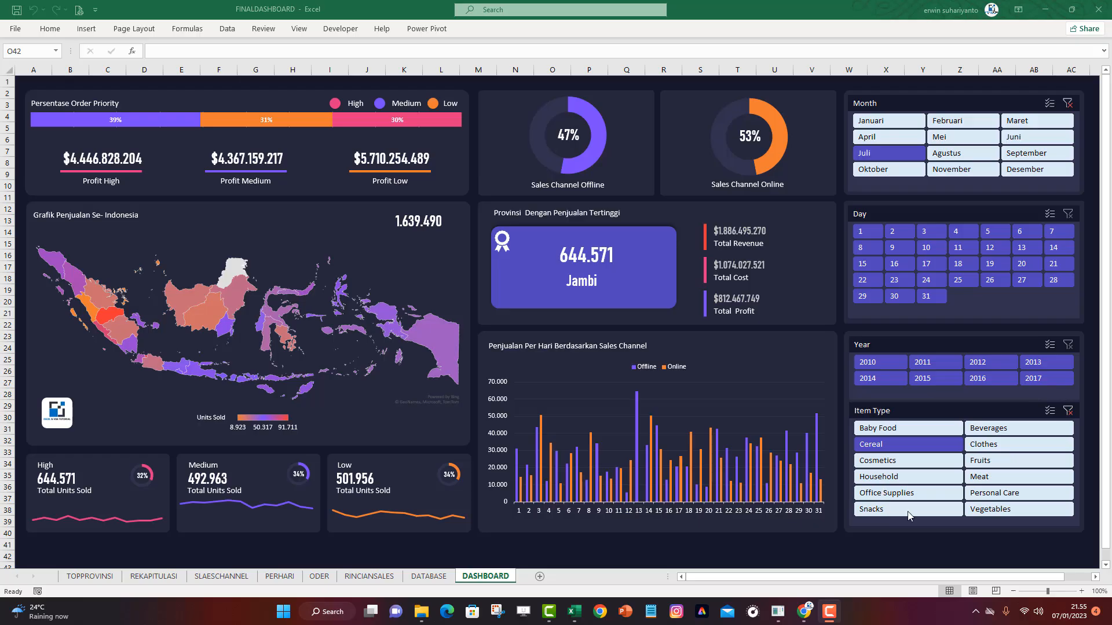
# Filter the dashboard to the month Februari and examine the segments of the order priority percentage bar
pyautogui.click(698, 82)
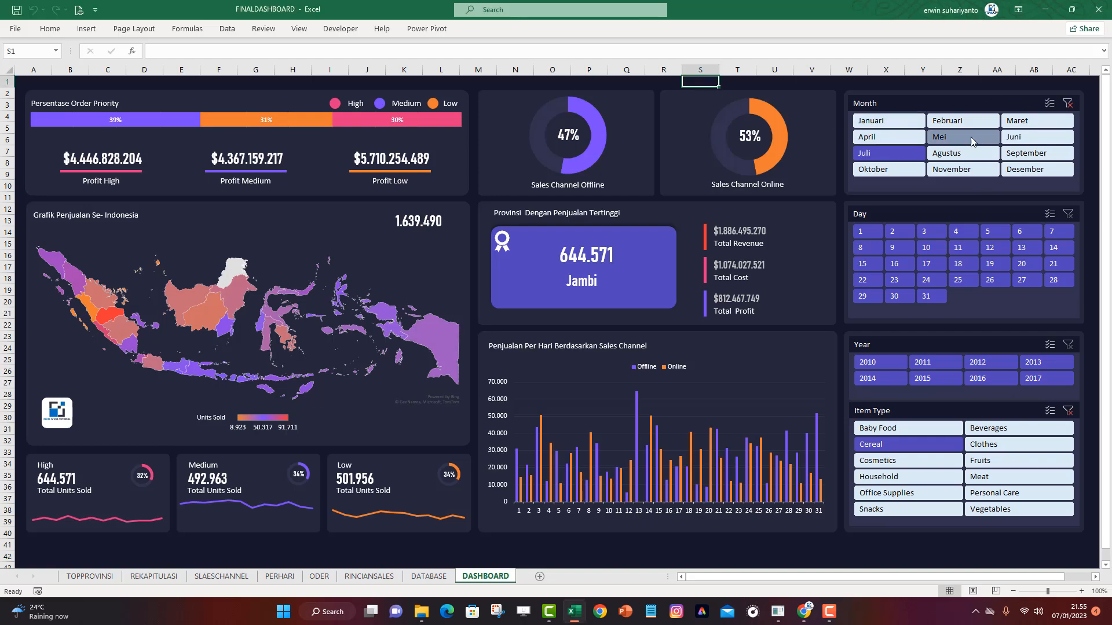
pyautogui.click(960, 123)
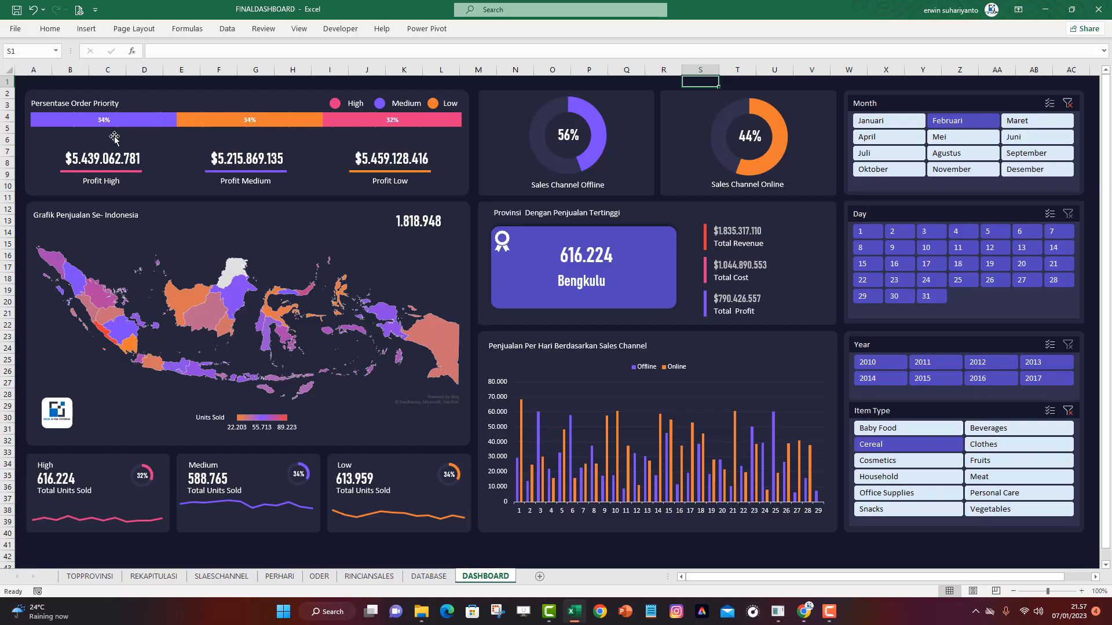
pyautogui.moveTo(118, 121)
pyautogui.moveTo(266, 120)
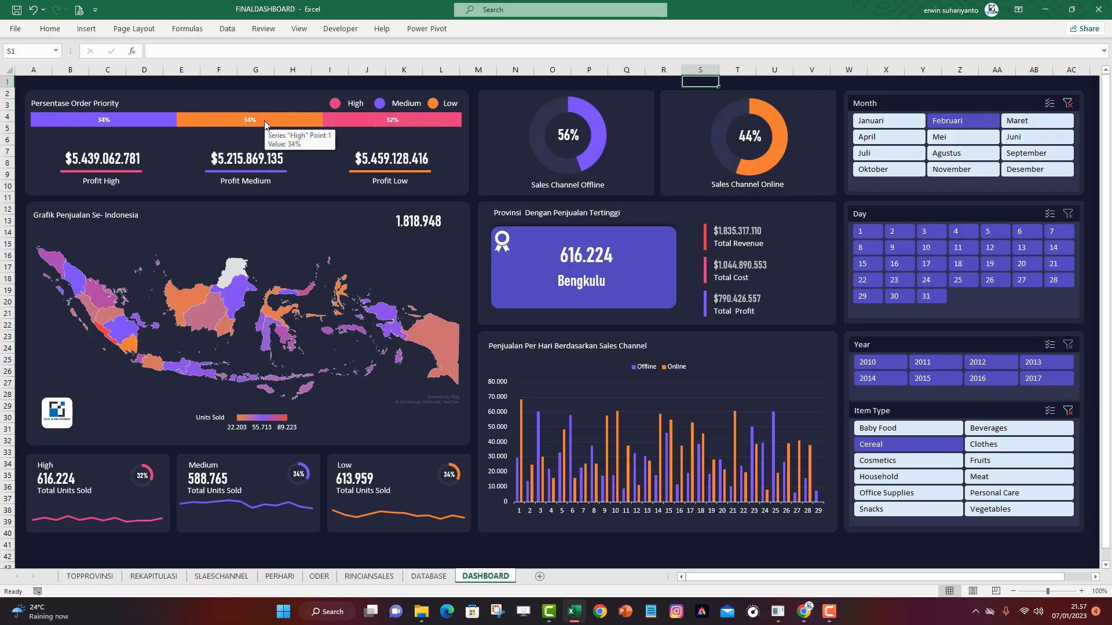
pyautogui.moveTo(357, 117)
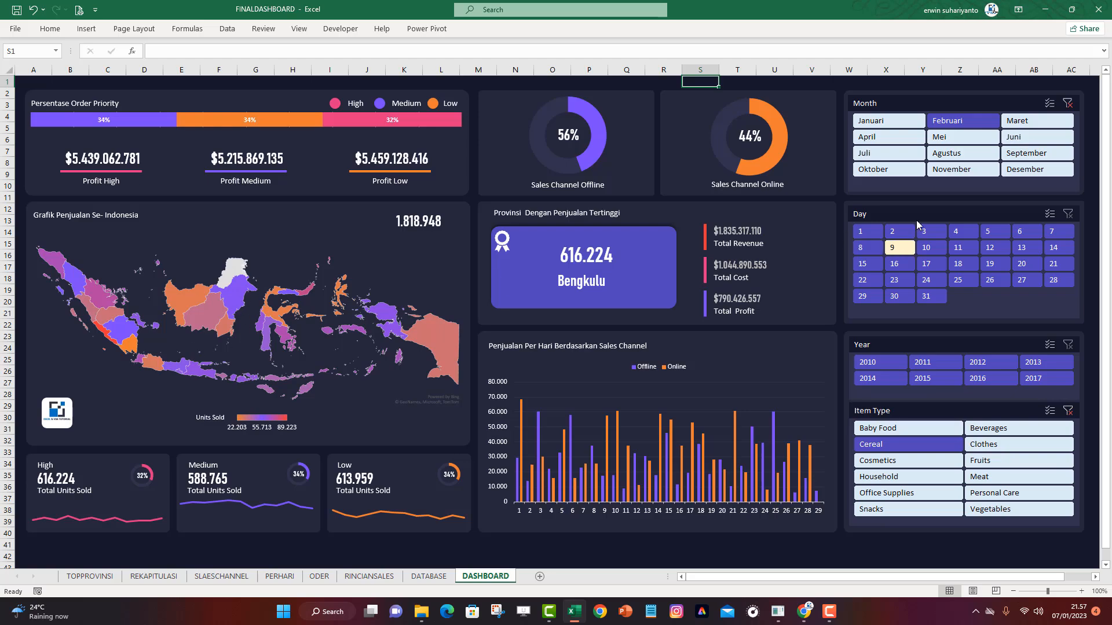
# Compare the dashboard across the months Agustus, September, Maret and Juni, finishing with the filter on Maret
pyautogui.click(895, 155)
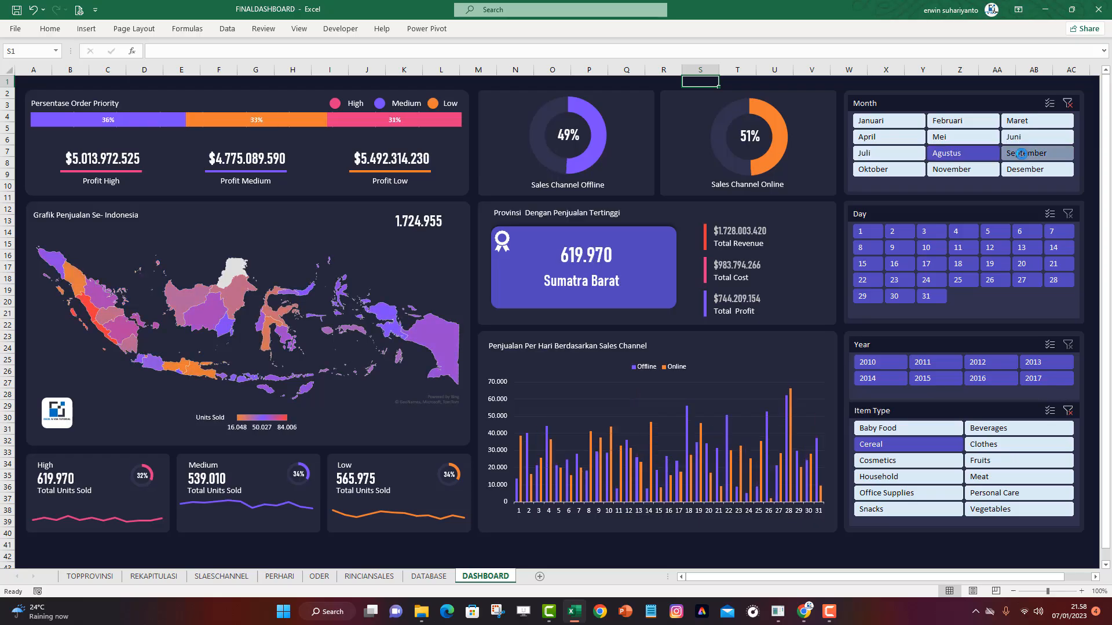
pyautogui.click(1018, 152)
pyautogui.click(1020, 135)
pyautogui.click(1019, 121)
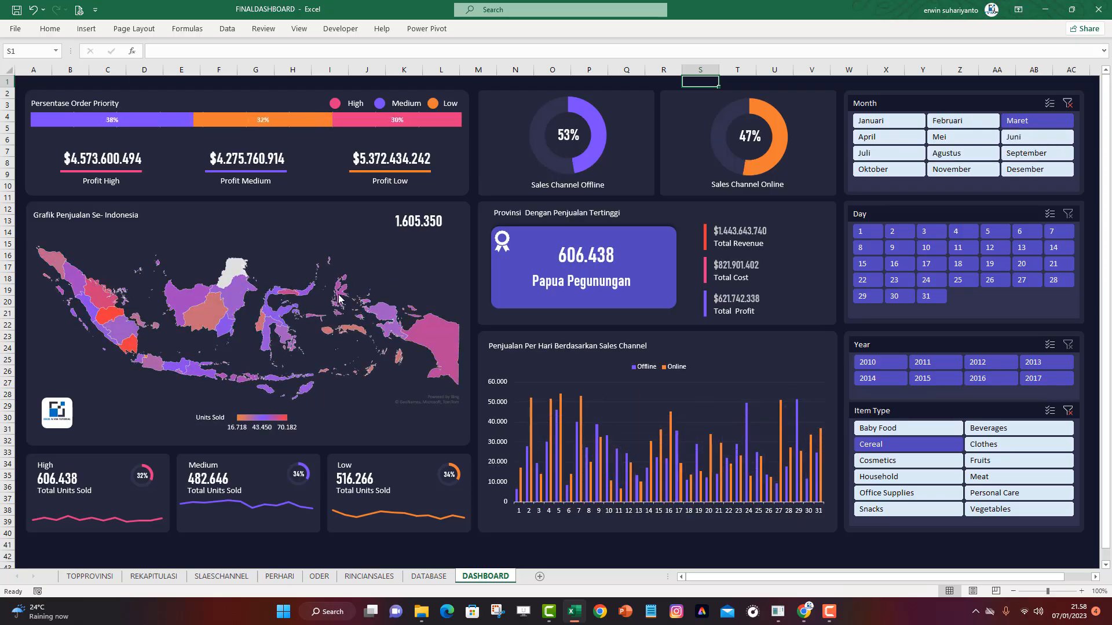
pyautogui.click(1031, 141)
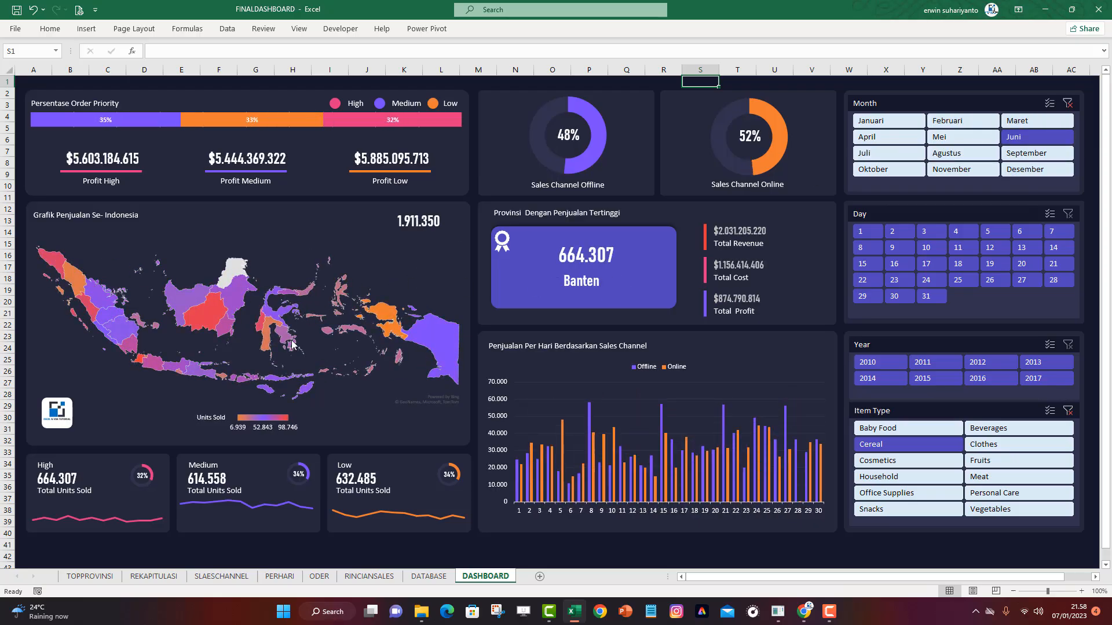
pyautogui.click(1026, 153)
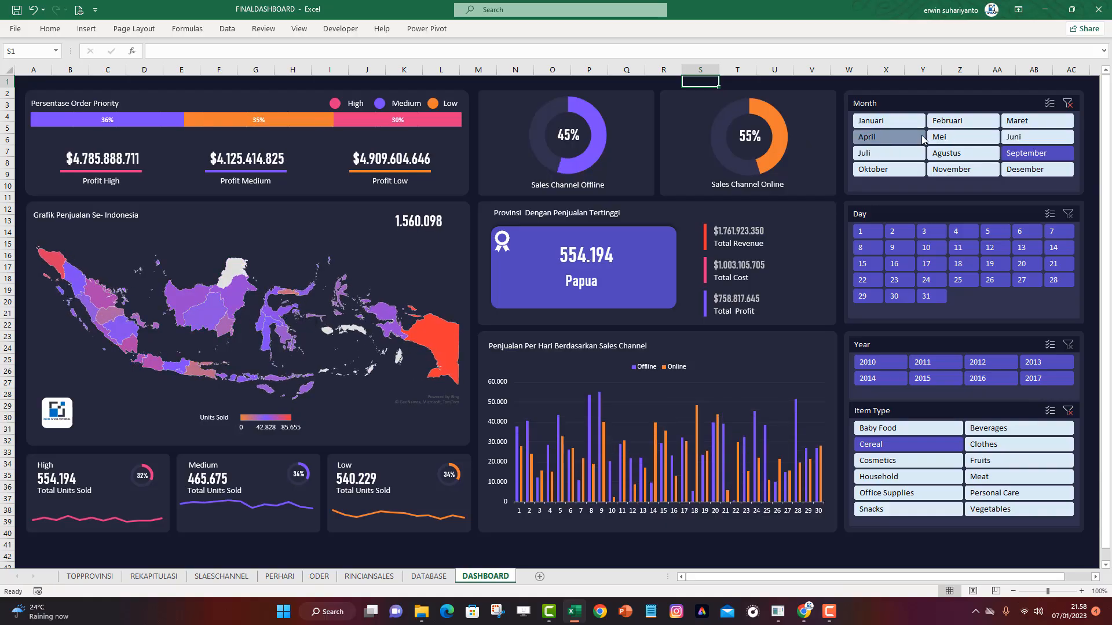
pyautogui.click(1016, 125)
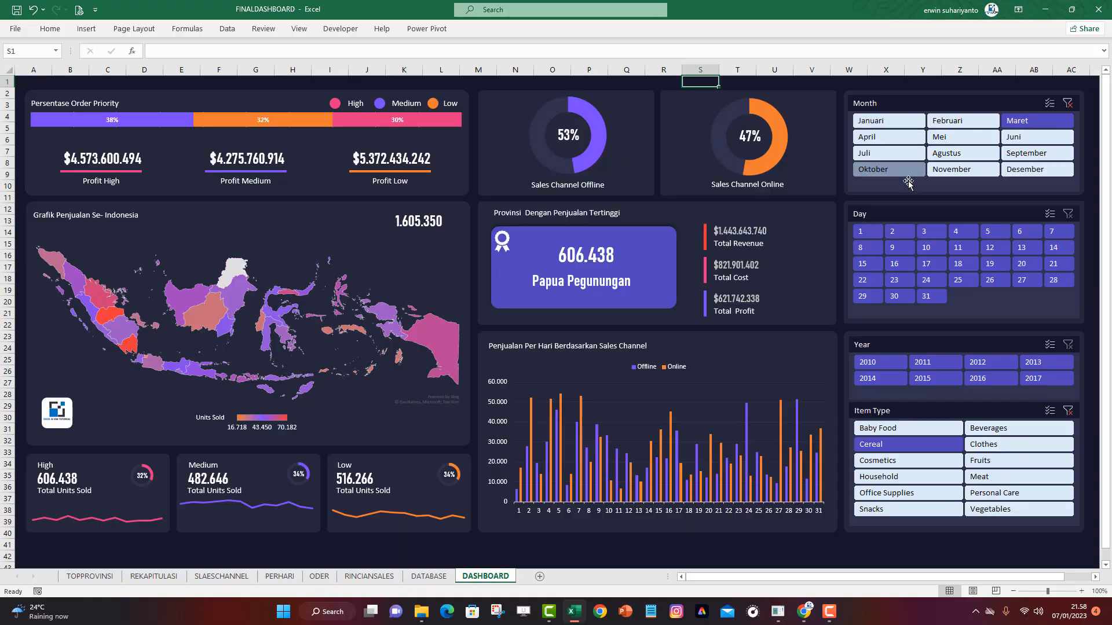
# Filter the dashboard to days 1 through 17 and examine the units sold trend line for High priority
pyautogui.moveTo(875, 234); pyautogui.dragTo(925, 264)
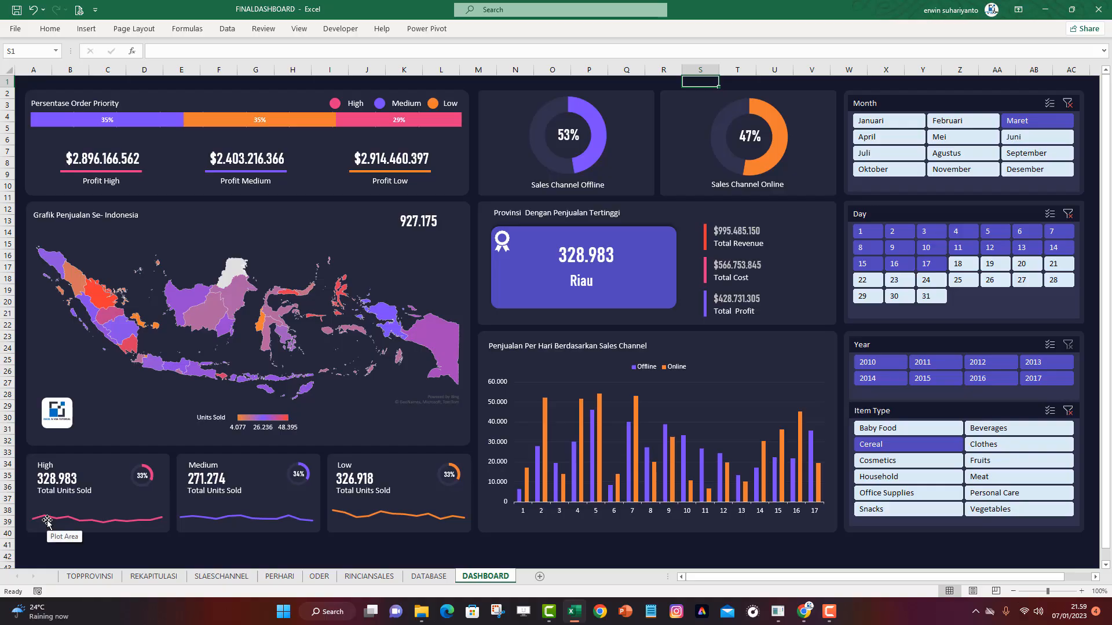
pyautogui.moveTo(71, 525)
pyautogui.moveTo(159, 522)
pyautogui.moveTo(35, 523)
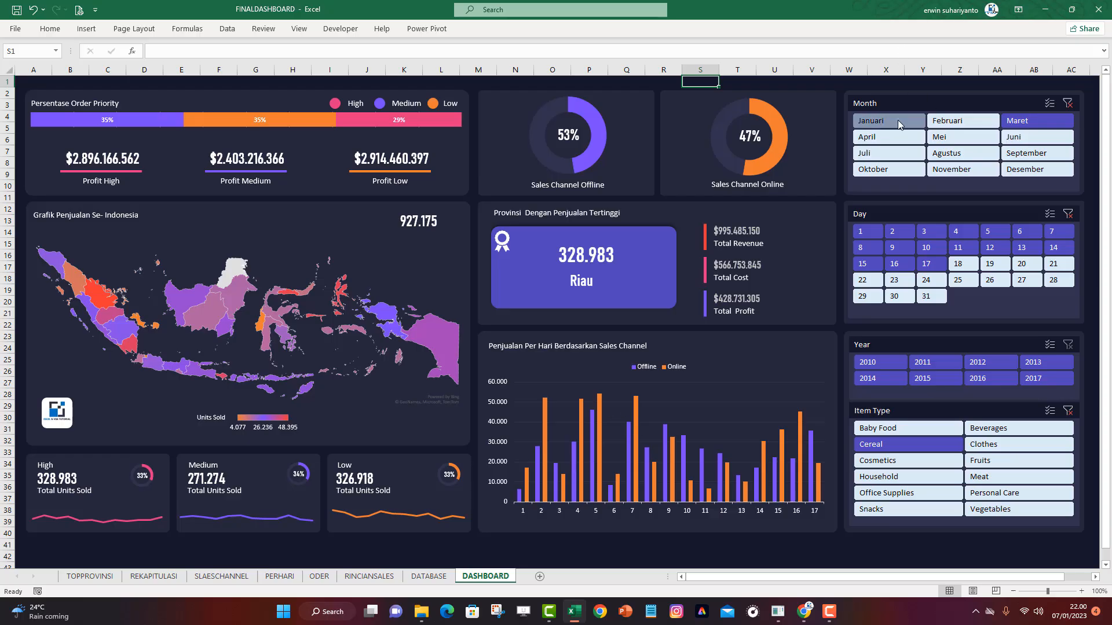
# Filter the dashboard to days 1 through 16, and narrow the selection to days 1 through 5
pyautogui.click(866, 233)
pyautogui.keyDown('shift'); pyautogui.click(894, 265); pyautogui.keyUp('shift')
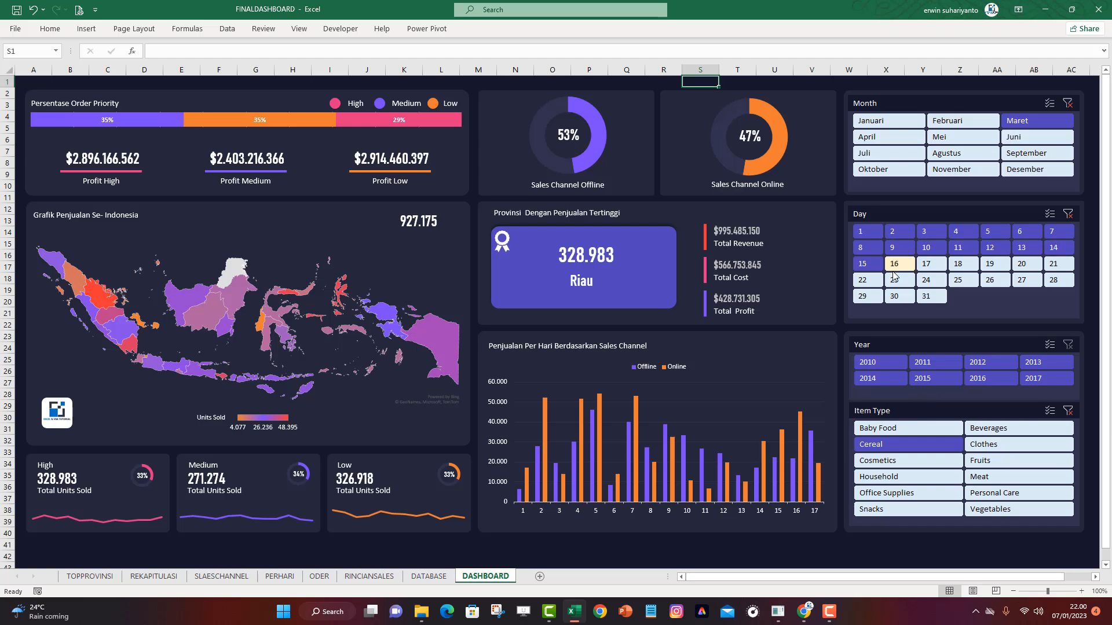
pyautogui.click(866, 232)
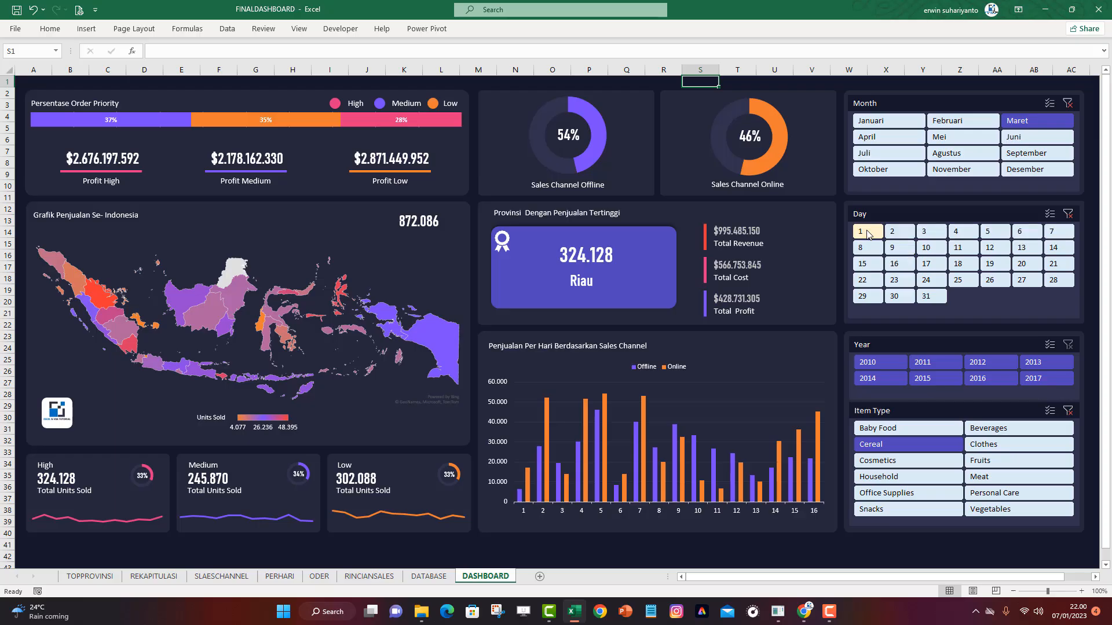
pyautogui.keyDown('shift'); pyautogui.click(959, 232); pyautogui.keyUp('shift')
pyautogui.keyDown('shift'); pyautogui.click(991, 231); pyautogui.keyUp('shift')
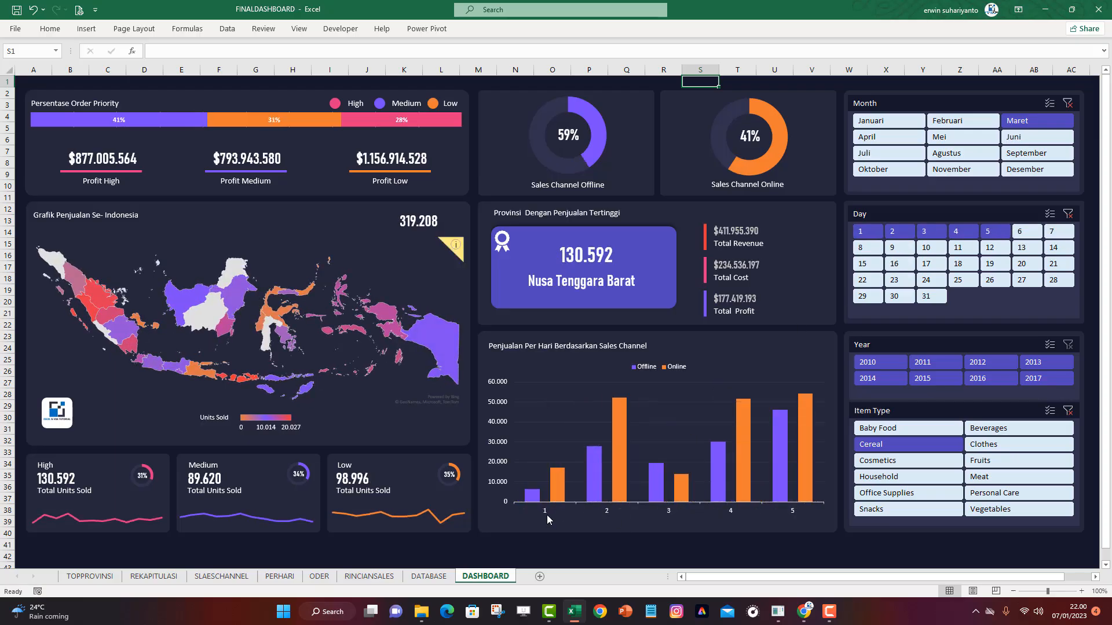
# Clear the Day and Month filters, and close the finished dashboard workbook with its changes saved
pyautogui.click(1068, 214)
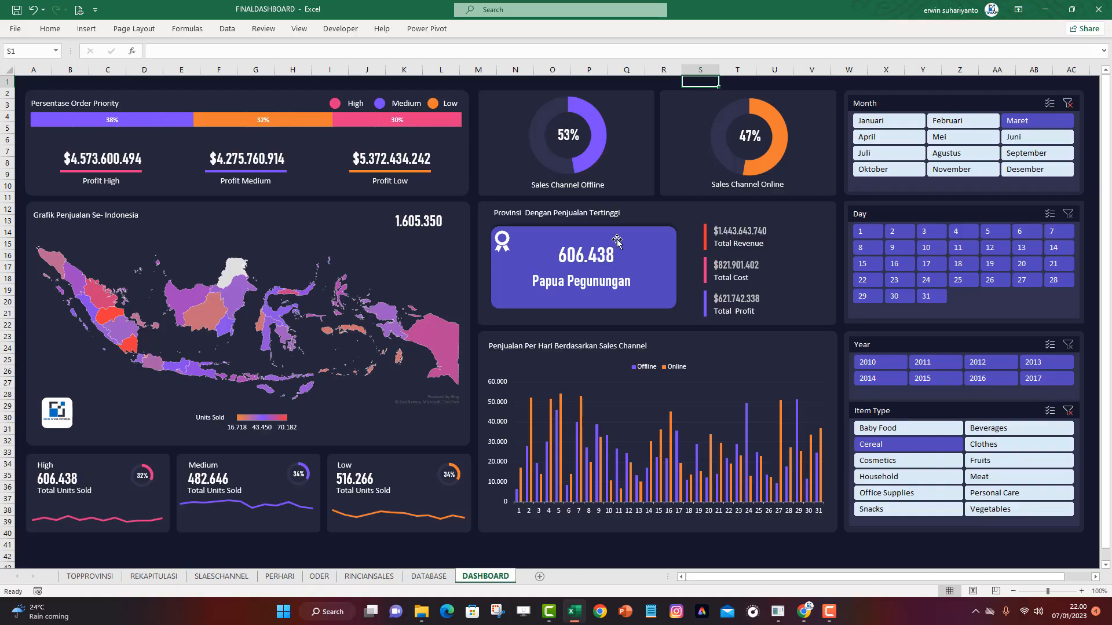
pyautogui.click(1067, 104)
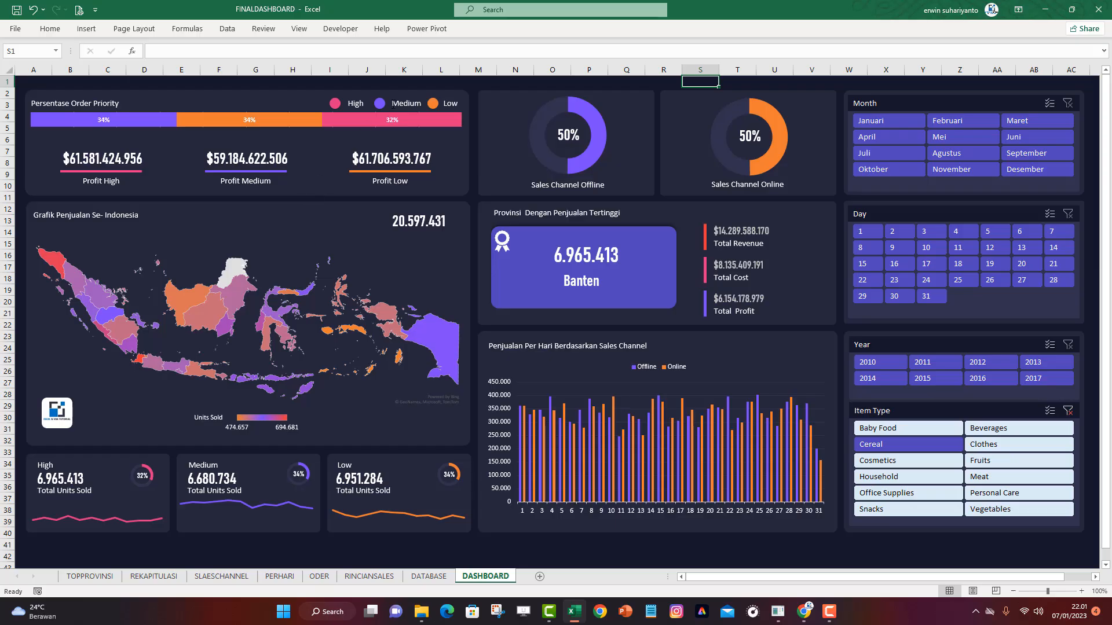
pyautogui.click(12, 14)
pyautogui.click(1100, 12)
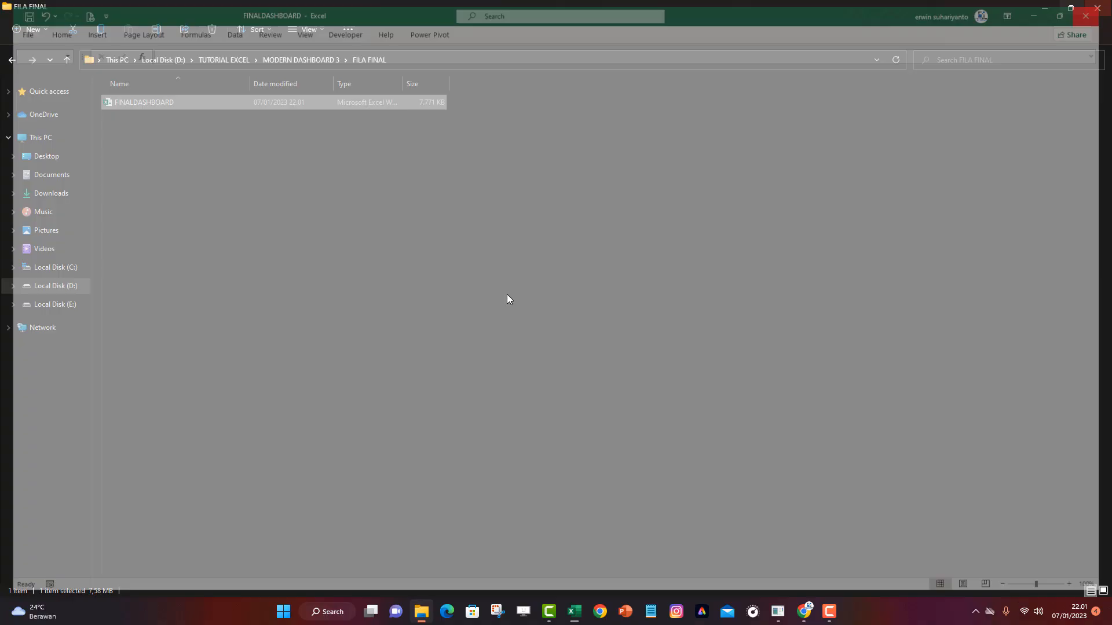
# Open the FILE LATIHAN DASHBOARD workbook from the FILE LATIHAN folder in MODERN DASHBOARD 3 and look over its DATABASE table
pyautogui.click(290, 60)
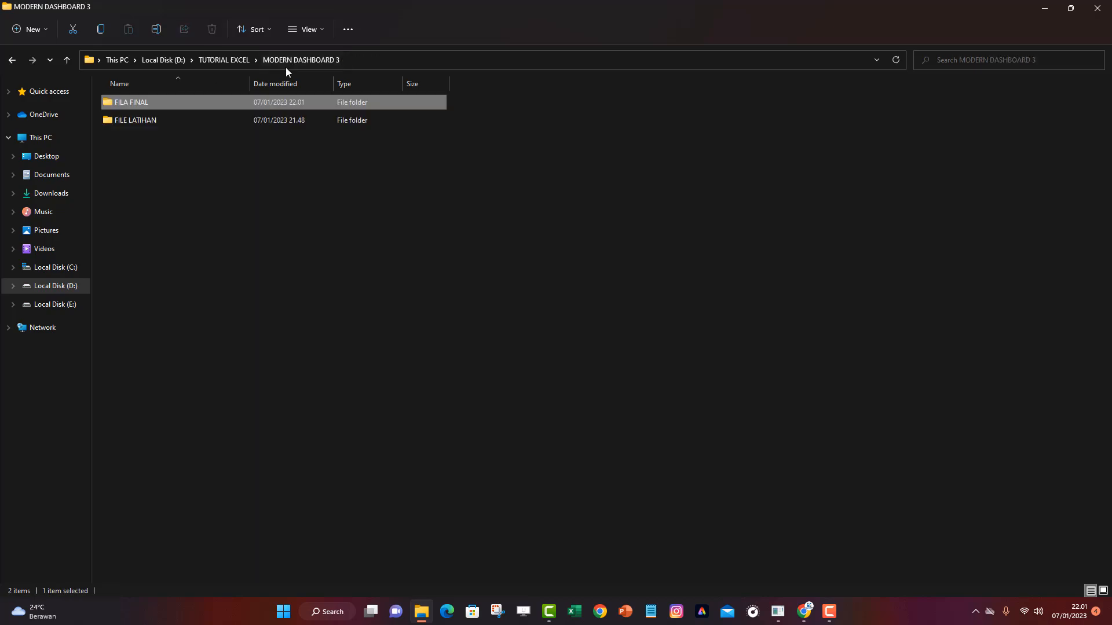
pyautogui.doubleClick(142, 123)
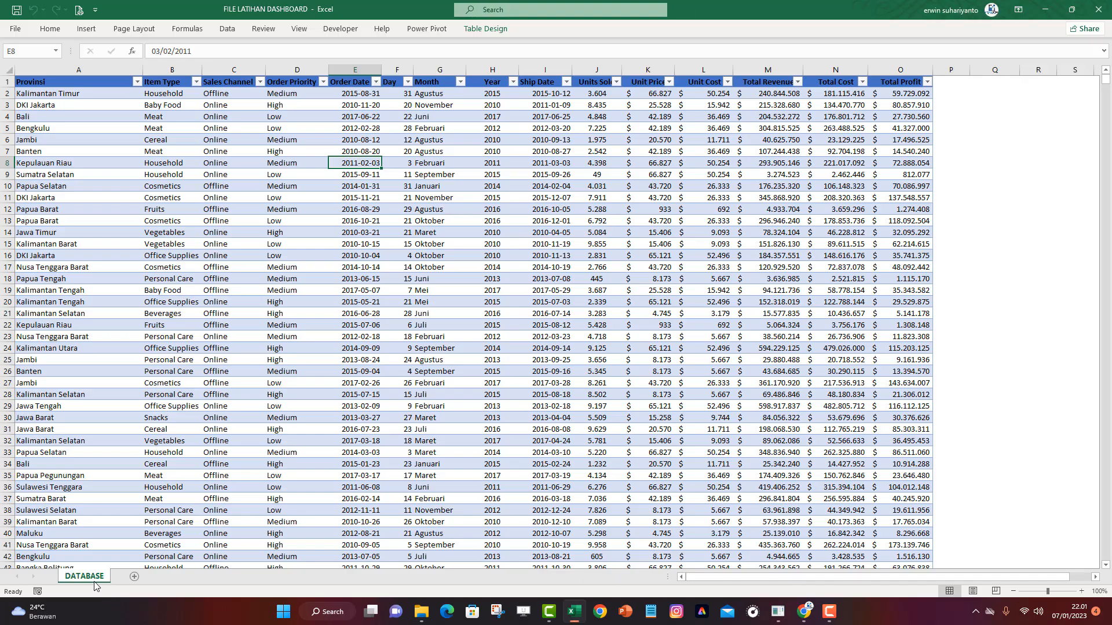
pyautogui.scroll(-4, 219, 304)
pyautogui.scroll(4, 220, 305)
# Enter 0 as the Order Date in cell E8 of the DATABASE table
pyautogui.write('0')
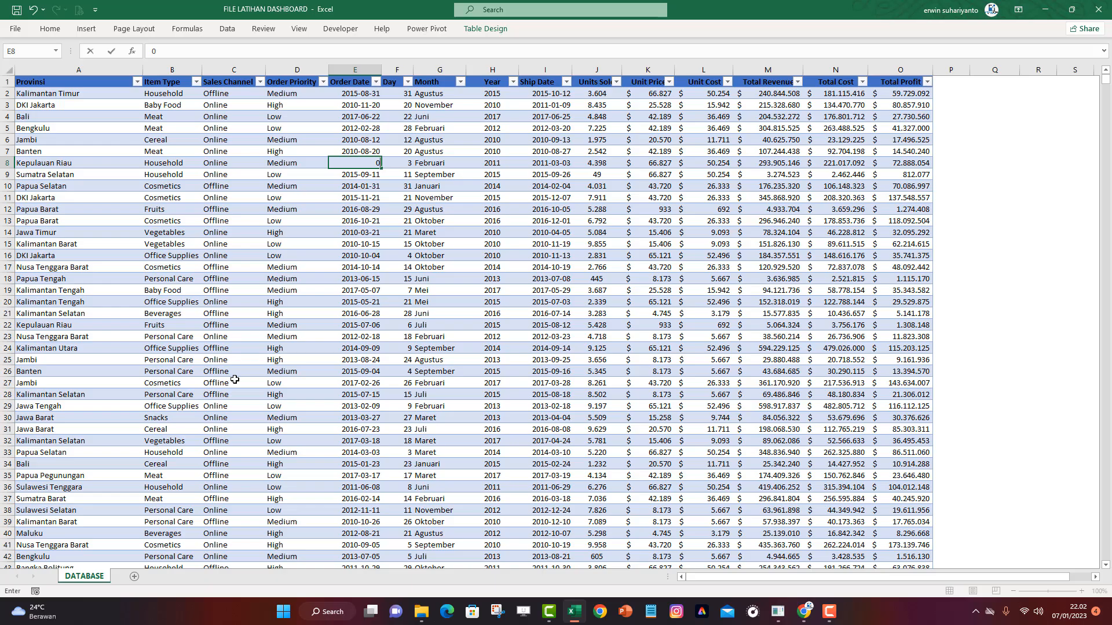
pyautogui.click(197, 235)
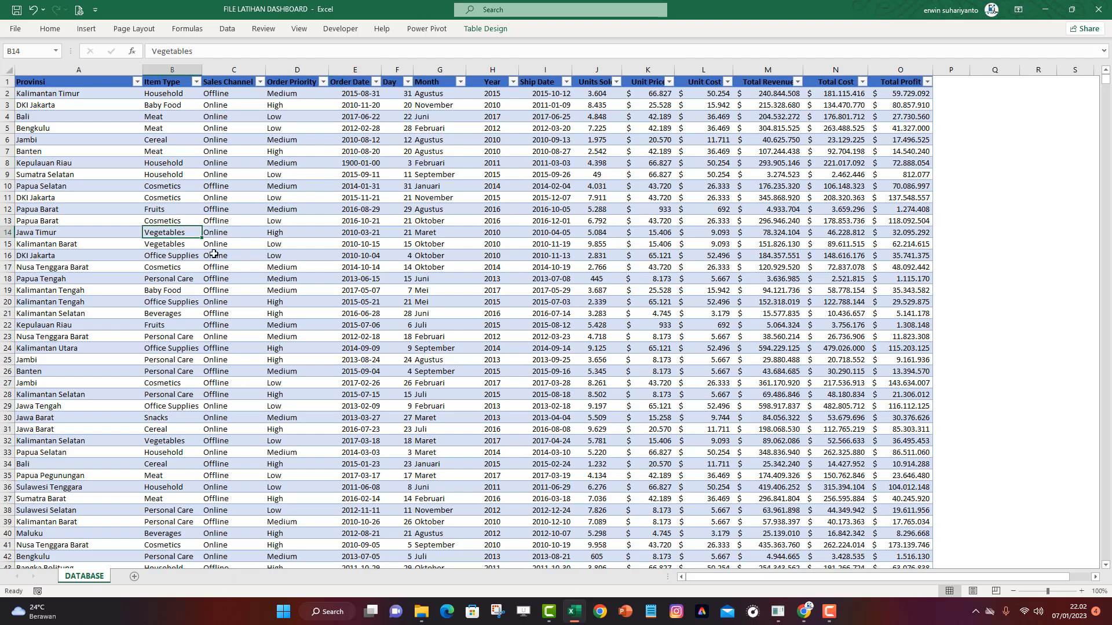
pyautogui.click(105, 176)
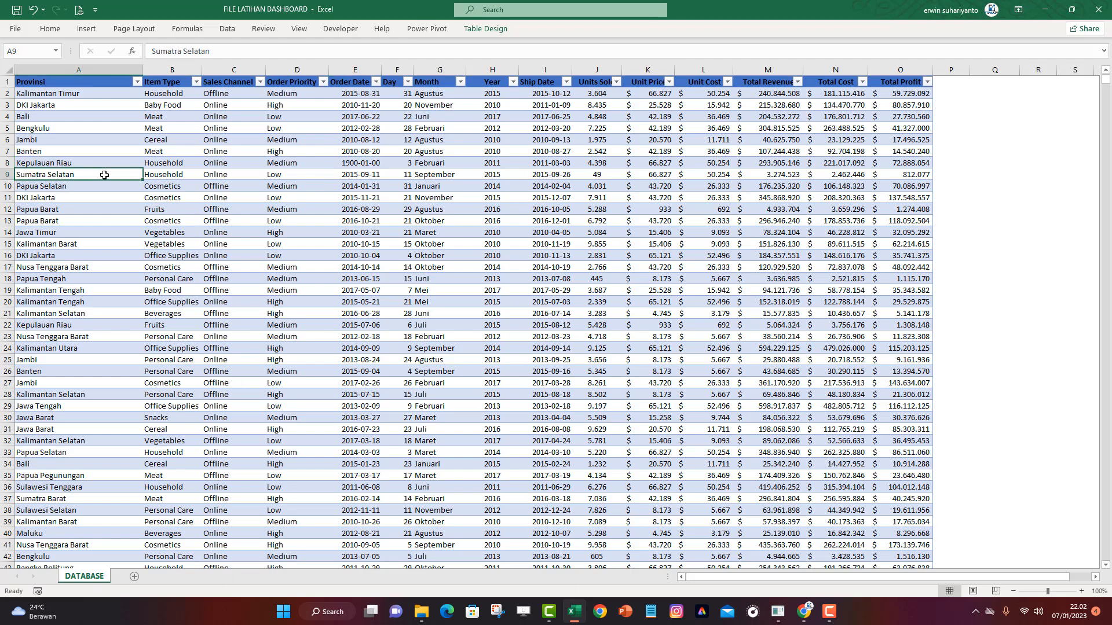
# Create a PivotTable from the DATABASE table on a new worksheet
pyautogui.click(203, 150)
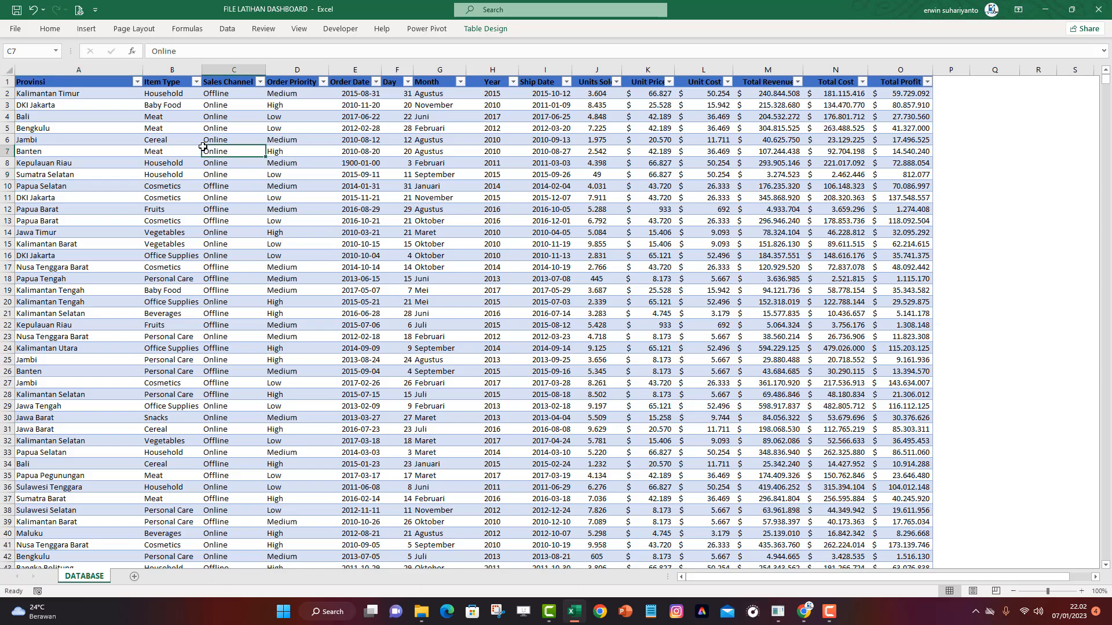
pyautogui.click(86, 29)
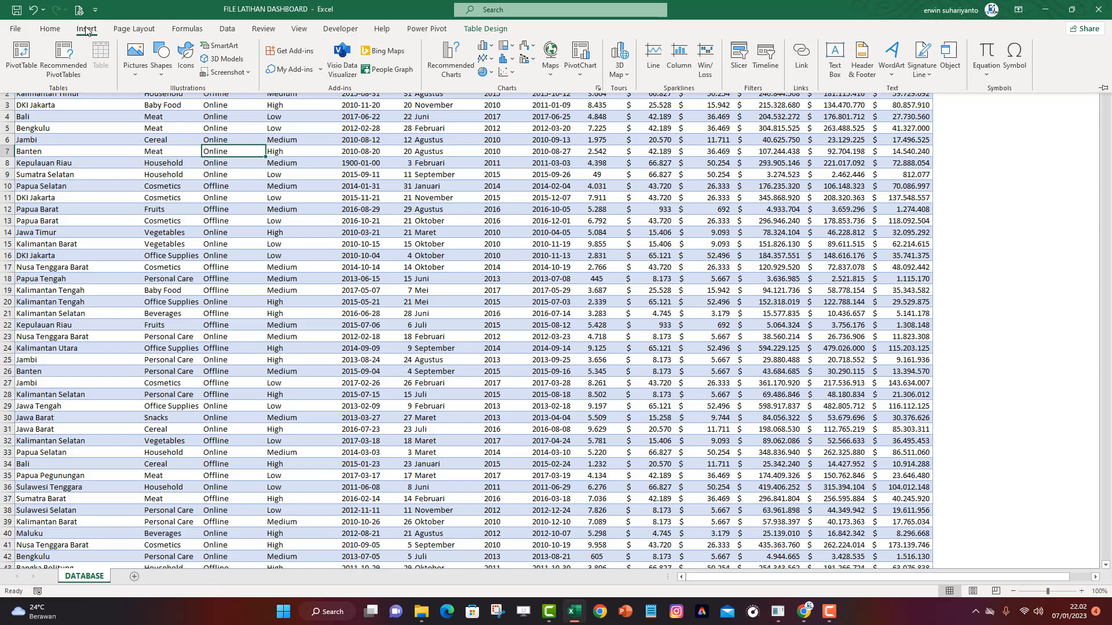
pyautogui.click(28, 55)
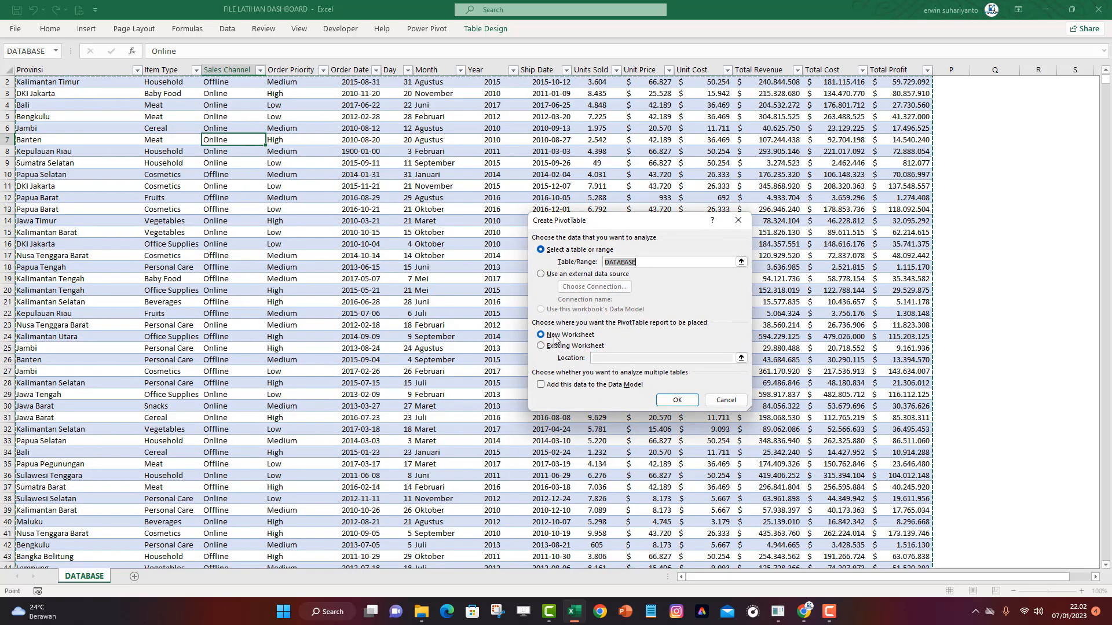
pyautogui.click(677, 400)
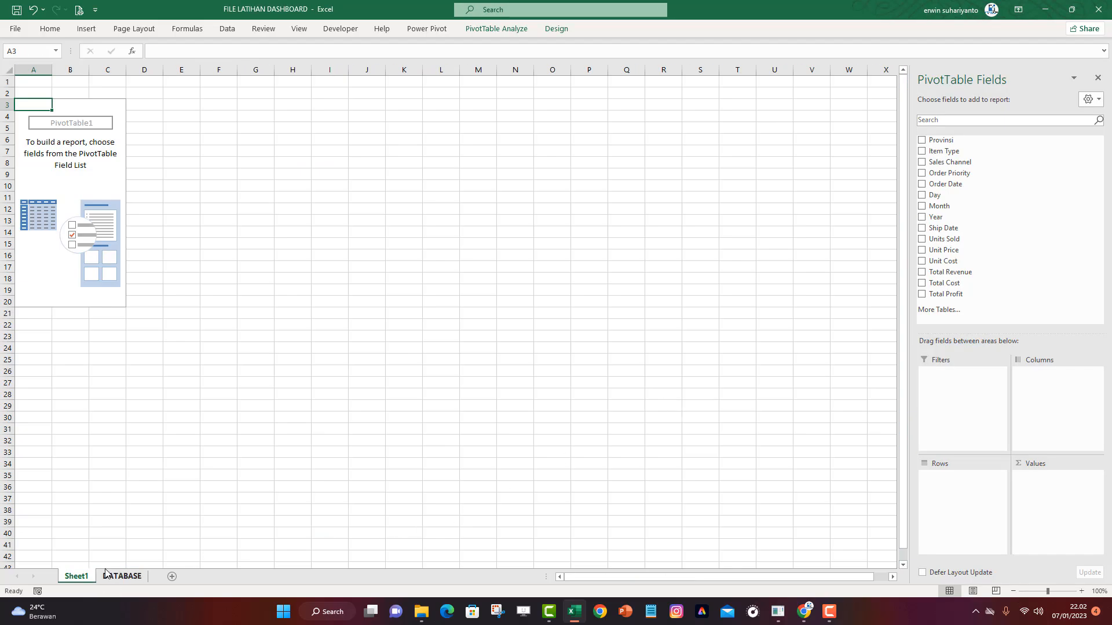
# Rename the new PivotTable worksheet to TOPPENJUALAN
pyautogui.click(85, 579)
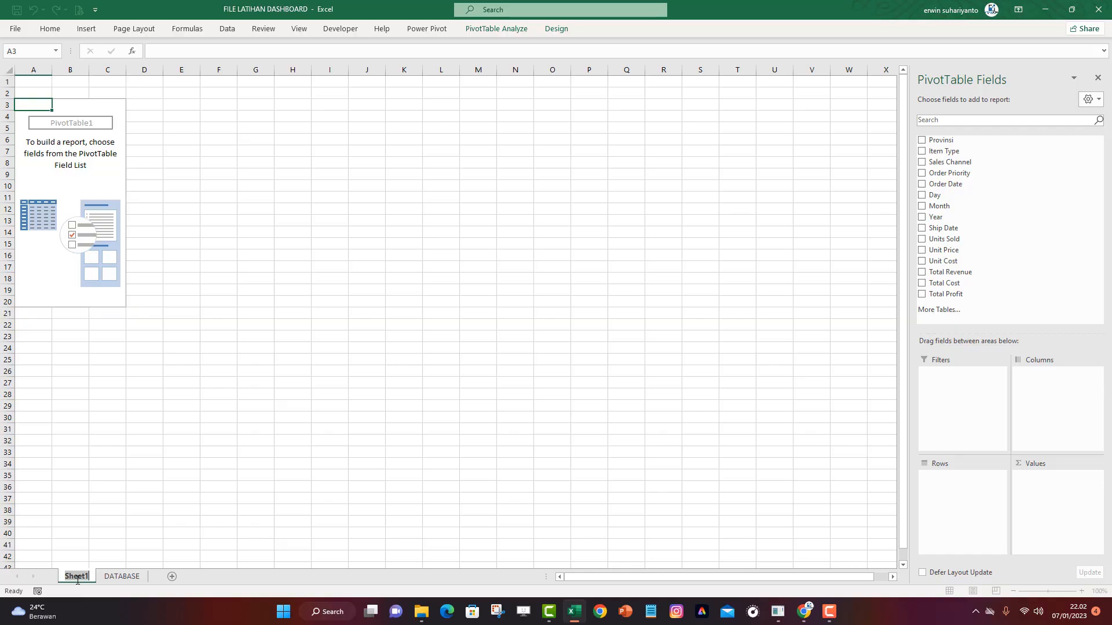
pyautogui.write('TOPPENJUALAN')
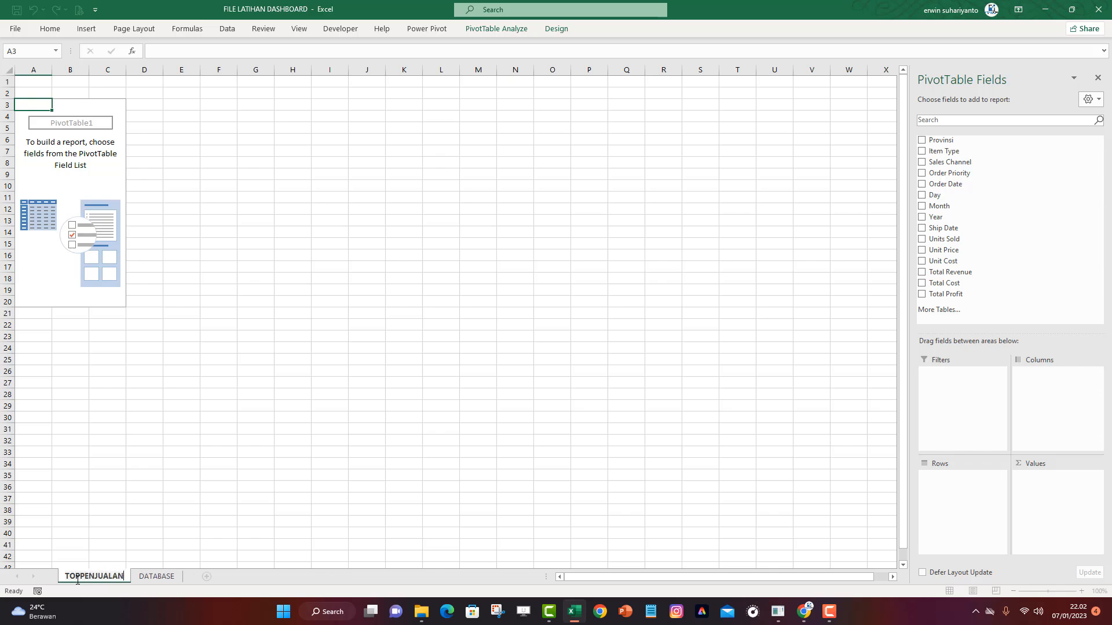
pyautogui.press('Return')
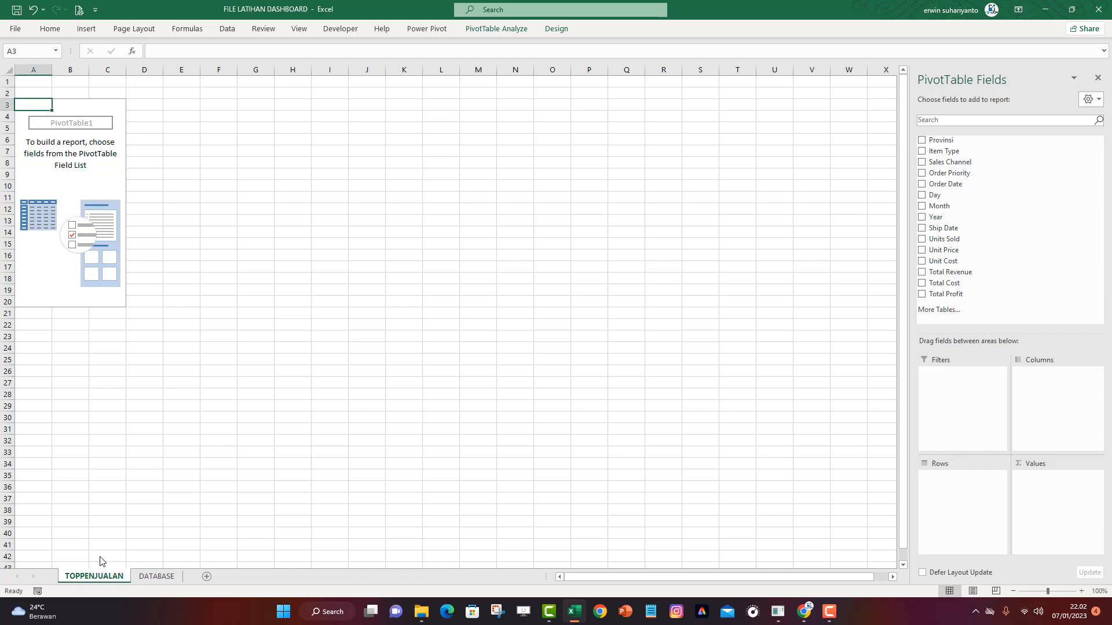
# Set the name of the empty PivotTable to TOPPENJUALAN
pyautogui.click(72, 128)
pyautogui.click(72, 139)
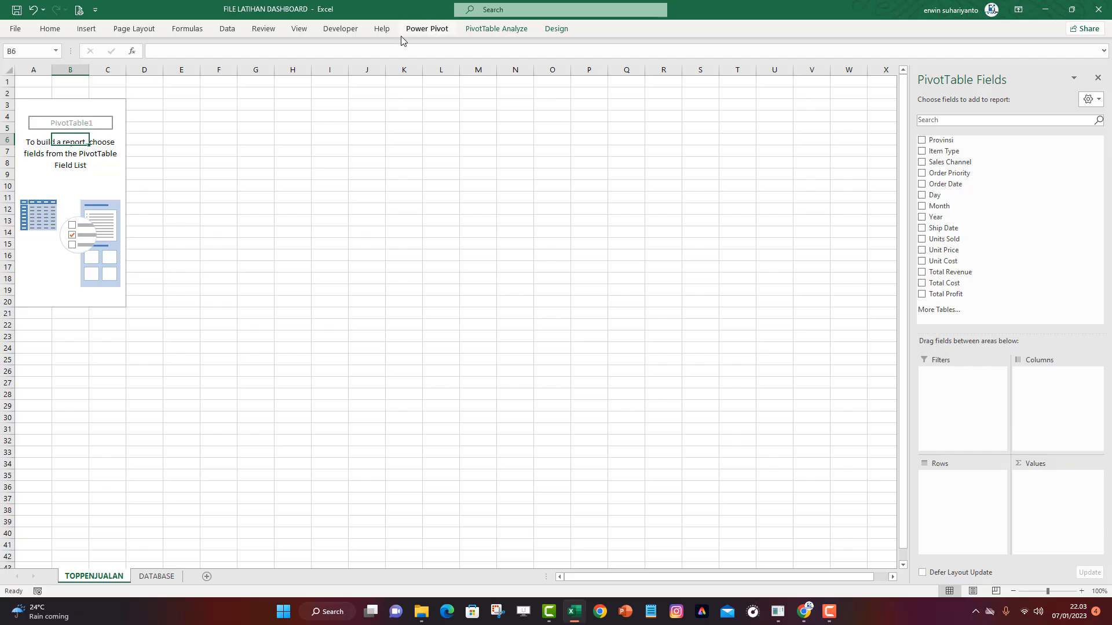
pyautogui.click(495, 30)
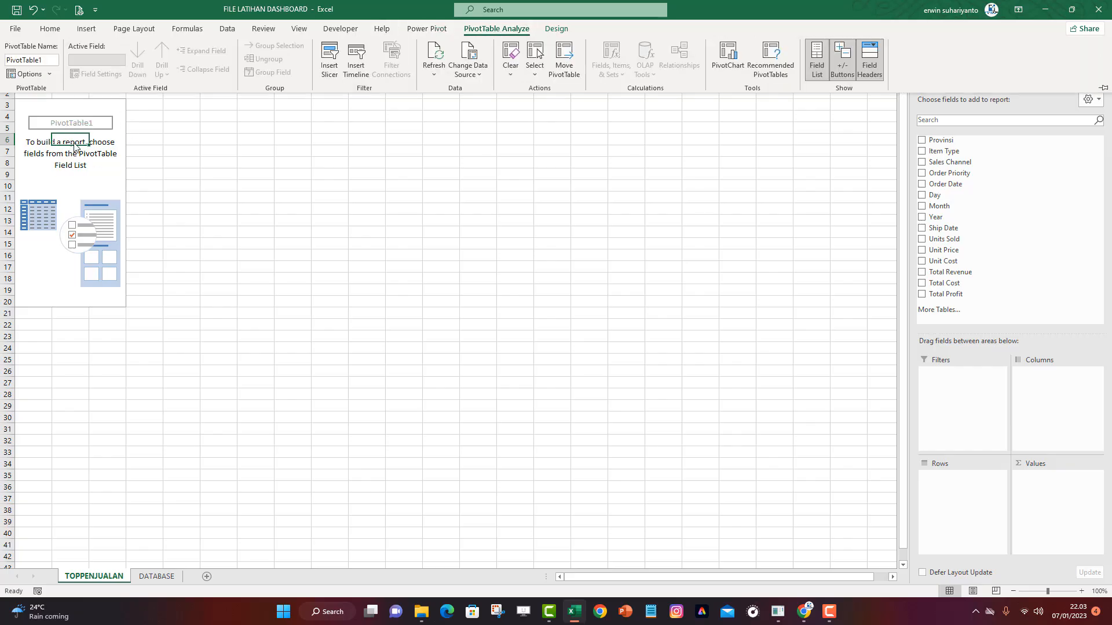
pyautogui.moveTo(5, 60); pyautogui.dragTo(43, 56)
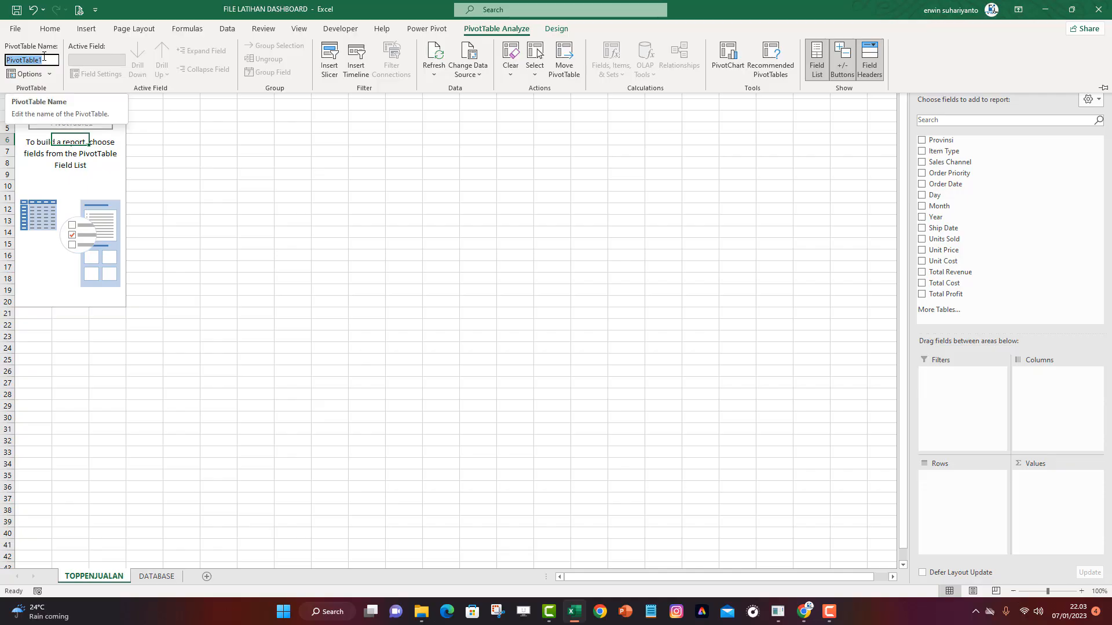
pyautogui.write('TOPPENJUALAN')
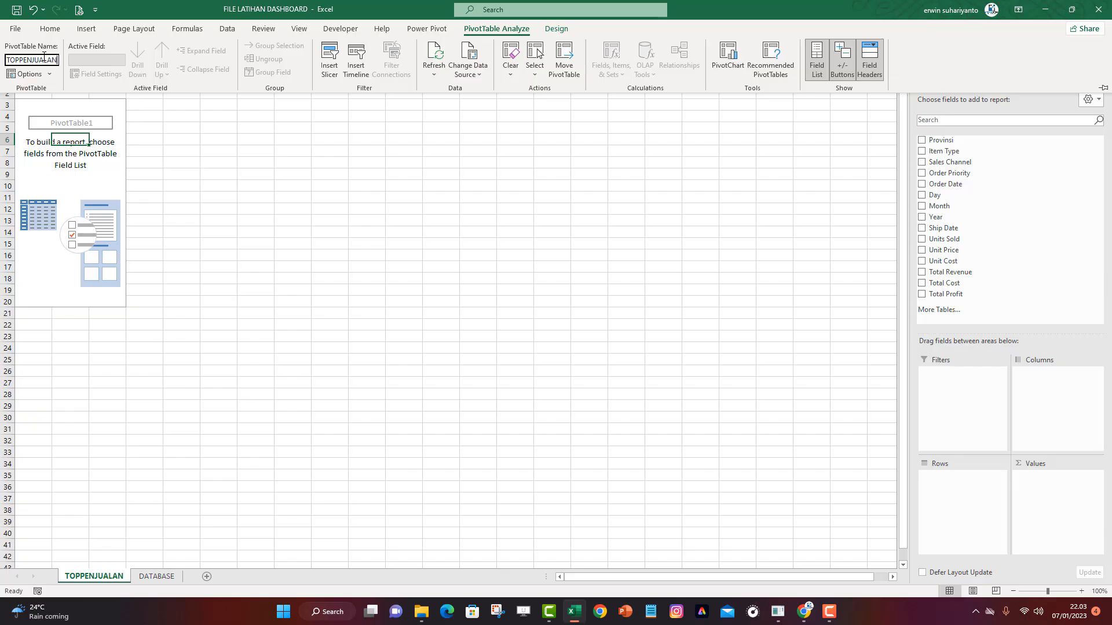
pyautogui.press('Return')
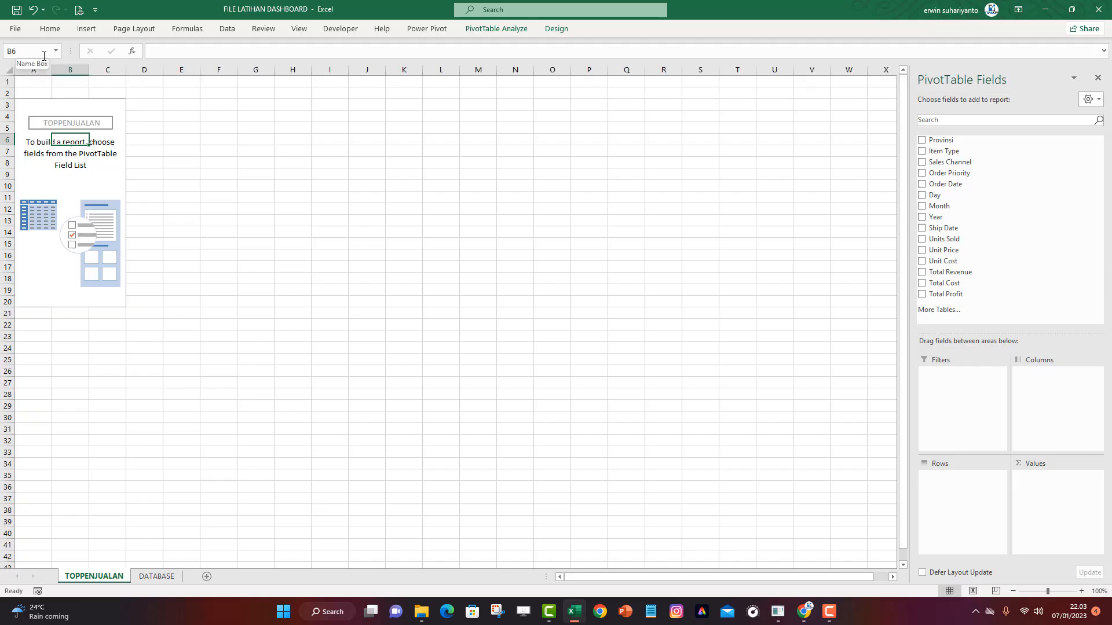
pyautogui.click(230, 165)
pyautogui.click(42, 168)
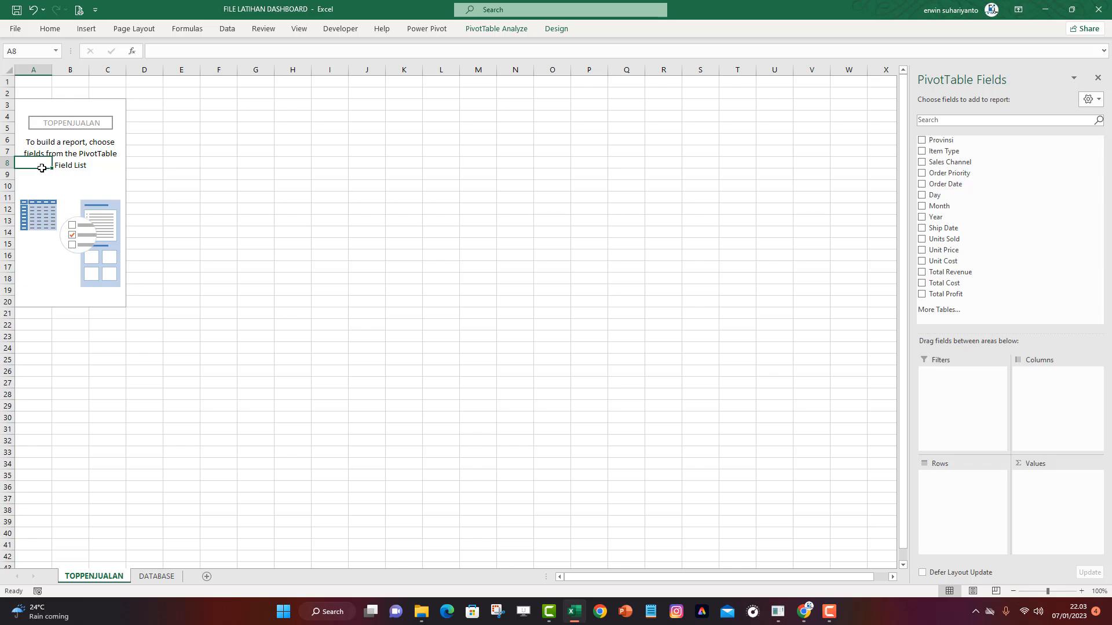
# Hide the PivotTable field list and show it again
pyautogui.click(66, 163)
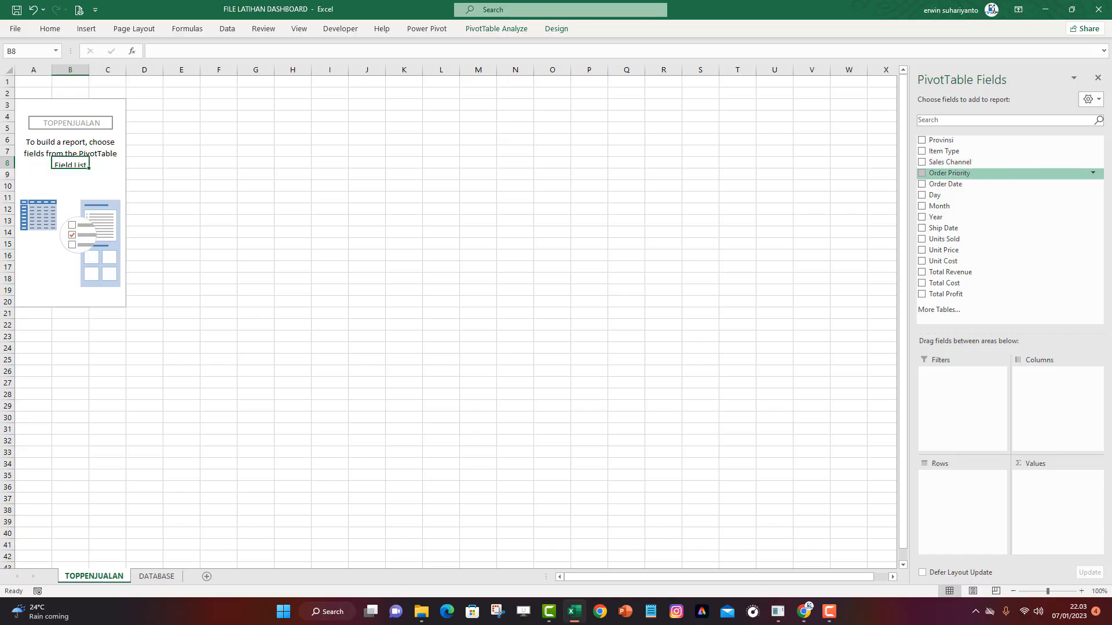
pyautogui.click(1097, 78)
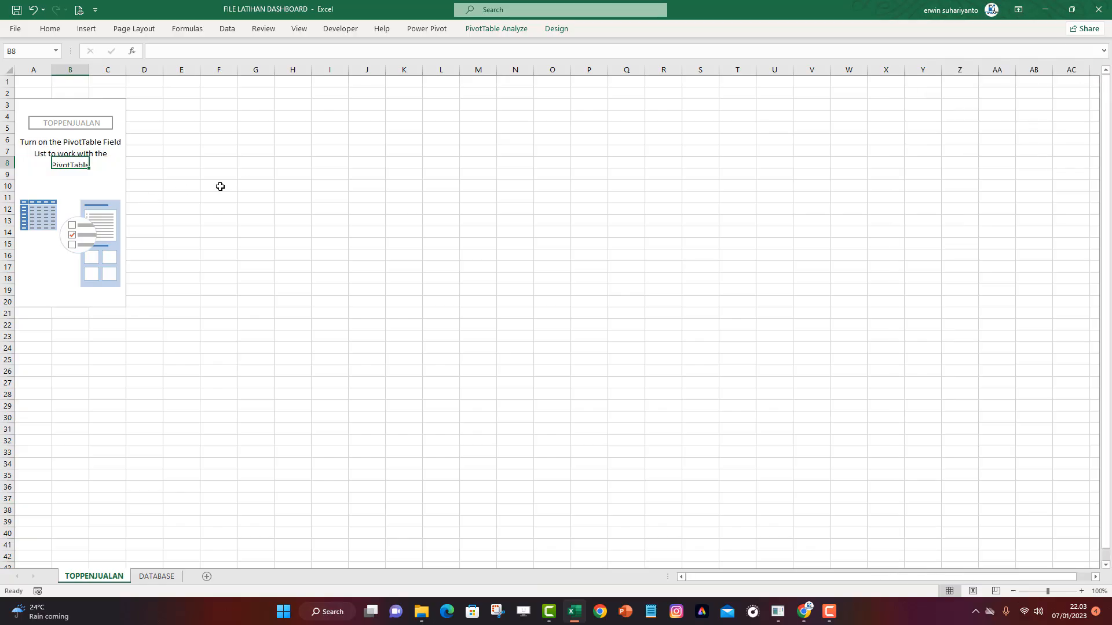
pyautogui.click(54, 205)
pyautogui.click(63, 156)
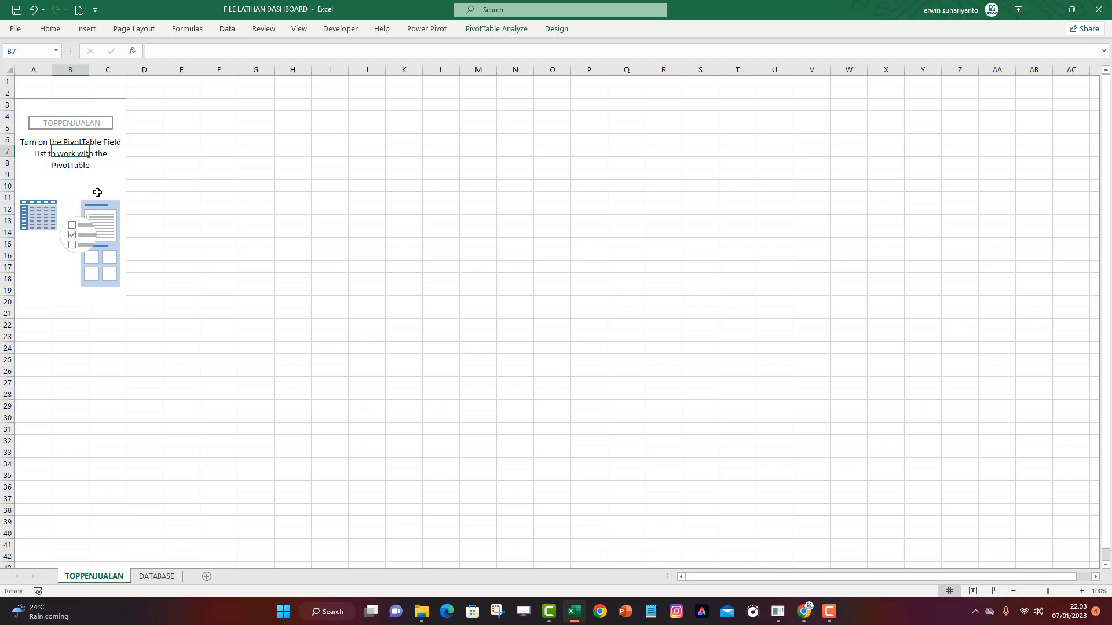
pyautogui.click(504, 30)
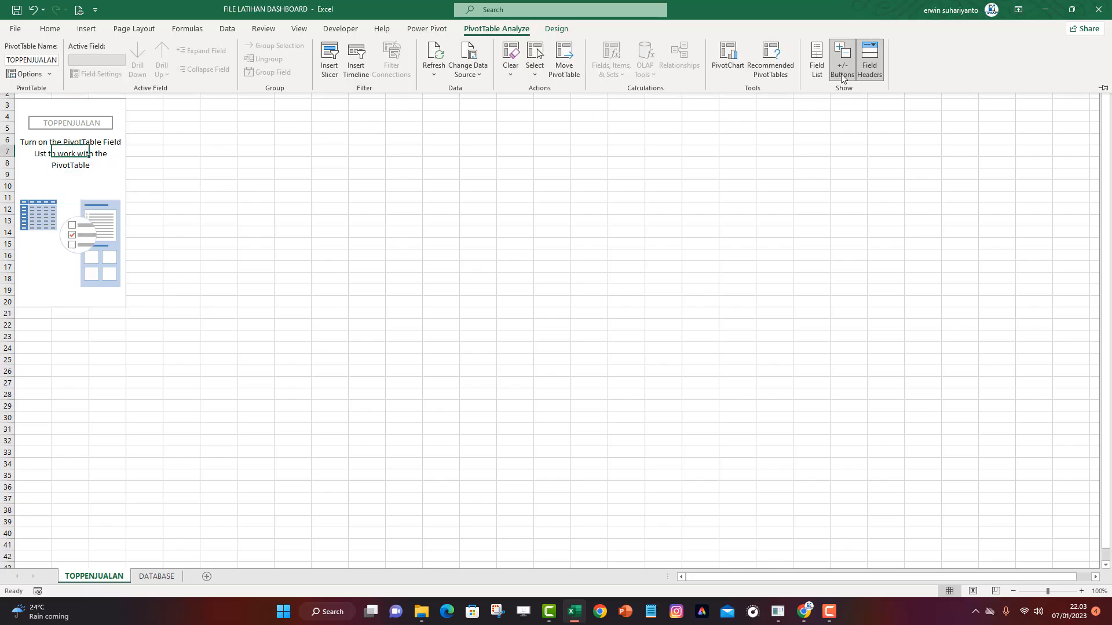
pyautogui.click(822, 55)
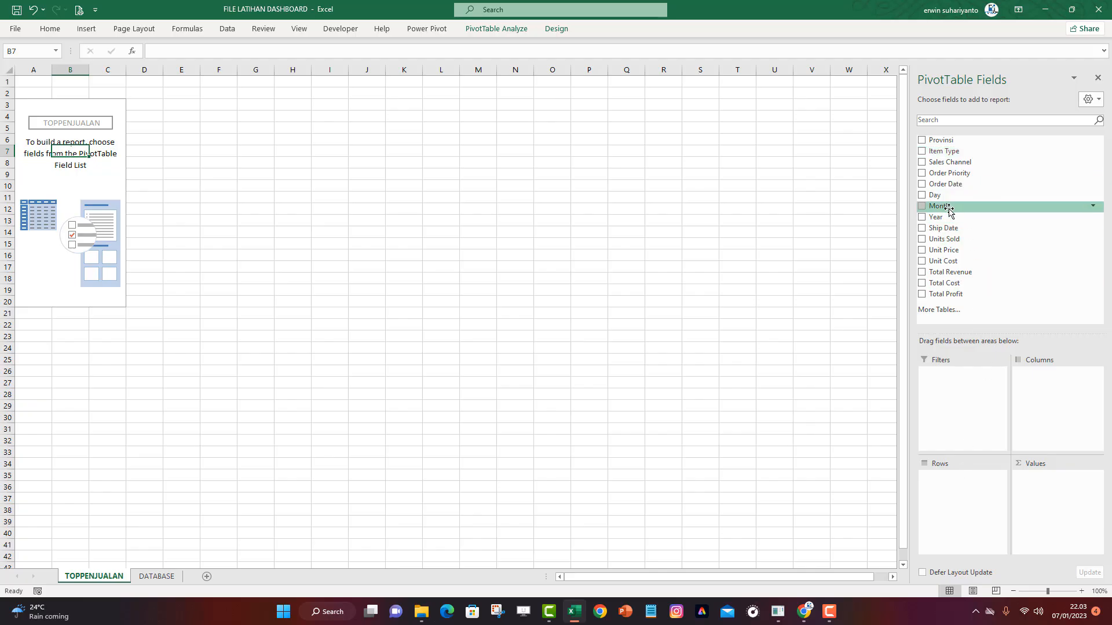
# Add Provinsi as rows and Units Sold, Unit Price, Unit Cost, Total Revenue, Total Cost and Total Profit as values in the PivotTable
pyautogui.moveTo(948, 143); pyautogui.dragTo(951, 482)
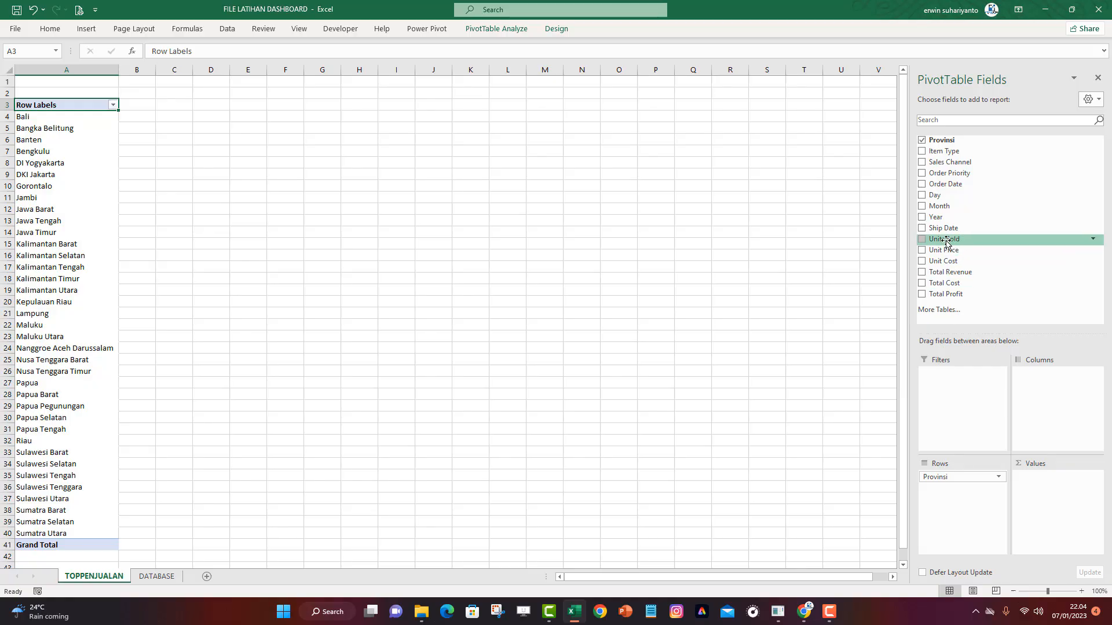
pyautogui.moveTo(946, 241); pyautogui.dragTo(1052, 497)
pyautogui.moveTo(944, 261); pyautogui.dragTo(1069, 503)
pyautogui.moveTo(952, 272); pyautogui.dragTo(1048, 514)
pyautogui.moveTo(948, 285); pyautogui.dragTo(1058, 539)
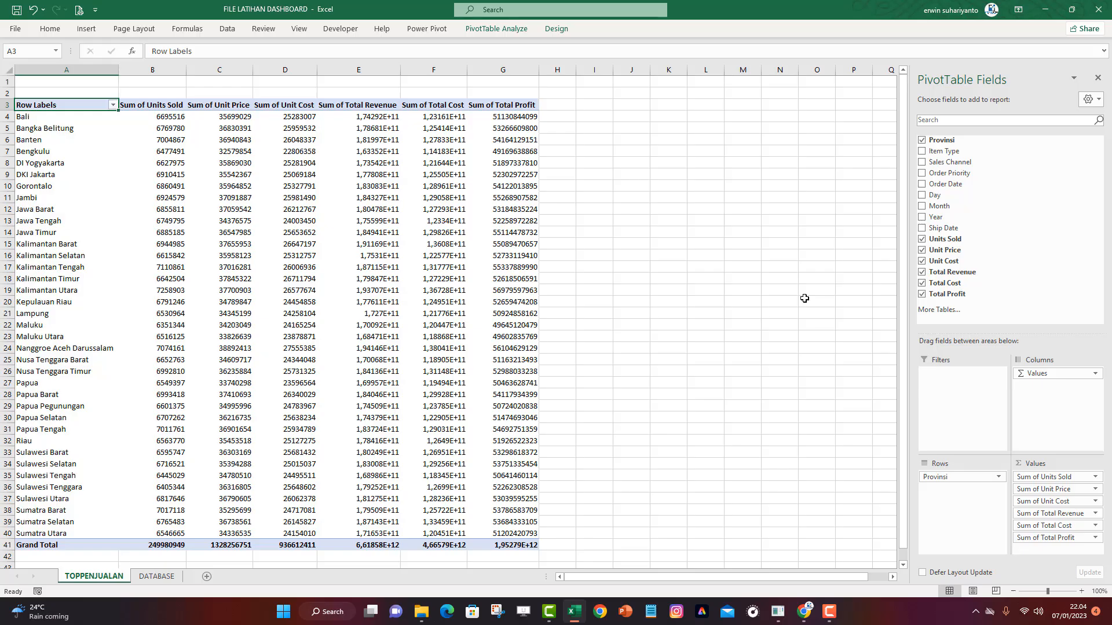
pyautogui.click(667, 277)
pyautogui.click(413, 163)
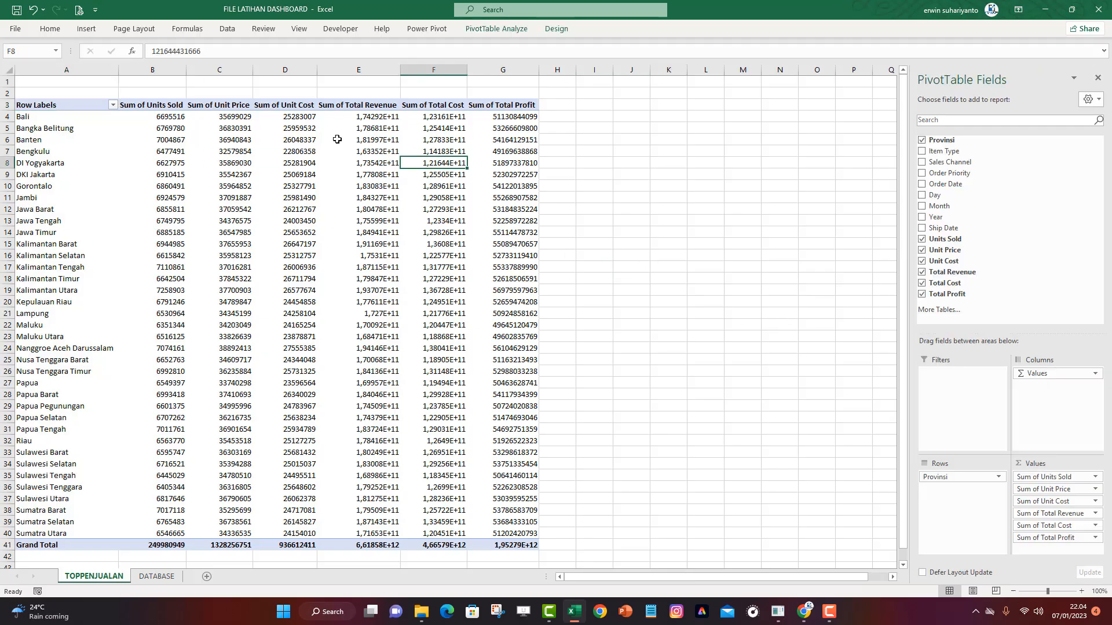
pyautogui.click(165, 118)
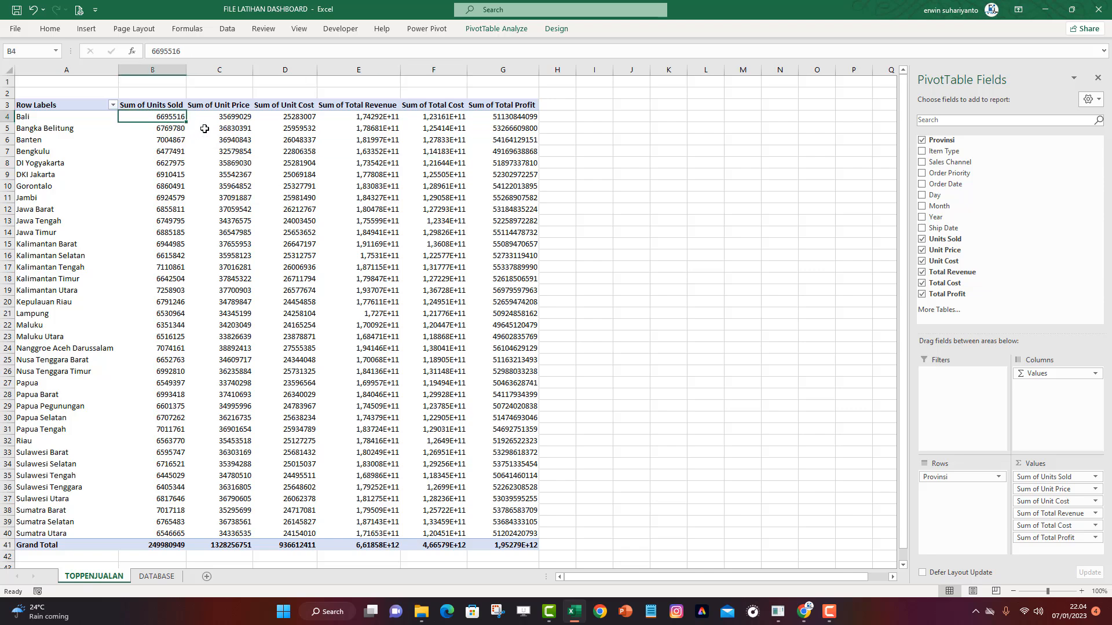
pyautogui.click(302, 118)
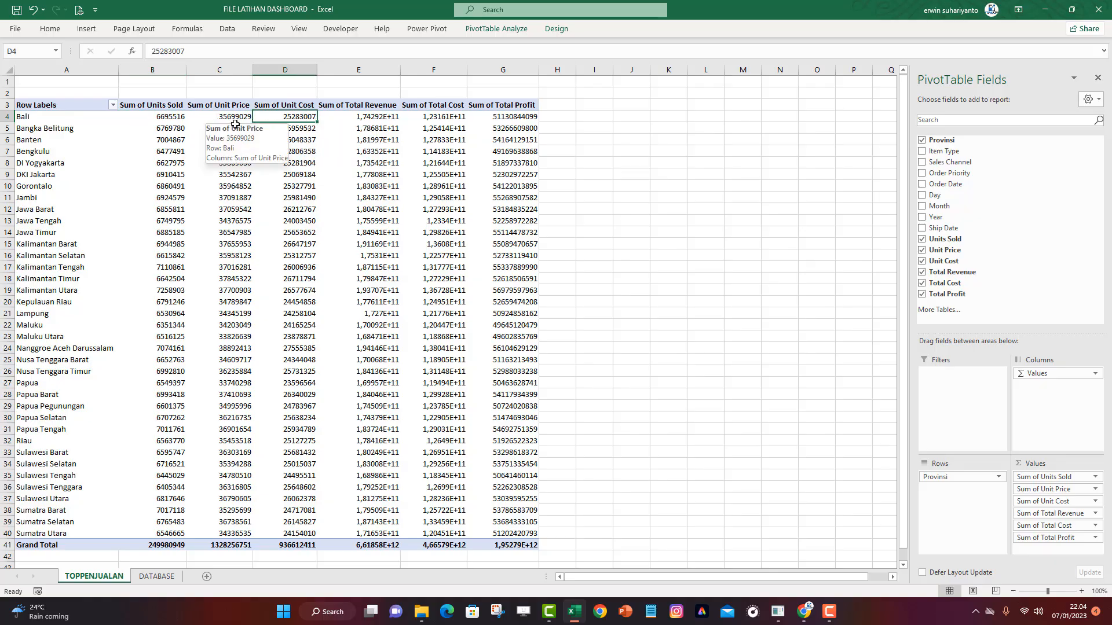
# Format the Units Sold, Unit Price and Unit Cost values, including grand totals, as Number with a thousands separator and 0 decimal places
pyautogui.moveTo(177, 119); pyautogui.dragTo(284, 545)
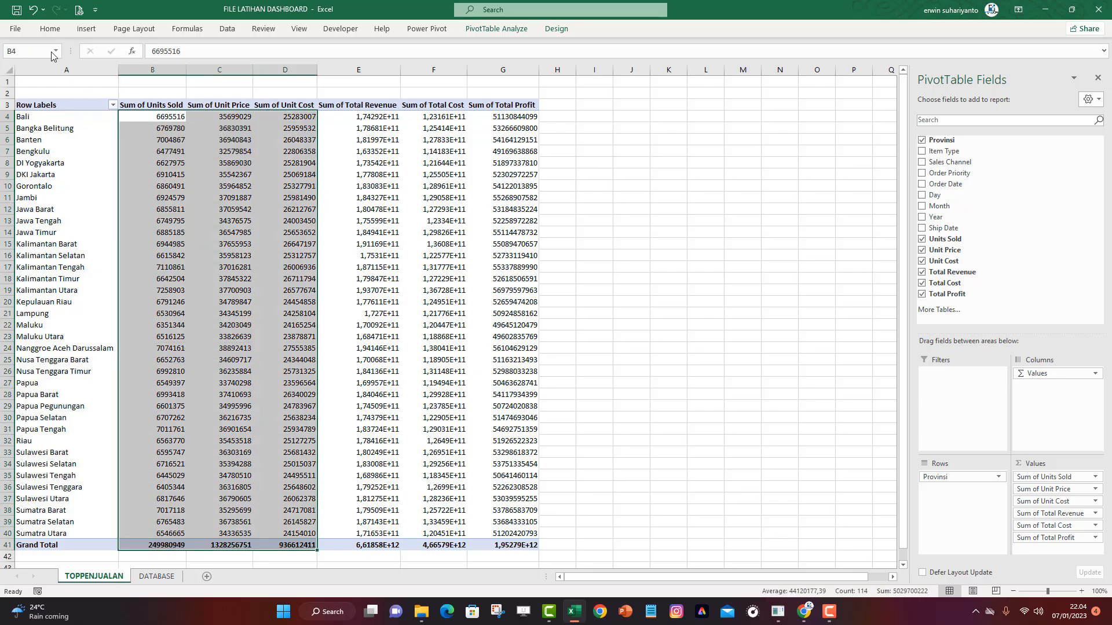
pyautogui.click(49, 30)
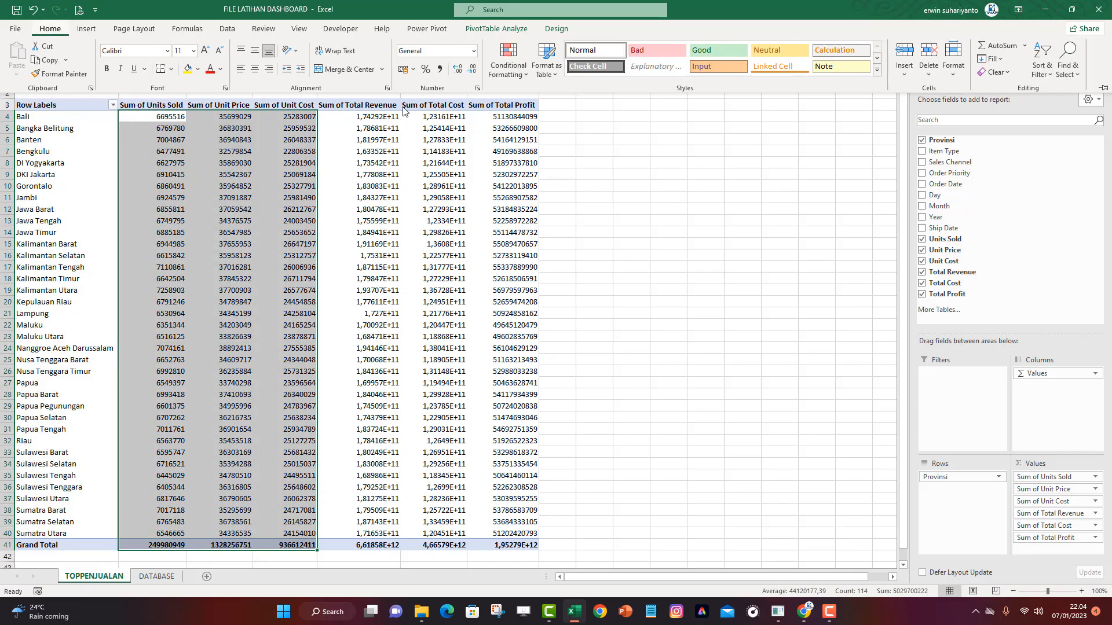
pyautogui.click(473, 50)
pyautogui.click(484, 360)
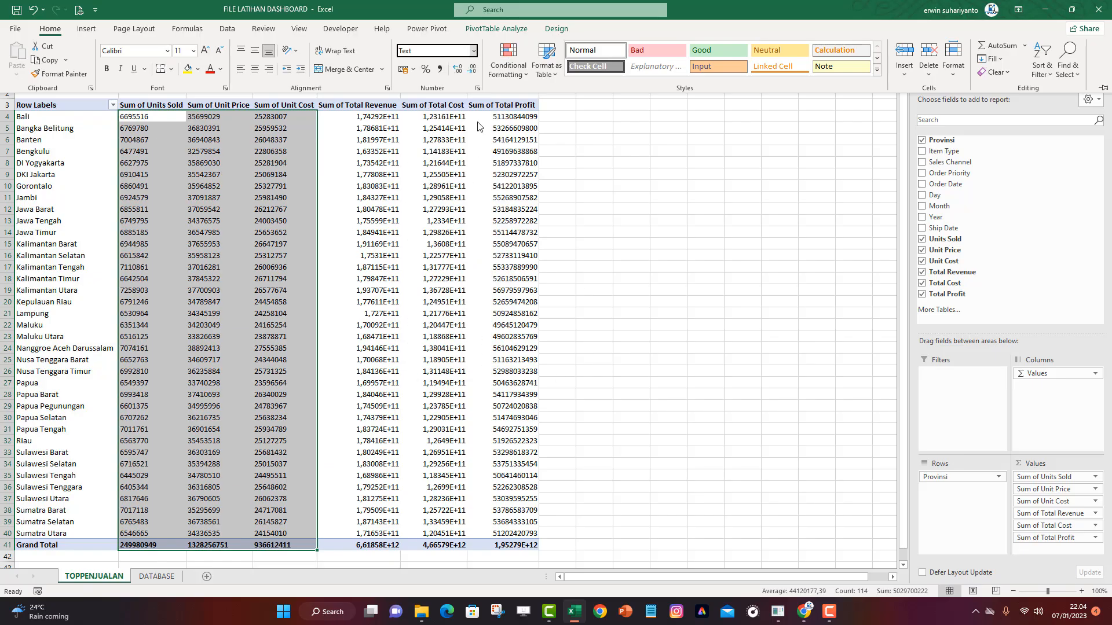
pyautogui.click(474, 51)
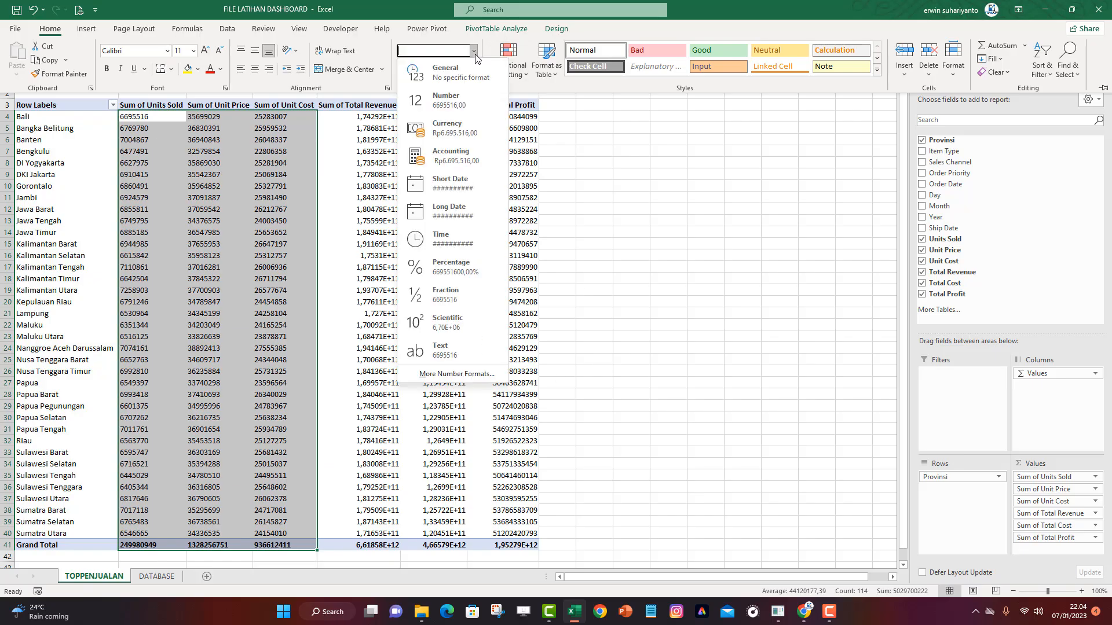
pyautogui.click(457, 373)
pyautogui.click(518, 234)
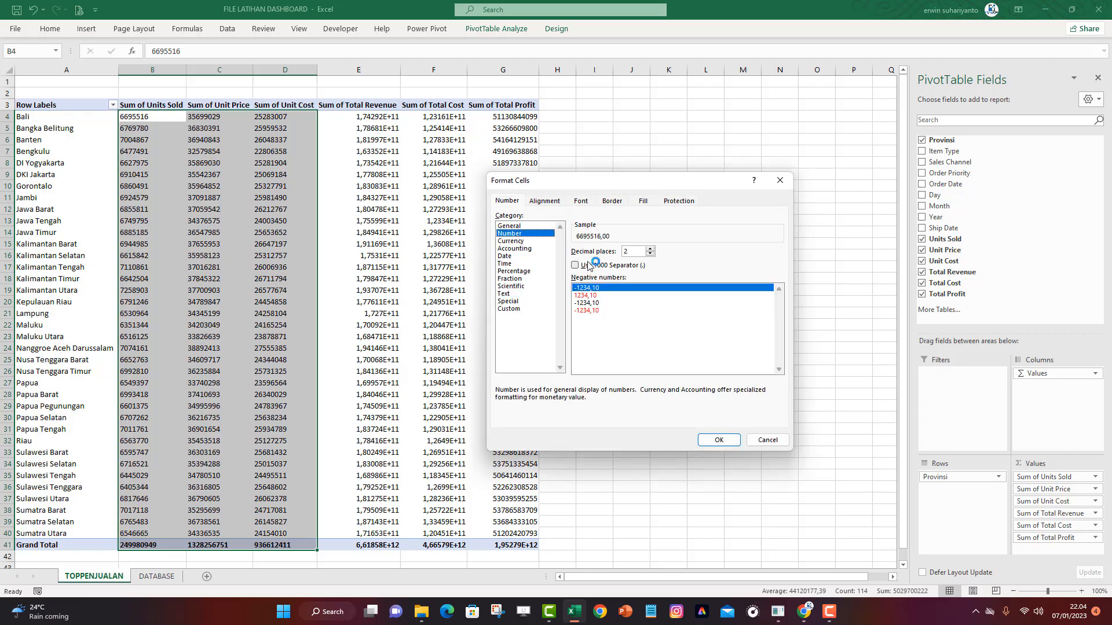
pyautogui.click(575, 265)
pyautogui.click(719, 441)
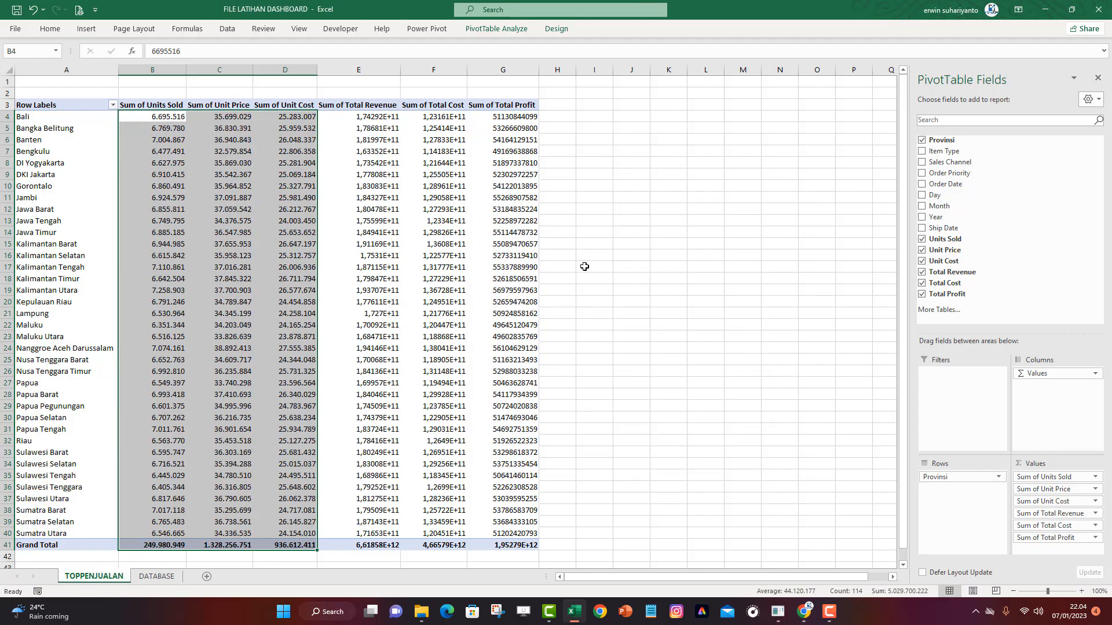
pyautogui.click(585, 256)
# Format the Total Revenue, Total Cost and Total Profit values as Rp Indonesian accounting without decimals, including the grand totals
pyautogui.moveTo(355, 117); pyautogui.dragTo(537, 545)
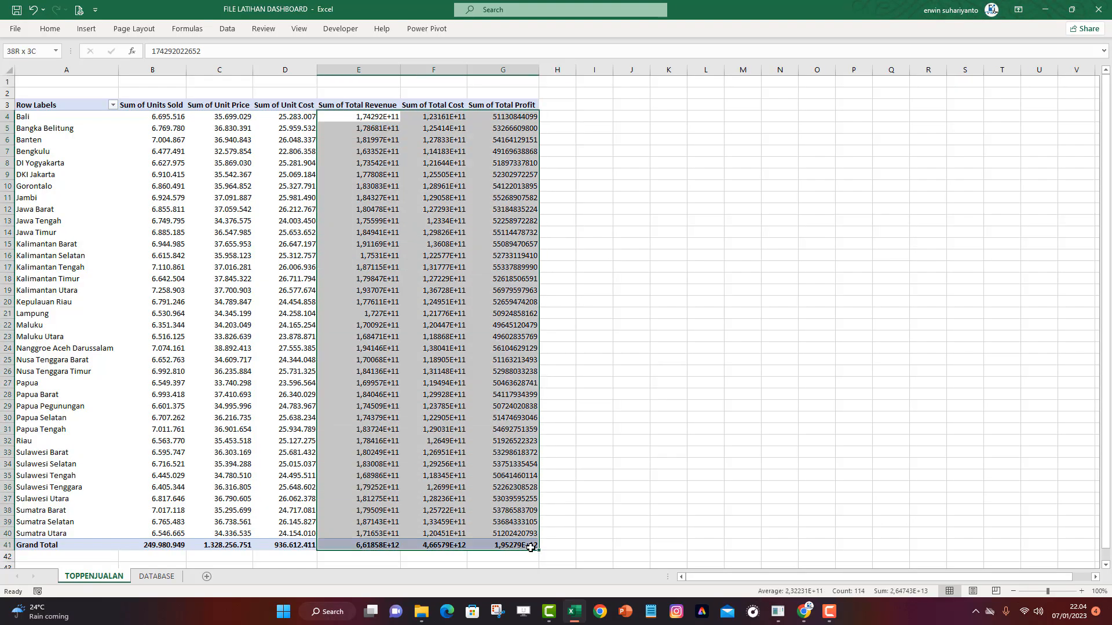
pyautogui.click(50, 28)
pyautogui.click(475, 51)
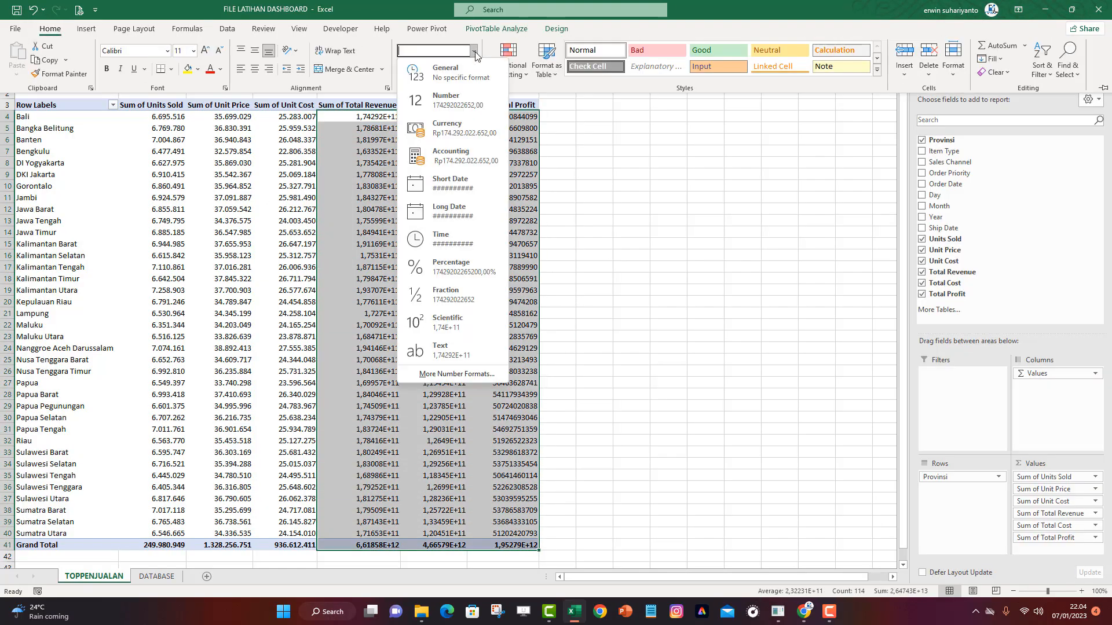
pyautogui.click(475, 51)
pyautogui.click(413, 70)
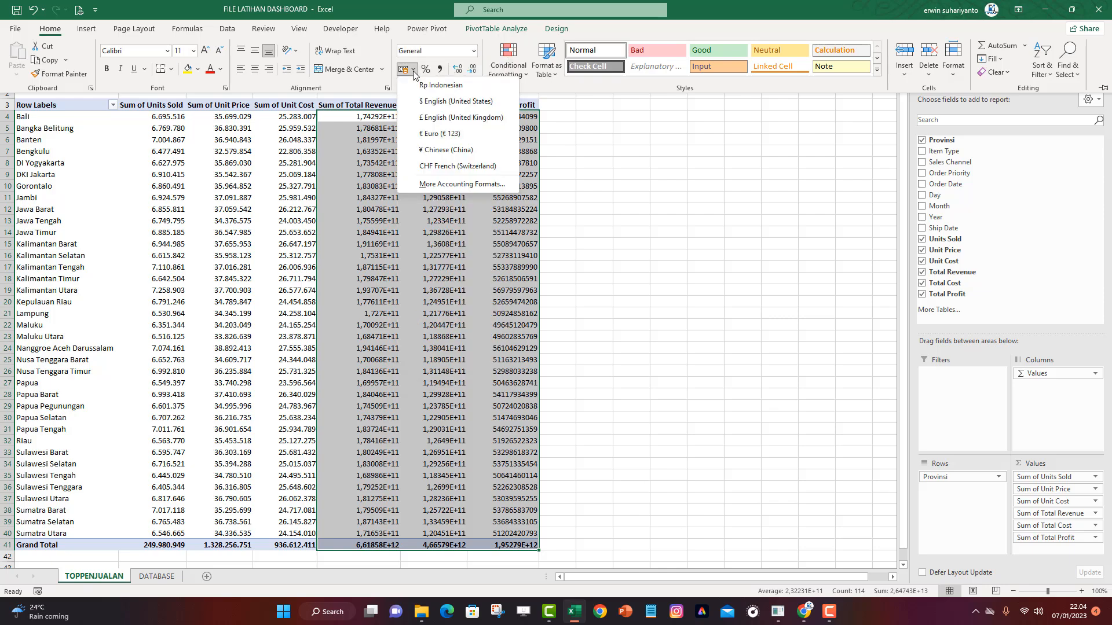
pyautogui.click(421, 88)
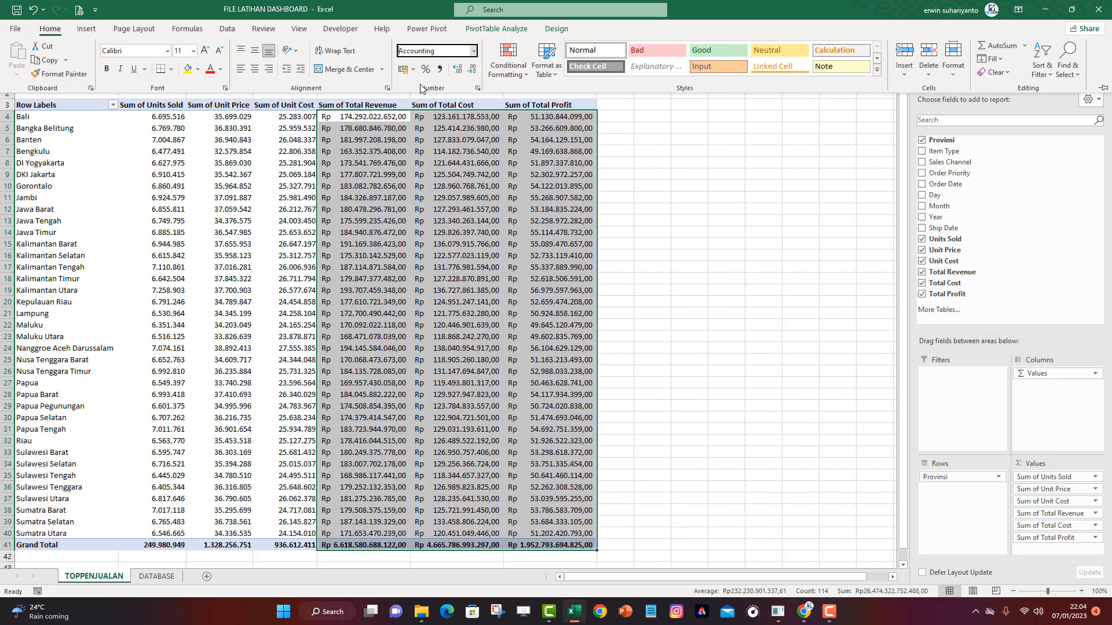
pyautogui.click(473, 68)
pyautogui.click(473, 68)
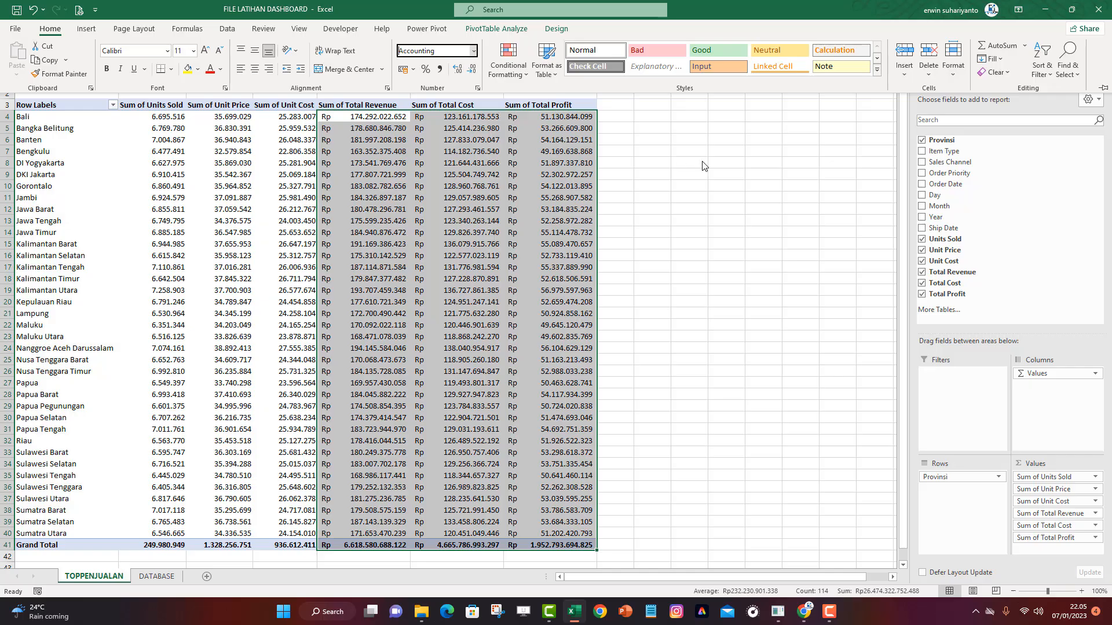
pyautogui.click(727, 139)
# Auto-fit the widths of columns B to G to the PivotTable contents
pyautogui.moveTo(544, 70); pyautogui.dragTo(171, 72)
pyautogui.doubleClick(185, 73)
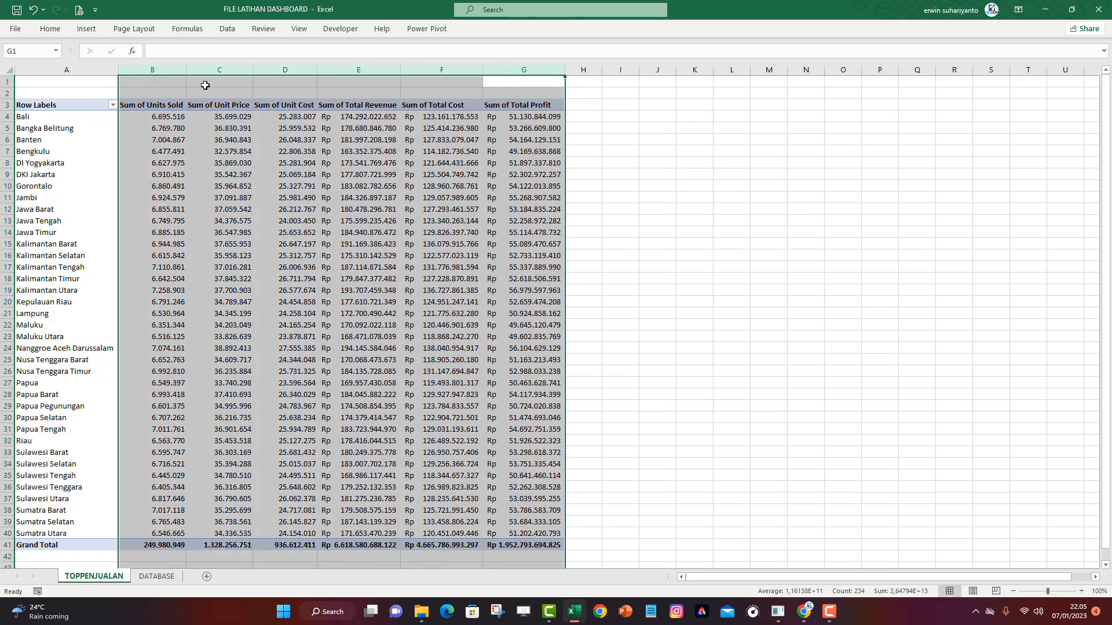
pyautogui.click(681, 188)
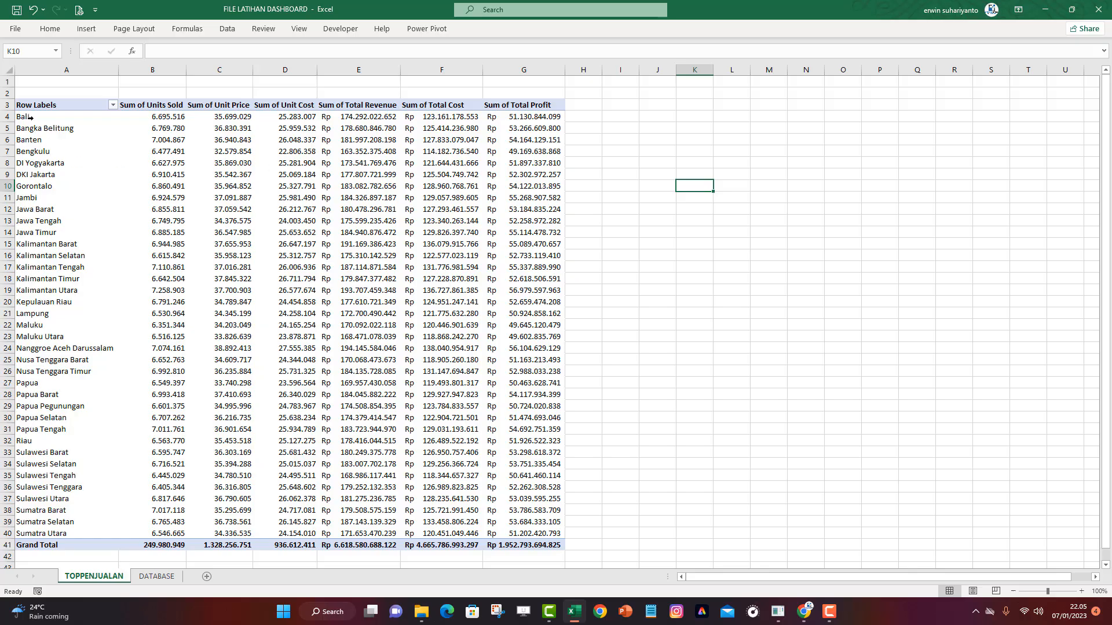
# Copy the PivotTable's header and first data row, A3:G4, and paste them as links starting at I3
pyautogui.moveTo(27, 106); pyautogui.dragTo(514, 116)
pyautogui.rightClick(409, 109)
pyautogui.click(430, 122)
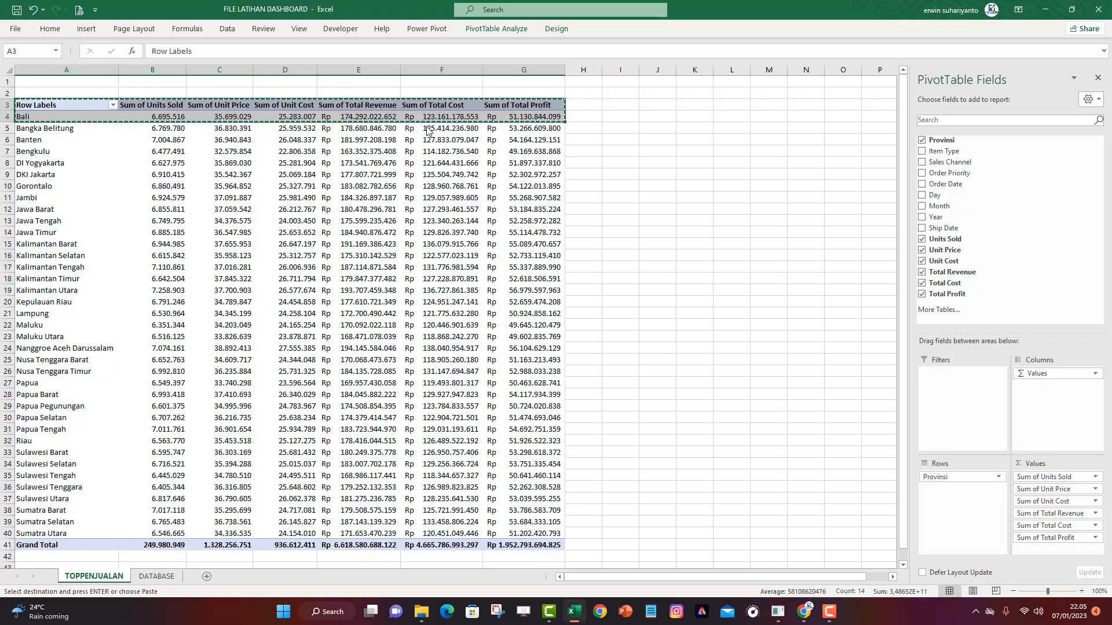
pyautogui.click(1098, 78)
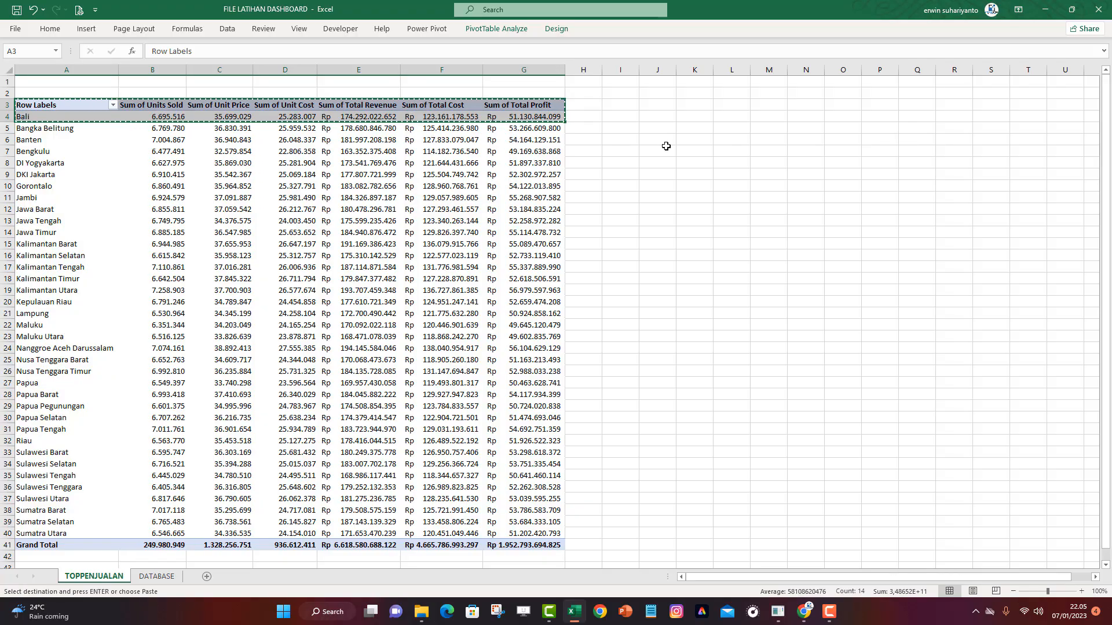
pyautogui.rightClick(610, 106)
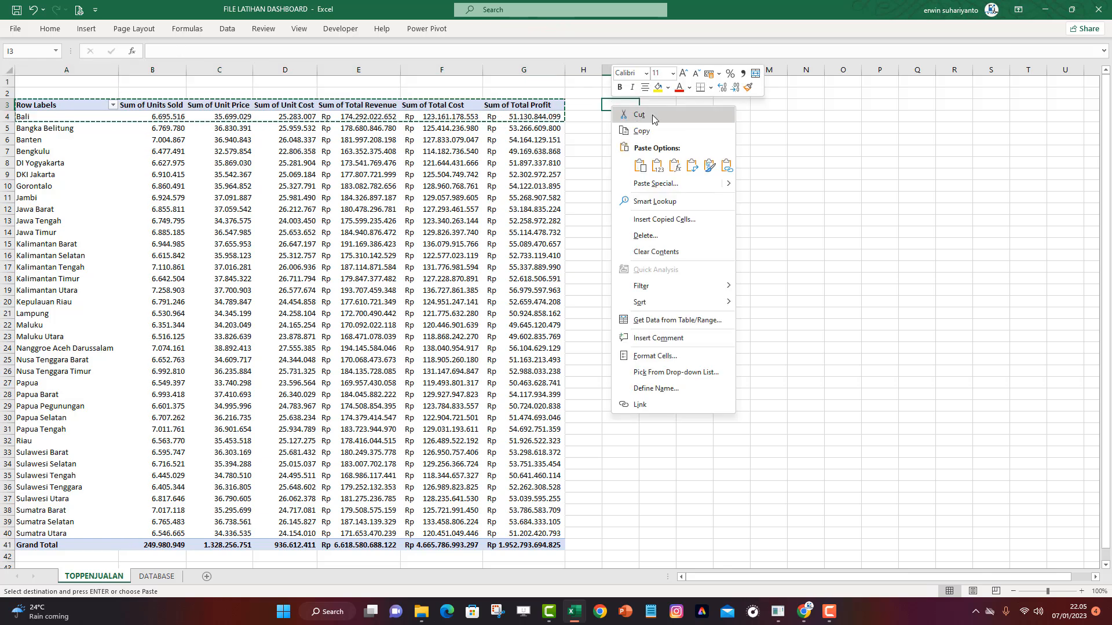
pyautogui.click(727, 167)
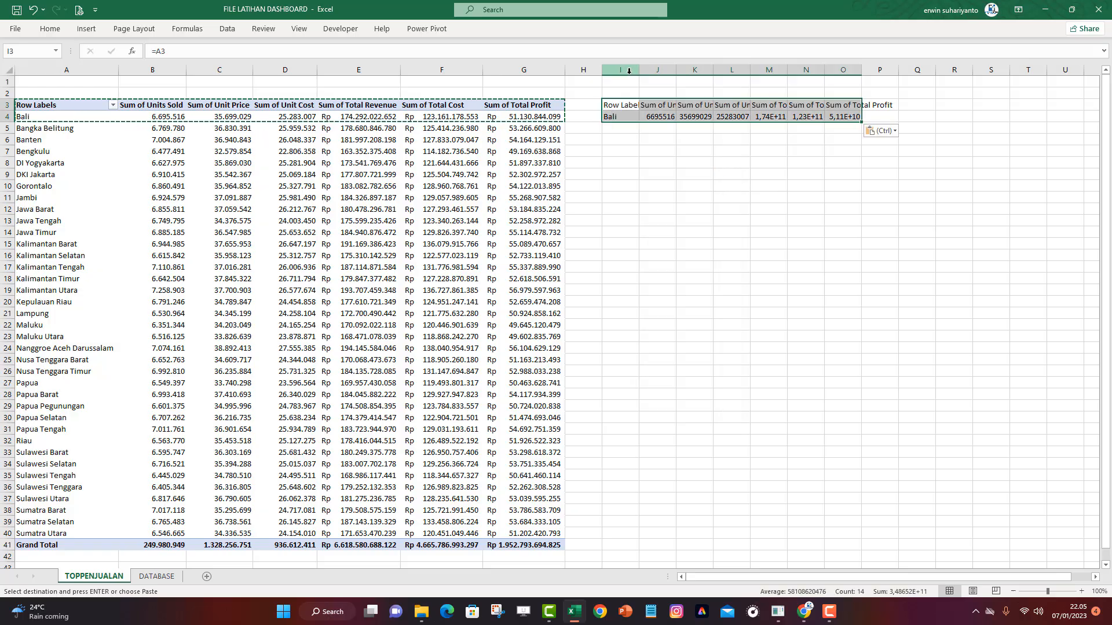
# Auto-fit the widths of columns I to O to the linked cells
pyautogui.moveTo(629, 70); pyautogui.dragTo(851, 72)
pyautogui.doubleClick(861, 71)
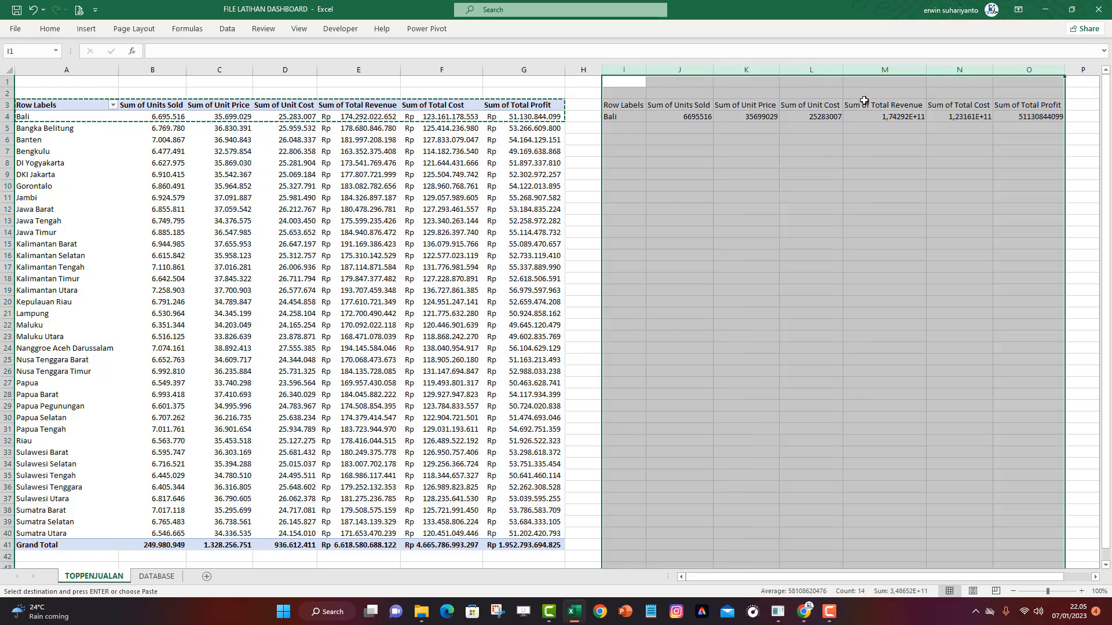
pyautogui.click(881, 148)
# Format the linked Units Sold, Unit Price and Unit Cost values in J4:L4 as Number with 0 decimal places and a thousands separator
pyautogui.click(681, 117)
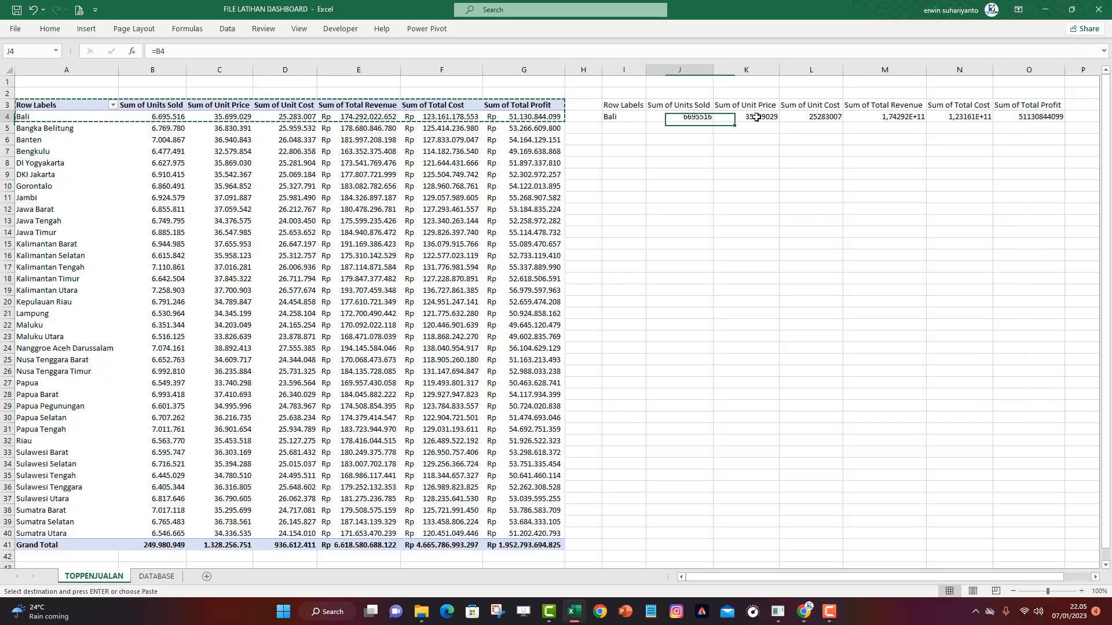
pyautogui.moveTo(757, 117); pyautogui.dragTo(811, 117)
pyautogui.click(50, 29)
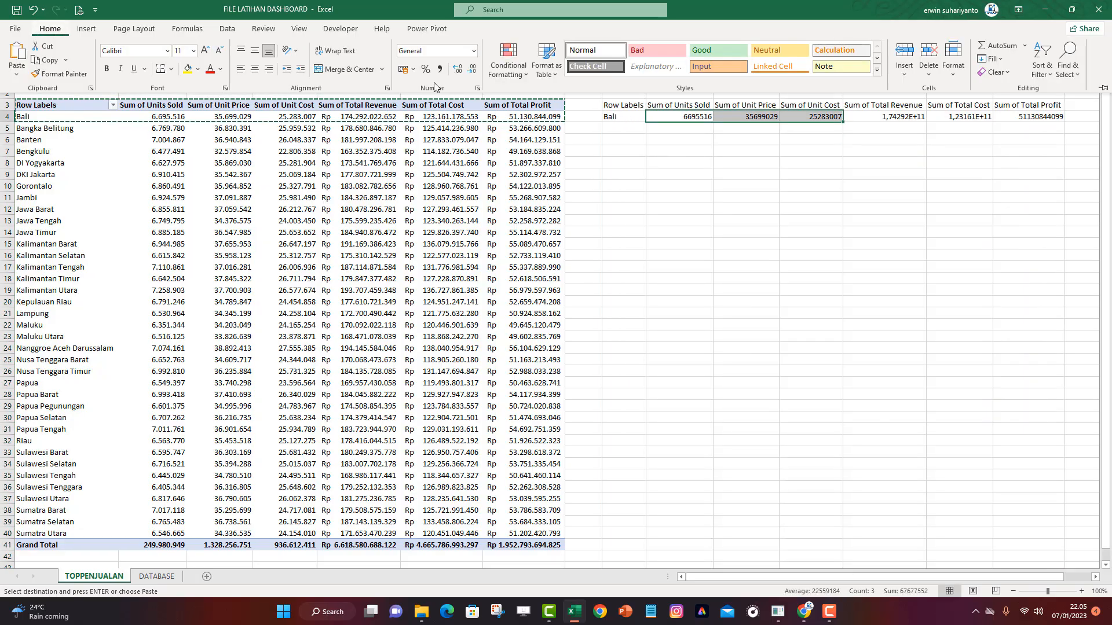
pyautogui.click(473, 51)
pyautogui.click(610, 210)
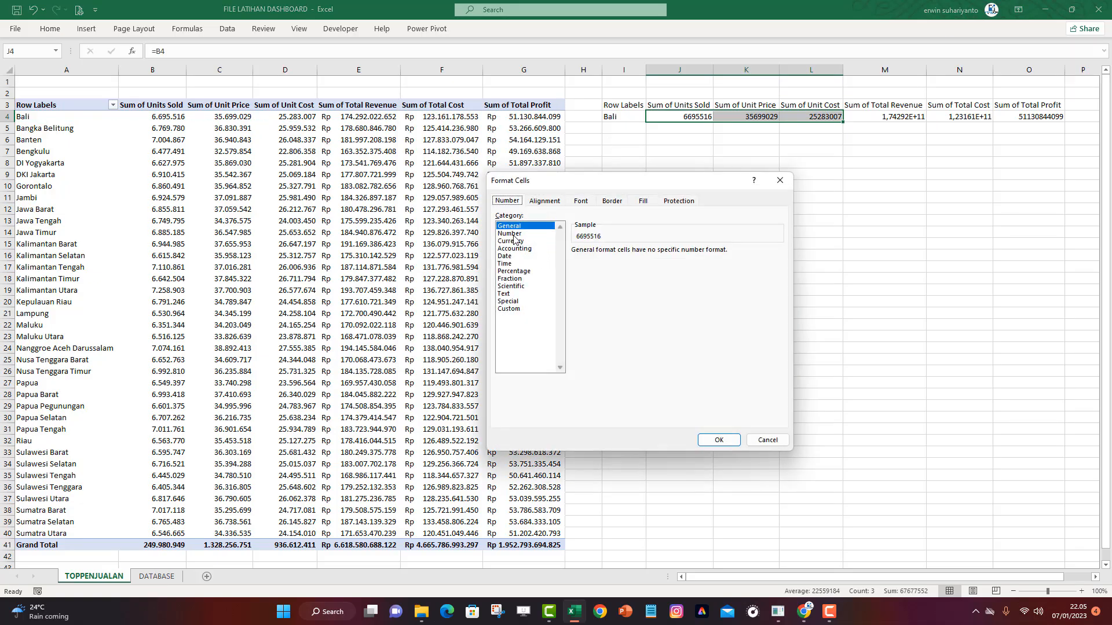
pyautogui.click(512, 234)
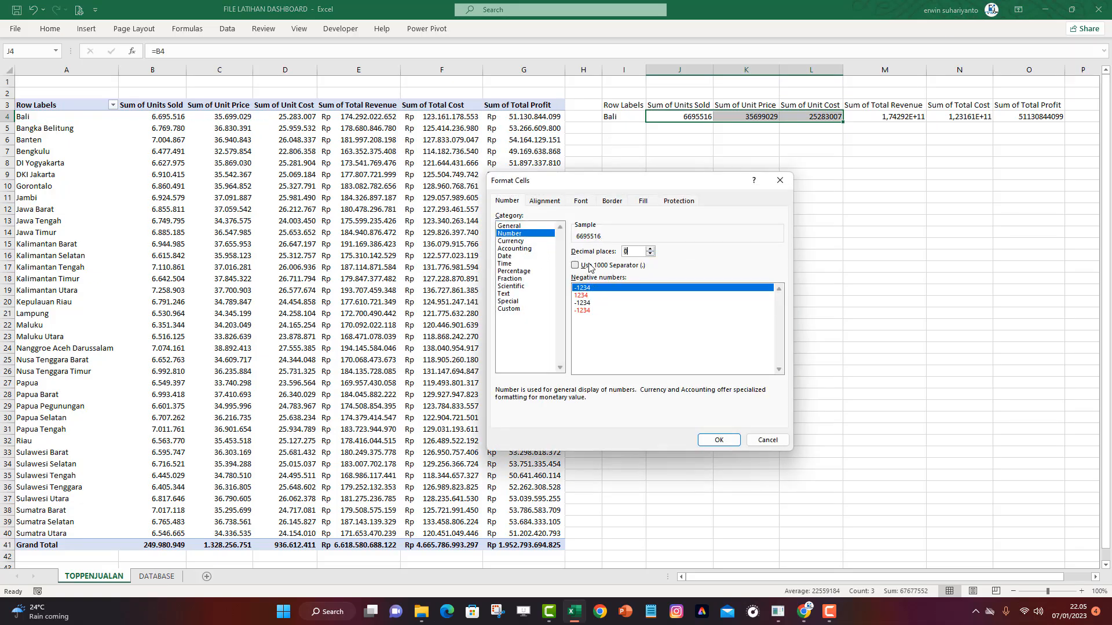
pyautogui.click(588, 267)
pyautogui.click(717, 441)
pyautogui.click(782, 176)
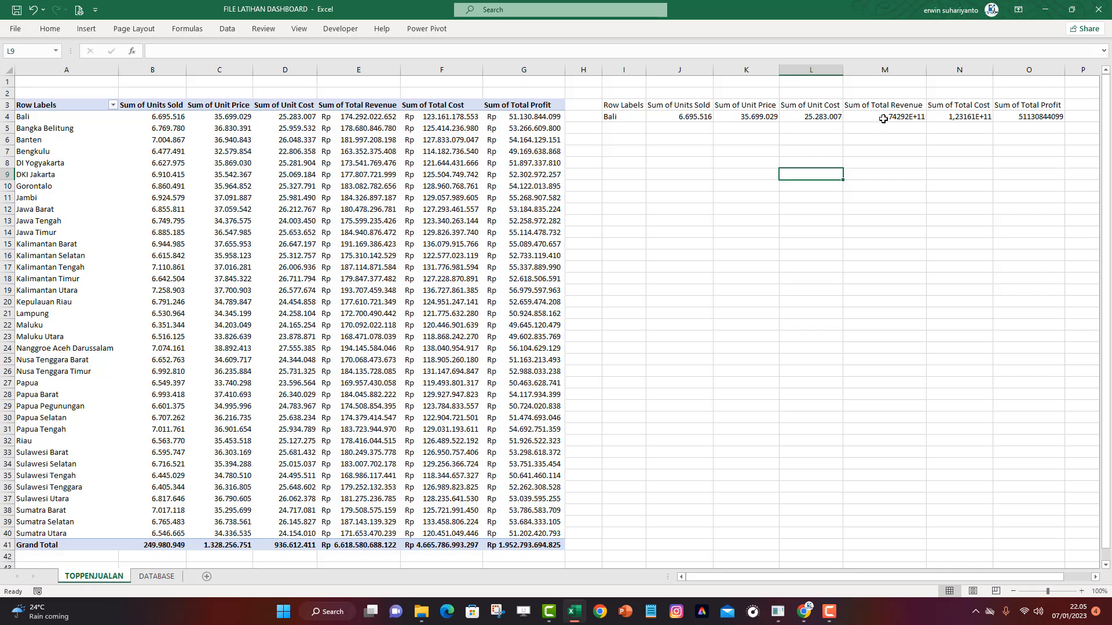
# Format the linked Total Revenue, Total Cost and Total Profit values in M4:O4 as Accounting in Rp with 0 decimal places
pyautogui.moveTo(881, 120); pyautogui.dragTo(1029, 117)
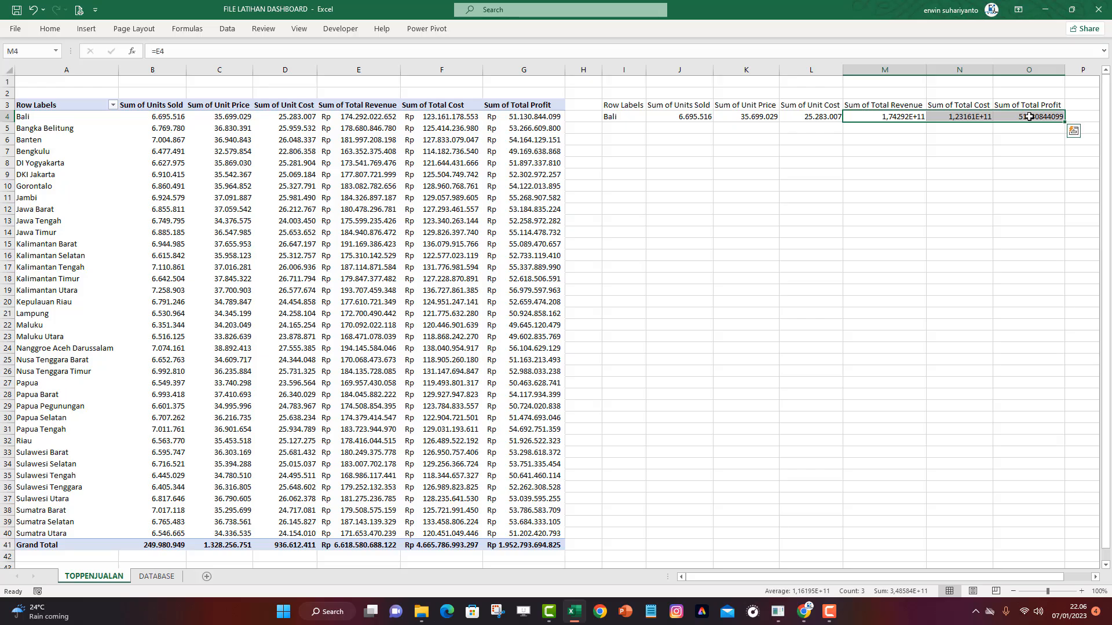
pyautogui.click(50, 28)
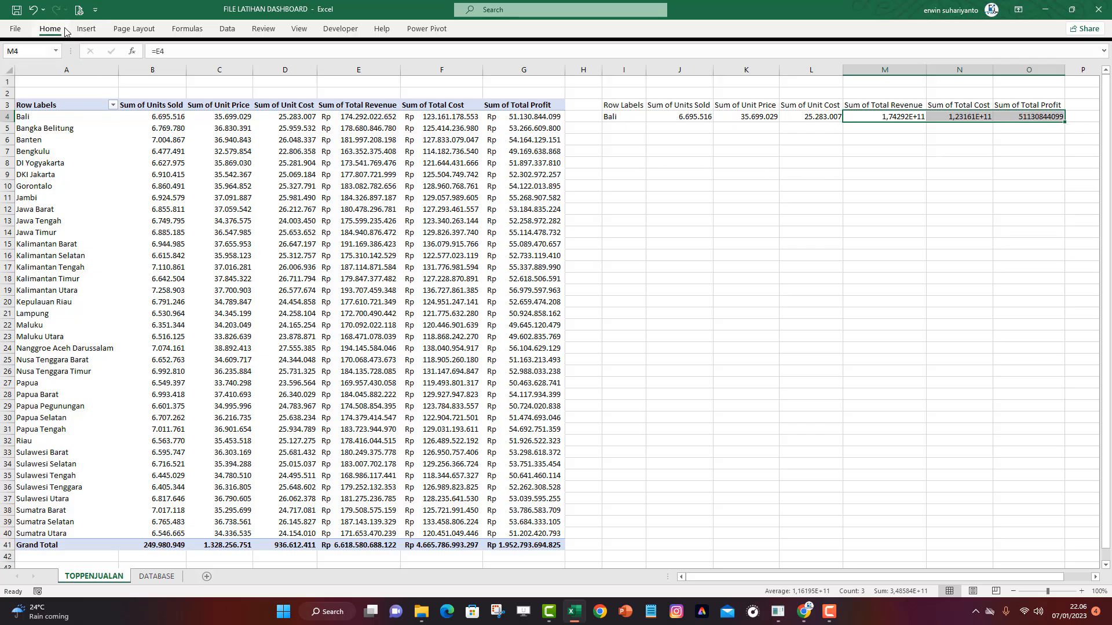
pyautogui.click(474, 51)
pyautogui.click(473, 51)
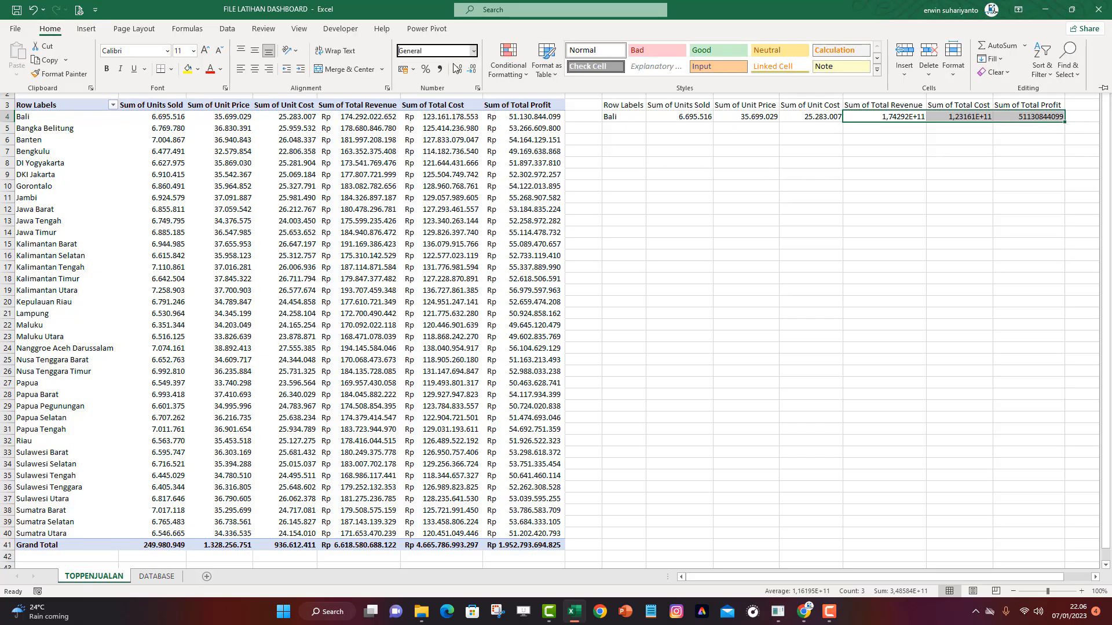
pyautogui.click(414, 71)
pyautogui.click(425, 84)
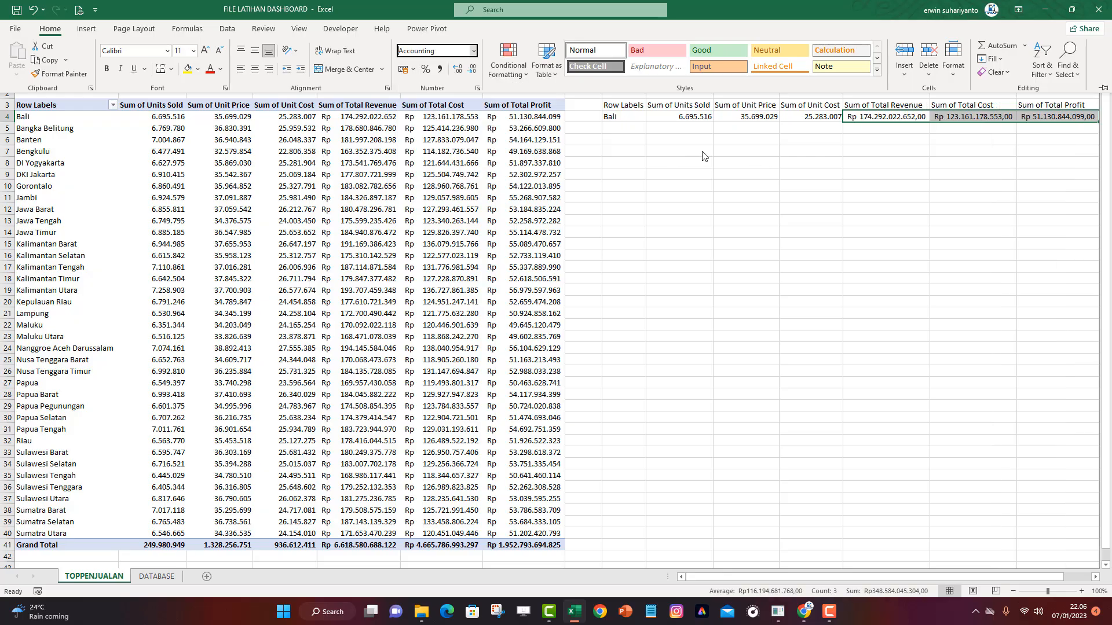
pyautogui.click(472, 69)
pyautogui.click(472, 69)
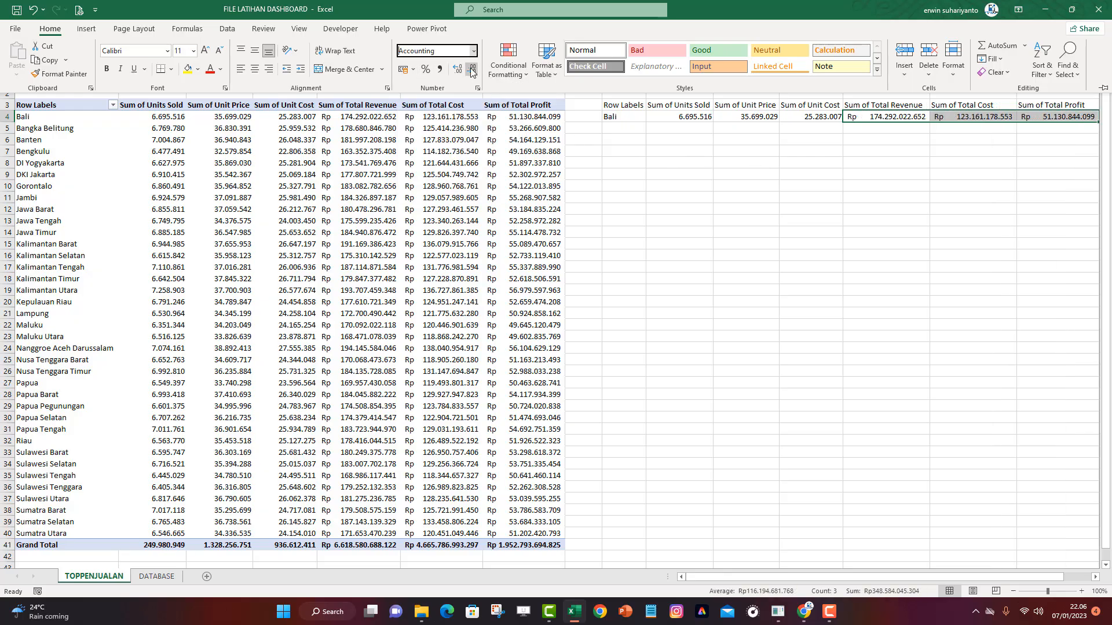
# Auto-fit the widths of columns K to O to the formatted linked values
pyautogui.moveTo(1059, 69); pyautogui.dragTo(720, 81)
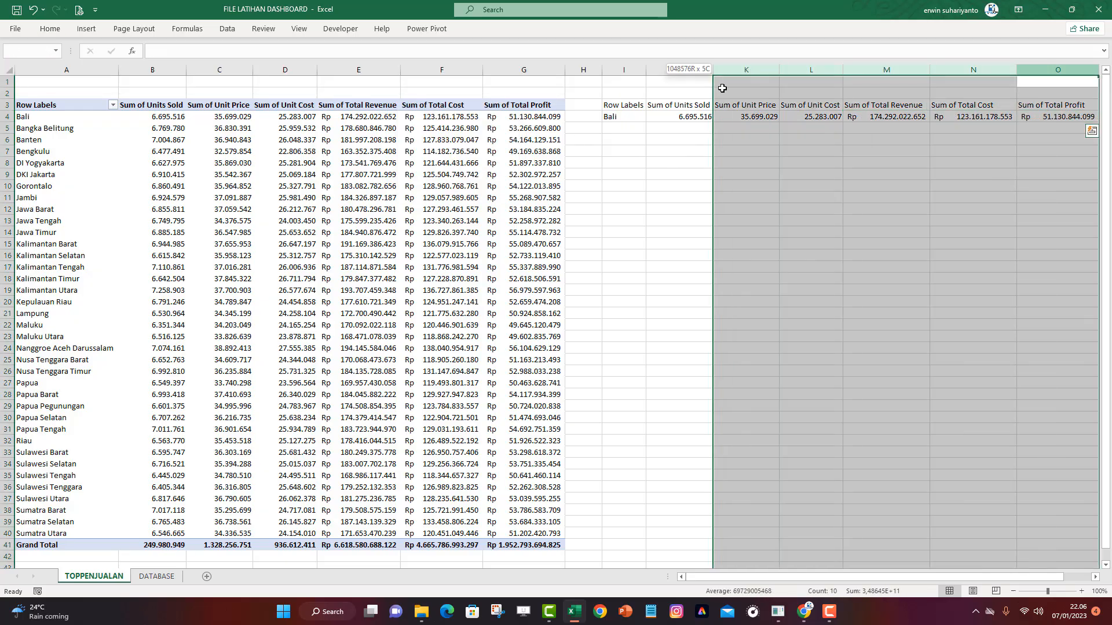
pyautogui.doubleClick(843, 70)
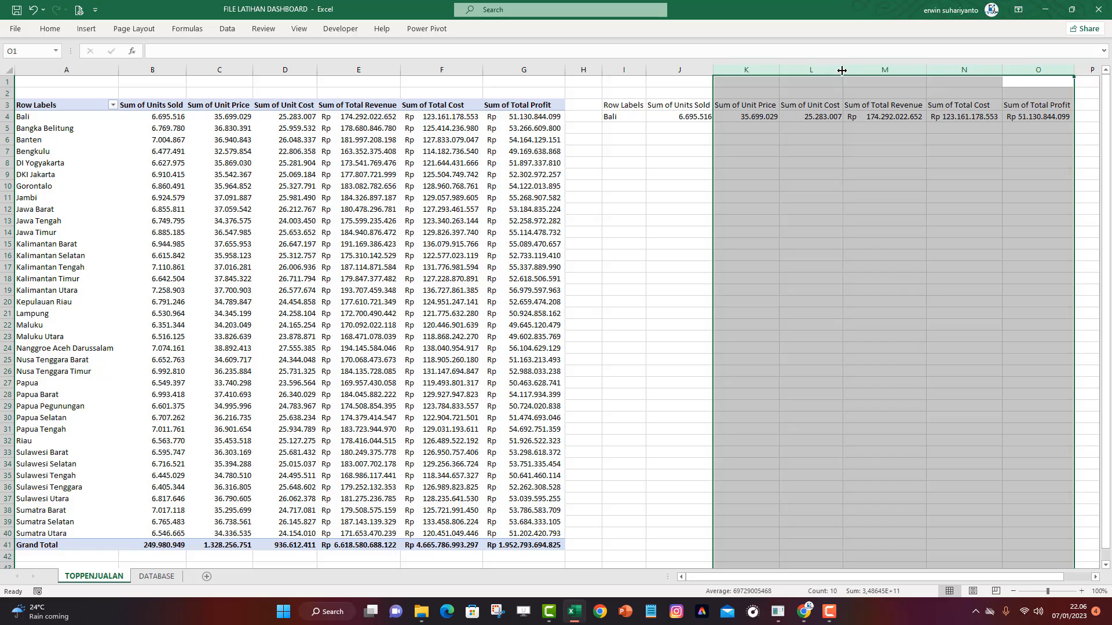
pyautogui.click(966, 197)
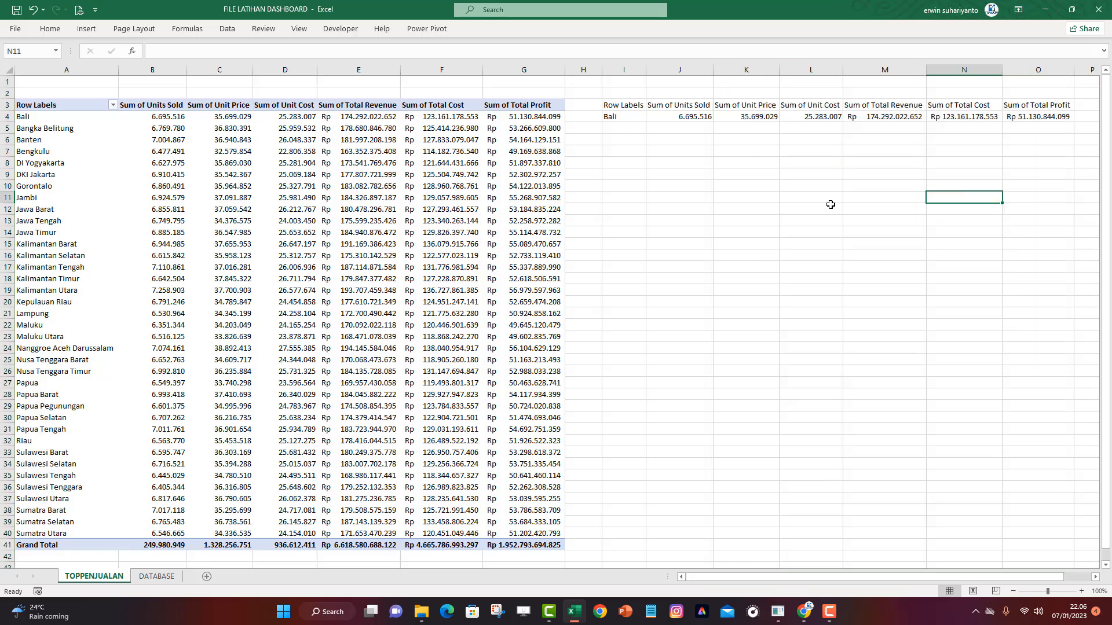
# Sort the PivotTable's Provinsi row labels in descending order by Sum of Units Sold
pyautogui.click(402, 152)
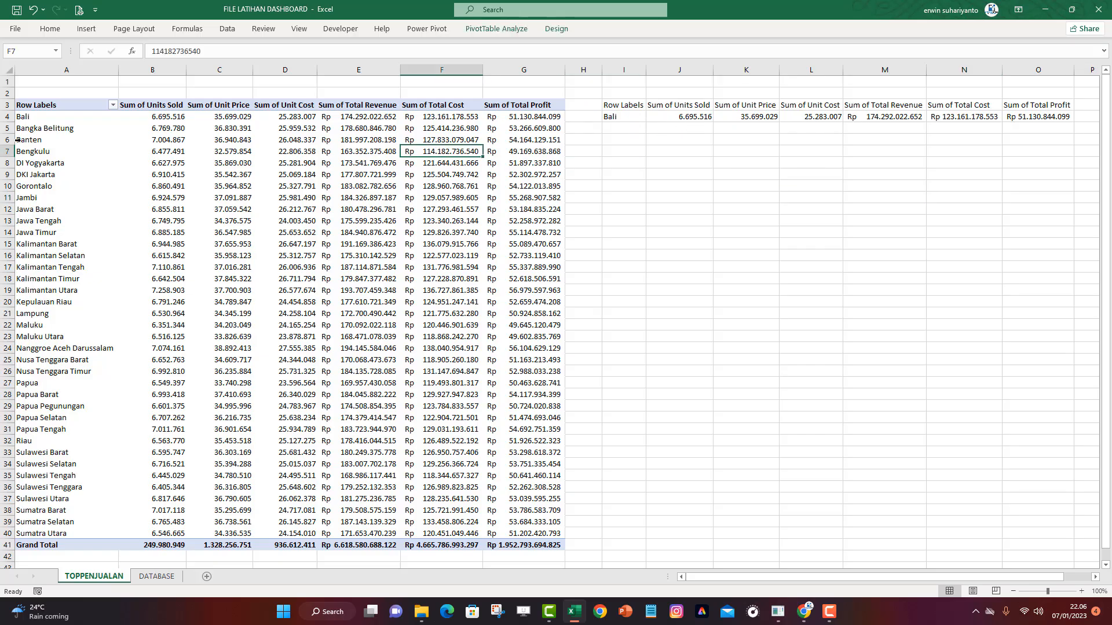
pyautogui.click(114, 106)
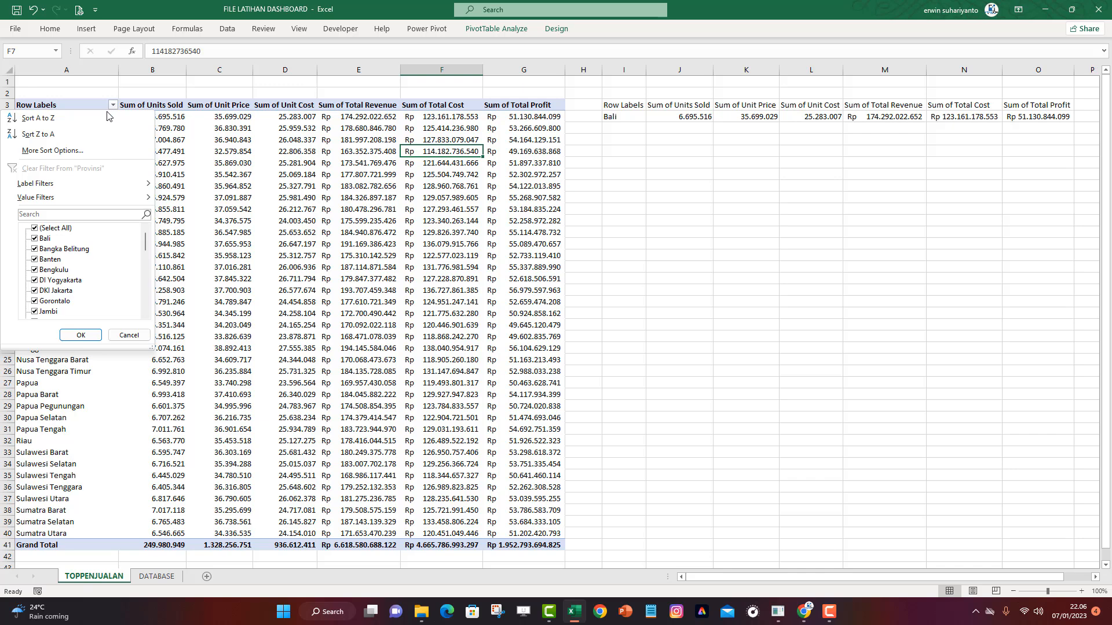
pyautogui.click(80, 151)
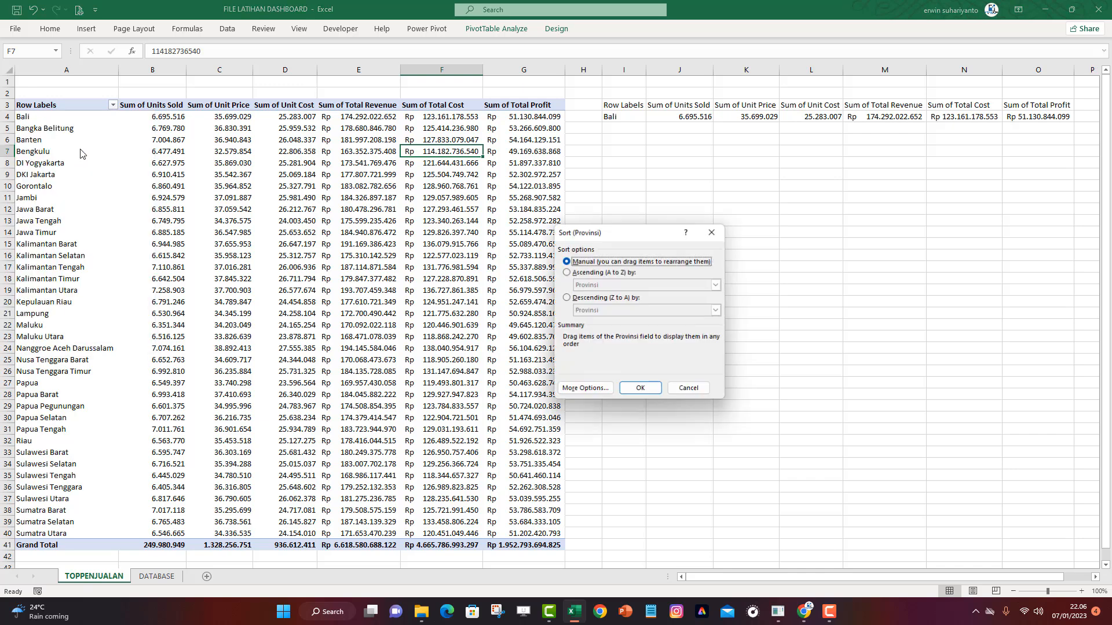
pyautogui.moveTo(598, 236); pyautogui.dragTo(668, 184)
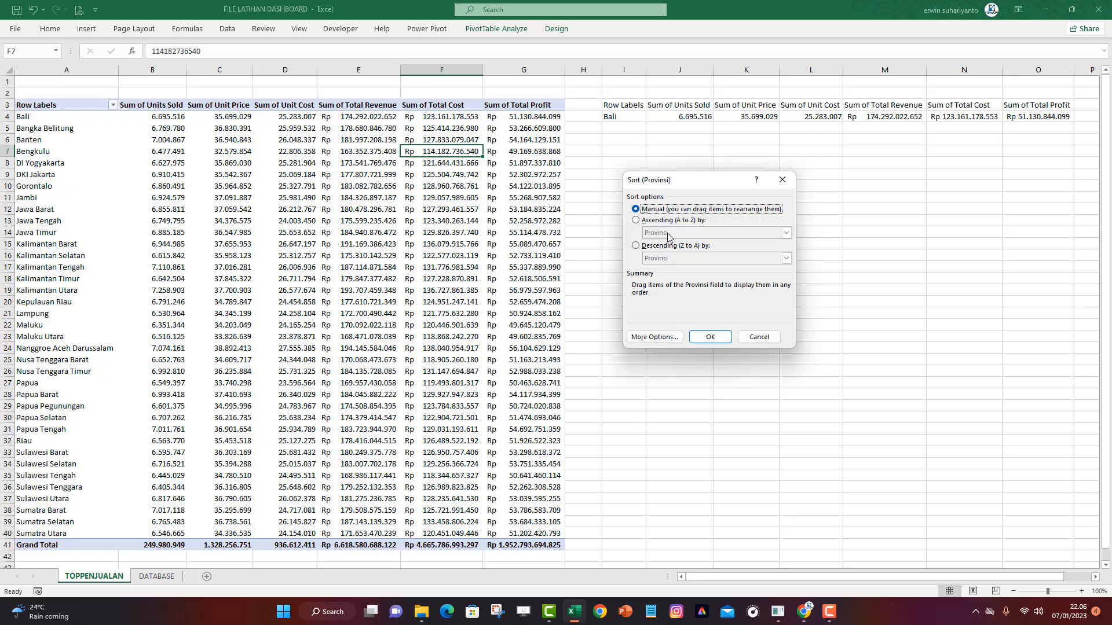
pyautogui.moveTo(651, 181); pyautogui.dragTo(598, 159)
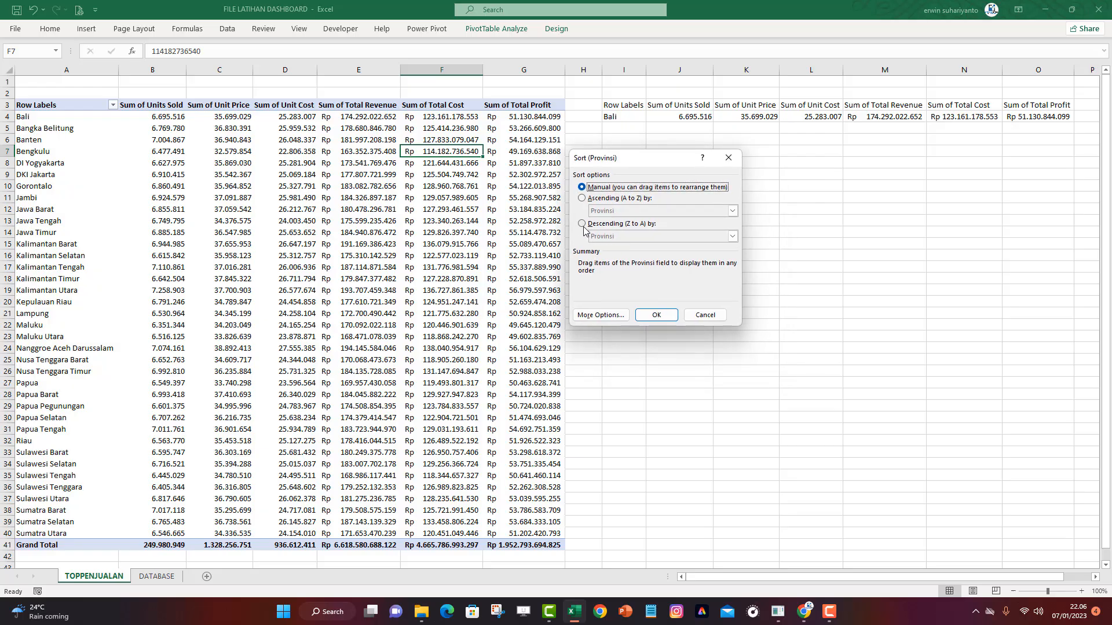
pyautogui.click(582, 224)
pyautogui.click(637, 236)
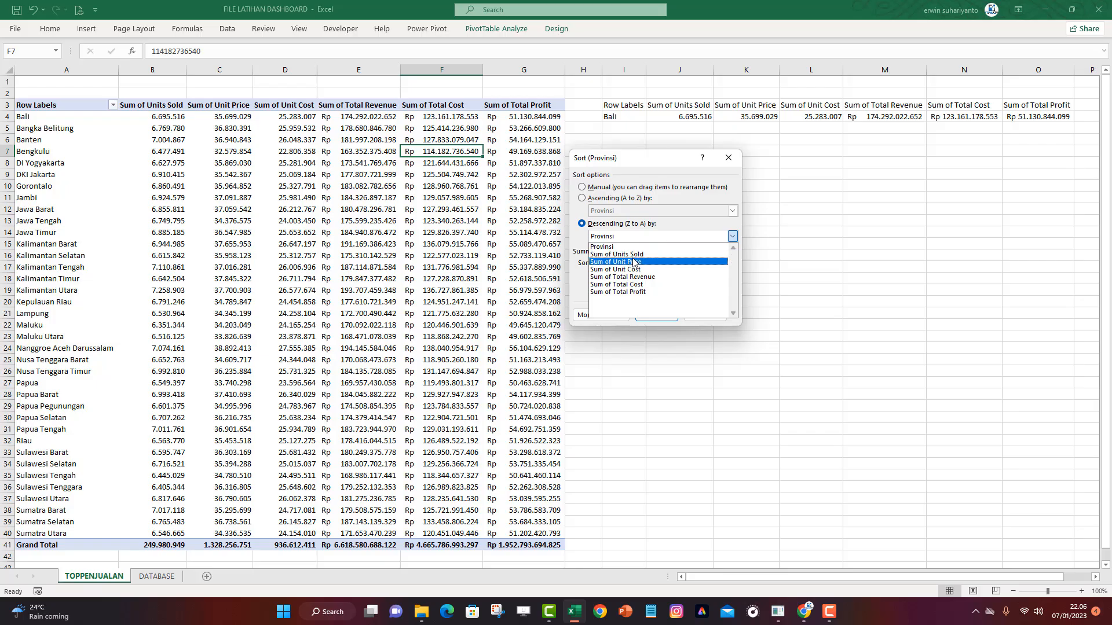
pyautogui.click(620, 255)
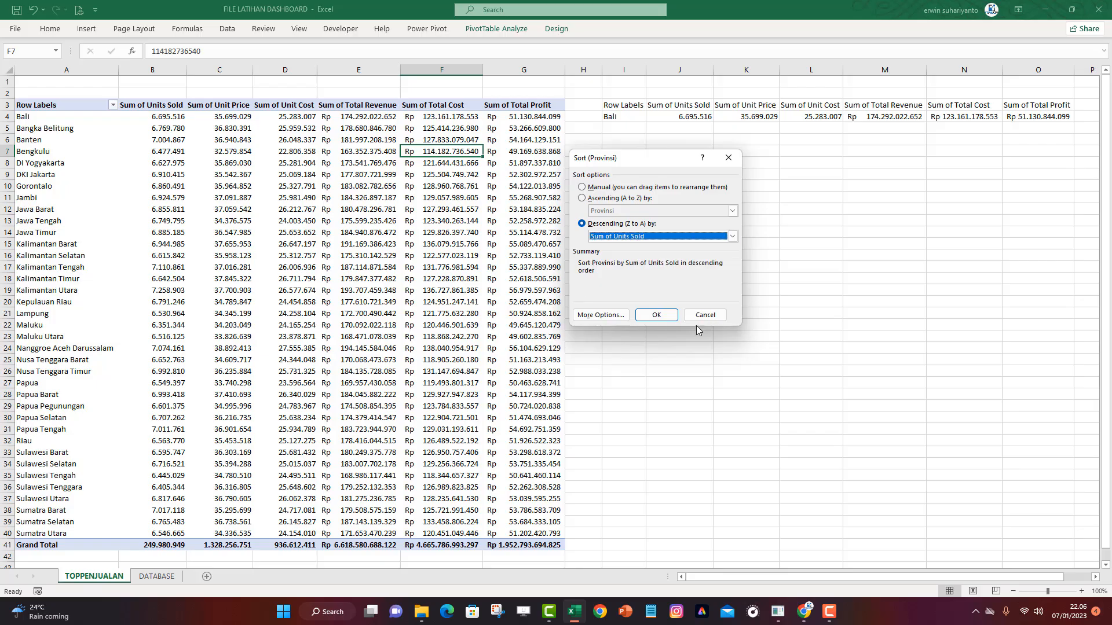
pyautogui.click(657, 315)
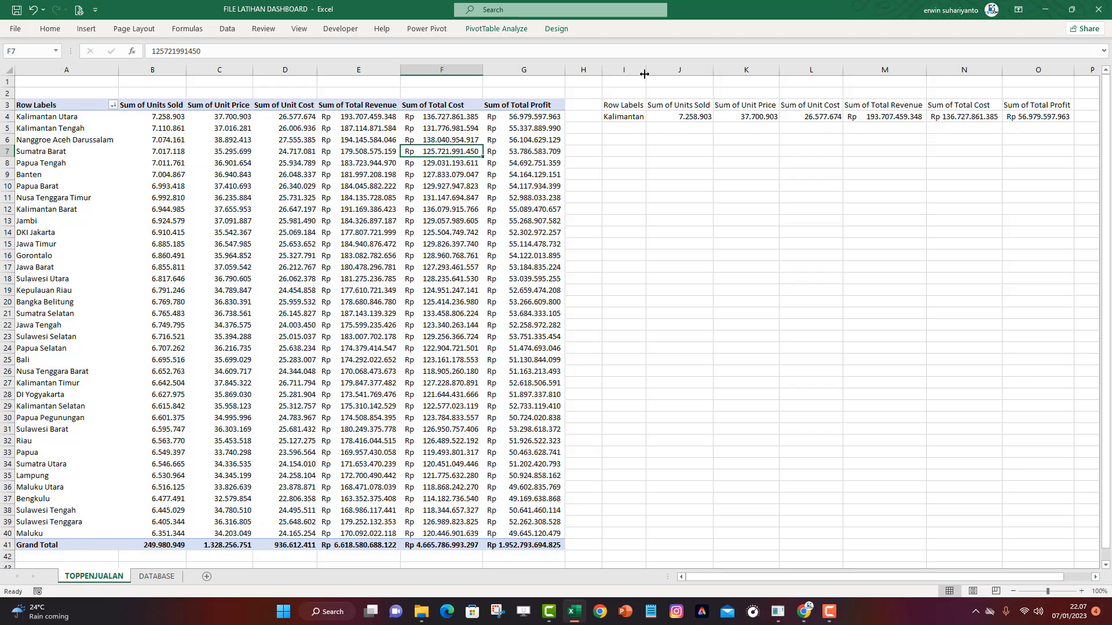
# Widen column I so the linked province name in I4 fits completely
pyautogui.moveTo(644, 74); pyautogui.dragTo(673, 74)
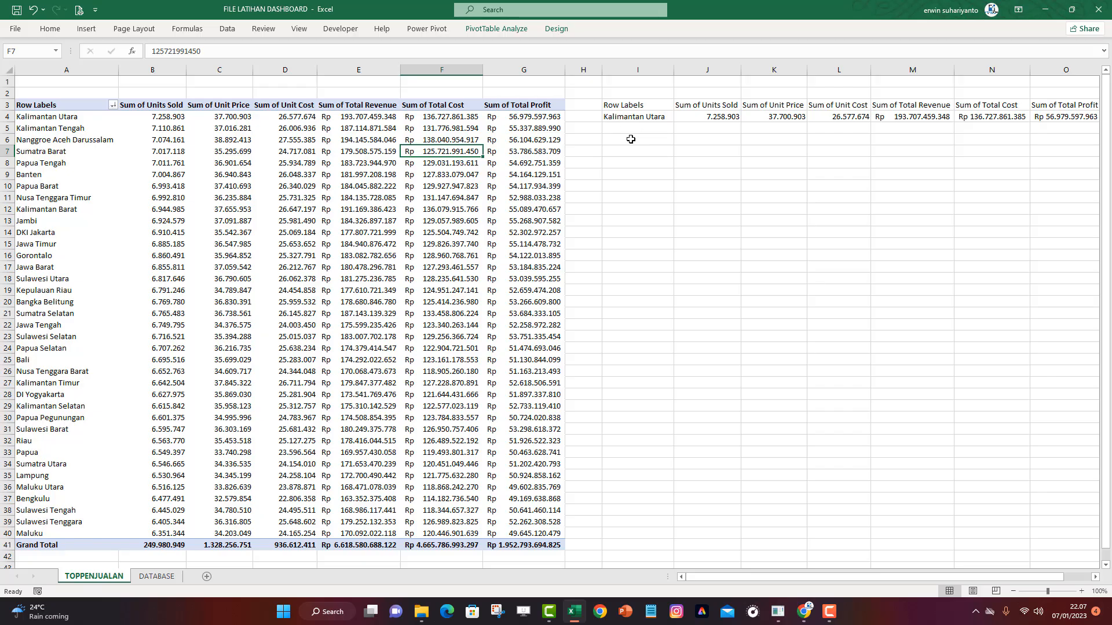
pyautogui.click(626, 107)
pyautogui.moveTo(626, 108); pyautogui.dragTo(1066, 116)
pyautogui.click(637, 200)
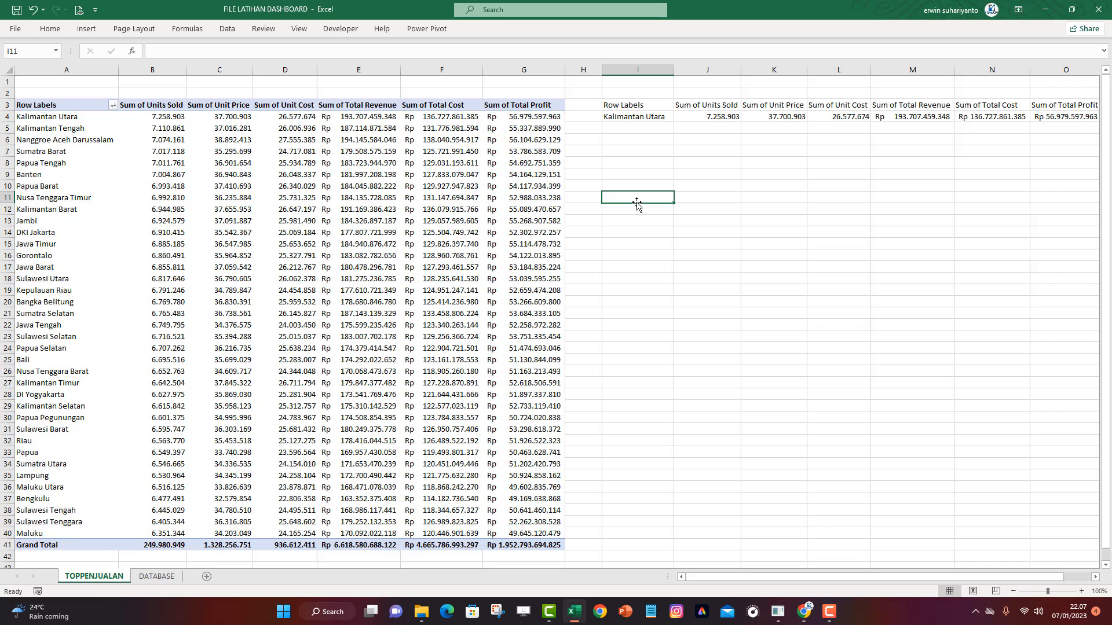
# Insert a PivotTable based on the DATABASE table on a new worksheet
pyautogui.click(155, 578)
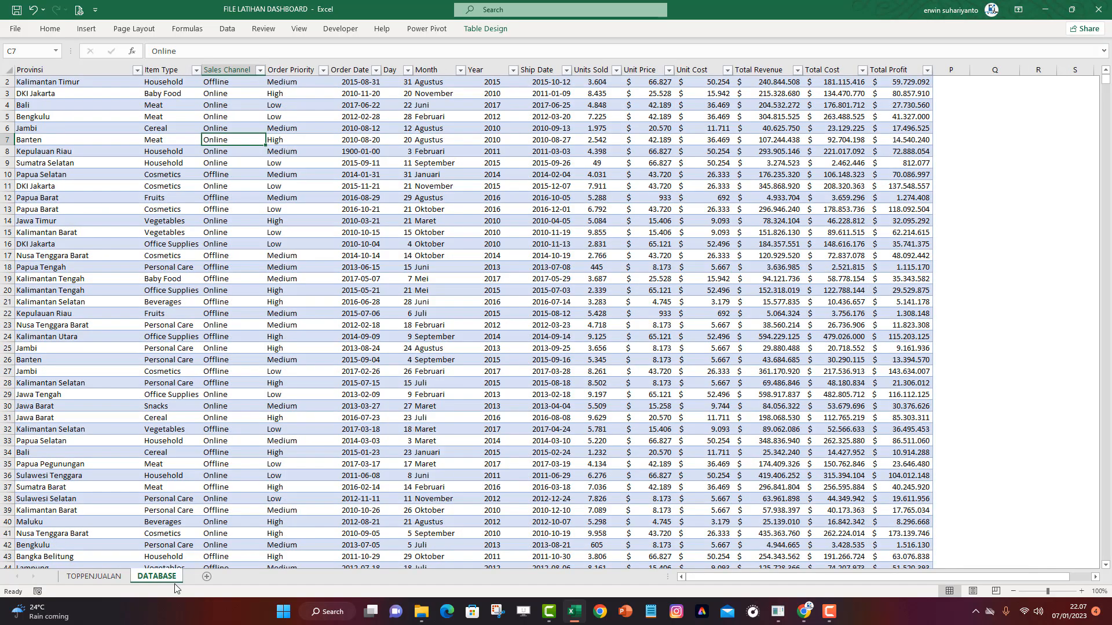
pyautogui.click(186, 200)
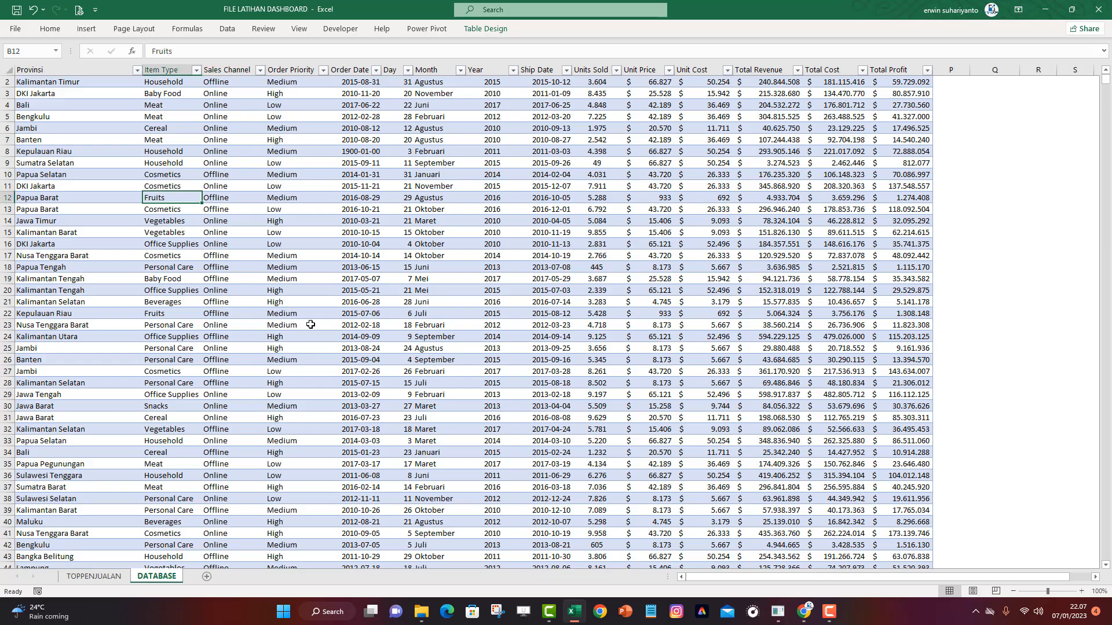
pyautogui.scroll(1, 220, 212)
pyautogui.click(132, 197)
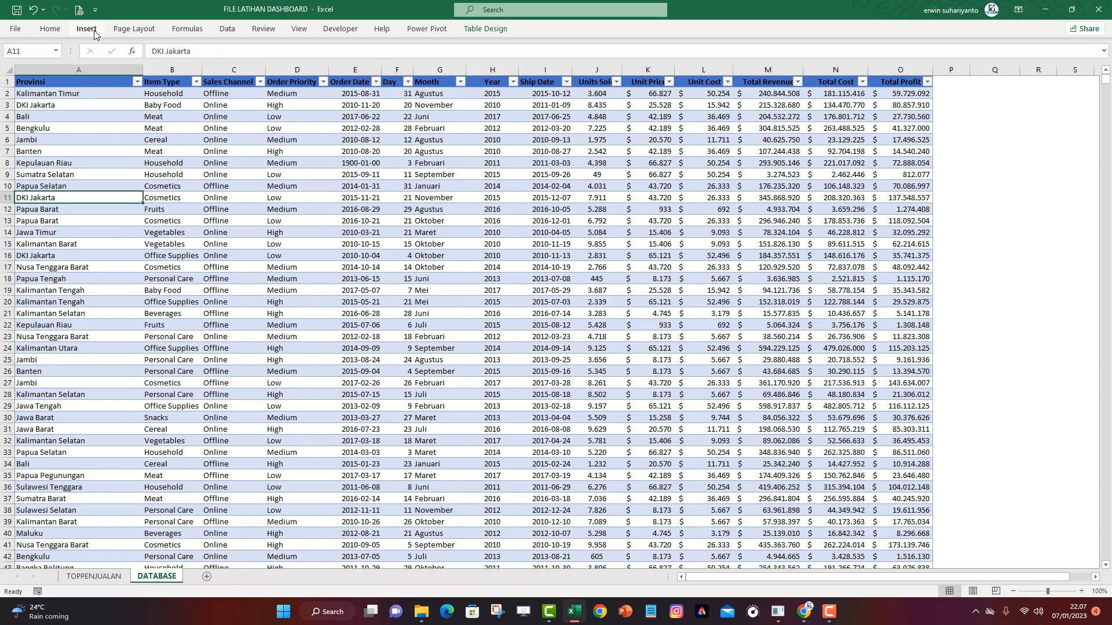
pyautogui.click(95, 34)
pyautogui.click(22, 58)
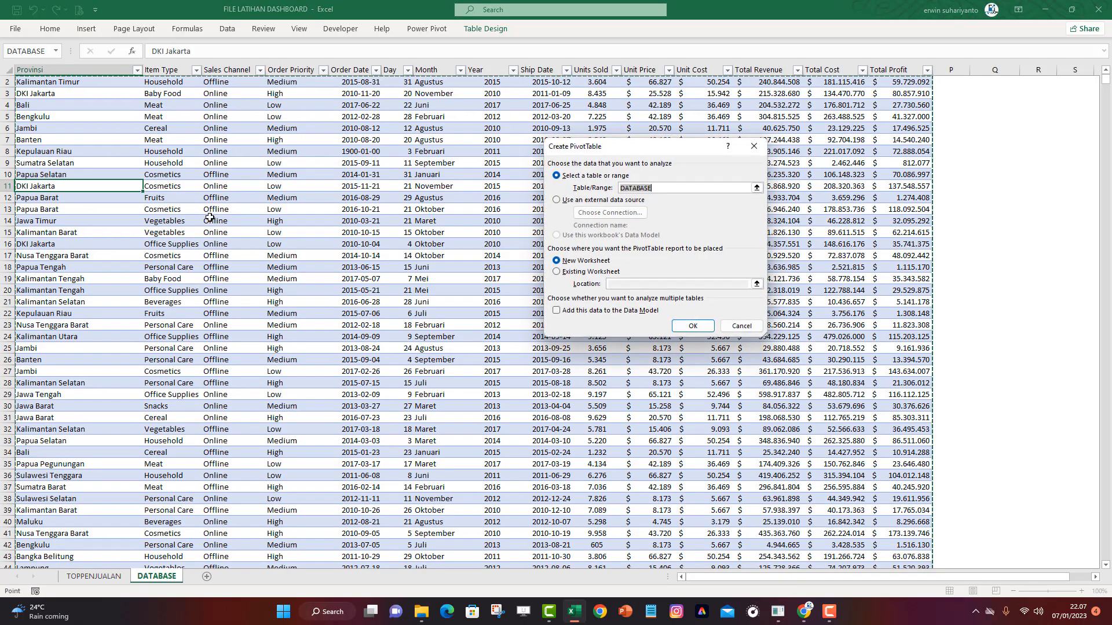
pyautogui.click(604, 262)
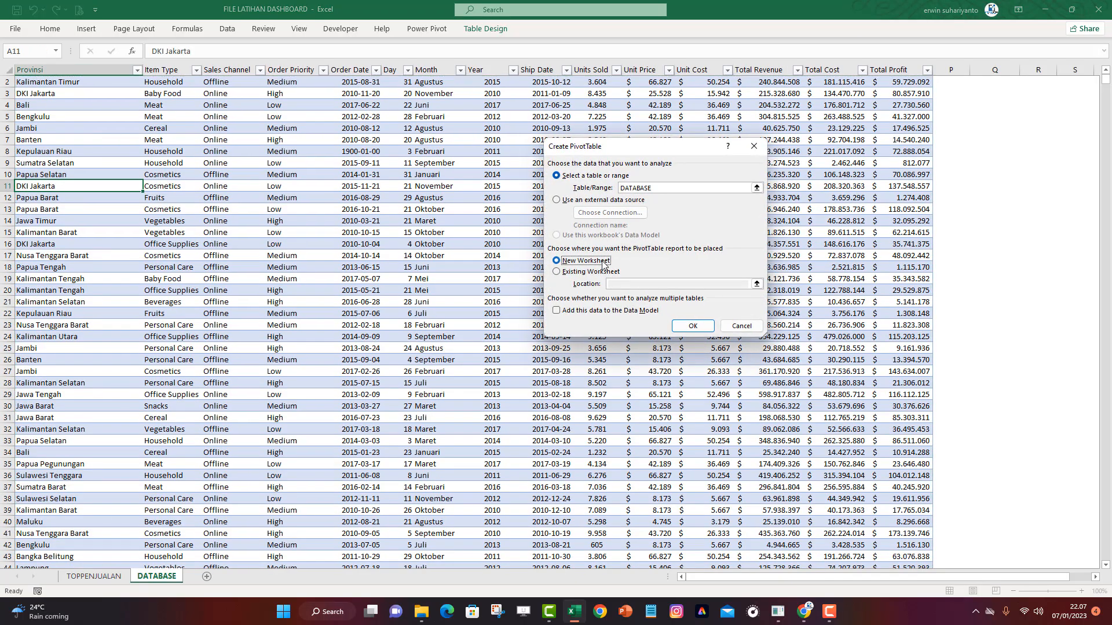
pyautogui.click(694, 332)
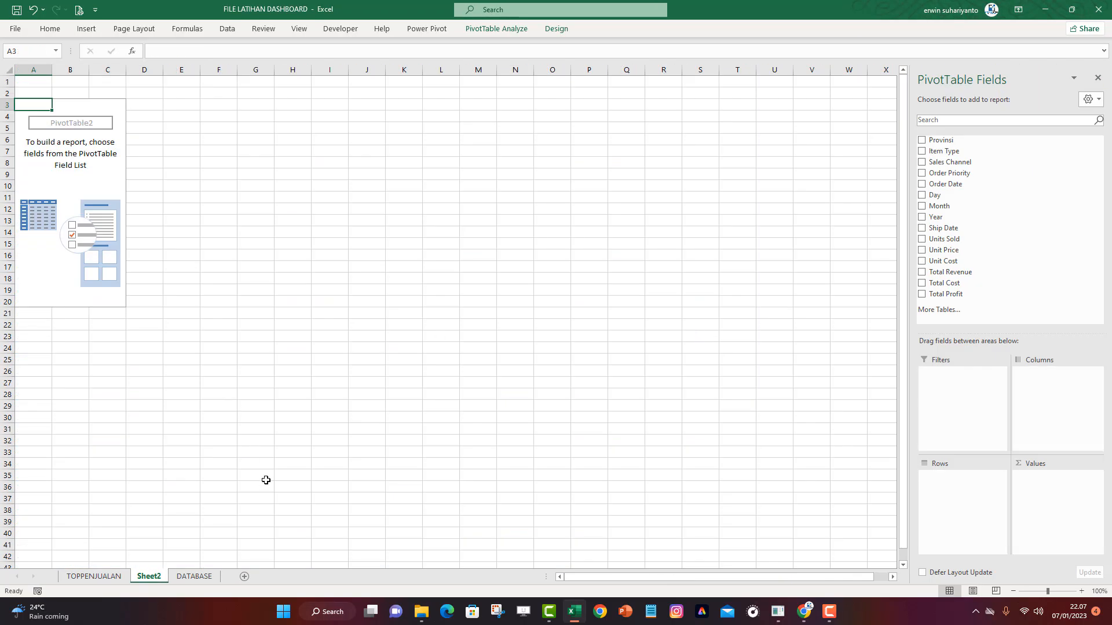
# Rename the new PivotTable's worksheet as REKPPROVINSI
pyautogui.doubleClick(154, 578)
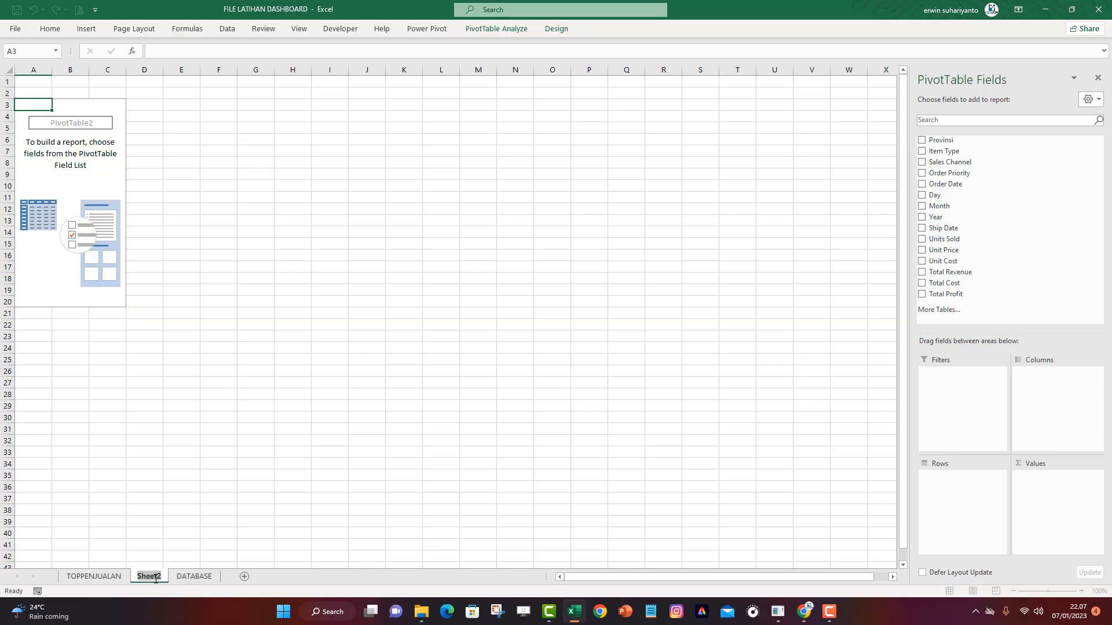
pyautogui.write('REKPPROVI')
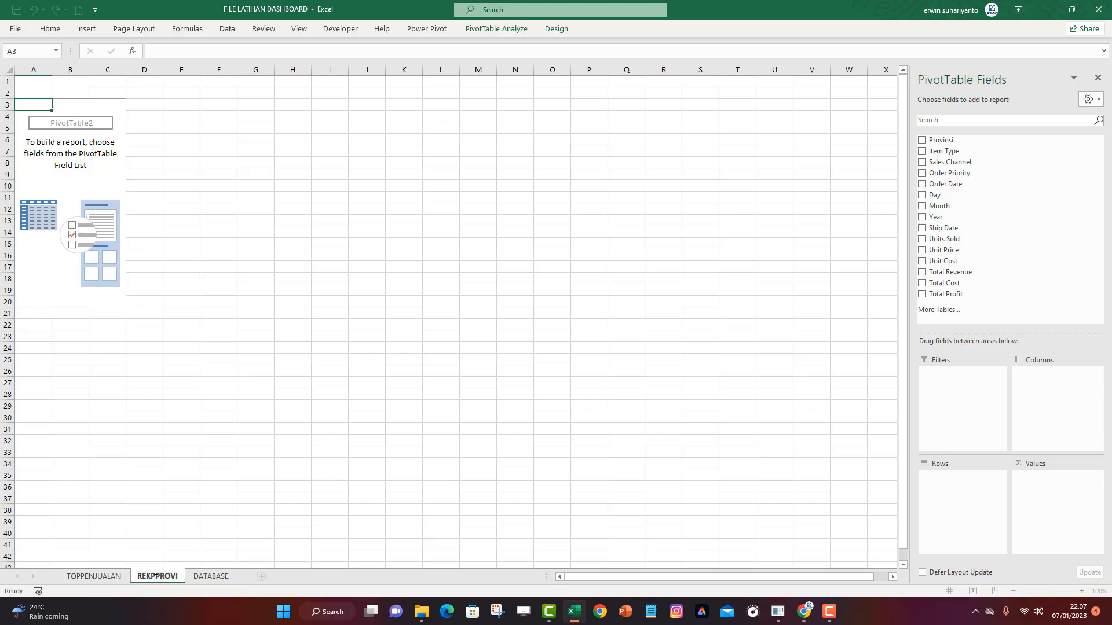
pyautogui.write('NSI')
pyautogui.press('Return')
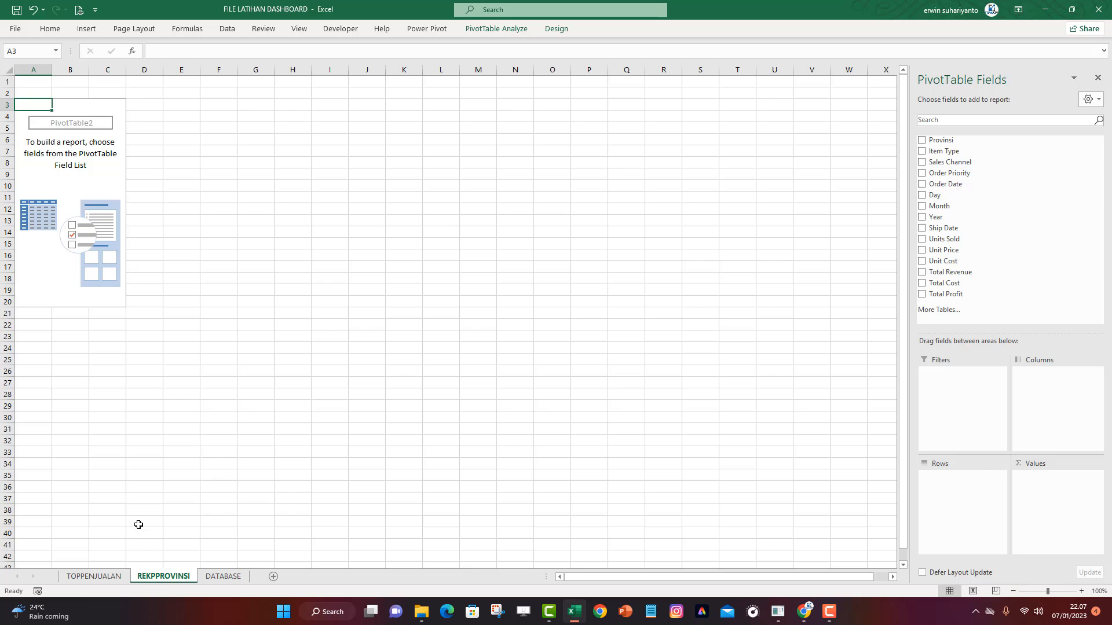
# Set the name of the new PivotTable to REKAPPROVINSI
pyautogui.click(83, 124)
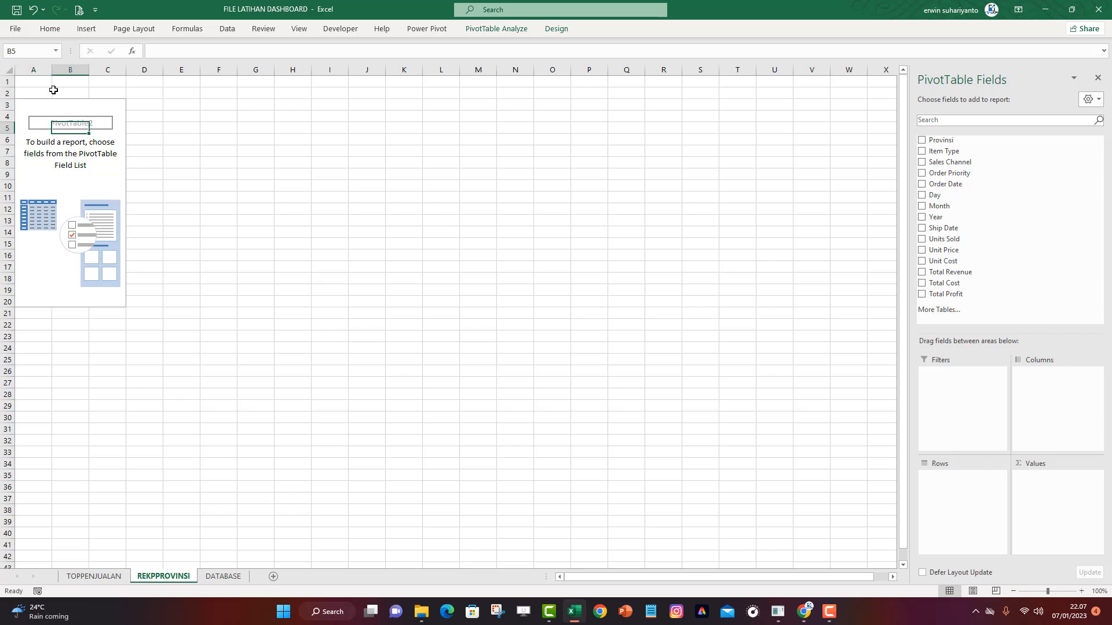
pyautogui.click(477, 26)
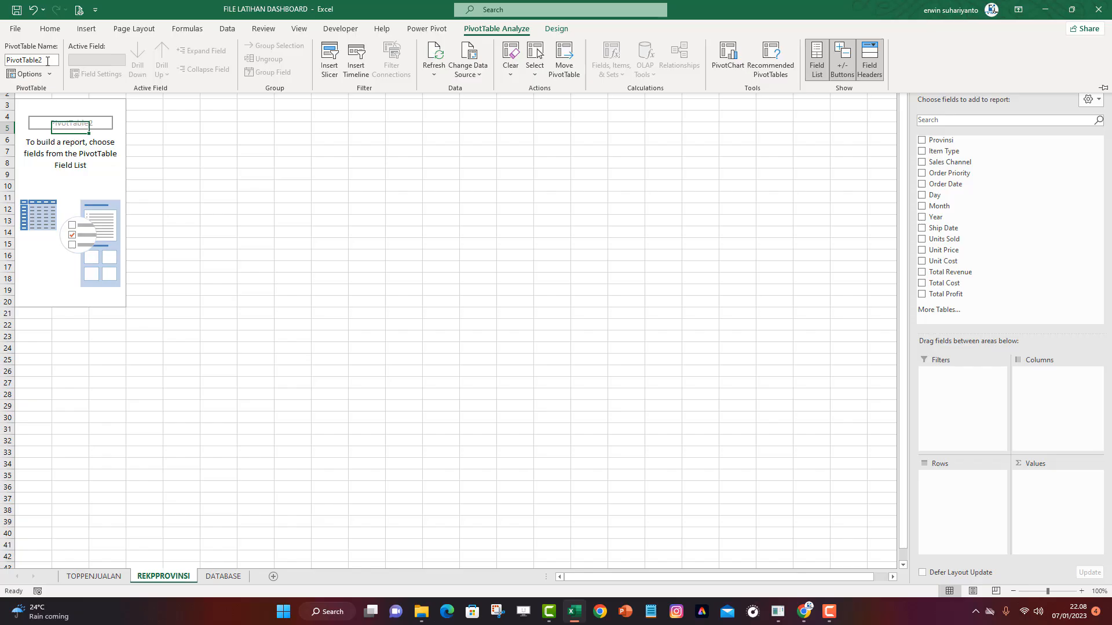
pyautogui.click(47, 60)
pyautogui.write('REKA')
pyautogui.write('PPROVINSI')
pyautogui.press('Return')
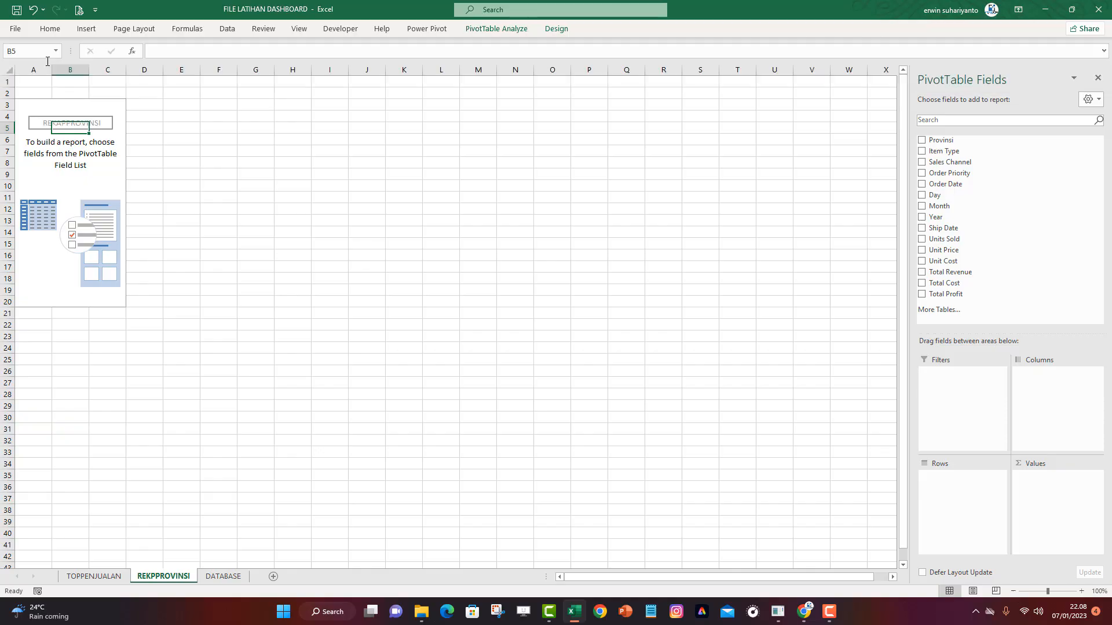
# Add Provinsi to the PivotTable's rows and Units Sold to its values
pyautogui.click(191, 230)
pyautogui.click(68, 159)
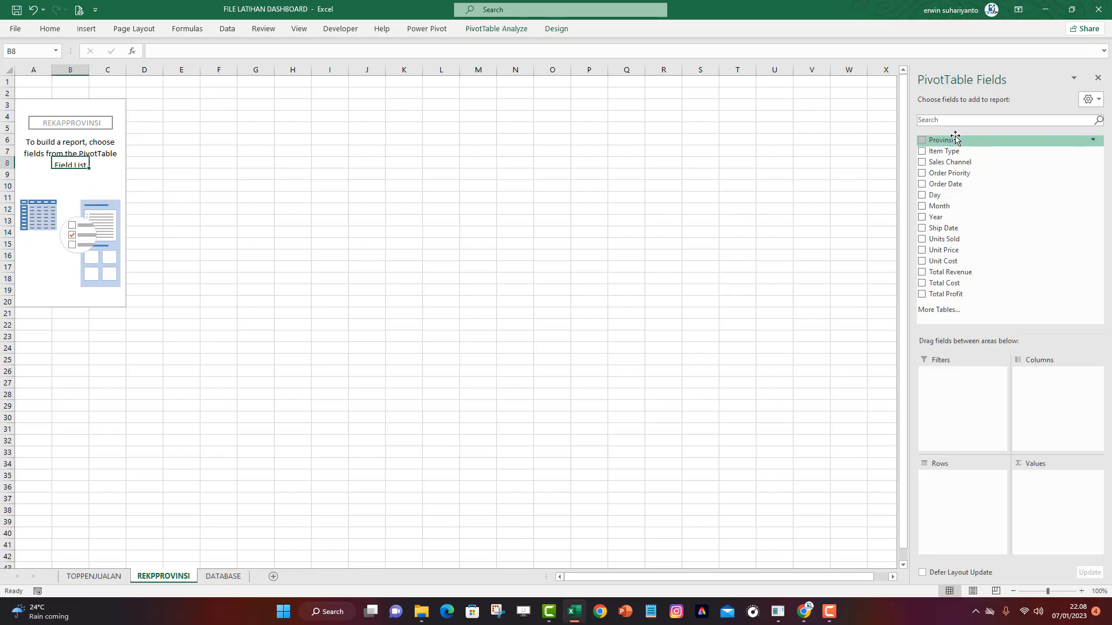
pyautogui.moveTo(954, 139); pyautogui.dragTo(959, 481)
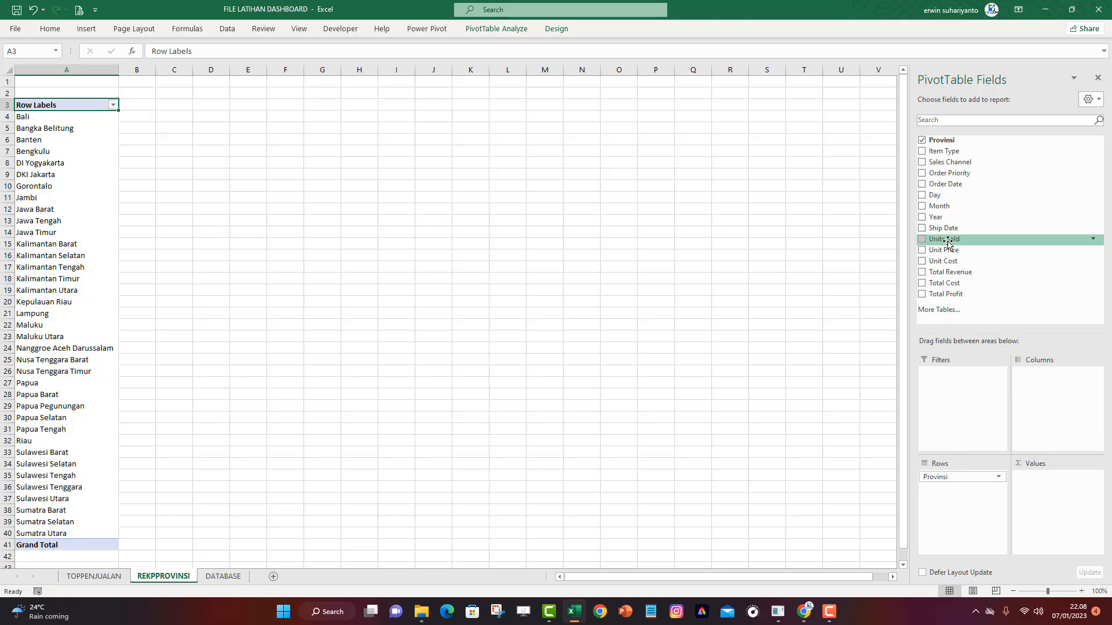
pyautogui.moveTo(946, 240); pyautogui.dragTo(1047, 490)
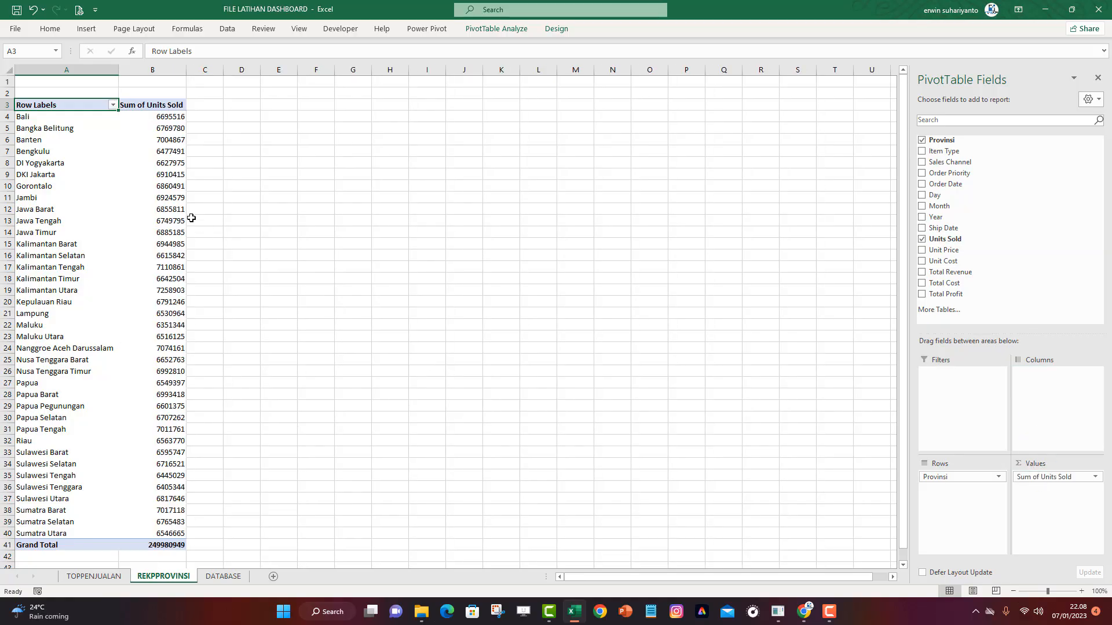
# Paste the PivotTable range A3:B40 as linked cells starting at D3 and autofit columns D and E
pyautogui.click(172, 209)
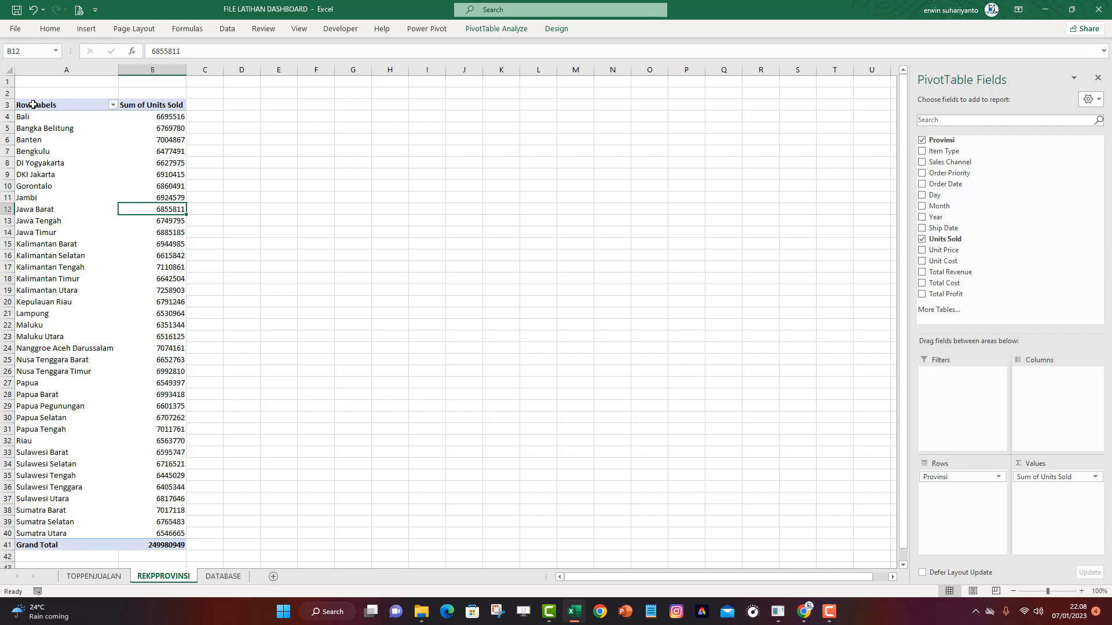
pyautogui.moveTo(33, 105); pyautogui.dragTo(154, 532)
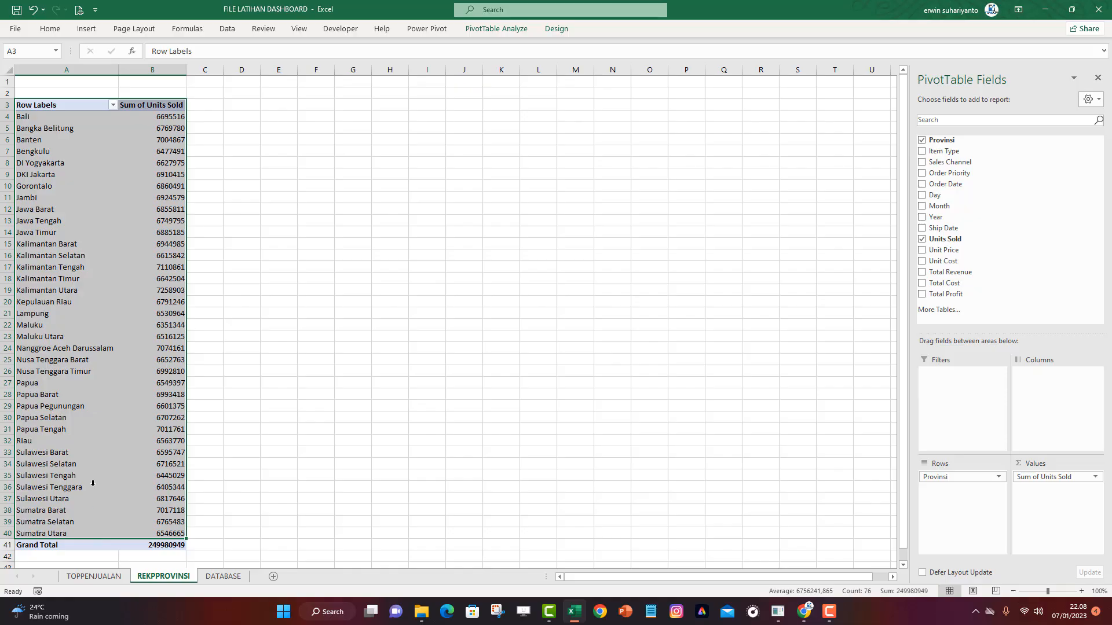
pyautogui.rightClick(83, 250)
pyautogui.click(102, 258)
pyautogui.rightClick(237, 106)
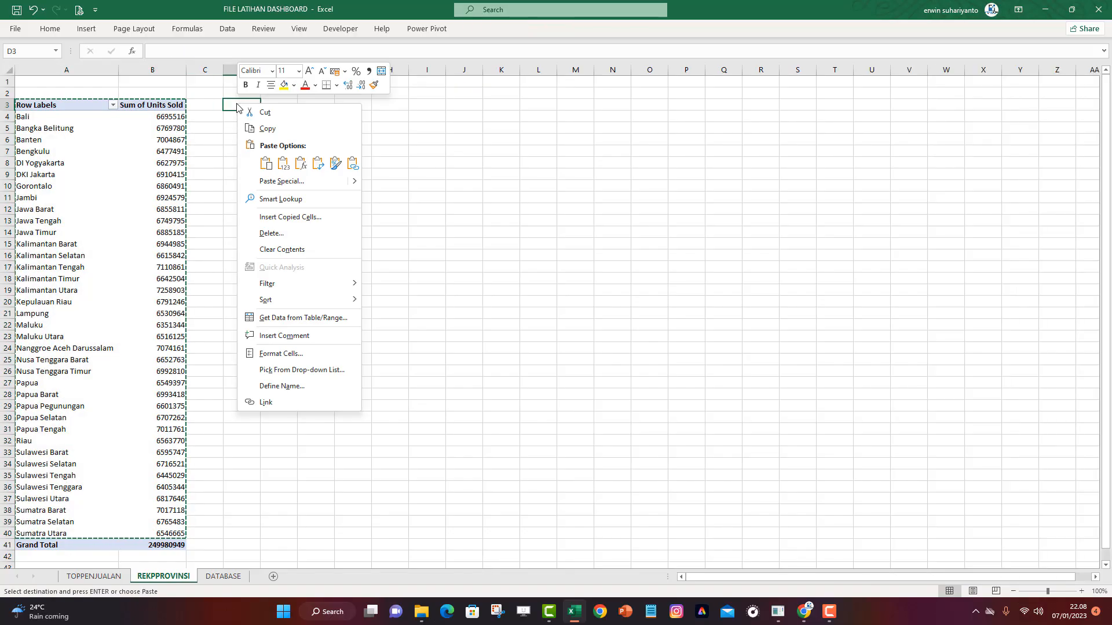
pyautogui.click(352, 166)
pyautogui.doubleClick(260, 70)
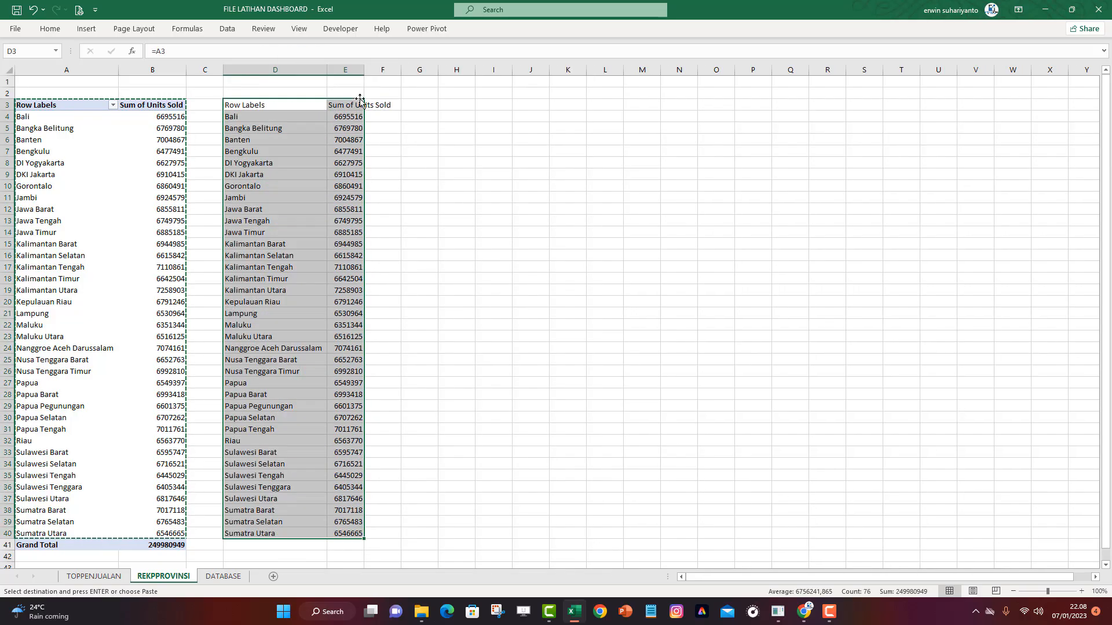
pyautogui.doubleClick(364, 70)
pyautogui.click(440, 183)
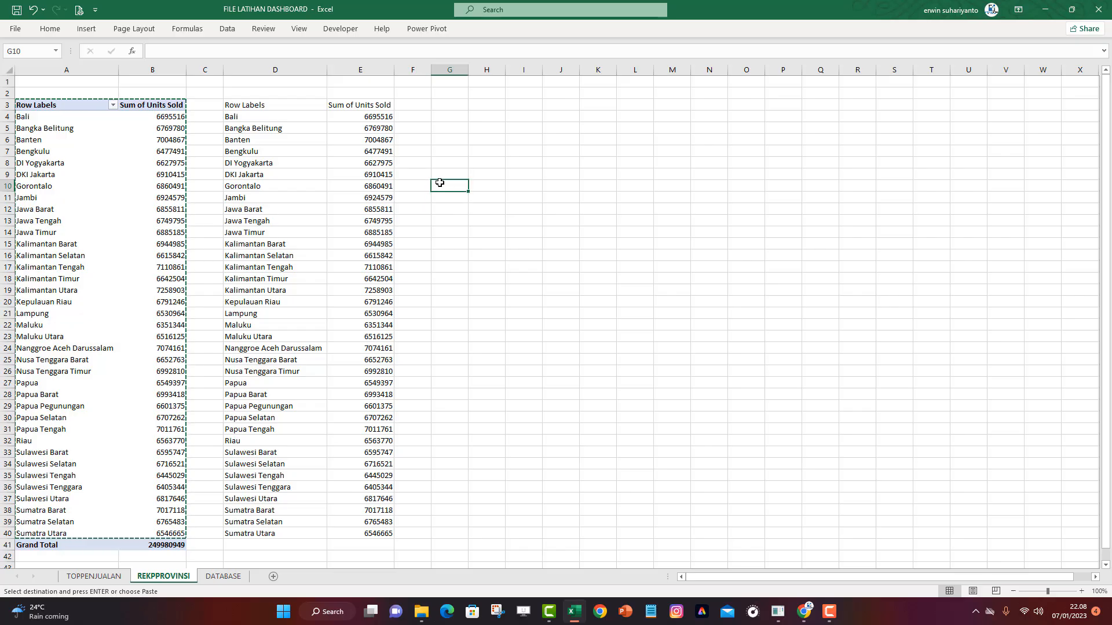
# Enter =SUM(E4:E40) in cell G3 to total the linked units sold
pyautogui.click(461, 103)
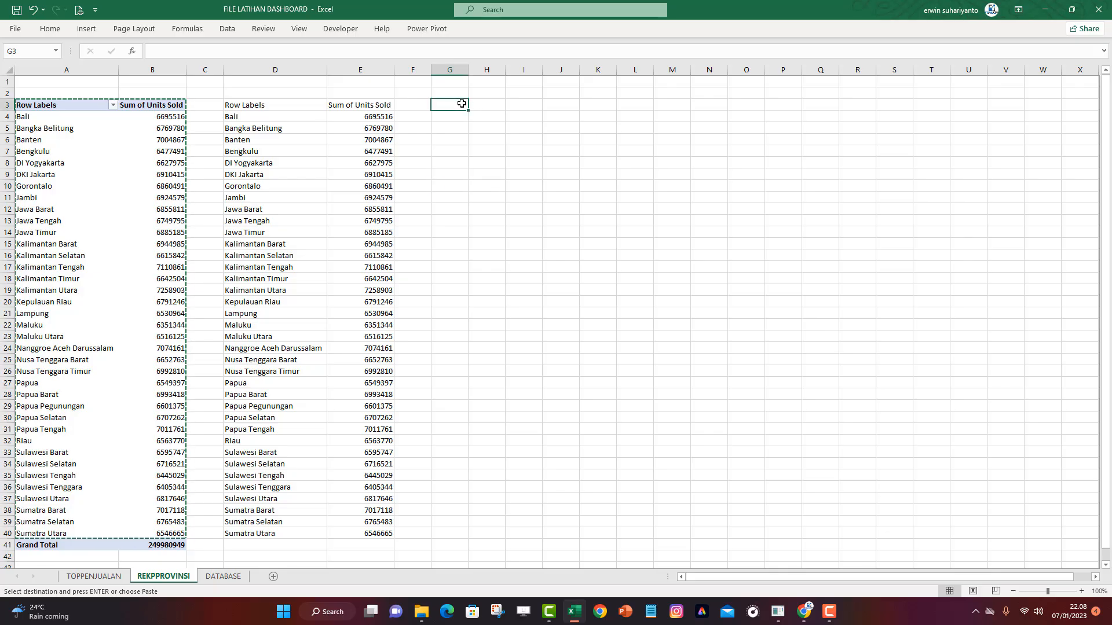
pyautogui.write('=')
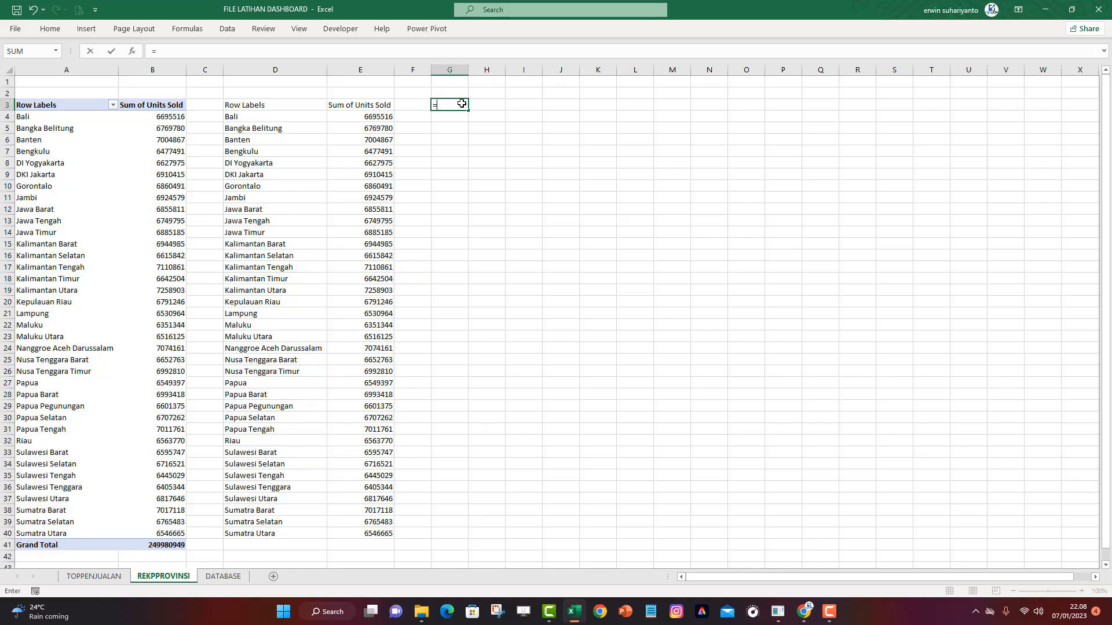
pyautogui.write('sum')
pyautogui.press('Tab')
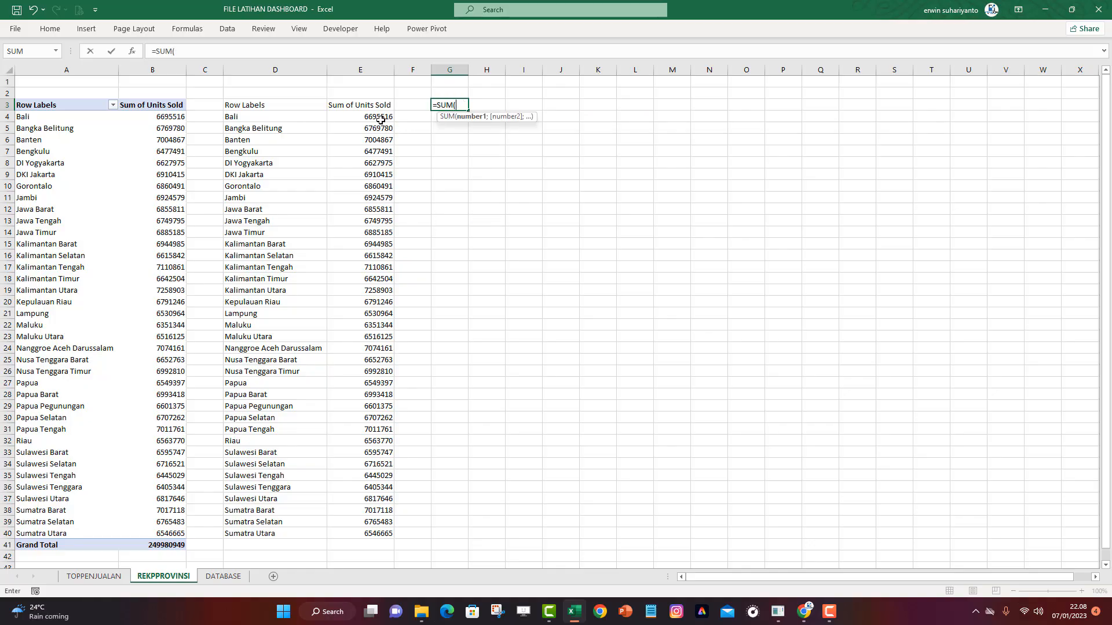
pyautogui.moveTo(379, 119); pyautogui.dragTo(385, 538)
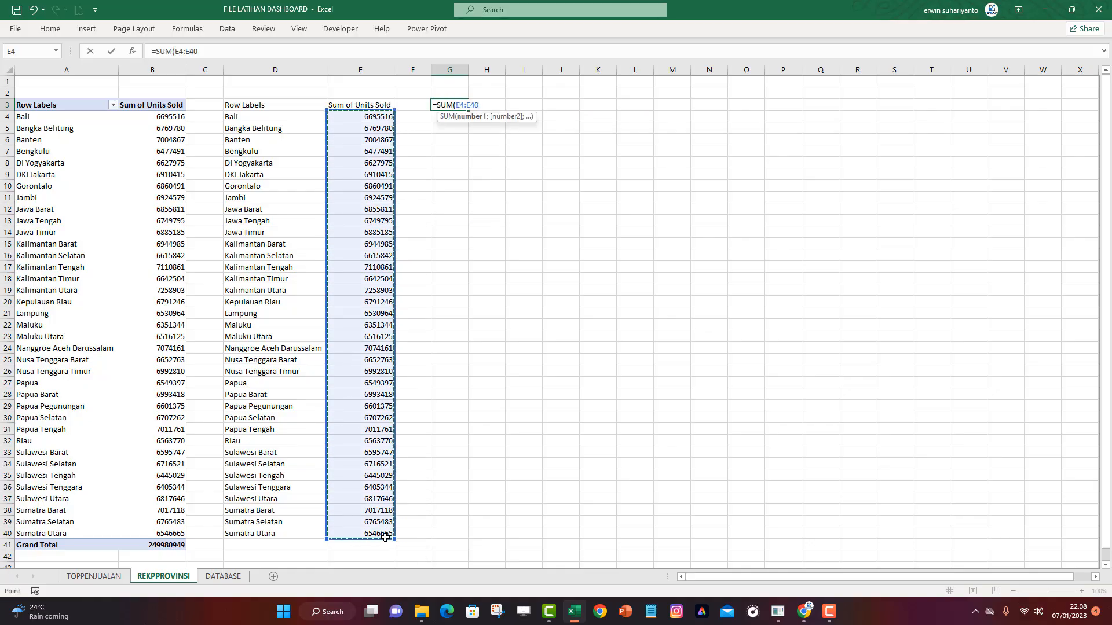
pyautogui.press('Return')
pyautogui.click(454, 105)
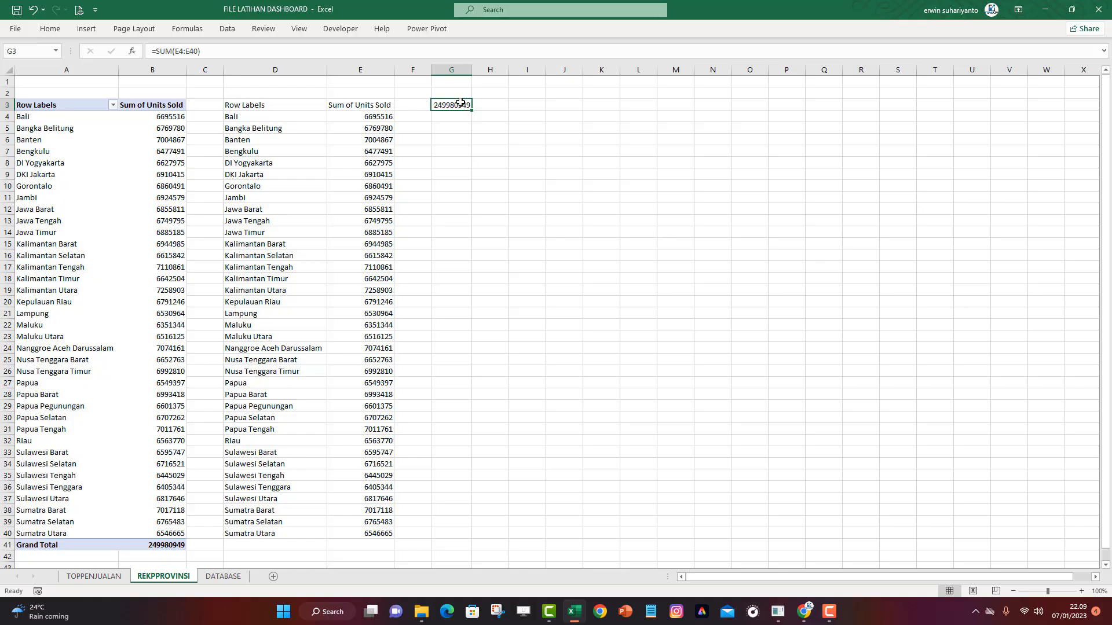
pyautogui.click(443, 152)
# Format E4:E40 and G3 as Number with 0 decimal places and the 1000 separator
pyautogui.moveTo(379, 116); pyautogui.dragTo(378, 598)
pyautogui.scroll(3, 441, 268)
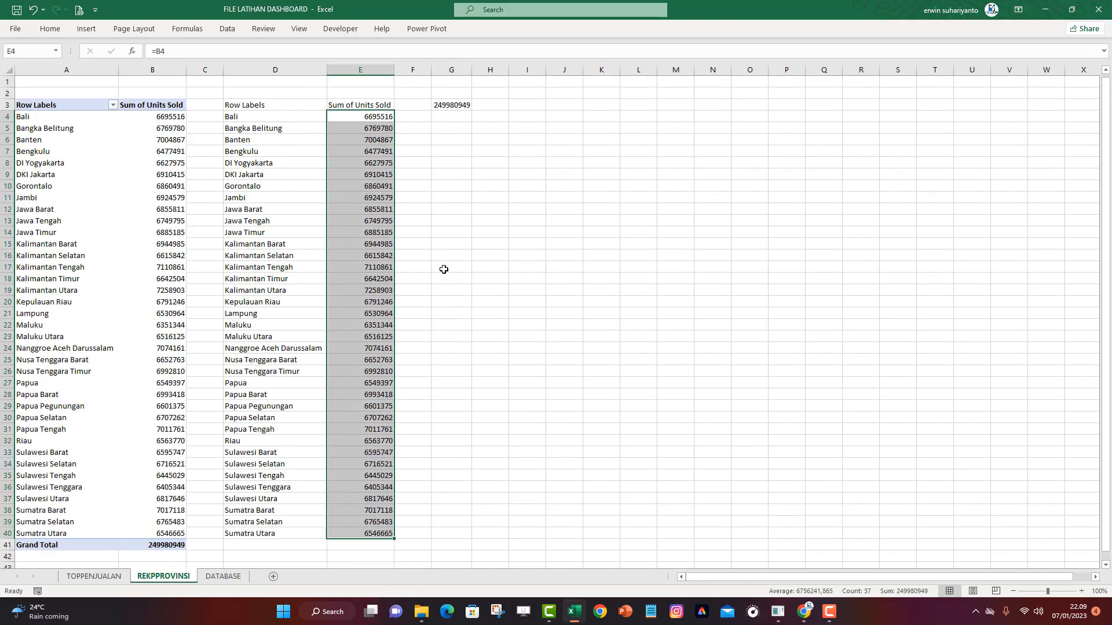
pyautogui.keyDown('ctrl'); pyautogui.click(446, 105); pyautogui.keyUp('ctrl')
pyautogui.click(50, 28)
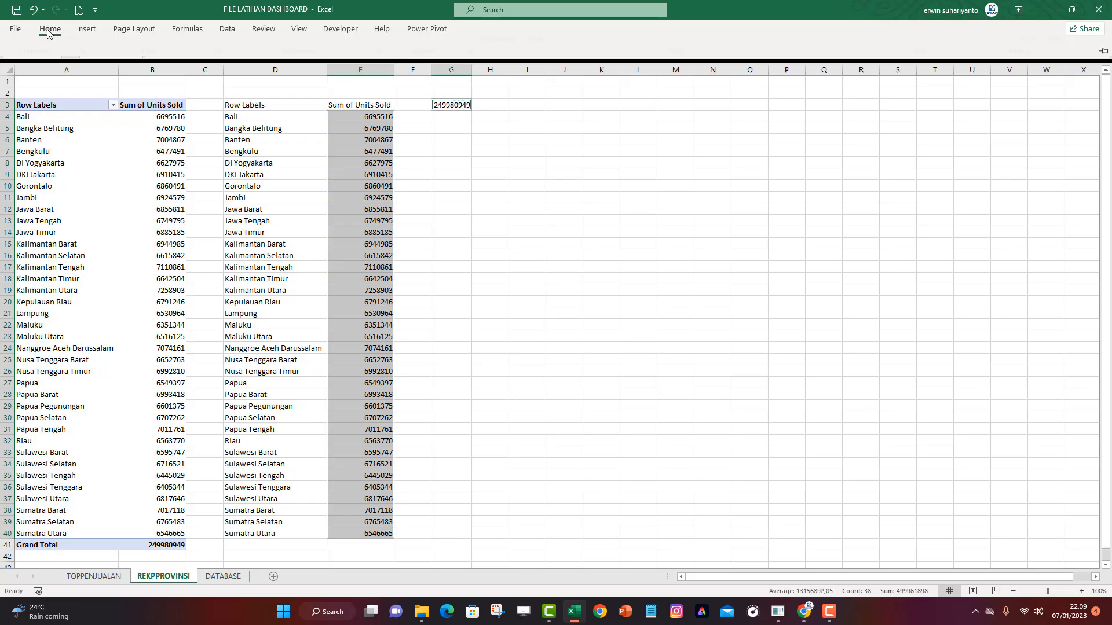
pyautogui.click(474, 51)
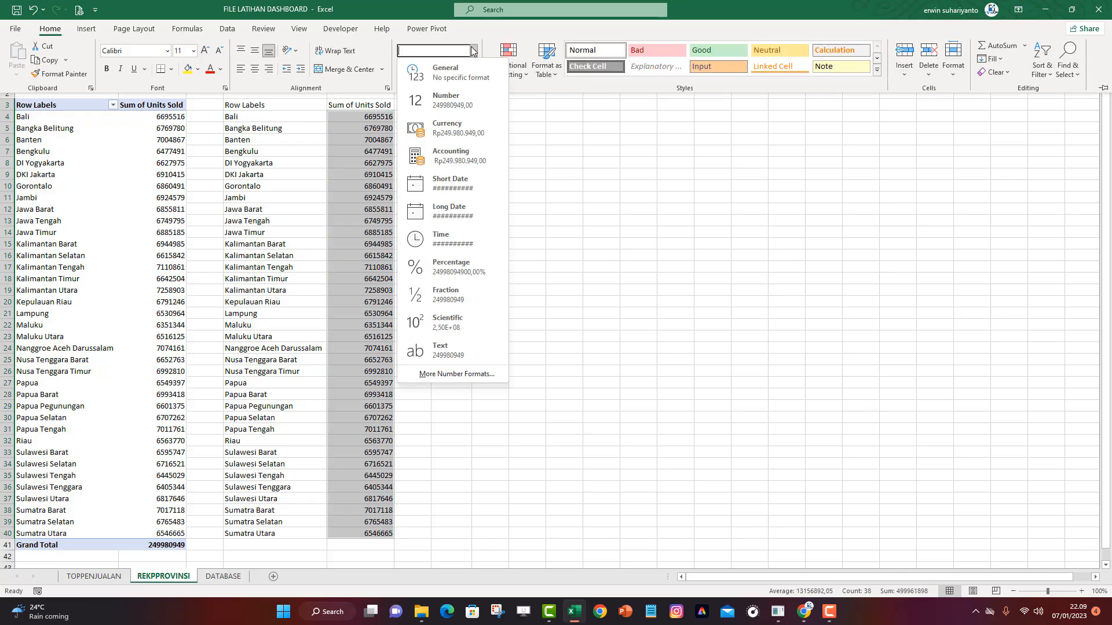
pyautogui.click(447, 370)
pyautogui.click(537, 159)
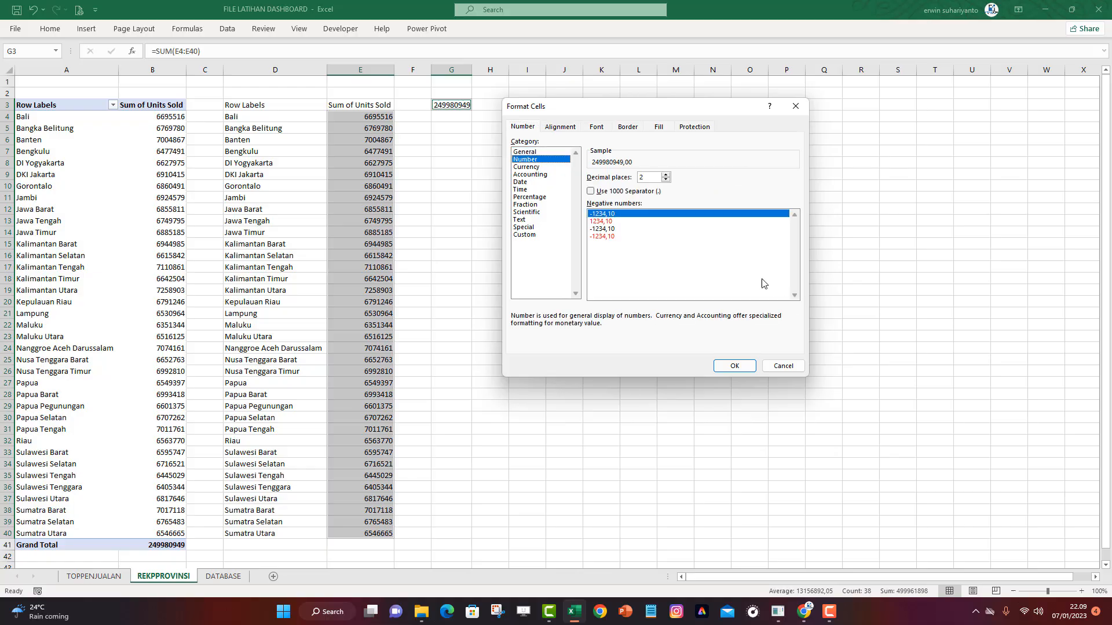
pyautogui.click(666, 180)
pyautogui.click(666, 180)
pyautogui.click(628, 191)
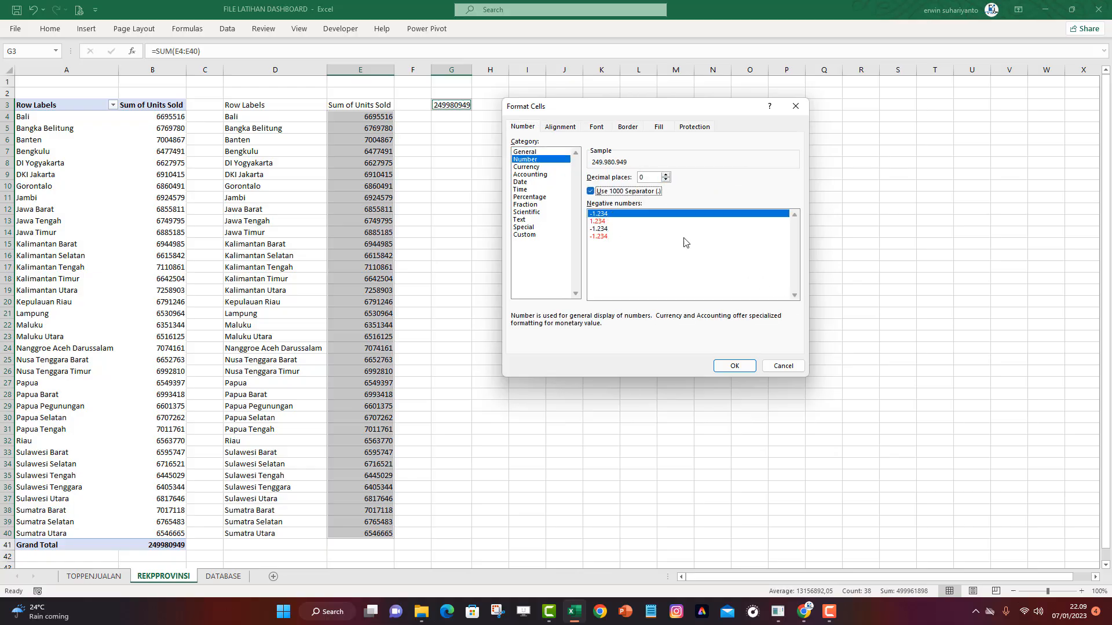
pyautogui.click(735, 366)
pyautogui.click(421, 239)
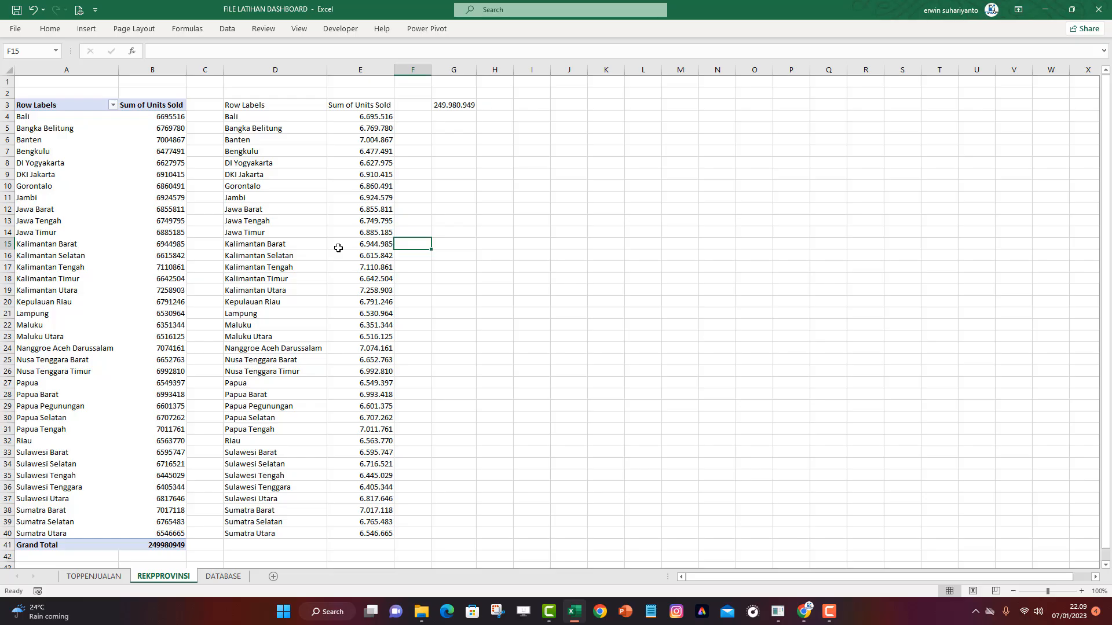
# Insert another PivotTable from the DATABASE table on a new worksheet
pyautogui.click(211, 581)
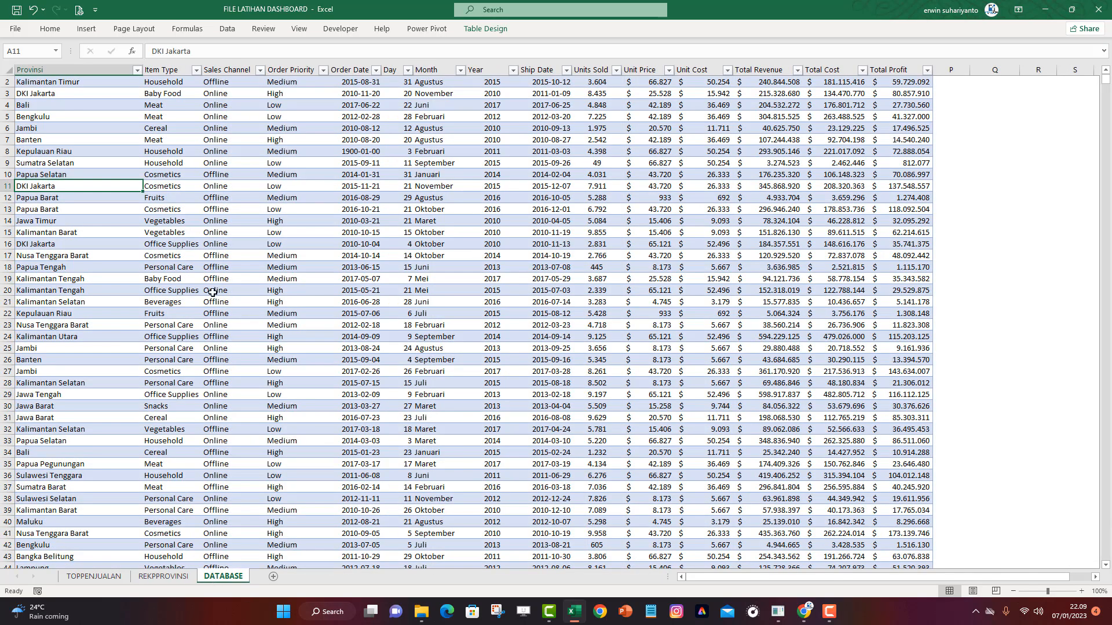
pyautogui.click(161, 244)
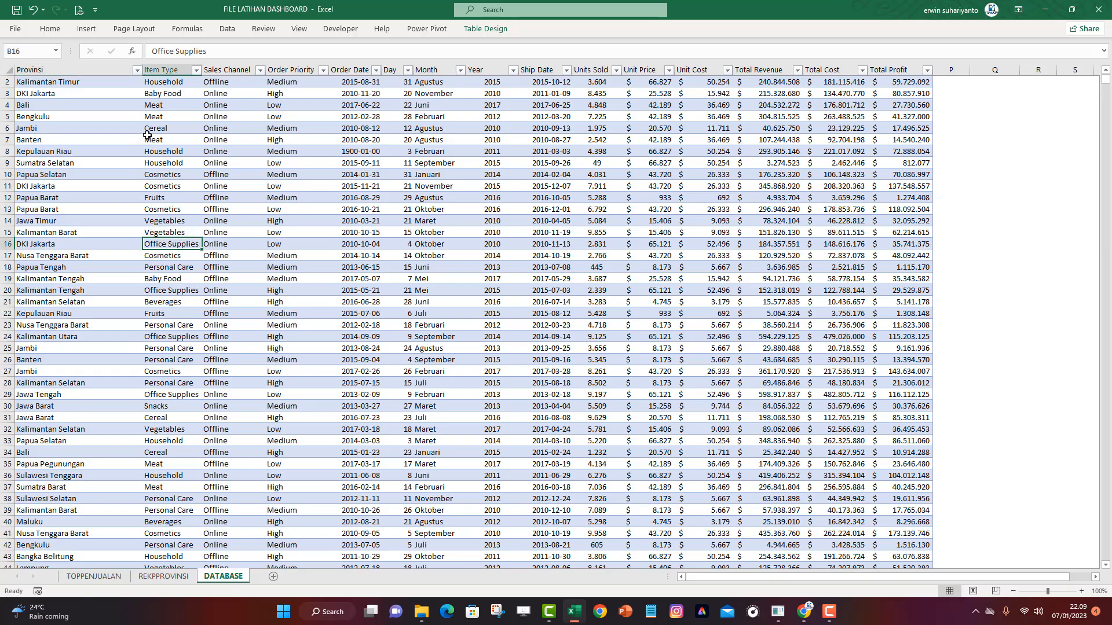
pyautogui.click(86, 28)
pyautogui.click(24, 64)
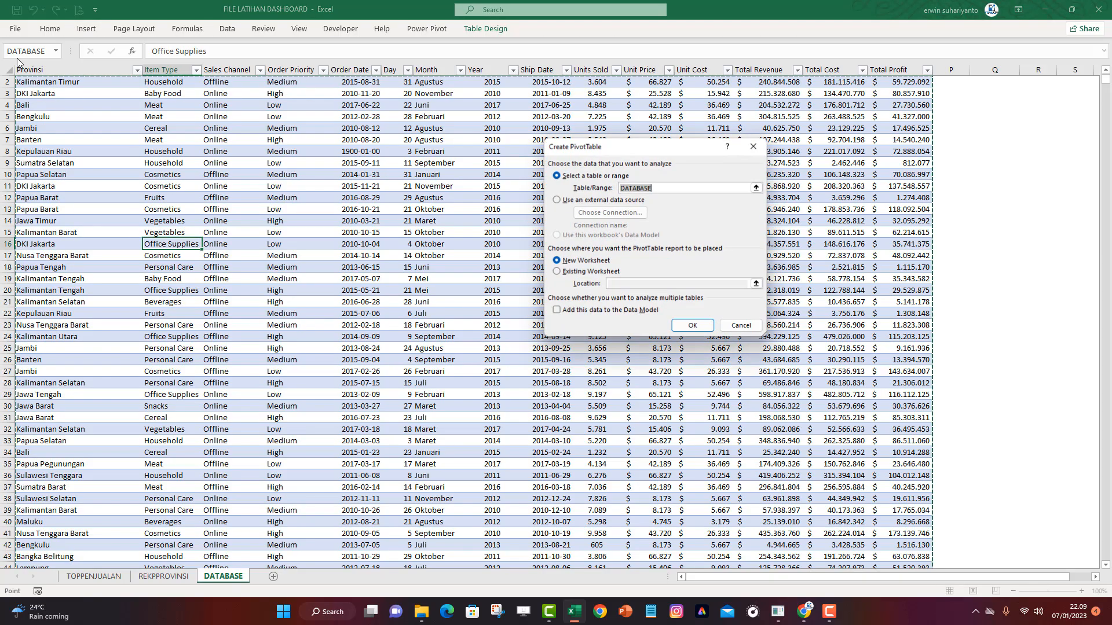
pyautogui.click(691, 327)
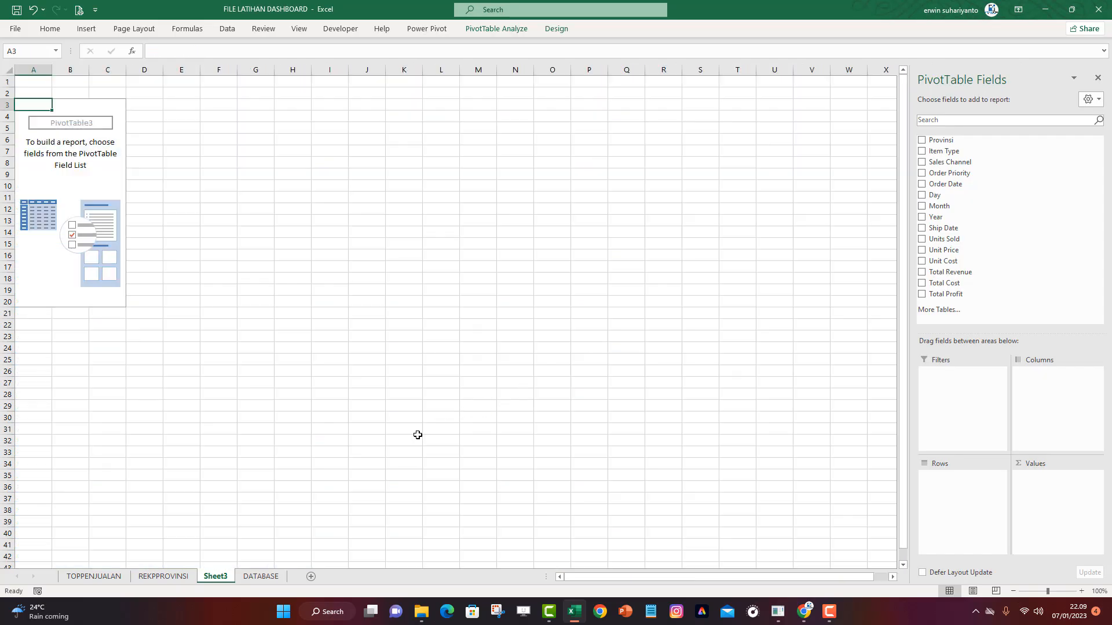
# Check the name of the province PivotTable and set the new empty PivotTable's name to RINCIANSALES
pyautogui.click(163, 577)
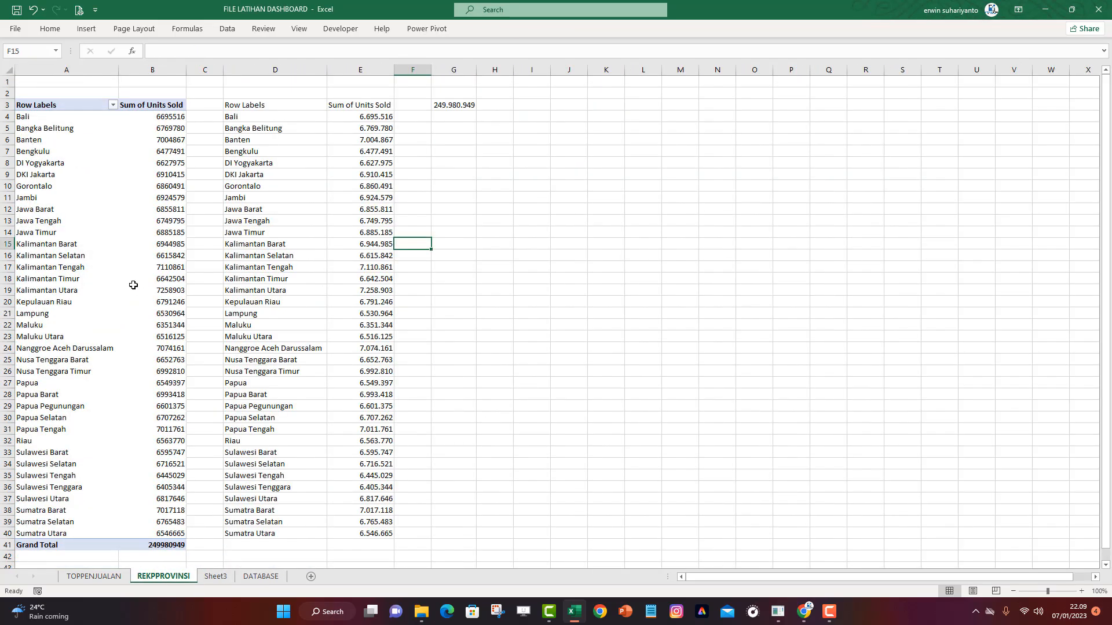
pyautogui.click(88, 152)
pyautogui.click(496, 28)
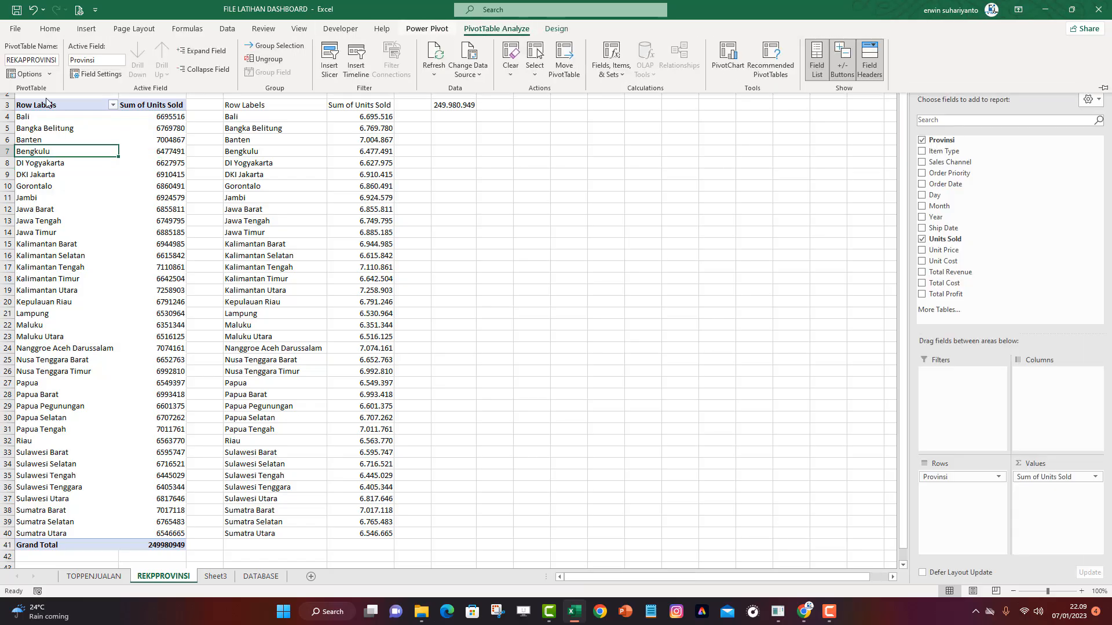
pyautogui.click(216, 576)
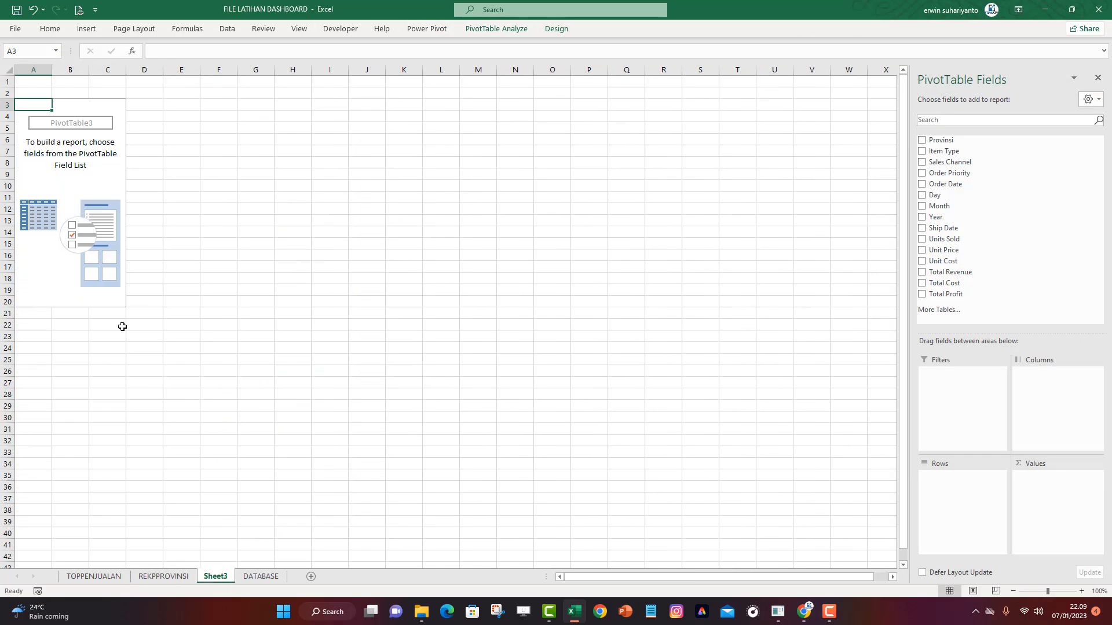
pyautogui.click(74, 124)
pyautogui.click(496, 29)
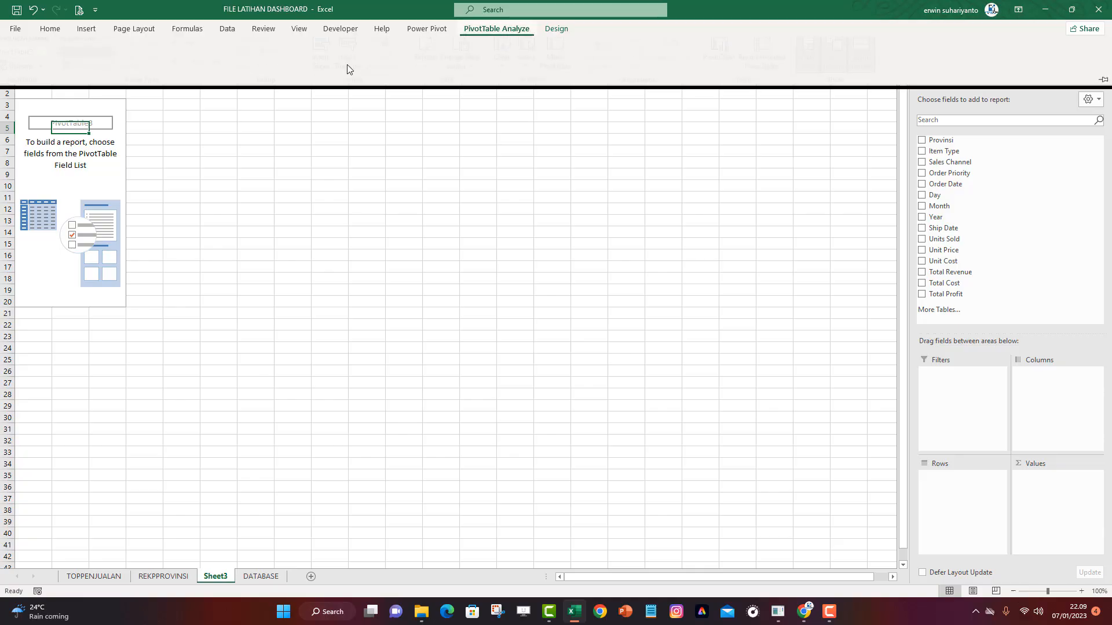
pyautogui.click(47, 60)
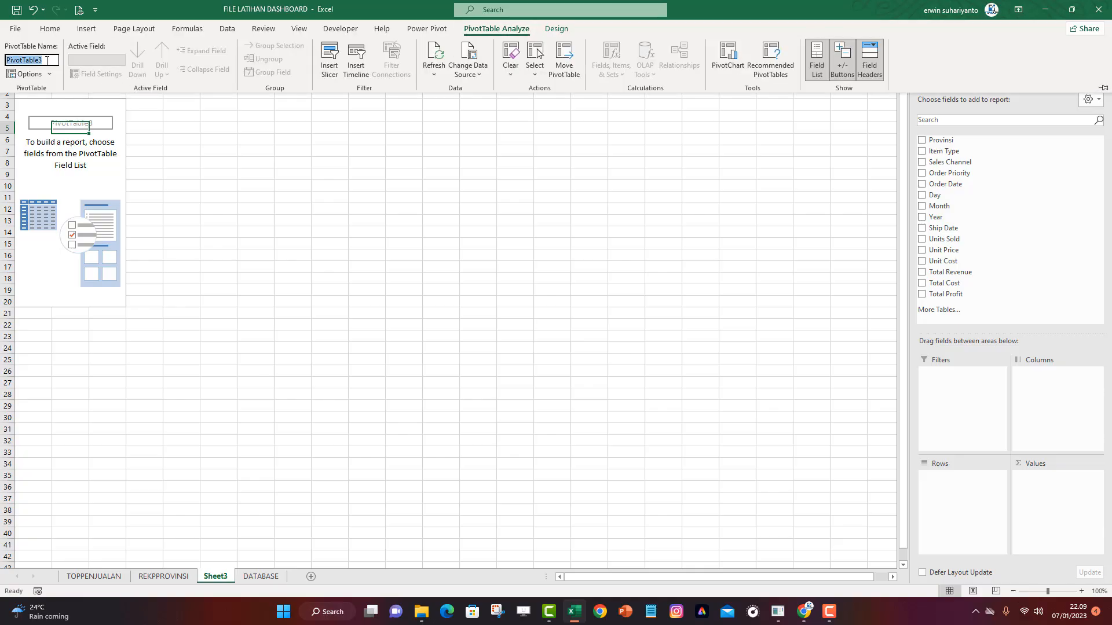
pyautogui.write('RINCIANSALES')
pyautogui.press('Return')
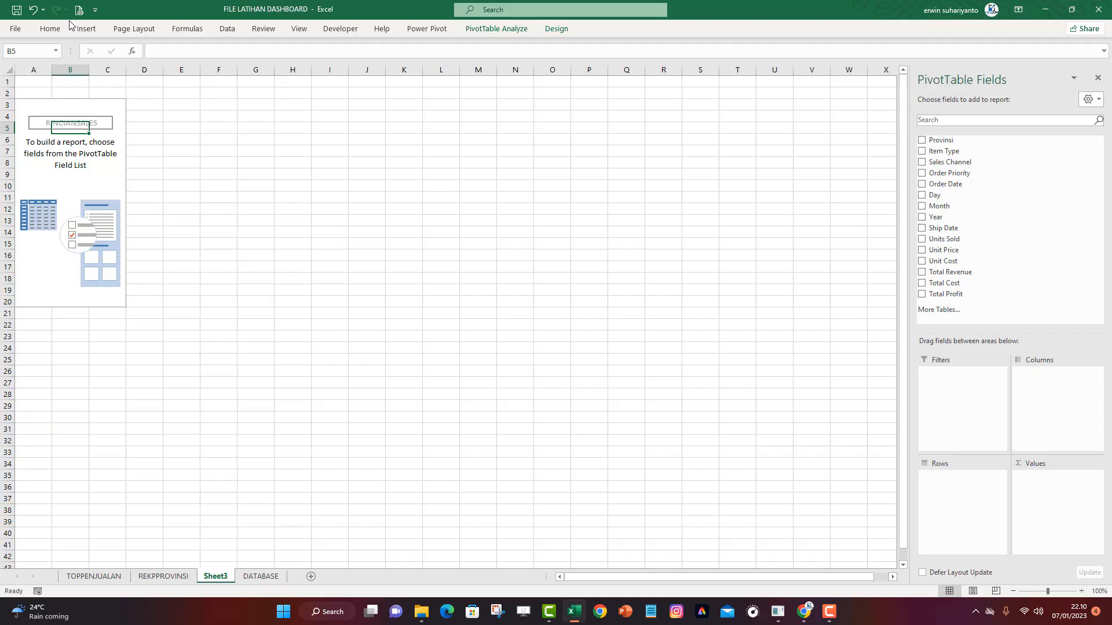
# Rename the new PivotTable's worksheet as RINCIANSALES
pyautogui.doubleClick(215, 577)
pyautogui.write('R')
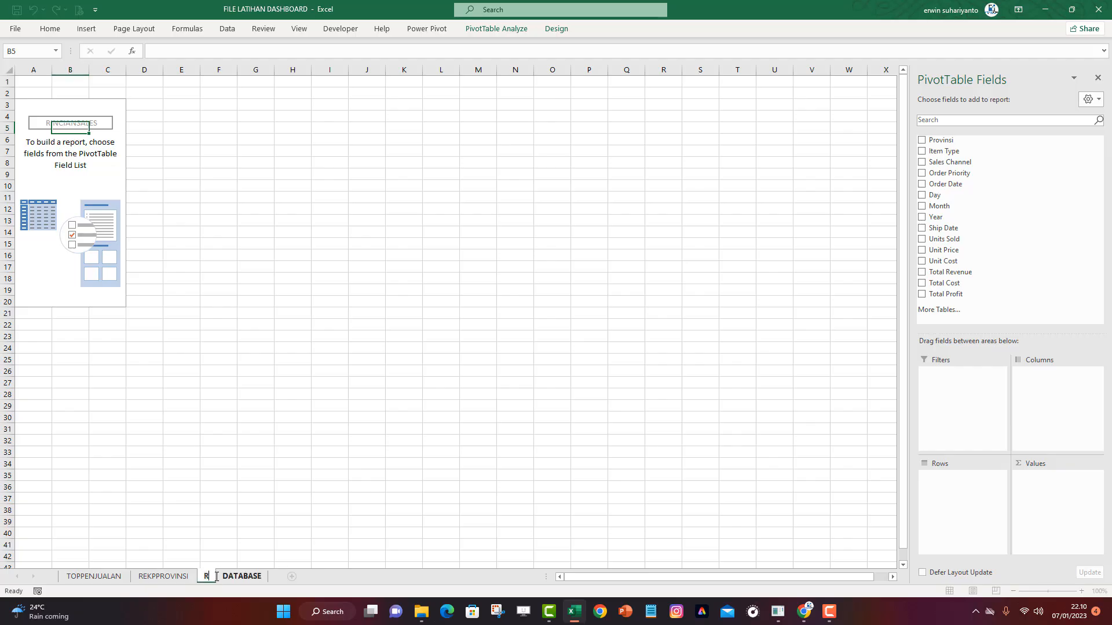
pyautogui.write('INCIANSALES')
pyautogui.press('Return')
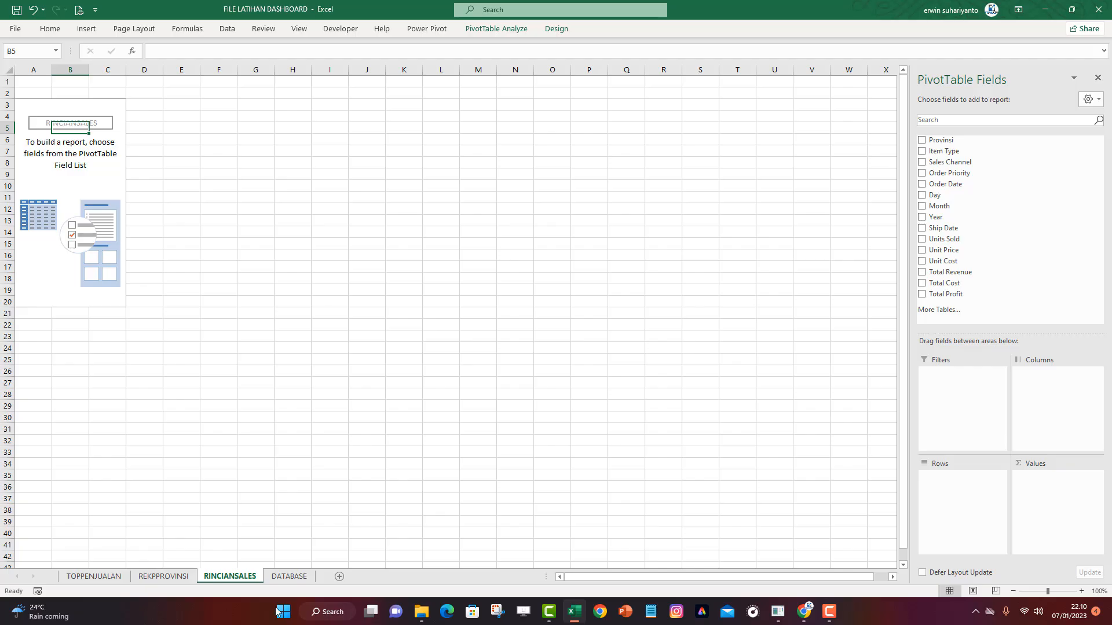
# Lay out the RINCIANSALES PivotTable with Month in rows, Order Priority in columns and Units Sold in values
pyautogui.click(73, 171)
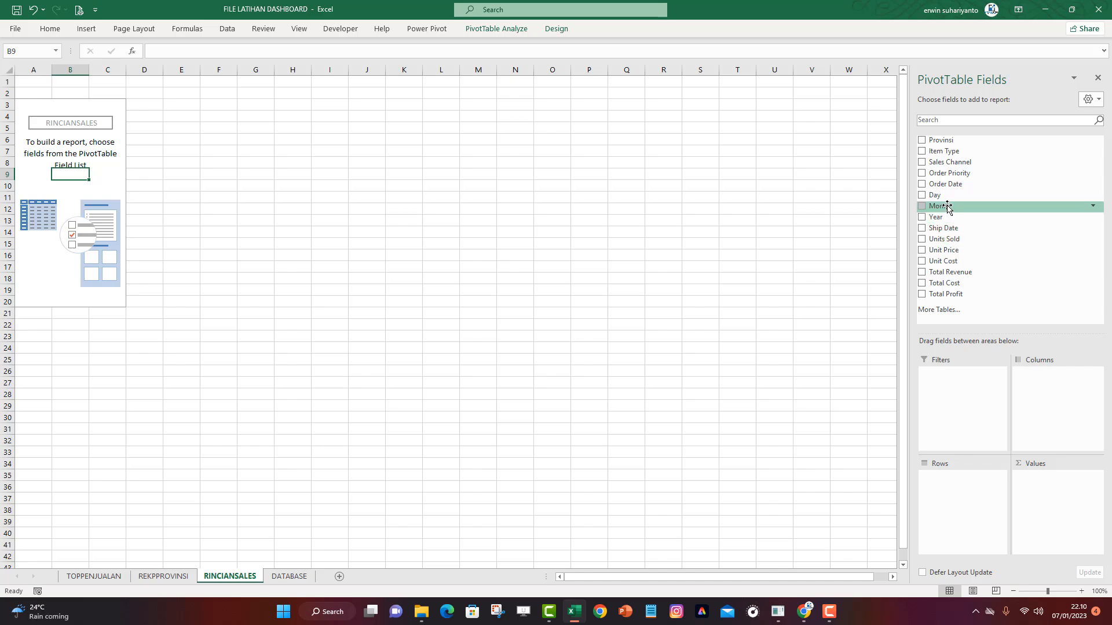
pyautogui.moveTo(947, 207); pyautogui.dragTo(949, 482)
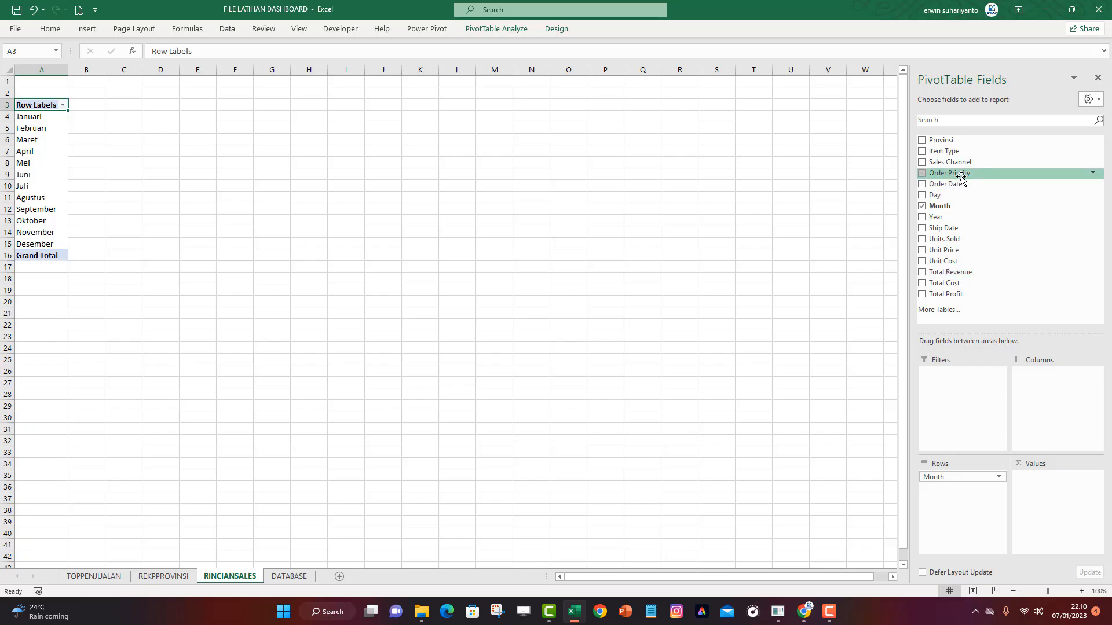
pyautogui.moveTo(959, 172); pyautogui.dragTo(1062, 380)
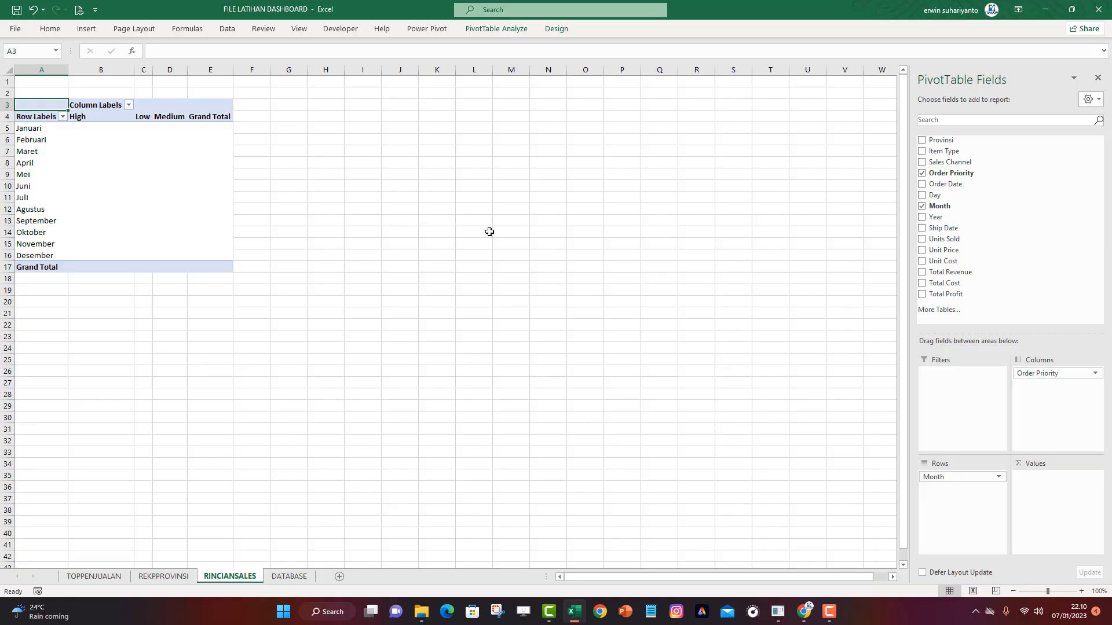
pyautogui.moveTo(943, 239); pyautogui.dragTo(1057, 493)
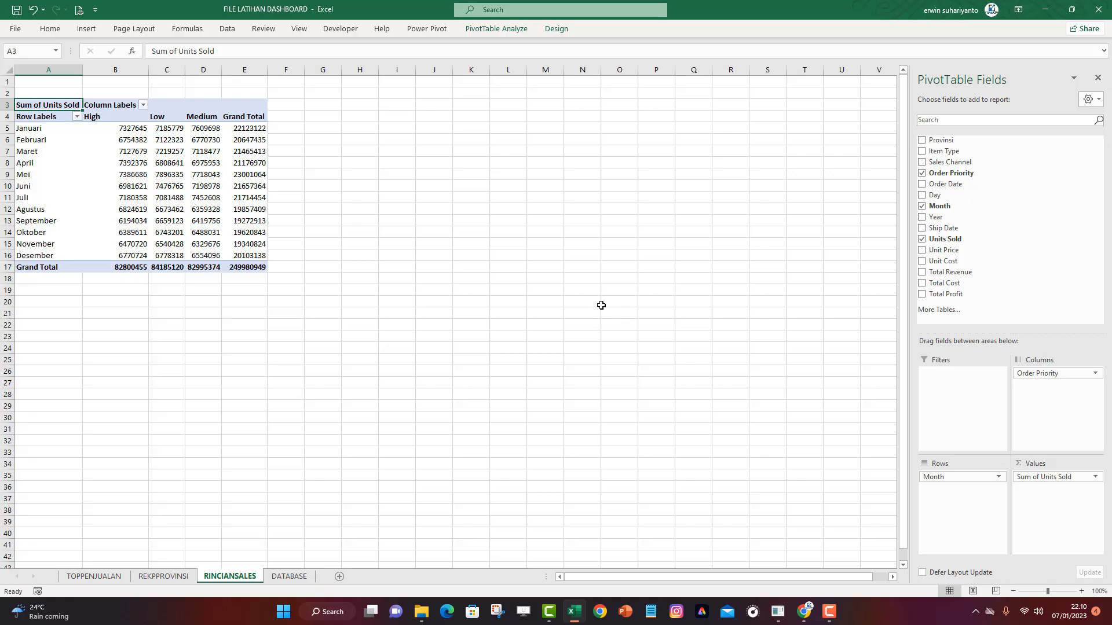
# Copy the RINCIANSALES PivotTable range A4:E17 and paste it as linked cells starting at G4
pyautogui.click(233, 159)
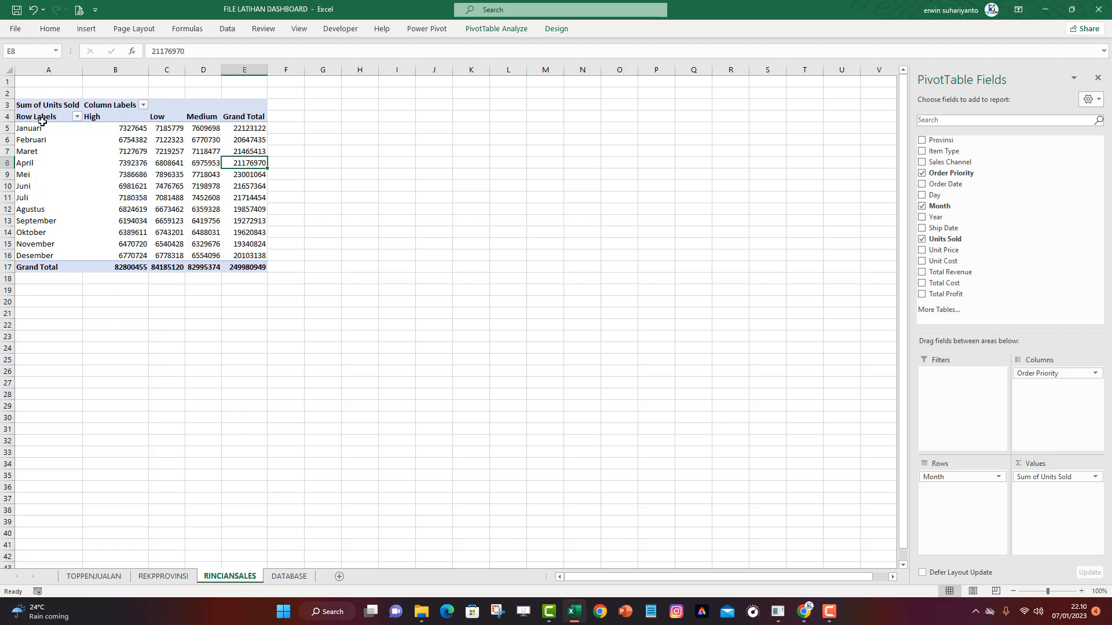
pyautogui.moveTo(27, 118); pyautogui.dragTo(253, 266)
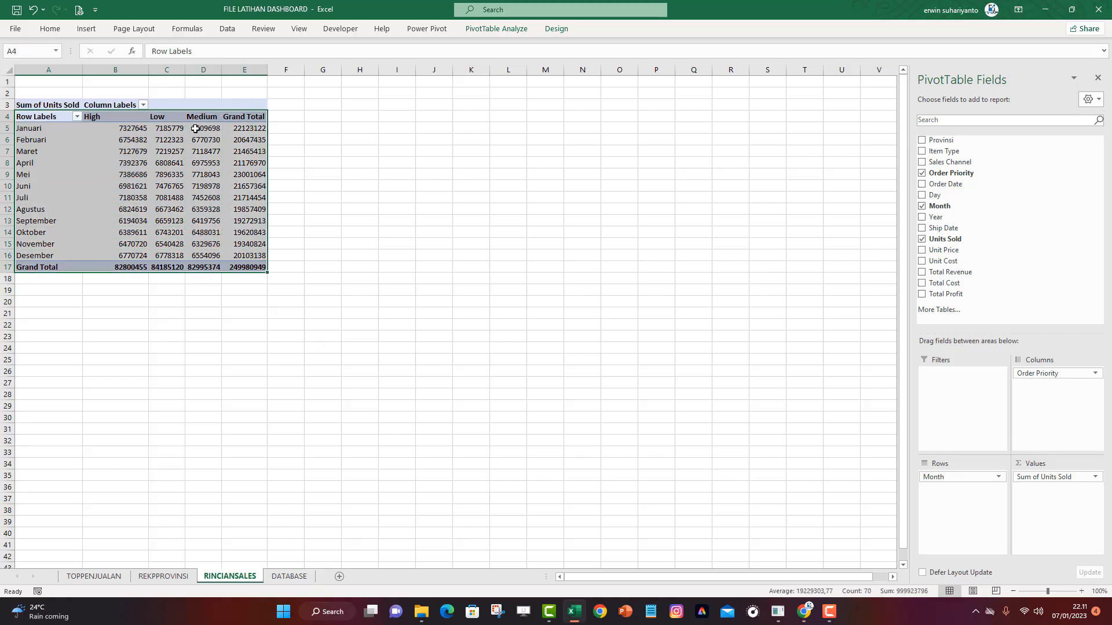
pyautogui.rightClick(196, 132)
pyautogui.click(225, 138)
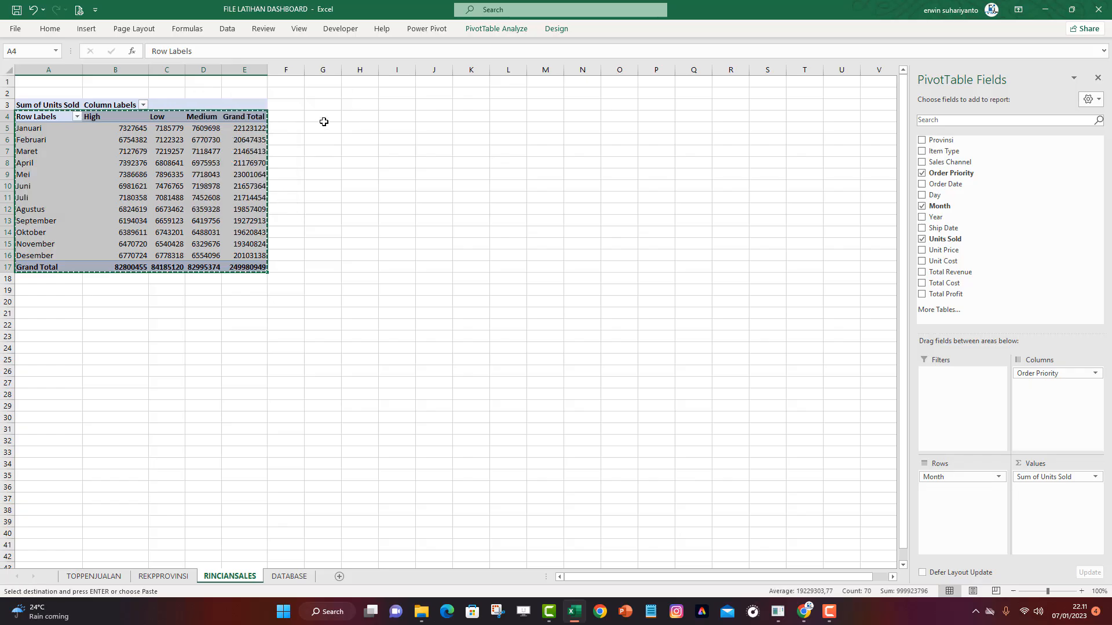
pyautogui.rightClick(326, 115)
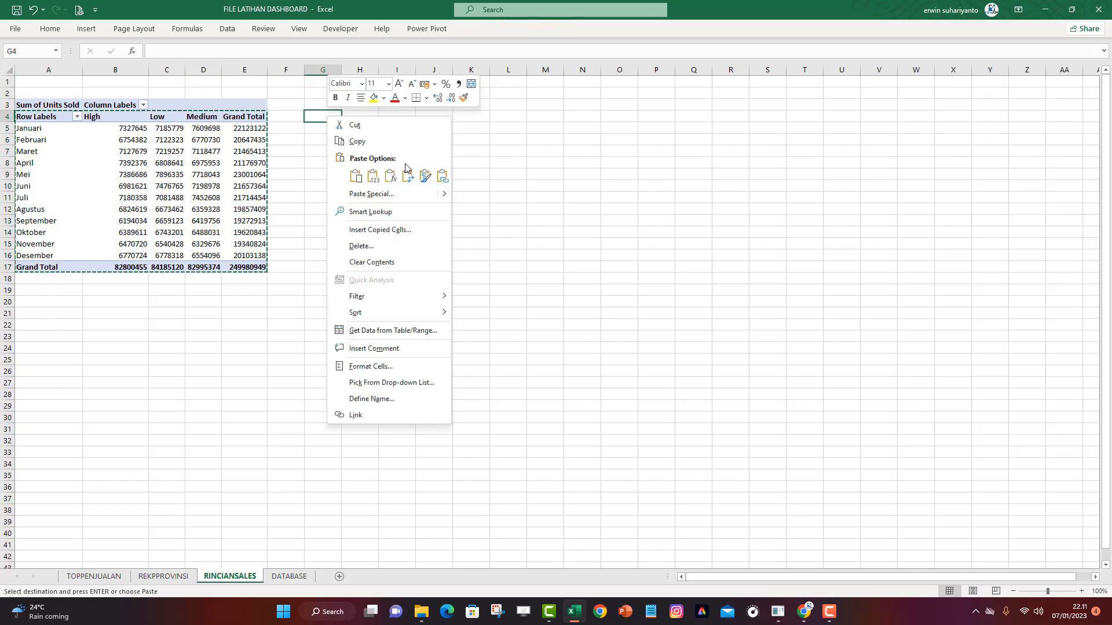
pyautogui.click(440, 176)
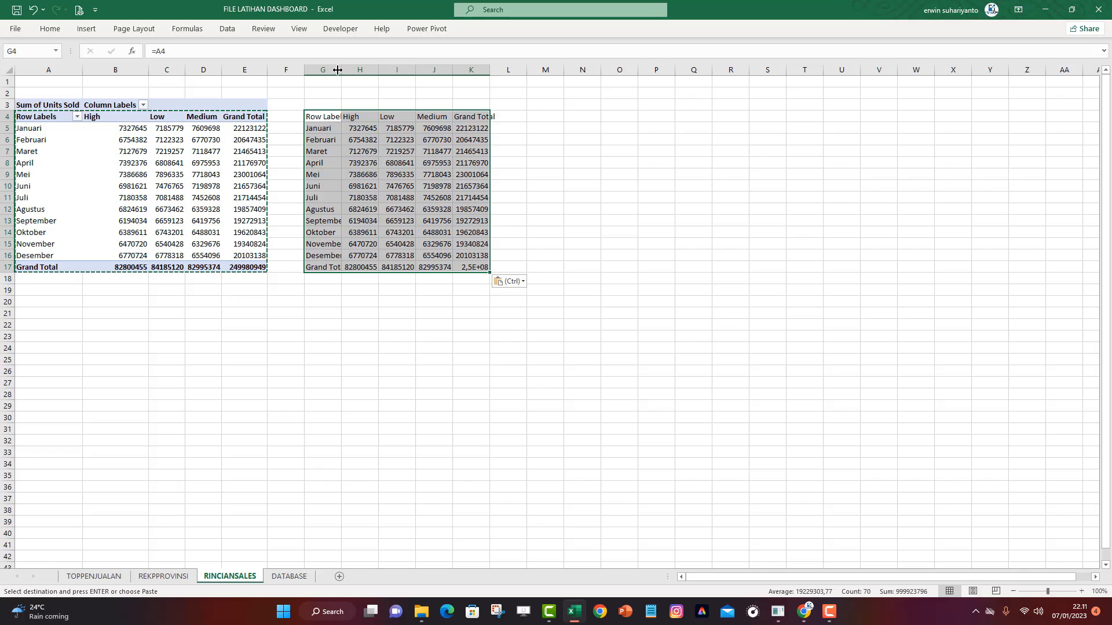
# Auto-fit columns G to K to the contents of the linked copy
pyautogui.moveTo(339, 70); pyautogui.dragTo(478, 79)
pyautogui.doubleClick(490, 69)
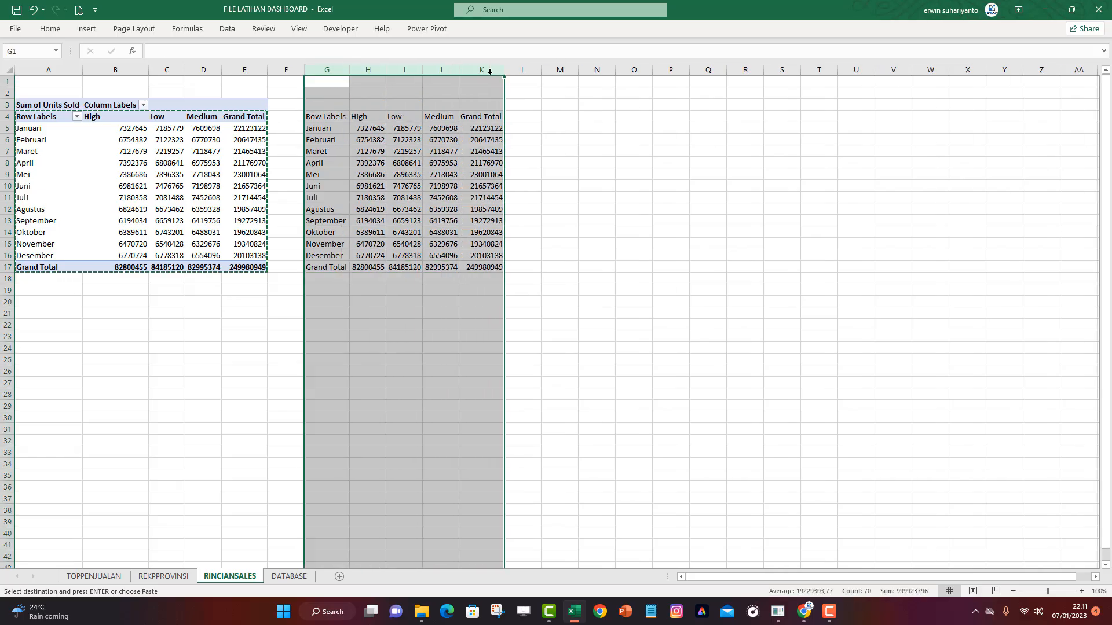
pyautogui.click(467, 169)
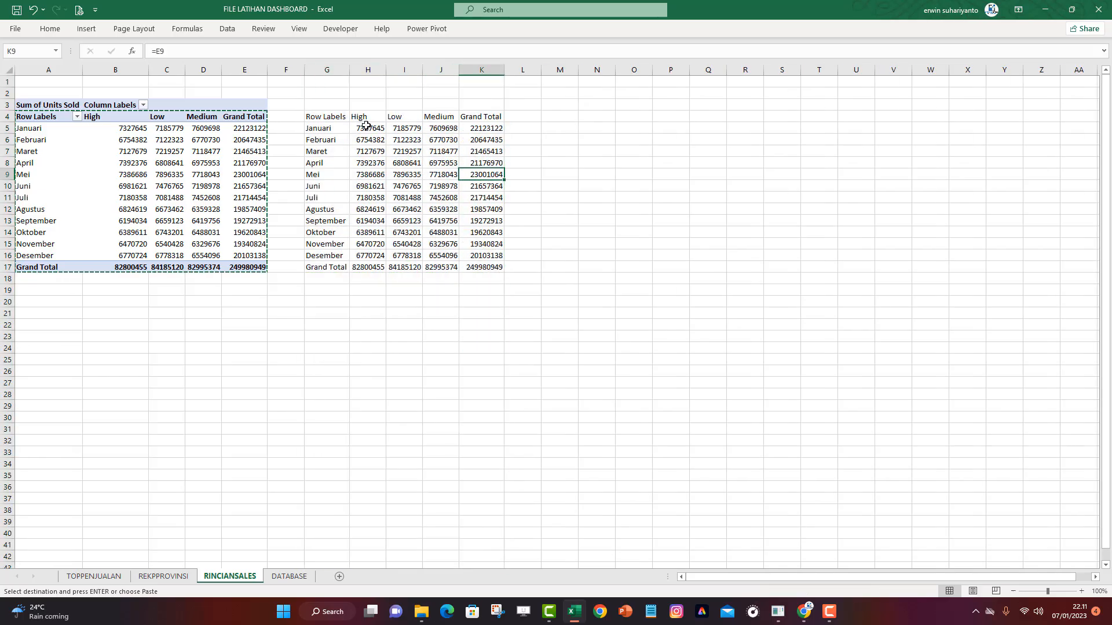
# Format H5:K17 as Number with 0 decimal places and the 1000 separator
pyautogui.moveTo(366, 128); pyautogui.dragTo(478, 267)
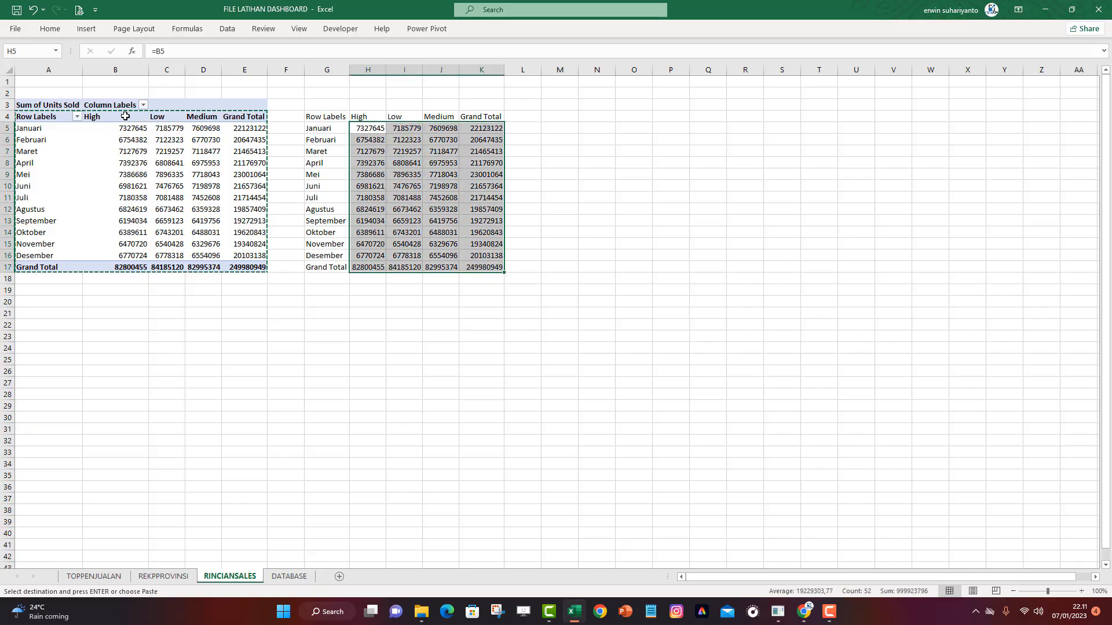
pyautogui.click(53, 31)
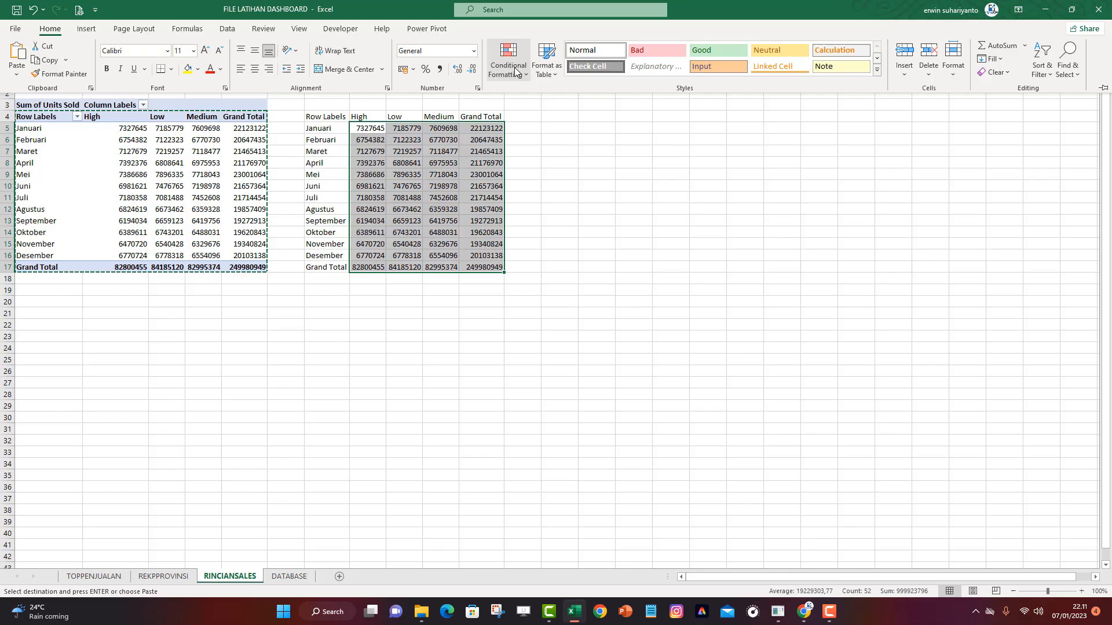
pyautogui.click(475, 52)
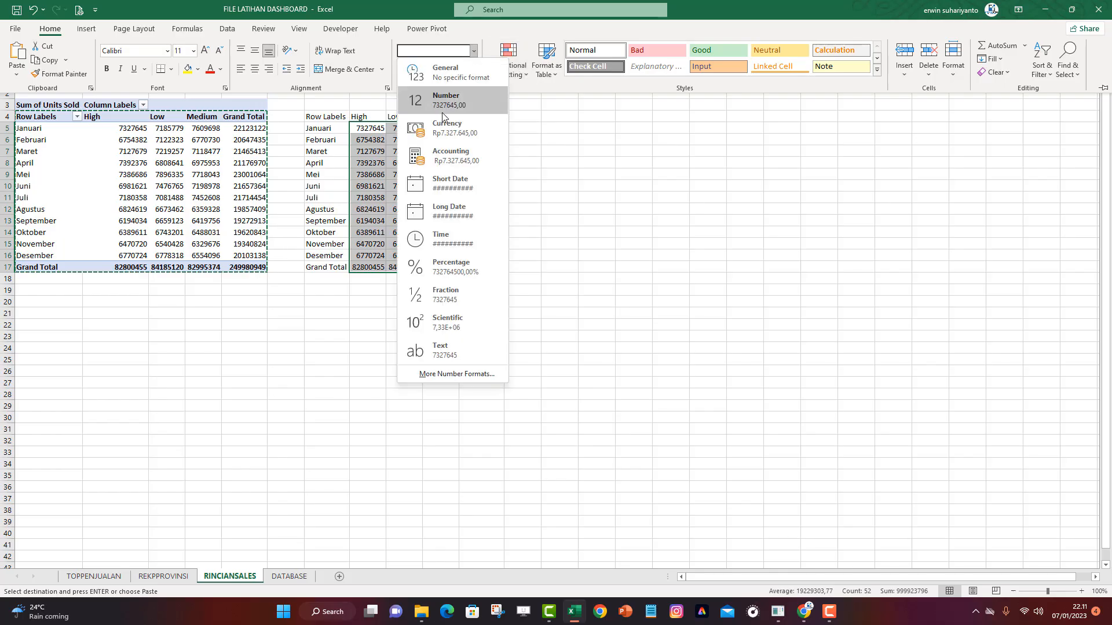
pyautogui.click(463, 373)
pyautogui.click(538, 168)
pyautogui.click(526, 159)
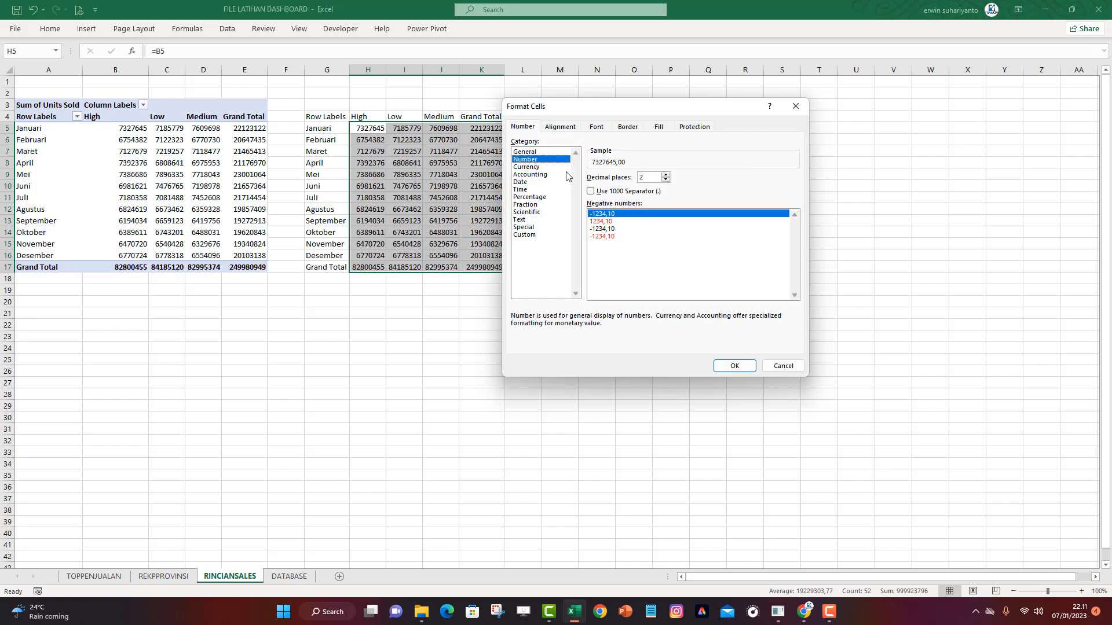
pyautogui.click(666, 180)
pyautogui.click(666, 179)
pyautogui.click(624, 191)
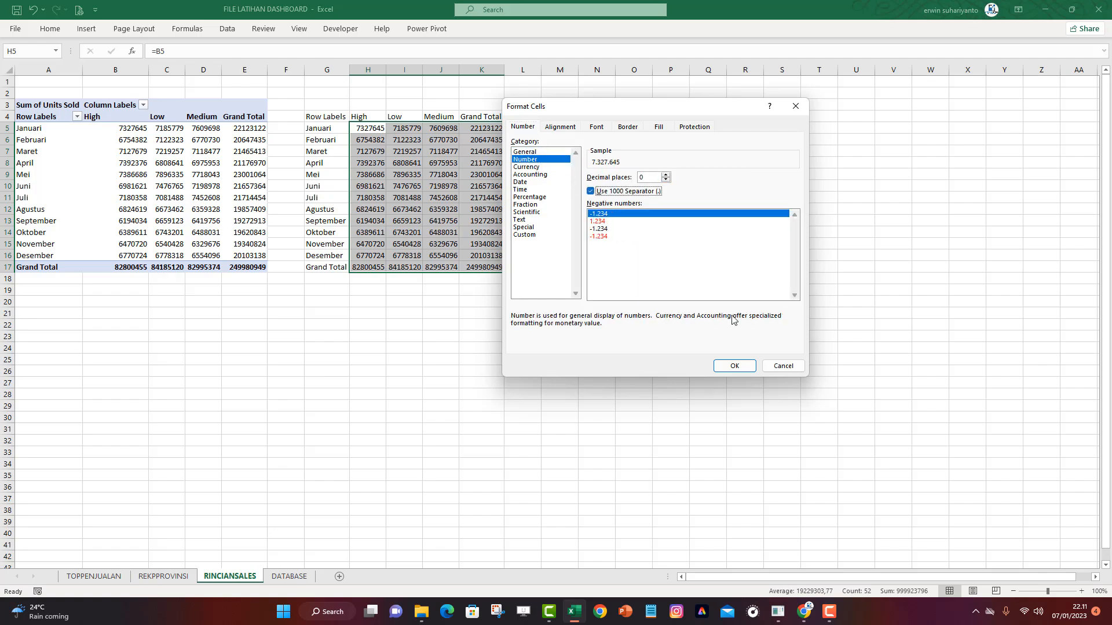
pyautogui.click(734, 366)
# Widen columns H to K of the linked copy to one equal width
pyautogui.click(418, 348)
pyautogui.moveTo(495, 70); pyautogui.dragTo(397, 70)
pyautogui.click(698, 223)
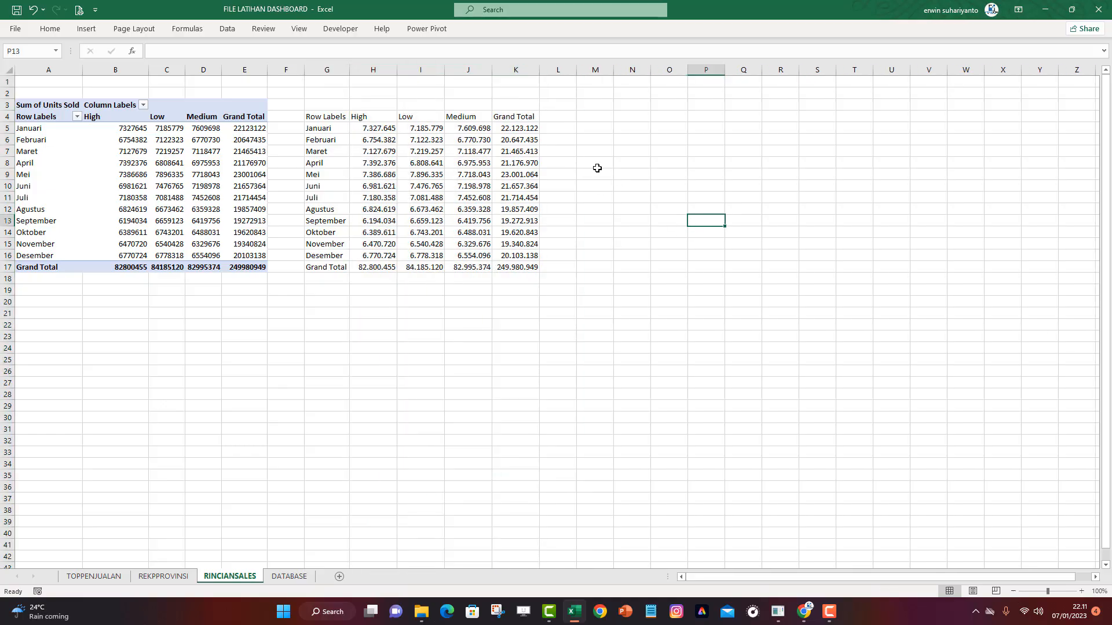
# Delete the Grand Total column K from the linked copy
pyautogui.click(569, 114)
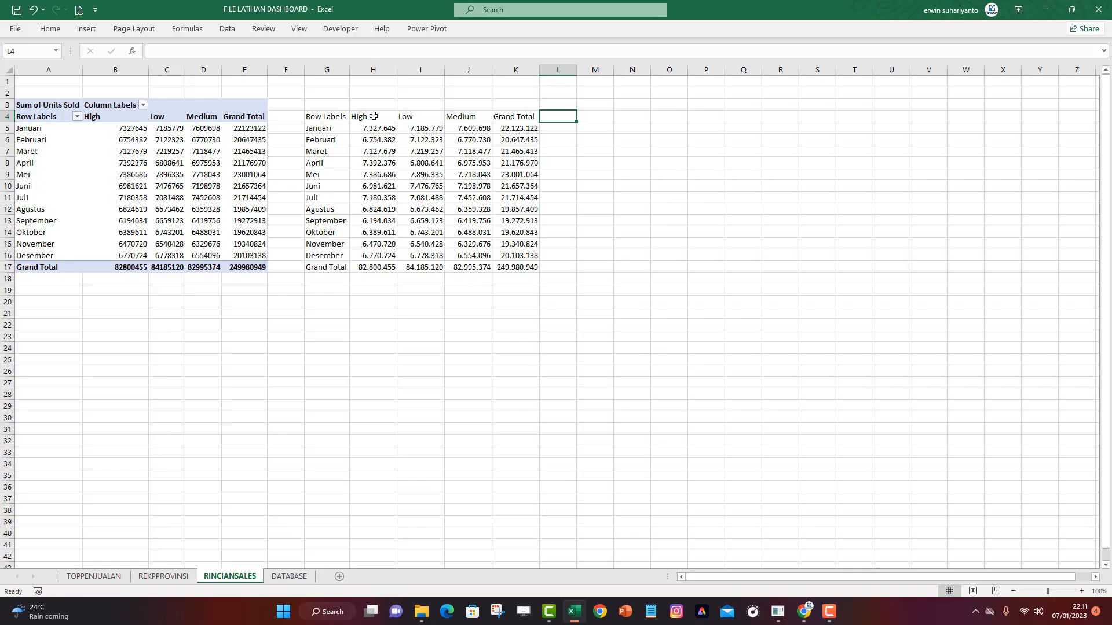
pyautogui.moveTo(374, 117); pyautogui.dragTo(447, 116)
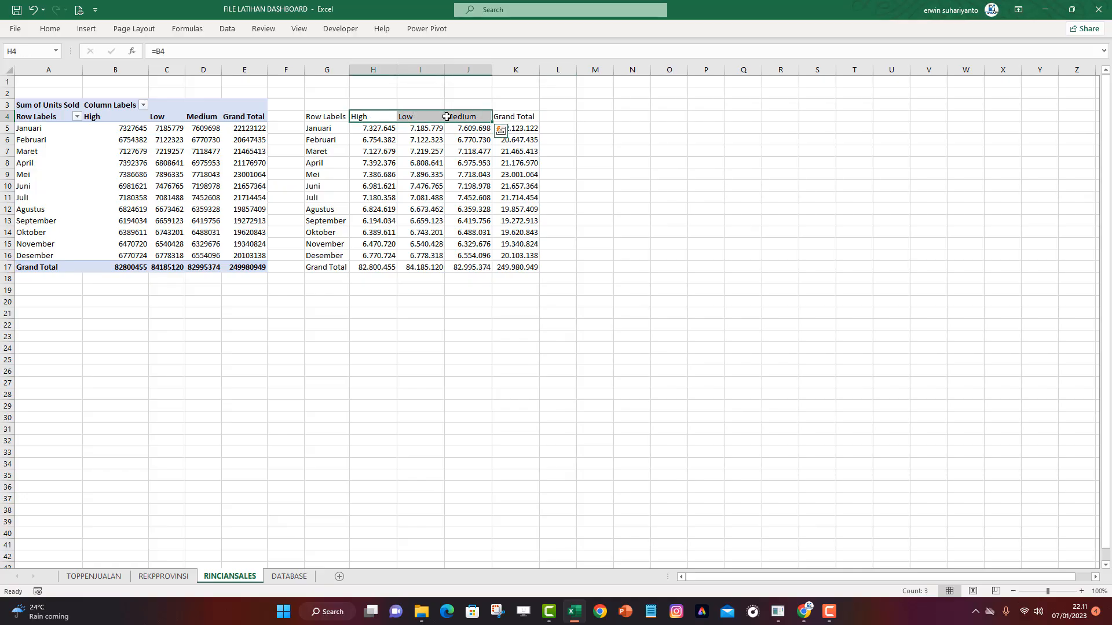
pyautogui.click(527, 117)
pyautogui.rightClick(519, 72)
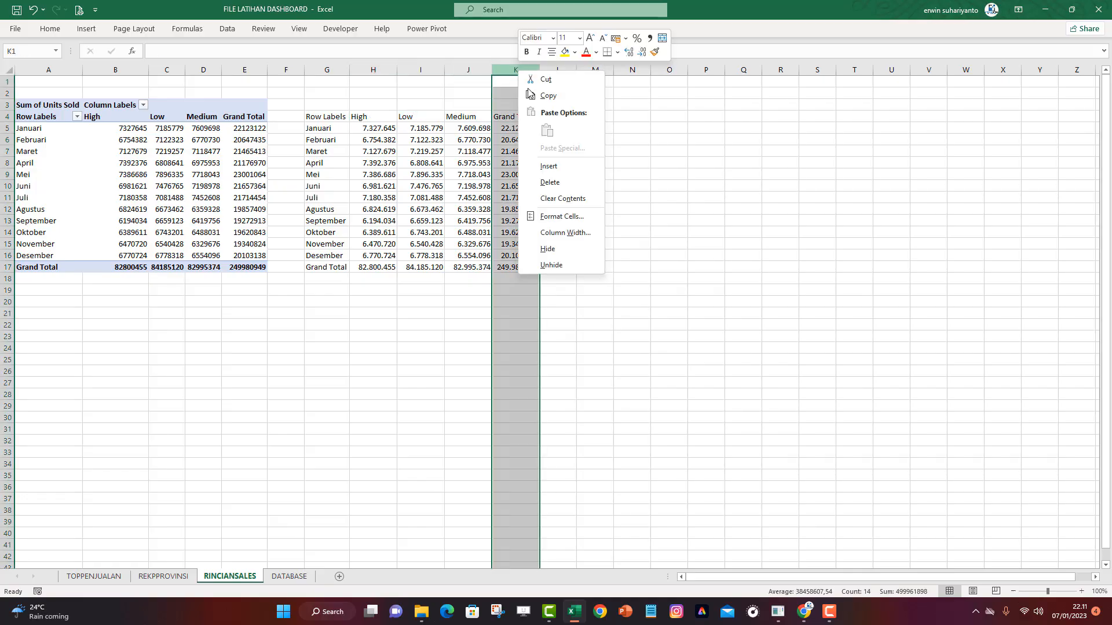
pyautogui.click(550, 182)
# Enter the headings High %, Low % and Medium % in K4:M4 beside the linked copy
pyautogui.click(515, 117)
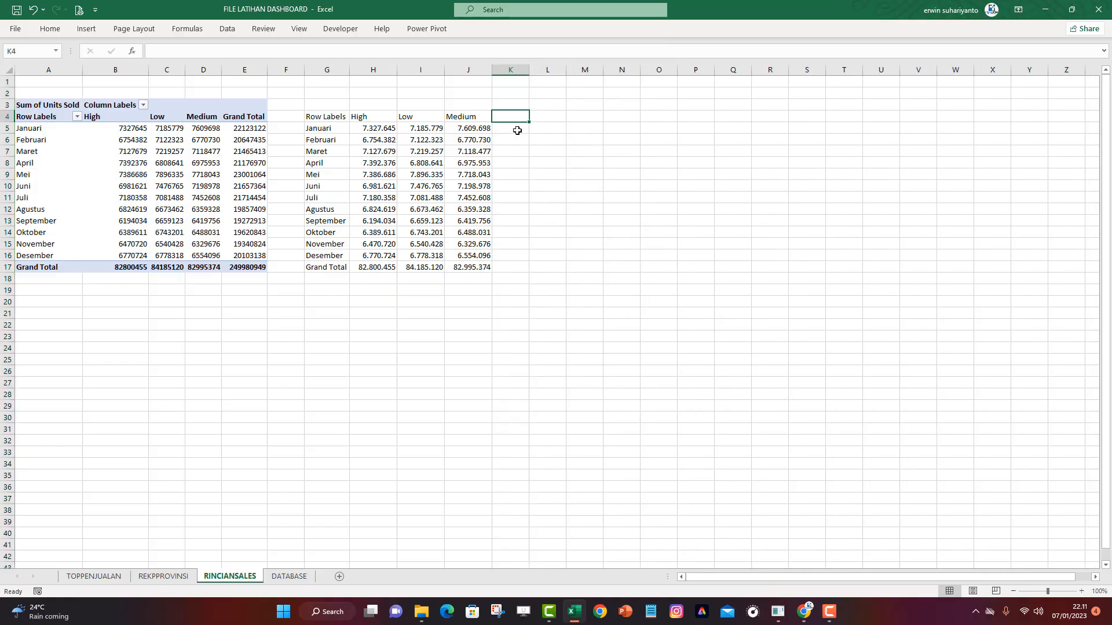
pyautogui.write('=')
pyautogui.press('BackSpace')
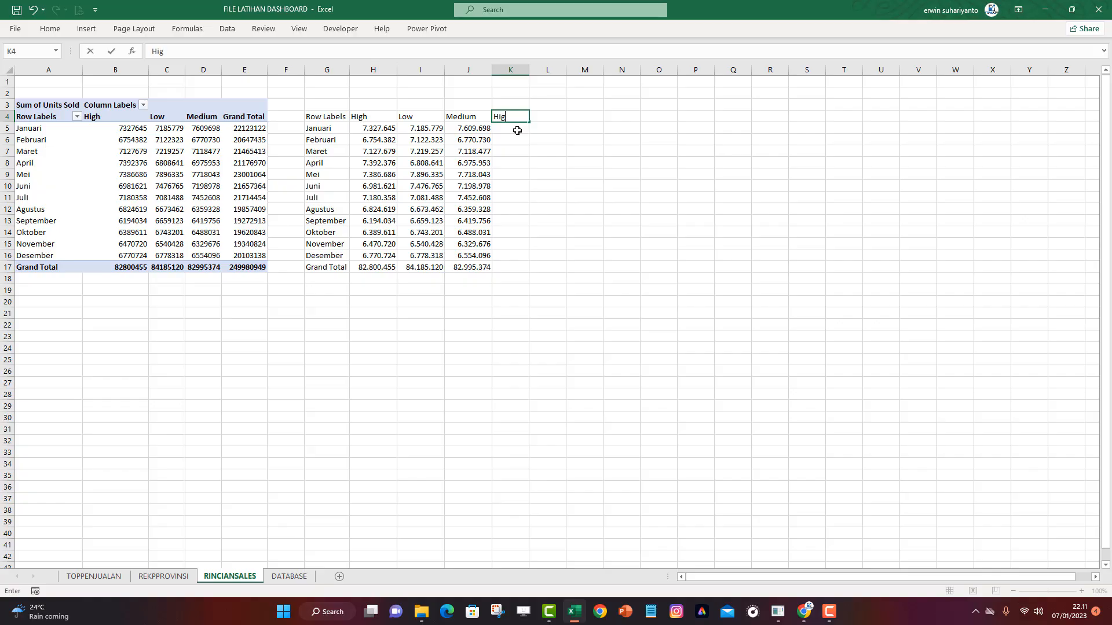
pyautogui.write('High %')
pyautogui.press('Tab')
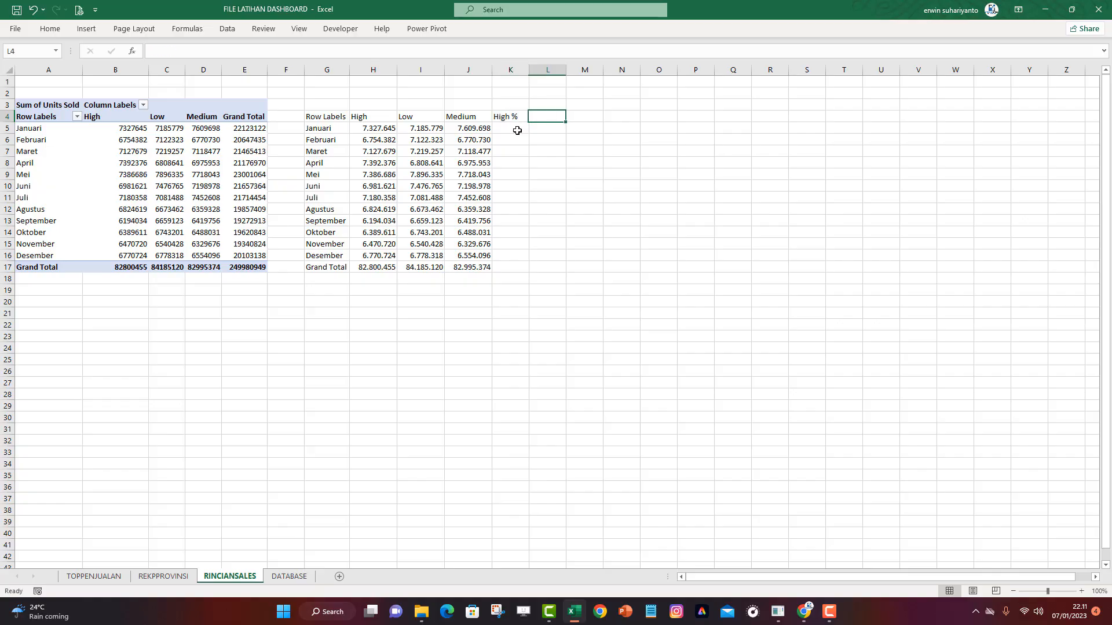
pyautogui.write('Low %')
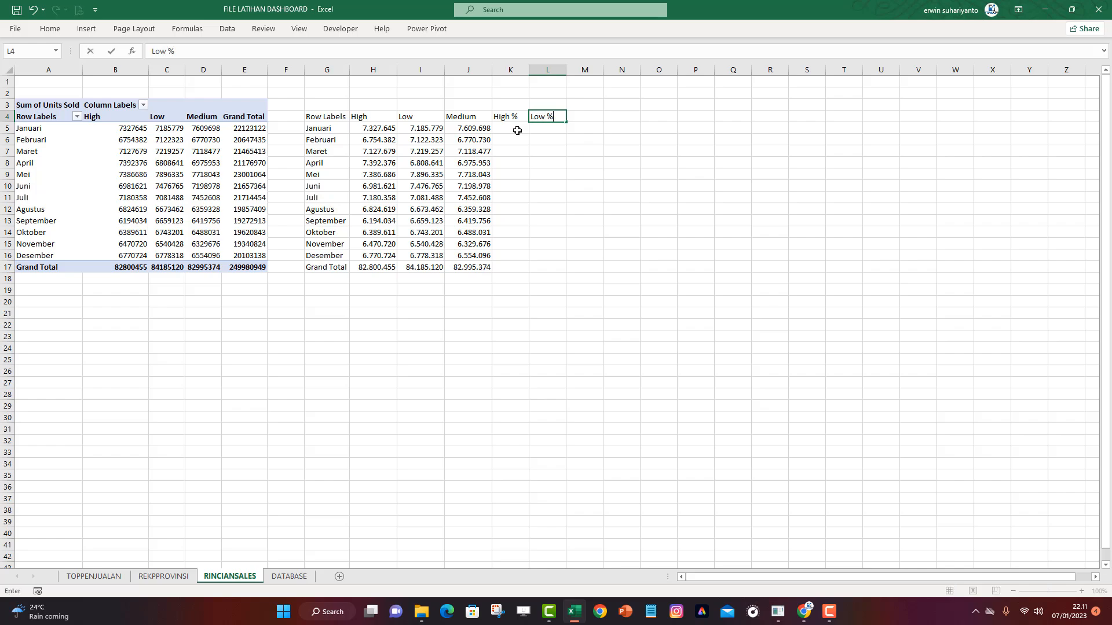
pyautogui.press('Tab')
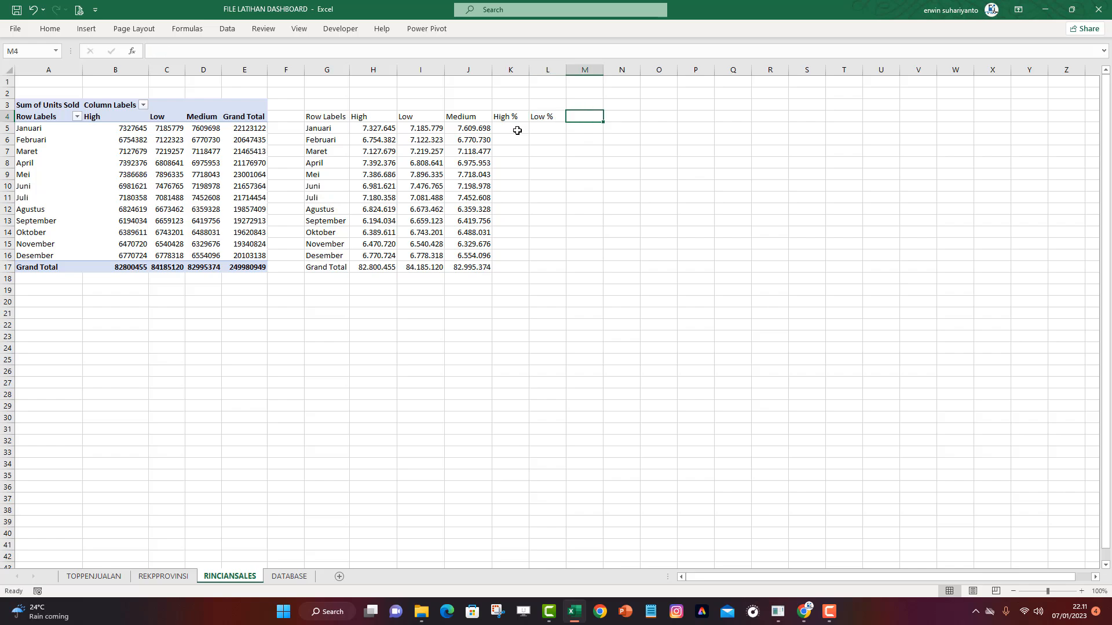
pyautogui.write('Medium ')
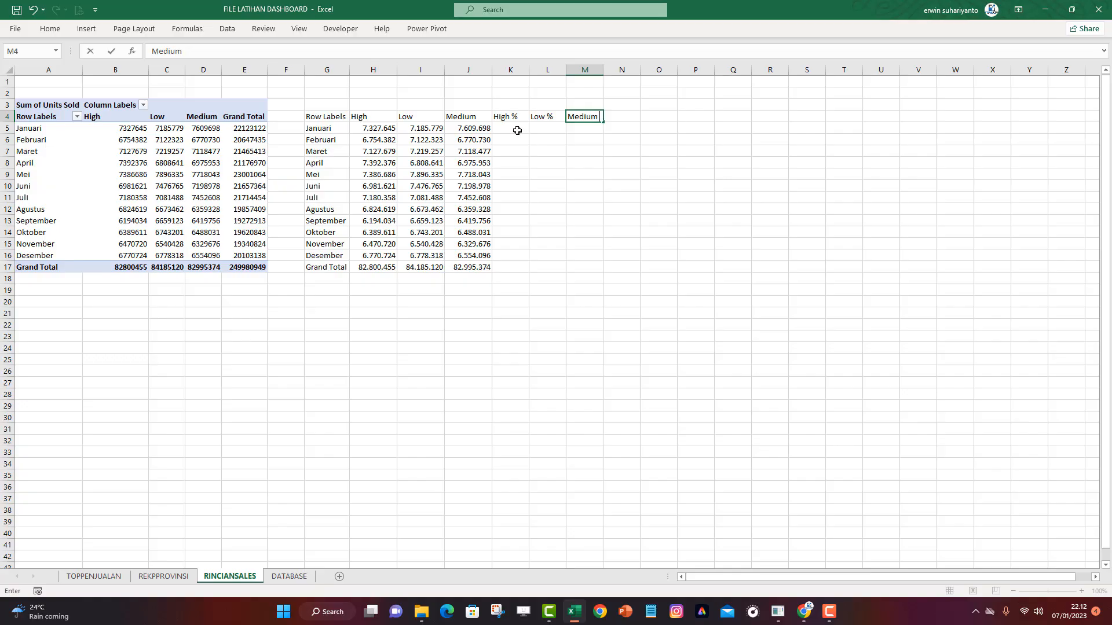
pyautogui.write('%')
pyautogui.click(517, 130)
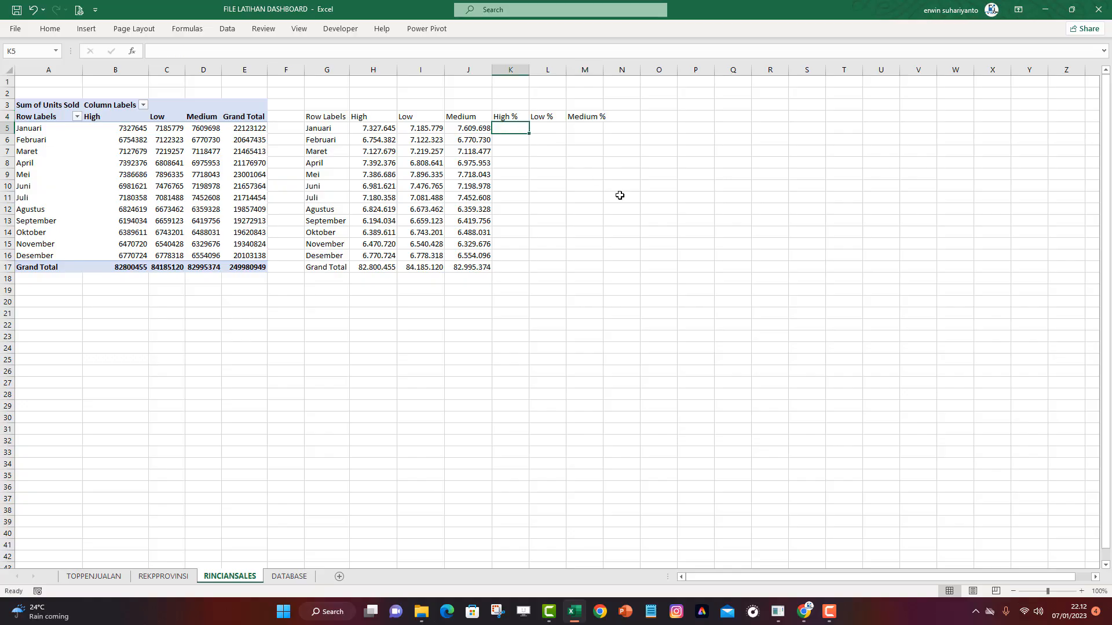
# Calculate January's High share in K5 with the formula =H5/$H$17
pyautogui.click(502, 146)
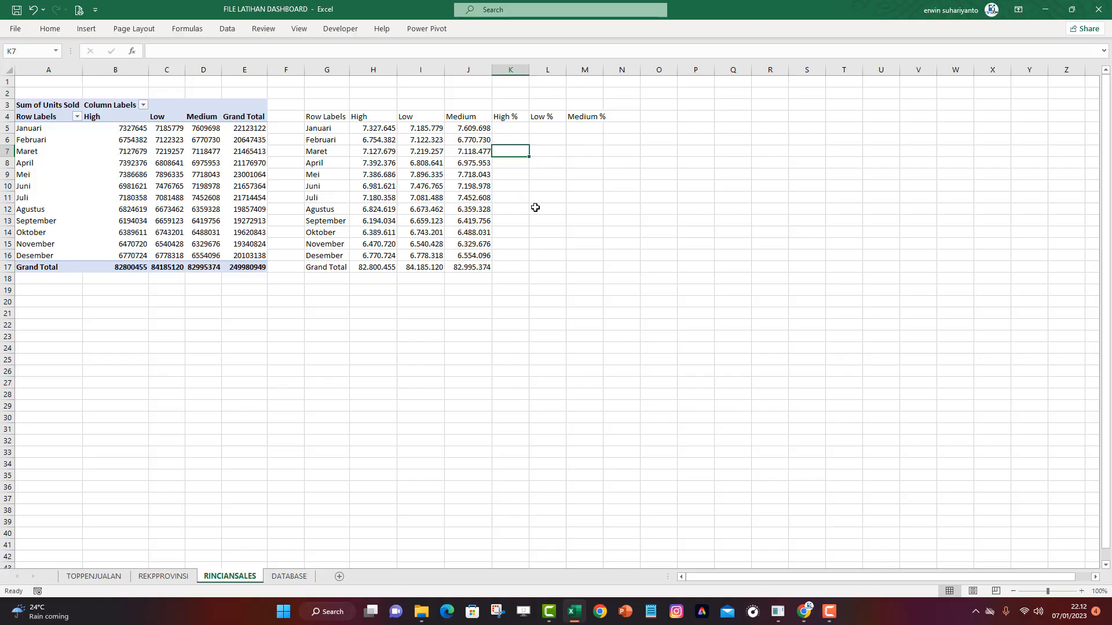
pyautogui.click(517, 130)
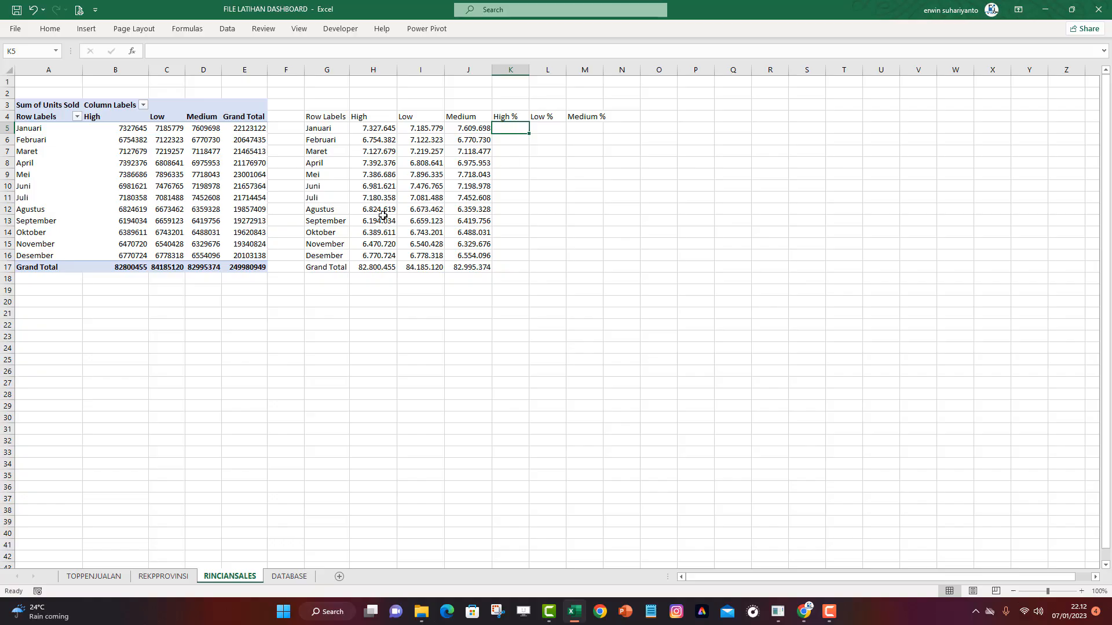
pyautogui.click(381, 268)
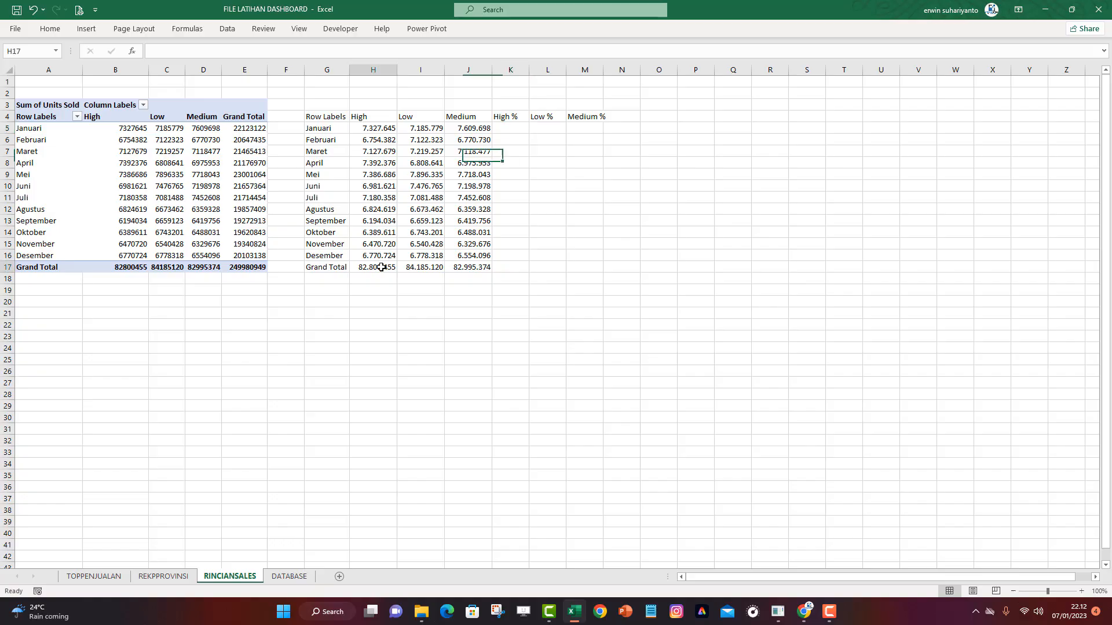
pyautogui.click(521, 126)
pyautogui.write('=')
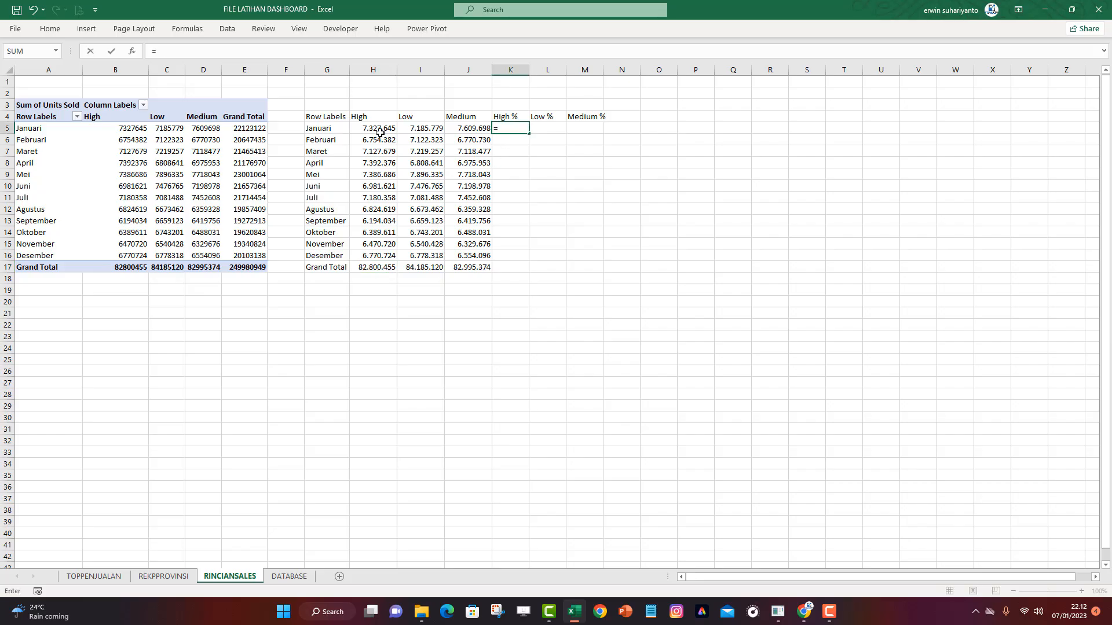
pyautogui.click(380, 131)
pyautogui.write('/')
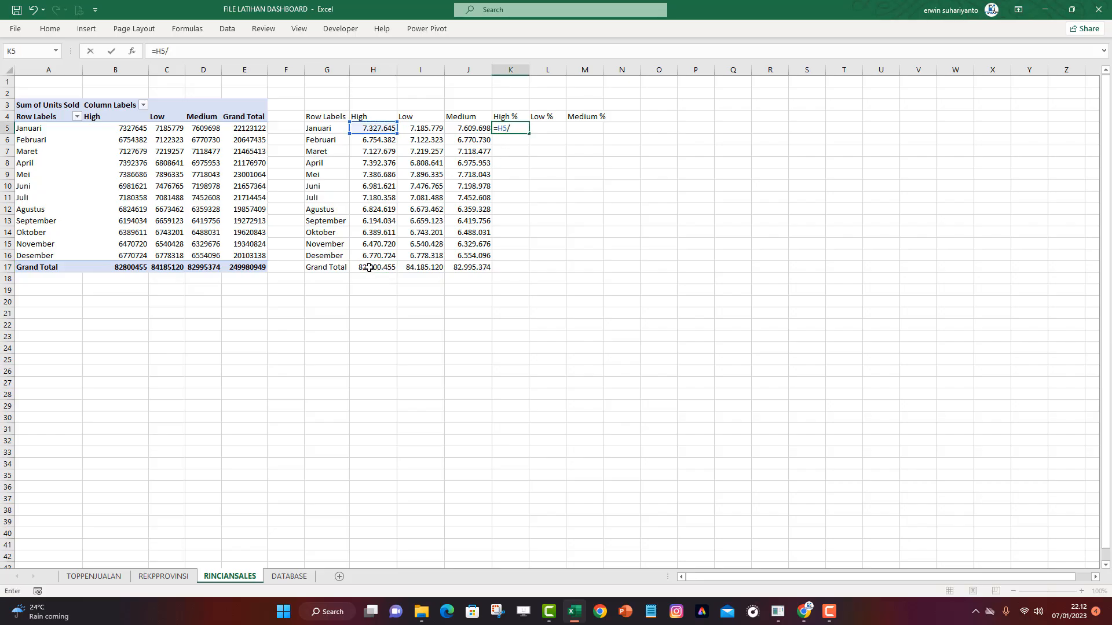
pyautogui.click(369, 267)
pyautogui.press('F4')
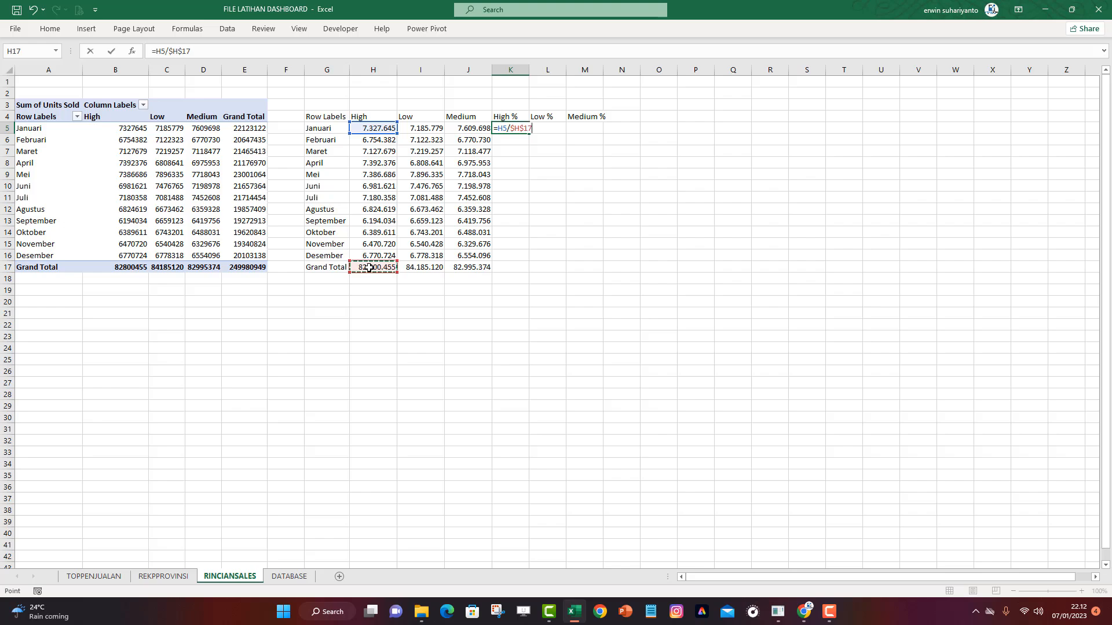
pyautogui.press('Return')
pyautogui.click(514, 130)
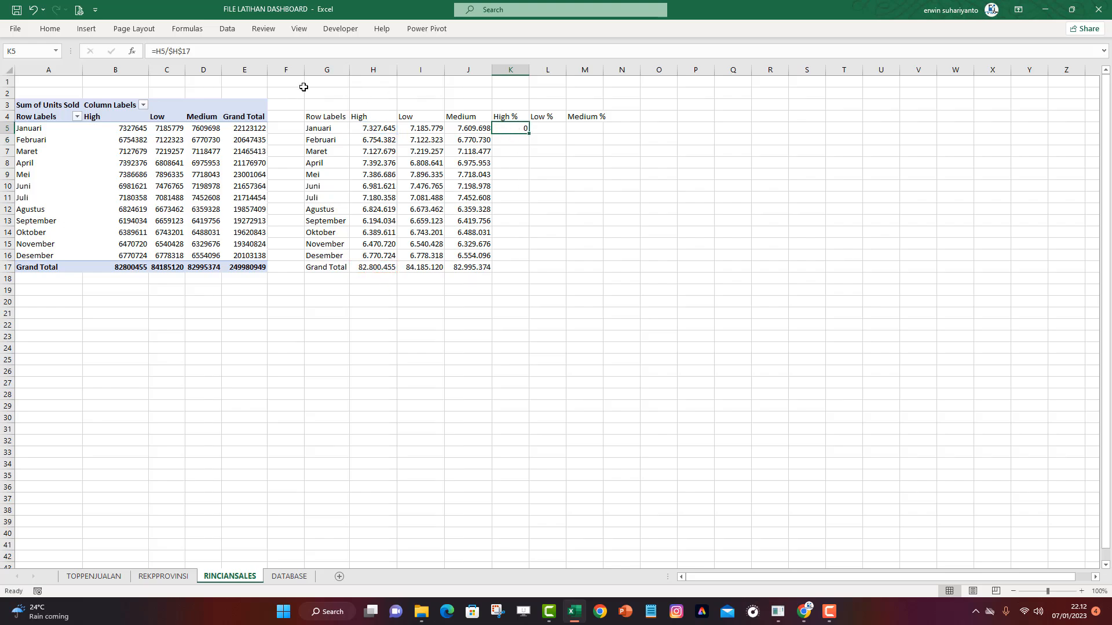
# Format K5 as a percentage and centre it horizontally
pyautogui.click(51, 29)
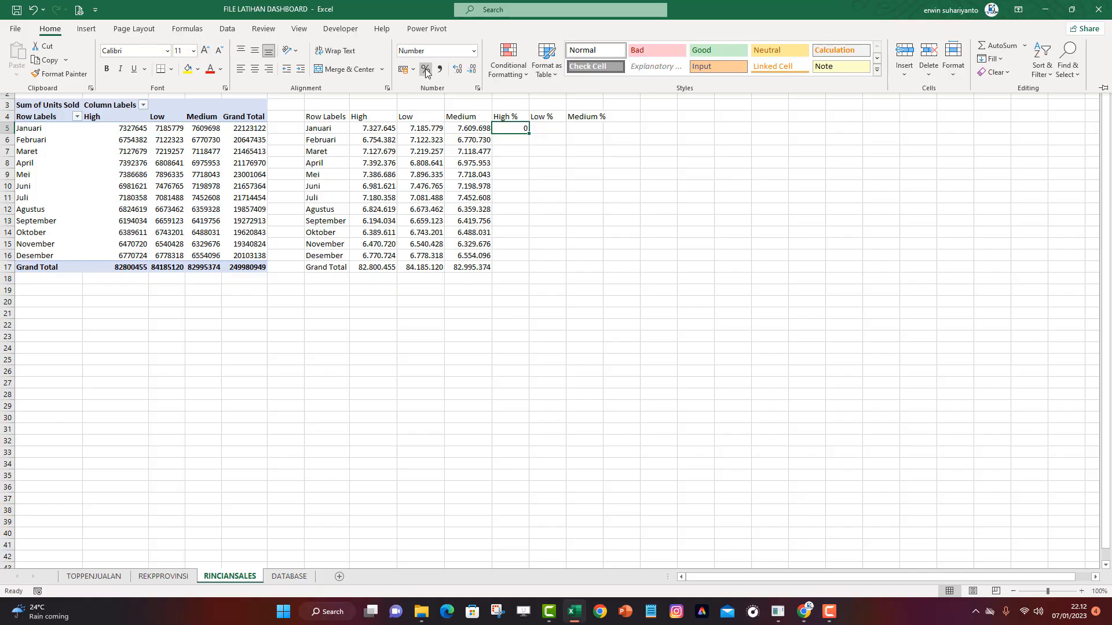
pyautogui.click(426, 69)
pyautogui.click(254, 69)
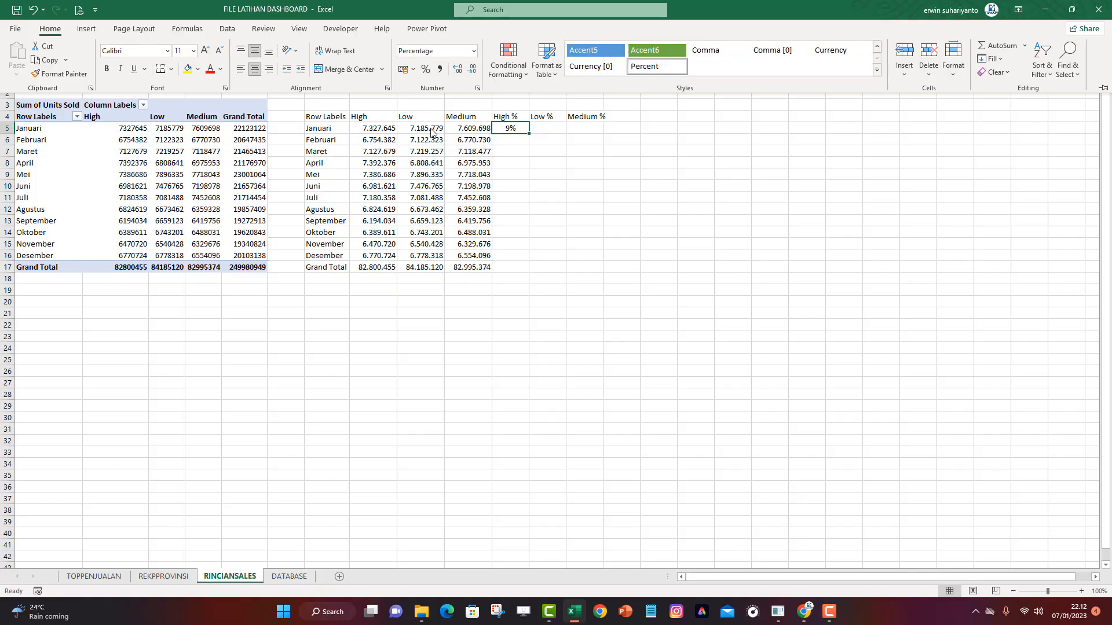
# Fill the K5 percentage formula across K5:M16 and auto-fit the Medium % column
pyautogui.moveTo(528, 134); pyautogui.dragTo(602, 262)
pyautogui.doubleClick(603, 70)
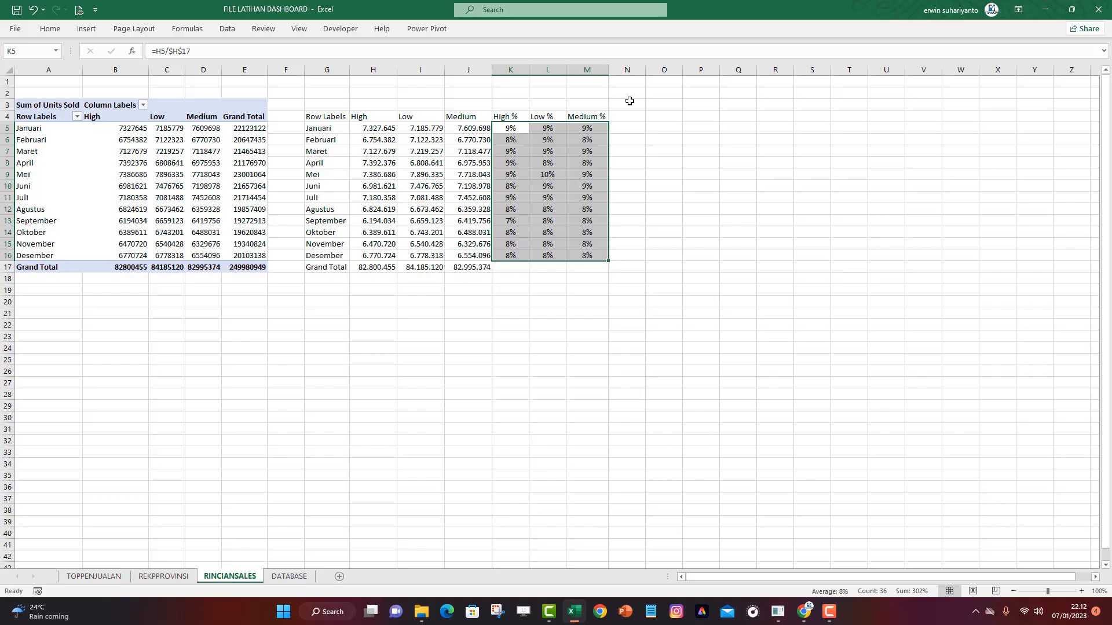
pyautogui.click(660, 166)
pyautogui.click(508, 197)
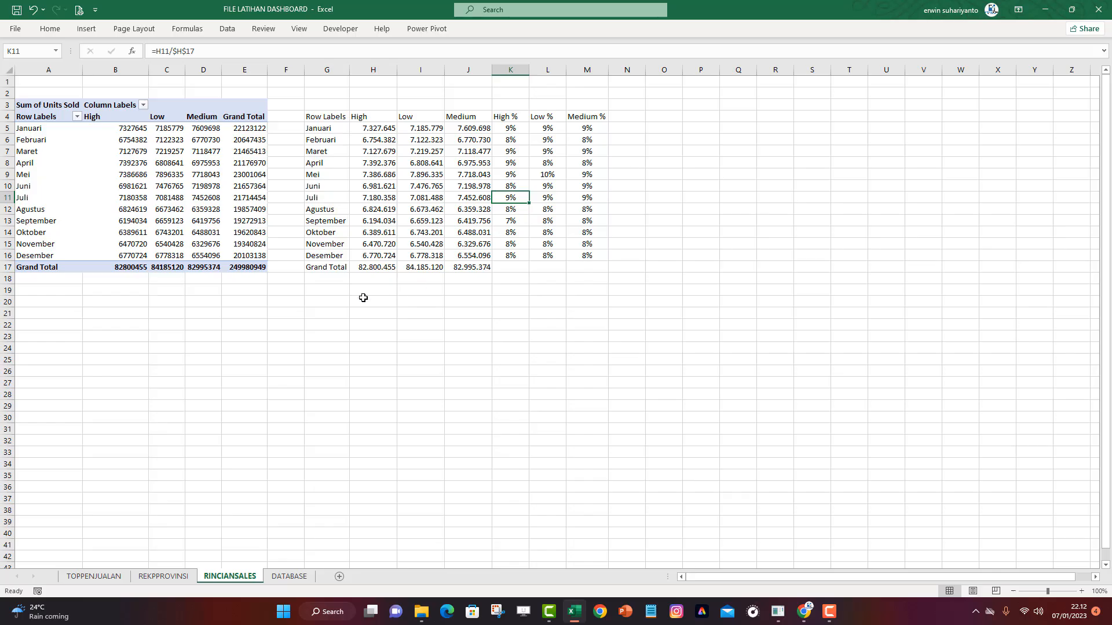
pyautogui.click(342, 290)
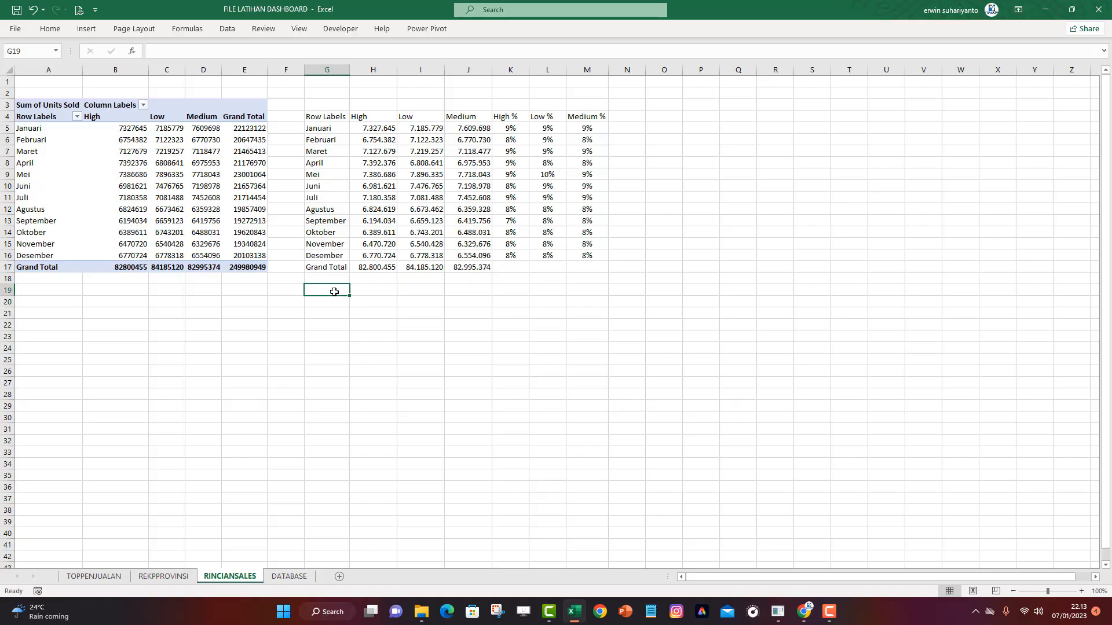
# Enter the row labels Persen in G19 and Shape in G20 below the linked copy
pyautogui.write('Persen')
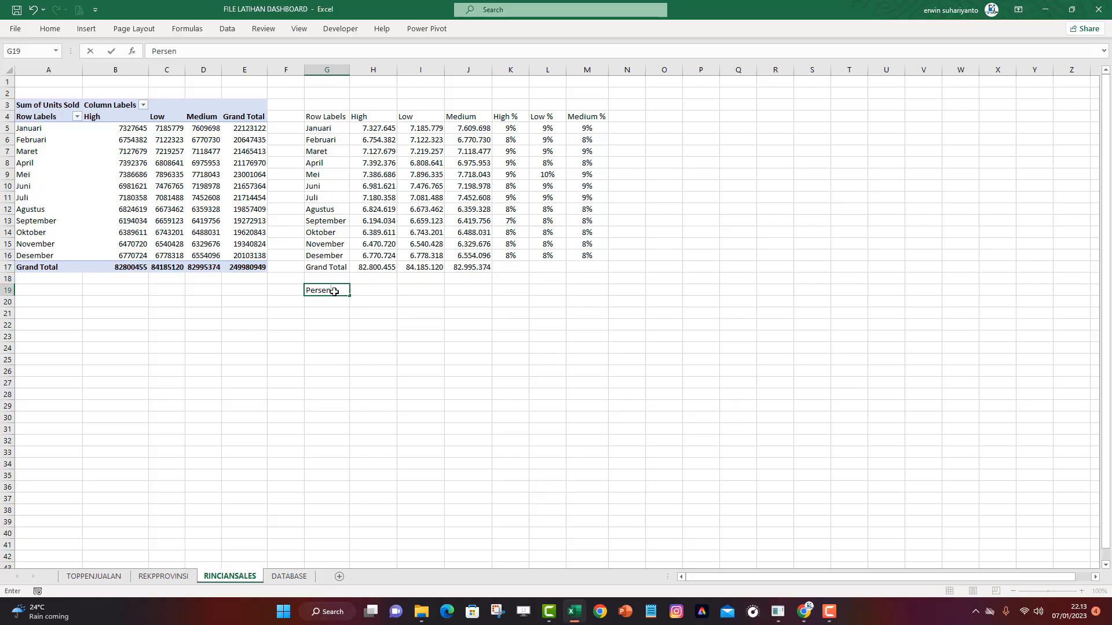
pyautogui.press('Tab')
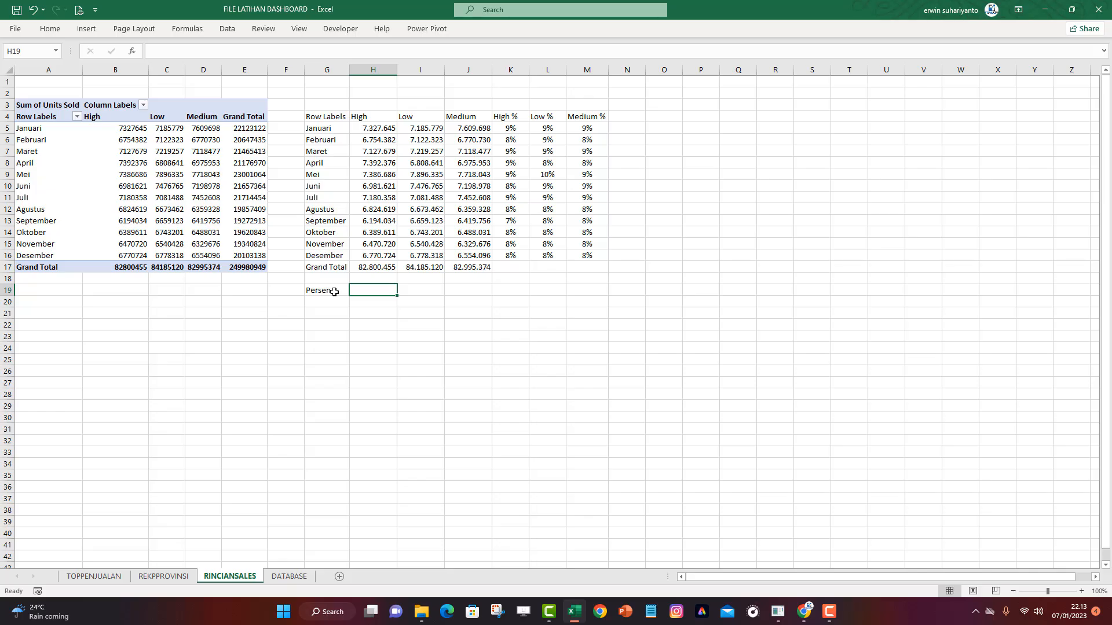
pyautogui.press('Return')
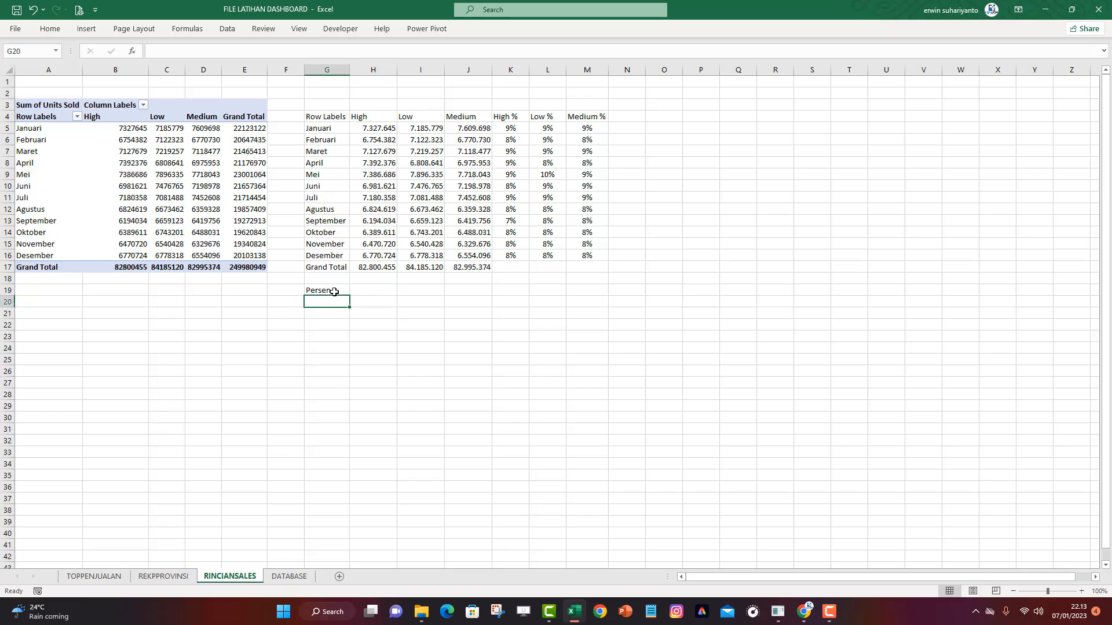
pyautogui.write('Shape')
pyautogui.press('Tab')
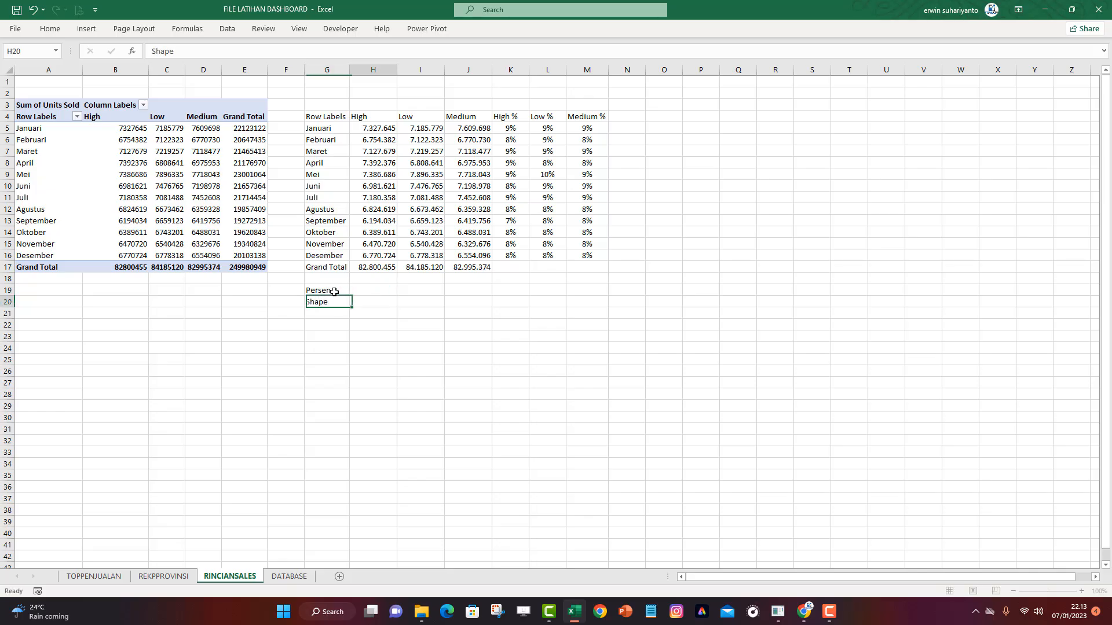
# Calculate the High share of the grand totals in H19 with the formula =H17/SUM($H$17:$J$17)
pyautogui.press('Up')
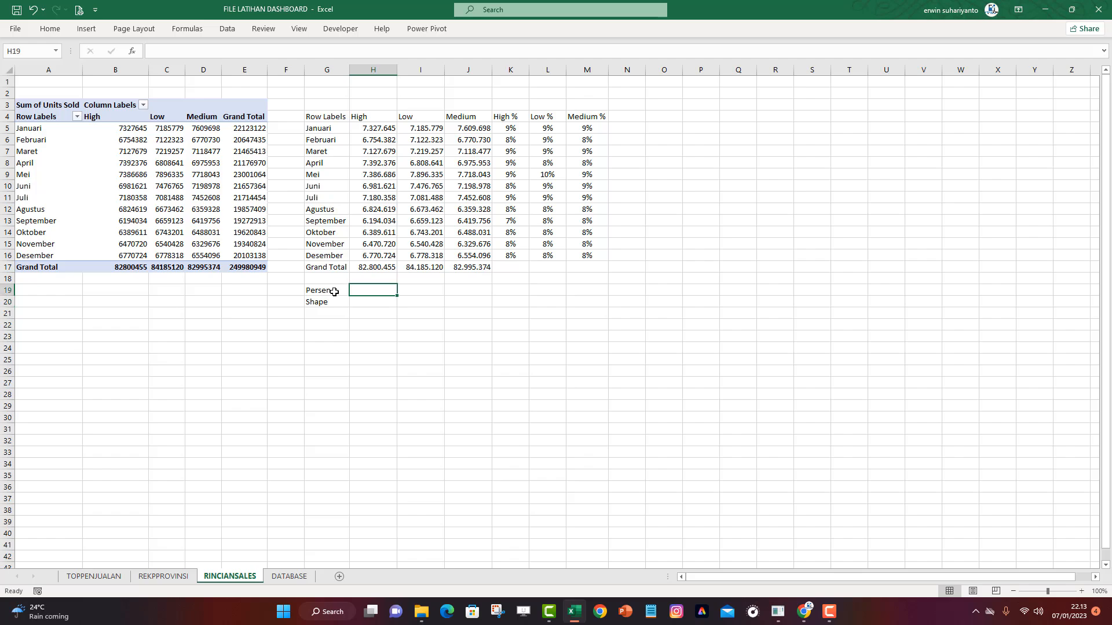
pyautogui.write('=')
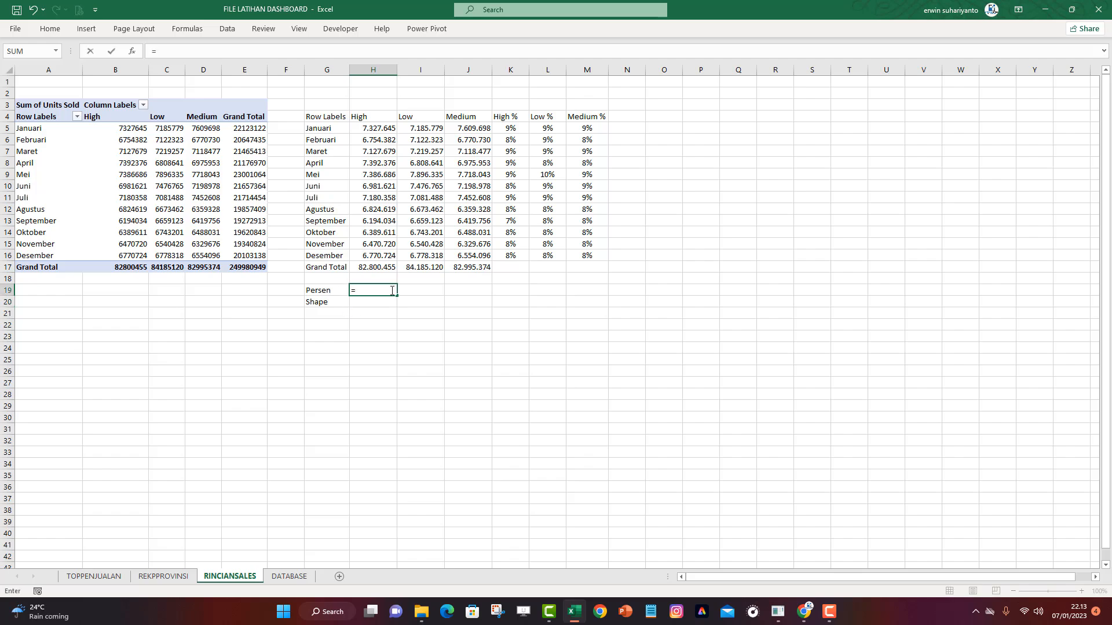
pyautogui.click(371, 265)
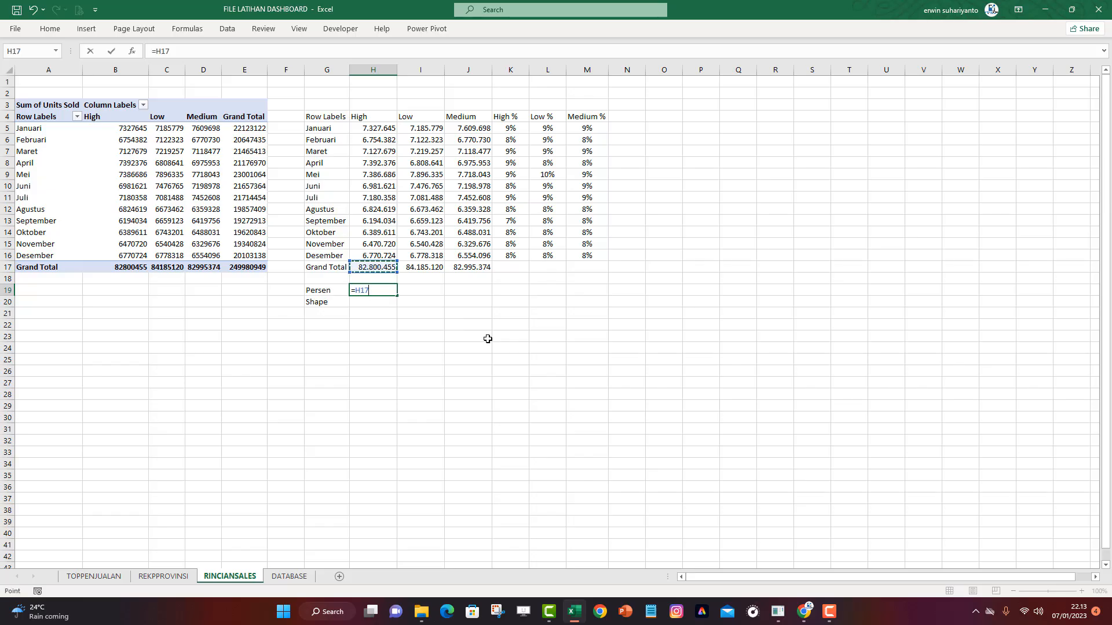
pyautogui.write('/sum(')
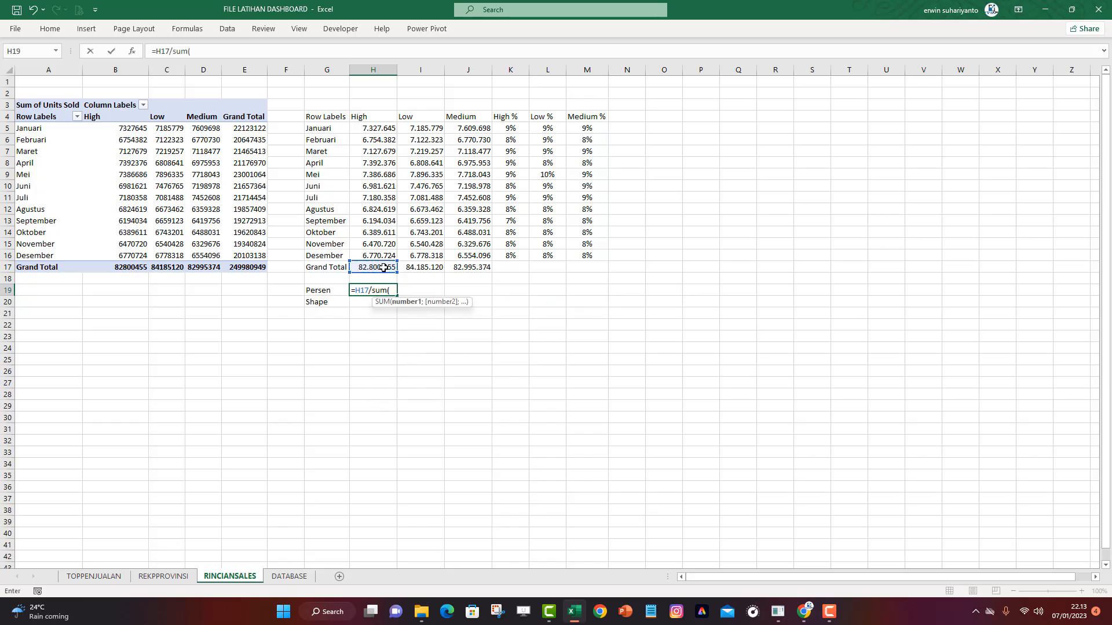
pyautogui.moveTo(374, 267); pyautogui.dragTo(479, 267)
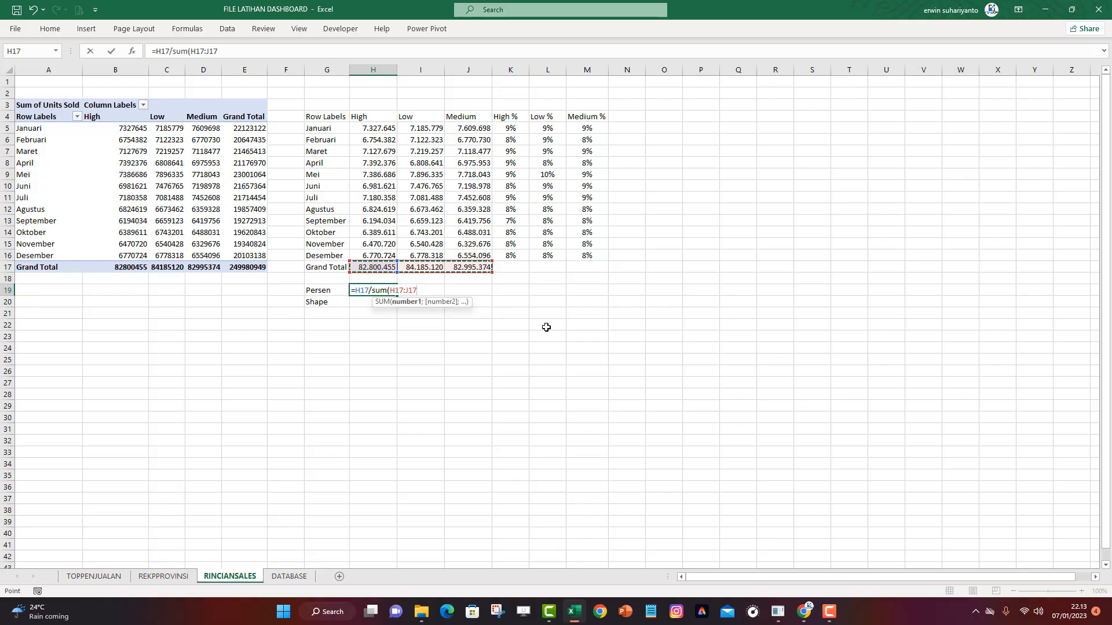
pyautogui.press('F4')
pyautogui.write(')')
pyautogui.press('Return')
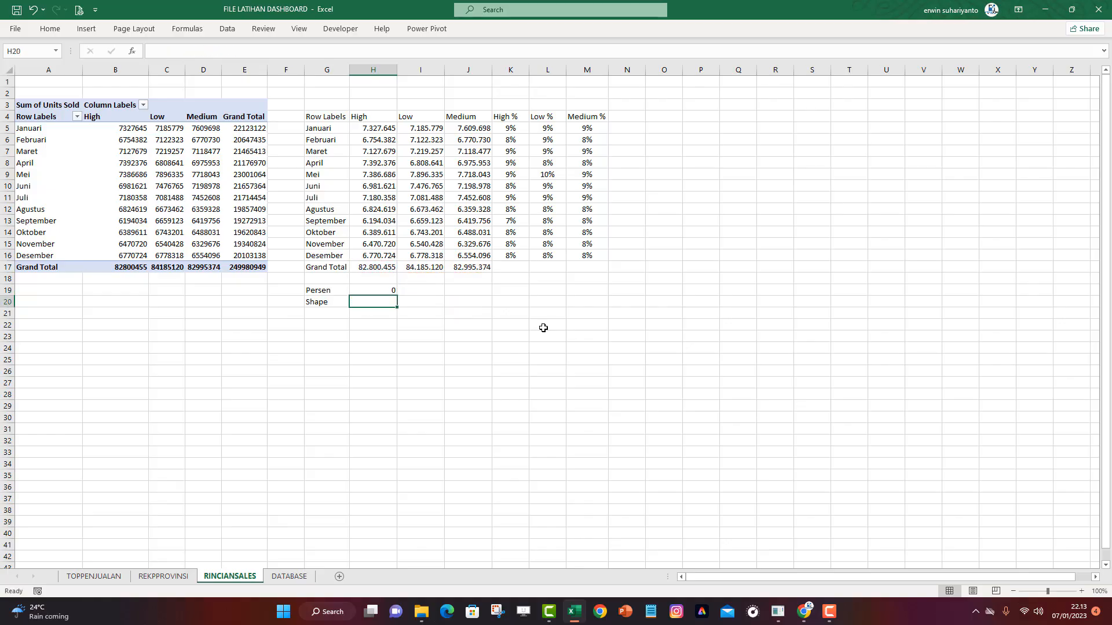
# Fill the H19 share formula across to J19 and format H19:J19 as percentages
pyautogui.click(386, 291)
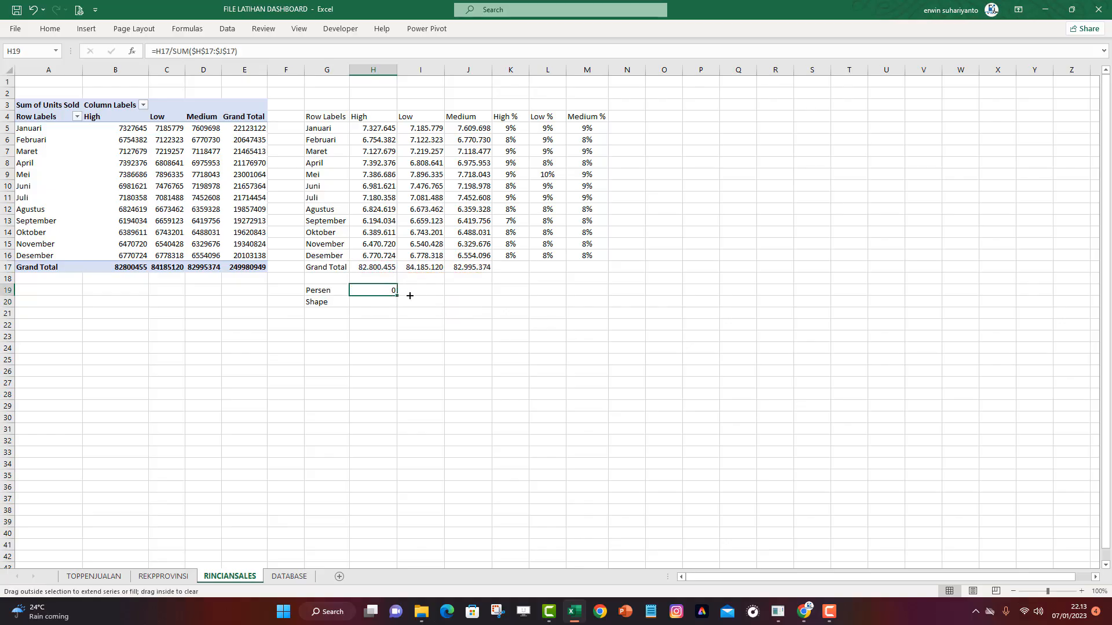
pyautogui.moveTo(410, 296); pyautogui.dragTo(493, 297)
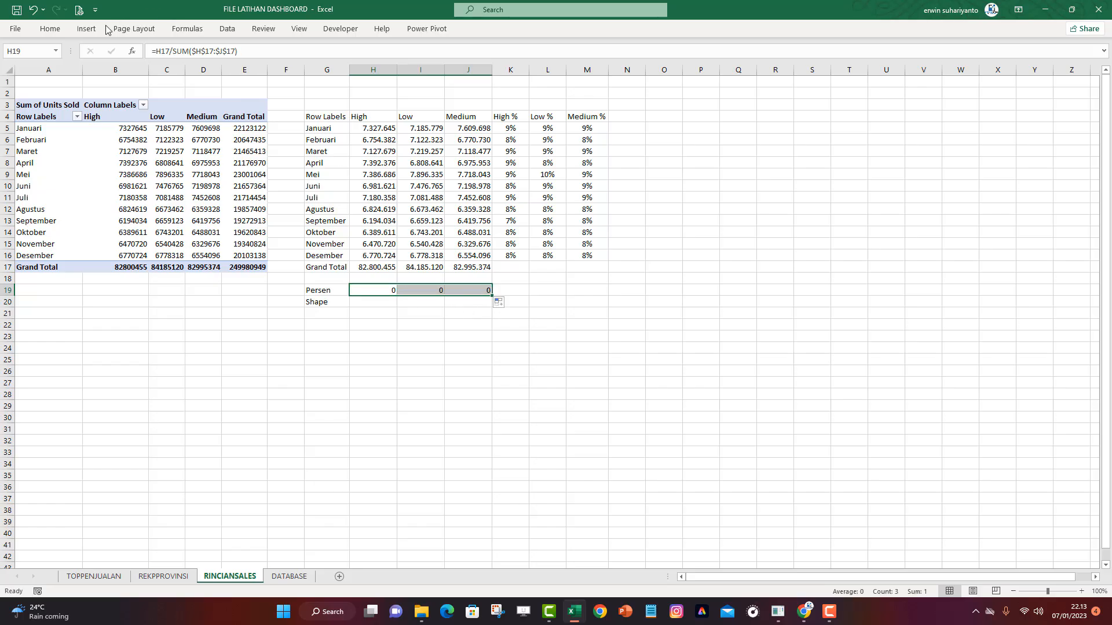
pyautogui.click(50, 29)
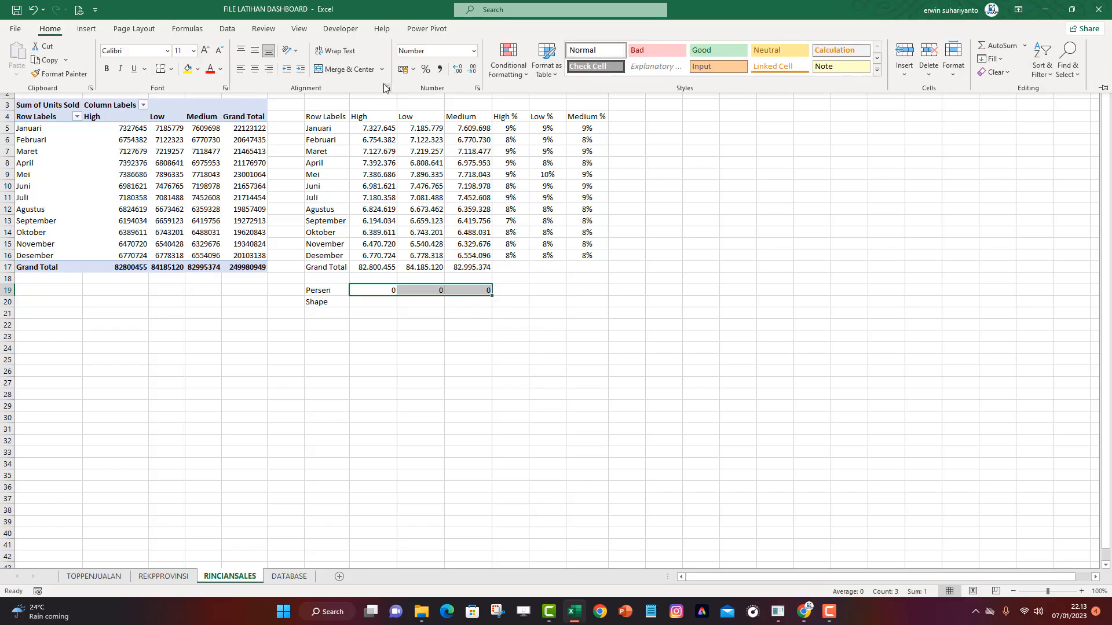
pyautogui.click(426, 70)
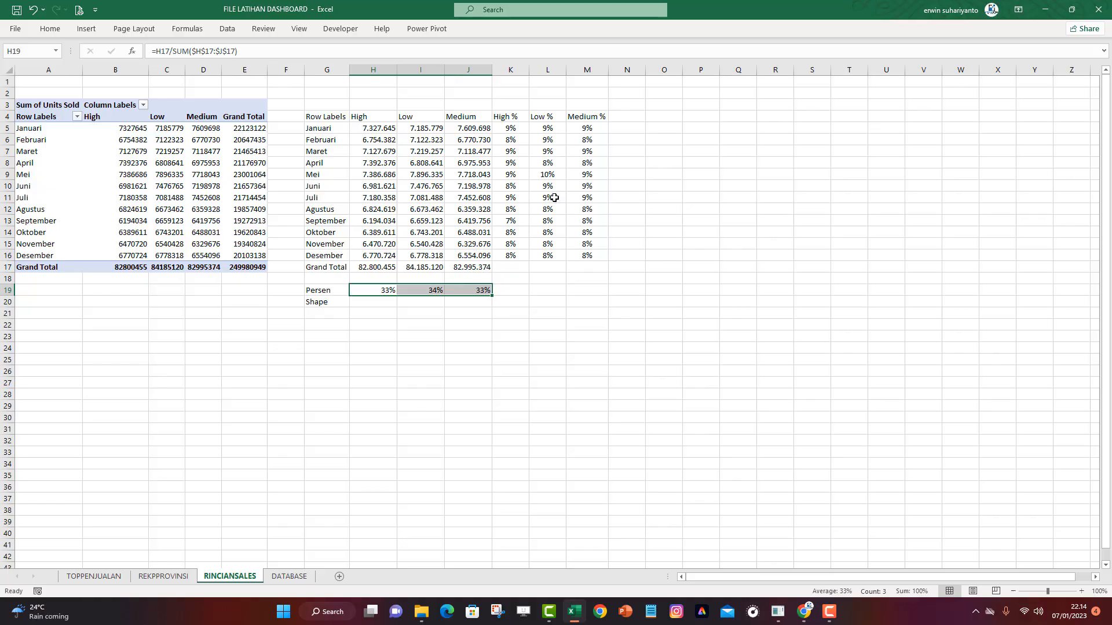
# Calculate the Shape remainder in H20 with the formula =1-H19 and fill it across to J20
pyautogui.click(386, 304)
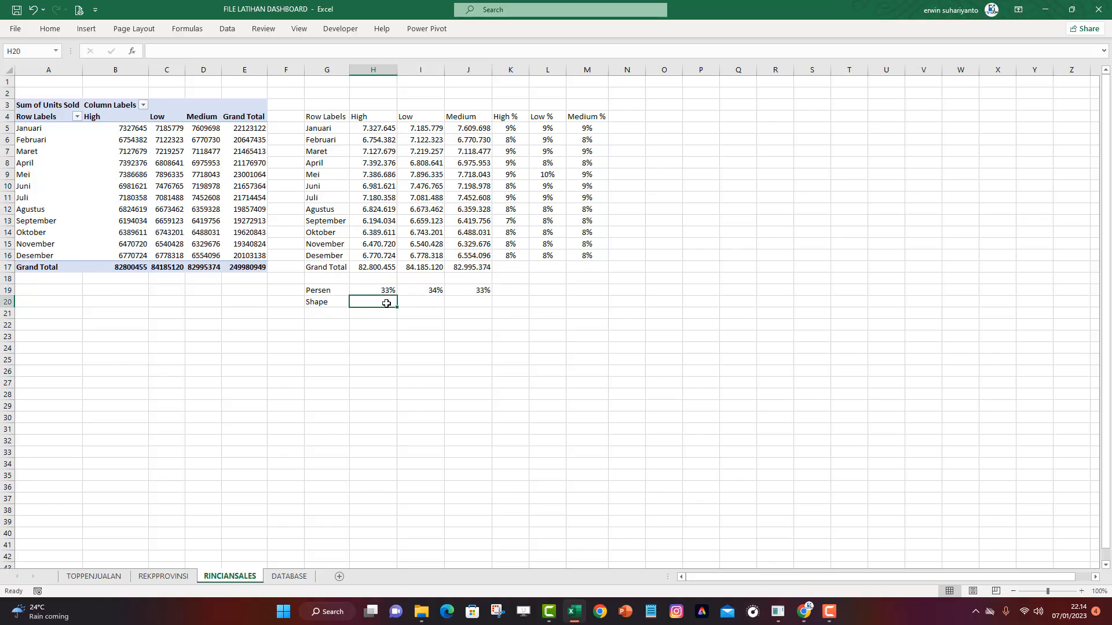
pyautogui.write('=')
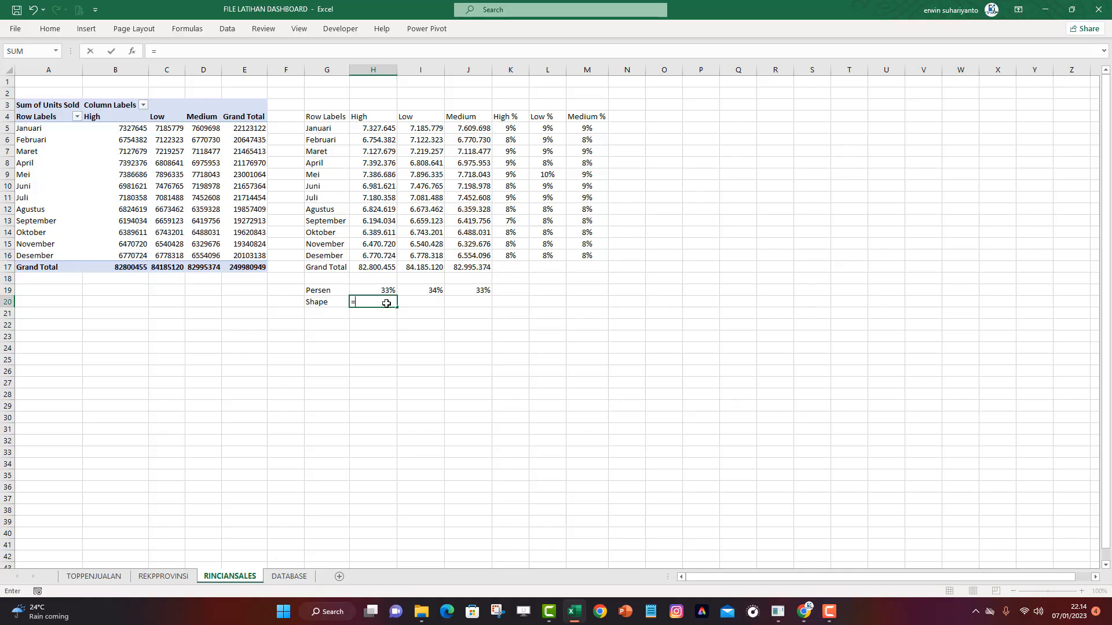
pyautogui.write('1-')
pyautogui.click(392, 291)
pyautogui.press('Return')
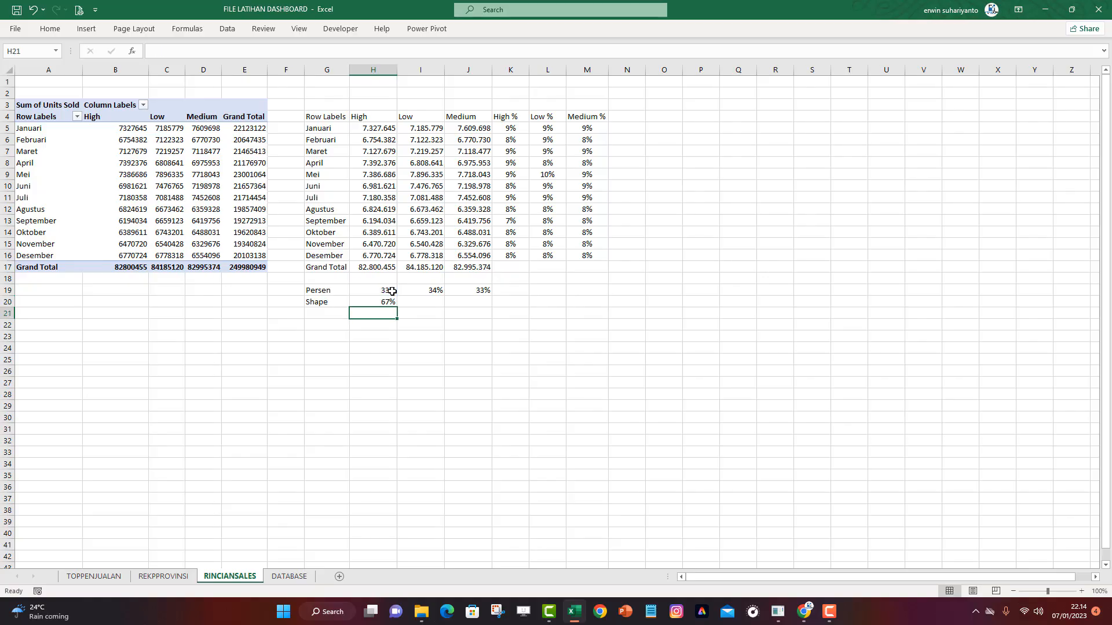
pyautogui.click(390, 304)
pyautogui.moveTo(399, 306); pyautogui.dragTo(491, 305)
pyautogui.click(584, 313)
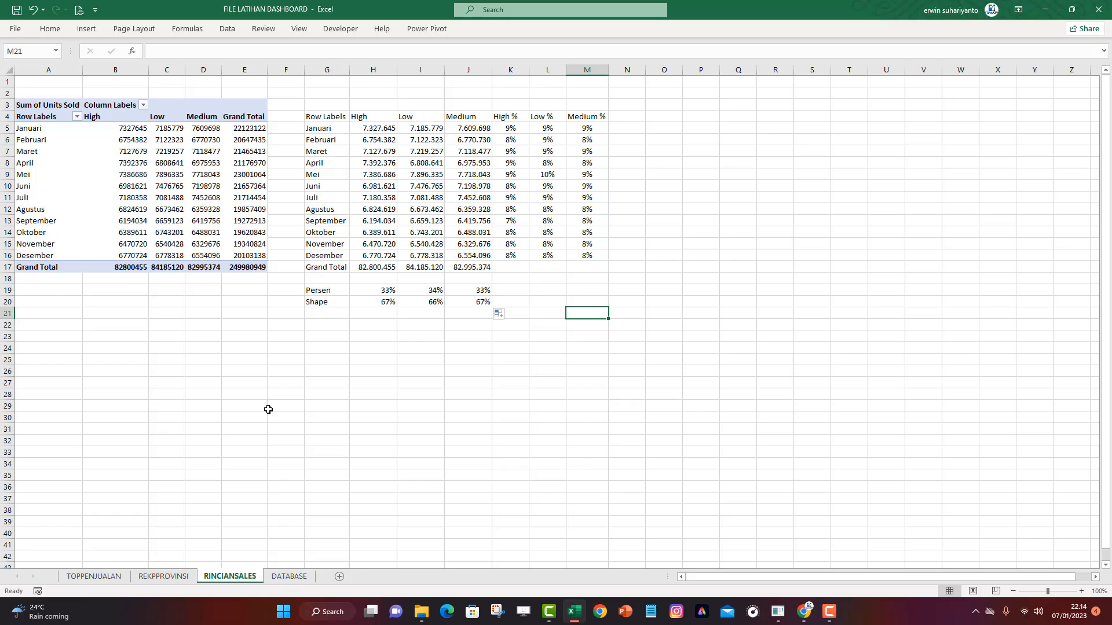
# Create a PivotTable from the DATABASE table on a new worksheet
pyautogui.click(296, 580)
pyautogui.click(219, 206)
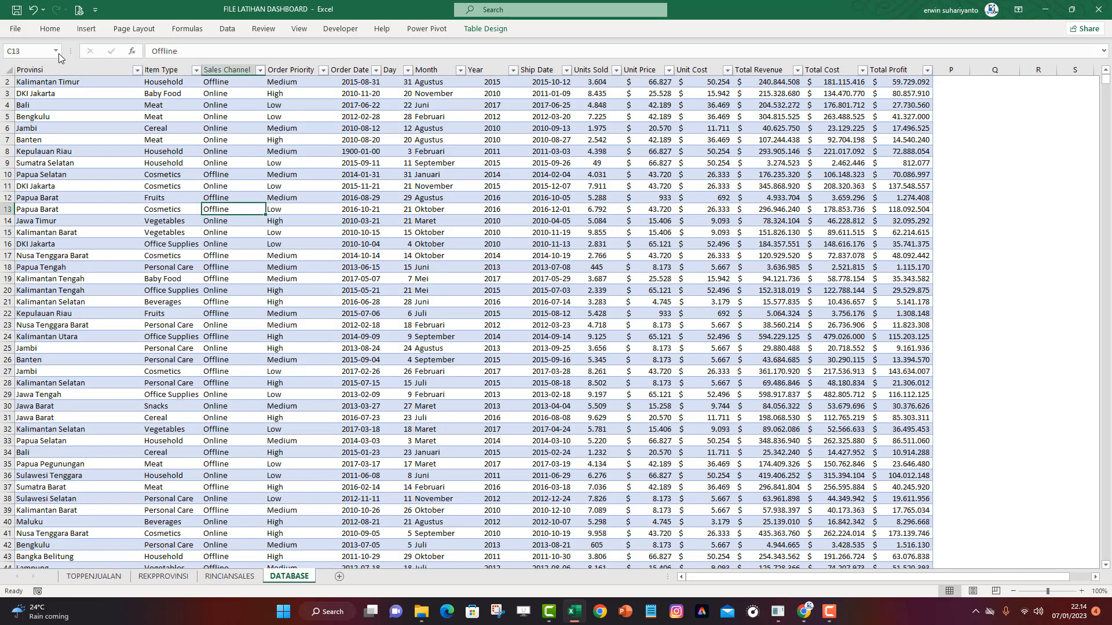
pyautogui.click(83, 30)
pyautogui.click(24, 54)
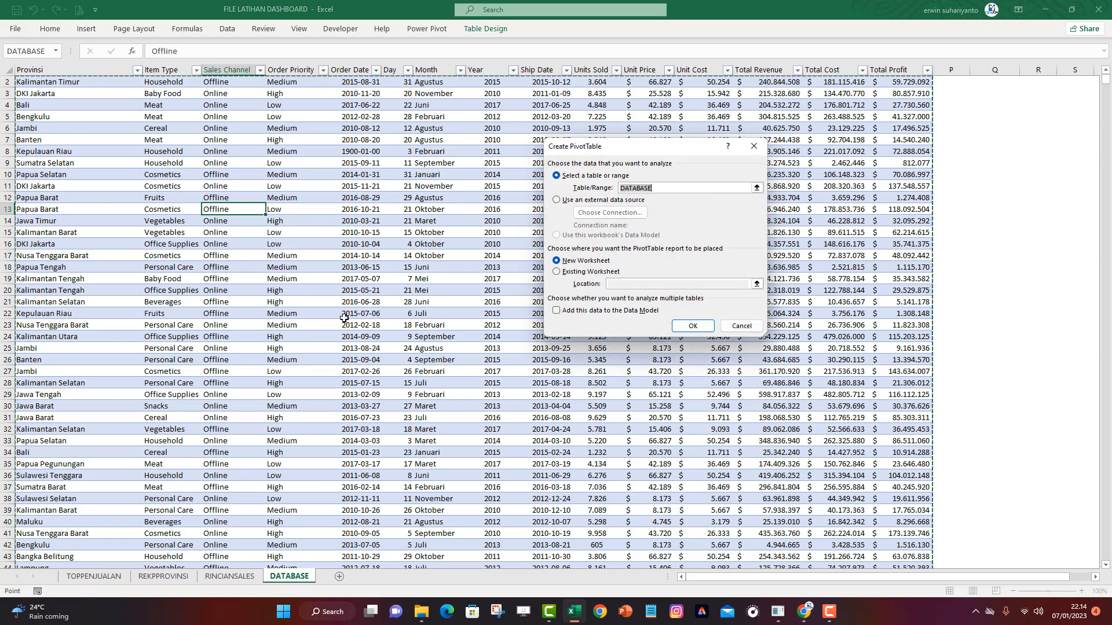
pyautogui.click(693, 326)
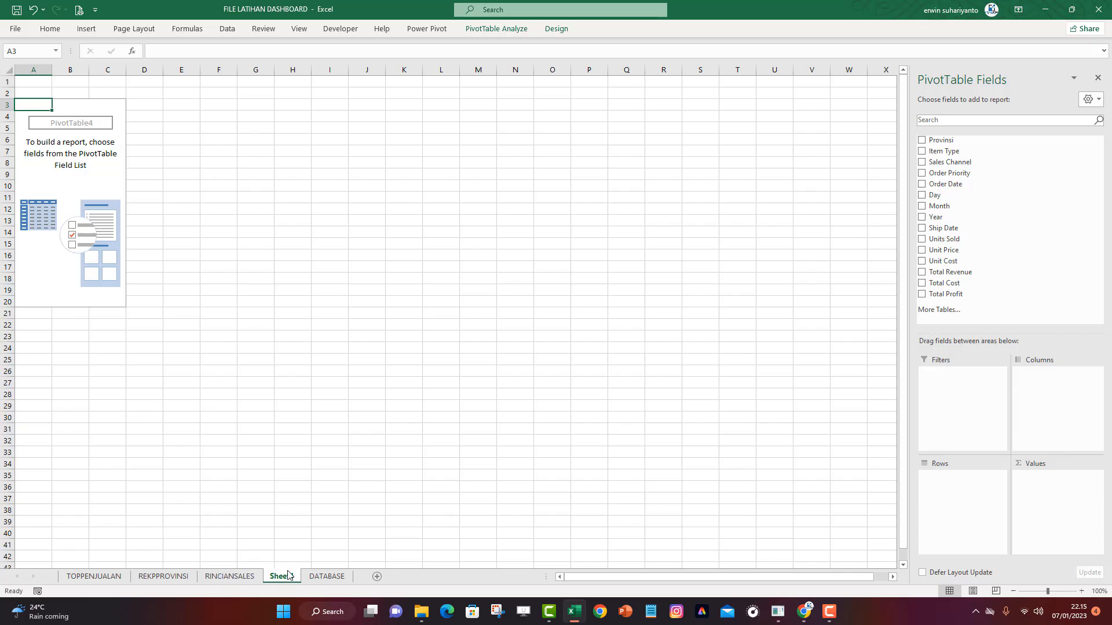
# Rename the new PivotTable worksheet as CHANNEL
pyautogui.click(288, 575)
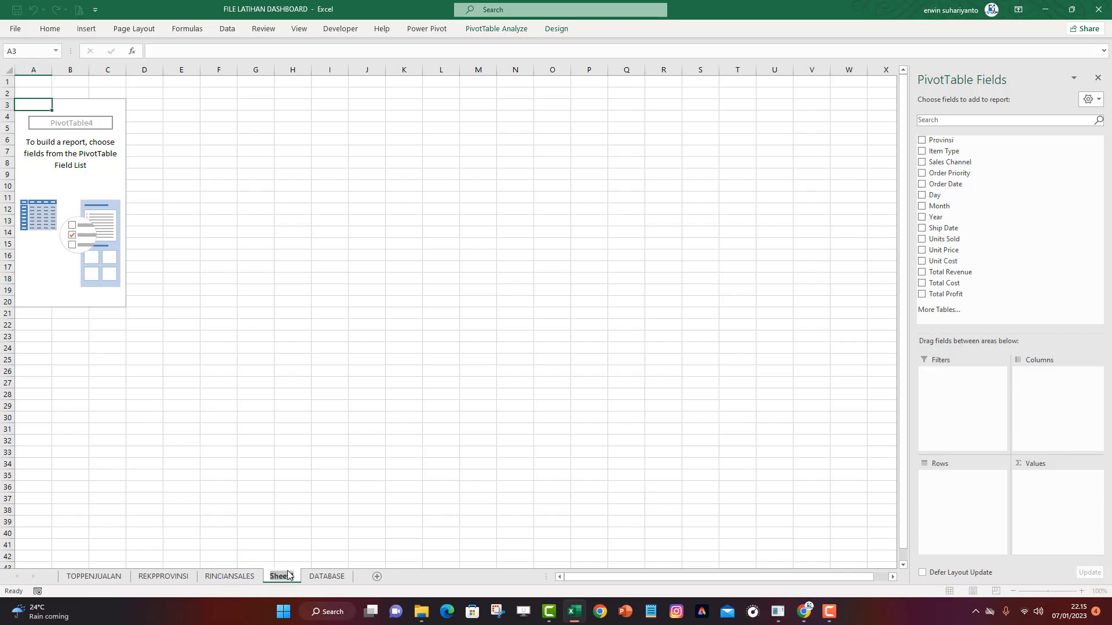
pyautogui.write('CHANNEK')
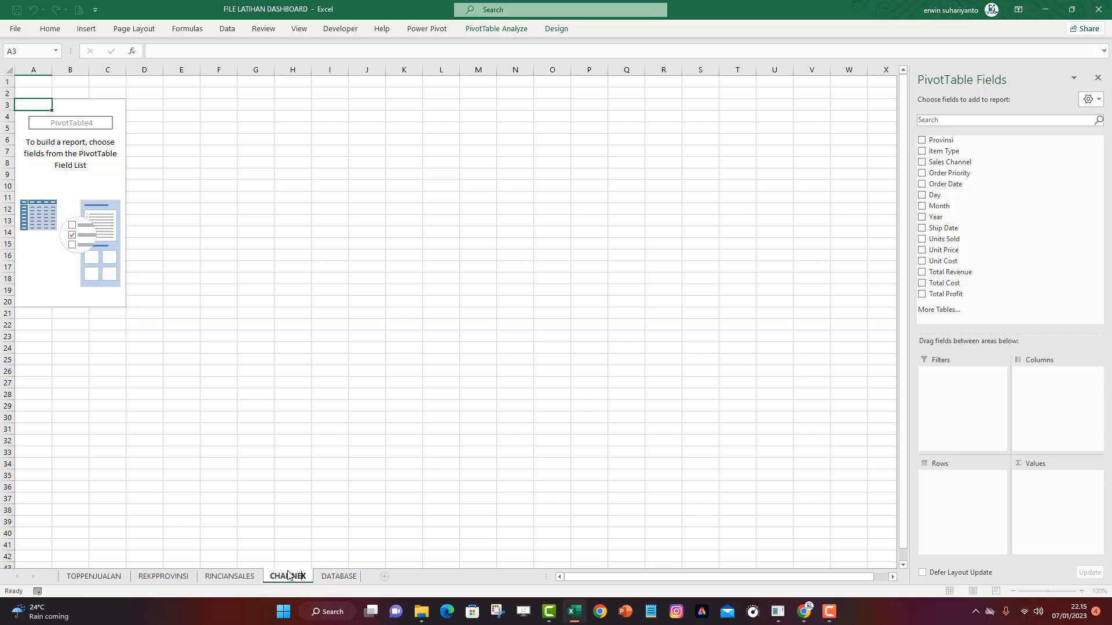
pyautogui.press('BackSpace')
pyautogui.write('L')
pyautogui.press('Return')
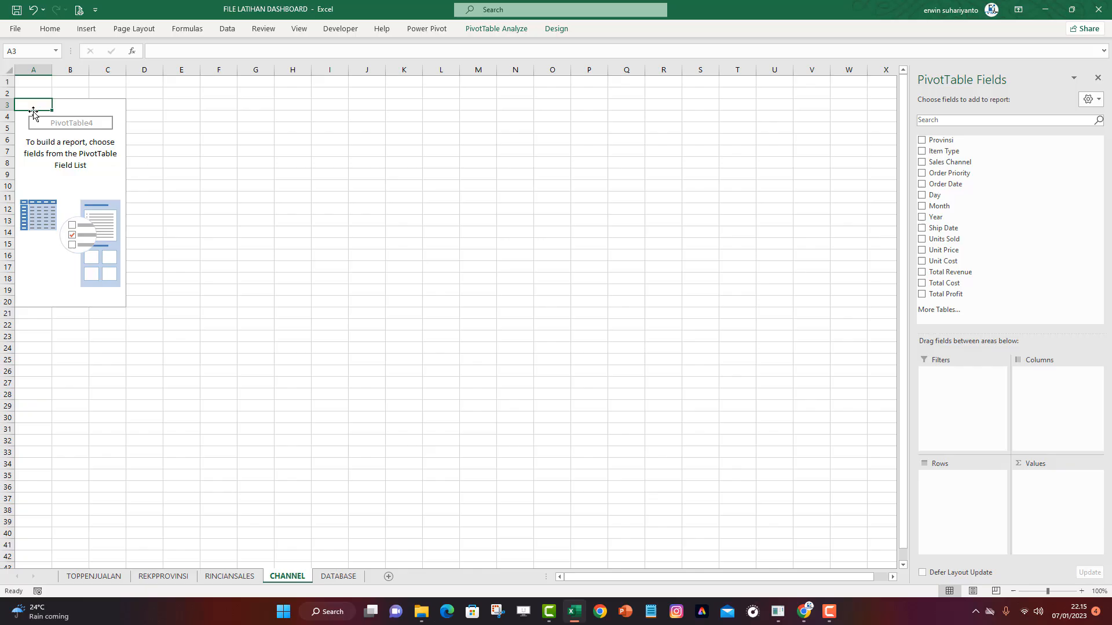
# Name the new PivotTable CHANNEL and check the PivotTable name used on the RINCIANSALES sheet
pyautogui.click(65, 126)
pyautogui.click(484, 32)
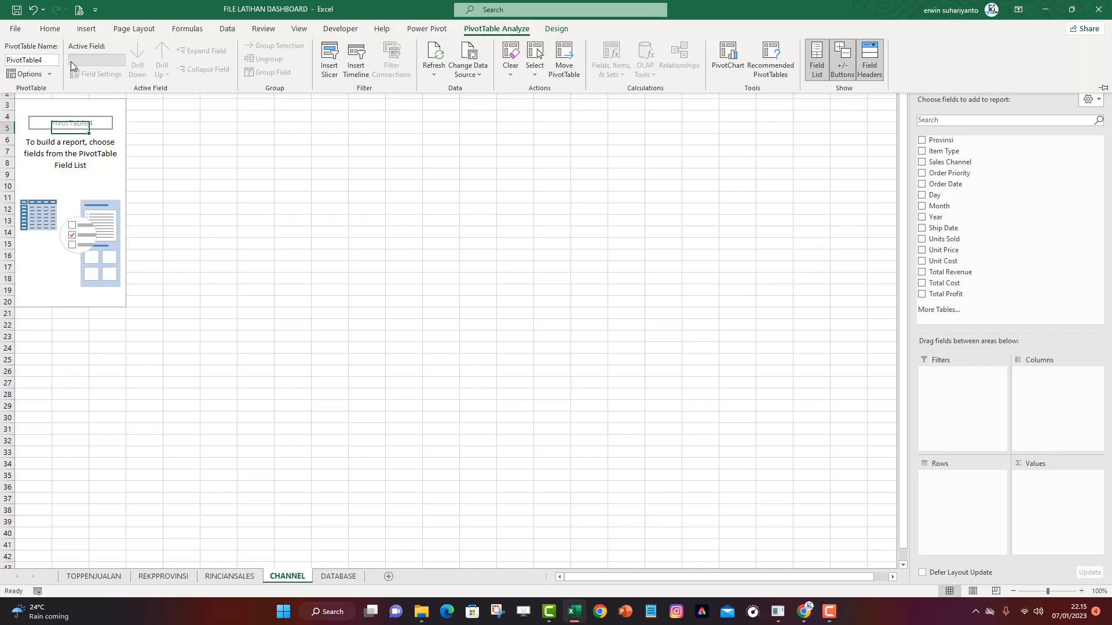
pyautogui.click(49, 59)
pyautogui.write('CHANNEL')
pyautogui.press('Return')
pyautogui.click(230, 577)
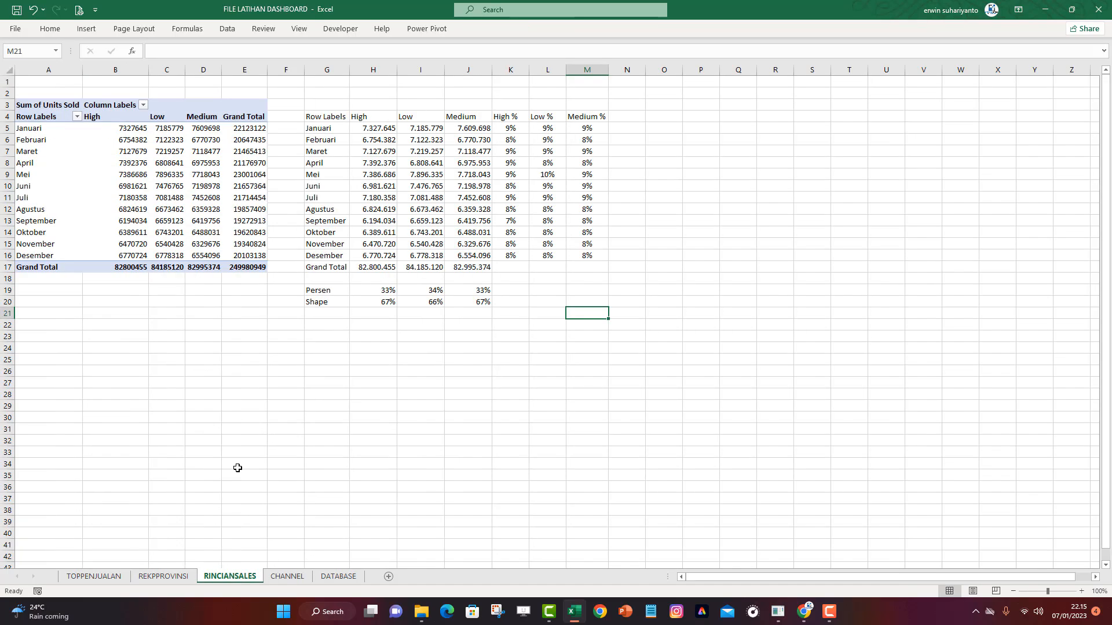
pyautogui.click(470, 27)
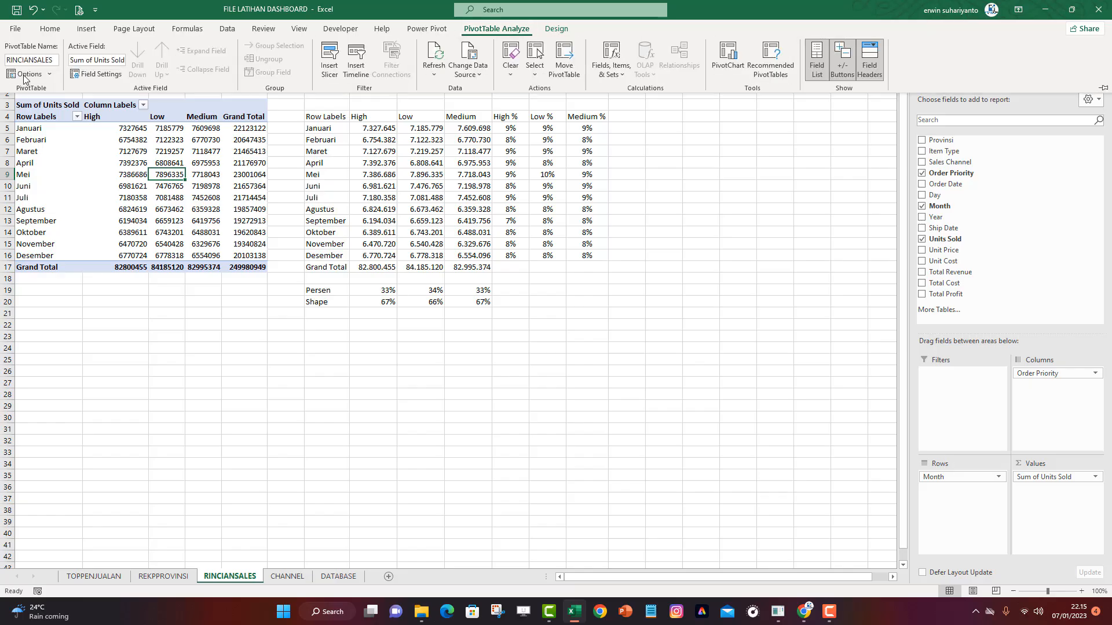
pyautogui.press('Escape')
pyautogui.click(301, 576)
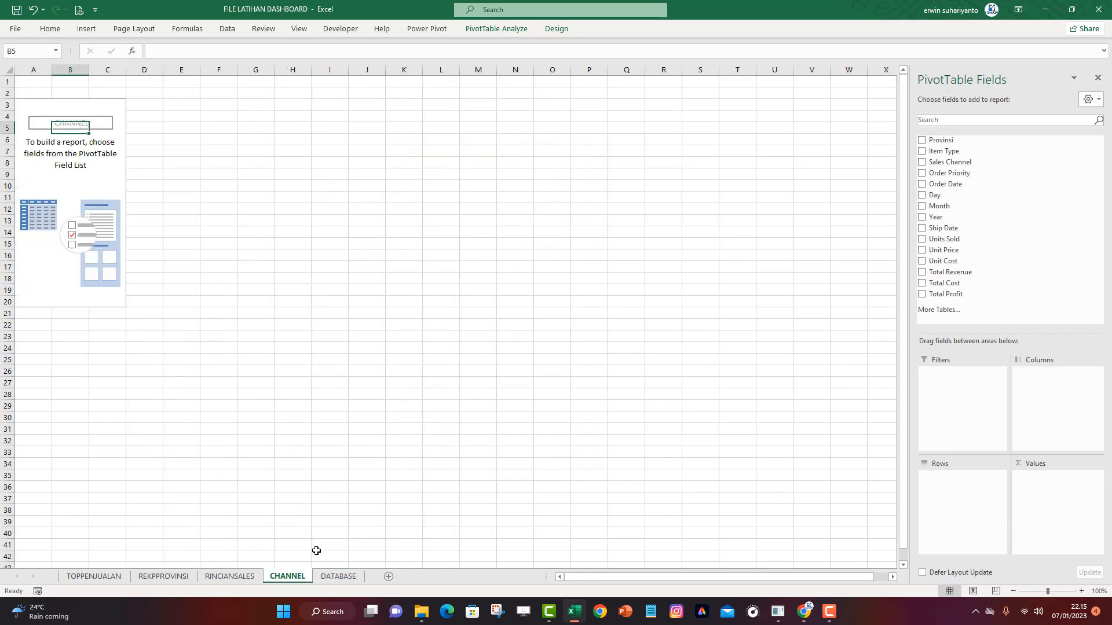
# Build the CHANNEL PivotTable with Sales Channel as rows and the sum of Units Sold as values
pyautogui.click(87, 191)
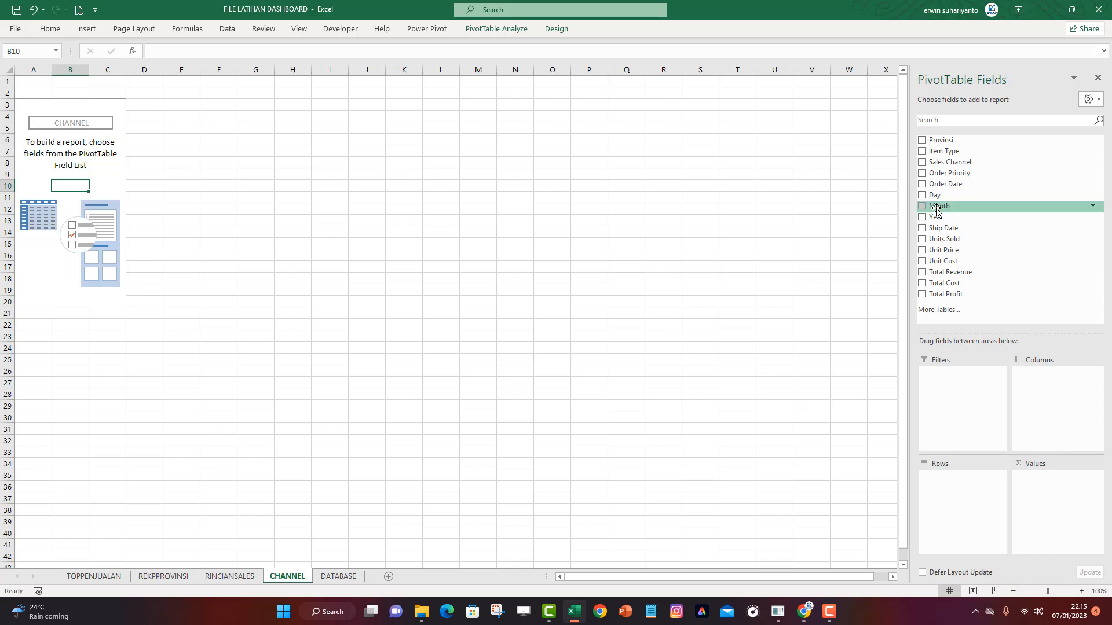
pyautogui.moveTo(959, 162); pyautogui.dragTo(964, 485)
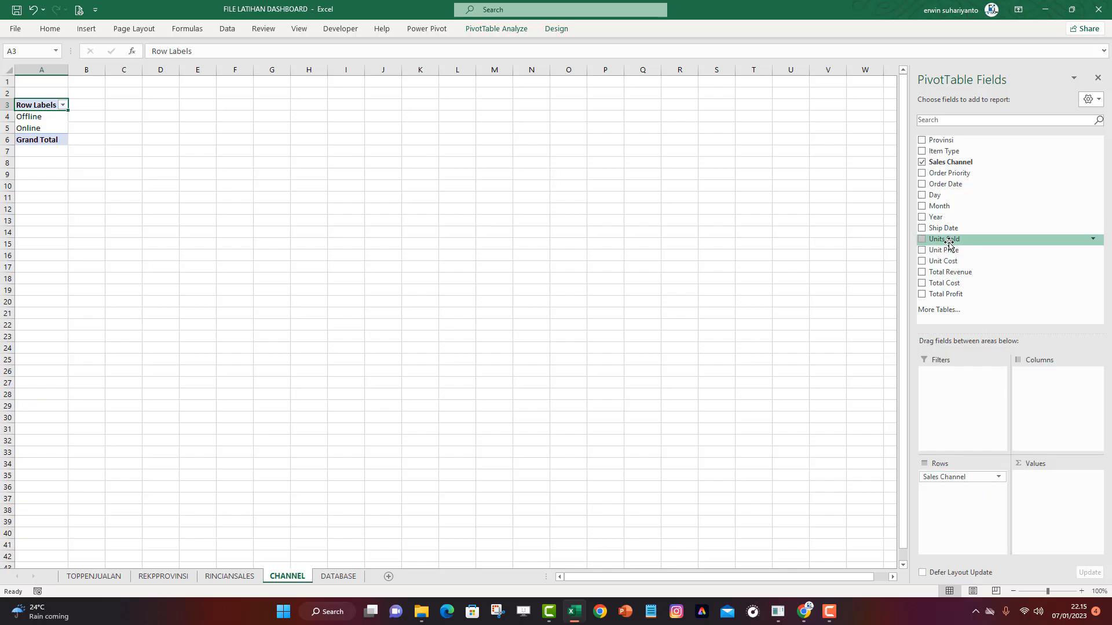
pyautogui.moveTo(950, 239); pyautogui.dragTo(1066, 480)
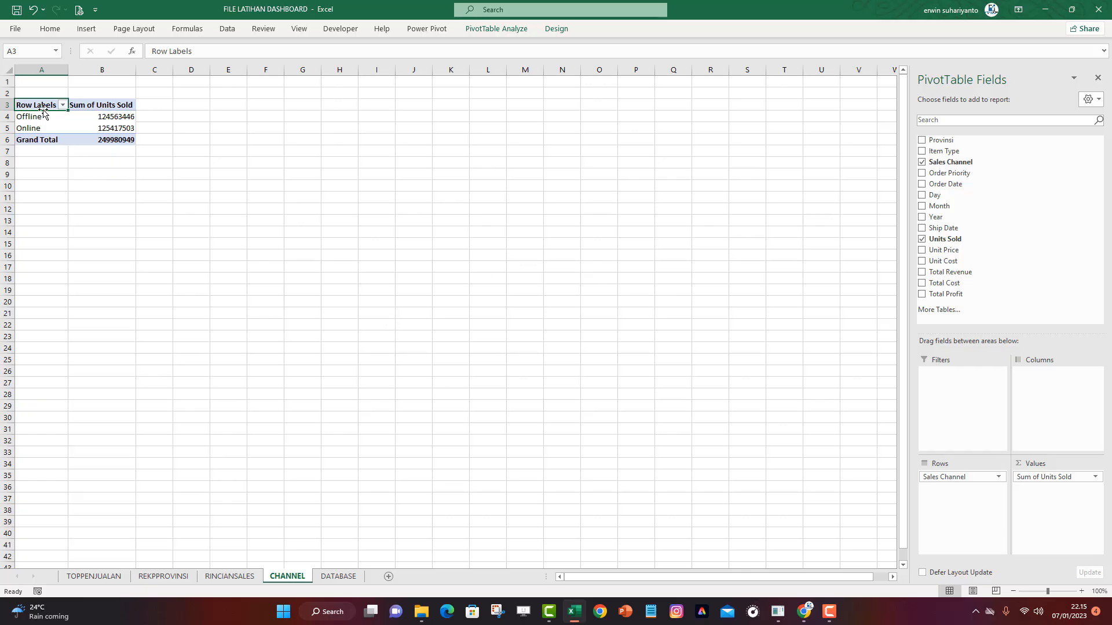
# Paste a linked copy of the PivotTable range A3:B6 at D3 and auto-fit column E
pyautogui.moveTo(43, 110); pyautogui.dragTo(99, 140)
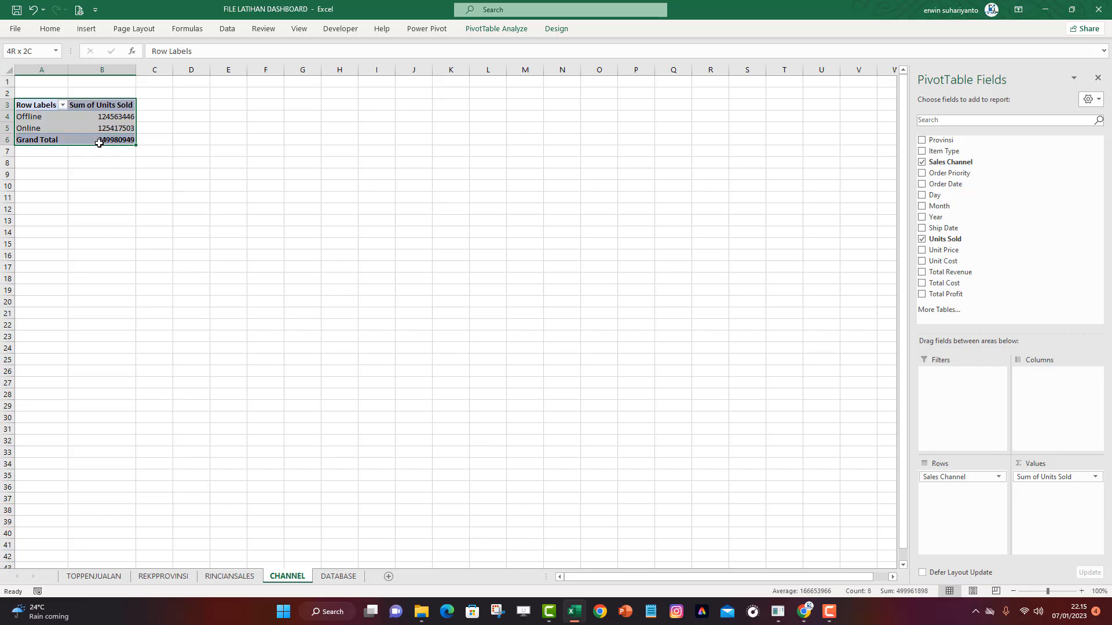
pyautogui.rightClick(99, 140)
pyautogui.click(130, 141)
pyautogui.rightClick(191, 105)
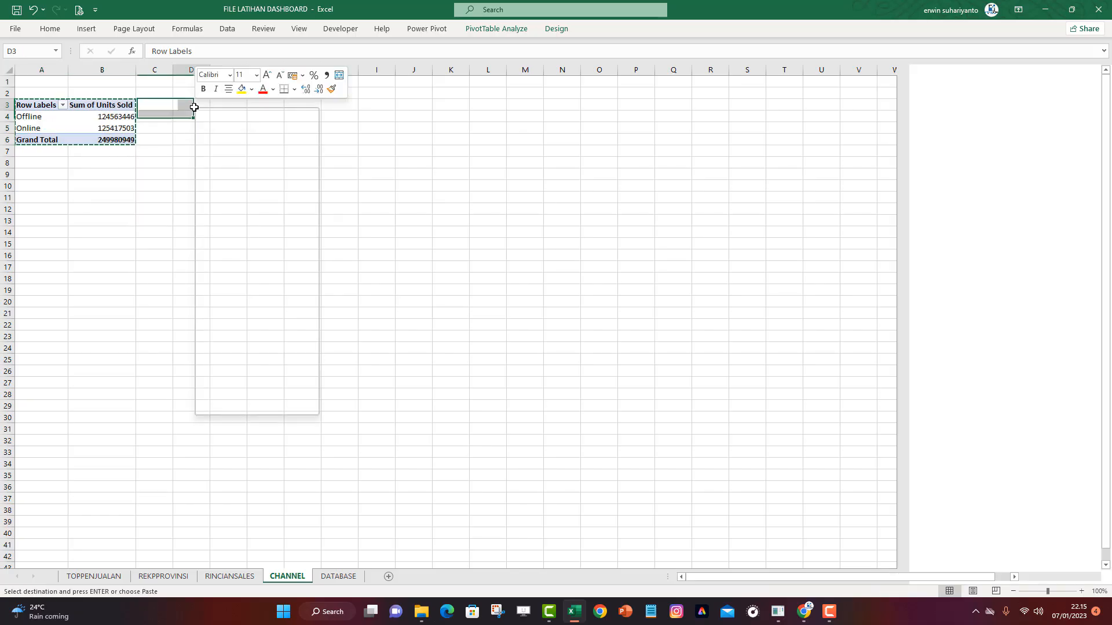
pyautogui.click(310, 168)
pyautogui.doubleClick(247, 70)
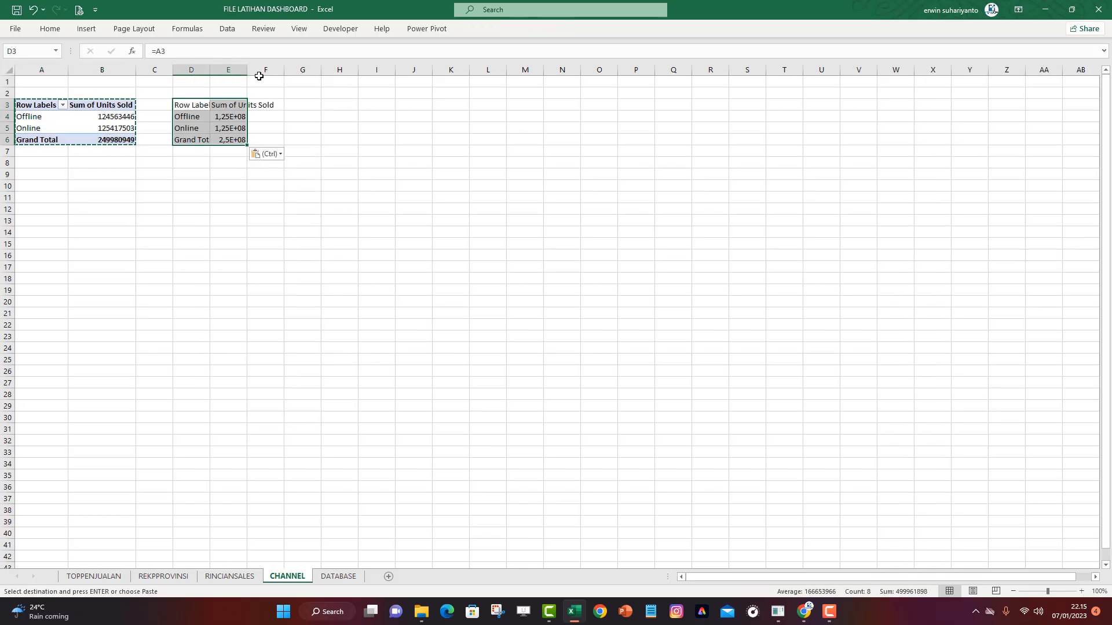
# Format the linked values in E4:E6 as Number with the 1000 separator and 0 decimal places
pyautogui.moveTo(243, 116); pyautogui.dragTo(248, 141)
pyautogui.click(55, 30)
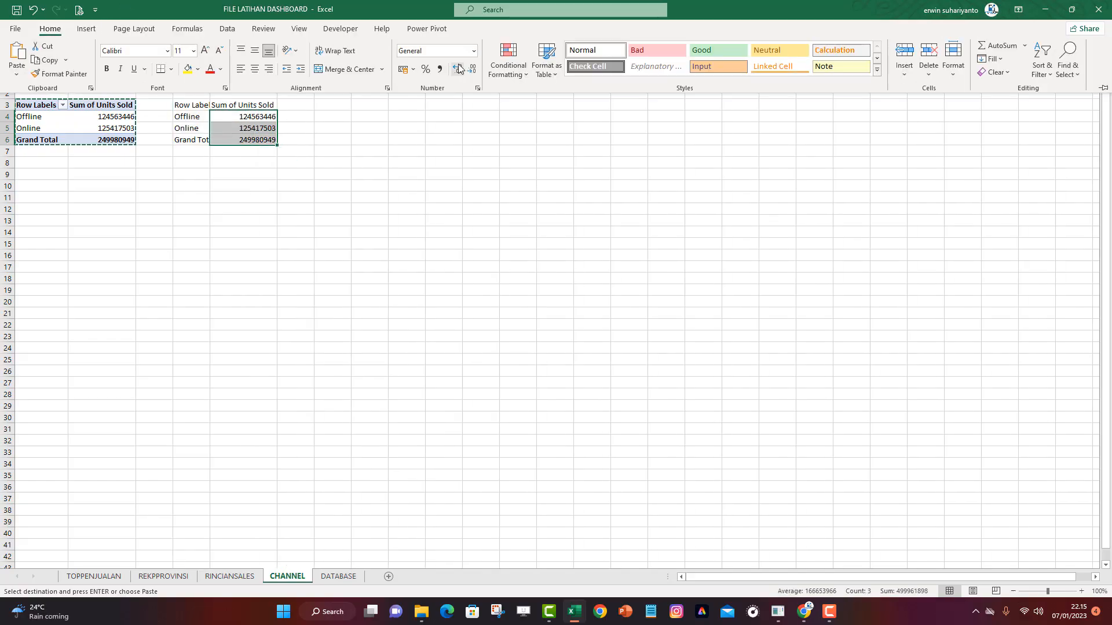
pyautogui.click(474, 51)
pyautogui.click(462, 374)
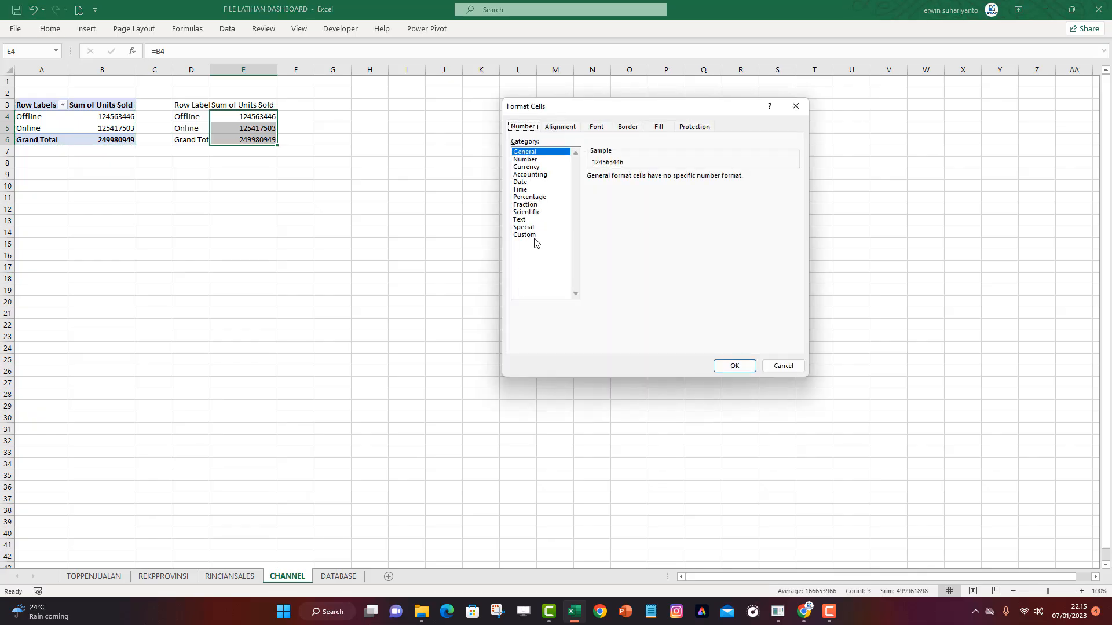
pyautogui.click(526, 159)
pyautogui.click(590, 191)
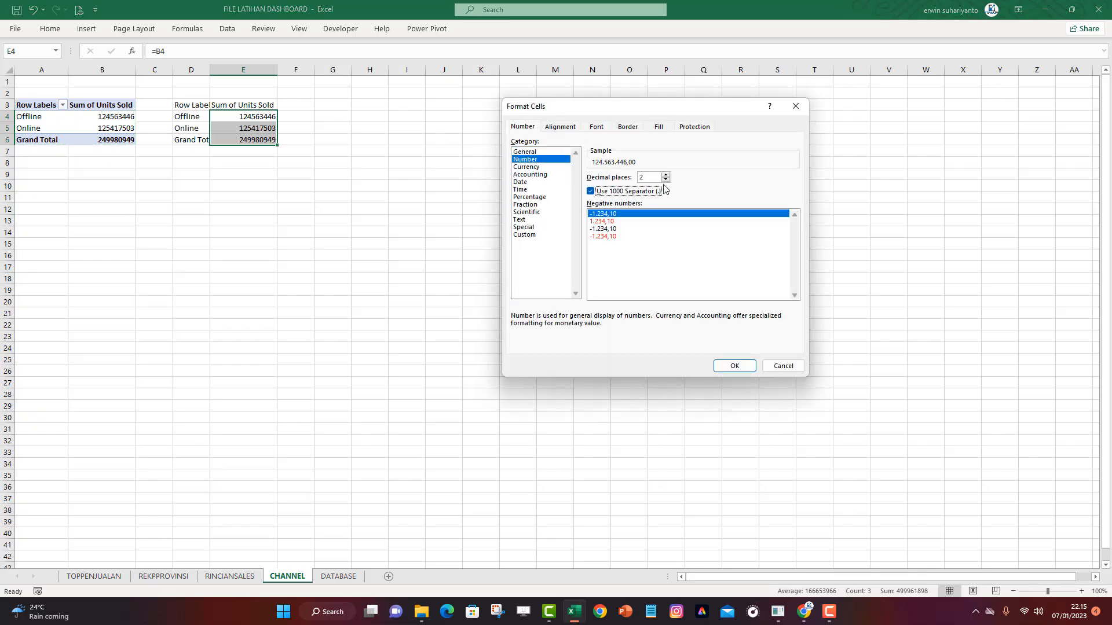
pyautogui.click(665, 180)
pyautogui.click(666, 180)
pyautogui.click(734, 366)
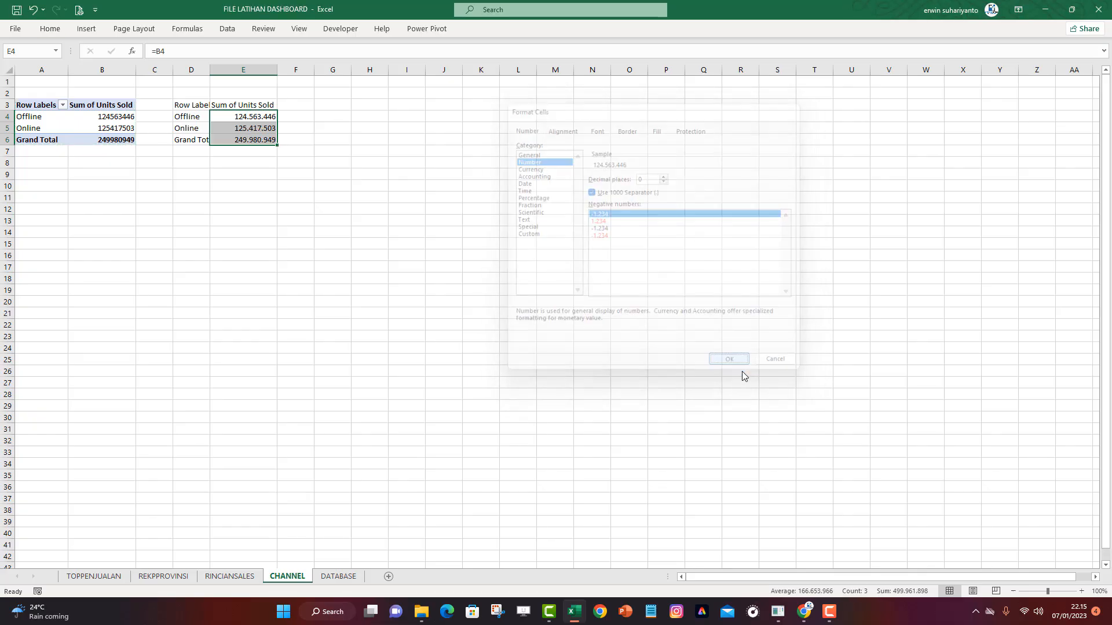
# Auto-fit column D to the width of the linked row labels
pyautogui.click(270, 219)
pyautogui.moveTo(212, 70); pyautogui.dragTo(214, 70)
pyautogui.doubleClick(214, 71)
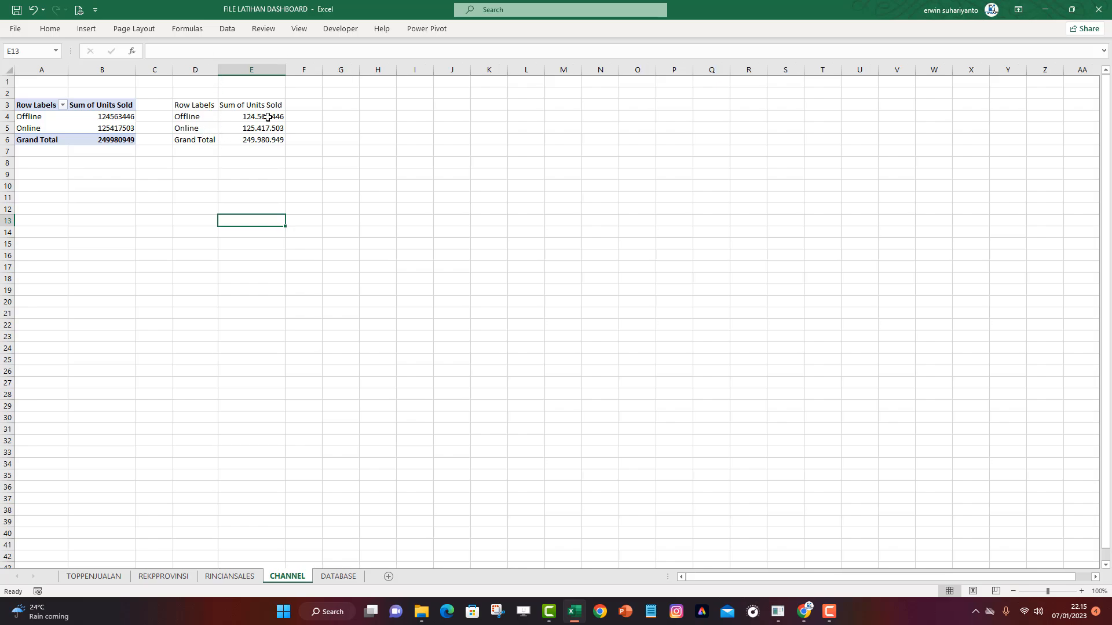
# Add the headers Persen in F3 and Shape in G3 beside the linked copy
pyautogui.click(292, 108)
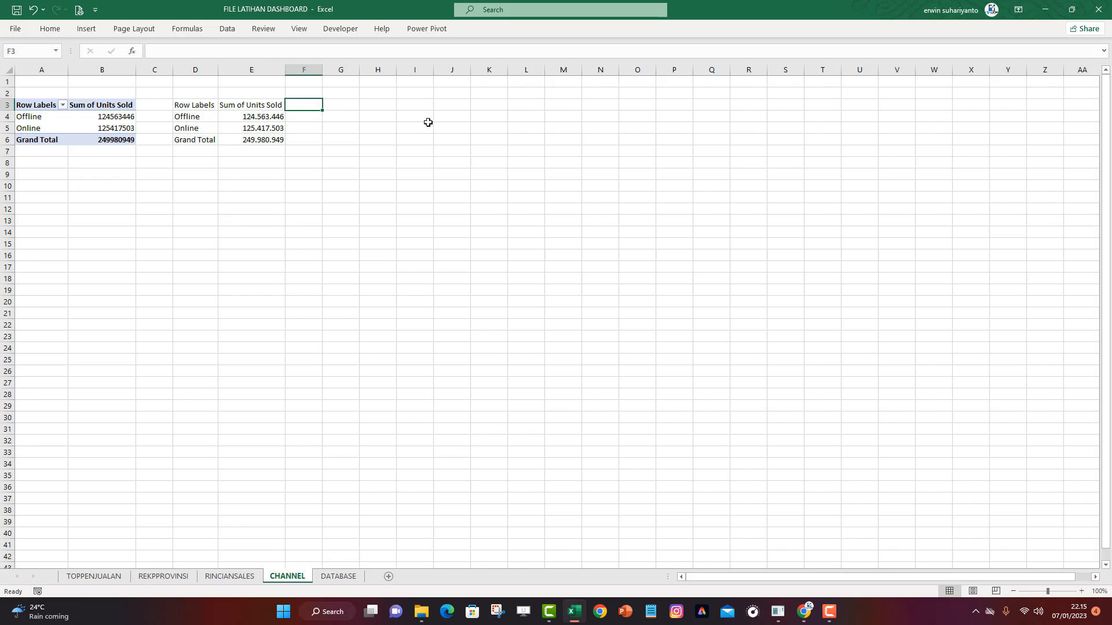
pyautogui.write('p')
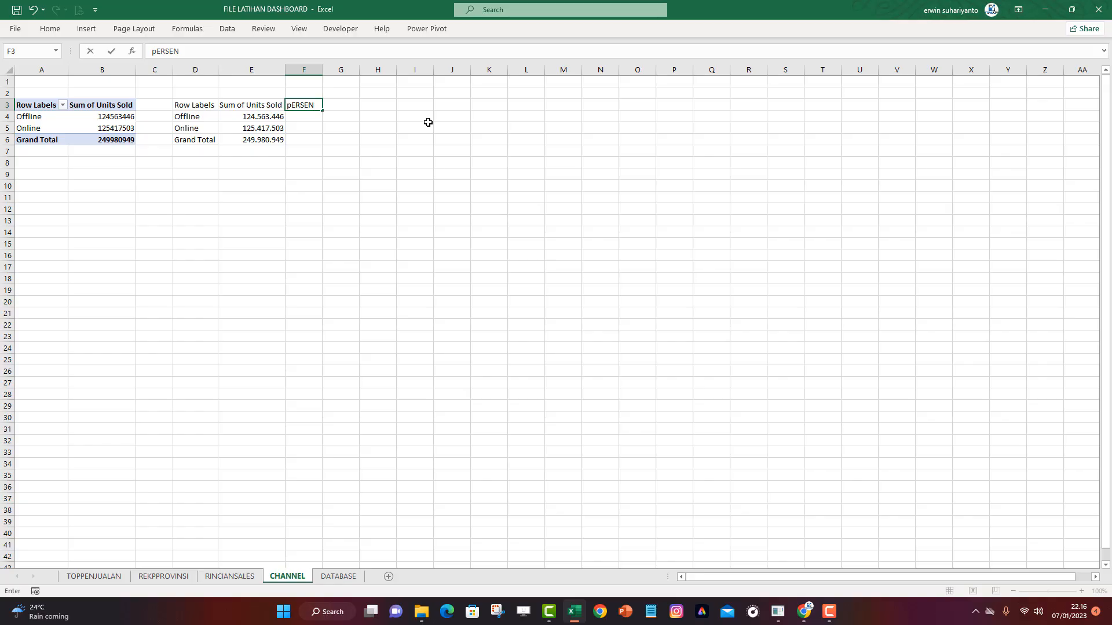
pyautogui.write('ERSEN')
pyautogui.press('Tab')
pyautogui.write('S')
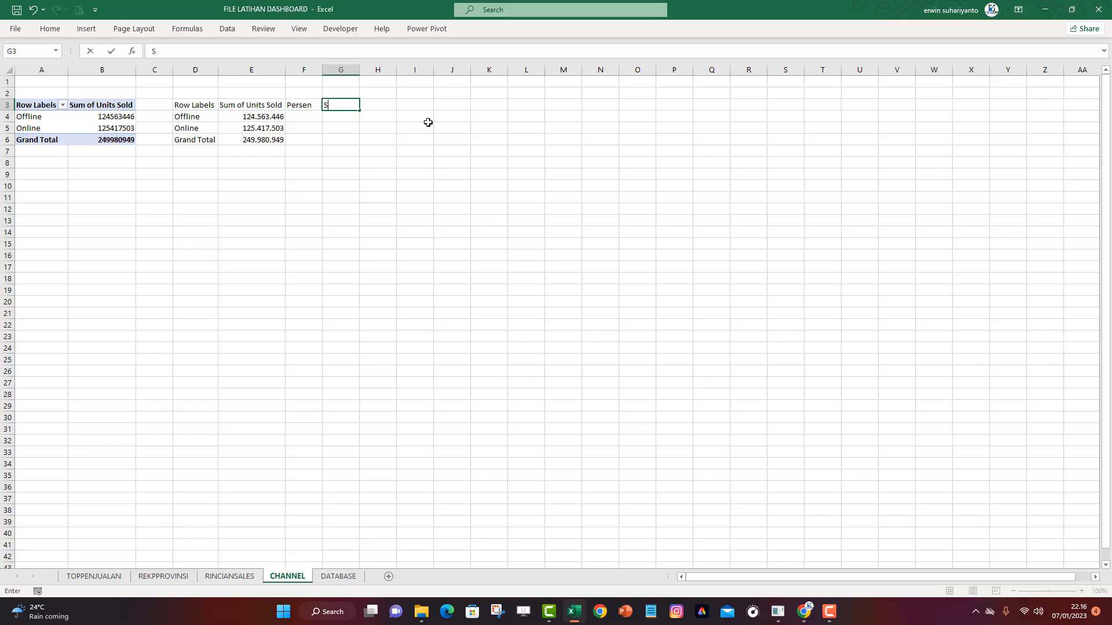
pyautogui.write('hape')
pyautogui.press('Return')
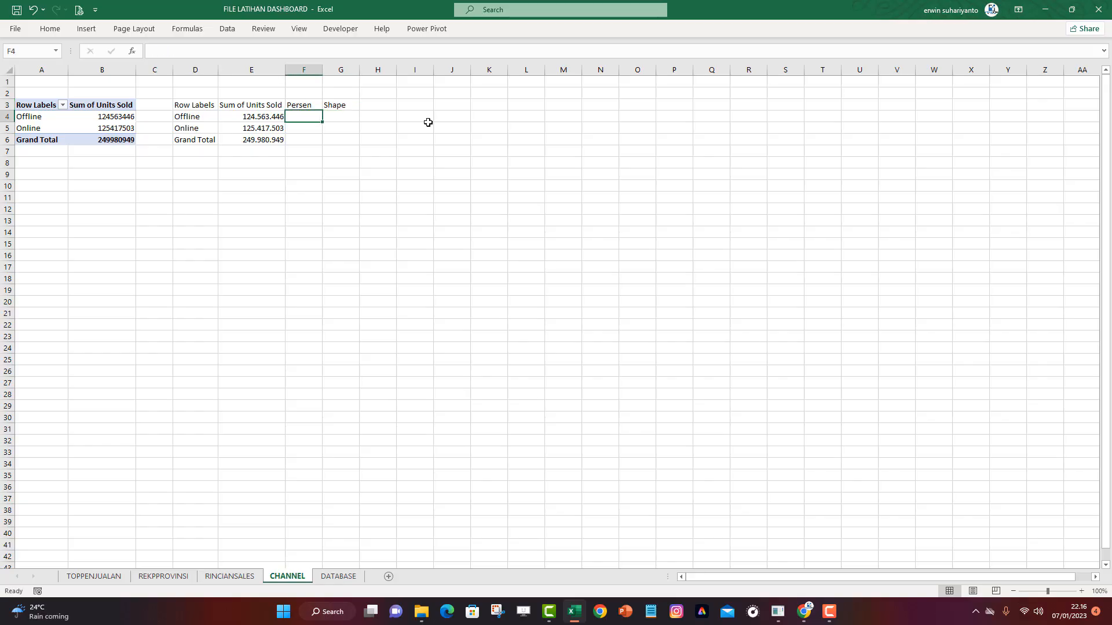
# Enter =E4/$E$6 in F4 to get the Offline share and fill the formula down to F5
pyautogui.write('=')
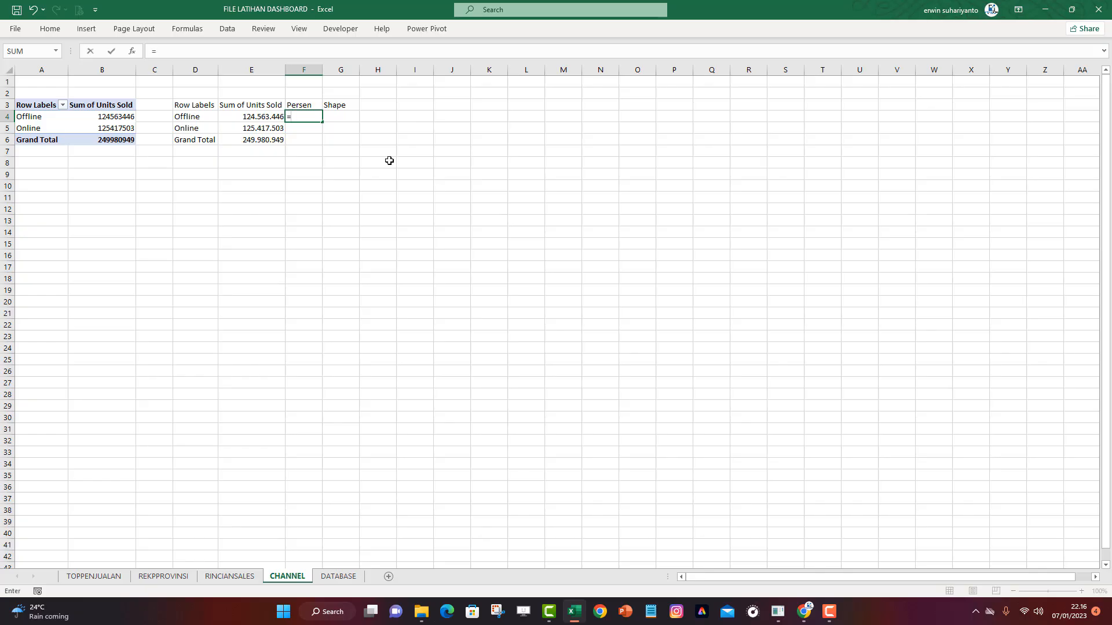
pyautogui.click(266, 117)
pyautogui.write('/')
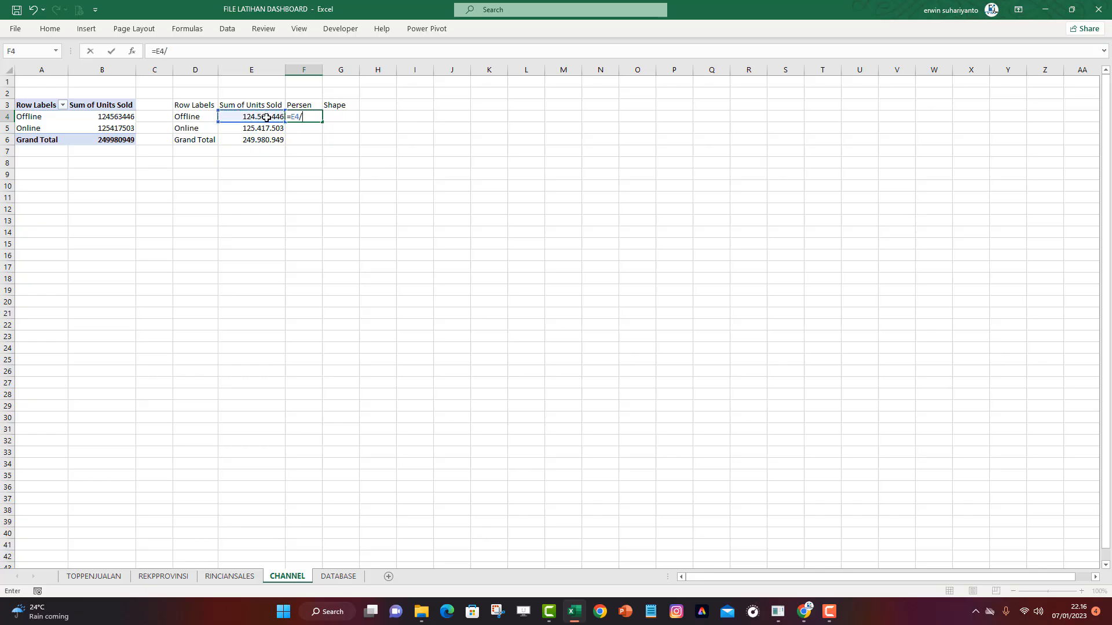
pyautogui.click(268, 140)
pyautogui.press('F4')
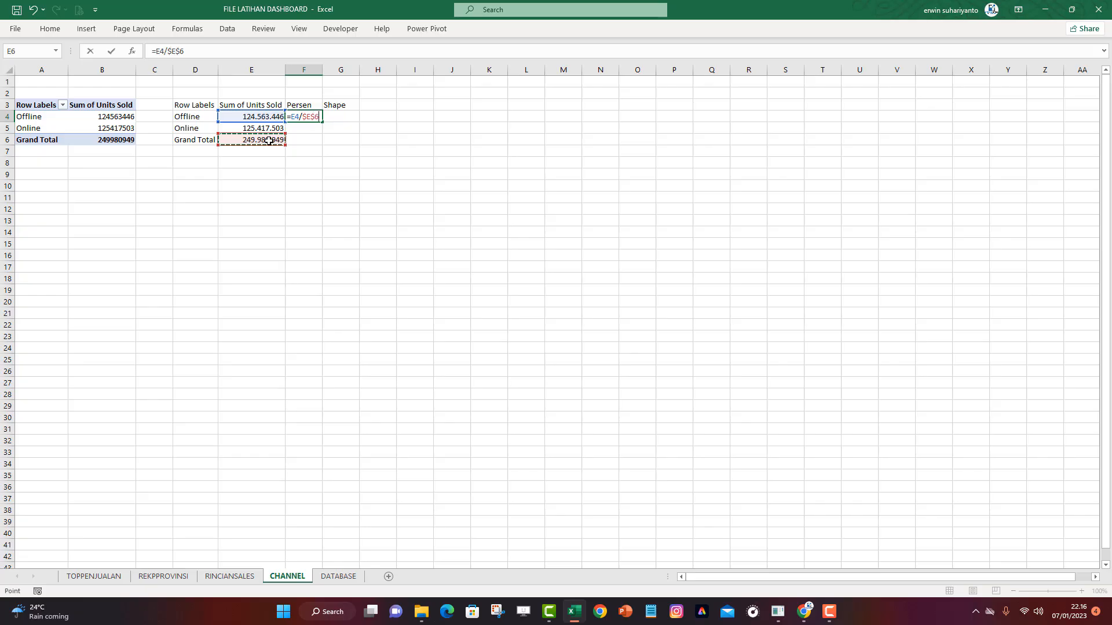
pyautogui.write(')')
pyautogui.press('Return')
pyautogui.click(303, 116)
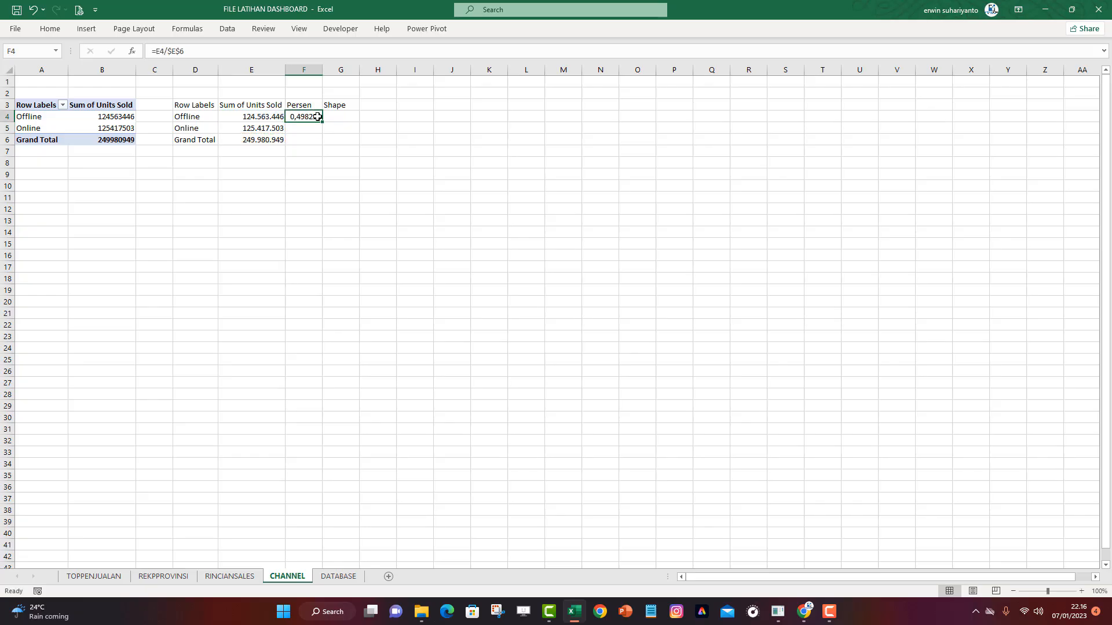
pyautogui.moveTo(322, 122); pyautogui.dragTo(323, 133)
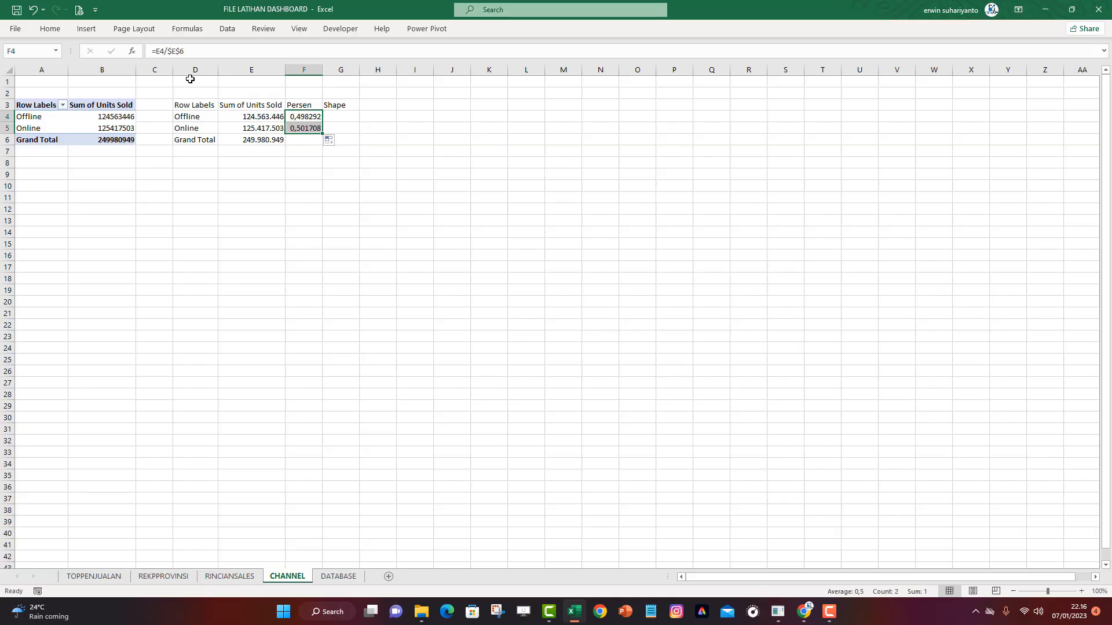
# Format F4:F5 as percentages and center the values horizontally
pyautogui.click(50, 28)
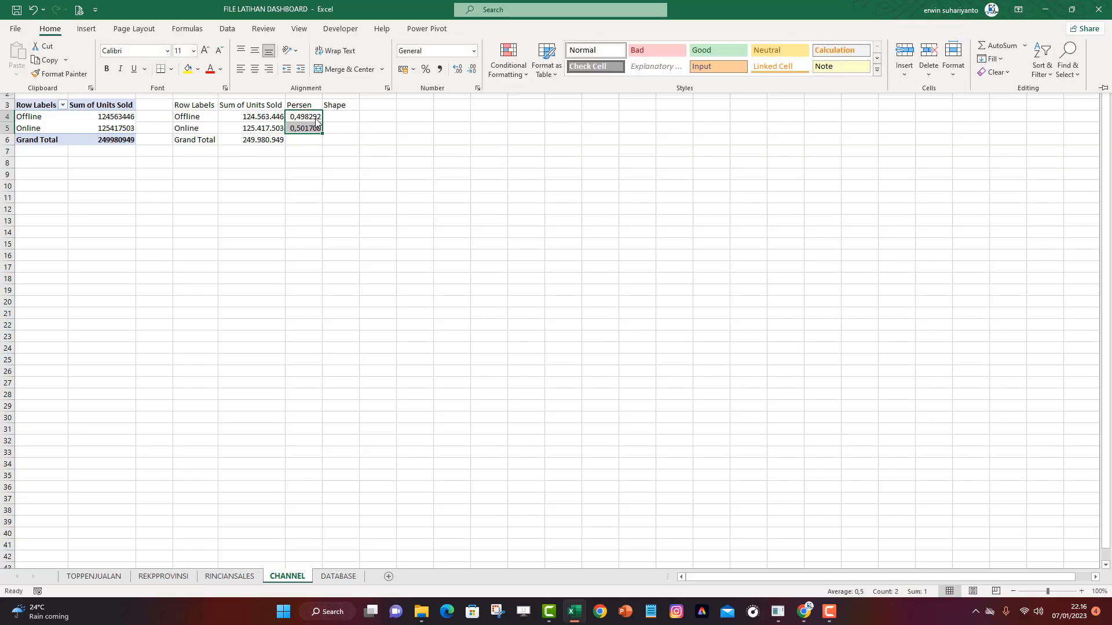
pyautogui.click(426, 68)
pyautogui.click(255, 69)
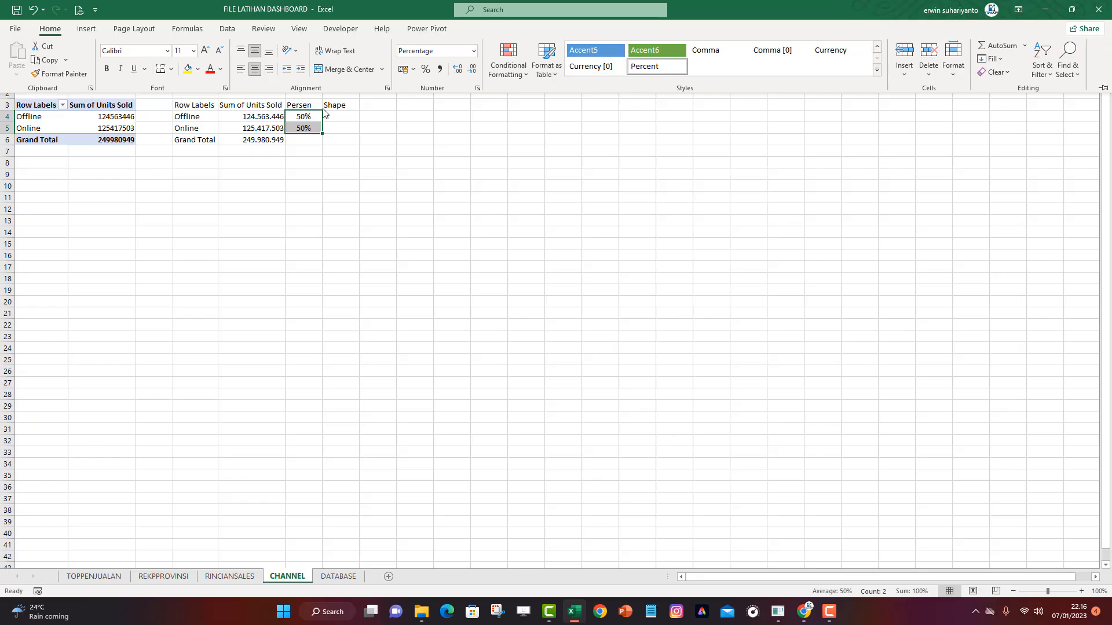
# Enter =1-F4 in G4 under Shape and fill the formula down to G5
pyautogui.click(346, 115)
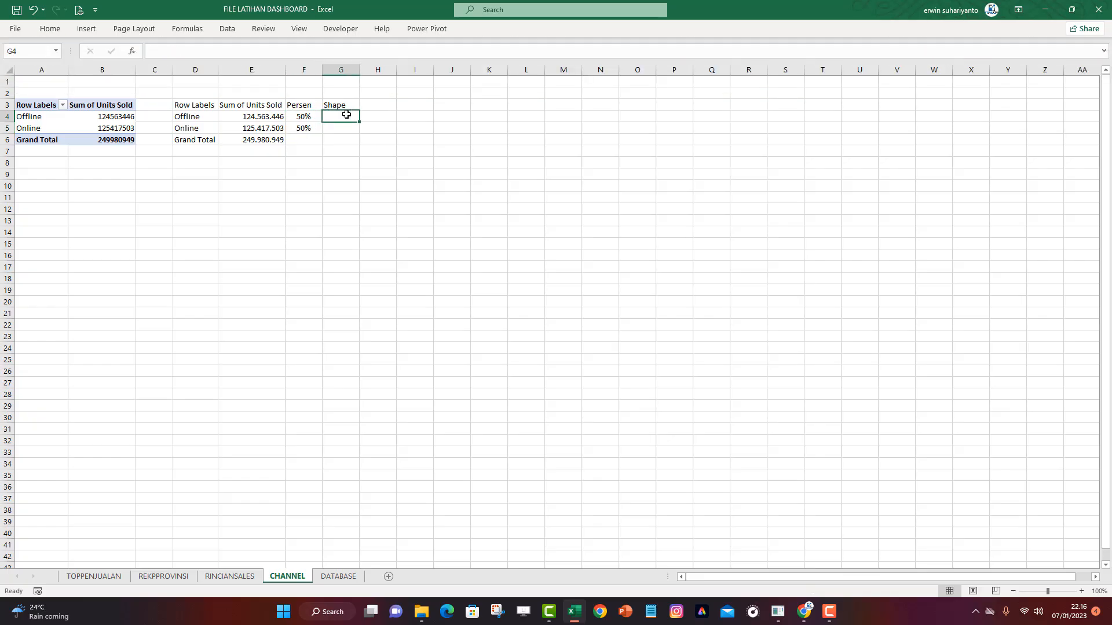
pyautogui.write('=')
pyautogui.click(307, 118)
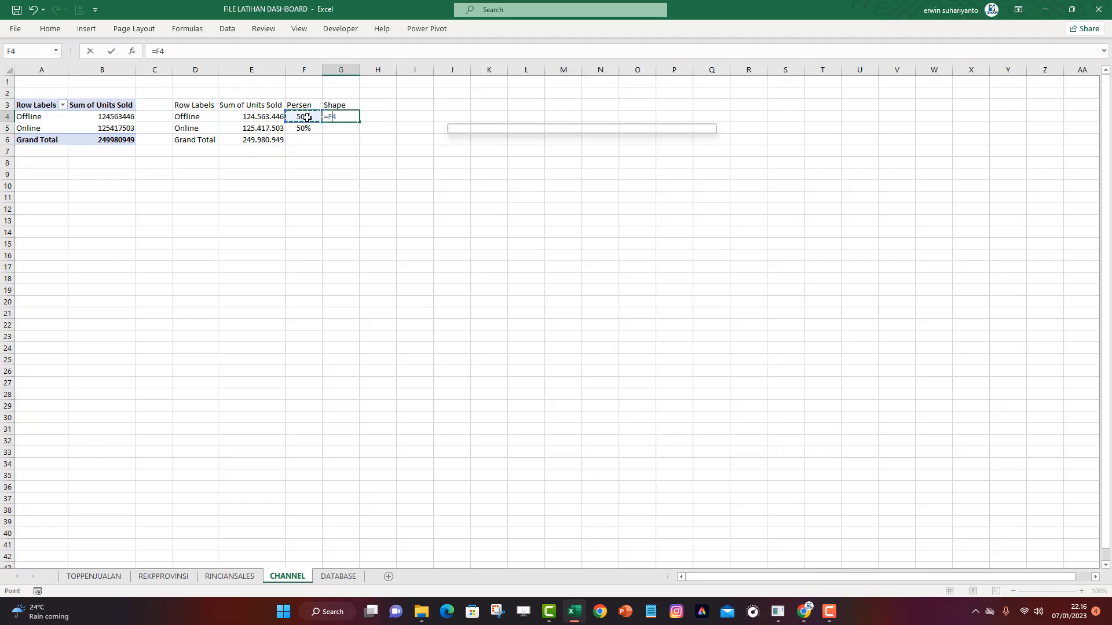
pyautogui.press('BackSpace')
pyautogui.press('BackSpace')
pyautogui.write('1-')
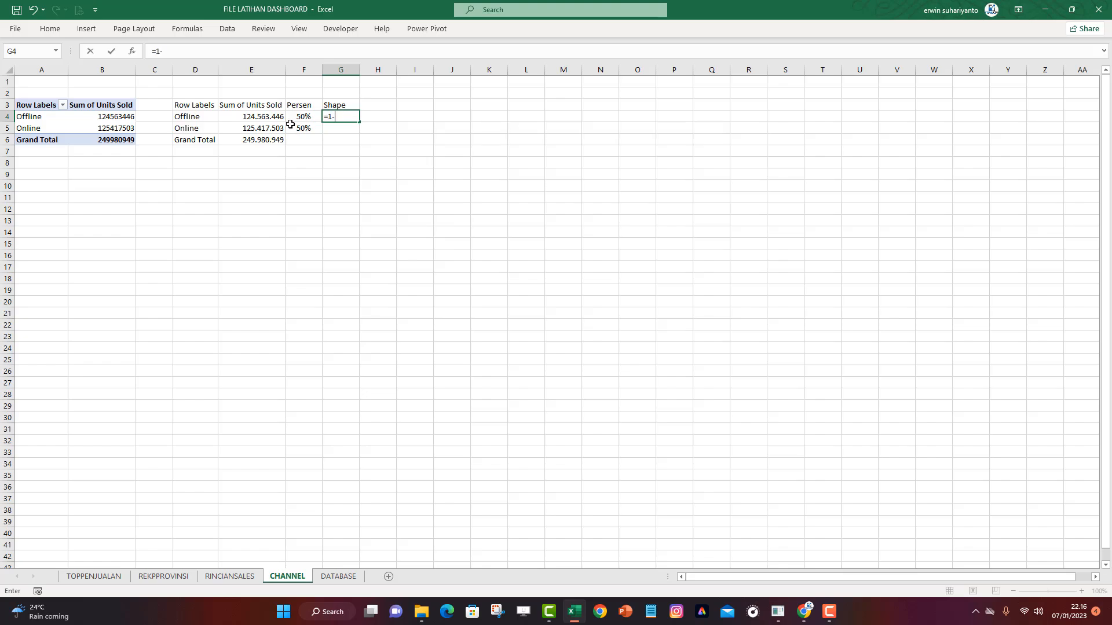
pyautogui.click(294, 117)
pyautogui.hotkey('ctrl', 'Return')
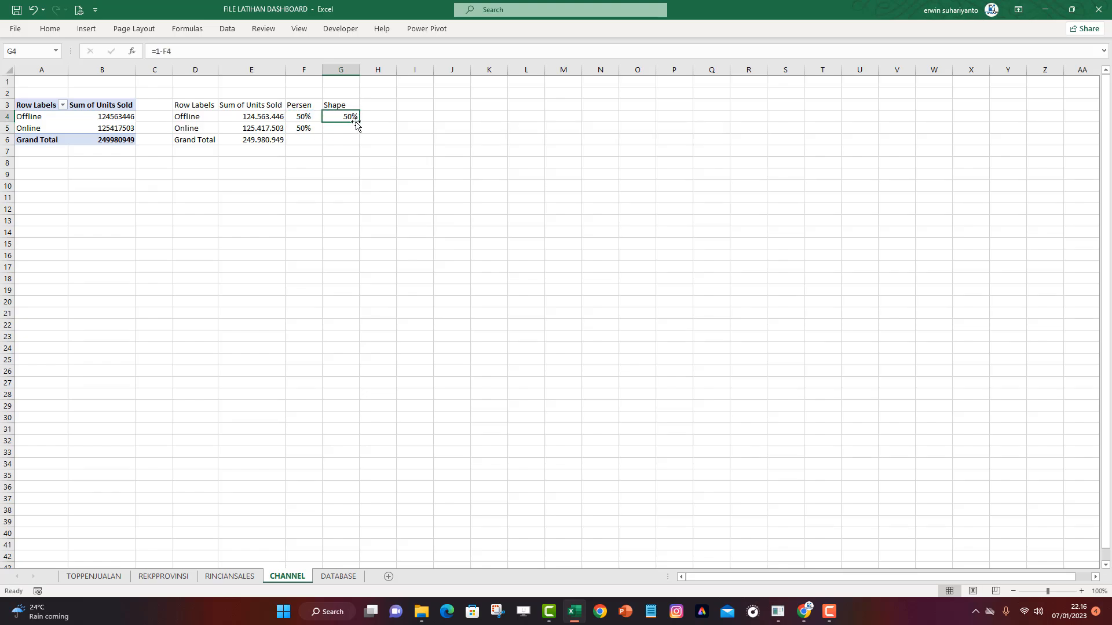
pyautogui.moveTo(360, 124); pyautogui.dragTo(359, 131)
pyautogui.click(351, 180)
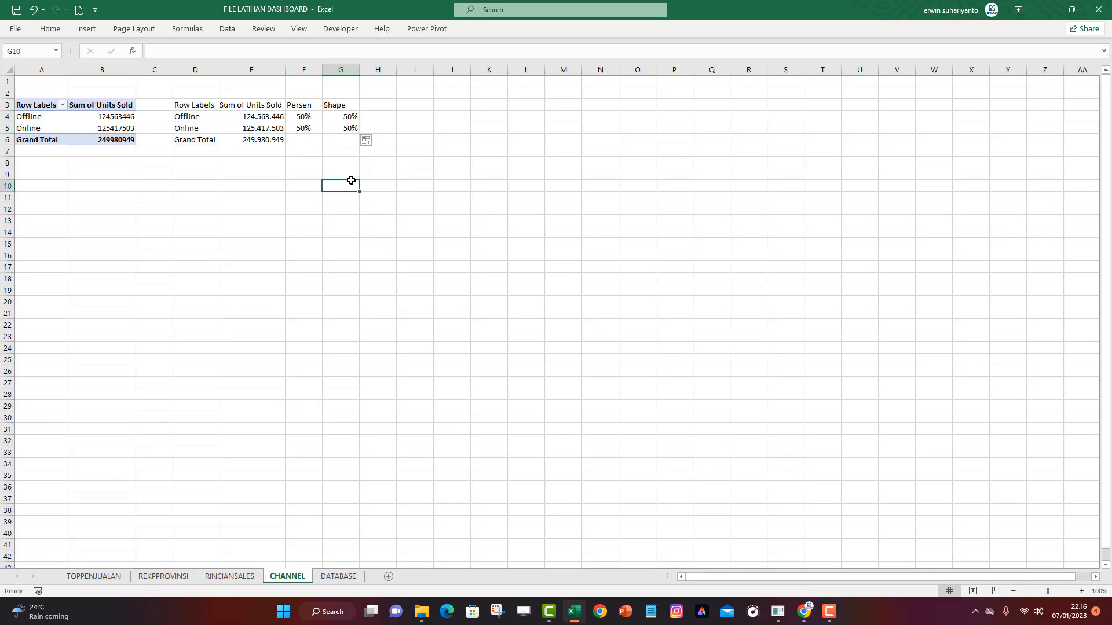
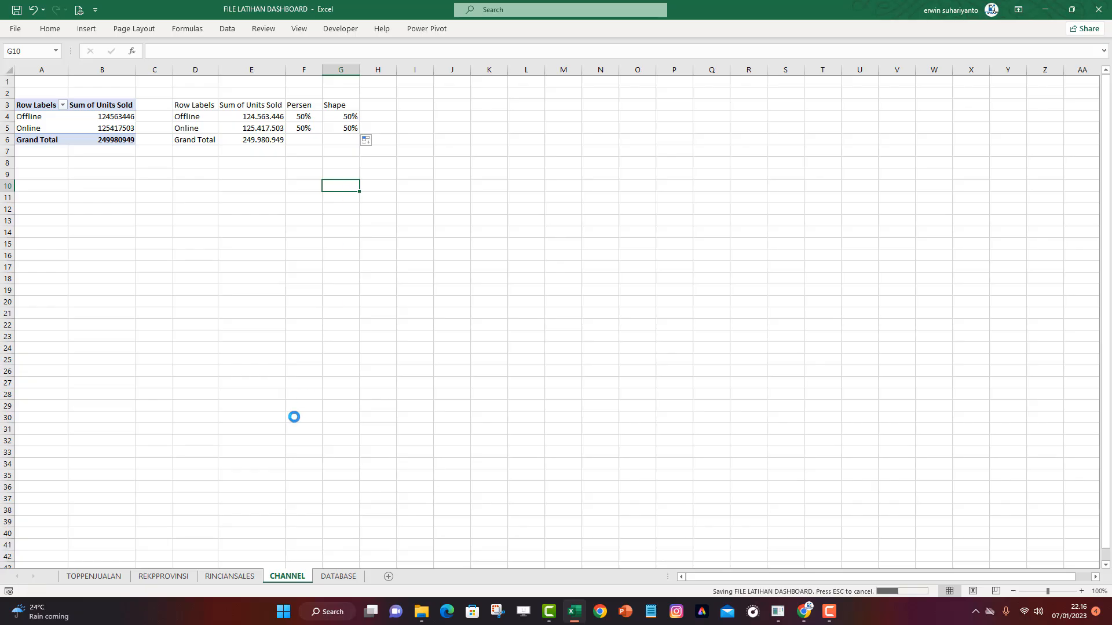
pyautogui.click(300, 483)
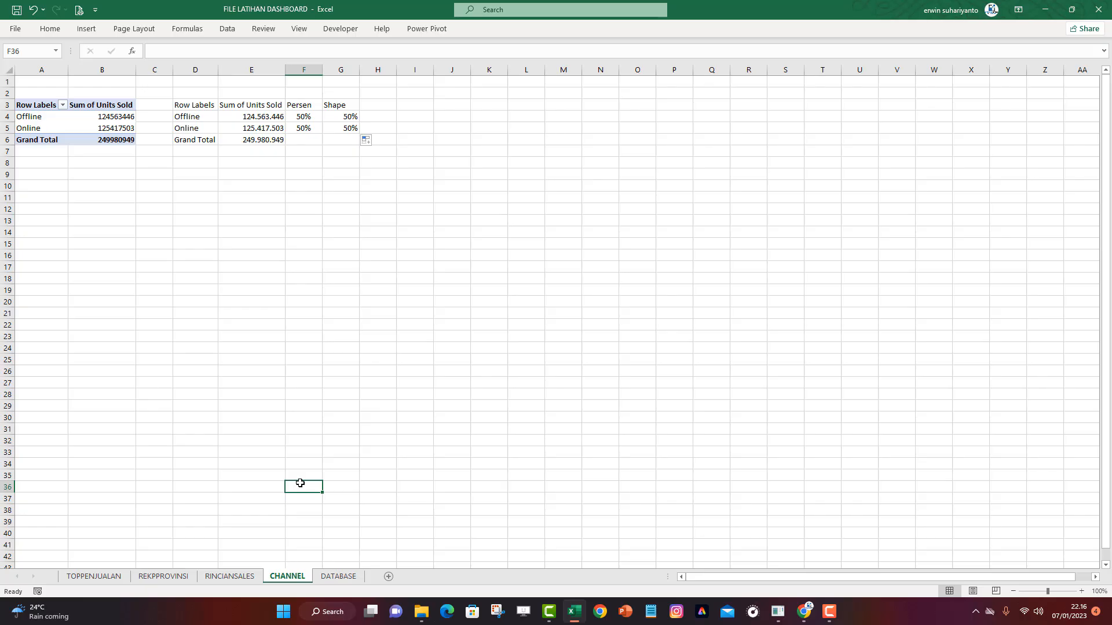
pyautogui.click(337, 440)
# Create a PivotTable from the DATABASE table on a new worksheet
pyautogui.click(339, 577)
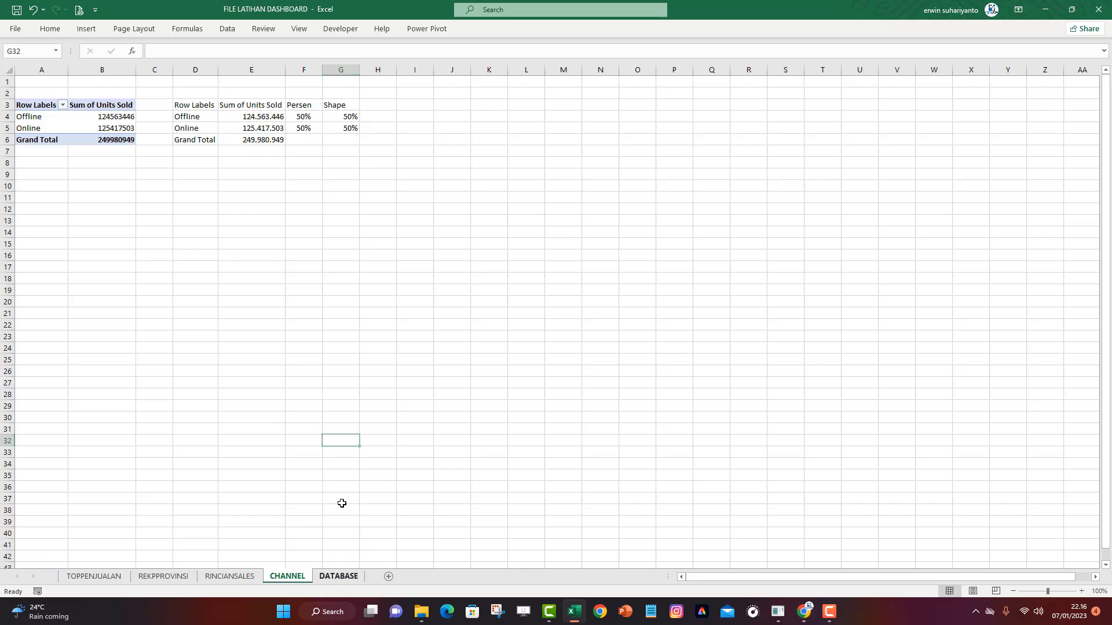
pyautogui.click(163, 174)
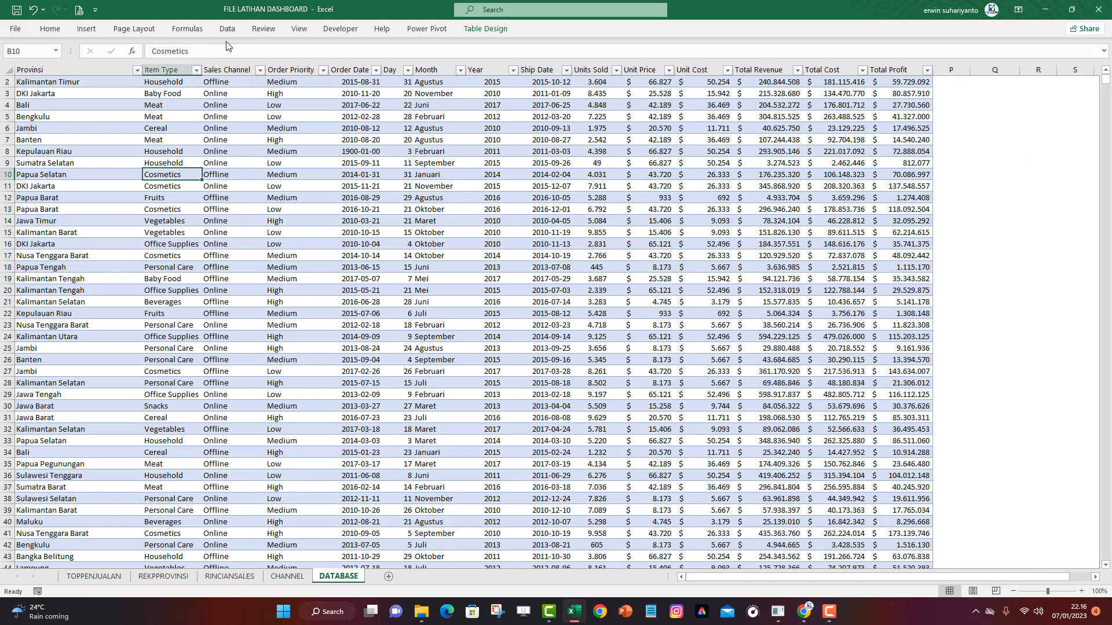
pyautogui.click(86, 29)
pyautogui.click(16, 57)
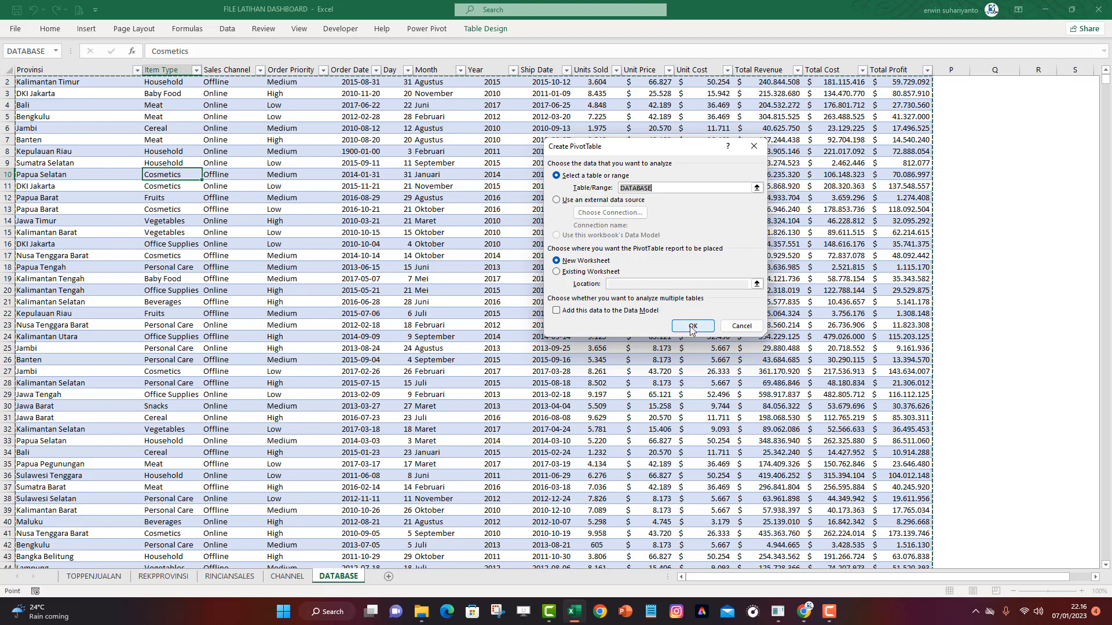
pyautogui.click(693, 329)
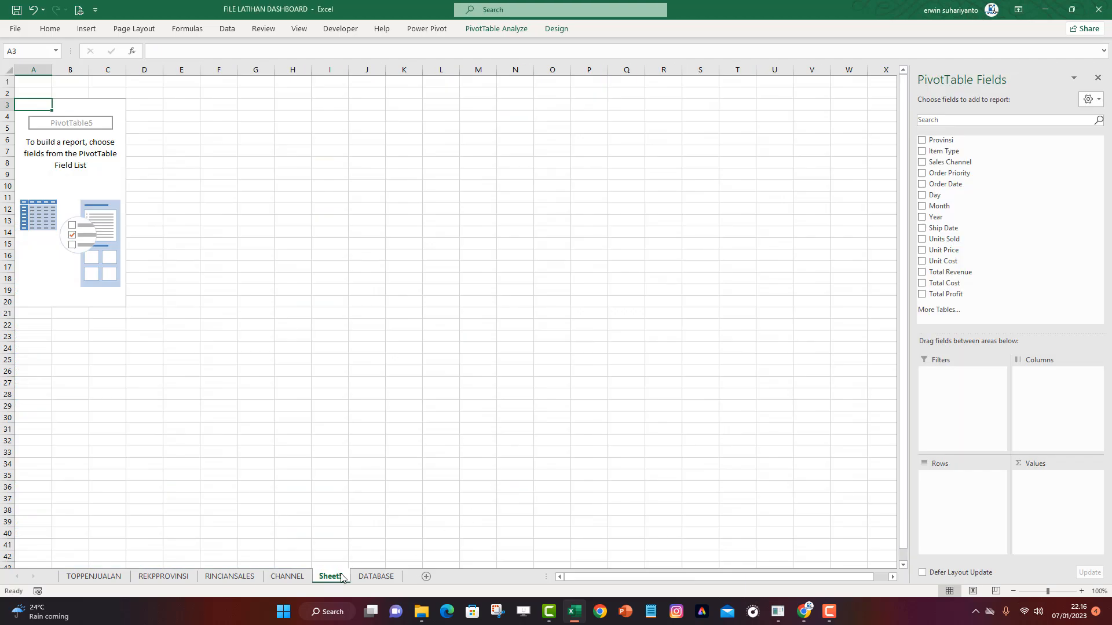
# Rename the new PivotTable worksheet as PERHARI
pyautogui.doubleClick(342, 577)
pyautogui.write('perha')
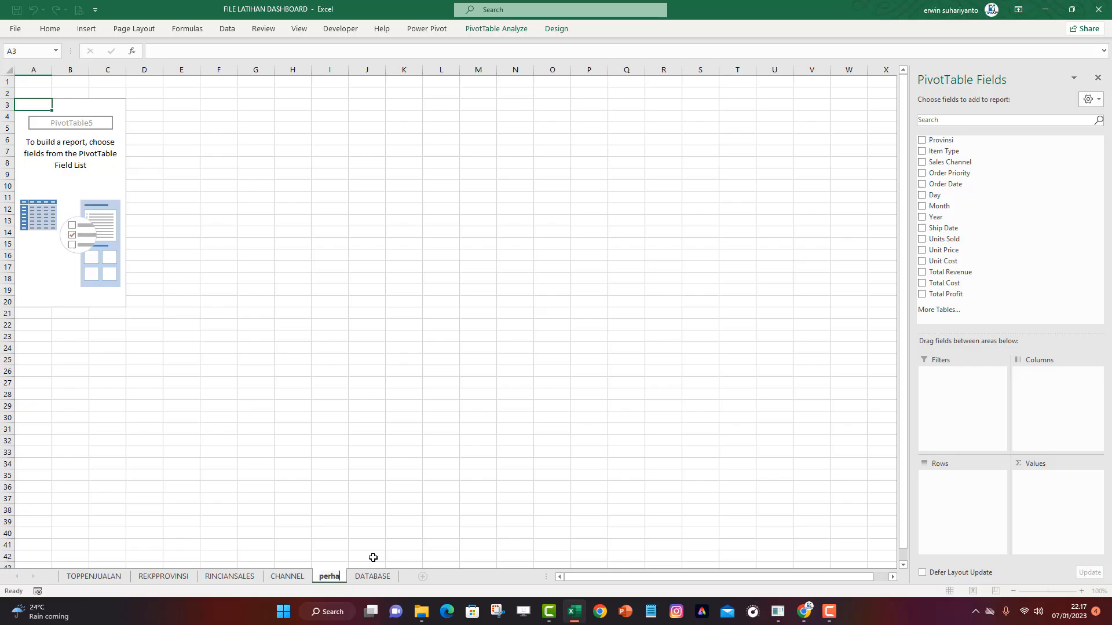
pyautogui.write('ri')
pyautogui.press('Return')
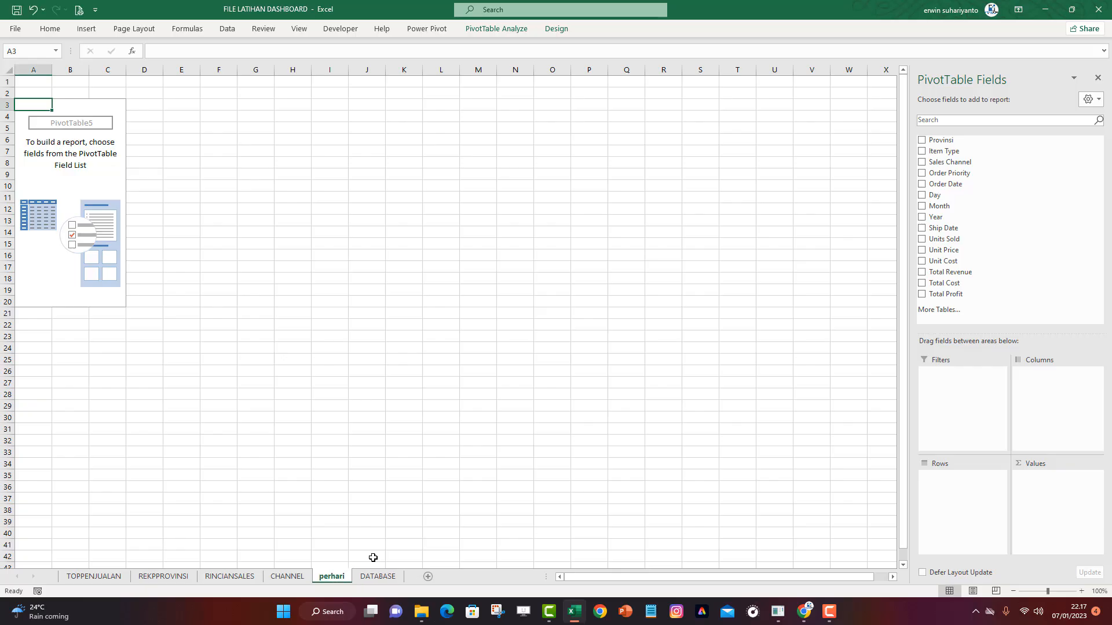
pyautogui.doubleClick(346, 578)
pyautogui.write('PERHARI')
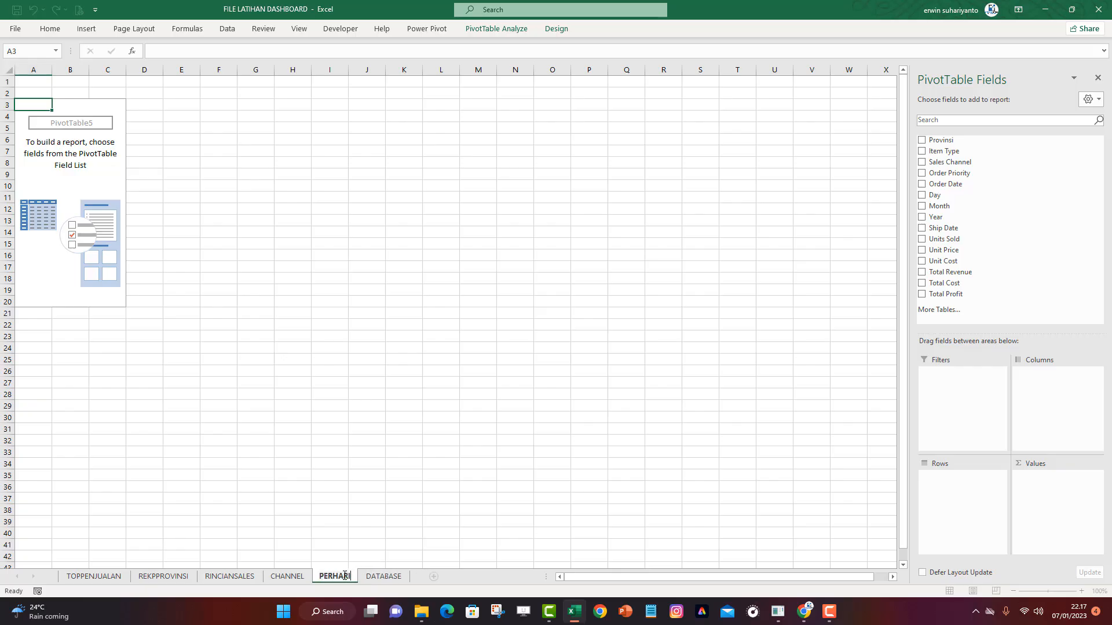
pyautogui.press('Return')
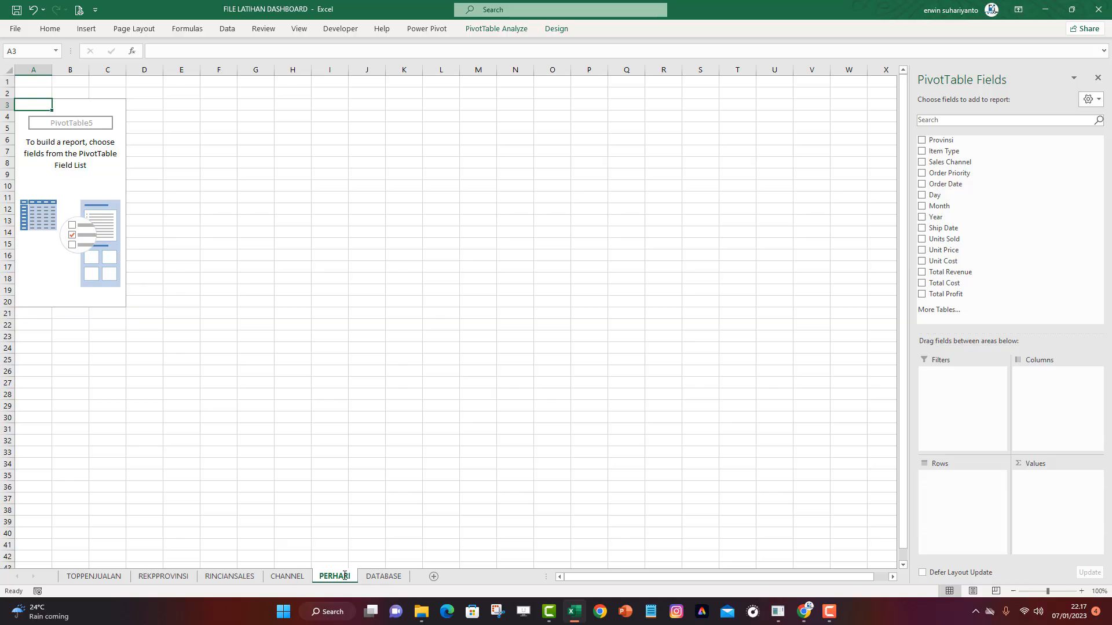
# Name the empty PivotTable on the new sheet PERHARI and keep it selected for adding fields
pyautogui.click(67, 126)
pyautogui.click(496, 29)
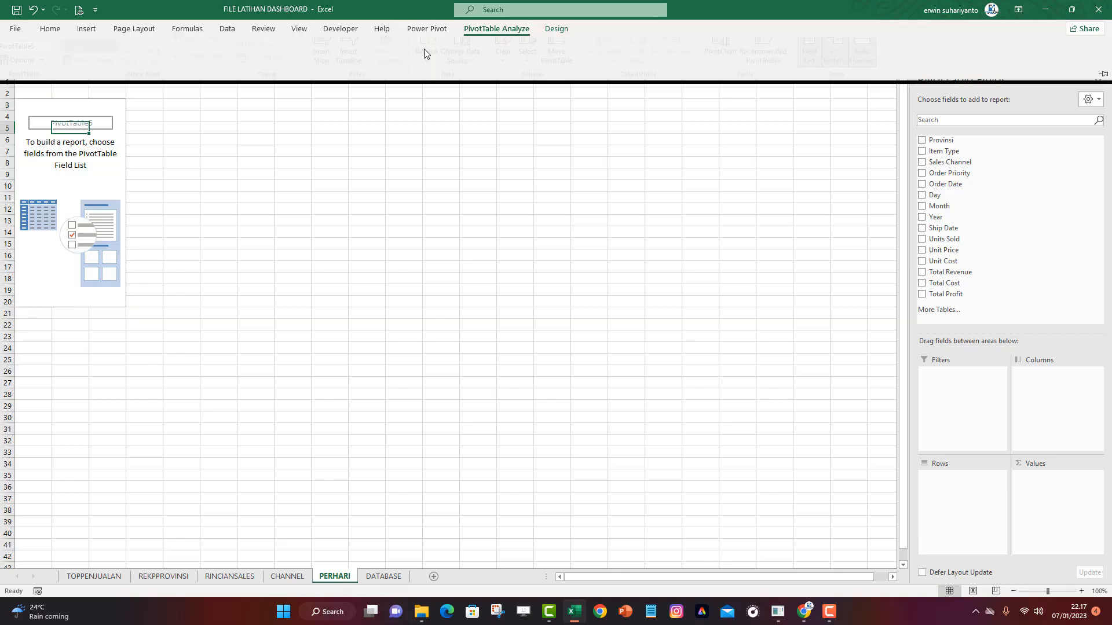
pyautogui.click(51, 59)
pyautogui.write('PERHARI')
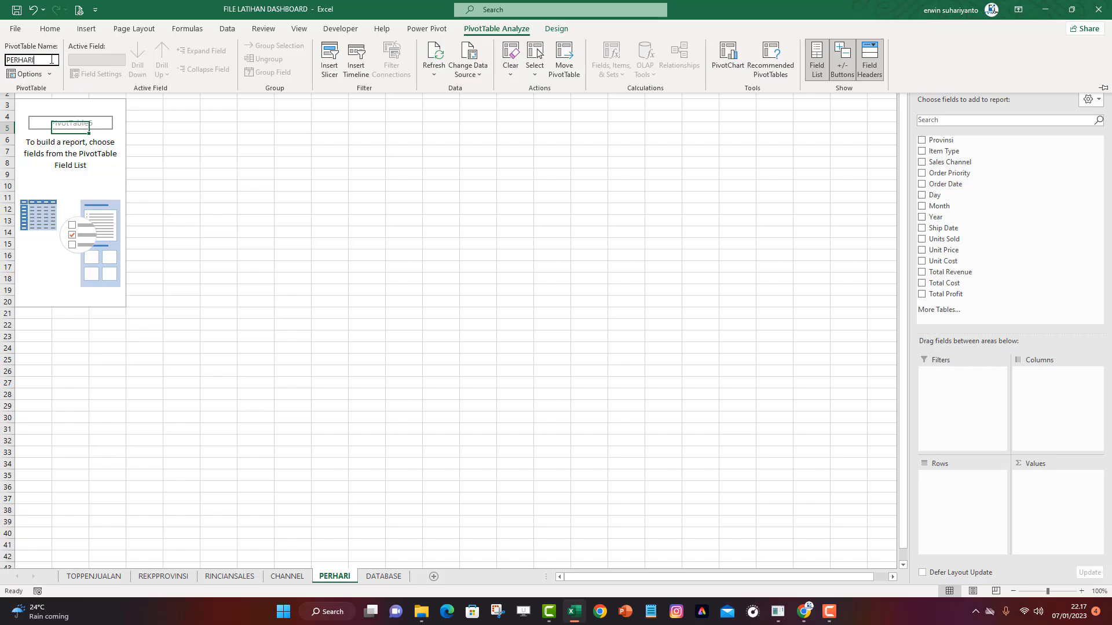
pyautogui.press('Return')
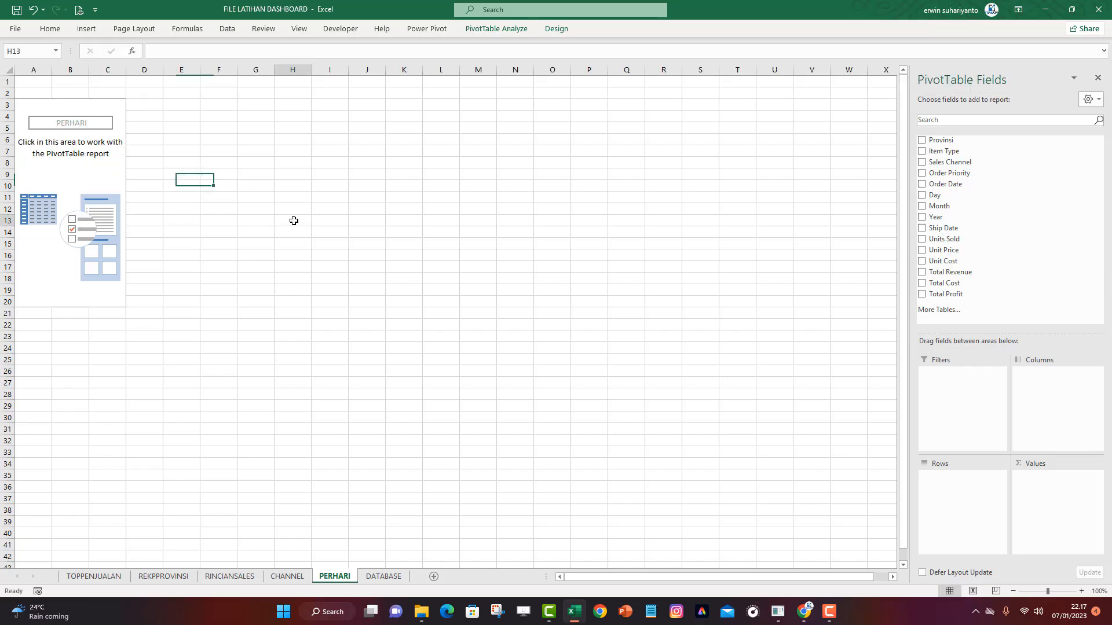
pyautogui.click(293, 220)
pyautogui.click(92, 210)
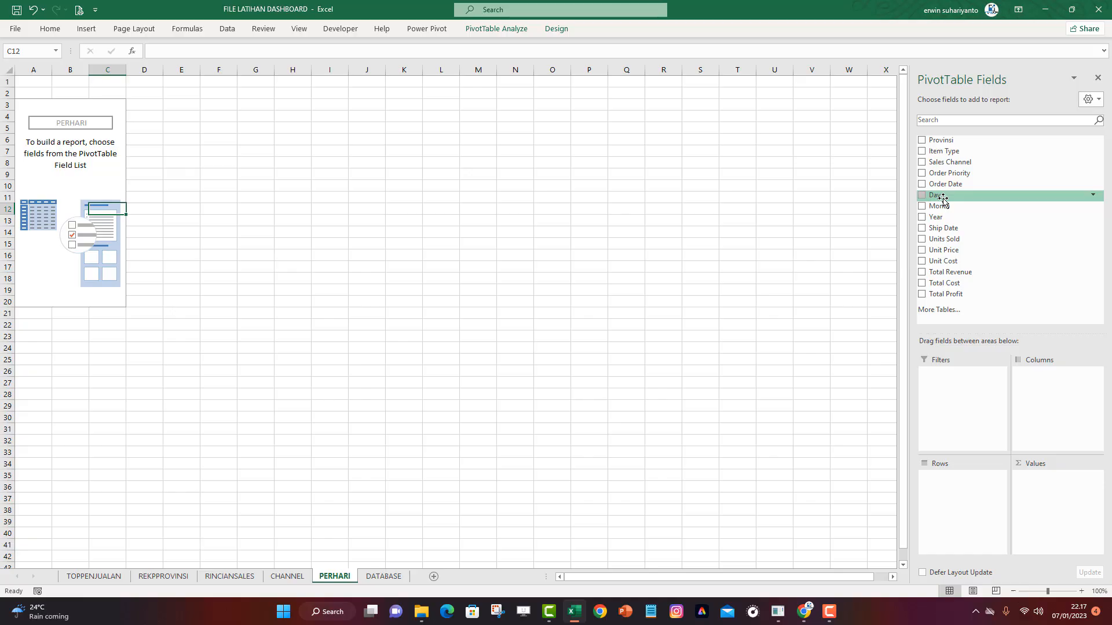
# Build the PERHARI PivotTable with Day as rows, Sales Channel as columns and the sum of Units Sold as values
pyautogui.moveTo(942, 199); pyautogui.dragTo(963, 482)
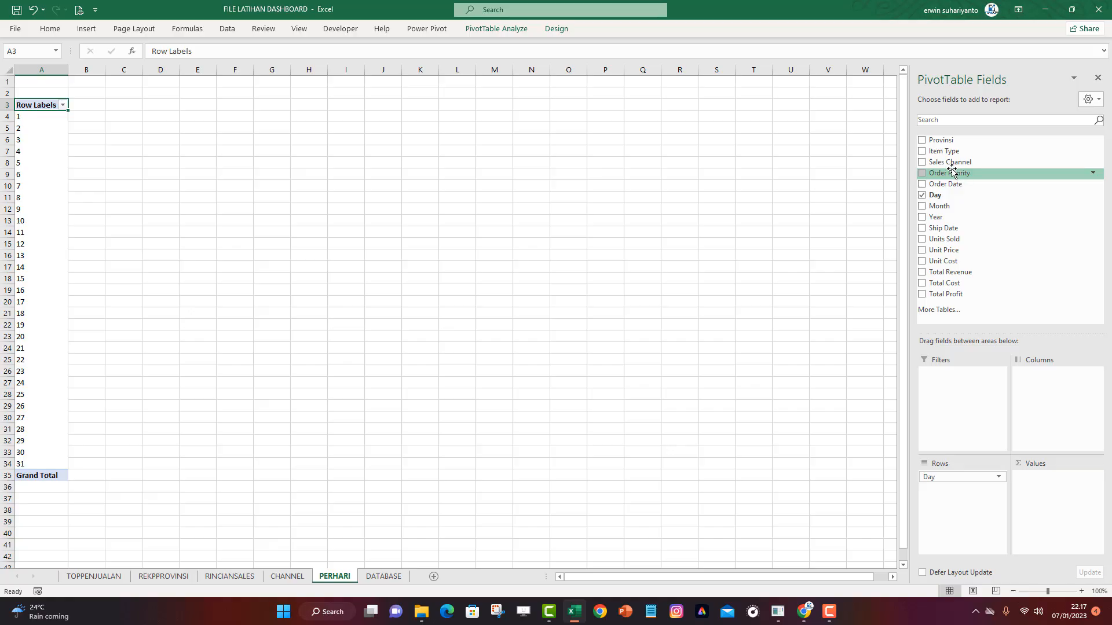
pyautogui.moveTo(949, 162); pyautogui.dragTo(1062, 390)
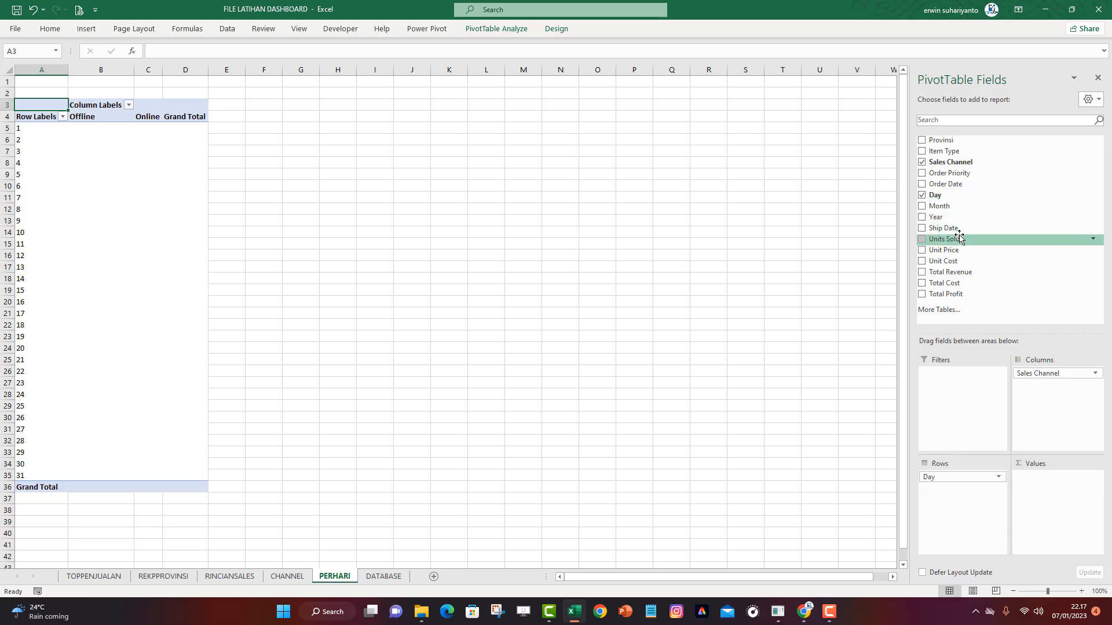
pyautogui.moveTo(960, 238); pyautogui.dragTo(1050, 480)
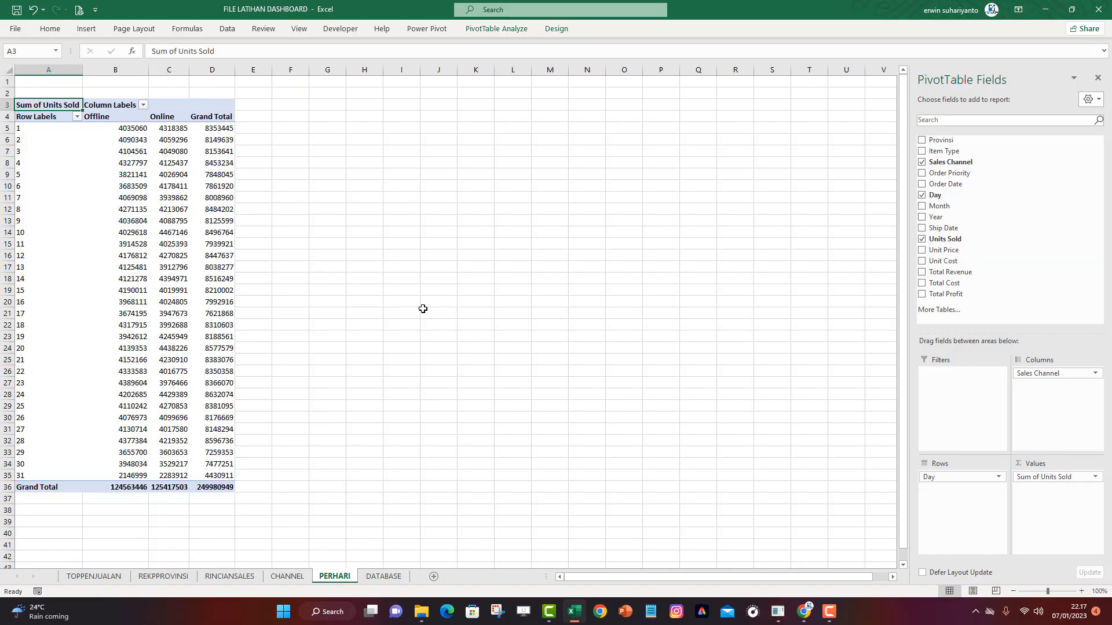
# Turn off the grand totals for both rows and columns in the PERHARI PivotTable
pyautogui.click(196, 156)
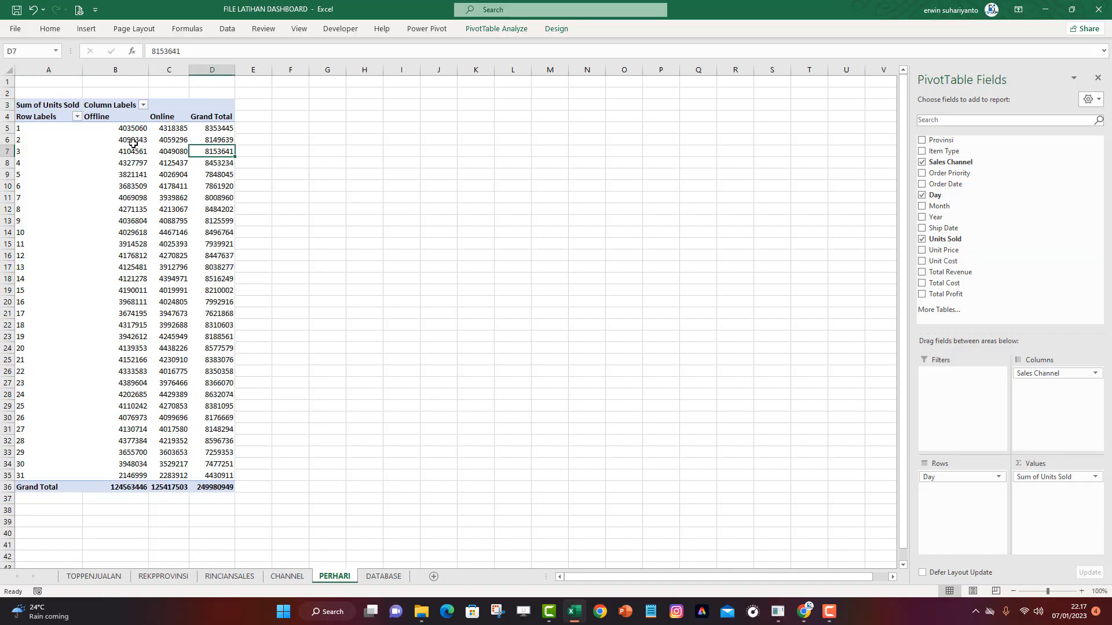
pyautogui.moveTo(132, 128); pyautogui.dragTo(208, 483)
pyautogui.click(332, 162)
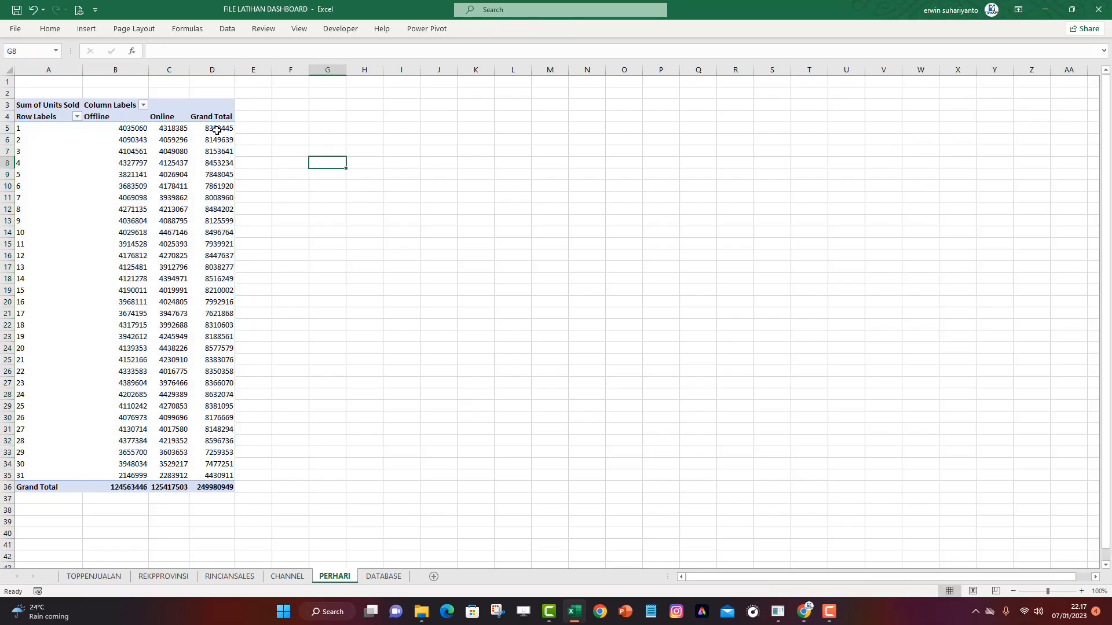
pyautogui.click(180, 138)
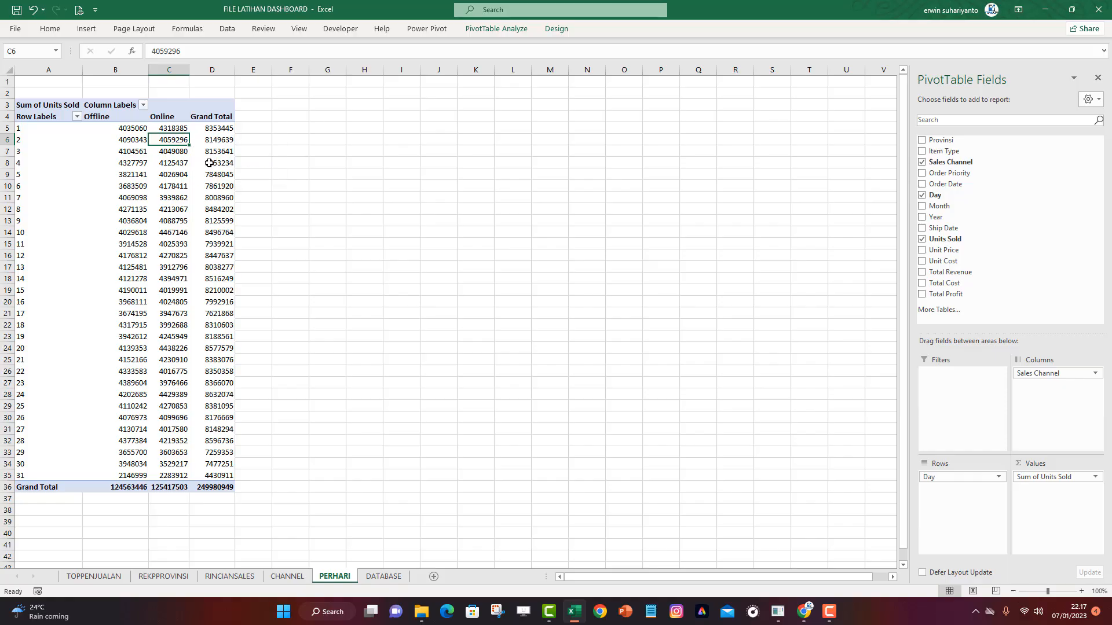
pyautogui.click(210, 140)
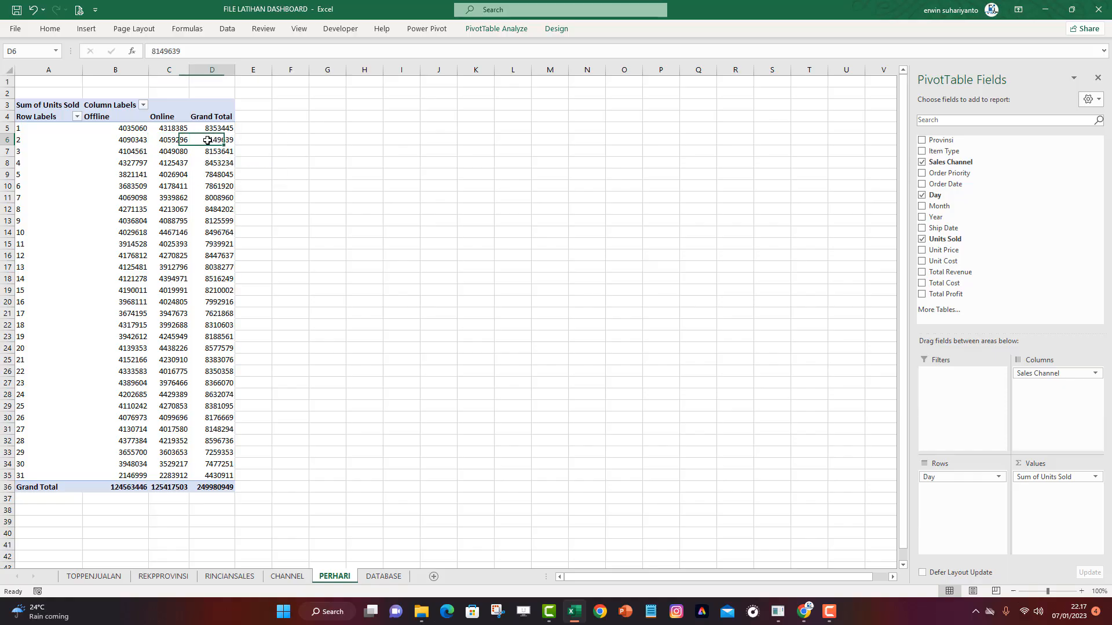
pyautogui.click(565, 29)
pyautogui.click(58, 74)
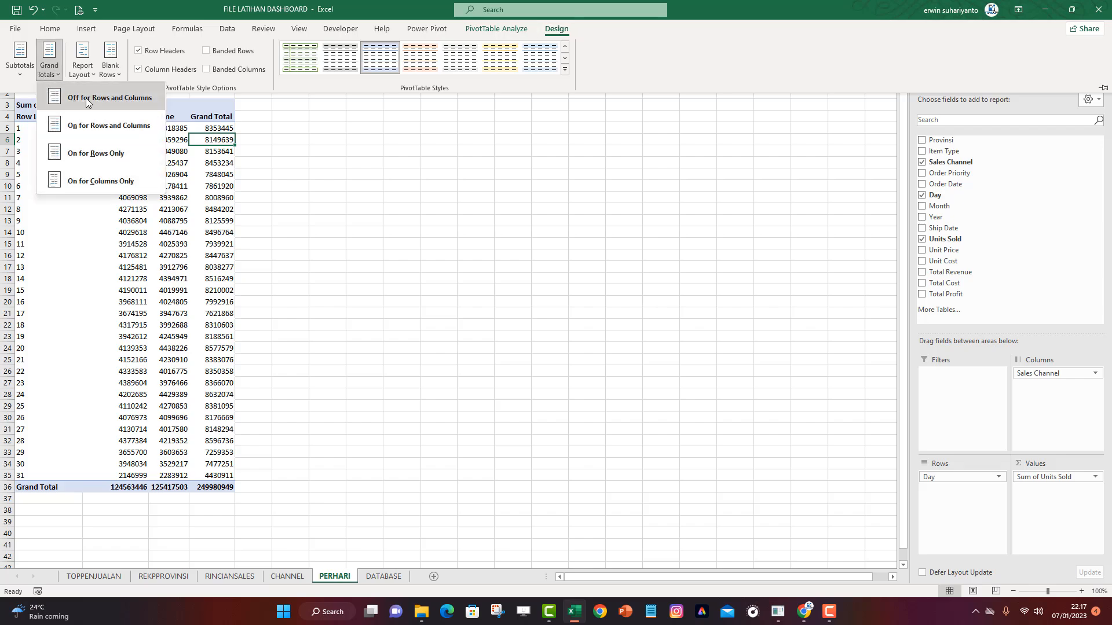
pyautogui.click(86, 98)
pyautogui.click(166, 163)
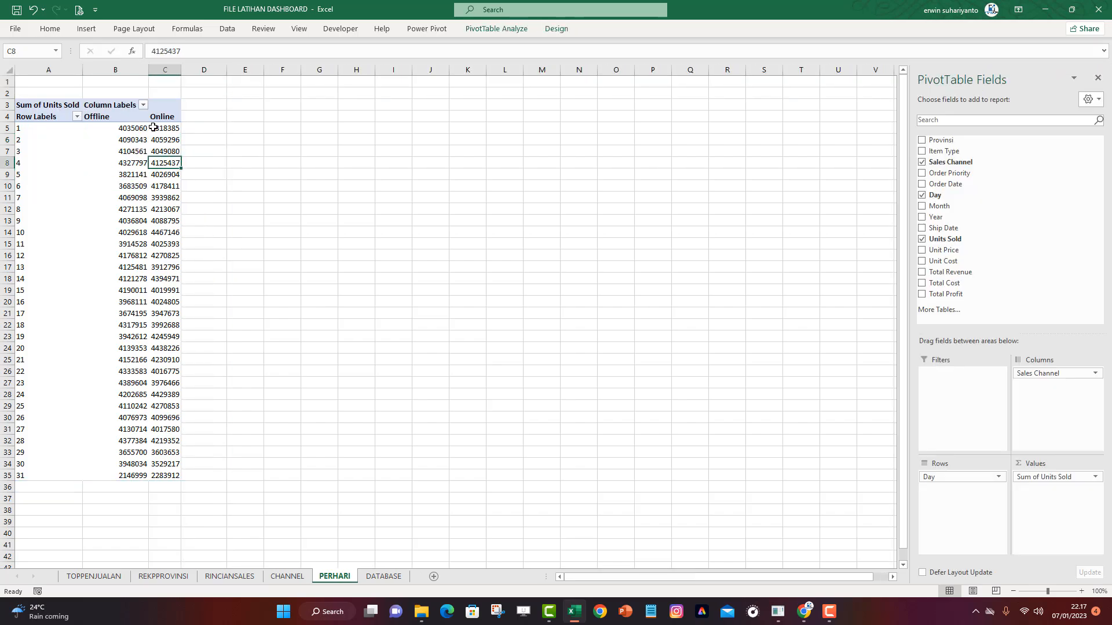
# Format the Offline and Online values in B5:C35 as Number with 0 decimal places and a thousands separator
pyautogui.moveTo(121, 127); pyautogui.dragTo(160, 386)
pyautogui.moveTo(161, 459); pyautogui.dragTo(163, 476)
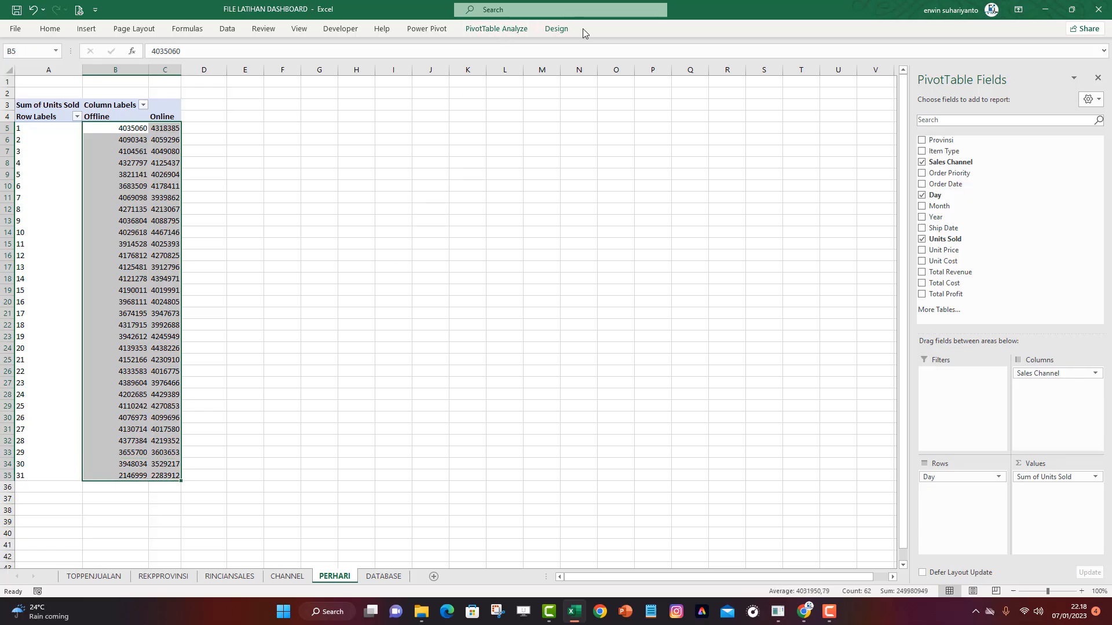
pyautogui.click(49, 28)
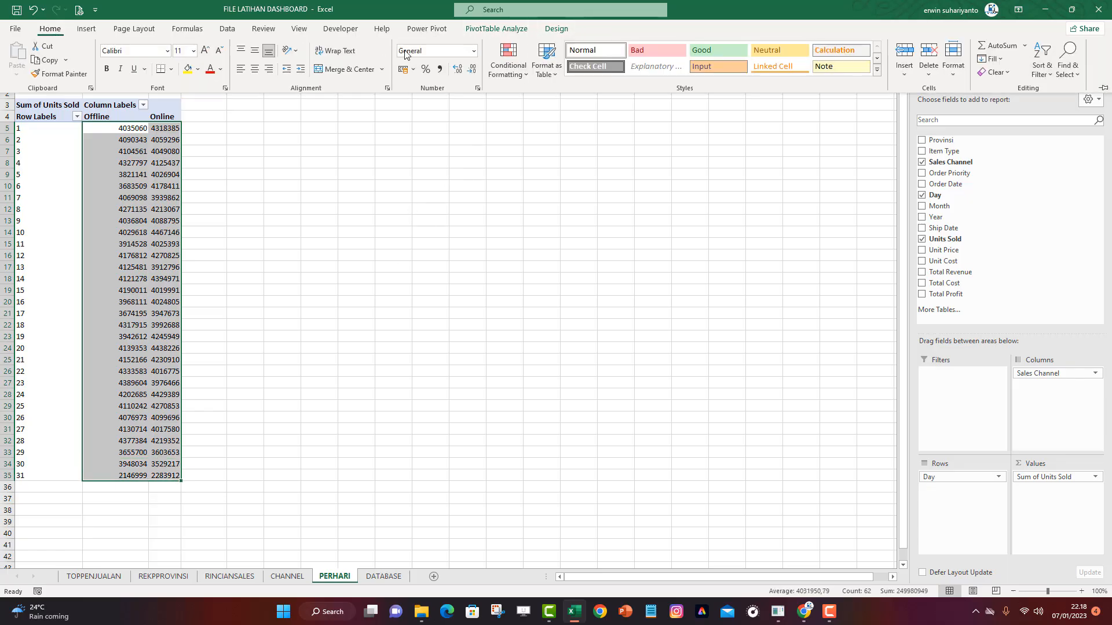
pyautogui.click(470, 51)
pyautogui.click(473, 50)
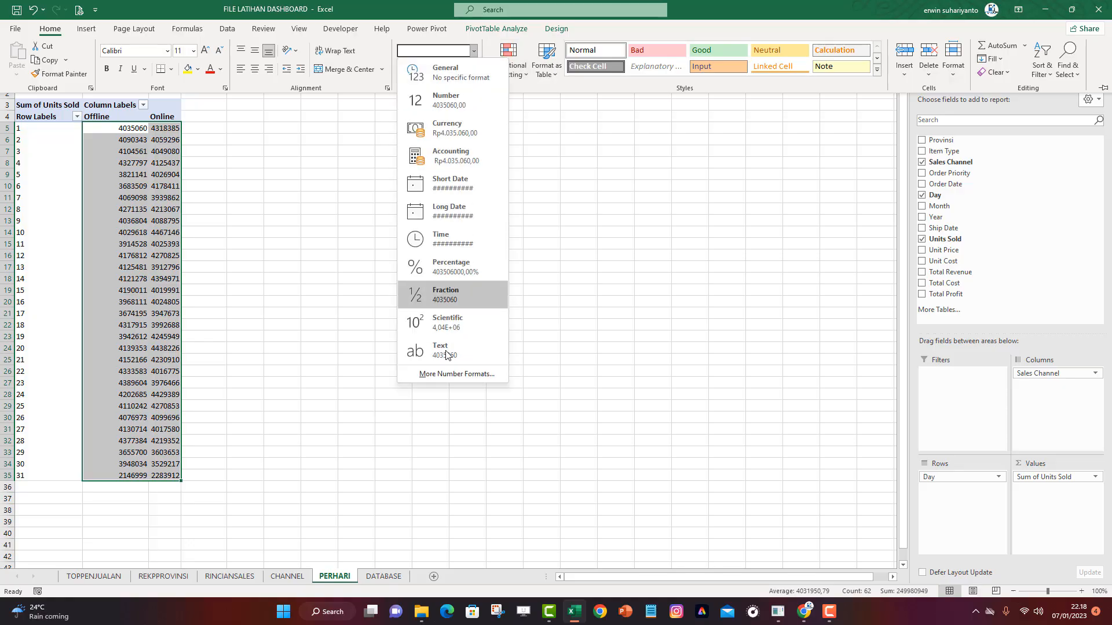
pyautogui.click(458, 373)
pyautogui.click(527, 159)
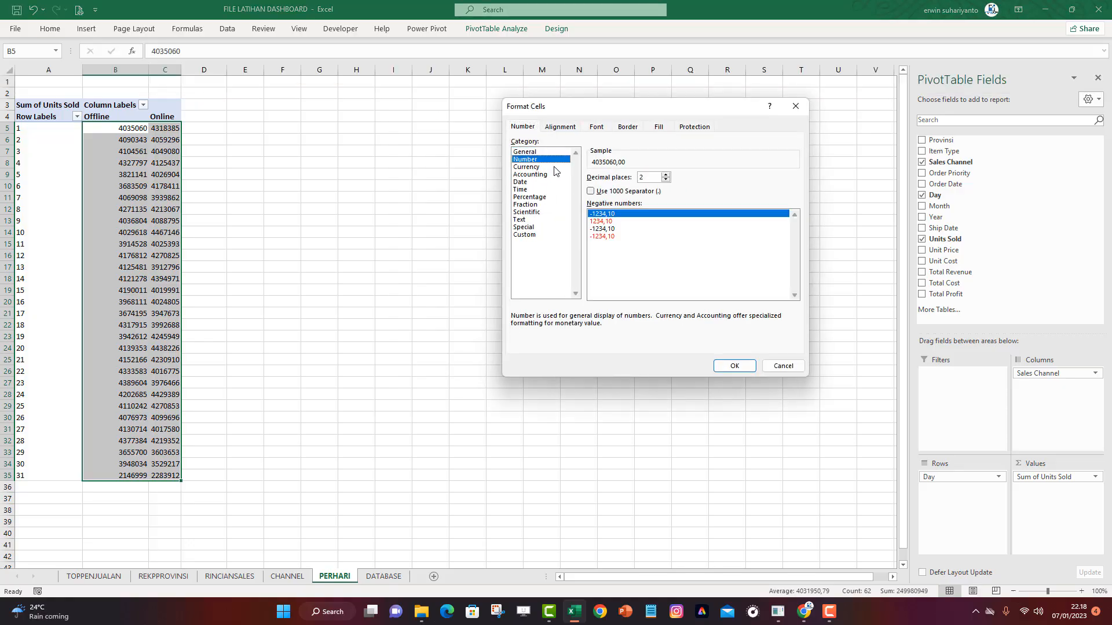
pyautogui.click(666, 179)
pyautogui.click(666, 180)
pyautogui.click(625, 193)
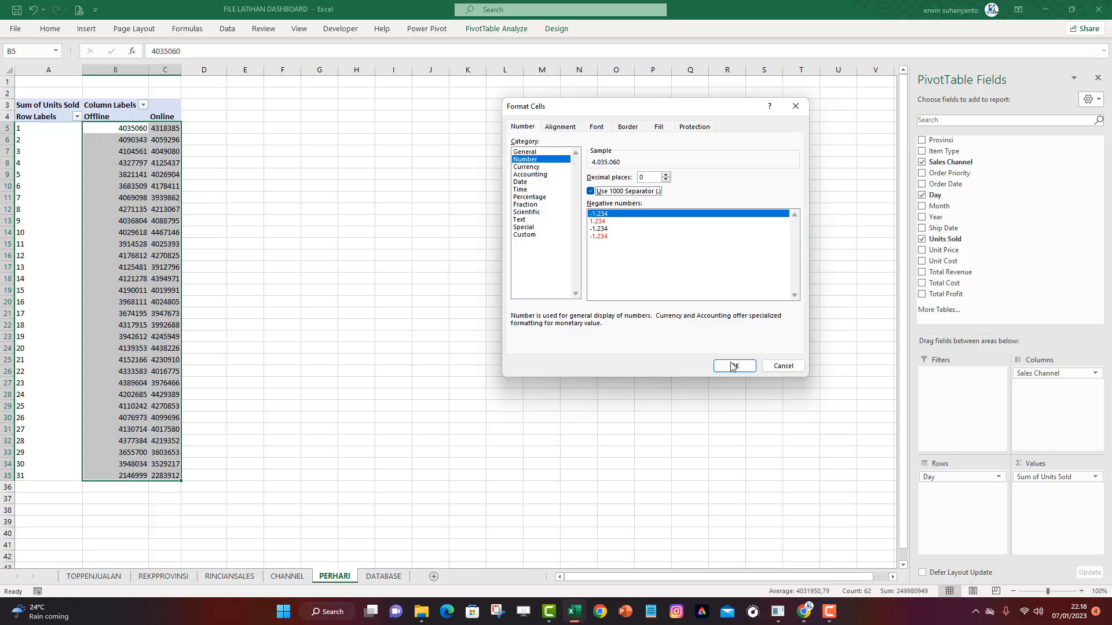
pyautogui.click(733, 366)
pyautogui.click(302, 204)
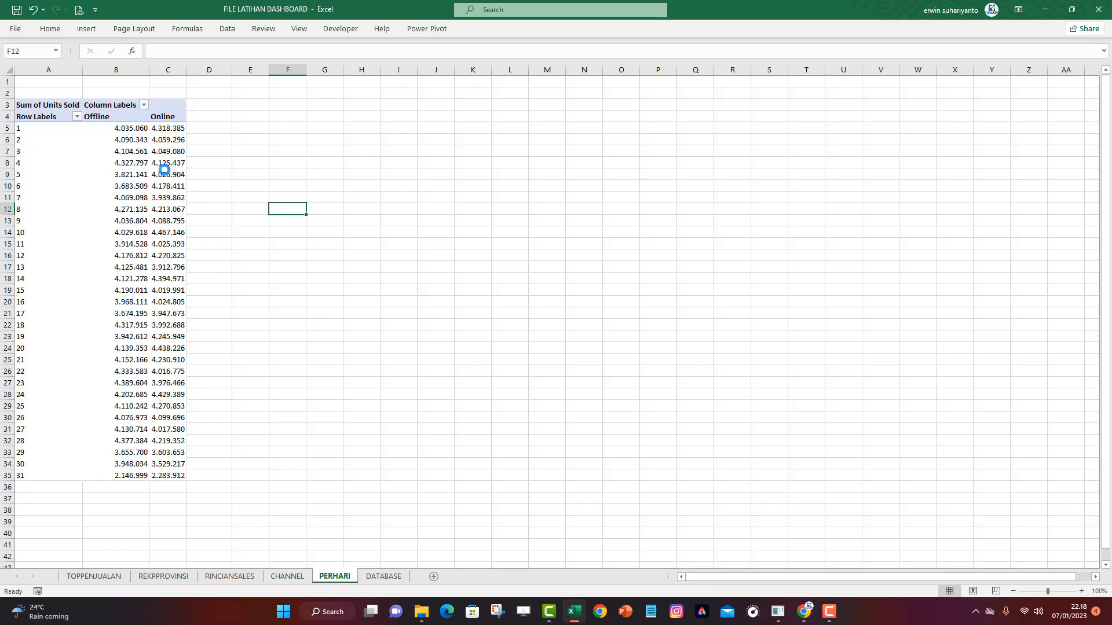
# Check the PivotTable name assigned on the PERHARI sheet
pyautogui.moveTo(166, 170)
pyautogui.click(202, 324)
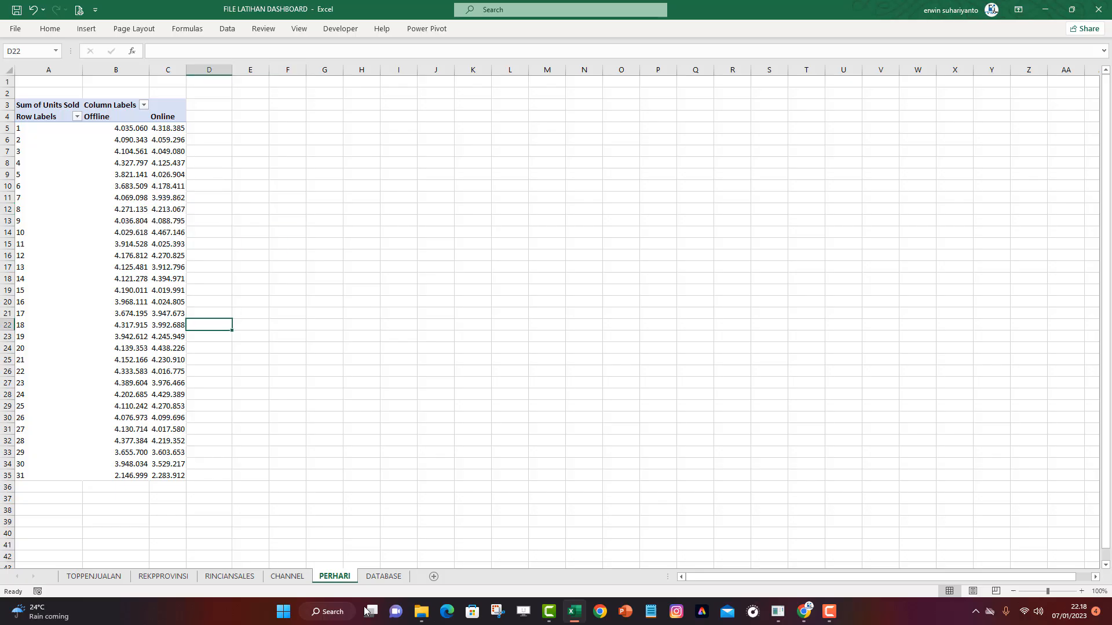
pyautogui.click(383, 577)
pyautogui.click(335, 577)
pyautogui.click(119, 187)
pyautogui.click(496, 29)
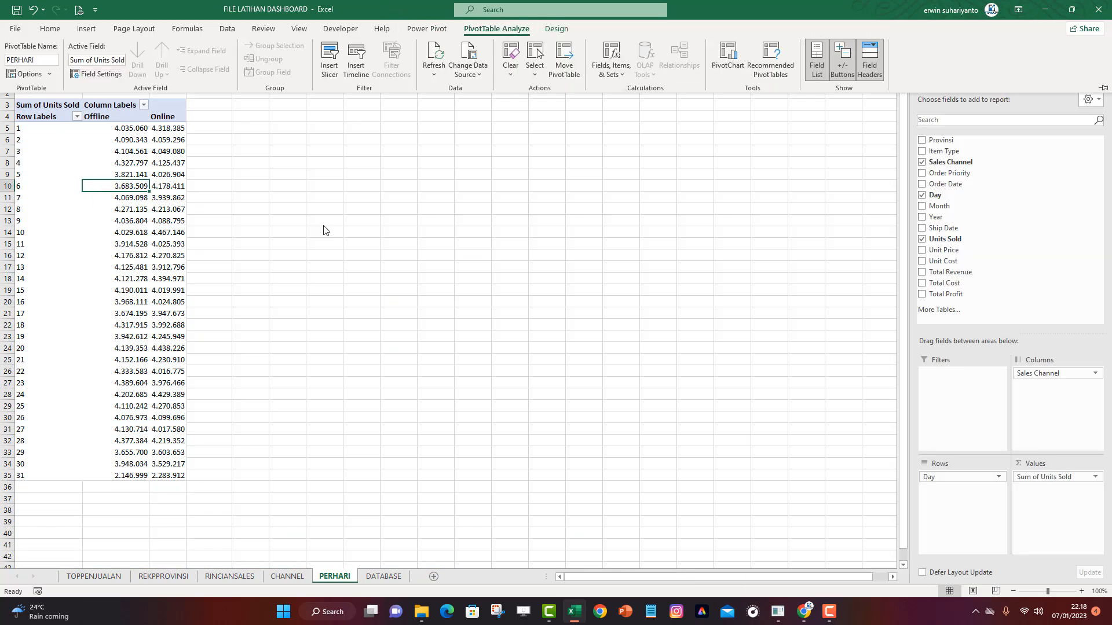
# Create another PivotTable from the DATABASE table on a new worksheet for the order summary
pyautogui.click(383, 577)
pyautogui.click(368, 221)
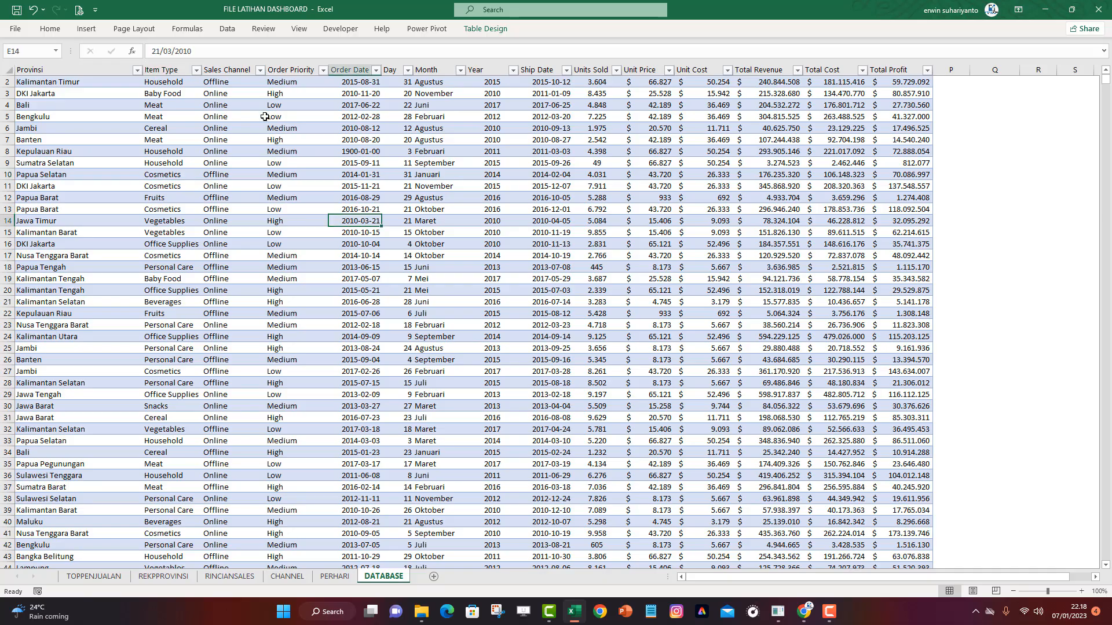
pyautogui.click(83, 33)
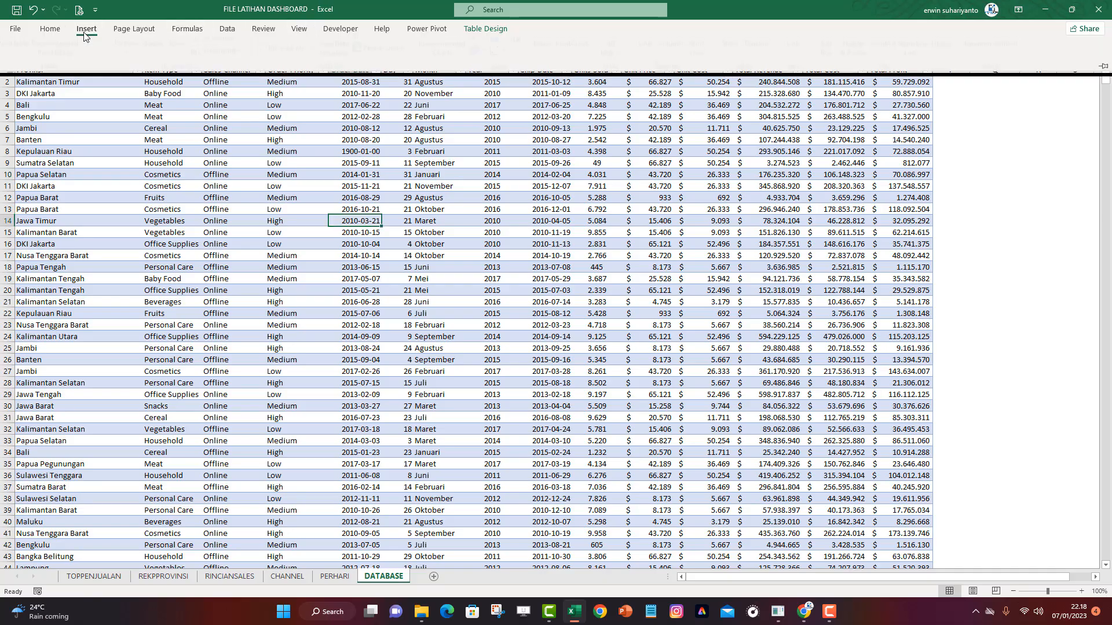
pyautogui.click(25, 66)
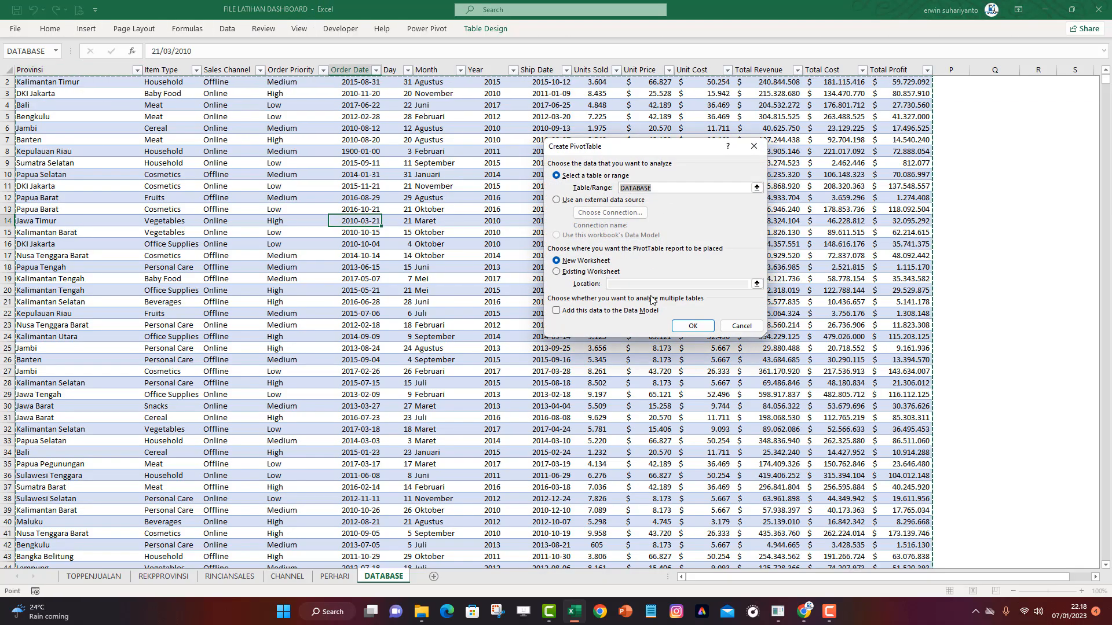
pyautogui.click(689, 325)
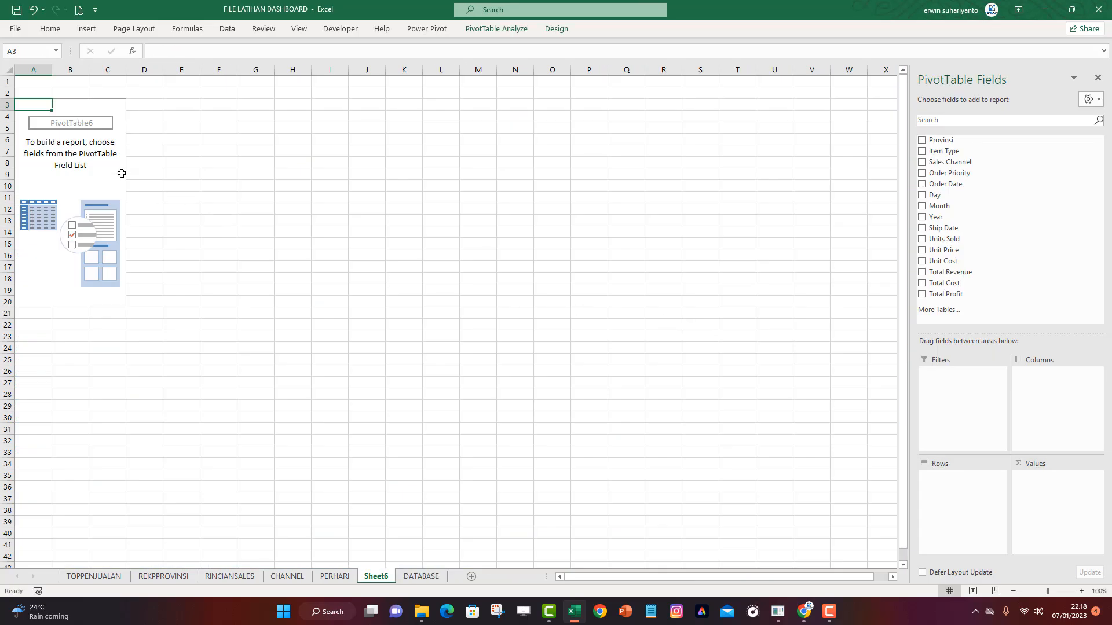
# Name both the new empty PivotTable and its worksheet ORDER
pyautogui.click(87, 124)
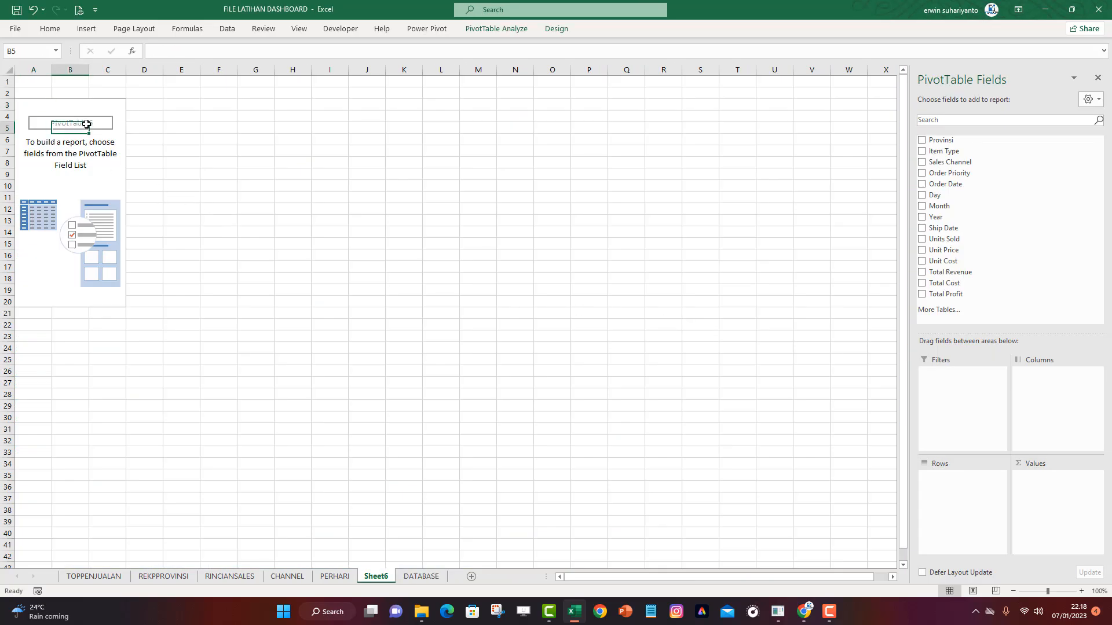
pyautogui.click(513, 29)
pyautogui.click(39, 60)
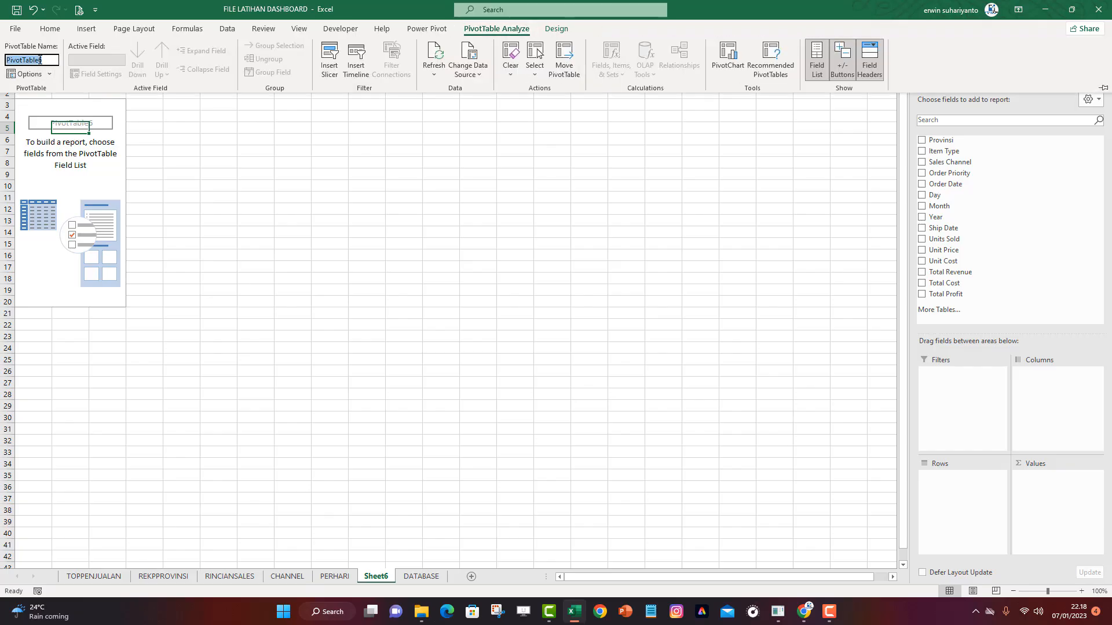
pyautogui.write('ORDER')
pyautogui.press('Return')
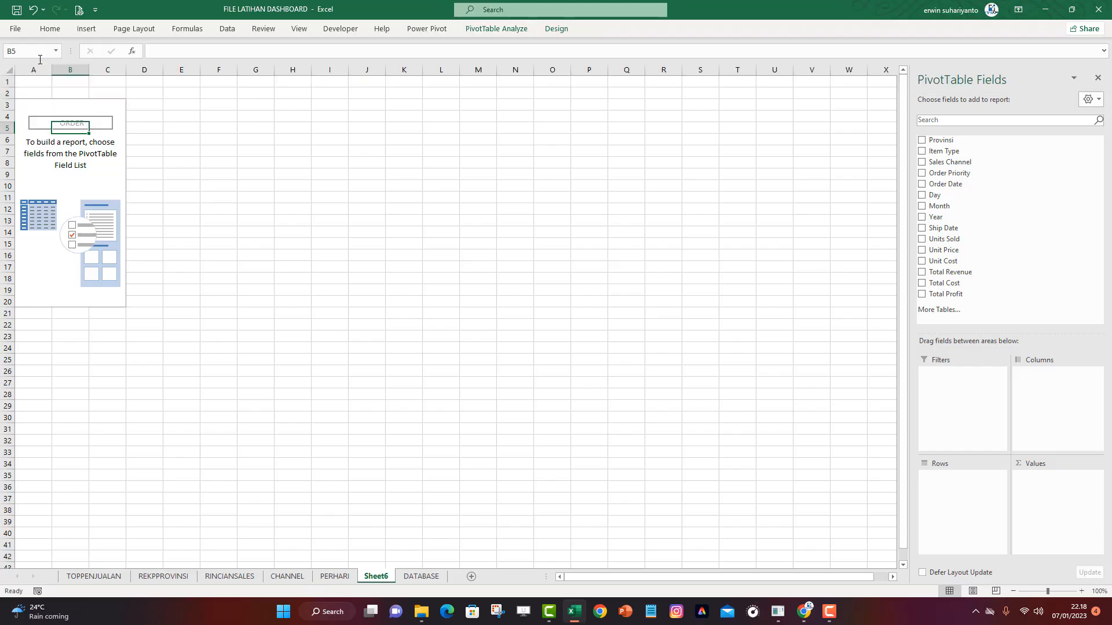
pyautogui.doubleClick(376, 577)
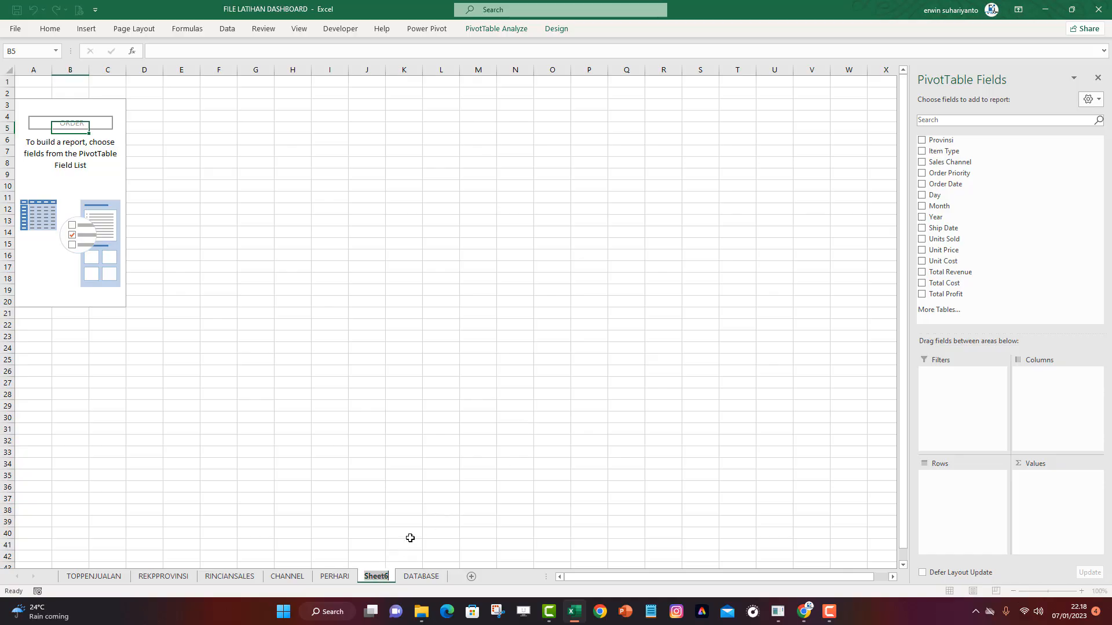
pyautogui.write('ORDER')
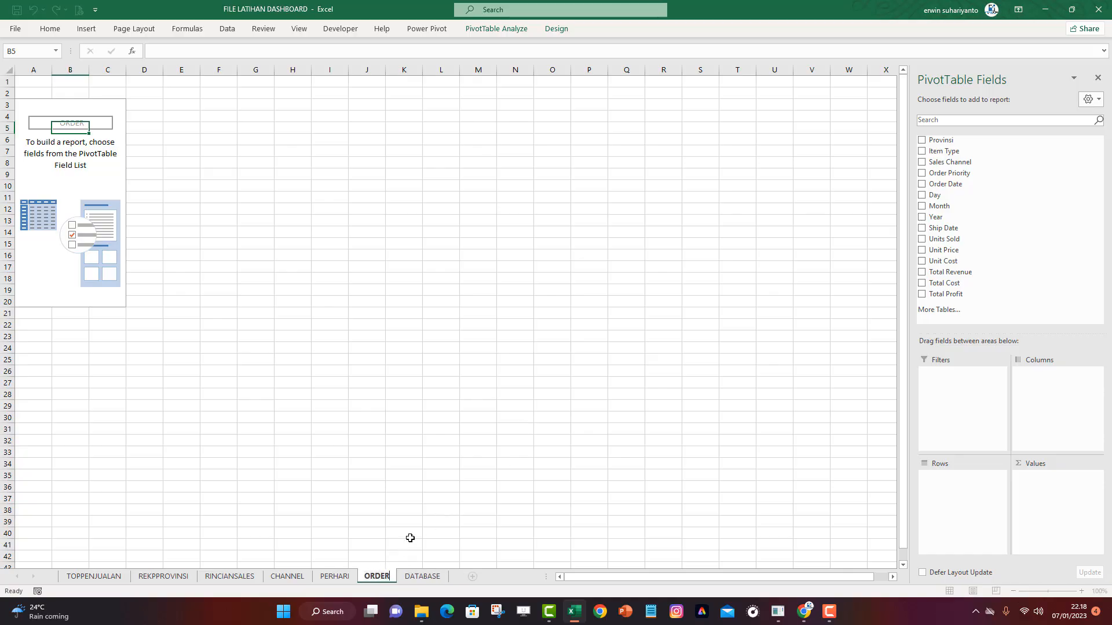
pyautogui.press('Return')
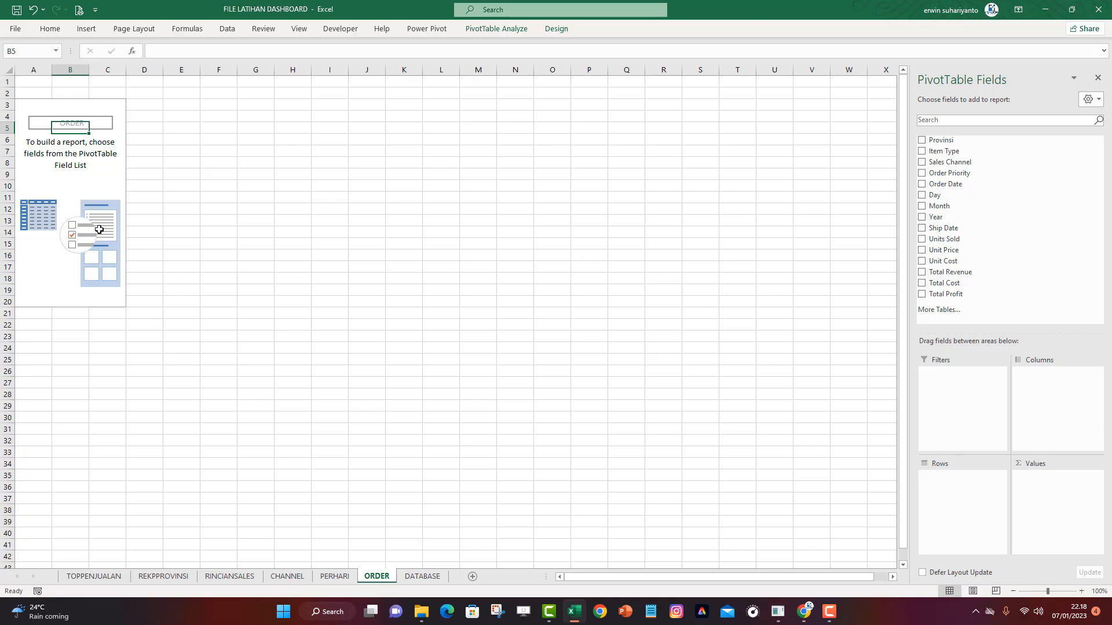
# Use Order Priority as rows and sum Units Sold, Unit Price, Unit Cost, Total Revenue, Total Cost and Total Profit as values
pyautogui.click(57, 195)
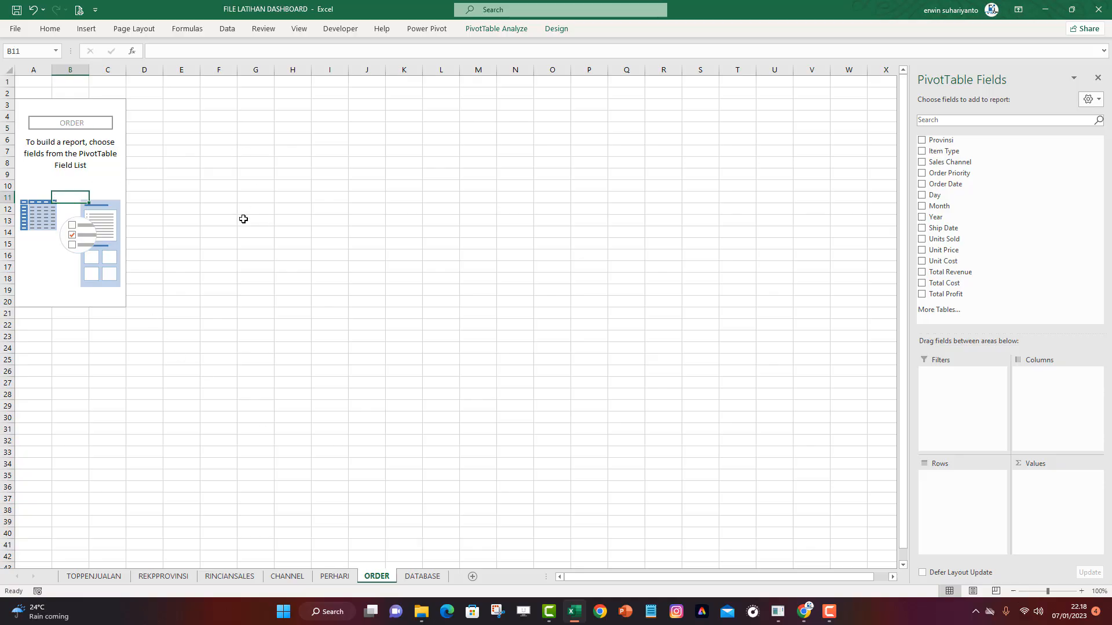
pyautogui.moveTo(937, 178); pyautogui.dragTo(952, 486)
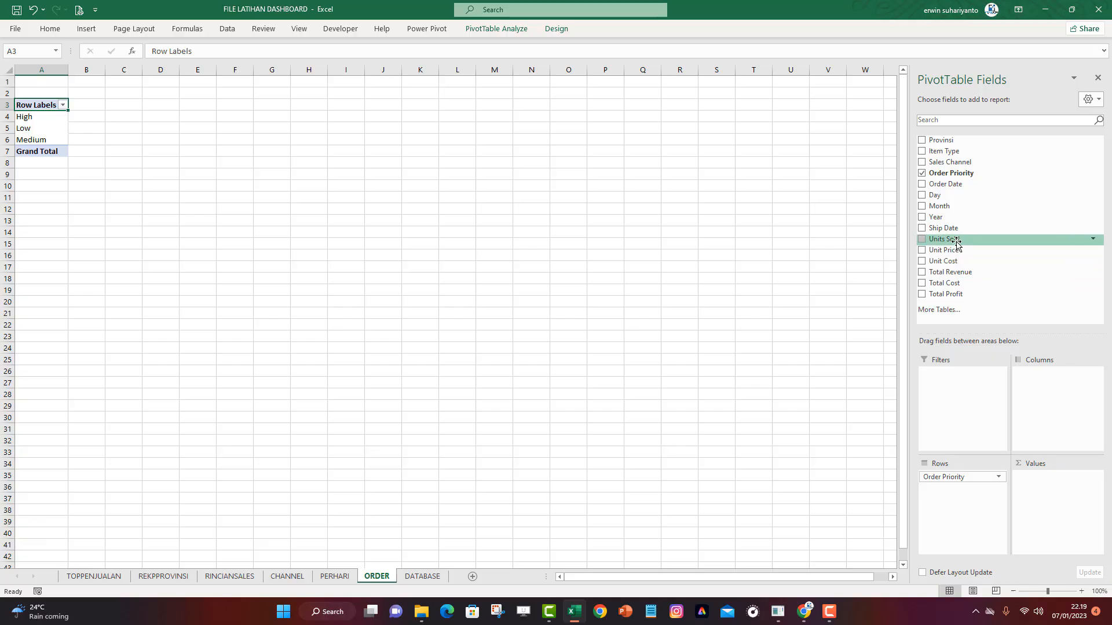
pyautogui.moveTo(953, 243); pyautogui.dragTo(1060, 472)
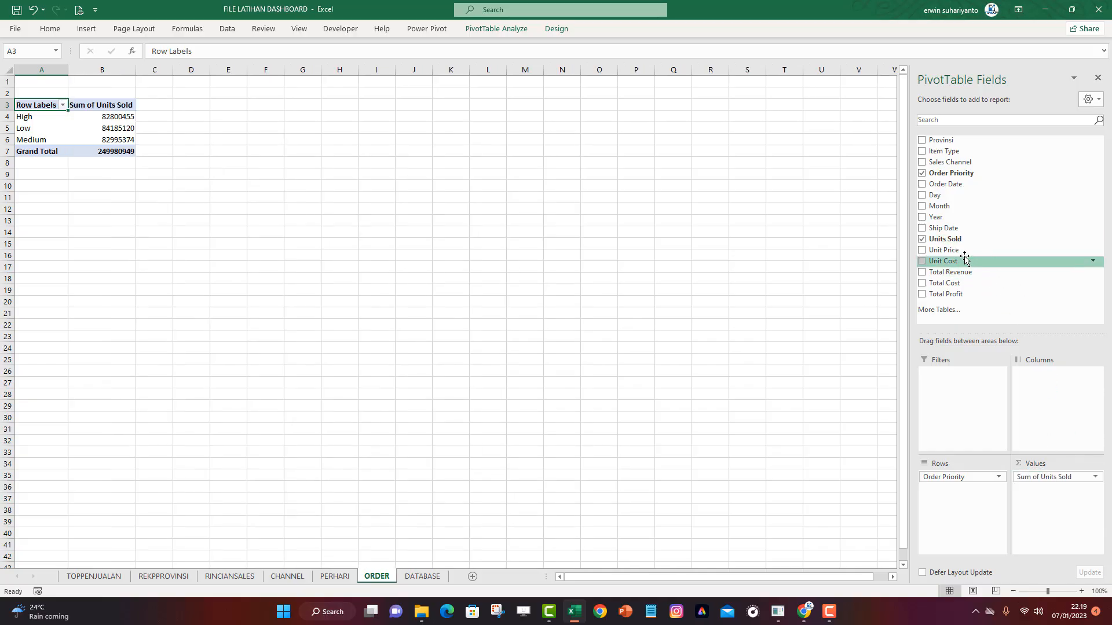
pyautogui.moveTo(955, 250); pyautogui.dragTo(1039, 484)
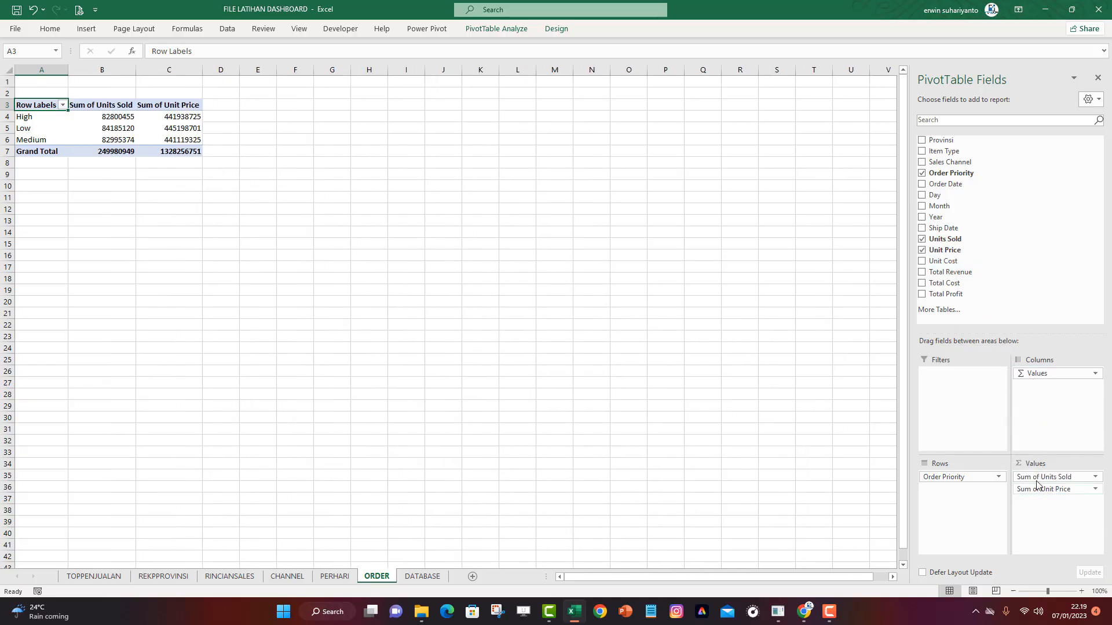
pyautogui.moveTo(950, 262); pyautogui.dragTo(1036, 503)
pyautogui.moveTo(953, 278); pyautogui.dragTo(1055, 524)
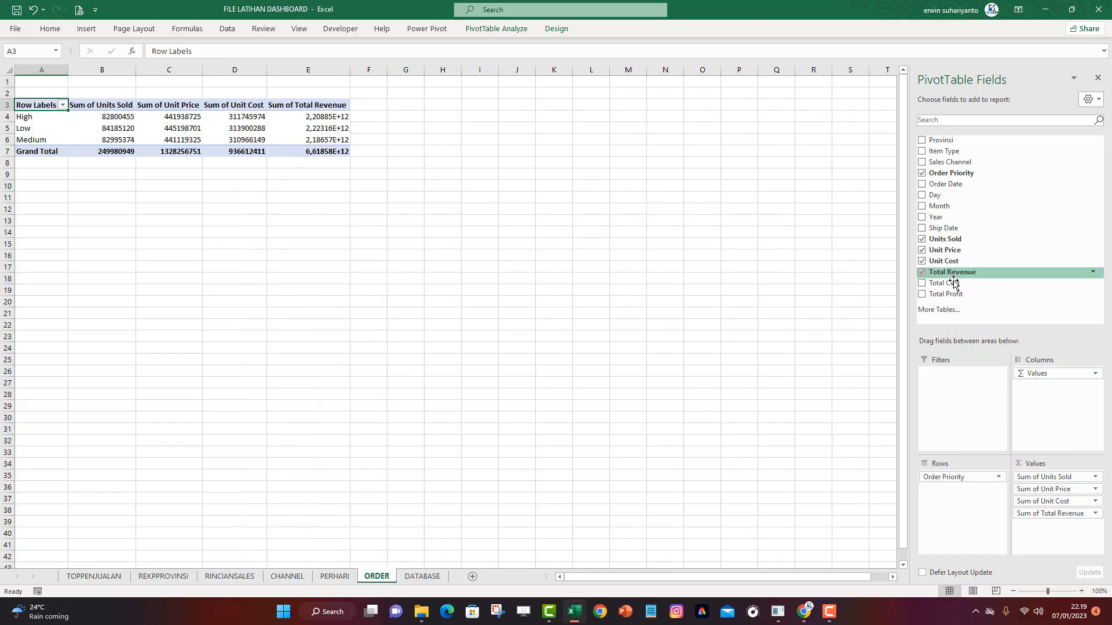
pyautogui.moveTo(953, 283); pyautogui.dragTo(1066, 524)
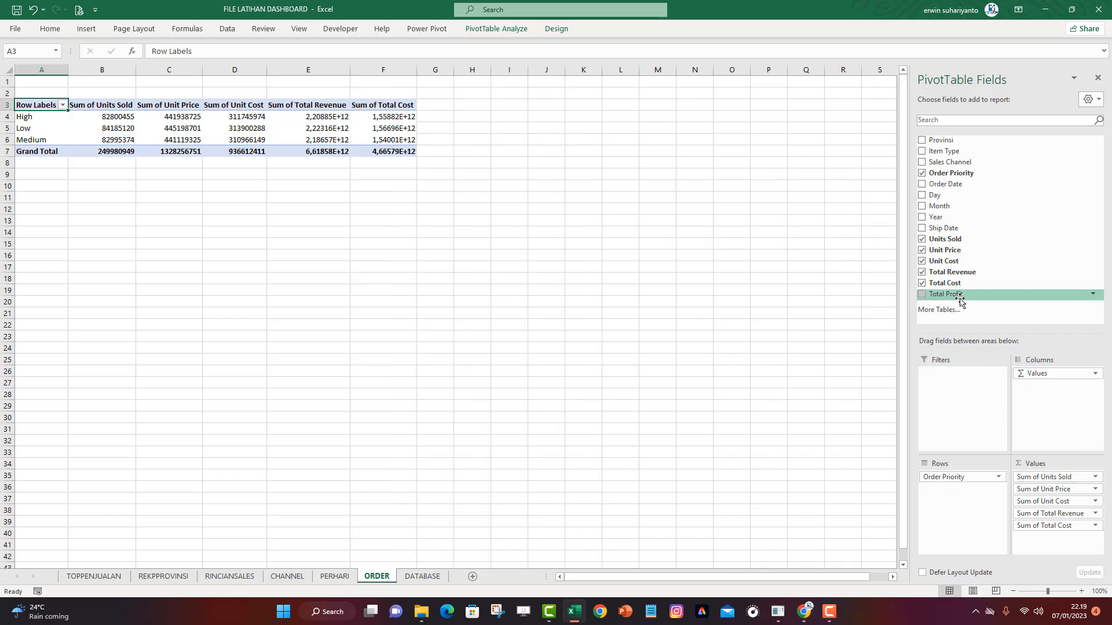
pyautogui.moveTo(953, 294); pyautogui.dragTo(1062, 547)
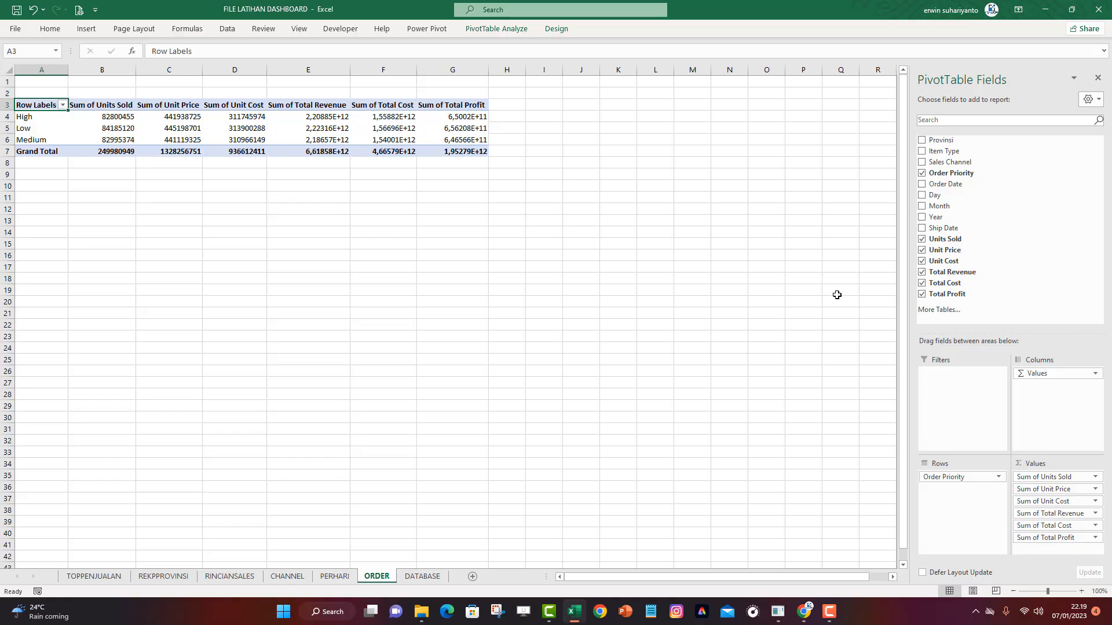
# Copy the whole ORDER PivotTable and paste it as linked cells starting at A10
pyautogui.moveTo(26, 104); pyautogui.dragTo(450, 148)
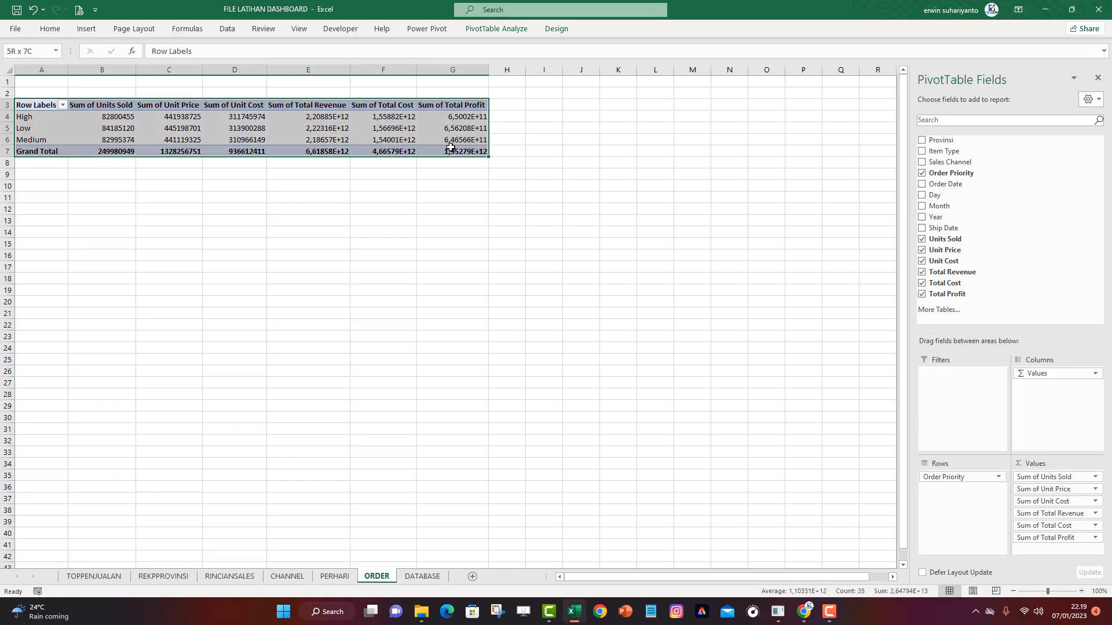
pyautogui.rightClick(348, 125)
pyautogui.click(370, 131)
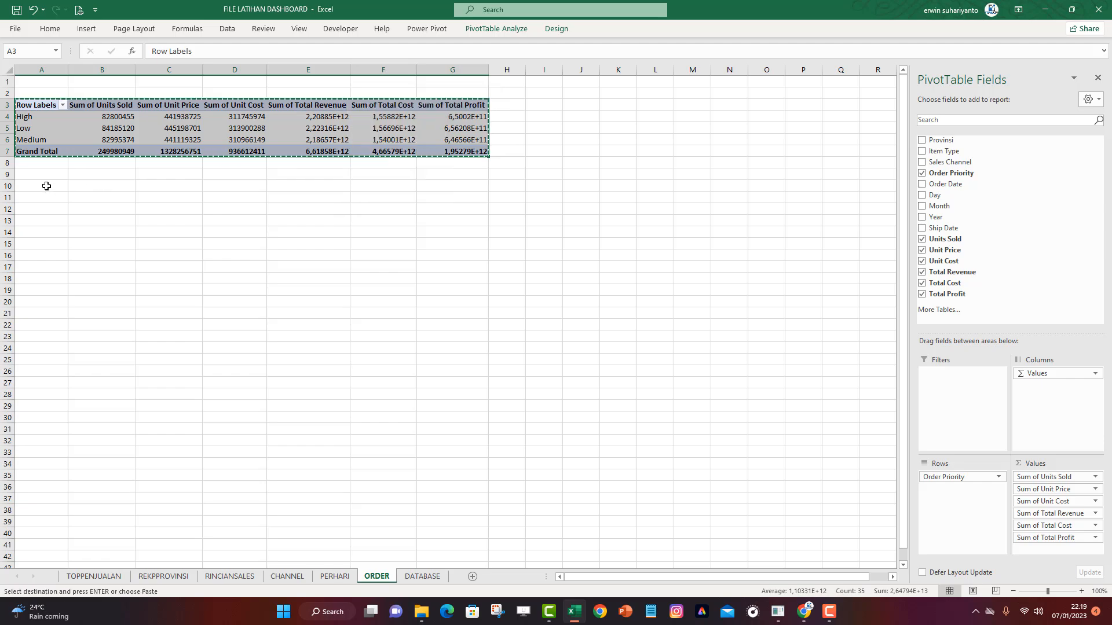
pyautogui.rightClick(47, 185)
pyautogui.click(155, 245)
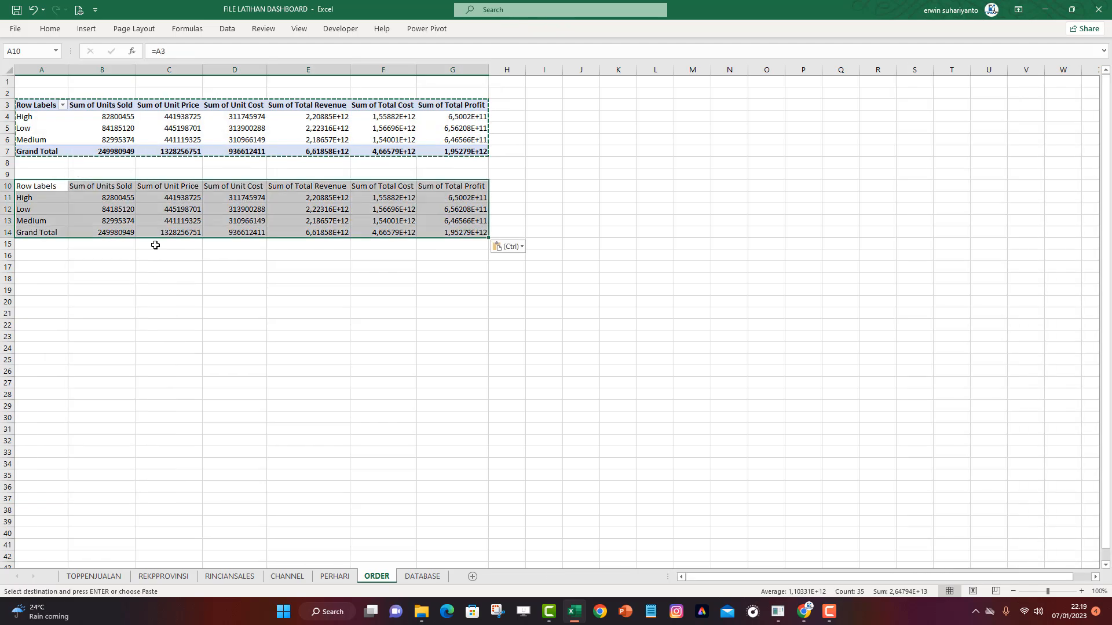
# Format the linked units sold, unit price and unit cost figures in B11:D14 as numbers with 0 decimals and a thousands separator
pyautogui.moveTo(113, 199); pyautogui.dragTo(233, 233)
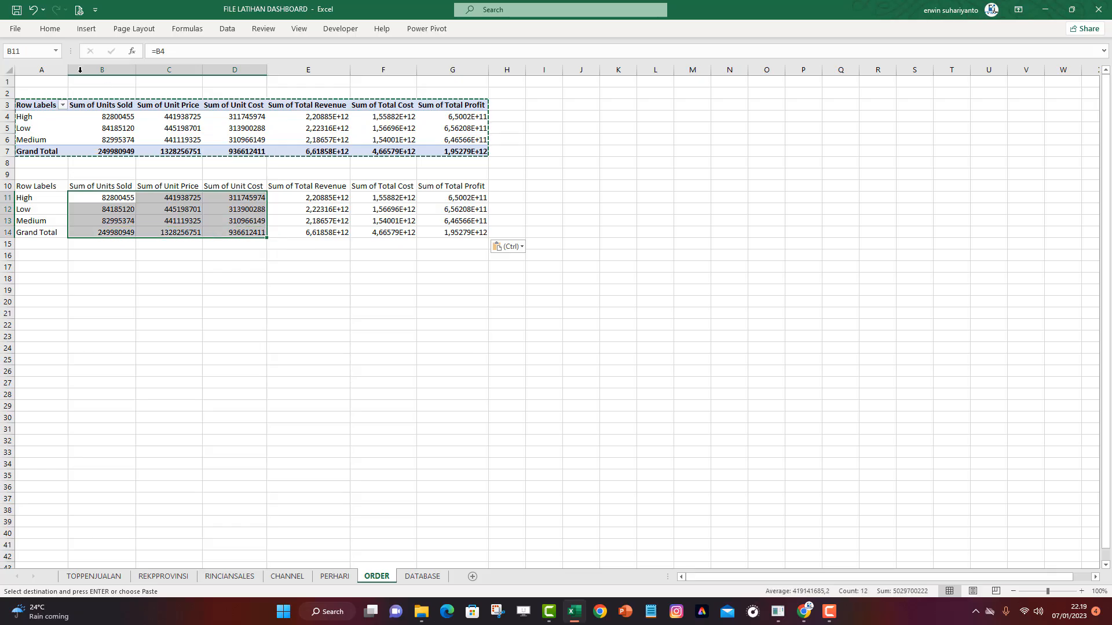
pyautogui.click(52, 29)
pyautogui.click(473, 51)
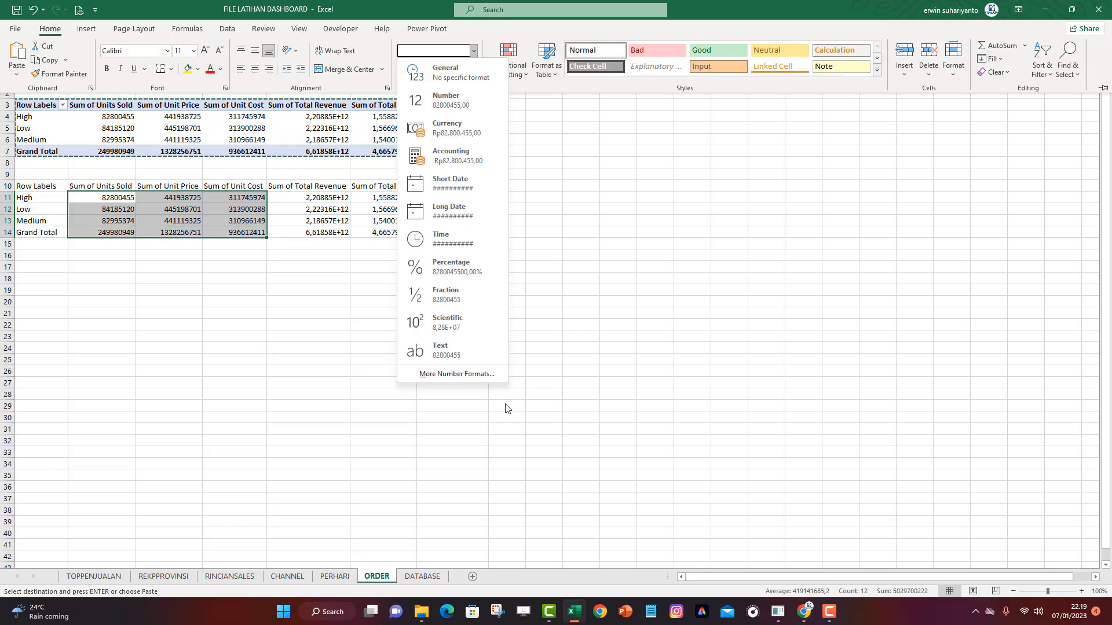
pyautogui.click(487, 375)
pyautogui.click(531, 161)
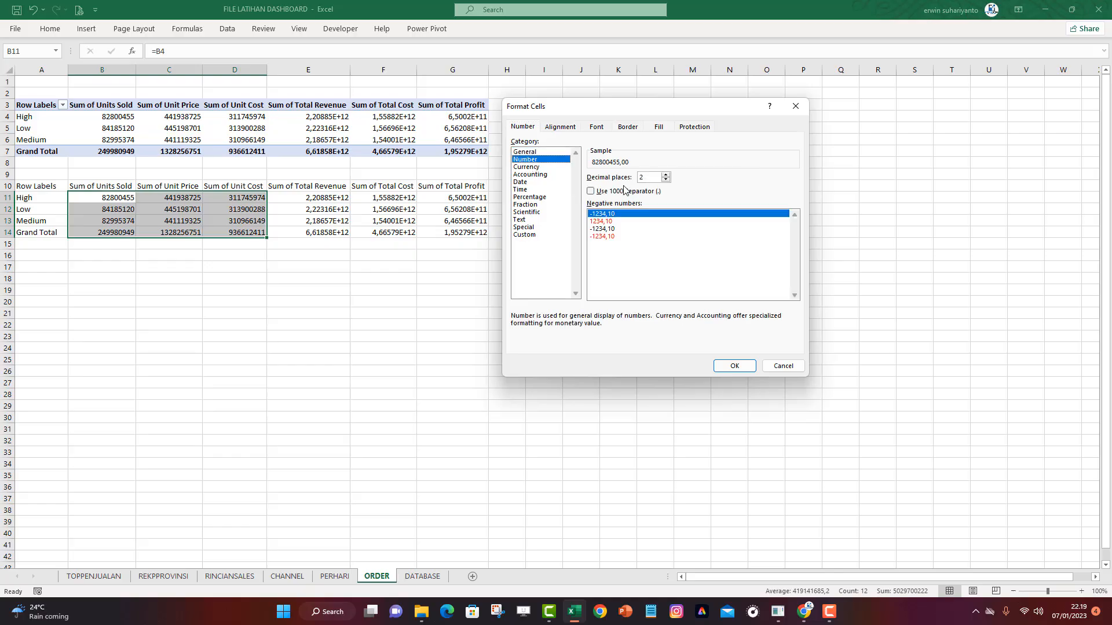
pyautogui.click(666, 180)
pyautogui.click(591, 191)
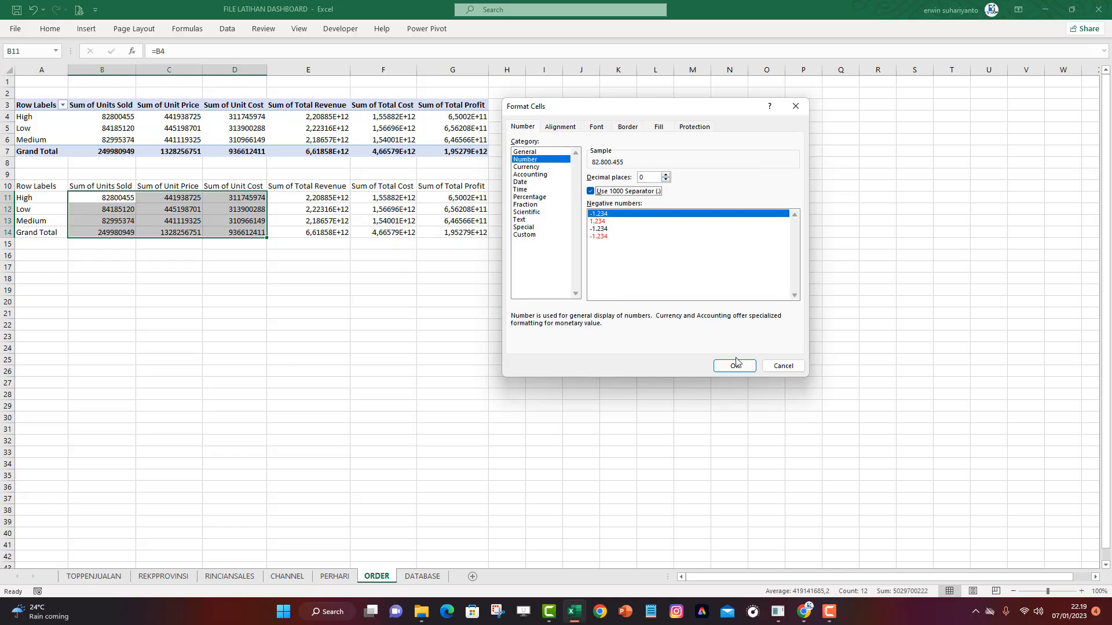
pyautogui.click(734, 366)
pyautogui.click(347, 310)
# Format the linked revenue, cost and profit figures in E11:G14 as Rupiah accounting values without decimals
pyautogui.moveTo(318, 197); pyautogui.dragTo(480, 232)
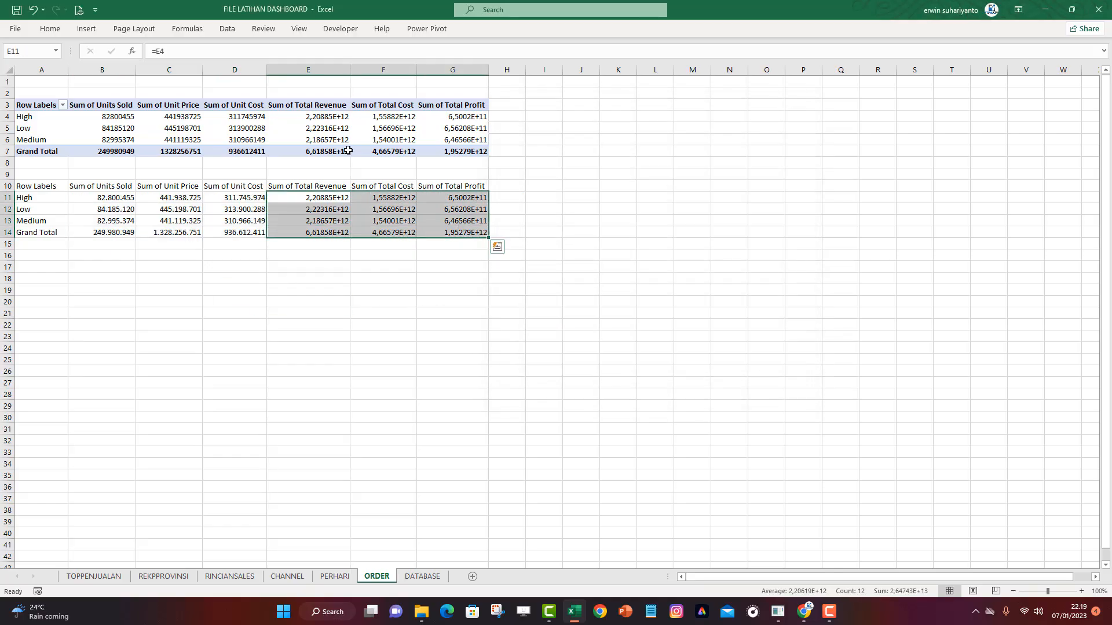
pyautogui.click(50, 29)
pyautogui.click(401, 69)
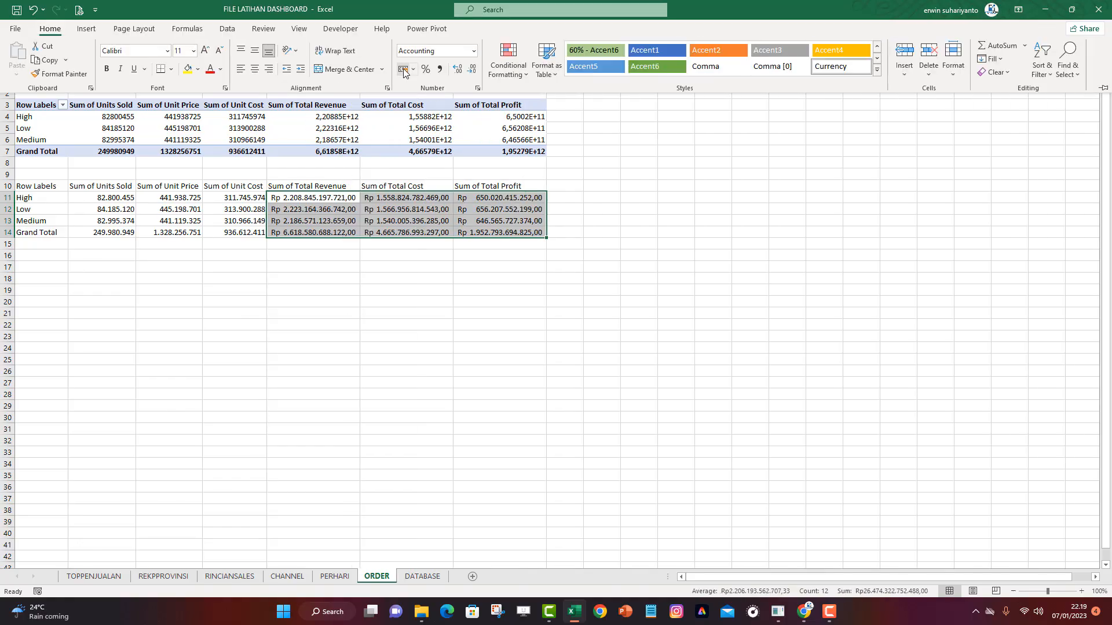
pyautogui.click(473, 69)
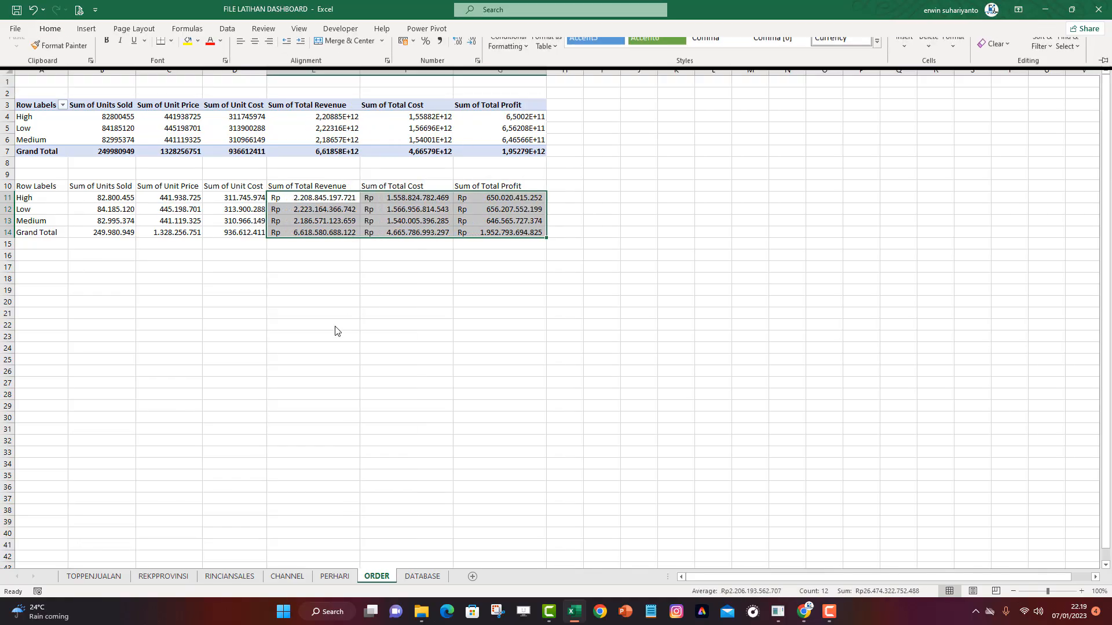
pyautogui.click(382, 310)
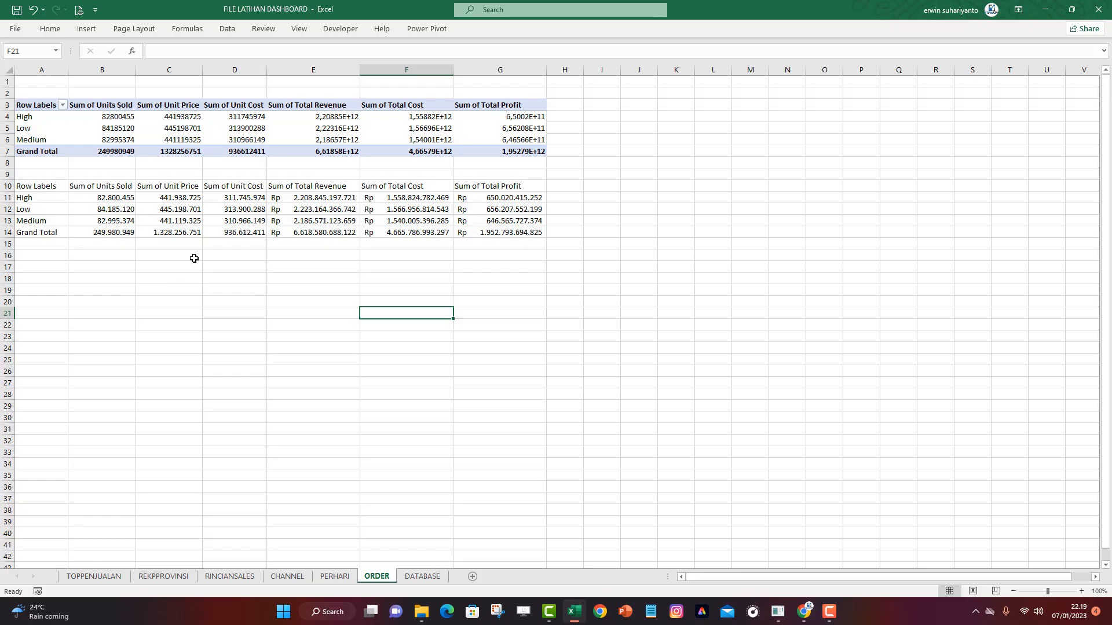
# Add the header Persen Unit in H10 and widen column H to fit it
pyautogui.click(570, 187)
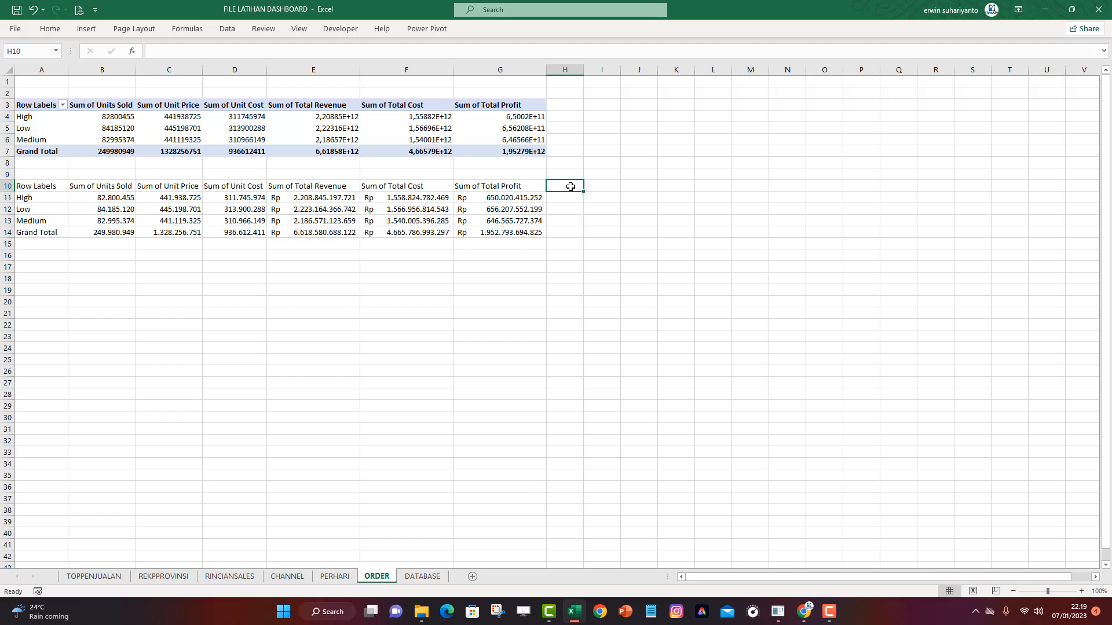
pyautogui.write('Perse')
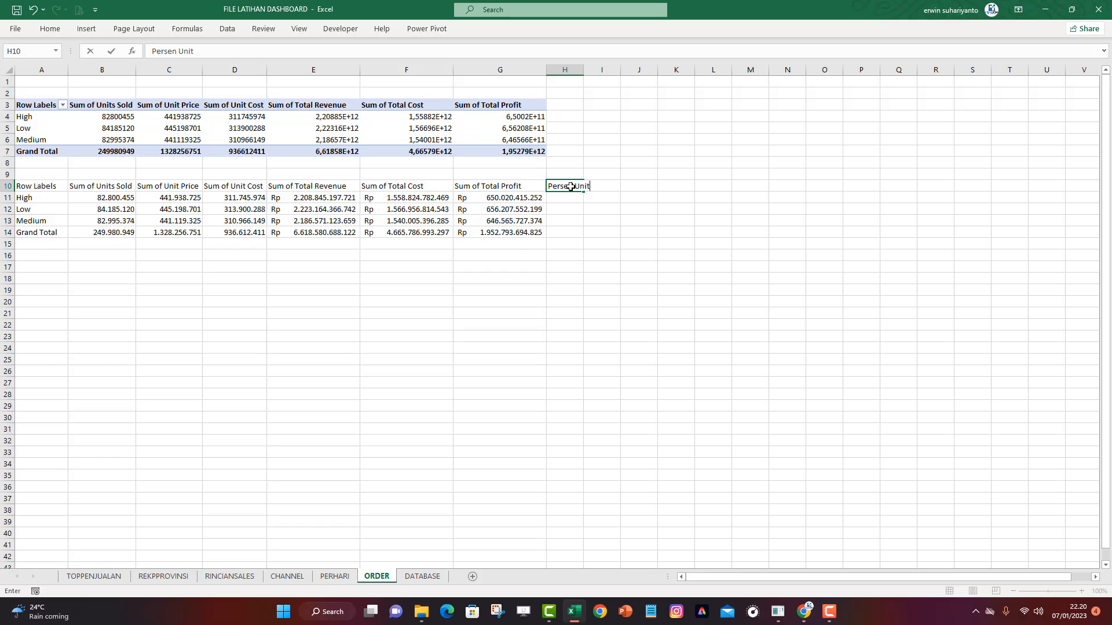
pyautogui.write('n Unit')
pyautogui.press('Return')
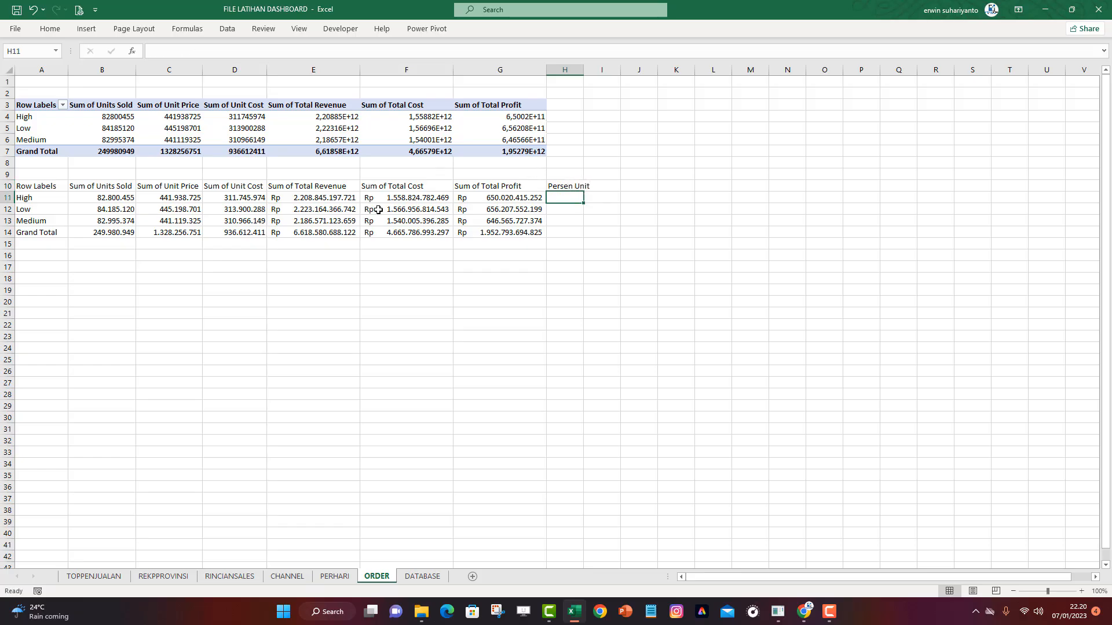
pyautogui.click(119, 207)
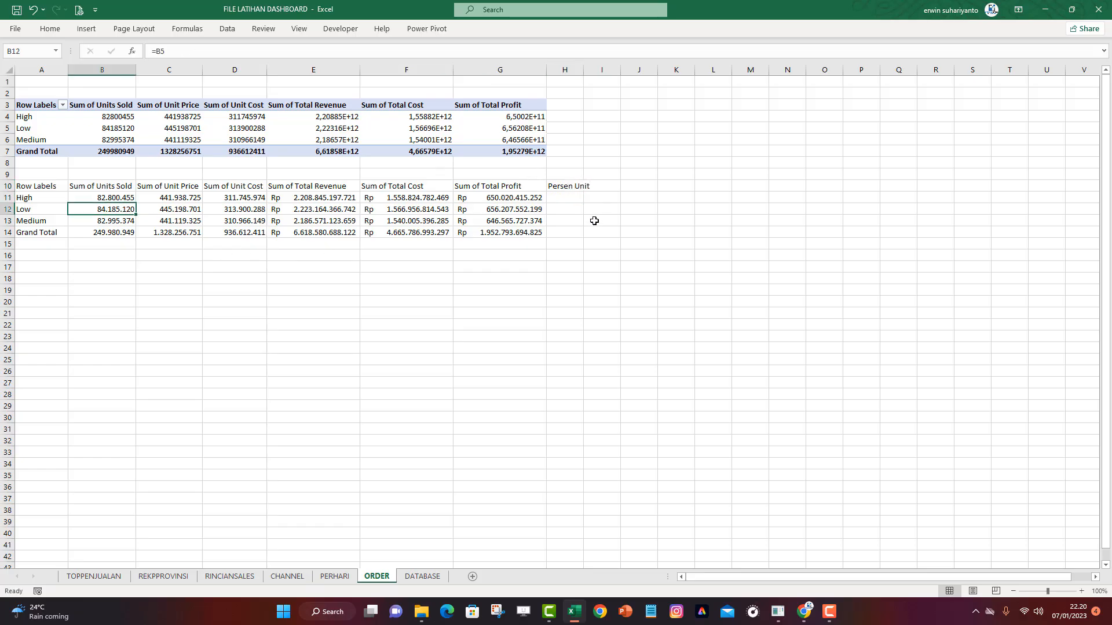
pyautogui.click(559, 197)
pyautogui.moveTo(584, 73); pyautogui.dragTo(591, 75)
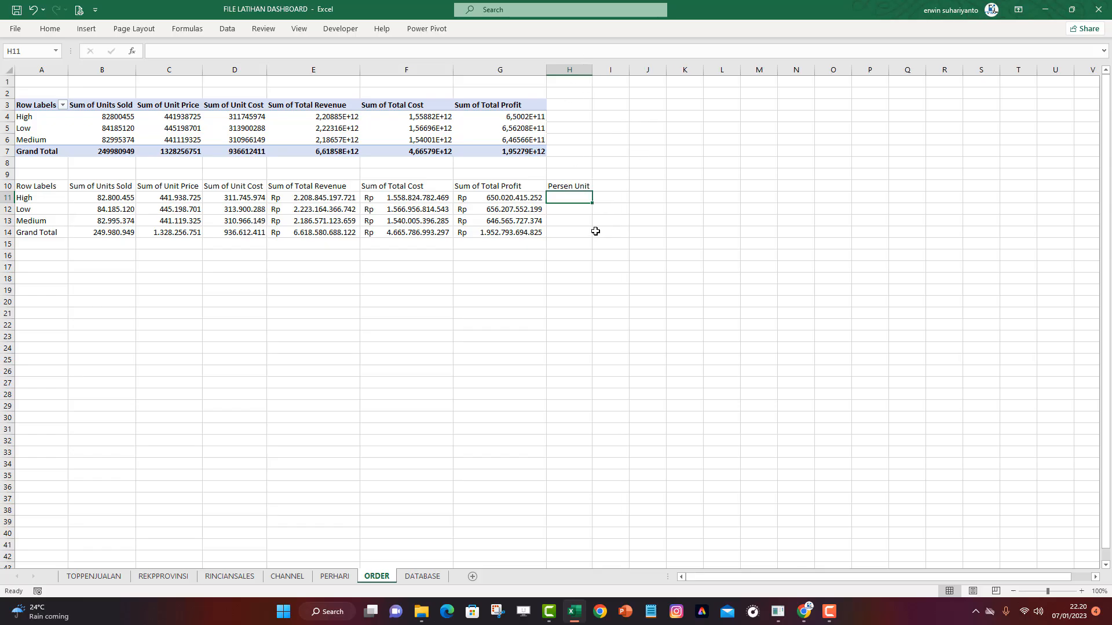
# Enter =B11/$B$14 in H11 and fill the formula down to H14
pyautogui.write('=')
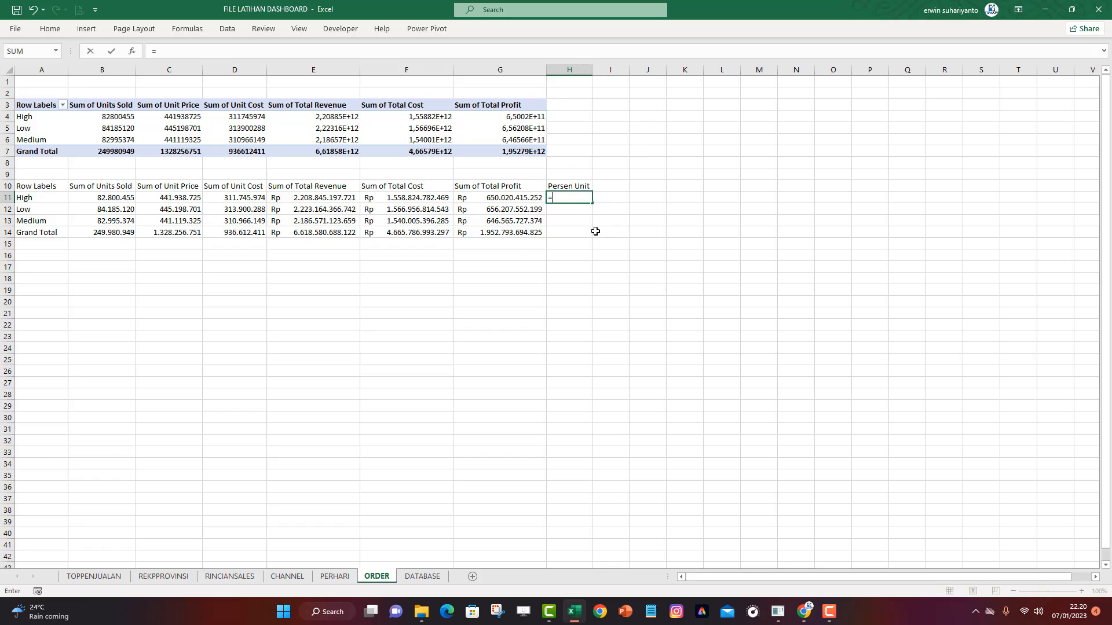
pyautogui.click(122, 200)
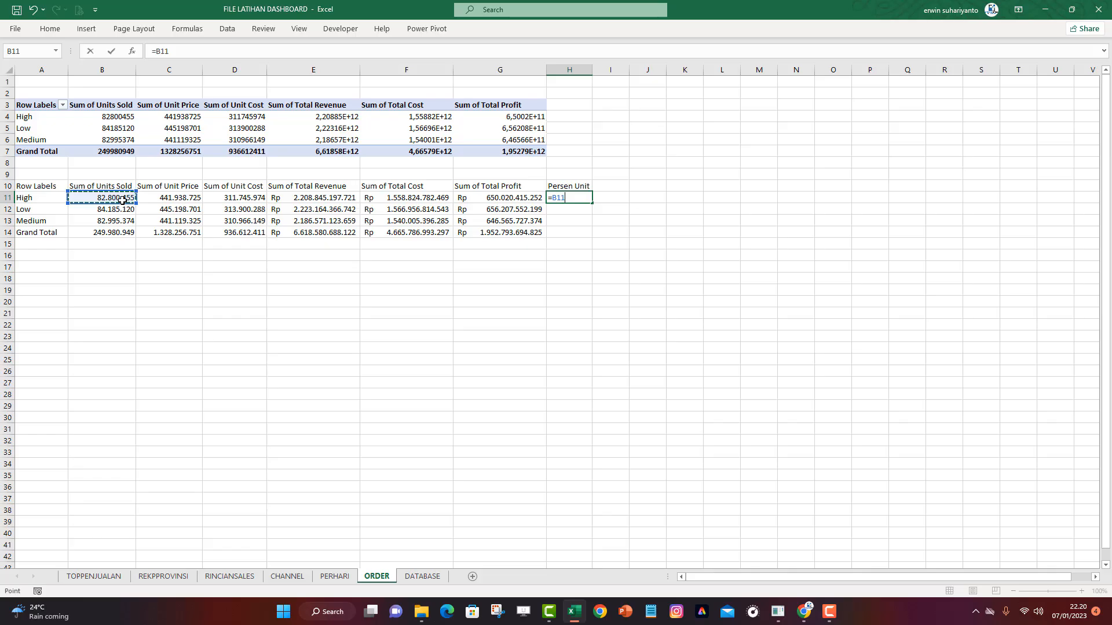
pyautogui.write('/')
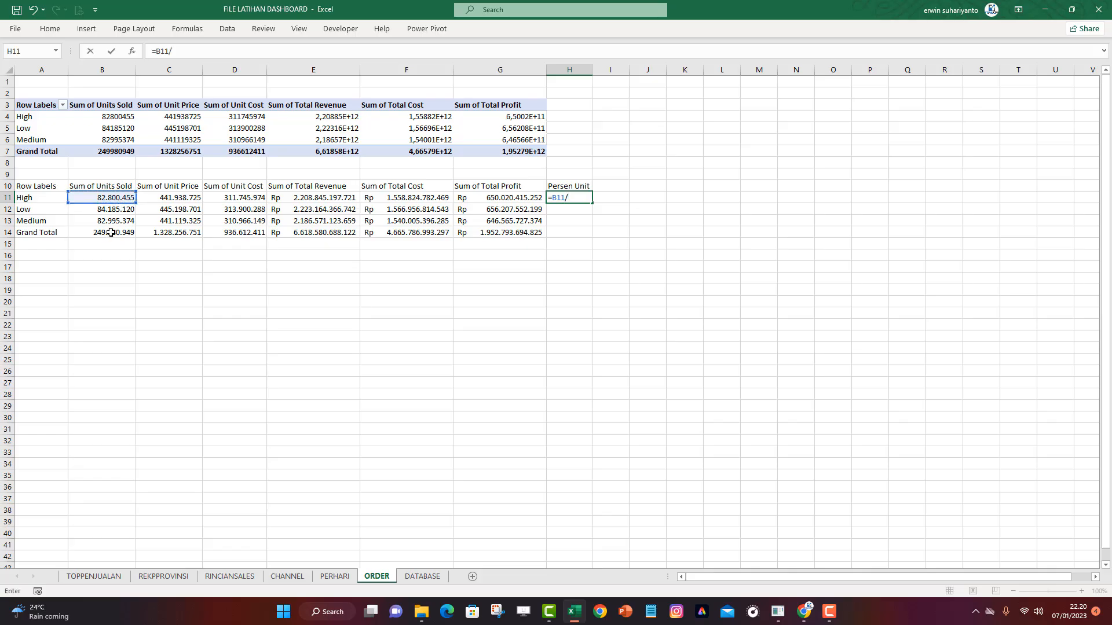
pyautogui.click(110, 233)
pyautogui.press('F4')
pyautogui.press('Return')
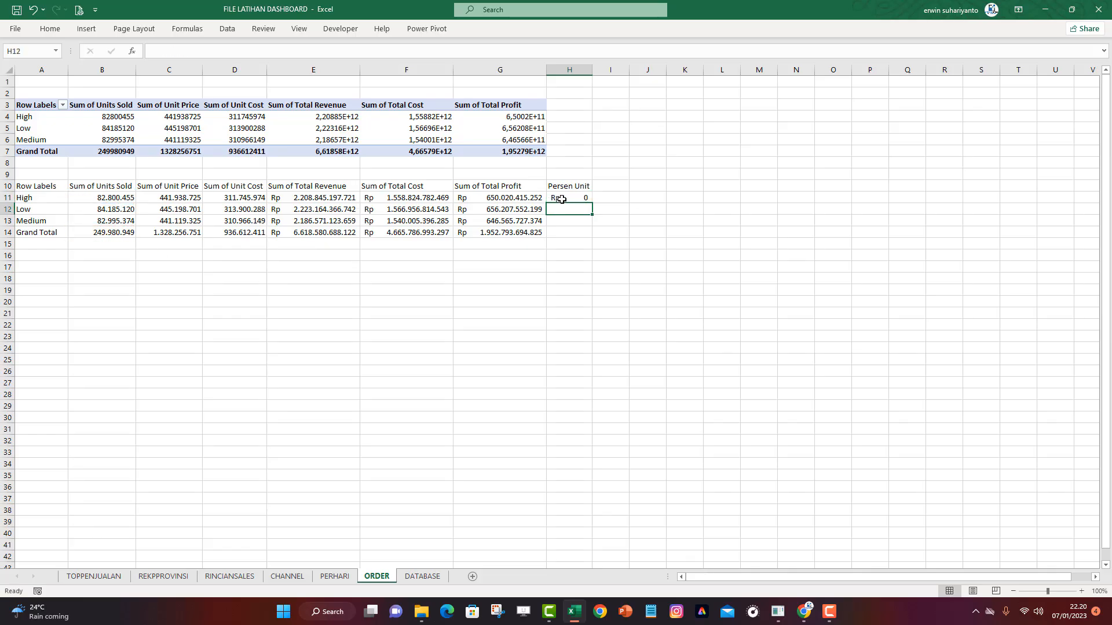
pyautogui.click(586, 200)
pyautogui.moveTo(593, 204); pyautogui.dragTo(587, 238)
# Format the Persen Unit values in H11:H14 as percentages and save the workbook
pyautogui.click(50, 28)
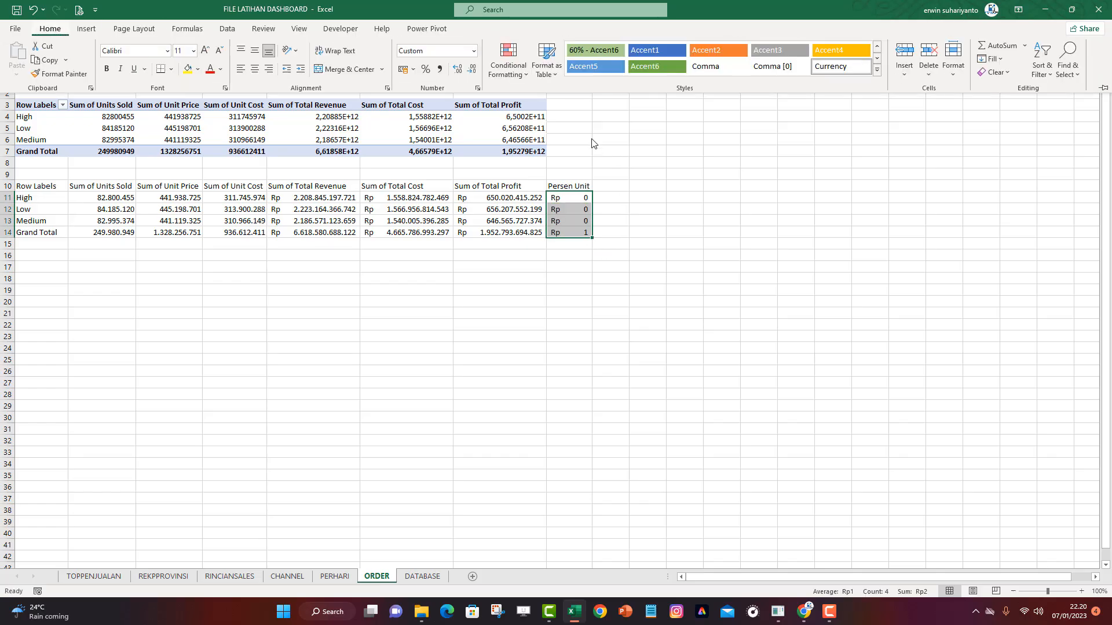
pyautogui.click(428, 71)
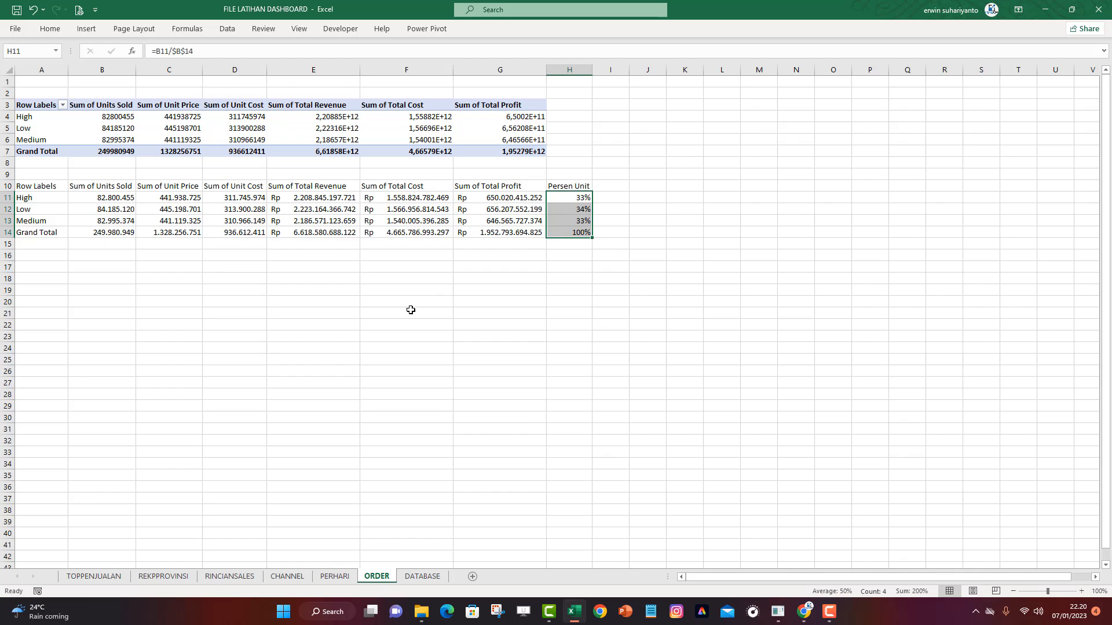
pyautogui.click(318, 347)
pyautogui.hotkey('ctrl', 's')
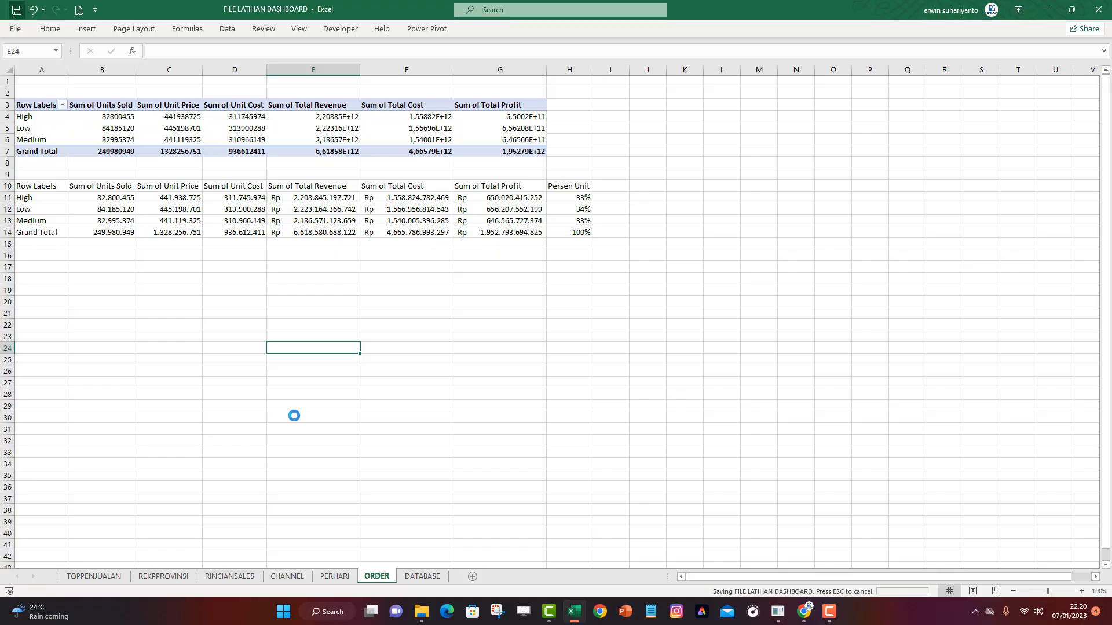
# Add a new worksheet after DATABASE and name it DASHBOARD
pyautogui.click(429, 577)
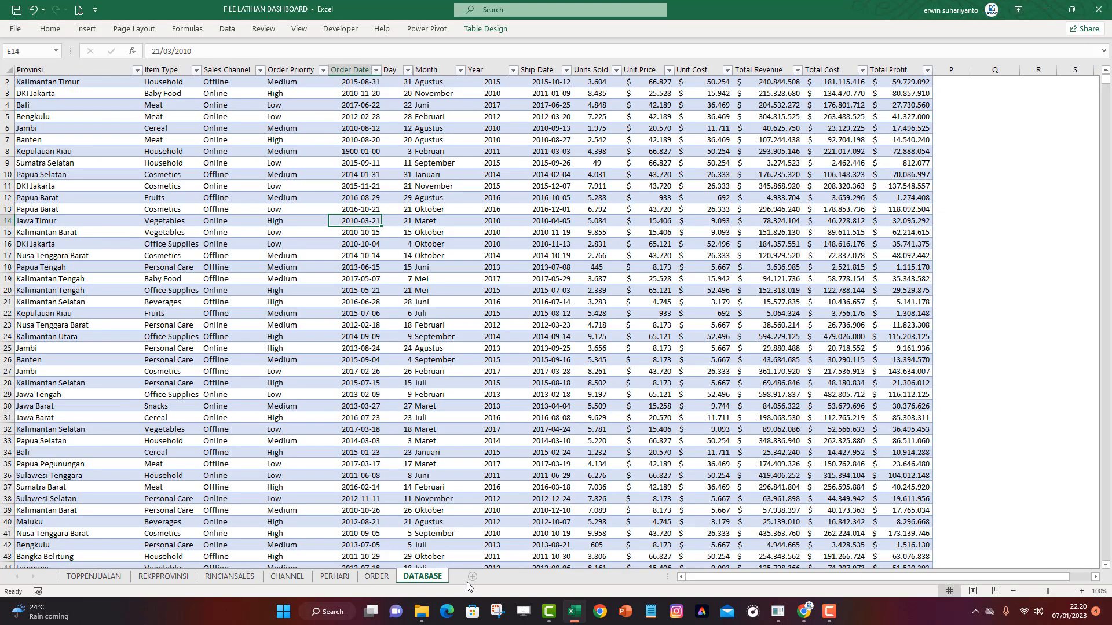
pyautogui.click(473, 577)
pyautogui.doubleClick(464, 577)
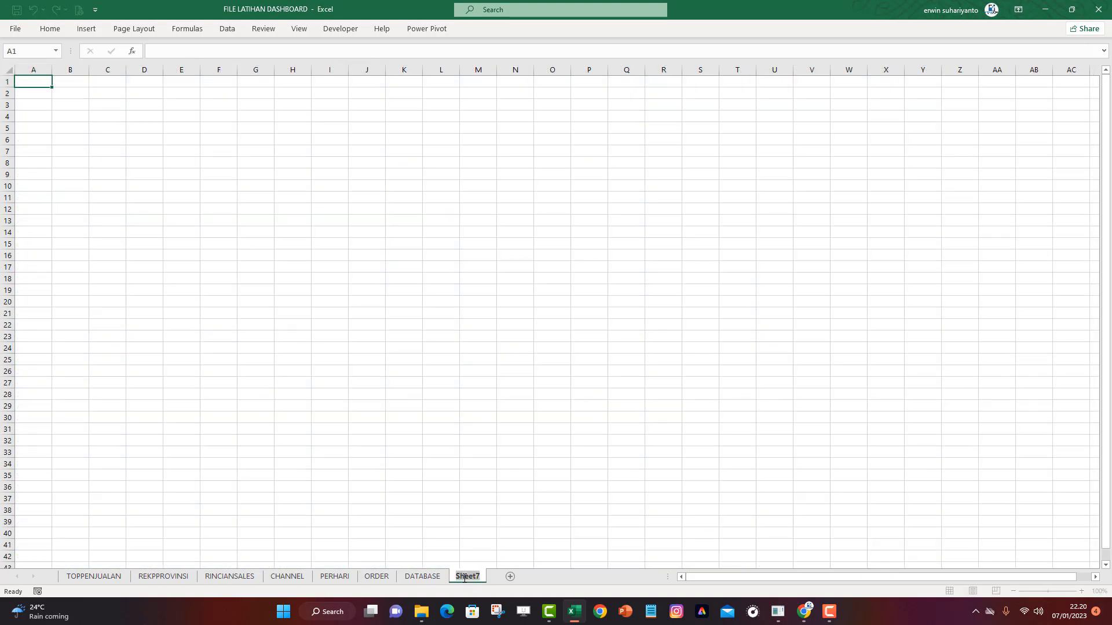
pyautogui.write('DASHBOARD')
pyautogui.press('Return')
# Turn off the gridlines on the DASHBOARD sheet
pyautogui.click(428, 253)
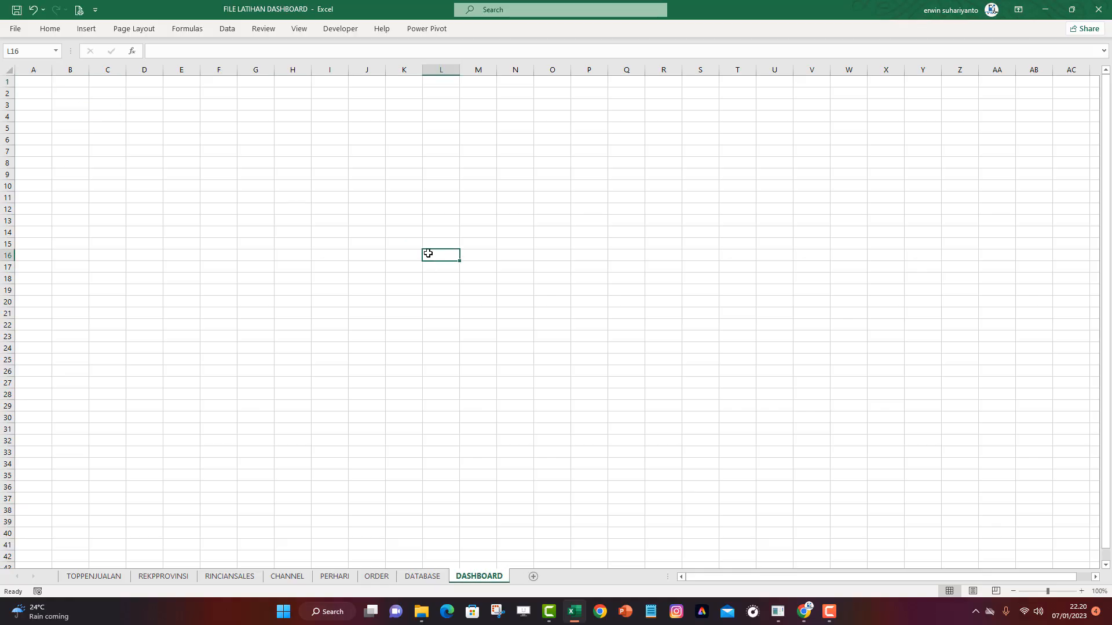
pyautogui.click(469, 380)
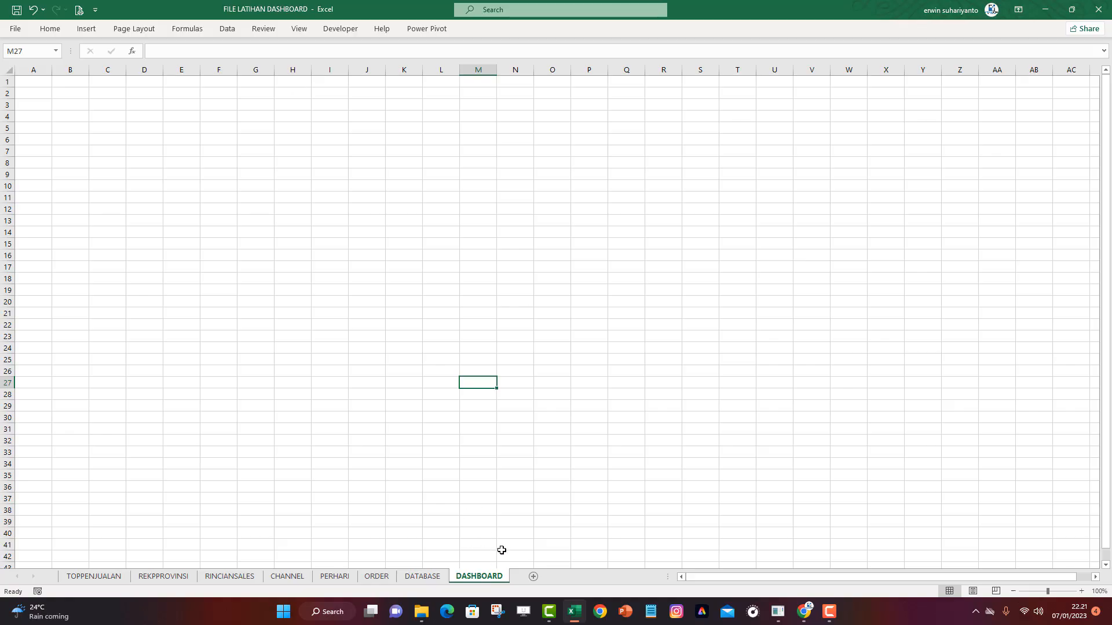
pyautogui.click(309, 29)
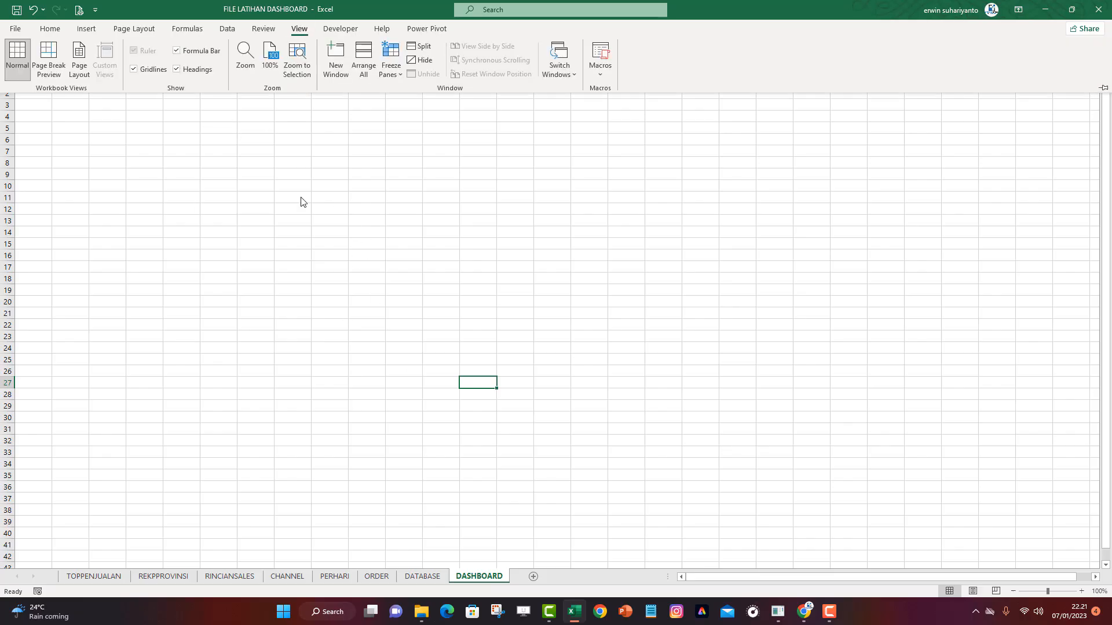
pyautogui.click(147, 71)
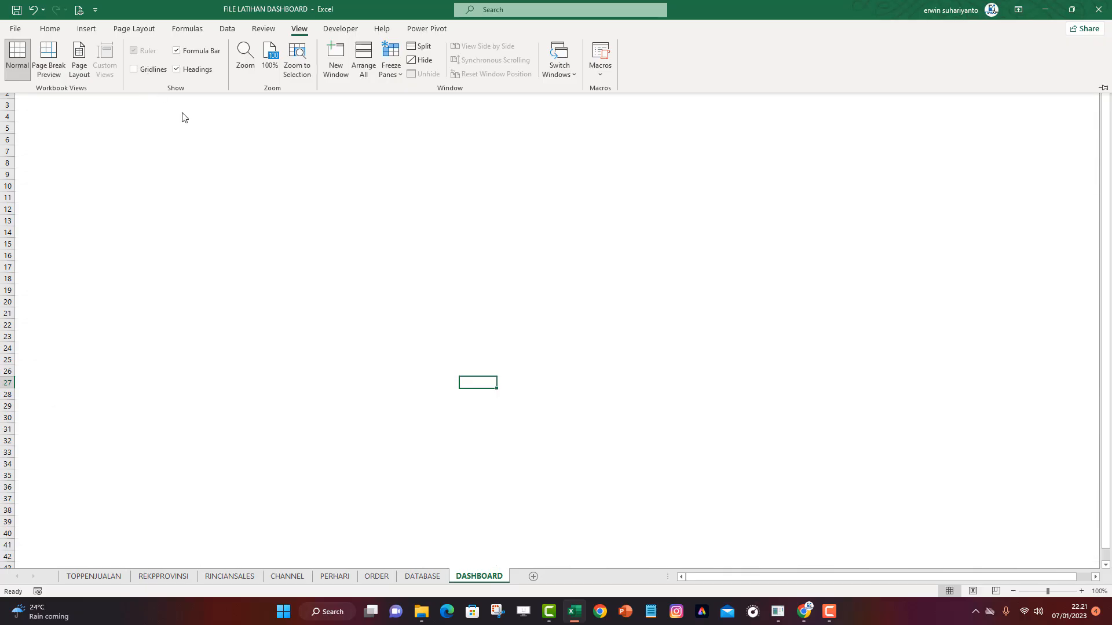
# Fill every cell of the DASHBOARD sheet with the dark Indigo recent color
pyautogui.click(10, 70)
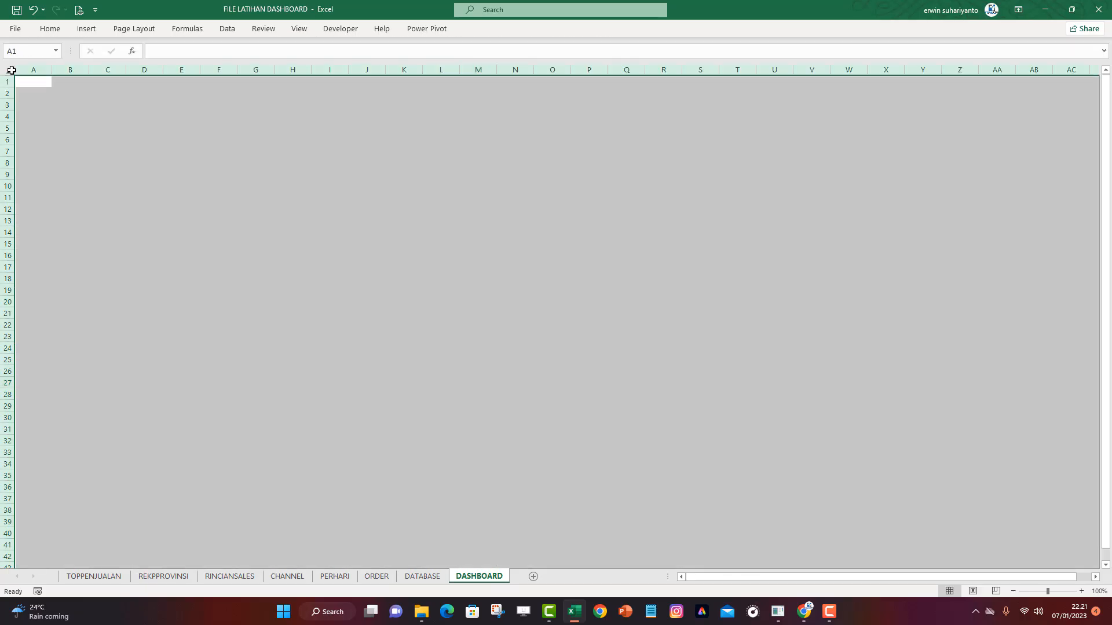
pyautogui.click(38, 102)
pyautogui.click(10, 70)
pyautogui.click(51, 29)
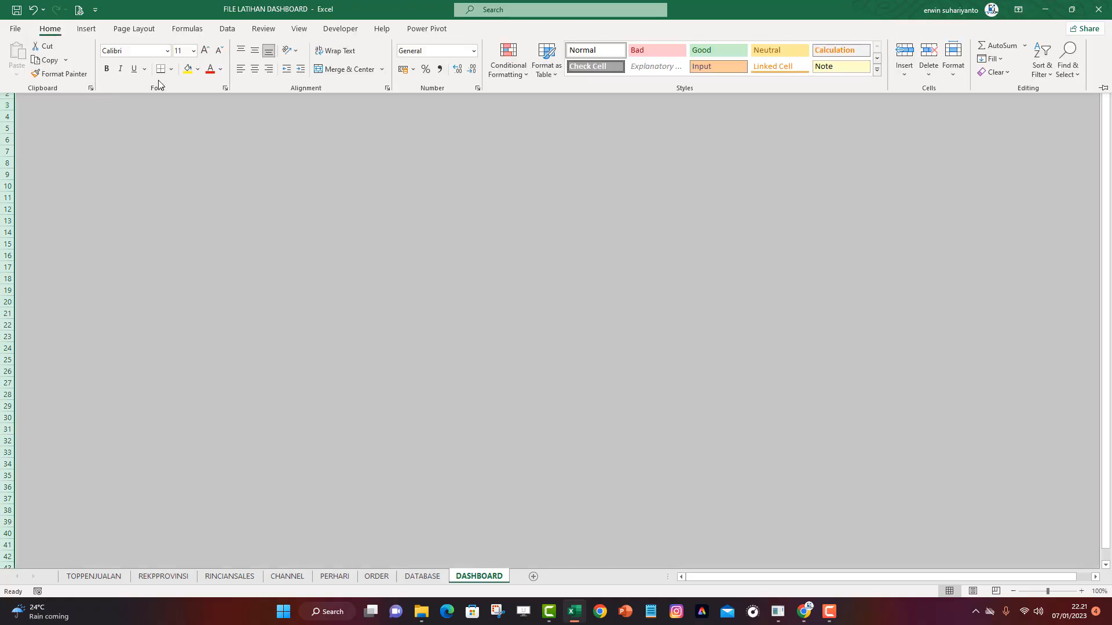
pyautogui.click(199, 70)
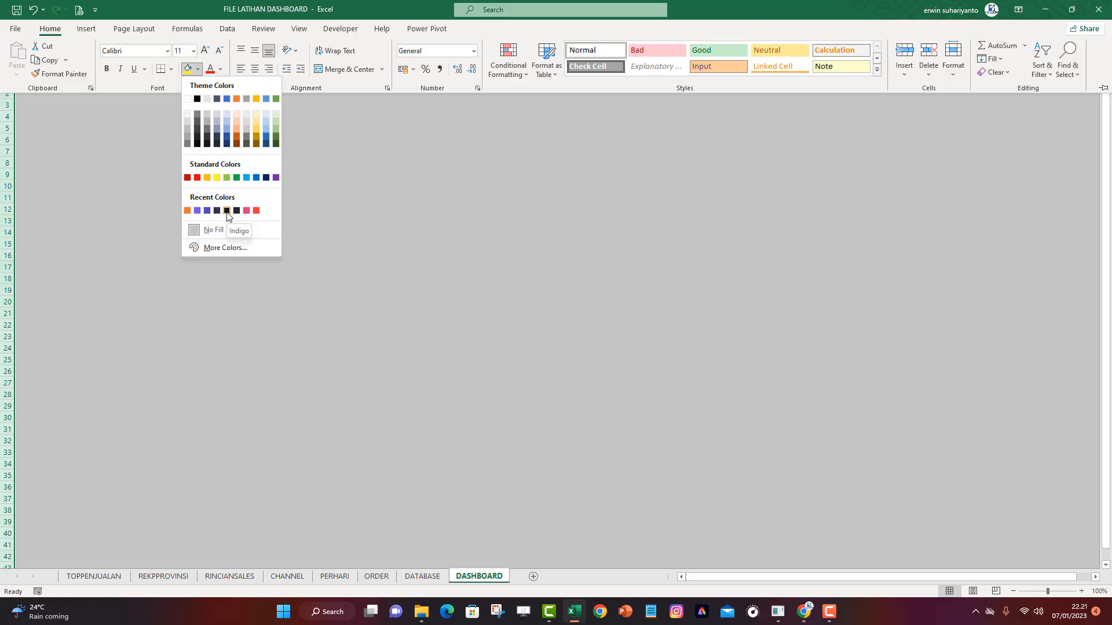
pyautogui.click(301, 207)
pyautogui.click(37, 102)
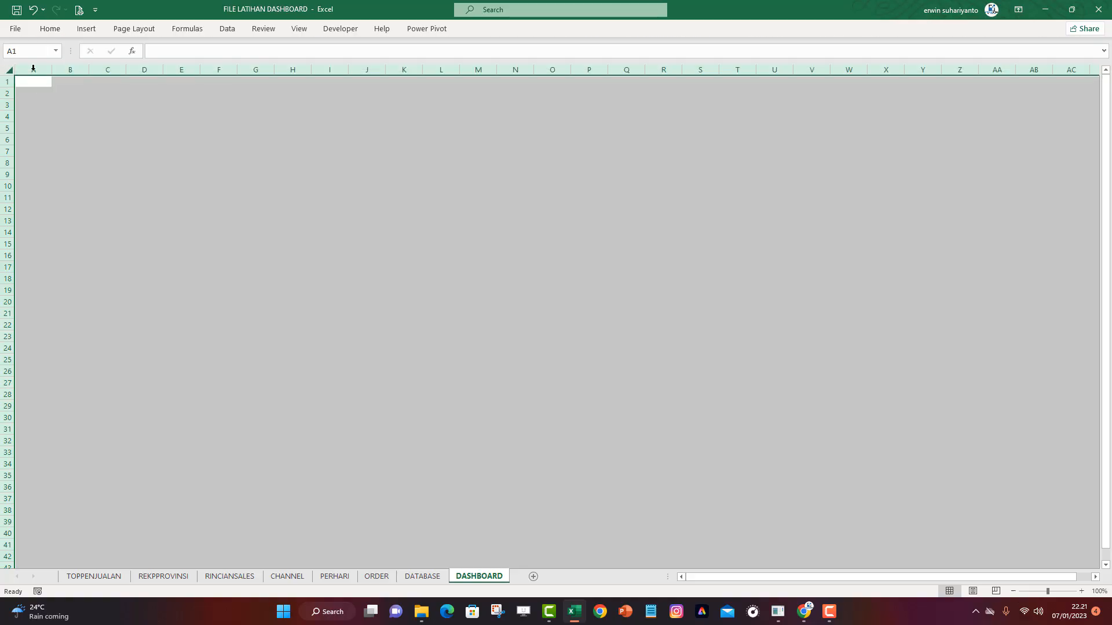
pyautogui.click(45, 30)
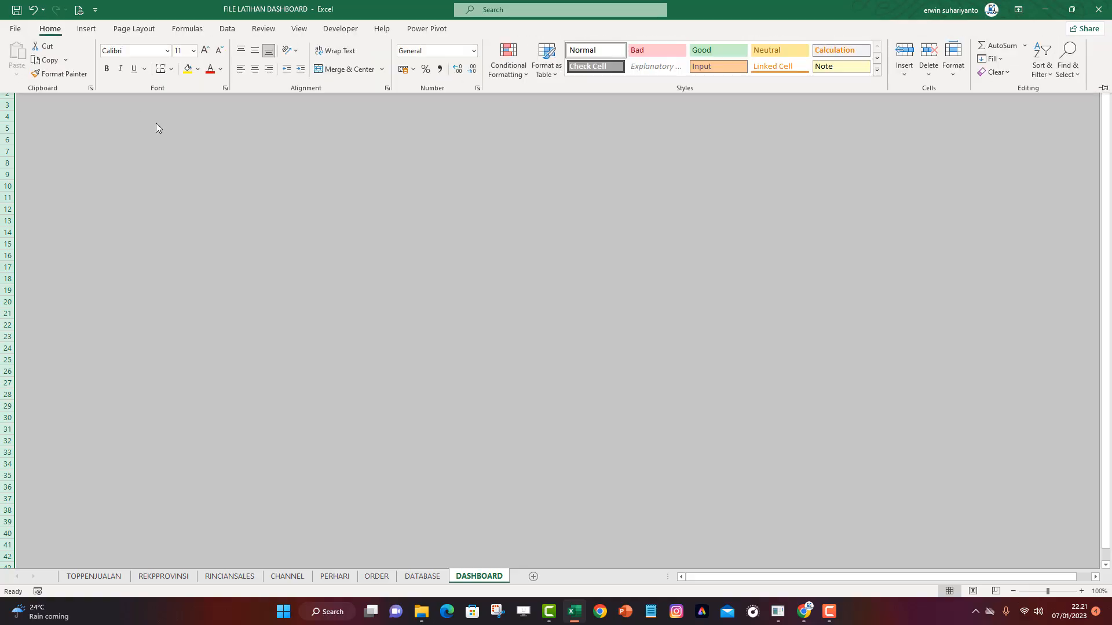
pyautogui.click(198, 69)
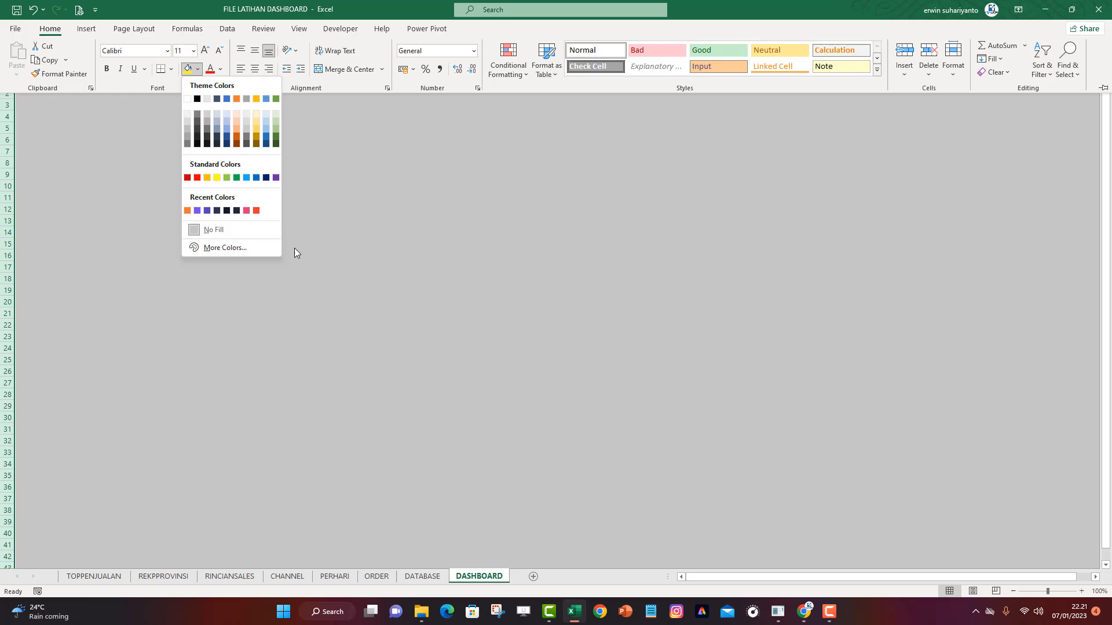
pyautogui.click(226, 211)
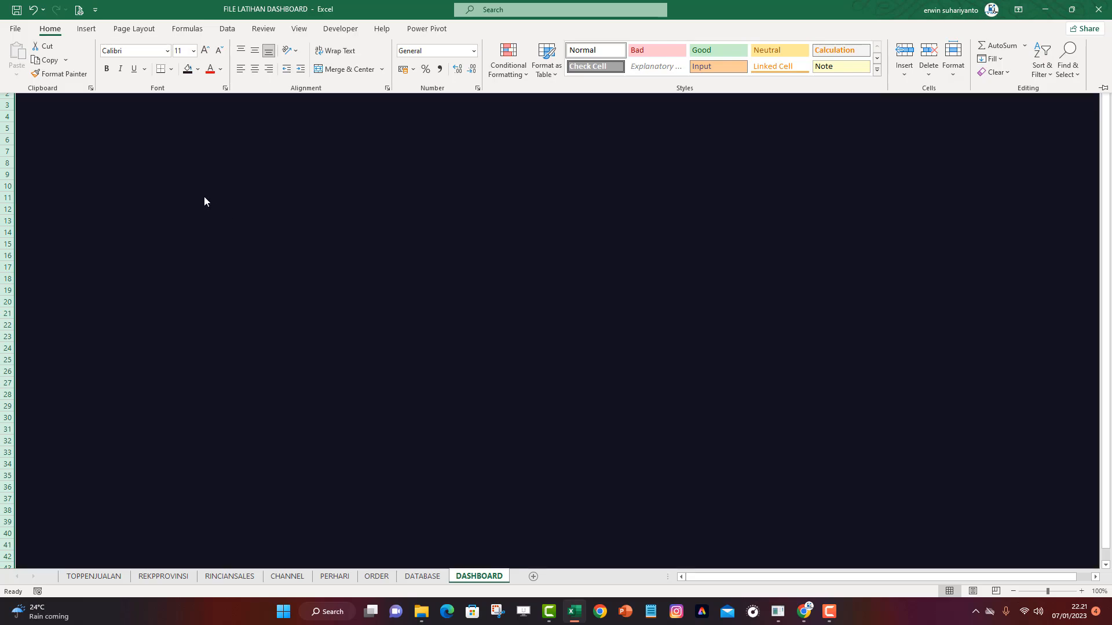
pyautogui.click(204, 200)
pyautogui.click(191, 209)
pyautogui.click(151, 215)
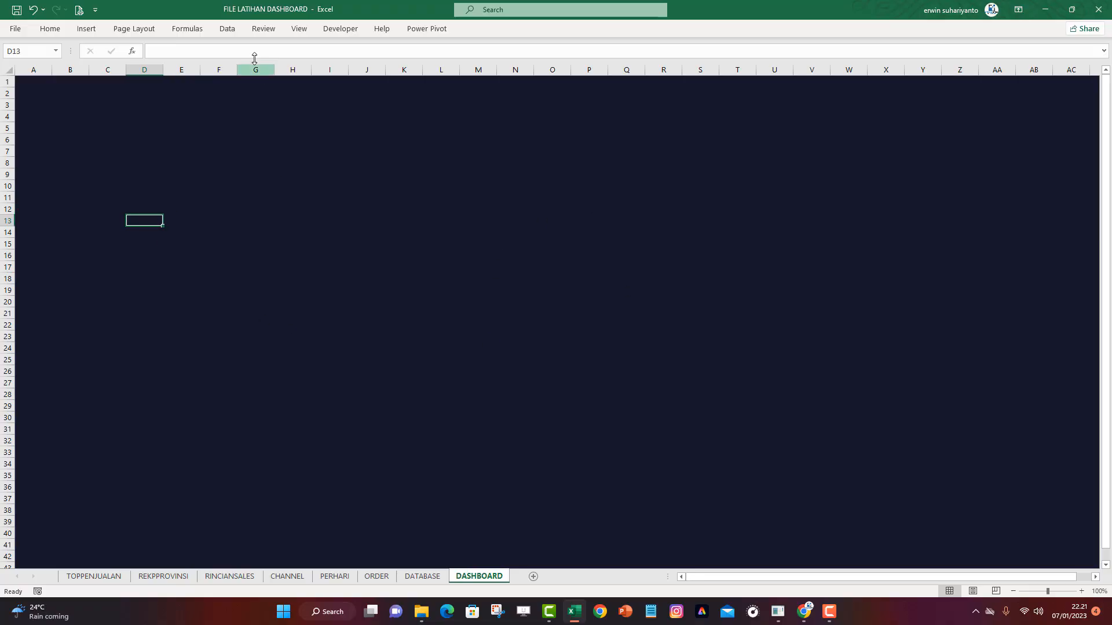
# Draw a rounded rectangle about 20 cm wide and 3.7 cm high across columns A to L, rows 2 to 8
pyautogui.click(90, 29)
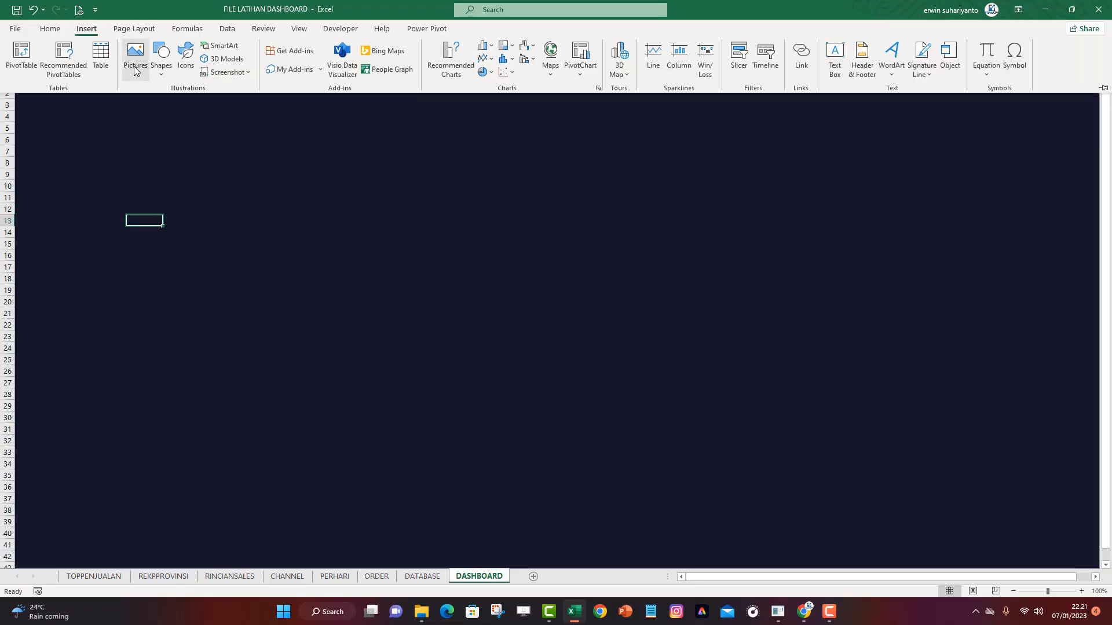
pyautogui.click(162, 58)
pyautogui.click(213, 105)
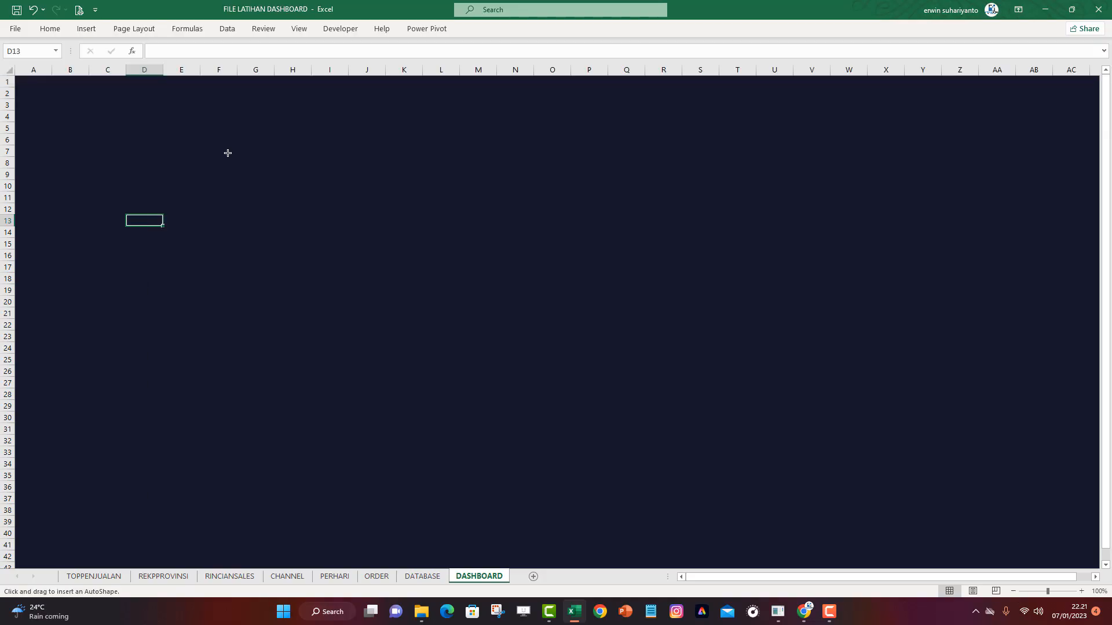
pyautogui.moveTo(156, 155)
pyautogui.mouseDown()
pyautogui.moveTo(211, 211)
pyautogui.moveTo(94, 202)
pyautogui.moveTo(60, 111)
pyautogui.moveTo(33, 88)
pyautogui.mouseUp()
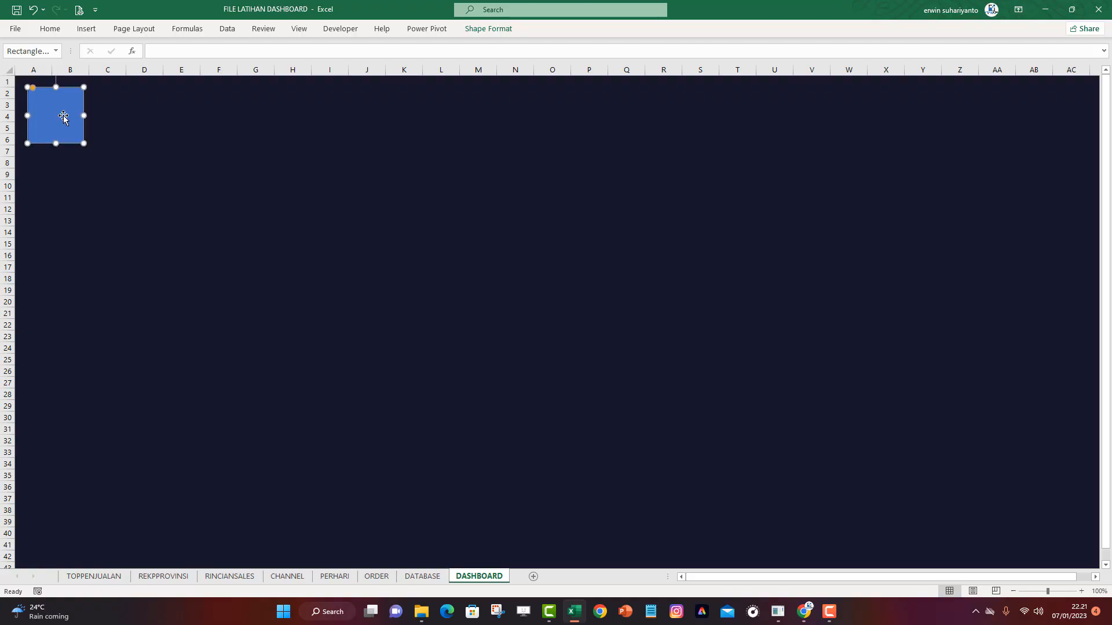
pyautogui.moveTo(81, 115); pyautogui.dragTo(467, 115)
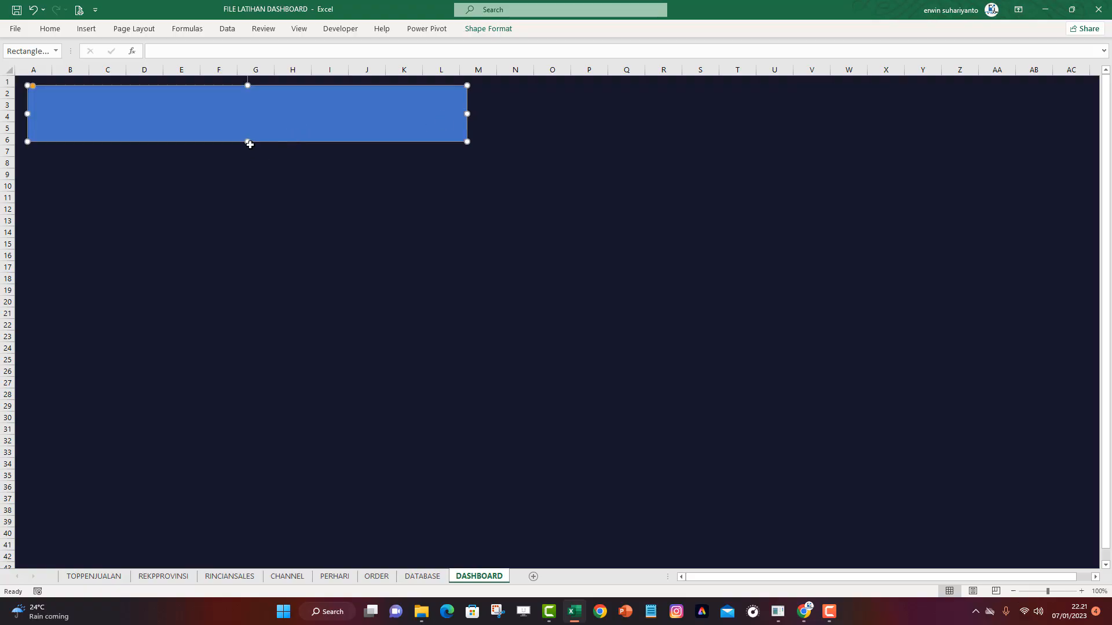
pyautogui.moveTo(249, 144); pyautogui.dragTo(249, 168)
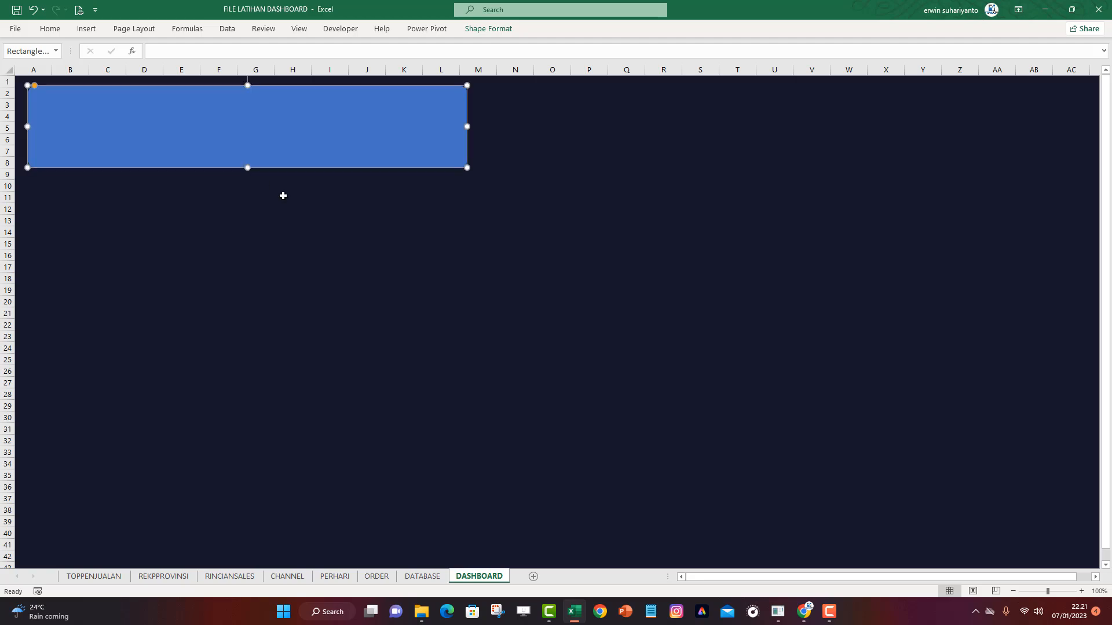
# Slightly reduce the corner rounding of the rectangle
pyautogui.click(283, 195)
pyautogui.click(51, 106)
pyautogui.moveTo(35, 87); pyautogui.dragTo(33, 88)
pyautogui.click(461, 186)
# Remove the rounded rectangle's outline and fill it with the dark slate recent color, slightly lighter than the sheet background
pyautogui.click(372, 142)
pyautogui.click(489, 29)
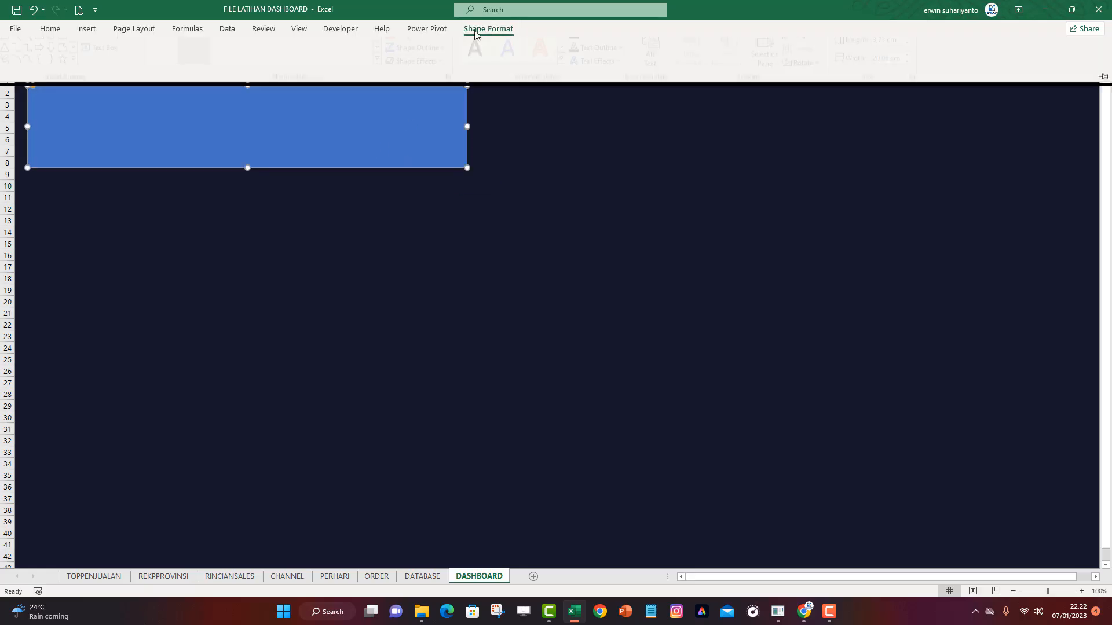
pyautogui.click(431, 58)
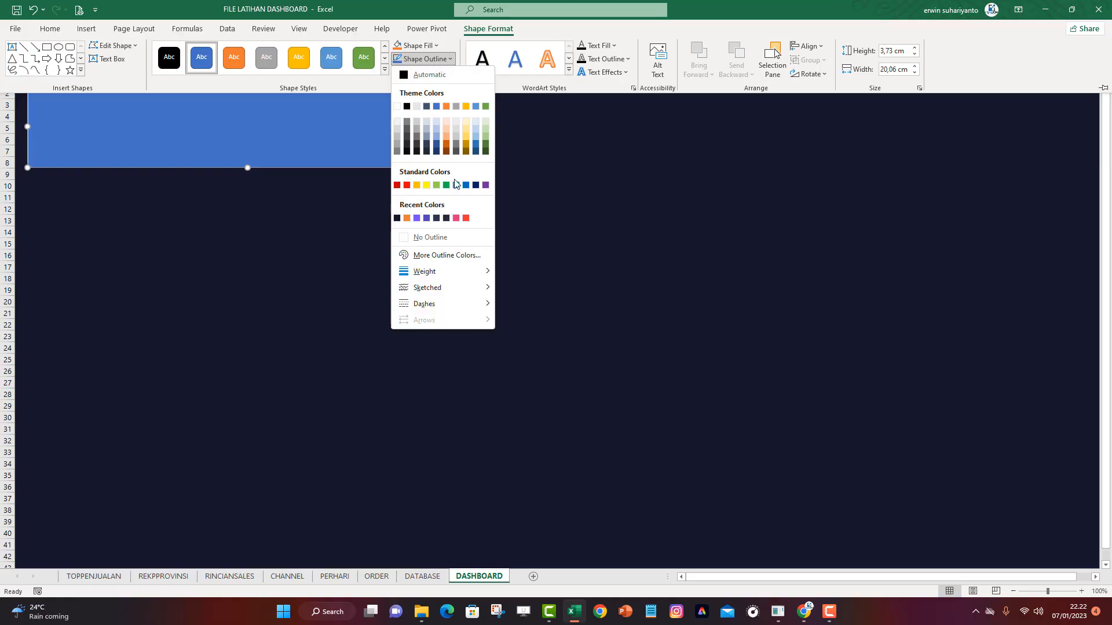
pyautogui.click(437, 242)
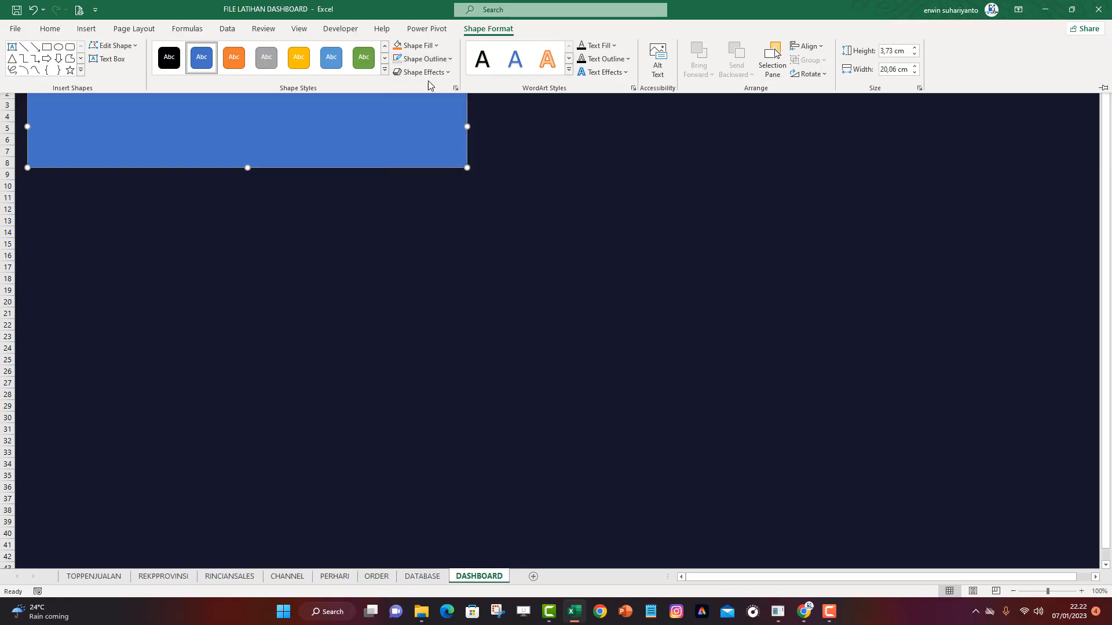
pyautogui.click(416, 45)
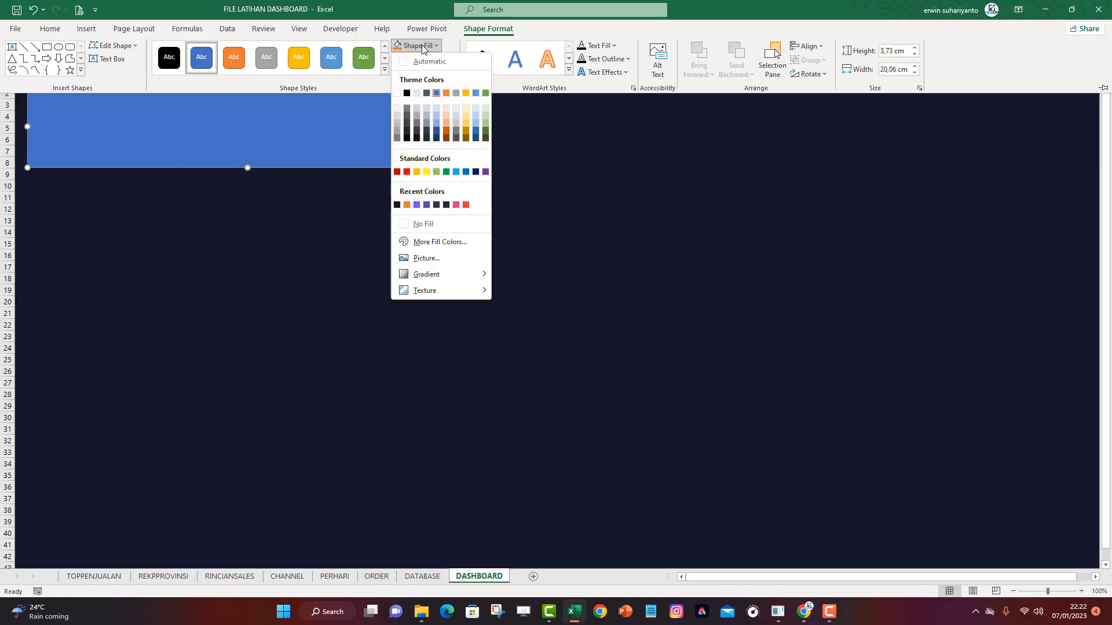
pyautogui.click(446, 205)
pyautogui.click(616, 159)
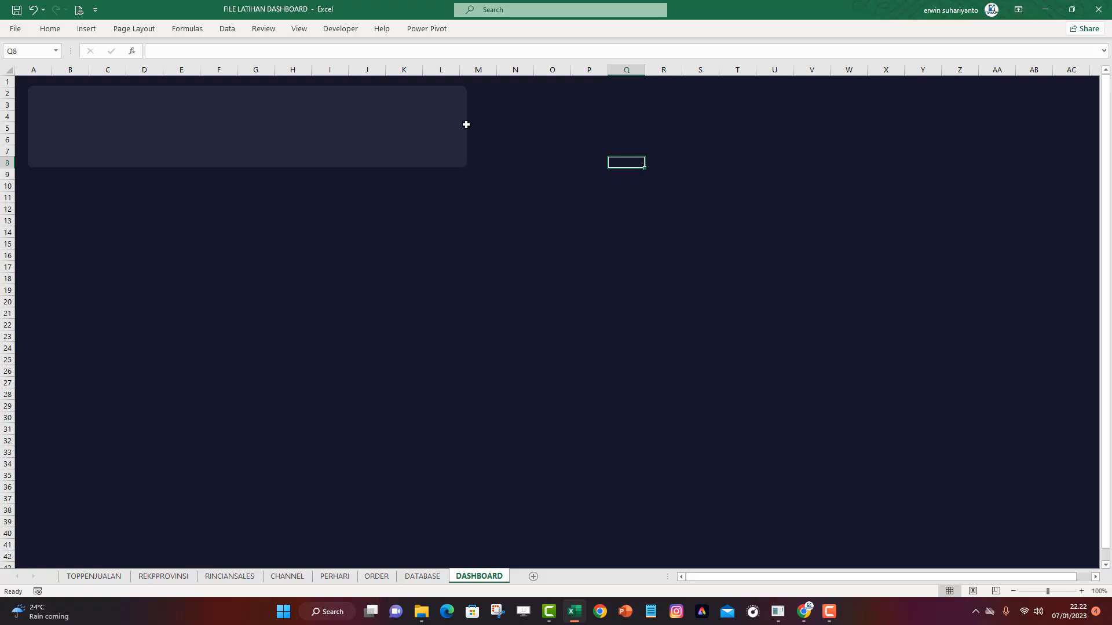
pyautogui.click(374, 126)
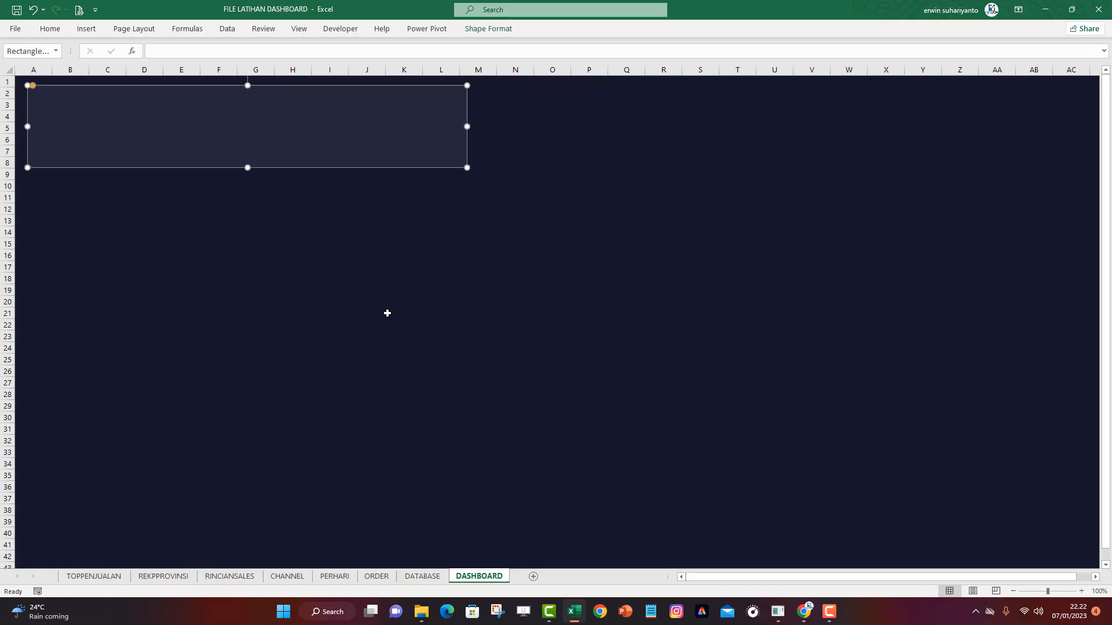
pyautogui.click(388, 274)
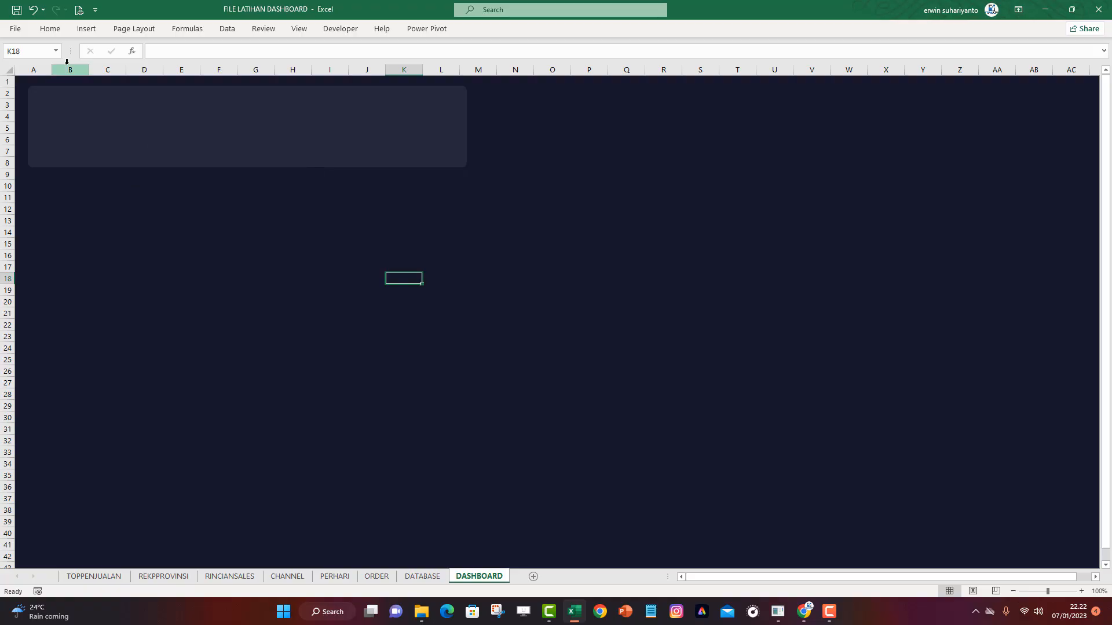
# Insert a text box on the empty area near cell P11 reading Persentase Order Priority
pyautogui.click(87, 29)
pyautogui.click(835, 58)
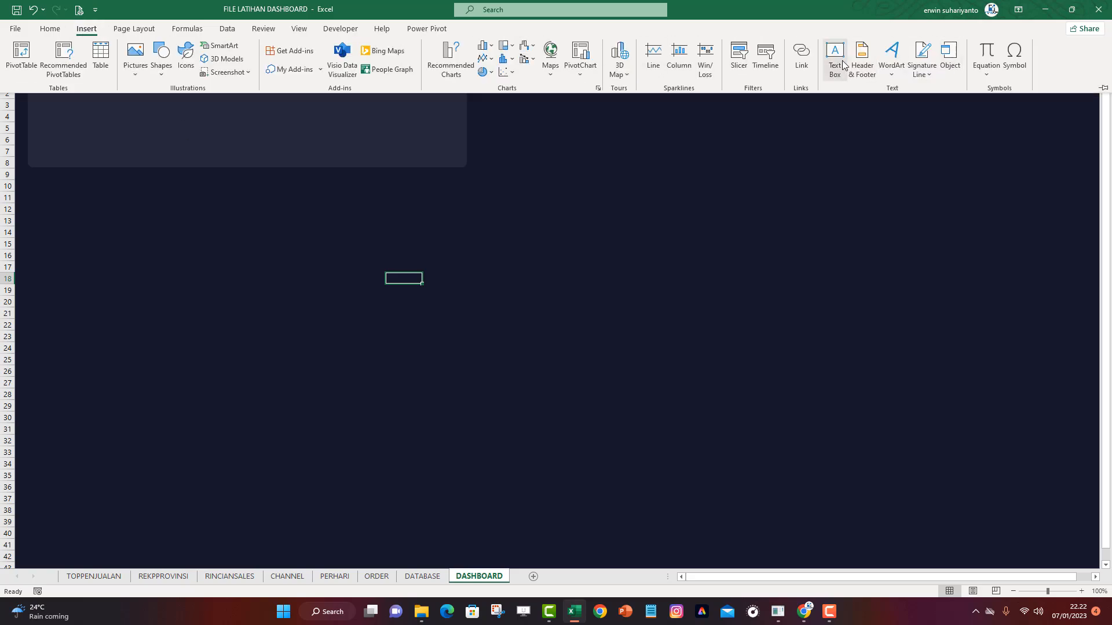
pyautogui.click(589, 195)
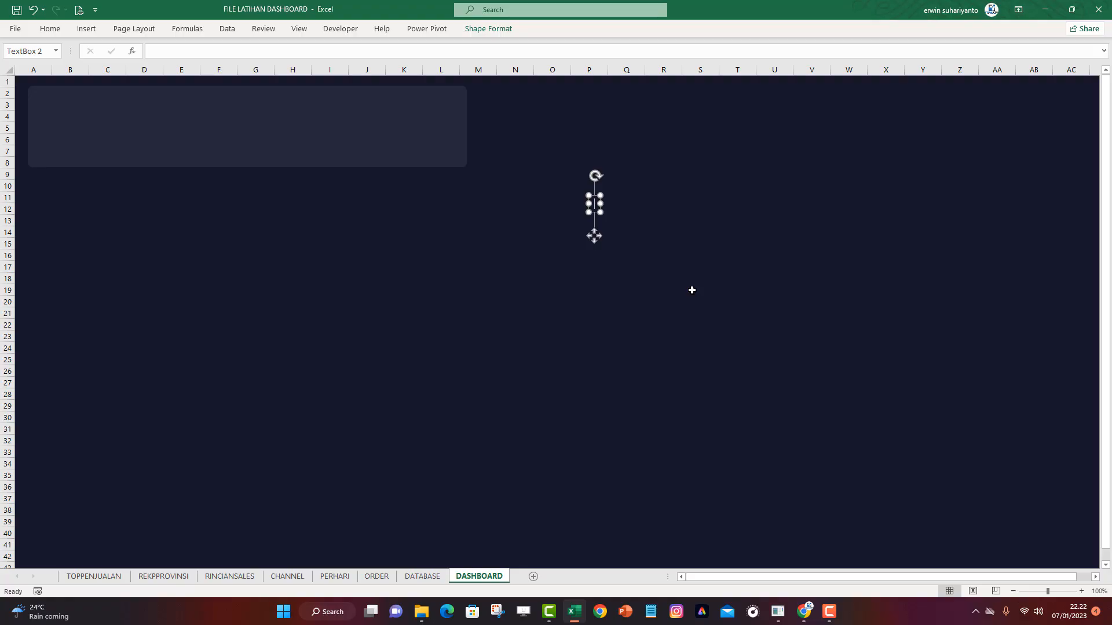
pyautogui.write('pERSENT')
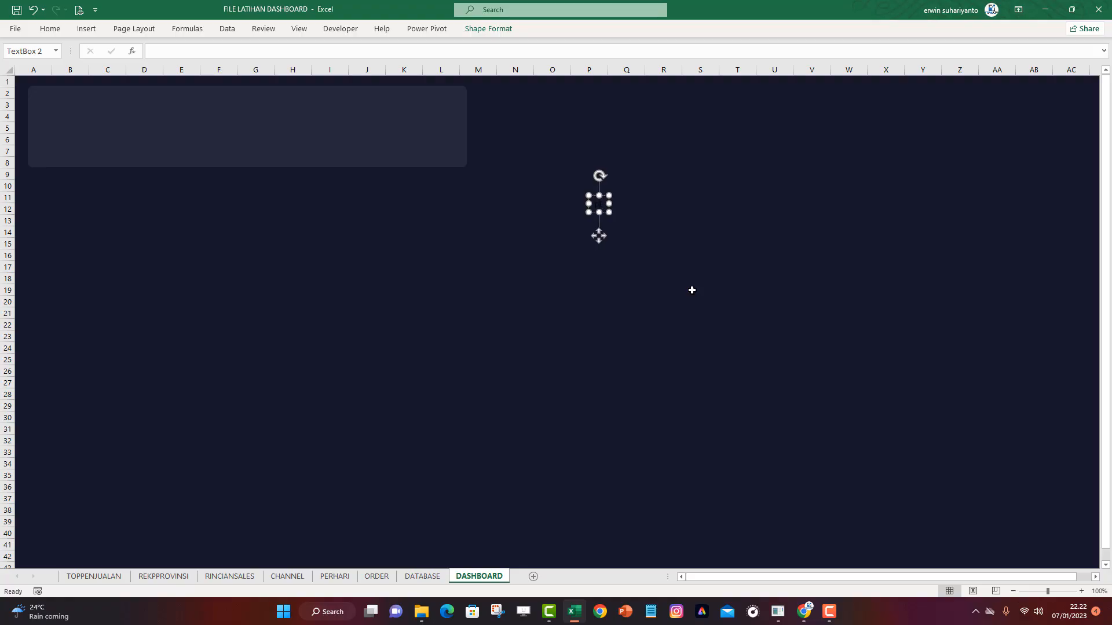
pyautogui.press('BackSpace')
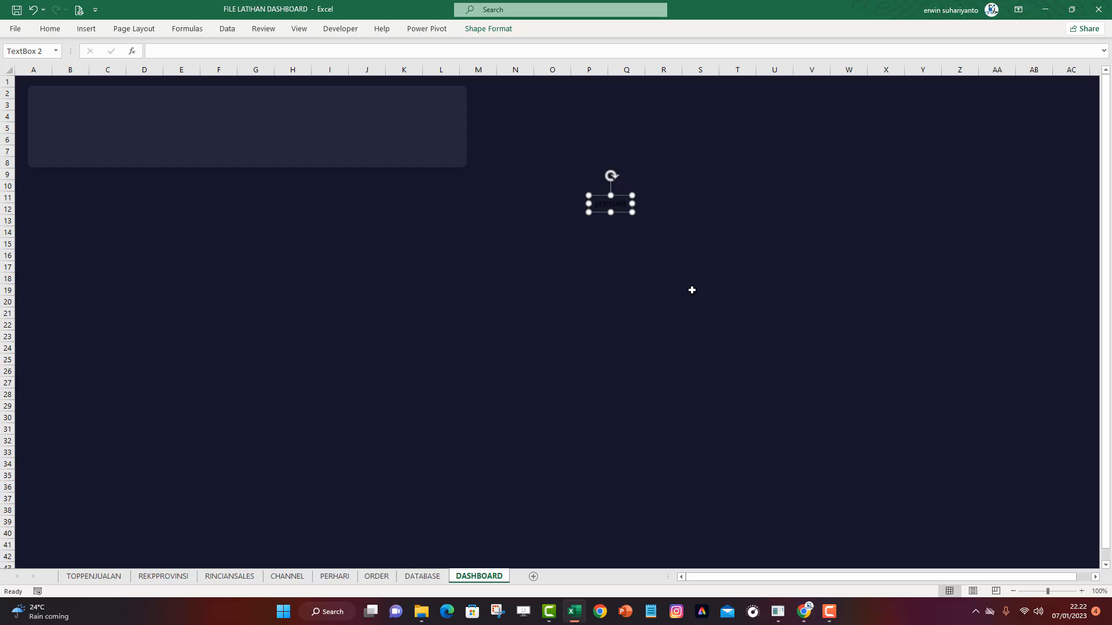
pyautogui.press('BackSpace')
pyautogui.press('BackSpace')
pyautogui.press('BackSpace')
pyautogui.press('BackSpace')
pyautogui.press('BackSpace')
pyautogui.press('BackSpace')
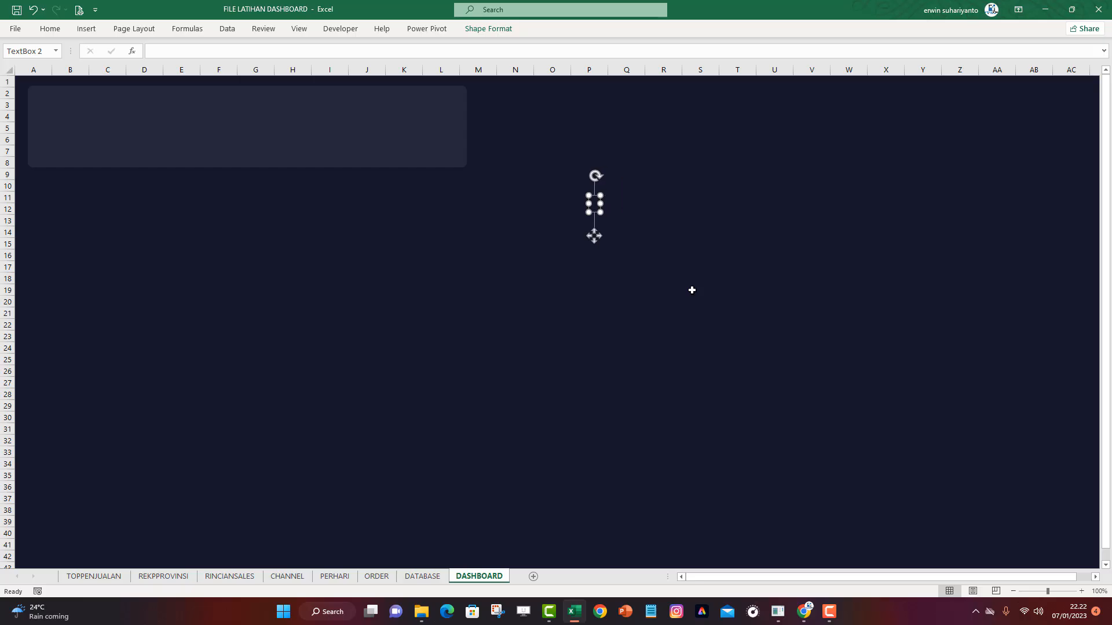
pyautogui.write('Persentase')
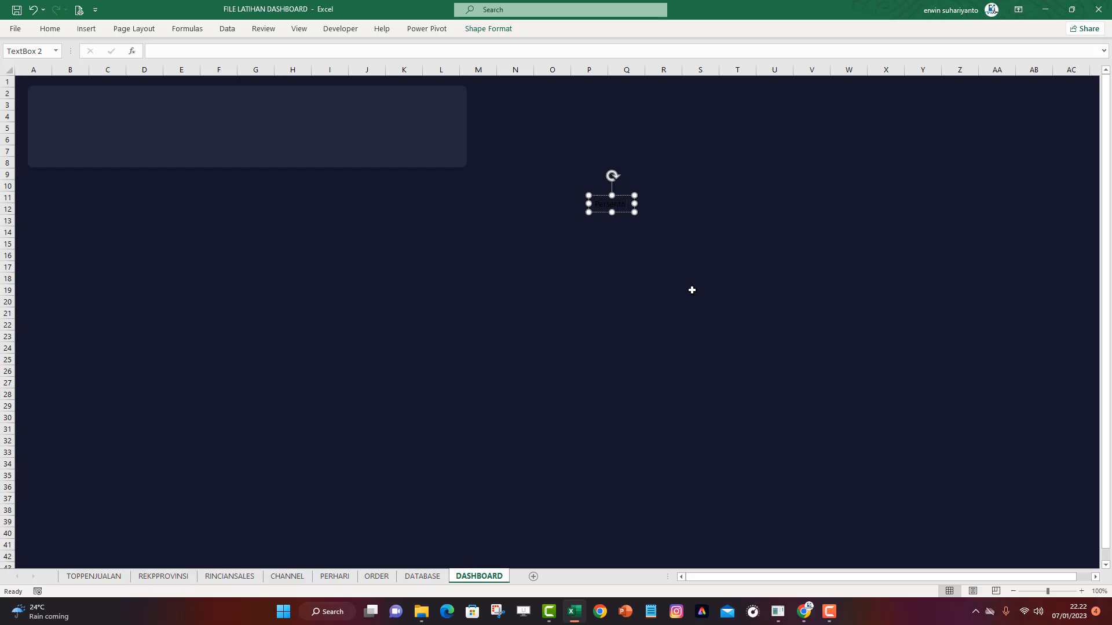
pyautogui.write(' Order')
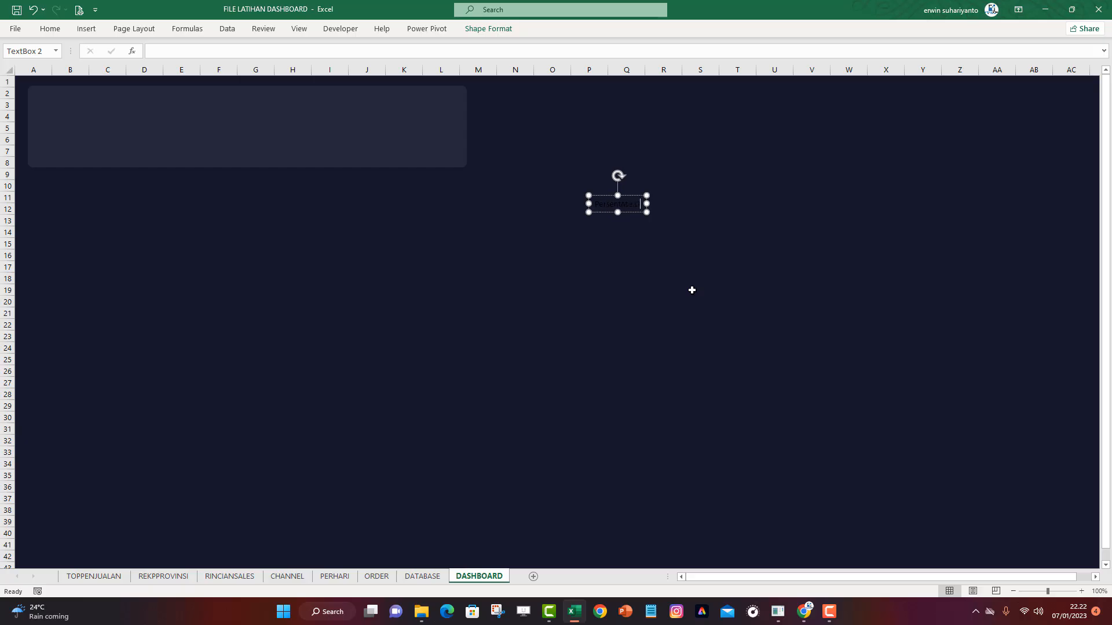
pyautogui.write(' prov')
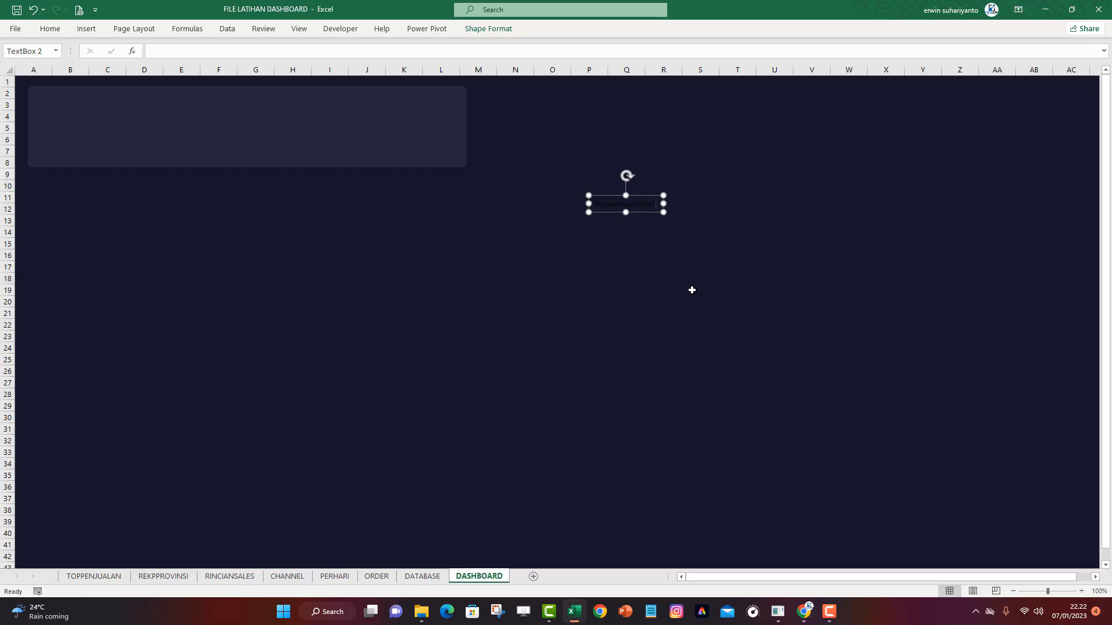
pyautogui.write('rity')
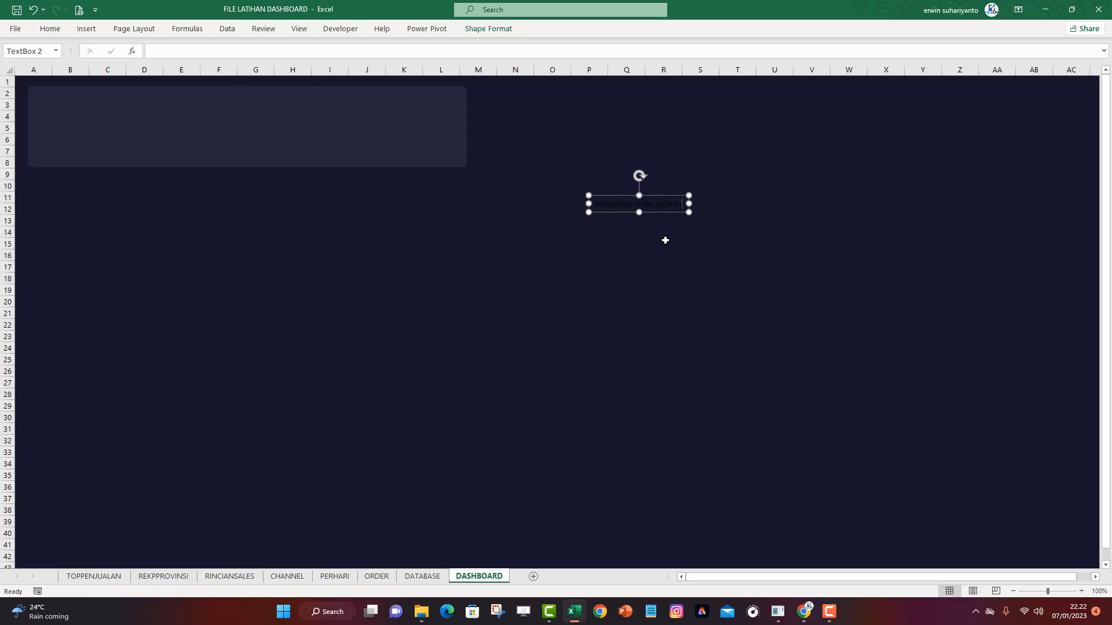
pyautogui.press('BackSpace')
pyautogui.write('P')
# Set the font color of the Persentase Order Priority text box to white
pyautogui.click(673, 212)
pyautogui.click(49, 29)
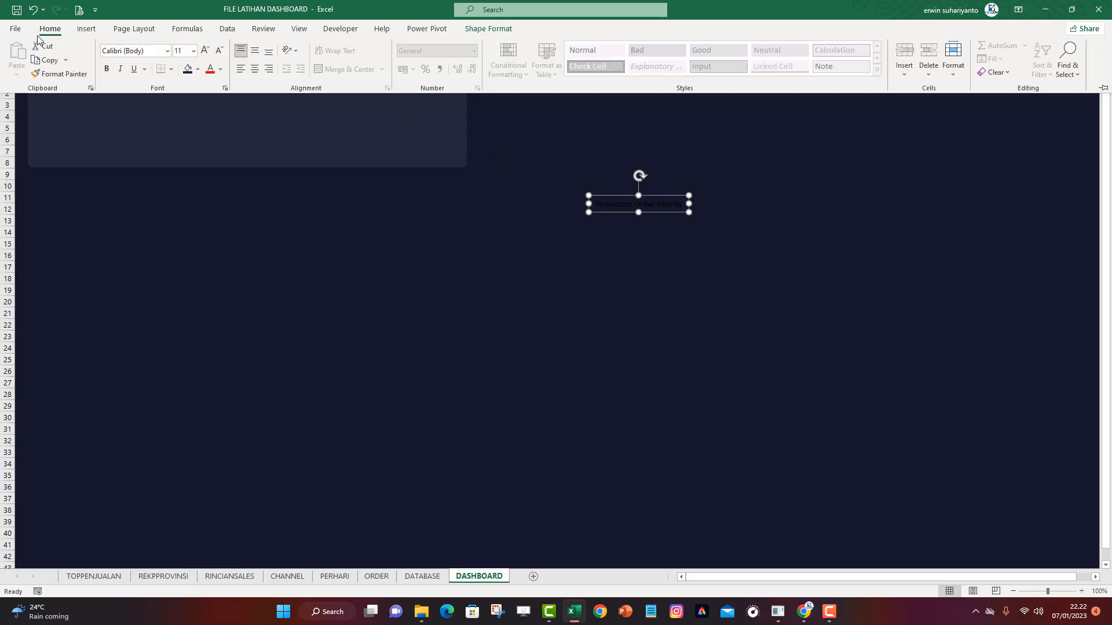
pyautogui.click(220, 69)
pyautogui.click(211, 115)
pyautogui.click(705, 249)
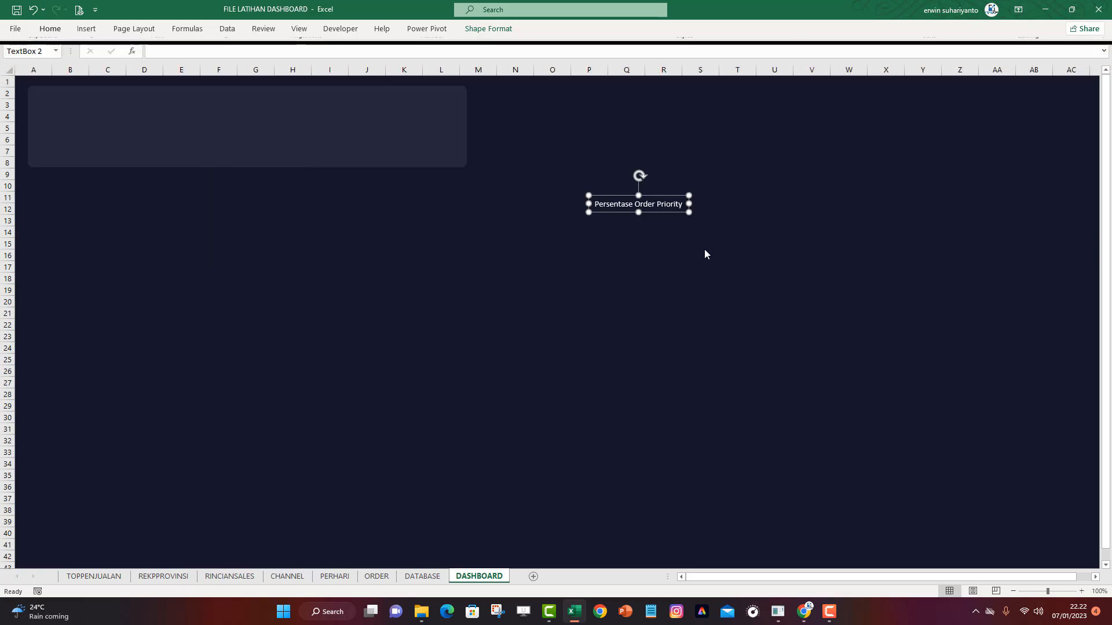
# Move the Persentase Order Priority text box to the upper-left corner of the rounded rectangle
pyautogui.click(664, 205)
pyautogui.moveTo(666, 216); pyautogui.dragTo(106, 103)
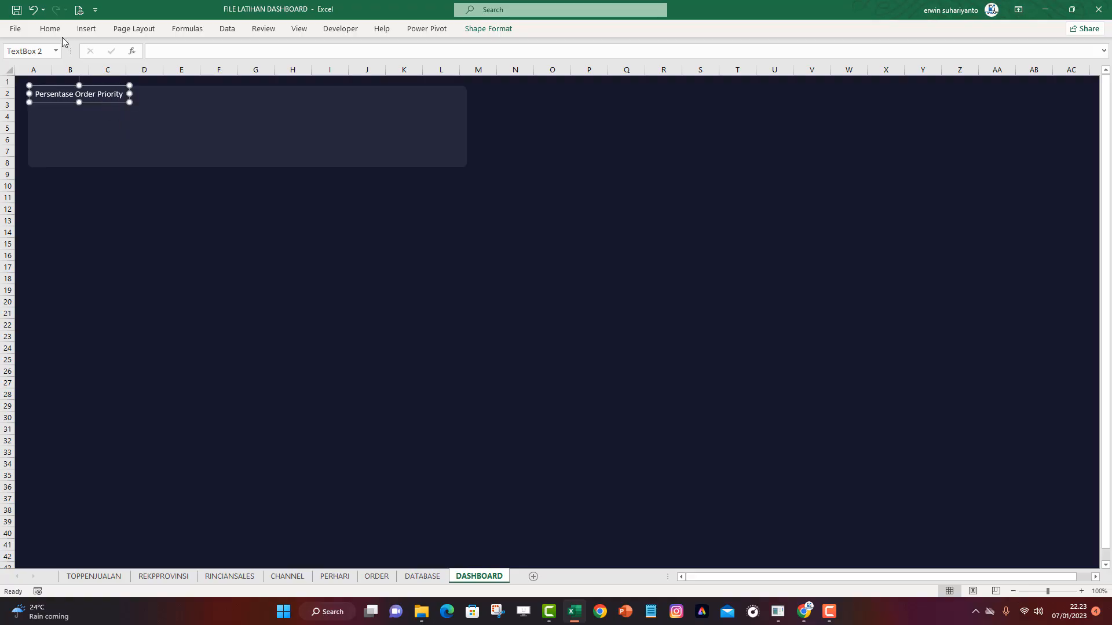
pyautogui.click(216, 285)
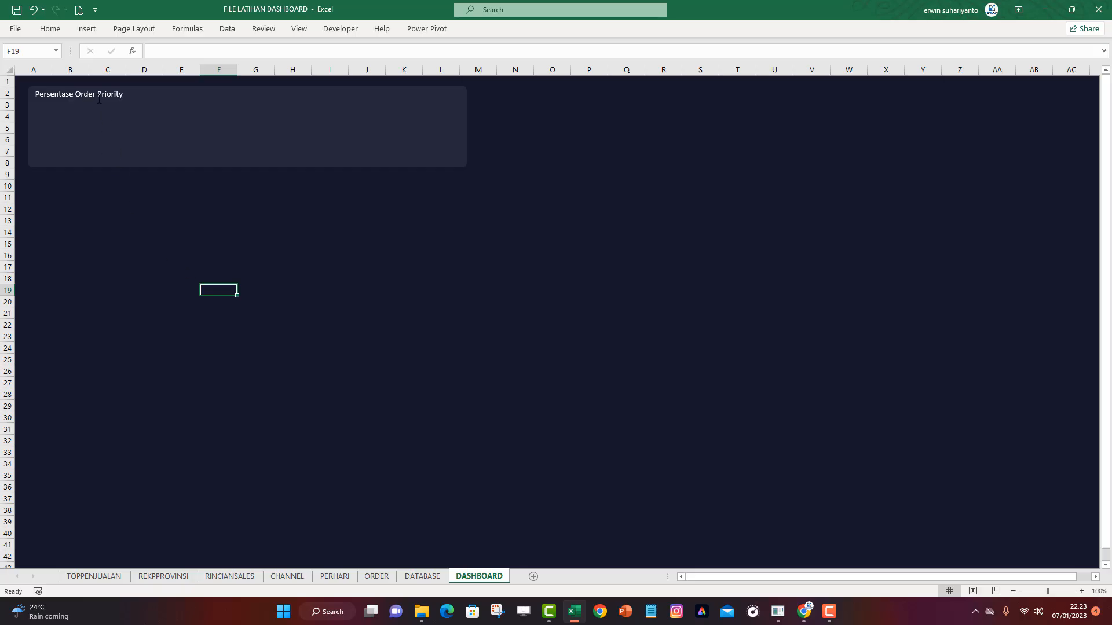
# Set the font color of the Persentase Order Priority text box to a medium gray shade of white
pyautogui.click(119, 102)
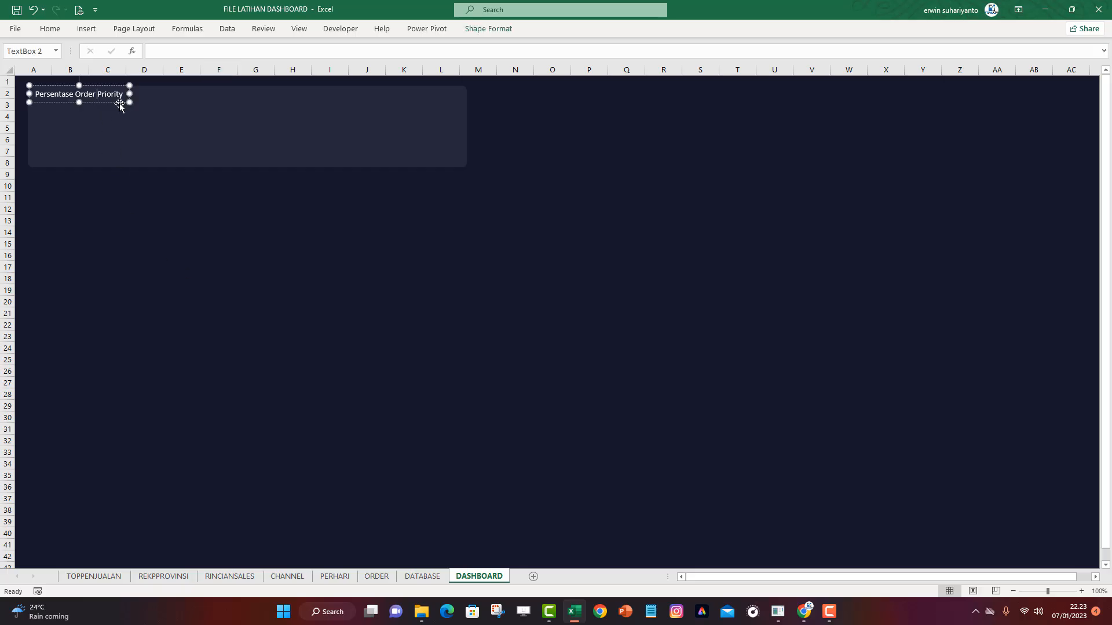
pyautogui.click(50, 28)
pyautogui.click(220, 69)
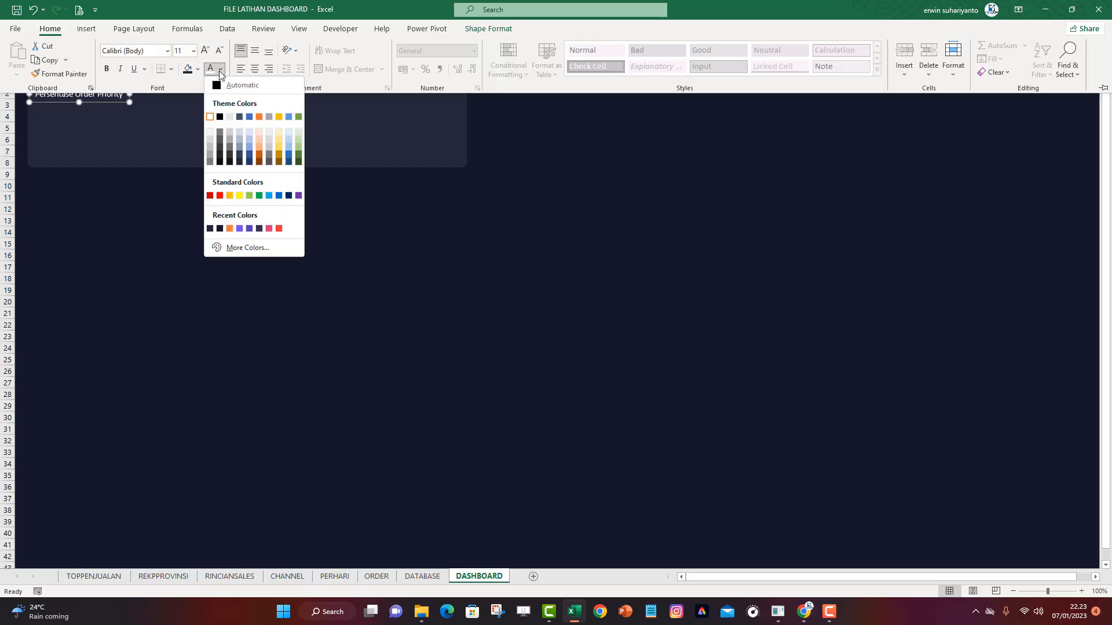
pyautogui.click(210, 149)
pyautogui.click(158, 197)
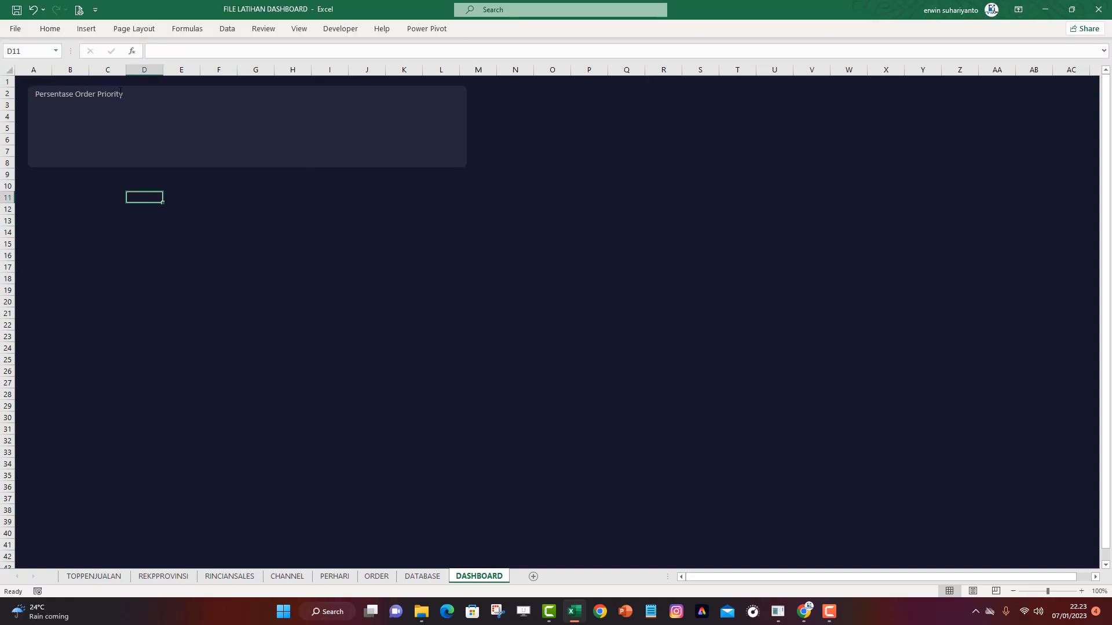
# Set the font color of the Persentase Order Priority text box to a light gray shade of white
pyautogui.click(110, 96)
pyautogui.click(50, 27)
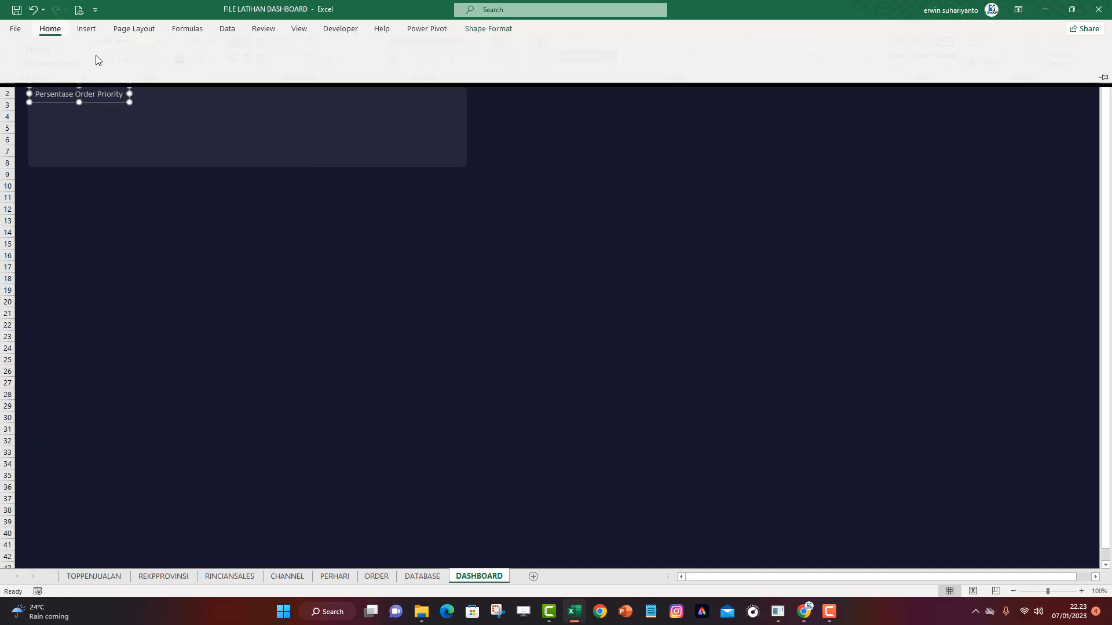
pyautogui.click(221, 69)
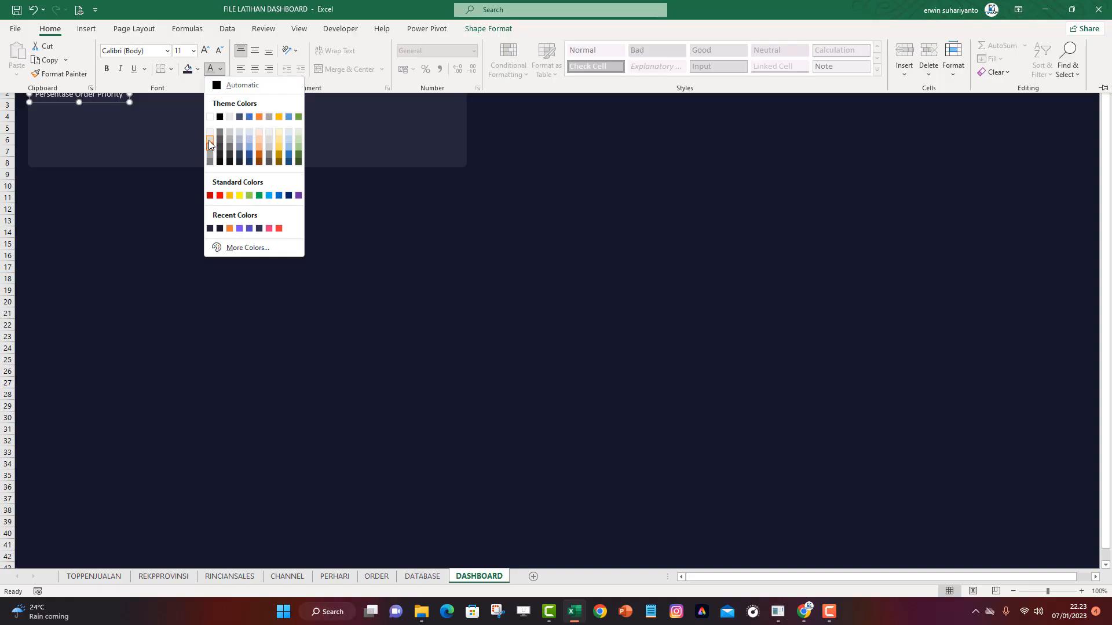
pyautogui.click(218, 152)
pyautogui.click(259, 219)
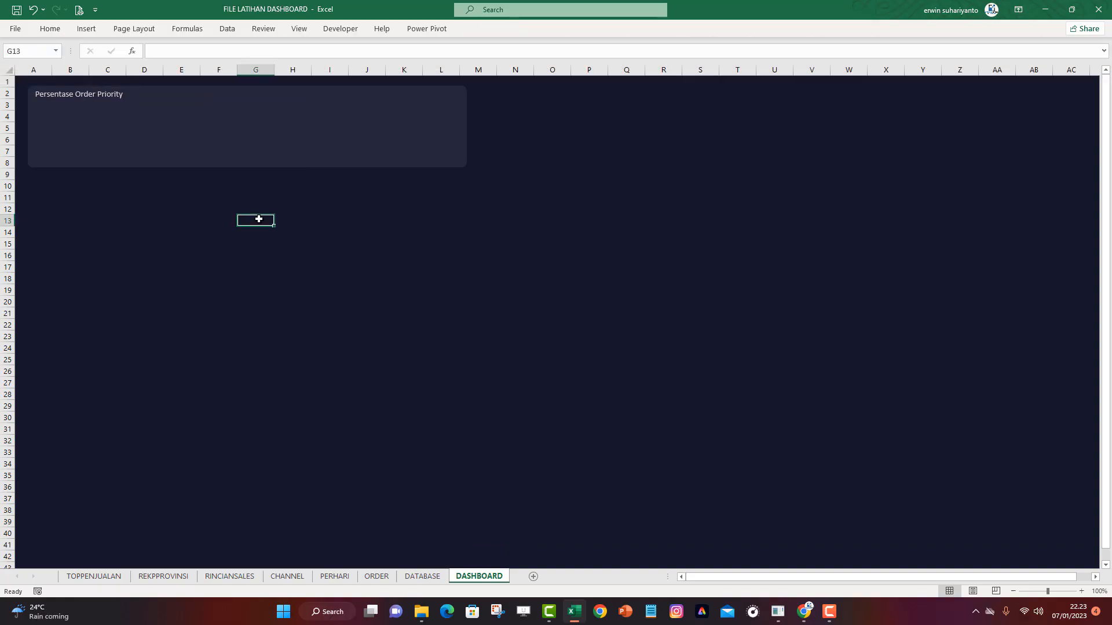
# Draw a small circle about 0.64 cm across and place it near the panel's upper edge, around cell H2
pyautogui.click(86, 29)
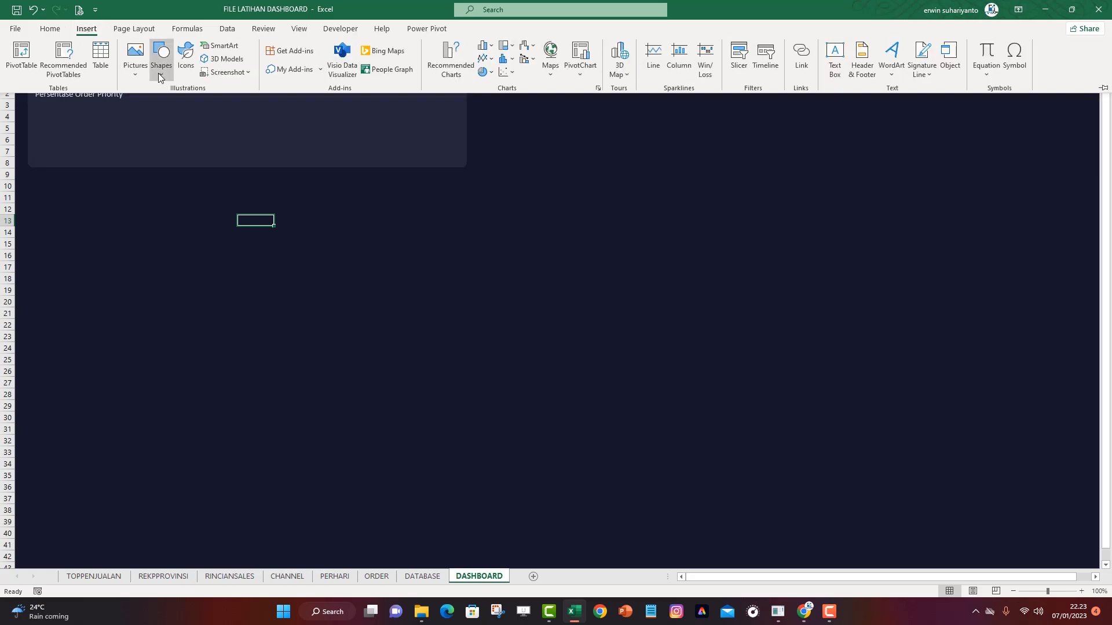
pyautogui.click(158, 73)
pyautogui.click(204, 107)
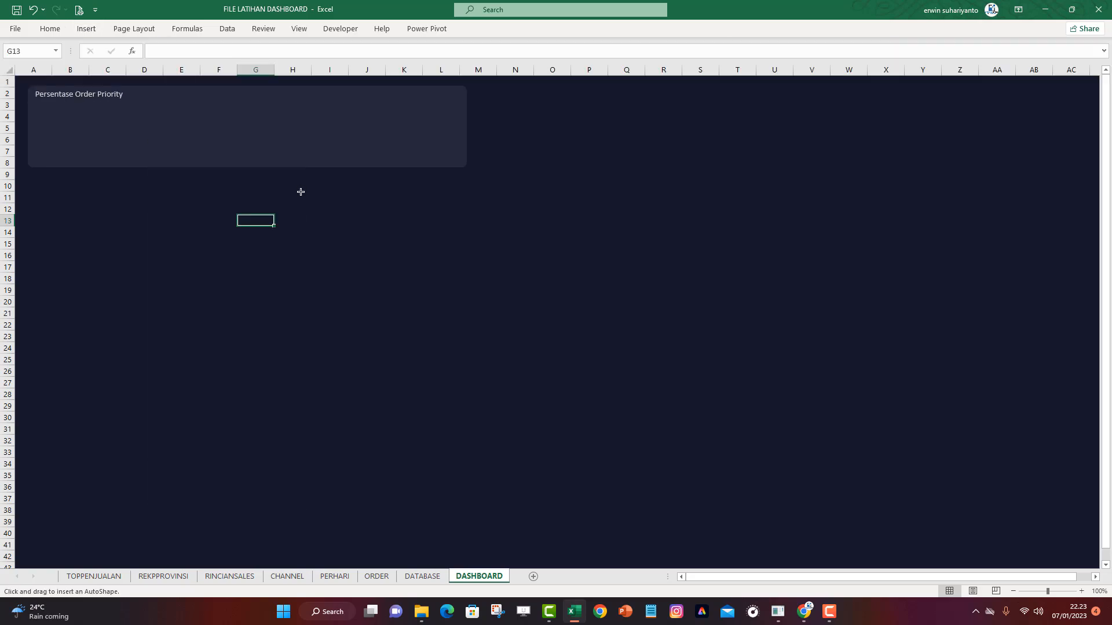
pyautogui.moveTo(300, 192)
pyautogui.mouseDown()
pyautogui.moveTo(351, 243)
pyautogui.moveTo(319, 215)
pyautogui.moveTo(309, 227)
pyautogui.moveTo(305, 174)
pyautogui.moveTo(273, 133)
pyautogui.moveTo(289, 133)
pyautogui.mouseUp()
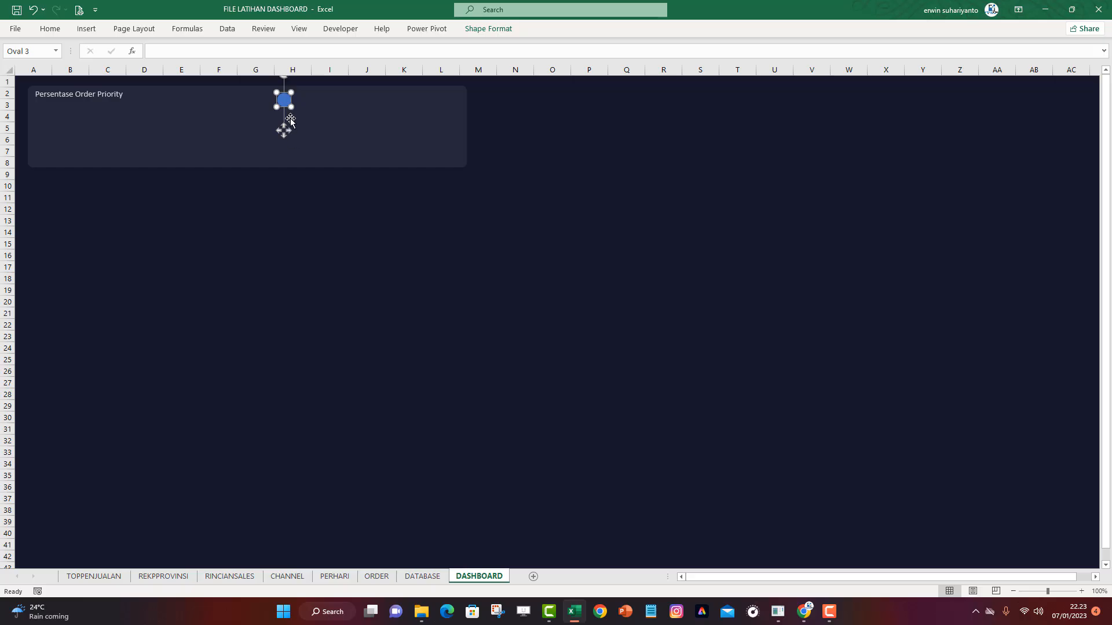
# Duplicate the circle twice and spread the three circles in a row along the panel's upper edge, across columns H to K
pyautogui.hotkey('ctrl', 'd')
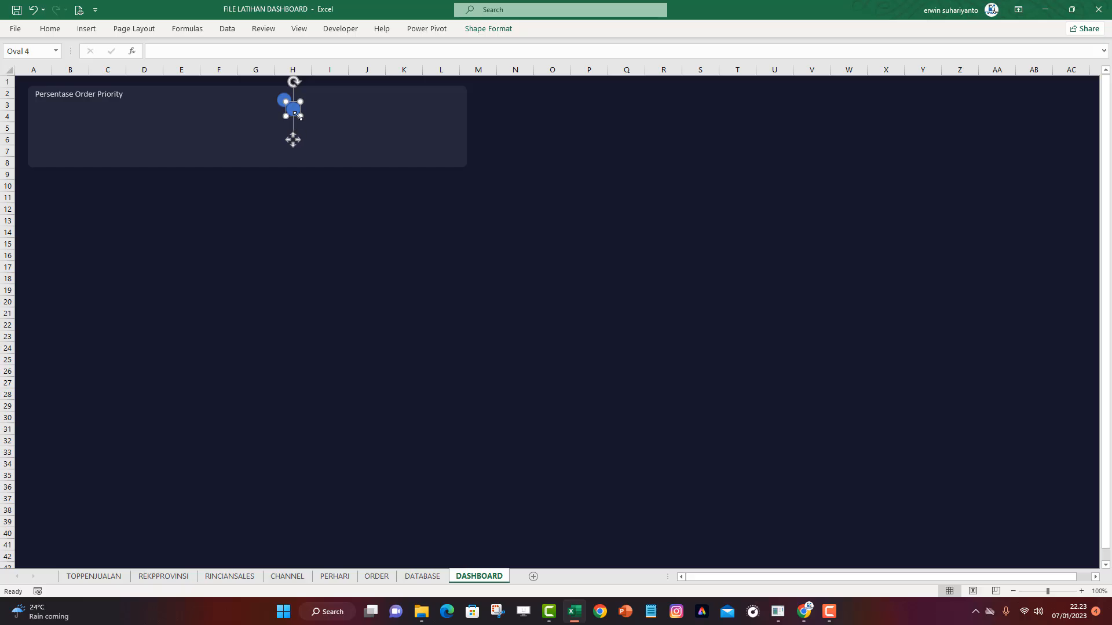
pyautogui.moveTo(295, 114); pyautogui.dragTo(334, 106)
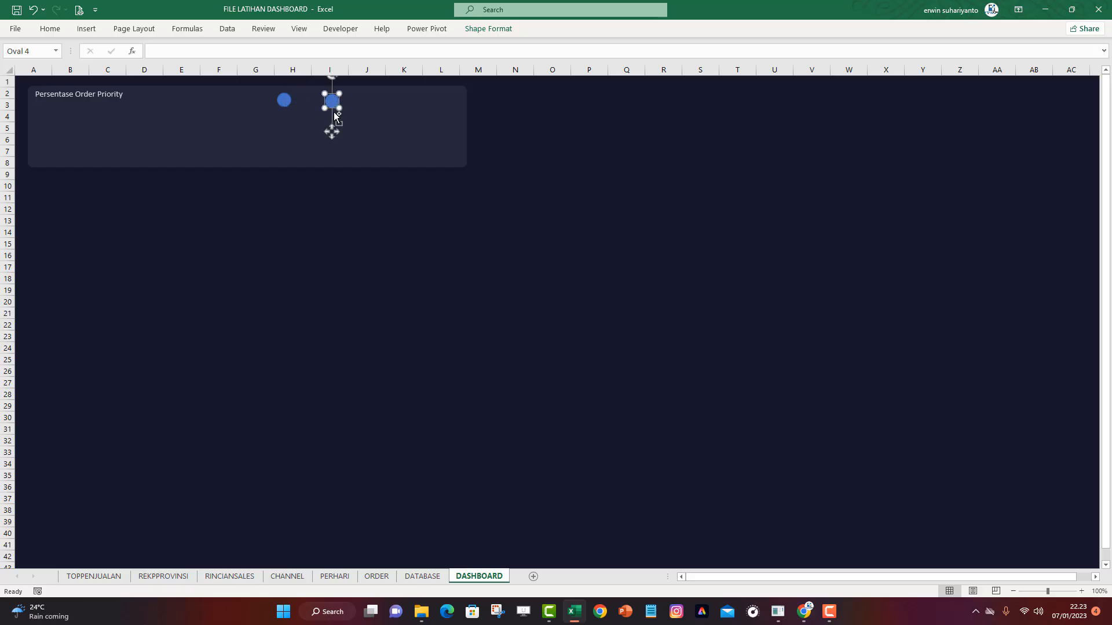
pyautogui.hotkey('ctrl', 'd')
pyautogui.click(590, 105)
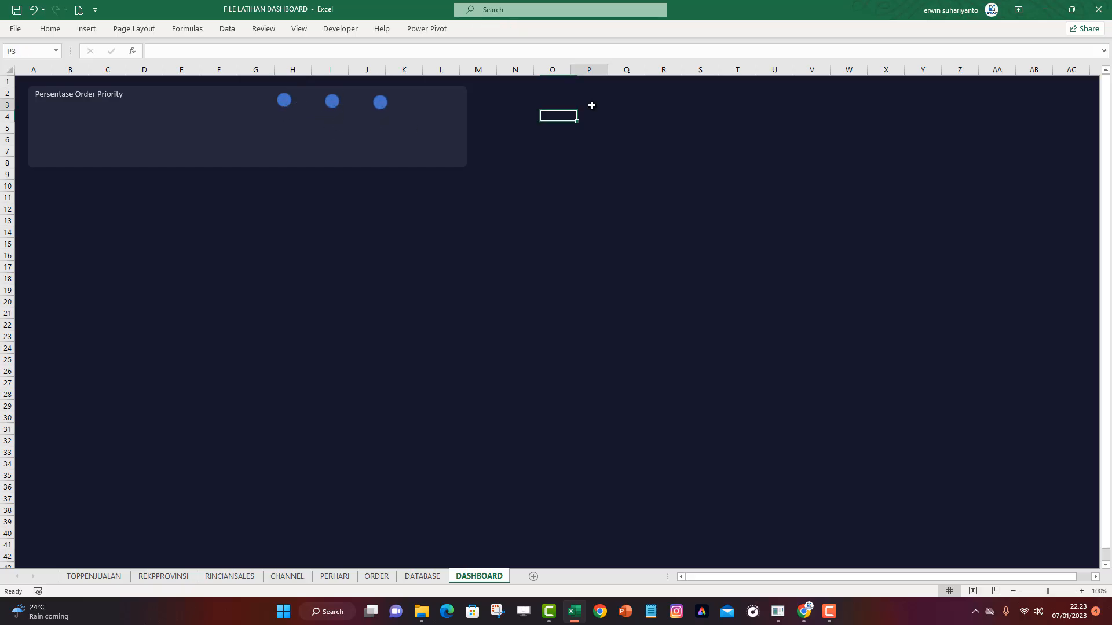
pyautogui.click(294, 103)
pyautogui.click(342, 101)
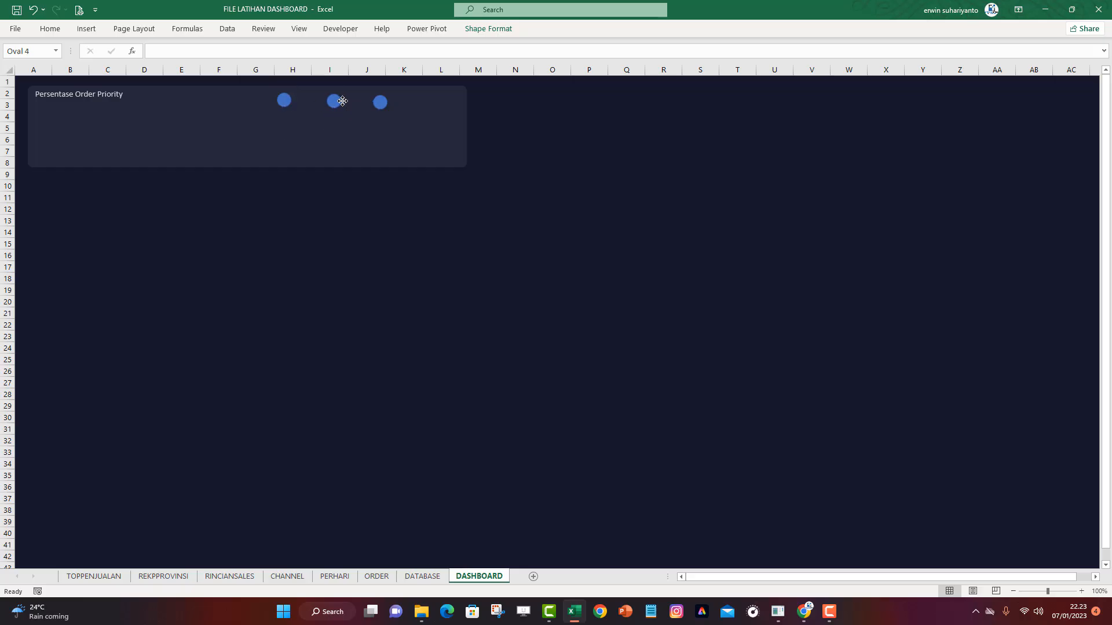
pyautogui.moveTo(342, 102); pyautogui.dragTo(395, 101)
pyautogui.click(566, 116)
# Align the three circles to their middle and distribute them horizontally
pyautogui.click(281, 101)
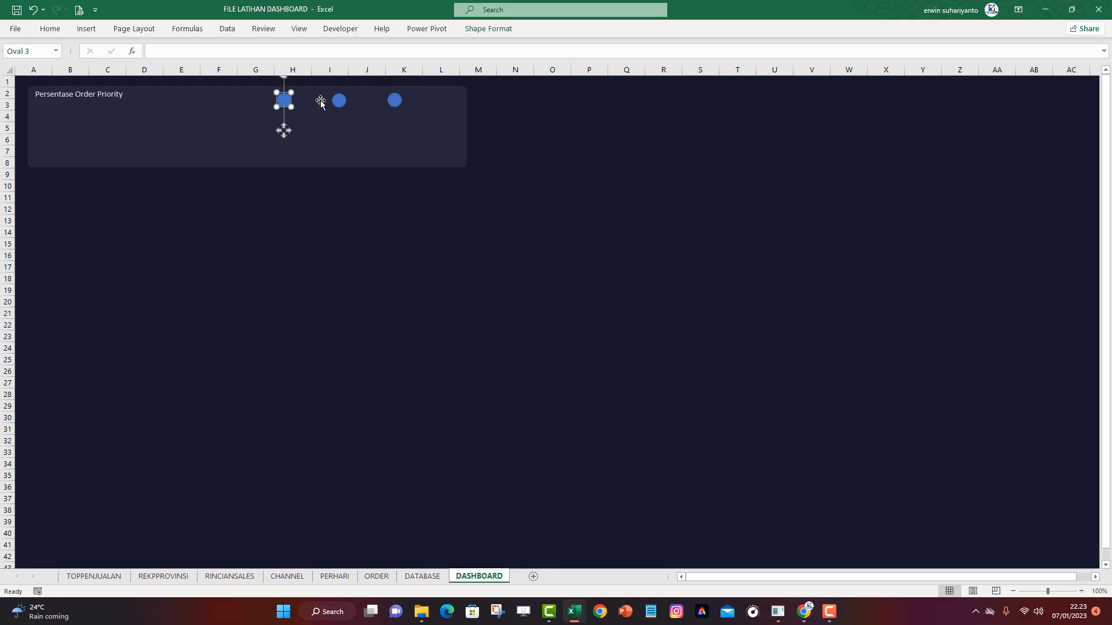
pyautogui.keyDown('shift'); pyautogui.click(339, 101); pyautogui.keyUp('shift')
pyautogui.keyDown('shift'); pyautogui.click(394, 102); pyautogui.keyUp('shift')
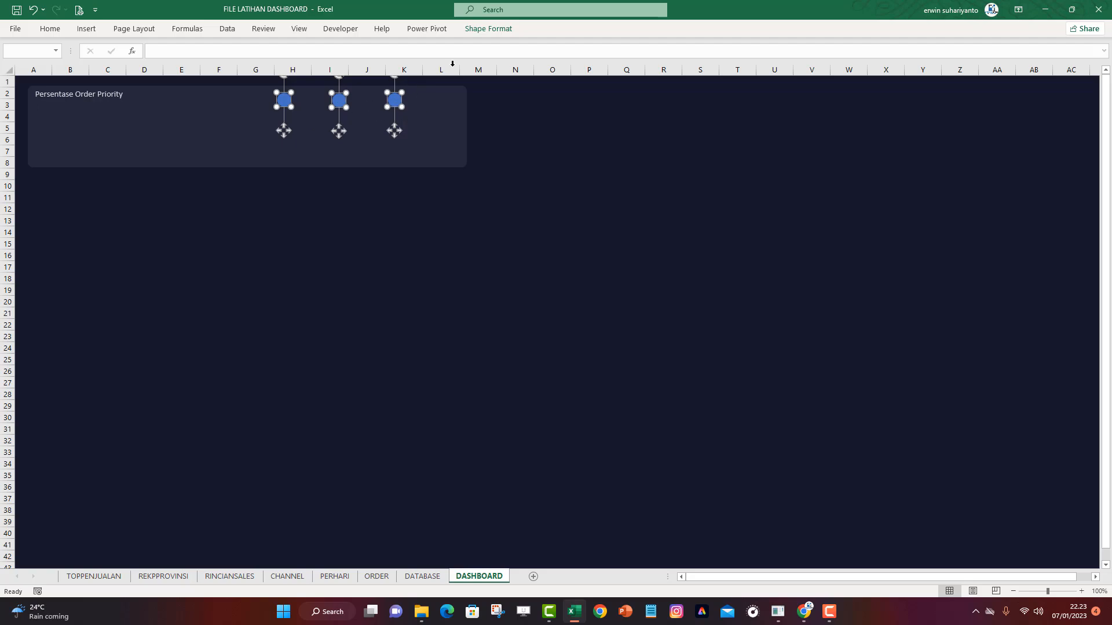
pyautogui.click(509, 32)
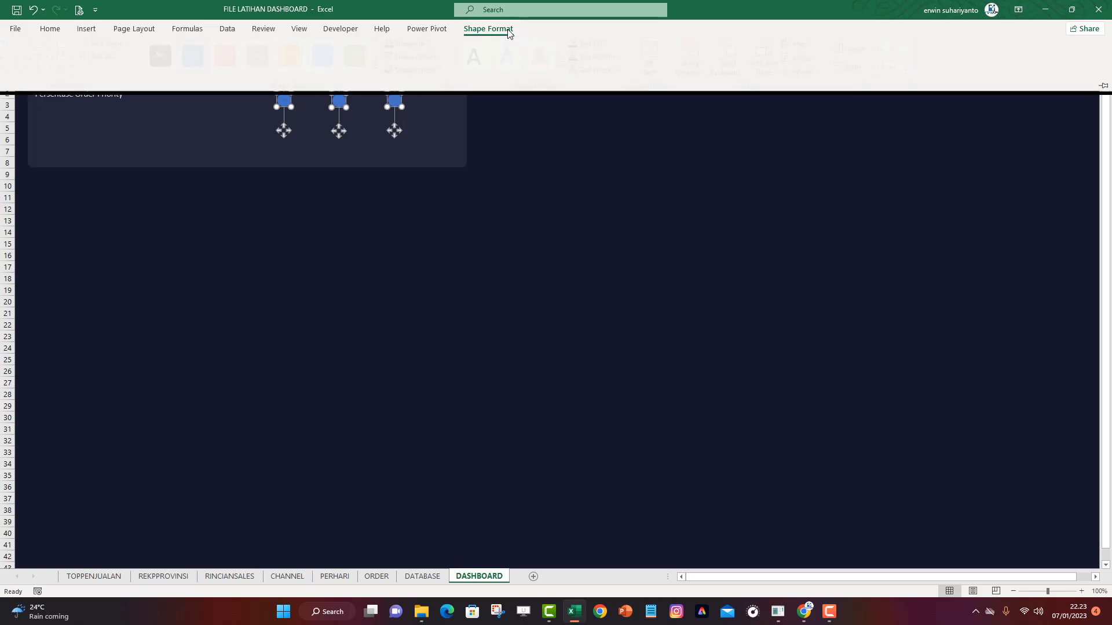
pyautogui.click(822, 48)
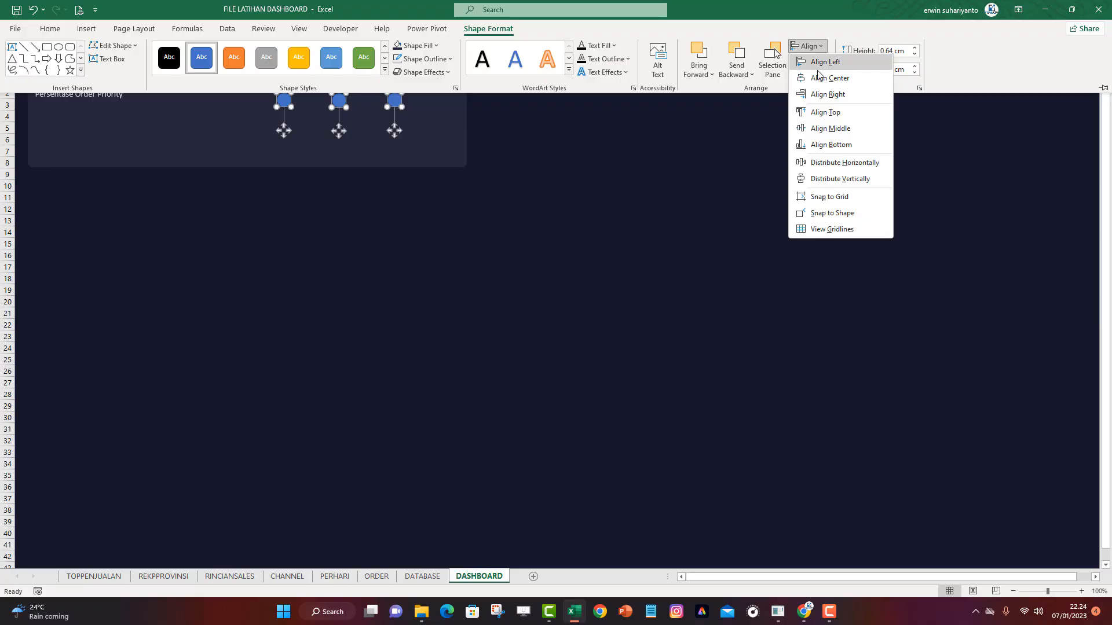
pyautogui.click(820, 128)
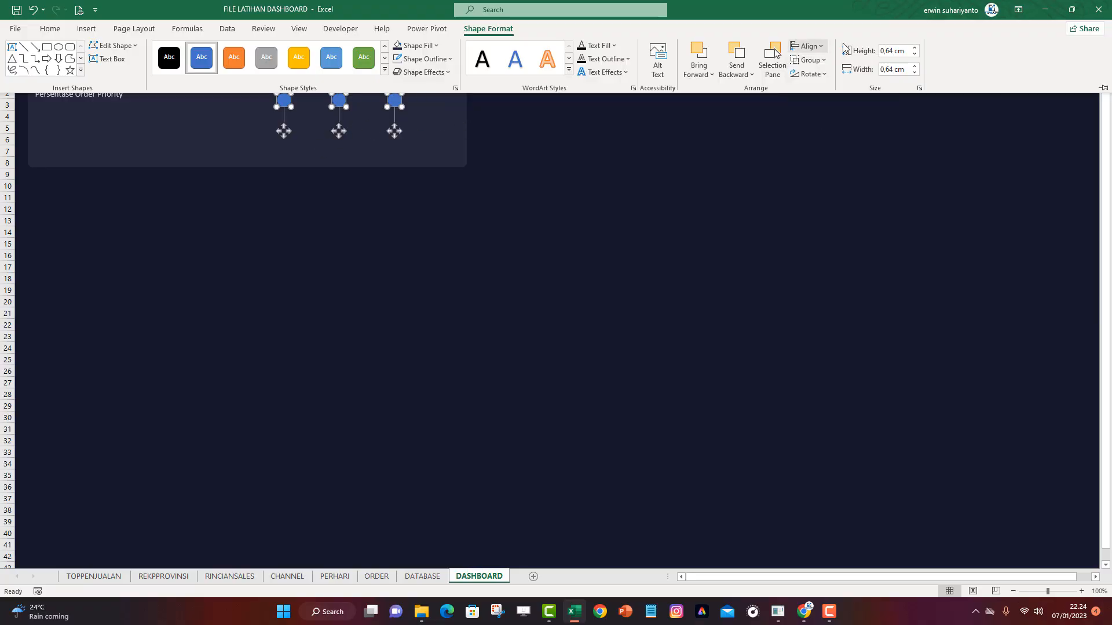
pyautogui.click(823, 48)
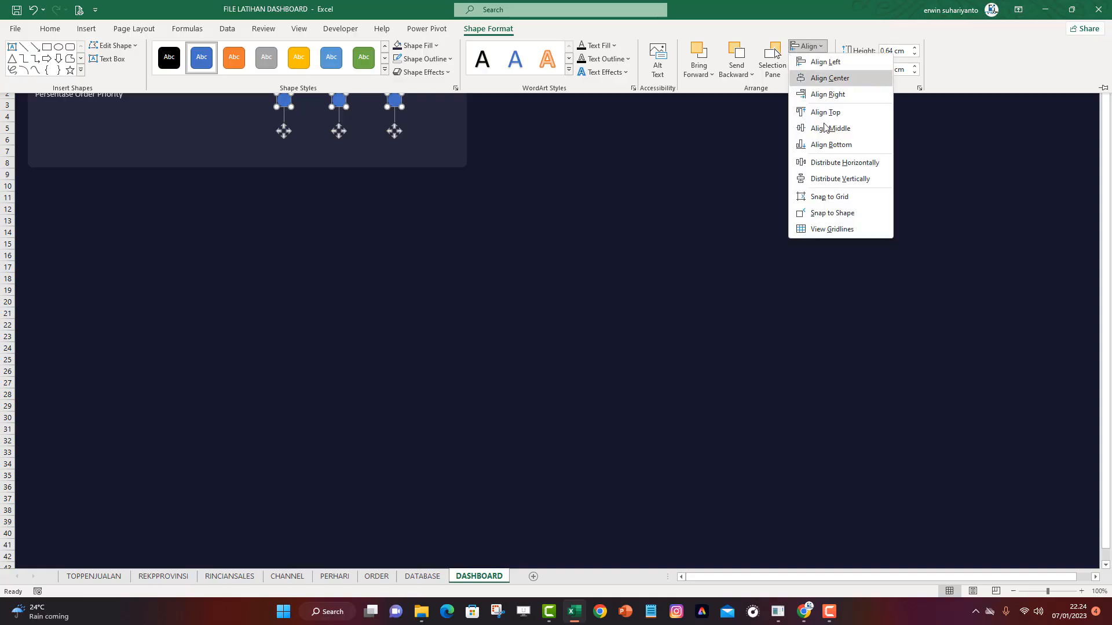
pyautogui.click(831, 164)
pyautogui.click(586, 161)
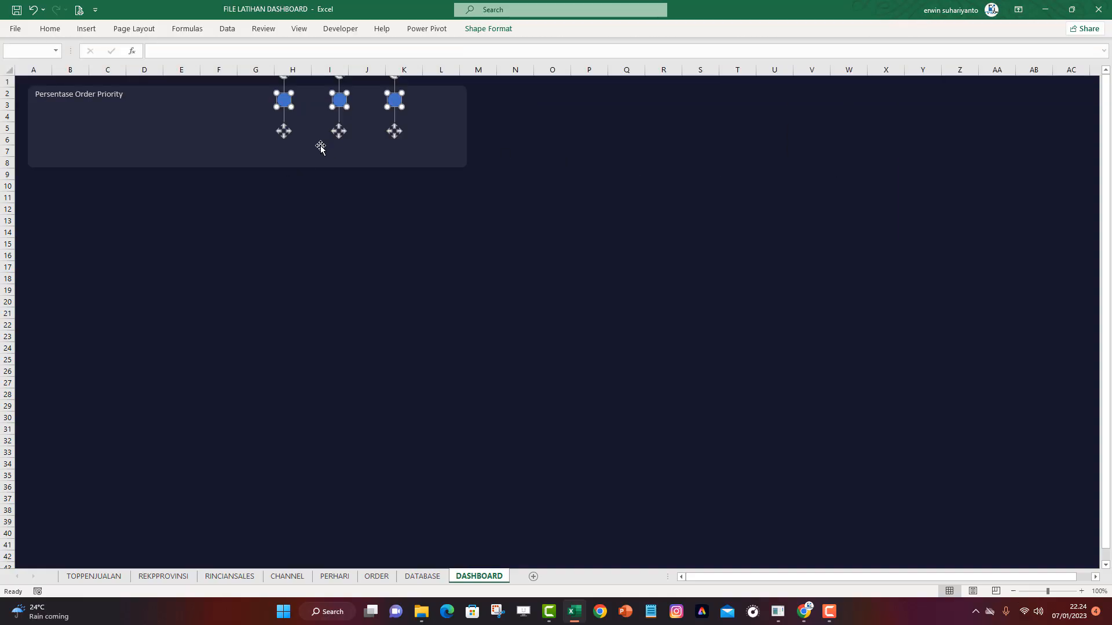
# Remove the outline from all three circles
pyautogui.click(488, 29)
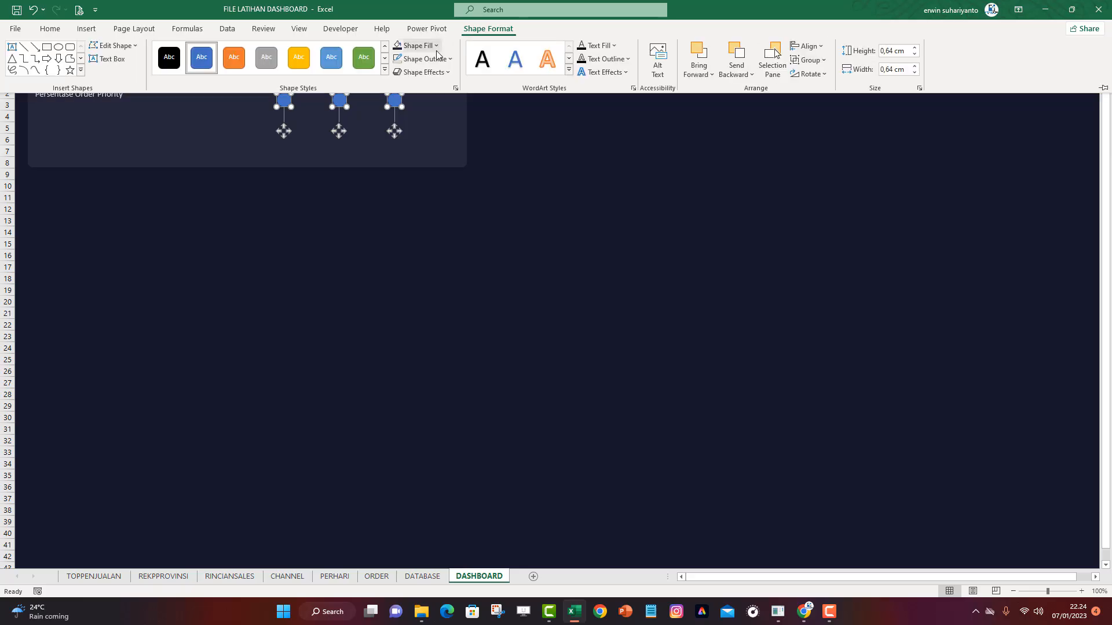
pyautogui.click(434, 59)
pyautogui.click(437, 234)
pyautogui.click(502, 165)
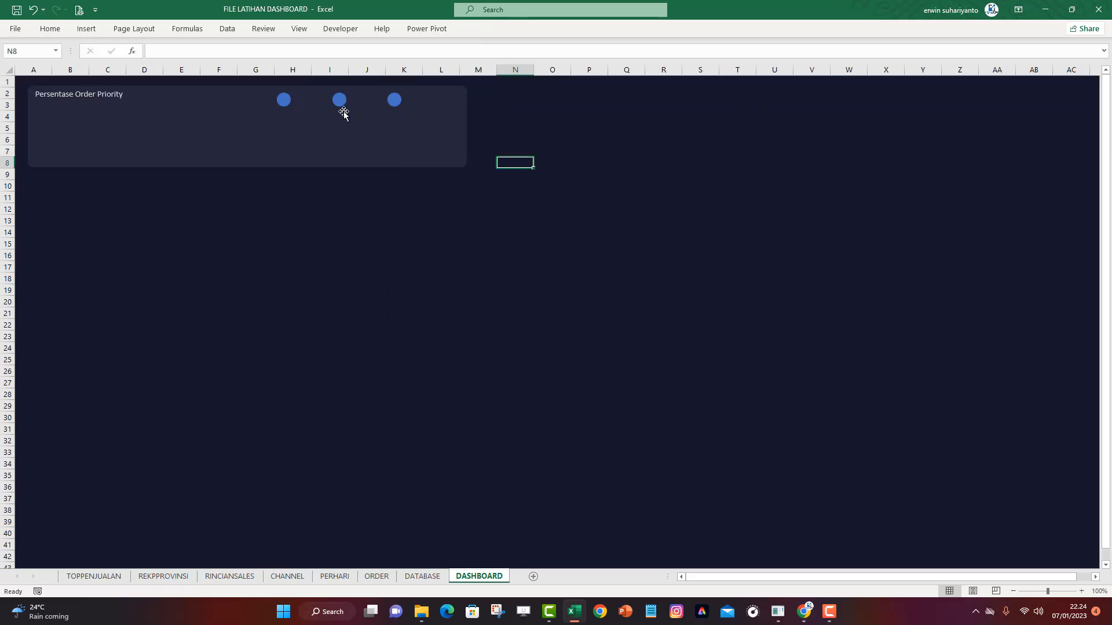
# Fill the first circle, near column H, with the pink recent color
pyautogui.click(283, 97)
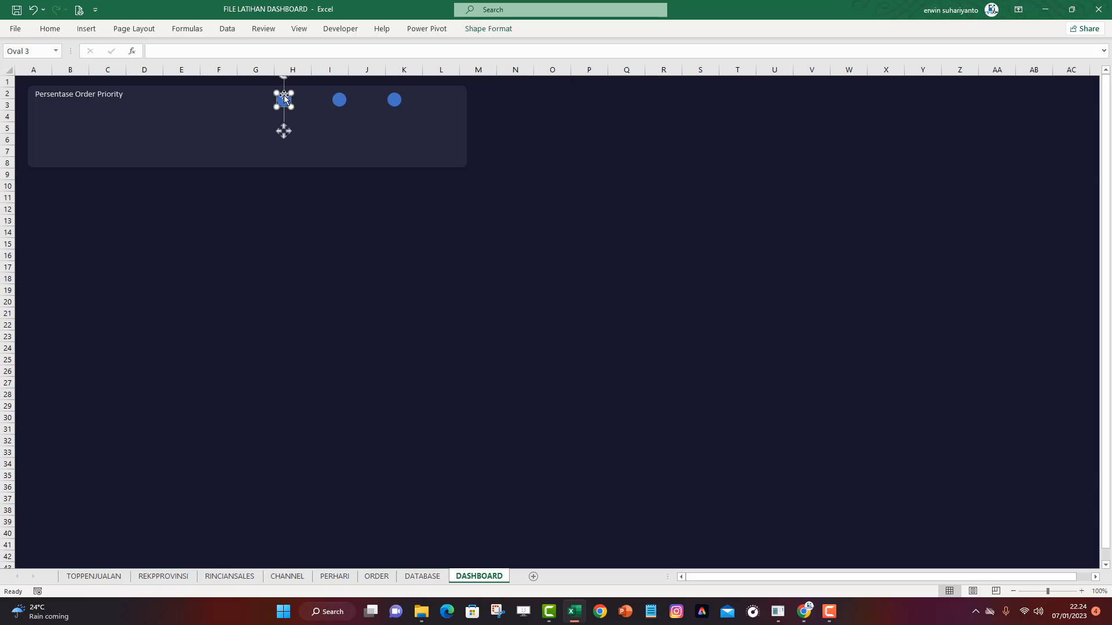
pyautogui.click(490, 29)
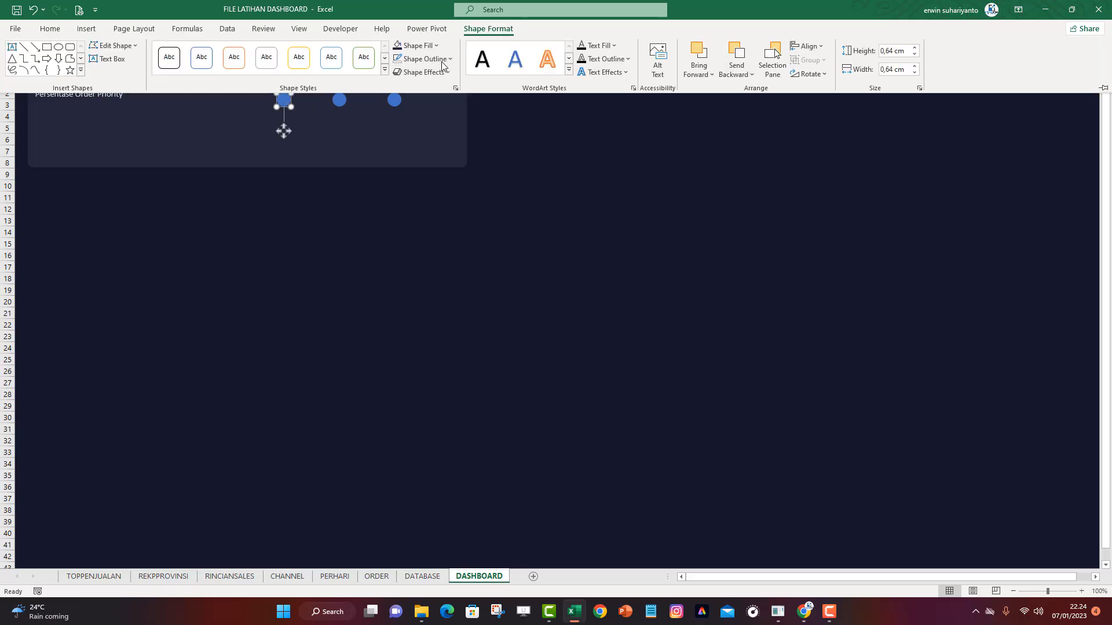
pyautogui.click(415, 45)
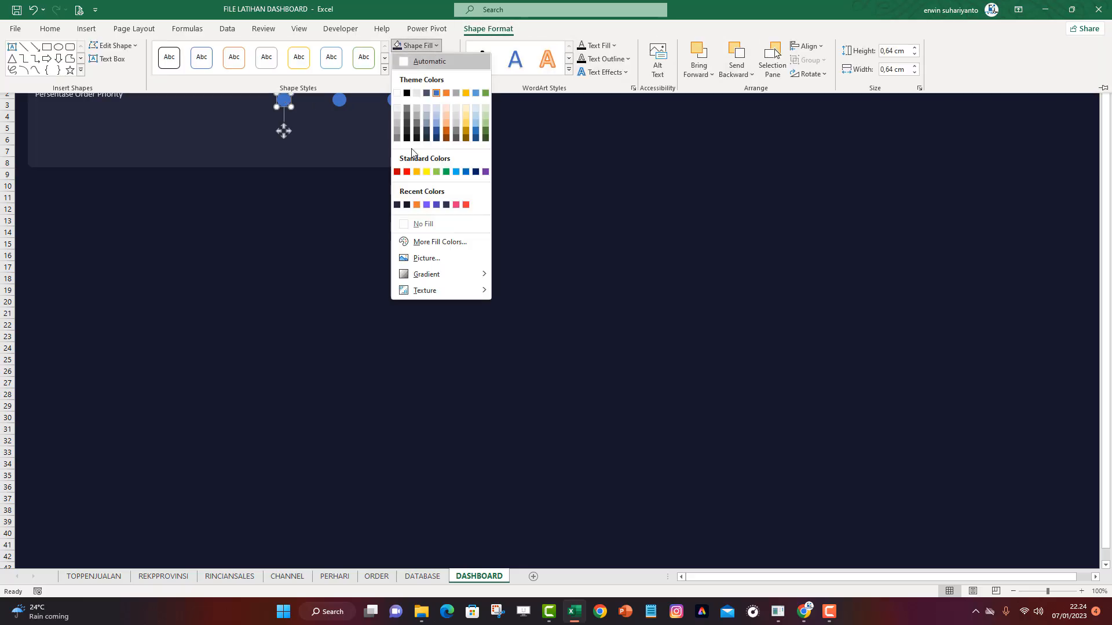
pyautogui.click(456, 205)
# Fill the middle circle with the bright purple recent color
pyautogui.press('Tab')
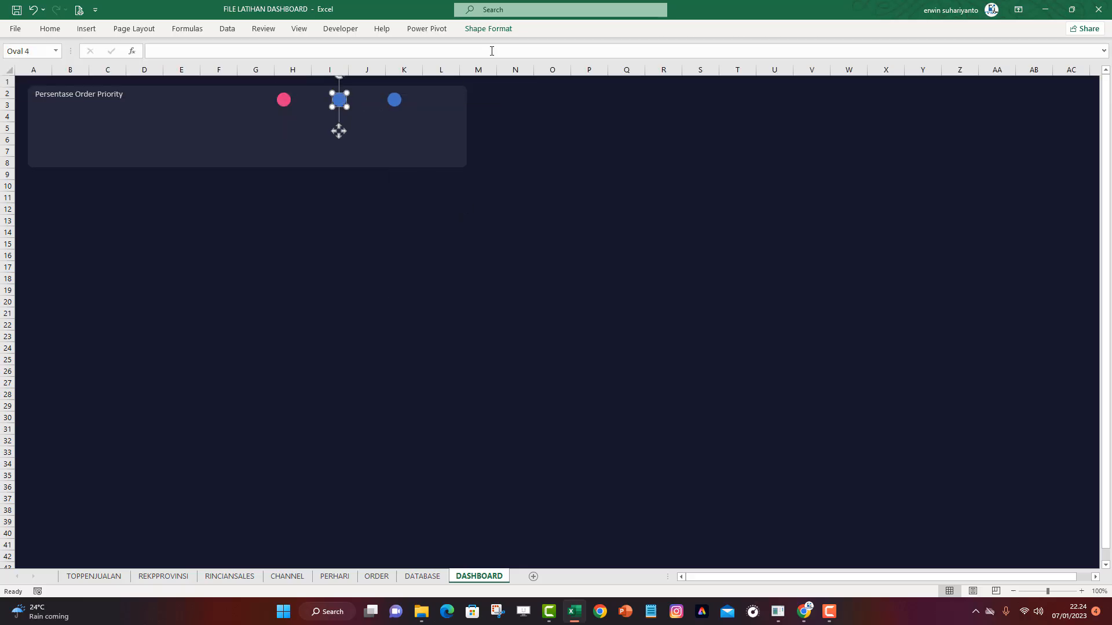
pyautogui.click(491, 32)
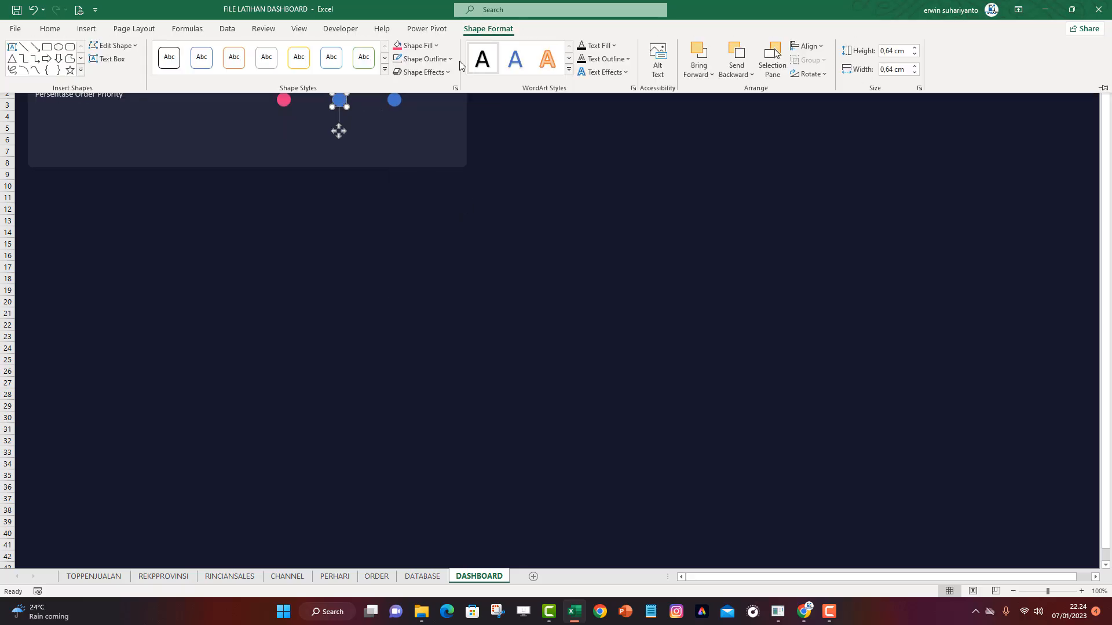
pyautogui.click(415, 45)
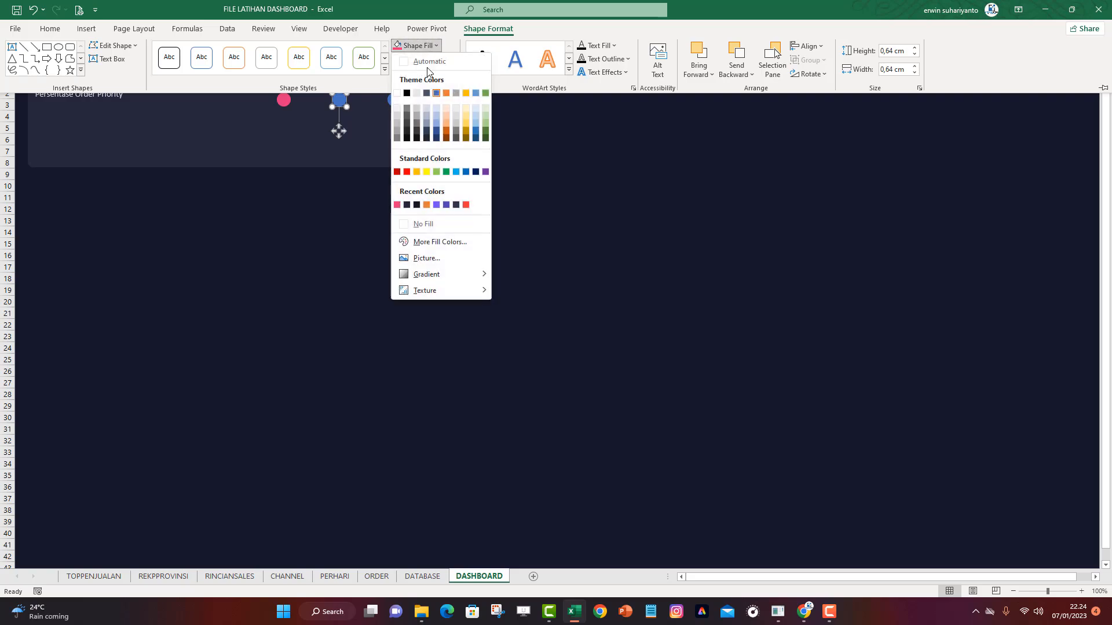
pyautogui.click(436, 205)
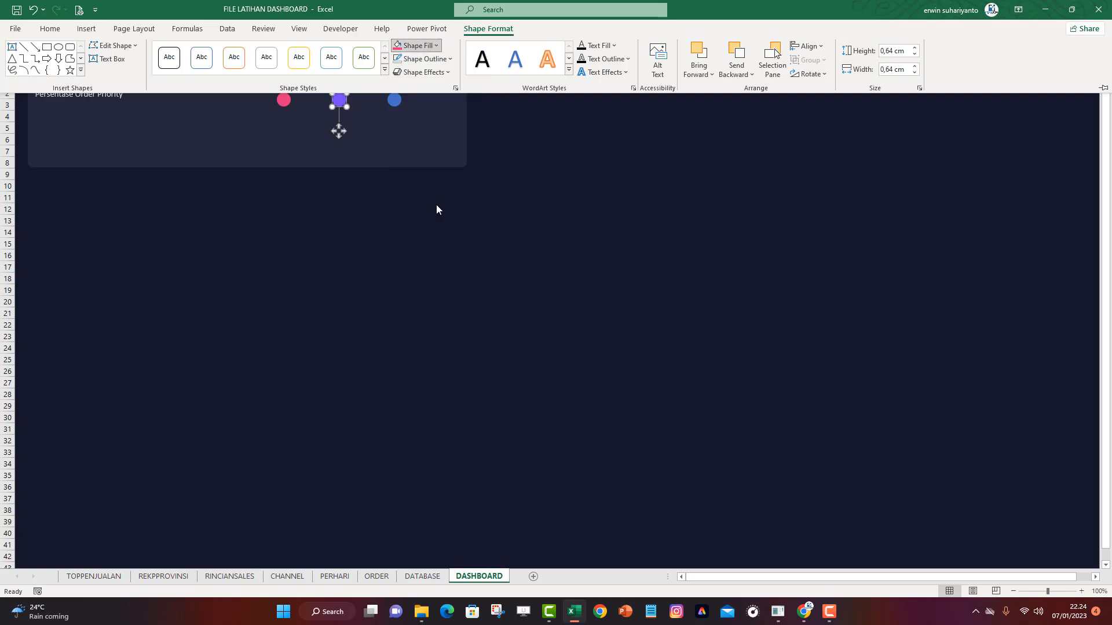
pyautogui.click(407, 107)
# Fill the third circle, near column K, with the orange recent color
pyautogui.click(394, 101)
pyautogui.click(483, 35)
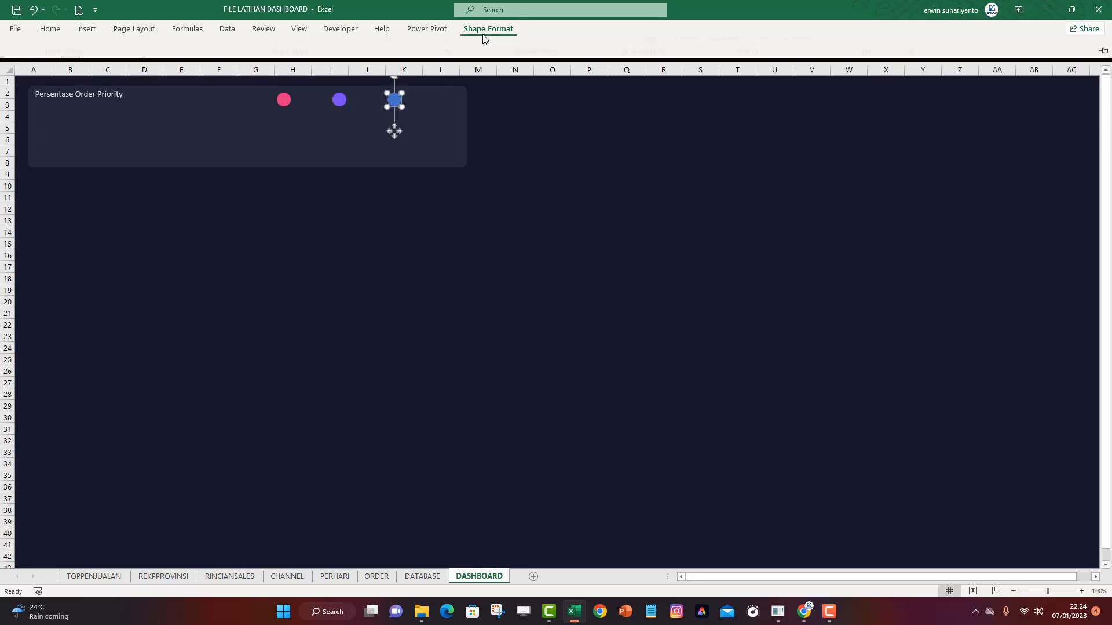
pyautogui.click(429, 46)
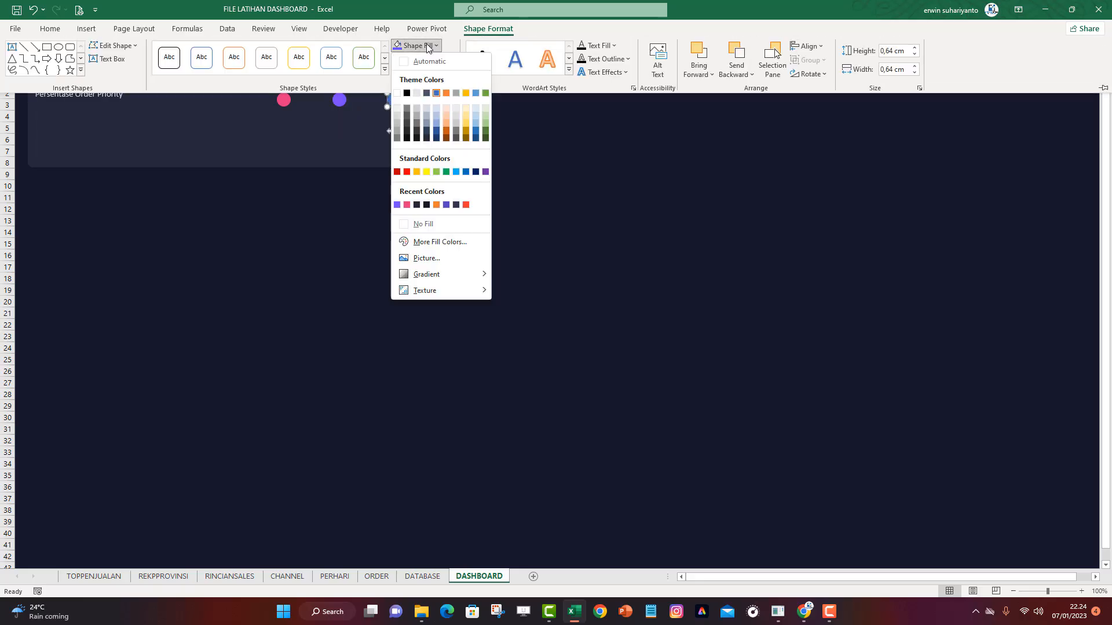
pyautogui.click(437, 204)
pyautogui.click(516, 143)
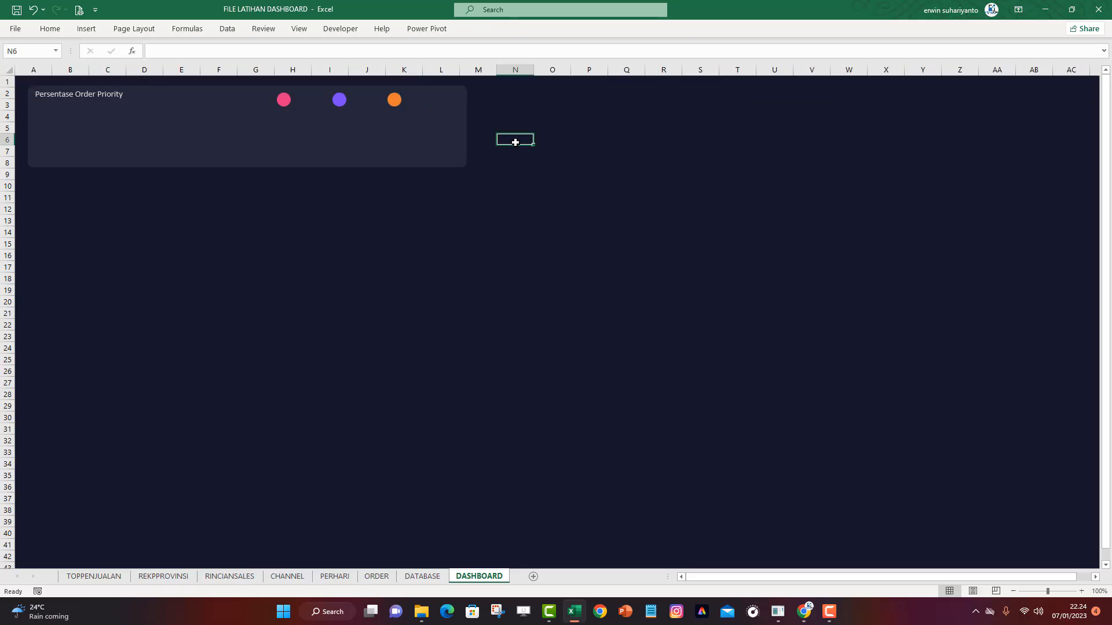
# Duplicate the Persentase Order Priority text box, change the copy's text to High and place it directly beside the pink circle
pyautogui.click(106, 100)
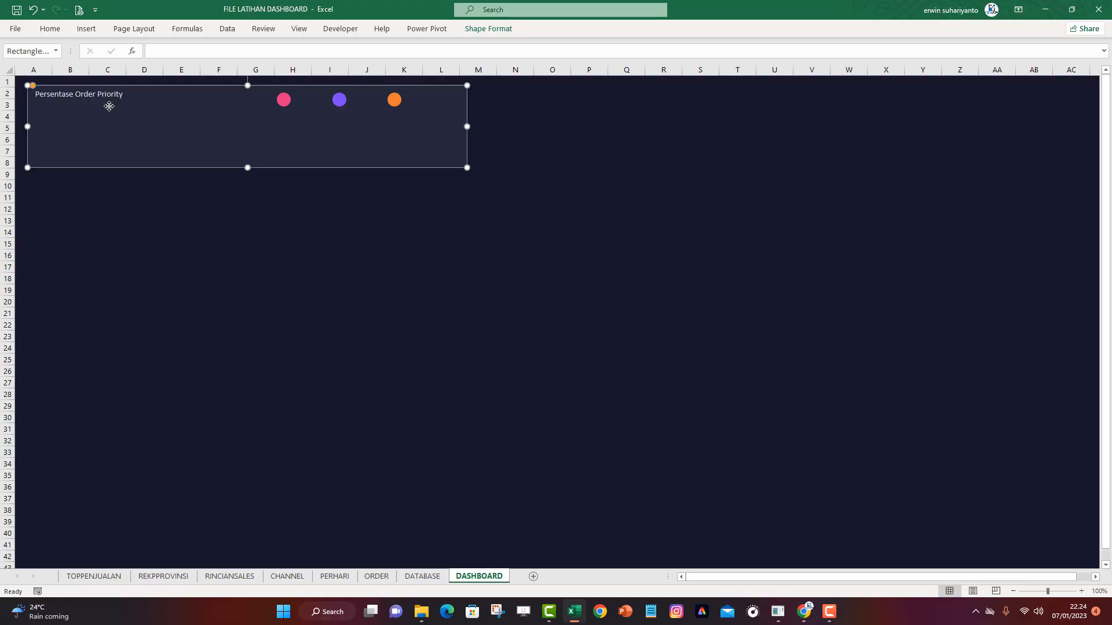
pyautogui.click(109, 102)
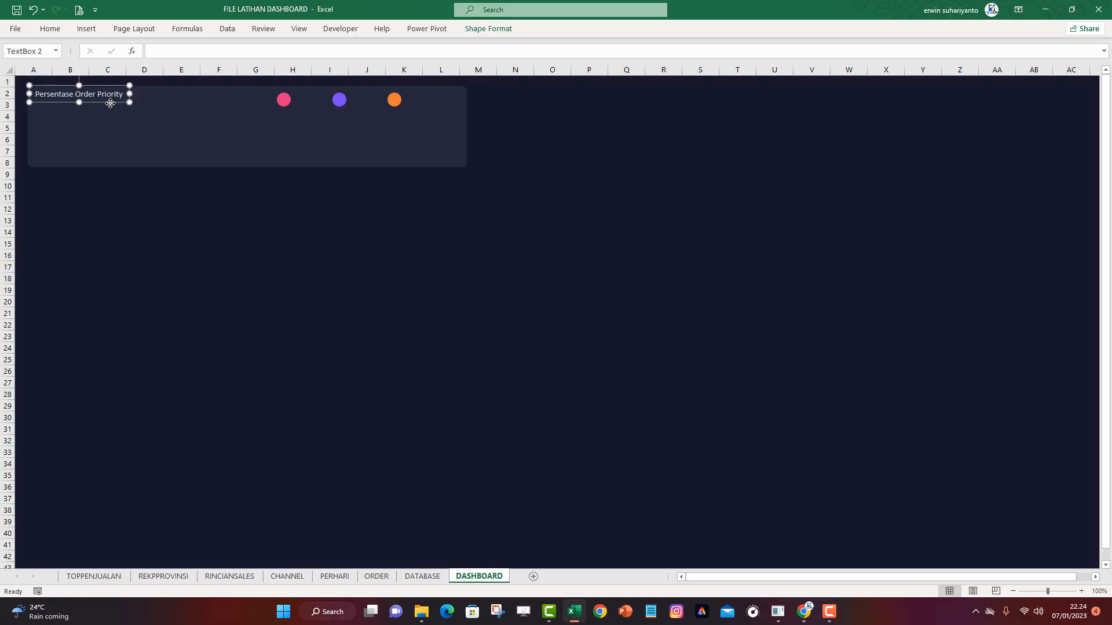
pyautogui.hotkey('ctrl', 'd')
pyautogui.moveTo(115, 112); pyautogui.dragTo(319, 144)
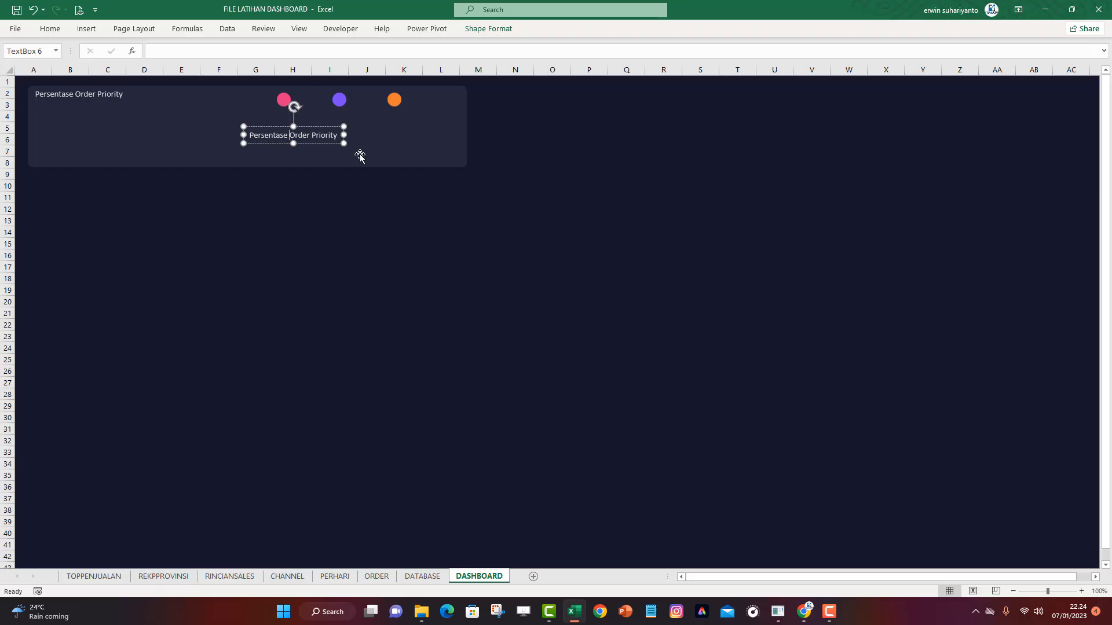
pyautogui.hotkey('ctrl', 'a')
pyautogui.write('High')
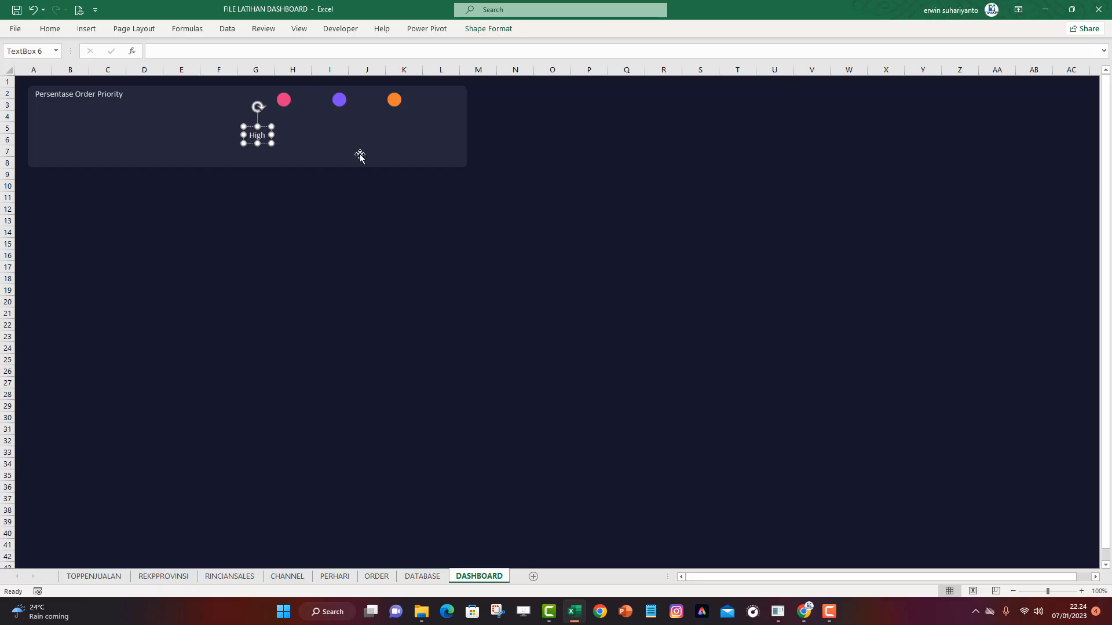
pyautogui.moveTo(263, 141); pyautogui.dragTo(311, 109)
# Make a copy of the High label and change its text to Medium
pyautogui.hotkey('ctrl', 'v')
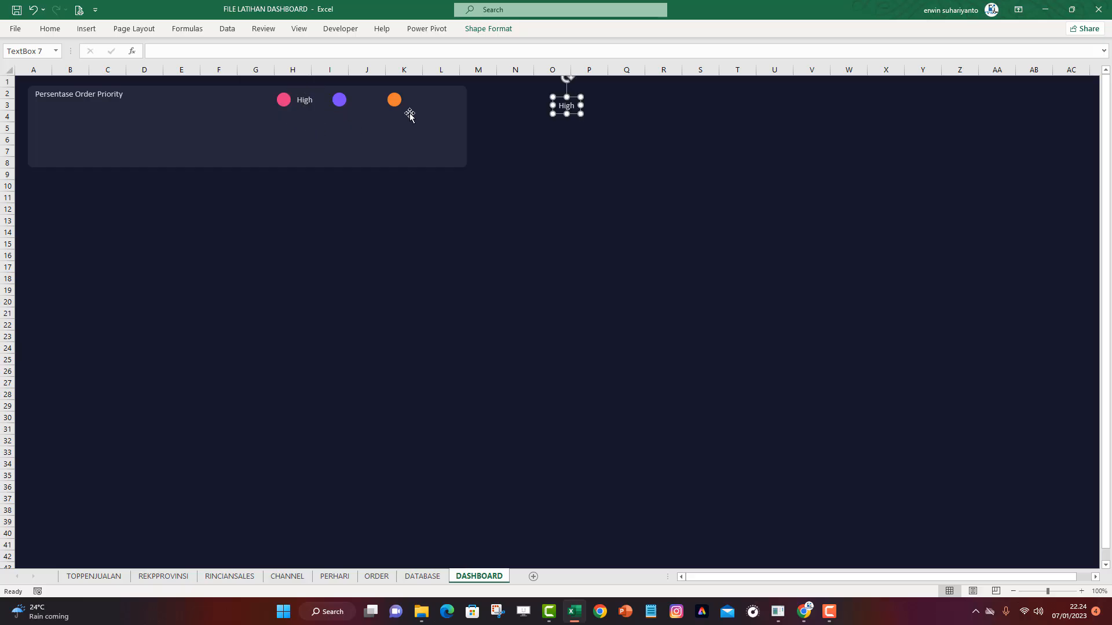
pyautogui.doubleClick(563, 106)
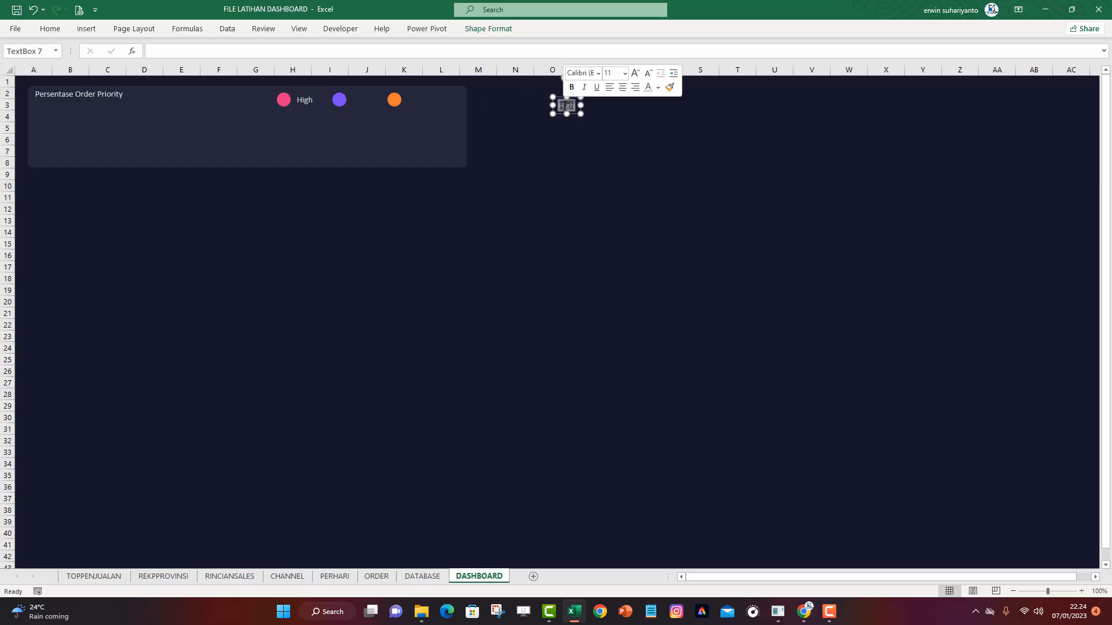
pyautogui.write('Medium')
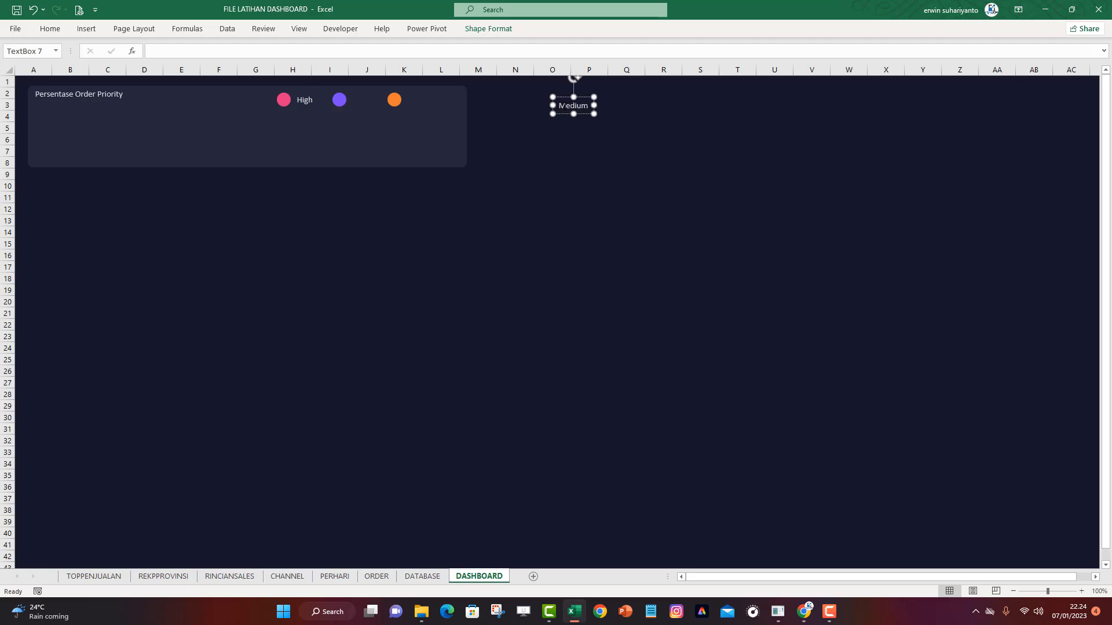
# Place the Medium label beside the purple circle and shift the orange circle slightly right to make room for it
pyautogui.moveTo(582, 113); pyautogui.dragTo(379, 109)
pyautogui.click(394, 101)
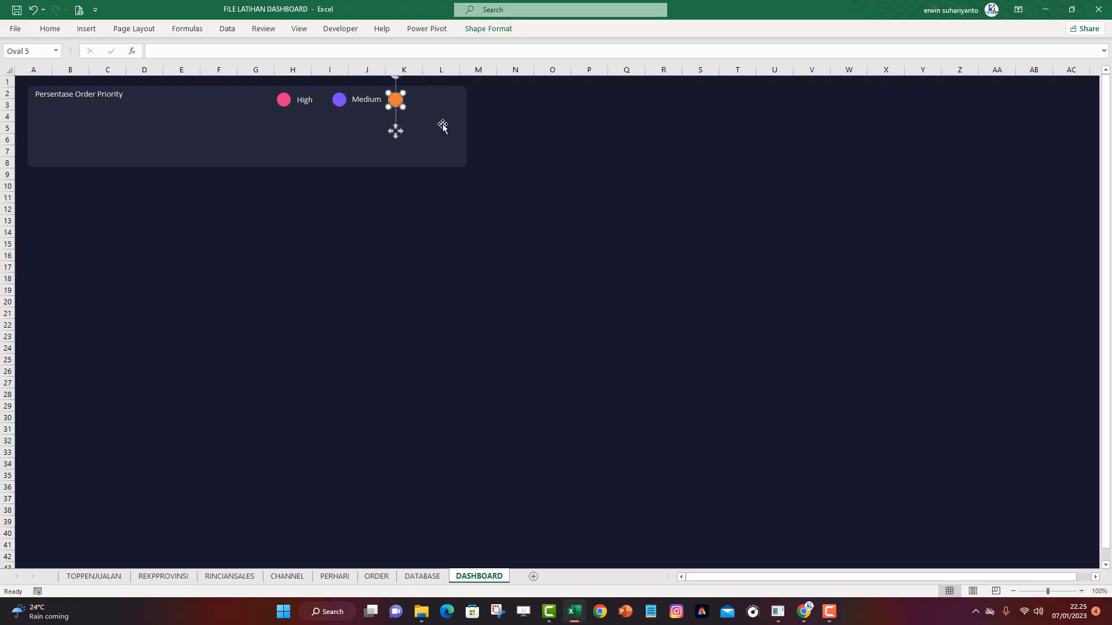
pyautogui.press('Right')
pyautogui.press('Right')
pyautogui.press('Right')
pyautogui.press('Right')
pyautogui.press('Right')
pyautogui.press('Right')
pyautogui.press('Right')
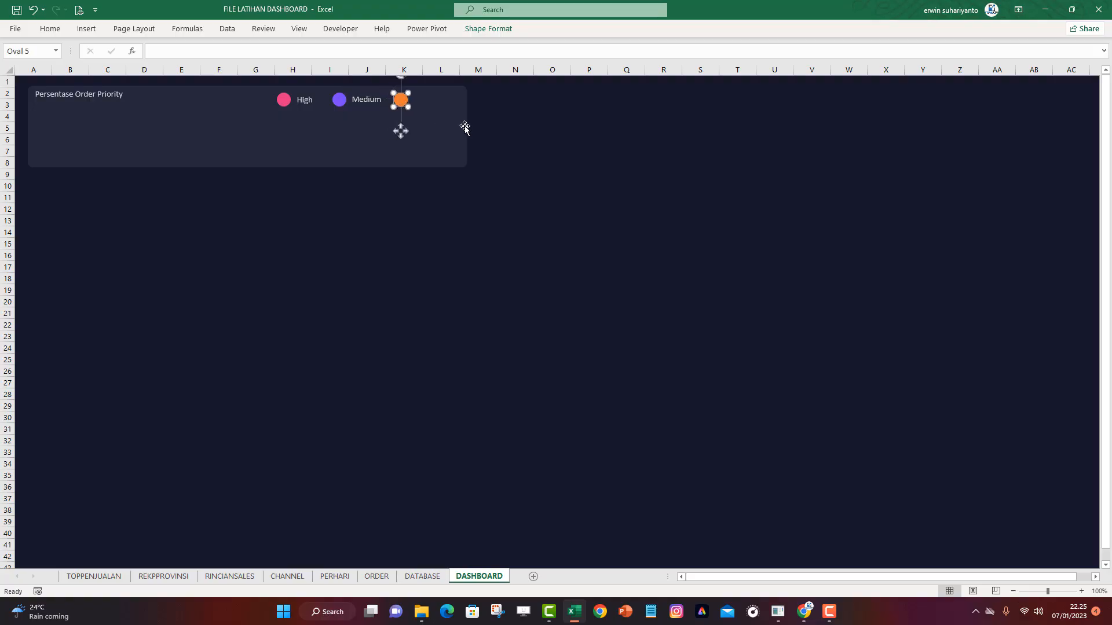
pyautogui.press('Right')
pyautogui.click(521, 116)
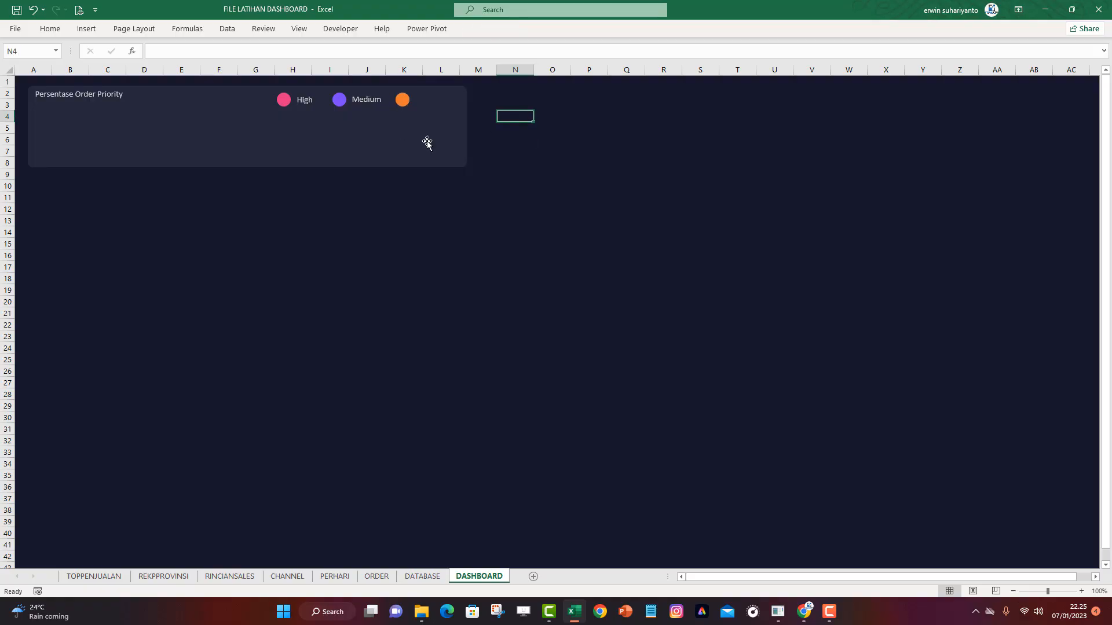
# Duplicate the Medium label, change the copy's text to Low, and place it beside the orange circle
pyautogui.click(375, 108)
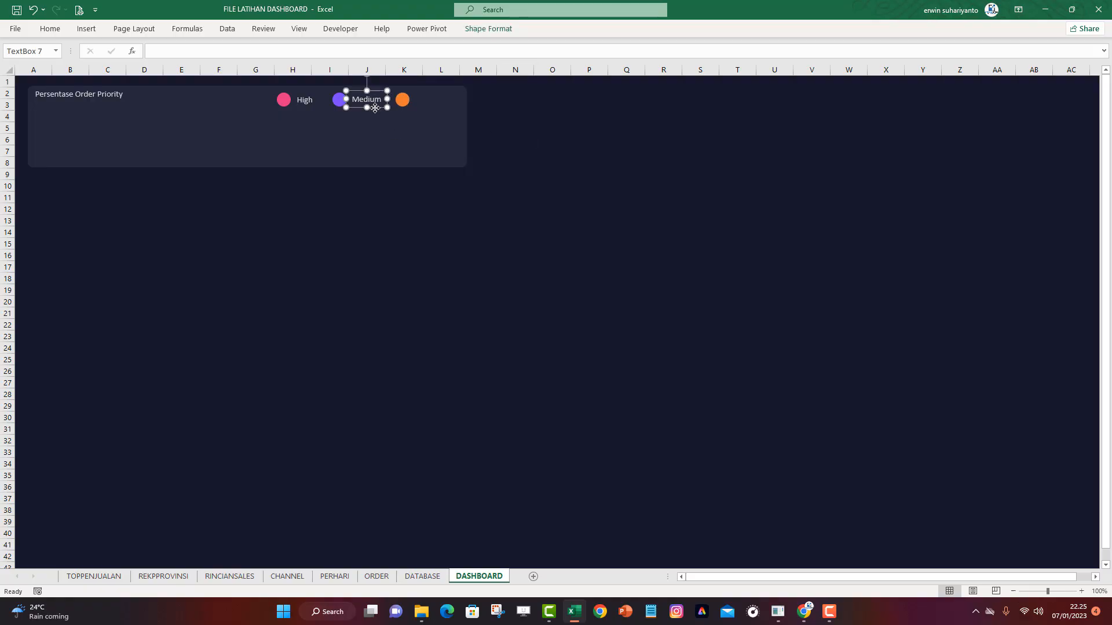
pyautogui.hotkey('ctrl', 'd')
pyautogui.doubleClick(382, 110)
pyautogui.write('Lo')
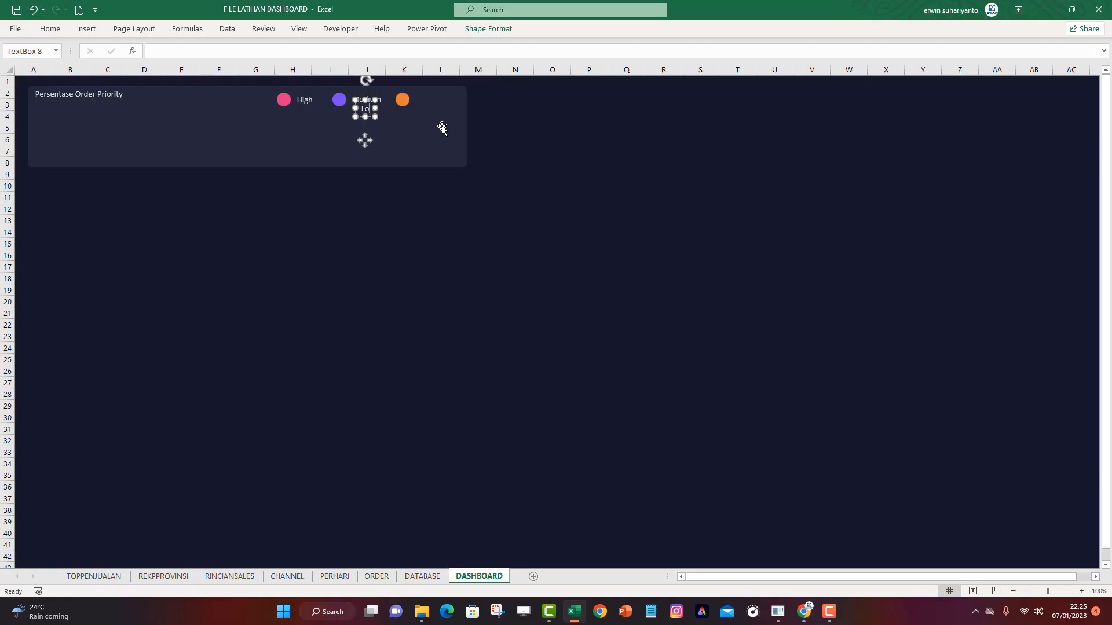
pyautogui.write('w')
pyautogui.moveTo(386, 116); pyautogui.dragTo(428, 107)
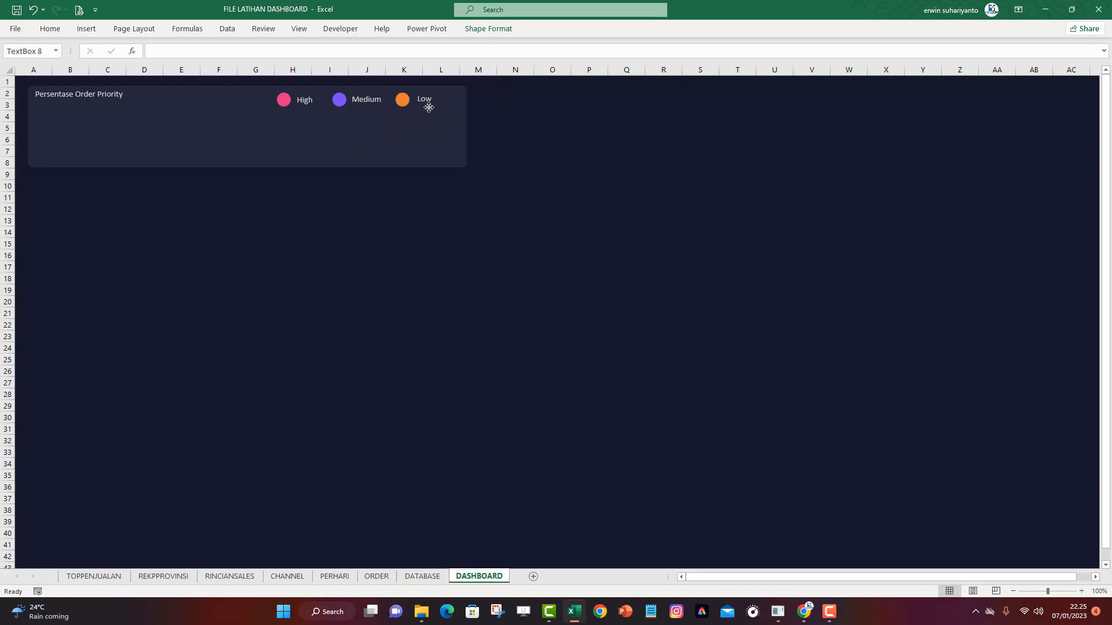
# Group the three legend circles with their High, Medium and Low labels into one object
pyautogui.click(286, 100)
pyautogui.keyDown('ctrl'); pyautogui.click(312, 101); pyautogui.keyUp('ctrl')
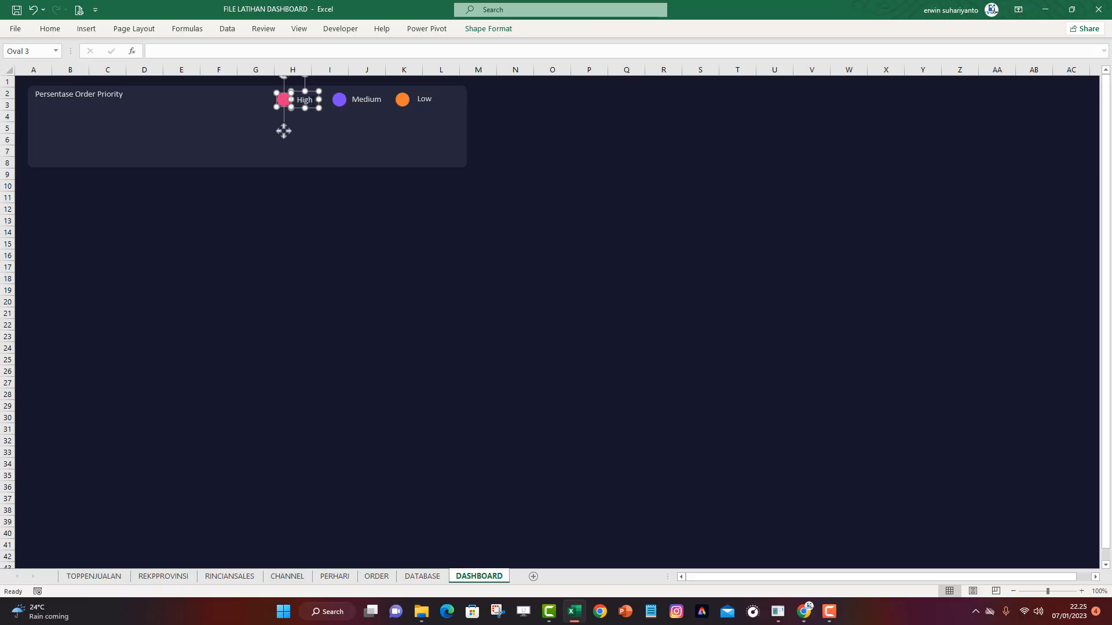
pyautogui.keyDown('ctrl'); pyautogui.click(339, 99); pyautogui.keyUp('ctrl')
pyautogui.keyDown('ctrl'); pyautogui.click(371, 100); pyautogui.keyUp('ctrl')
pyautogui.keyDown('ctrl'); pyautogui.click(403, 100); pyautogui.keyUp('ctrl')
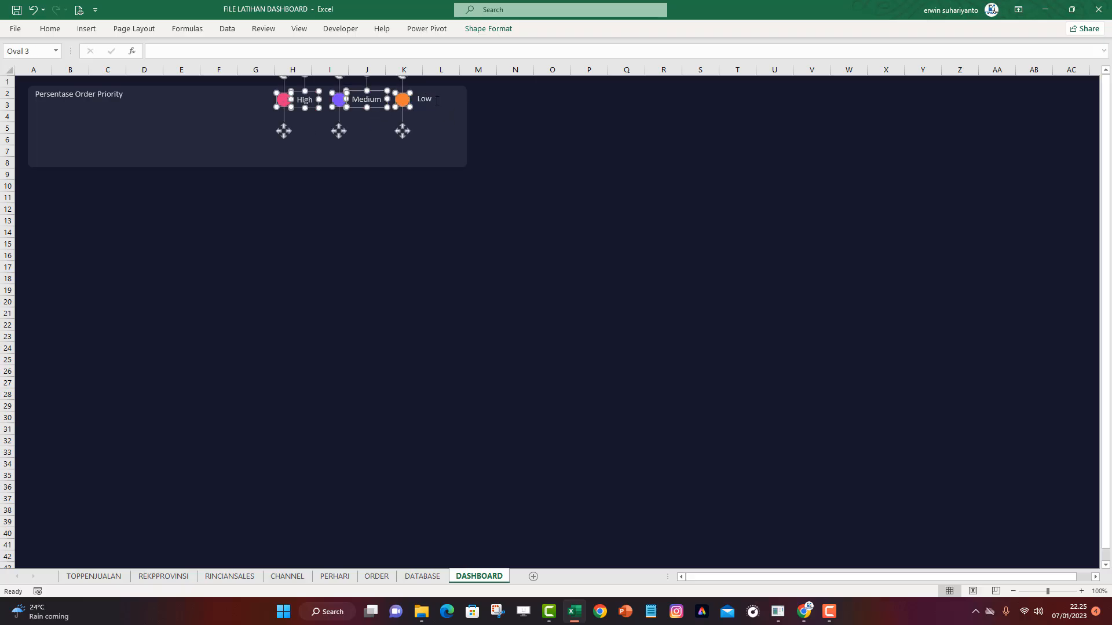
pyautogui.keyDown('ctrl'); pyautogui.click(435, 101); pyautogui.keyUp('ctrl')
pyautogui.rightClick(401, 103)
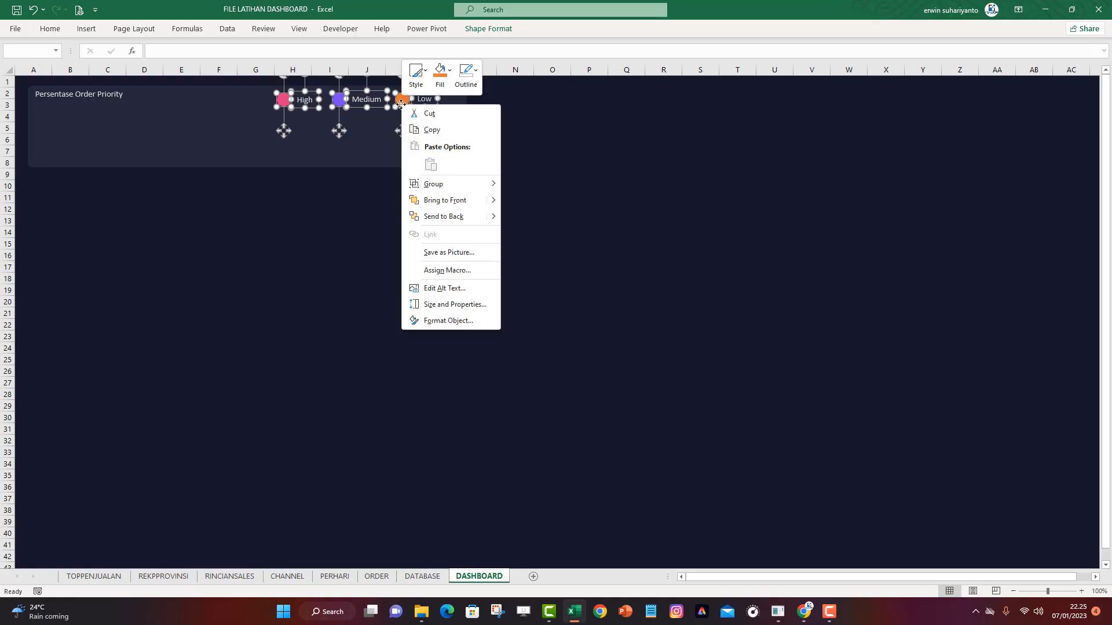
pyautogui.moveTo(459, 184)
pyautogui.click(531, 184)
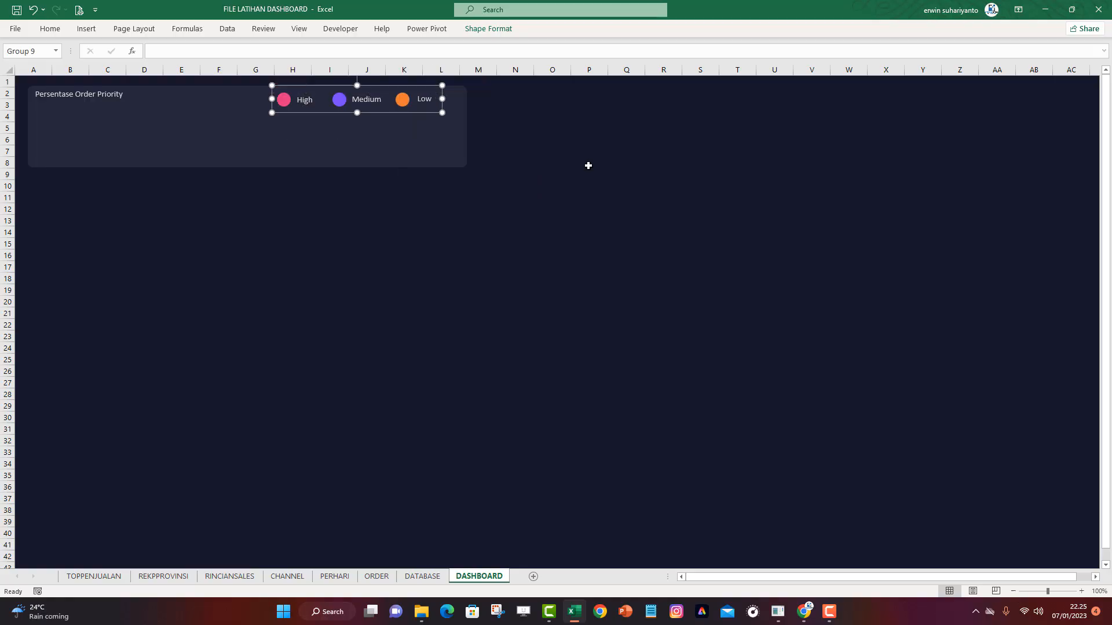
pyautogui.click(588, 164)
# Move the grouped priority legend slightly right within the Persentase Order Priority card
pyautogui.click(380, 100)
pyautogui.click(380, 100)
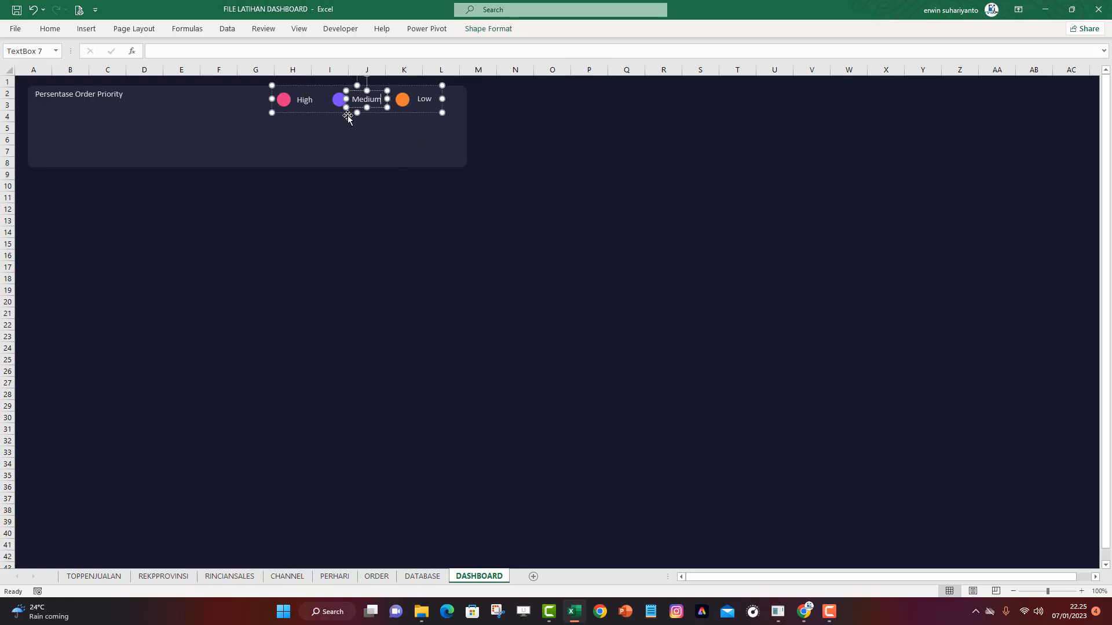
pyautogui.moveTo(345, 114); pyautogui.dragTo(351, 113)
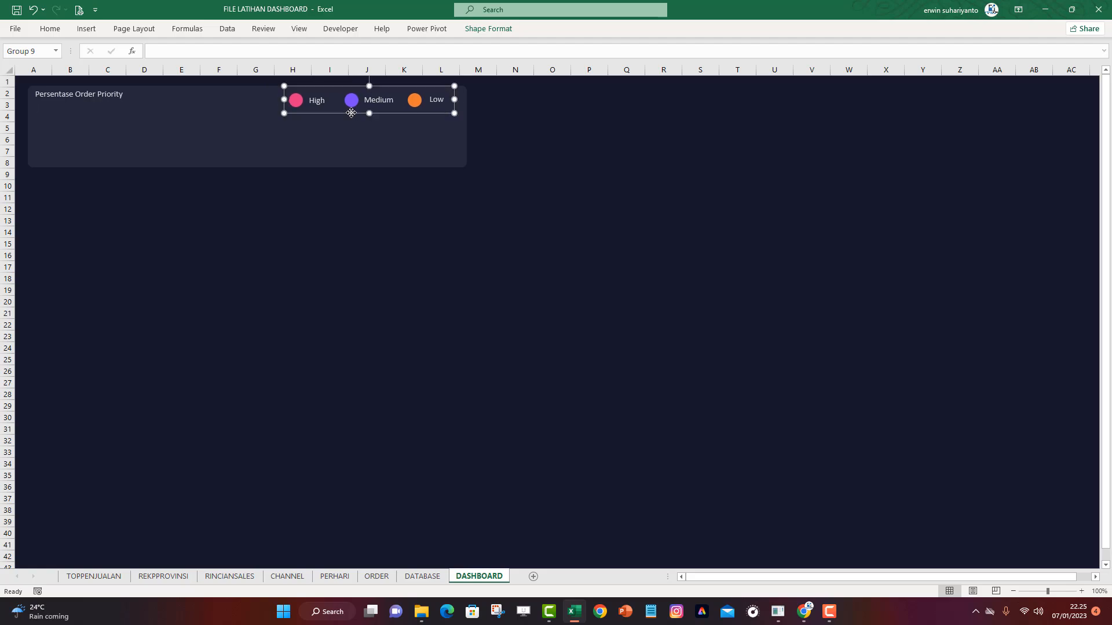
pyautogui.click(562, 127)
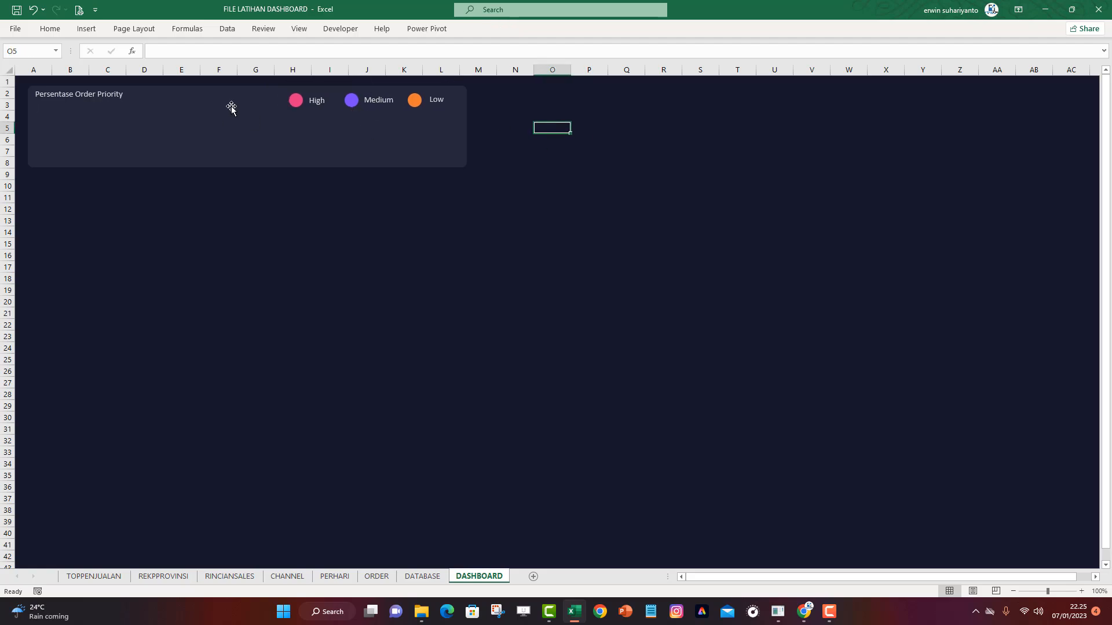
# Shrink the three legend circles to a height of 0.5 cm and reduce their width to match
pyautogui.click(295, 100)
pyautogui.click(295, 100)
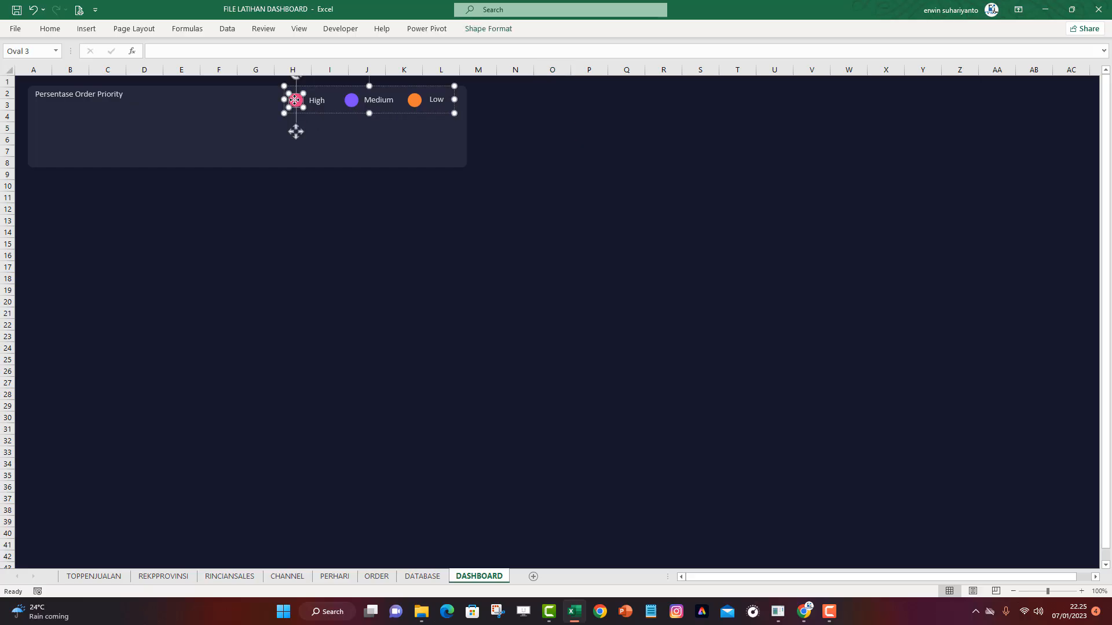
pyautogui.keyDown('ctrl'); pyautogui.click(352, 99); pyautogui.keyUp('ctrl')
pyautogui.keyDown('ctrl'); pyautogui.click(416, 101); pyautogui.keyUp('ctrl')
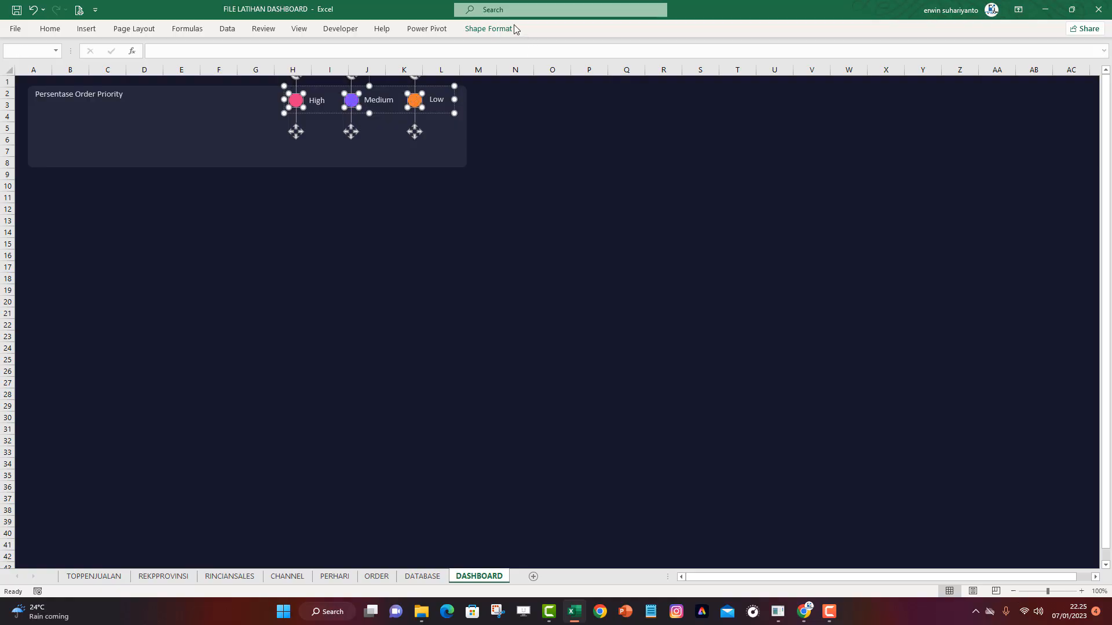
pyautogui.click(489, 29)
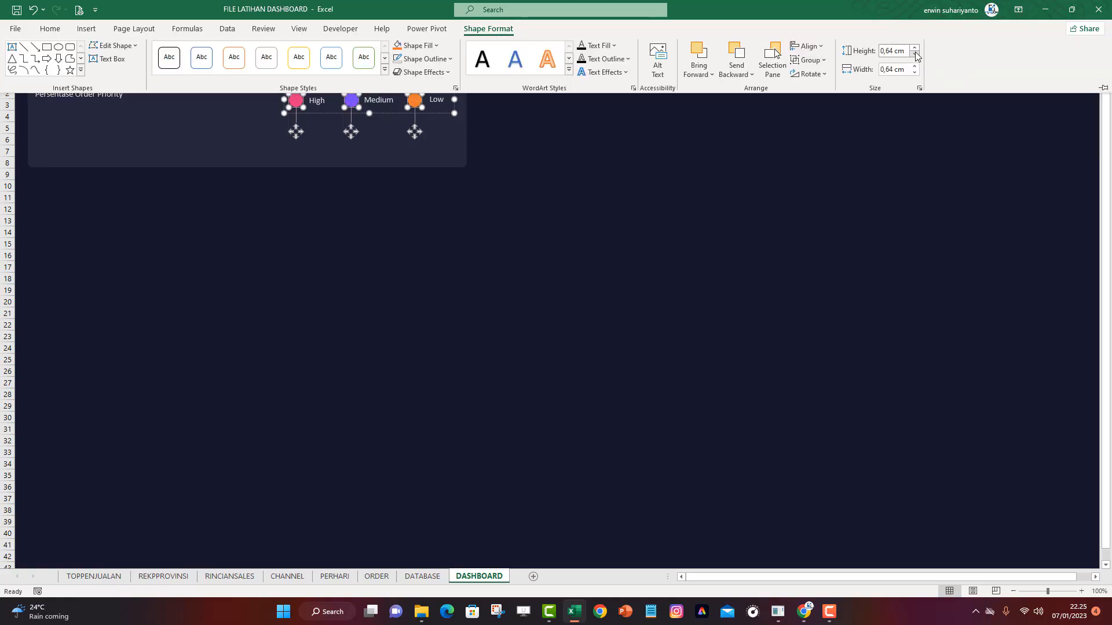
pyautogui.click(914, 55)
pyautogui.click(914, 55)
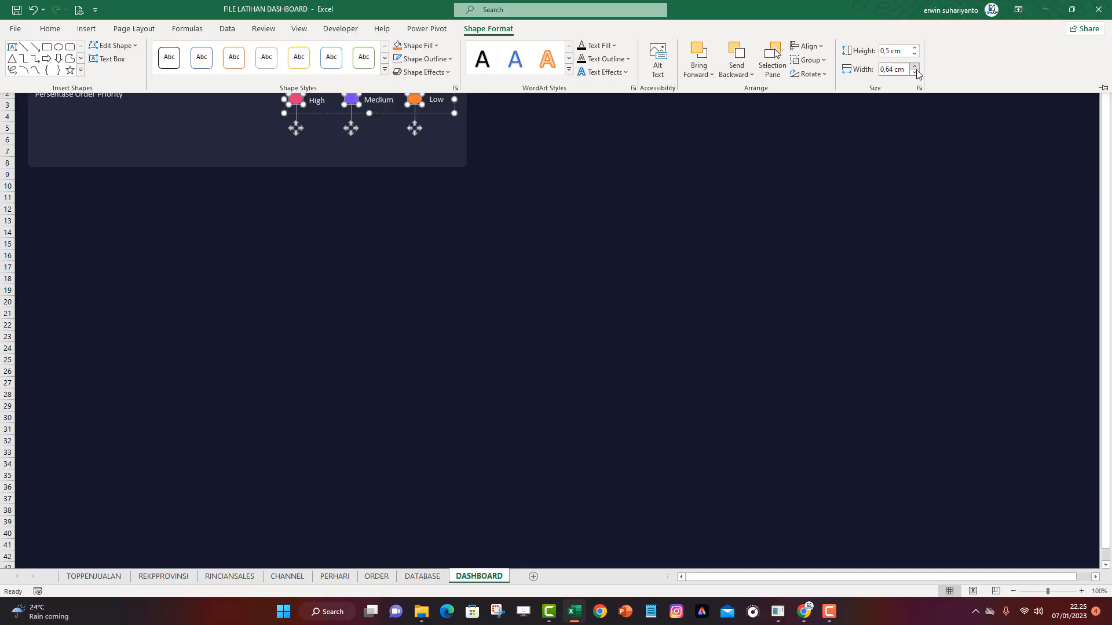
pyautogui.click(915, 72)
pyautogui.click(915, 72)
pyautogui.click(545, 152)
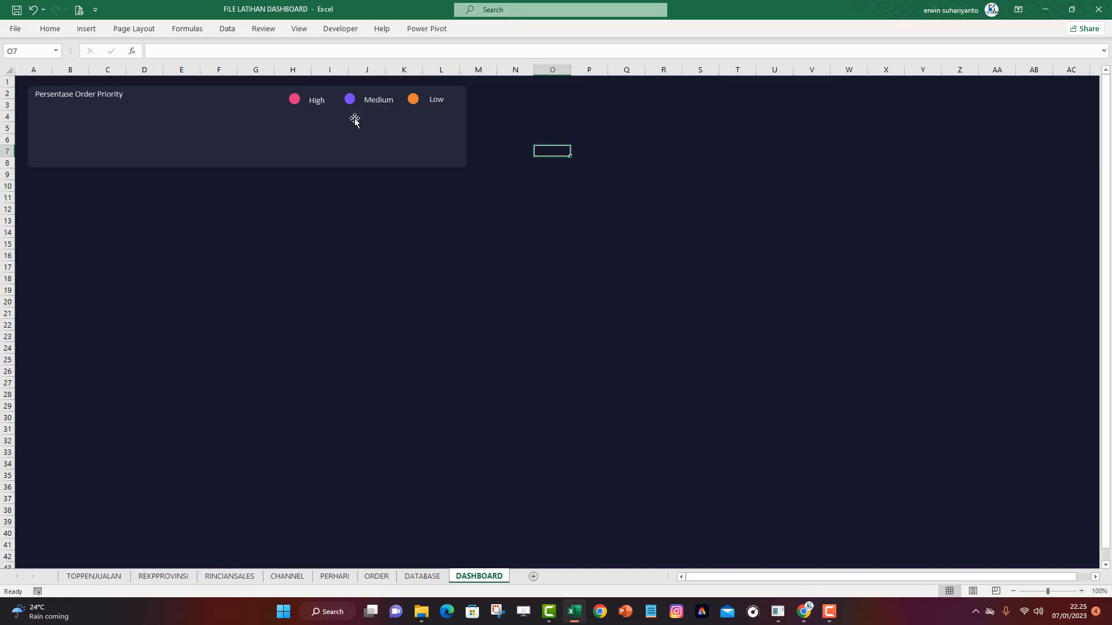
# Nudge the High label up and closer to the pink circle so the two line up
pyautogui.click(324, 105)
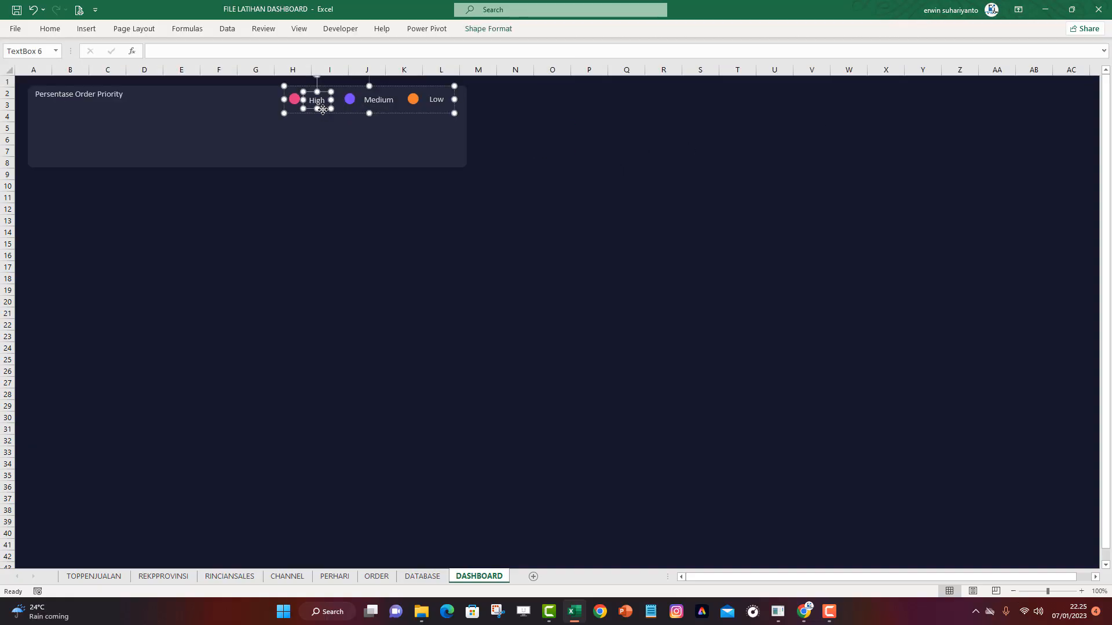
pyautogui.press('Up')
pyautogui.press('Up')
pyautogui.press('Up')
pyautogui.press('Left')
pyautogui.press('Left')
pyautogui.press('Left')
pyautogui.press('Left')
pyautogui.press('Left')
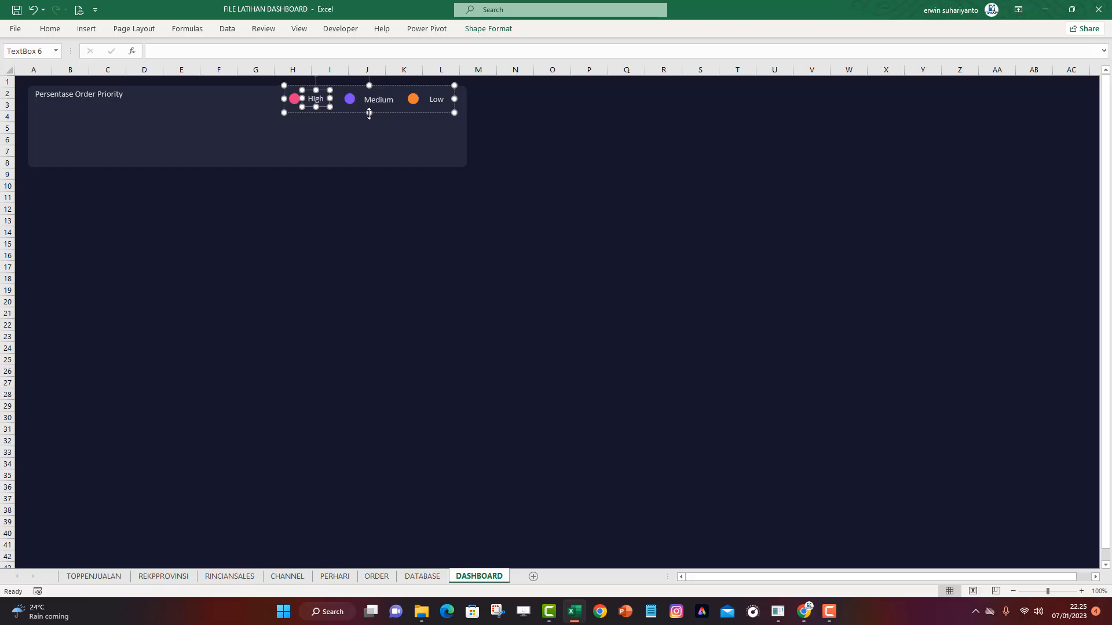
# Nudge the Medium label up and closer to the purple circle so the two line up
pyautogui.click(387, 102)
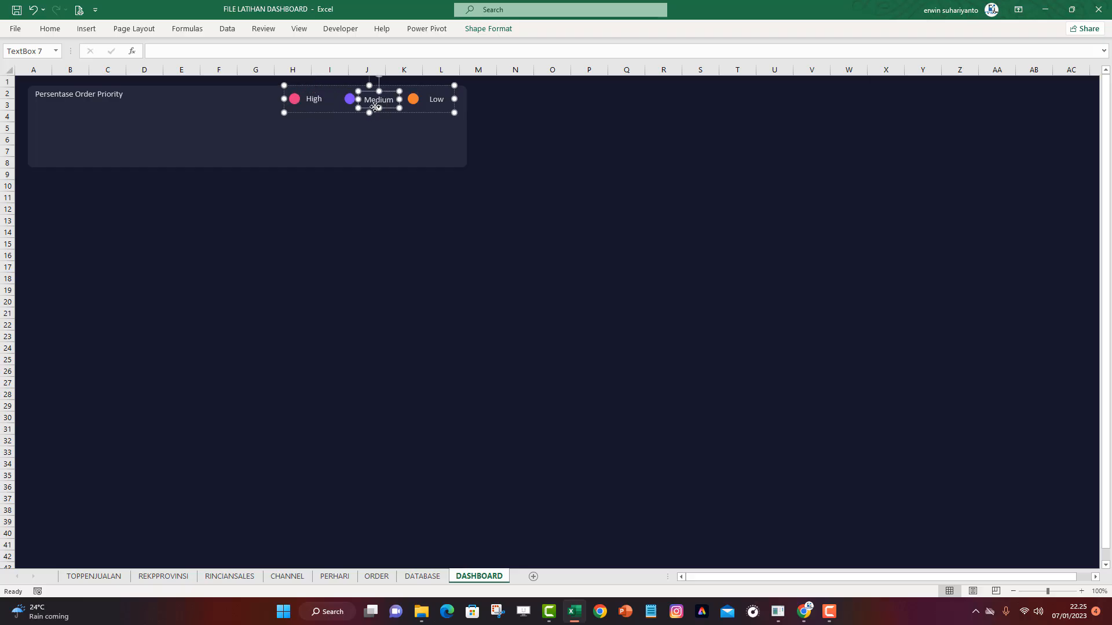
pyautogui.press('Up')
pyautogui.press('Up')
pyautogui.press('Up')
pyautogui.press('Left')
pyautogui.press('Left')
pyautogui.press('Left')
pyautogui.press('Left')
pyautogui.press('Left')
pyautogui.press('Left')
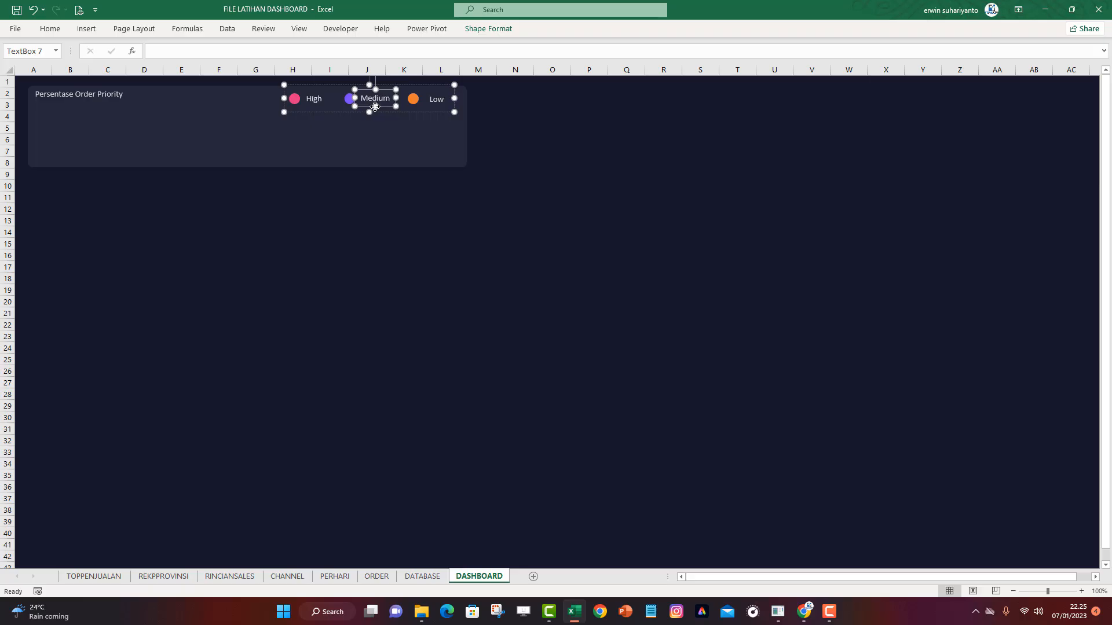
# Nudge the Low label up and closer to the orange circle so the two line up
pyautogui.click(432, 104)
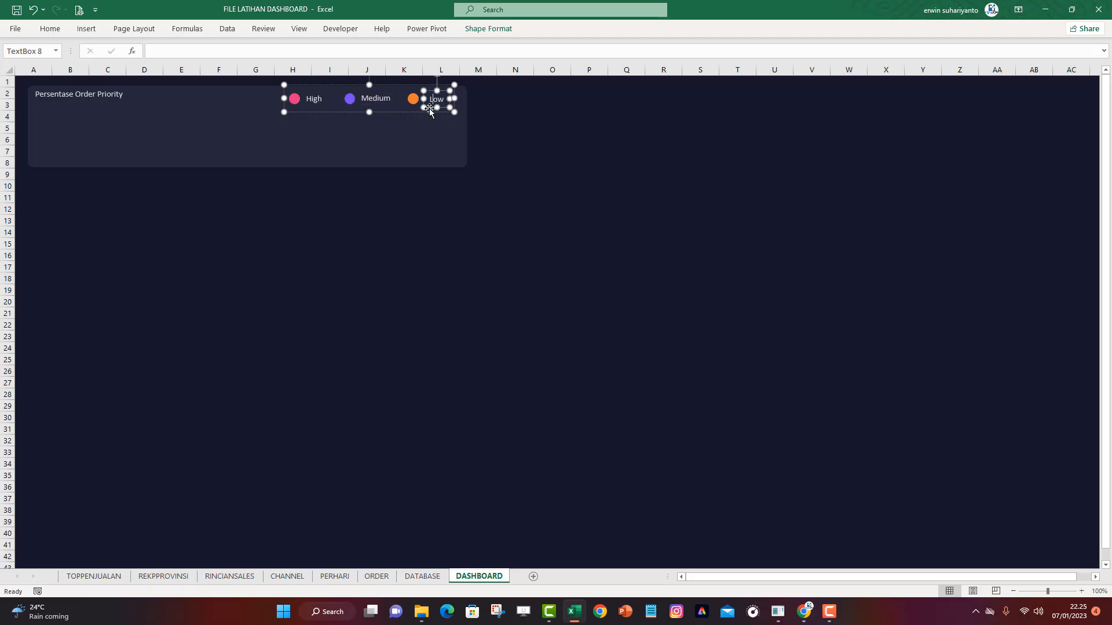
pyautogui.press('Up')
pyautogui.press('Up')
pyautogui.press('Left')
pyautogui.press('Left')
pyautogui.press('Left')
pyautogui.press('Left')
pyautogui.press('Left')
pyautogui.press('Left')
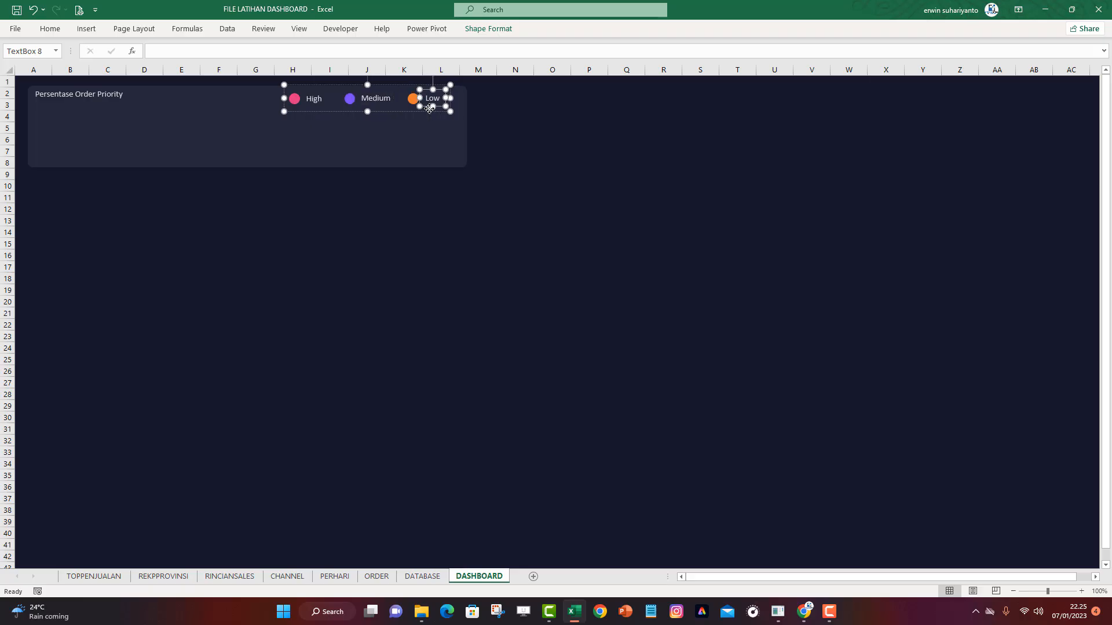
pyautogui.click(493, 114)
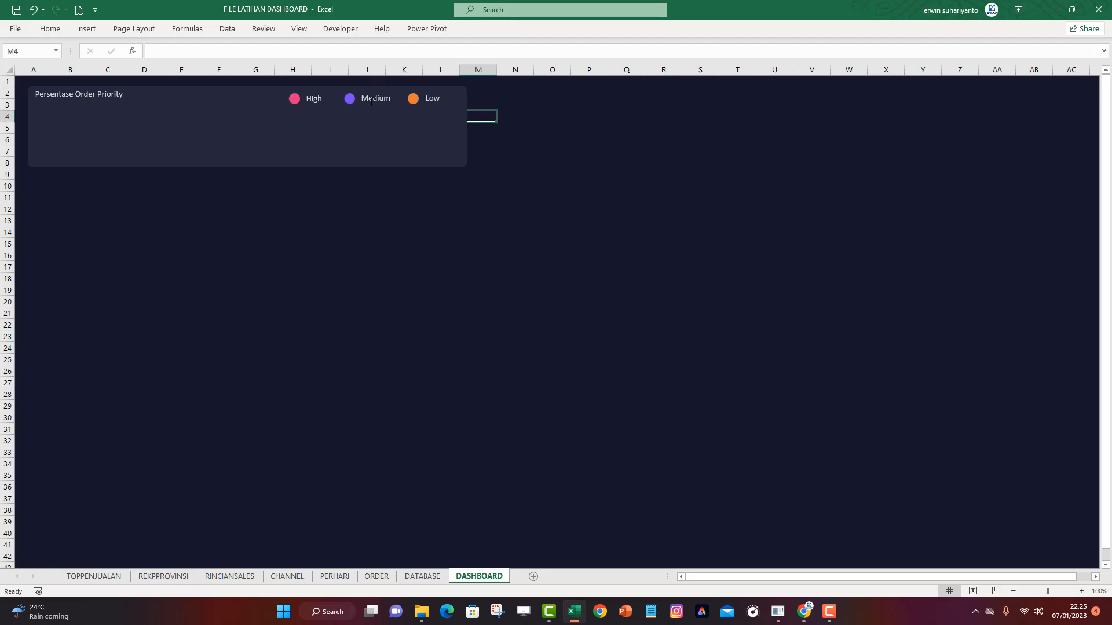
# Move the whole legend group further toward the right edge of the Persentase Order Priority card
pyautogui.click(299, 103)
pyautogui.moveTo(299, 103); pyautogui.dragTo(313, 101)
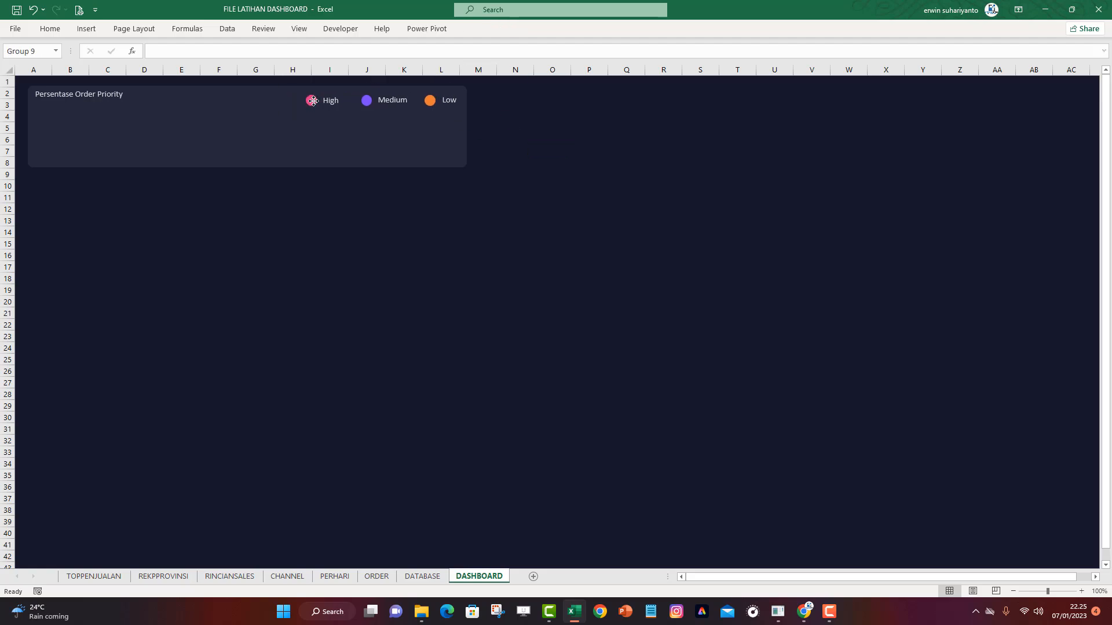
pyautogui.click(511, 123)
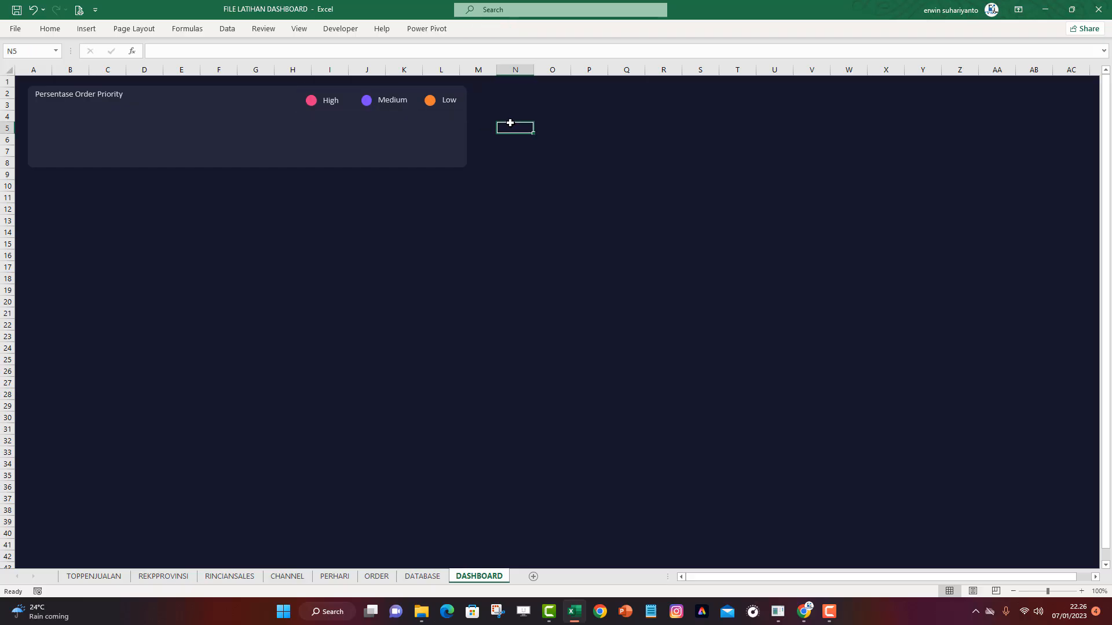
# Extend the Persentase Order Priority card's background rectangle slightly downward, to about the bottom of row 9
pyautogui.click(316, 146)
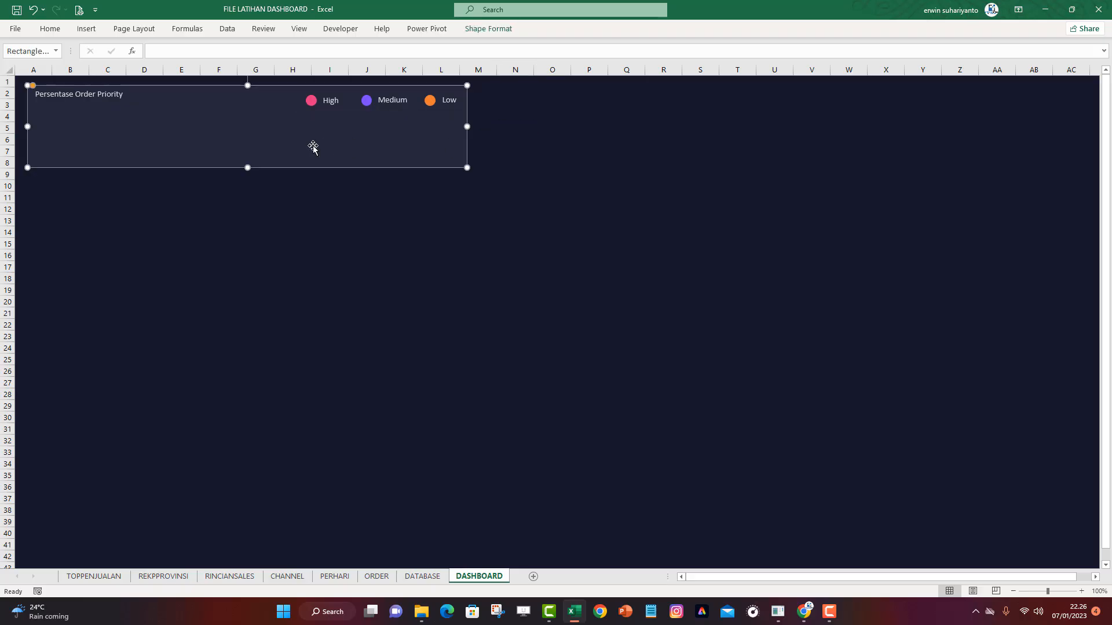
pyautogui.moveTo(247, 168); pyautogui.dragTo(249, 173)
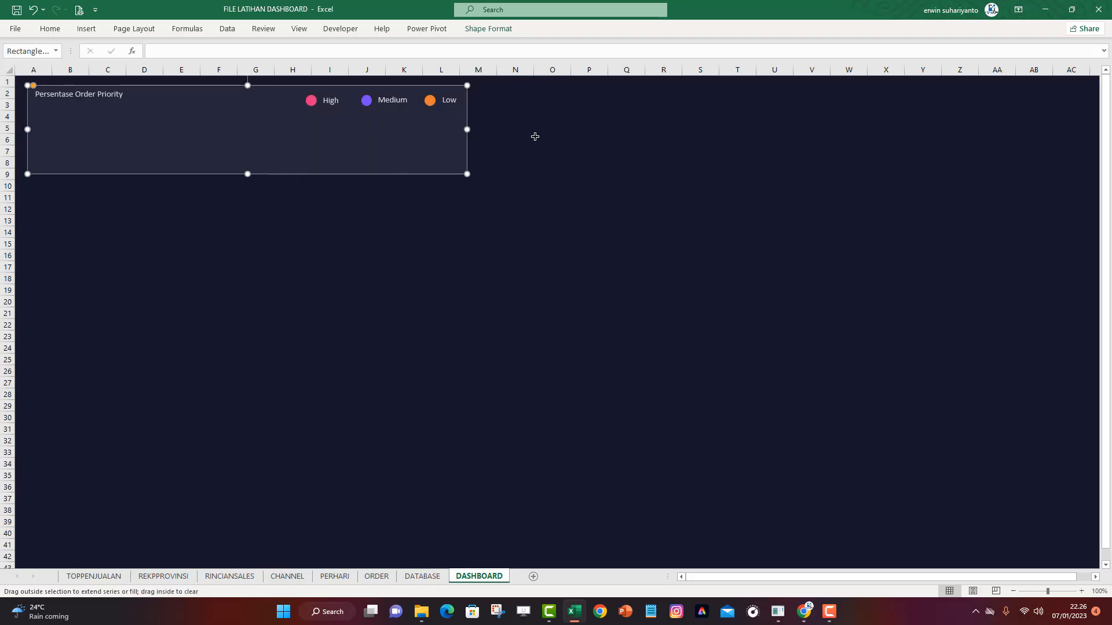
pyautogui.click(534, 134)
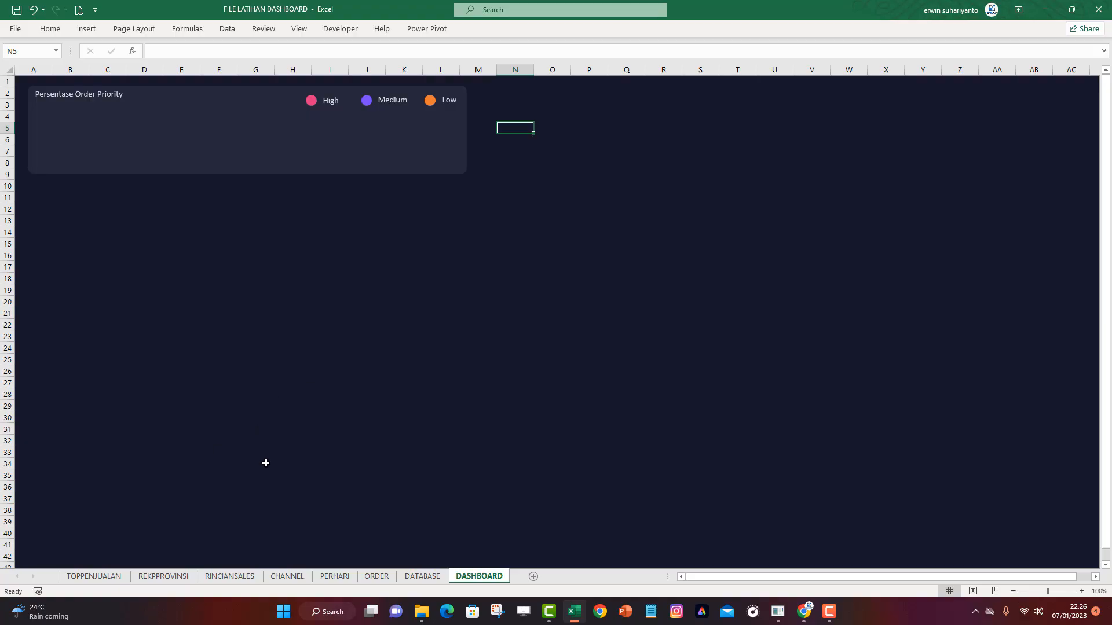
# Check the ORDER sheet's priority summary and open the FINALDASHBOARD workbook to examine its order-priority percentage bar chart
pyautogui.click(370, 576)
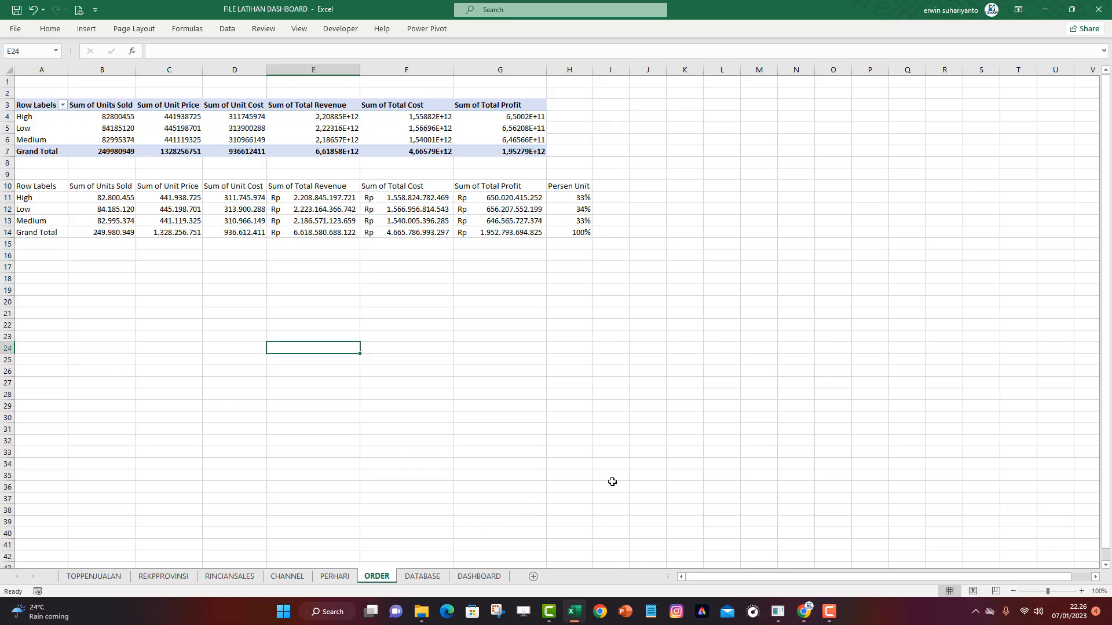
pyautogui.click(16, 29)
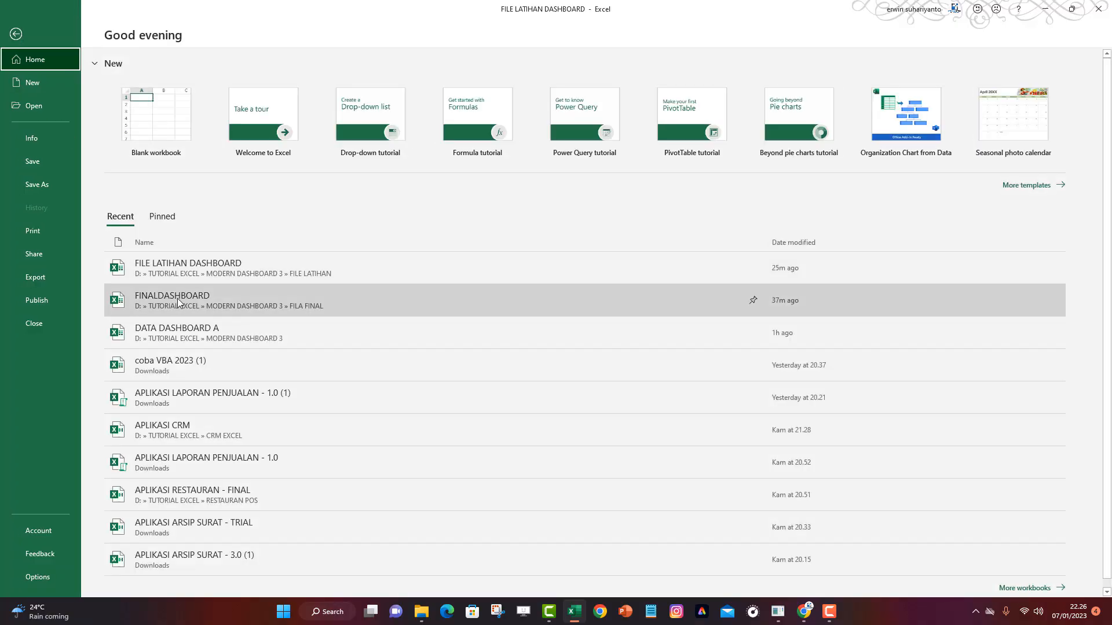
pyautogui.click(178, 302)
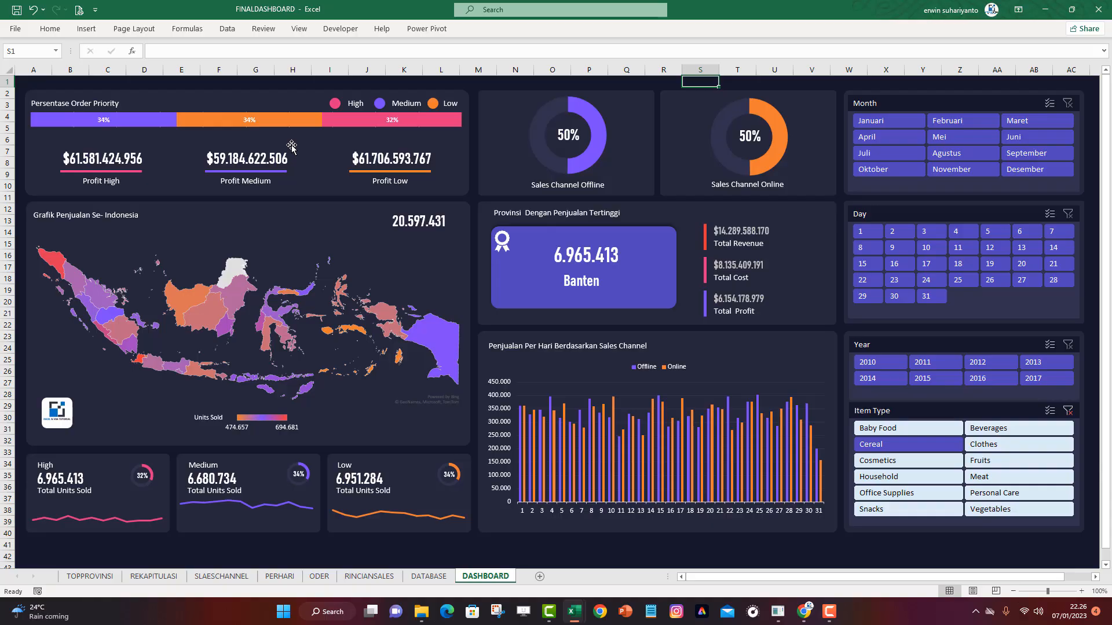
pyautogui.click(140, 123)
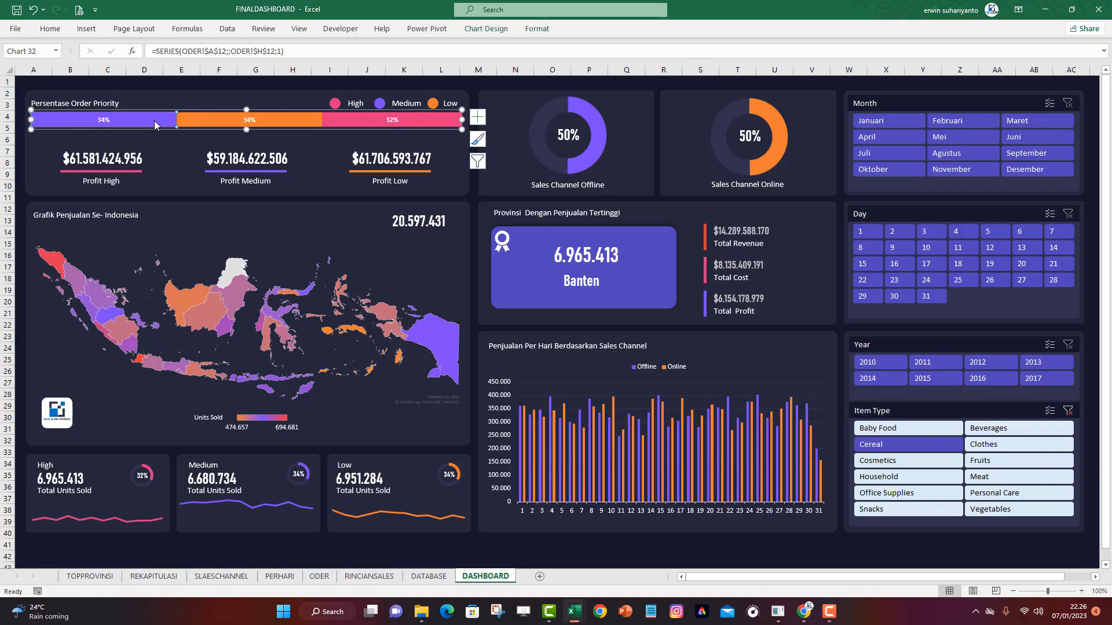
pyautogui.rightClick(156, 125)
pyautogui.press('Escape')
pyautogui.press('Escape')
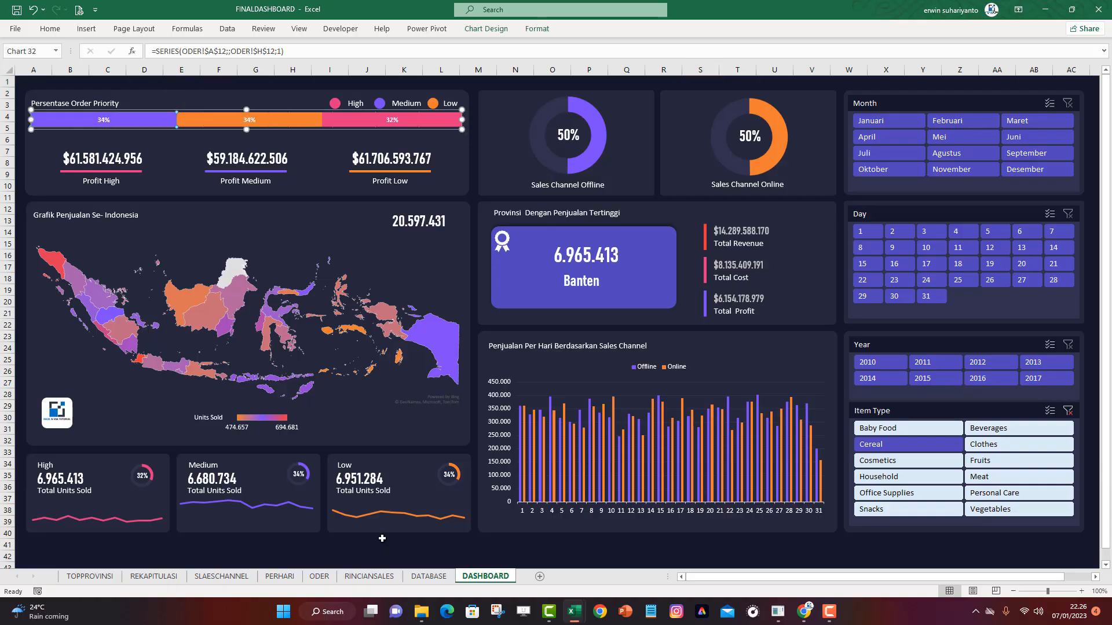
# Compare the order-priority summary and percentage bar chart in FINALDASHBOARD with the ORDER sheet in FILE LATIHAN DASHBOARD
pyautogui.click(319, 576)
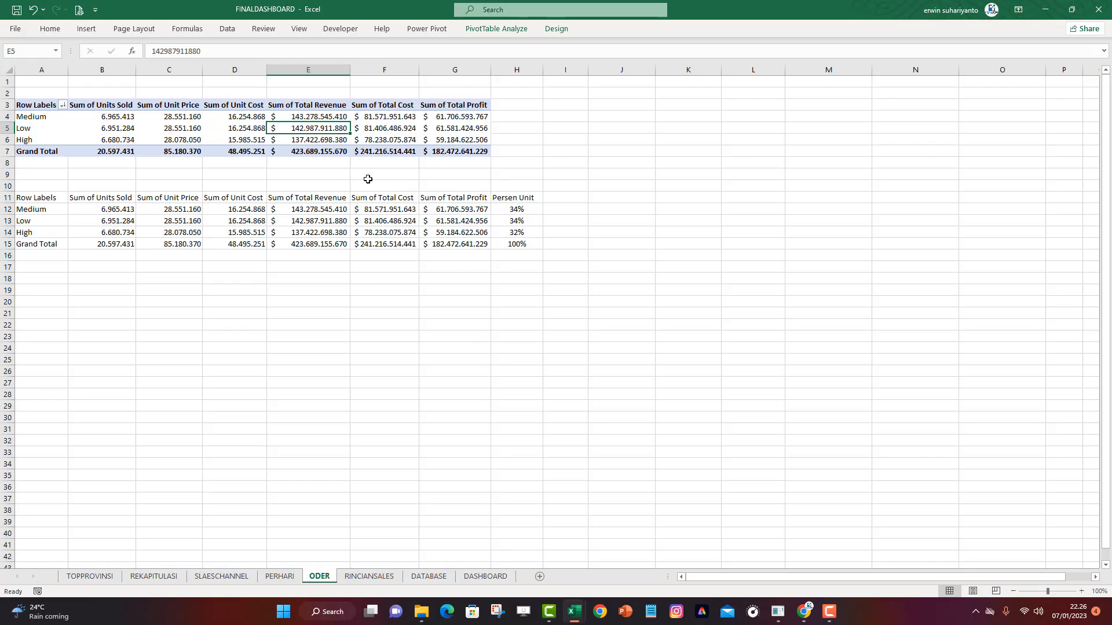
pyautogui.click(485, 576)
pyautogui.click(218, 120)
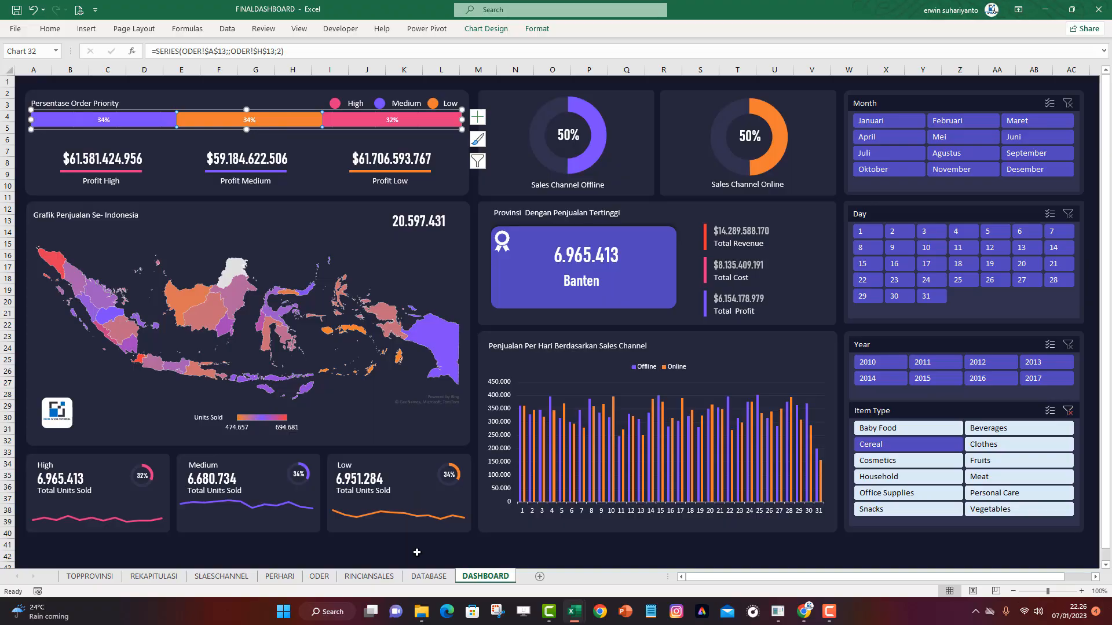
pyautogui.click(666, 549)
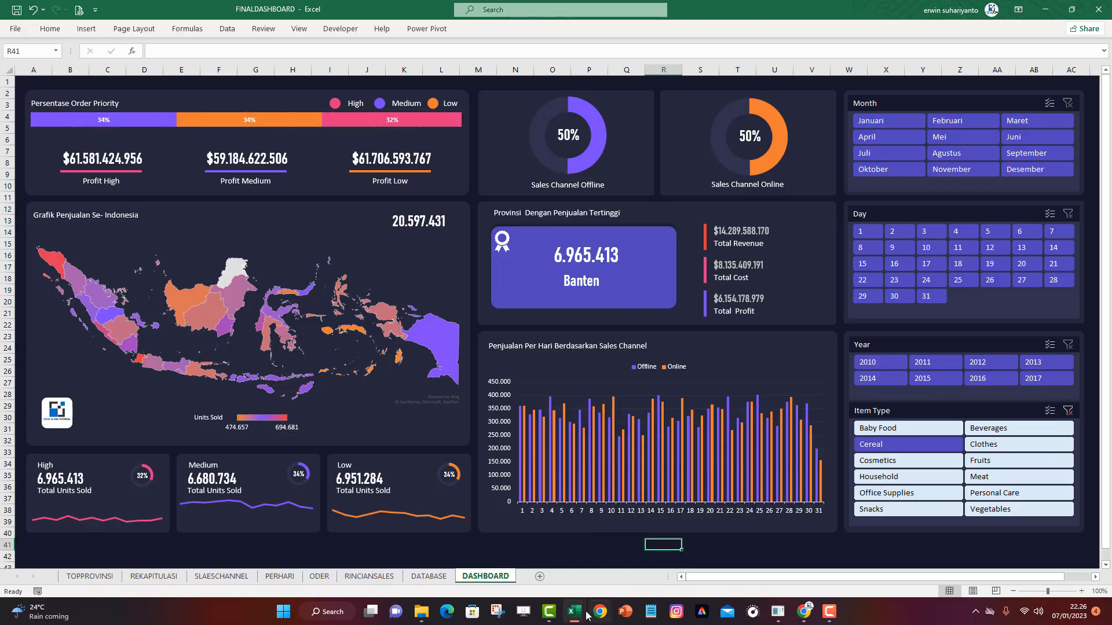
pyautogui.moveTo(574, 613)
pyautogui.click(543, 572)
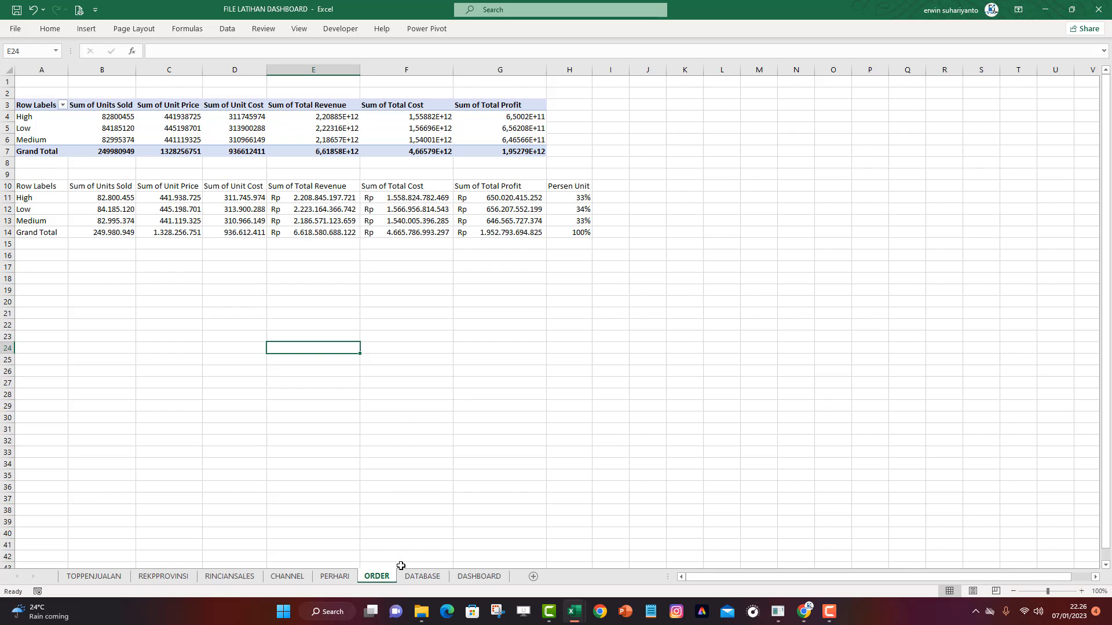
pyautogui.moveTo(574, 613)
pyautogui.click(640, 550)
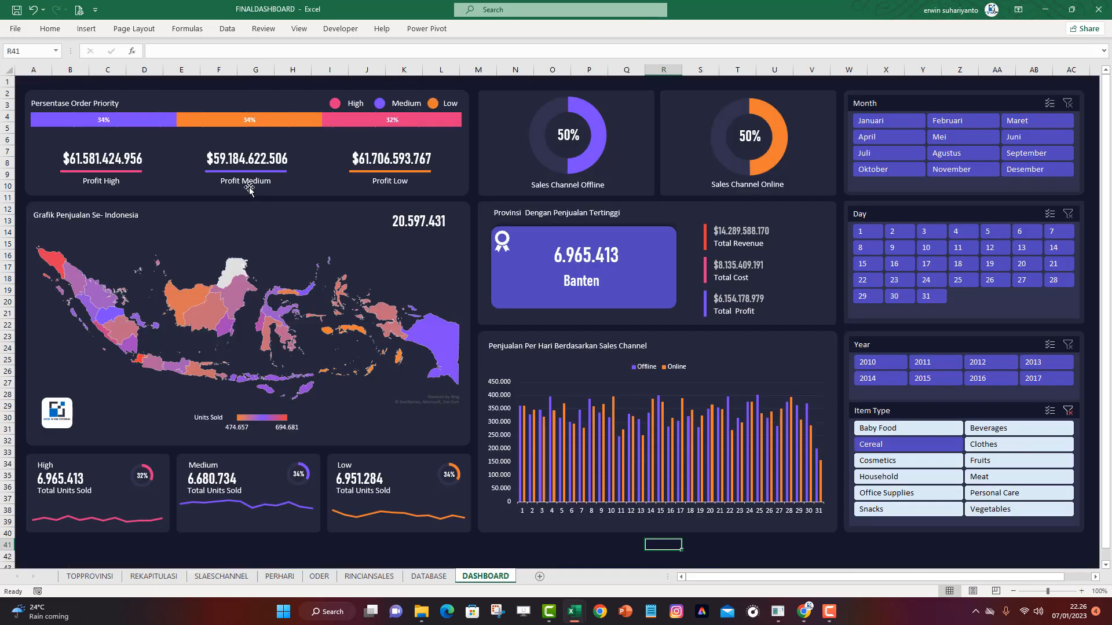
# Examine the data source of FINALDASHBOARD's order-priority percentage bar chart, closing it without changes
pyautogui.rightClick(207, 124)
pyautogui.click(232, 178)
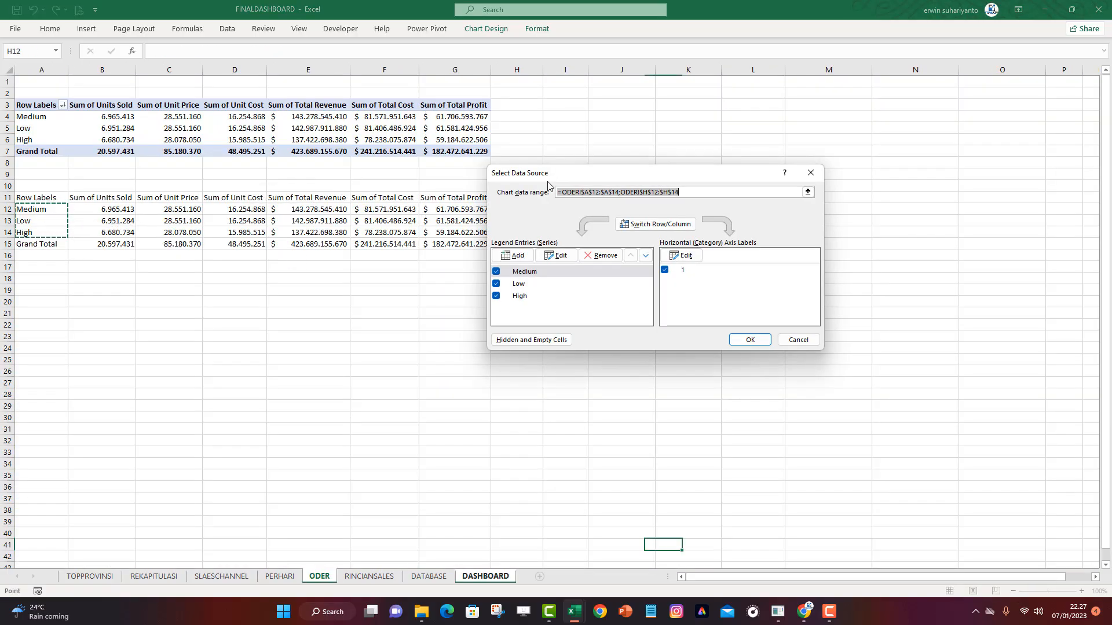
pyautogui.moveTo(550, 174); pyautogui.dragTo(502, 324)
pyautogui.click(702, 490)
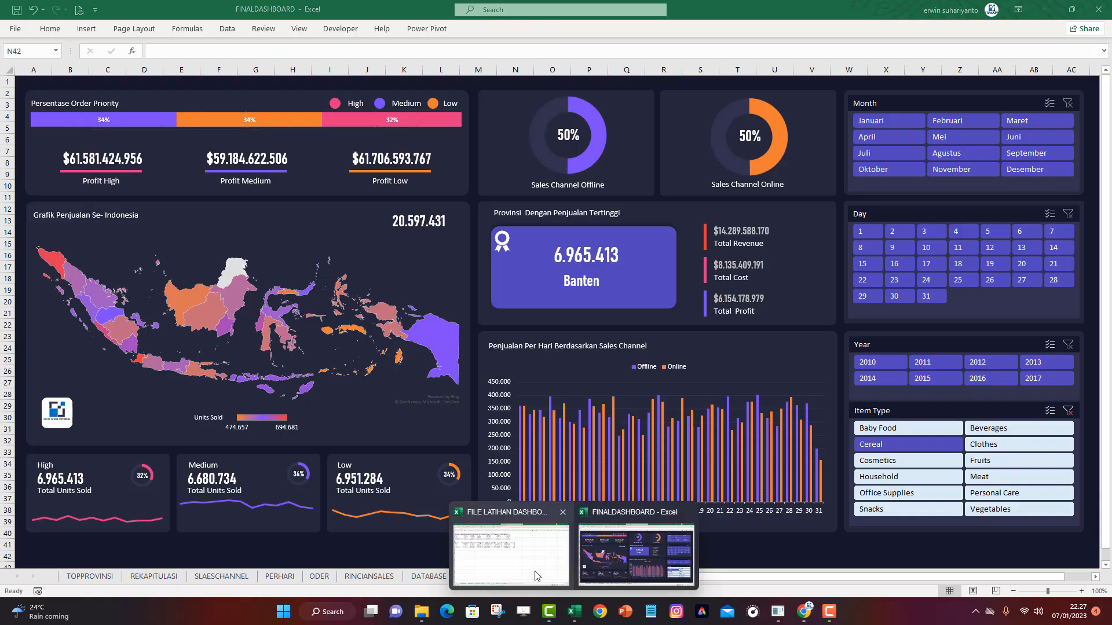
# In FILE LATIHAN DASHBOARD's ORDER sheet, select the priority labels A11:A13 together with the Persen Unit values H11:H13
pyautogui.click(509, 547)
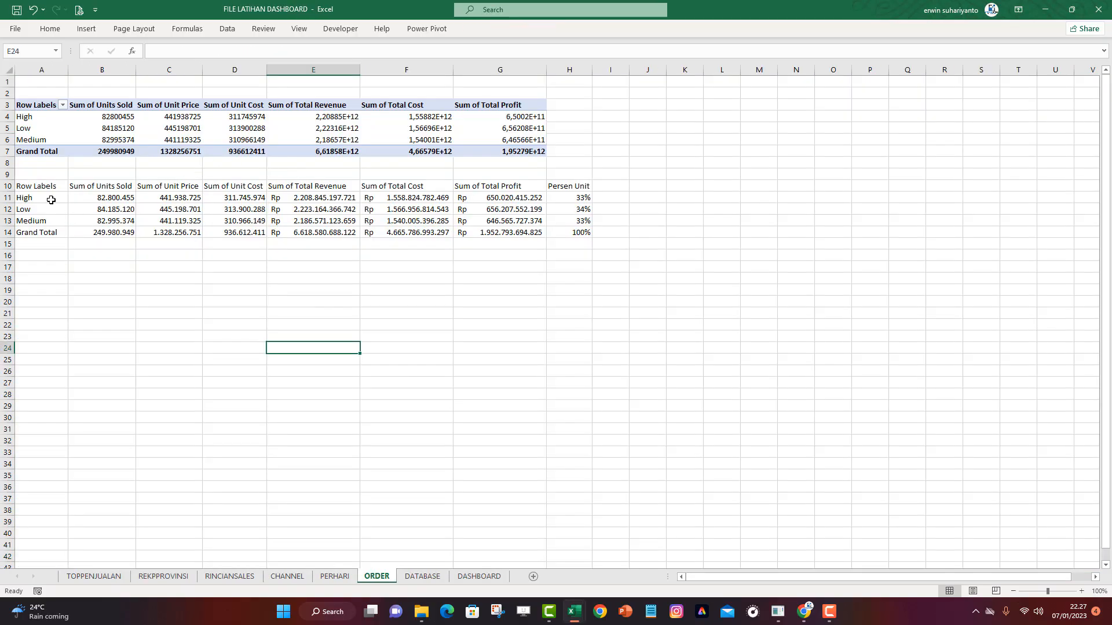
pyautogui.moveTo(40, 197); pyautogui.dragTo(36, 218)
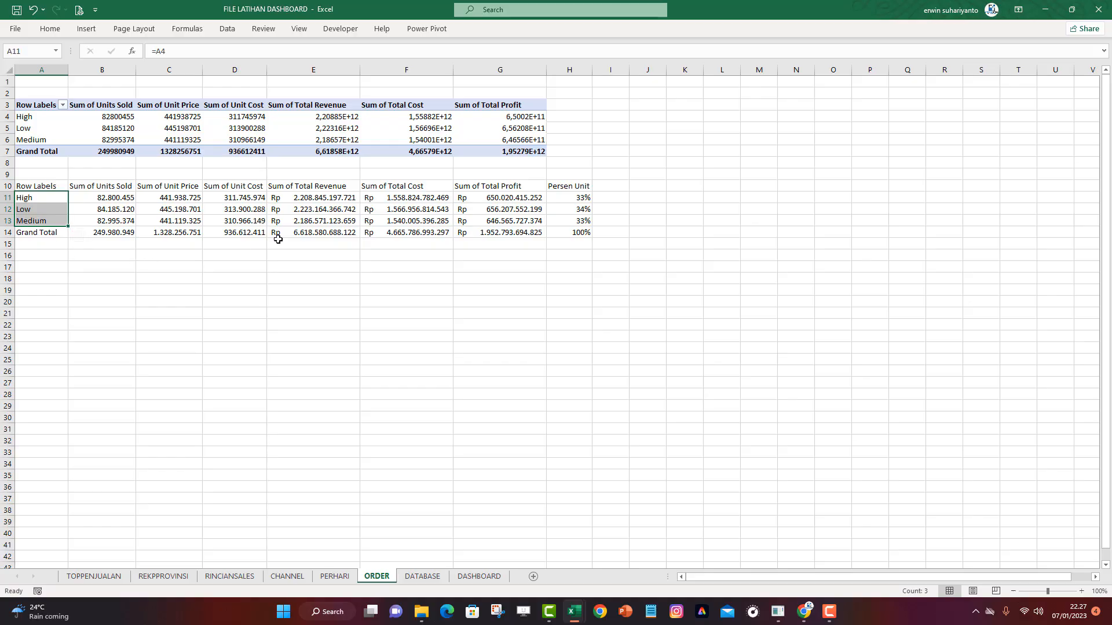
pyautogui.moveTo(570, 198); pyautogui.dragTo(572, 223)
pyautogui.click(80, 35)
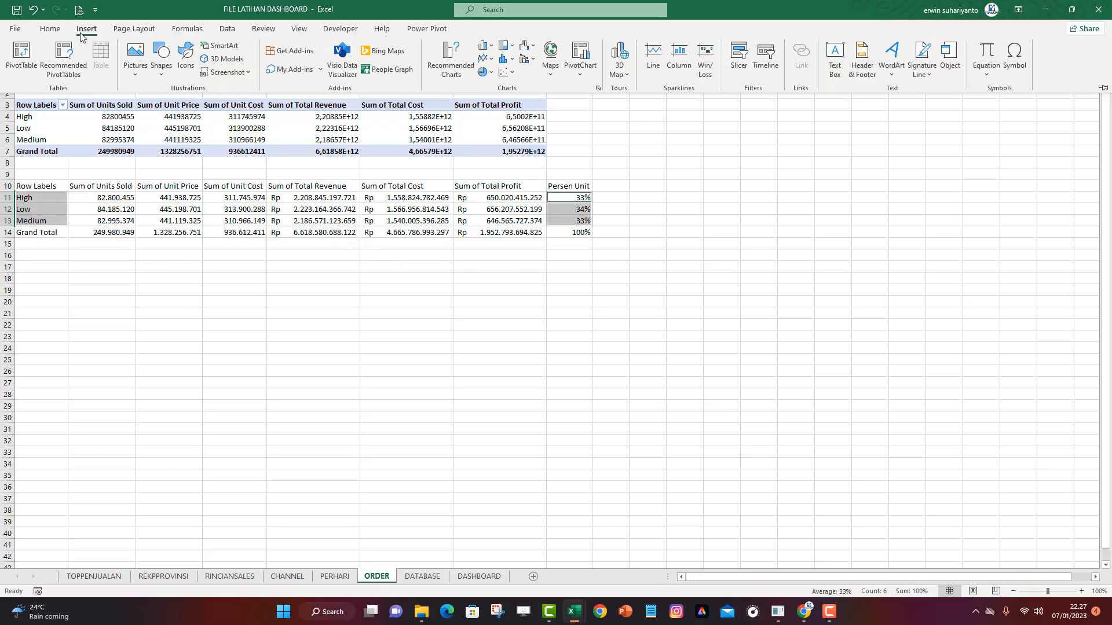
pyautogui.click(484, 49)
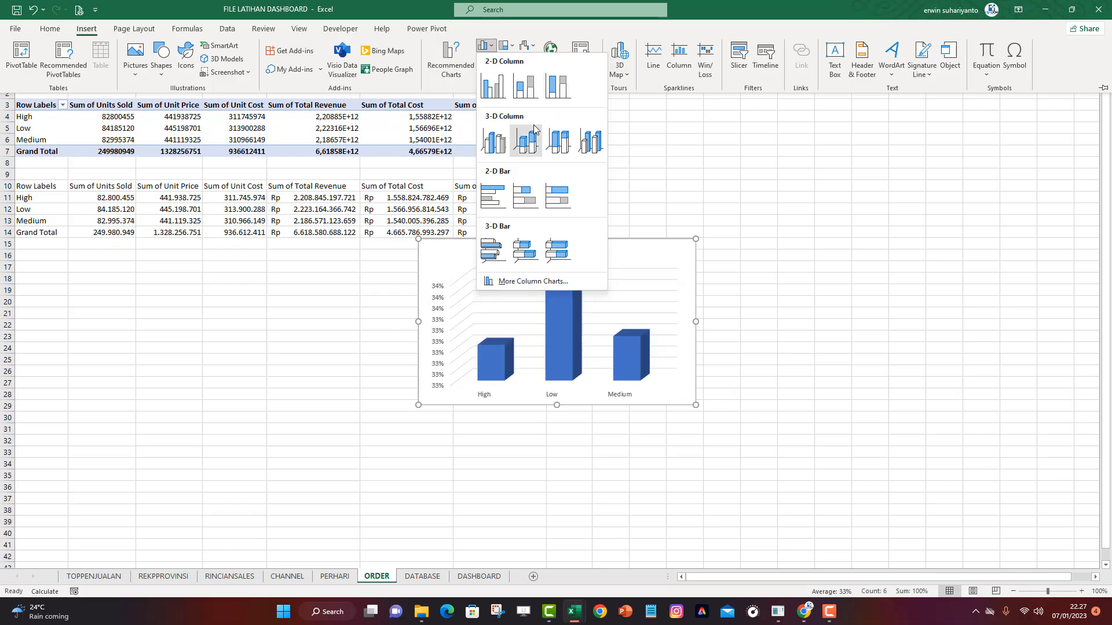
pyautogui.click(492, 200)
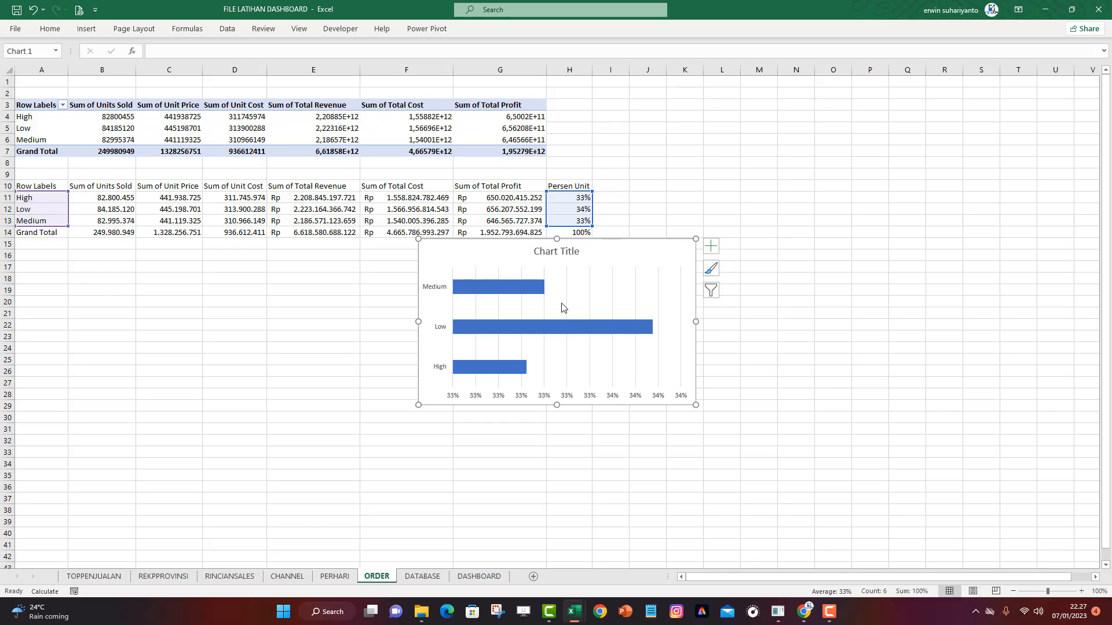
pyautogui.moveTo(504, 241); pyautogui.dragTo(489, 239)
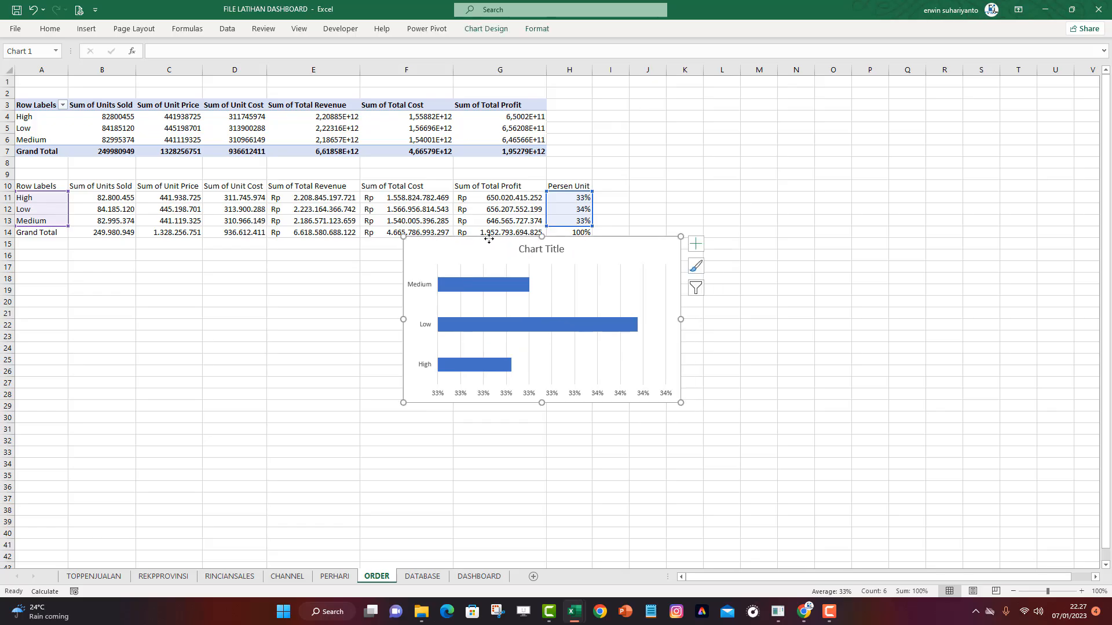
pyautogui.press('Delete')
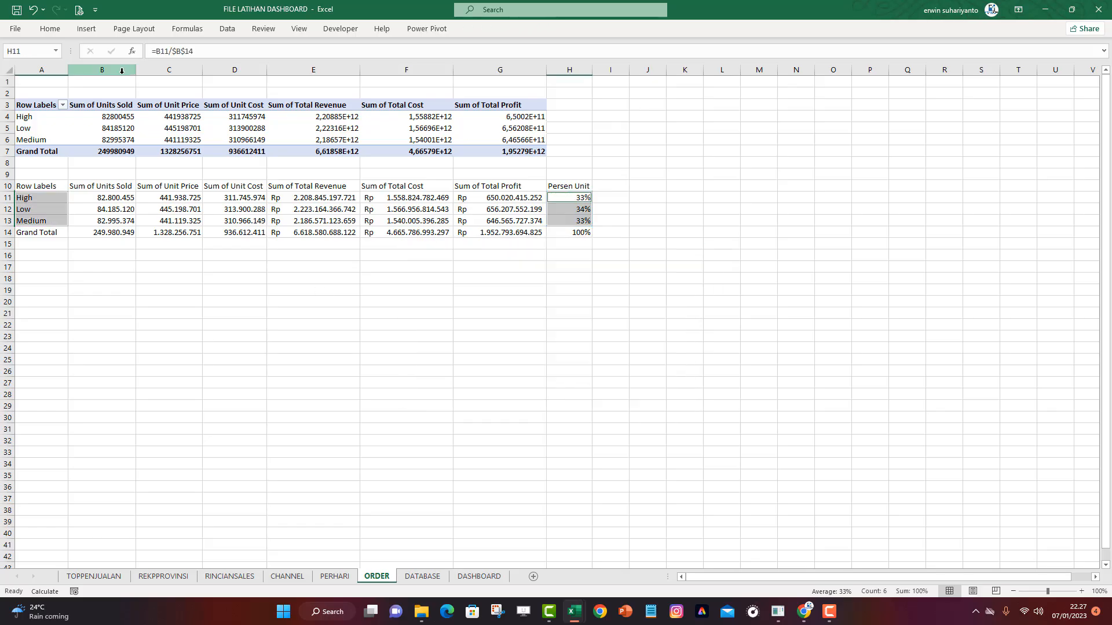
# Insert a 2-D 100% stacked bar chart from the selected priority labels and percentages
pyautogui.click(87, 29)
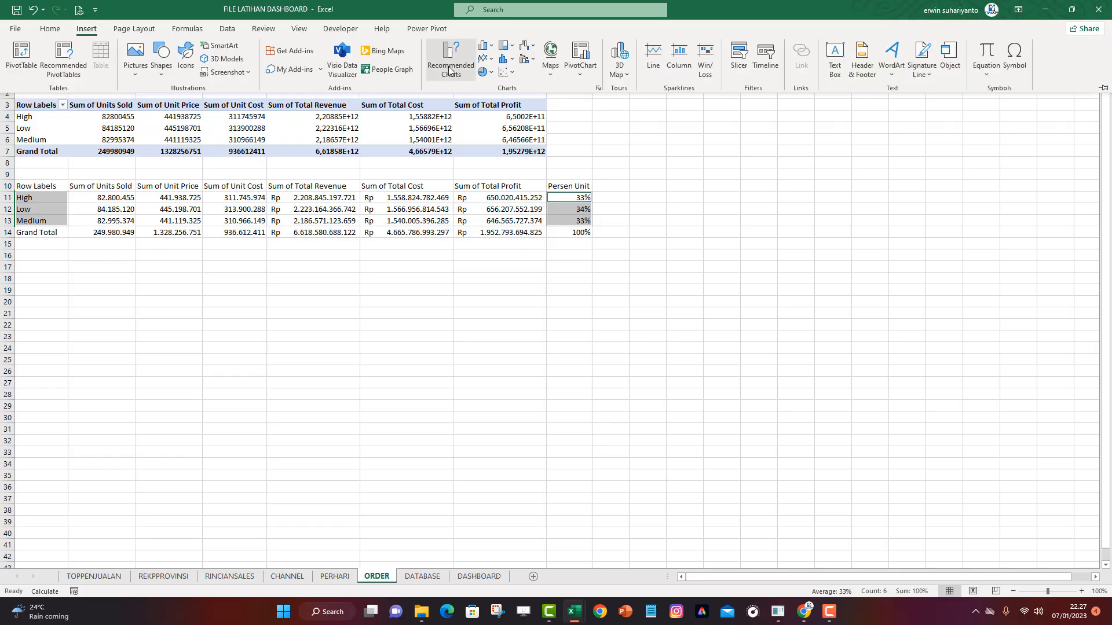
pyautogui.click(484, 49)
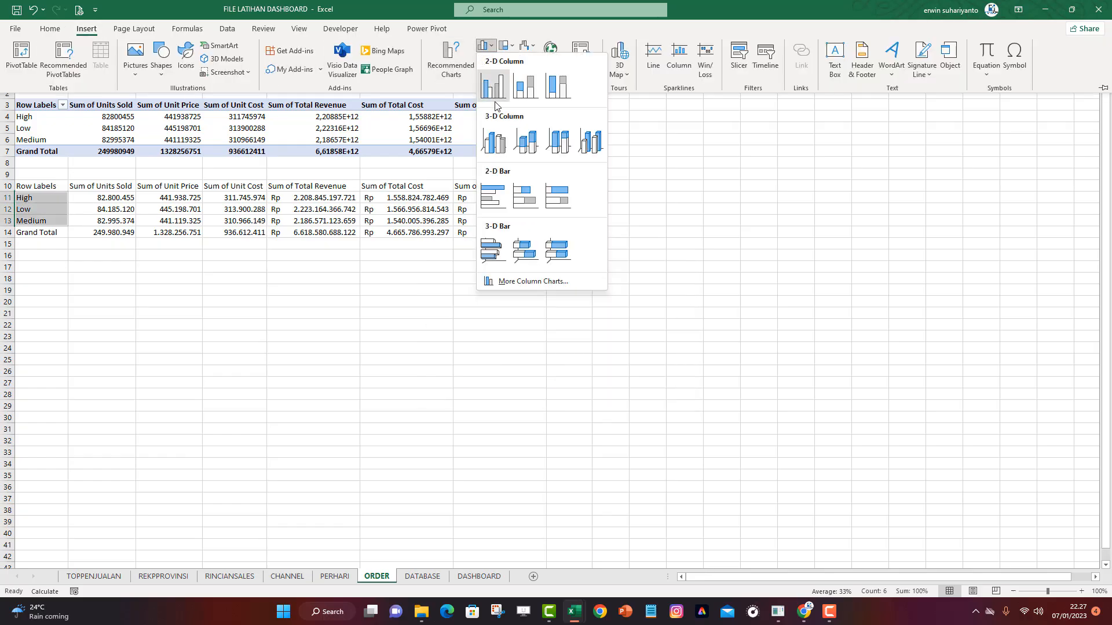
pyautogui.click(557, 198)
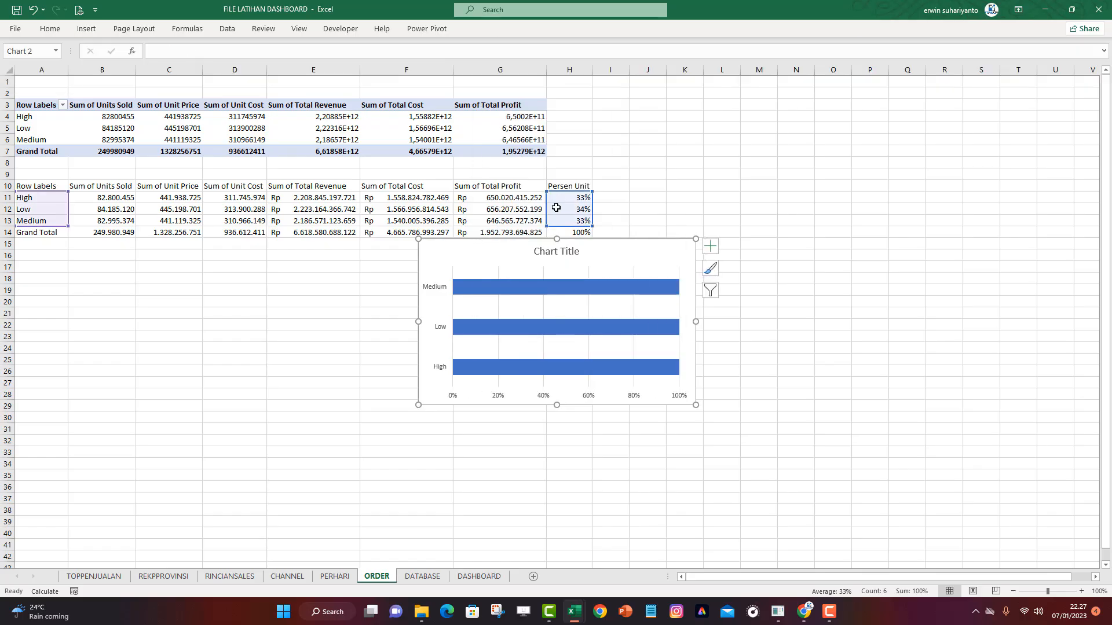
# Switch the chart's rows and columns in its data source so High, Low and Medium become separate series in one bar
pyautogui.rightClick(518, 295)
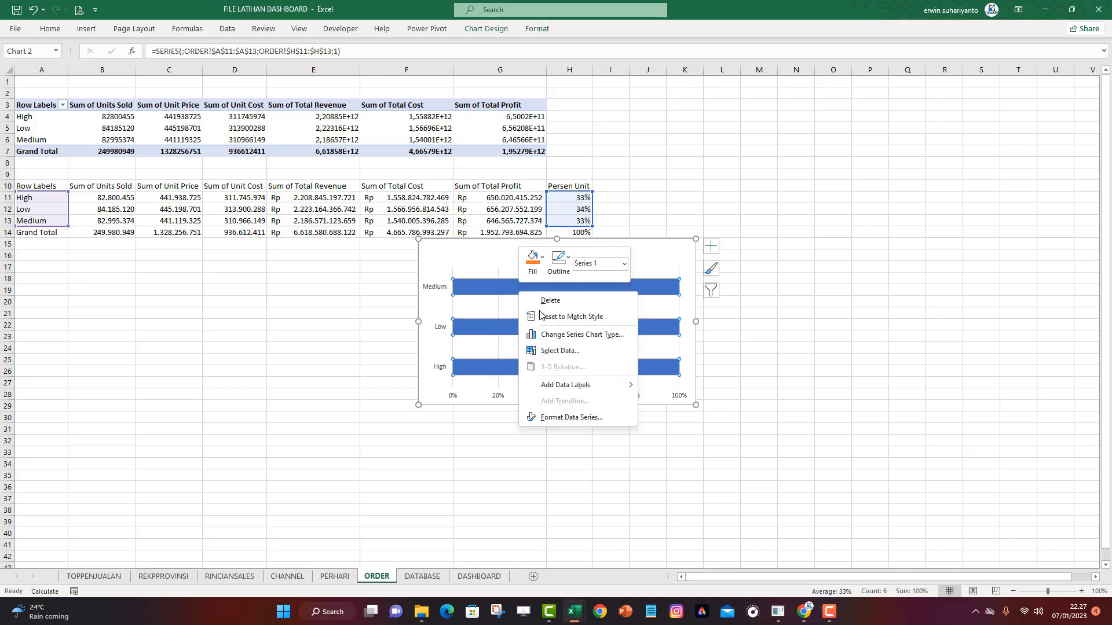
pyautogui.click(560, 351)
pyautogui.moveTo(636, 334); pyautogui.dragTo(825, 39)
pyautogui.click(726, 267)
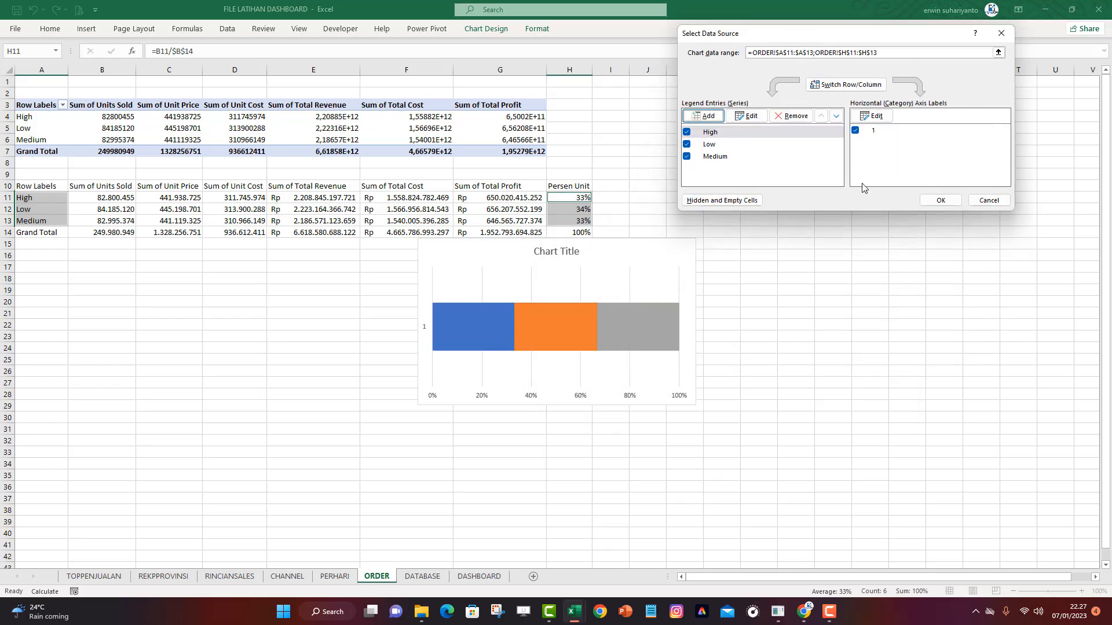
pyautogui.click(938, 200)
# Delete the horizontal axis, the chart title and the vertical axis from the stacked bar chart
pyautogui.click(579, 397)
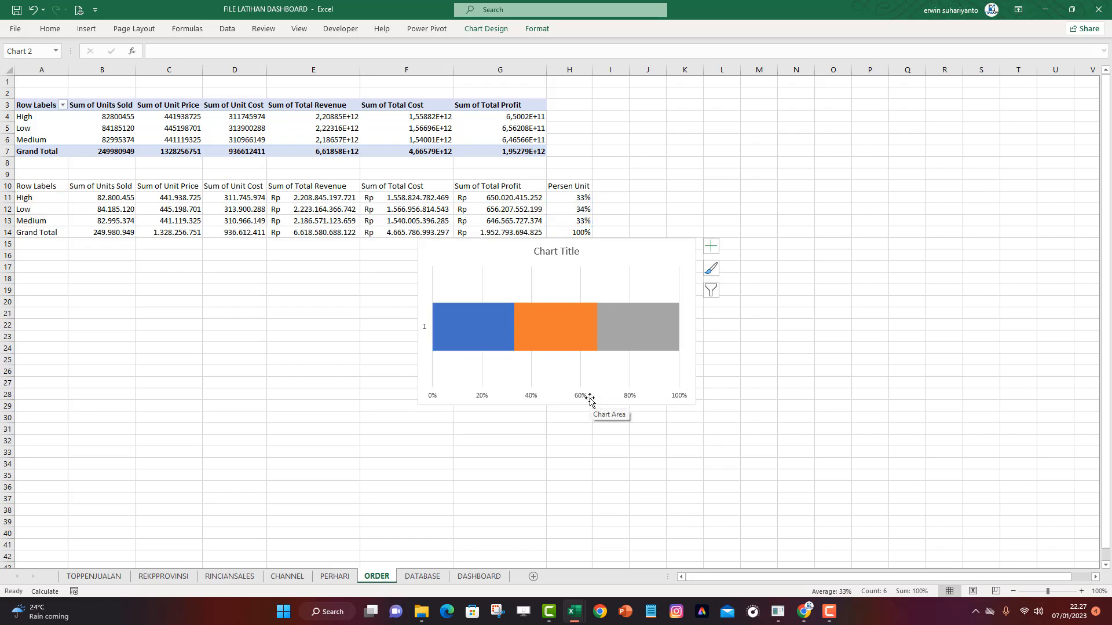
pyautogui.press('Delete')
pyautogui.click(567, 252)
pyautogui.press('Delete')
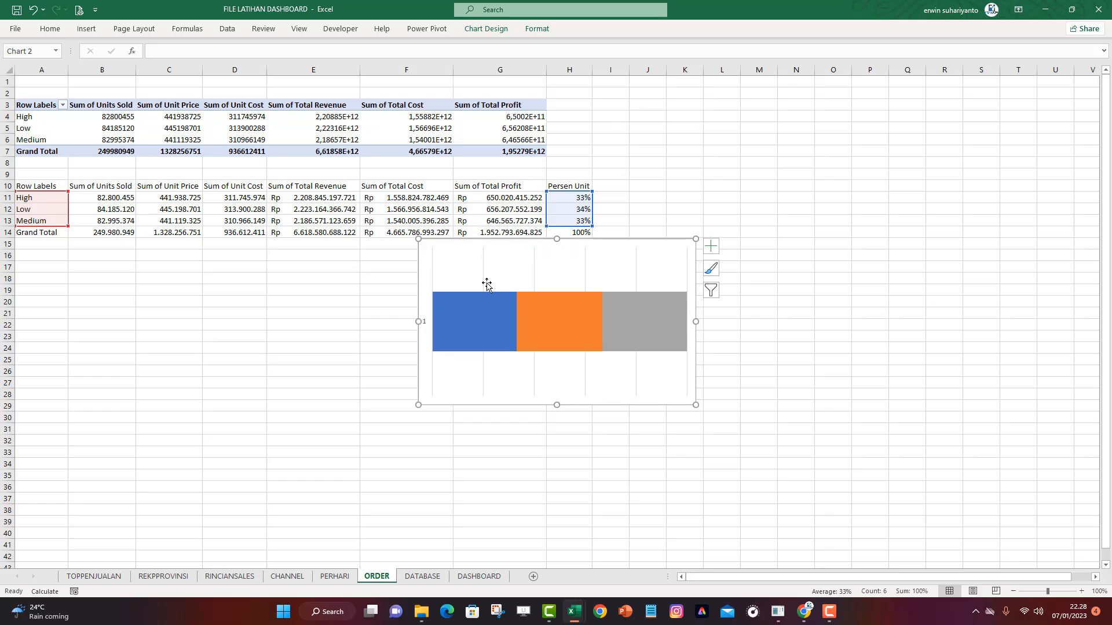
pyautogui.moveTo(423, 322); pyautogui.dragTo(417, 322)
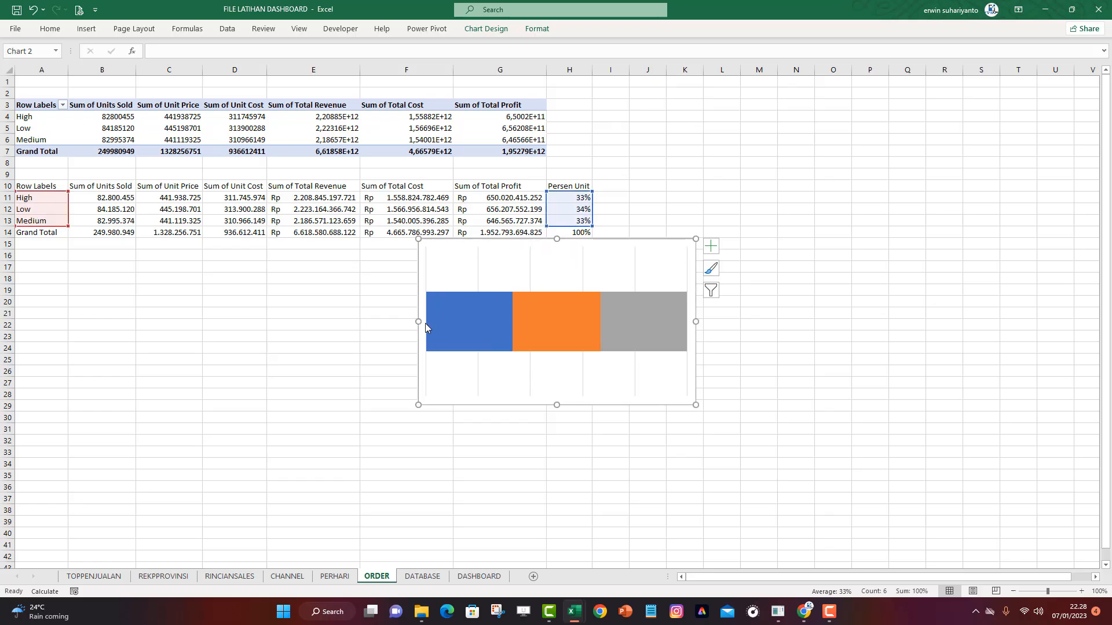
# Set the gap width of the chart's data series to 0%
pyautogui.click(567, 339)
pyautogui.click(570, 270)
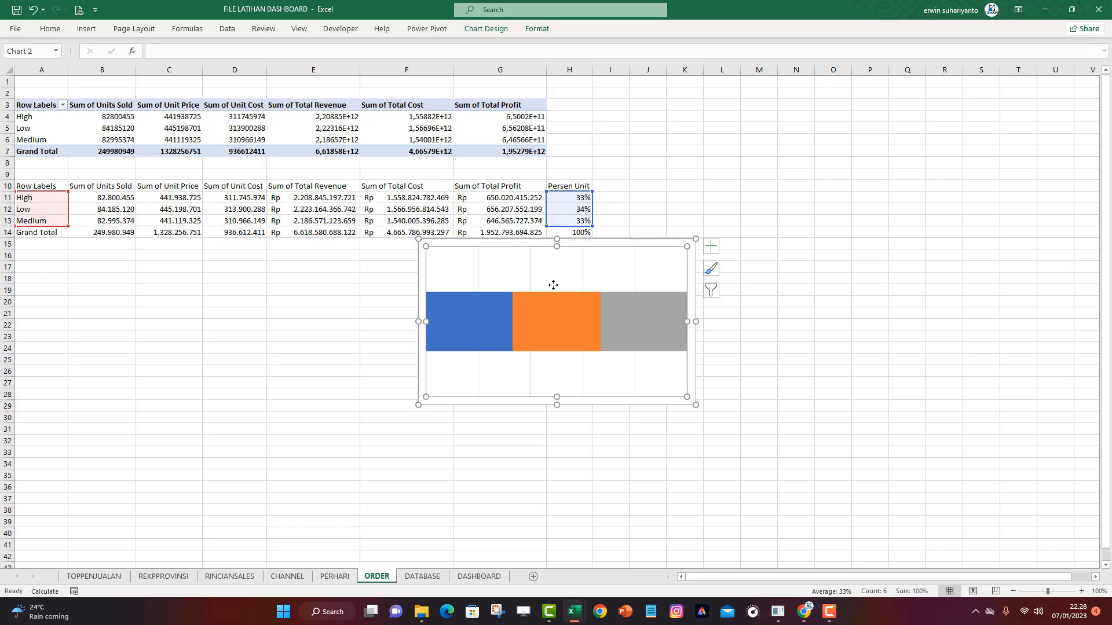
pyautogui.rightClick(556, 303)
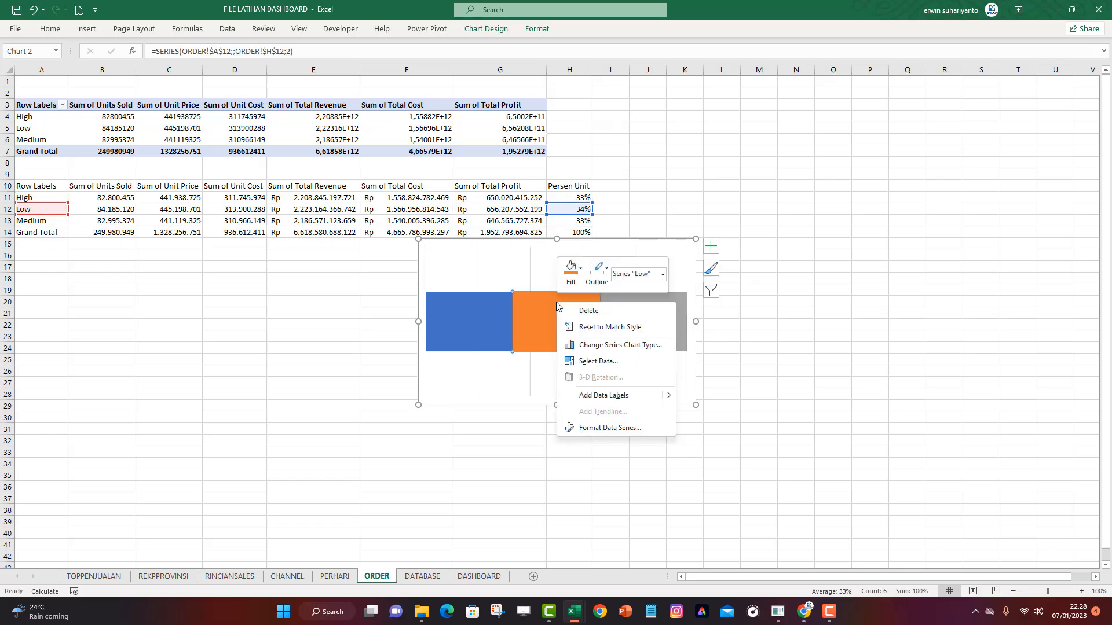
pyautogui.click(605, 426)
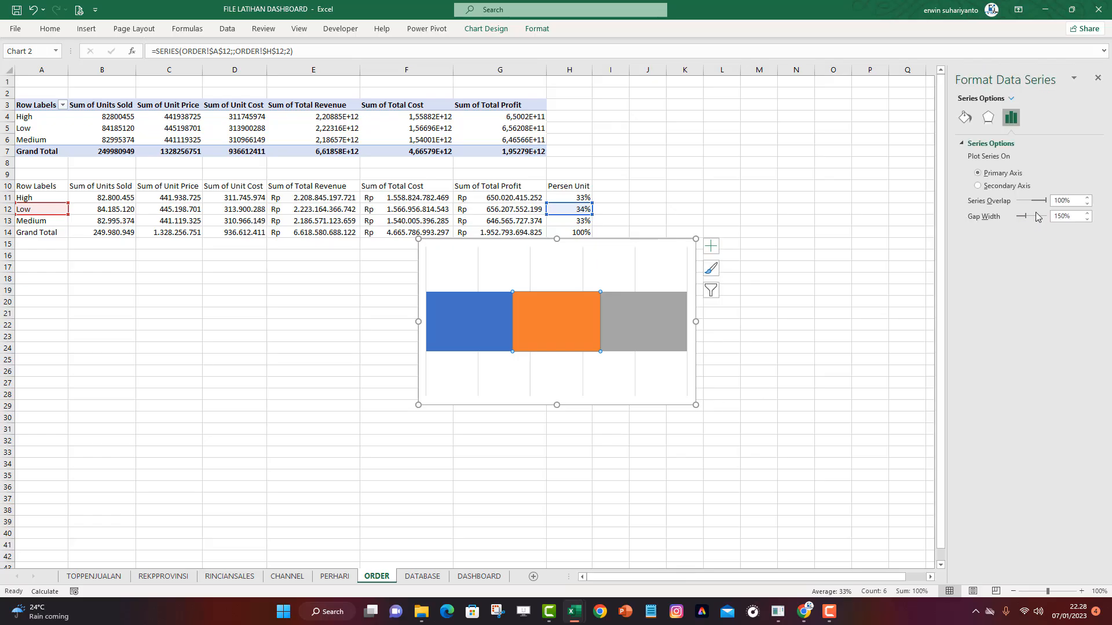
pyautogui.moveTo(1030, 217); pyautogui.dragTo(1017, 217)
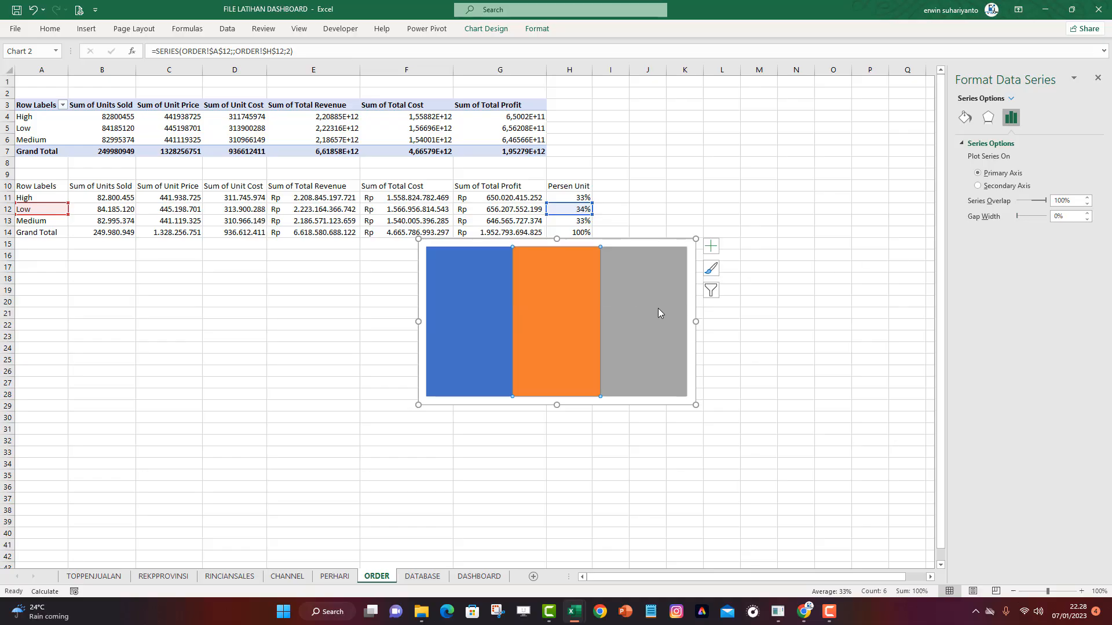
# Give the stacked bar chart's chart area no fill and no outline
pyautogui.click(630, 241)
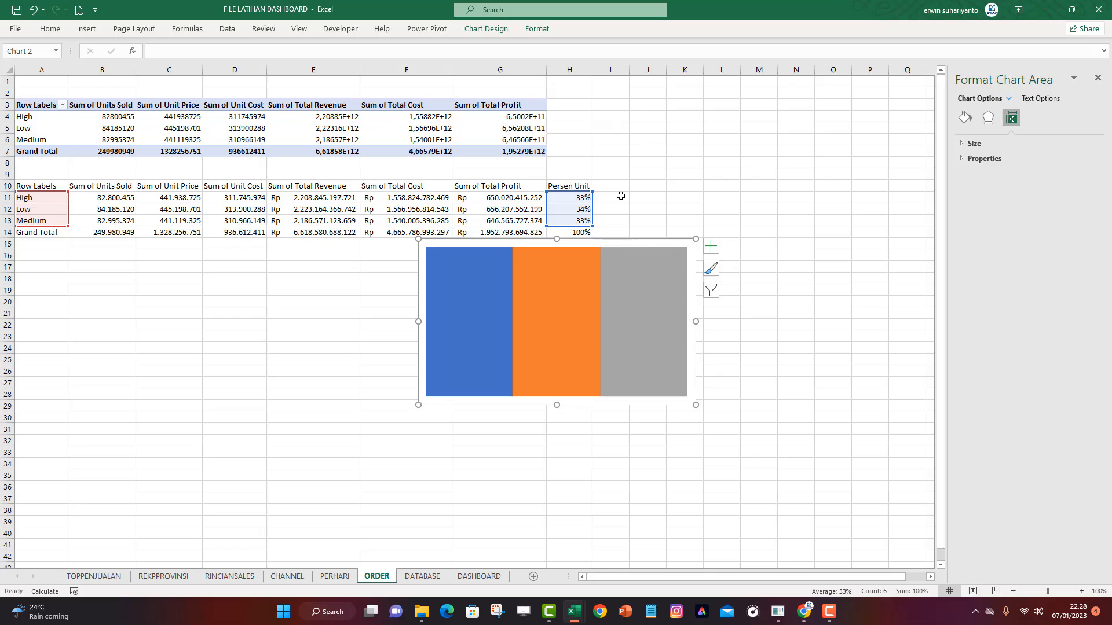
pyautogui.click(537, 29)
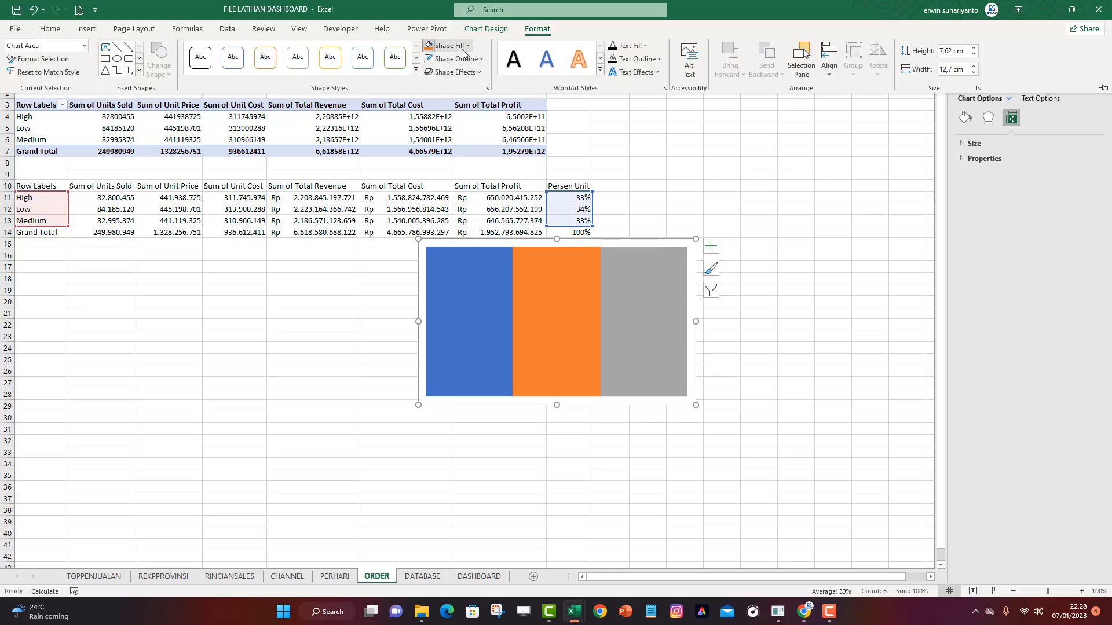
pyautogui.click(448, 45)
pyautogui.click(464, 224)
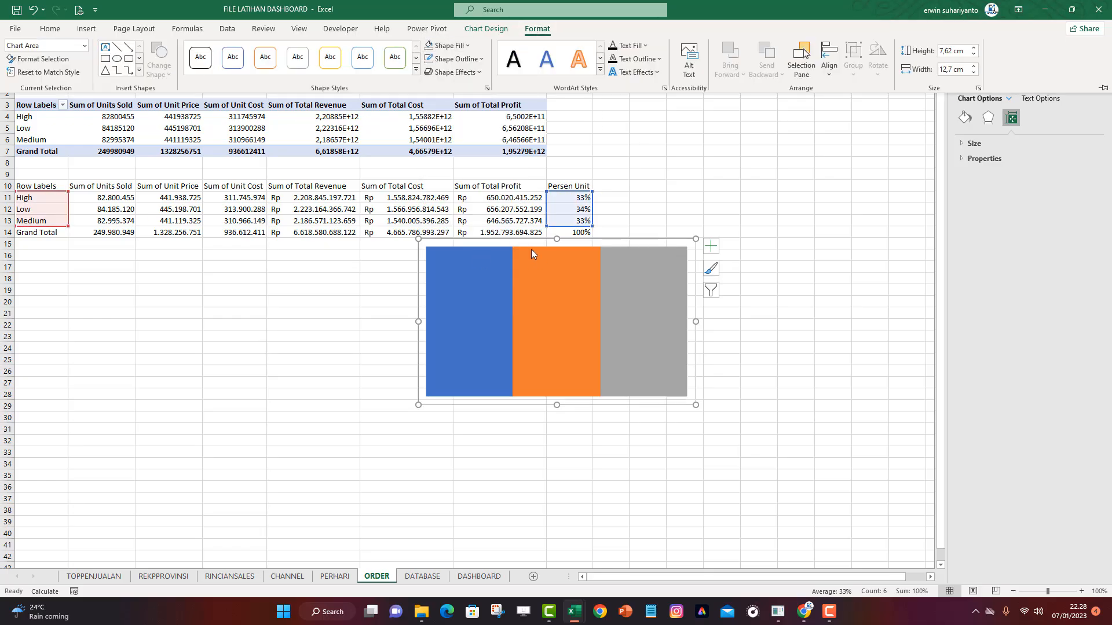
pyautogui.click(455, 59)
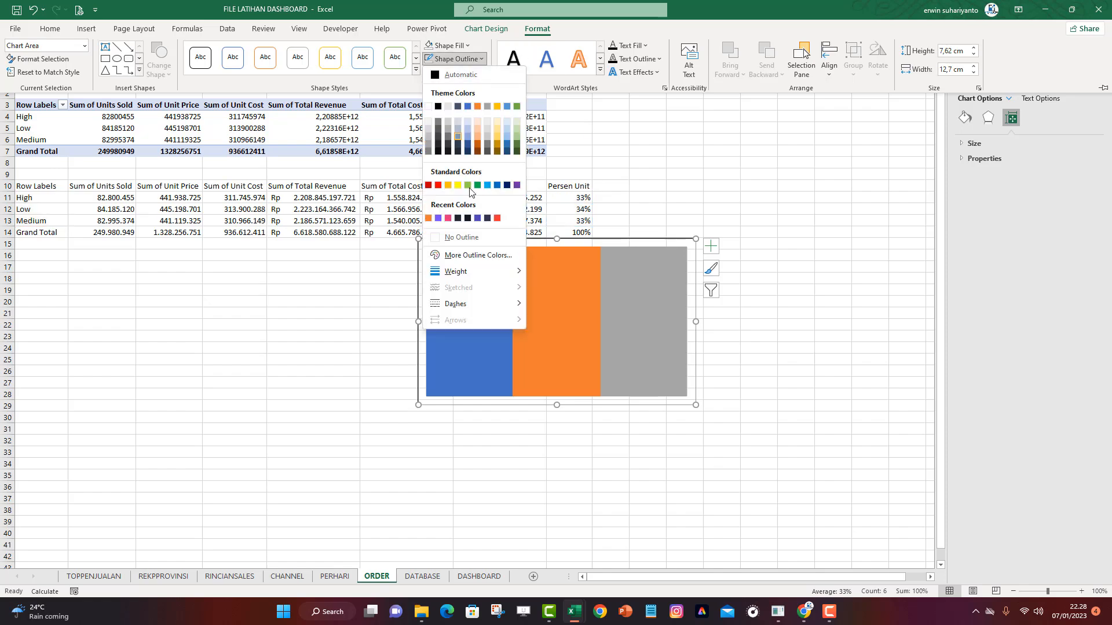
pyautogui.click(472, 238)
pyautogui.click(761, 232)
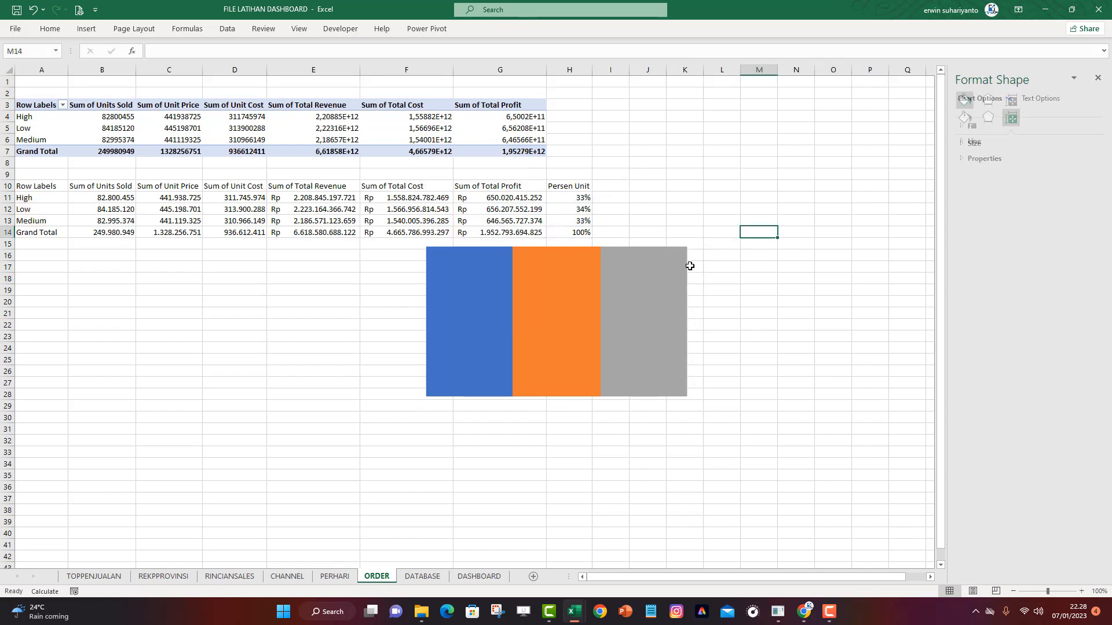
# Flatten the chart into a thin strip from about row 15 to row 17 and add data labels to it
pyautogui.click(652, 274)
pyautogui.moveTo(556, 405); pyautogui.dragTo(558, 269)
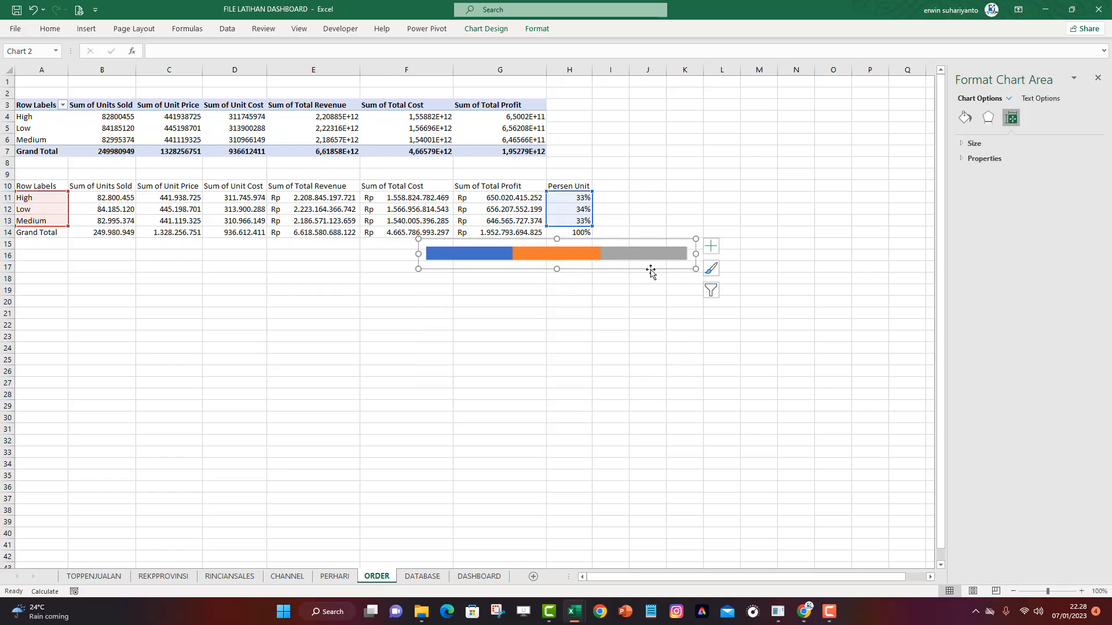
pyautogui.click(714, 250)
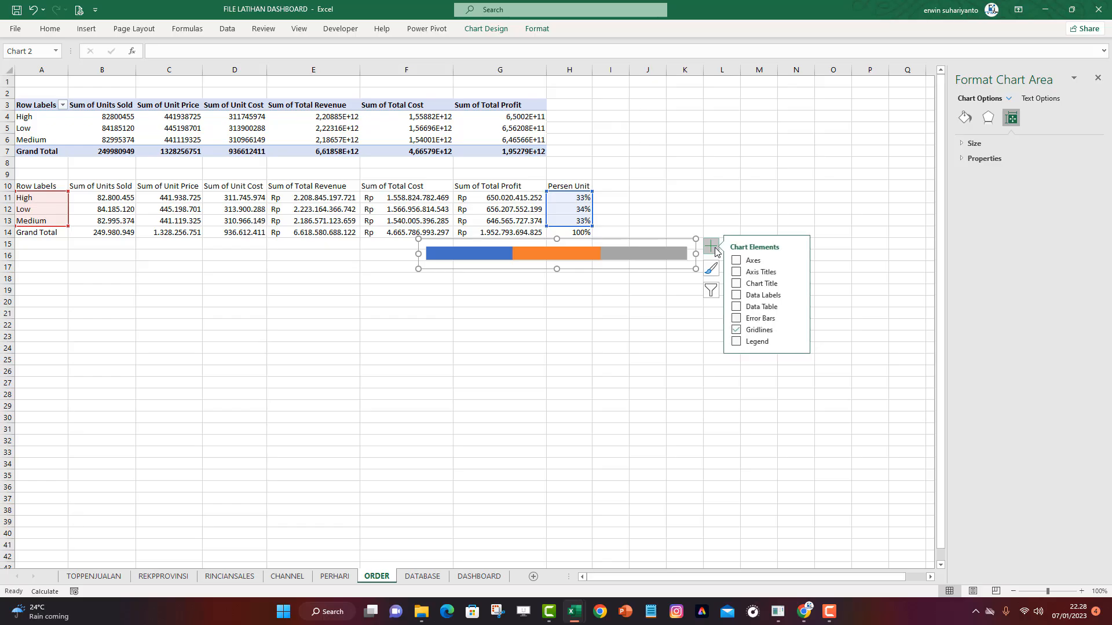
pyautogui.click(738, 296)
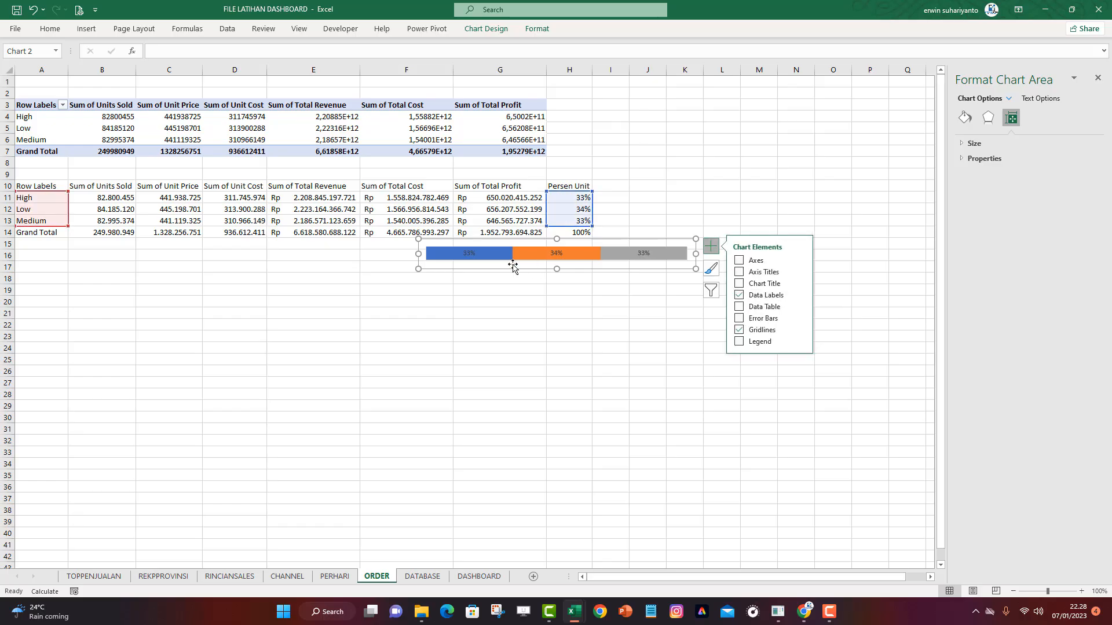
# Set the font colour of the High series' data label in the stacked bar to white
pyautogui.click(472, 255)
pyautogui.click(570, 311)
pyautogui.click(479, 258)
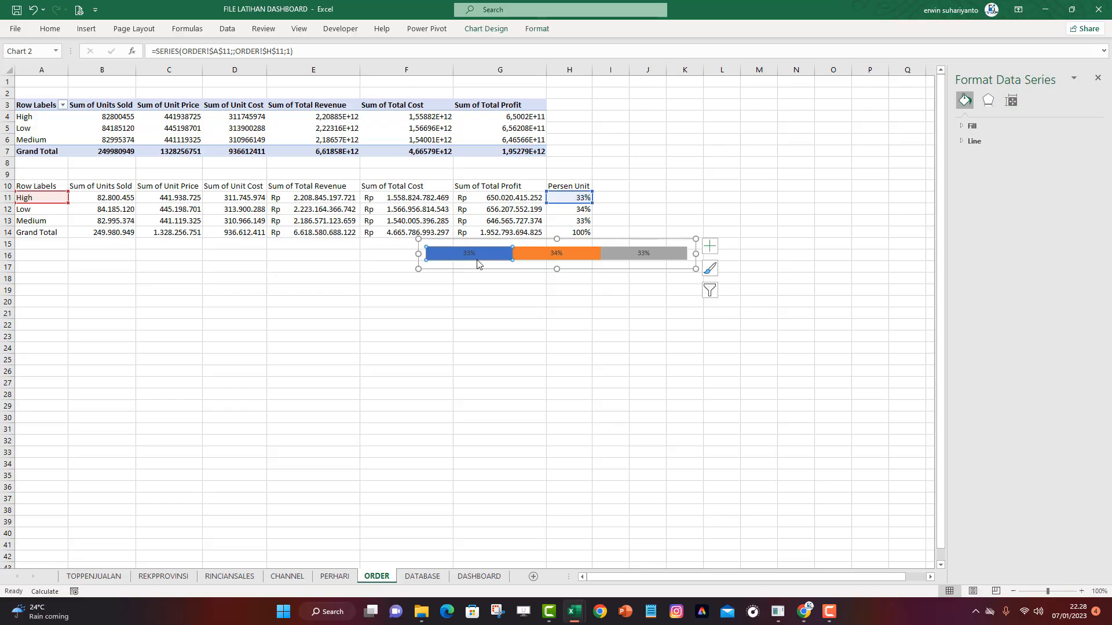
pyautogui.click(50, 28)
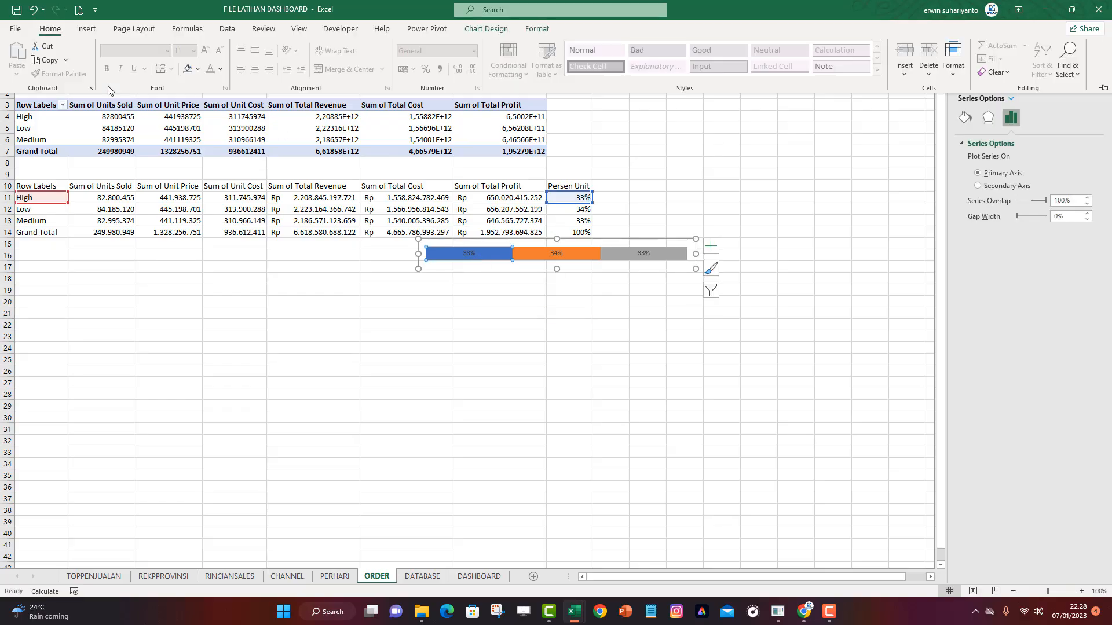
pyautogui.click(220, 69)
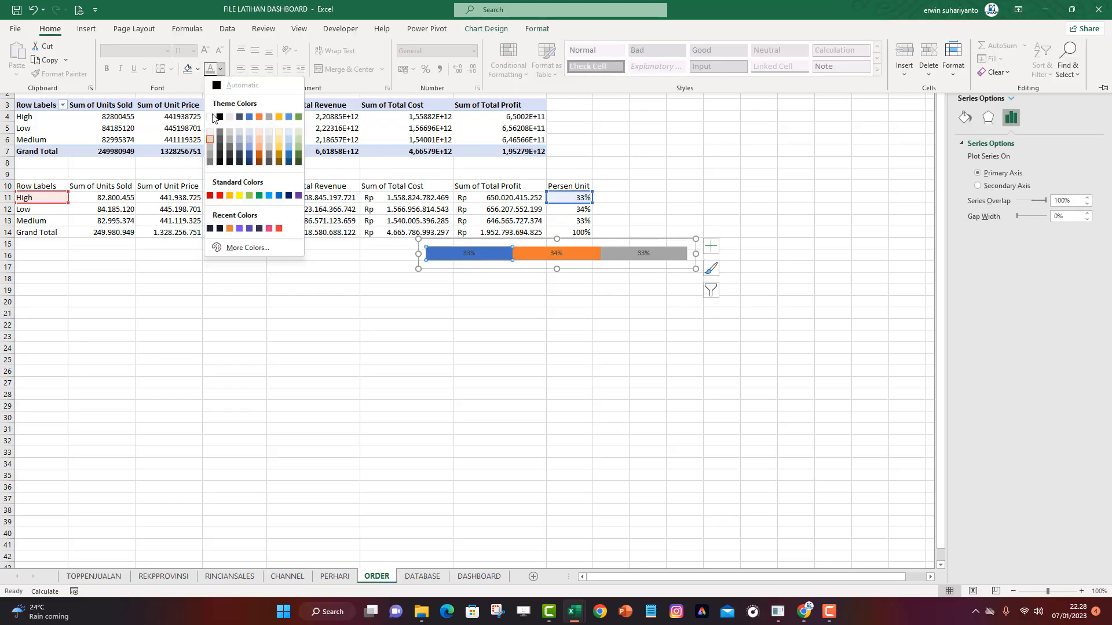
pyautogui.click(489, 252)
pyautogui.click(476, 255)
pyautogui.click(468, 253)
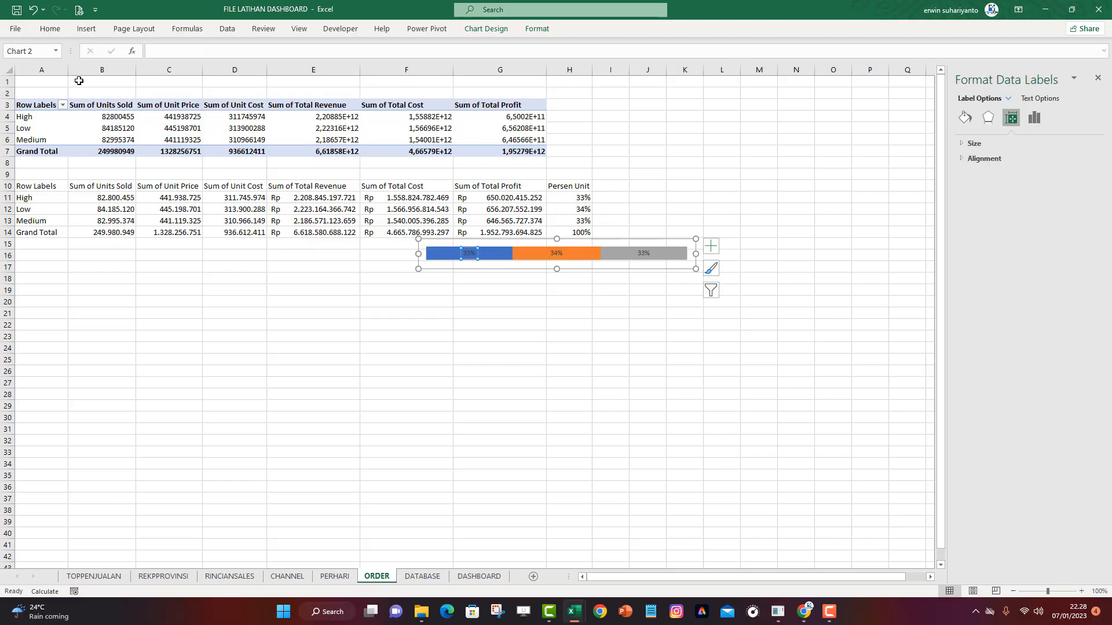
pyautogui.click(49, 29)
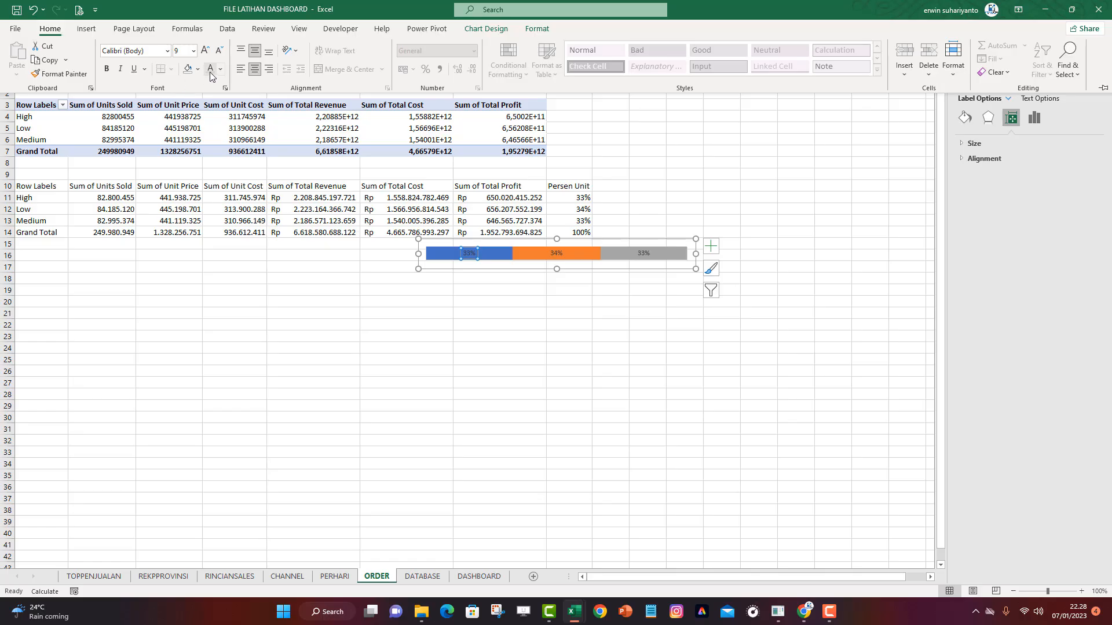
pyautogui.click(220, 70)
pyautogui.click(211, 117)
# Set the data labels of the Low and Medium series to white as well
pyautogui.click(553, 256)
pyautogui.click(50, 29)
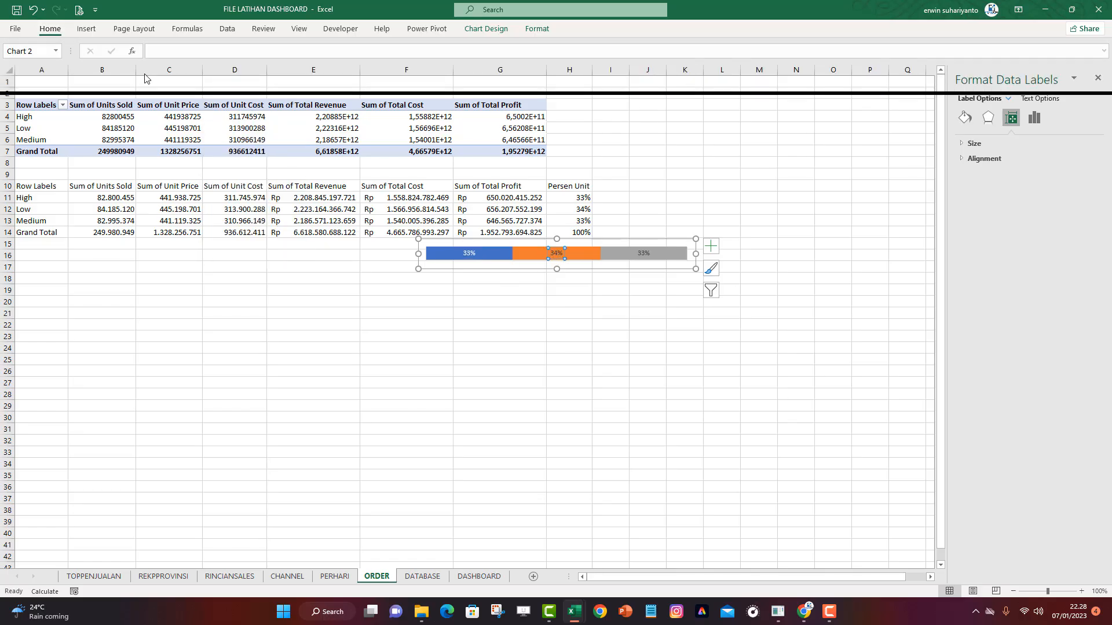
pyautogui.click(210, 69)
pyautogui.click(654, 251)
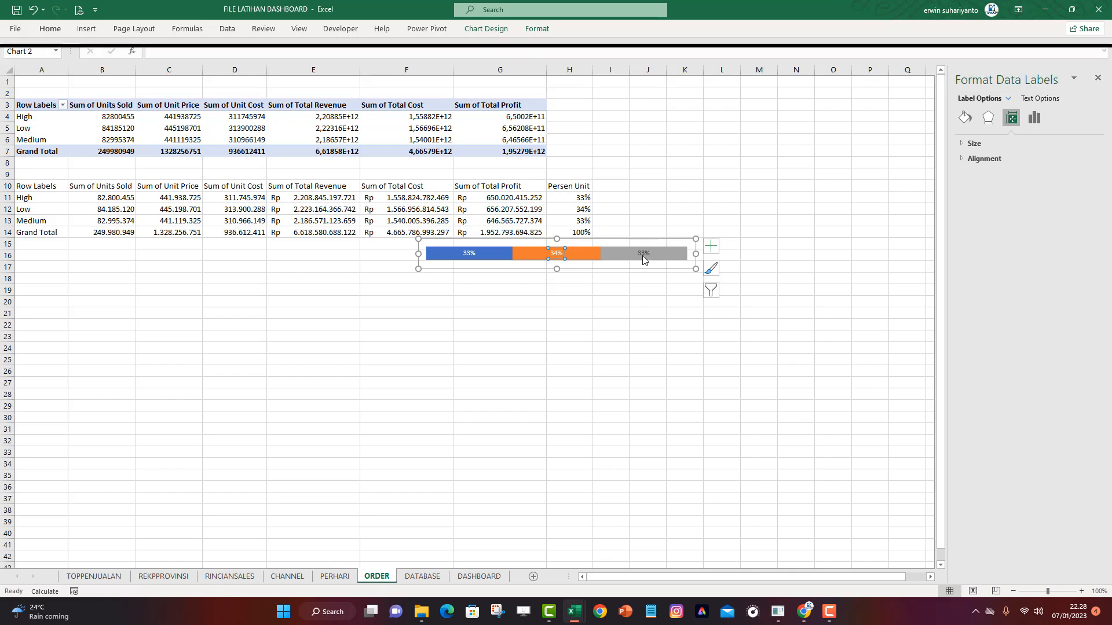
pyautogui.click(50, 29)
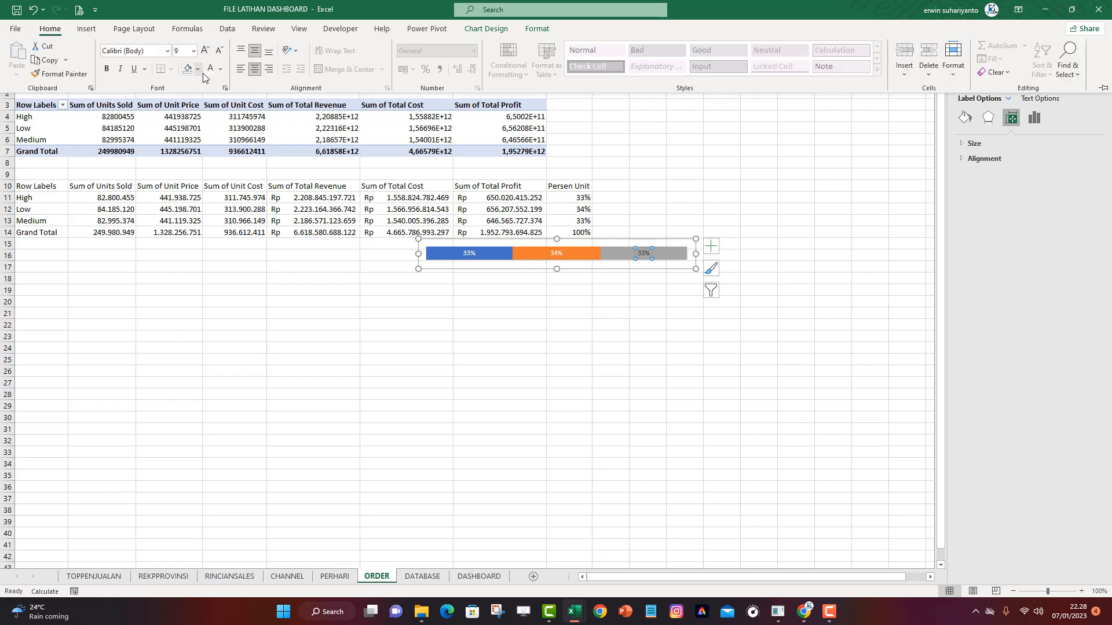
pyautogui.click(210, 69)
pyautogui.click(493, 247)
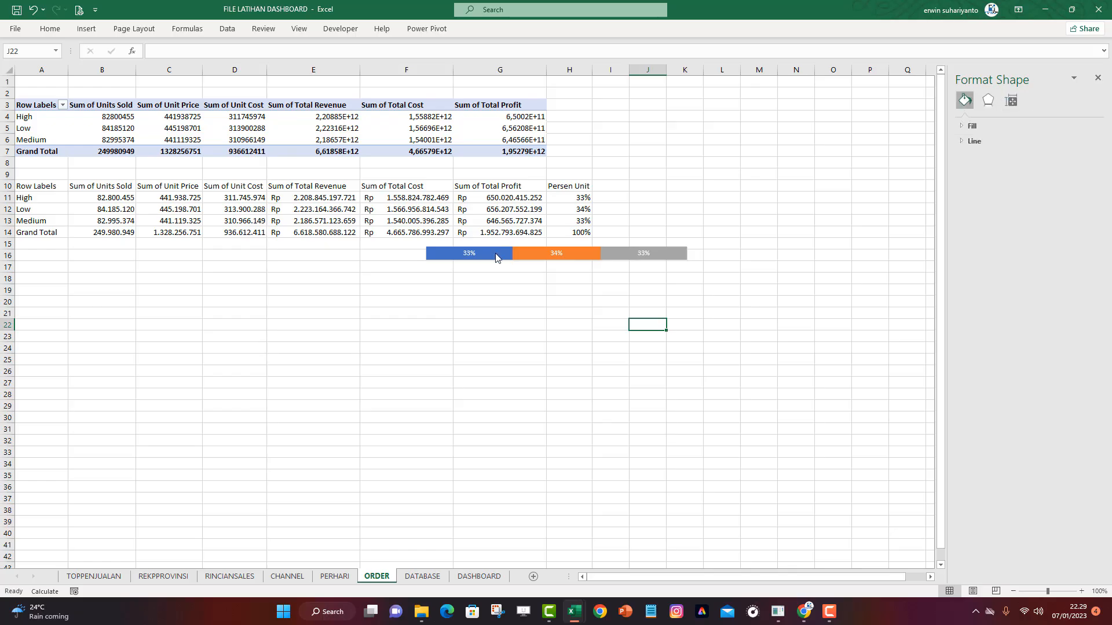
# Cut the stacked bar chart from the ORDER sheet, paste it on the DASHBOARD sheet and place it inside the Persentase Order Priority card
pyautogui.rightClick(496, 253)
pyautogui.press('Escape')
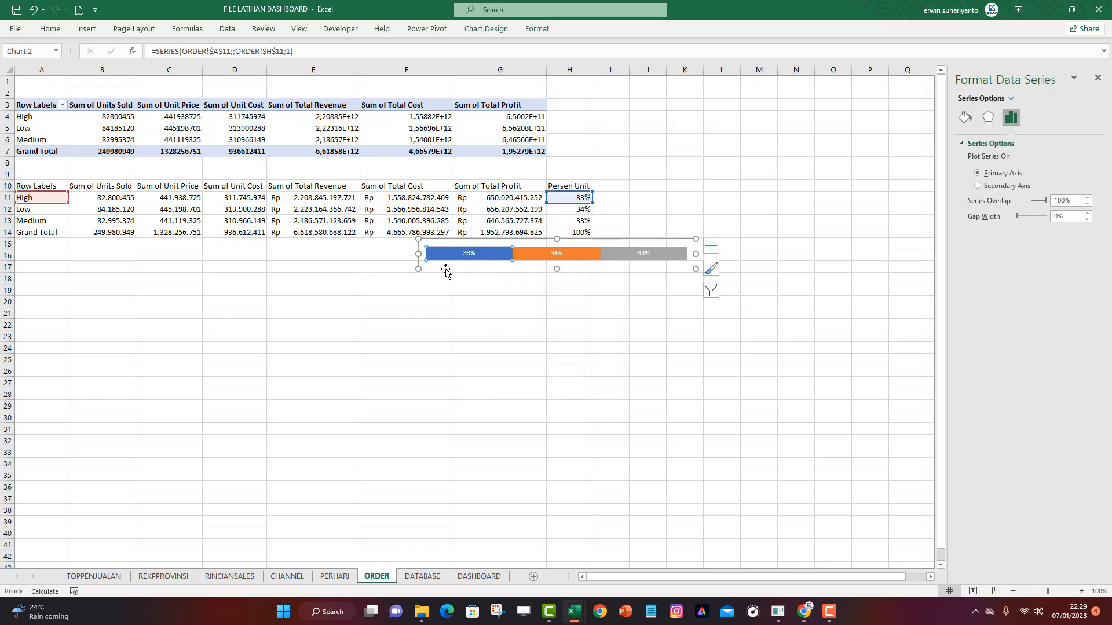
pyautogui.rightClick(450, 267)
pyautogui.press('Escape')
pyautogui.rightClick(453, 268)
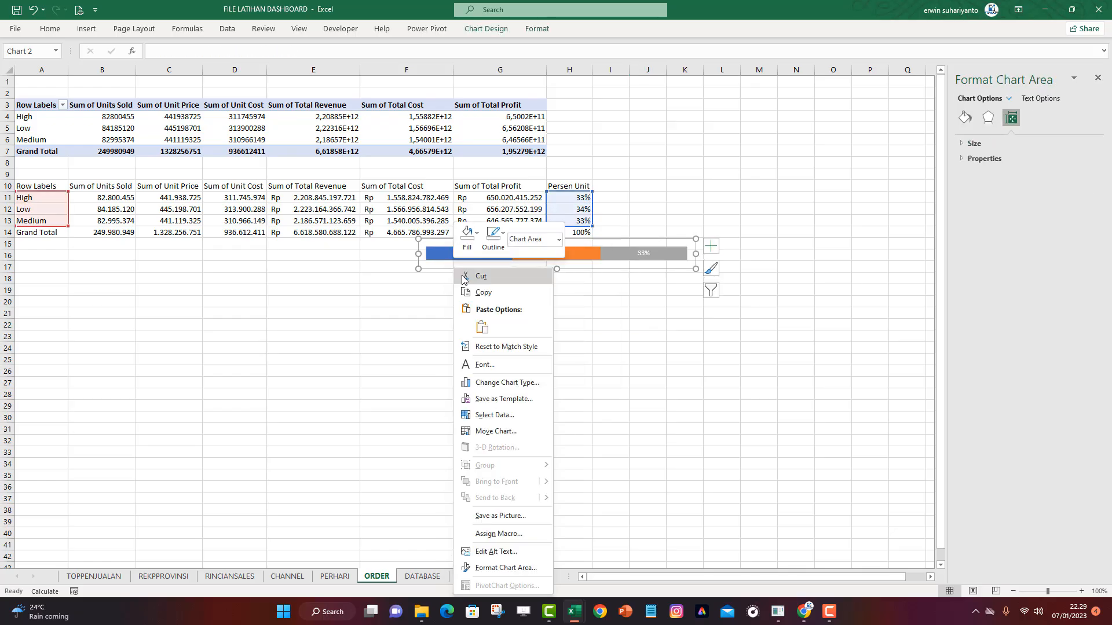
pyautogui.click(465, 280)
pyautogui.click(470, 577)
pyautogui.rightClick(199, 282)
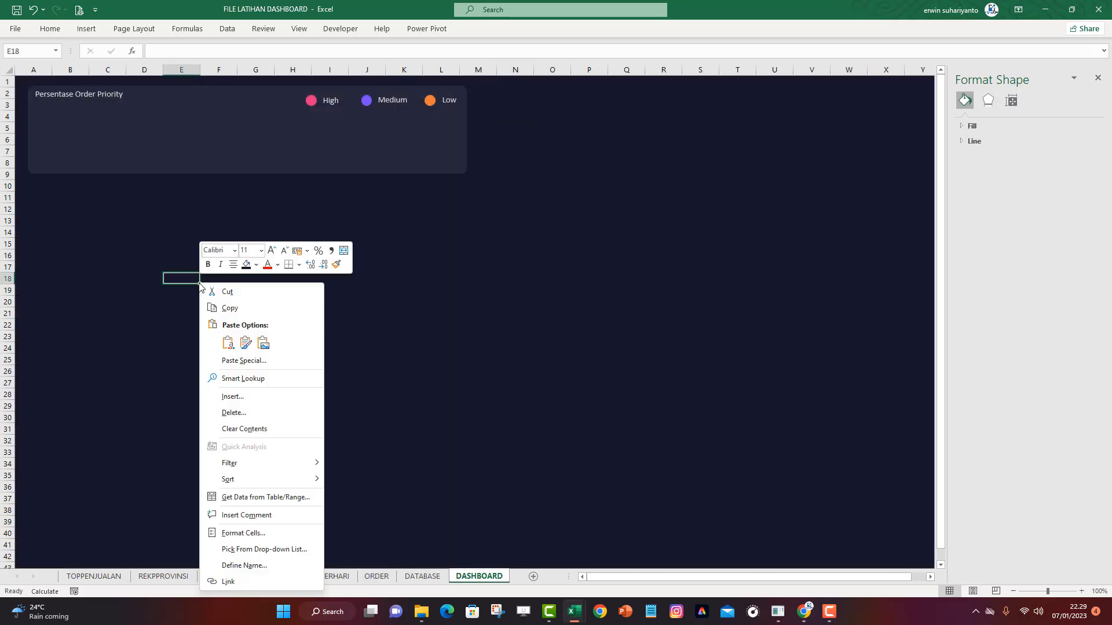
pyautogui.click(227, 342)
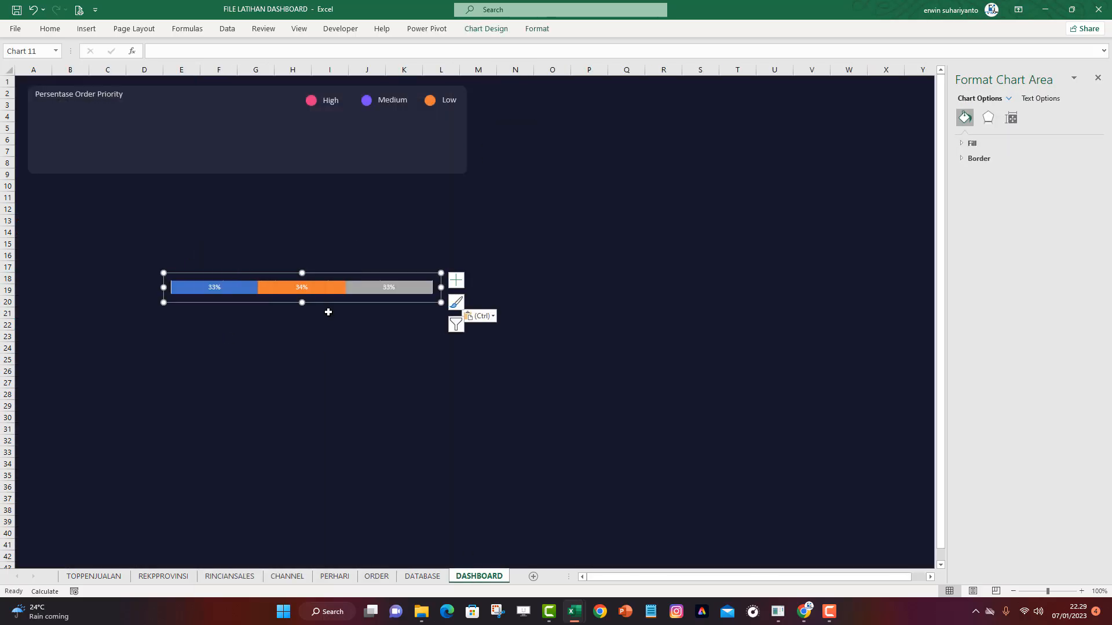
pyautogui.moveTo(331, 306); pyautogui.dragTo(196, 142)
pyautogui.click(144, 132)
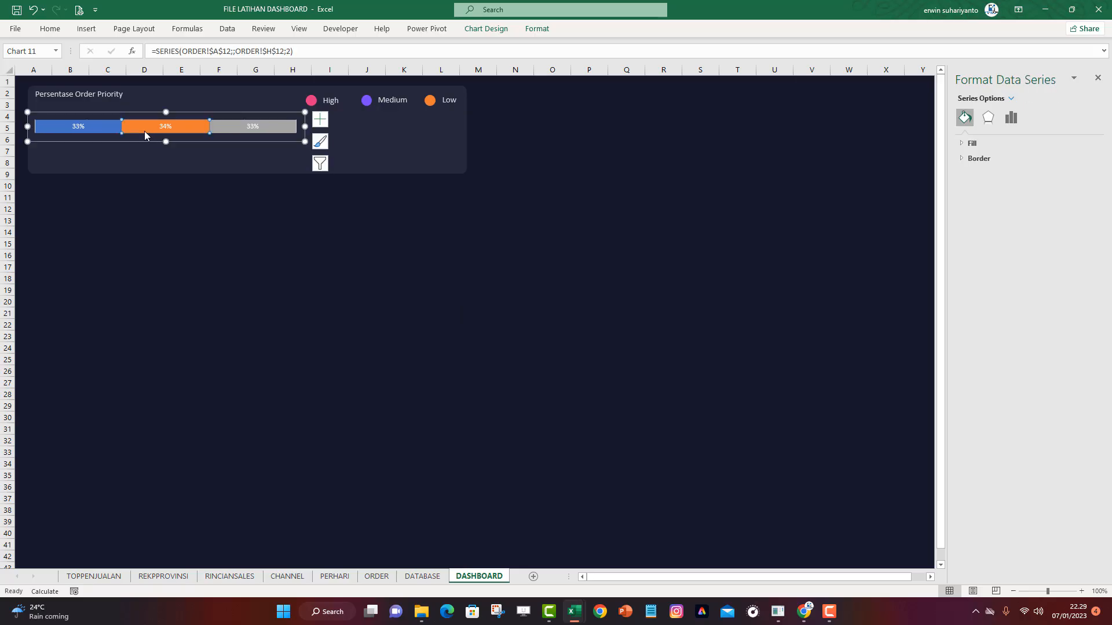
# Enlarge the chart on the DASHBOARD sheet until it spans about columns A to O and rows 4 to 28
pyautogui.moveTo(165, 139); pyautogui.dragTo(165, 217)
pyautogui.click(43, 135)
pyautogui.click(29, 131)
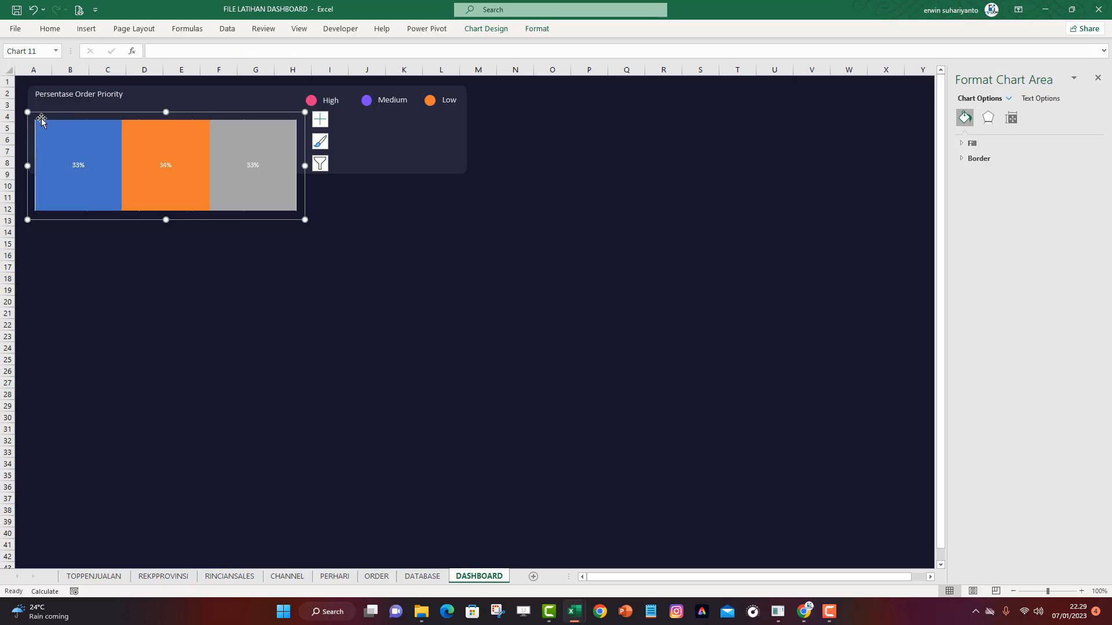
pyautogui.click(40, 111)
pyautogui.click(69, 154)
pyautogui.click(77, 184)
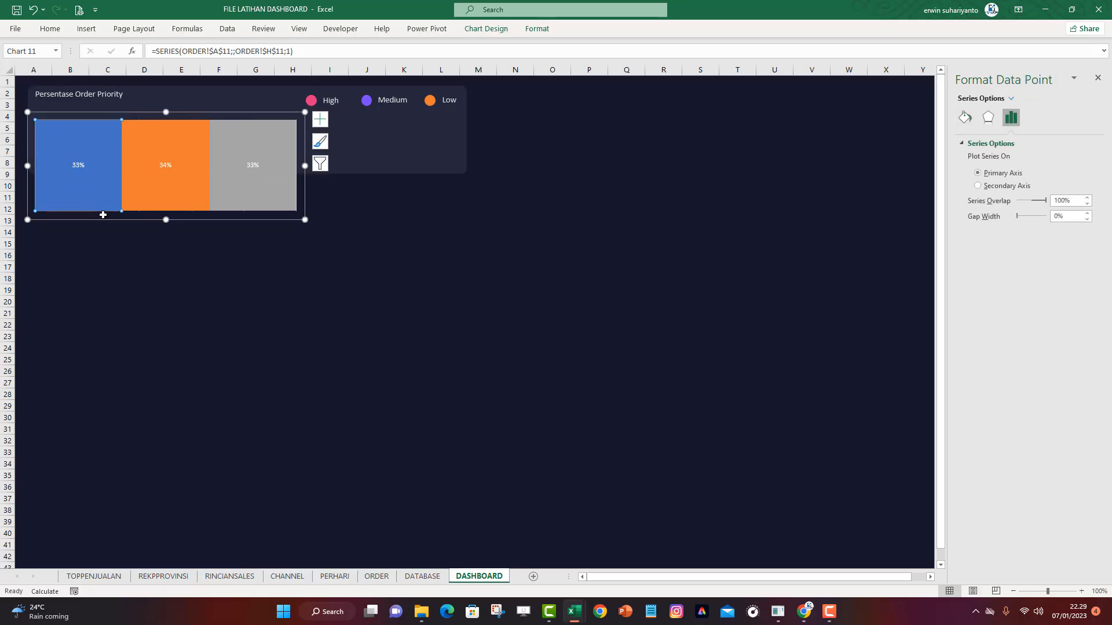
pyautogui.click(102, 216)
pyautogui.click(245, 189)
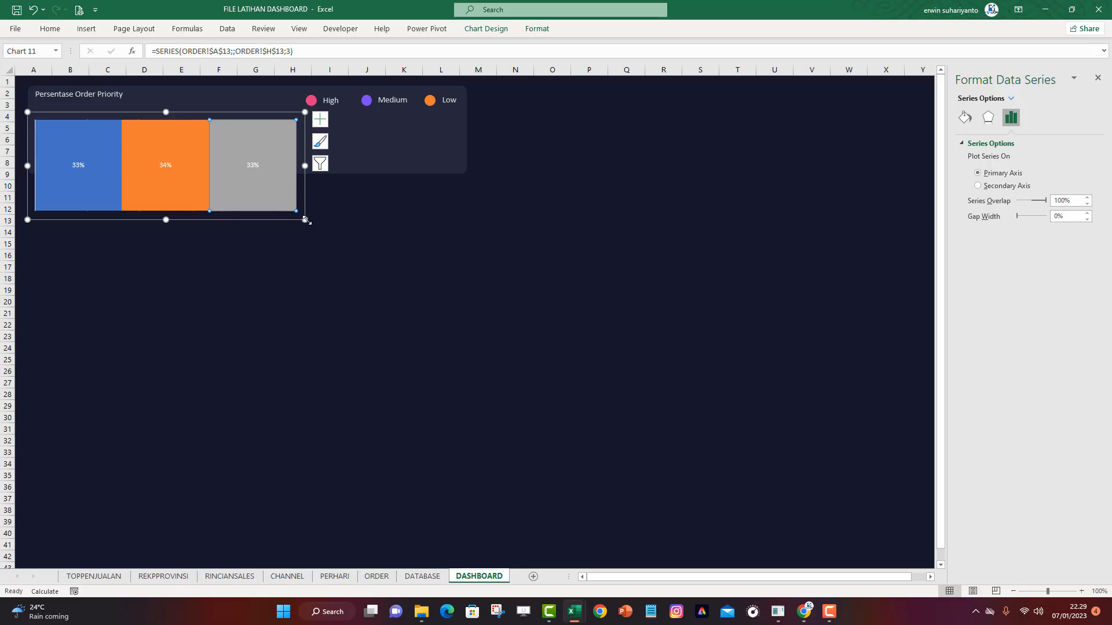
pyautogui.moveTo(306, 220); pyautogui.dragTo(549, 397)
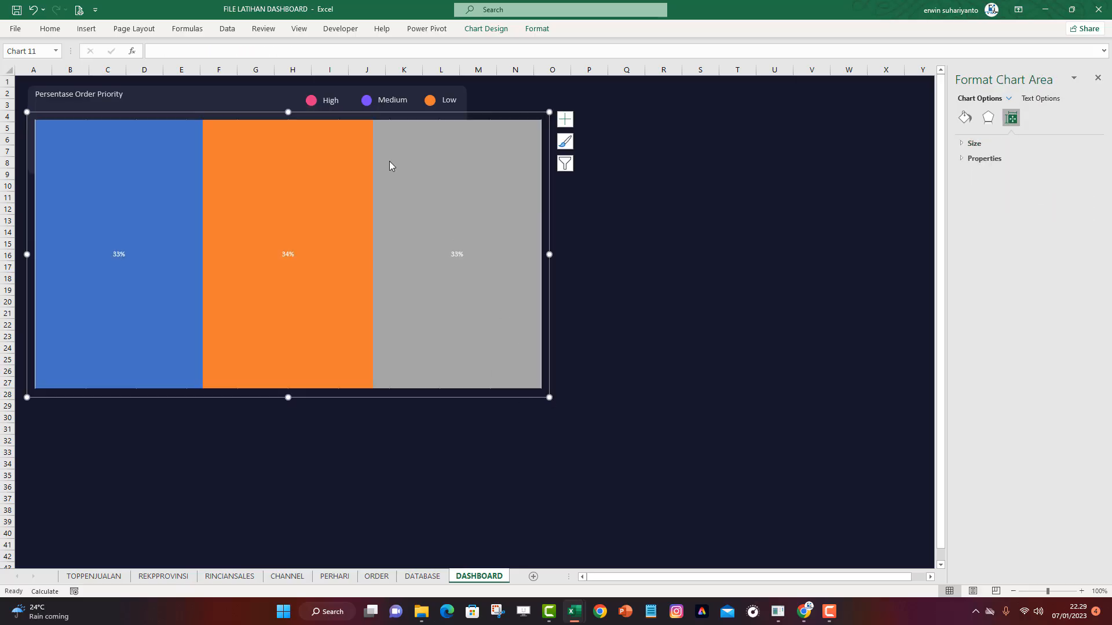
# Set the series gap width to 255% and stretch the plot area down to the chart's lower edge
pyautogui.click(369, 111)
pyautogui.click(511, 173)
pyautogui.click(534, 158)
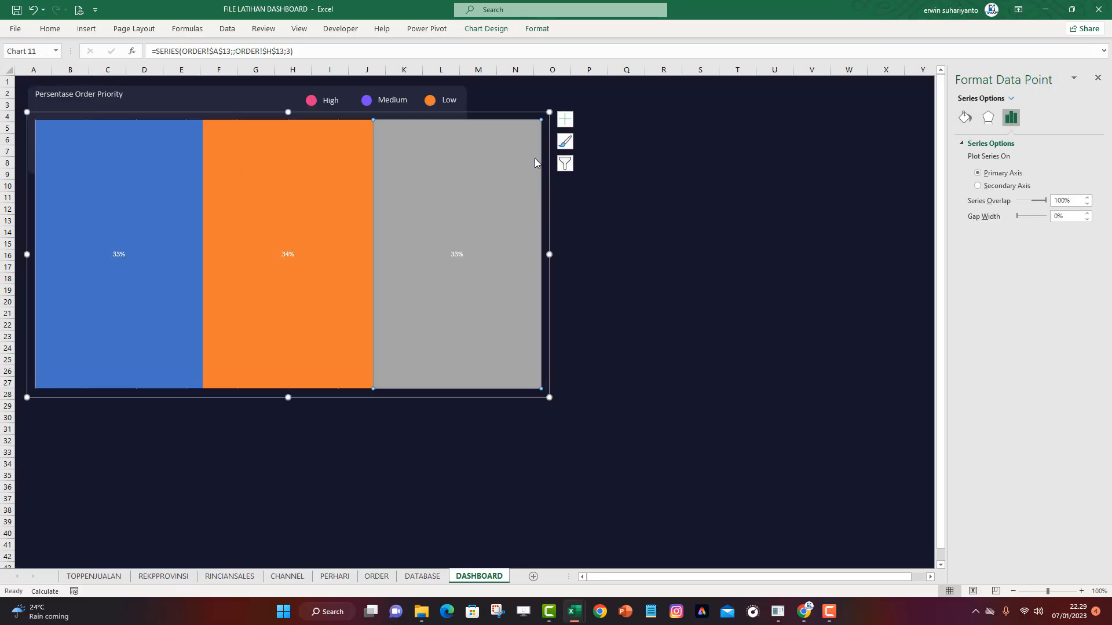
pyautogui.click(543, 155)
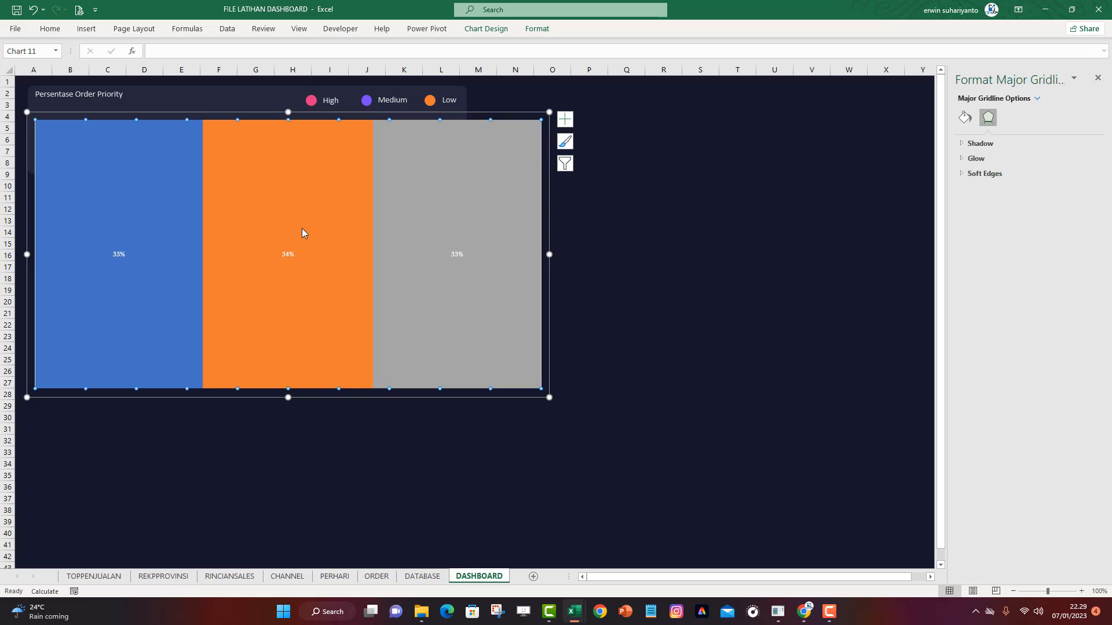
pyautogui.moveTo(115, 168)
pyautogui.rightClick(310, 322)
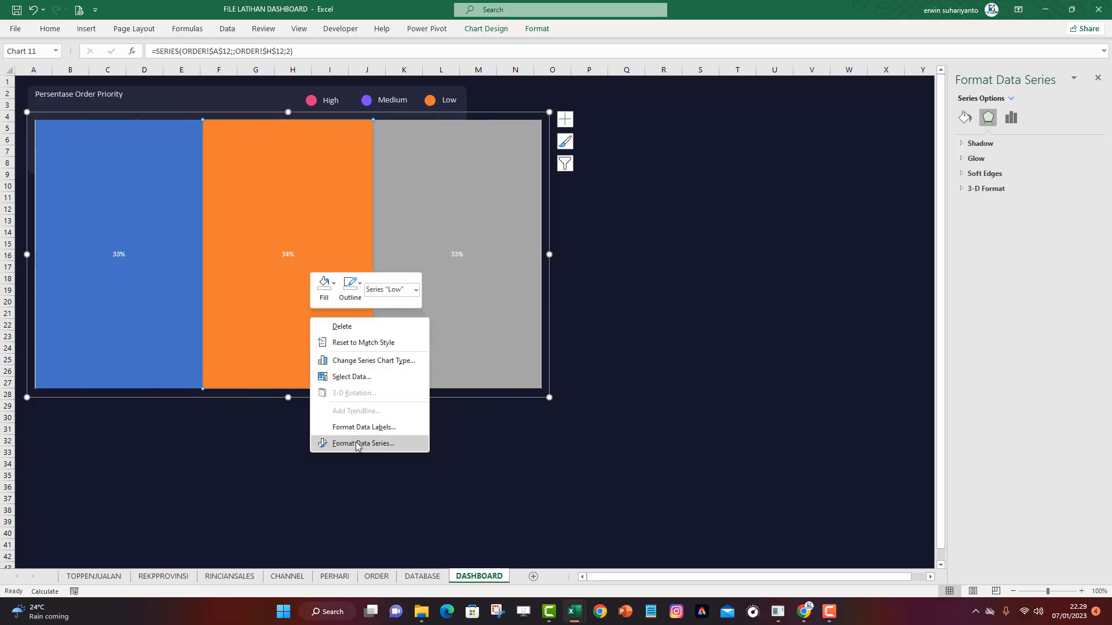
pyautogui.click(359, 443)
pyautogui.moveTo(1018, 216); pyautogui.dragTo(1032, 216)
pyautogui.click(45, 167)
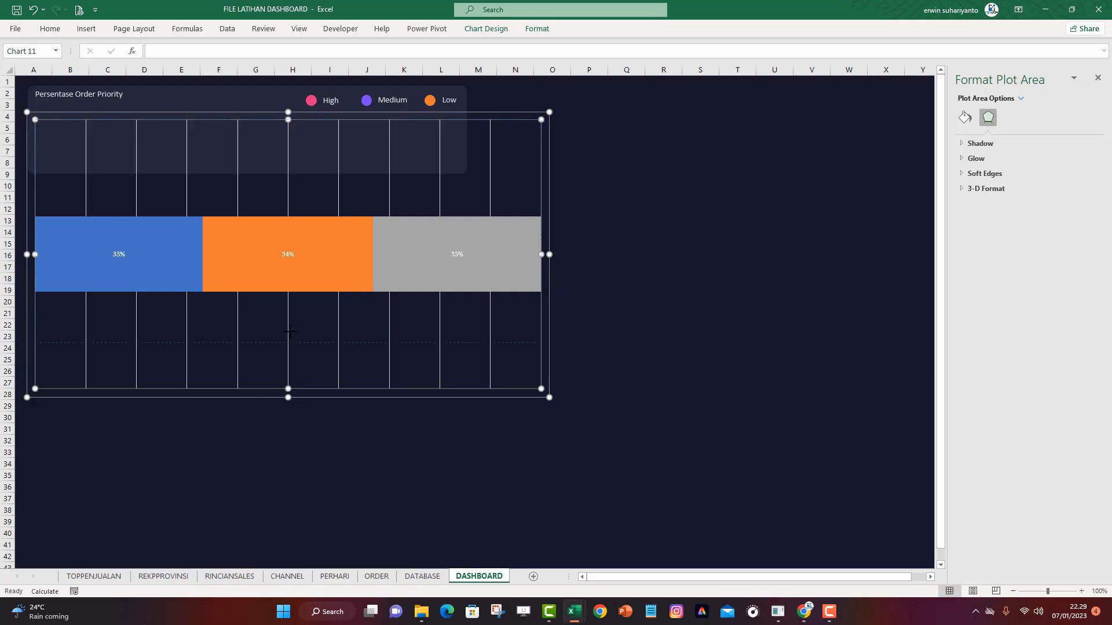
pyautogui.moveTo(288, 388)
pyautogui.mouseDown()
pyautogui.moveTo(289, 330)
pyautogui.moveTo(288, 398)
pyautogui.mouseUp()
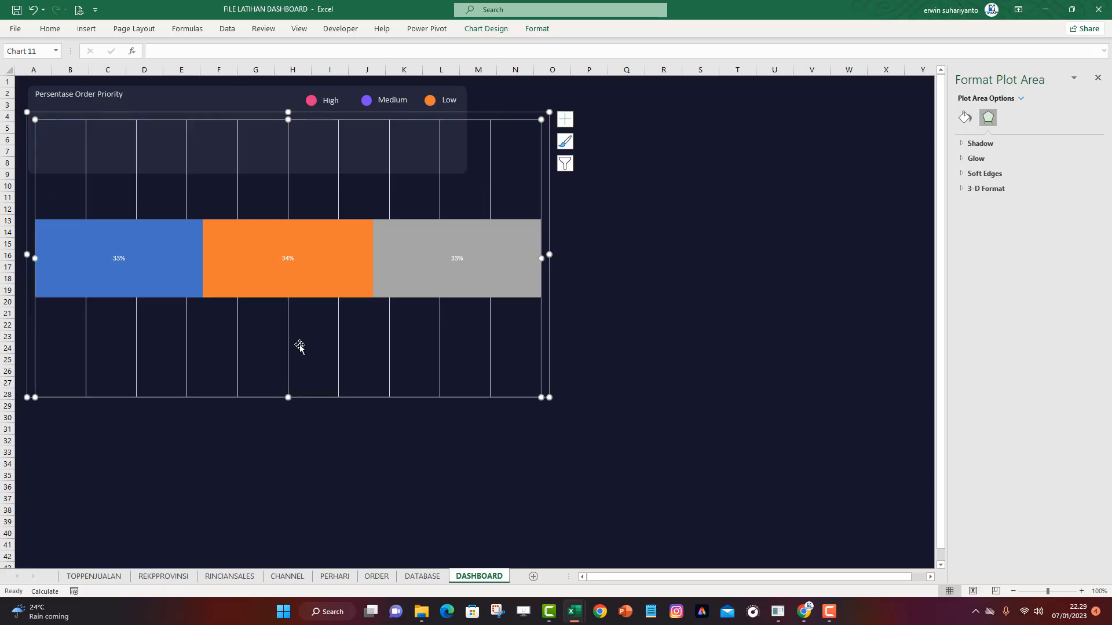
# Set the series gap width back to 0% and close the formatting pane
pyautogui.click(964, 118)
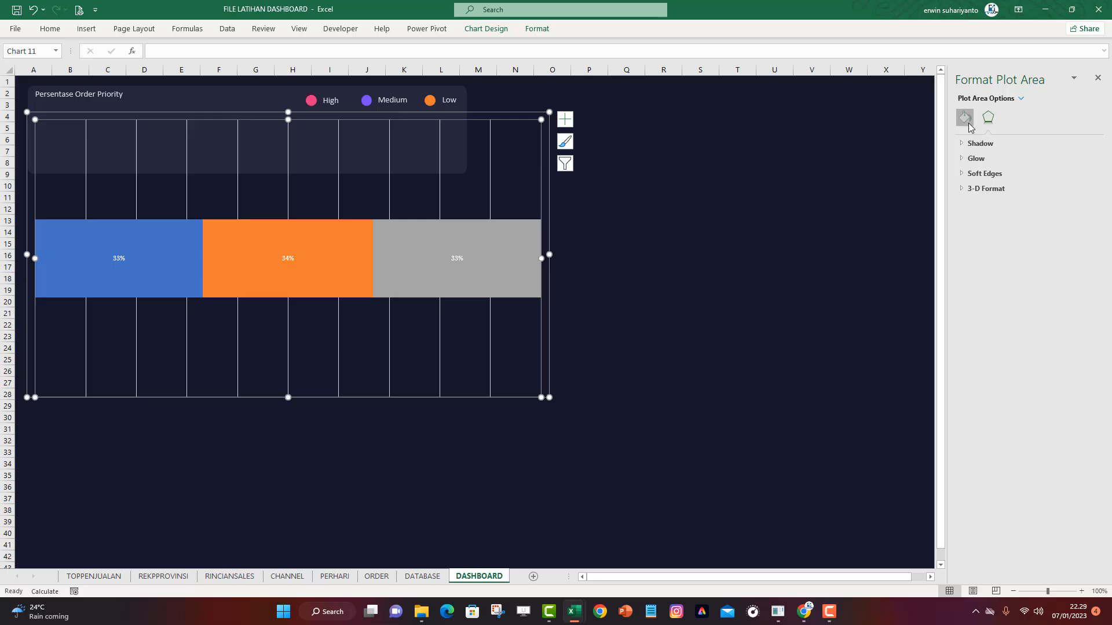
pyautogui.click(449, 290)
pyautogui.rightClick(448, 290)
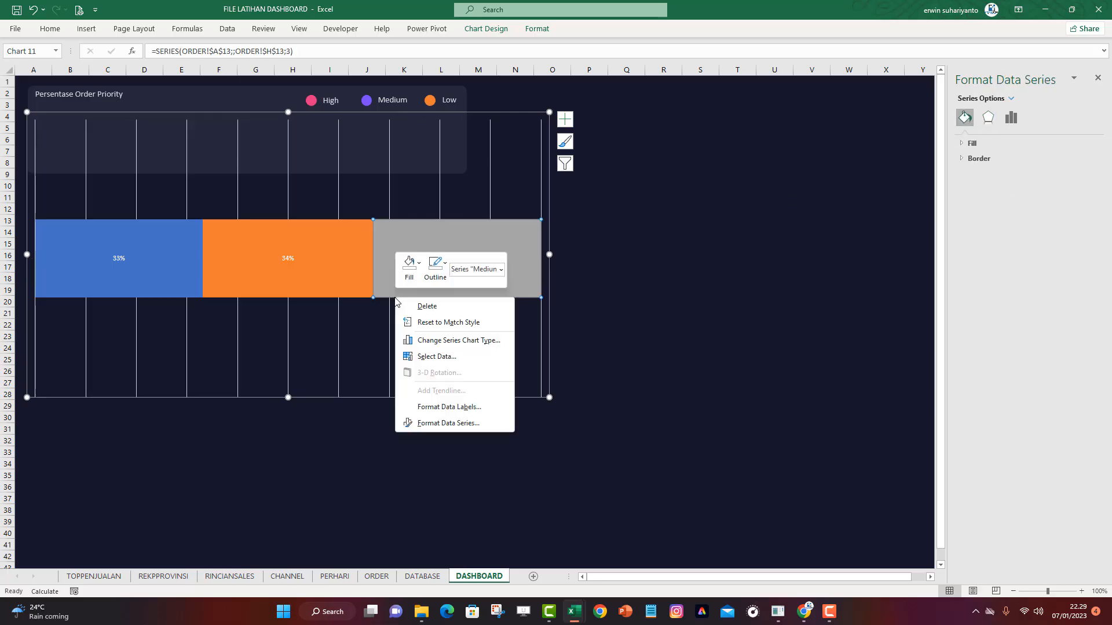
pyautogui.click(449, 421)
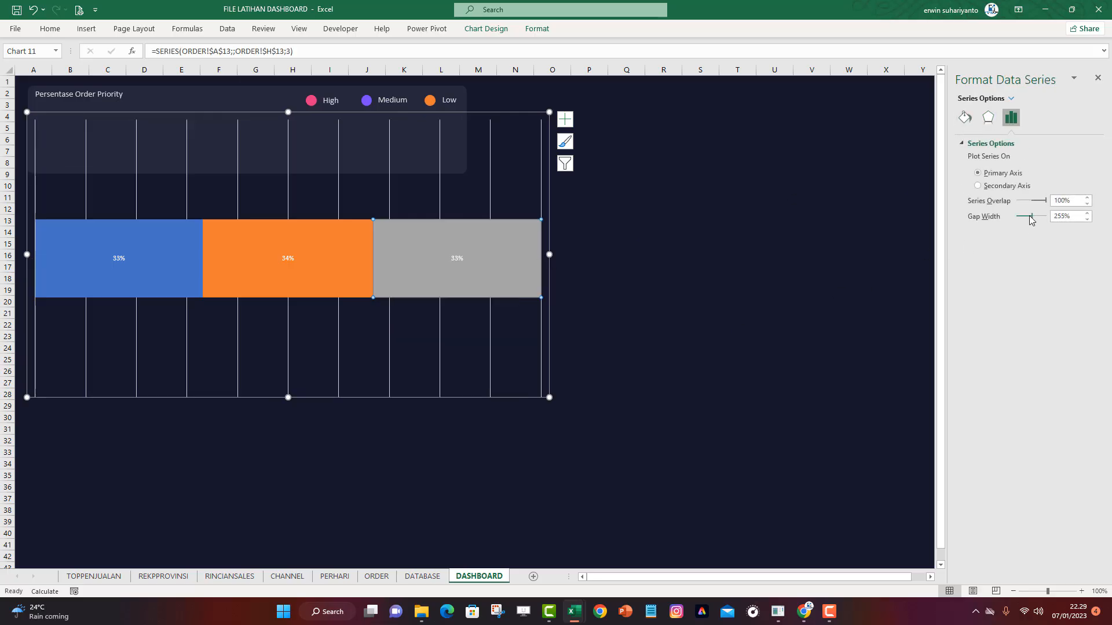
pyautogui.moveTo(1030, 219); pyautogui.dragTo(1002, 219)
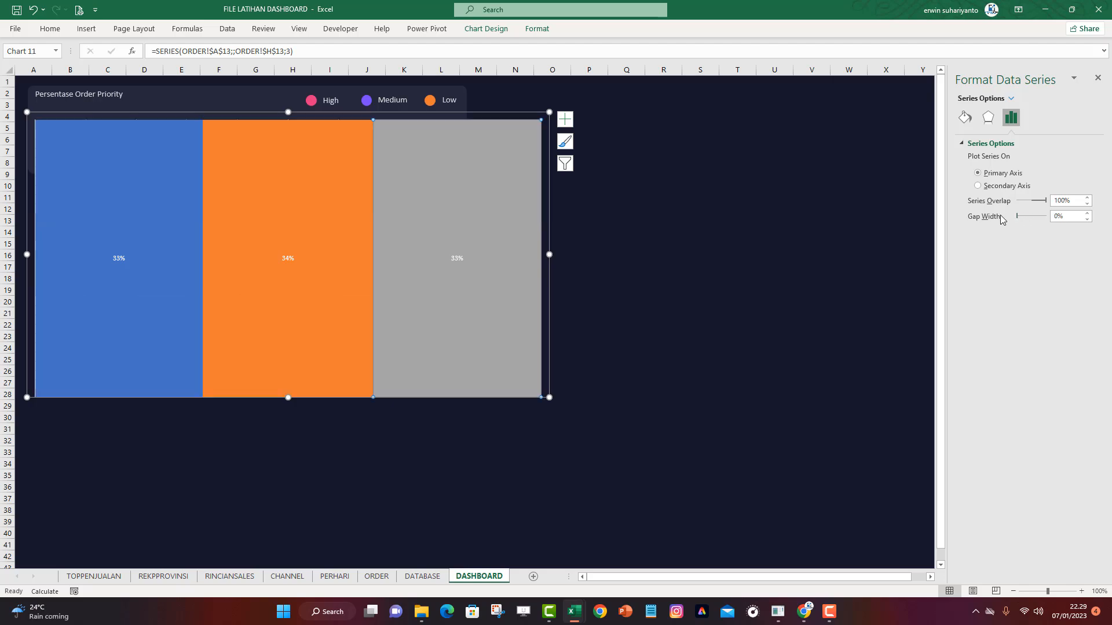
pyautogui.click(1098, 77)
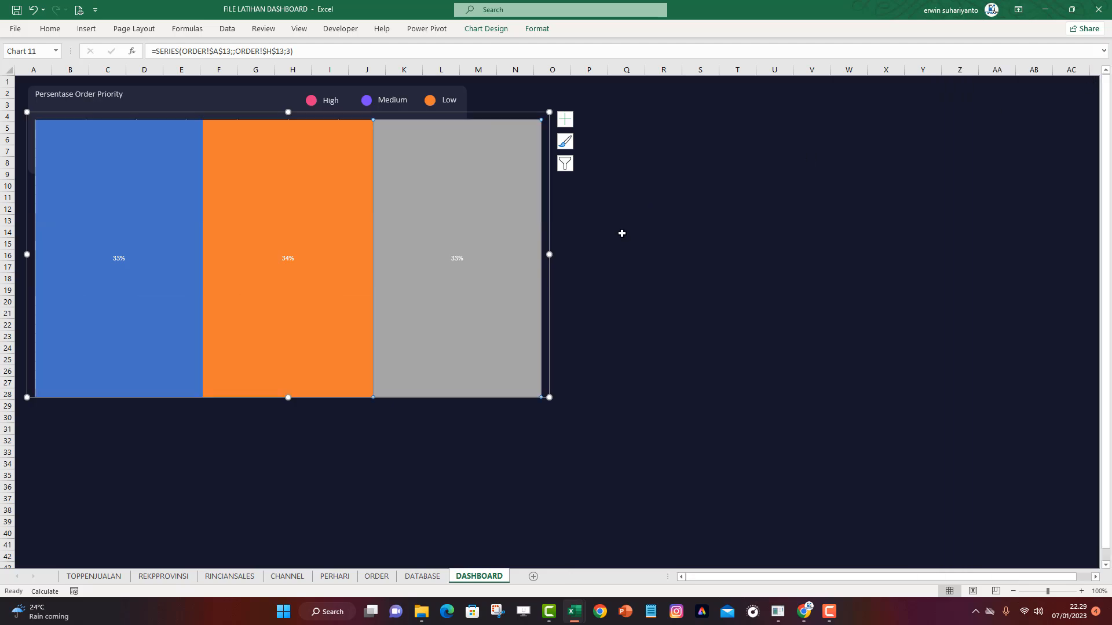
pyautogui.click(621, 232)
# Shrink the chart to a thin strip from about column A to L, fitting the card's width just below its title
pyautogui.click(293, 353)
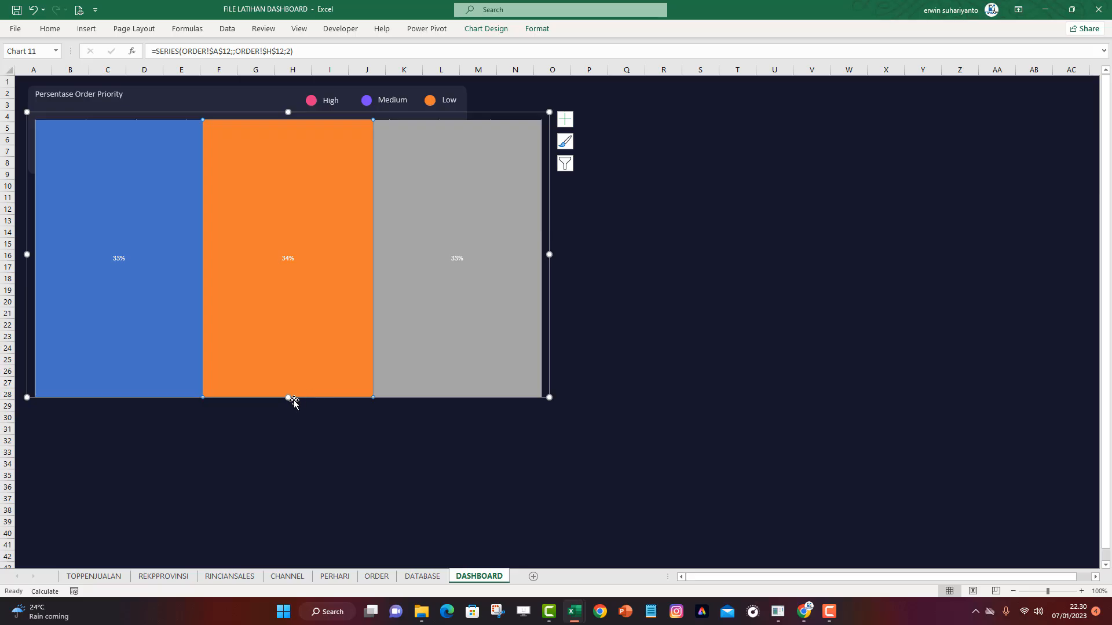
pyautogui.moveTo(288, 397); pyautogui.dragTo(290, 137)
pyautogui.moveTo(550, 124); pyautogui.dragTo(461, 126)
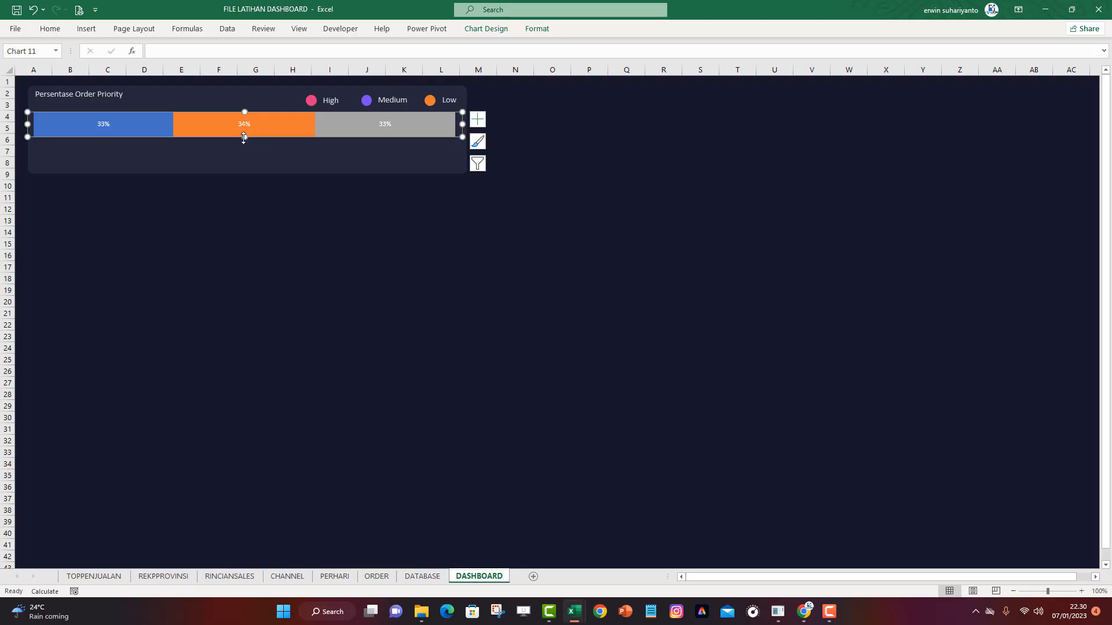
pyautogui.moveTo(244, 137); pyautogui.dragTo(244, 127)
pyautogui.click(220, 208)
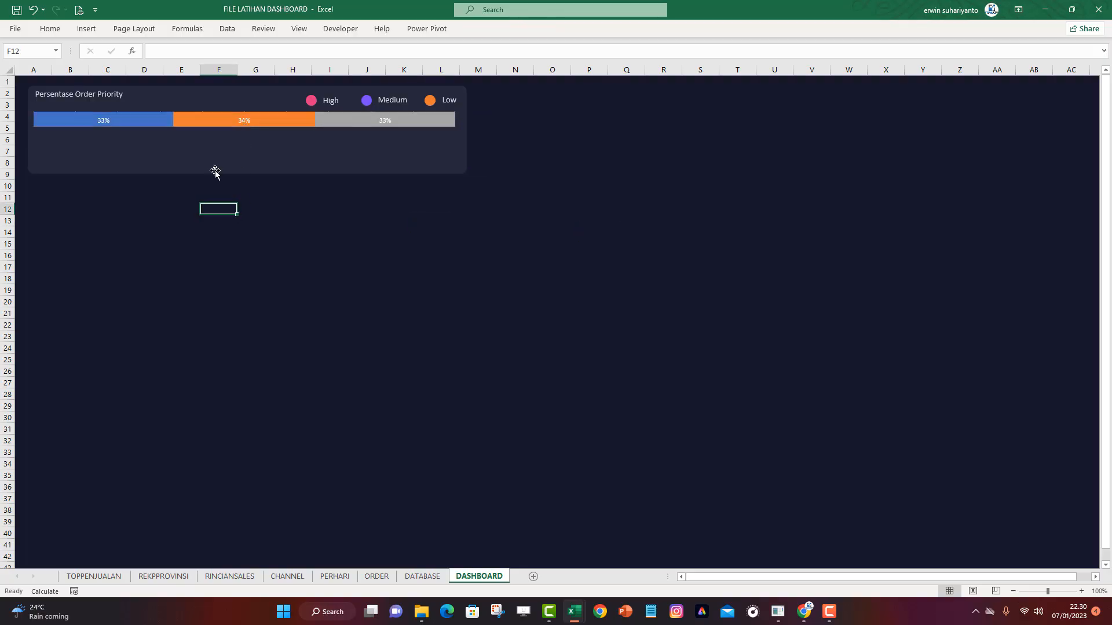
# Nudge the bar chart so it lines up with the card title and make the strip slightly thinner
pyautogui.click(255, 127)
pyautogui.click(260, 125)
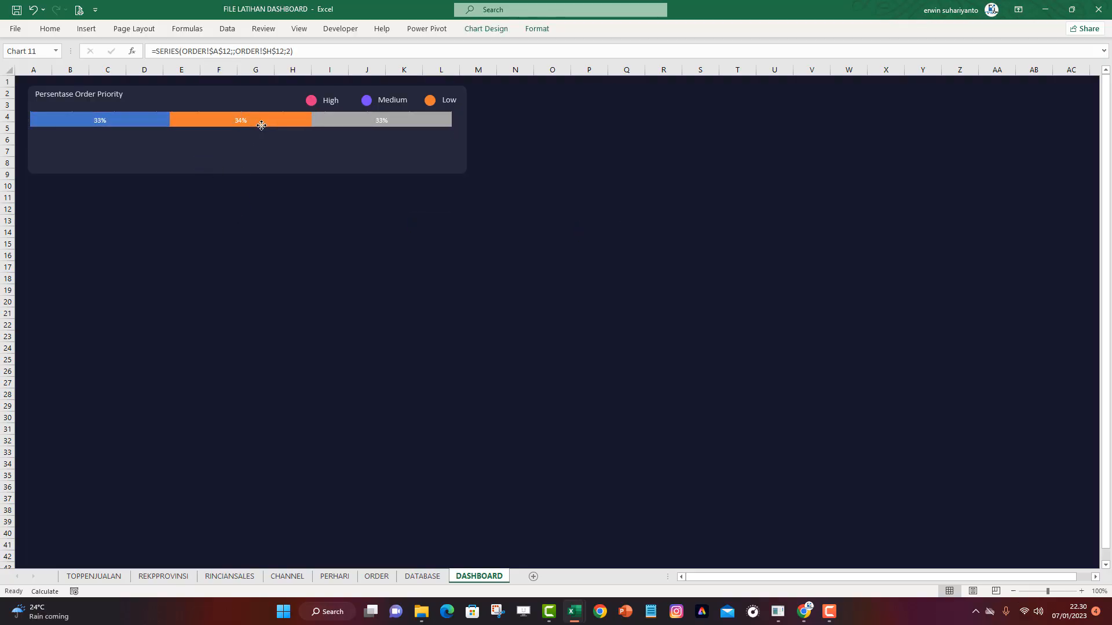
pyautogui.click(253, 127)
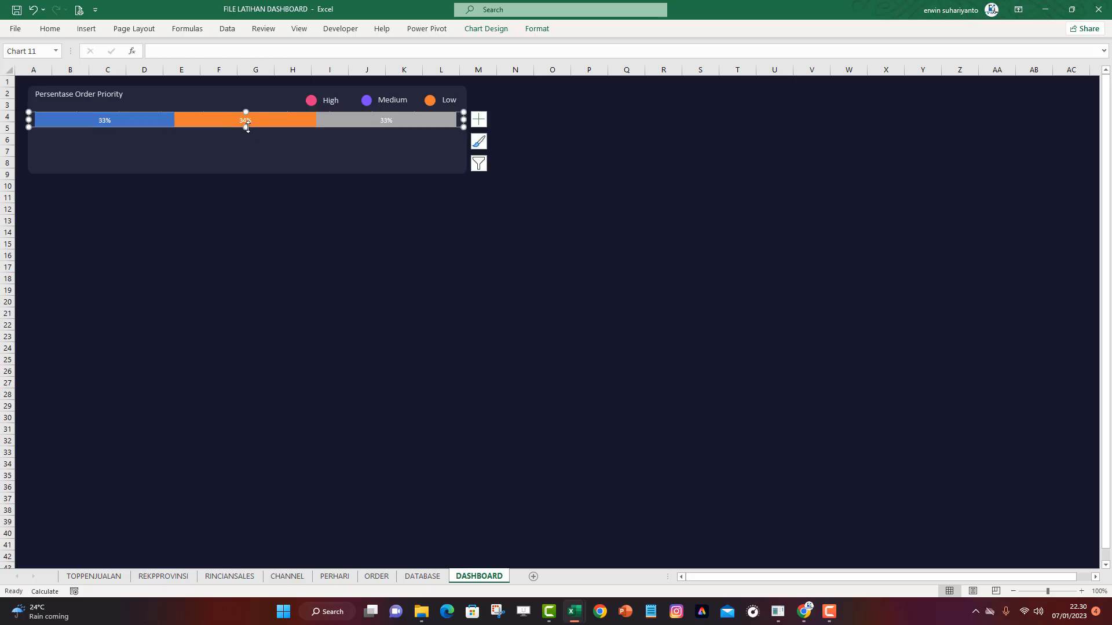
pyautogui.moveTo(247, 127); pyautogui.dragTo(246, 124)
pyautogui.click(298, 219)
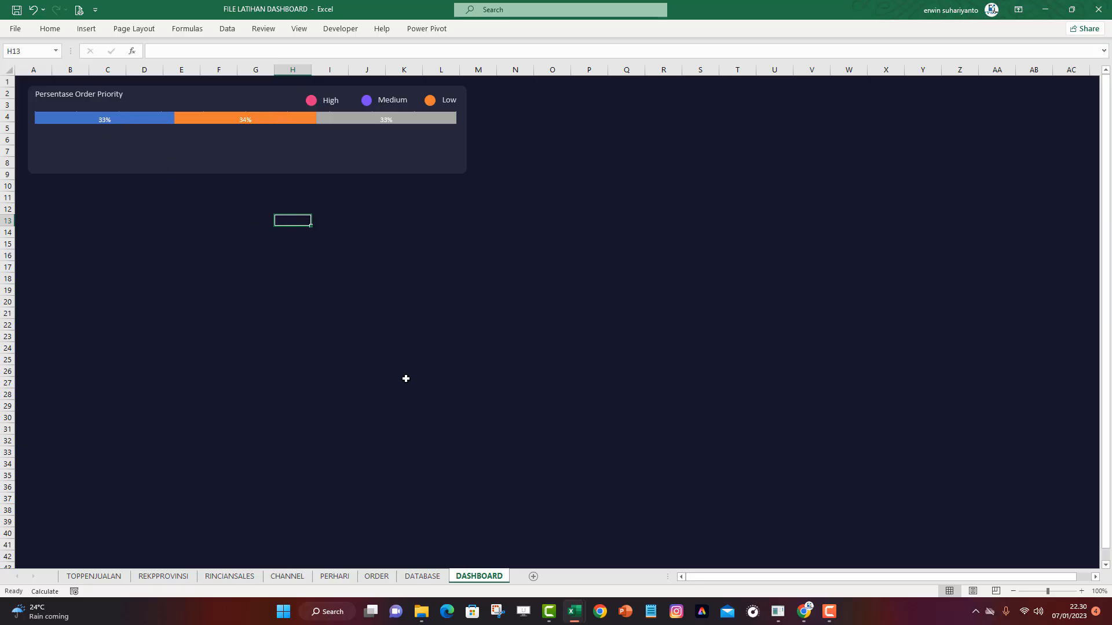
# Check the name and value references of the High series in the bar chart's data source, leaving them as they are
pyautogui.rightClick(300, 122)
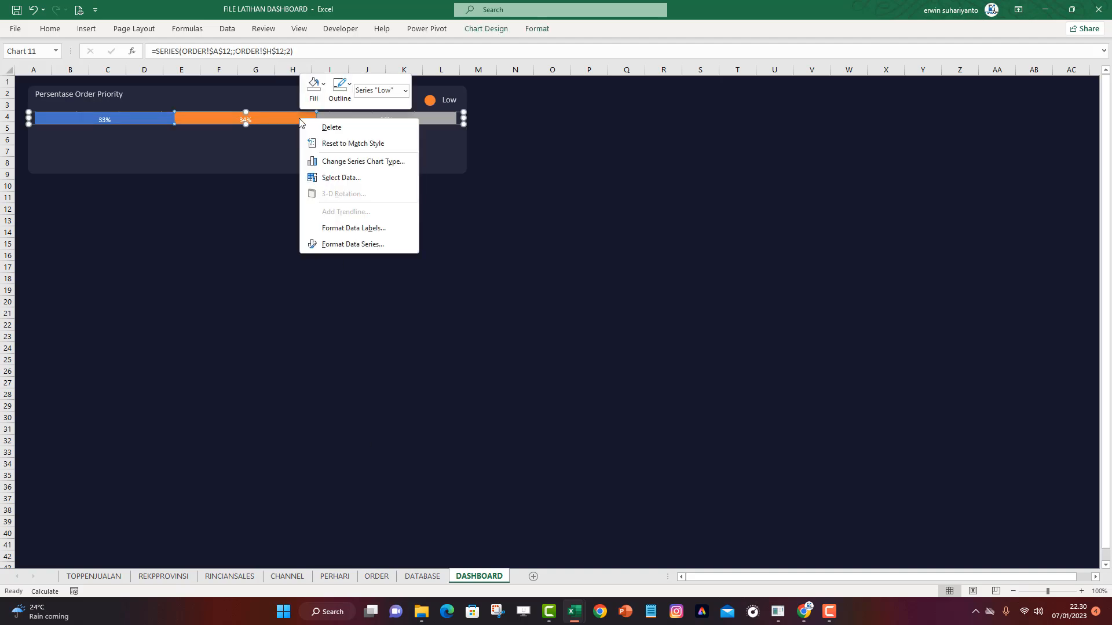
pyautogui.click(346, 178)
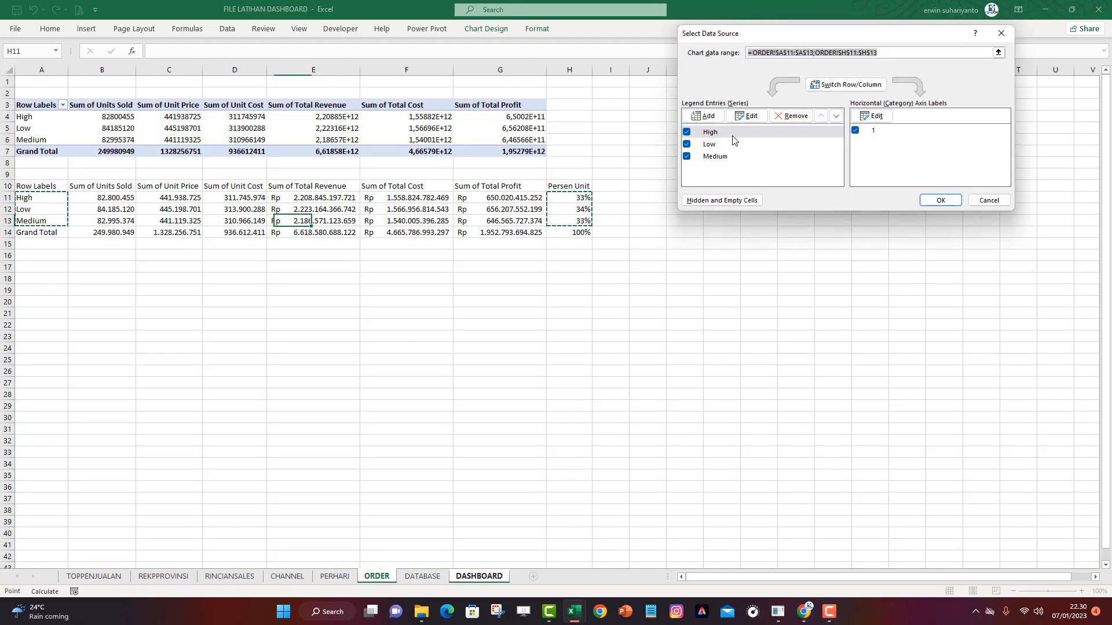
pyautogui.click(731, 135)
pyautogui.click(747, 117)
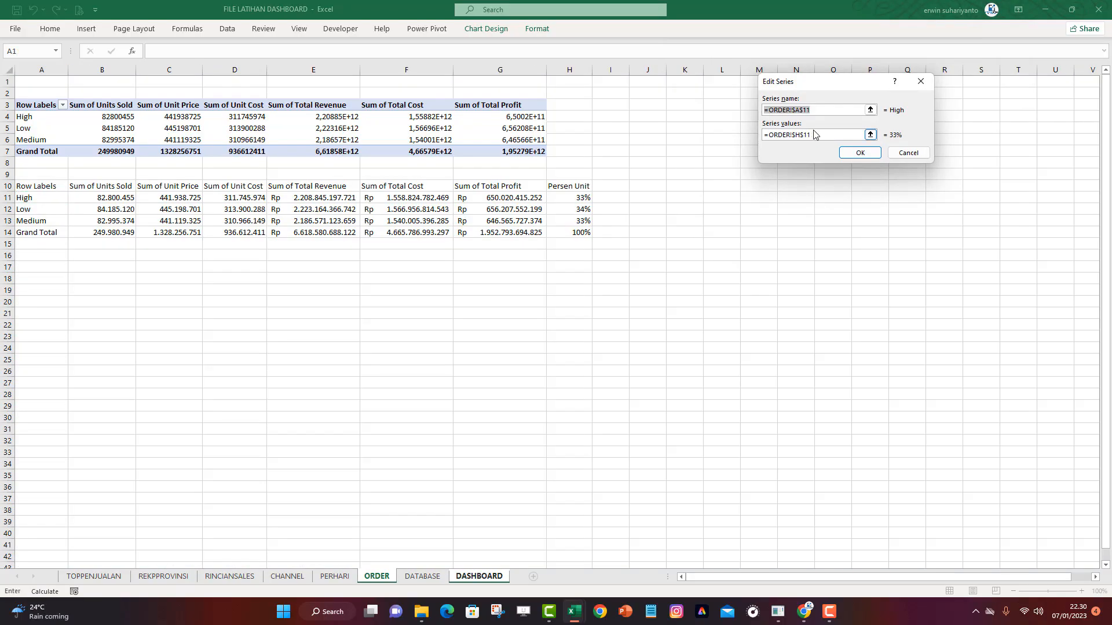
pyautogui.click(817, 135)
pyautogui.click(860, 152)
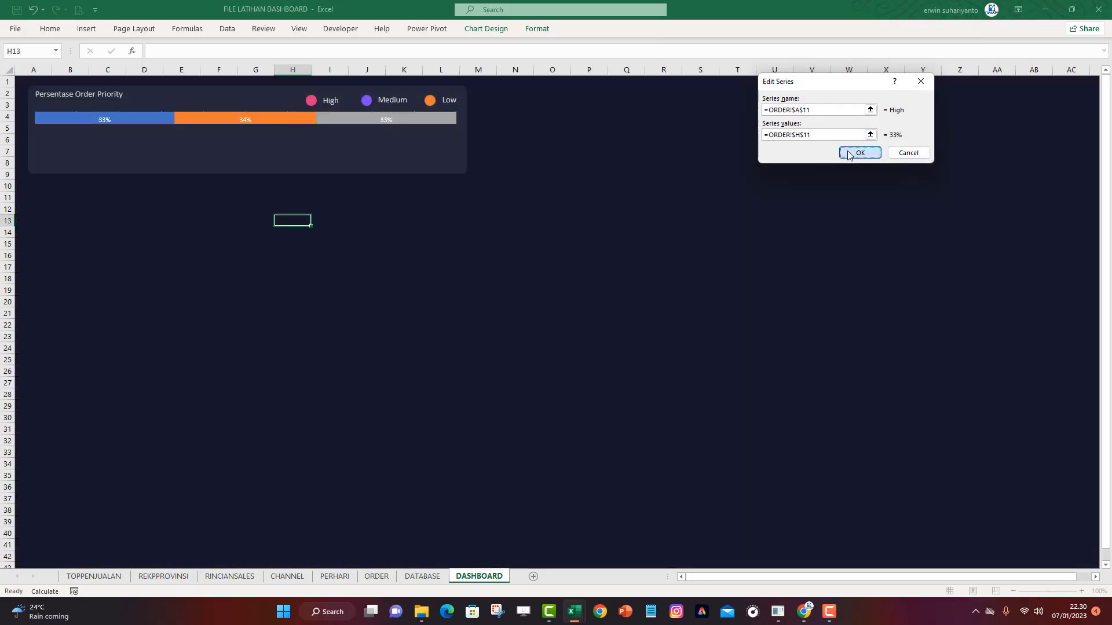
pyautogui.click(941, 200)
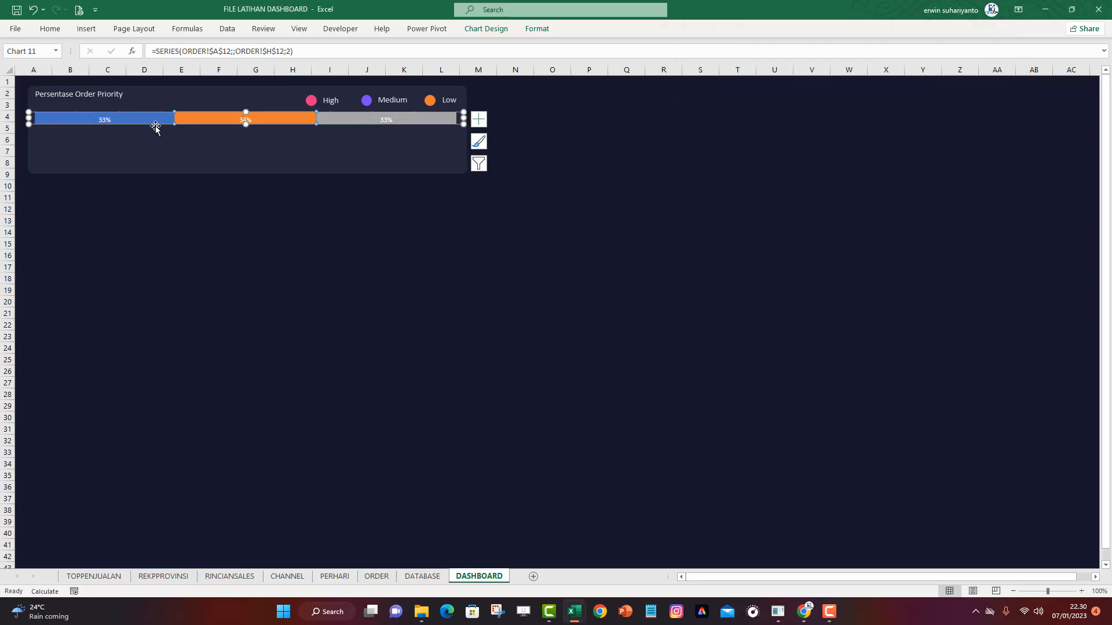
# Fill the first segment of the stacked percentage bar with the recent pink that matches the High legend dot
pyautogui.click(115, 209)
pyautogui.click(141, 121)
pyautogui.click(141, 120)
pyautogui.click(537, 29)
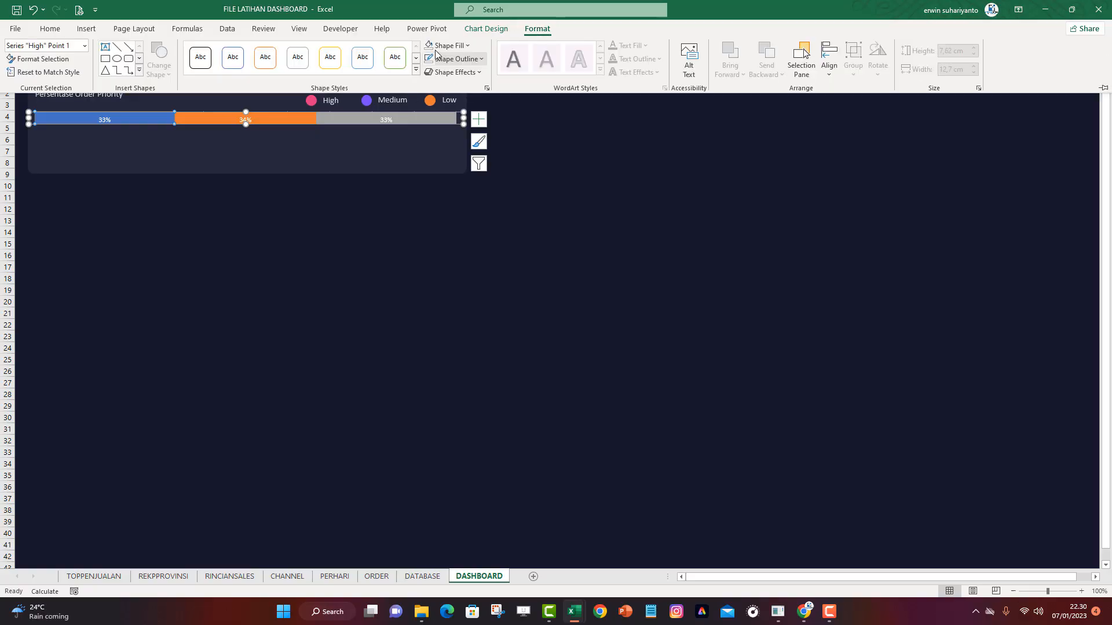
pyautogui.click(446, 45)
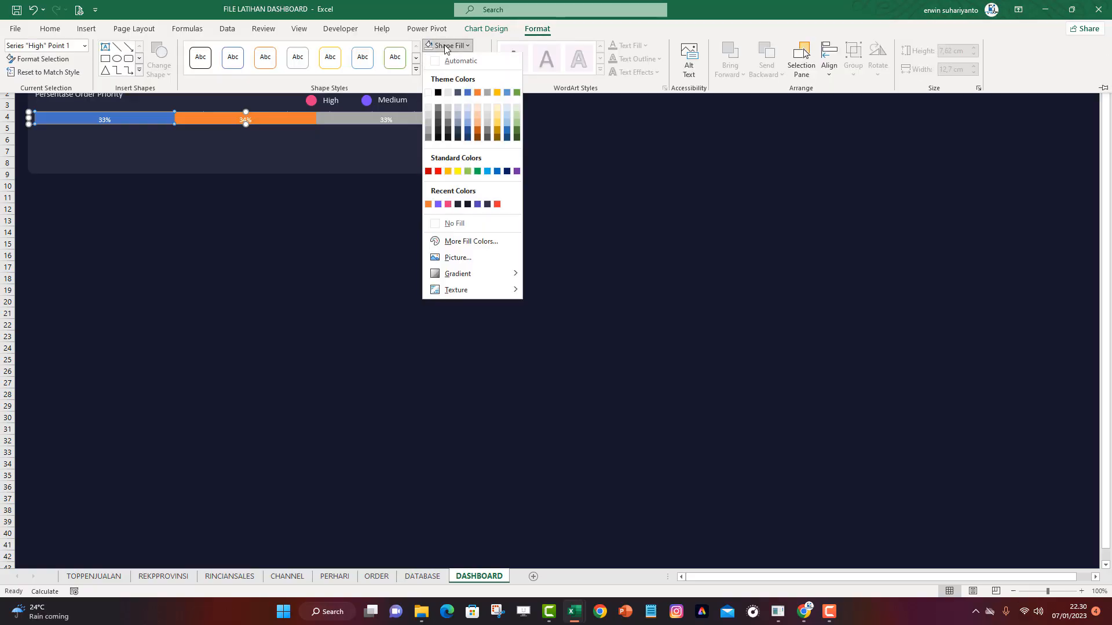
pyautogui.click(448, 205)
pyautogui.click(293, 208)
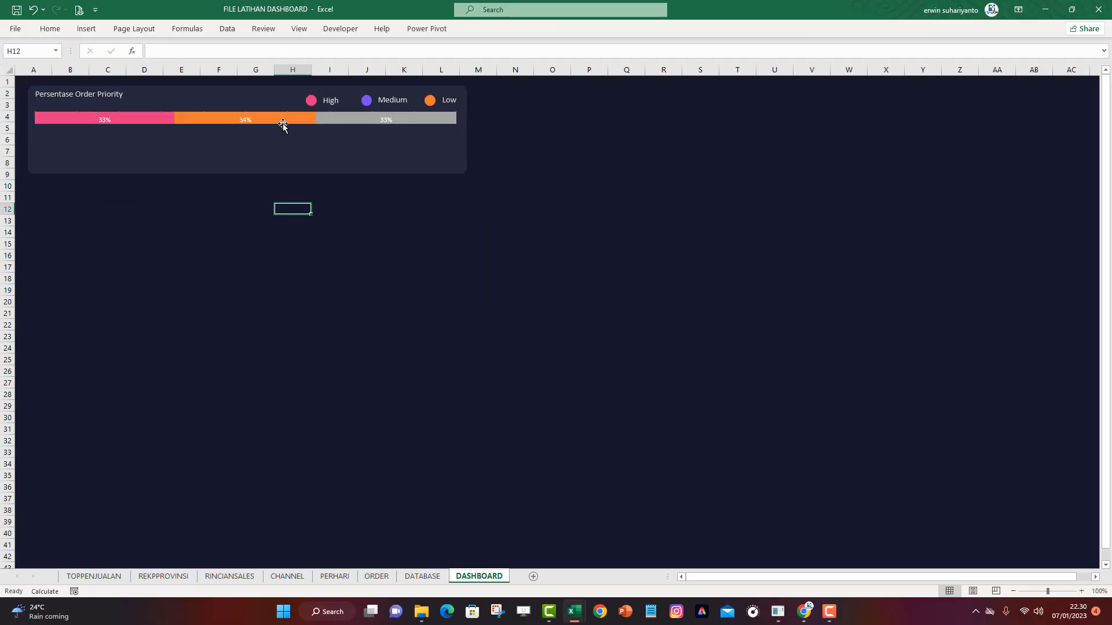
# Fill the middle segment of the stacked bar with the recent purple that matches the Medium legend dot
pyautogui.click(282, 125)
pyautogui.click(293, 121)
pyautogui.click(537, 28)
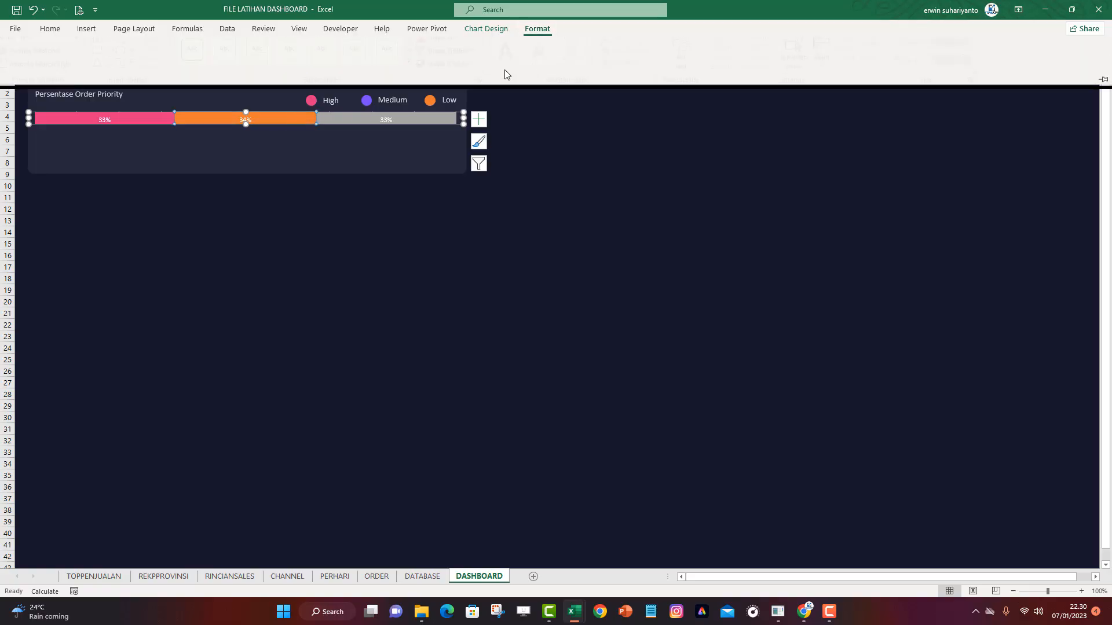
pyautogui.click(455, 45)
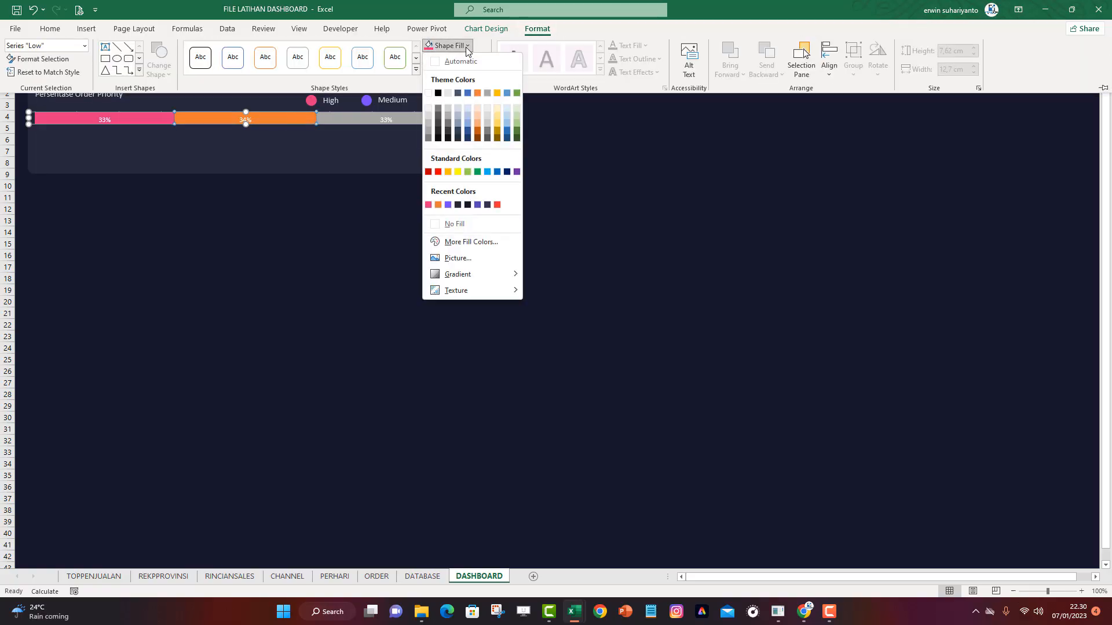
pyautogui.click(448, 205)
# Fill the last segment of the stacked bar with the recent orange that matches the Low legend dot
pyautogui.click(393, 137)
pyautogui.click(397, 121)
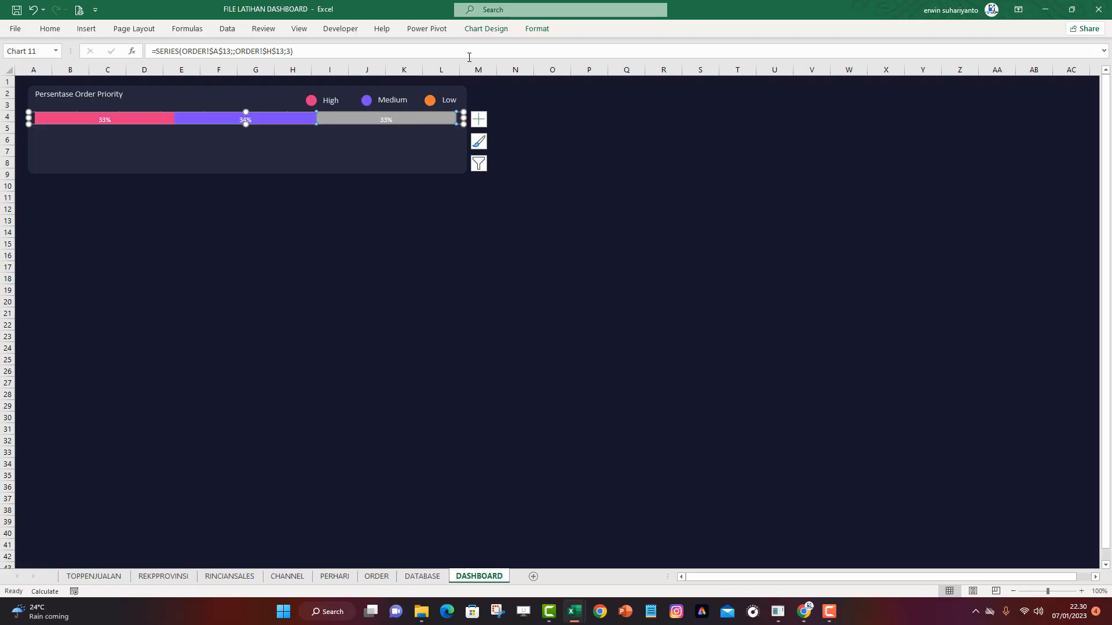
pyautogui.click(536, 29)
pyautogui.click(446, 45)
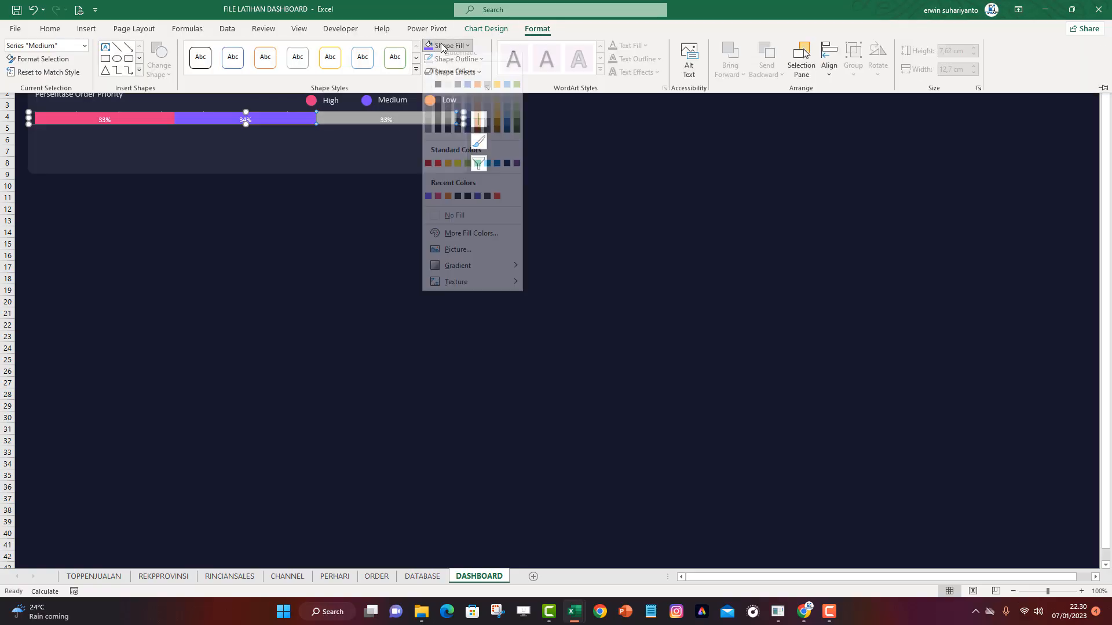
pyautogui.click(447, 204)
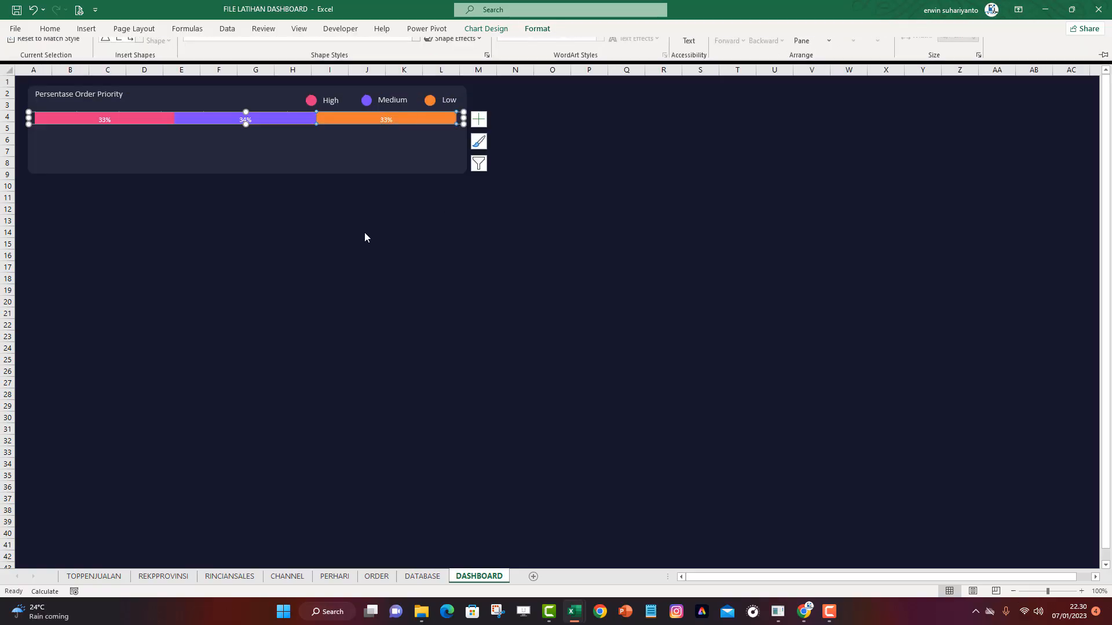
pyautogui.click(330, 232)
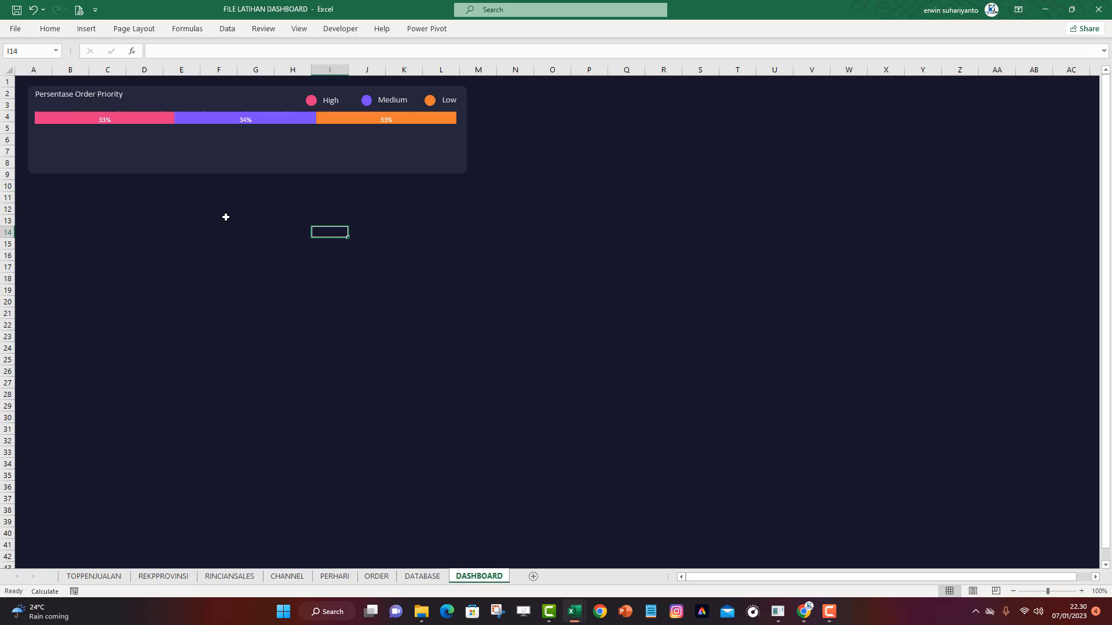
# Make the stacked bar chart slightly taller by extending its lower edge to about row 5
pyautogui.click(111, 120)
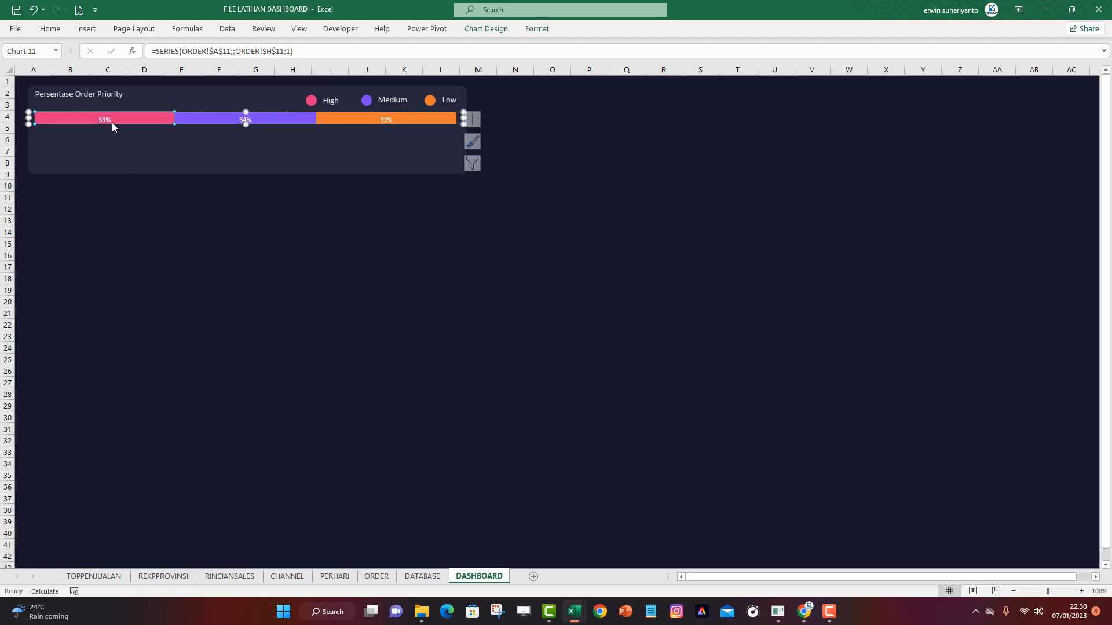
pyautogui.click(244, 121)
pyautogui.moveTo(244, 125); pyautogui.dragTo(243, 128)
pyautogui.click(308, 213)
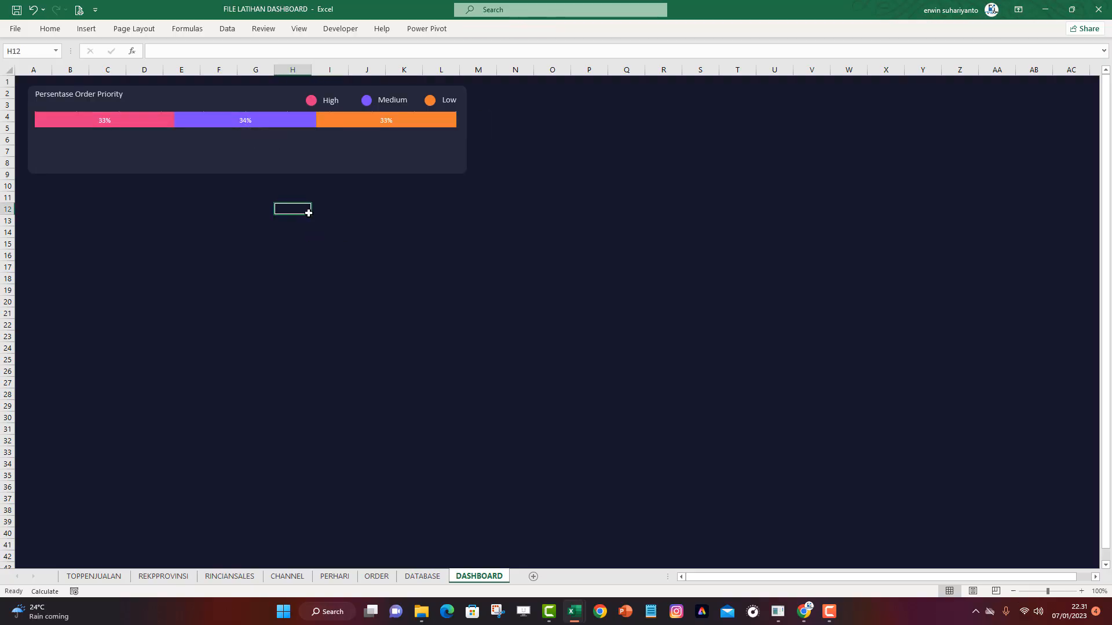
# Extend the lower edge of the Persentase Order Priority card background to about row 10
pyautogui.click(285, 123)
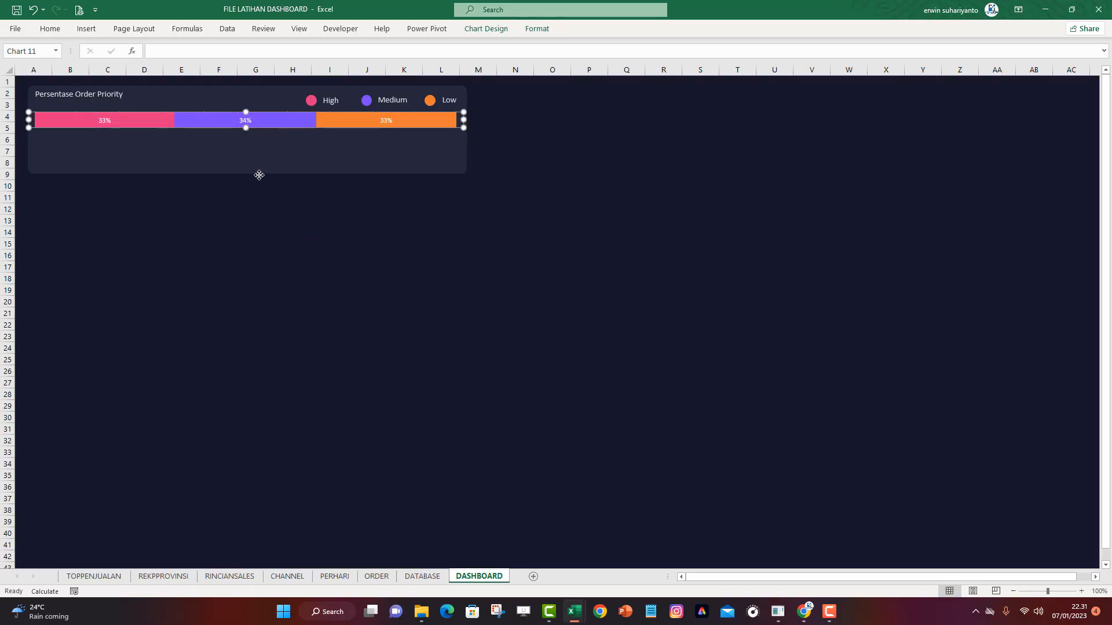
pyautogui.moveTo(250, 174); pyautogui.dragTo(245, 182)
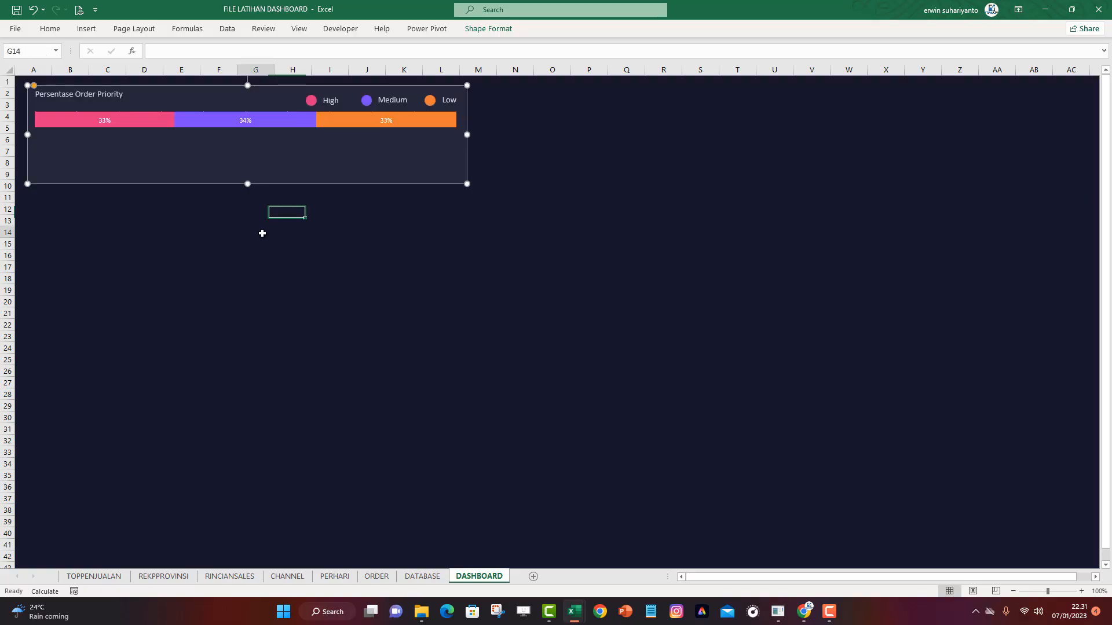
pyautogui.click(262, 233)
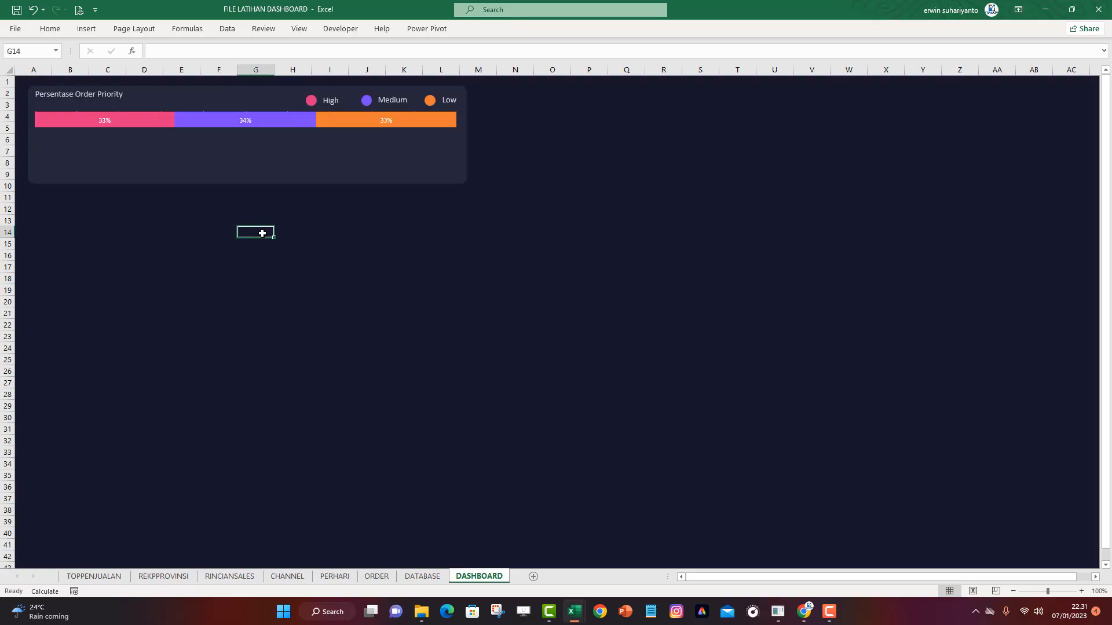
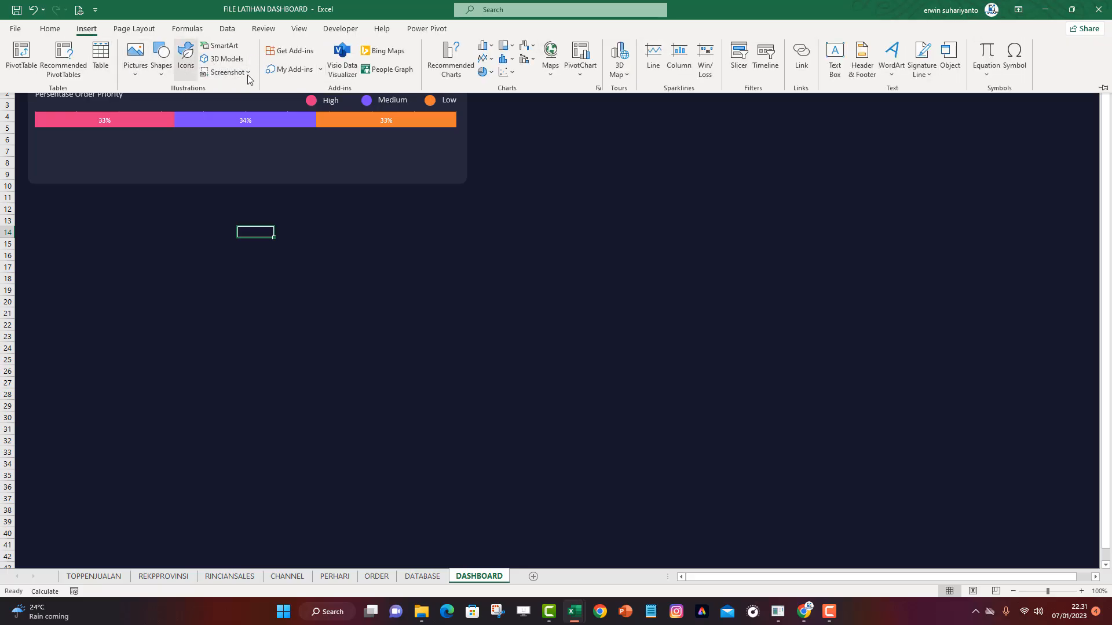
# Draw a rectangle below the card, spanning about columns E to I and rows 12 to 15
pyautogui.click(161, 69)
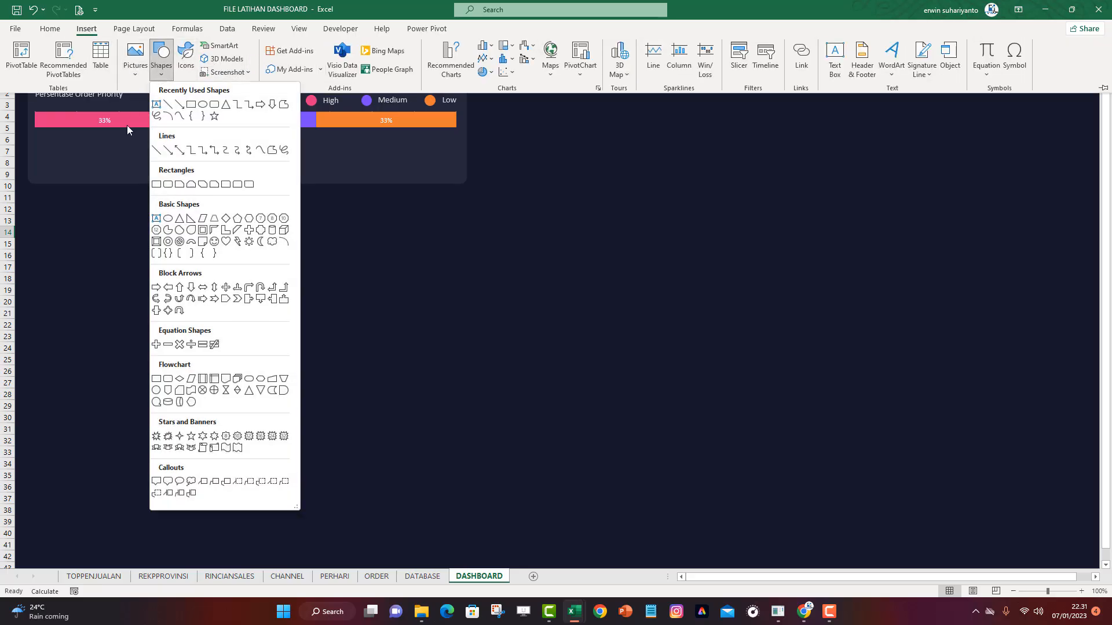
pyautogui.click(194, 106)
pyautogui.moveTo(176, 209); pyautogui.dragTo(336, 243)
pyautogui.click(433, 249)
pyautogui.click(268, 224)
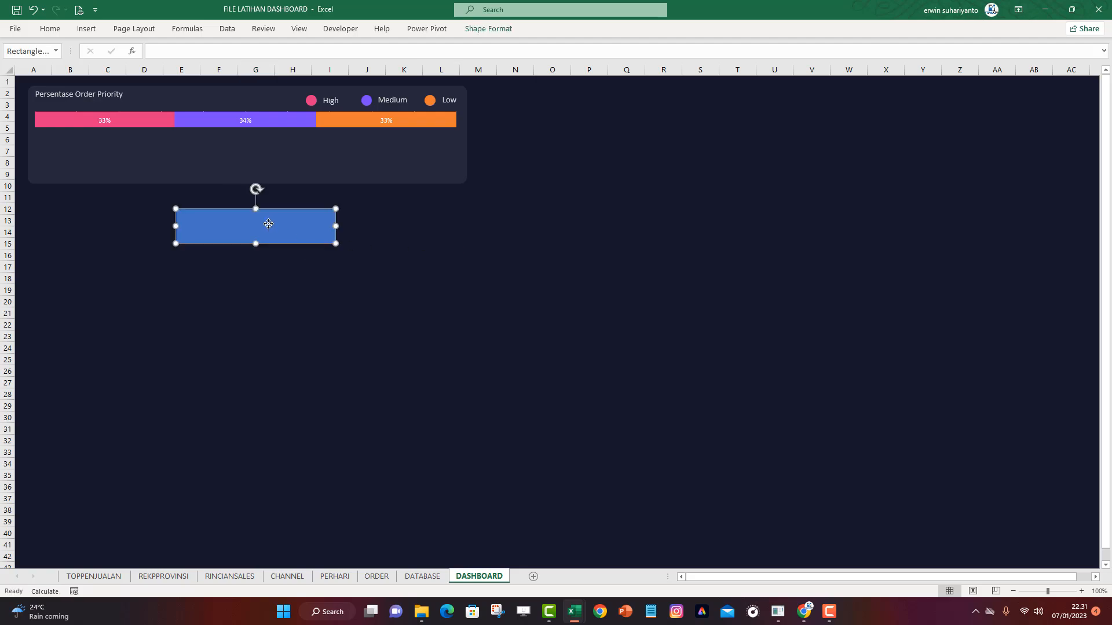
pyautogui.click(464, 259)
# Link the rectangle's text to the High total profit with =ORDER!G11 and shrink it to about 5 cm by 0.9 cm
pyautogui.click(271, 232)
pyautogui.click(201, 49)
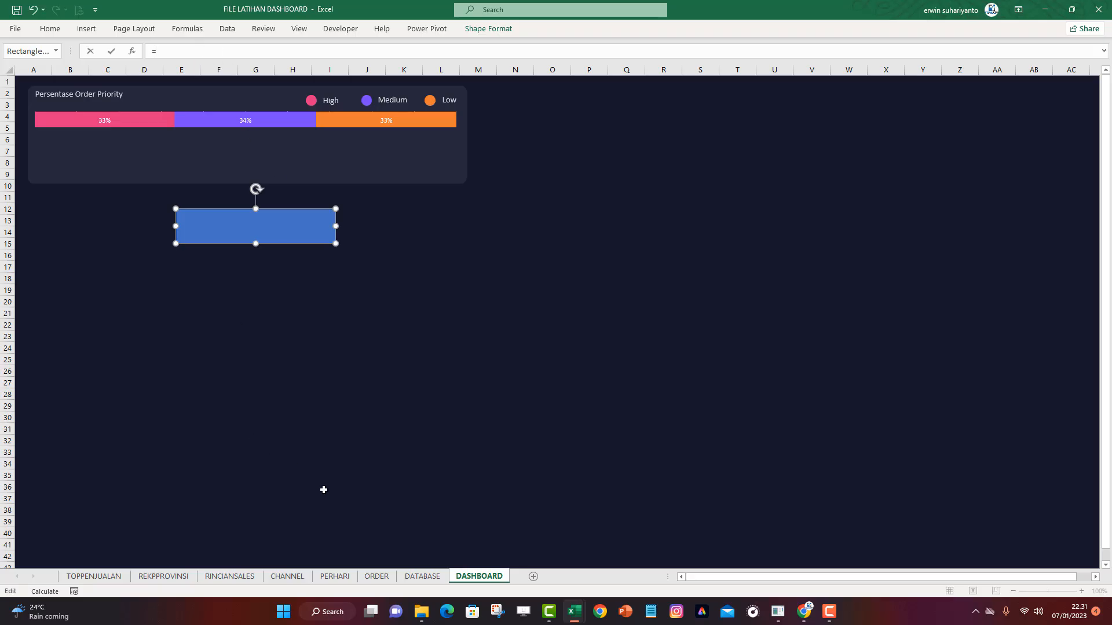
pyautogui.click(380, 576)
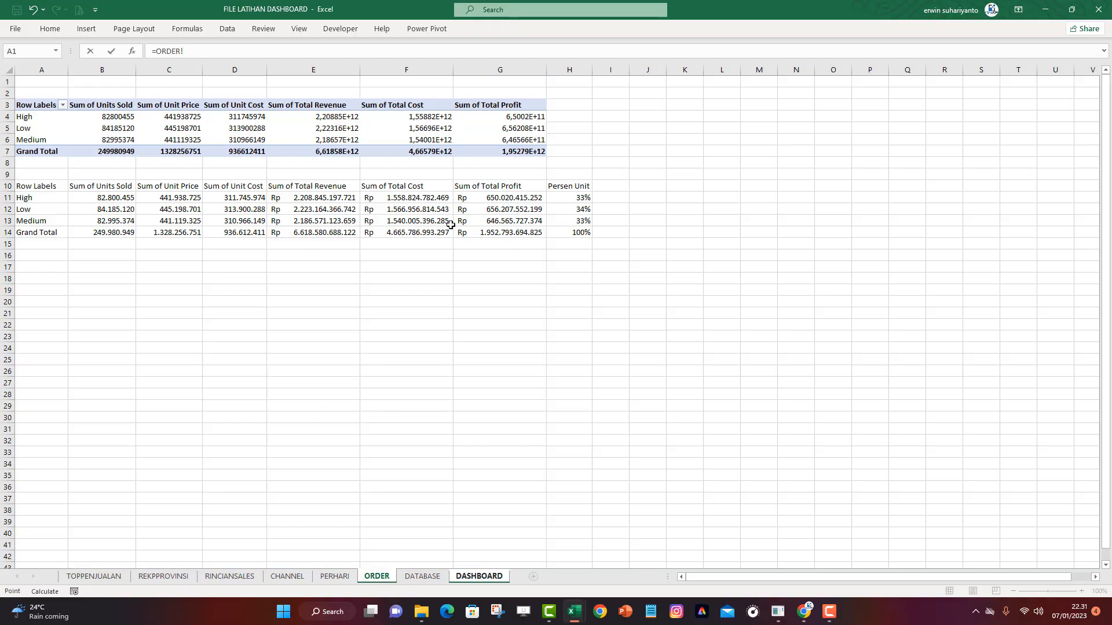
pyautogui.click(509, 199)
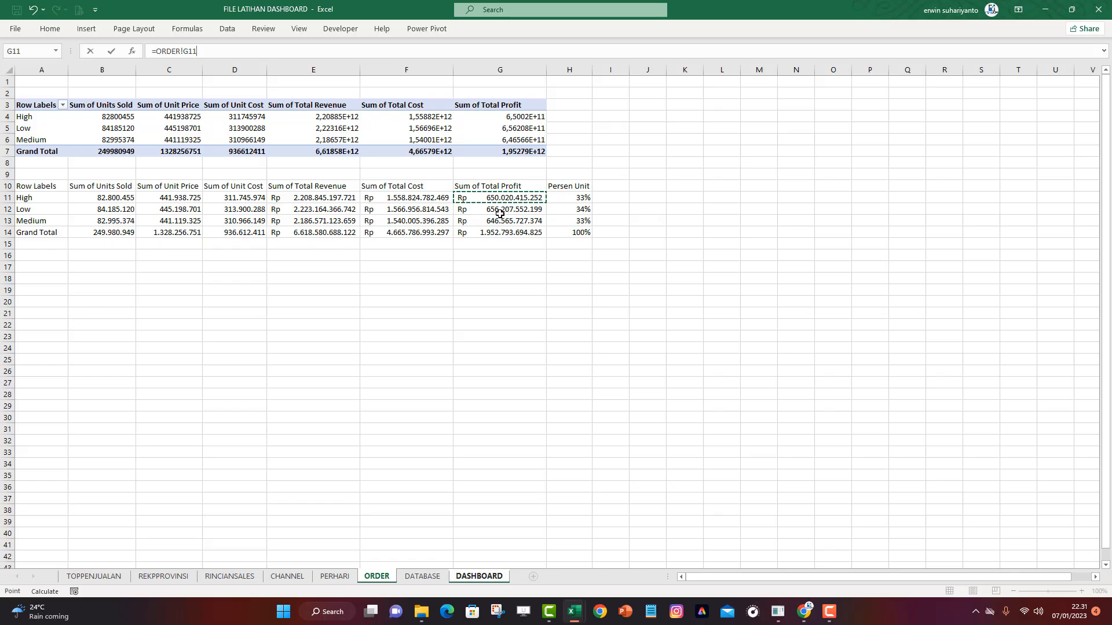
pyautogui.press('Return')
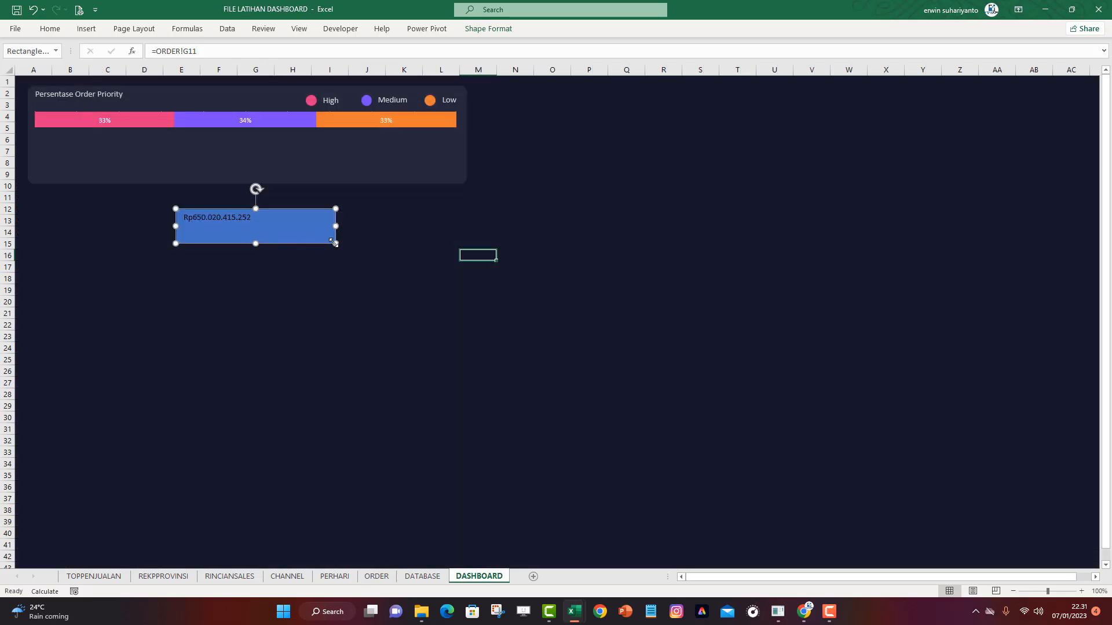
pyautogui.moveTo(335, 243); pyautogui.dragTo(286, 230)
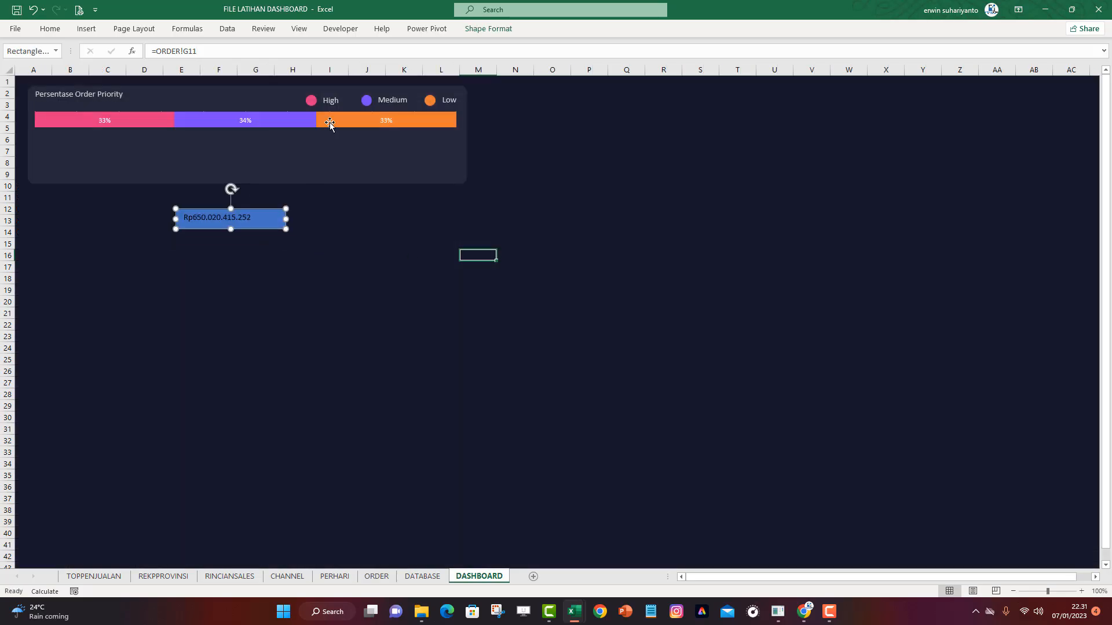
# Remove the fill and the outline from the linked profit rectangle
pyautogui.click(493, 32)
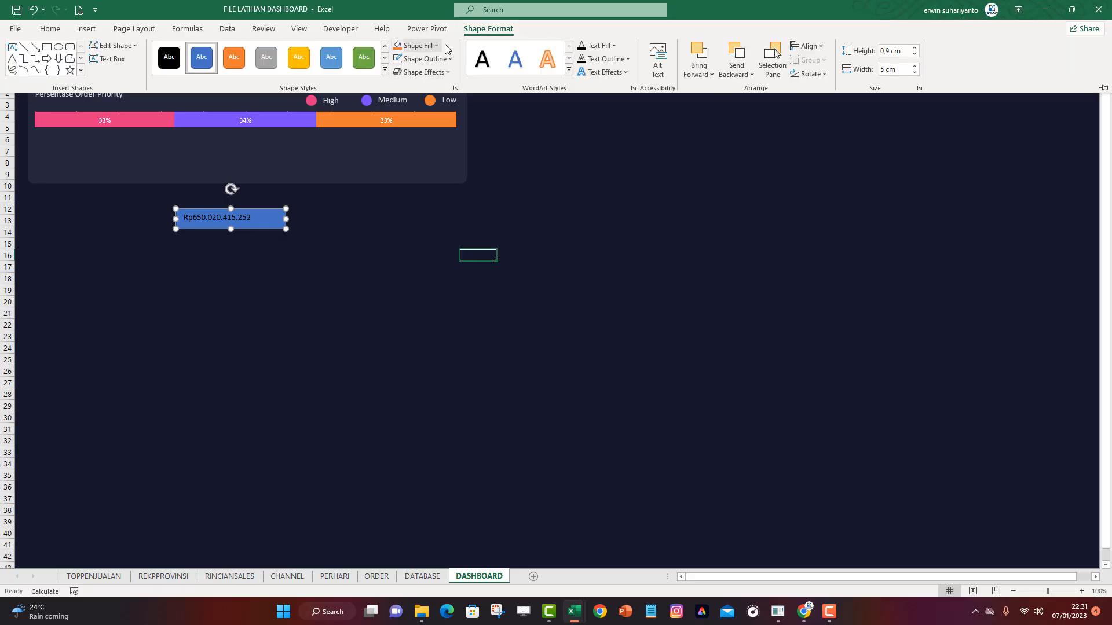
pyautogui.click(433, 46)
pyautogui.click(431, 227)
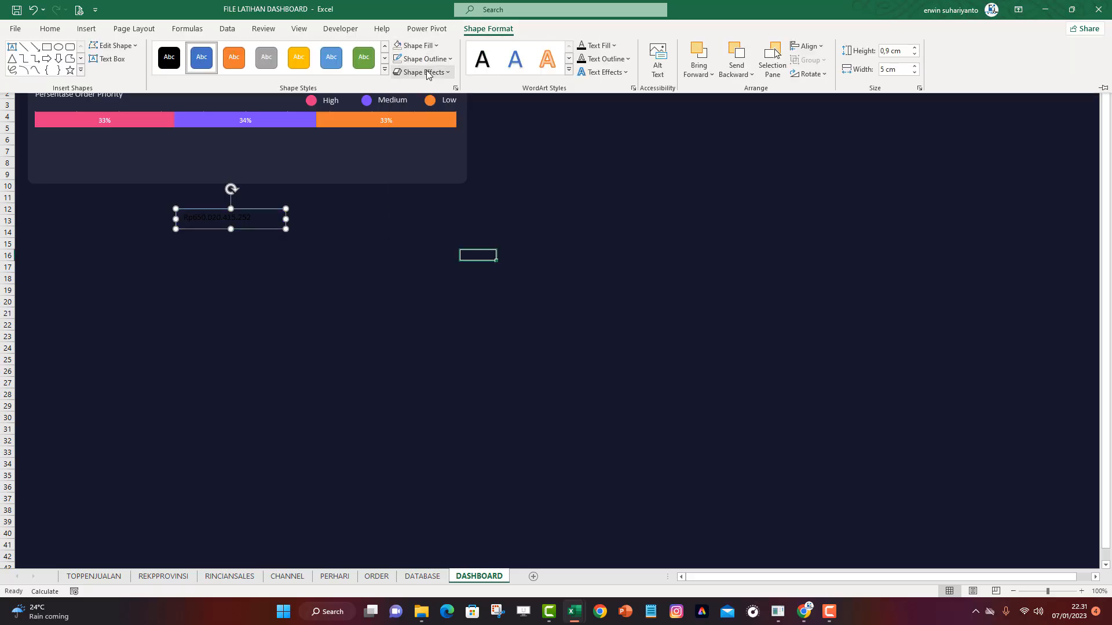
pyautogui.click(425, 59)
pyautogui.click(434, 232)
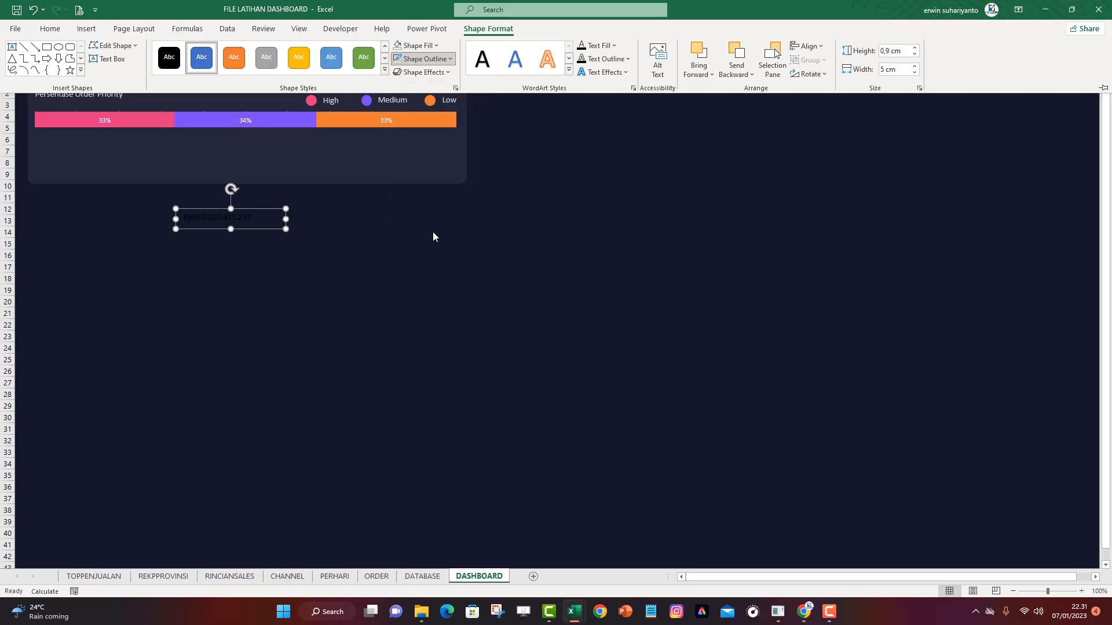
# Try the Bahnschrift Condensed font on the linked profit text and colour the text white
pyautogui.click(49, 28)
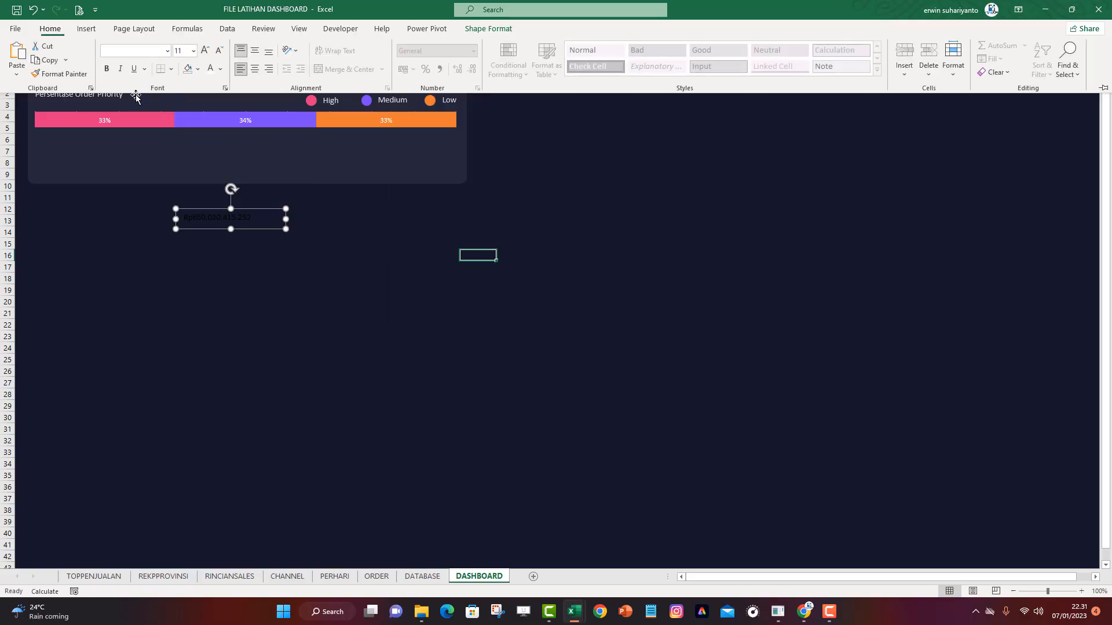
pyautogui.click(167, 51)
pyautogui.scroll(-5, 175, 255)
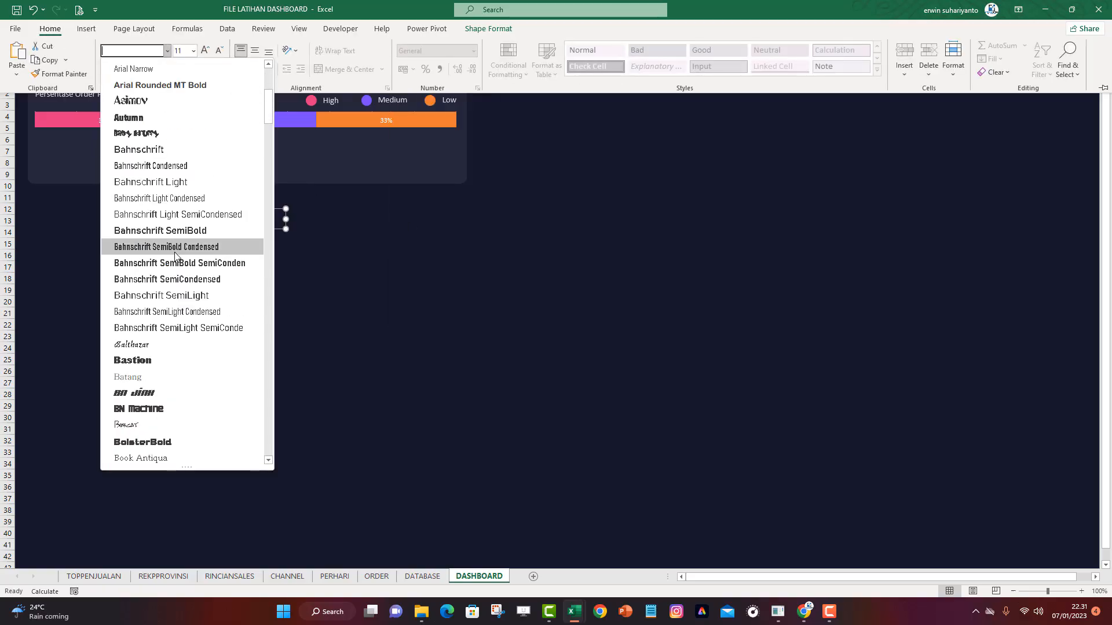
pyautogui.click(183, 165)
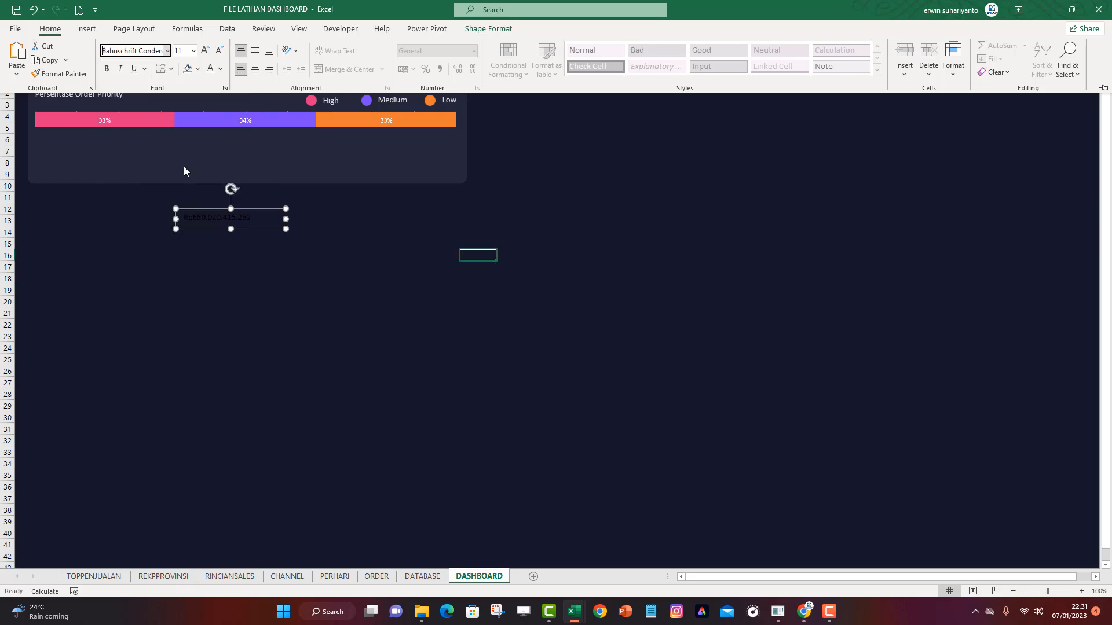
pyautogui.click(212, 70)
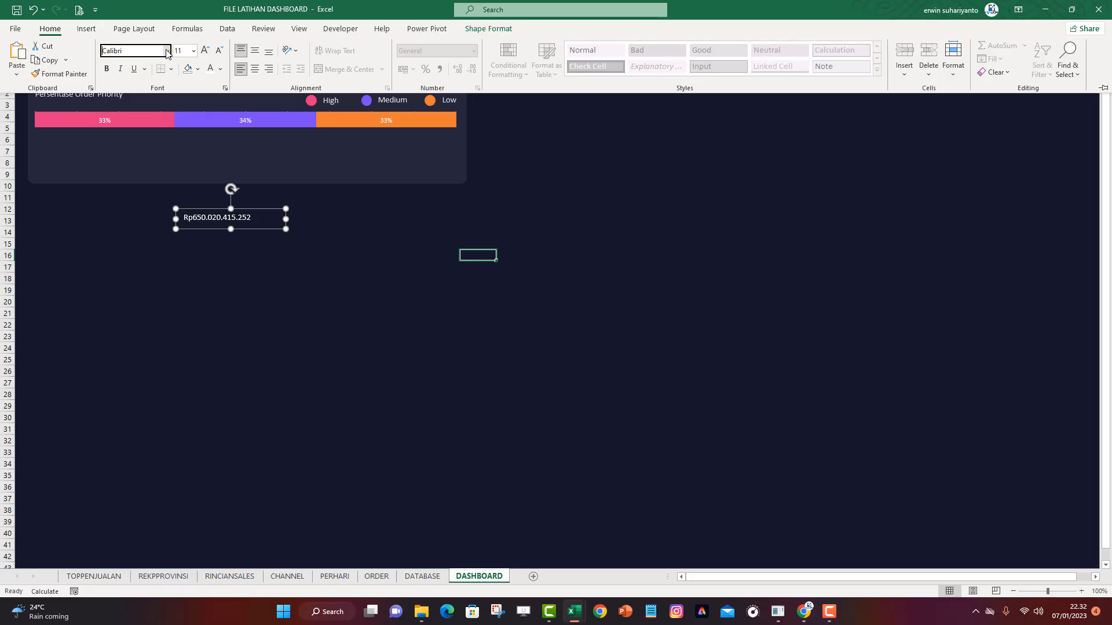
pyautogui.click(299, 256)
pyautogui.click(215, 252)
pyautogui.click(209, 219)
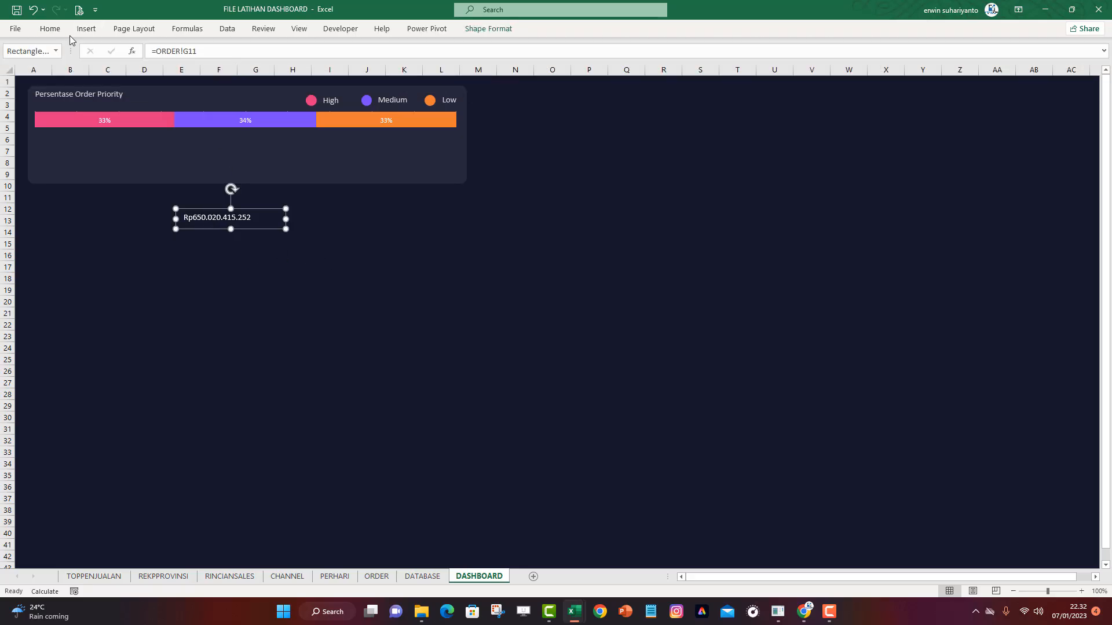
# Set the linked profit text to the Bahnschrift Condensed font at size 16
pyautogui.click(50, 28)
pyautogui.click(166, 51)
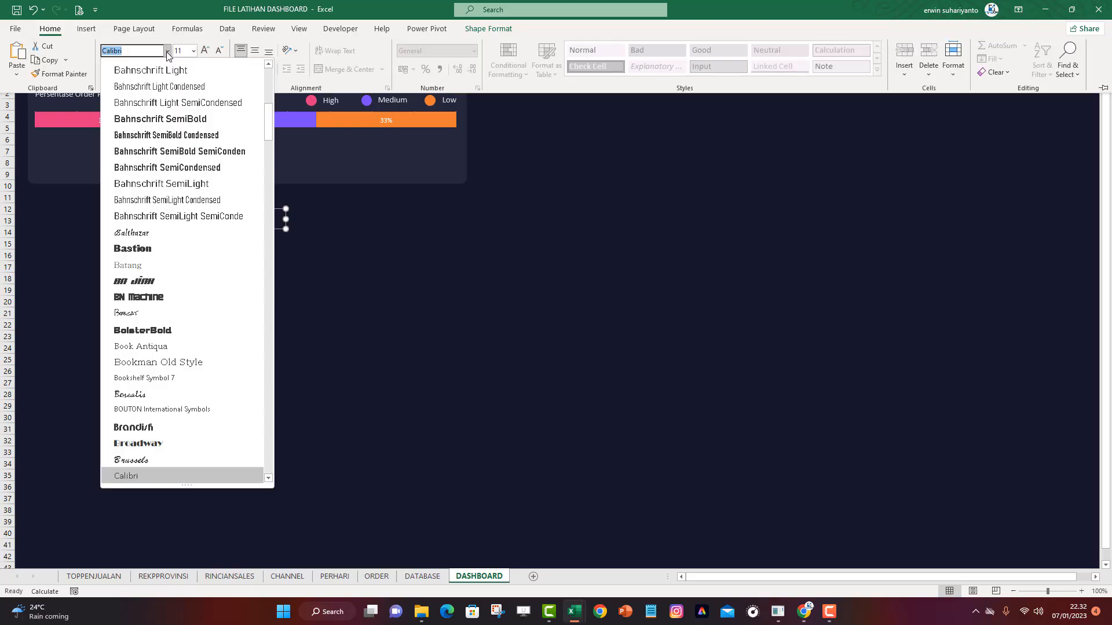
pyautogui.scroll(1, 168, 103)
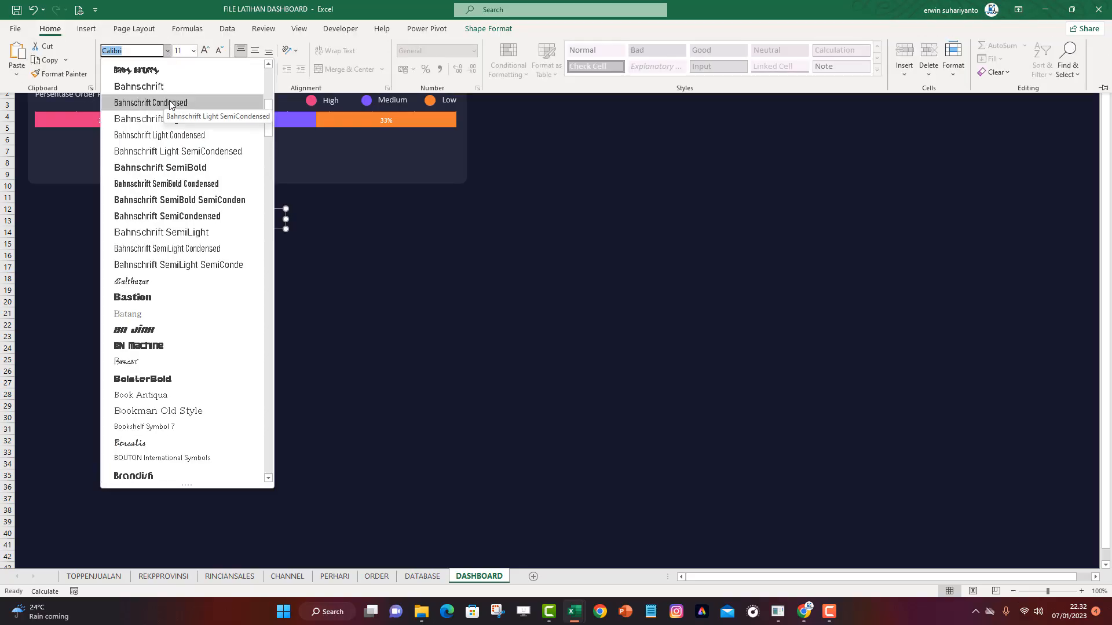
pyautogui.click(170, 104)
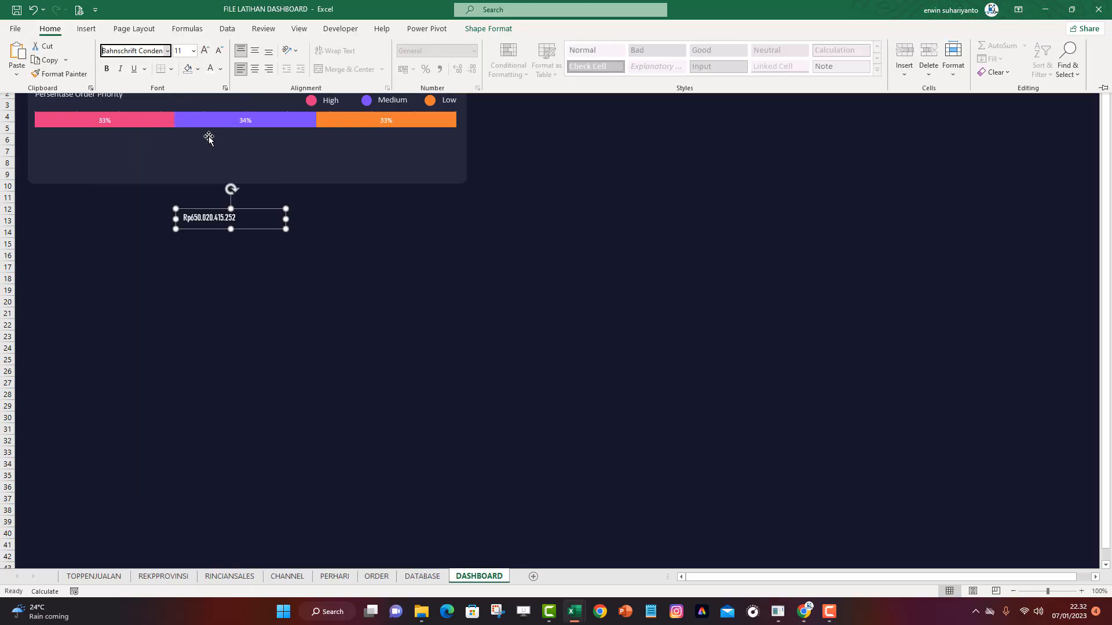
pyautogui.click(205, 51)
pyautogui.click(206, 50)
pyautogui.click(206, 51)
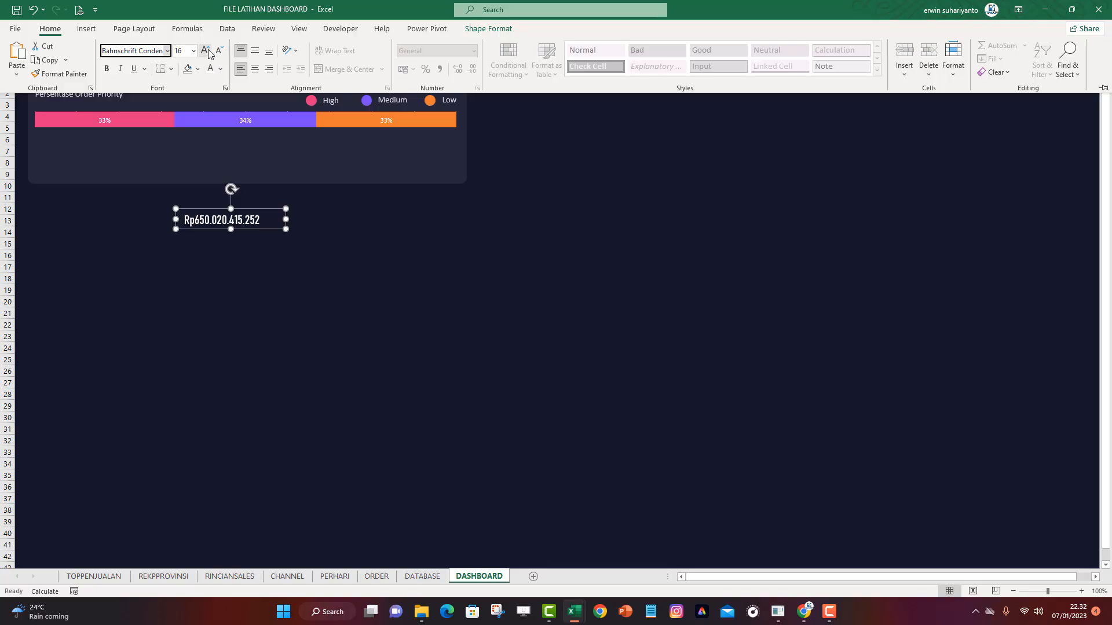
# Centre the profit text horizontally and vertically in its box and place the box beneath the pink segment of the percentage bar
pyautogui.click(256, 71)
pyautogui.click(255, 51)
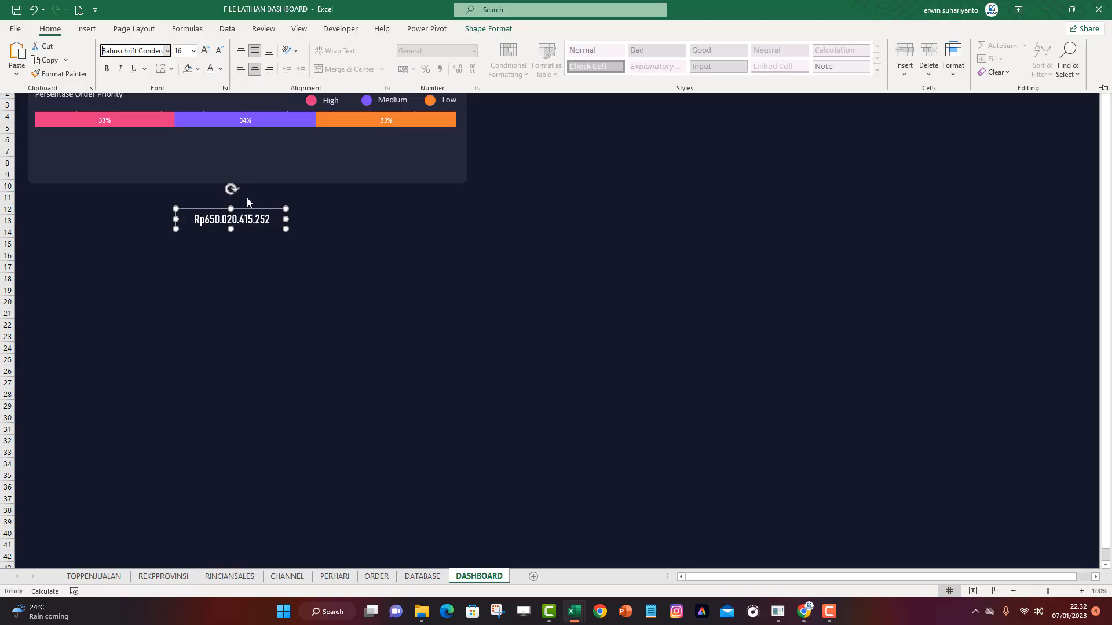
pyautogui.click(245, 230)
pyautogui.moveTo(233, 228); pyautogui.dragTo(108, 154)
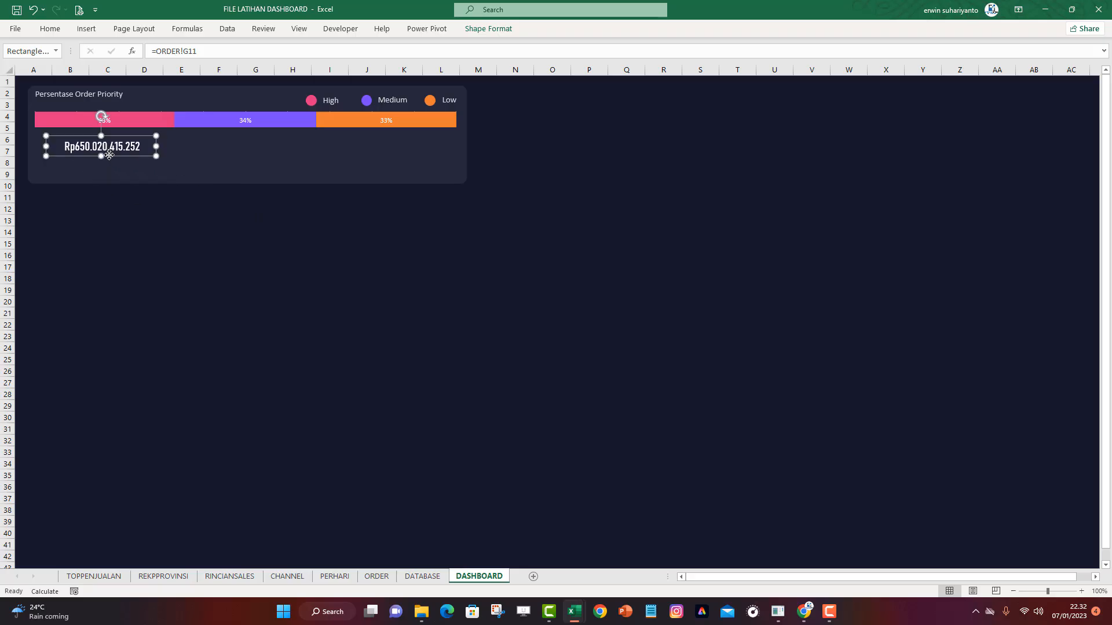
pyautogui.click(165, 217)
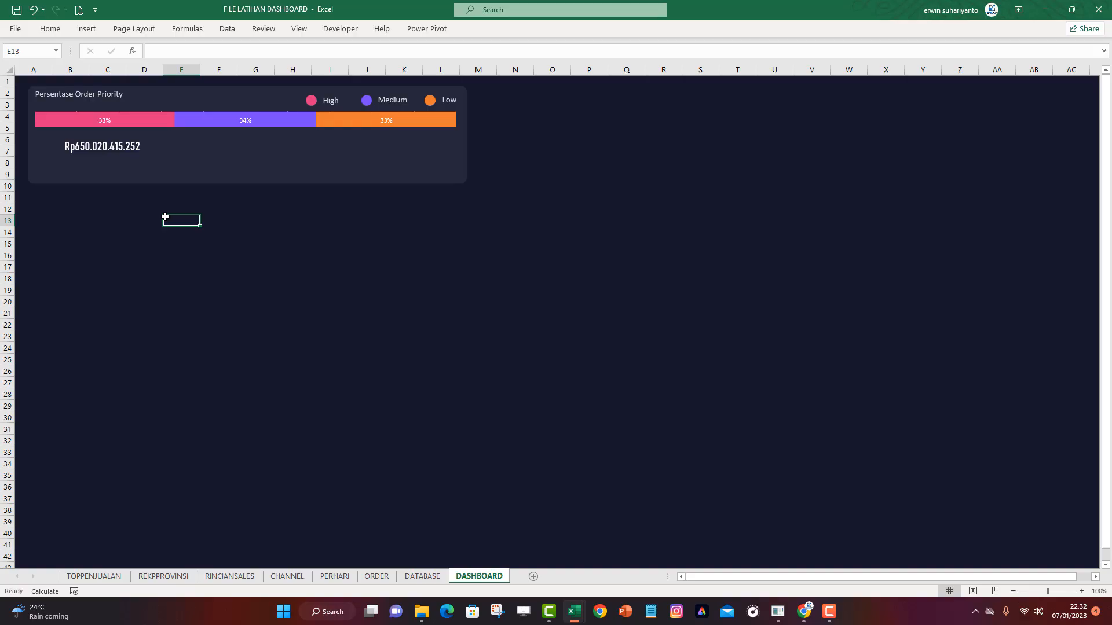
# Draw a straight horizontal line about 3.5 cm long directly under the profit figure
pyautogui.click(87, 29)
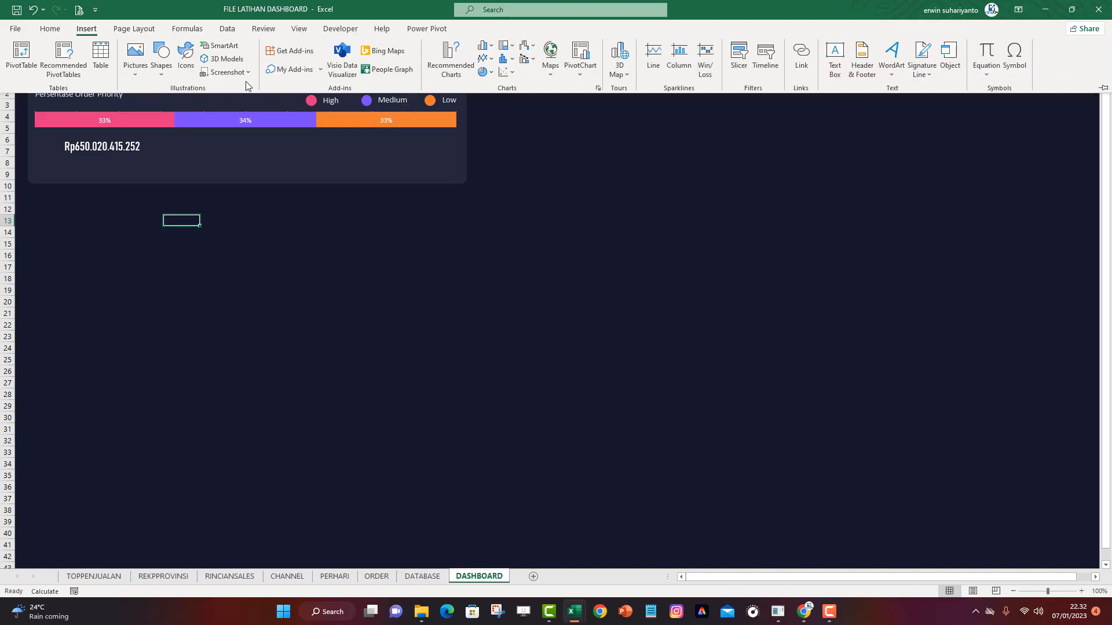
pyautogui.click(134, 29)
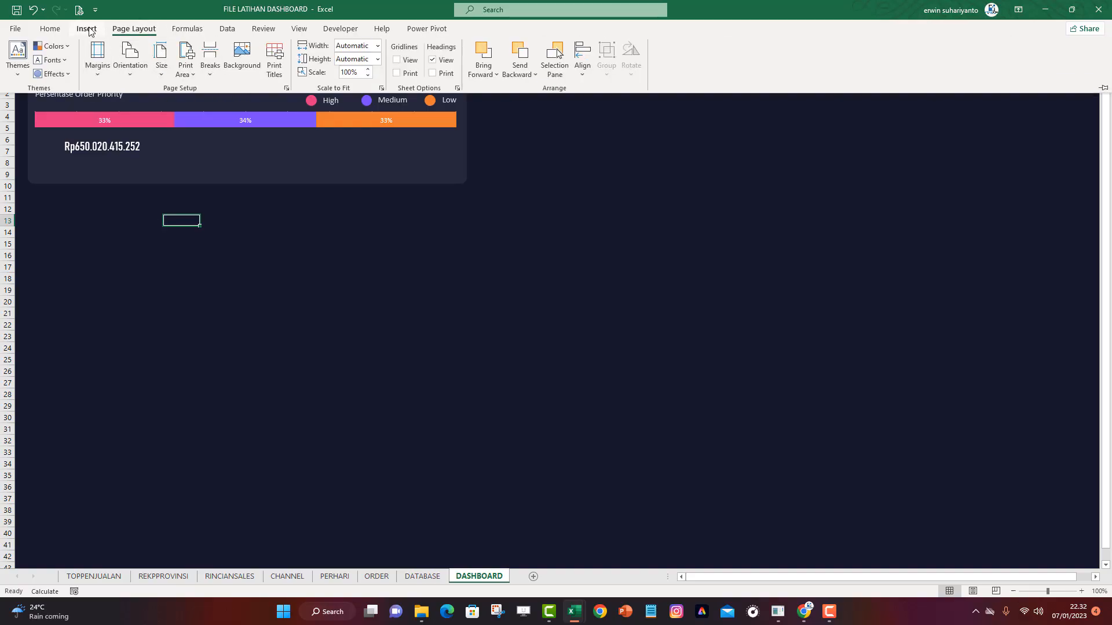
pyautogui.click(87, 29)
pyautogui.click(161, 58)
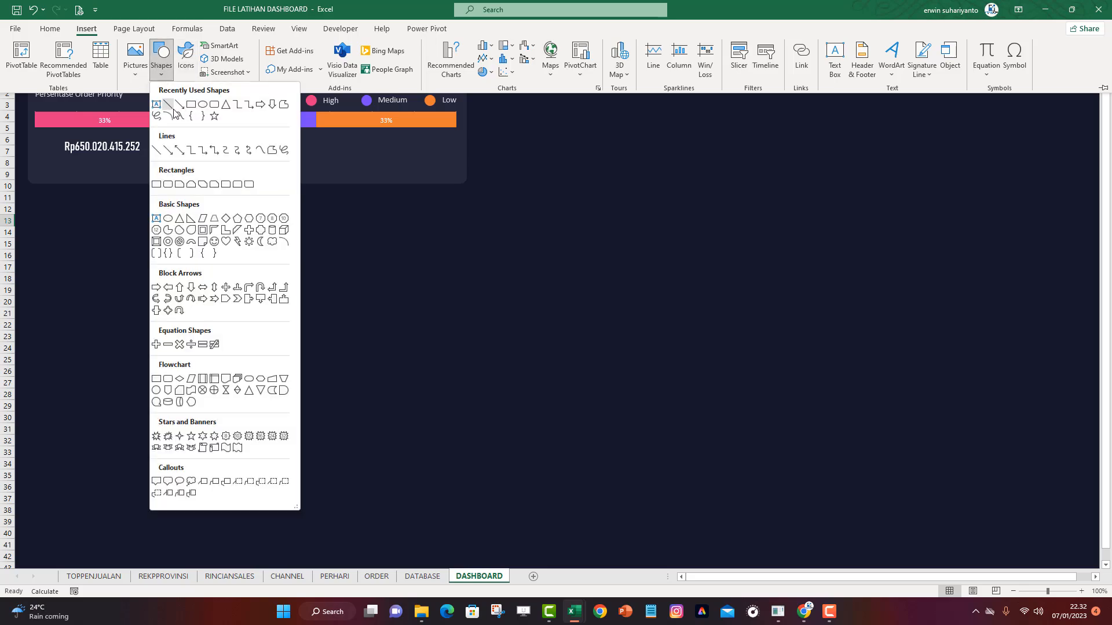
pyautogui.click(168, 104)
pyautogui.moveTo(60, 157); pyautogui.dragTo(136, 157)
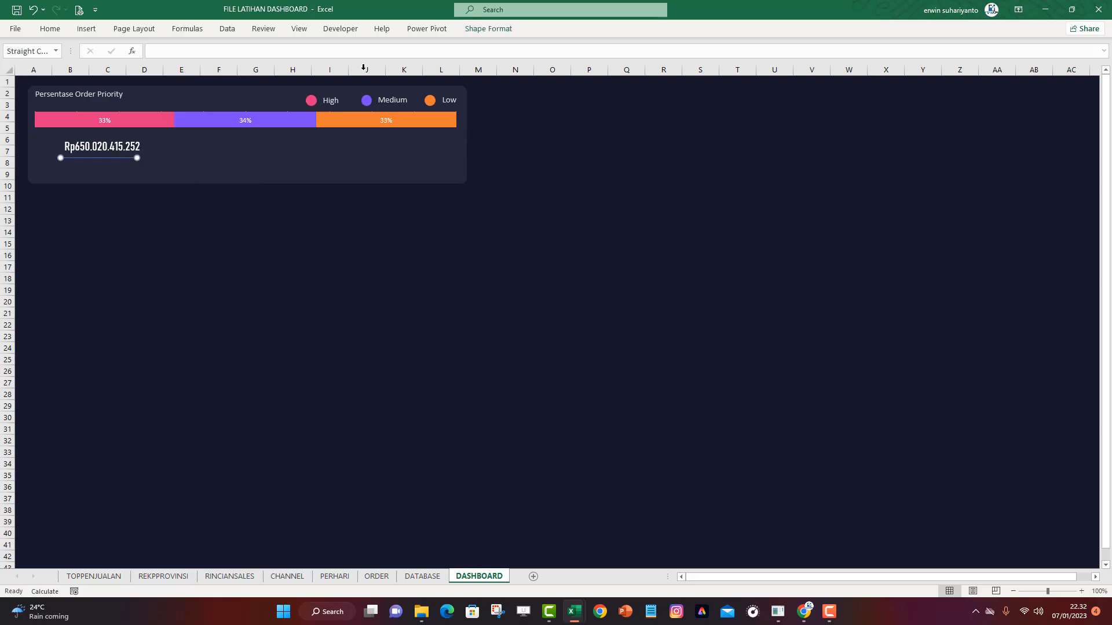
# Colour the line under the profit figure the same pink as the High segment and give it a thicker weight
pyautogui.click(470, 32)
pyautogui.click(426, 54)
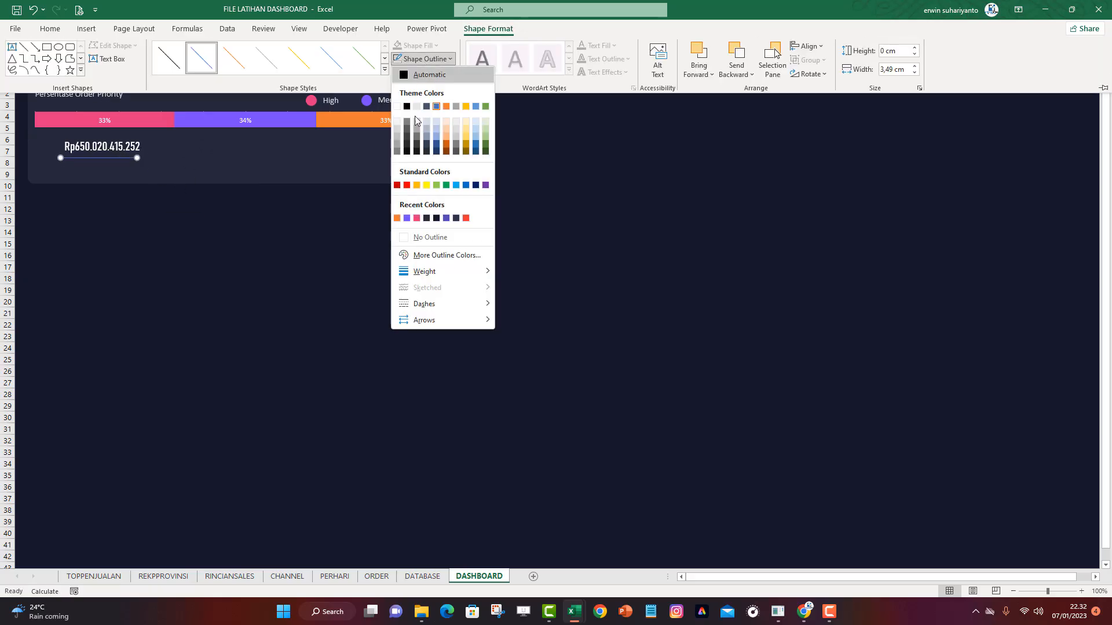
pyautogui.click(416, 218)
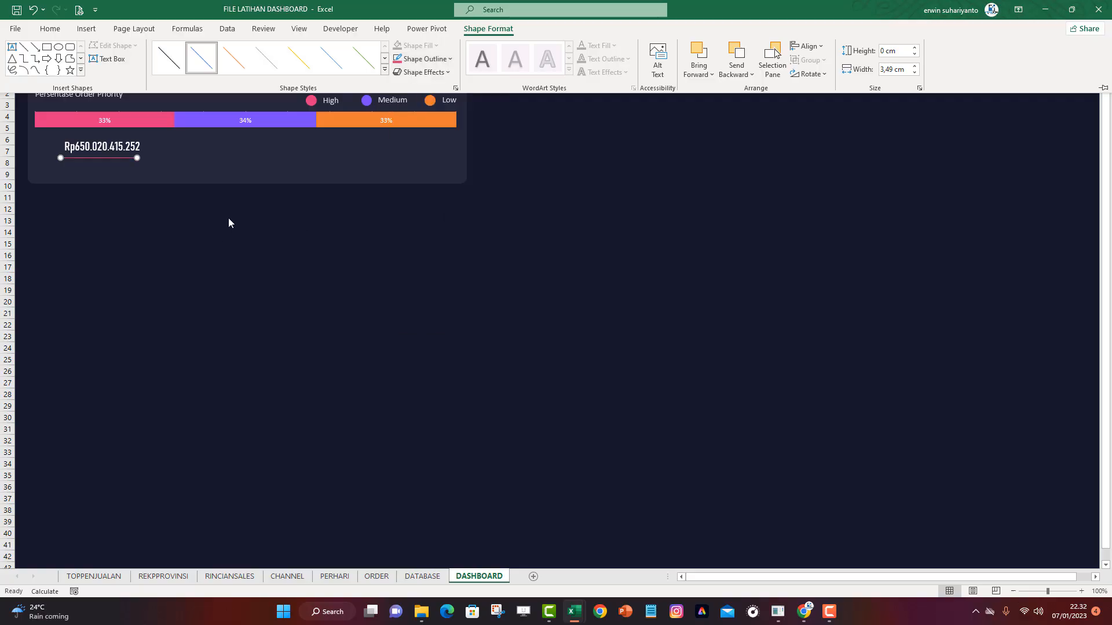
pyautogui.click(426, 59)
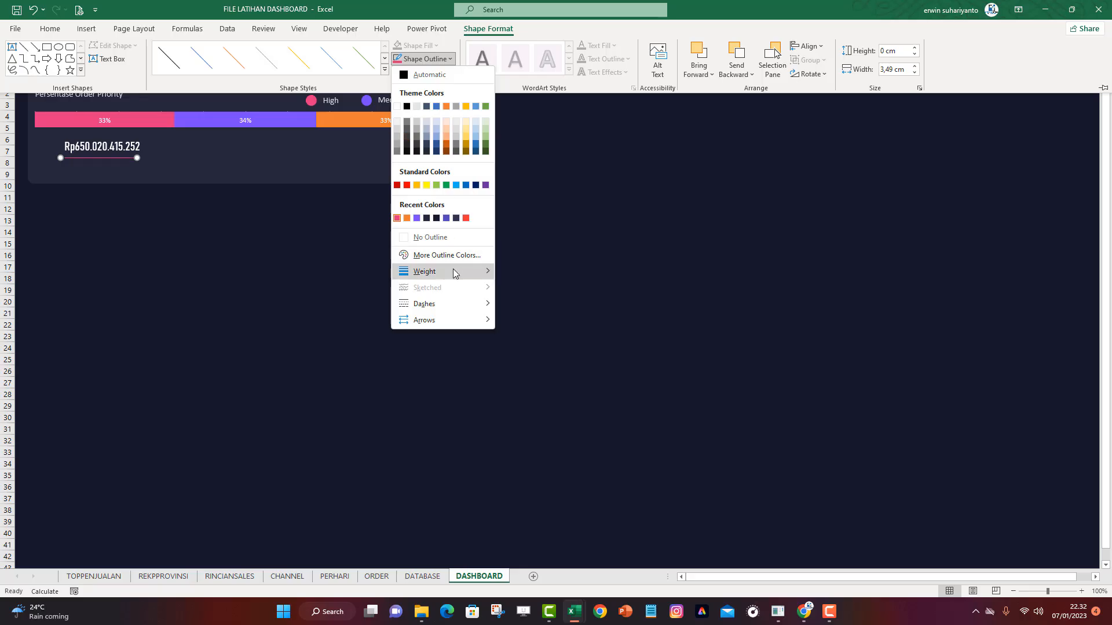
pyautogui.click(536, 347)
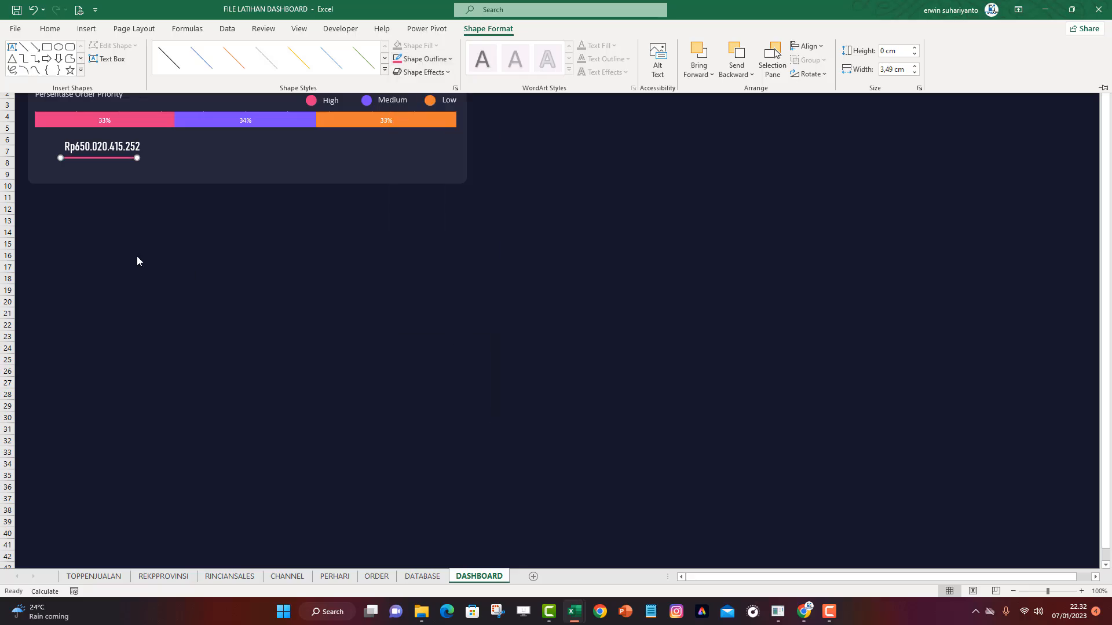
# Lengthen the pink line at both ends so it extends slightly past the profit figure on each side
pyautogui.click(104, 207)
pyautogui.click(103, 158)
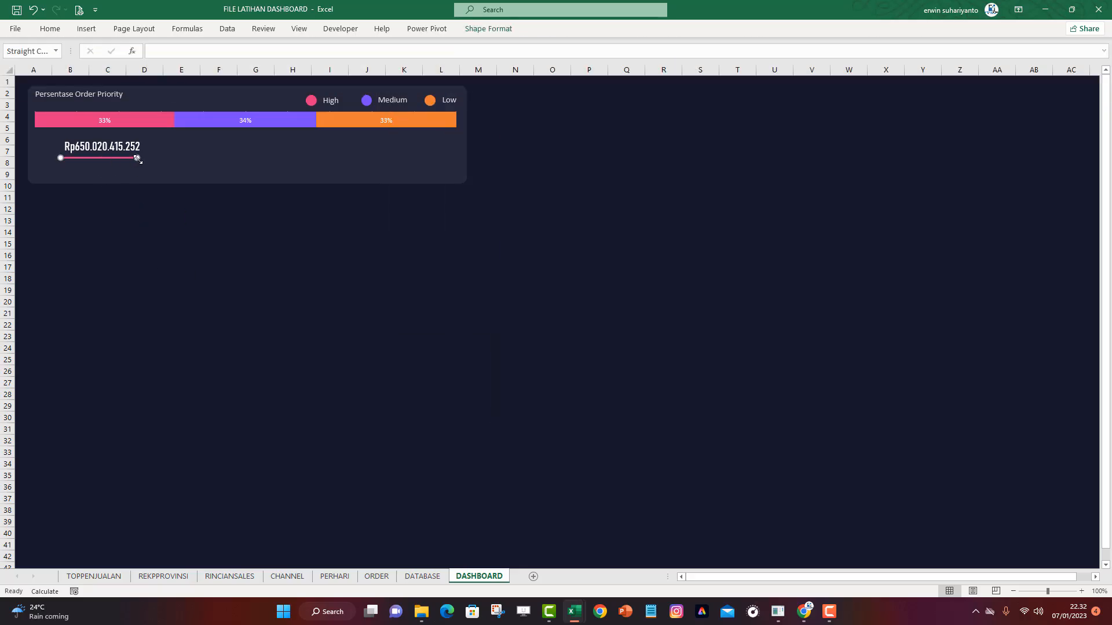
pyautogui.click(139, 159)
pyautogui.click(104, 158)
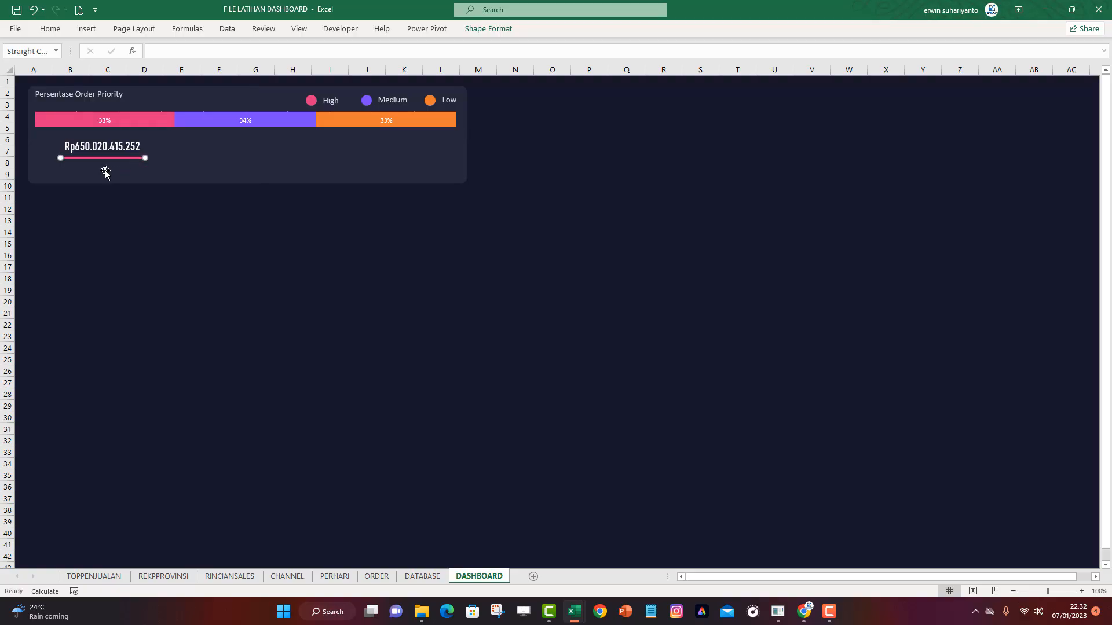
pyautogui.click(57, 160)
pyautogui.click(110, 209)
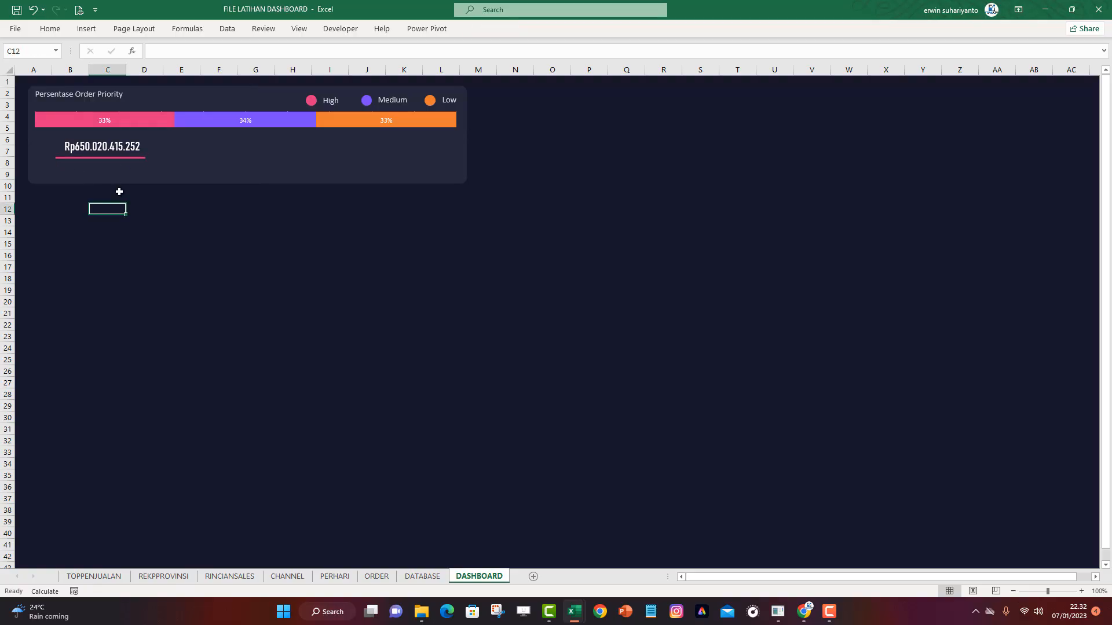
pyautogui.click(118, 158)
pyautogui.click(140, 207)
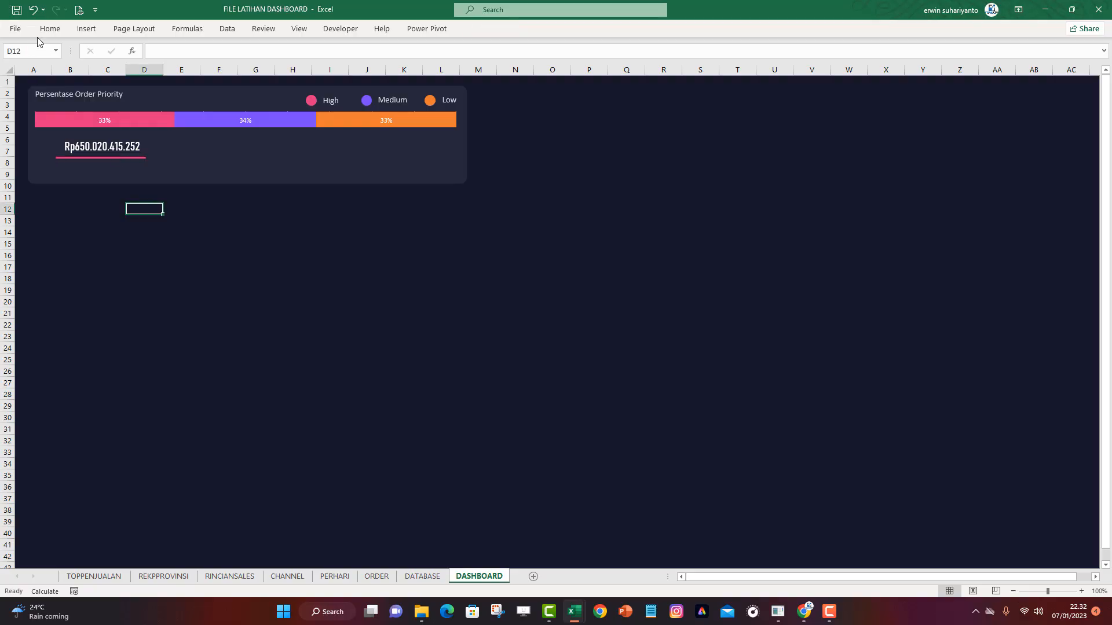
# Duplicate the card's title text box below the card and change the copy's text to "Profit High"
pyautogui.click(89, 103)
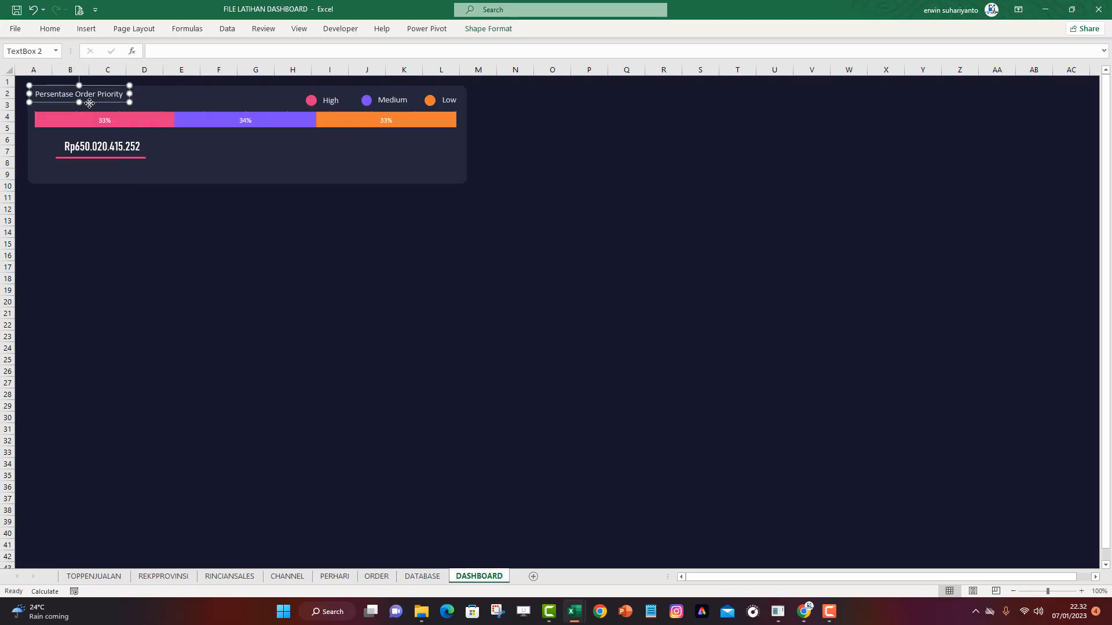
pyautogui.hotkey('ctrl', 'd')
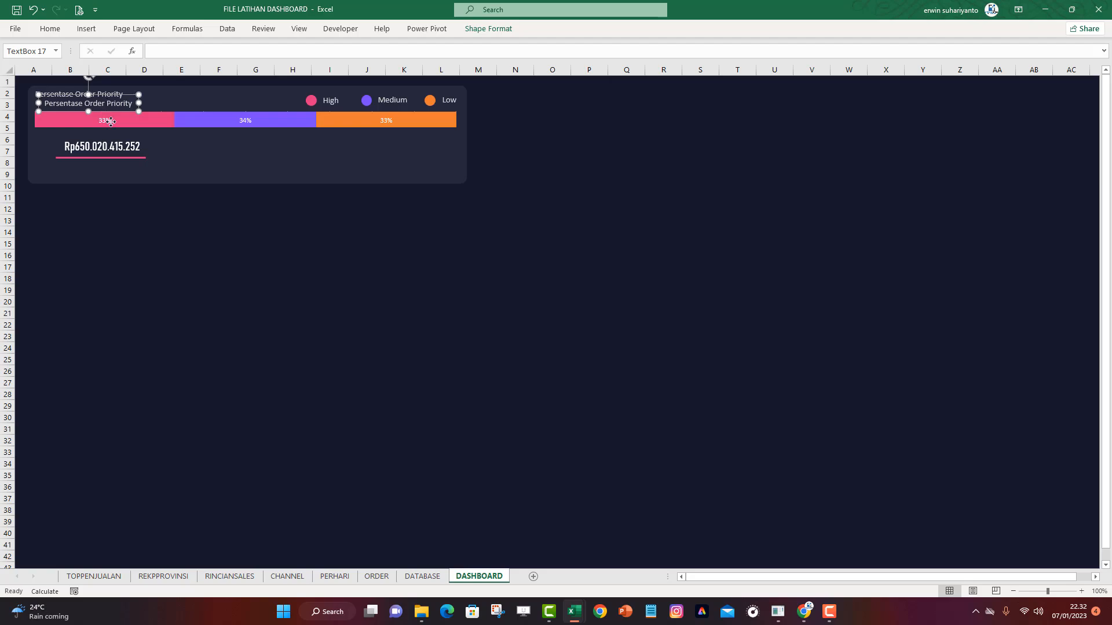
pyautogui.moveTo(110, 121); pyautogui.dragTo(169, 221)
pyautogui.click(168, 212)
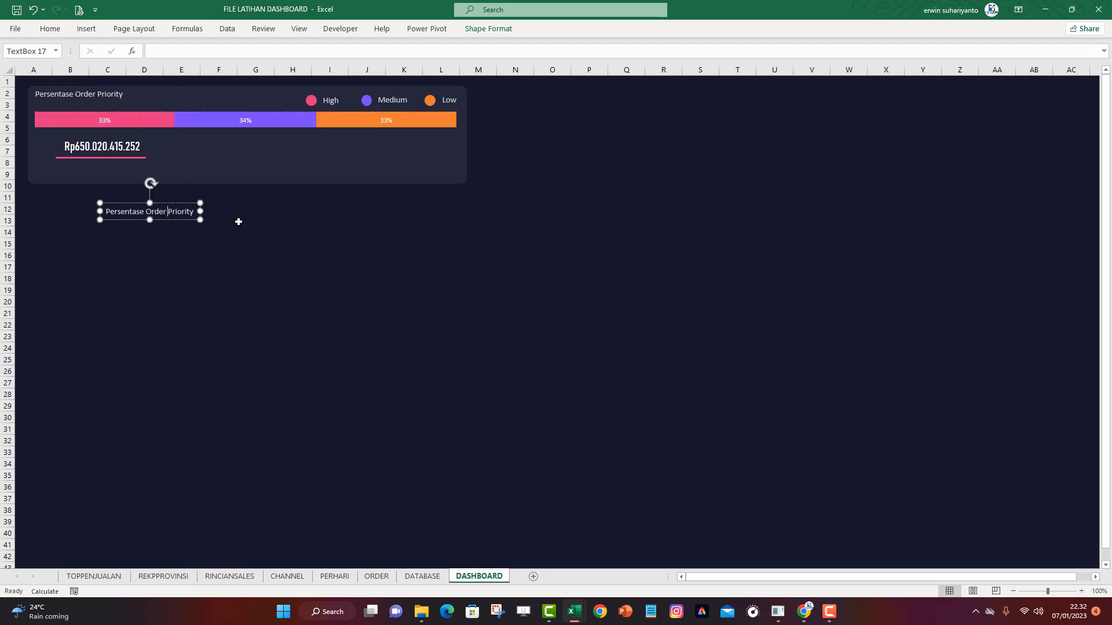
pyautogui.hotkey('ctrl', 'a')
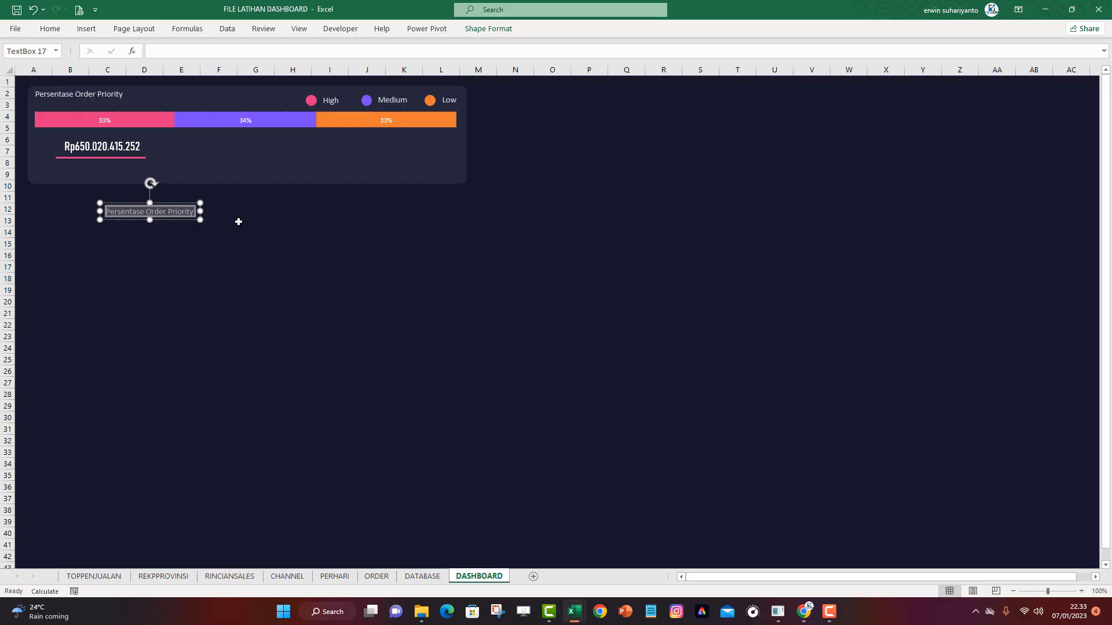
pyautogui.write('Pro')
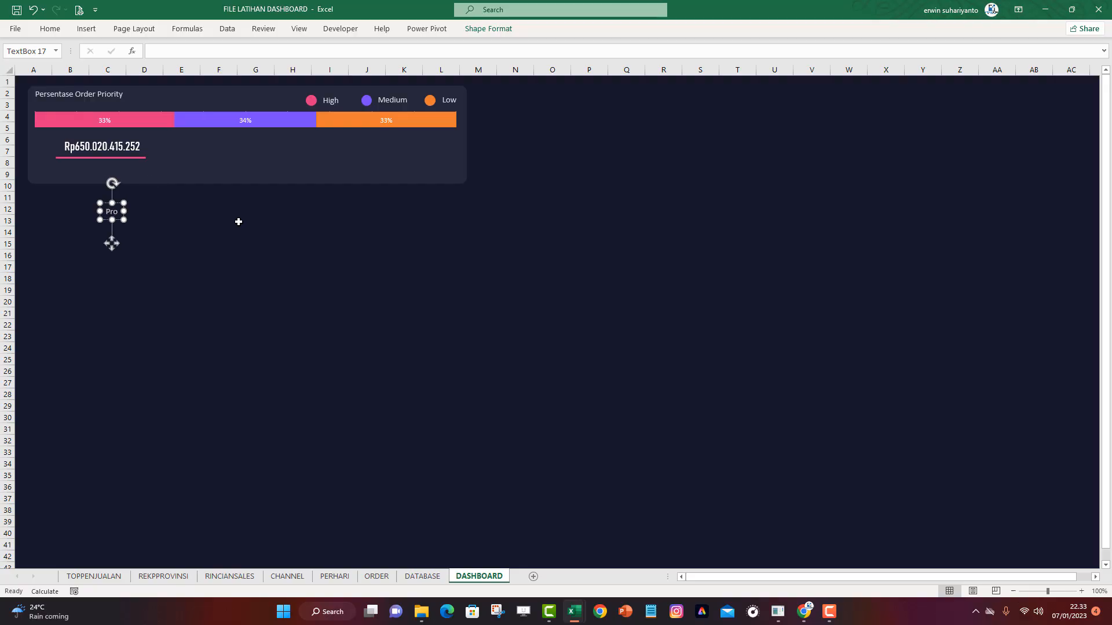
pyautogui.write('fit Hign')
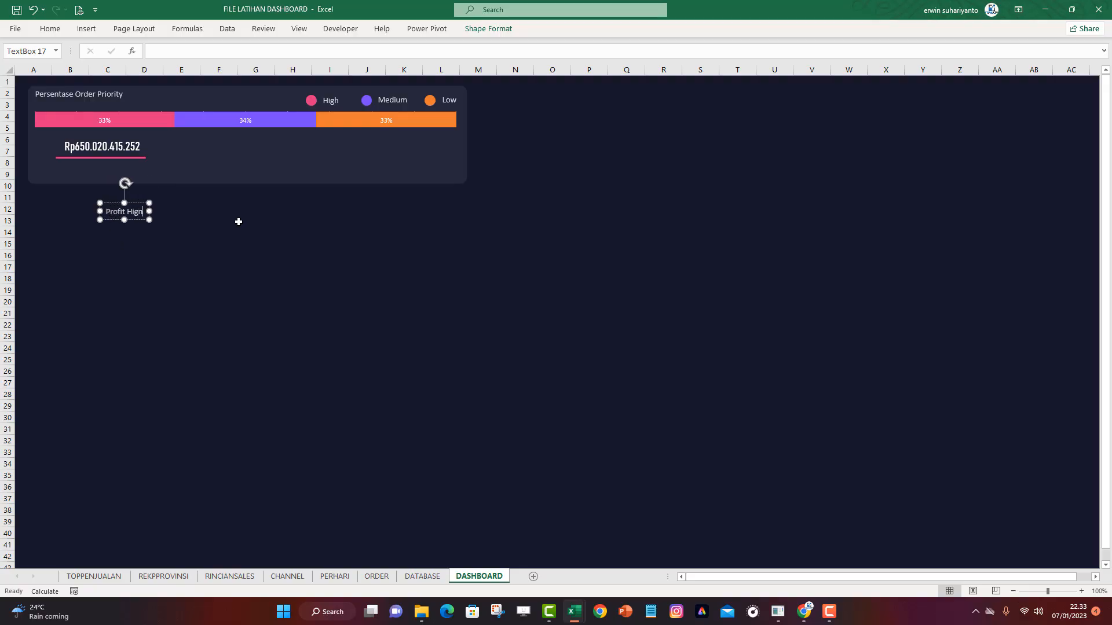
pyautogui.press('BackSpace')
pyautogui.write('h')
# Place the Profit High label inside the card, centred beneath the pink line
pyautogui.click(183, 238)
pyautogui.click(137, 214)
pyautogui.moveTo(131, 222); pyautogui.dragTo(105, 177)
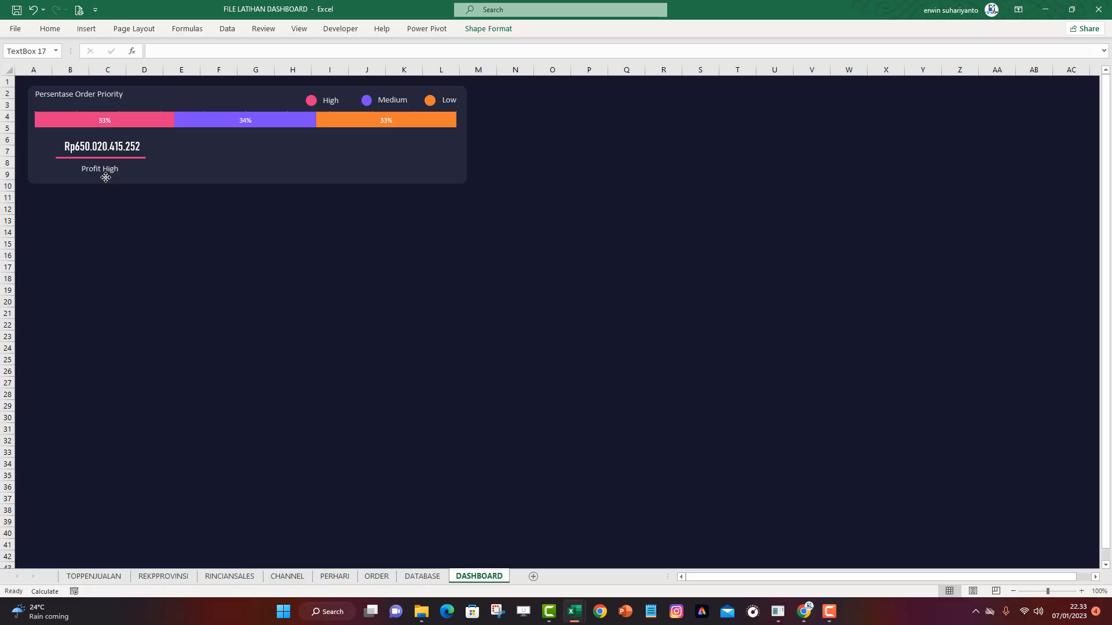
pyautogui.click(149, 230)
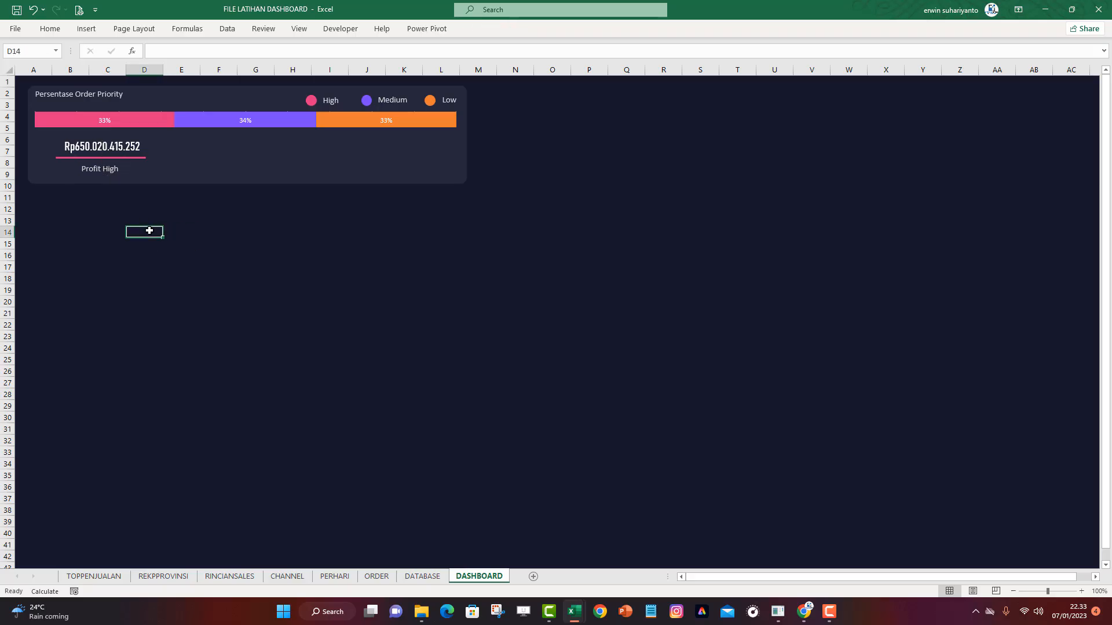
pyautogui.click(126, 148)
pyautogui.keyDown('shift'); pyautogui.click(133, 164); pyautogui.keyUp('shift')
pyautogui.keyDown('shift'); pyautogui.click(138, 208); pyautogui.keyUp('shift')
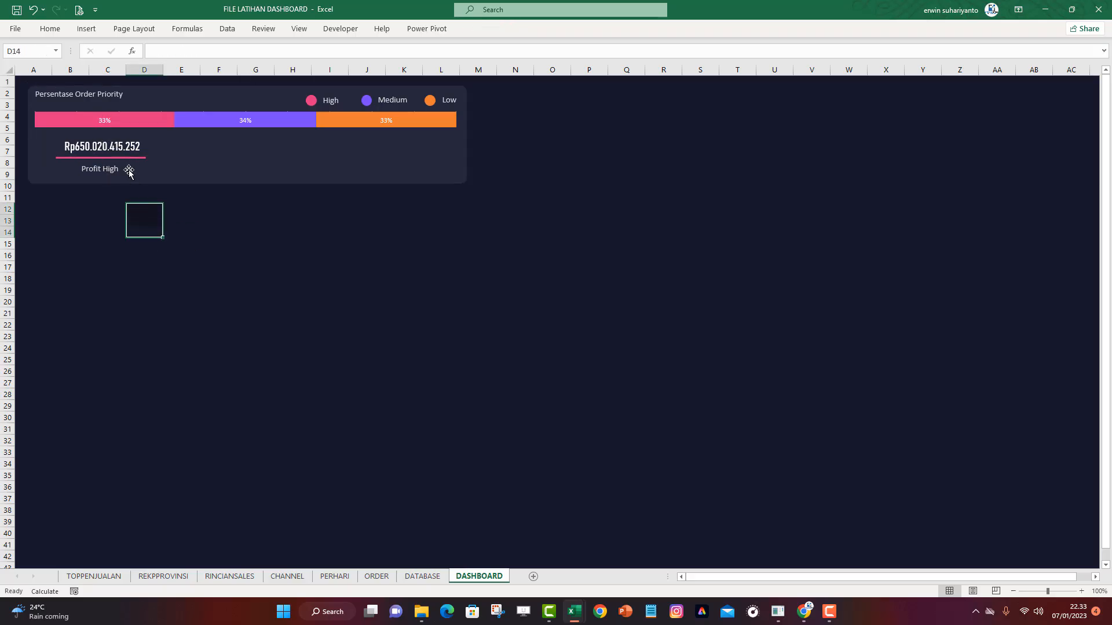
# Duplicate the High profit figure, its pink line and its label together, and place the copy beneath the purple segment
pyautogui.click(128, 172)
pyautogui.keyDown('shift'); pyautogui.click(136, 156); pyautogui.keyUp('shift')
pyautogui.keyDown('shift'); pyautogui.click(132, 146); pyautogui.keyUp('shift')
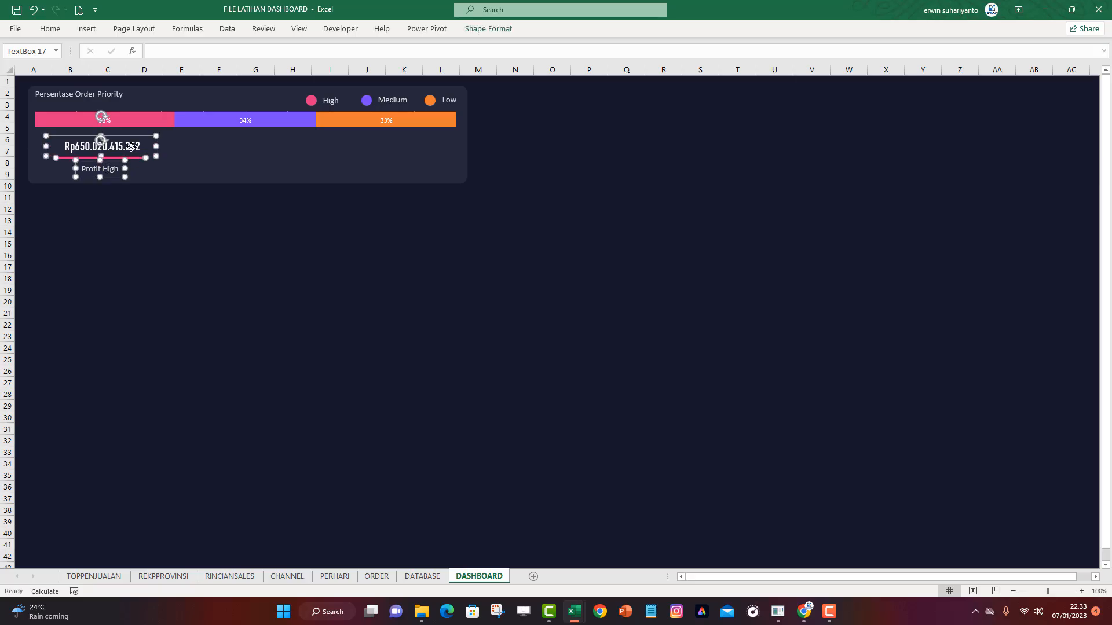
pyautogui.hotkey('ctrl', 'd')
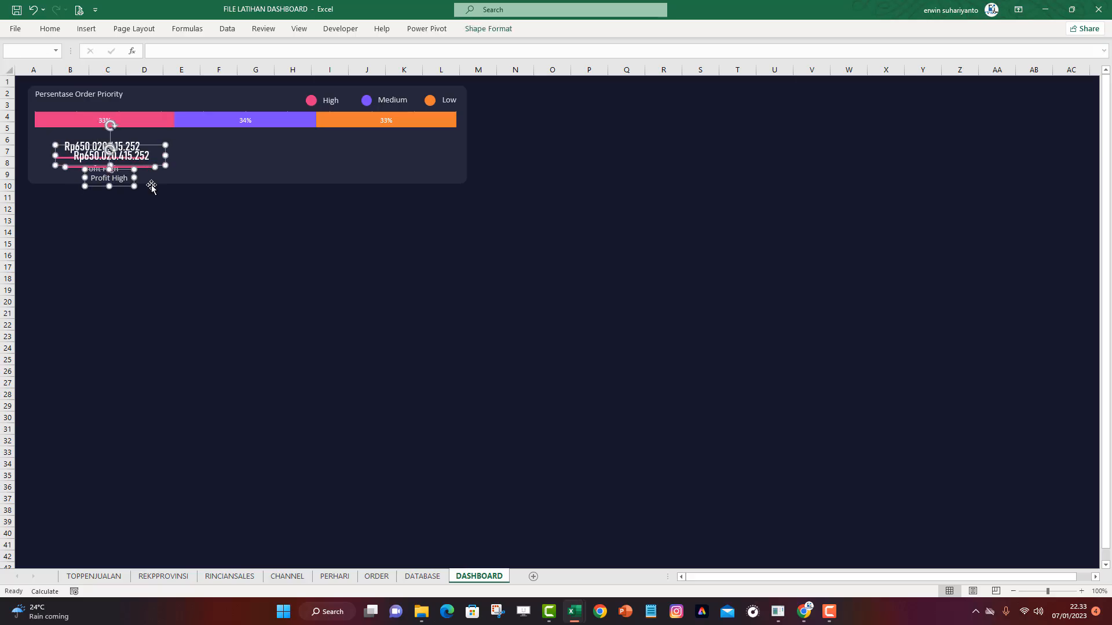
pyautogui.moveTo(124, 171); pyautogui.dragTo(257, 162)
# Nudge the duplicated profit set horizontally until it is centred under the purple 34% segment
pyautogui.press('Right')
pyautogui.press('Right')
pyautogui.press('Right')
pyautogui.press('Right')
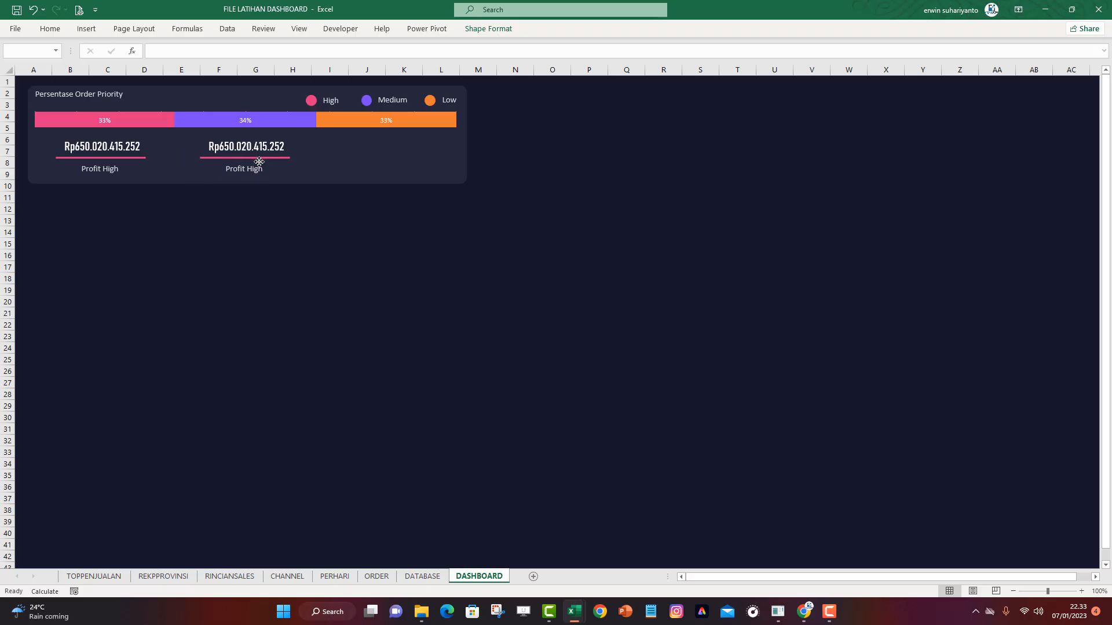
pyautogui.click(259, 161)
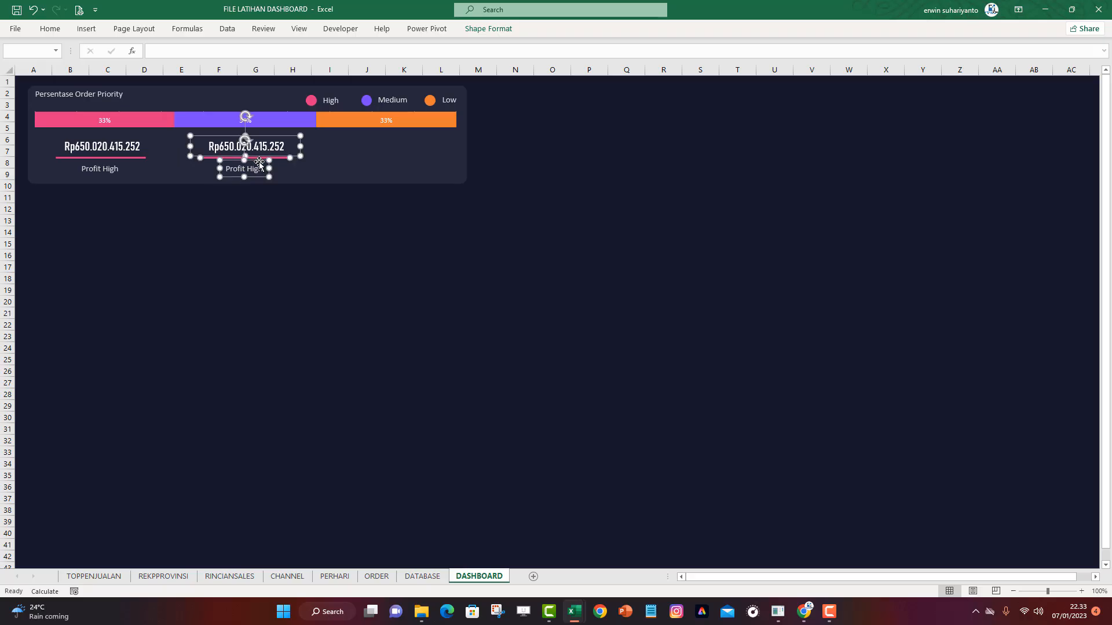
pyautogui.press('Right')
pyautogui.press('Right')
pyautogui.press('Right')
pyautogui.press('Right')
pyautogui.press('Right')
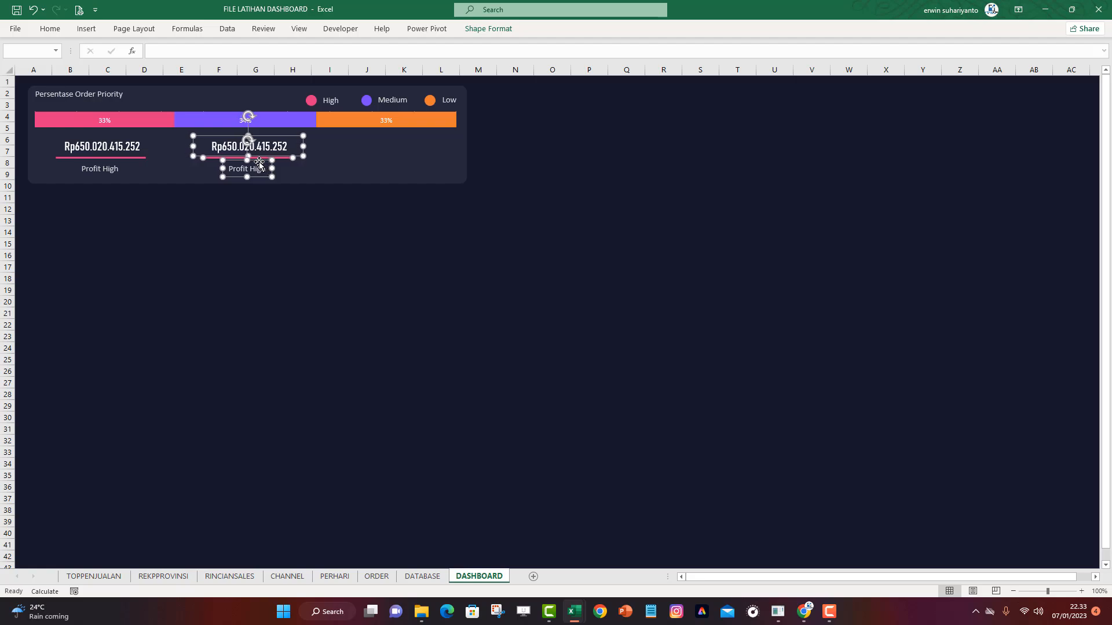
pyautogui.press('Left')
pyautogui.press('Left')
pyautogui.press('Left')
pyautogui.click(275, 242)
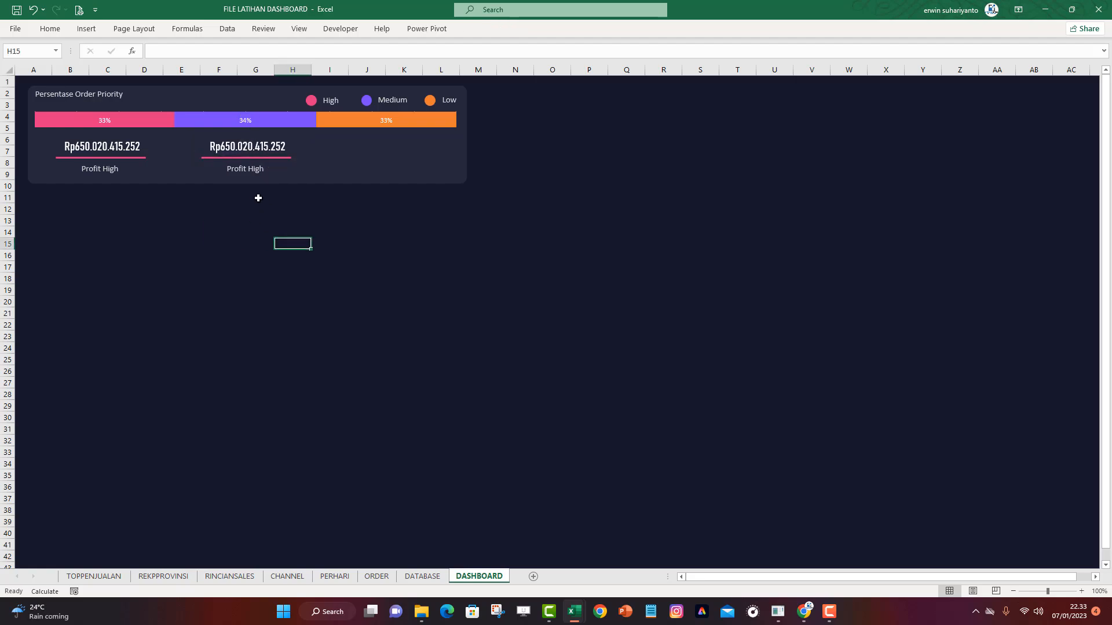
pyautogui.click(260, 161)
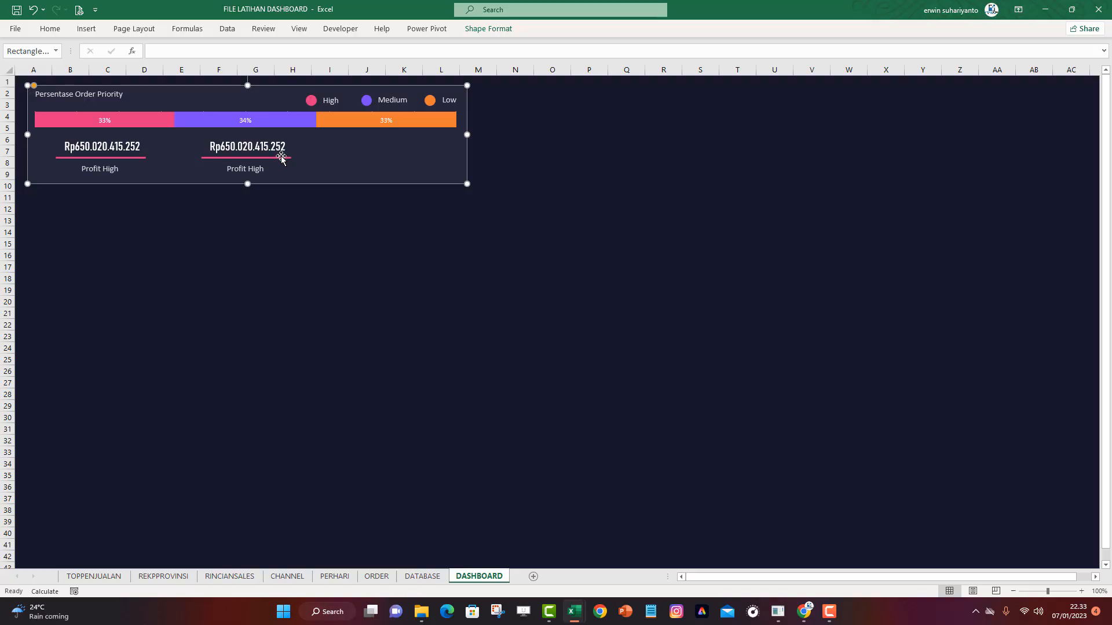
# Recolour the line under the duplicated profit figure beneath the purple segment to the recently used purple
pyautogui.click(281, 157)
pyautogui.click(487, 29)
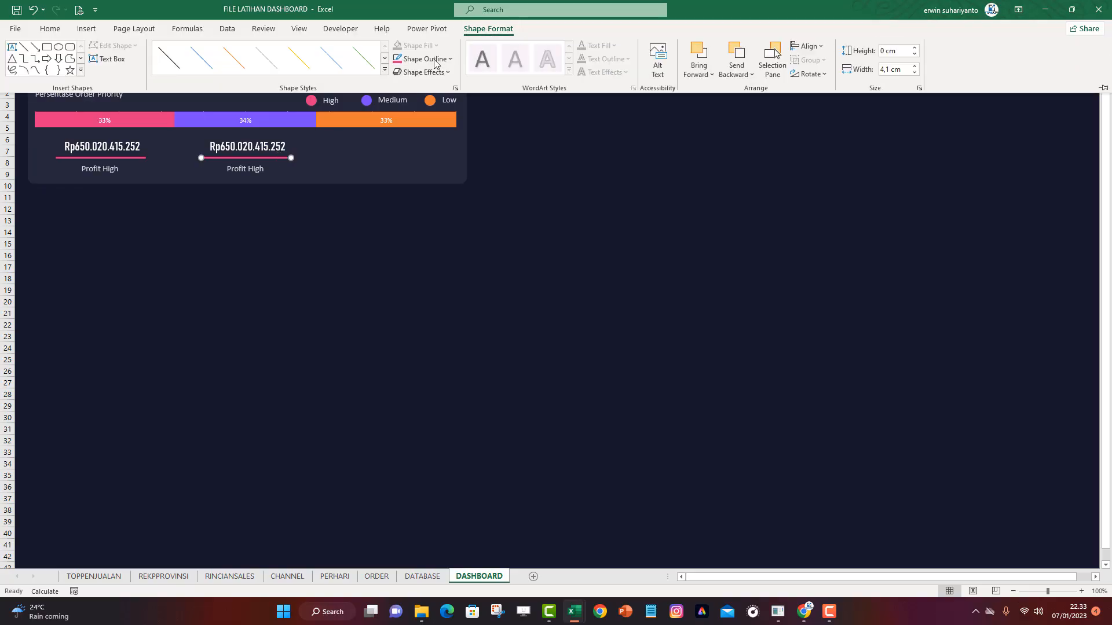
pyautogui.click(429, 58)
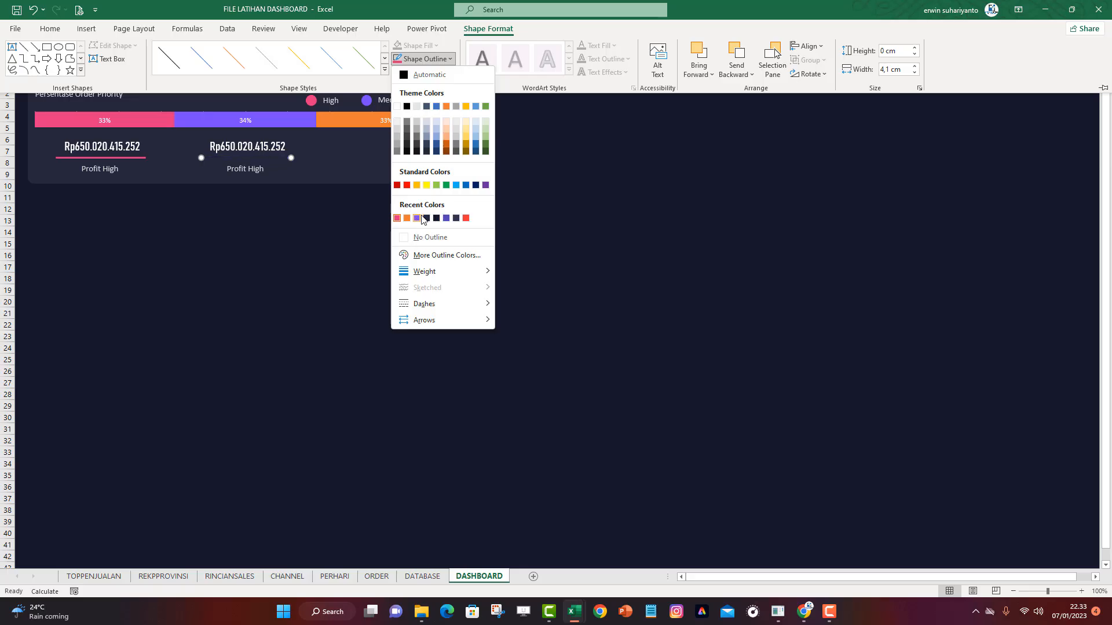
pyautogui.click(417, 218)
# Change the label beneath the purple line to "Profit Medium"
pyautogui.click(255, 172)
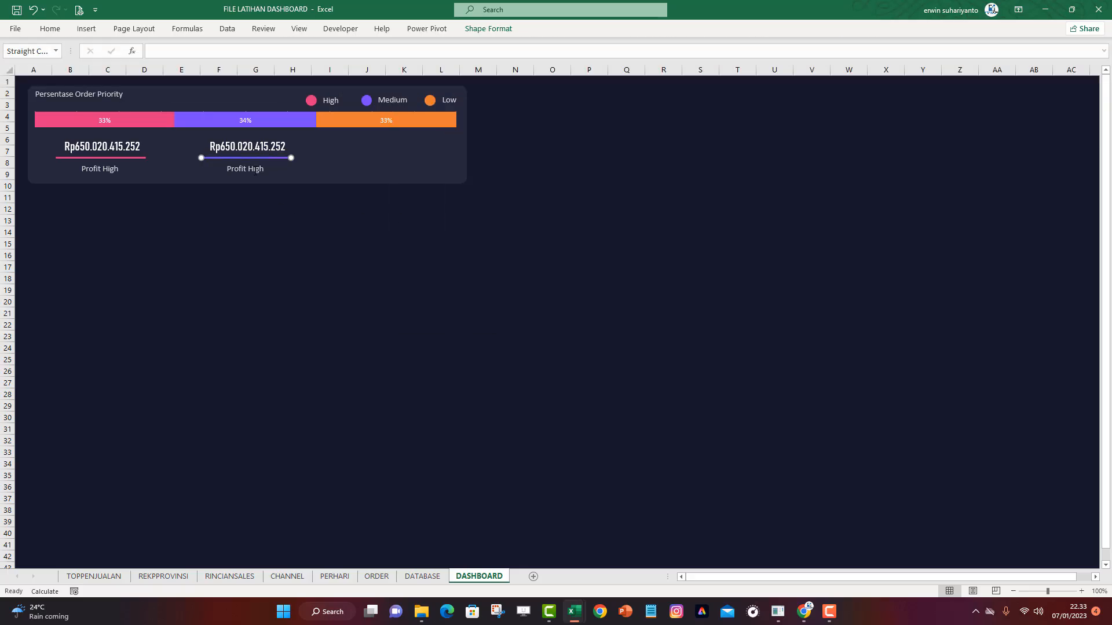
pyautogui.doubleClick(255, 168)
pyautogui.write('Medium')
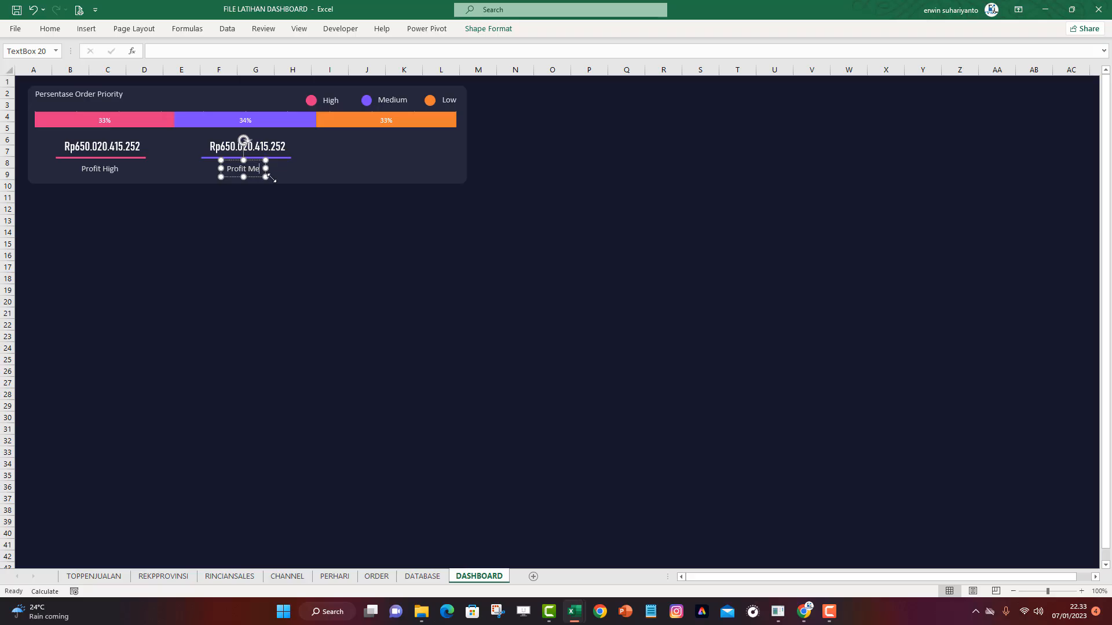
pyautogui.click(264, 214)
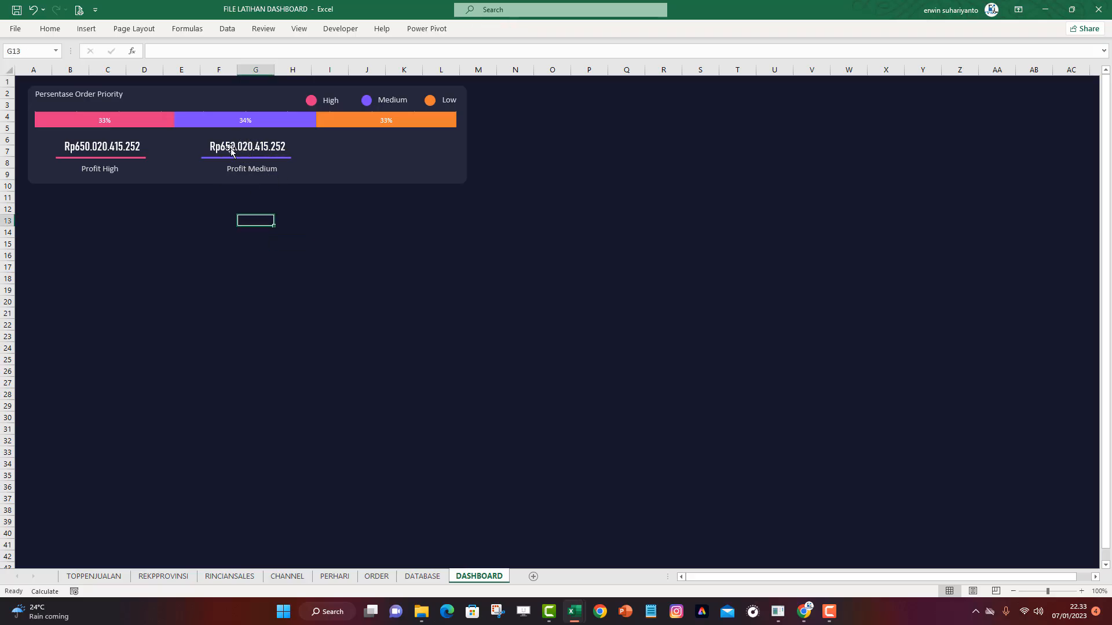
# Link the profit figure above Profit Medium to the Medium row's total profit with =ORDER!G13
pyautogui.click(229, 146)
pyautogui.moveTo(206, 53); pyautogui.dragTo(152, 52)
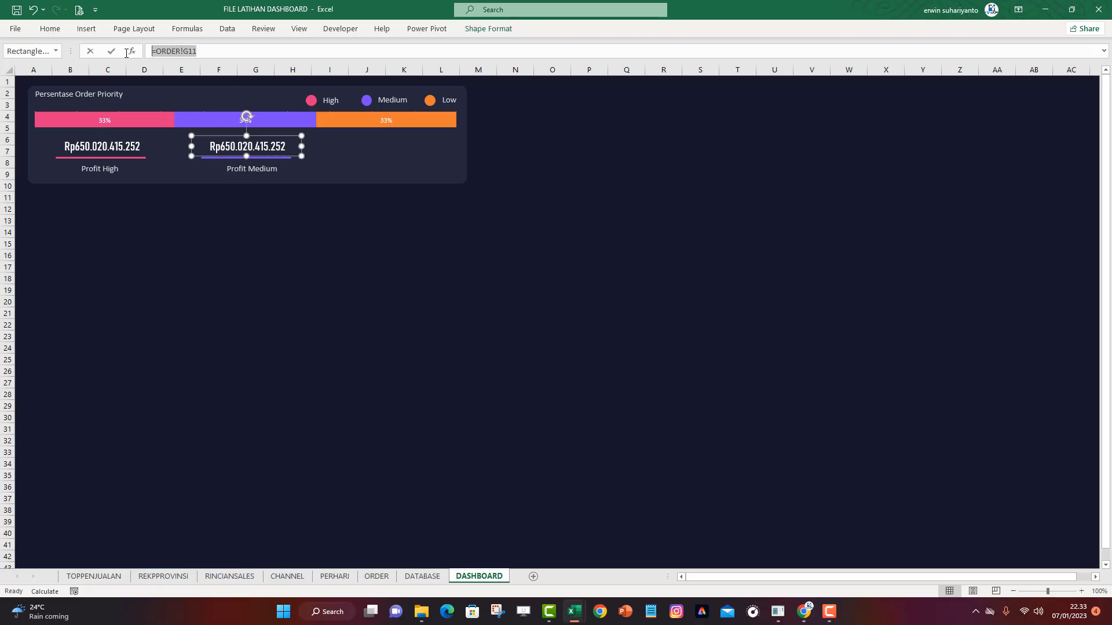
pyautogui.write('=')
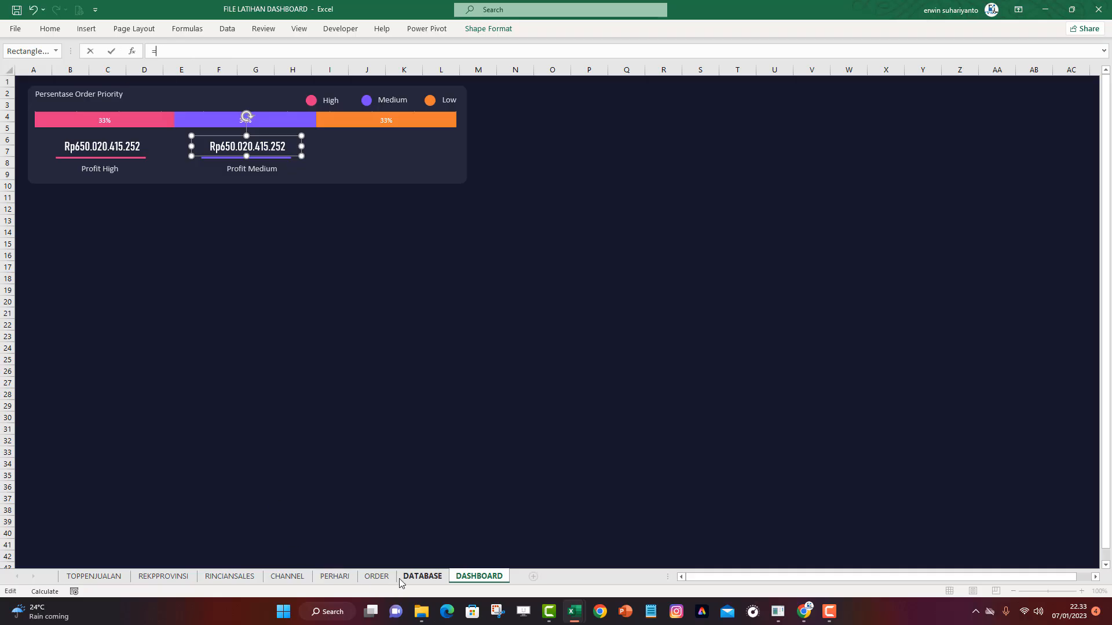
pyautogui.click(377, 577)
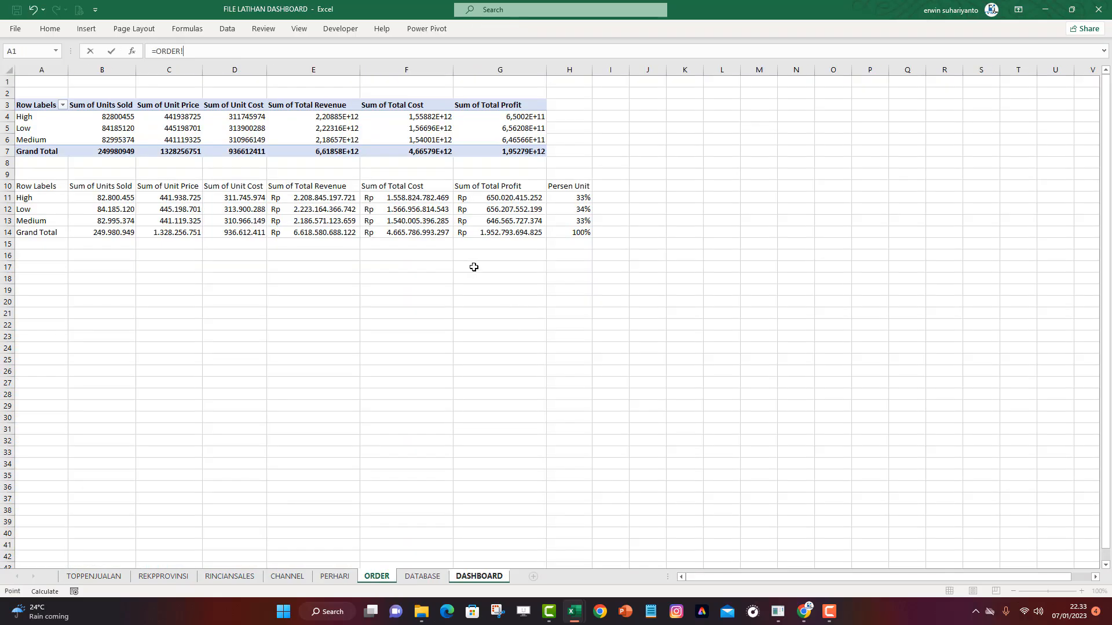
pyautogui.click(509, 220)
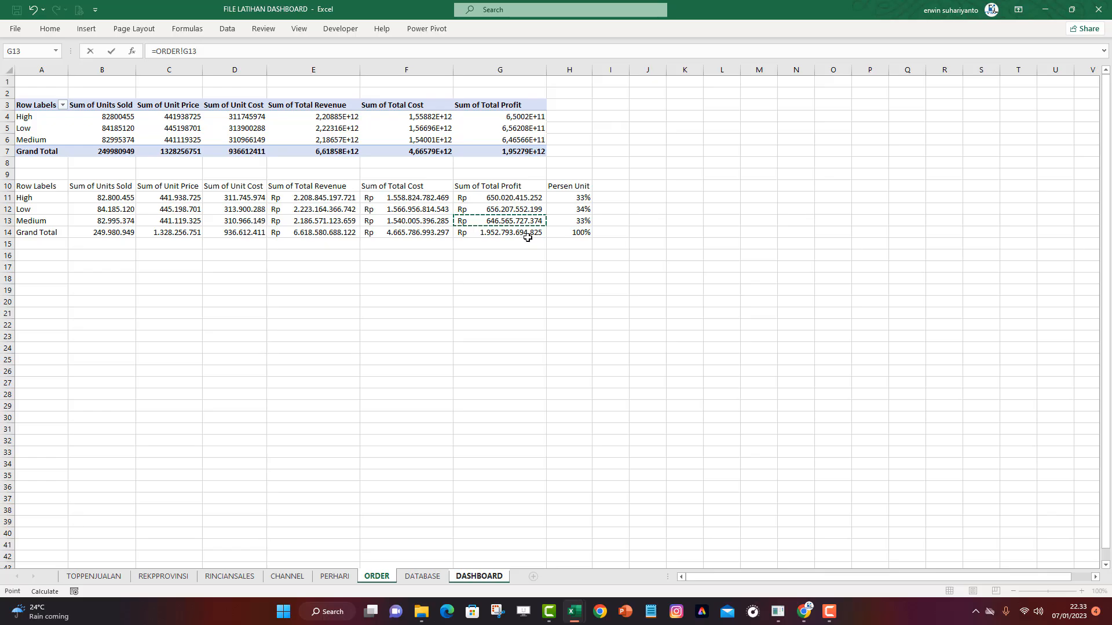
pyautogui.press('Return')
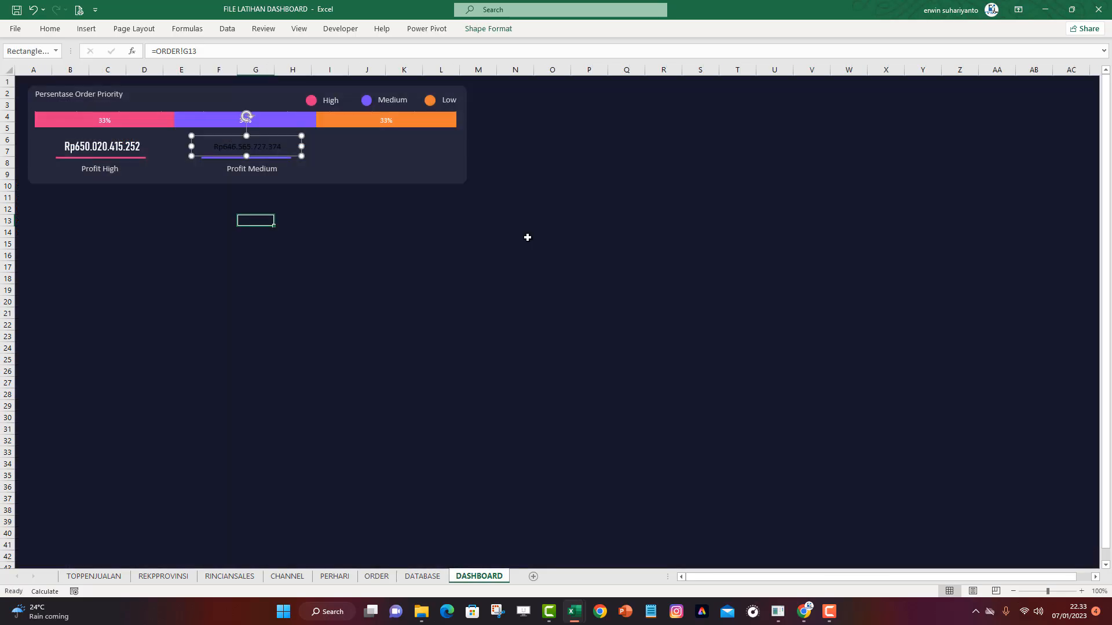
# Copy the High profit figure's text formatting onto the Medium profit figure with Format Painter
pyautogui.click(367, 313)
pyautogui.click(210, 151)
pyautogui.click(121, 224)
pyautogui.click(88, 148)
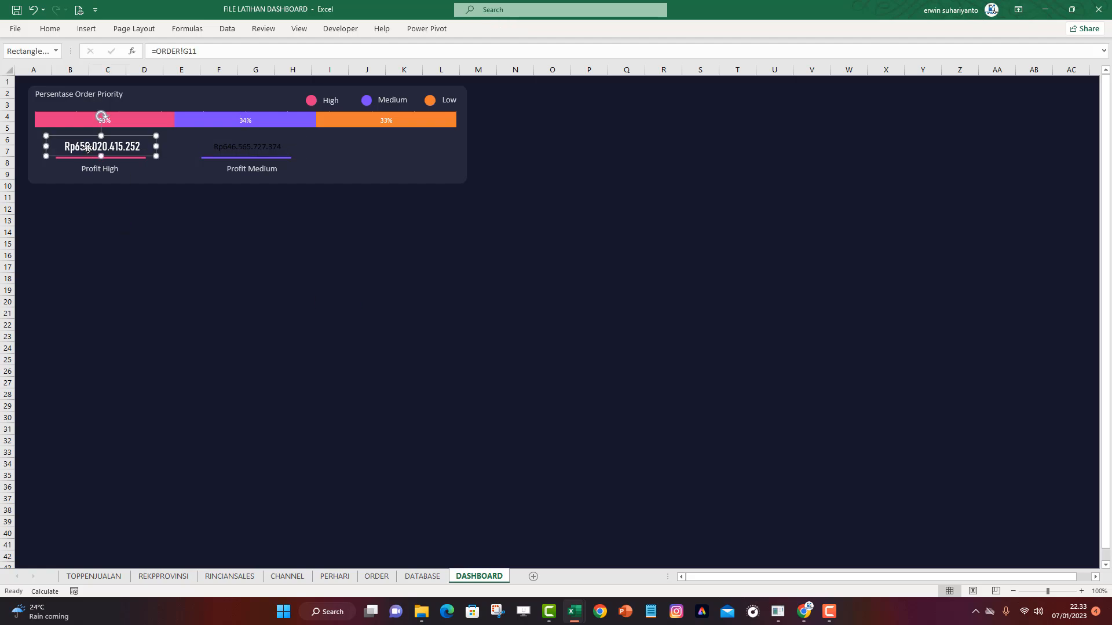
pyautogui.click(50, 29)
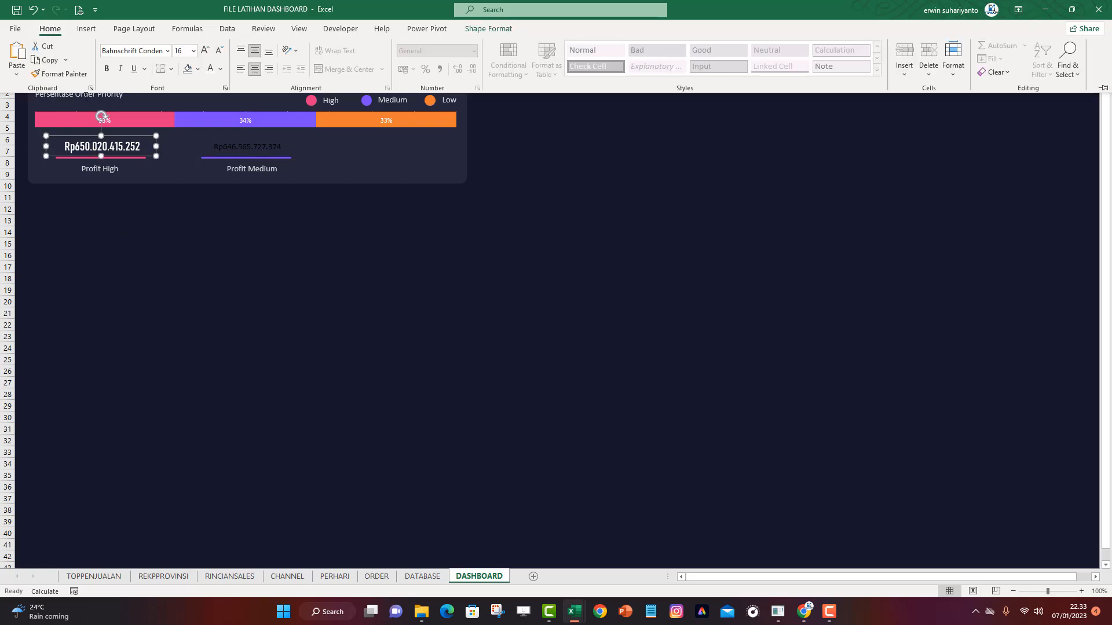
pyautogui.click(60, 74)
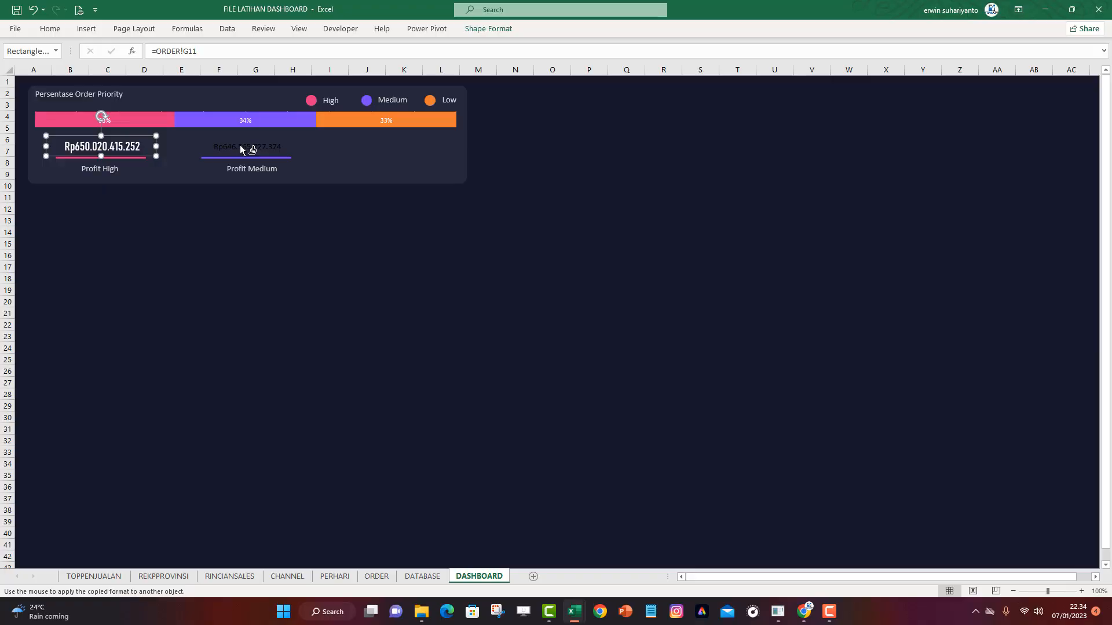
pyautogui.click(239, 145)
pyautogui.click(318, 266)
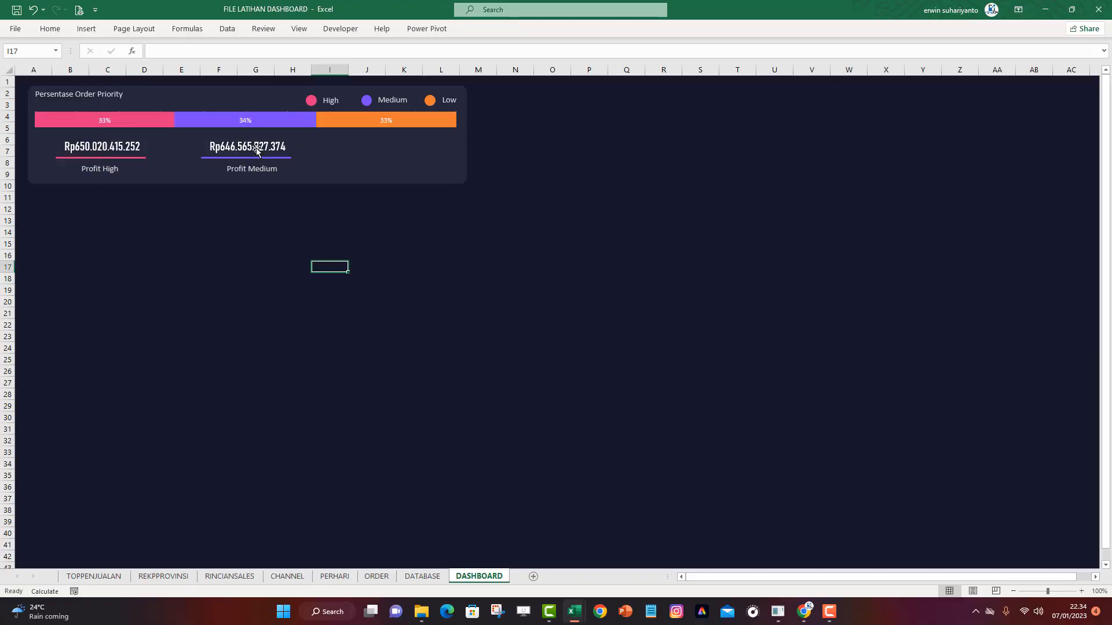
# Duplicate the Medium profit figure, its purple line and its label together, and place the copy beneath the orange segment
pyautogui.click(292, 159)
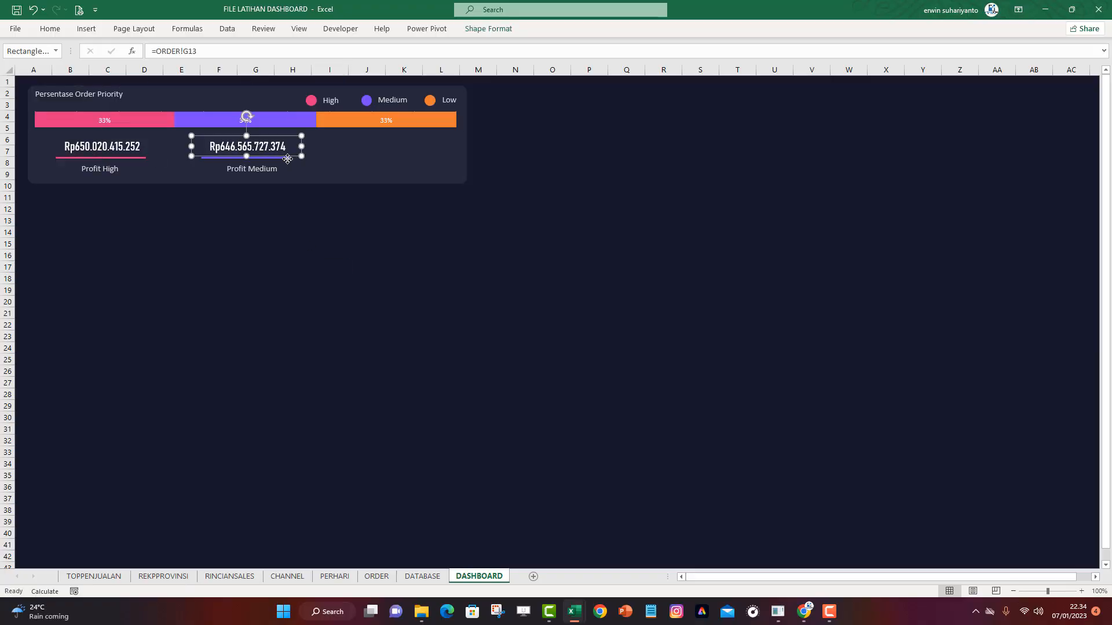
pyautogui.press('Escape')
pyautogui.click(271, 169)
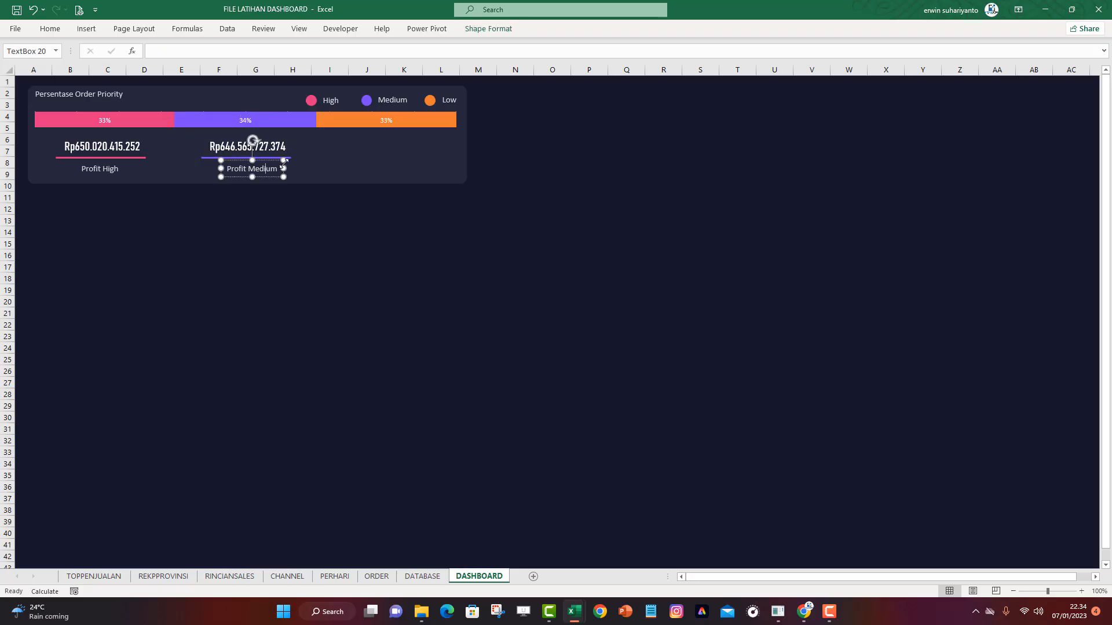
pyautogui.click(292, 234)
pyautogui.click(256, 169)
pyautogui.keyDown('shift'); pyautogui.click(213, 145); pyautogui.keyUp('shift')
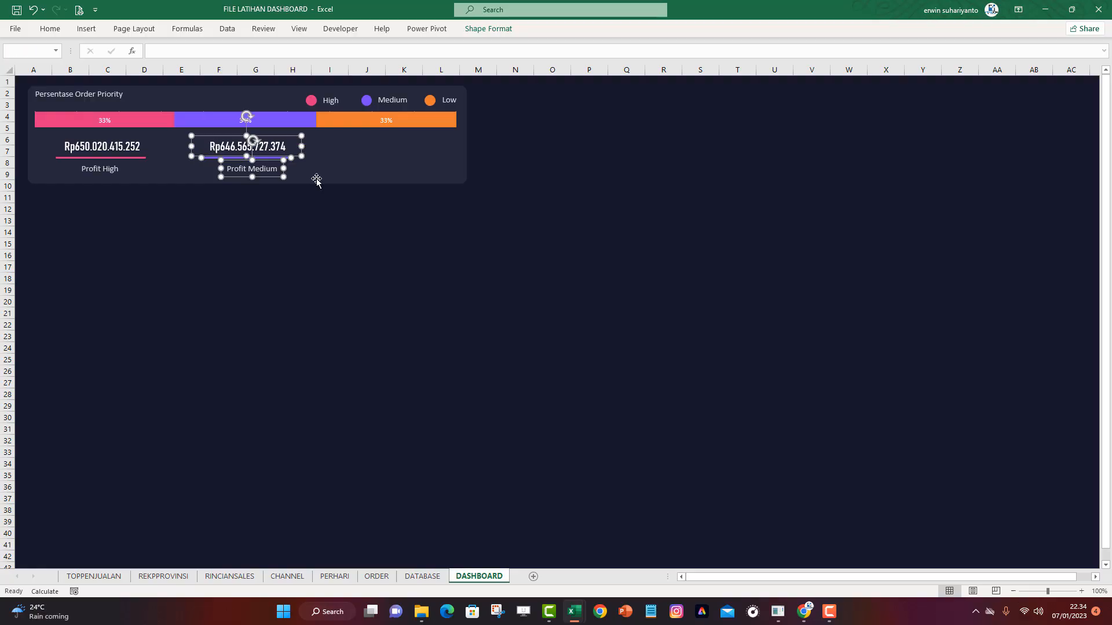
pyautogui.moveTo(268, 168); pyautogui.dragTo(398, 155)
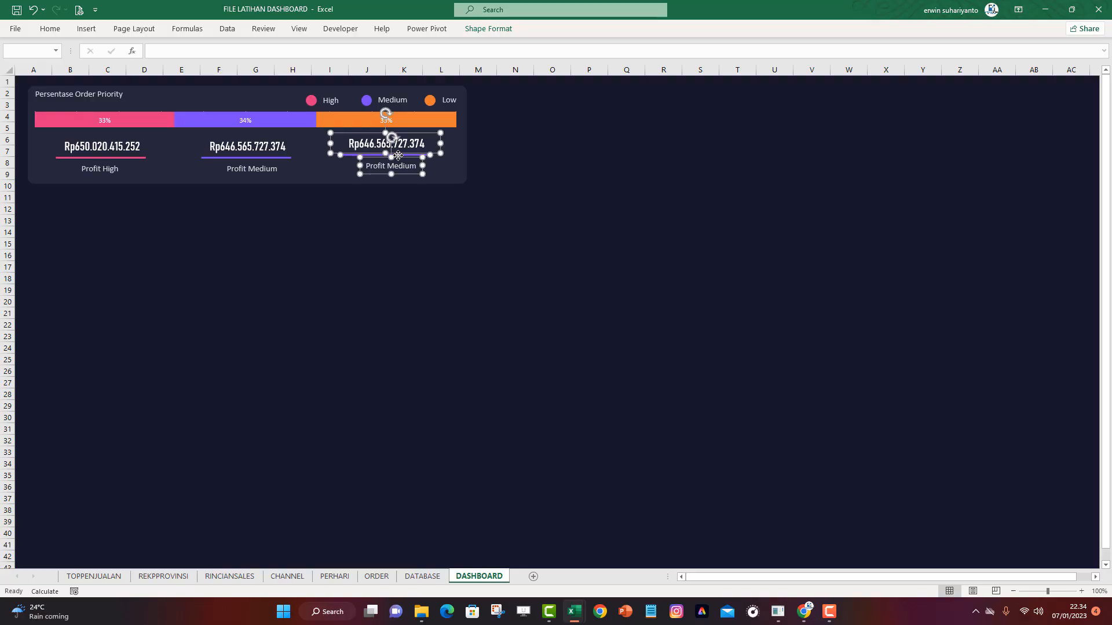
pyautogui.click(526, 193)
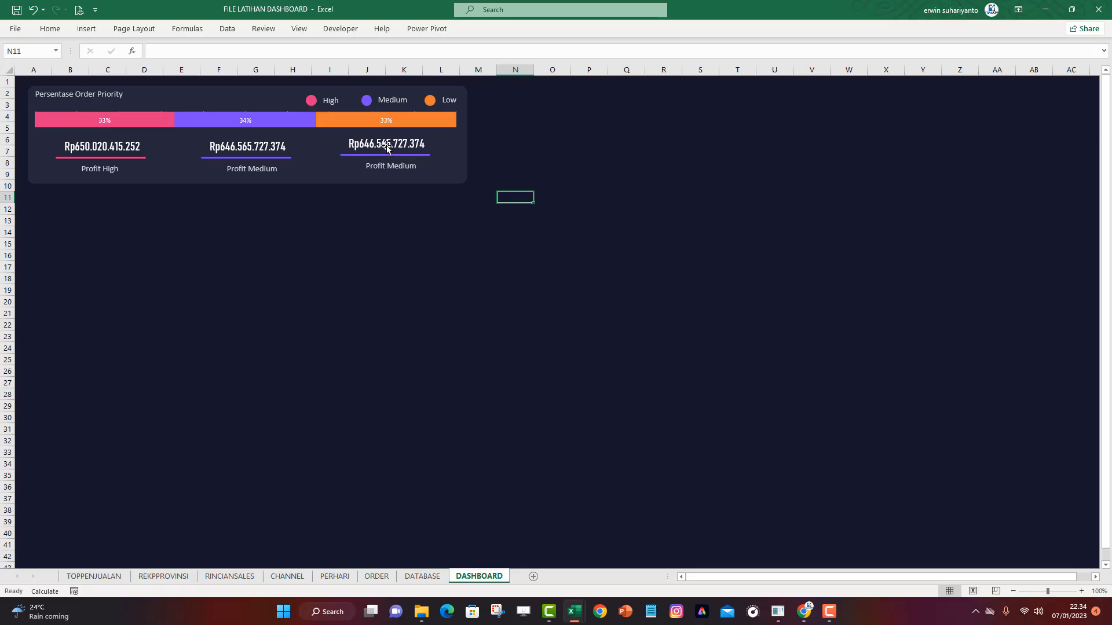
# Link the profit figure beneath the orange segment to the Low row's total profit with =ORDER!G12
pyautogui.click(387, 149)
pyautogui.moveTo(197, 51); pyautogui.dragTo(151, 51)
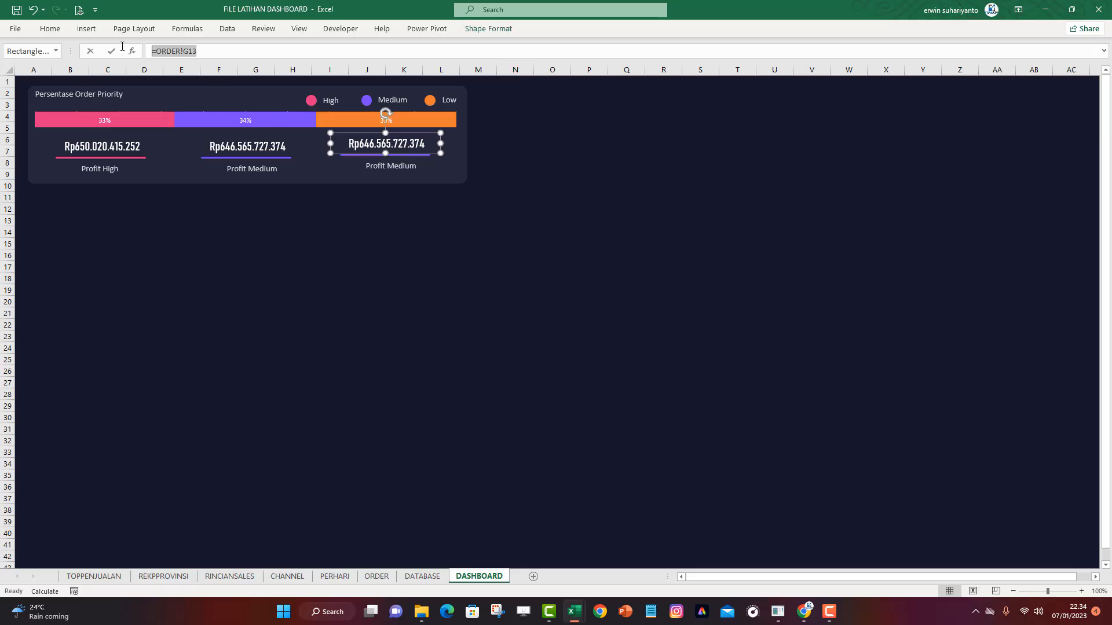
pyautogui.write('=')
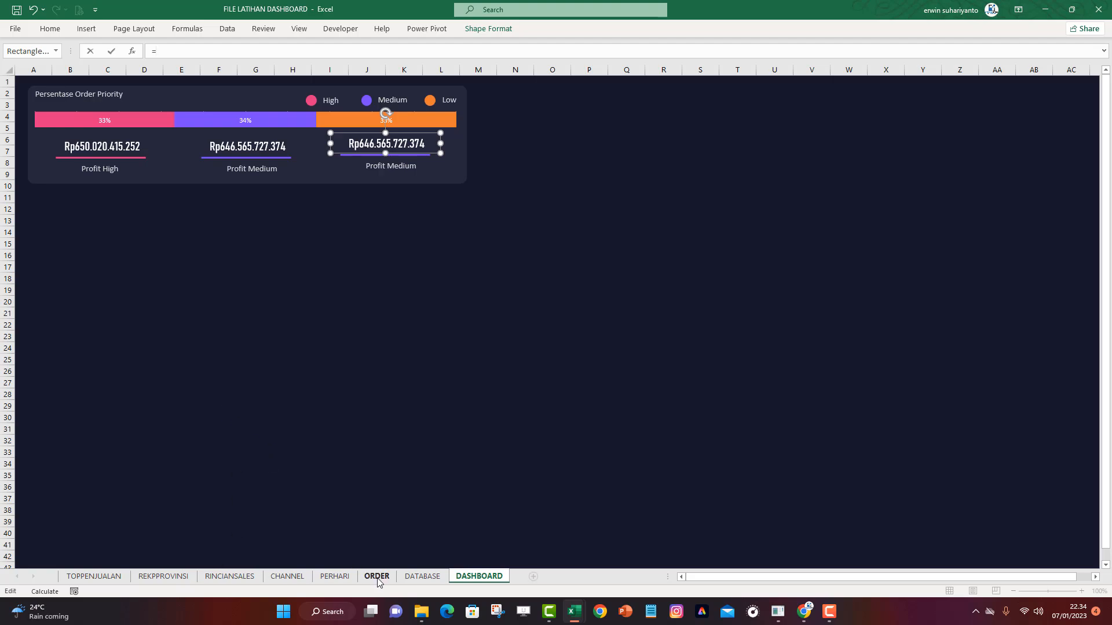
pyautogui.click(378, 577)
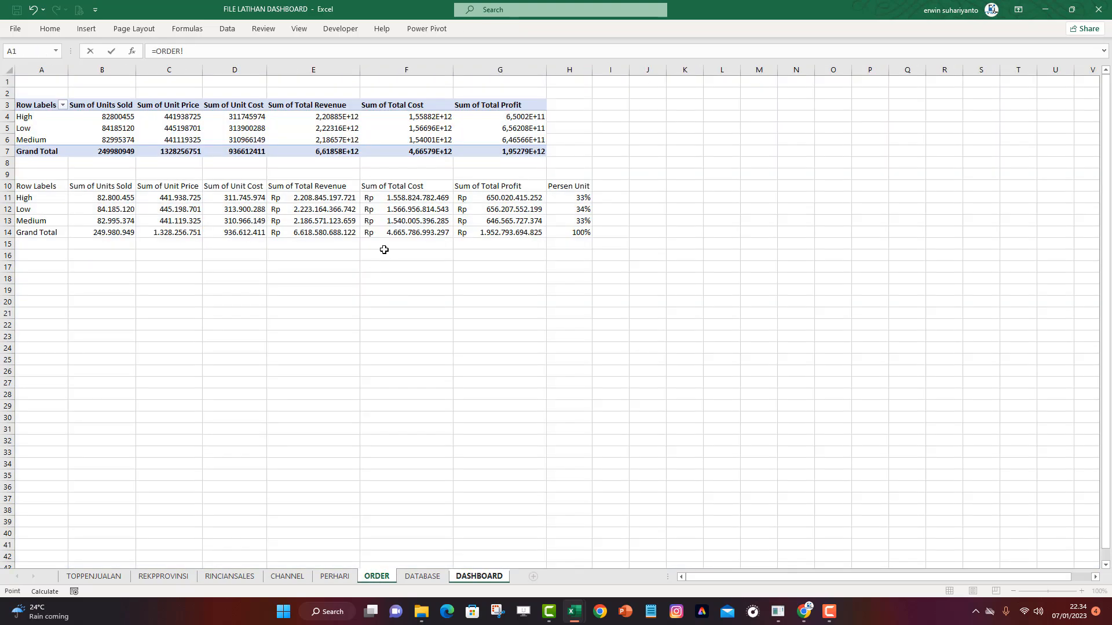
pyautogui.click(502, 209)
pyautogui.press('Return')
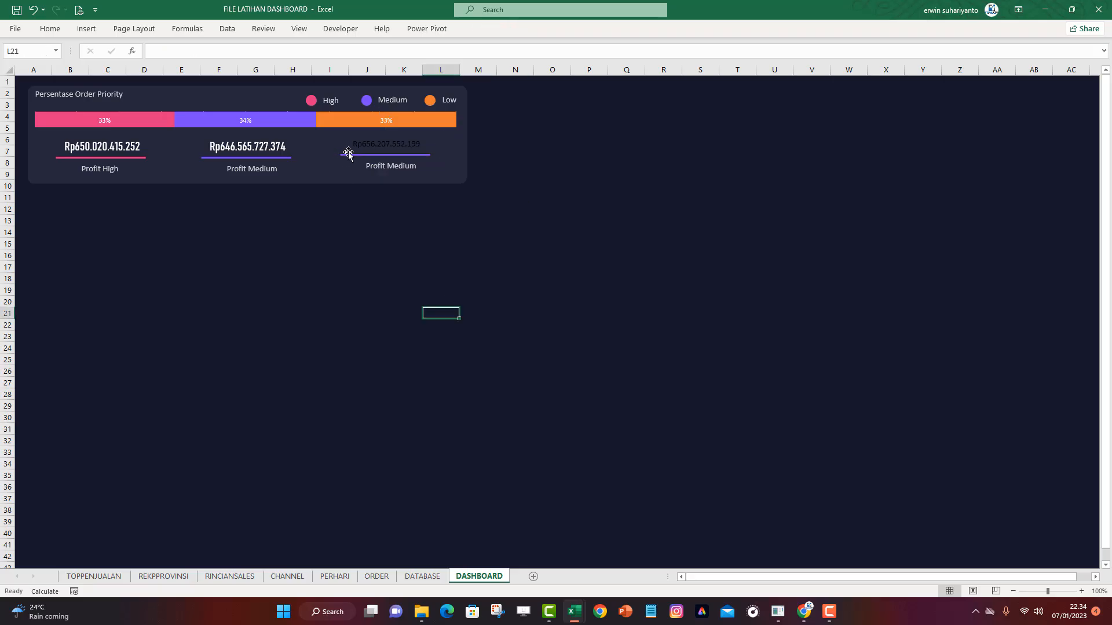
# Copy the Medium profit figure's text formatting onto the figure beneath the orange segment with Format Painter
pyautogui.click(252, 152)
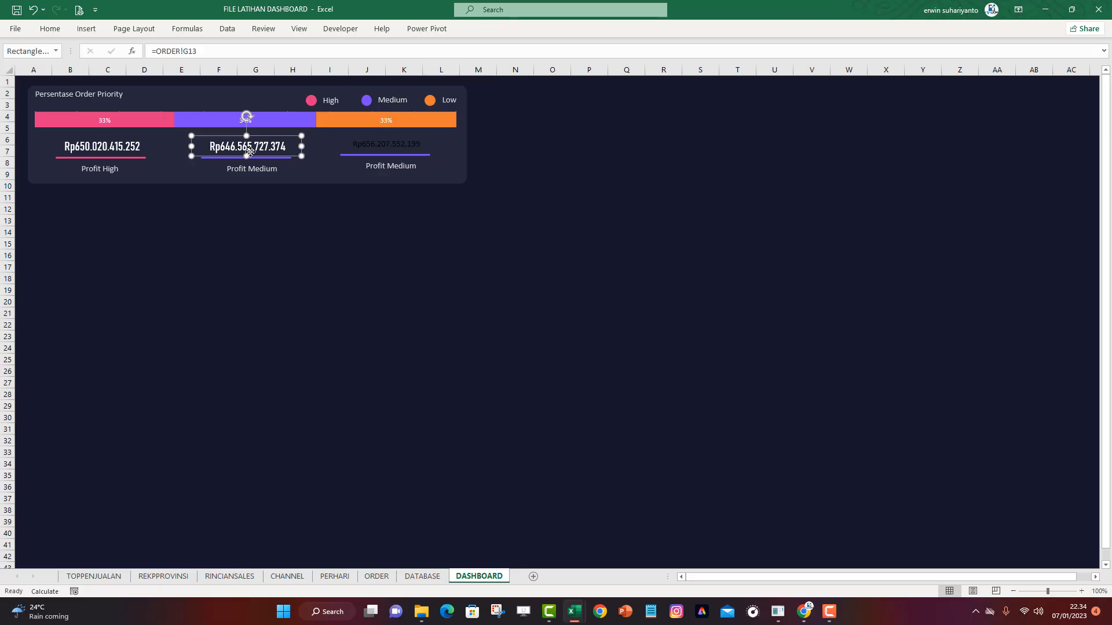
pyautogui.click(61, 32)
pyautogui.click(60, 73)
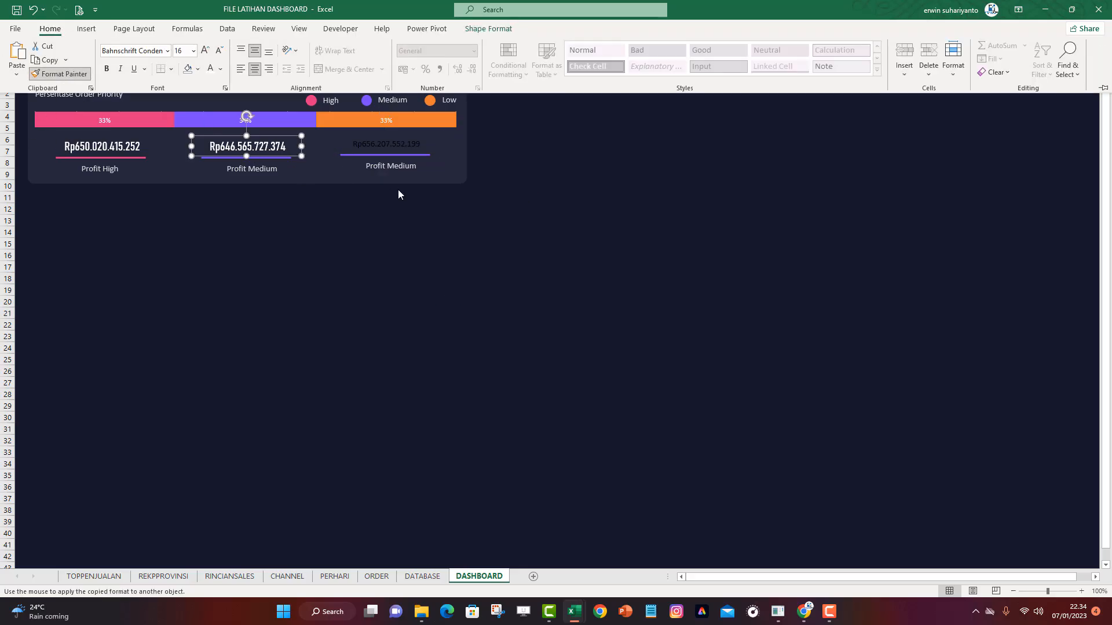
pyautogui.click(384, 147)
pyautogui.click(384, 147)
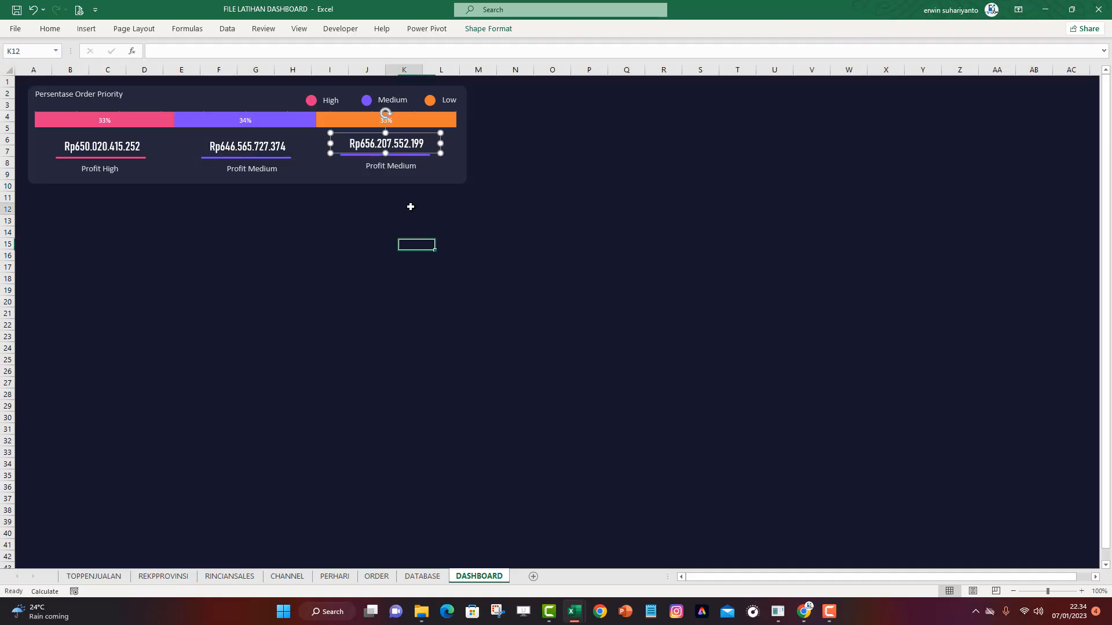
pyautogui.click(410, 207)
# Change the label beneath the orange segment's profit figure to "Profit Low" and save the workbook
pyautogui.doubleClick(401, 166)
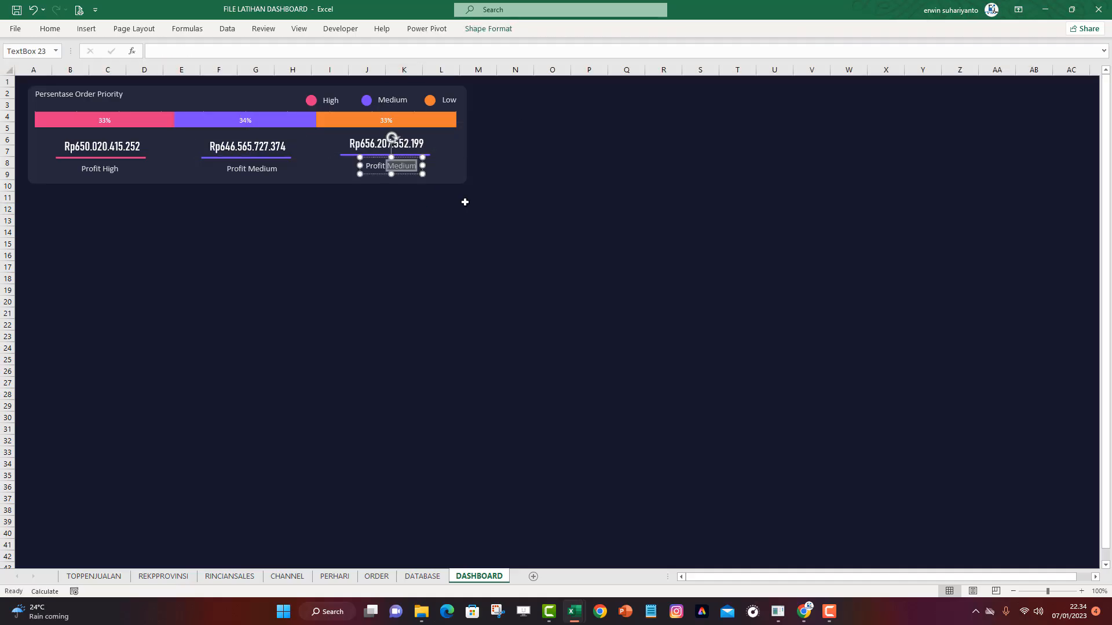
pyautogui.write('Low')
pyautogui.click(431, 224)
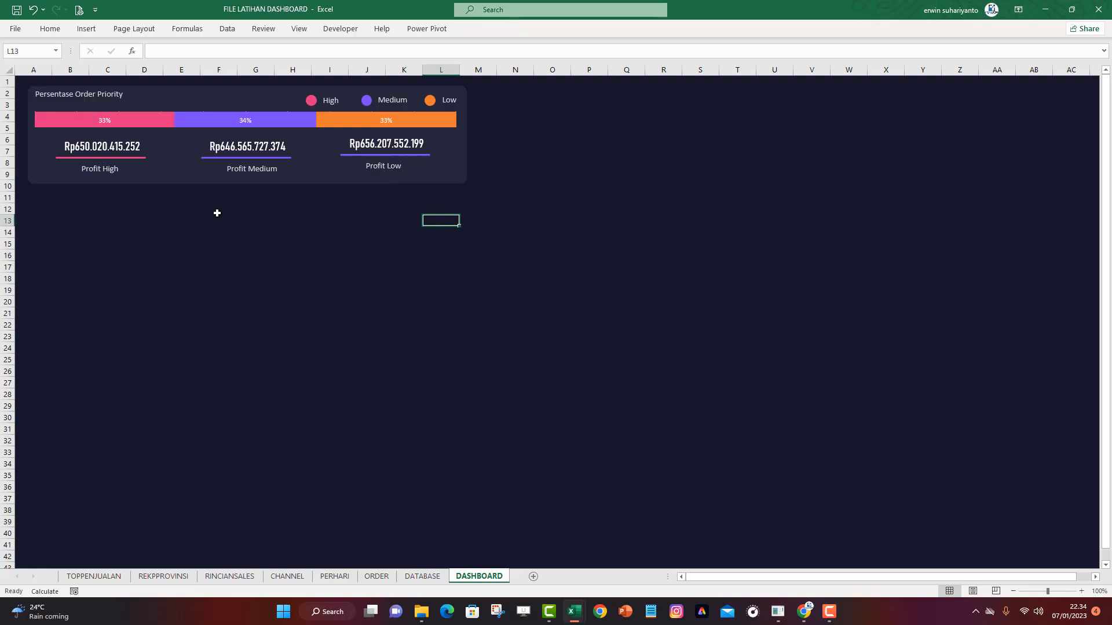
pyautogui.hotkey('ctrl', 's')
# Duplicate the card's background rectangle directly below the card and stretch the copy down to about row 33
pyautogui.click(176, 178)
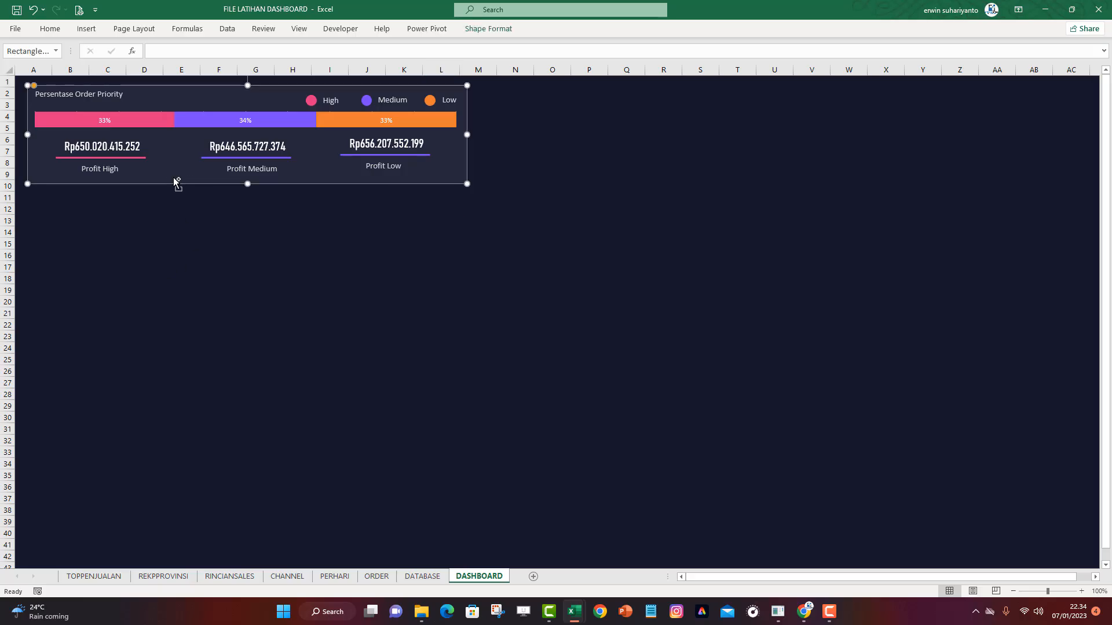
pyautogui.moveTo(174, 179); pyautogui.dragTo(197, 258)
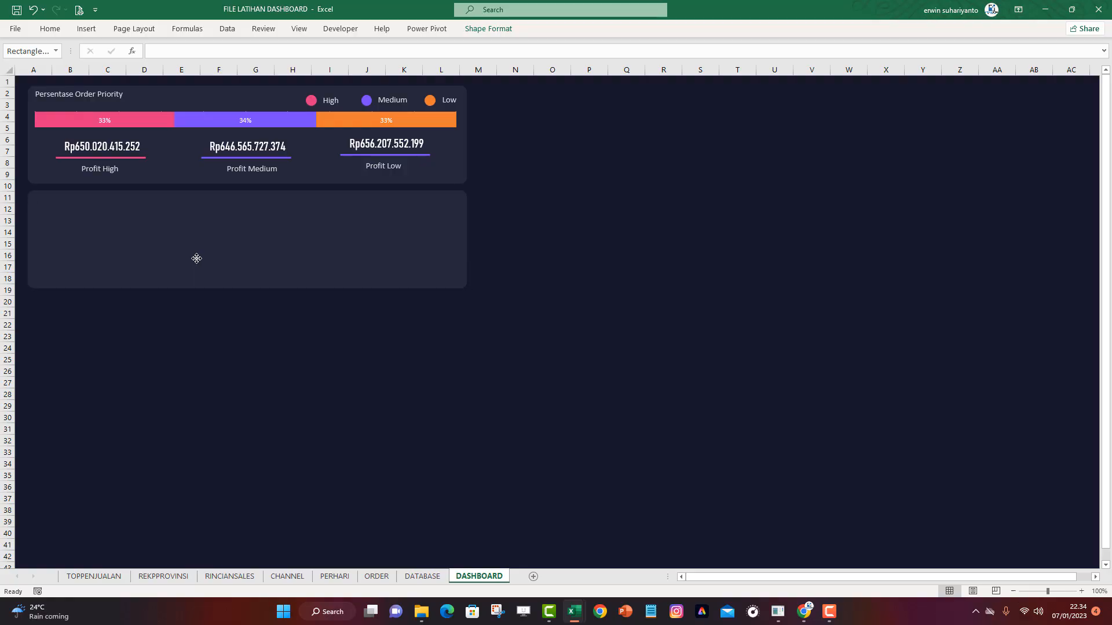
pyautogui.moveTo(246, 288); pyautogui.dragTo(245, 450)
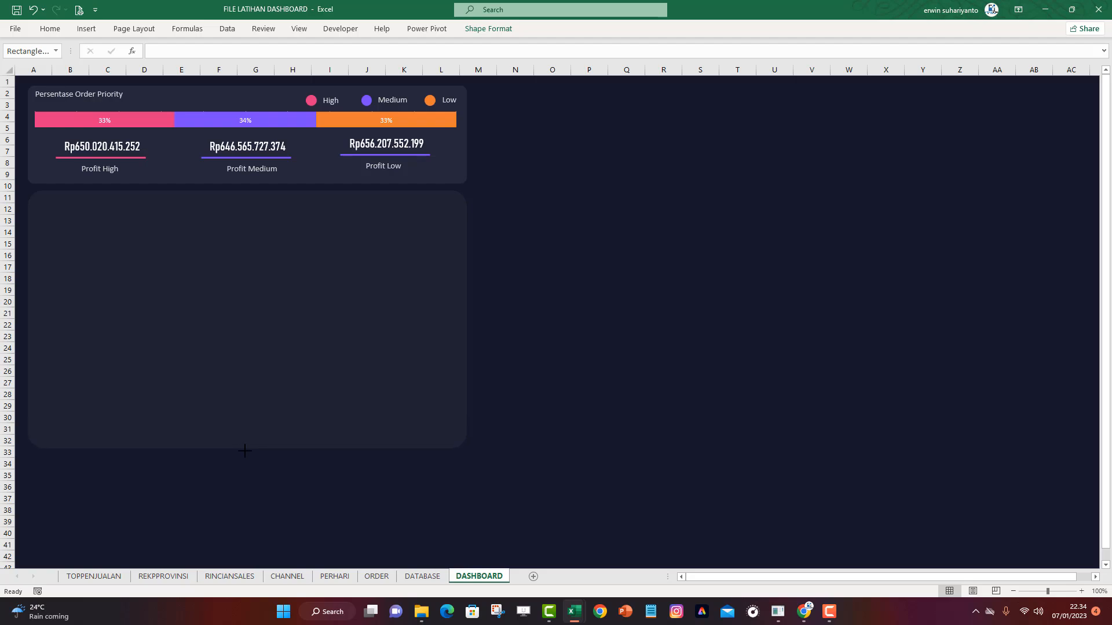
# Reduce the new background rectangle's corner rounding to match the upper card and shorten it to end at about row 32
pyautogui.click(43, 189)
pyautogui.click(37, 189)
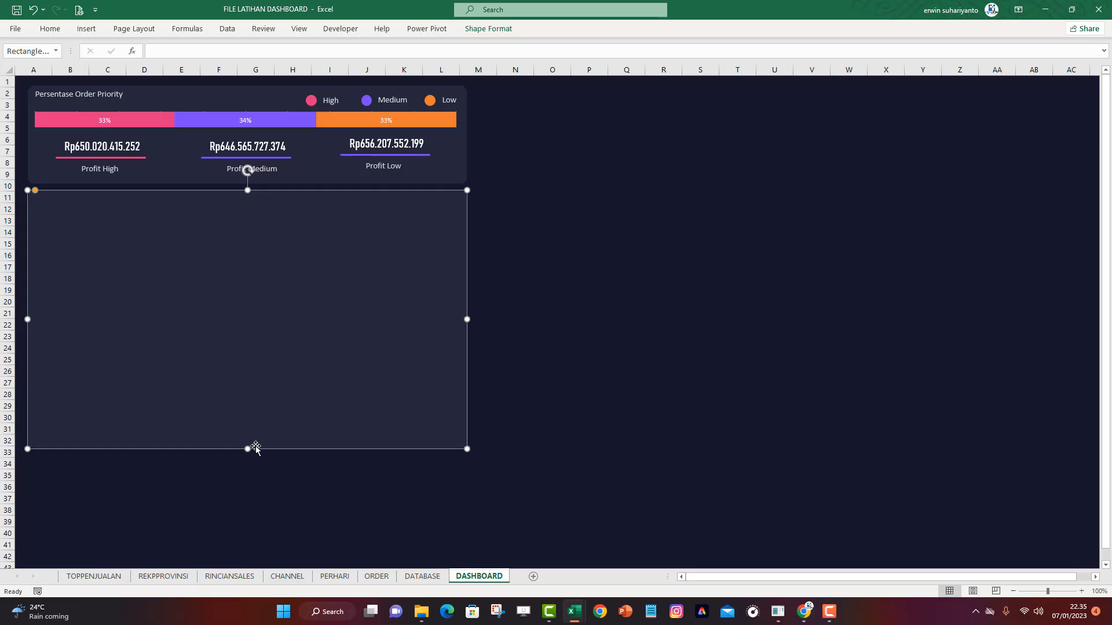
pyautogui.moveTo(250, 450); pyautogui.dragTo(244, 443)
pyautogui.click(671, 325)
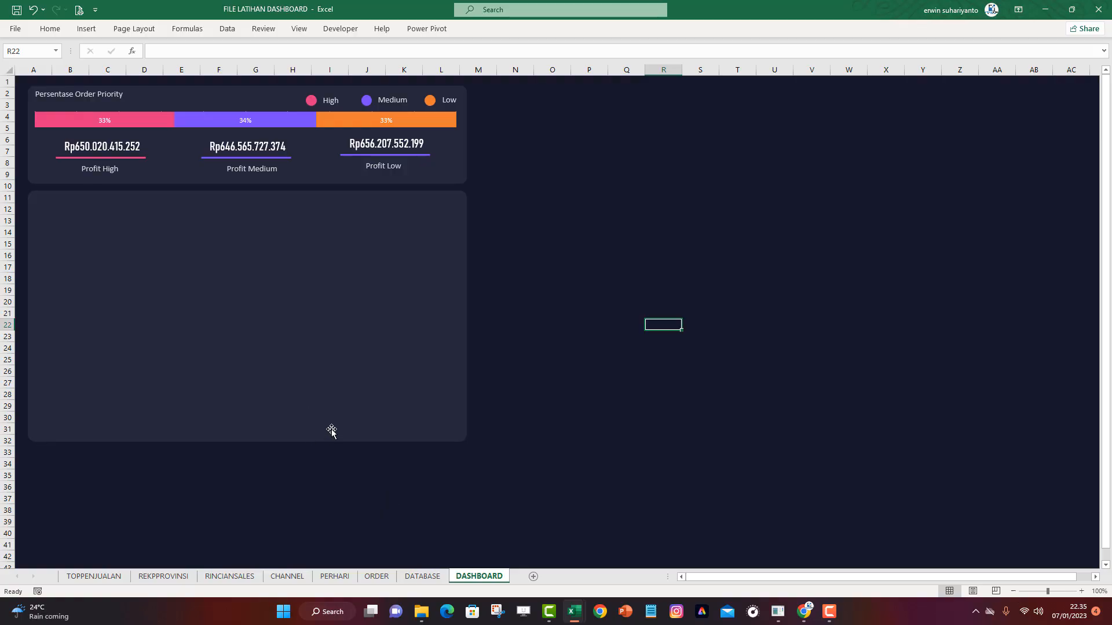
# Duplicate the upper card's title text box and place the copy at the upper-left corner of the lower card
pyautogui.click(99, 96)
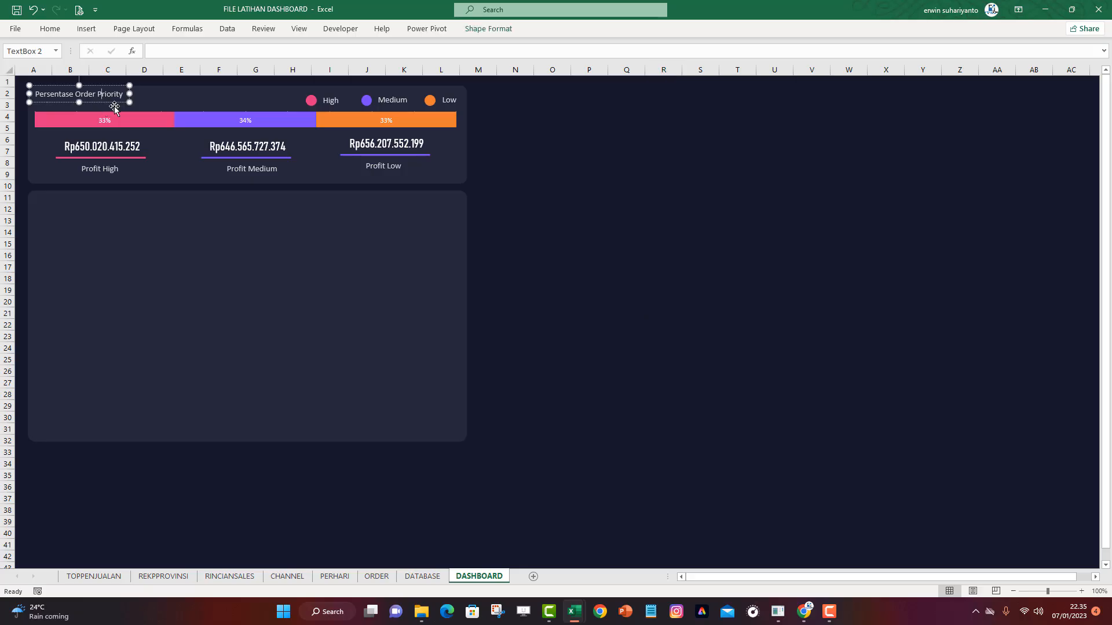
pyautogui.click(115, 102)
pyautogui.hotkey('ctrl', 'd')
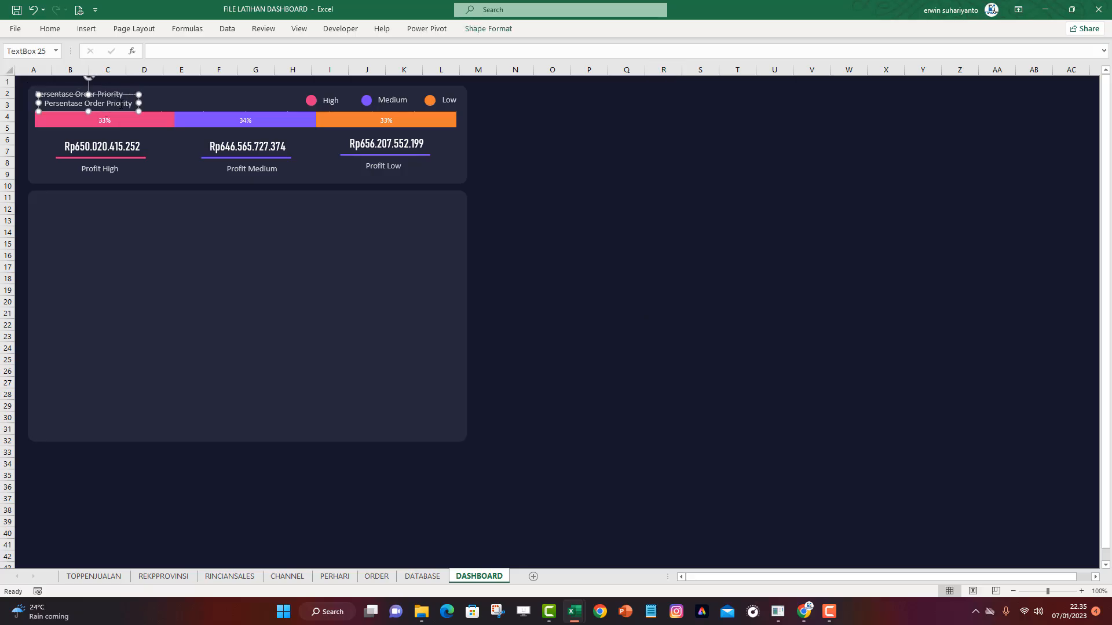
pyautogui.moveTo(126, 113); pyautogui.dragTo(119, 213)
# Change the lower card's title to "Grafik Penjualan Se-Indonesia"
pyautogui.click(93, 206)
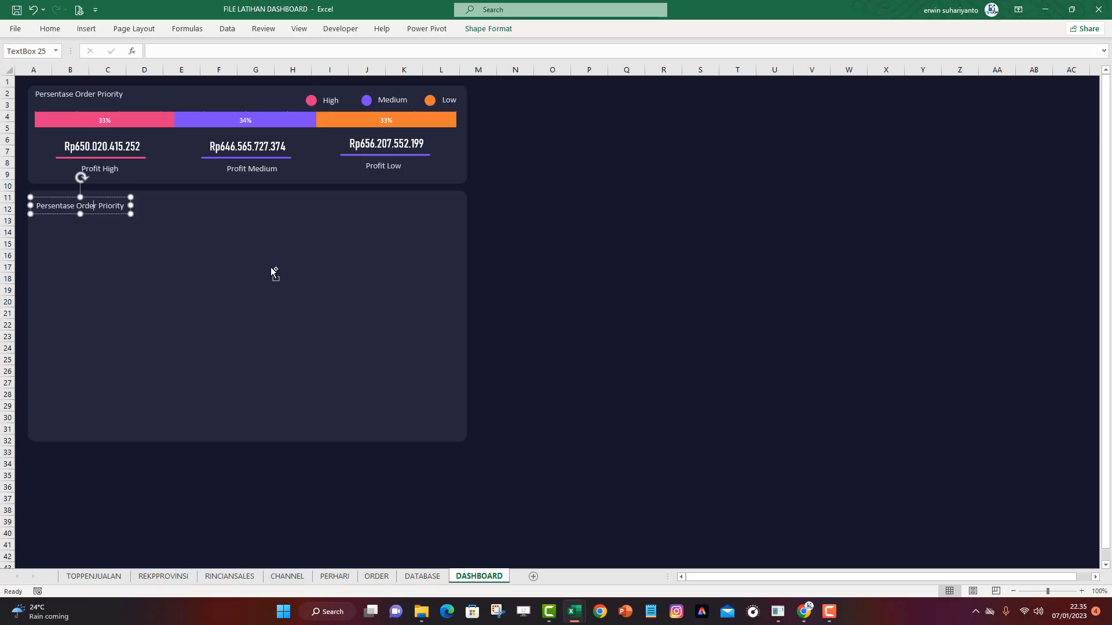
pyautogui.hotkey('ctrl', 'a')
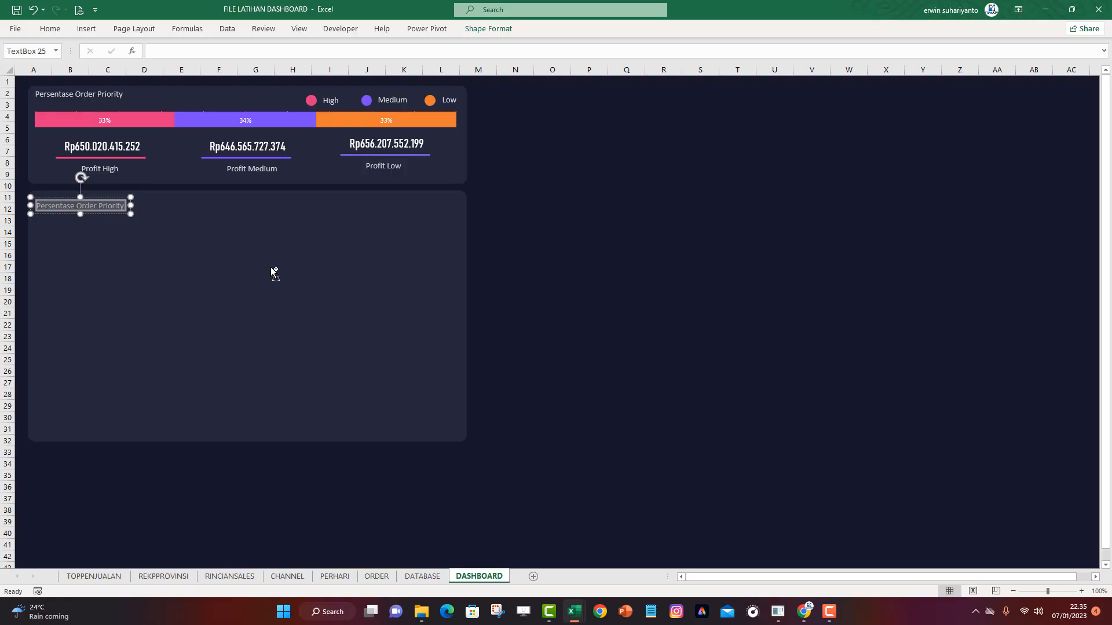
pyautogui.write('Grafik Pen')
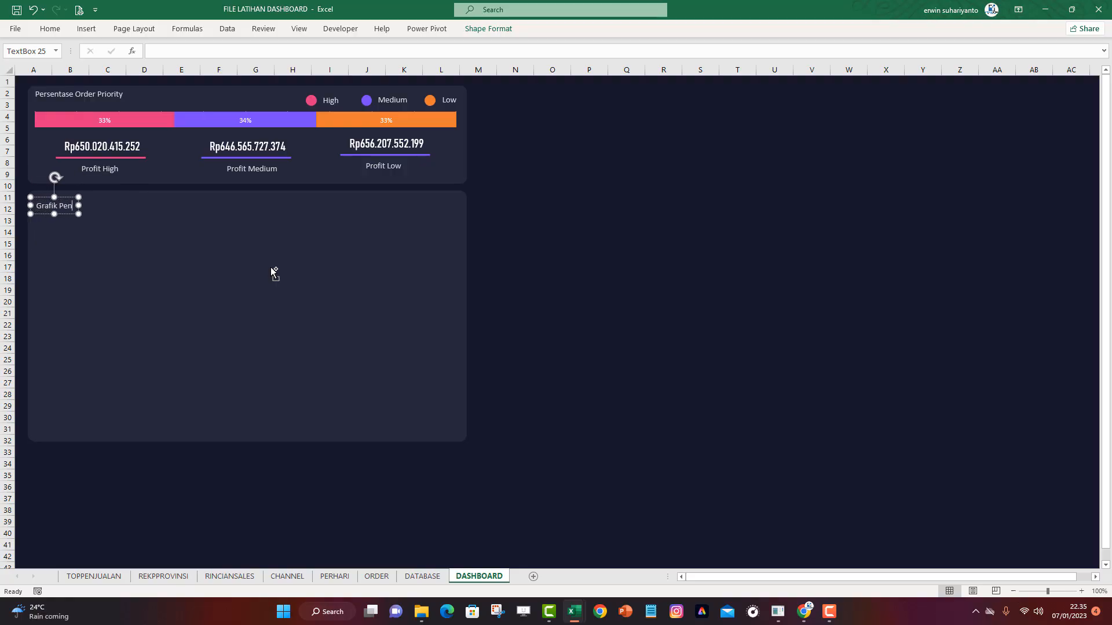
pyautogui.write('jualan ')
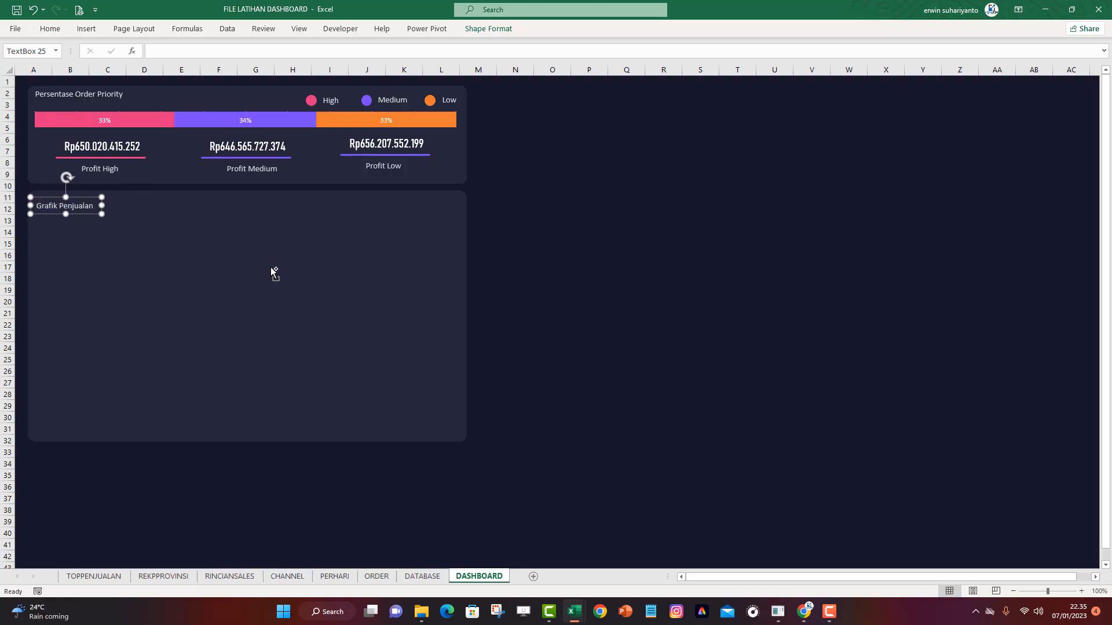
pyautogui.write('Se')
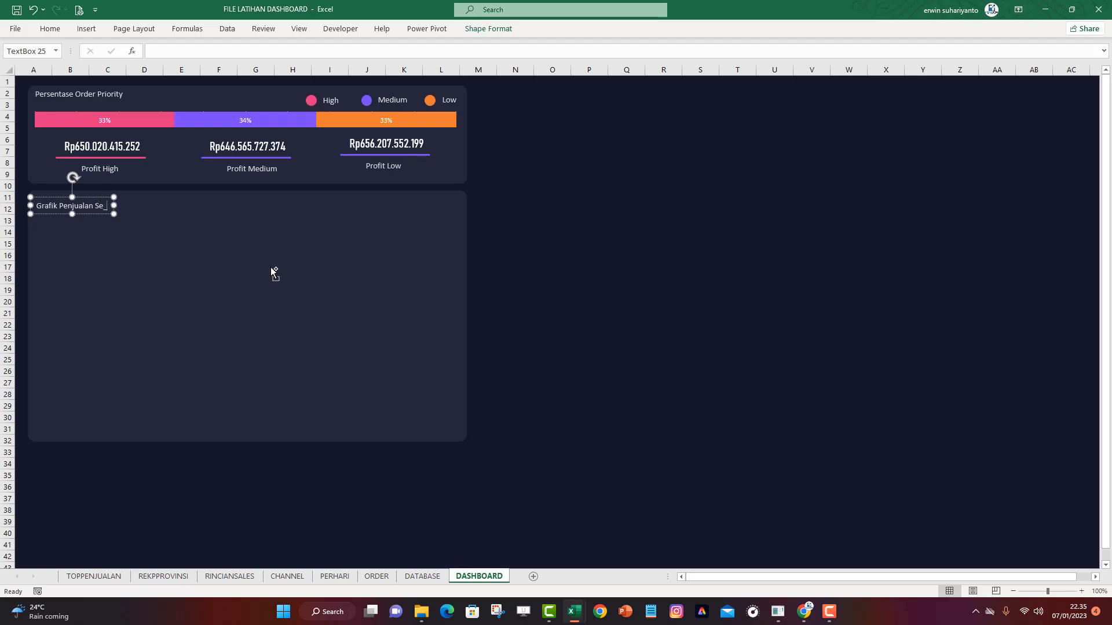
pyautogui.write('-Ind')
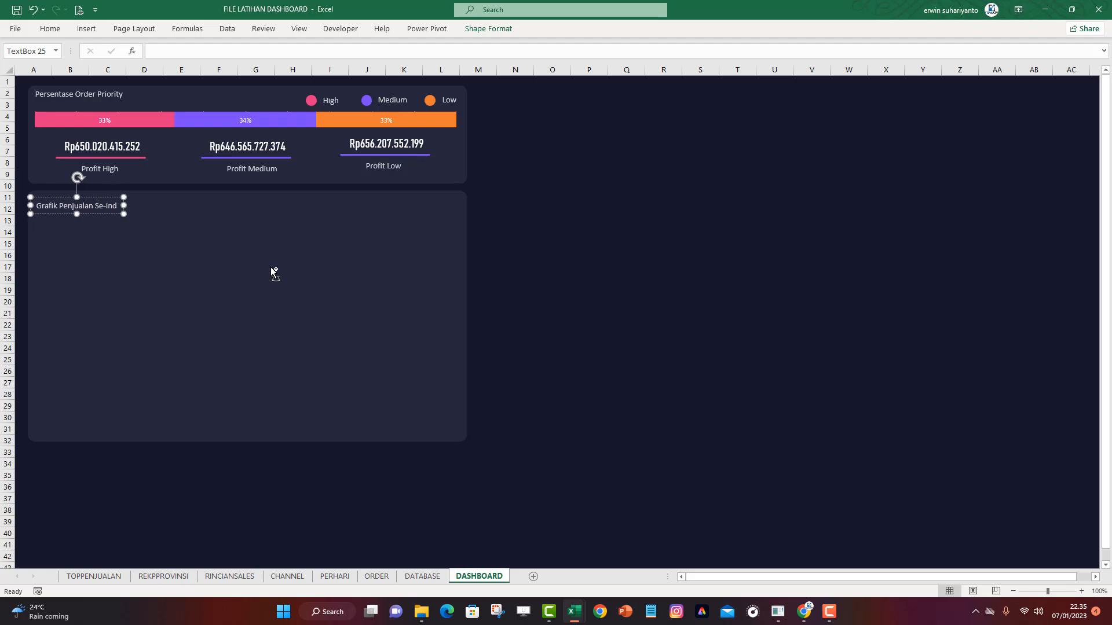
pyautogui.write('onesia')
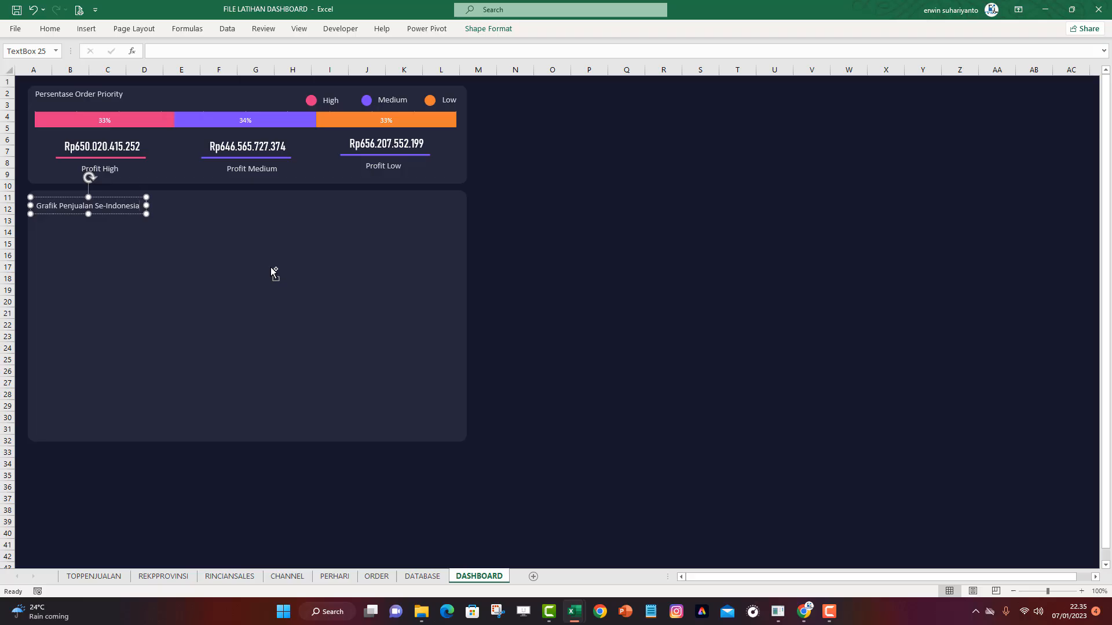
pyautogui.click(815, 255)
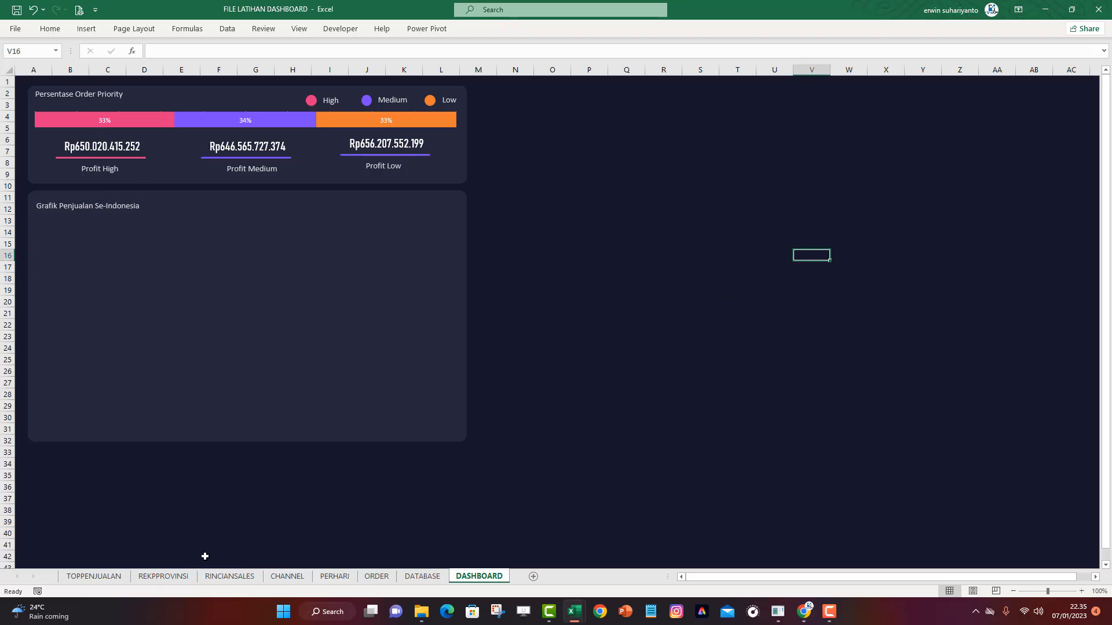
# Insert a filled map chart from the province names and units sold in D4:E40 of the REKPPROVINSI sheet
pyautogui.click(183, 576)
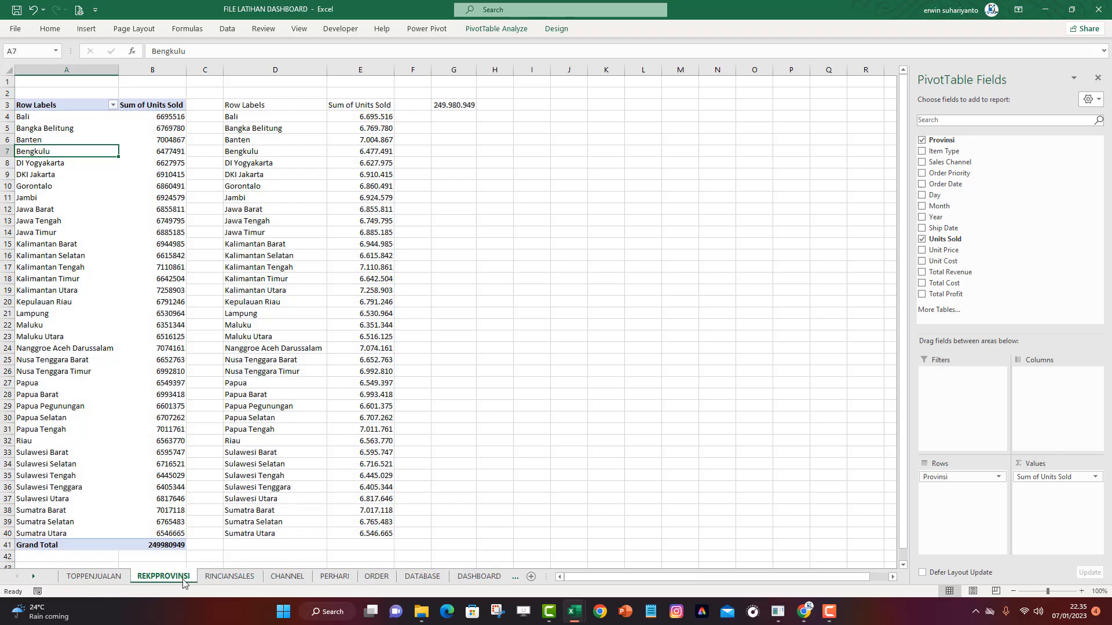
pyautogui.click(493, 348)
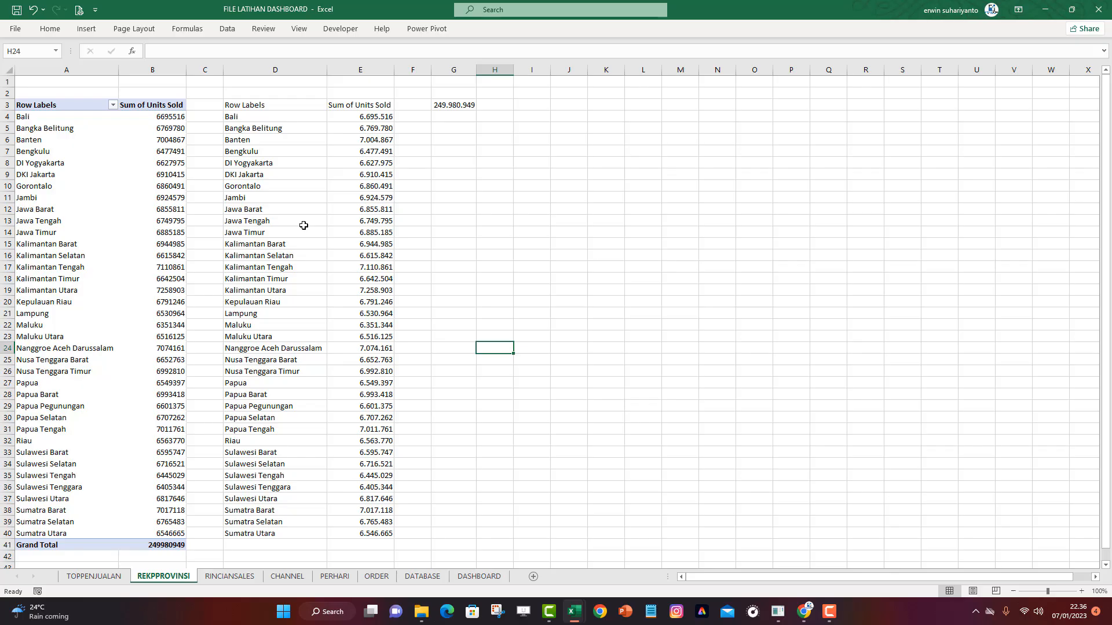
pyautogui.click(594, 196)
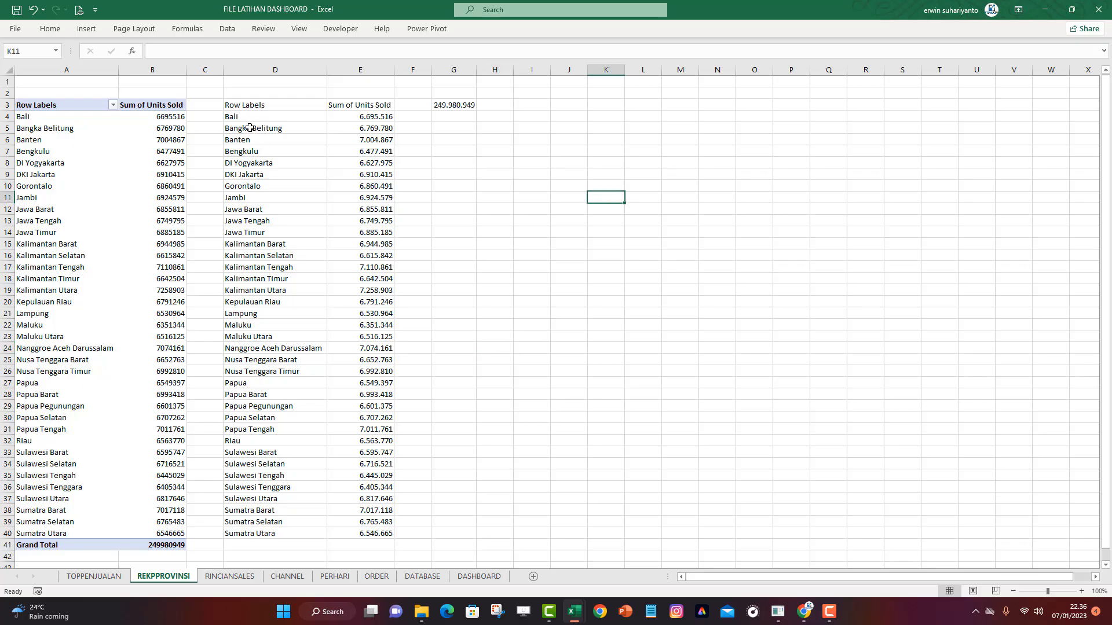
pyautogui.moveTo(233, 116); pyautogui.dragTo(353, 533)
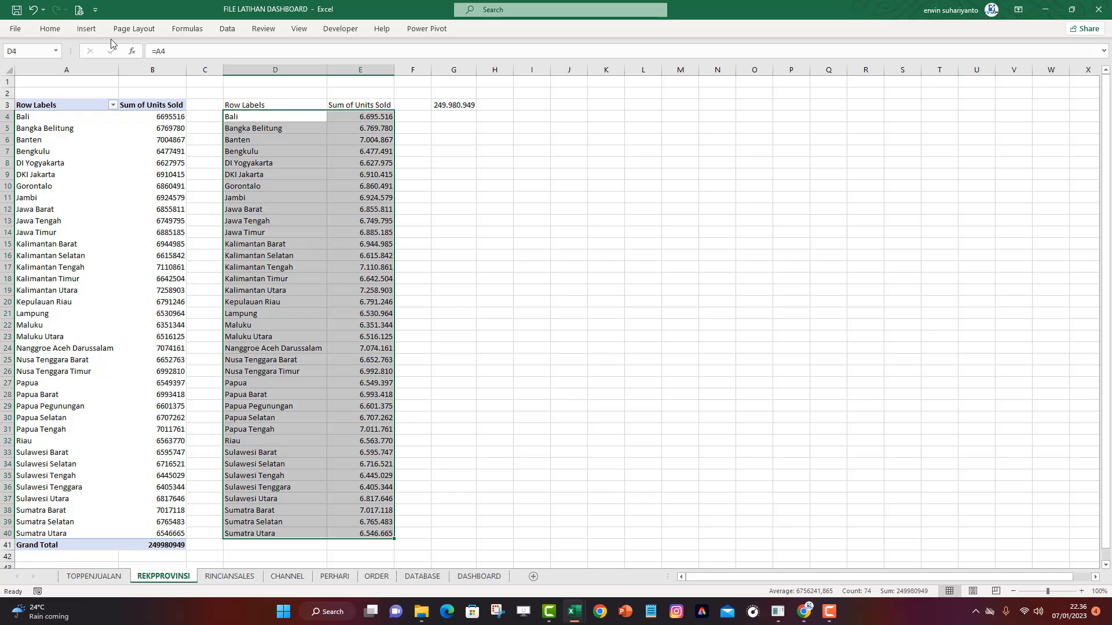
pyautogui.click(86, 28)
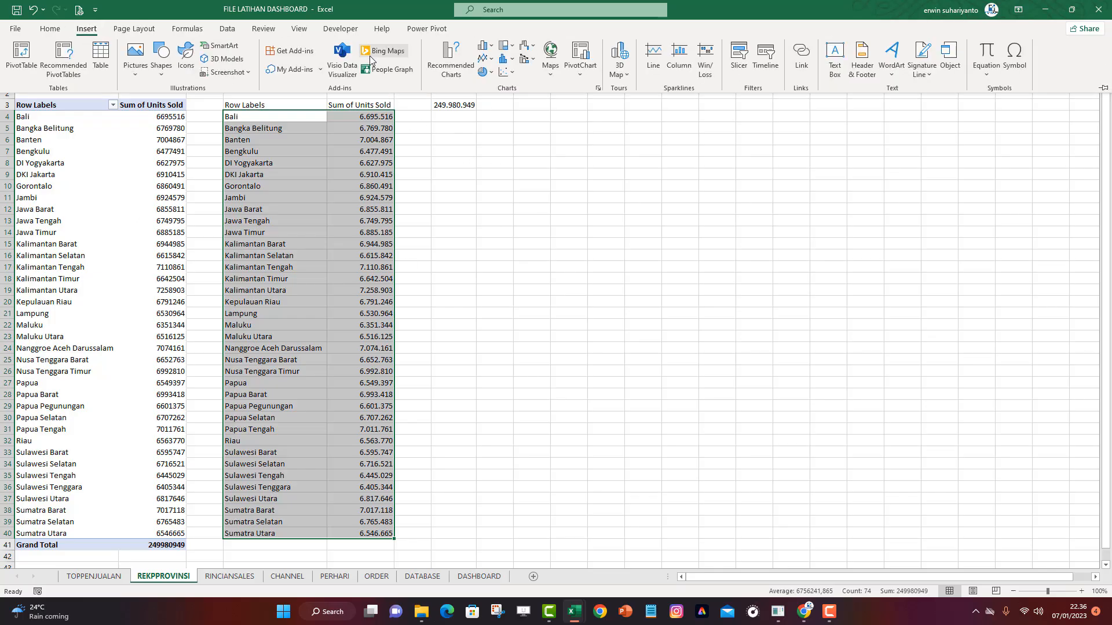
pyautogui.click(551, 65)
pyautogui.click(561, 110)
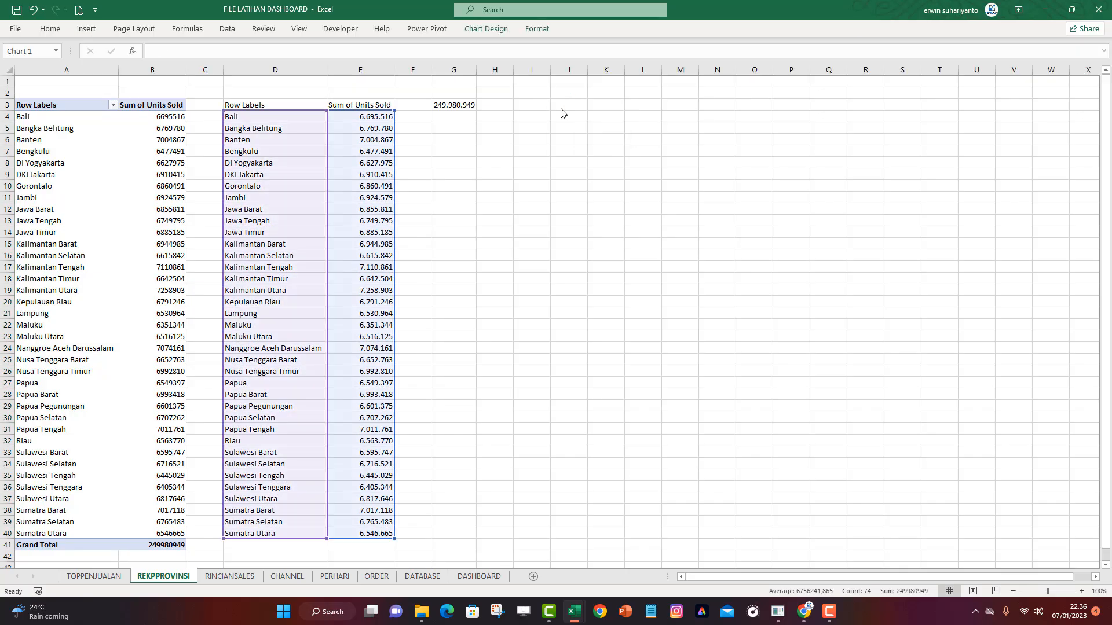
# Enlarge the map chart and move it from REKPPROVINSI to the DASHBOARD sheet by cutting and pasting
pyautogui.moveTo(602, 238); pyautogui.dragTo(478, 199)
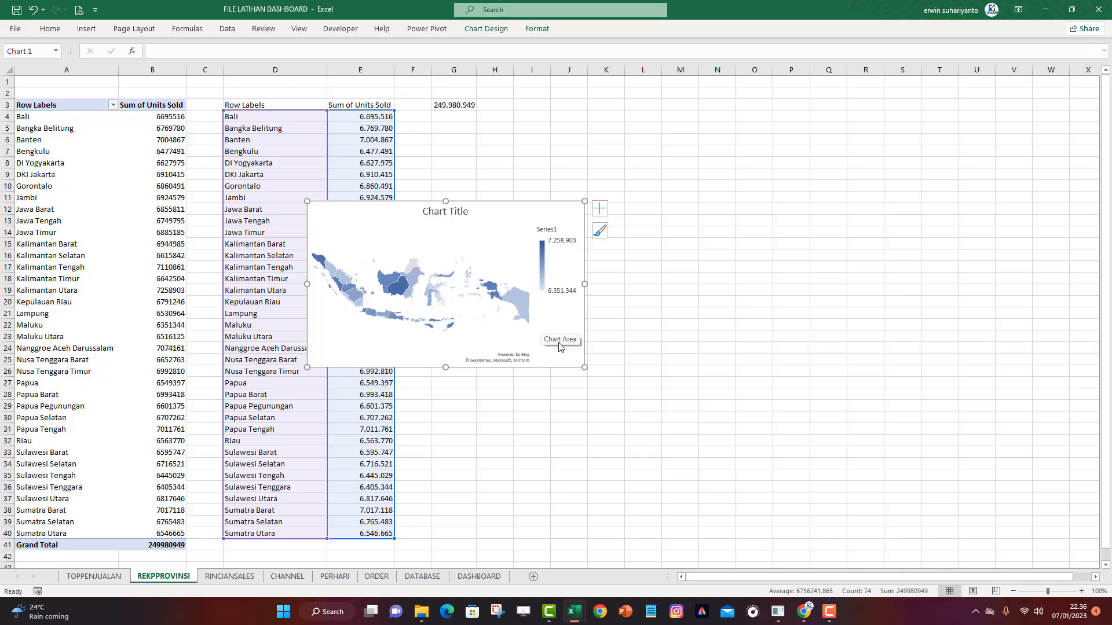
pyautogui.moveTo(585, 367); pyautogui.dragTo(693, 411)
pyautogui.rightClick(444, 206)
pyautogui.click(461, 215)
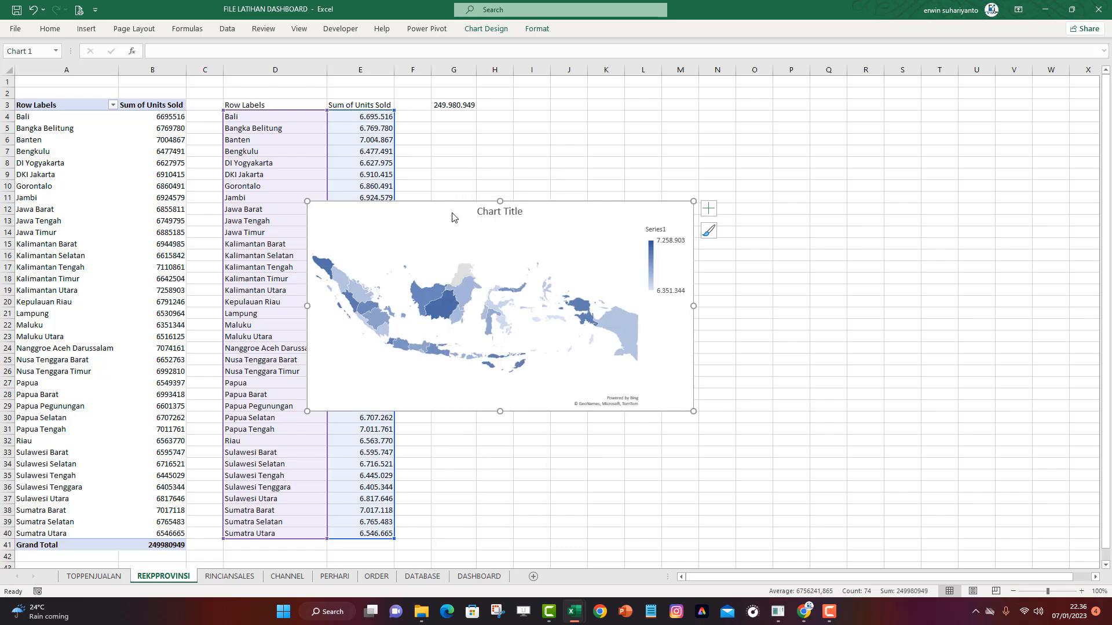
pyautogui.click(449, 522)
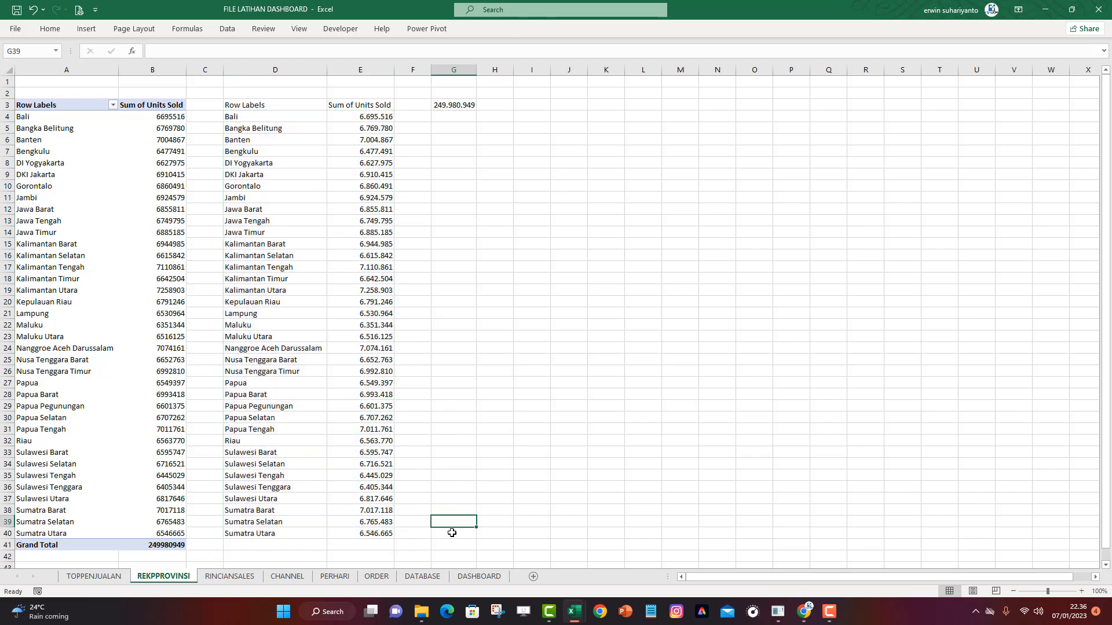
pyautogui.click(478, 576)
pyautogui.rightClick(687, 258)
pyautogui.click(717, 318)
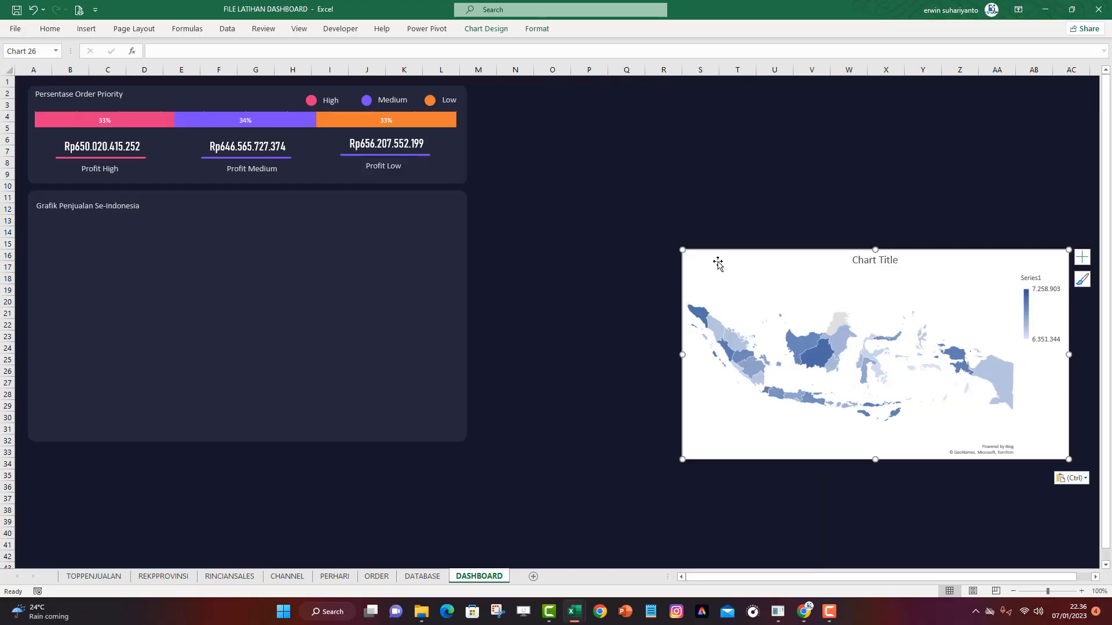
# Place the map chart beneath the lower card's title and resize it to about 19.1 by 9.5 cm to fit the card
pyautogui.moveTo(728, 256); pyautogui.dragTo(86, 220)
pyautogui.moveTo(426, 323); pyautogui.dragTo(455, 323)
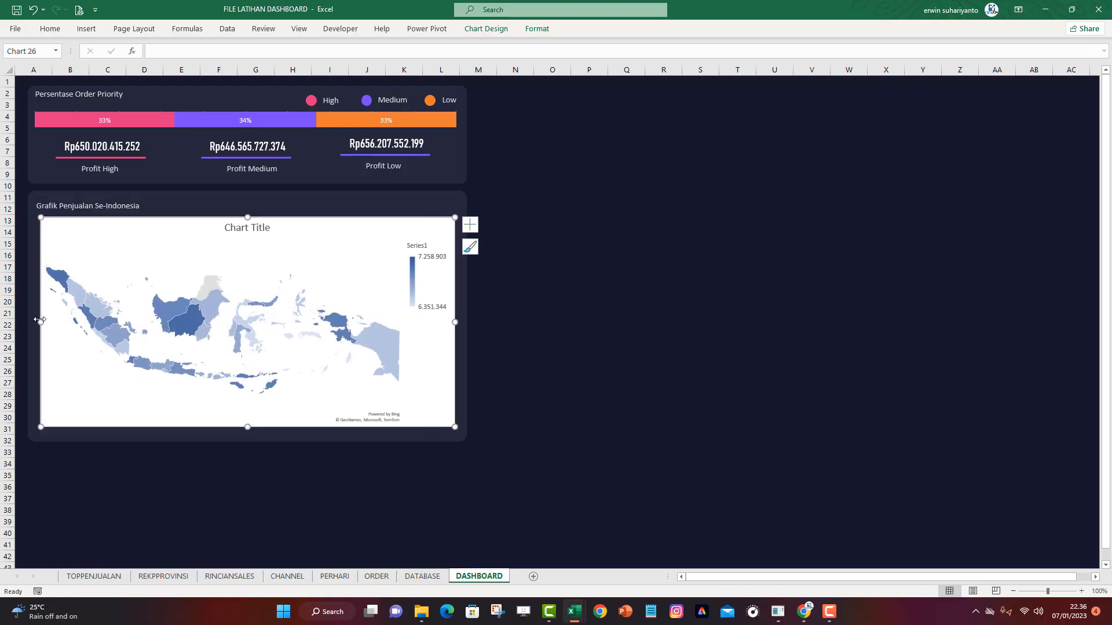
pyautogui.moveTo(41, 323); pyautogui.dragTo(37, 322)
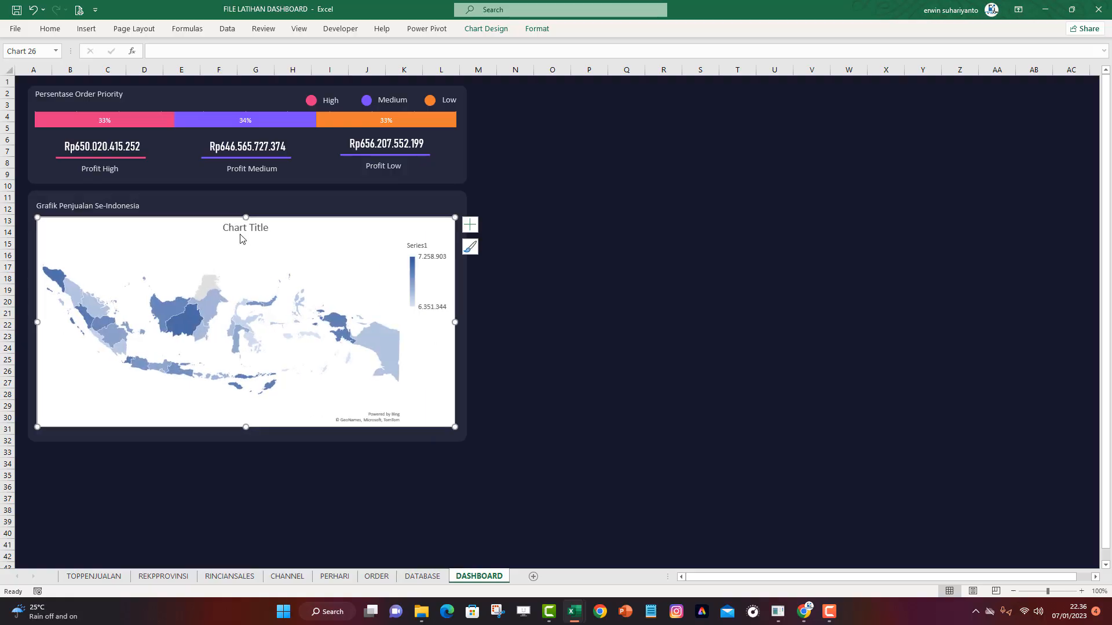
pyautogui.moveTo(246, 216); pyautogui.dragTo(246, 219)
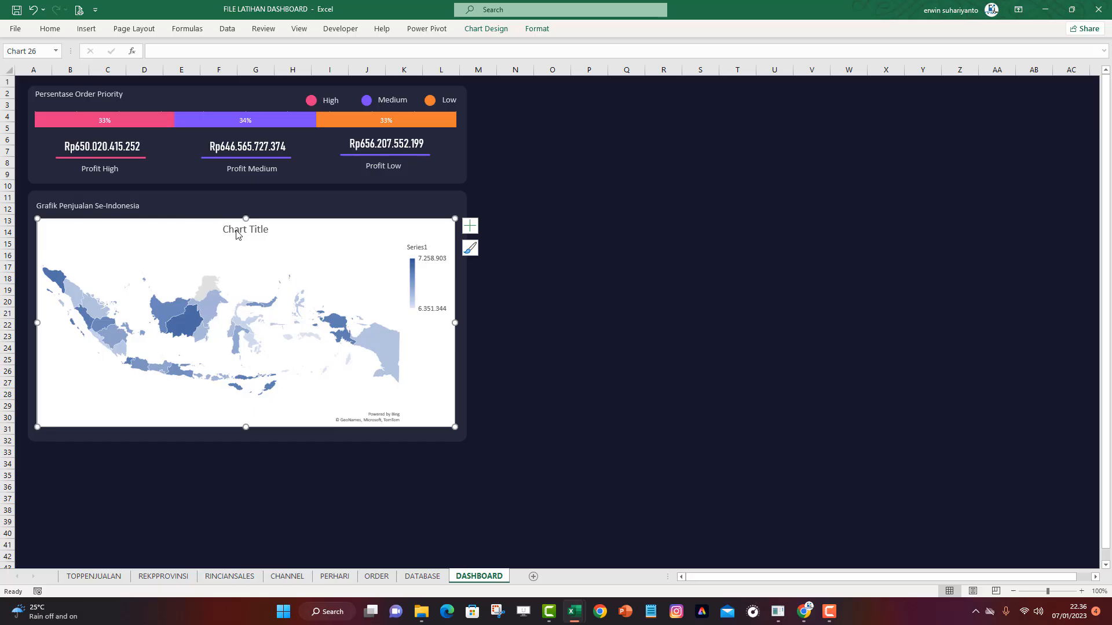
# Delete the map chart's title and set its legend position to Bottom
pyautogui.click(241, 233)
pyautogui.press('Delete')
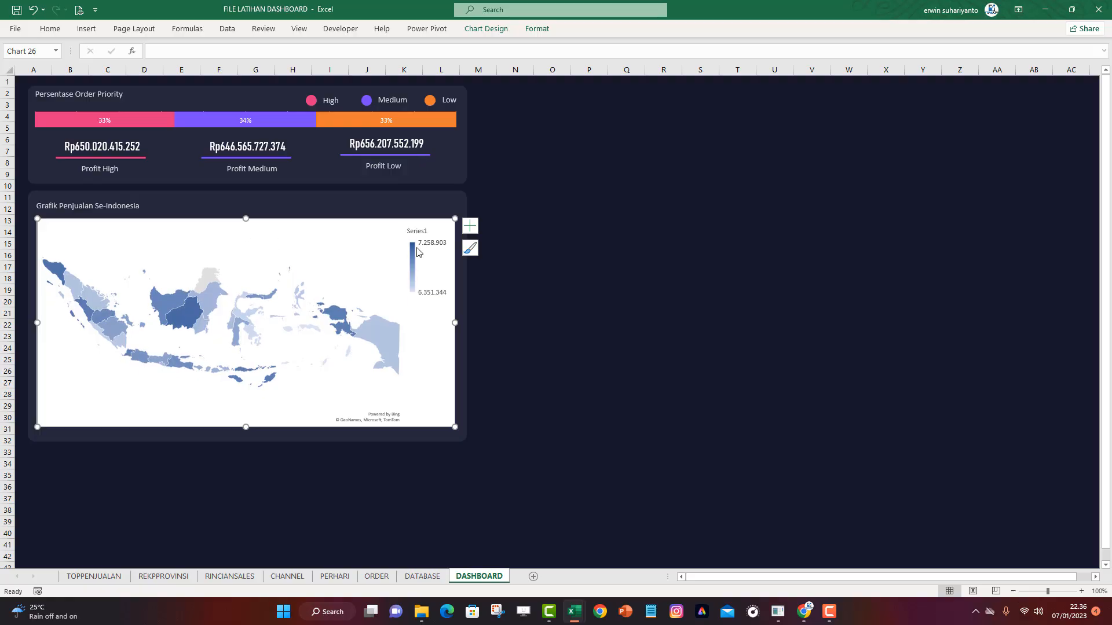
pyautogui.click(468, 225)
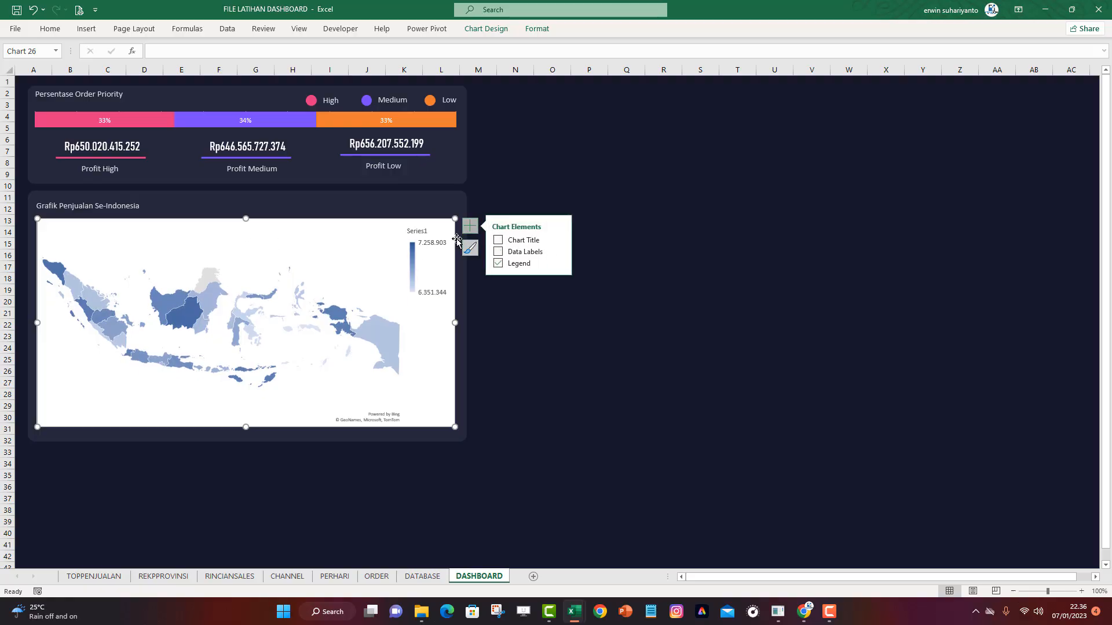
pyautogui.click(499, 255)
pyautogui.click(499, 254)
pyautogui.click(559, 263)
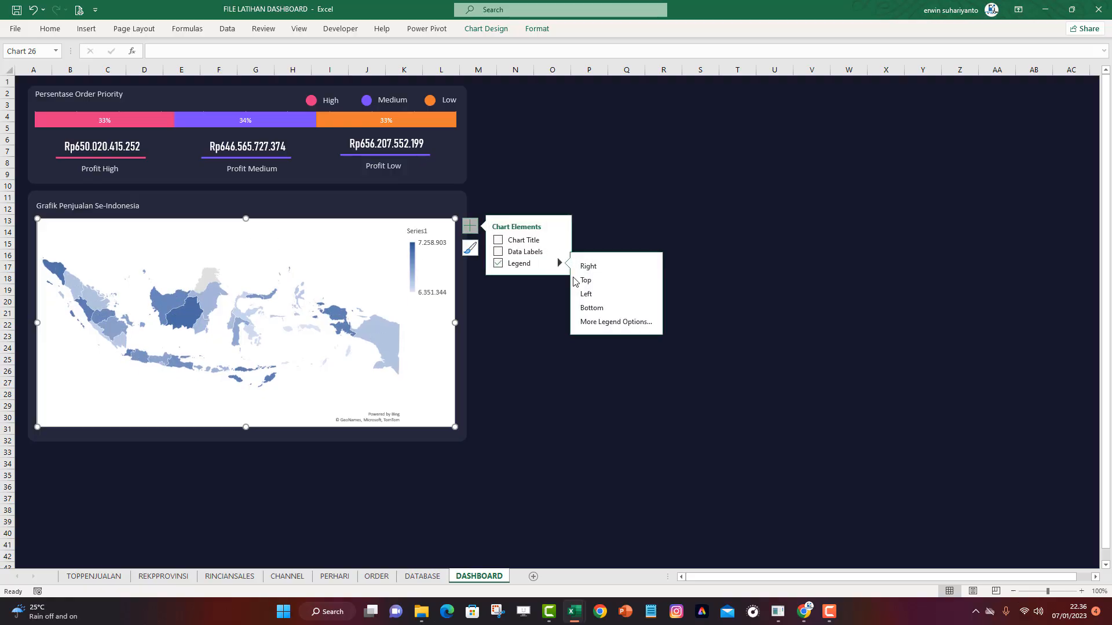
pyautogui.click(590, 307)
pyautogui.click(514, 406)
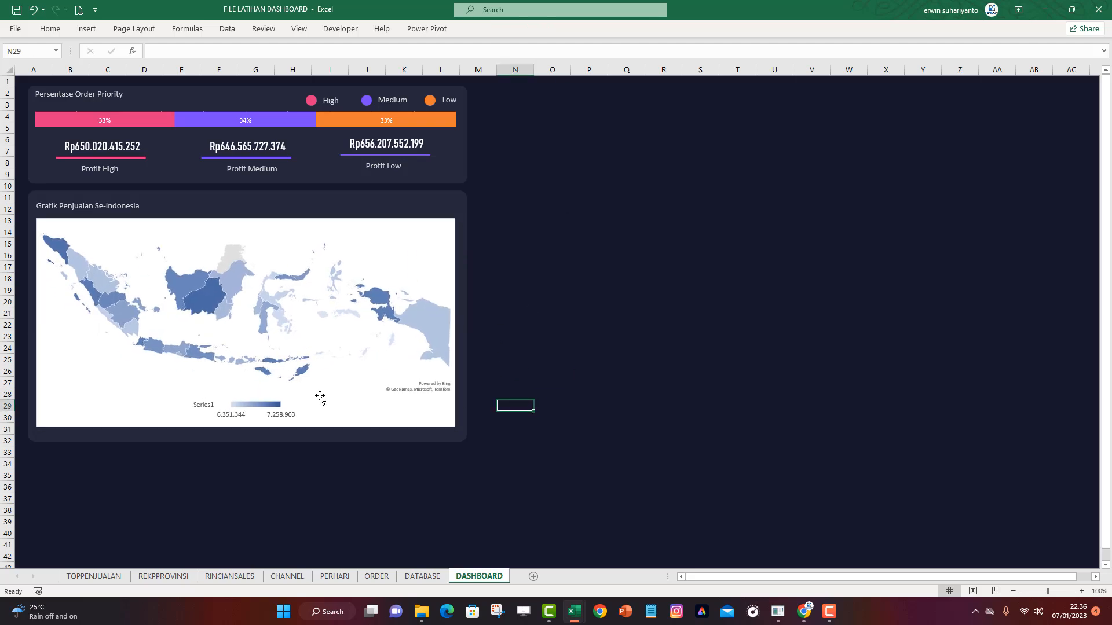
# Rename the map chart's data series to "Unit Sold" in its data source
pyautogui.click(328, 385)
pyautogui.rightClick(329, 385)
pyautogui.click(373, 456)
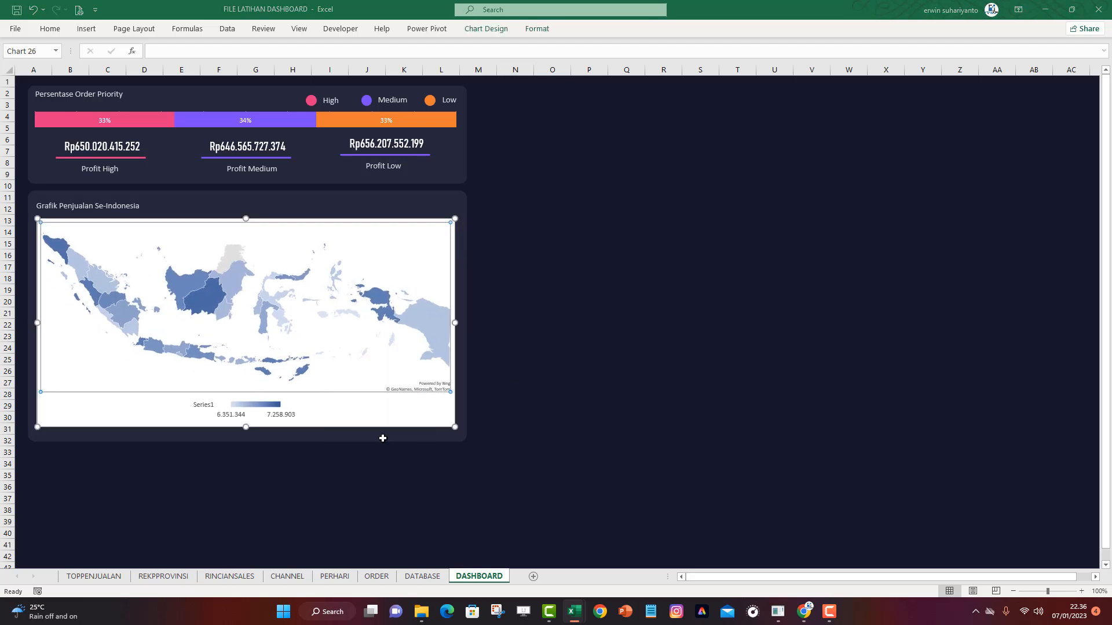
pyautogui.click(747, 116)
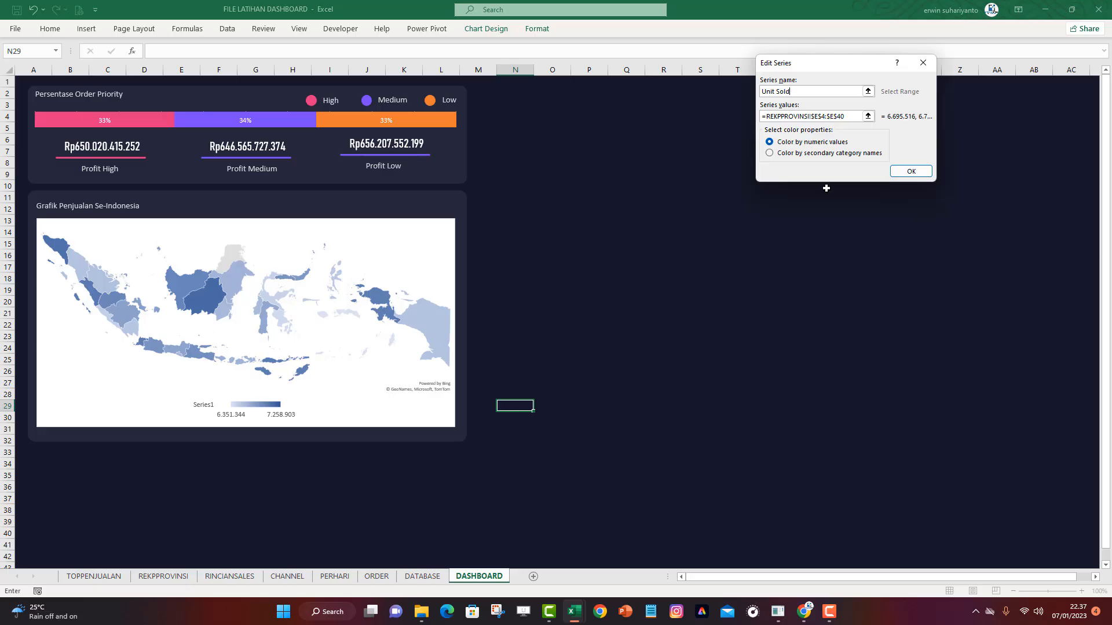
pyautogui.click(911, 171)
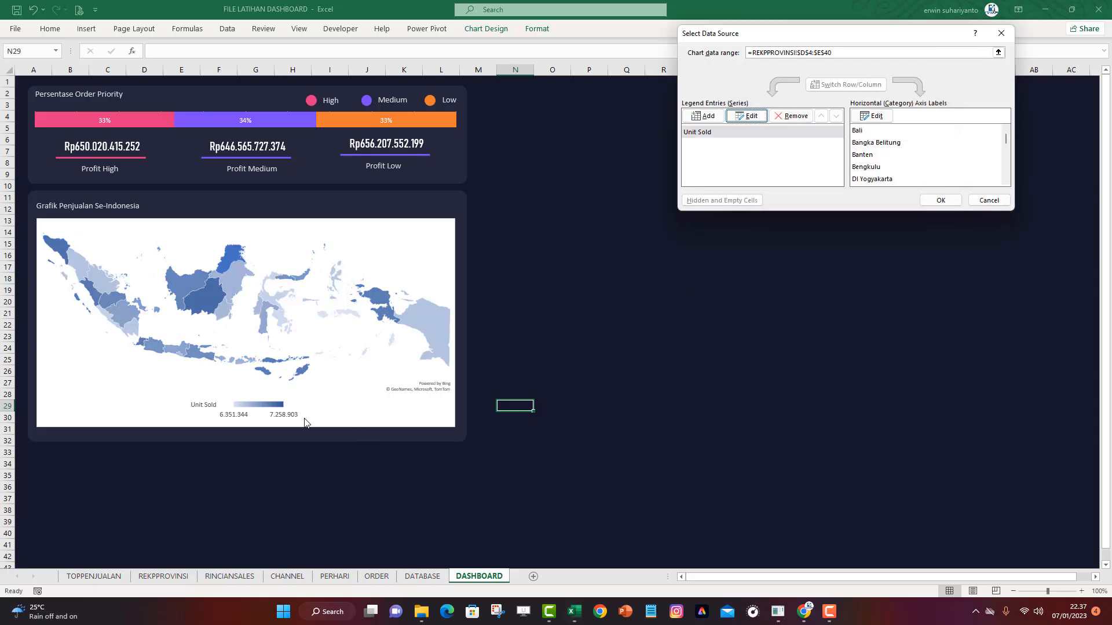
pyautogui.click(940, 200)
pyautogui.click(582, 287)
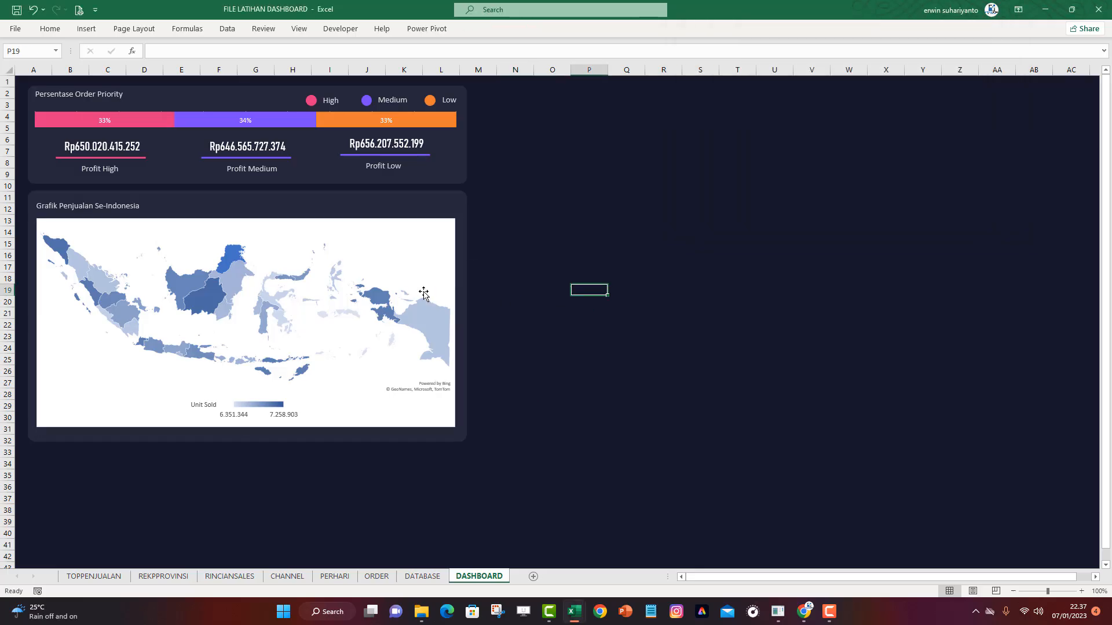
# Remove the fill and outline of the Indonesia map chart so it blends into the dark card
pyautogui.click(267, 225)
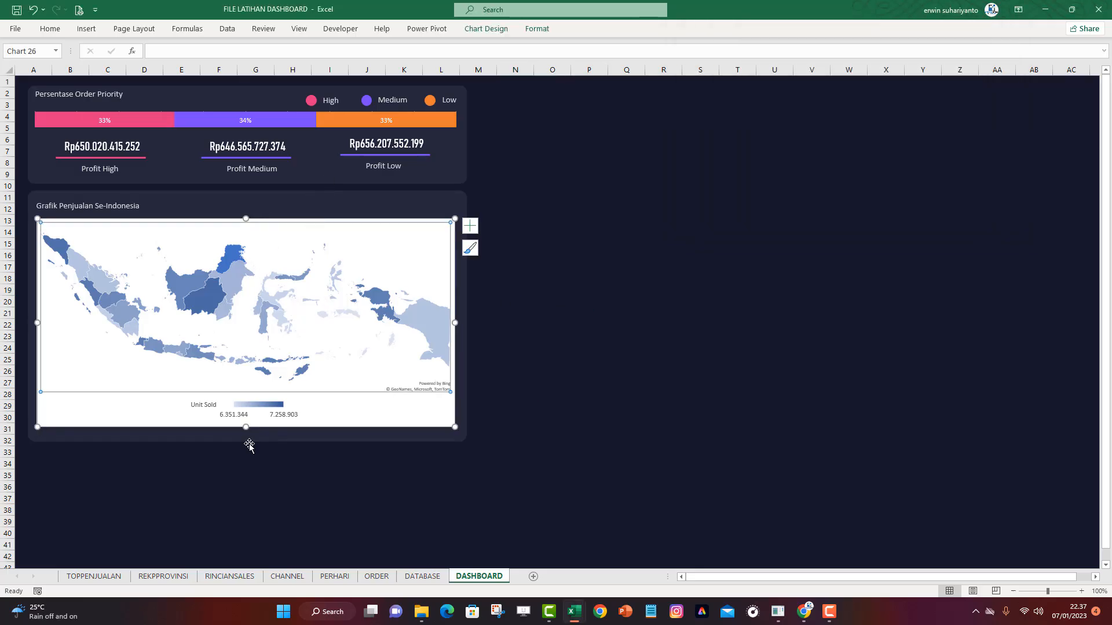
pyautogui.click(537, 28)
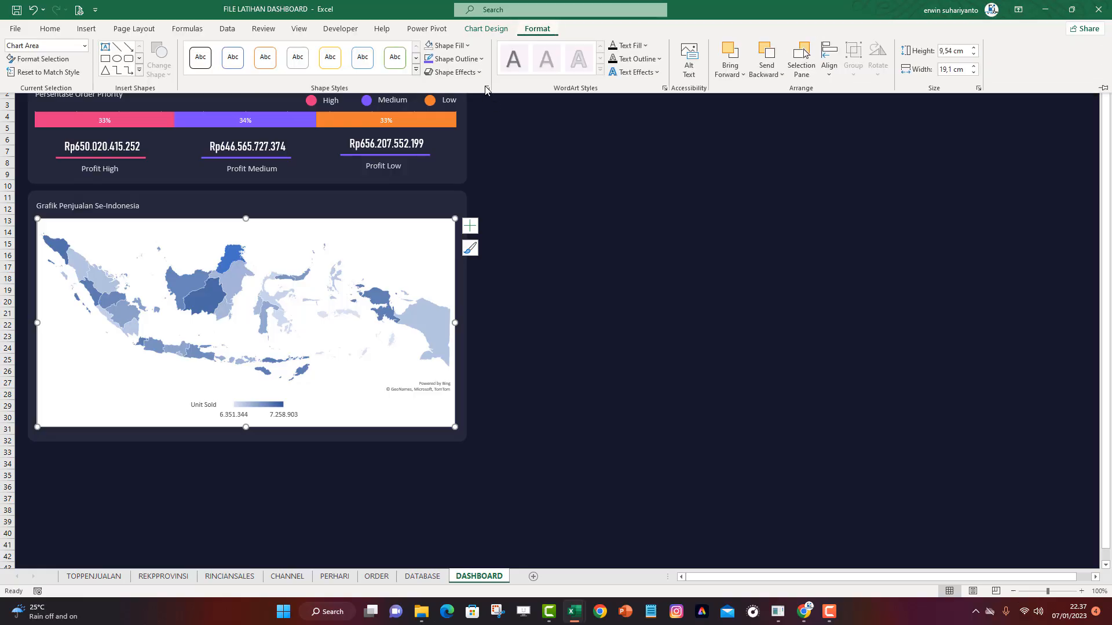
pyautogui.click(456, 46)
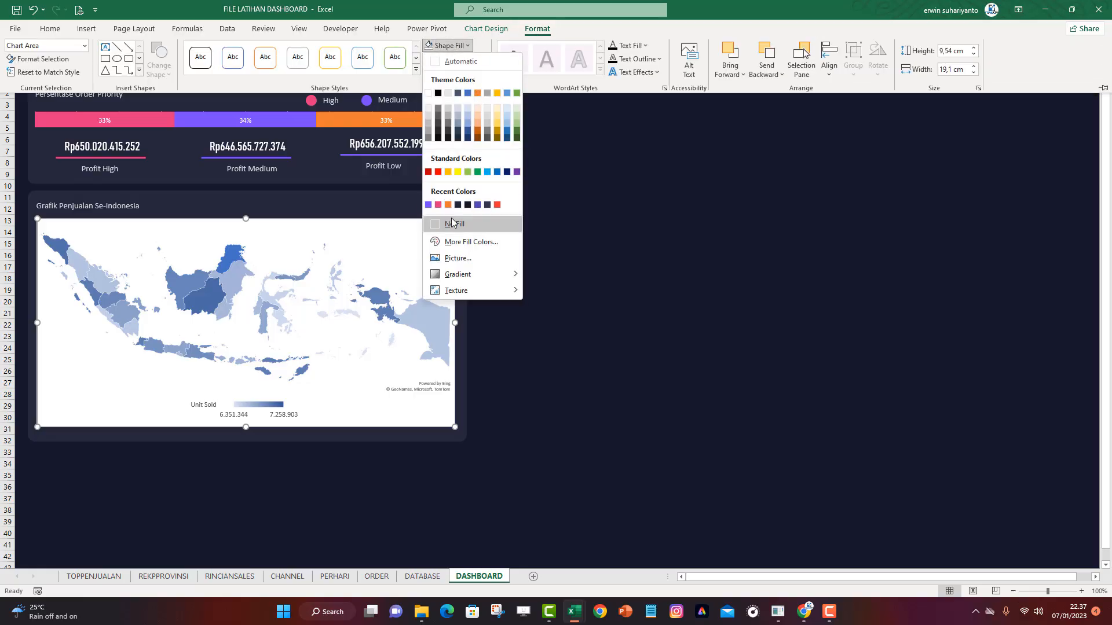
pyautogui.click(476, 221)
pyautogui.click(457, 58)
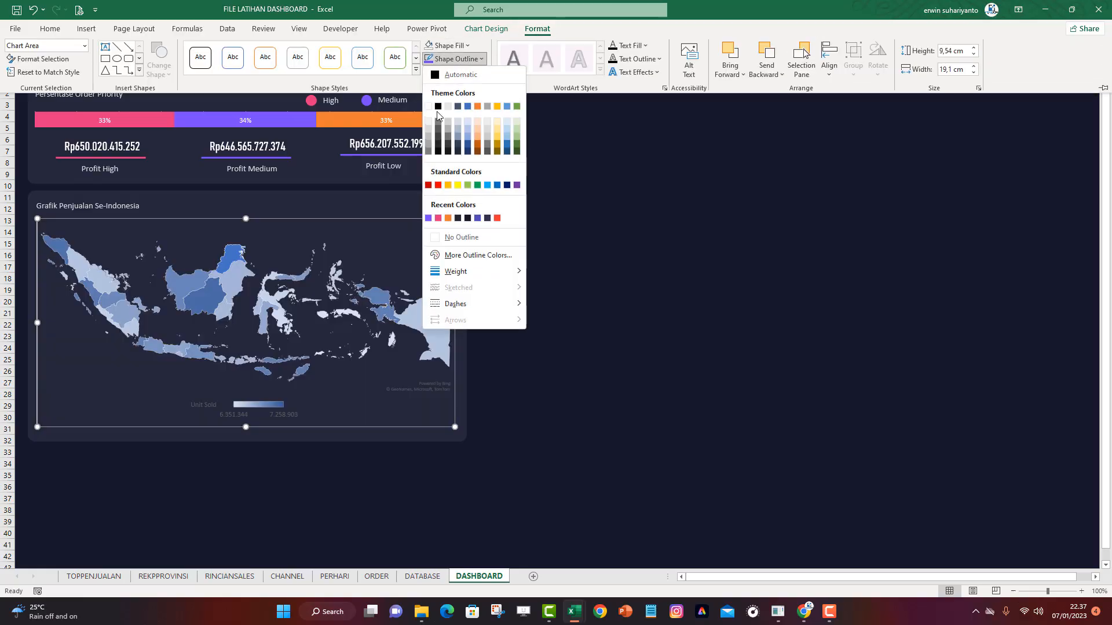
pyautogui.click(470, 238)
pyautogui.click(578, 234)
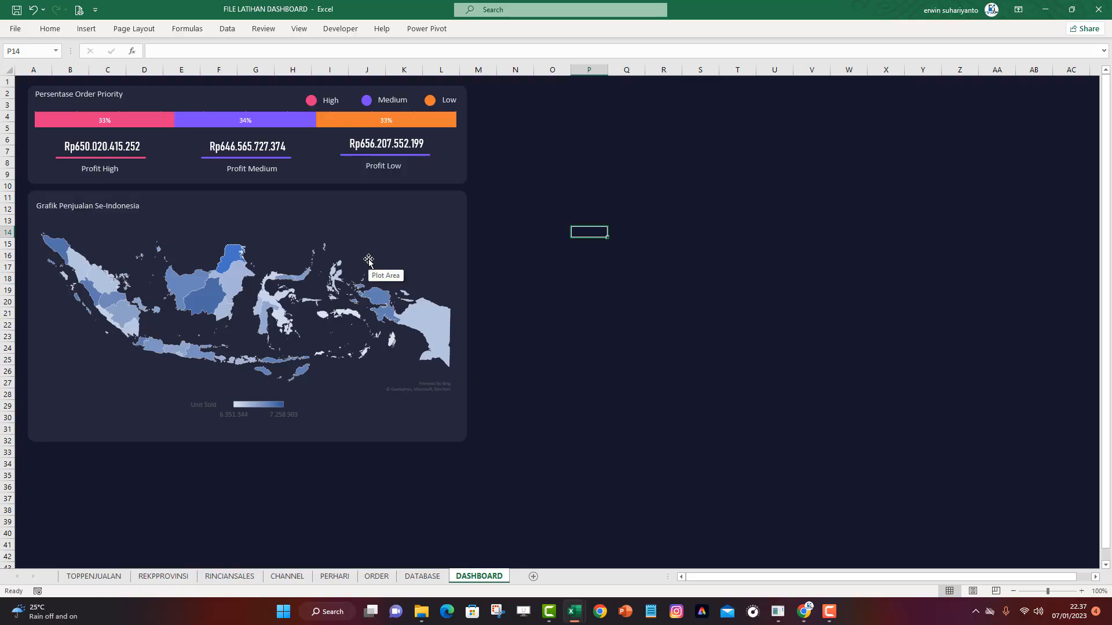
# Open the map series formatting, check the projection options, and set the map area to Only regions with data
pyautogui.rightClick(238, 286)
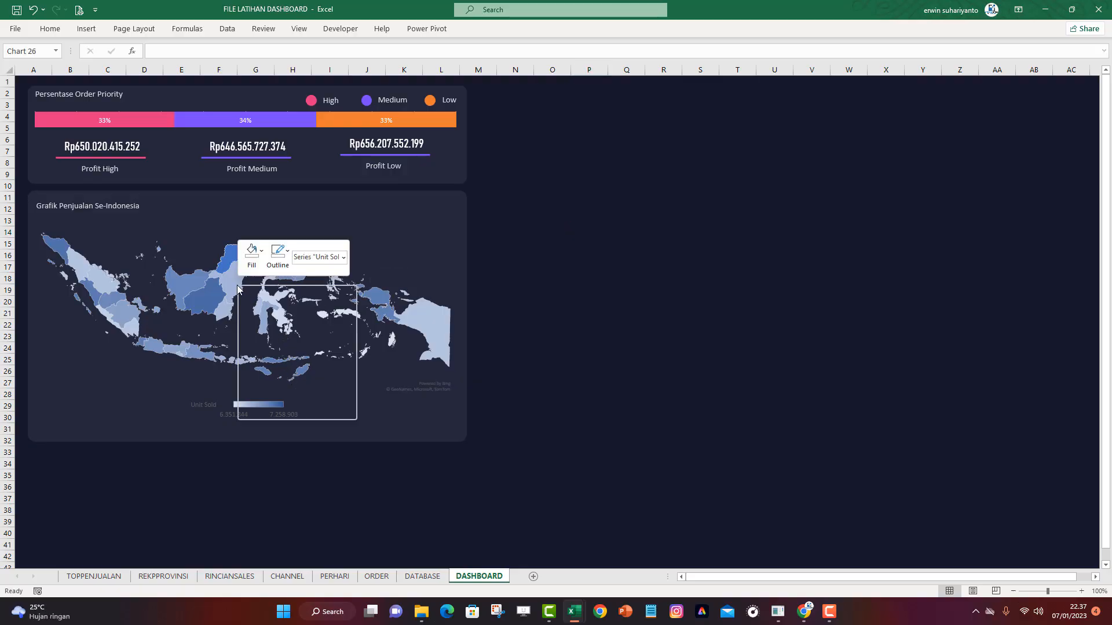
pyautogui.click(302, 413)
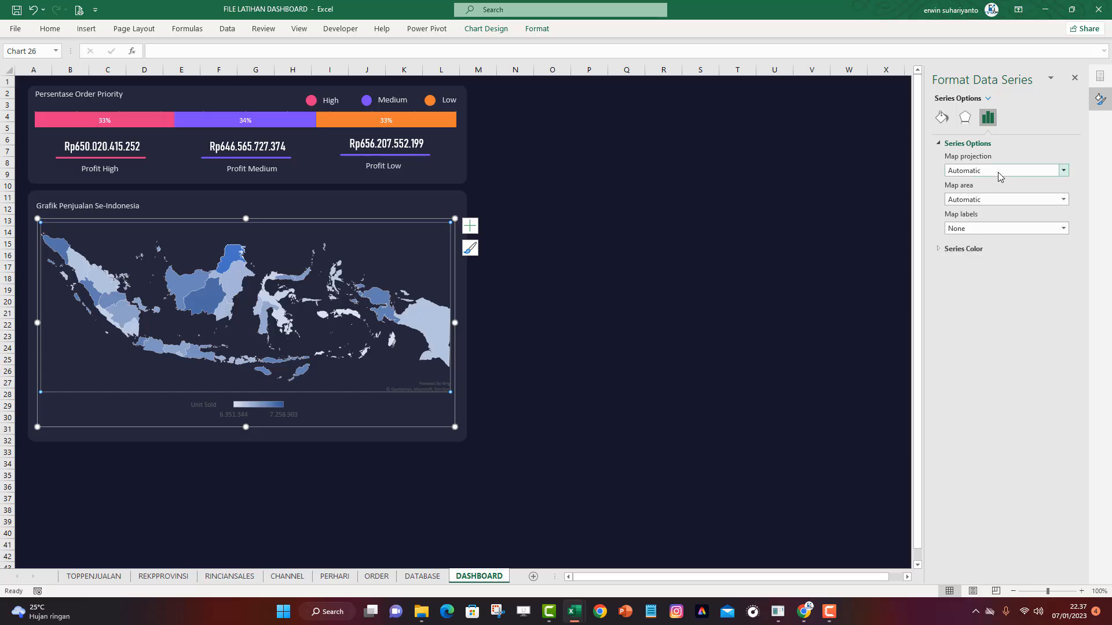
pyautogui.click(1055, 174)
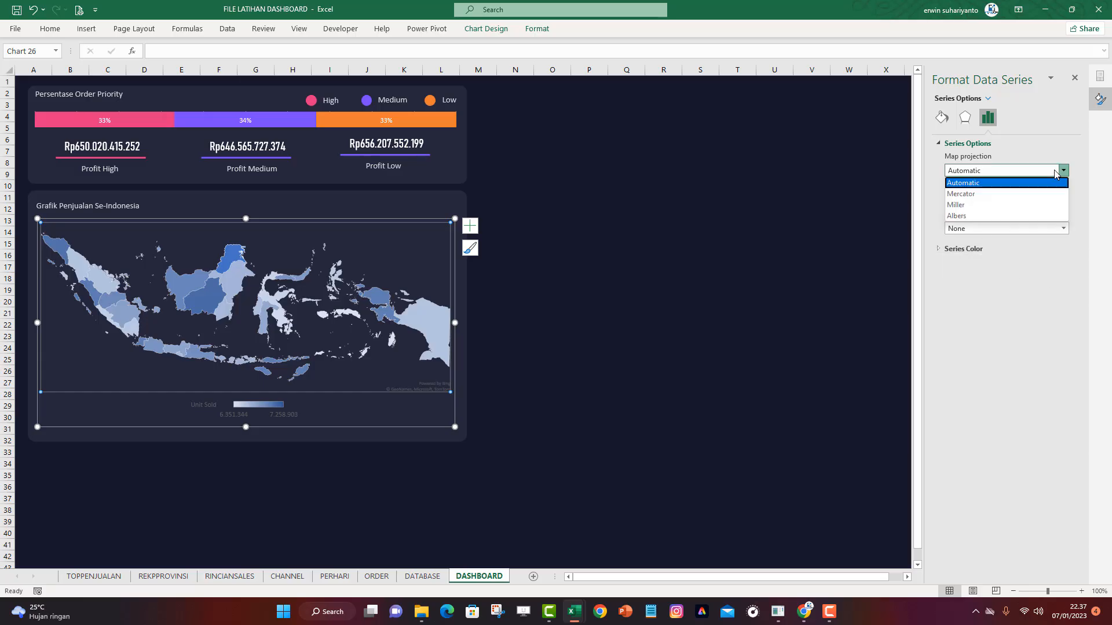
pyautogui.click(1056, 173)
pyautogui.click(1055, 173)
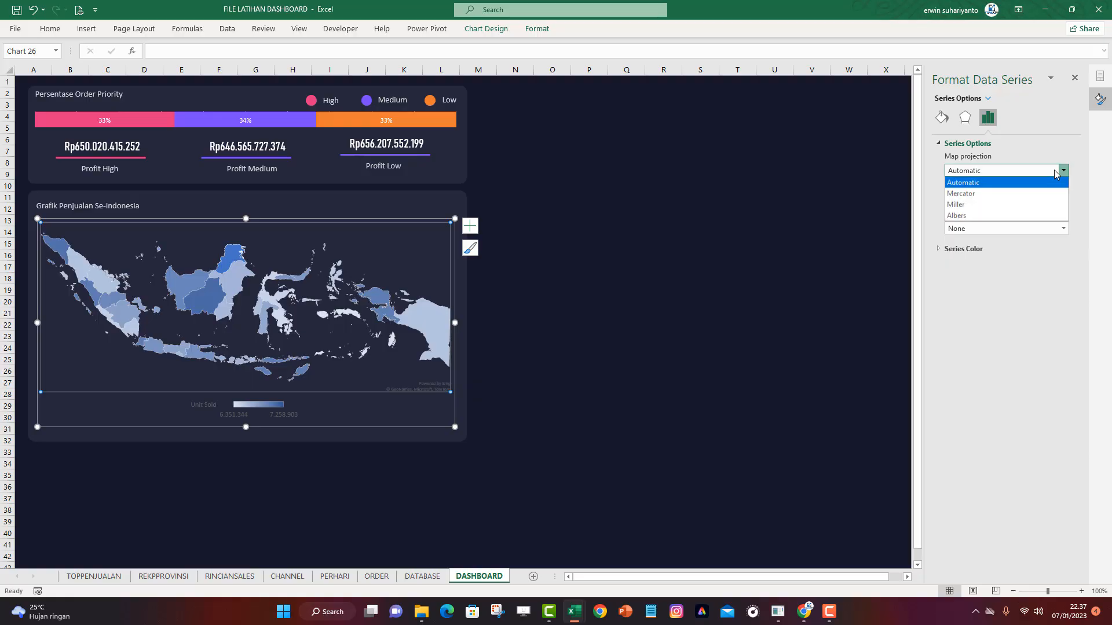
pyautogui.click(1055, 173)
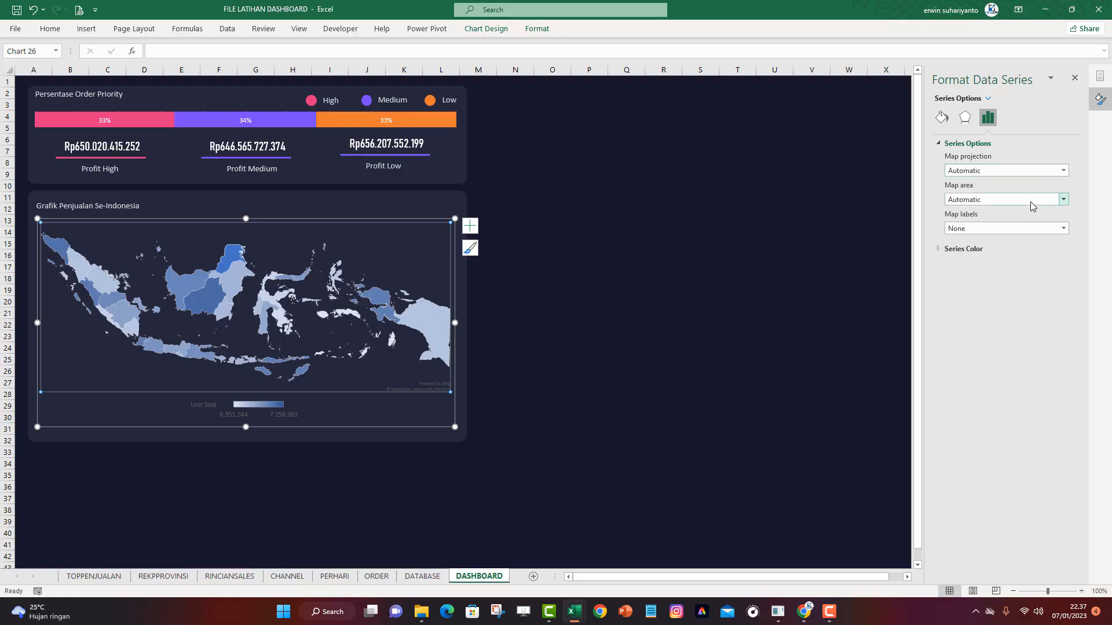
pyautogui.click(1032, 205)
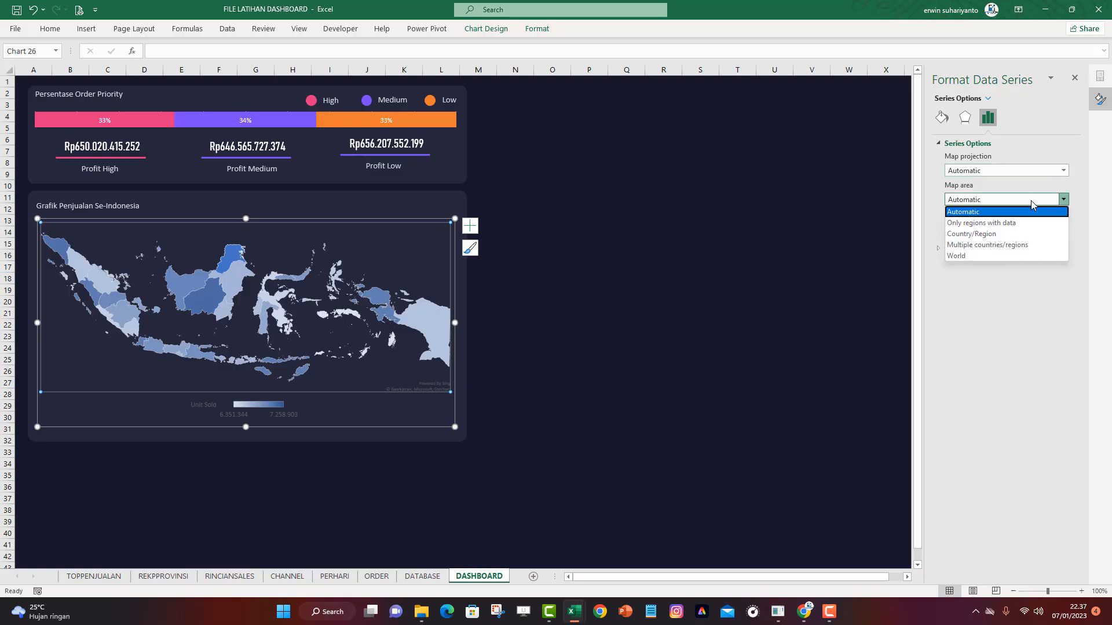
pyautogui.click(1013, 224)
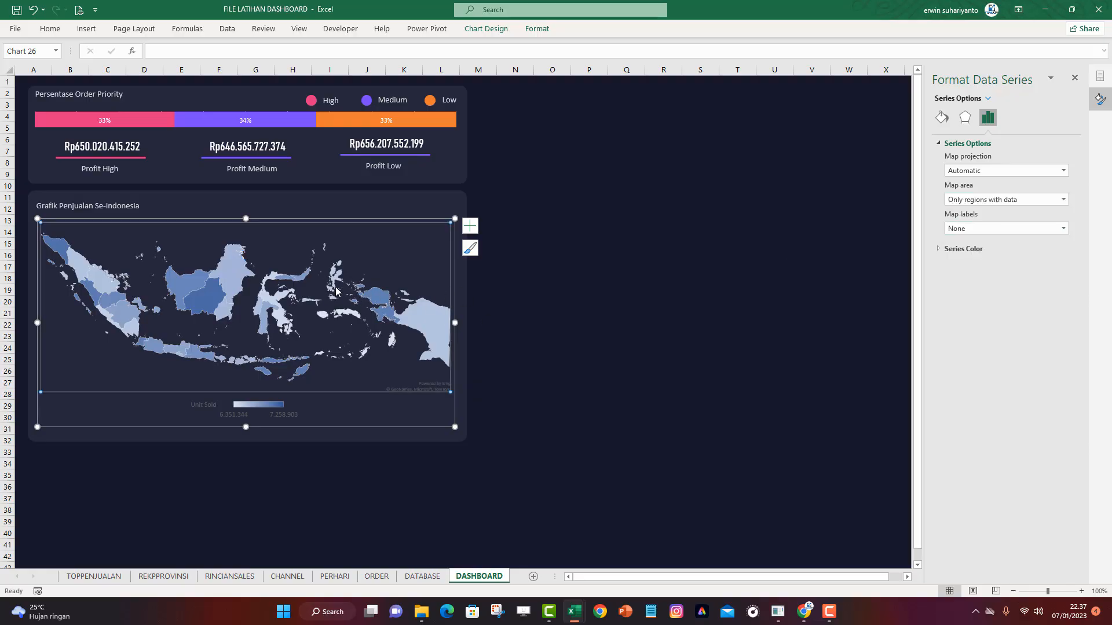
# Try Country/Region and Multiple countries/regions as the map area and return it to Only regions with data
pyautogui.click(1032, 201)
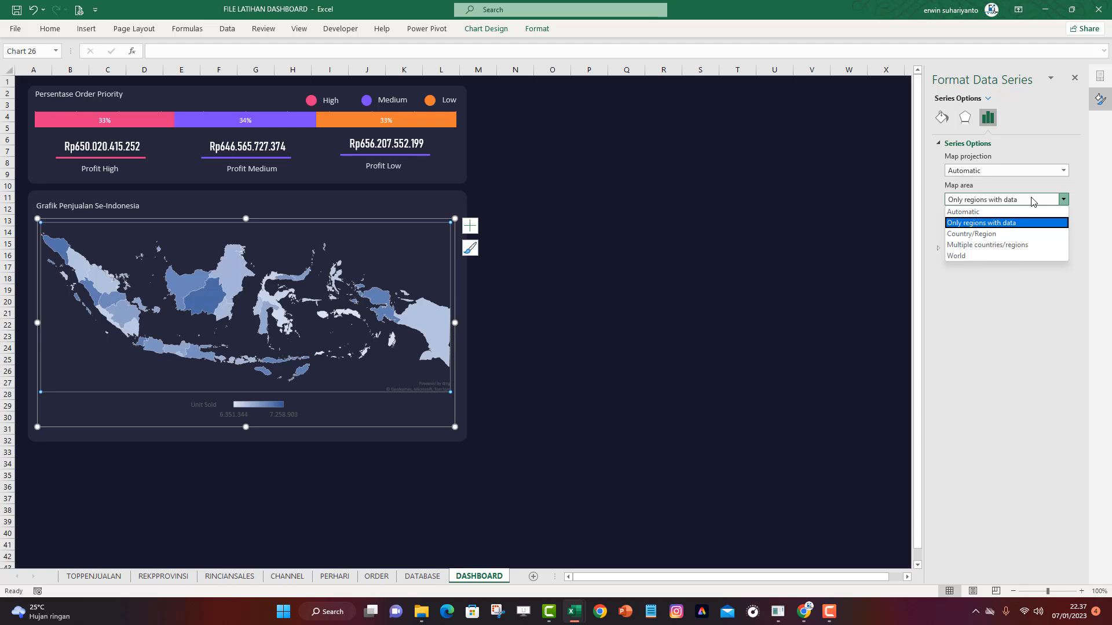
pyautogui.click(987, 234)
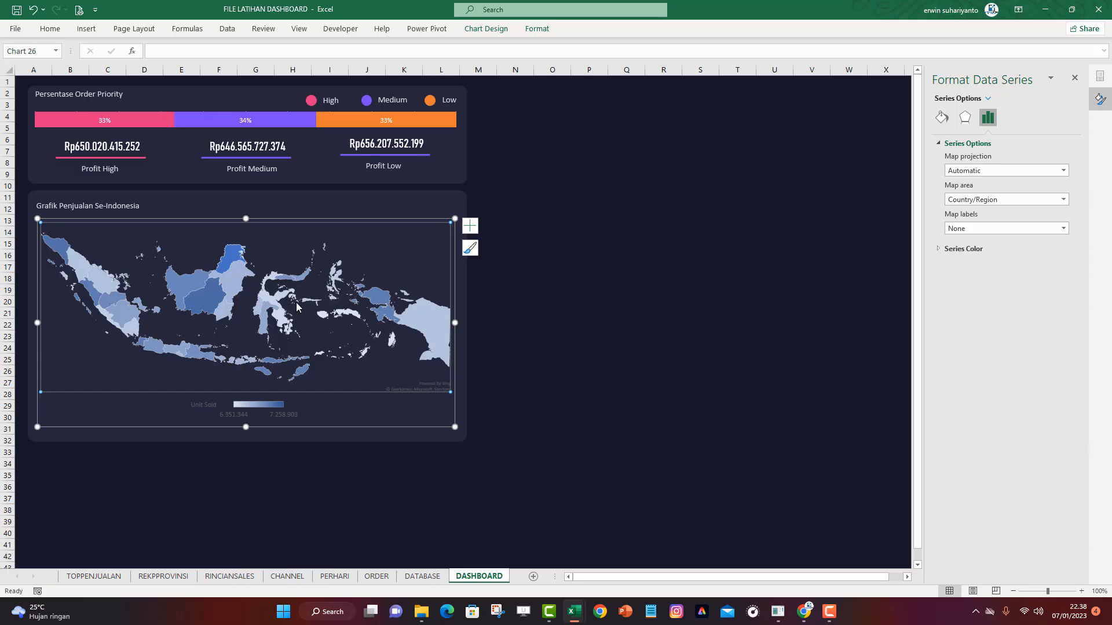
pyautogui.click(974, 202)
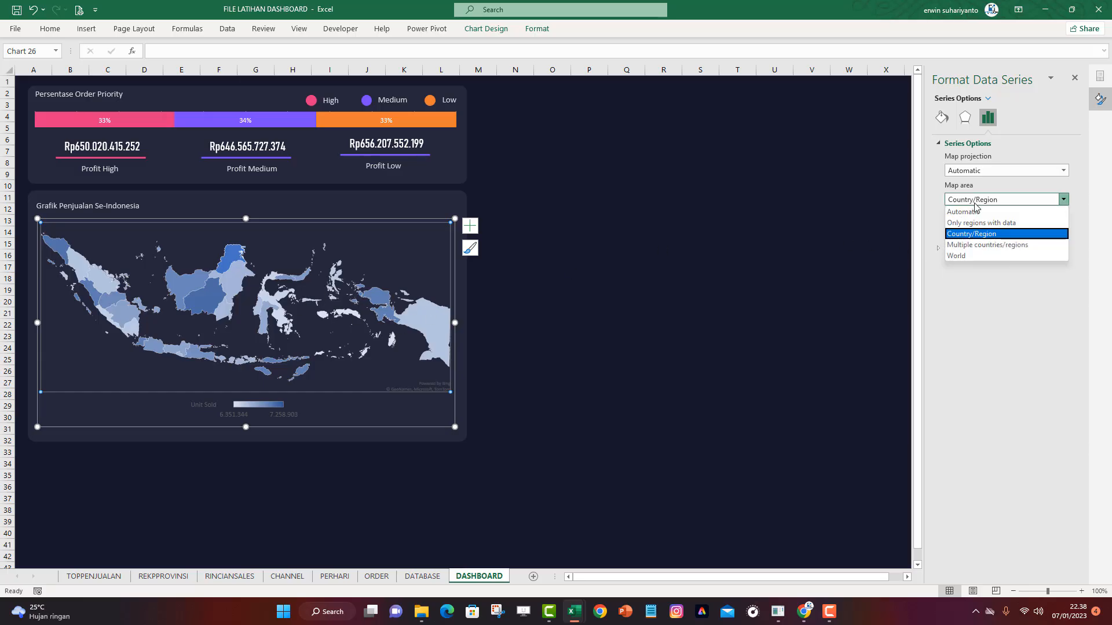
pyautogui.click(990, 246)
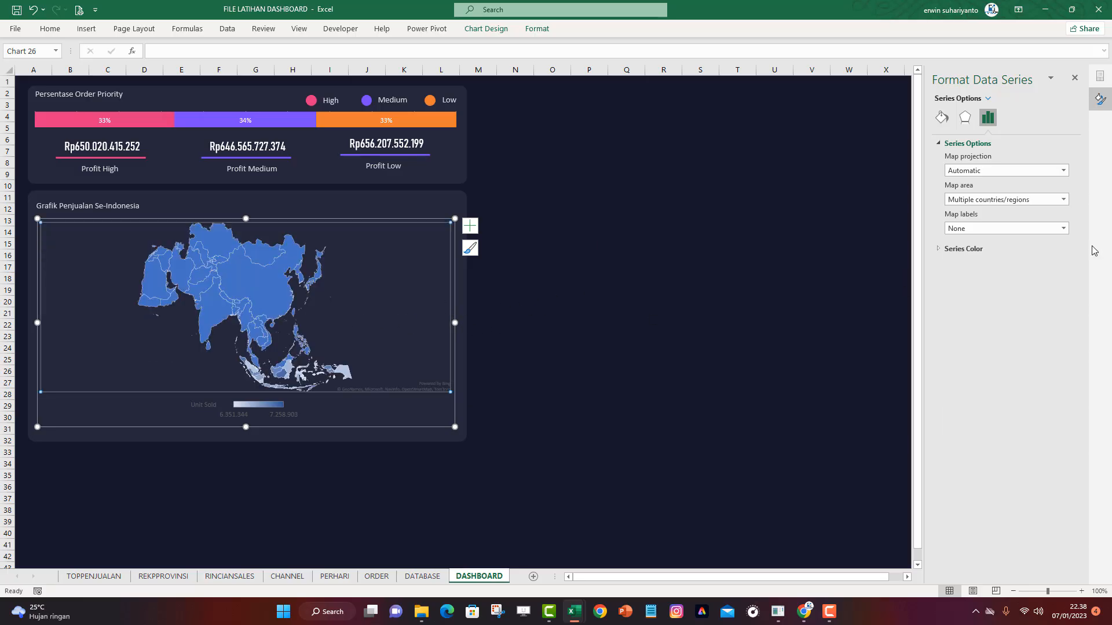
pyautogui.click(1035, 203)
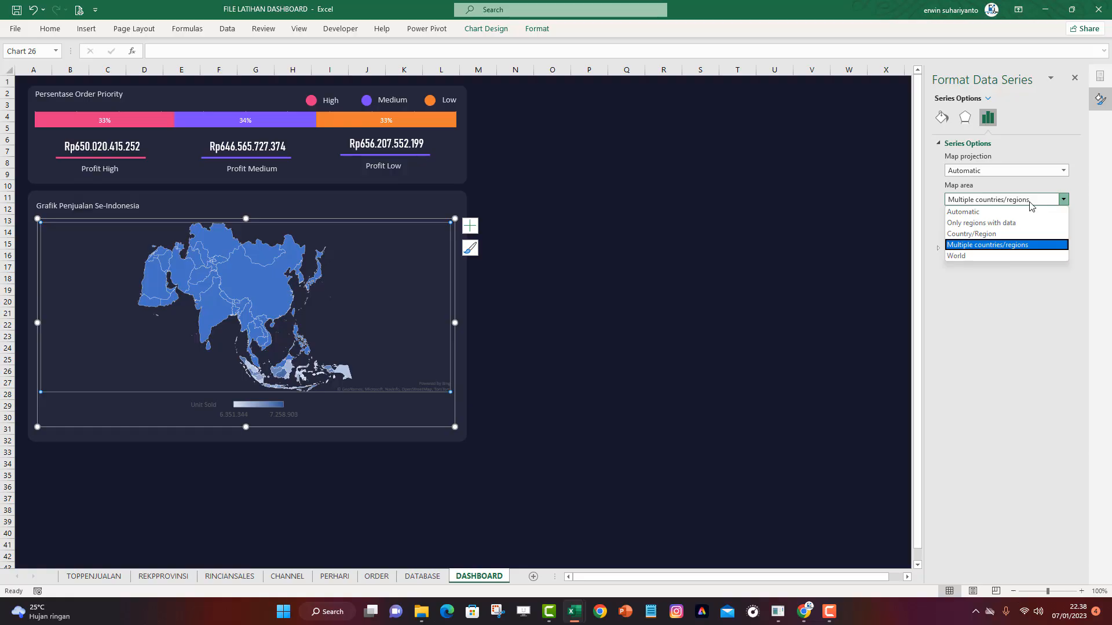
pyautogui.click(995, 224)
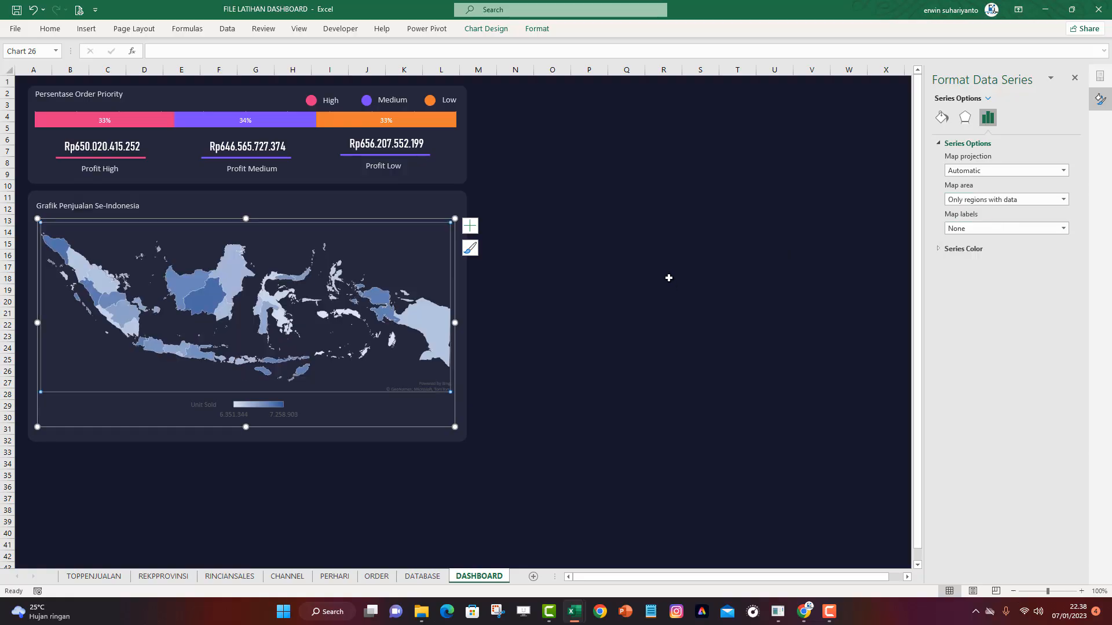
# Set the map labels of the Indonesia map series to Show all
pyautogui.click(993, 227)
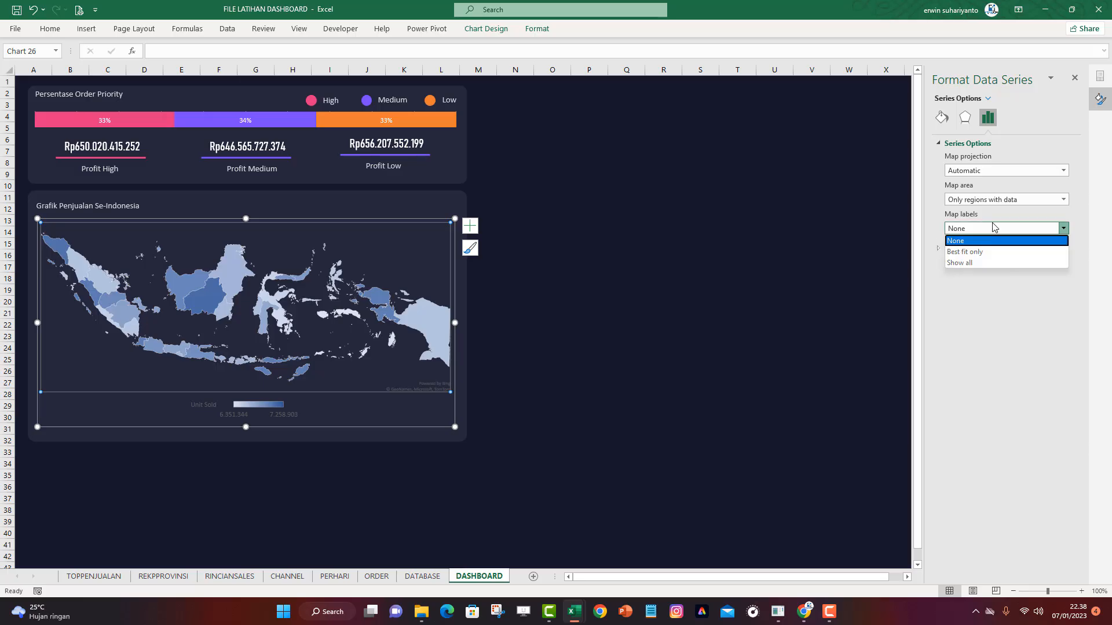
pyautogui.click(983, 262)
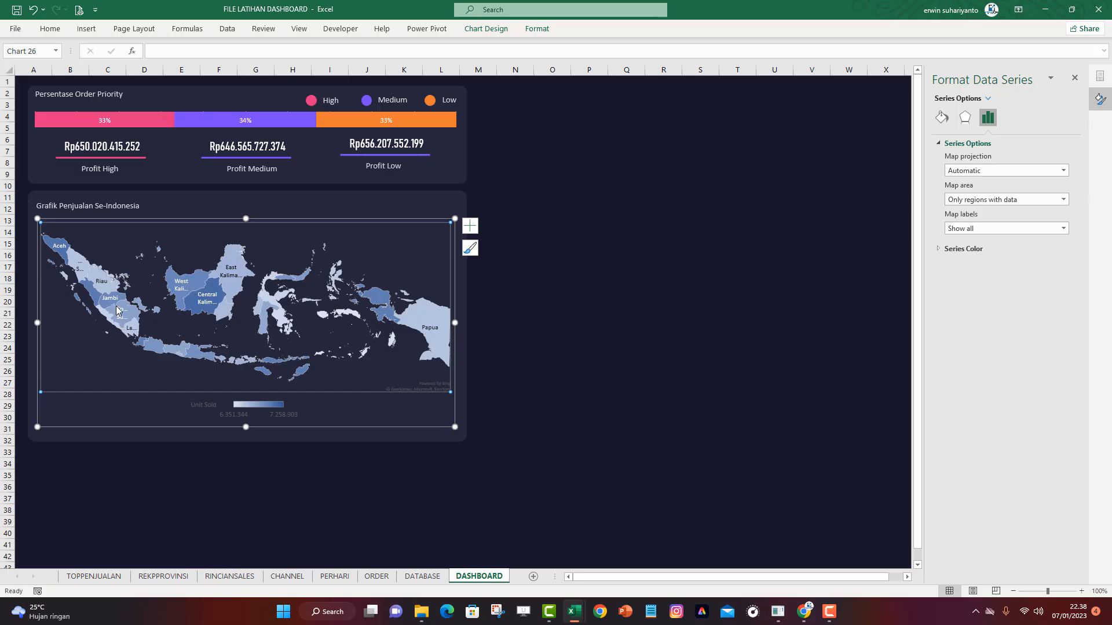
pyautogui.click(544, 311)
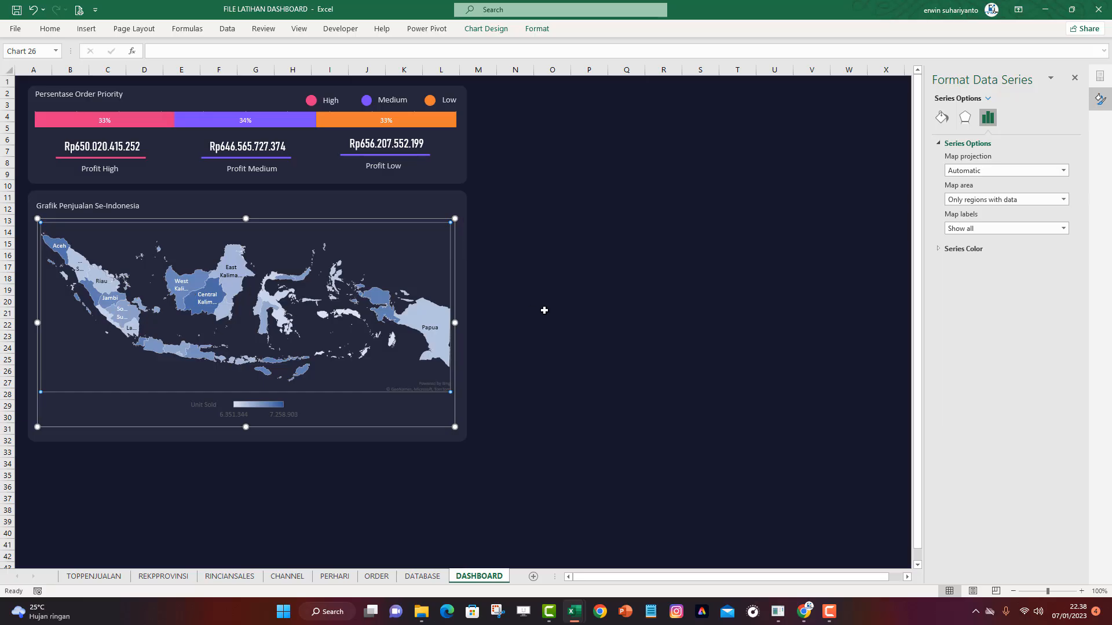
# Change the map series color scale to Diverging (3-color)
pyautogui.rightClick(286, 316)
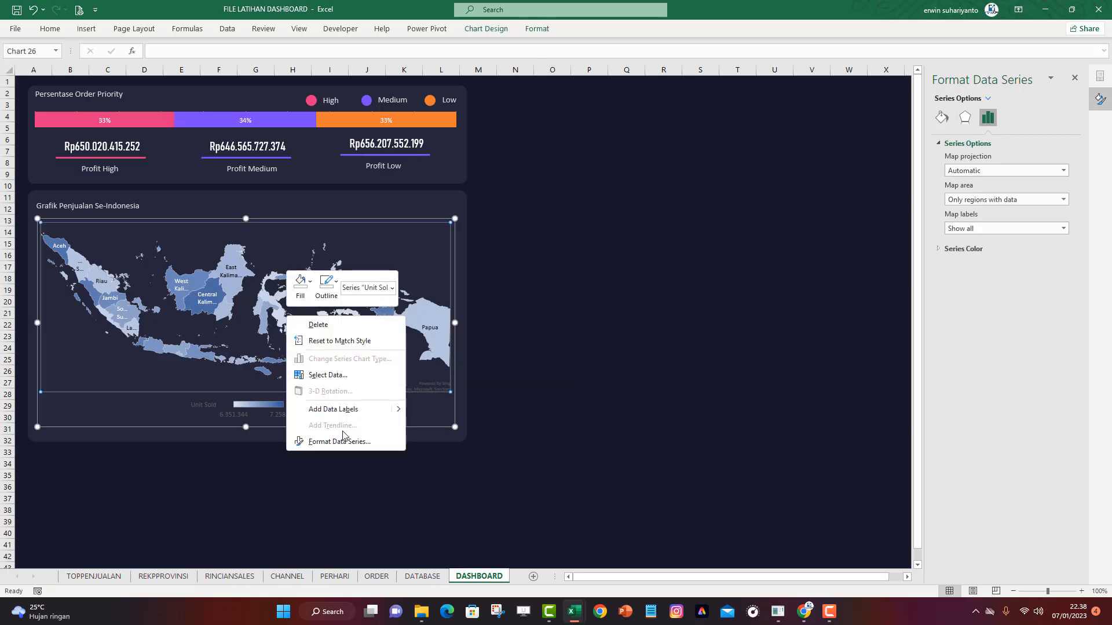
pyautogui.click(343, 443)
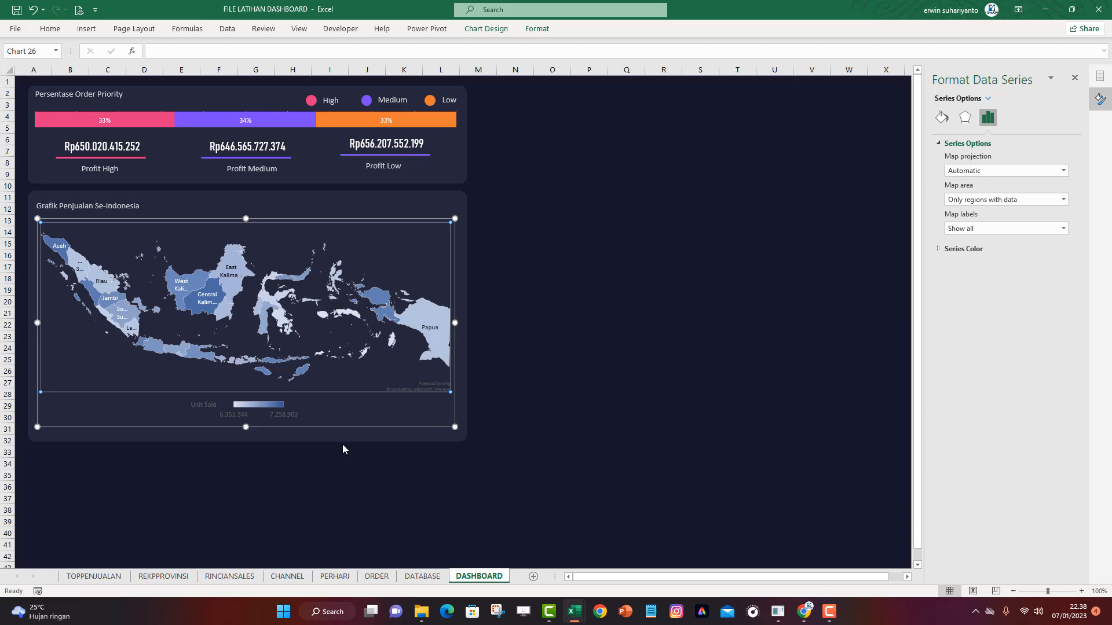
pyautogui.click(970, 253)
pyautogui.click(1016, 264)
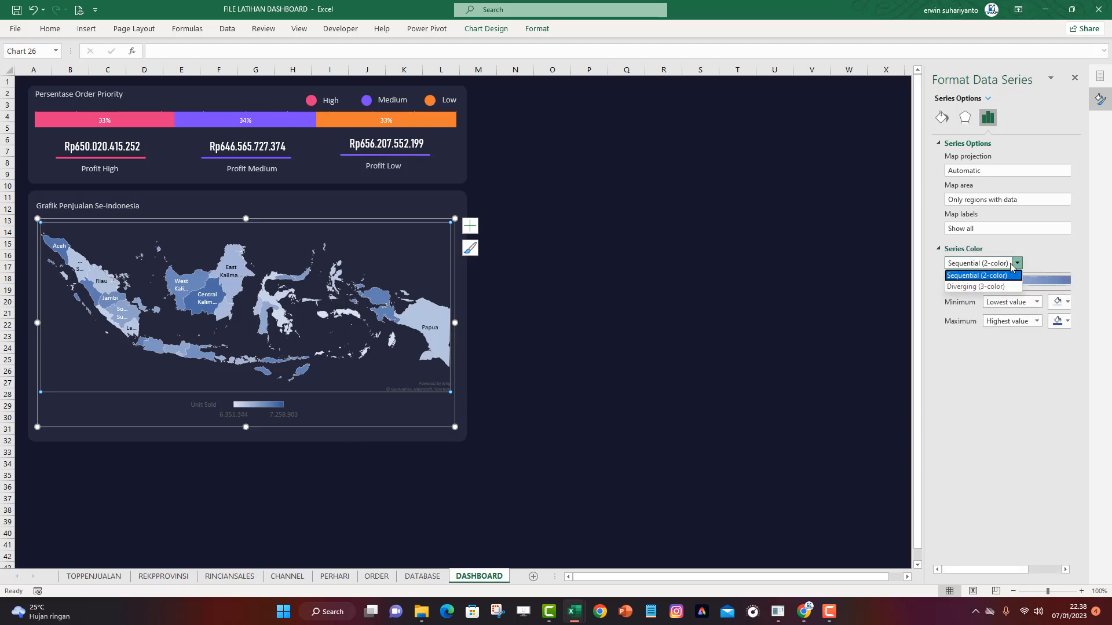
pyautogui.click(985, 286)
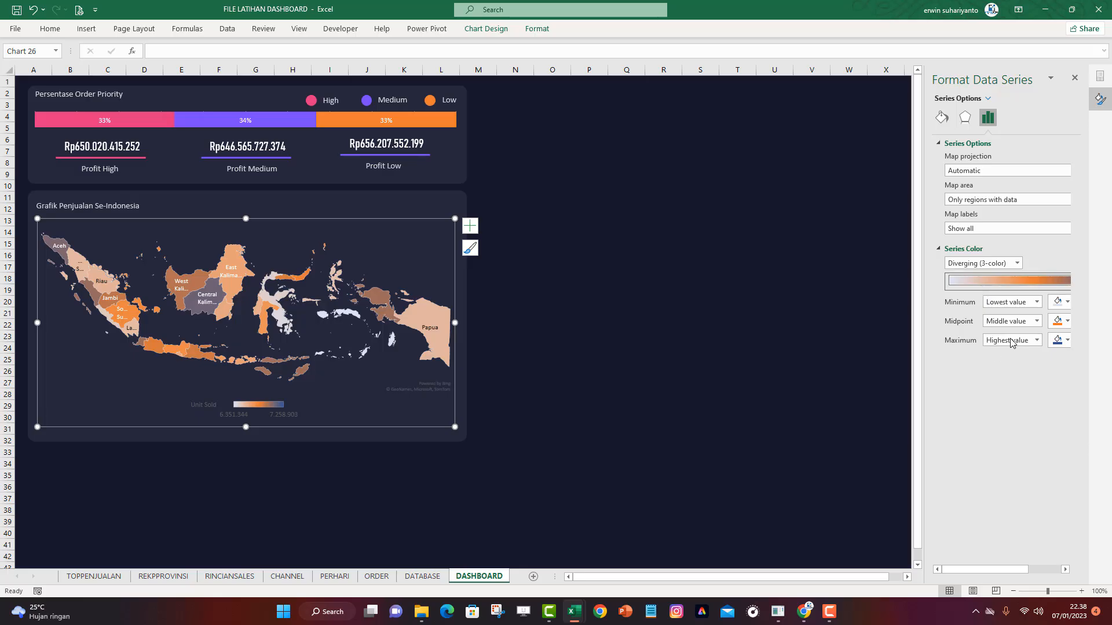
# Set the map's color scale to the recent purple for Minimum, pink for Midpoint and orange for Maximum
pyautogui.click(1061, 304)
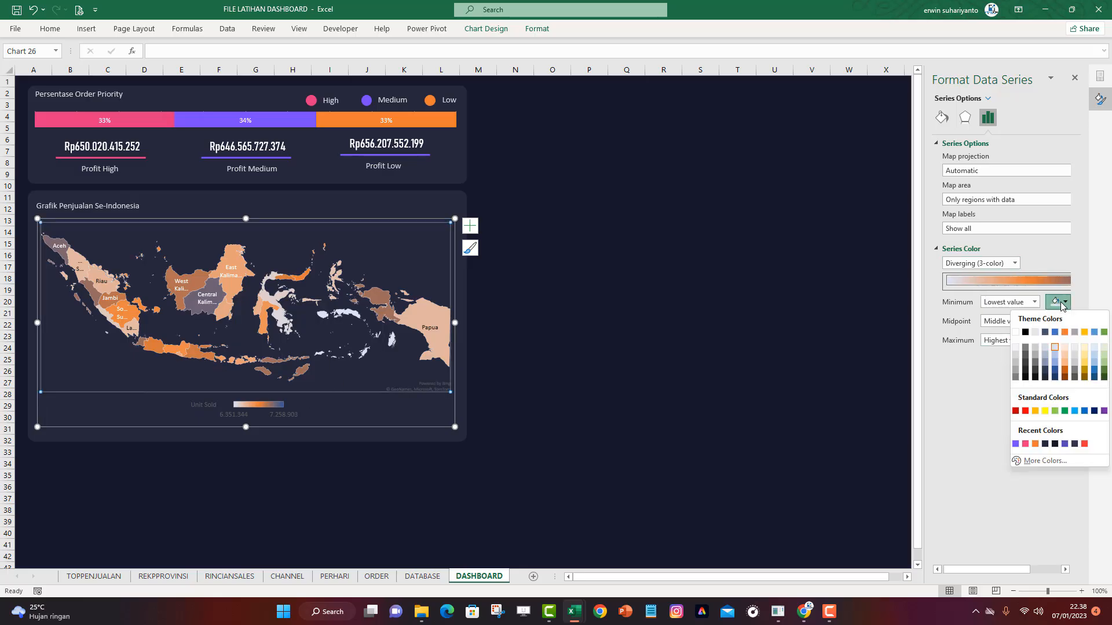
pyautogui.click(1016, 443)
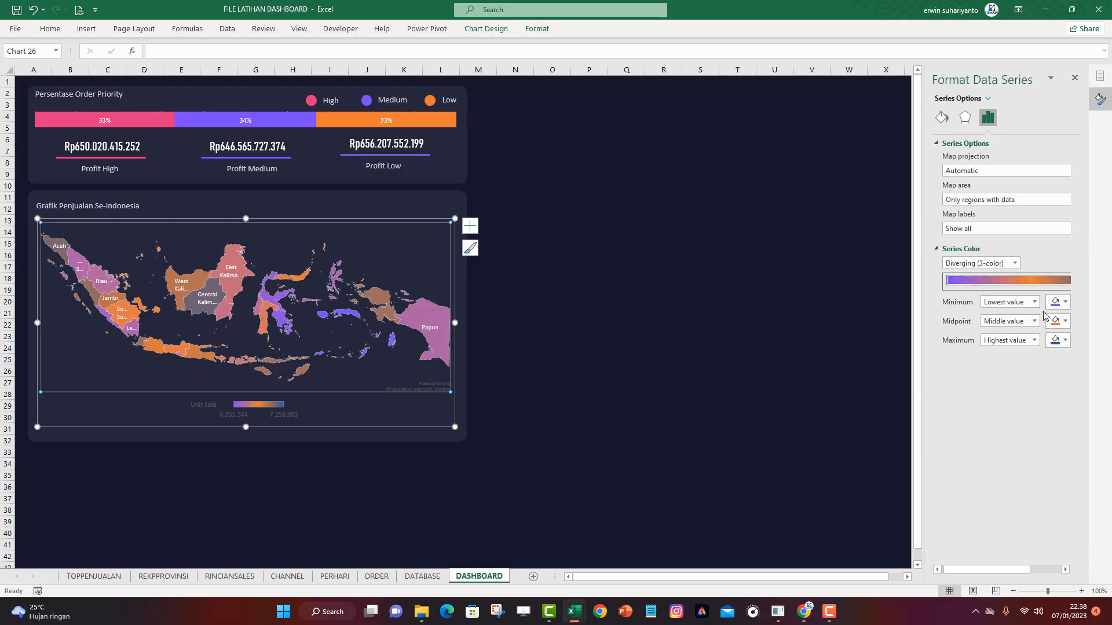
pyautogui.click(1062, 322)
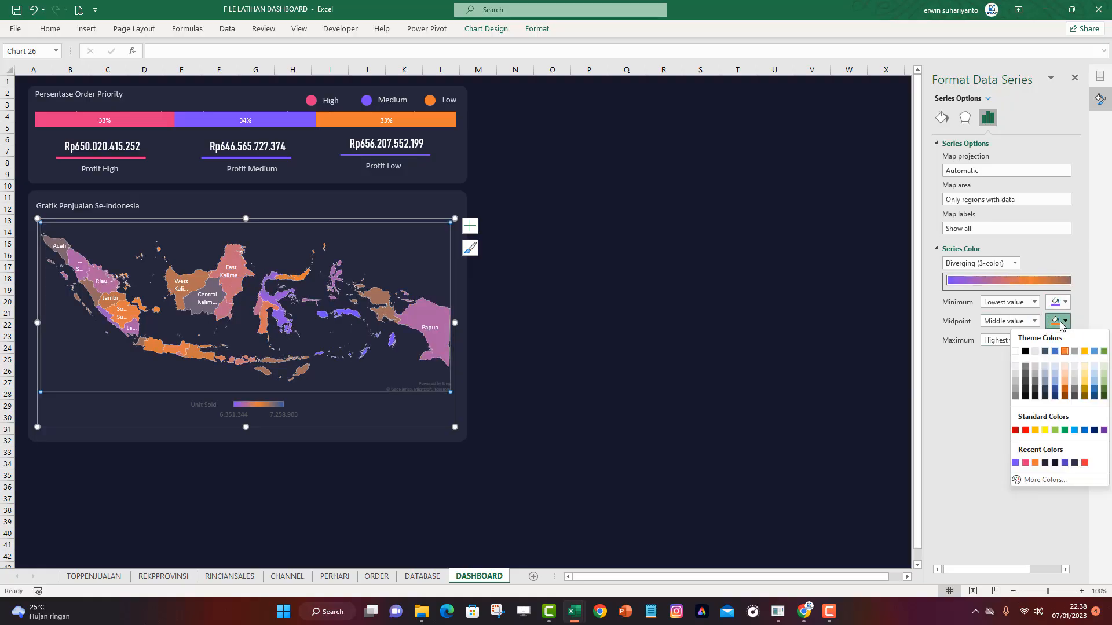
pyautogui.click(1026, 463)
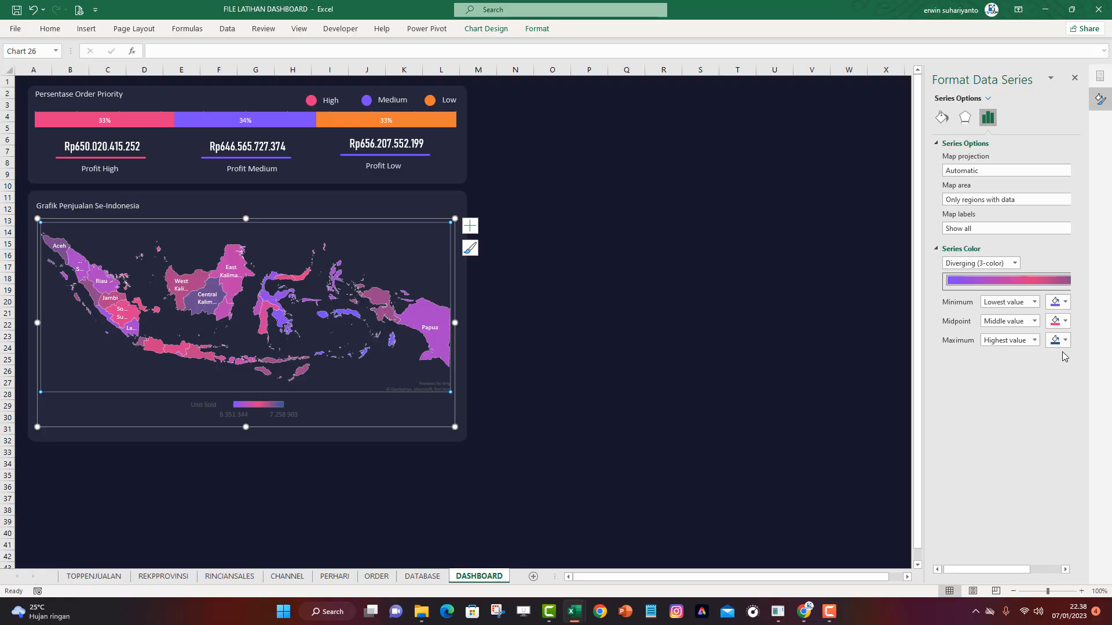
pyautogui.click(1065, 341)
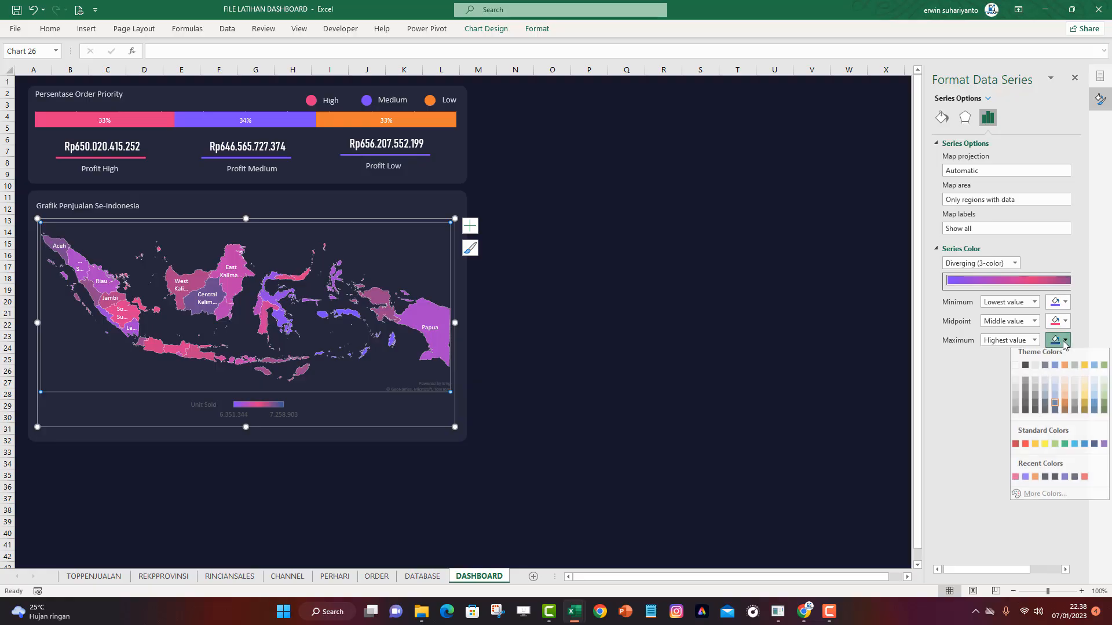
pyautogui.click(1036, 483)
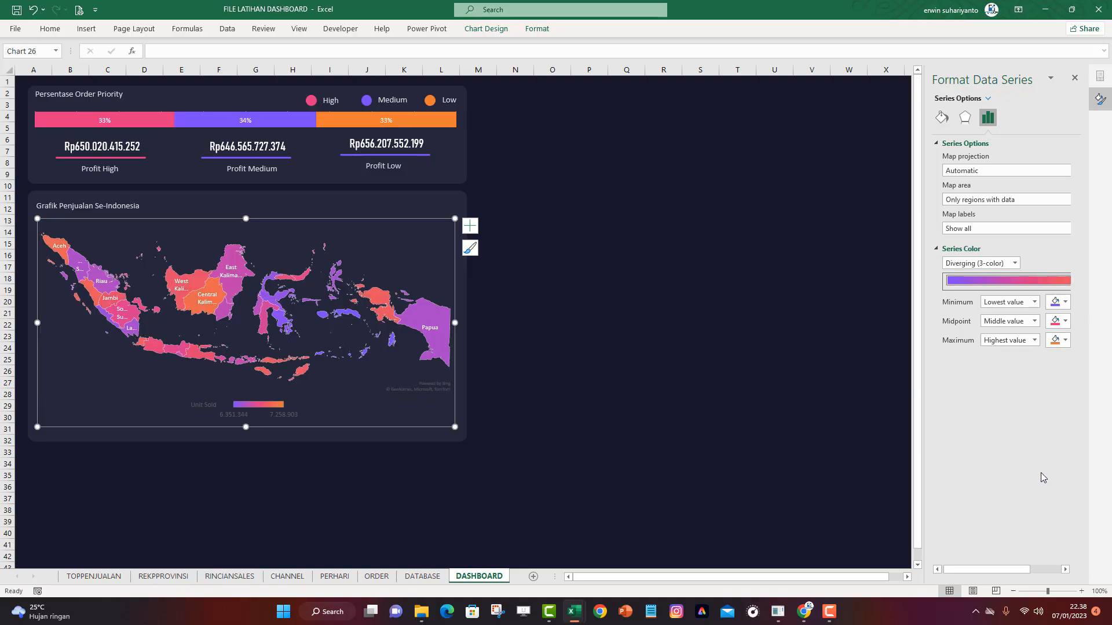
pyautogui.click(692, 281)
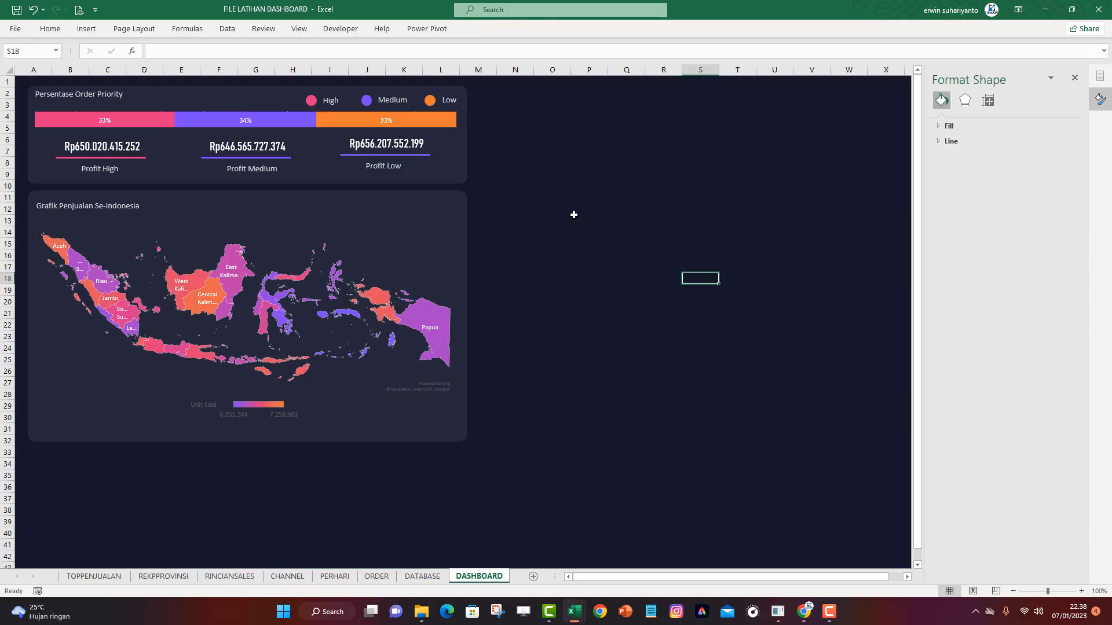
# Change the font color of the map chart's legend text to white
pyautogui.click(220, 418)
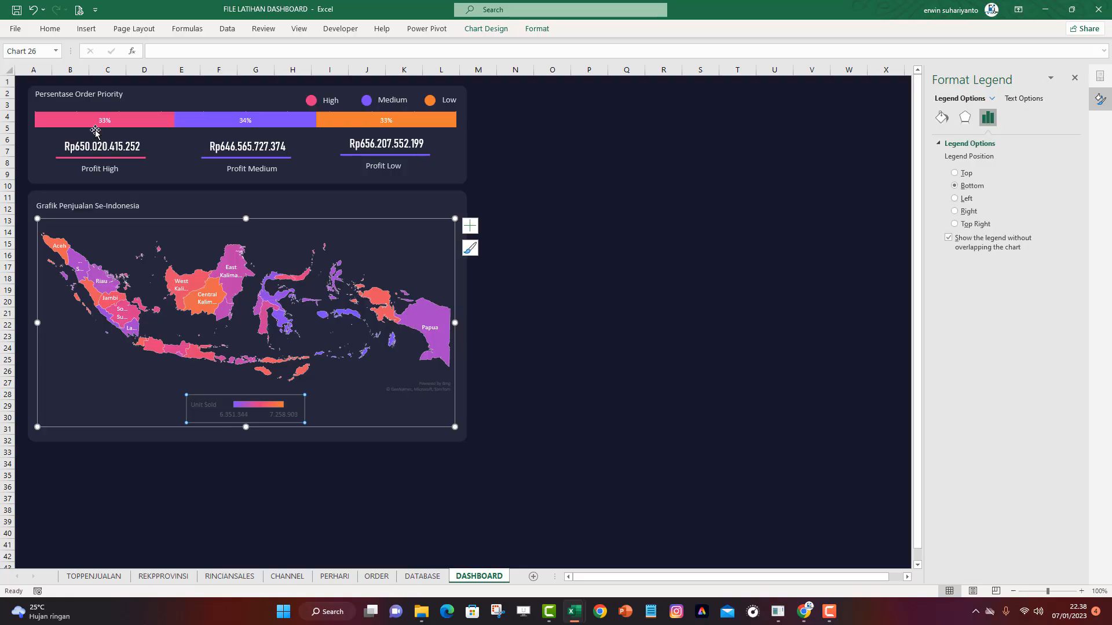
pyautogui.click(50, 28)
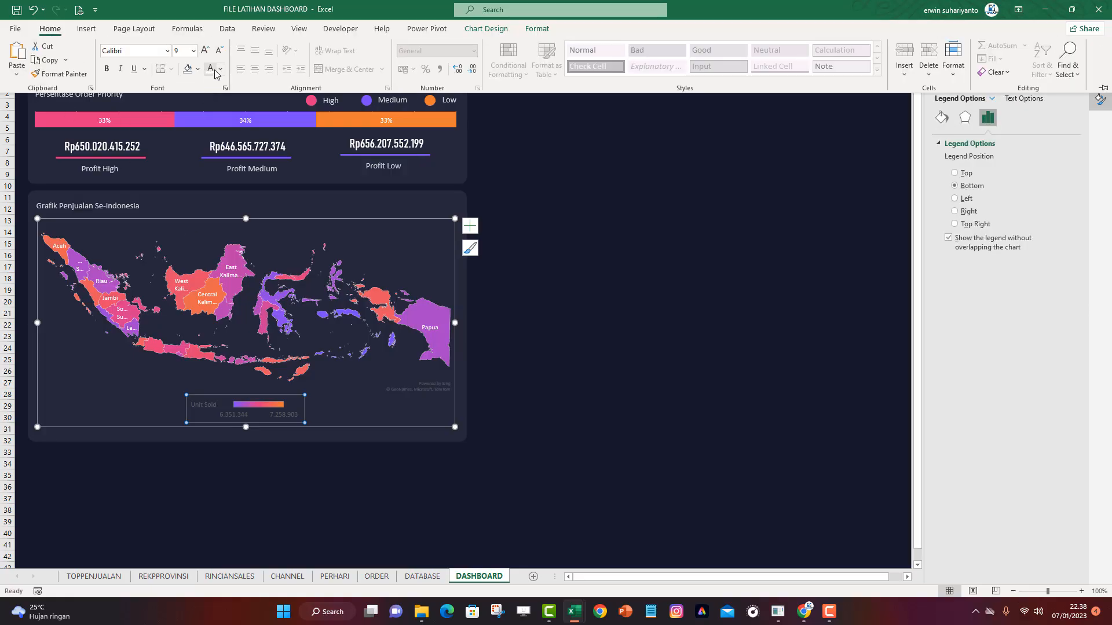
pyautogui.click(575, 243)
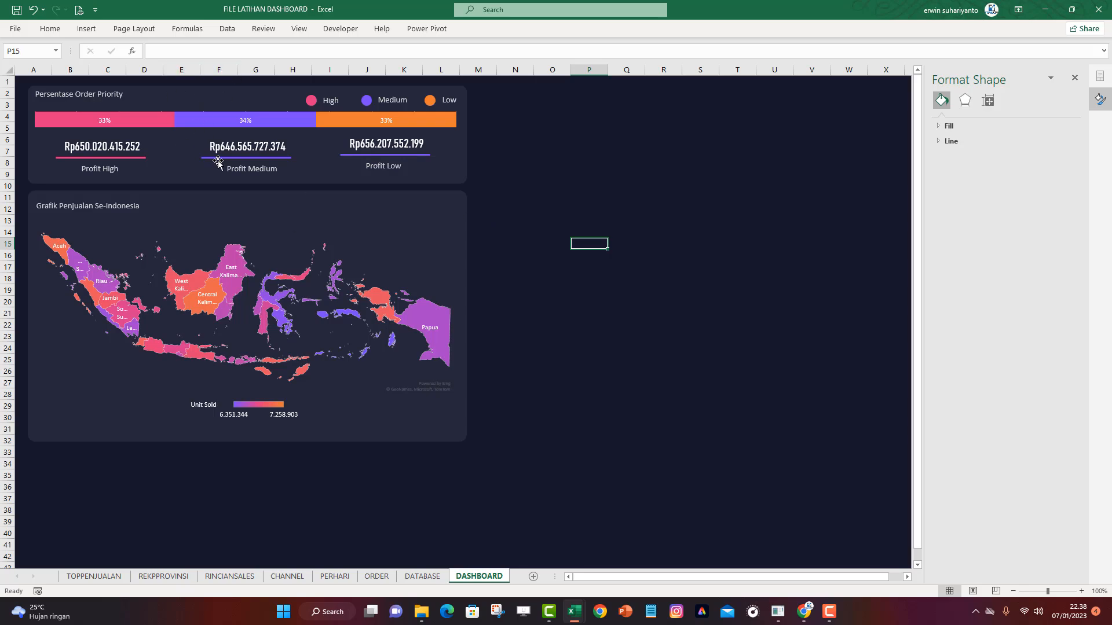
# Duplicate the Profit Medium value box and place the copy in the upper-right corner of the Indonesia map card
pyautogui.click(265, 148)
pyautogui.hotkey('ctrl', 'd')
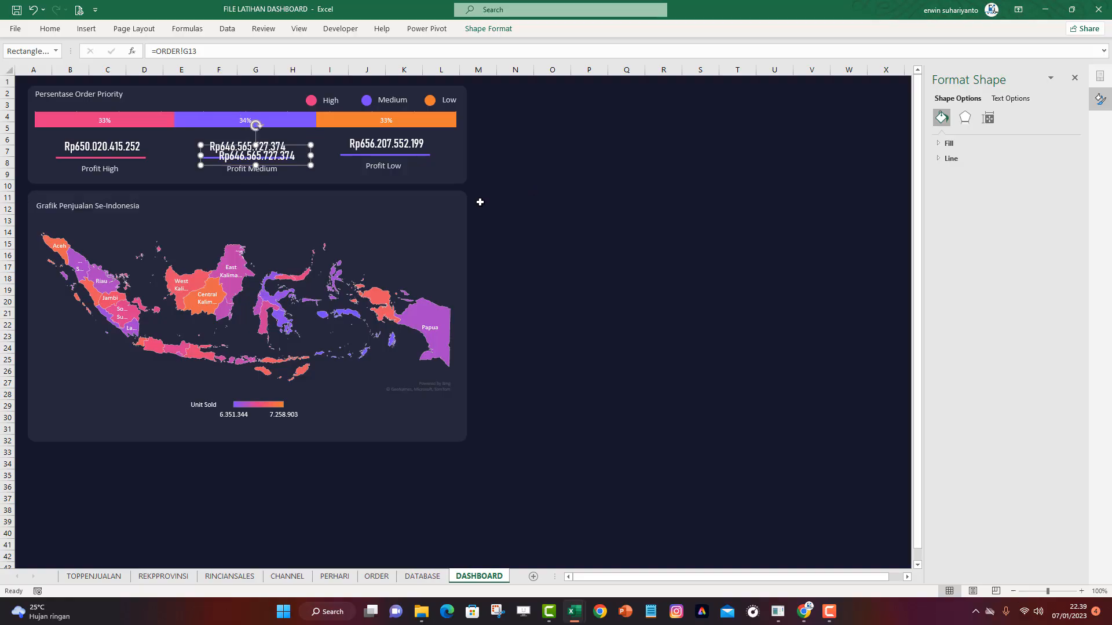
pyautogui.moveTo(291, 163); pyautogui.dragTo(438, 220)
# Link the copied value box on the map card to the units-sold total in cell G3 of the REKPPROVINSI sheet
pyautogui.hotkey('ctrl', 'a')
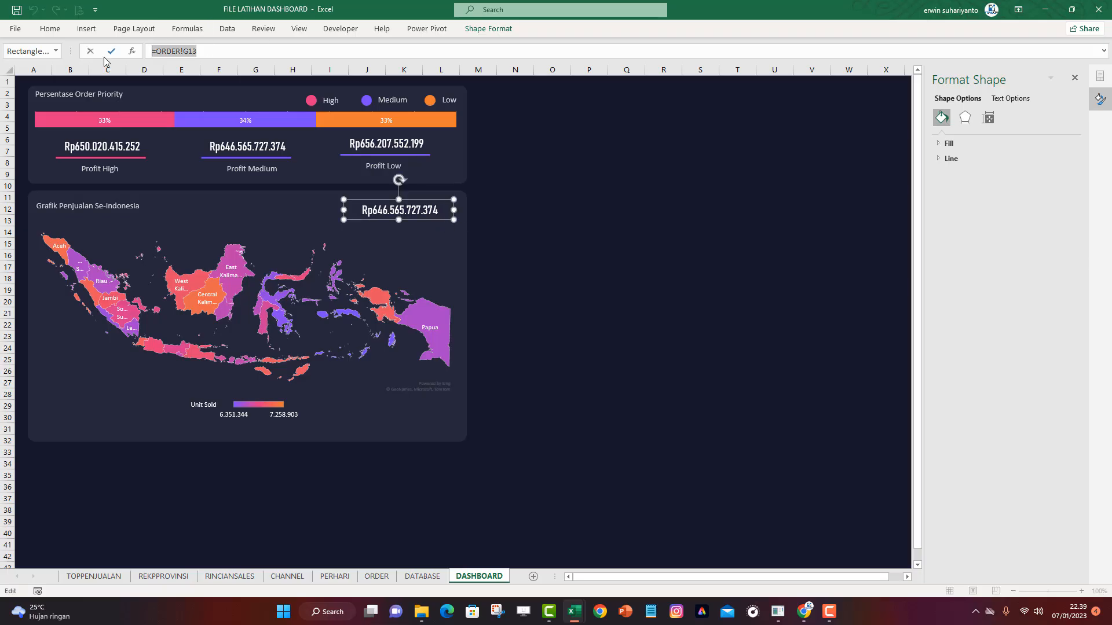
pyautogui.write('=')
pyautogui.click(163, 576)
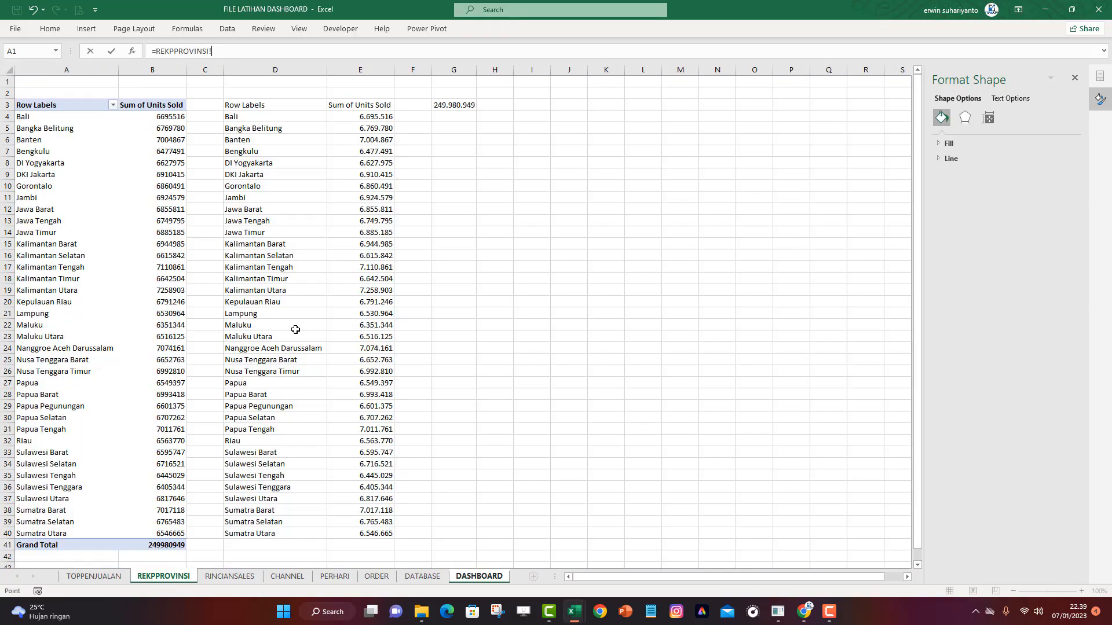
pyautogui.click(454, 108)
pyautogui.press('Return')
pyautogui.click(553, 187)
# Copy the formatting of the Profit Medium value onto the units-sold total on the map card using Format Painter
pyautogui.click(266, 151)
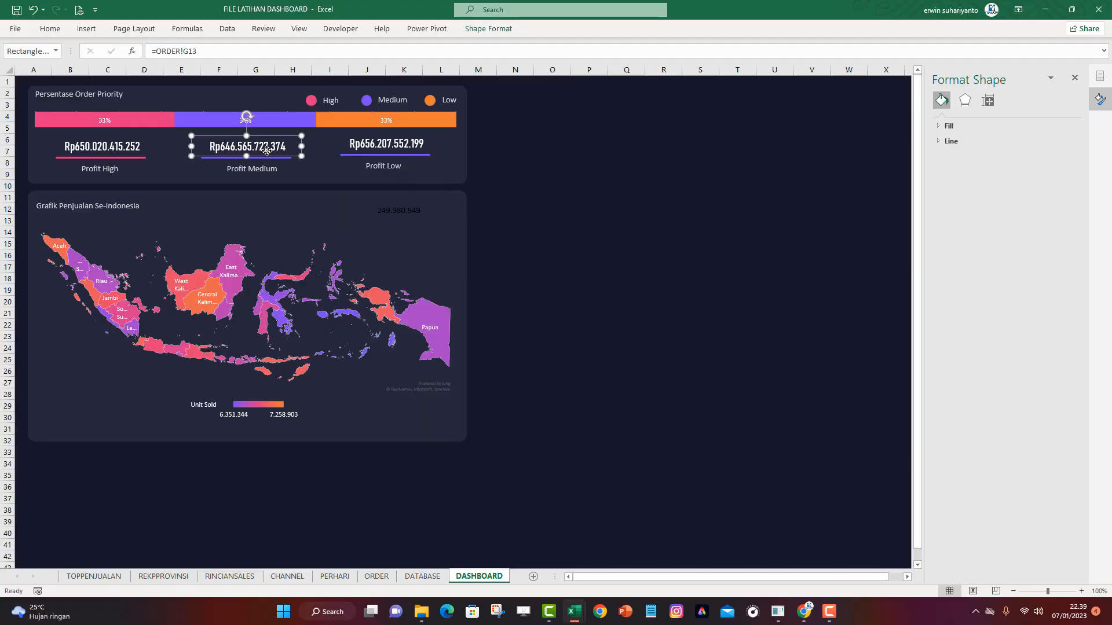
pyautogui.click(49, 29)
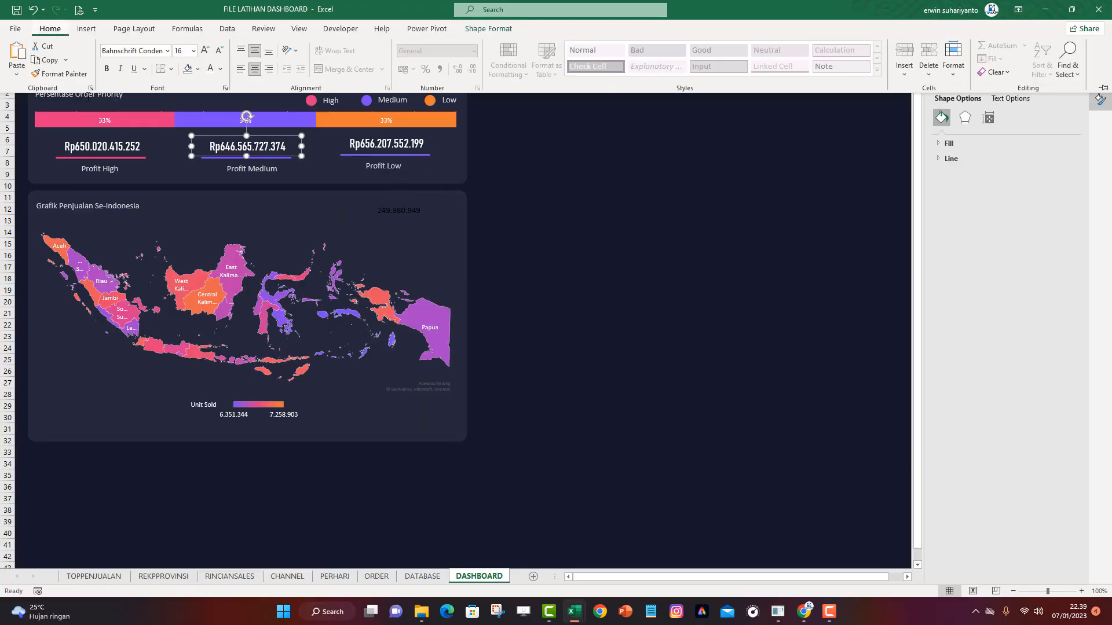
pyautogui.click(58, 74)
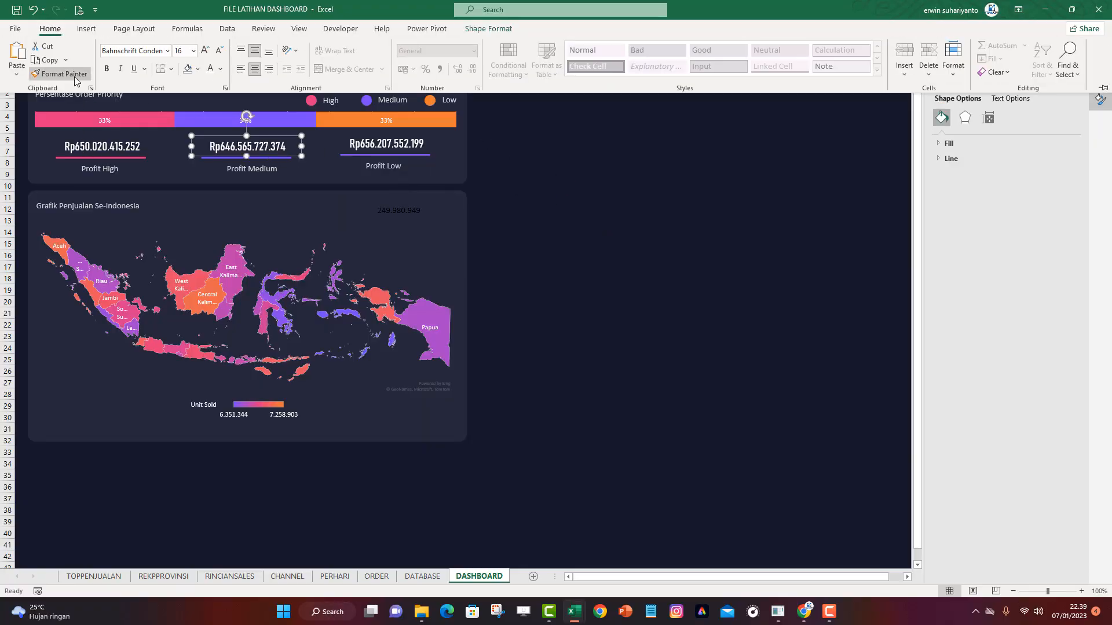
pyautogui.click(400, 212)
# Set the map card's units-sold total to the Bahnschrift SemiBold font at size 18
pyautogui.click(50, 28)
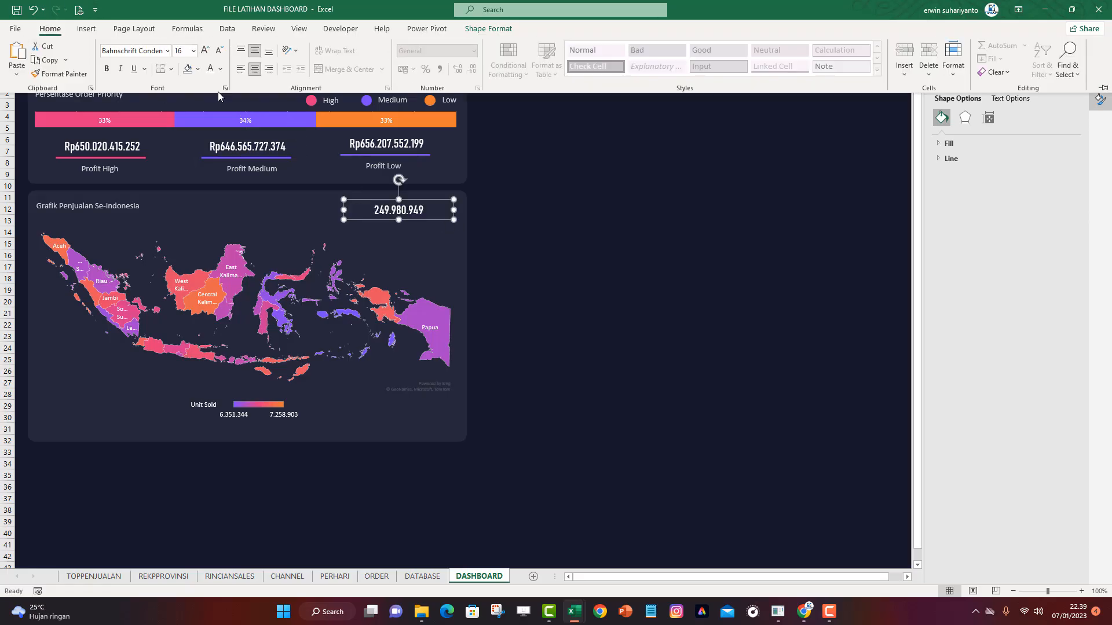
pyautogui.click(167, 51)
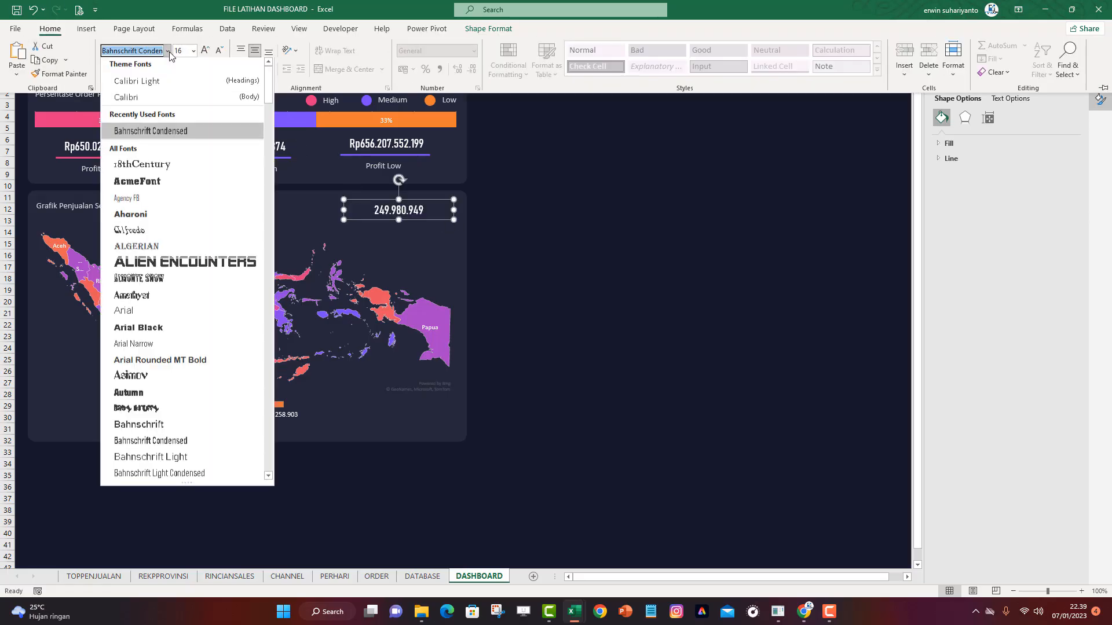
pyautogui.scroll(-9, 174, 168)
pyautogui.scroll(3, 193, 179)
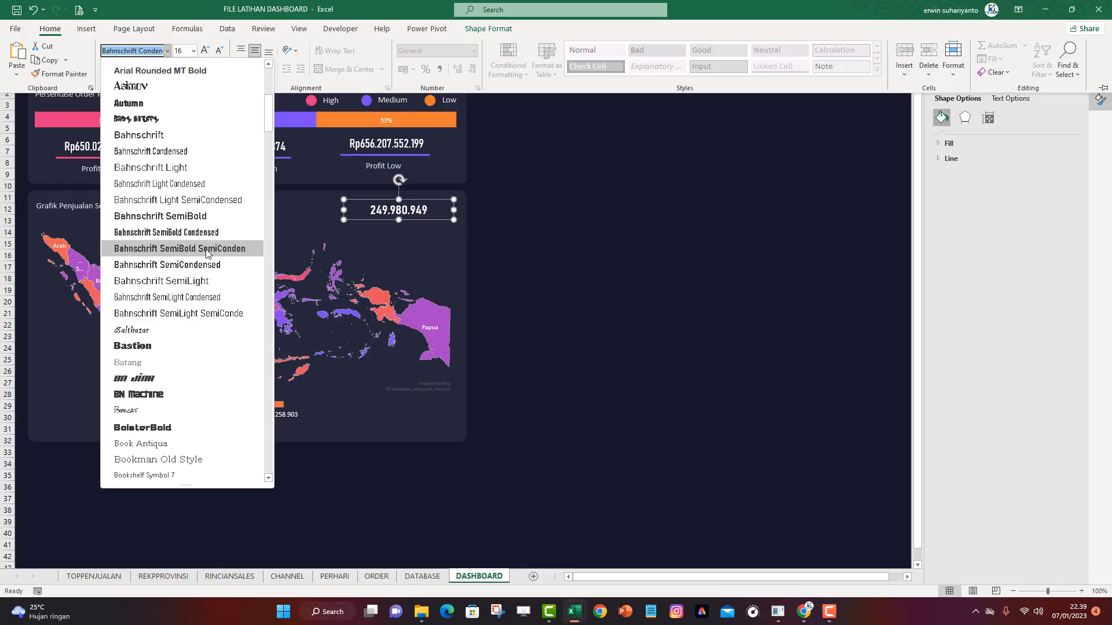
pyautogui.click(184, 217)
pyautogui.click(204, 50)
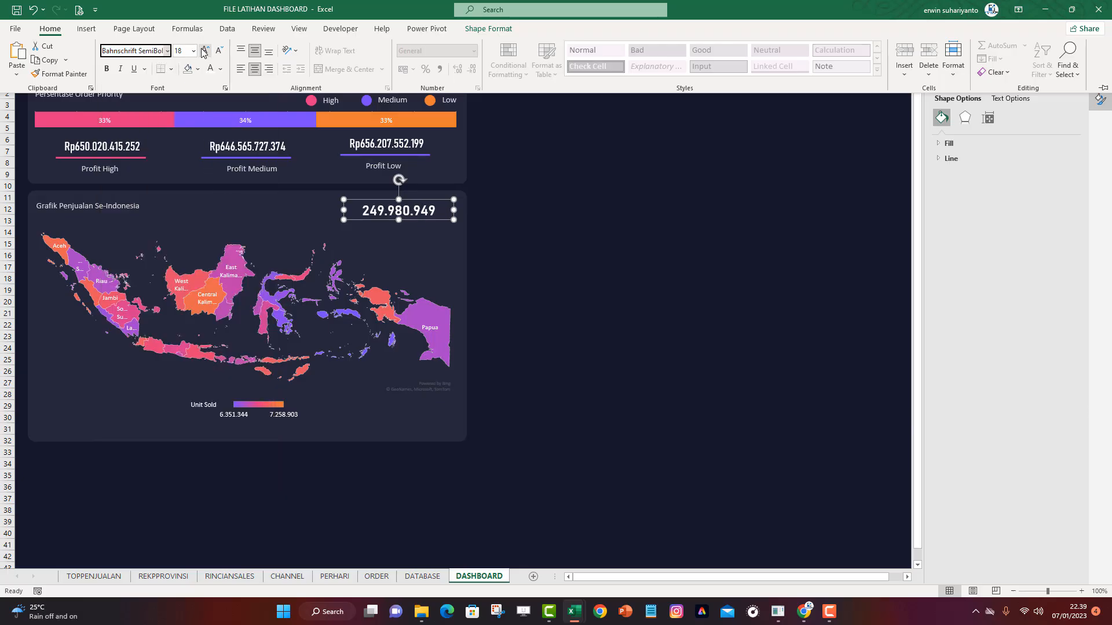
# Widen the units-sold total box toward the middle of the map card and close the Format Shape pane
pyautogui.click(343, 215)
pyautogui.moveTo(344, 210); pyautogui.dragTo(324, 209)
pyautogui.click(571, 219)
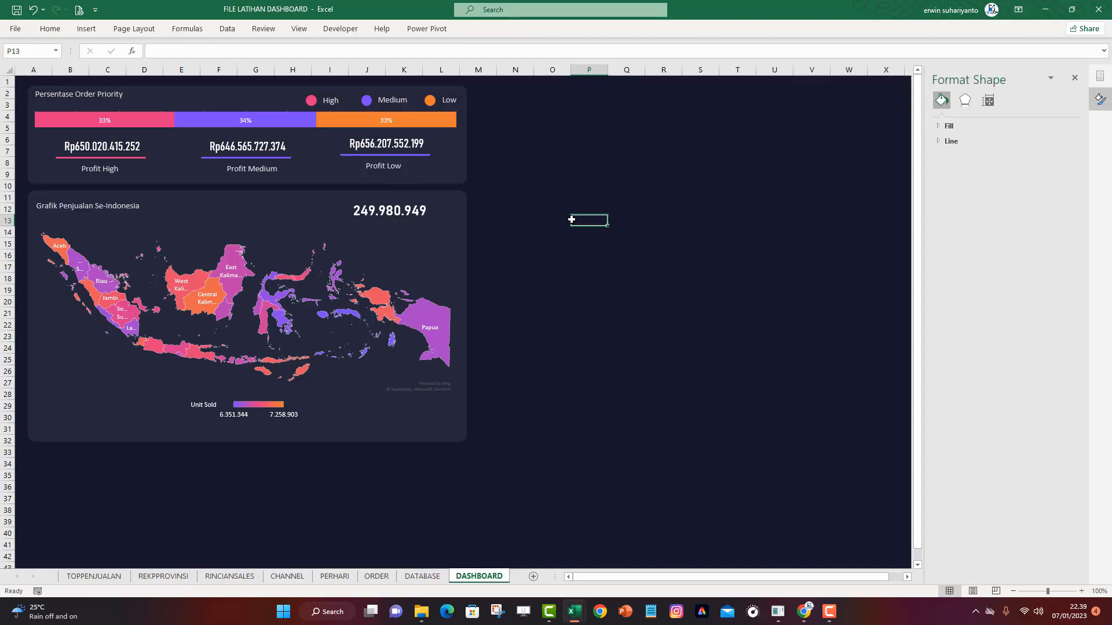
pyautogui.click(573, 197)
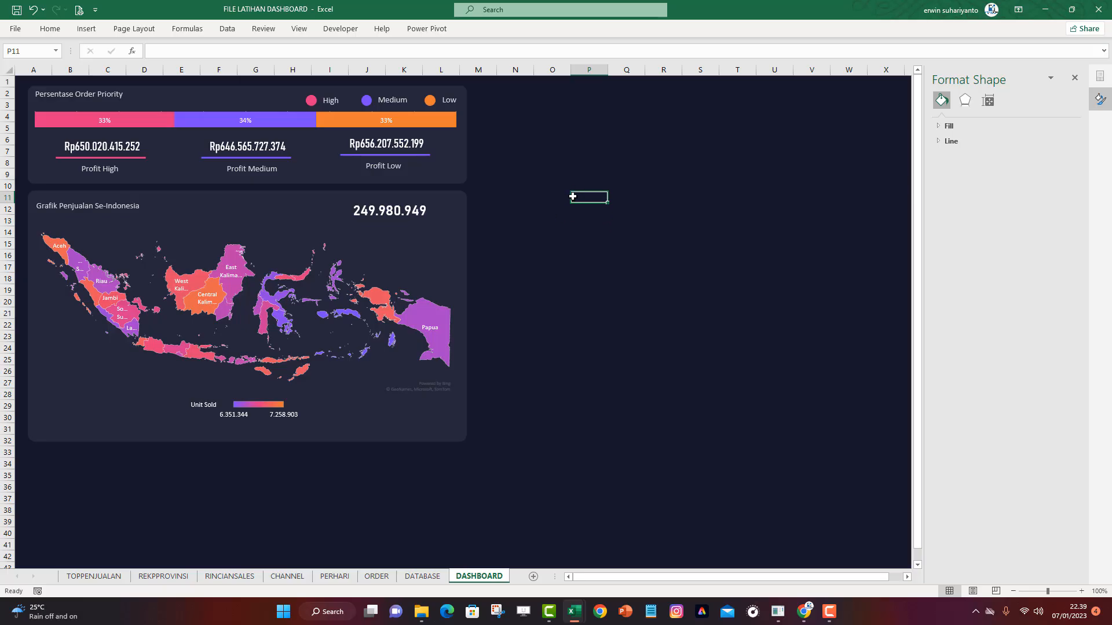
pyautogui.click(1078, 82)
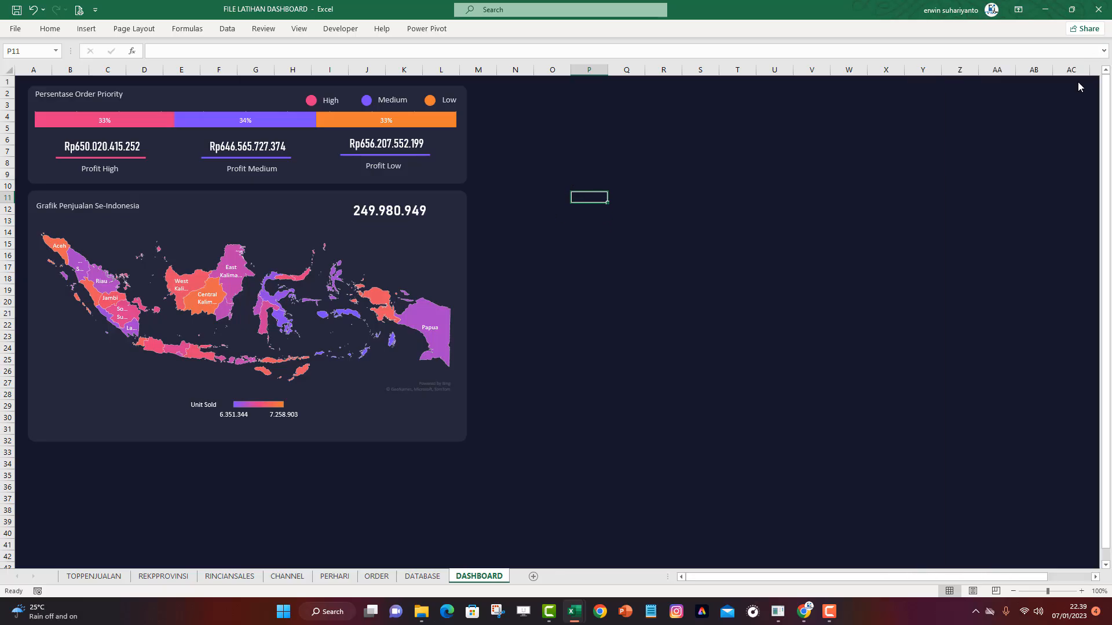
pyautogui.click(819, 186)
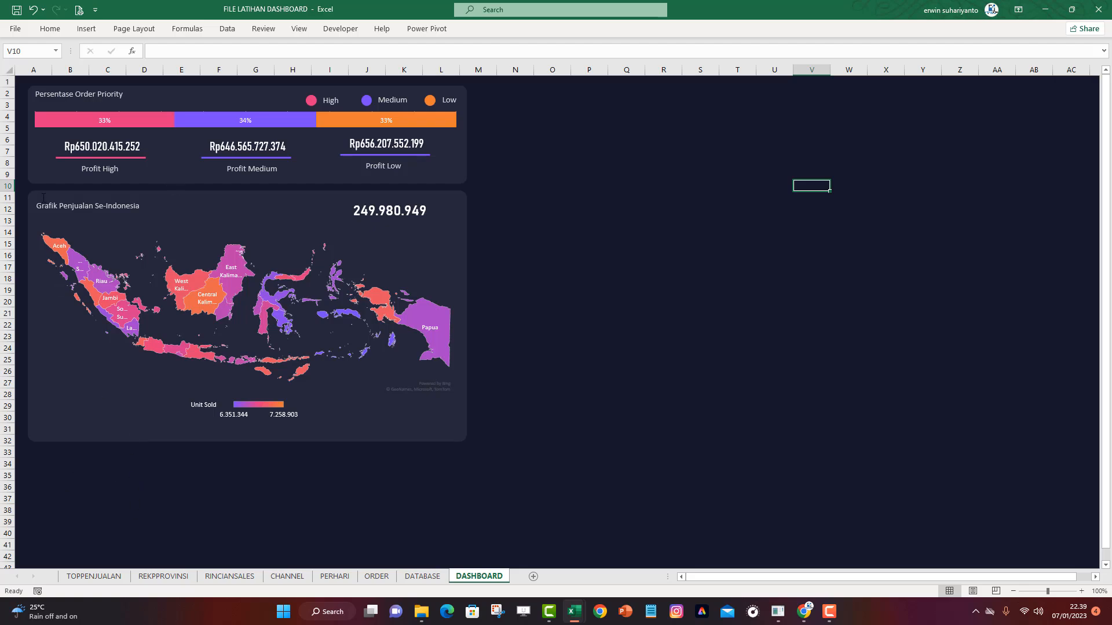
# Duplicate the Persentase Order Priority card background, narrow it to about columns A to E, and place it under the map card's left side
pyautogui.click(41, 179)
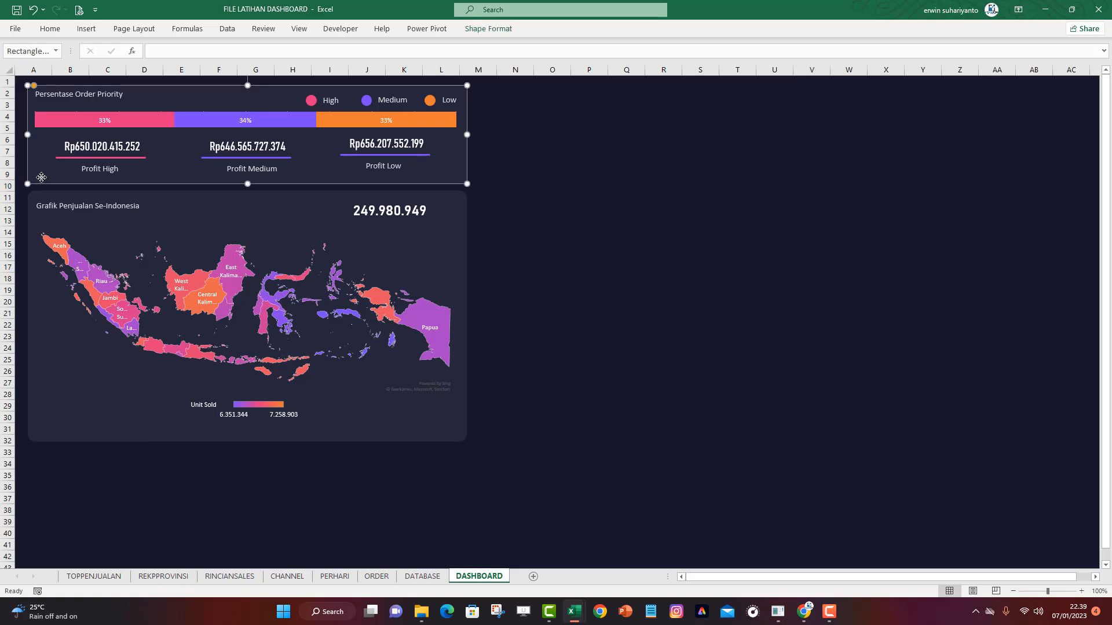
pyautogui.hotkey('ctrl', 'd')
pyautogui.moveTo(143, 172); pyautogui.dragTo(674, 283)
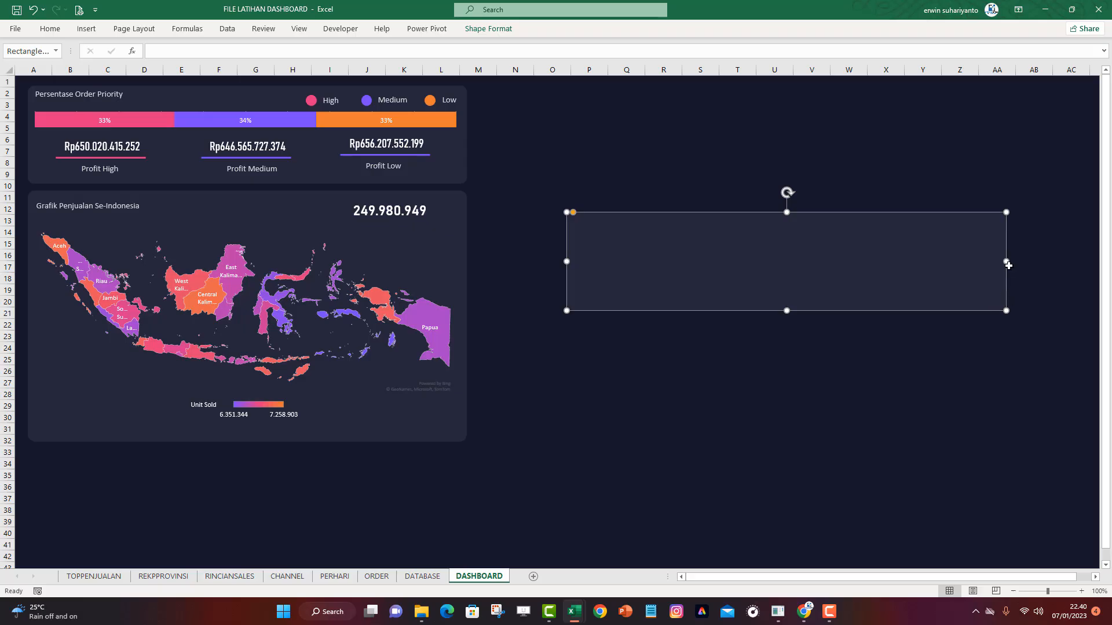
pyautogui.moveTo(1008, 264); pyautogui.dragTo(100, 497)
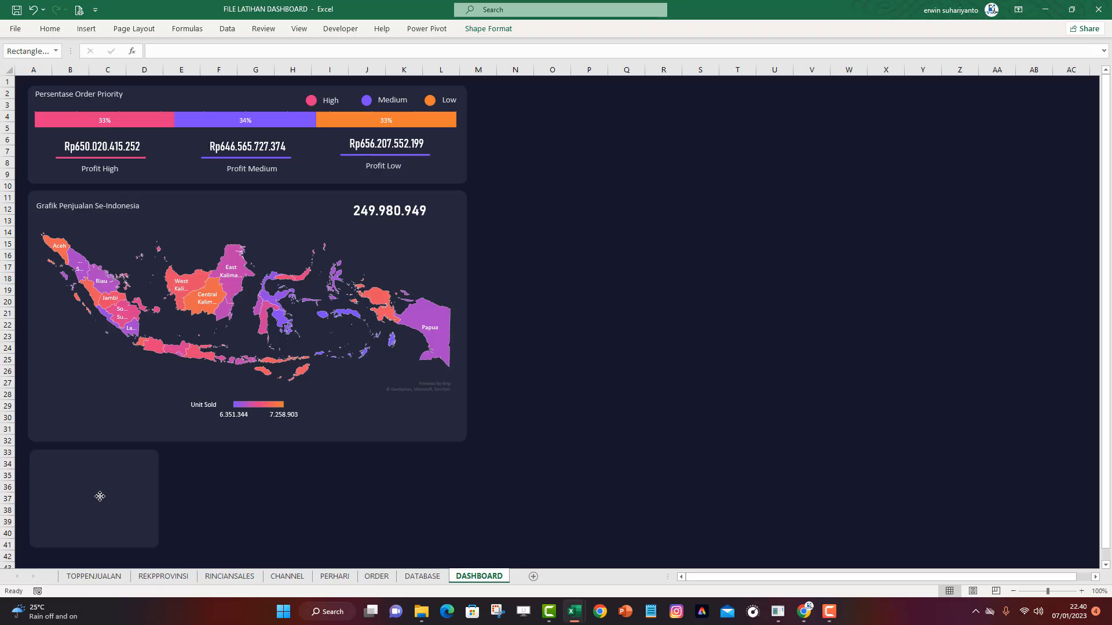
pyautogui.moveTo(99, 496); pyautogui.dragTo(100, 496)
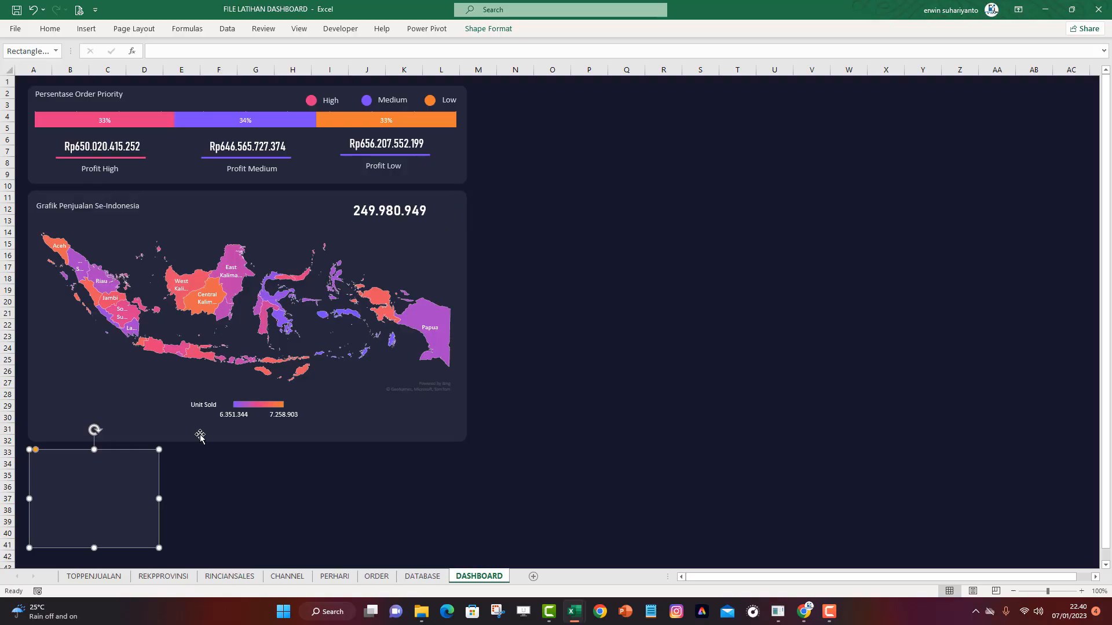
pyautogui.moveTo(160, 500); pyautogui.dragTo(203, 501)
pyautogui.press('Escape')
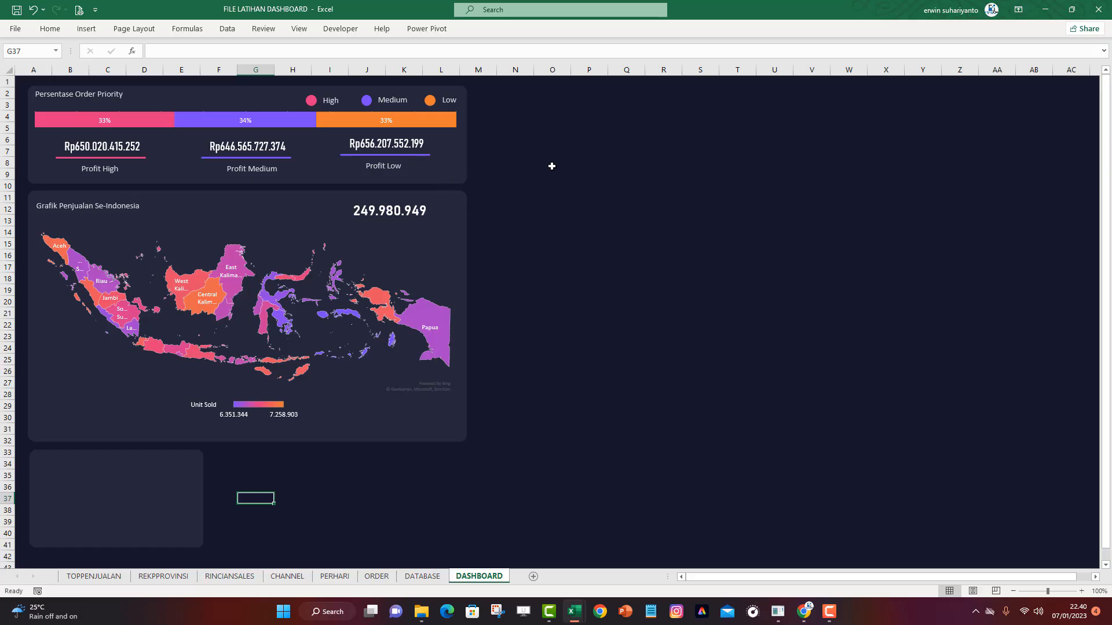
pyautogui.click(167, 462)
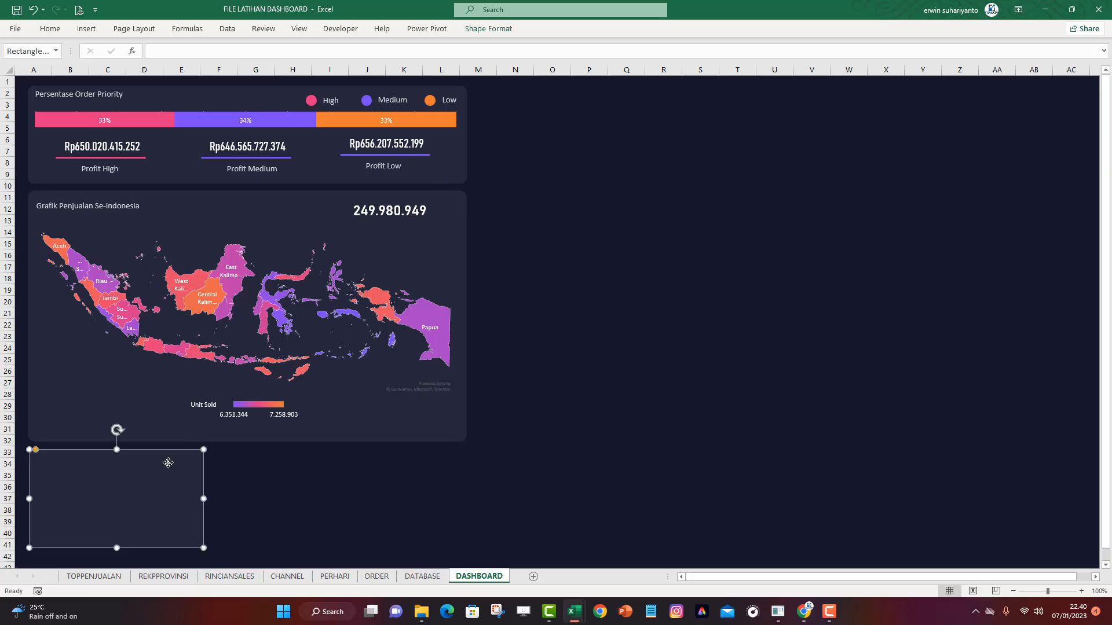
pyautogui.click(268, 497)
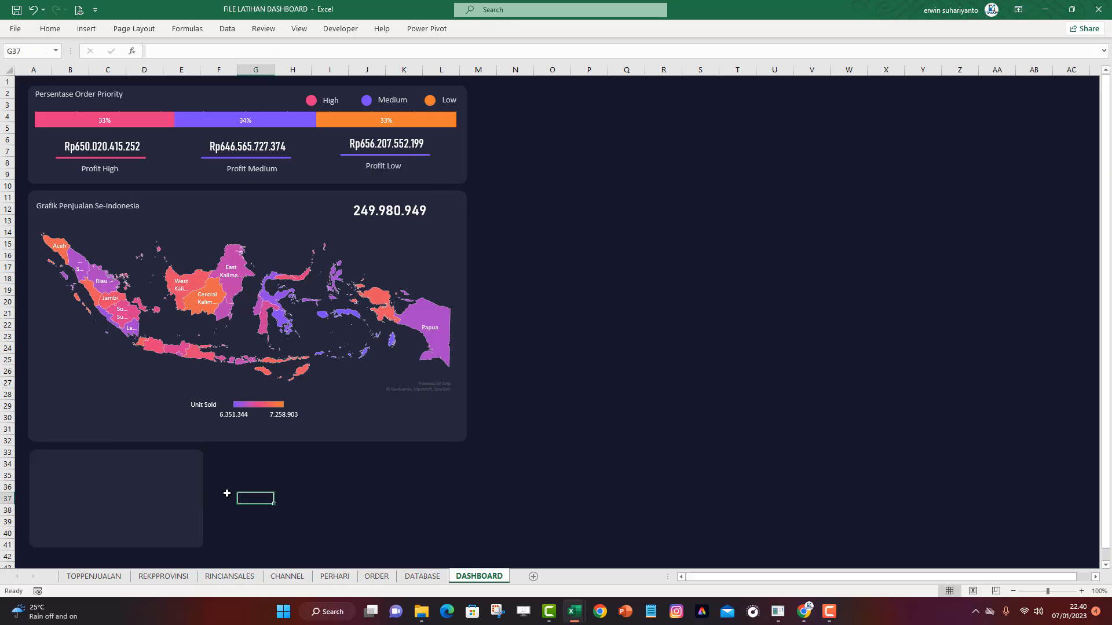
# Duplicate the Grafik Penjualan Se-Indonesia title beside the new small card and change the copy's text to High
pyautogui.click(73, 206)
pyautogui.click(88, 215)
pyautogui.hotkey('ctrl', 'd')
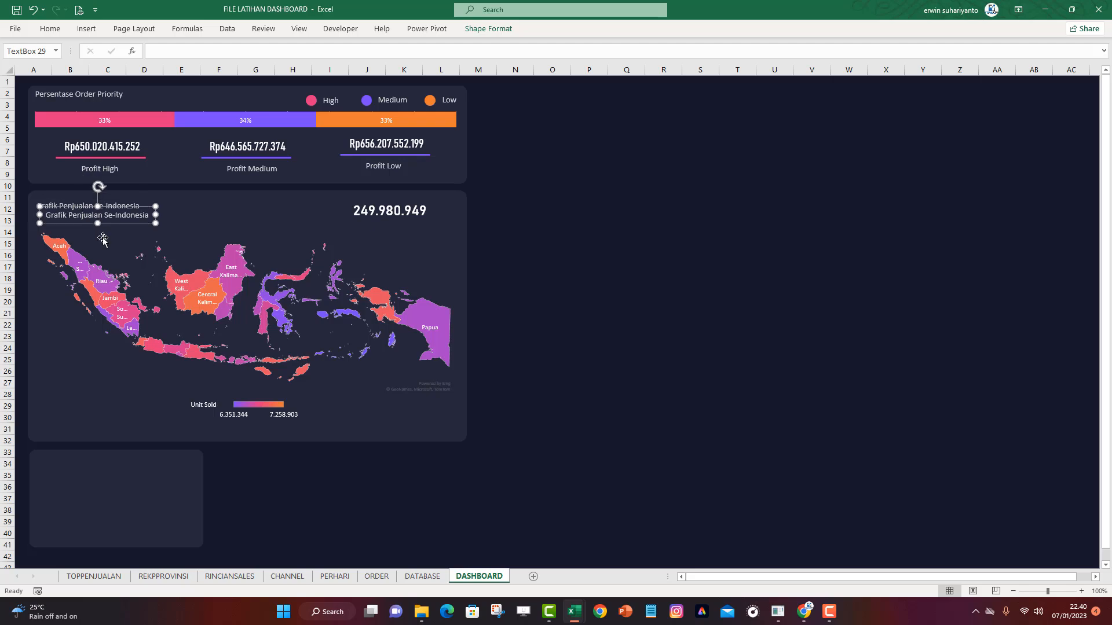
pyautogui.moveTo(116, 230); pyautogui.dragTo(344, 503)
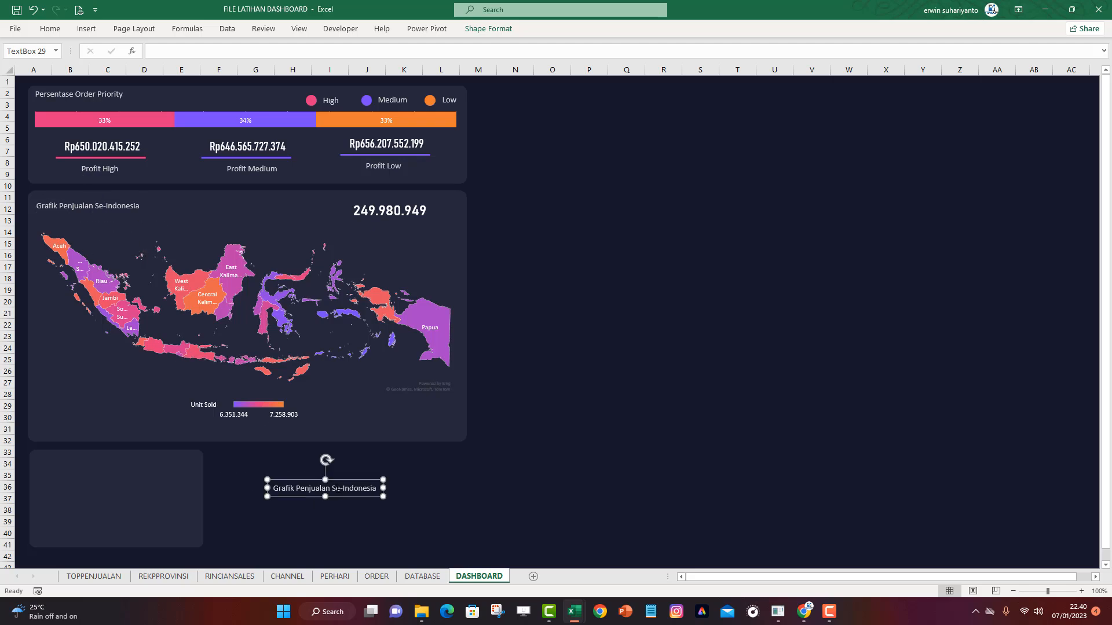
pyautogui.click(333, 488)
pyautogui.hotkey('ctrl', 'a')
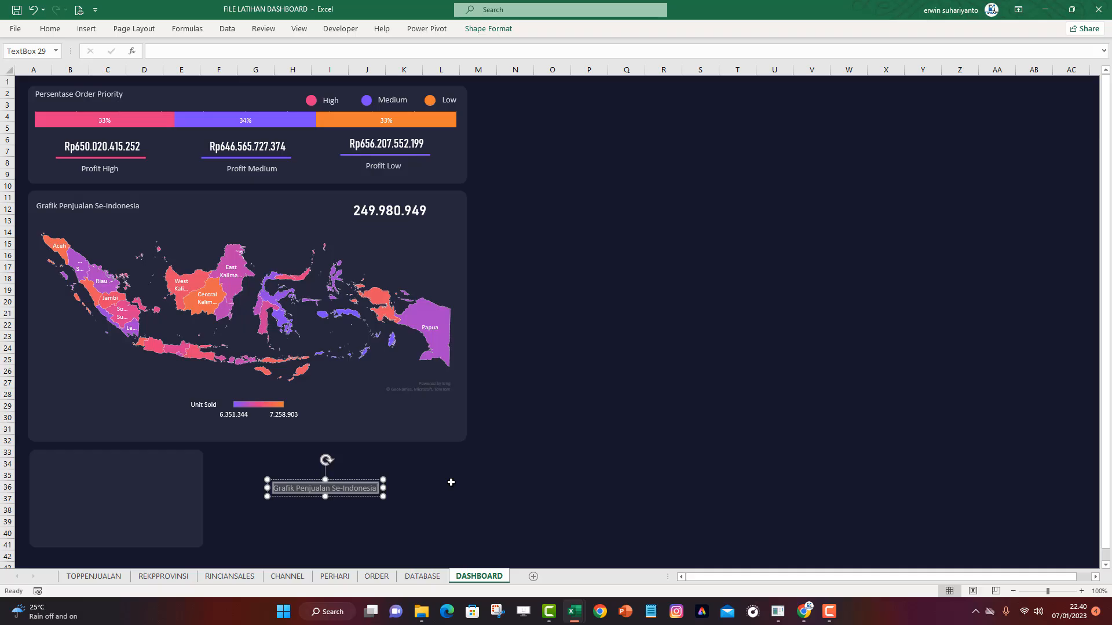
pyautogui.write('Hig')
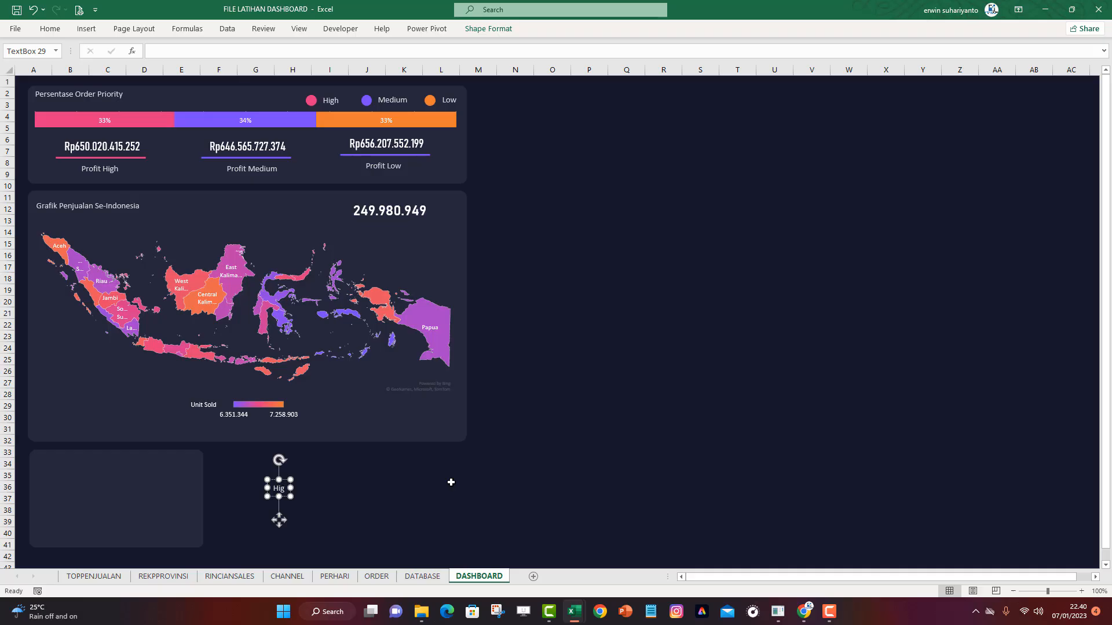
pyautogui.write('h')
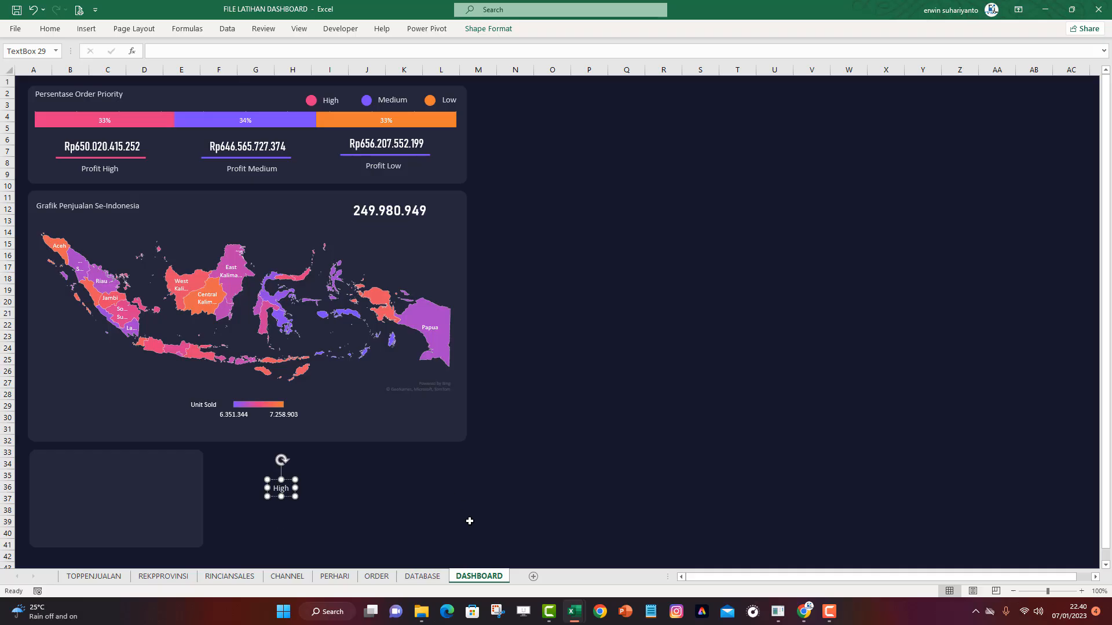
# Move the High label into the upper-left corner of the new small card
pyautogui.click(376, 519)
pyautogui.click(284, 494)
pyautogui.moveTo(288, 498); pyautogui.dragTo(53, 474)
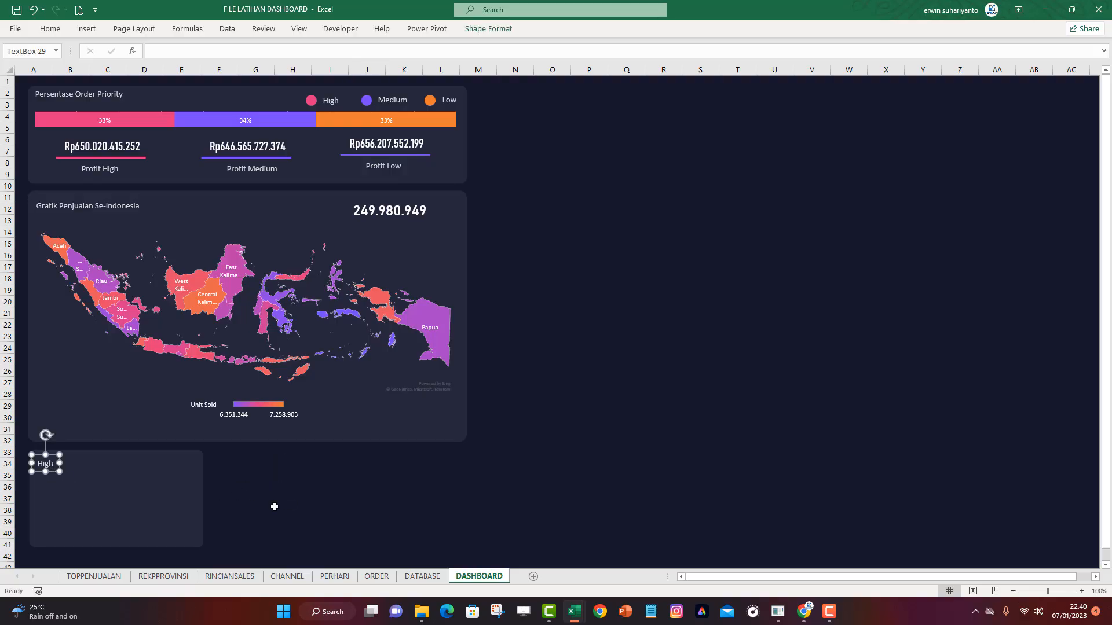
pyautogui.click(316, 497)
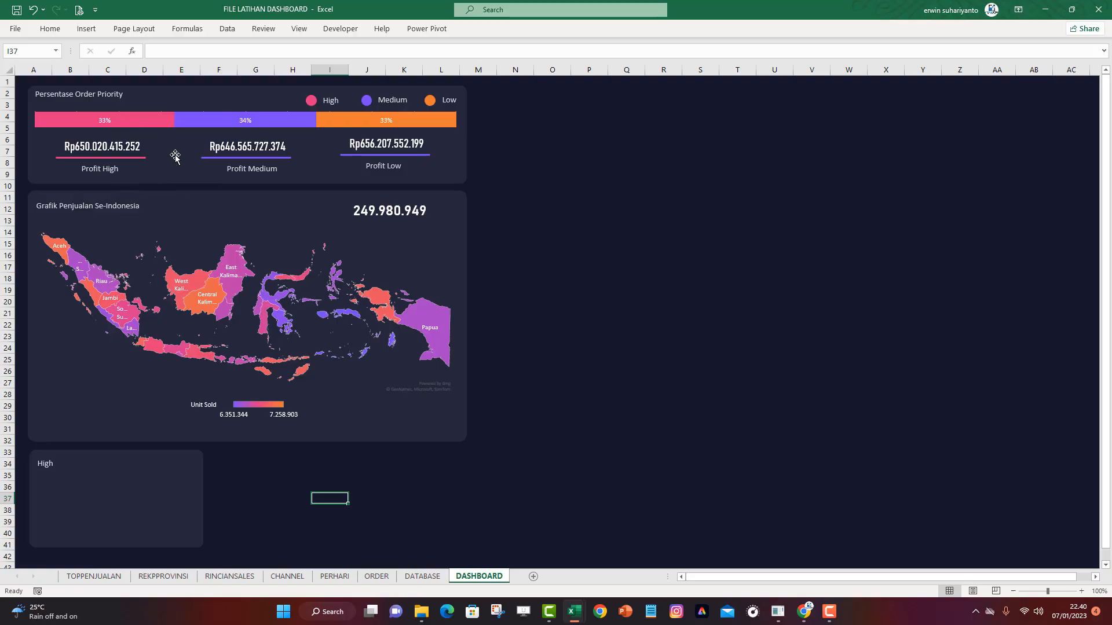
# Check the ORDER sheet's summary, and switch to the FINALDASHBOARD workbook to inspect the cell link of the High card's units-sold value
pyautogui.click(377, 576)
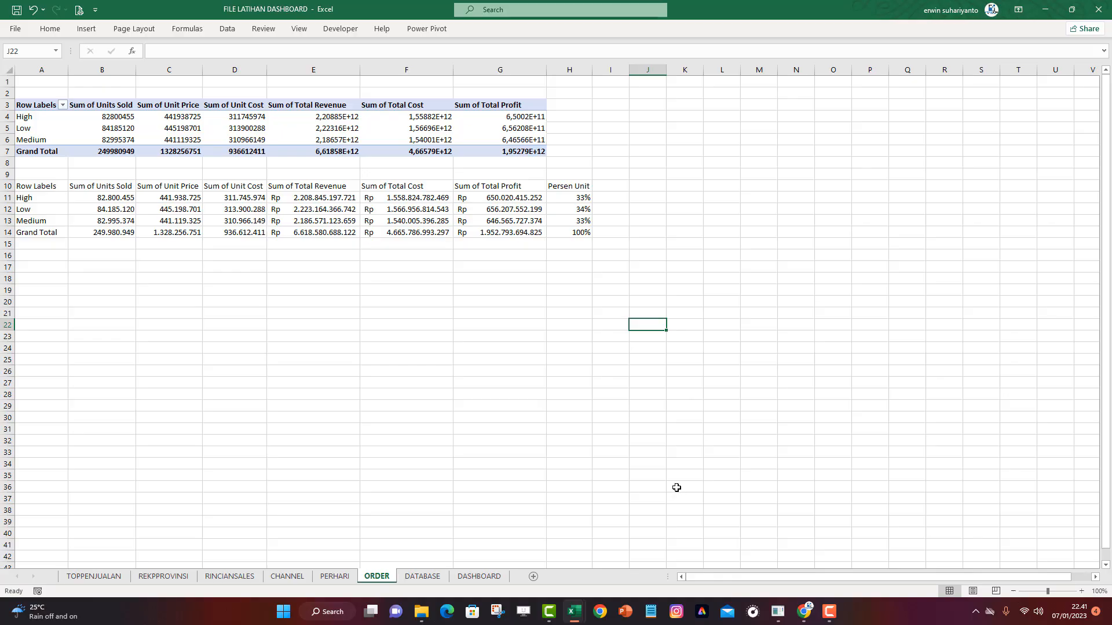
pyautogui.moveTo(574, 611)
pyautogui.click(640, 550)
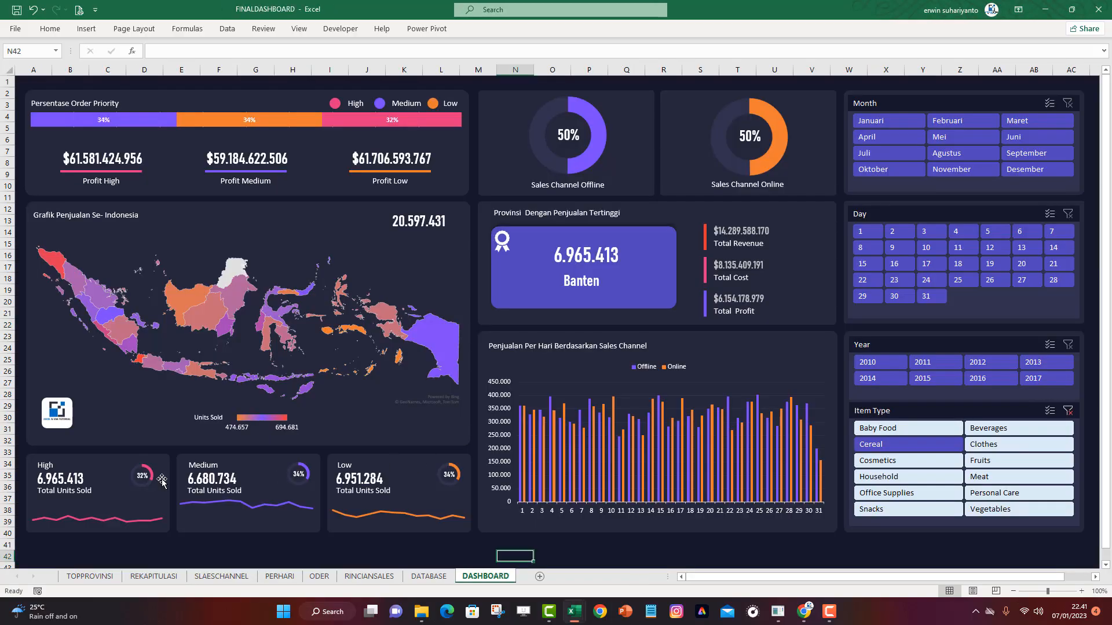
pyautogui.click(63, 481)
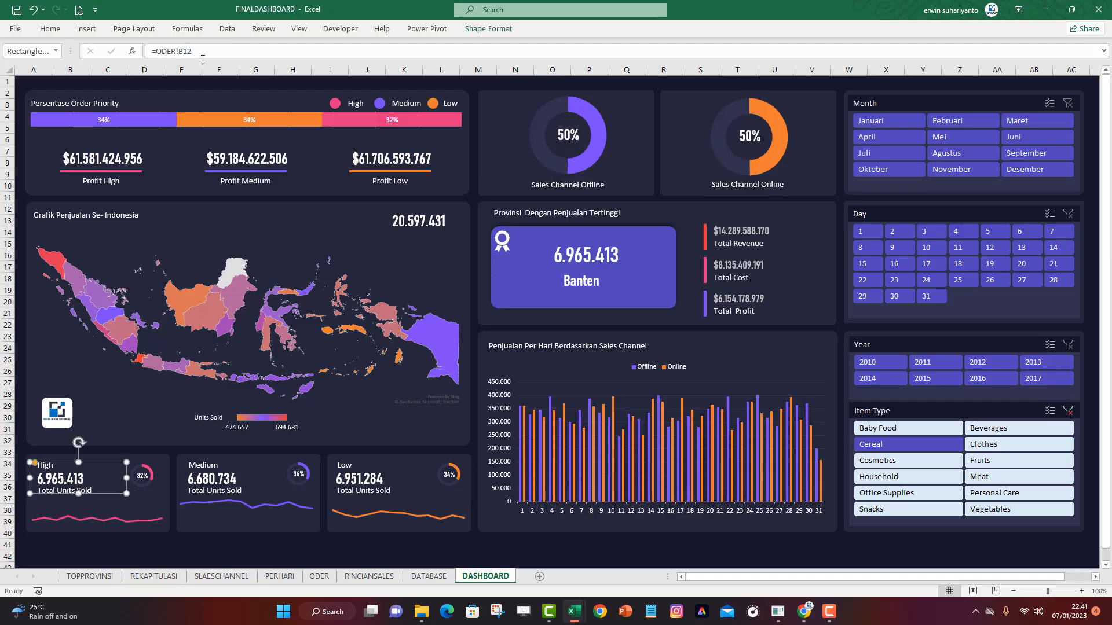
# Examine the units-sold summary on FINALDASHBOARD's ODER sheet and return to the ORDER sheet of FILE LATIHAN DASHBOARD
pyautogui.click(423, 577)
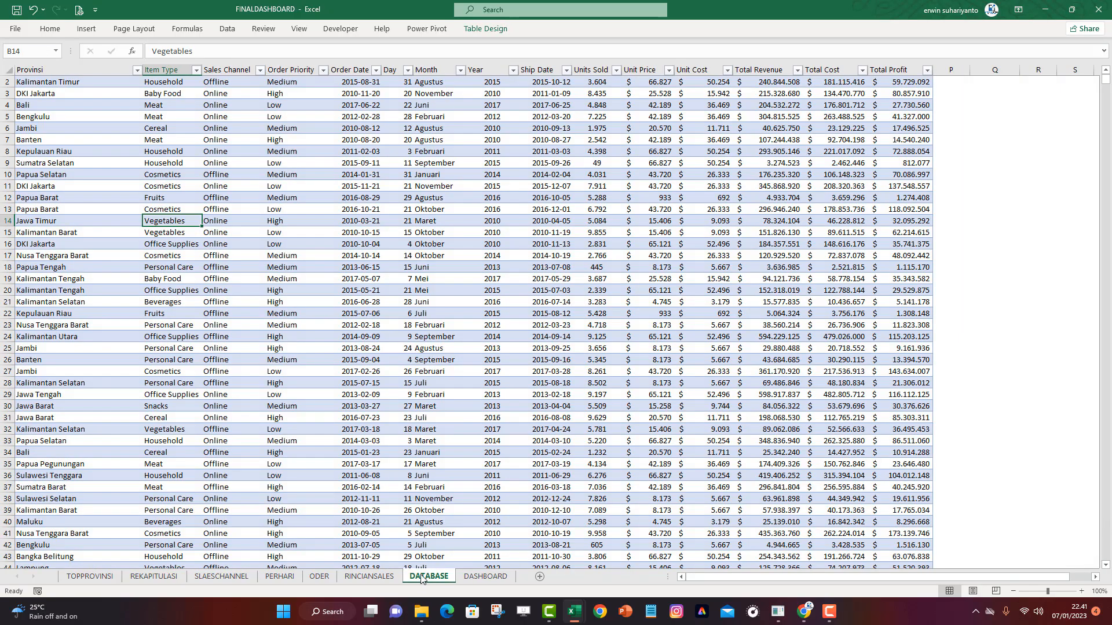
pyautogui.click(320, 577)
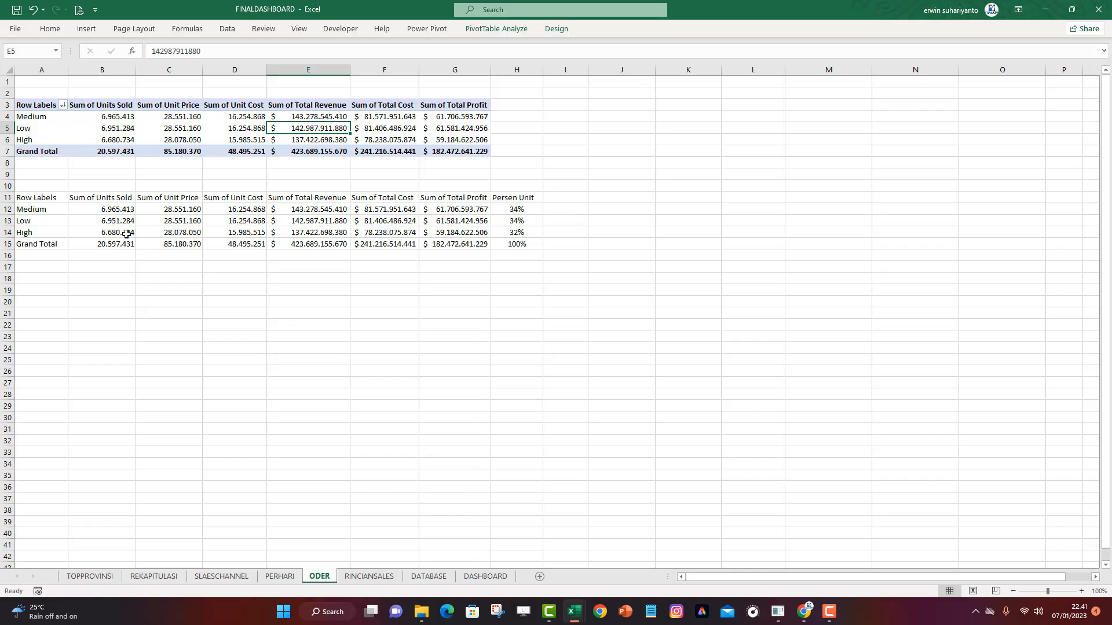
pyautogui.click(485, 576)
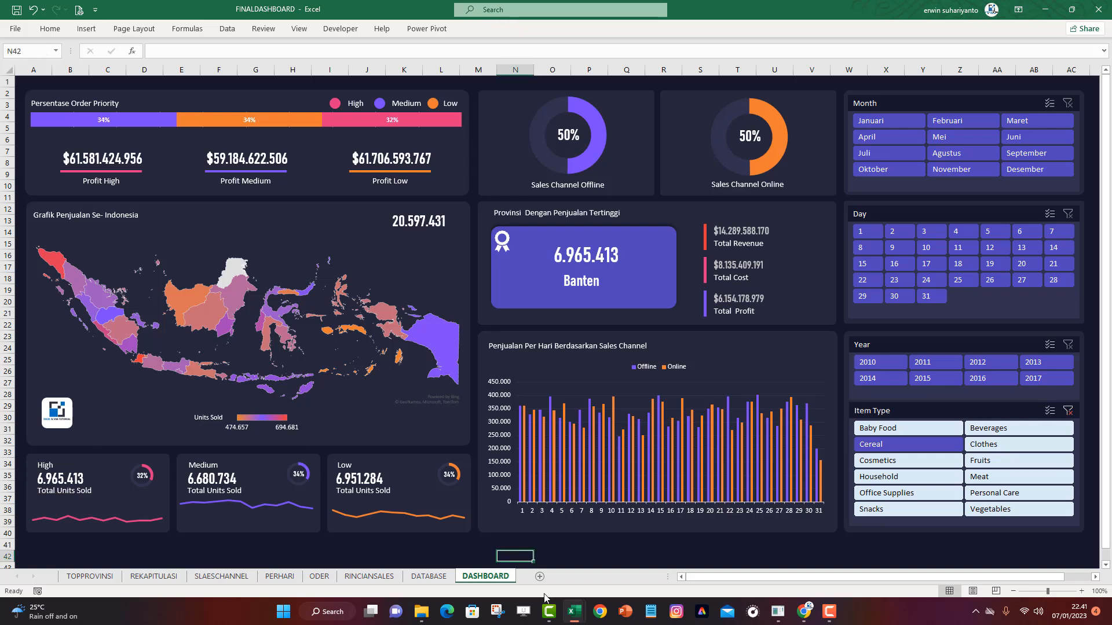
pyautogui.click(515, 551)
pyautogui.click(232, 429)
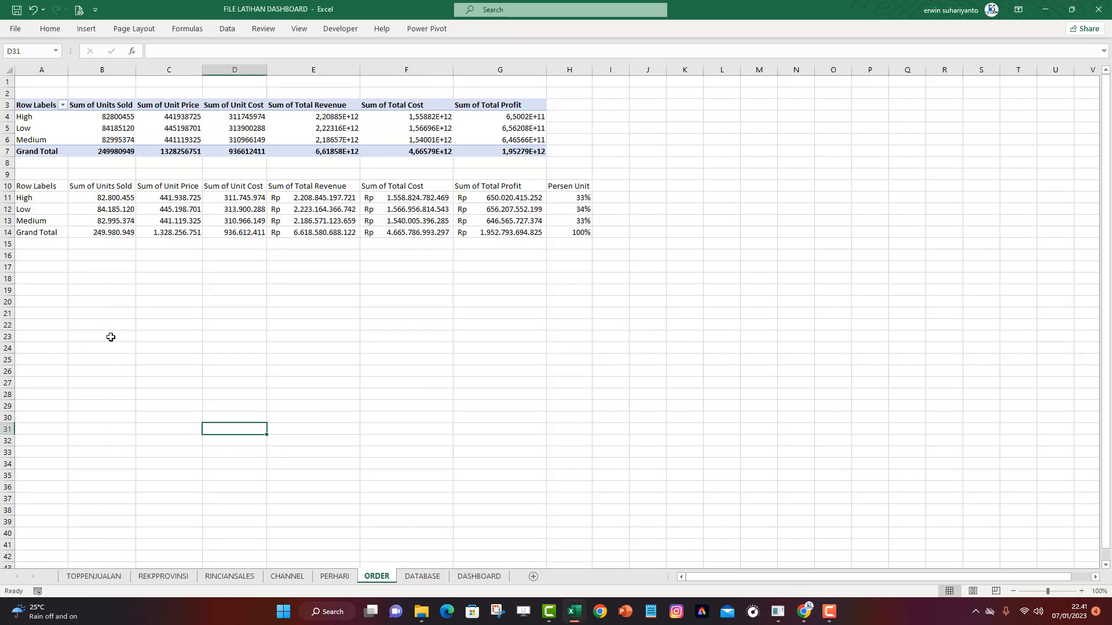
# Duplicate the Profit High value on the DASHBOARD sheet and move the copy beneath the High label in the small card
pyautogui.click(480, 577)
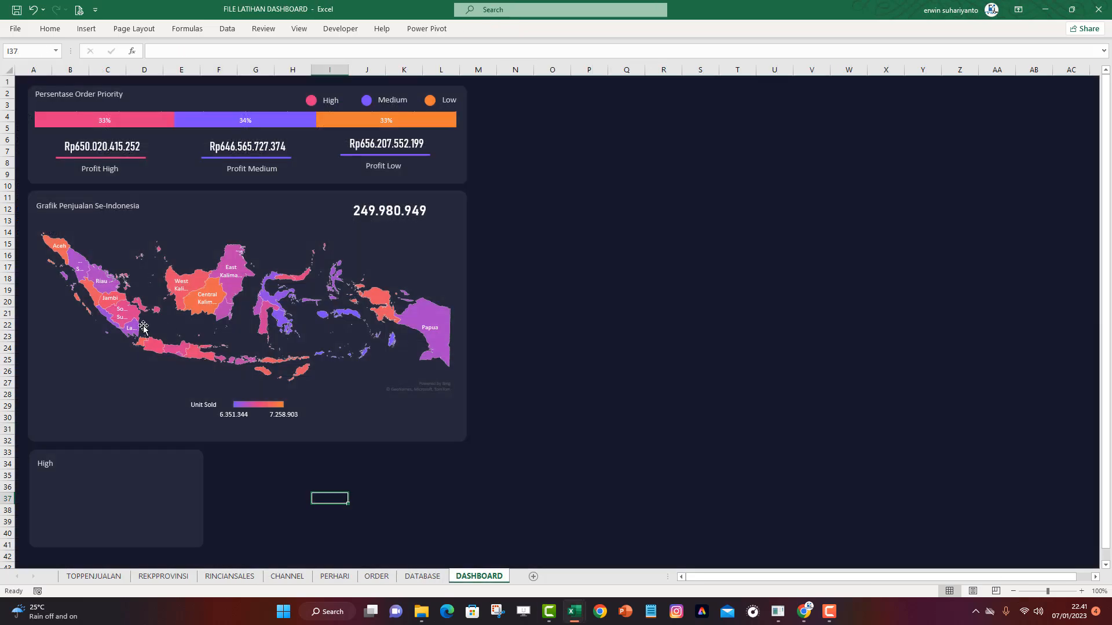
pyautogui.click(90, 146)
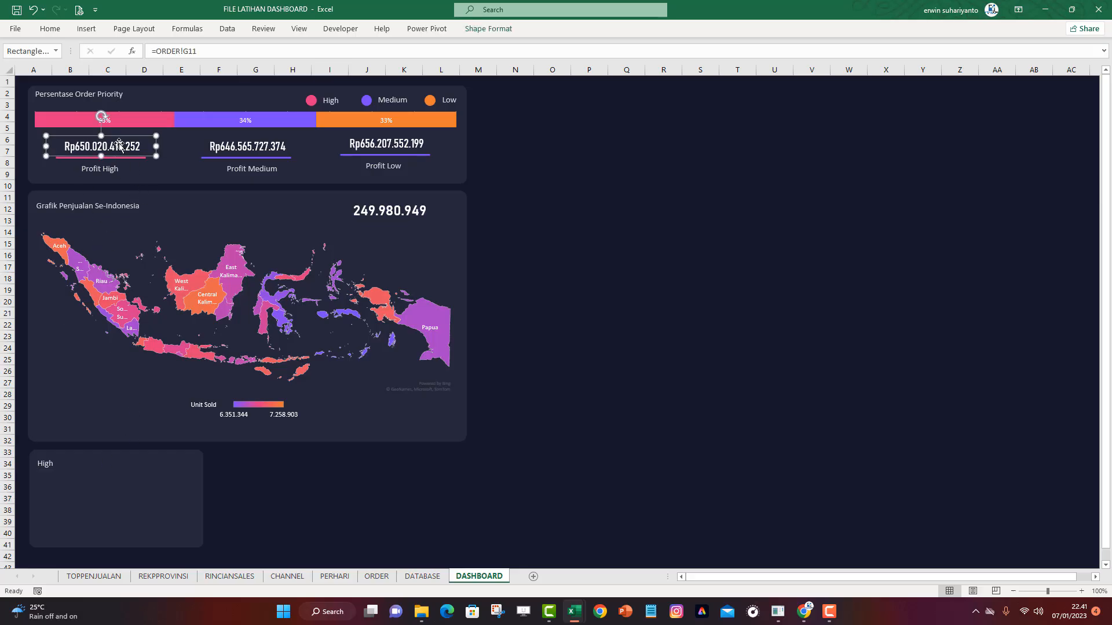
pyautogui.click(468, 151)
pyautogui.click(130, 143)
pyautogui.hotkey('ctrl', 'd')
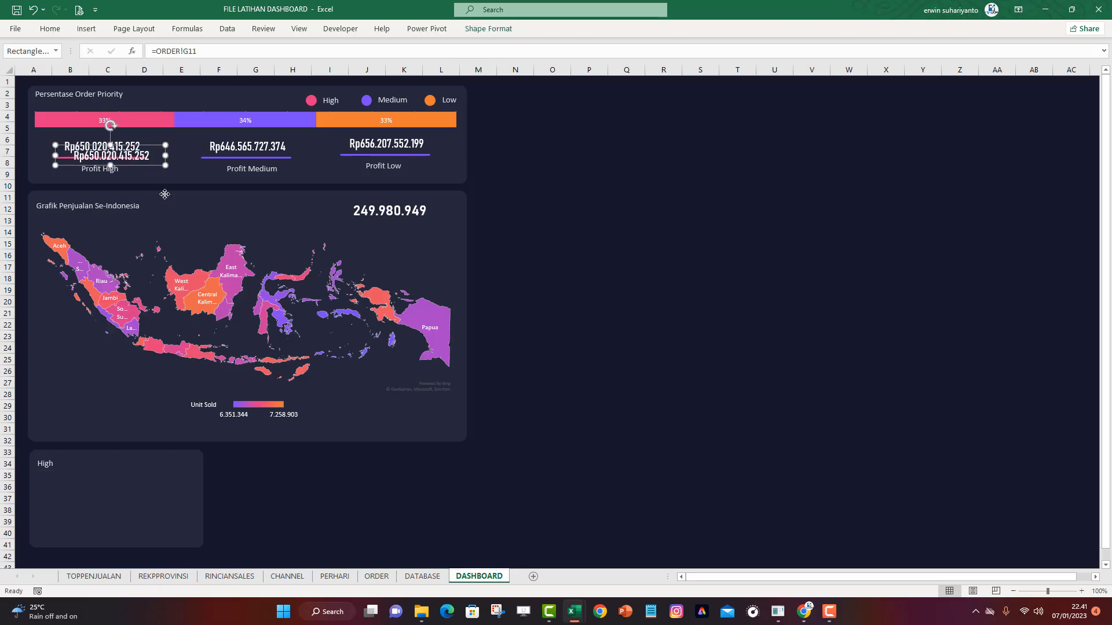
pyautogui.moveTo(164, 194); pyautogui.dragTo(142, 528)
pyautogui.hotkey('ctrl', 'z')
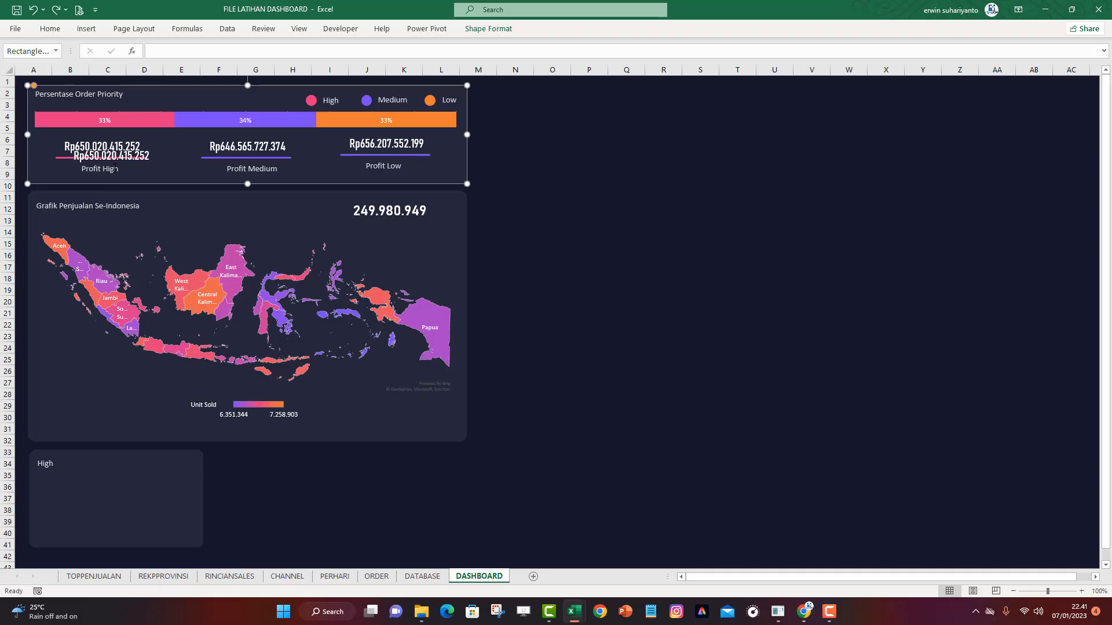
pyautogui.click(113, 160)
pyautogui.moveTo(125, 168); pyautogui.dragTo(88, 492)
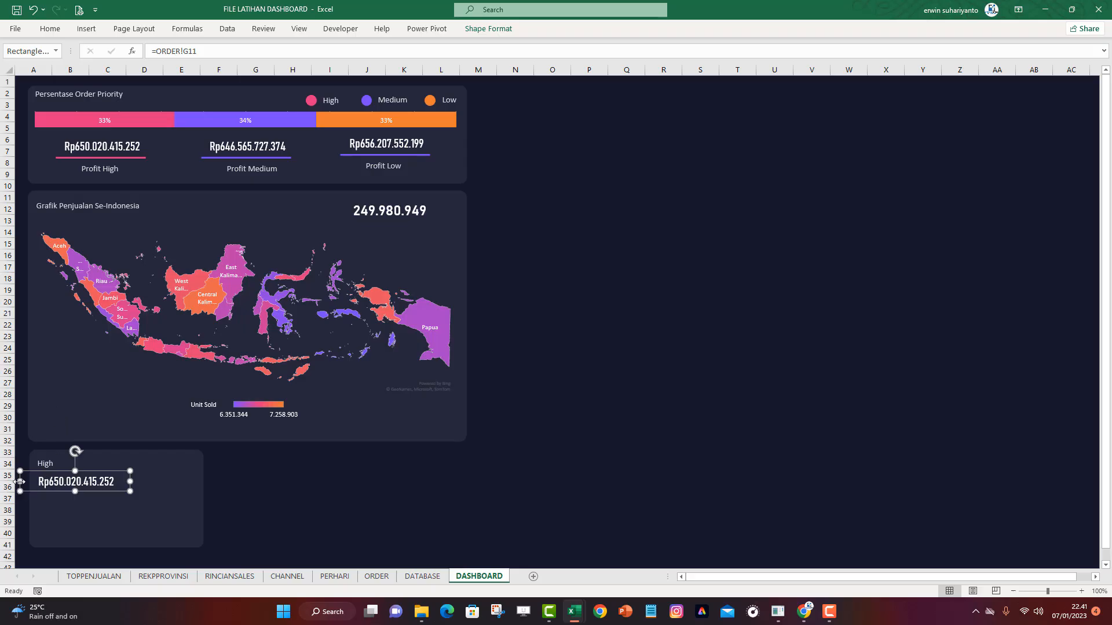
# Narrow the copied value's box so its left edge sits inside the small card, and left-align its text
pyautogui.moveTo(19, 482); pyautogui.dragTo(37, 481)
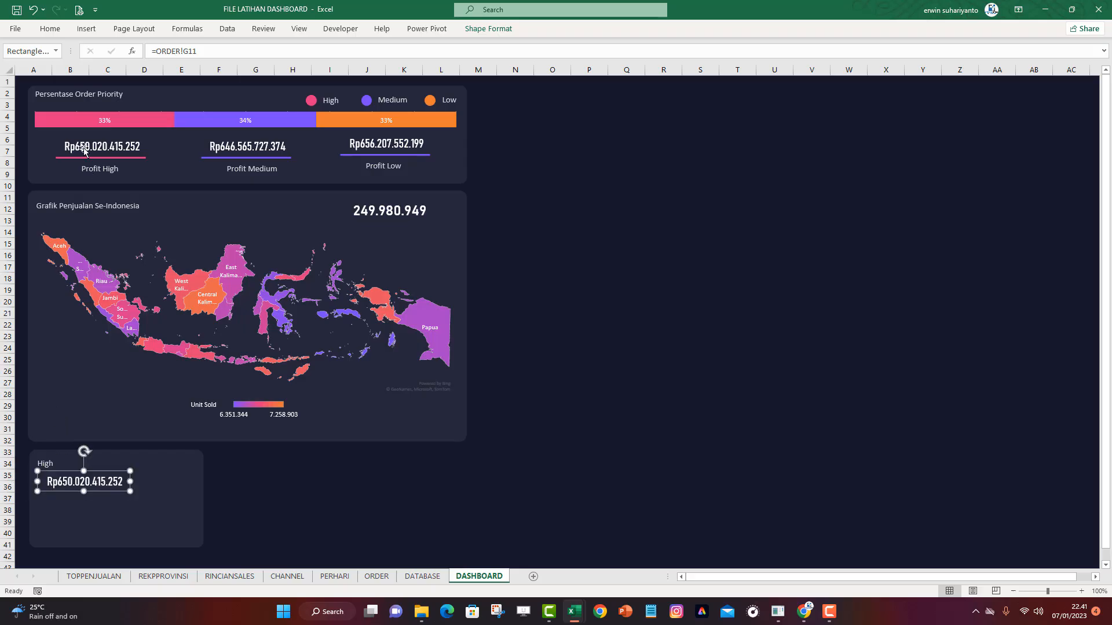
pyautogui.click(49, 28)
pyautogui.click(243, 70)
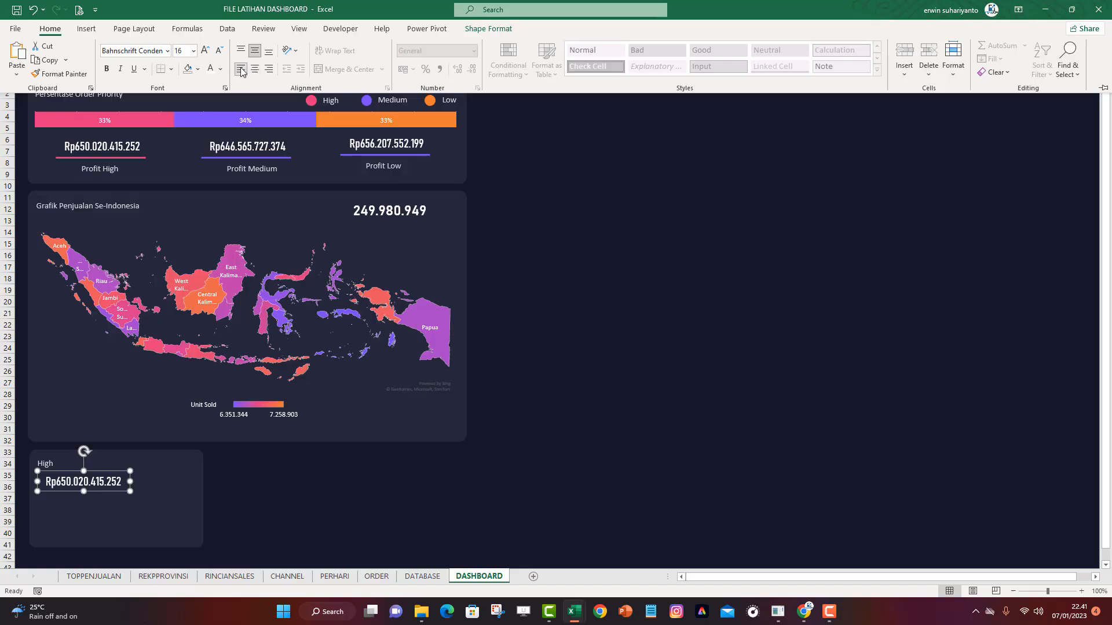
pyautogui.click(121, 483)
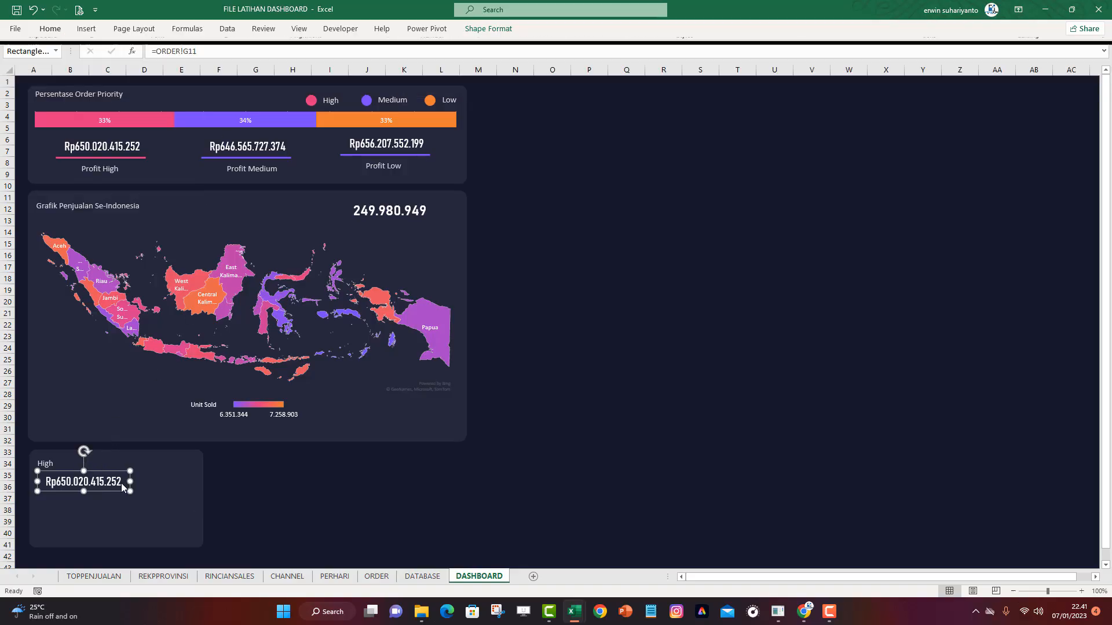
# Shift the small card's High label slightly to the right to line up with the value beneath it
pyautogui.click(54, 465)
pyautogui.moveTo(52, 472); pyautogui.dragTo(59, 471)
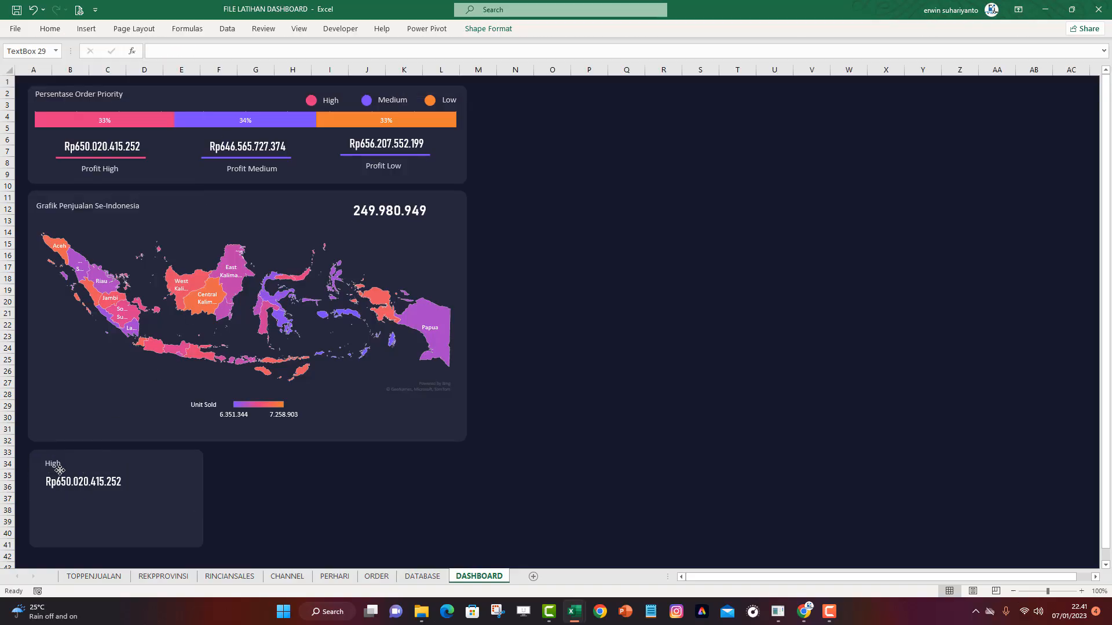
pyautogui.click(371, 495)
# Link the small High card's value to the High units sold in cell B11 of the ORDER sheet
pyautogui.click(106, 482)
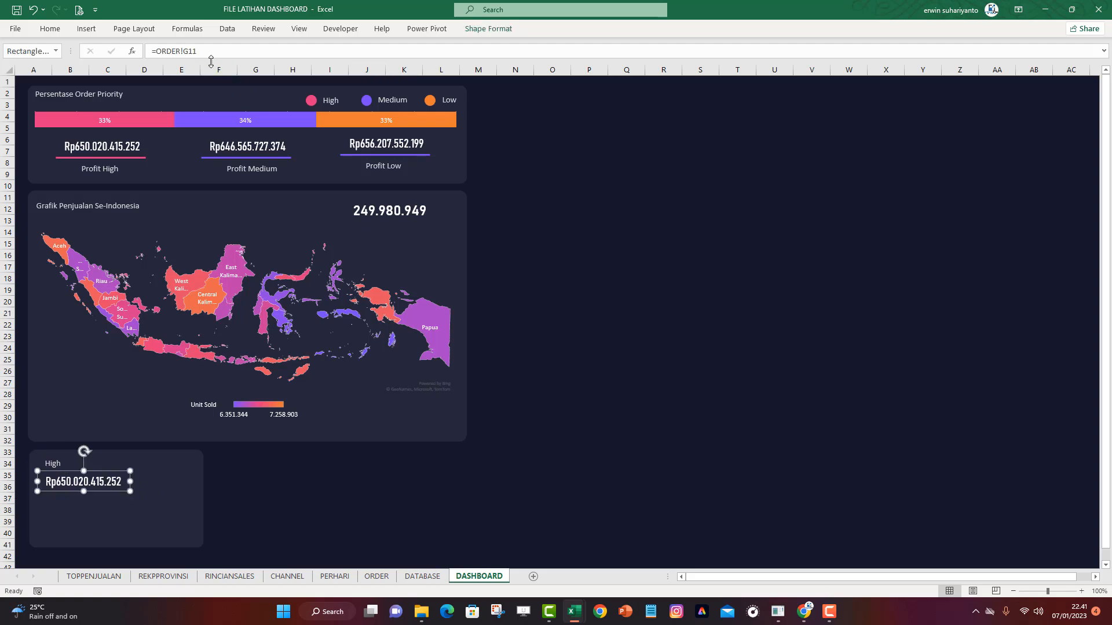
pyautogui.moveTo(210, 53); pyautogui.dragTo(134, 54)
pyautogui.write('=')
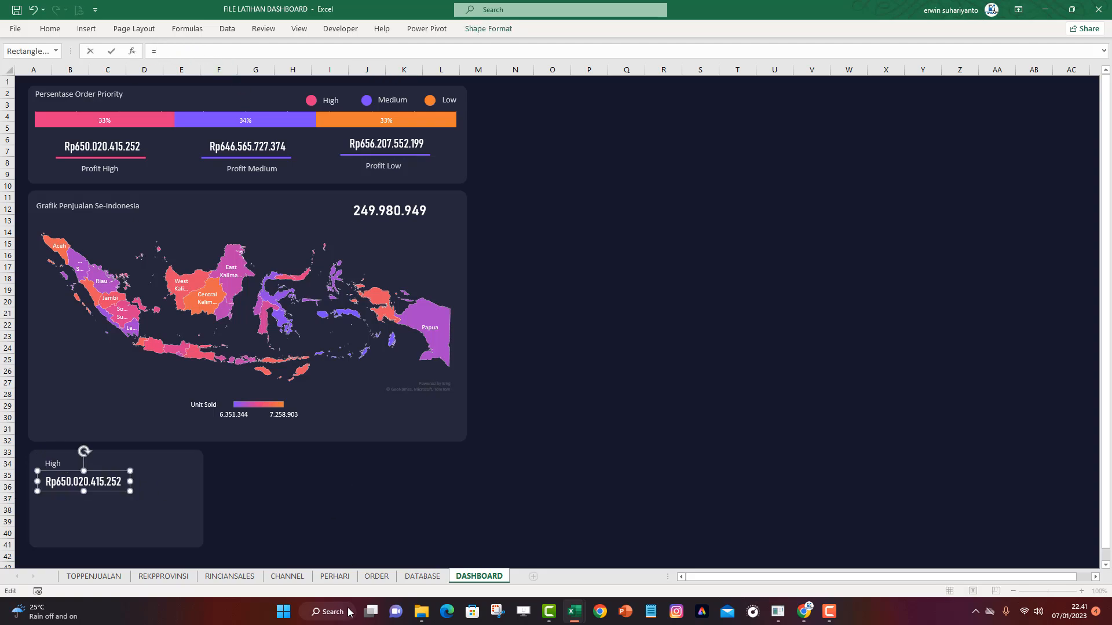
pyautogui.click(371, 577)
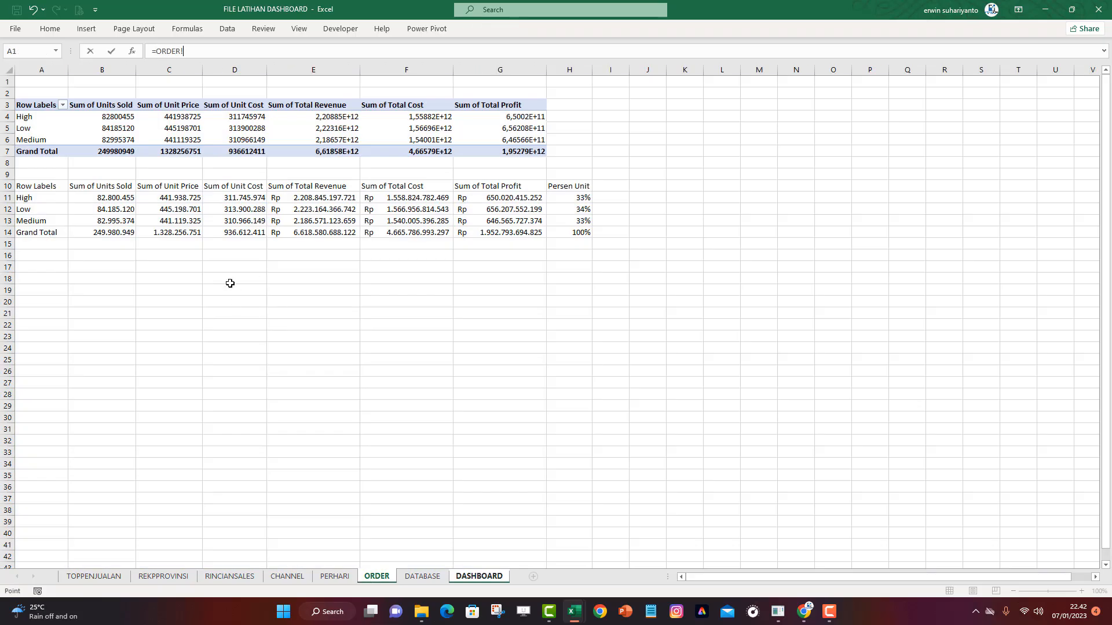
pyautogui.click(104, 199)
pyautogui.press('Return')
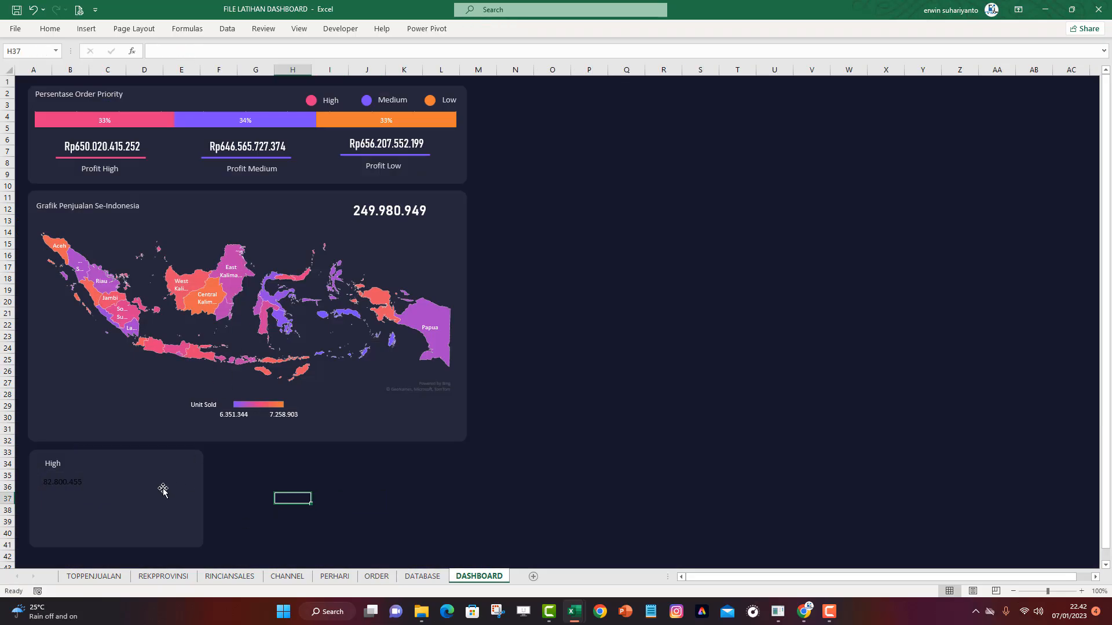
# Set the font of the High card's units-sold value to Bahnschrift Condensed
pyautogui.click(52, 29)
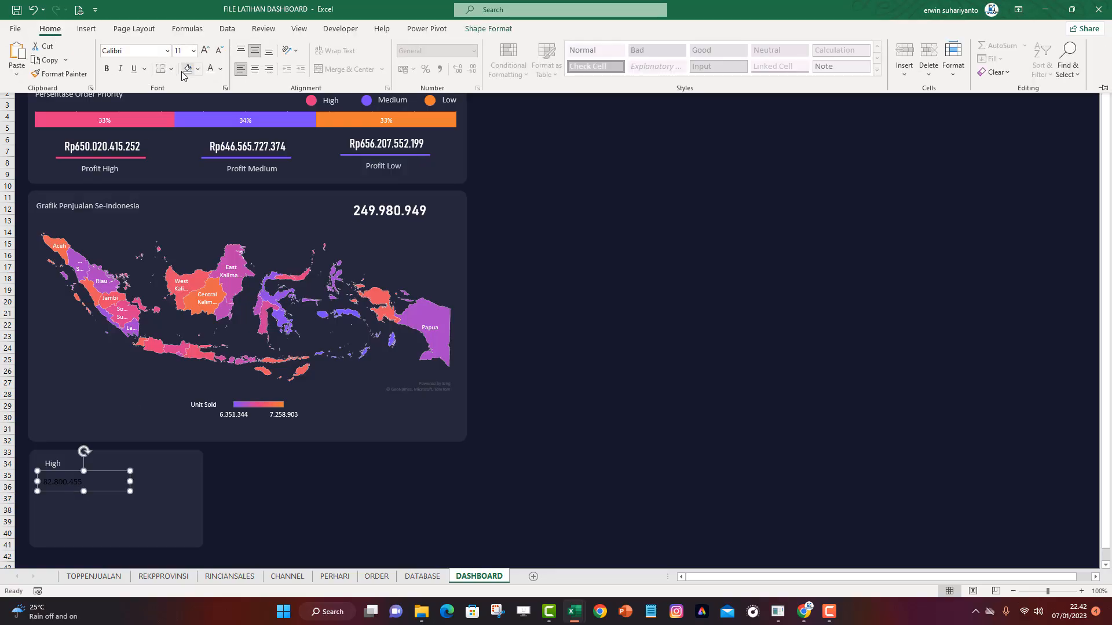
pyautogui.click(167, 51)
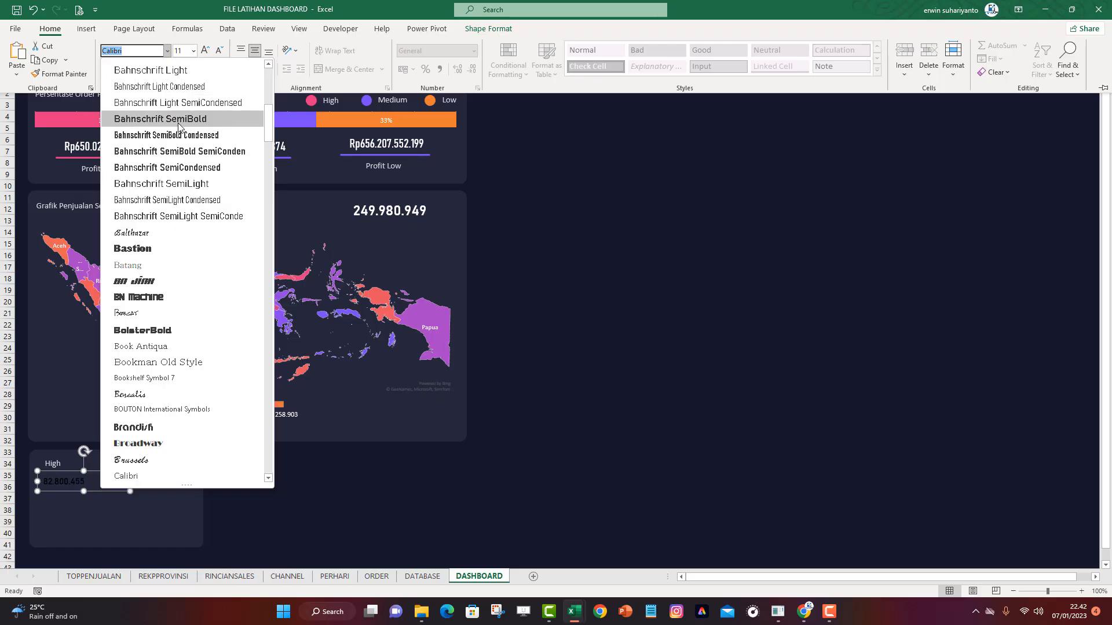
pyautogui.scroll(3, 180, 105)
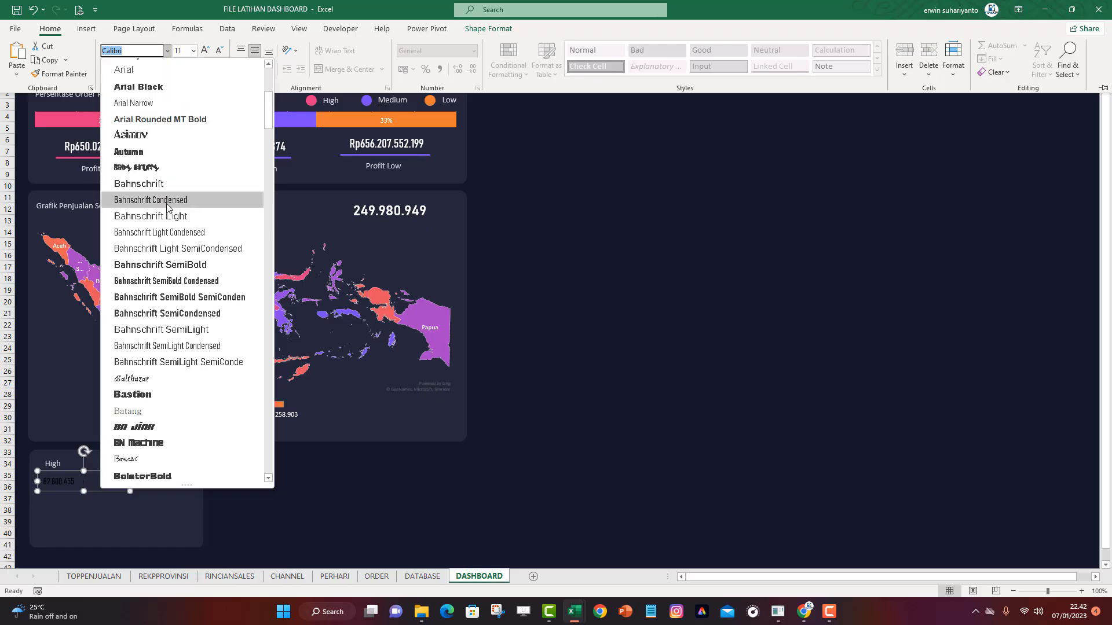
pyautogui.scroll(5, 167, 205)
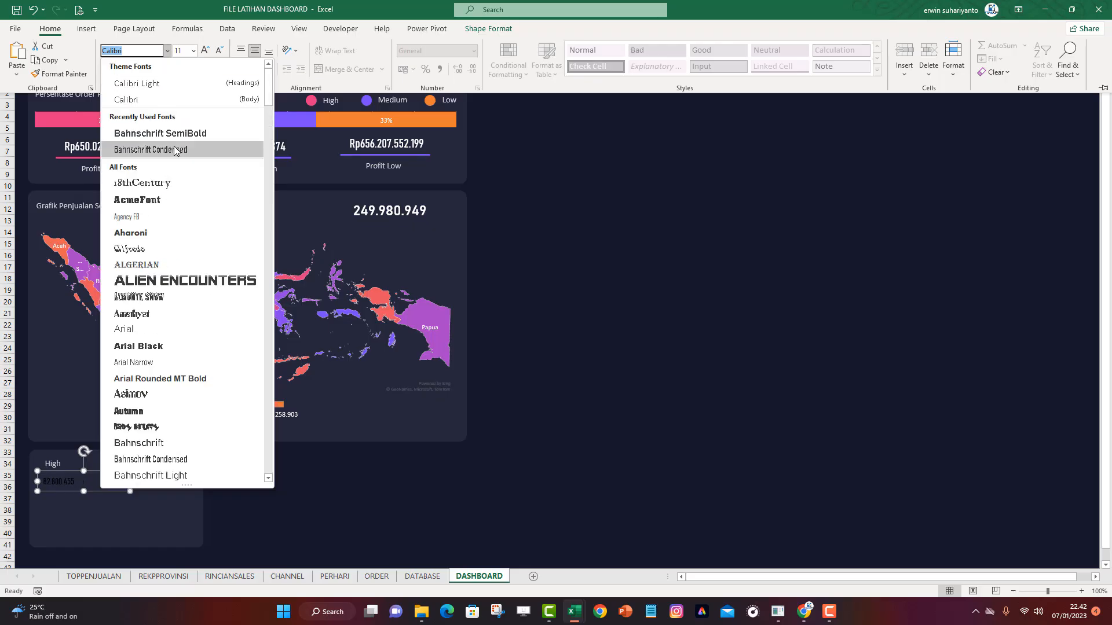
pyautogui.click(175, 152)
pyautogui.click(184, 108)
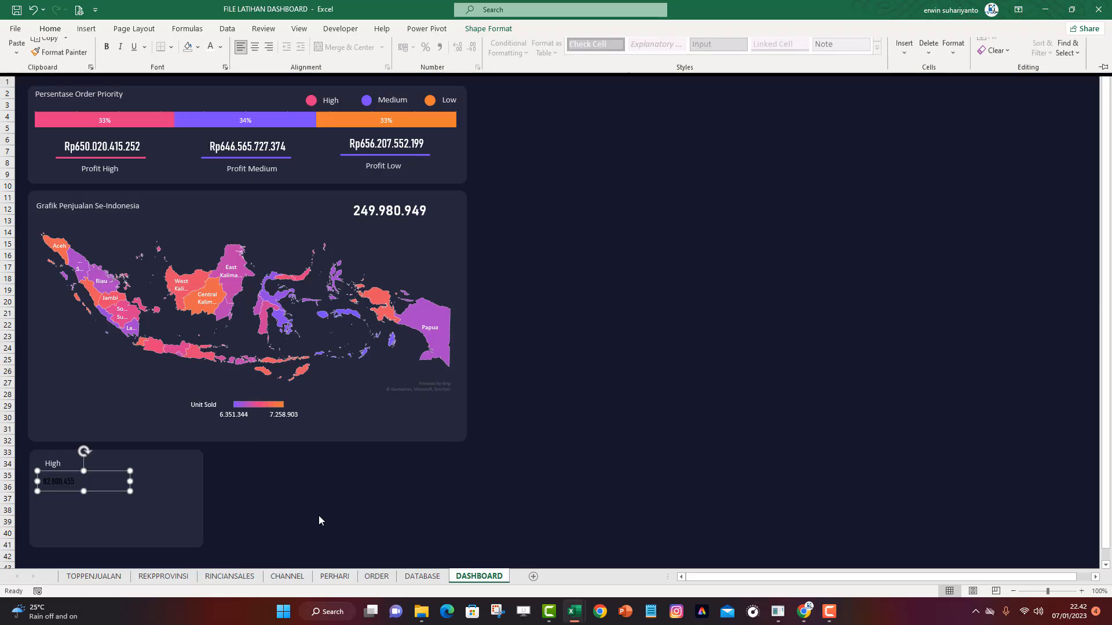
# Color the High card's units-sold value white and enlarge its font by three size steps
pyautogui.click(67, 486)
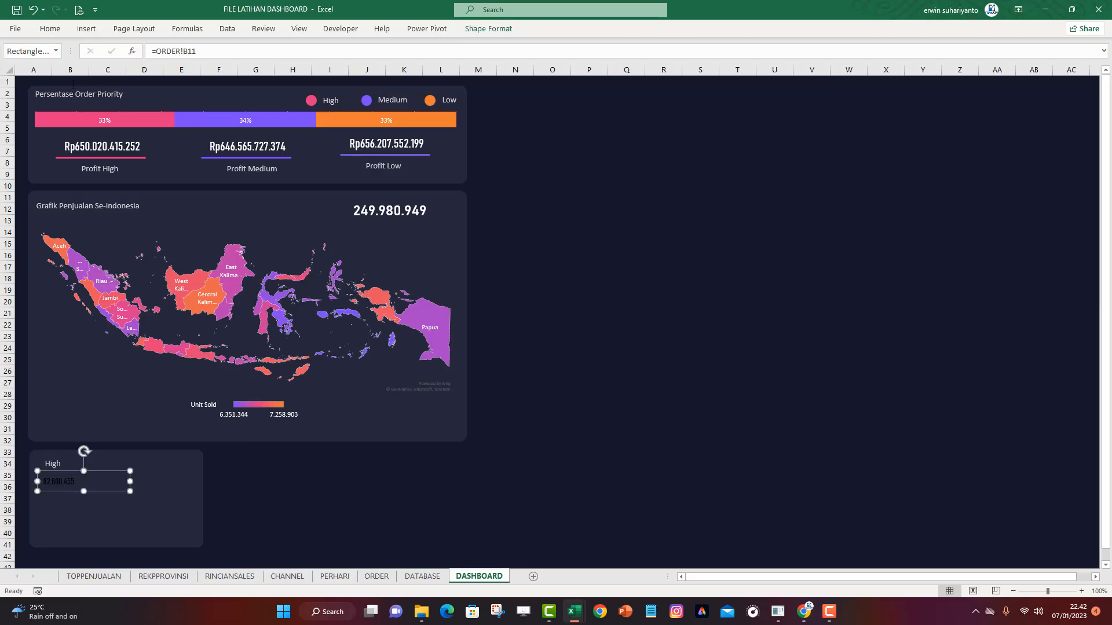
pyautogui.click(51, 32)
pyautogui.click(211, 68)
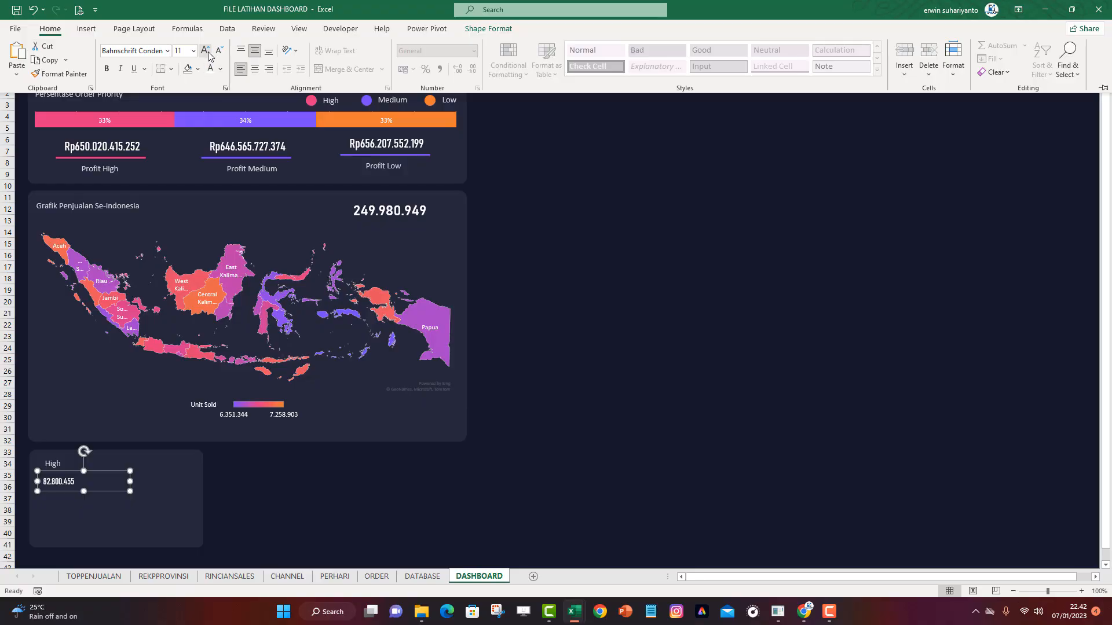
pyautogui.click(205, 51)
pyautogui.click(206, 51)
pyautogui.click(206, 51)
pyautogui.click(371, 510)
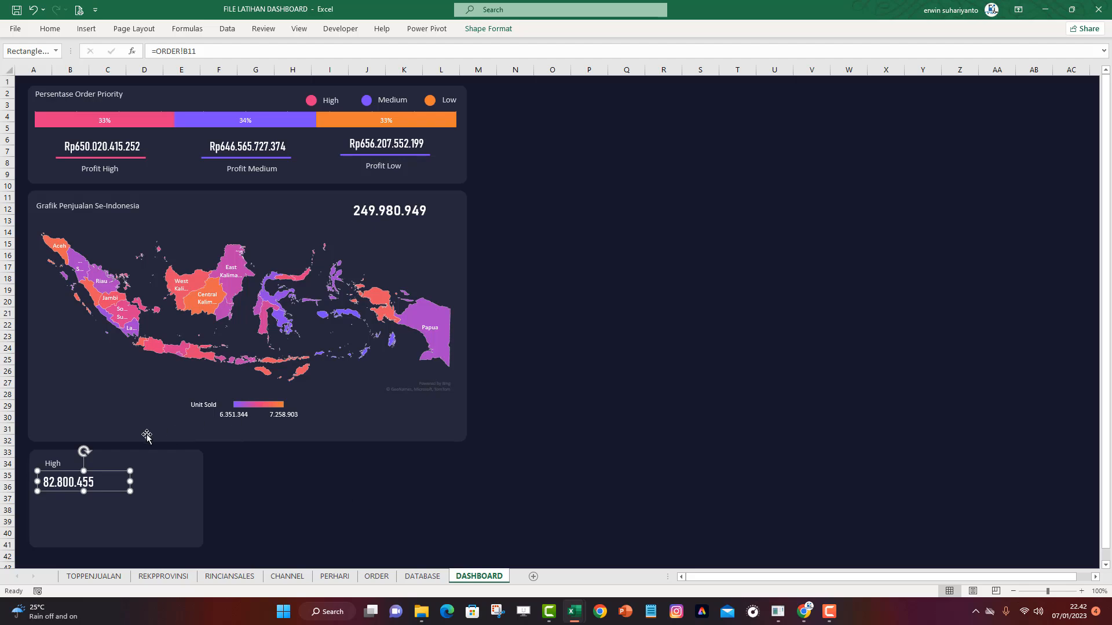
# Duplicate the small card's High label, change the copy's text to Total Unit Sold and place it directly beneath the units-sold value
pyautogui.click(331, 487)
pyautogui.click(59, 464)
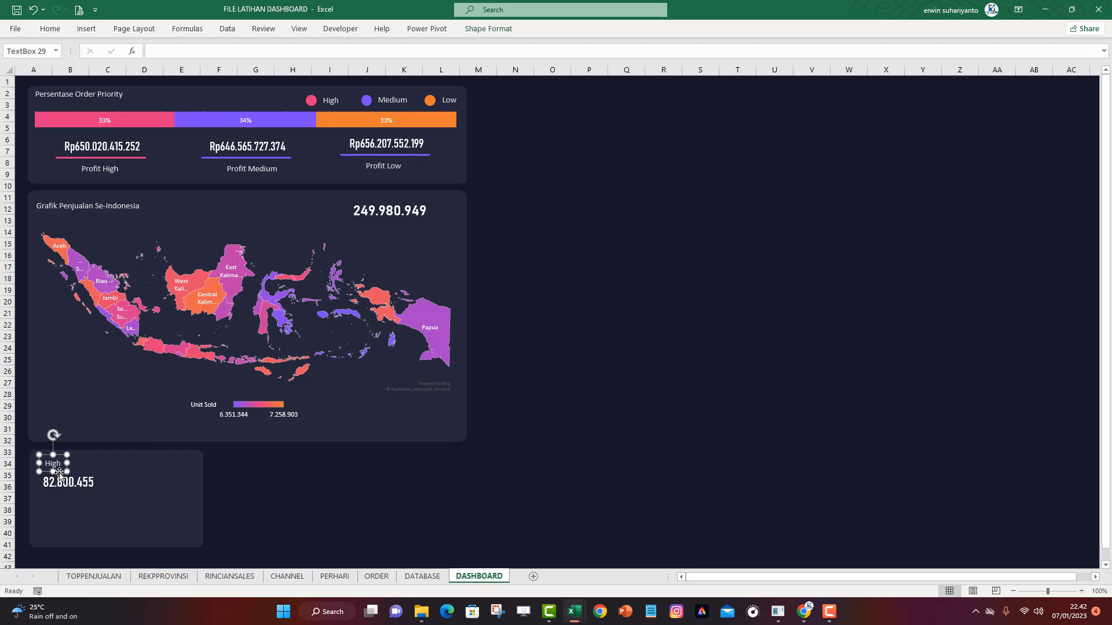
pyautogui.moveTo(62, 476); pyautogui.dragTo(157, 489)
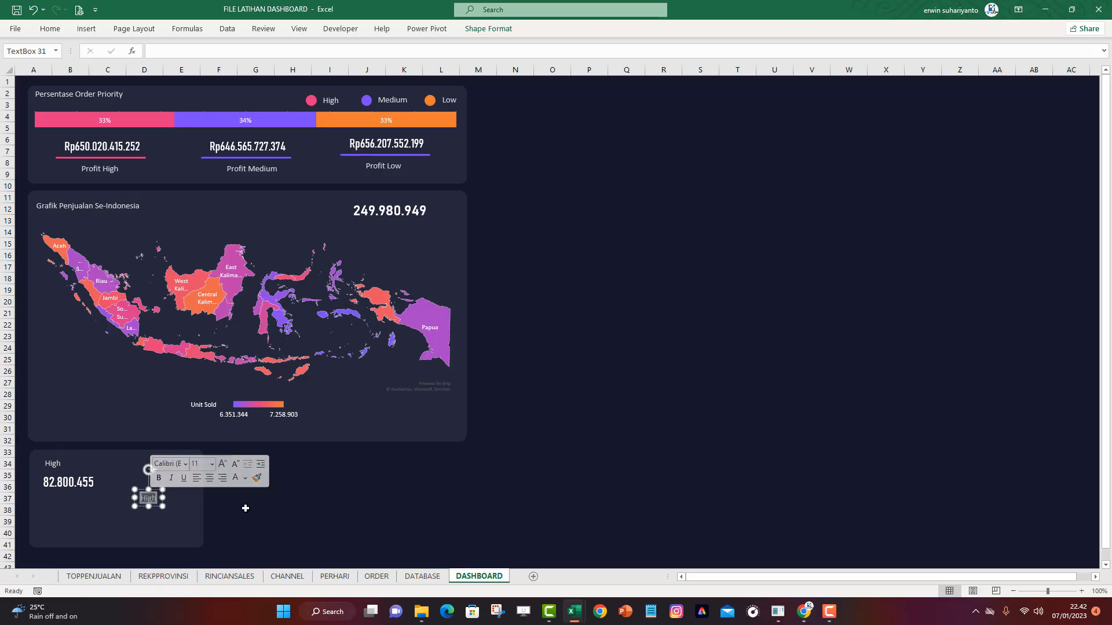
pyautogui.write('Total Uni')
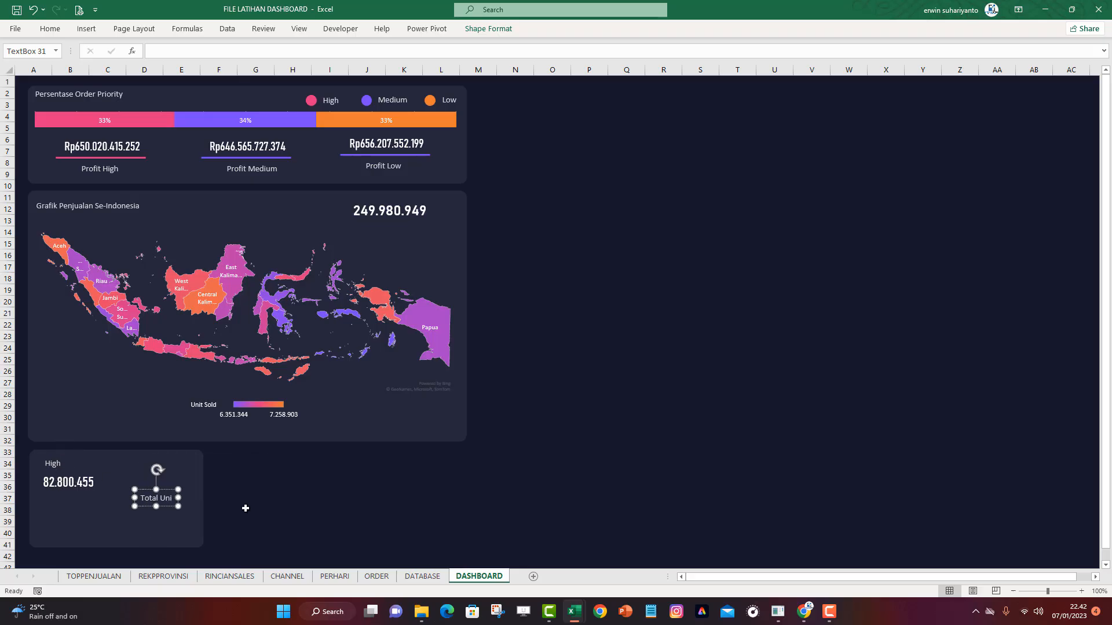
pyautogui.write('t Sold')
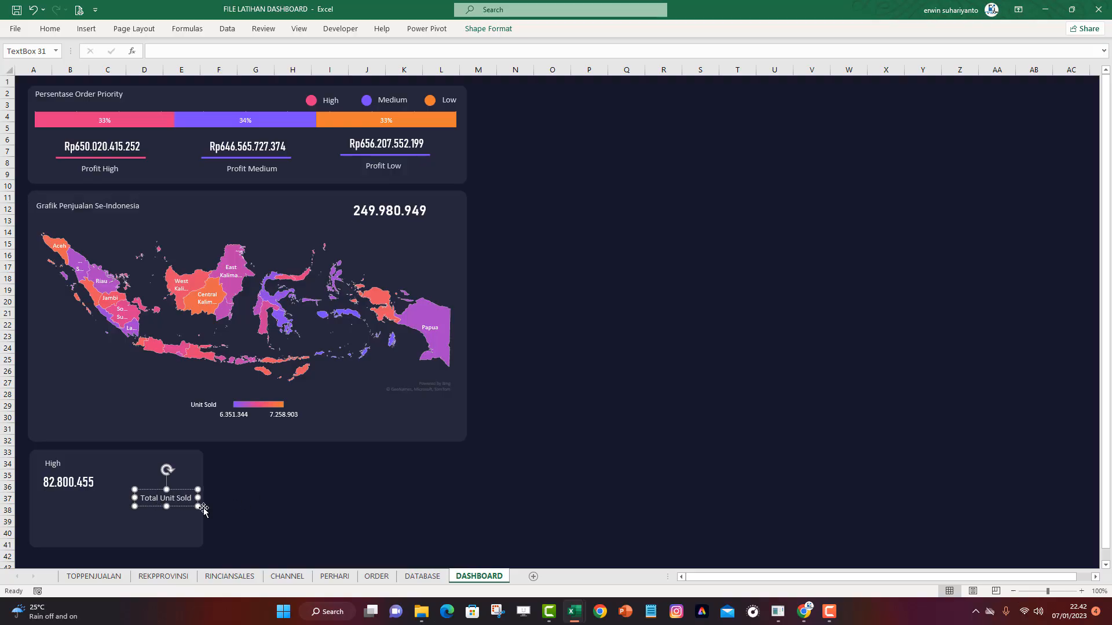
pyautogui.moveTo(186, 509); pyautogui.dragTo(88, 504)
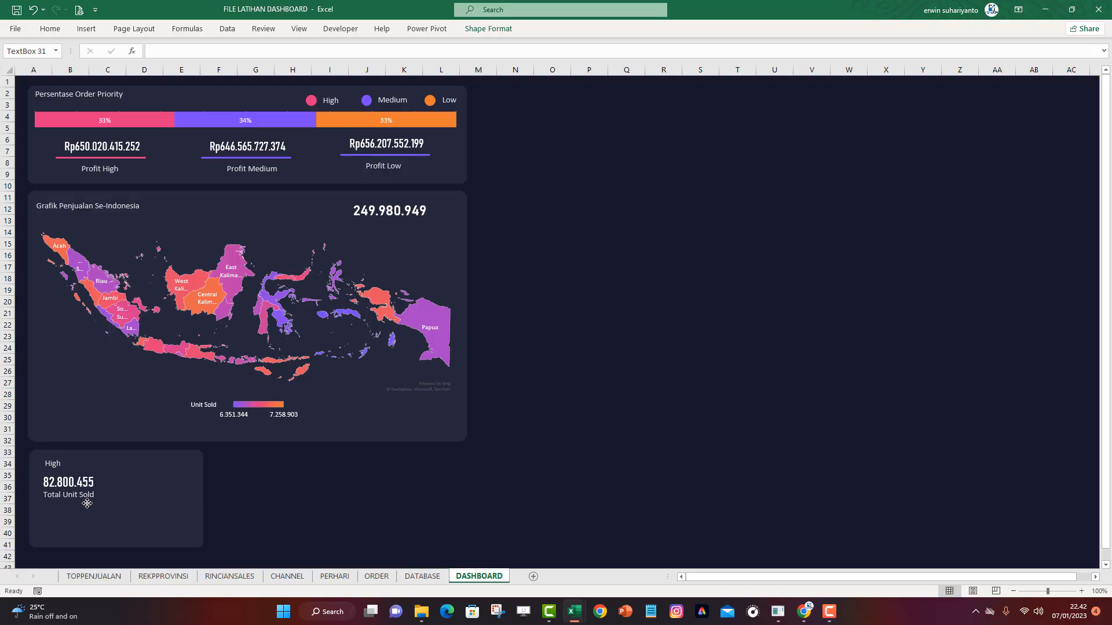
pyautogui.click(328, 509)
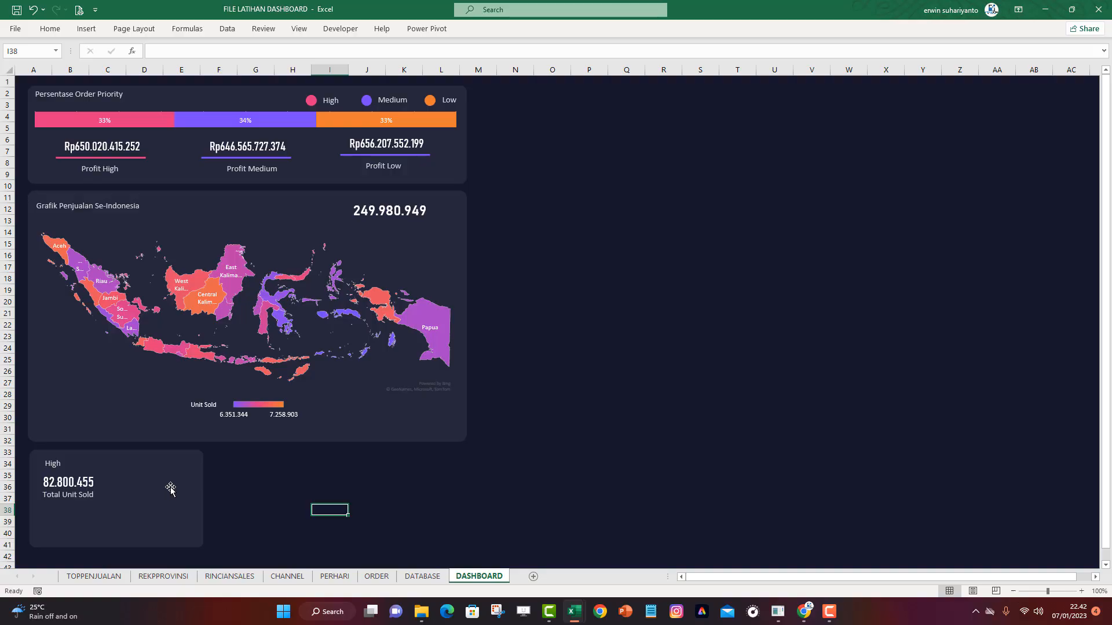
# Switch to the FINALDASHBOARD workbook to examine its small units-sold cards, and return to FILE LATIHAN DASHBOARD
pyautogui.click(574, 611)
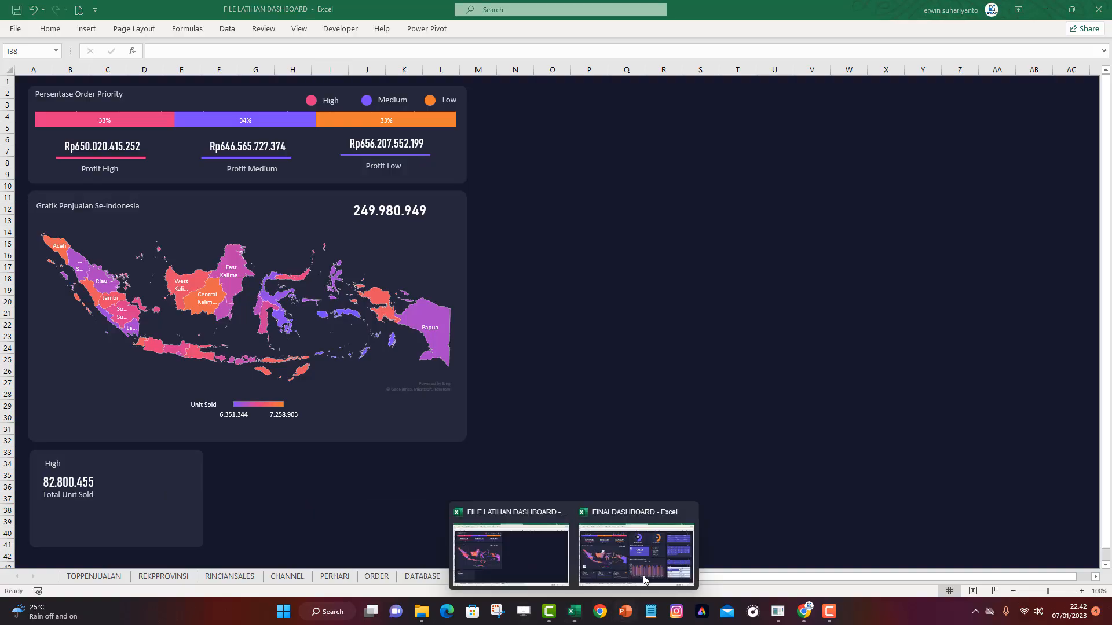
pyautogui.click(637, 555)
pyautogui.click(250, 560)
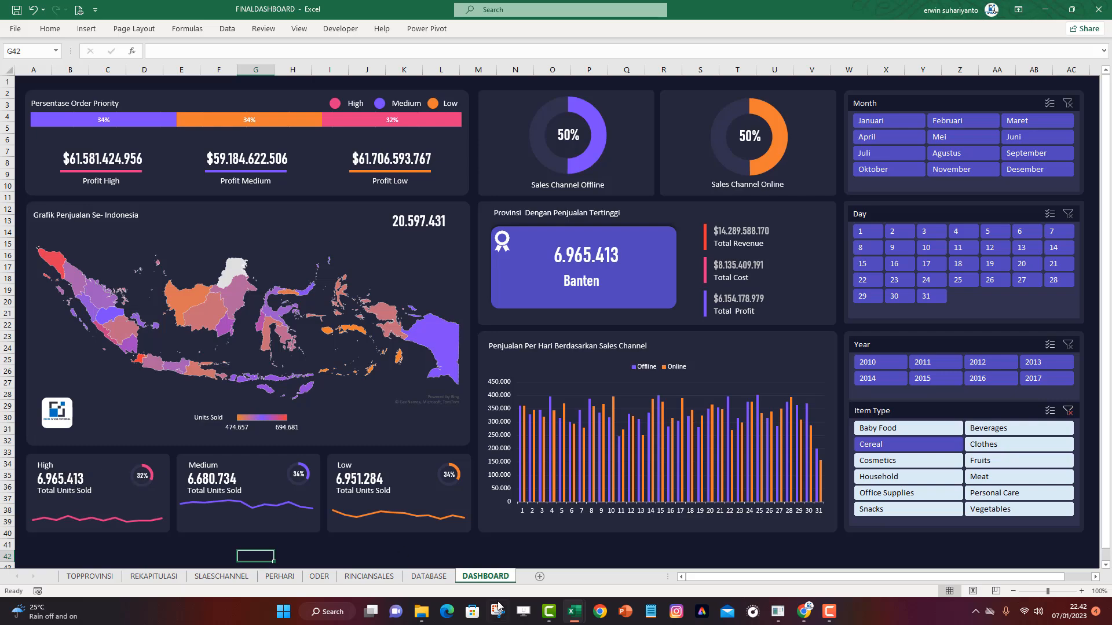
pyautogui.moveTo(574, 612)
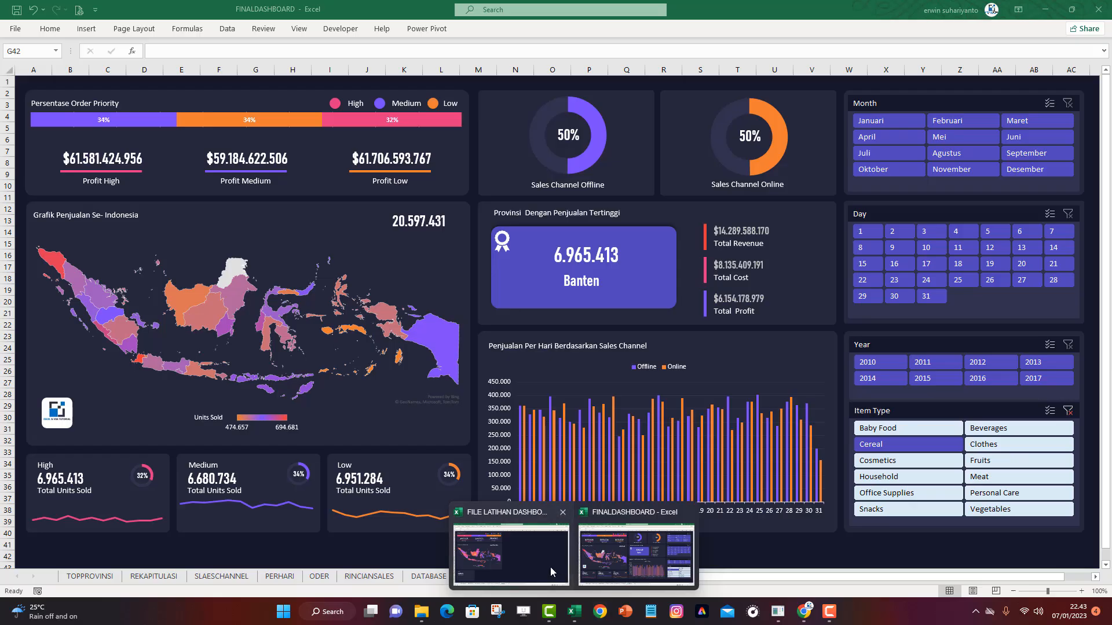
pyautogui.click(509, 556)
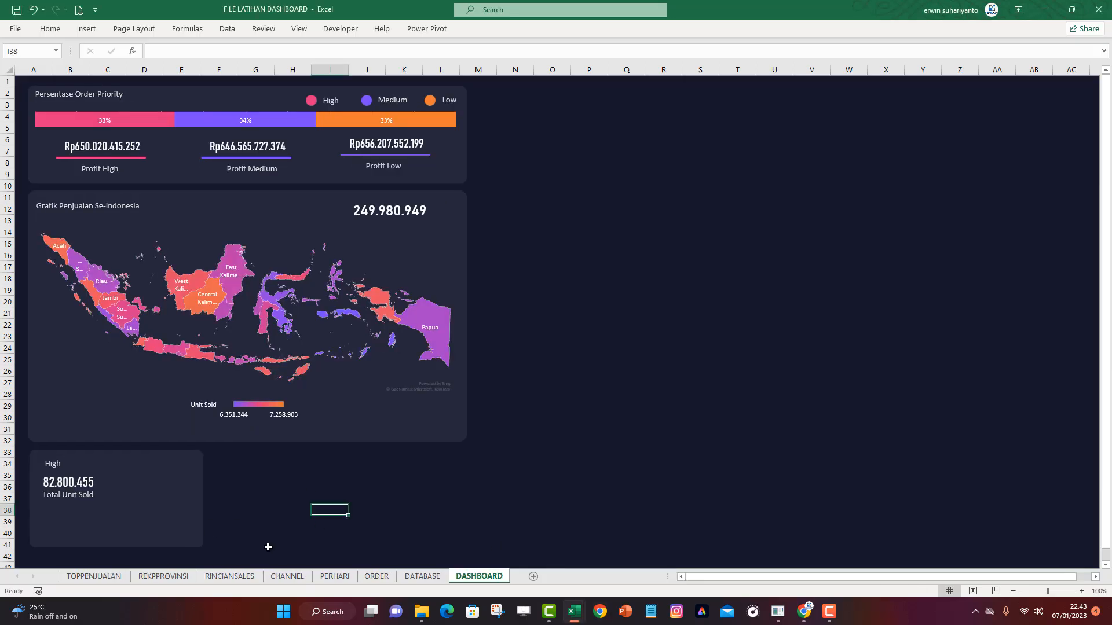
# Check the ORDER sheet's summary, and inspect the cell link of the High card's percentage in the FINALDASHBOARD workbook
pyautogui.click(376, 576)
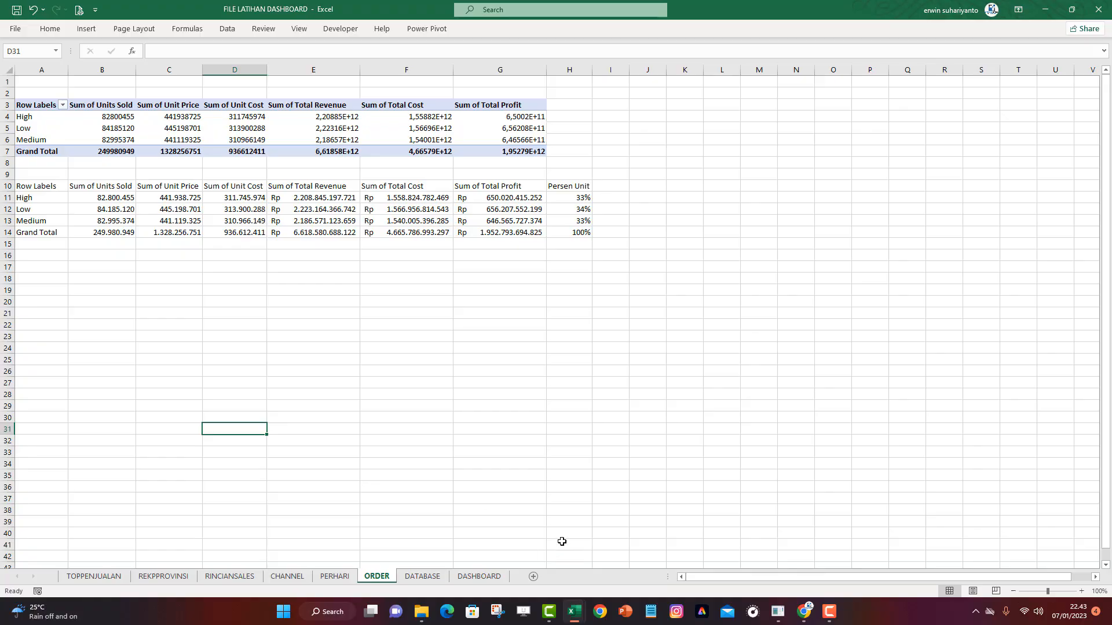
pyautogui.moveTo(570, 611)
pyautogui.click(646, 550)
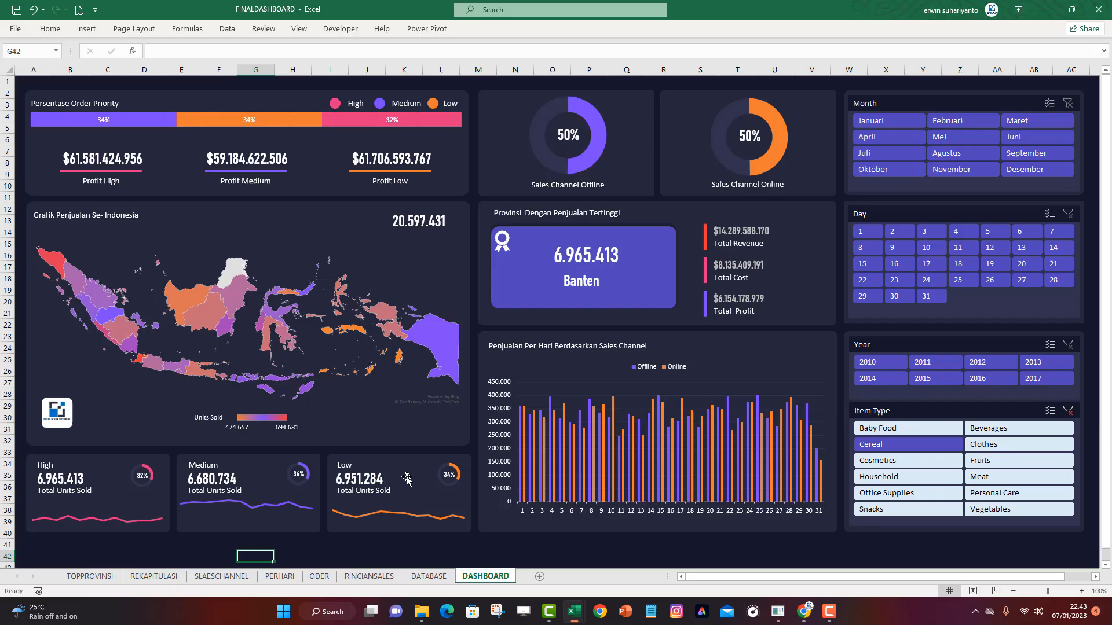
pyautogui.rightClick(141, 477)
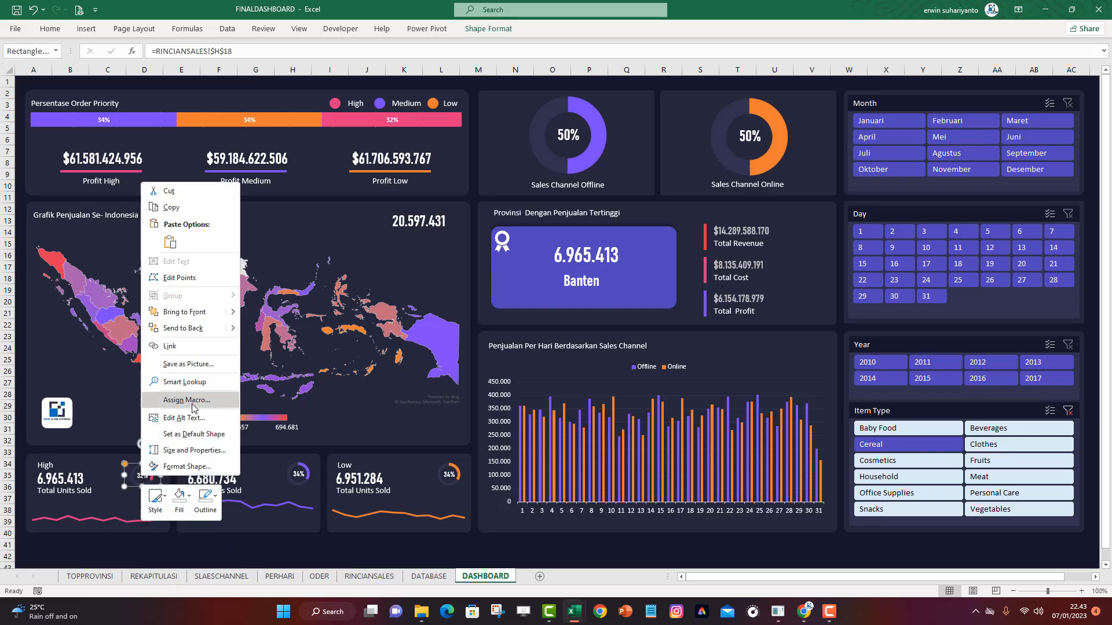
pyautogui.click(134, 472)
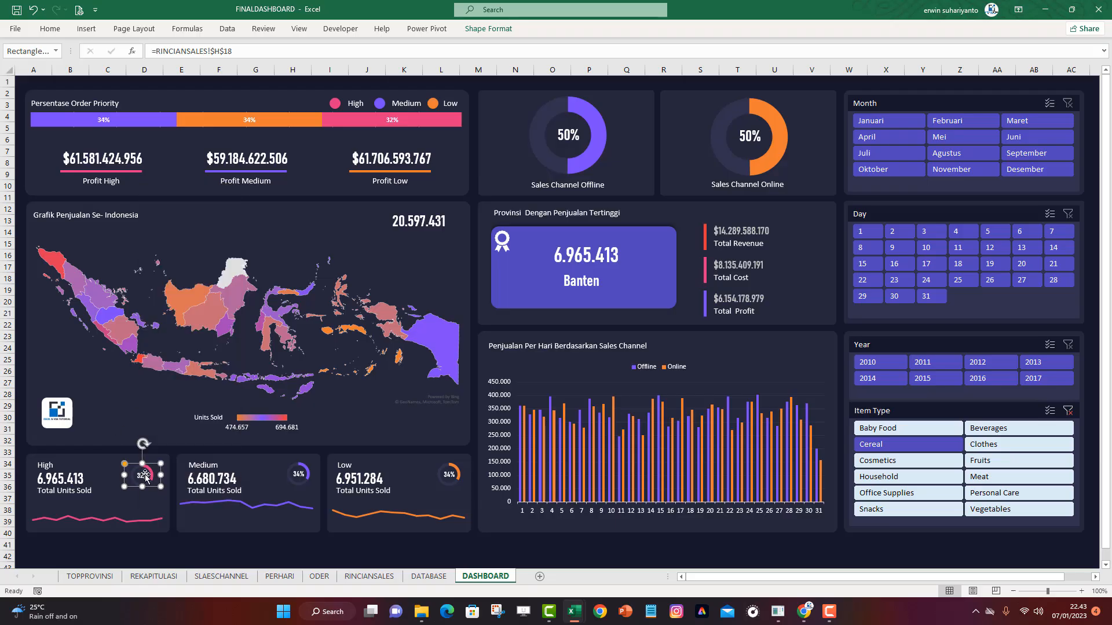
# Inspect the source data range of the High card's percentage ring chart in the FINALDASHBOARD workbook
pyautogui.click(149, 502)
pyautogui.click(147, 478)
pyautogui.rightClick(143, 479)
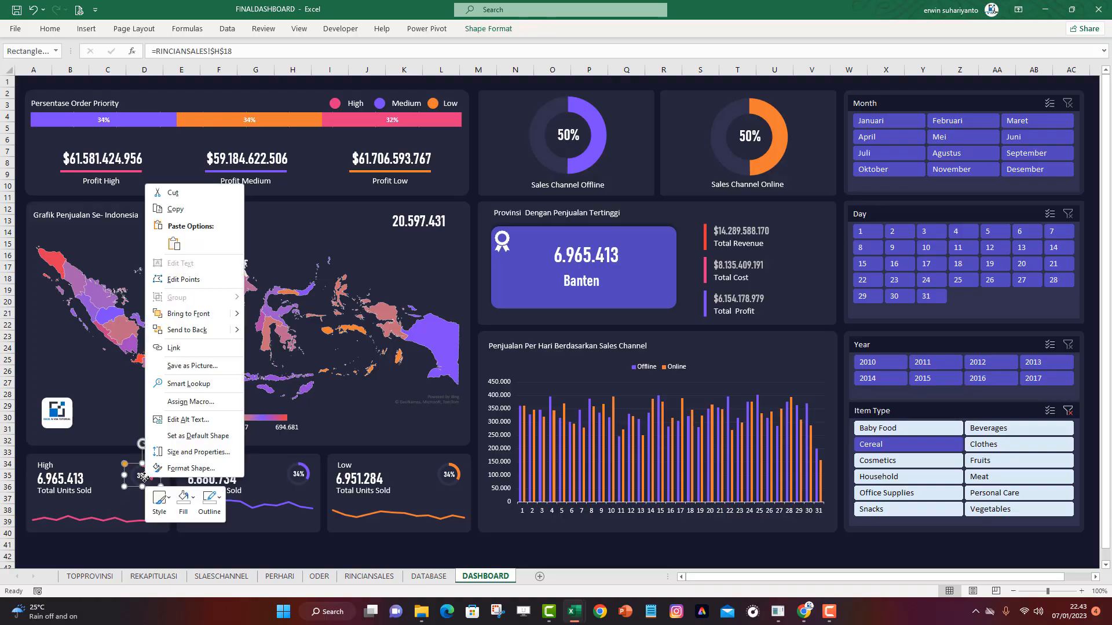
pyautogui.click(142, 478)
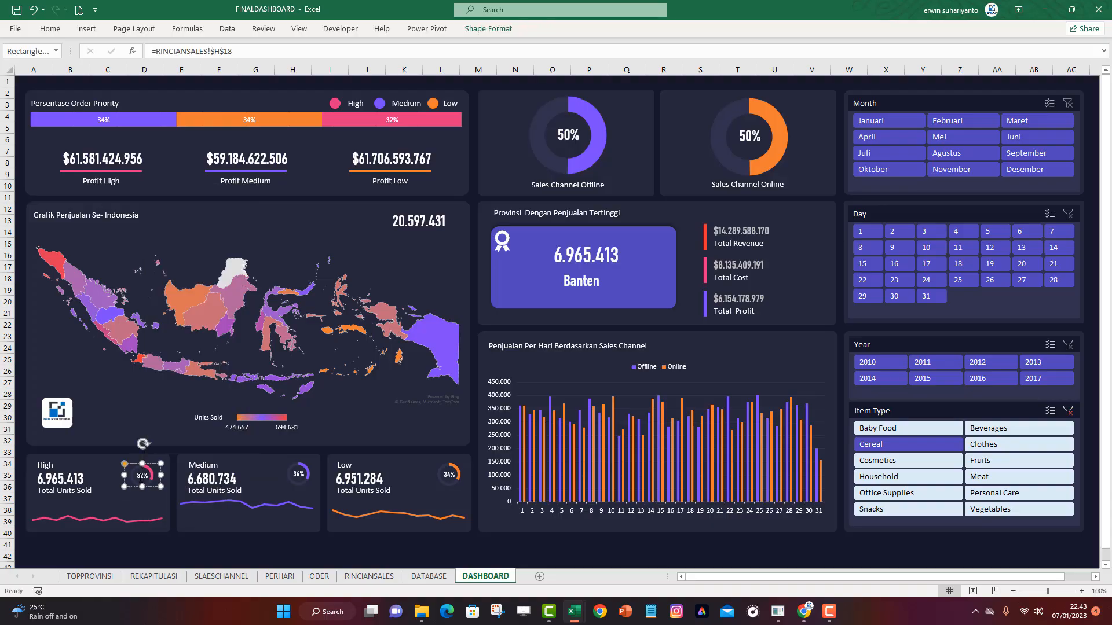
pyautogui.click(149, 472)
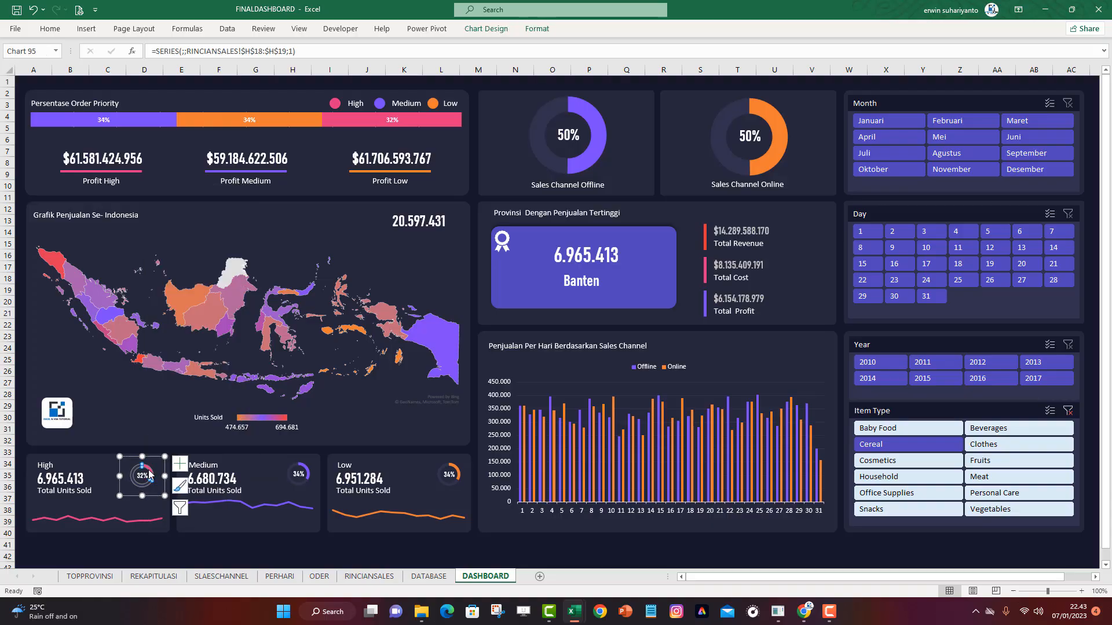
pyautogui.rightClick(148, 472)
pyautogui.click(194, 395)
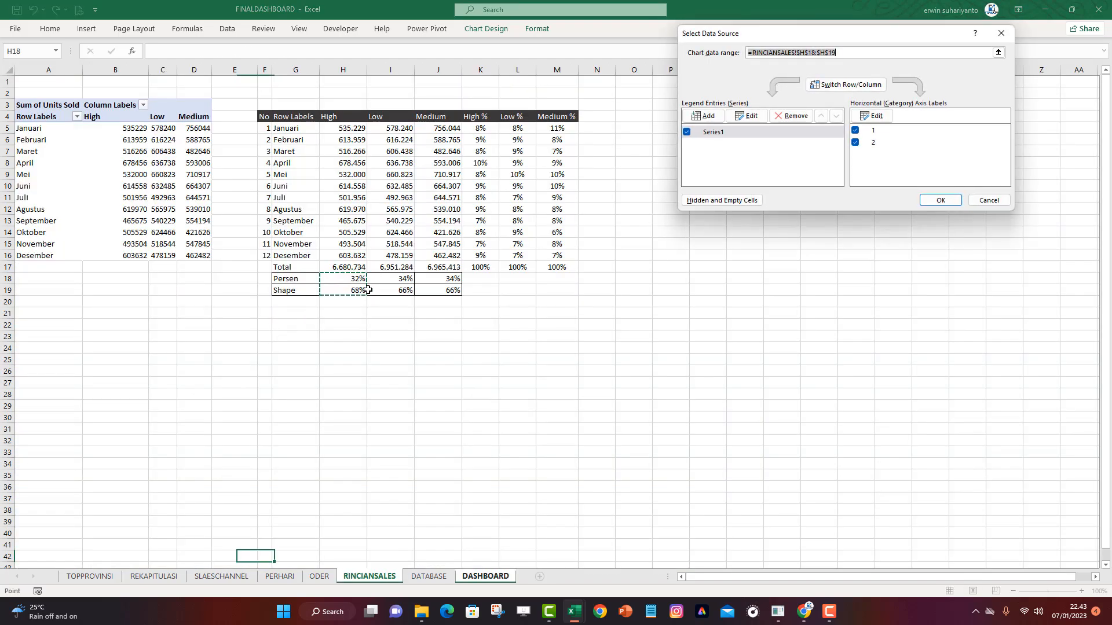
pyautogui.click(977, 201)
pyautogui.click(390, 556)
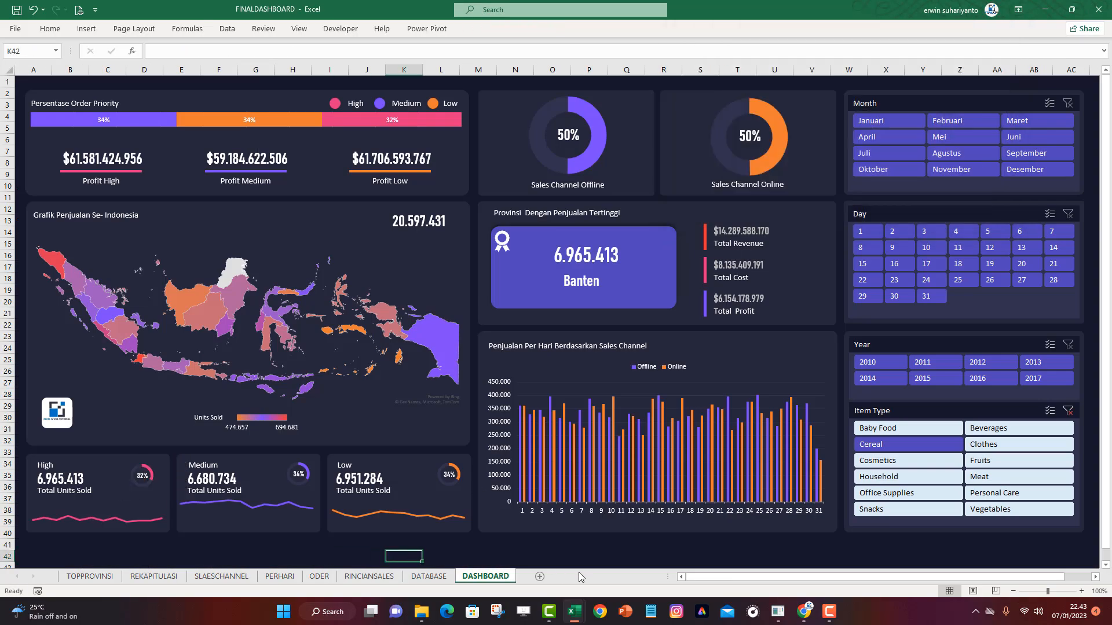
# In FILE LATIHAN DASHBOARD, insert a doughnut chart from the High column's Persen and Shape cells H19:H20 on the RINCIANSALES sheet
pyautogui.click(573, 615)
pyautogui.click(515, 553)
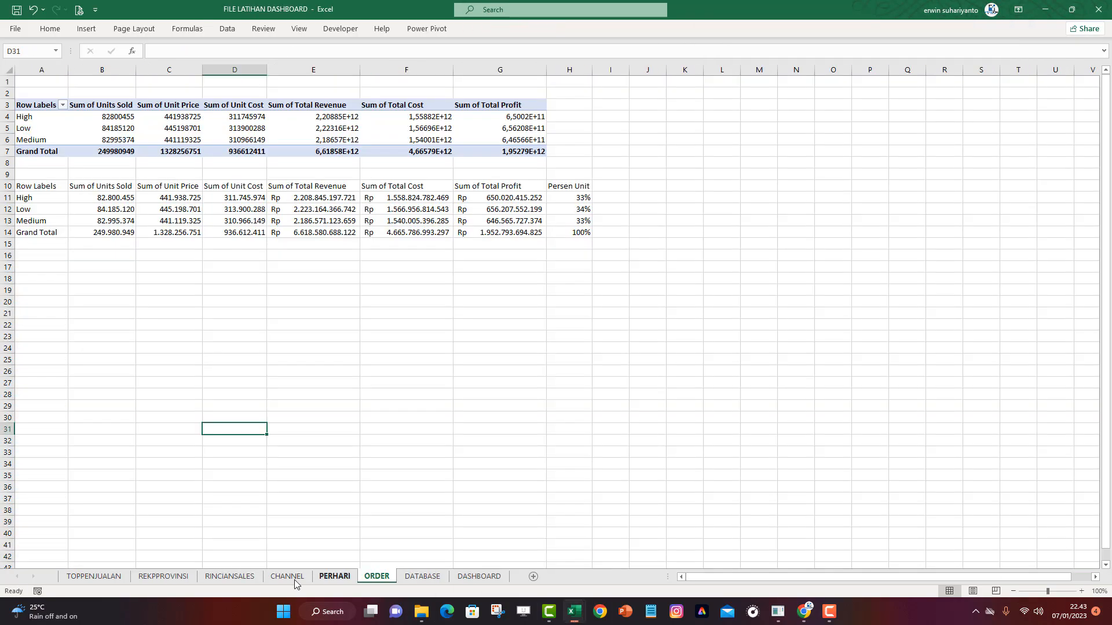
pyautogui.click(249, 581)
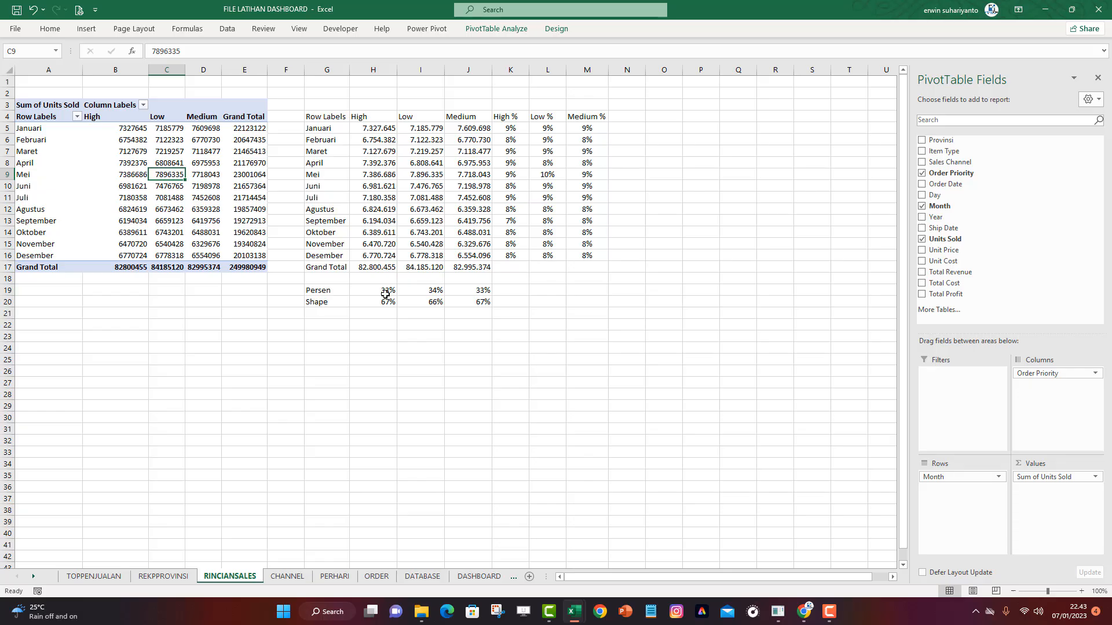
pyautogui.moveTo(384, 289); pyautogui.dragTo(385, 300)
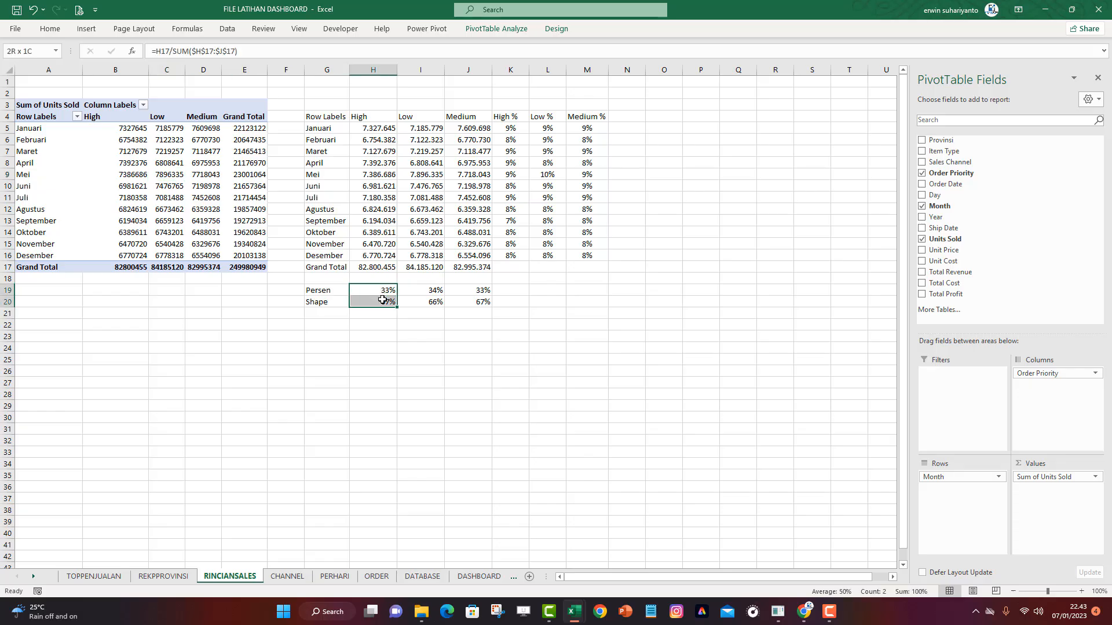
pyautogui.click(87, 30)
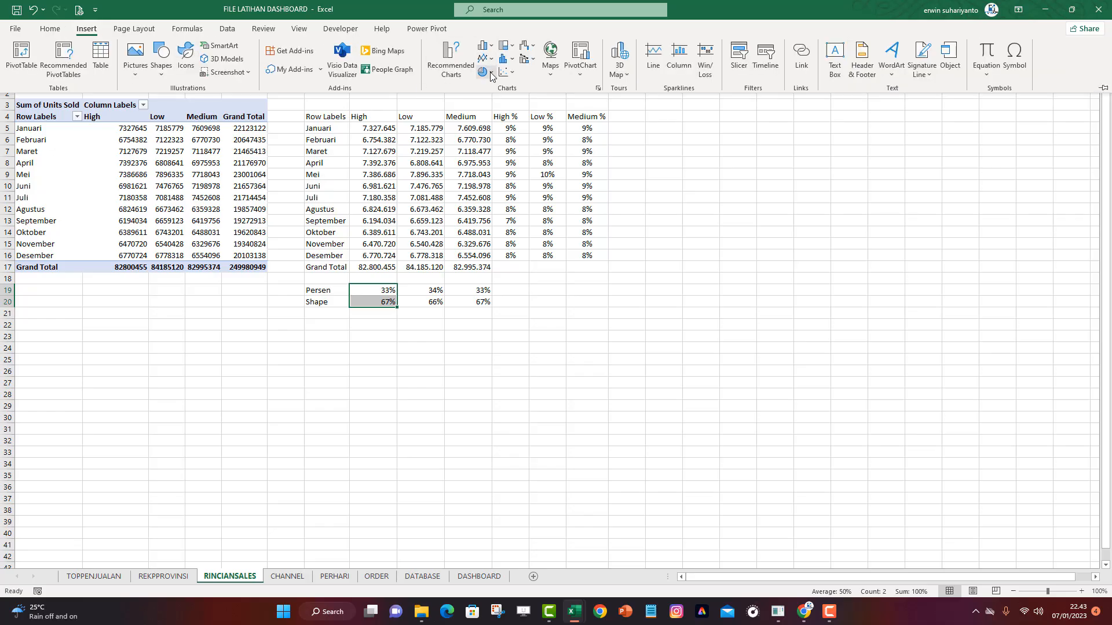
pyautogui.click(490, 72)
pyautogui.click(500, 219)
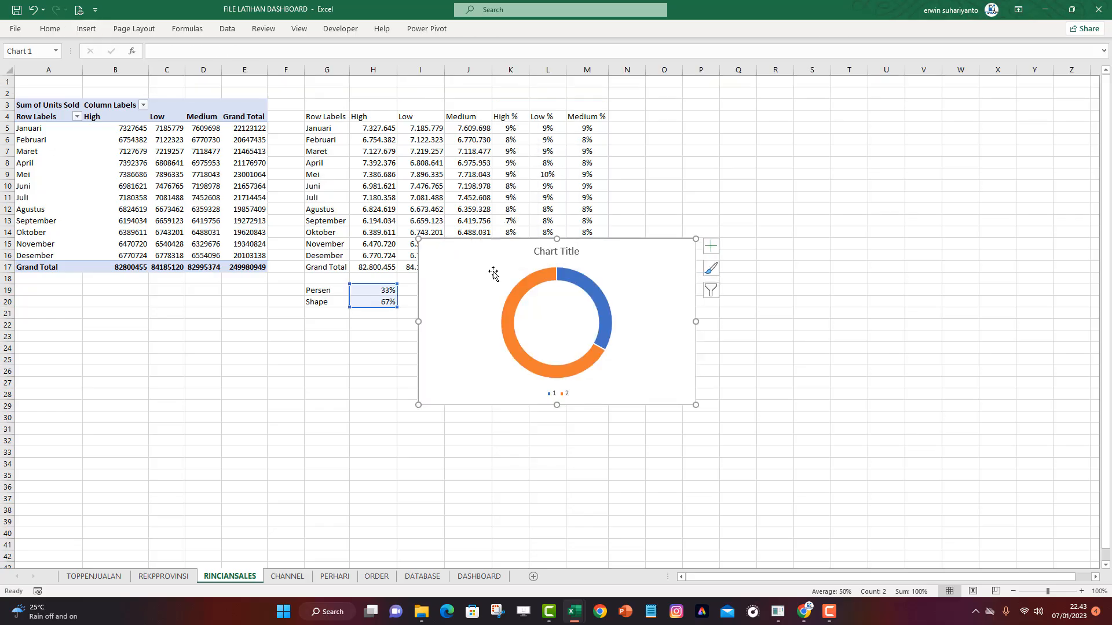
# Move the doughnut chart from RINCIANSALES to the DASHBOARD sheet, placing it in the empty area beside the priority and map cards
pyautogui.rightClick(675, 307)
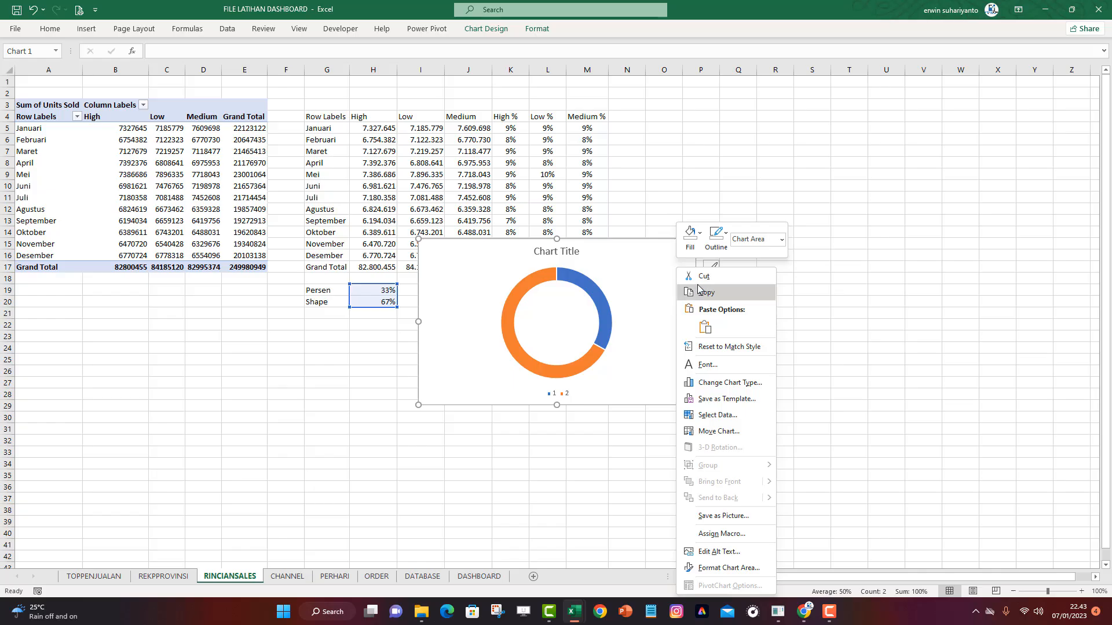
pyautogui.click(703, 277)
pyautogui.click(518, 498)
pyautogui.click(480, 577)
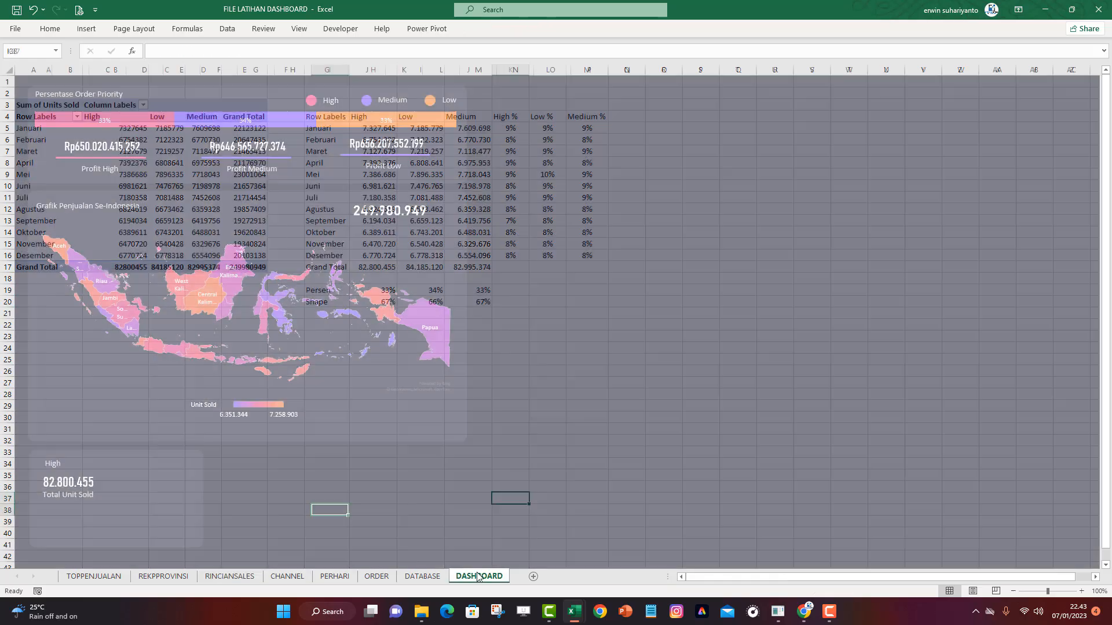
pyautogui.rightClick(593, 263)
pyautogui.click(620, 320)
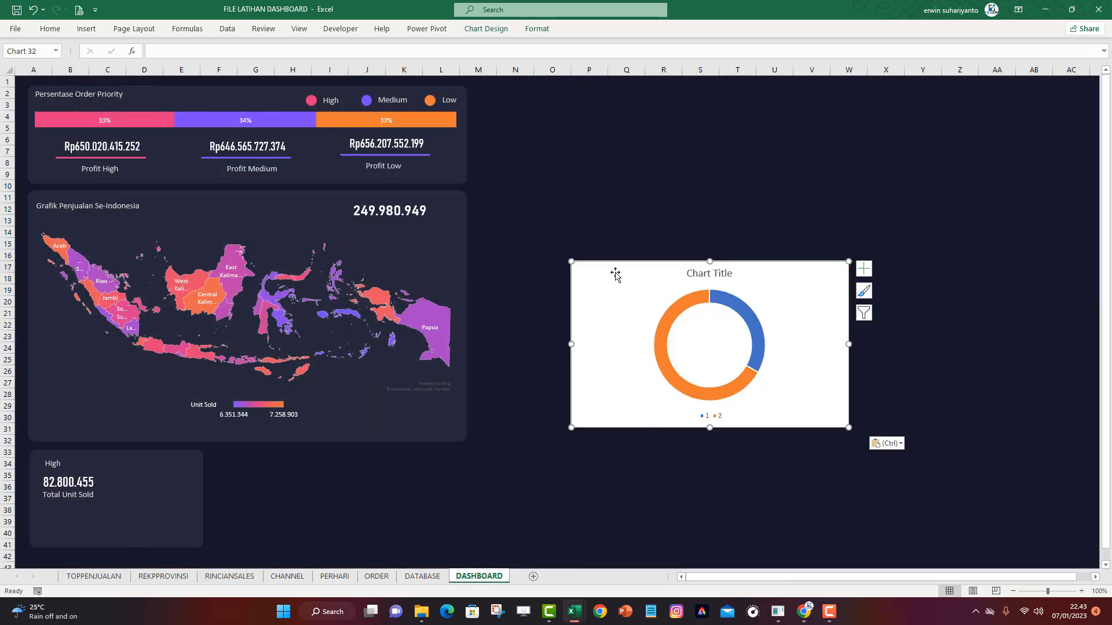
pyautogui.moveTo(609, 262); pyautogui.dragTo(556, 151)
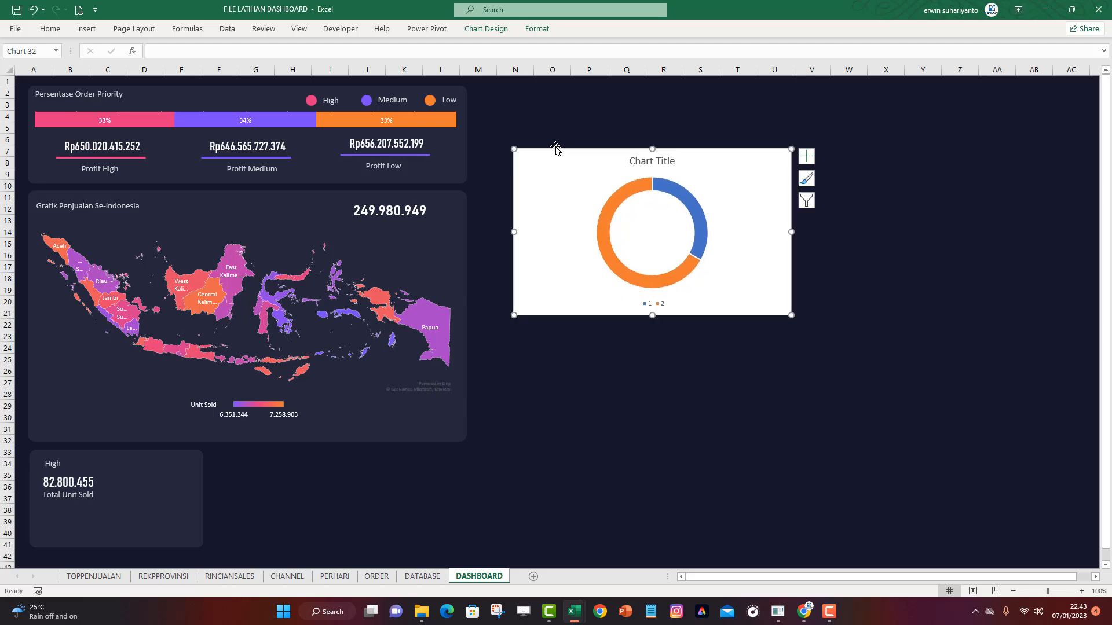
# Delete the doughnut chart's title and legend
pyautogui.click(659, 164)
pyautogui.press('Delete')
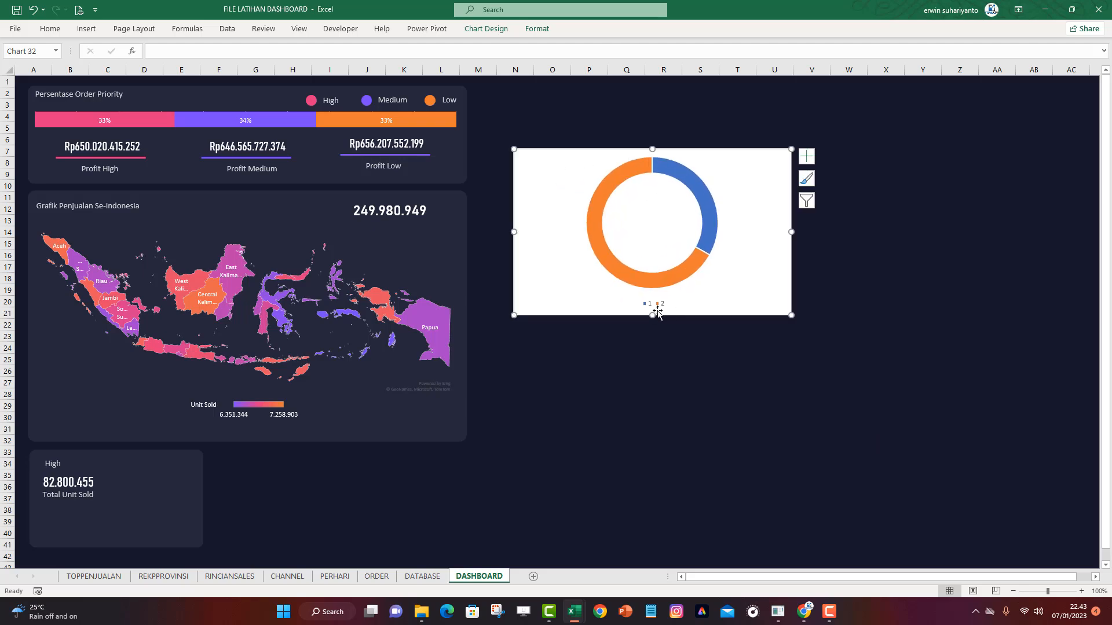
pyautogui.click(669, 305)
pyautogui.press('Delete')
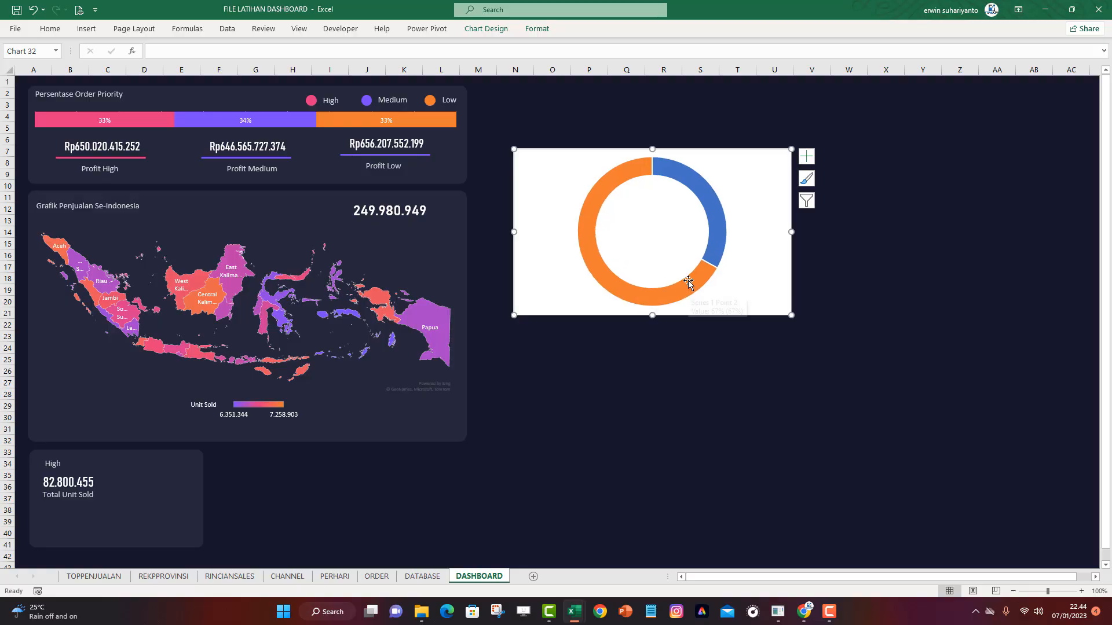
# Fill the doughnut's larger Shape segment with gray
pyautogui.click(616, 176)
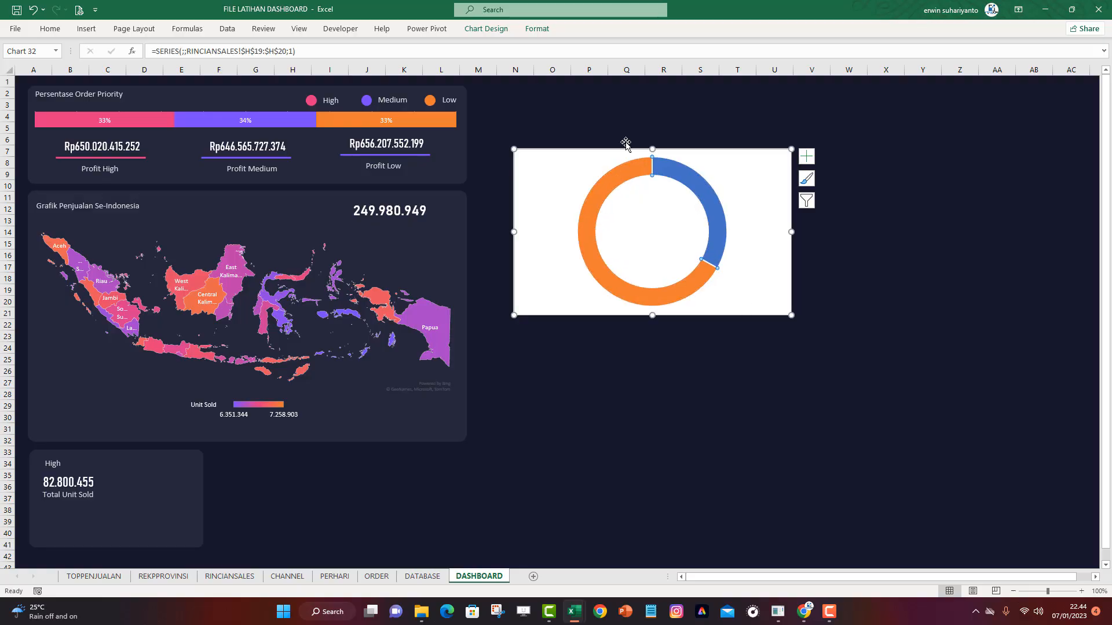
pyautogui.click(537, 29)
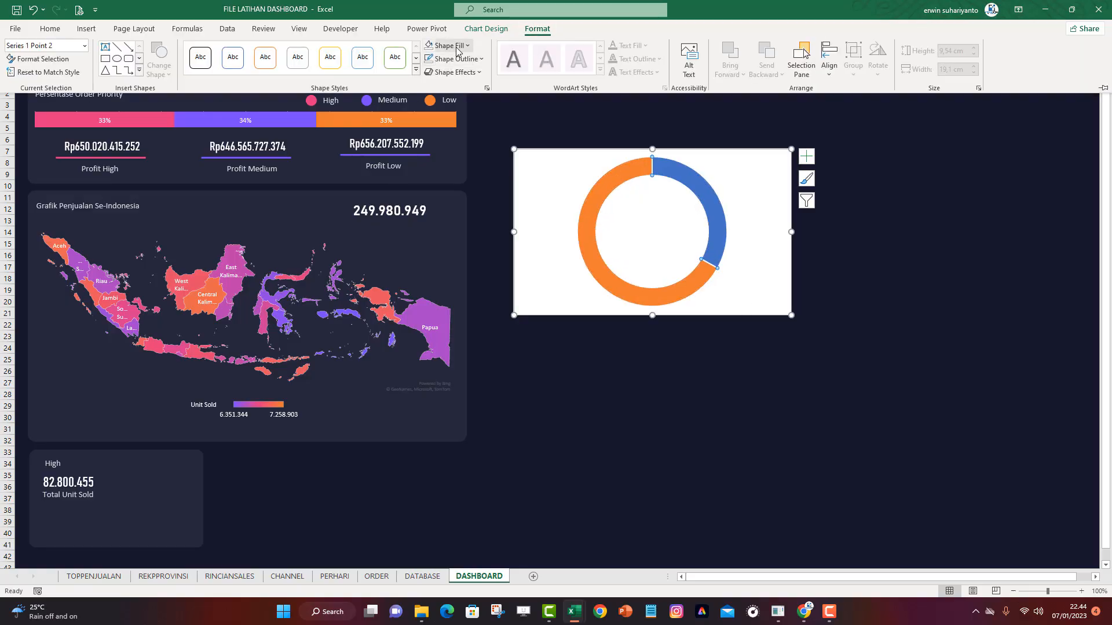
pyautogui.click(450, 46)
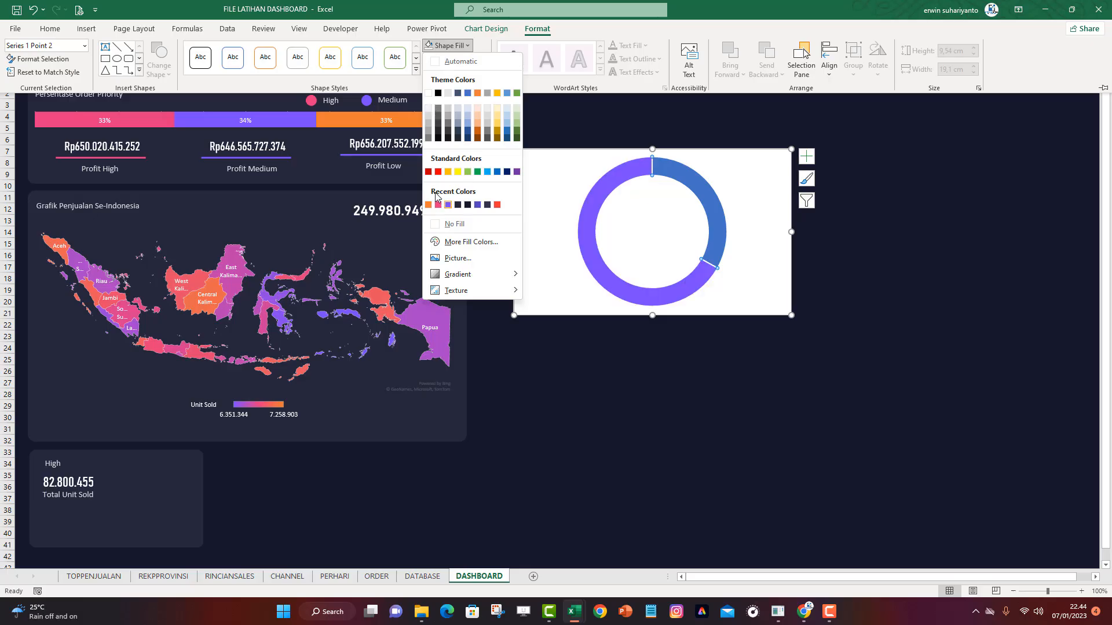
pyautogui.click(430, 133)
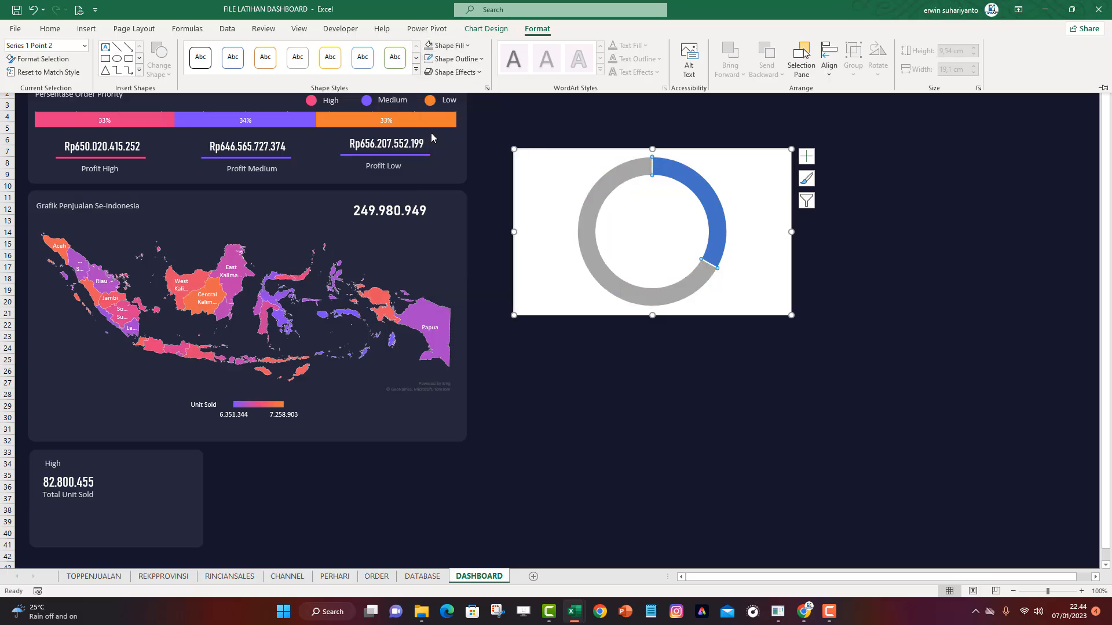
# Remove the fill from the doughnut chart's background area
pyautogui.click(567, 161)
pyautogui.click(528, 31)
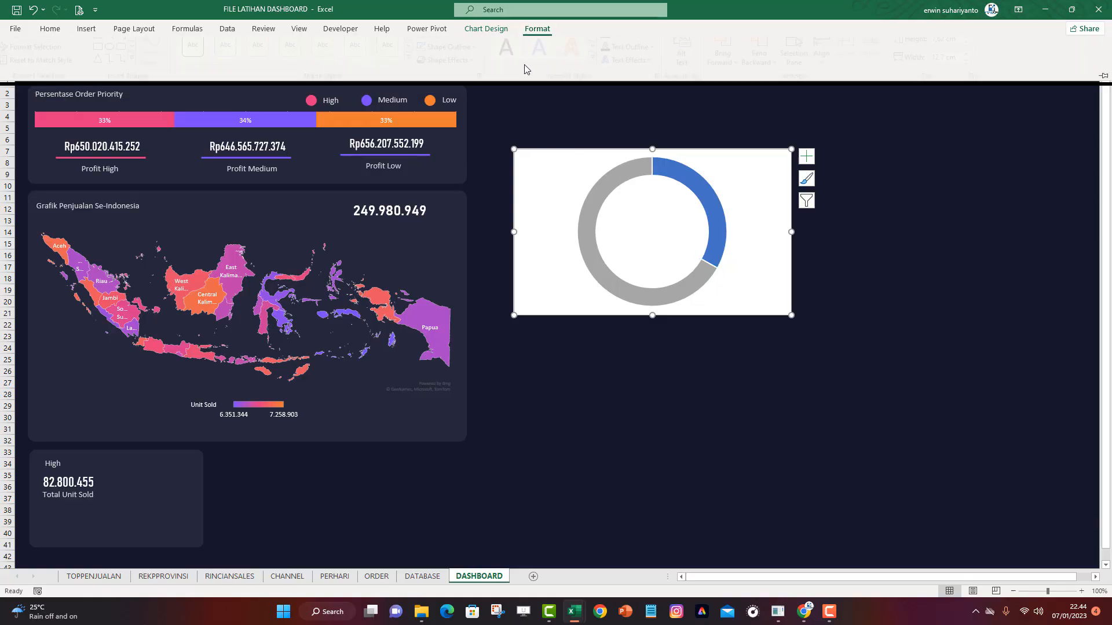
pyautogui.click(447, 45)
pyautogui.click(470, 226)
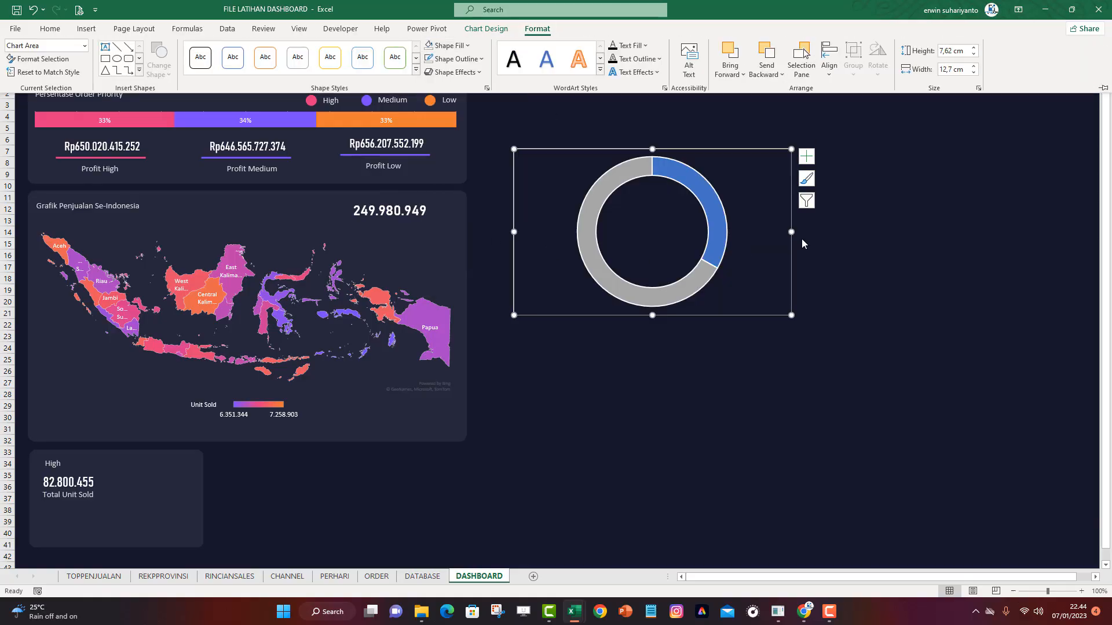
# Remove the outline from the doughnut ring's segments
pyautogui.click(721, 204)
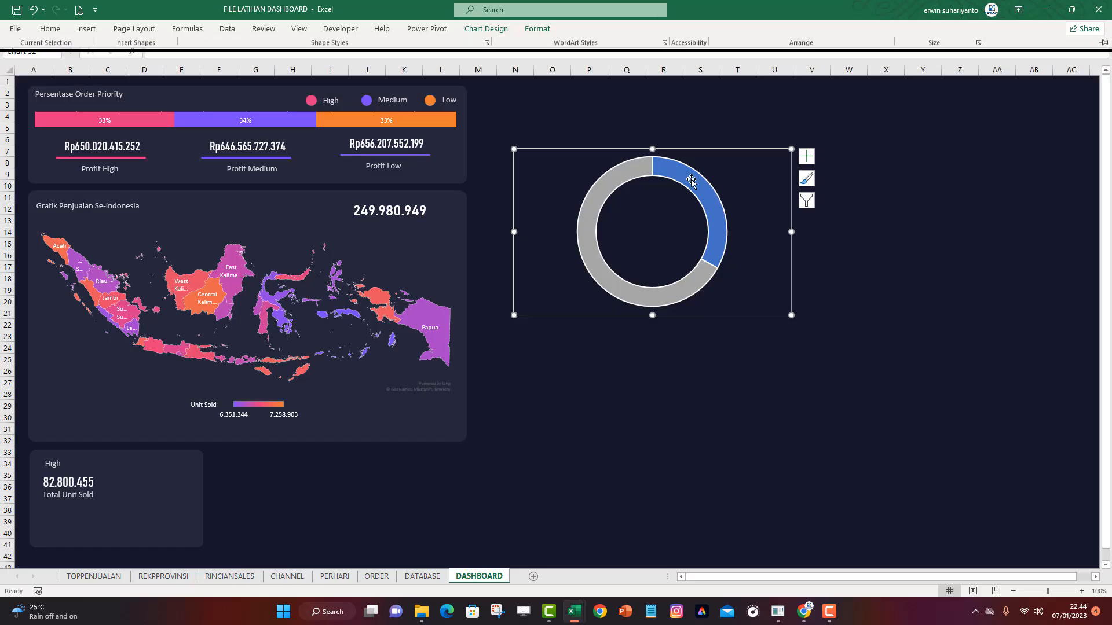
pyautogui.click(535, 28)
pyautogui.click(454, 58)
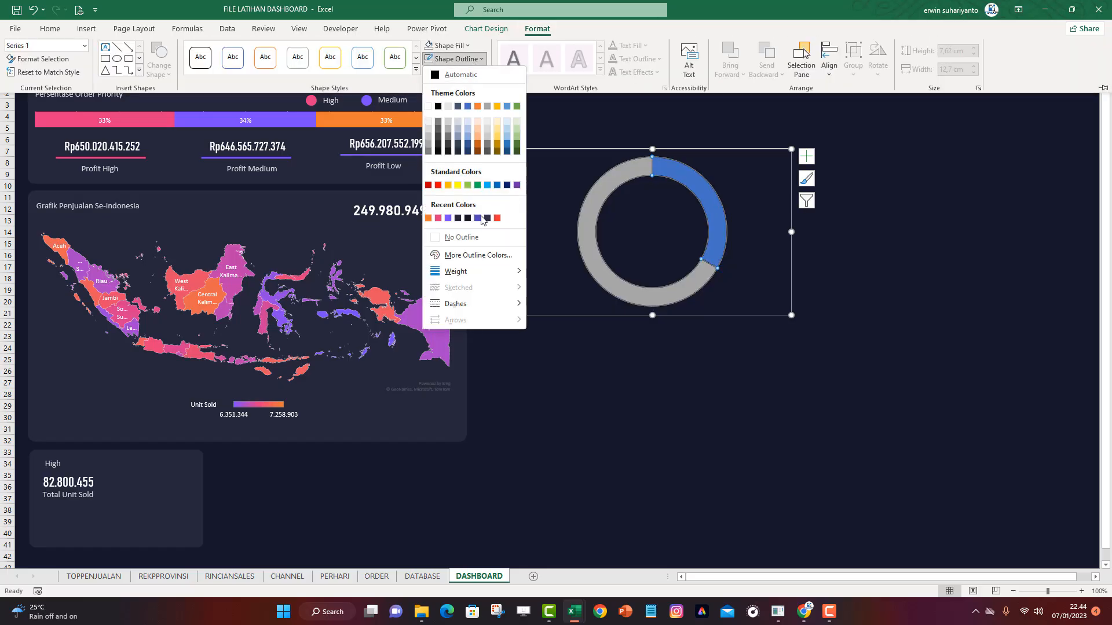
pyautogui.click(469, 239)
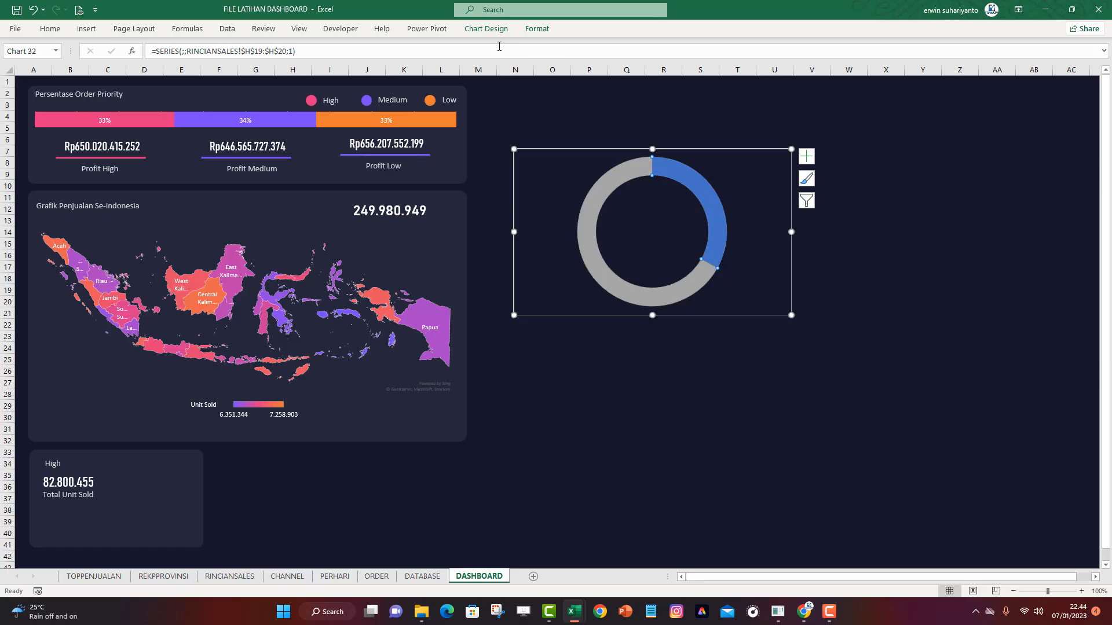
# Fill the doughnut's smaller Persen segment with the recently used pink
pyautogui.click(537, 29)
pyautogui.click(447, 45)
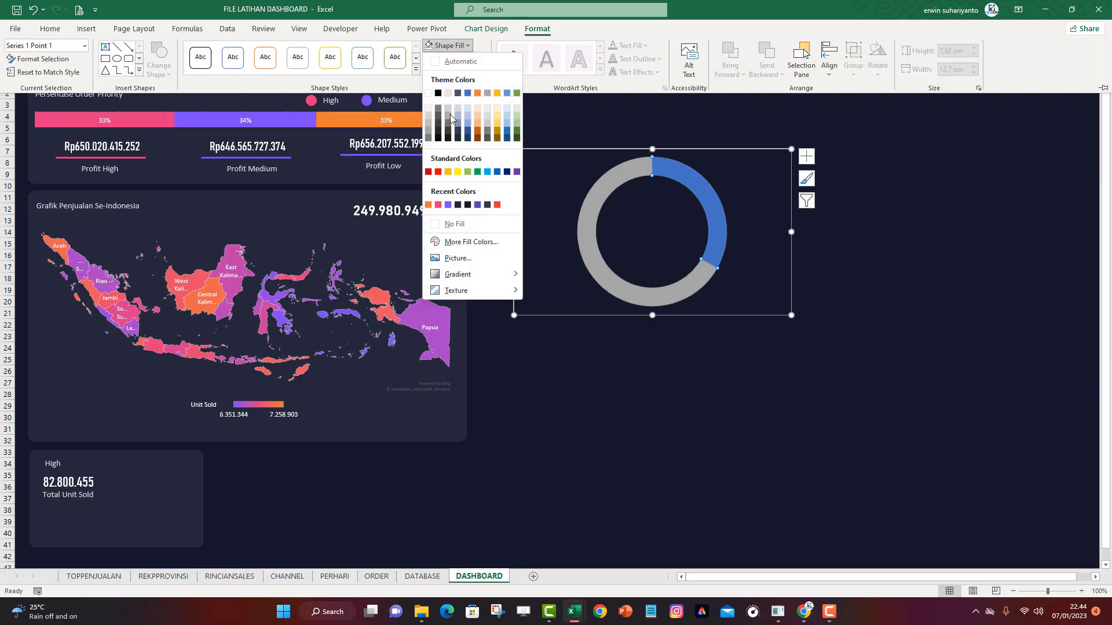
pyautogui.click(437, 204)
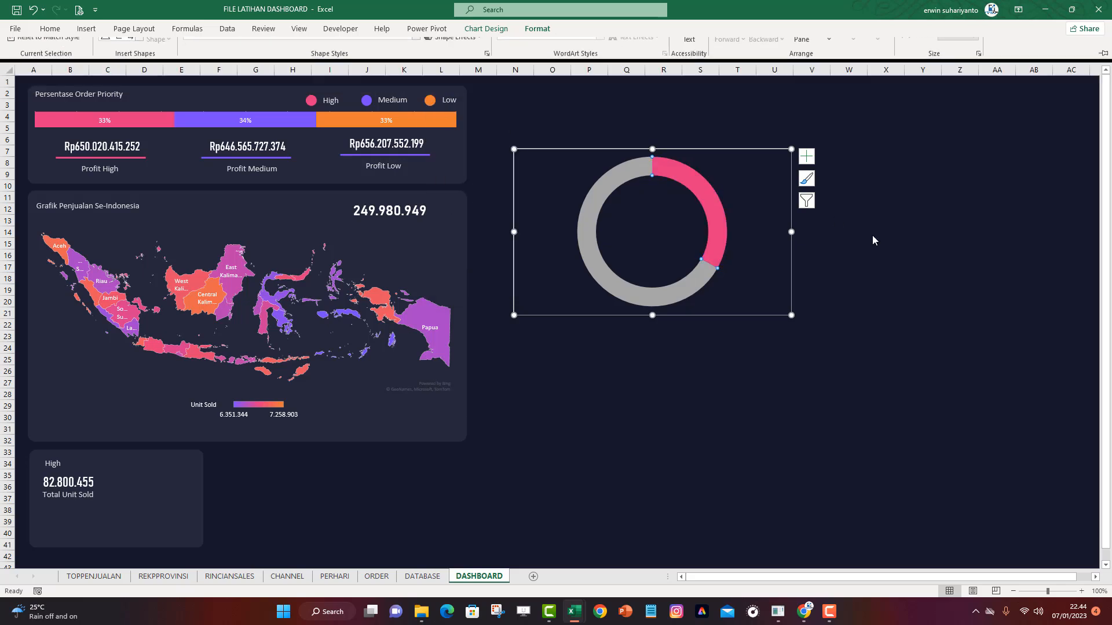
pyautogui.click(872, 235)
# Remove the outline around the doughnut chart's area
pyautogui.click(793, 242)
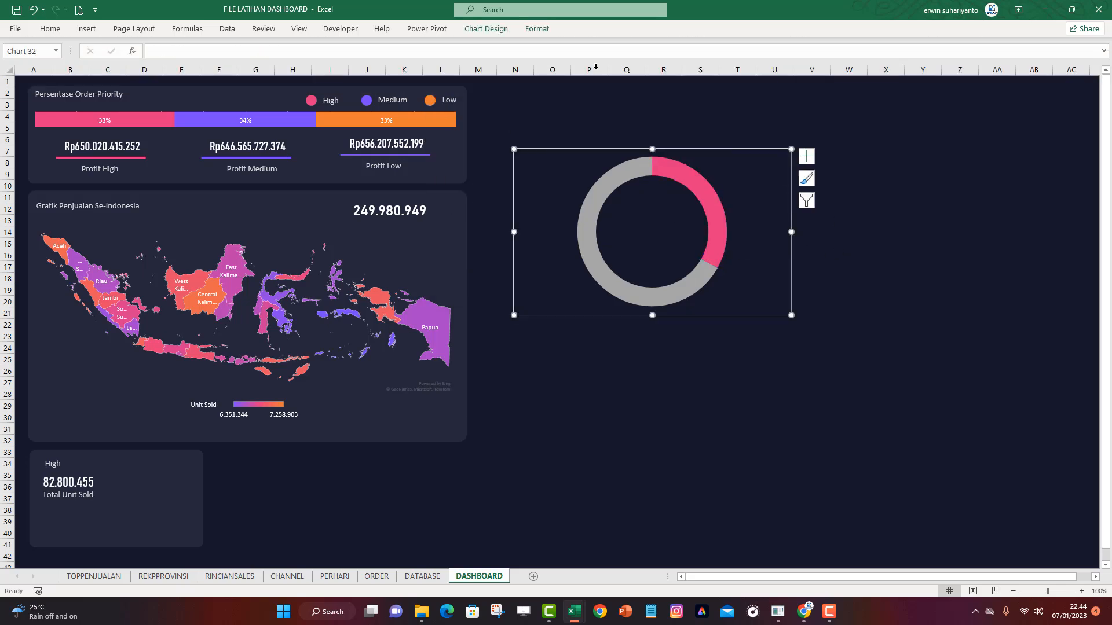
pyautogui.click(543, 32)
pyautogui.click(457, 58)
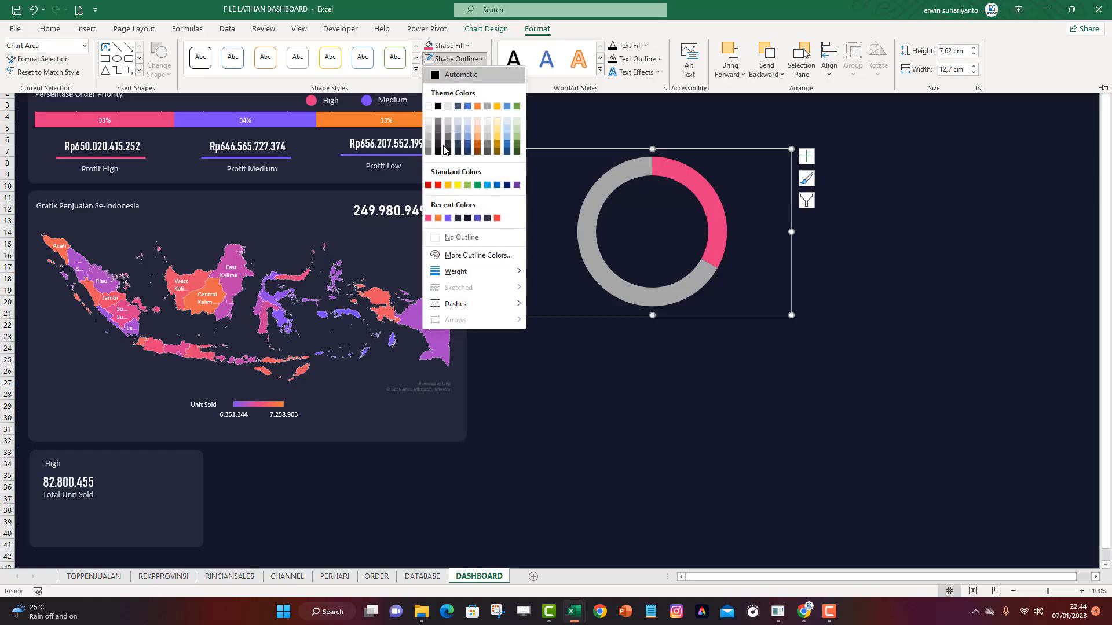
pyautogui.click(463, 237)
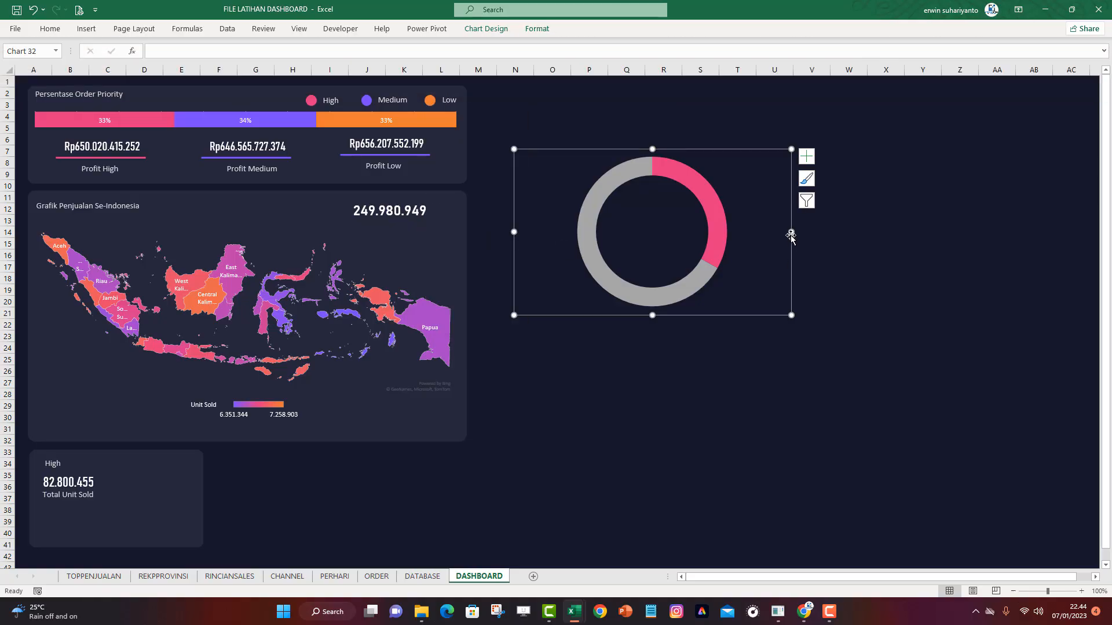
# Shrink the doughnut chart to a small ring and place it inside the High card, beside the total unit sold
pyautogui.moveTo(791, 232); pyautogui.dragTo(610, 233)
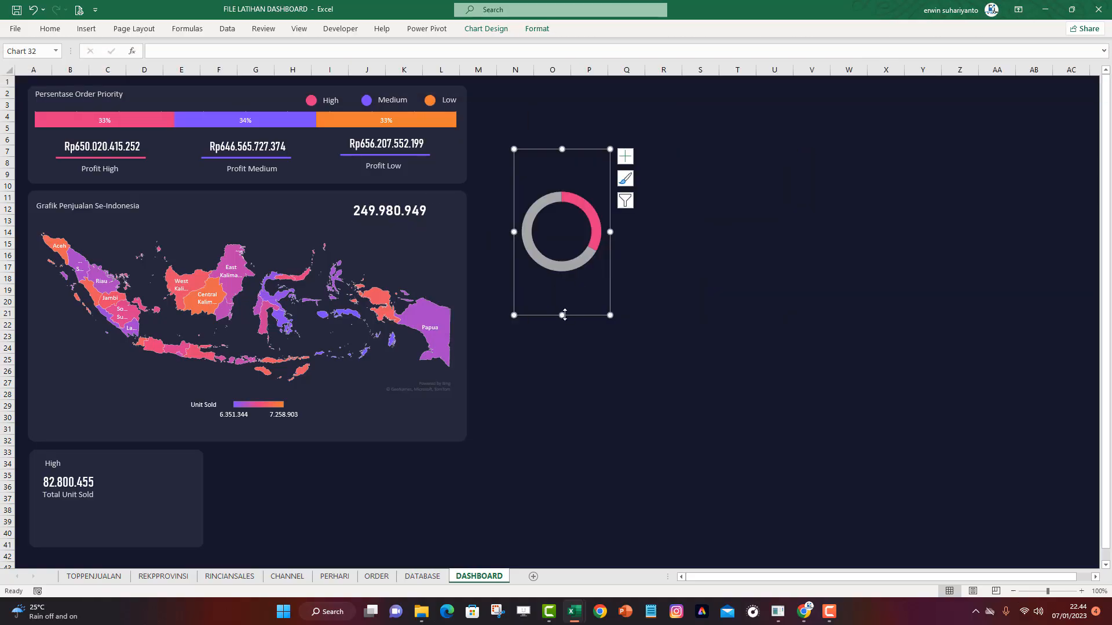
pyautogui.moveTo(564, 314); pyautogui.dragTo(568, 223)
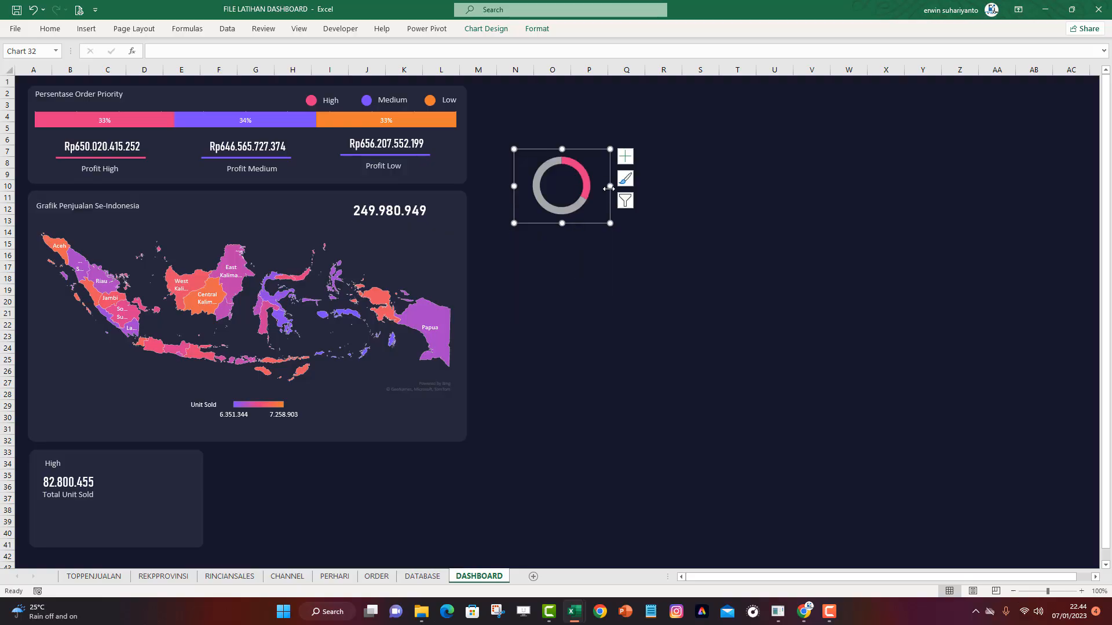
pyautogui.moveTo(610, 186); pyautogui.dragTo(557, 189)
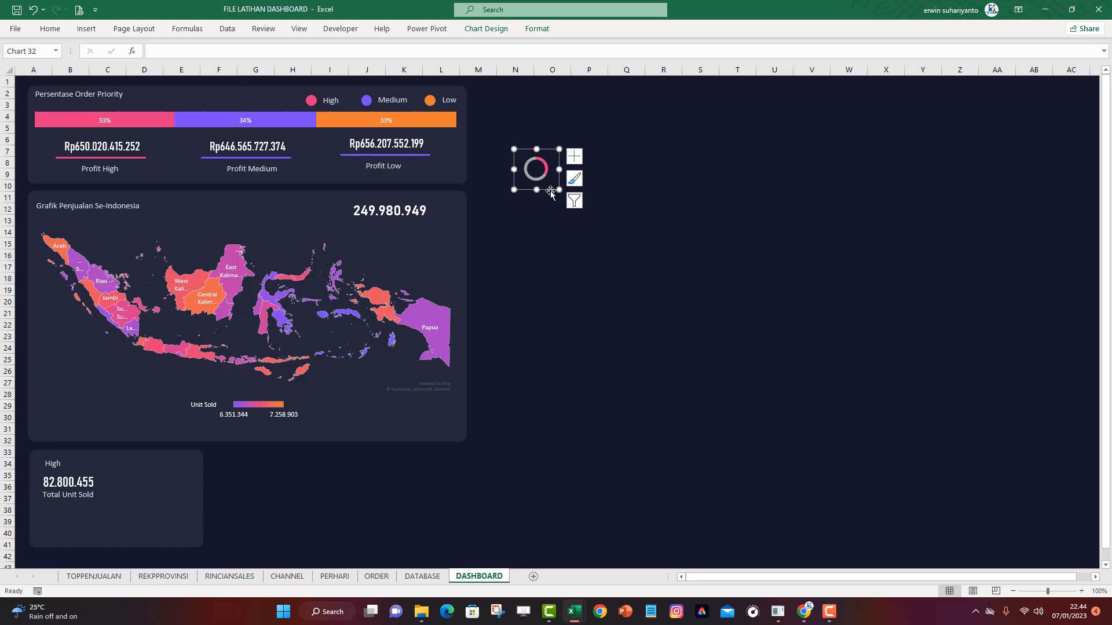
pyautogui.moveTo(550, 200); pyautogui.dragTo(185, 506)
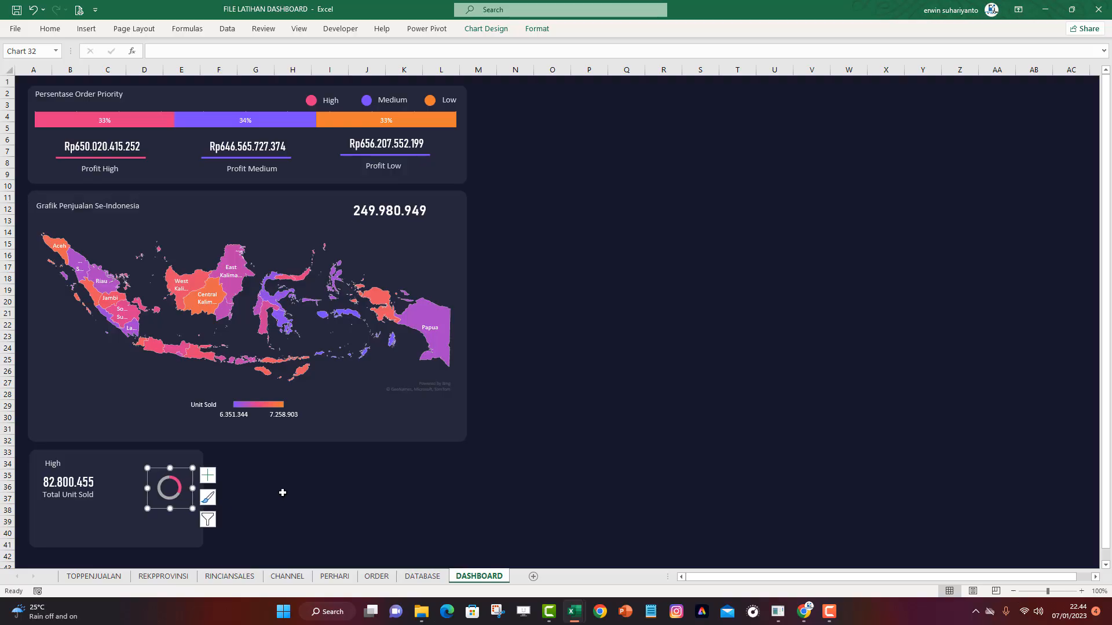
pyautogui.click(282, 493)
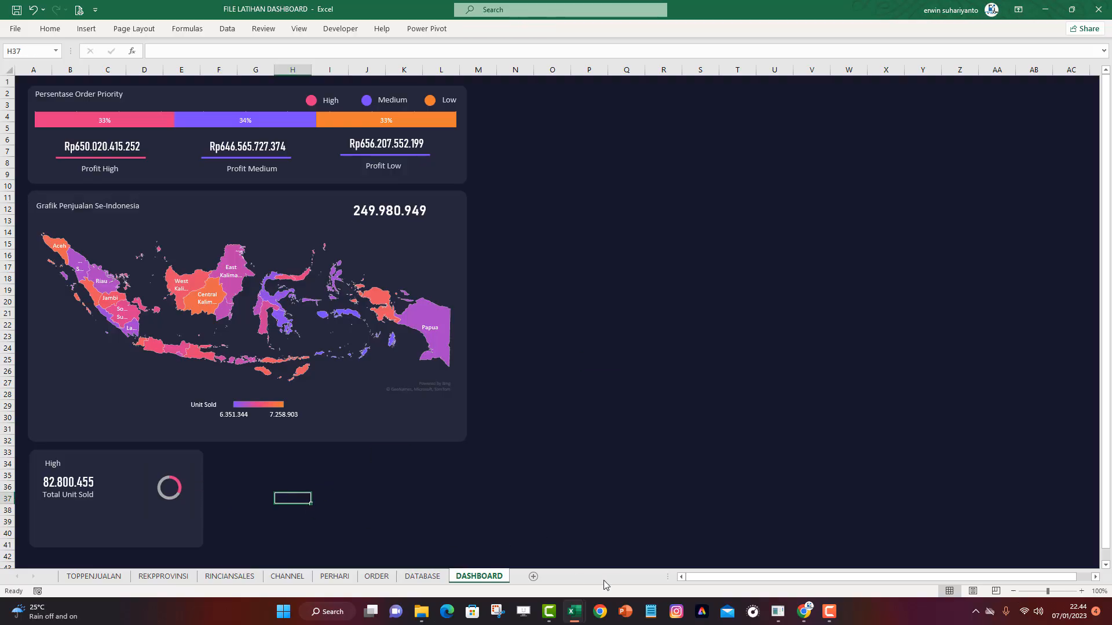
# Compare with the dashboard in the FINALDASHBOARD workbook and shift the High card's doughnut chart slightly upward in FILE LATIHAN DASHBOARD
pyautogui.moveTo(575, 611)
pyautogui.click(637, 553)
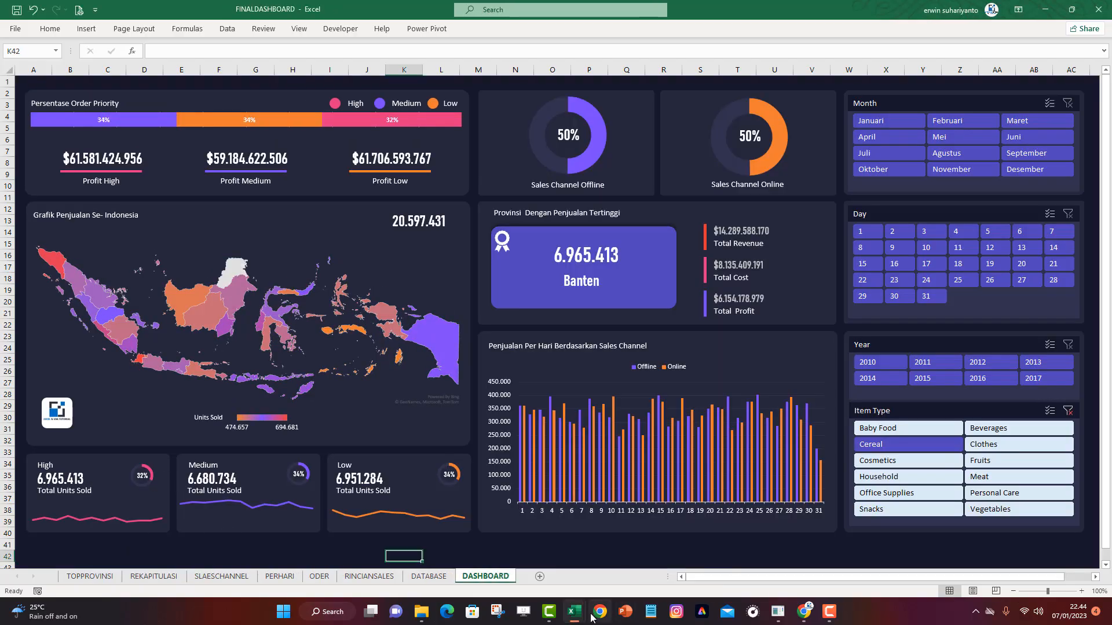
pyautogui.moveTo(579, 620)
pyautogui.click(527, 562)
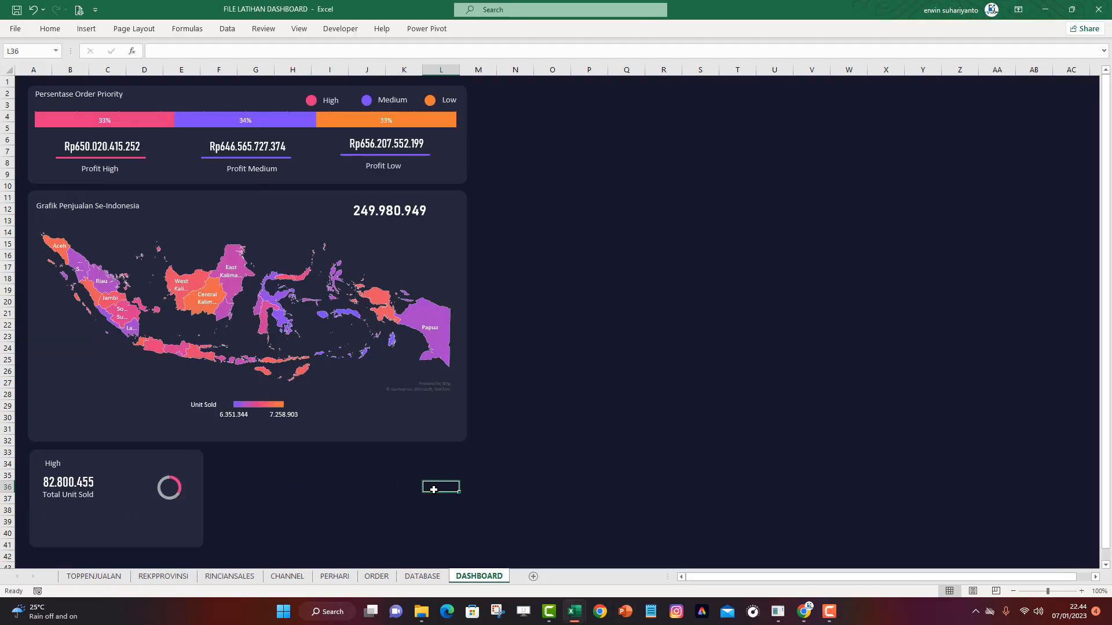
pyautogui.click(176, 484)
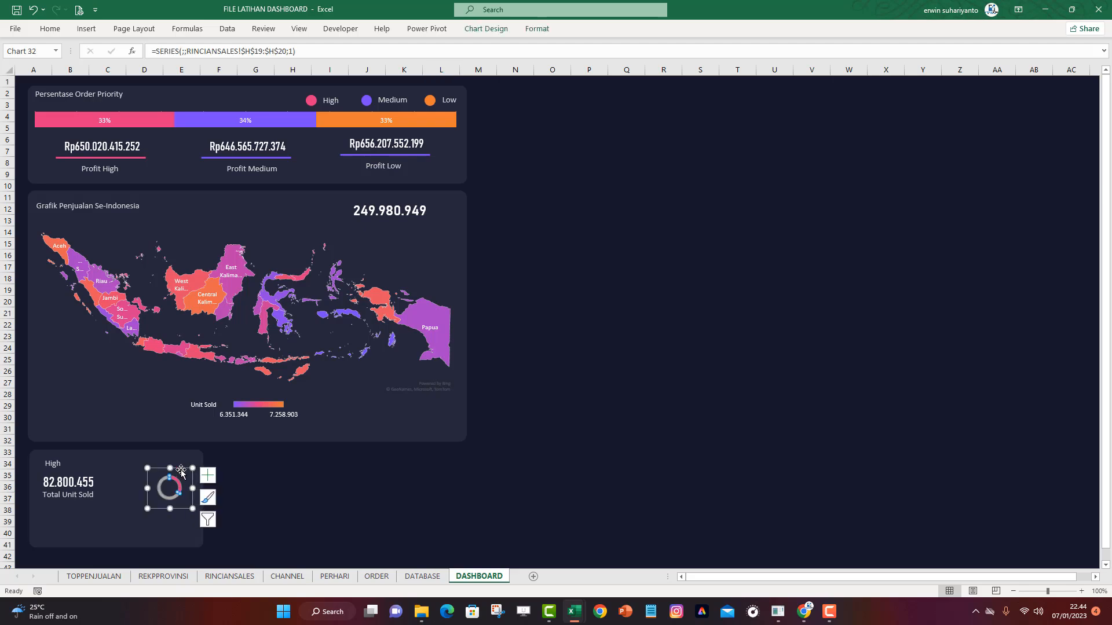
pyautogui.moveTo(181, 470); pyautogui.dragTo(180, 467)
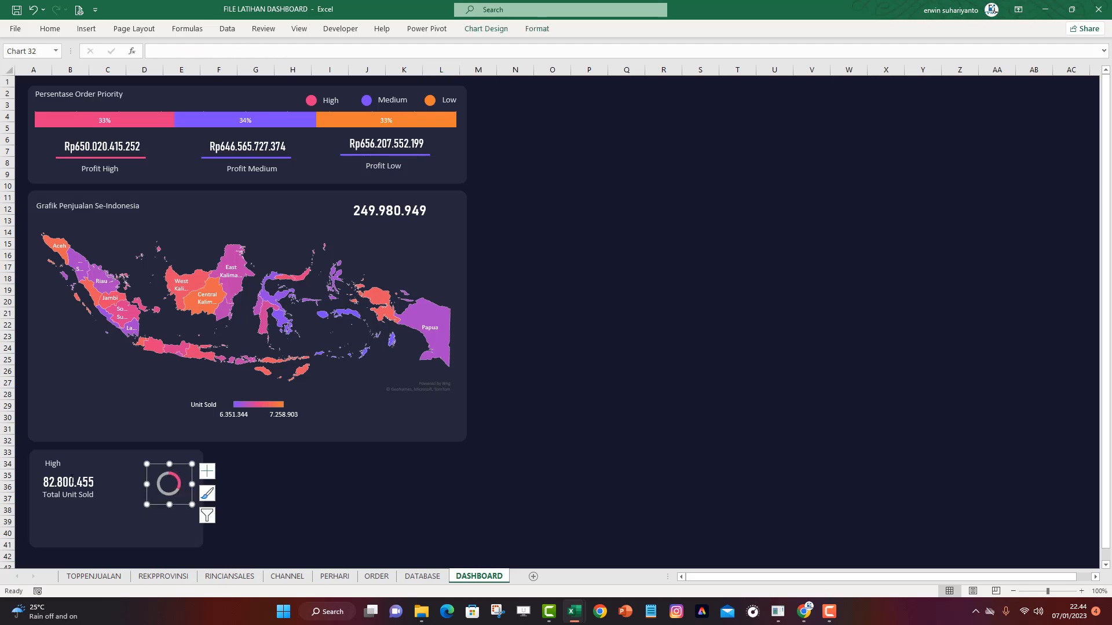
pyautogui.click(257, 496)
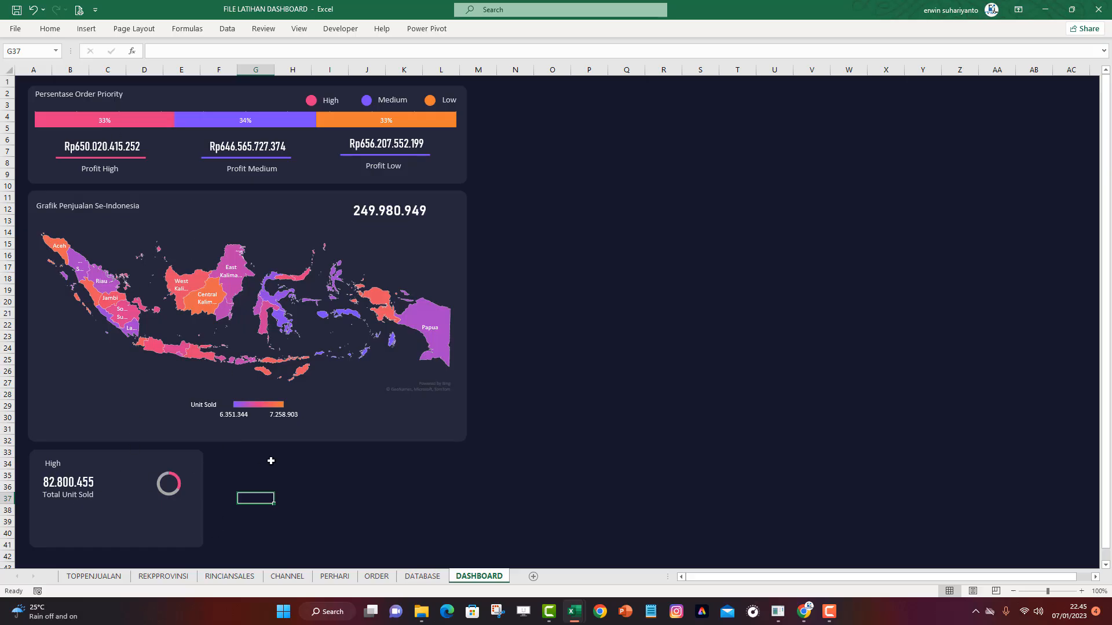
# Duplicate the High card's total unit sold text box, place the copy beside the card and link it to RINCIANSALES!H19
pyautogui.click(74, 476)
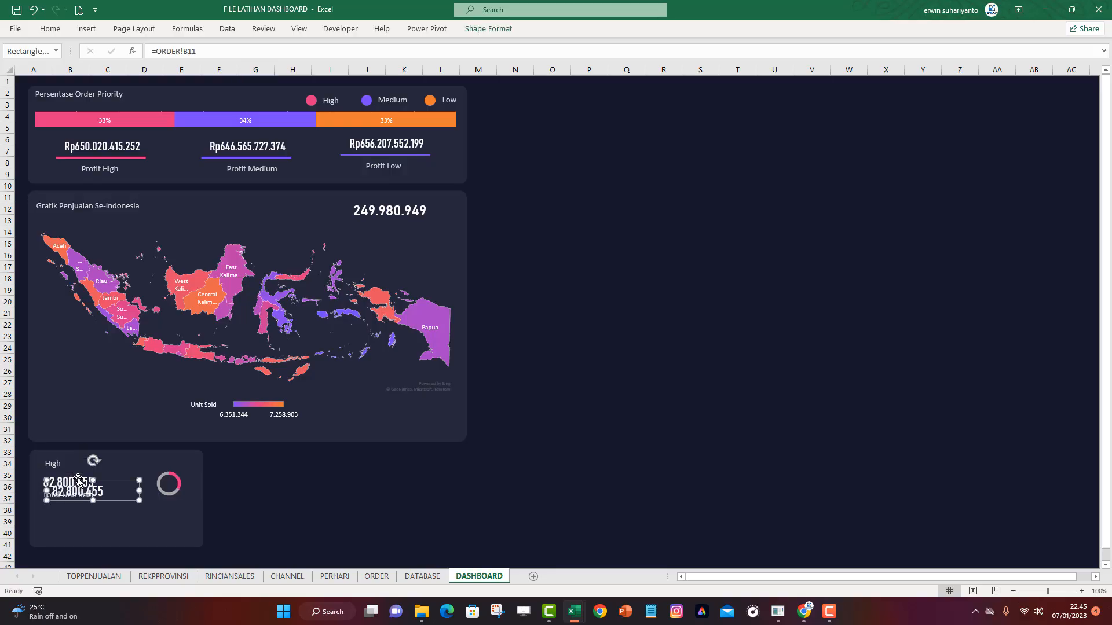
pyautogui.moveTo(75, 476); pyautogui.dragTo(263, 478)
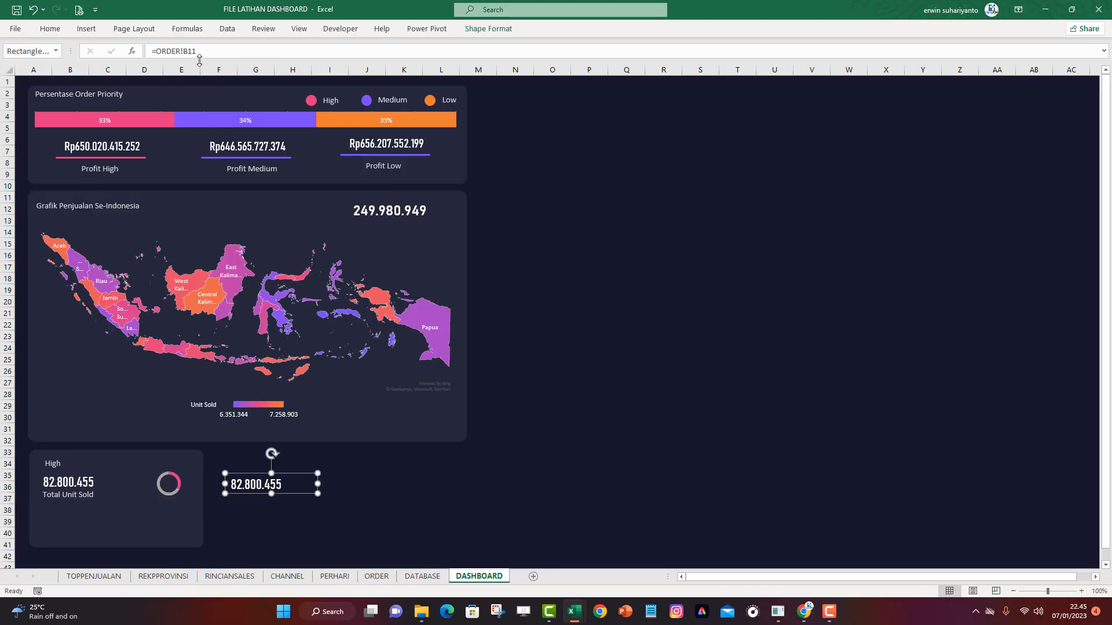
pyautogui.moveTo(199, 52); pyautogui.dragTo(155, 52)
pyautogui.press('BackSpace')
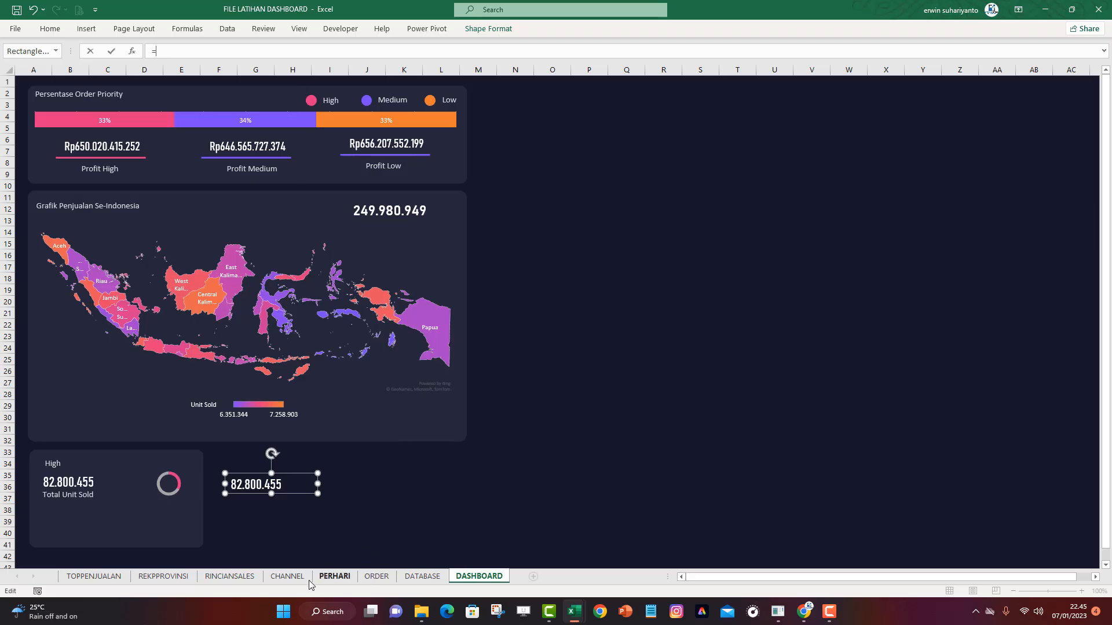
pyautogui.click(240, 576)
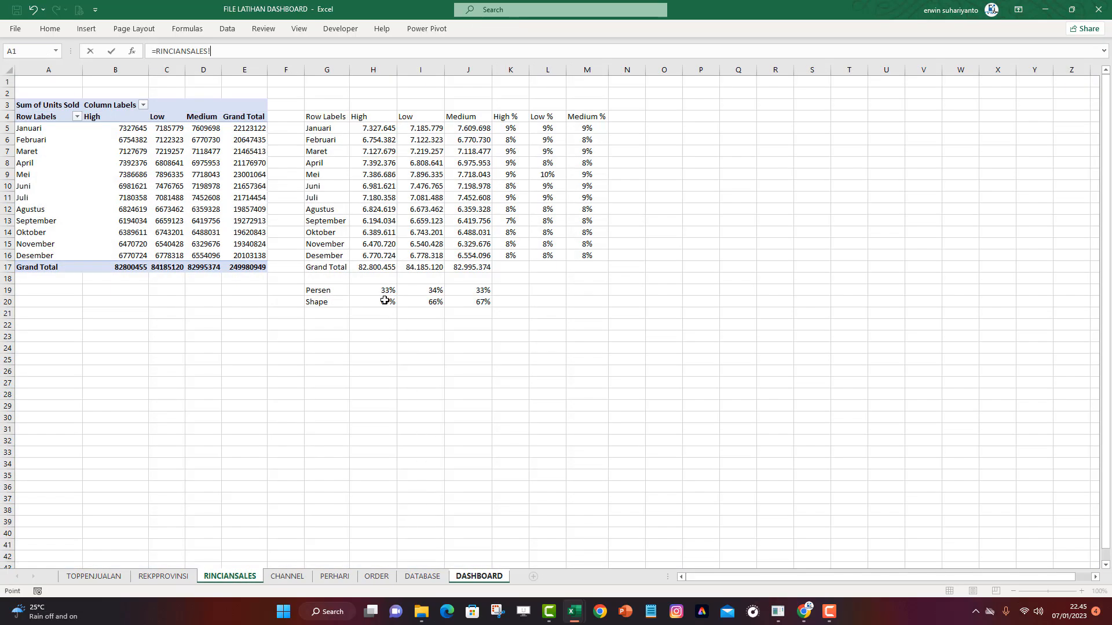
pyautogui.click(385, 291)
pyautogui.press('Return')
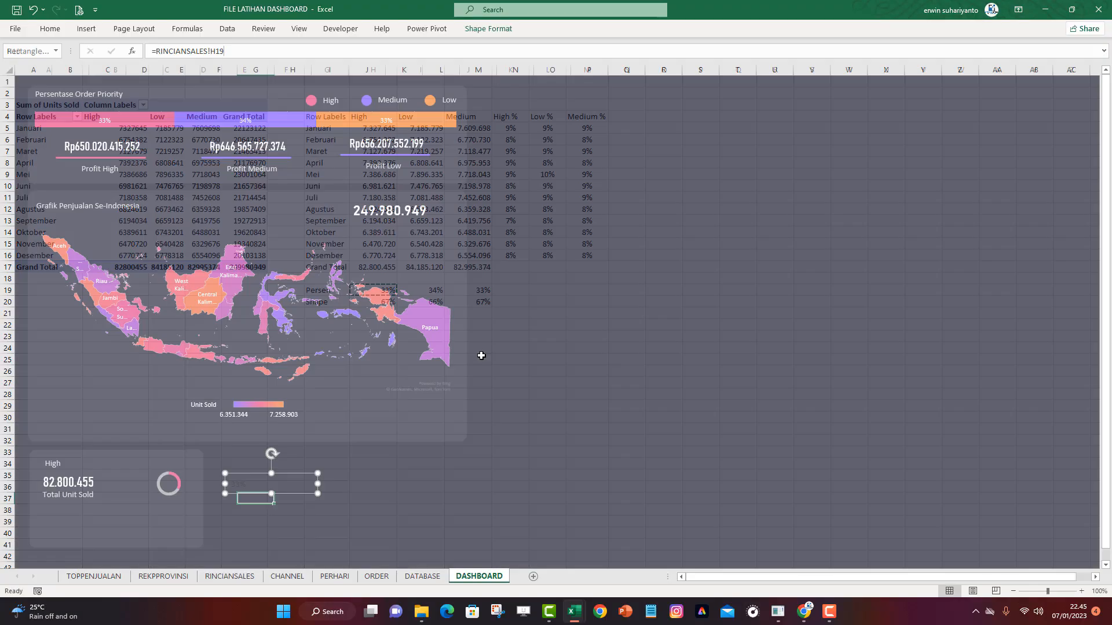
# Narrow the copied text box linked to RINCIANSALES!H19 so it can fit inside the doughnut ring
pyautogui.moveTo(319, 484); pyautogui.dragTo(251, 484)
pyautogui.click(45, 14)
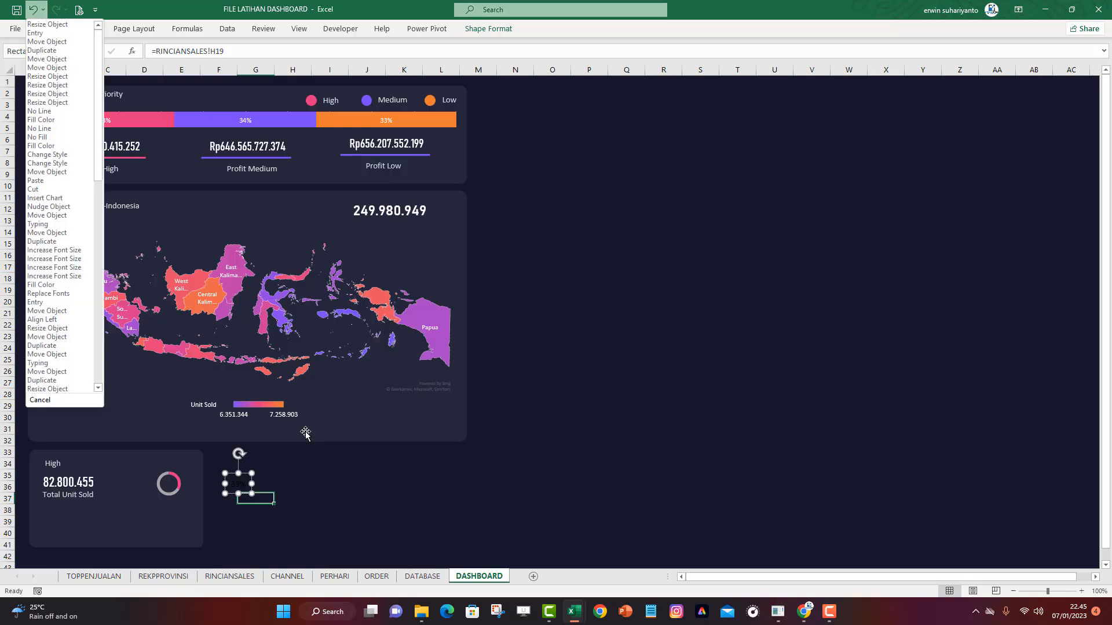
pyautogui.click(307, 462)
pyautogui.click(307, 467)
pyautogui.click(231, 488)
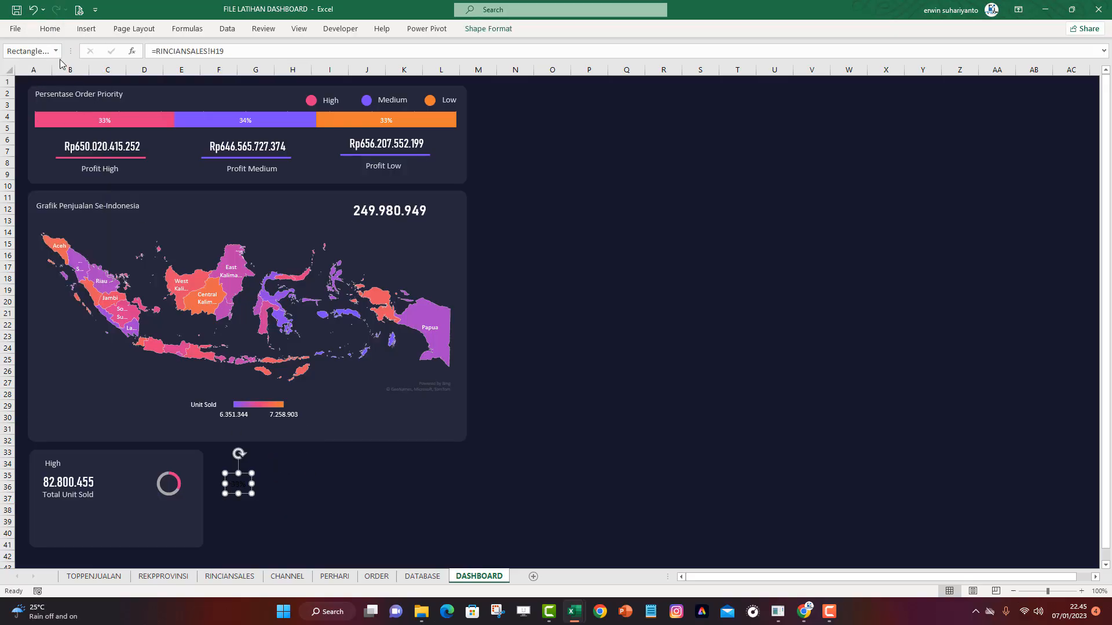
# Set the narrow percentage text box to the Bahnschrift Condensed font with white text
pyautogui.click(50, 29)
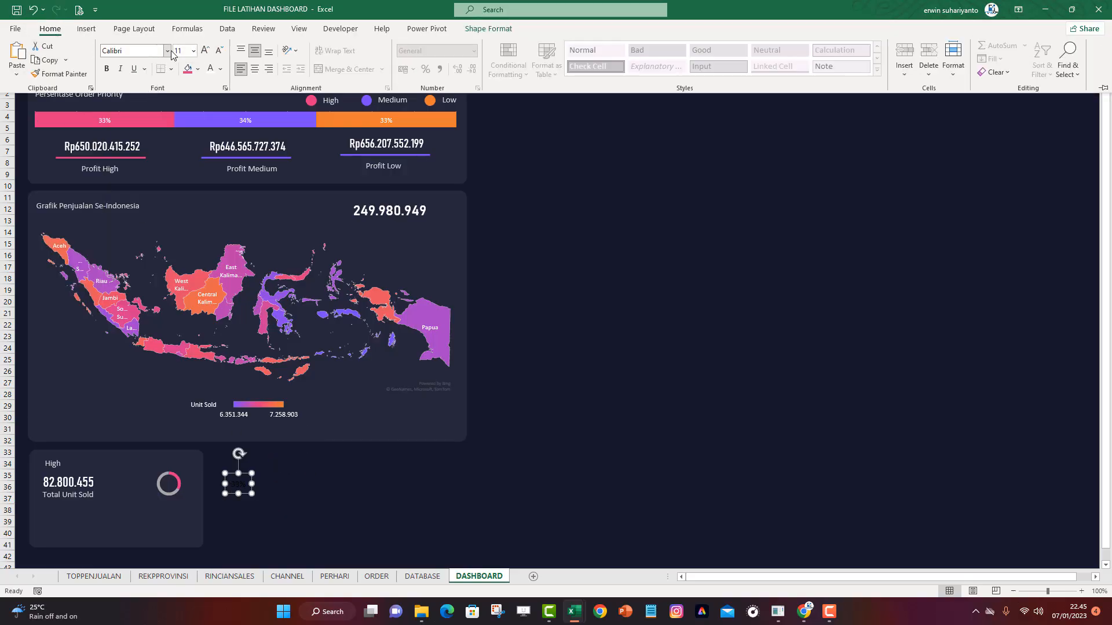
pyautogui.click(167, 51)
pyautogui.scroll(10, 202, 144)
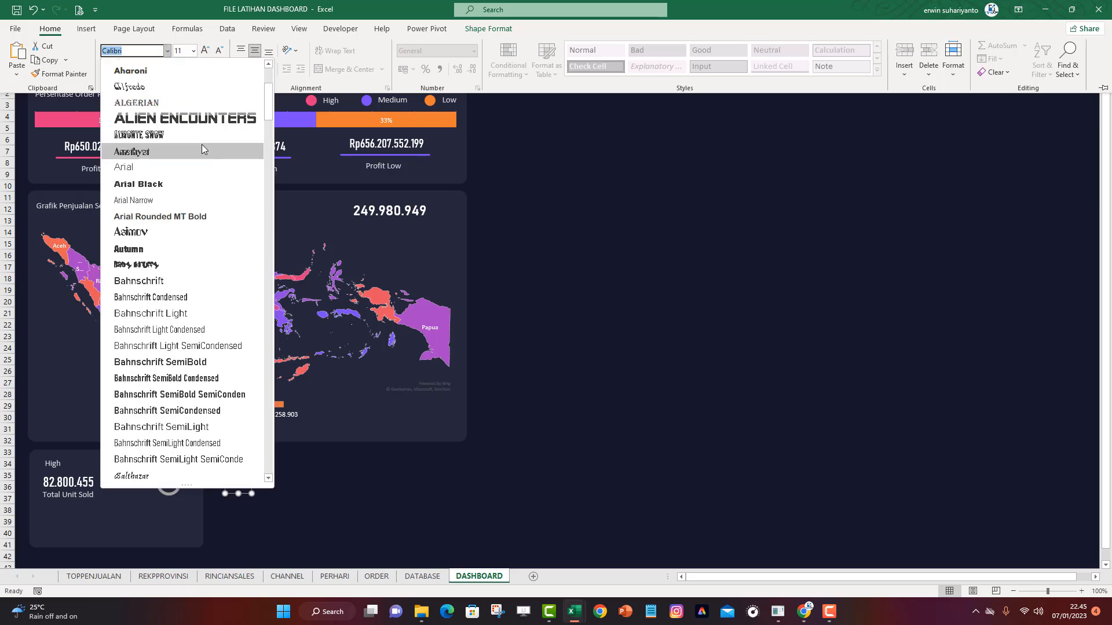
pyautogui.click(183, 135)
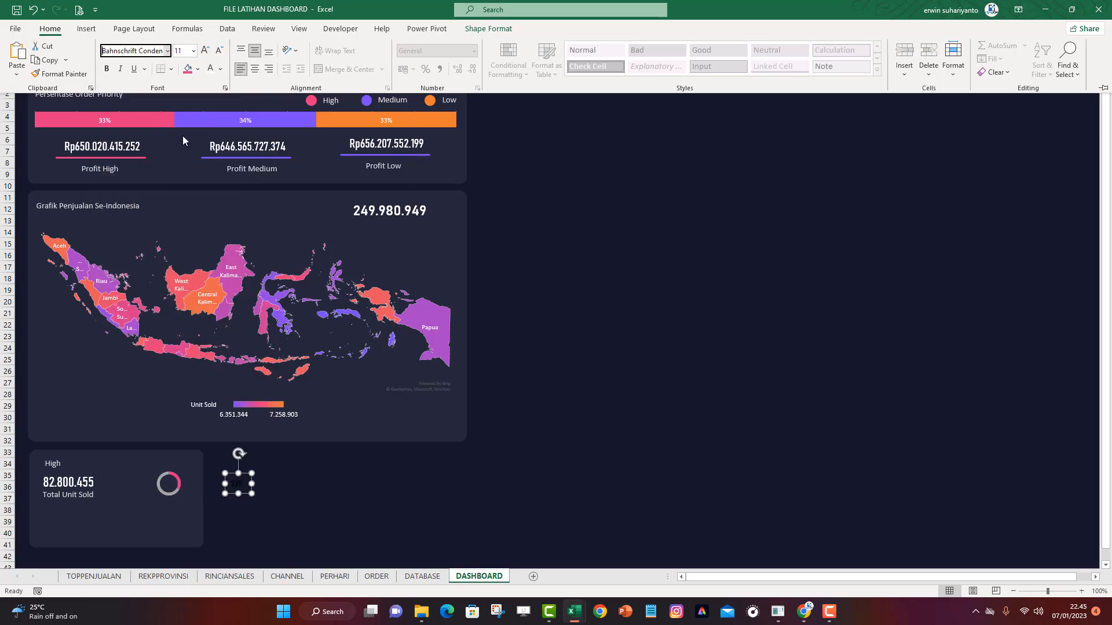
pyautogui.click(277, 474)
# Move the percentage text box into the middle of the High card's doughnut ring, center its text and nudge it slightly left
pyautogui.moveTo(239, 488); pyautogui.dragTo(173, 486)
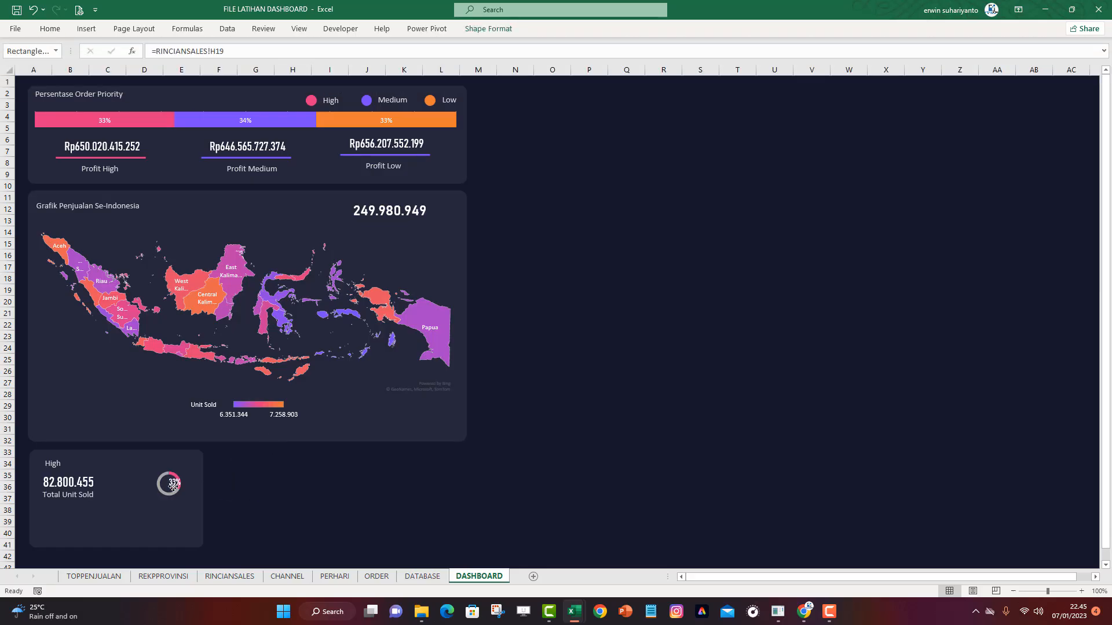
pyautogui.click(293, 484)
pyautogui.click(174, 485)
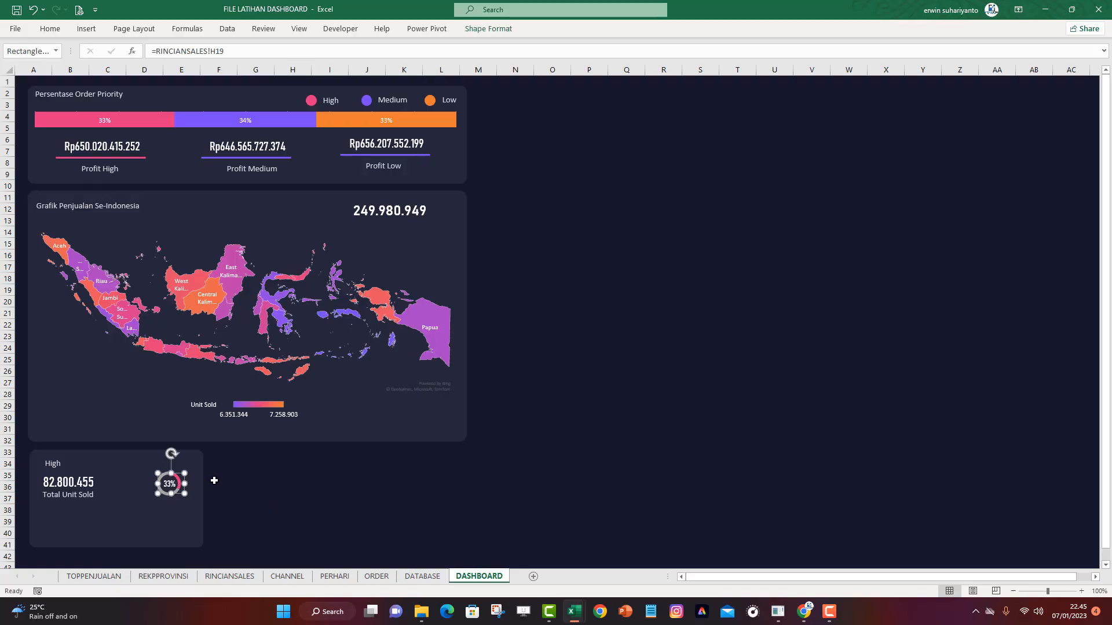
pyautogui.click(50, 29)
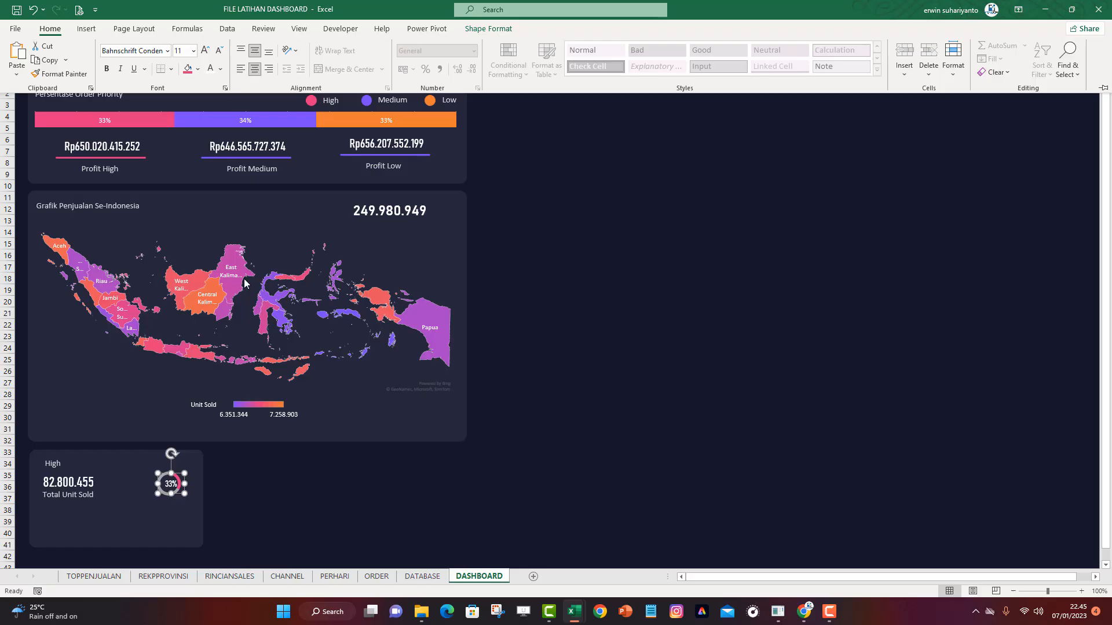
pyautogui.click(275, 490)
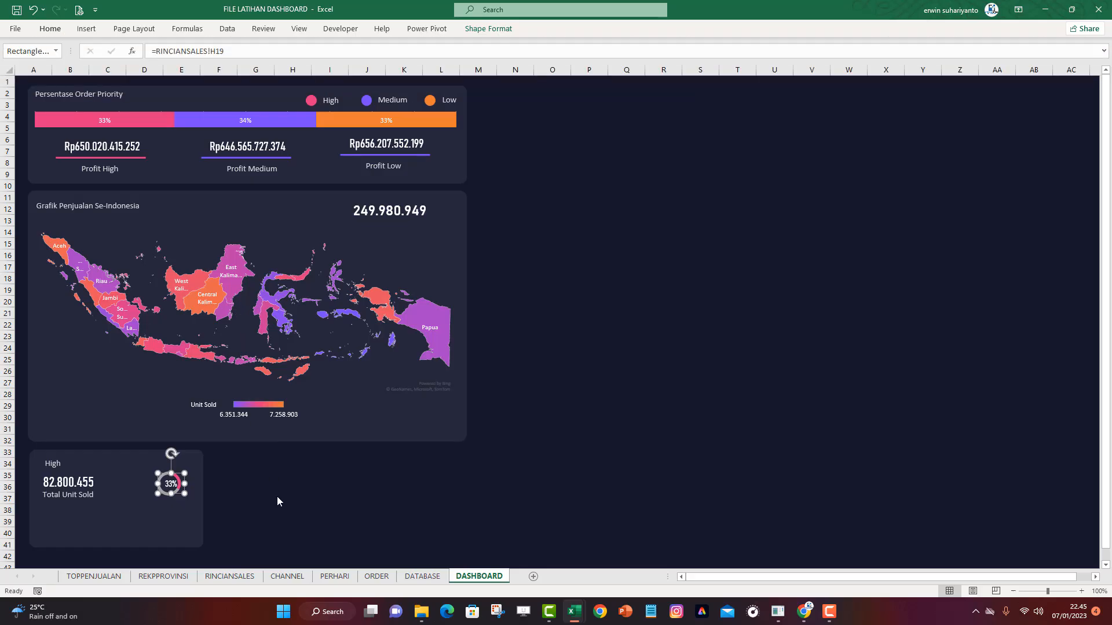
pyautogui.press('Left')
pyautogui.press('Left')
pyautogui.press('Left')
# Reduce the font size of the percentage inside the doughnut ring to 10
pyautogui.click(50, 28)
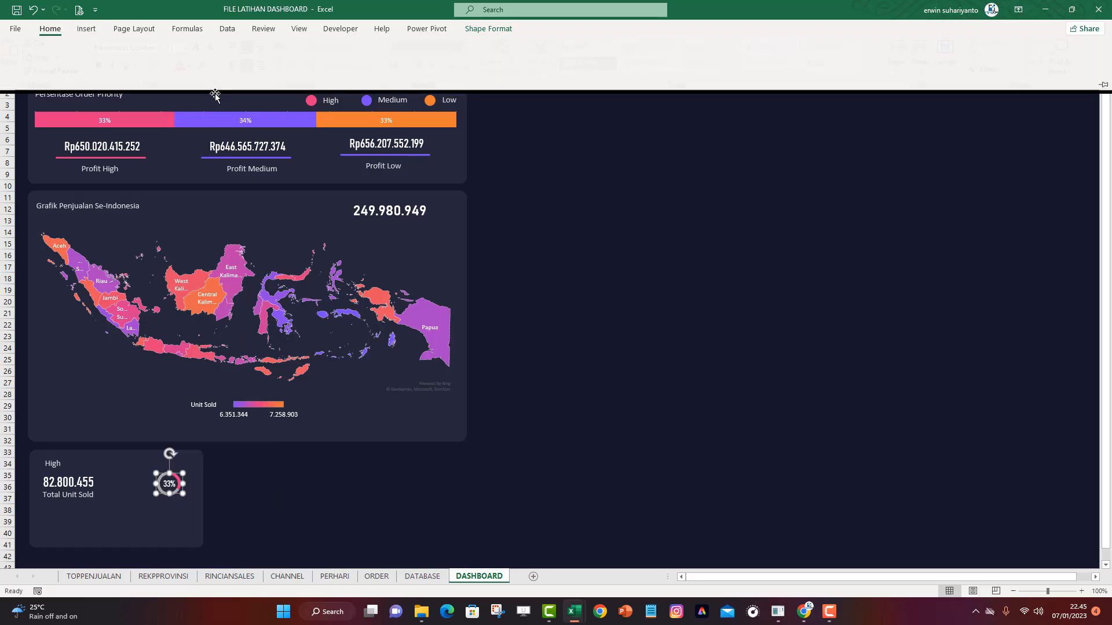
pyautogui.click(219, 54)
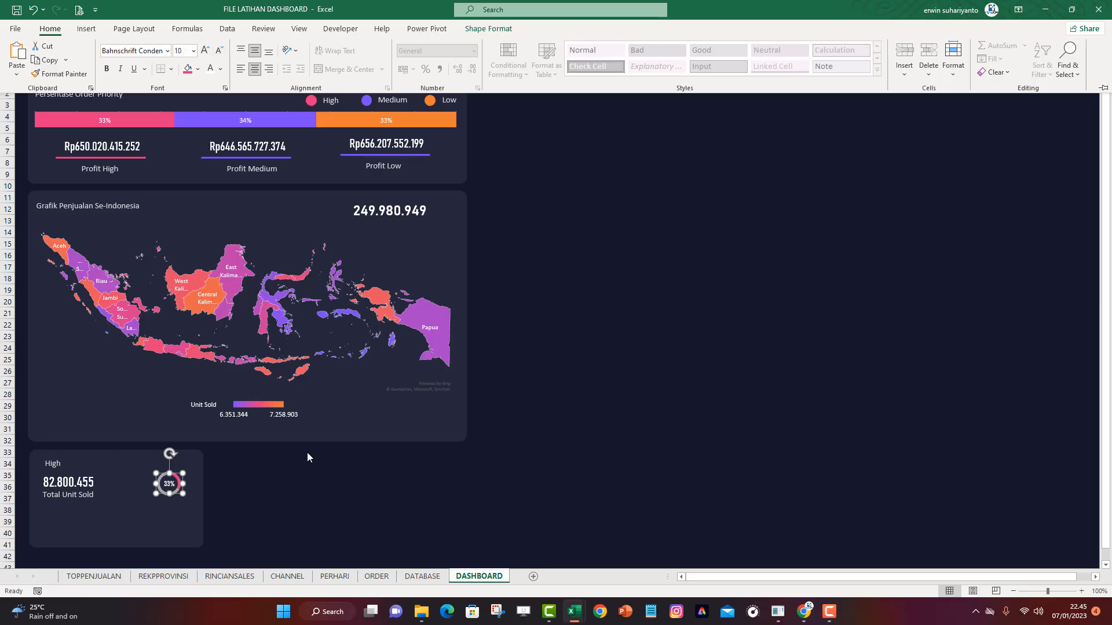
pyautogui.click(310, 472)
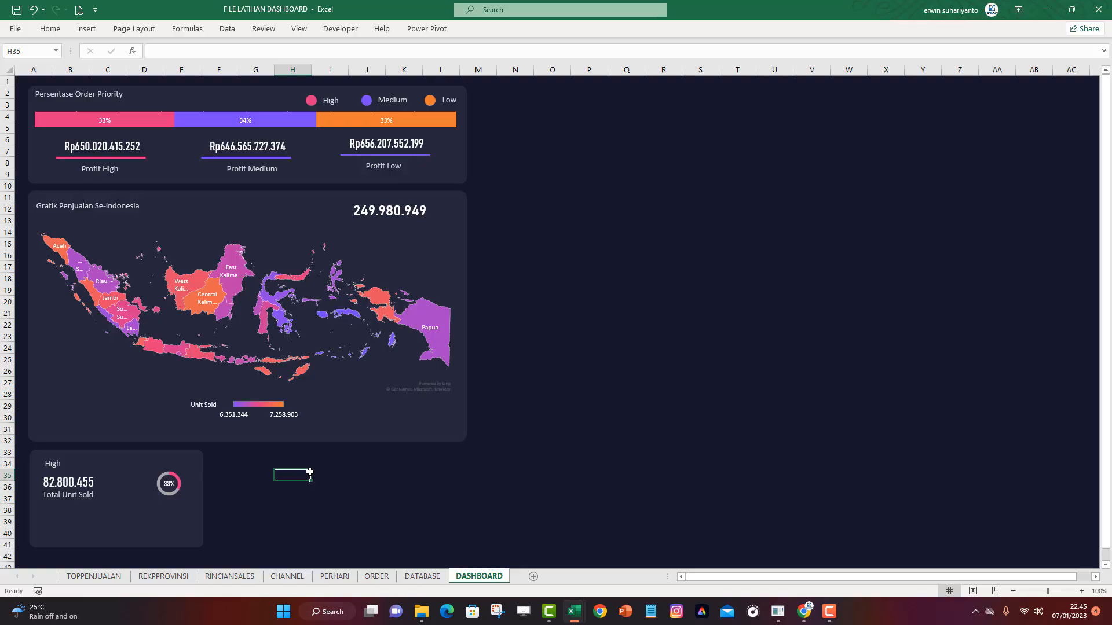
pyautogui.click(307, 524)
pyautogui.click(171, 488)
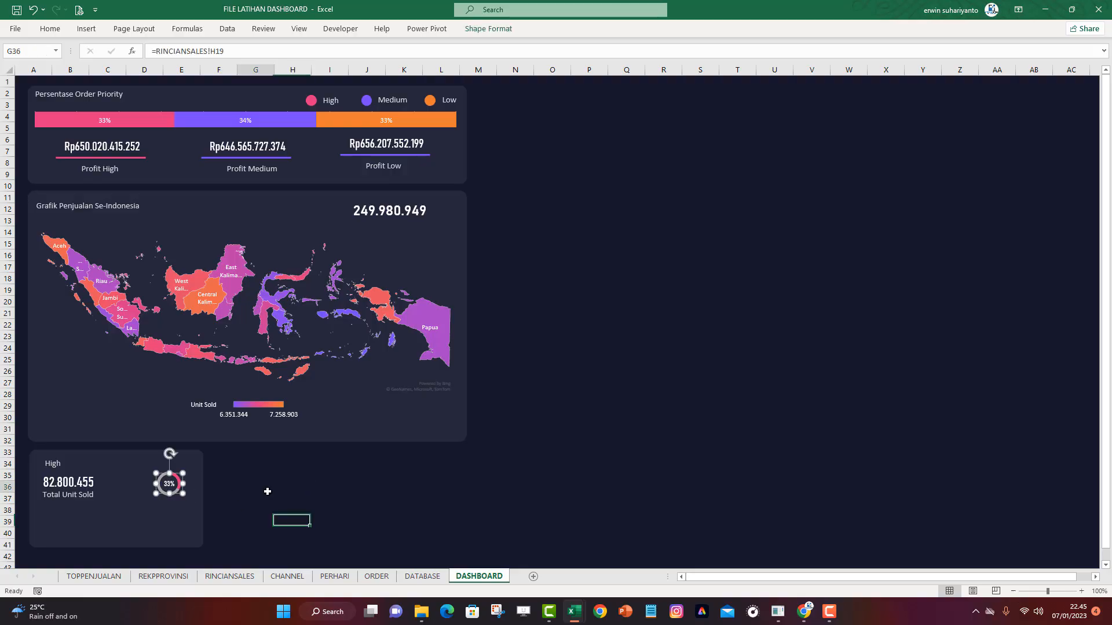
pyautogui.click(267, 491)
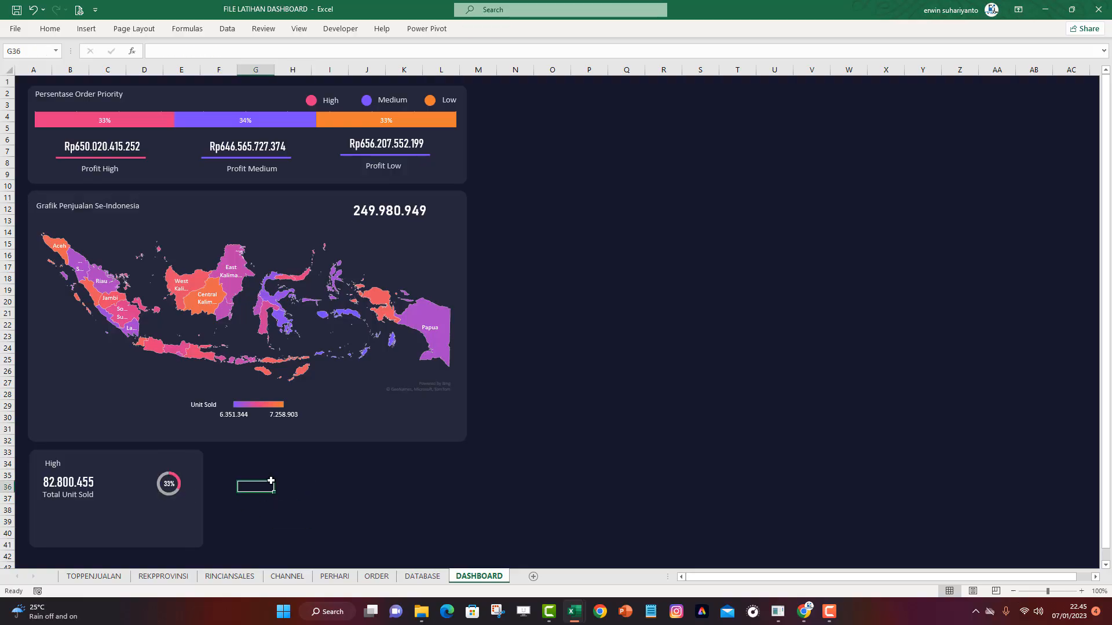
# Check the source data range of the High card's line chart in FINALDASHBOARD and return to FILE LATIHAN DASHBOARD
pyautogui.moveTo(608, 597)
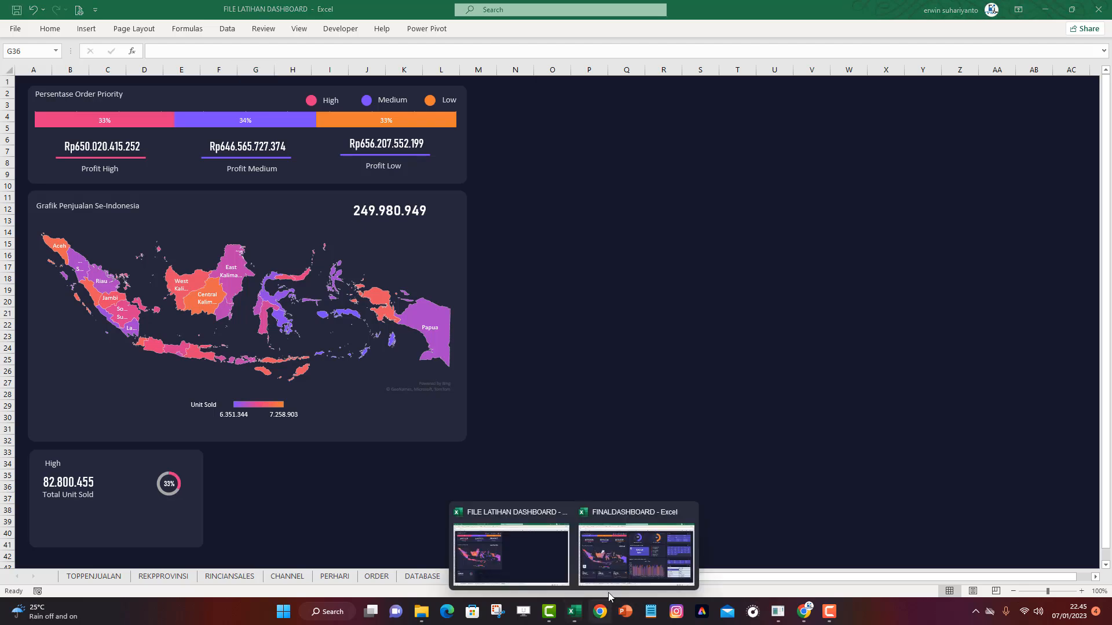
pyautogui.click(614, 574)
pyautogui.click(151, 520)
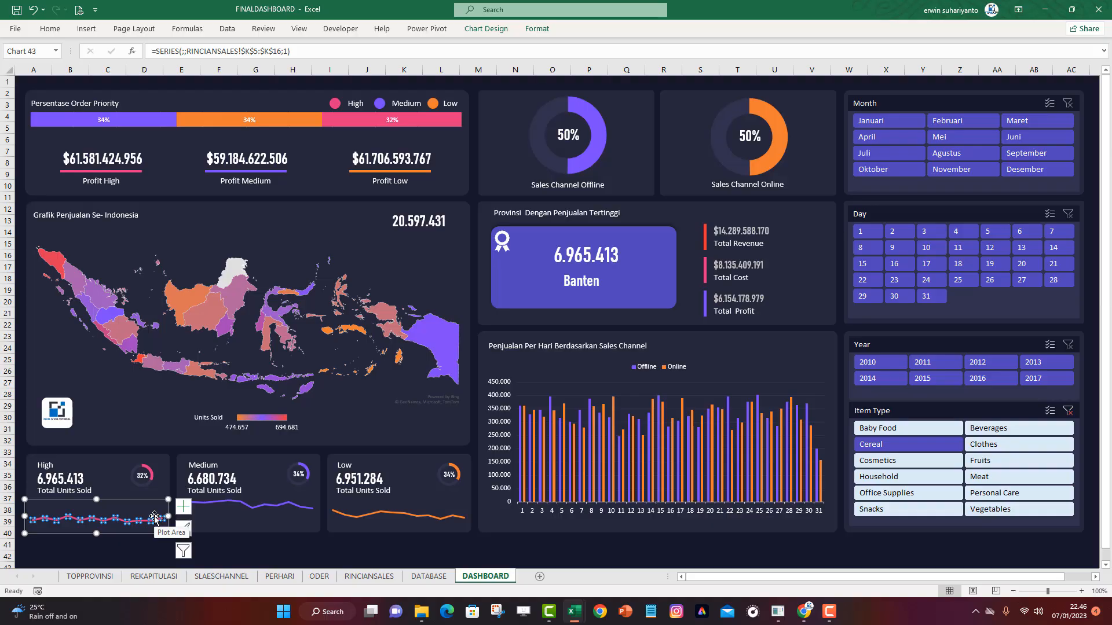
pyautogui.click(663, 544)
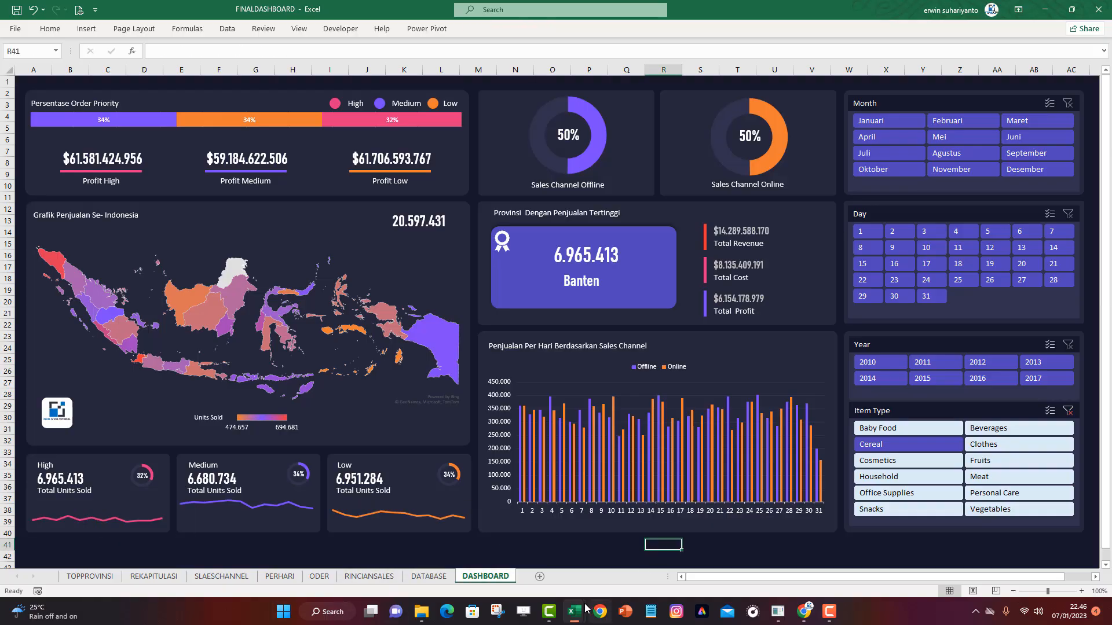
pyautogui.moveTo(586, 608)
pyautogui.click(509, 548)
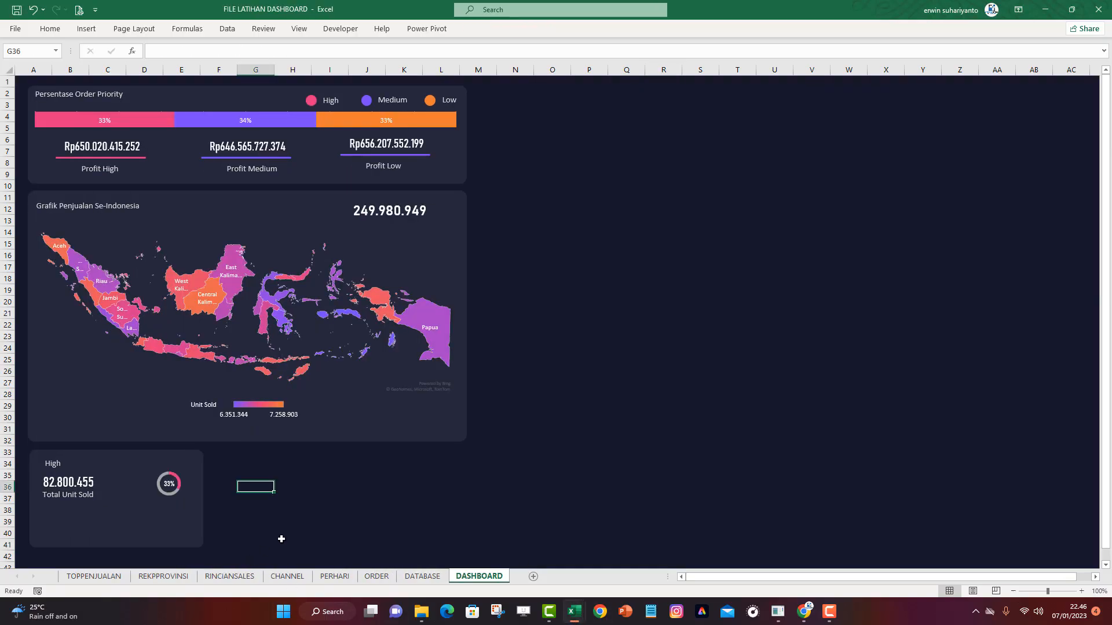
# Insert a basic 2-D line chart from the monthly High % values in K5:K16 of the RINCIANSALES sheet
pyautogui.click(230, 576)
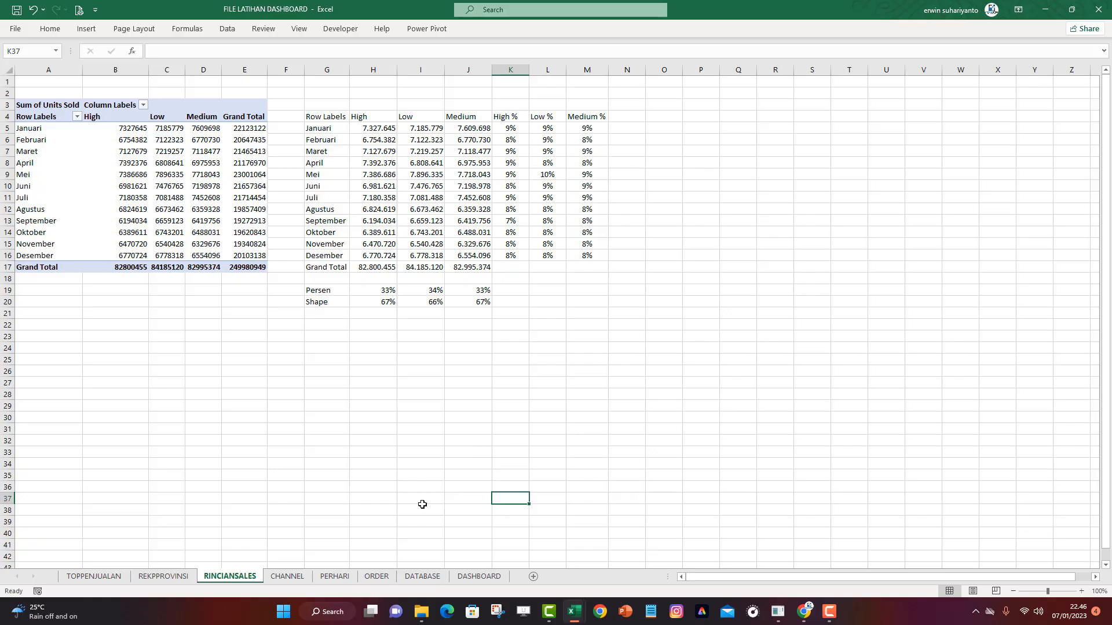
pyautogui.moveTo(515, 126); pyautogui.dragTo(510, 255)
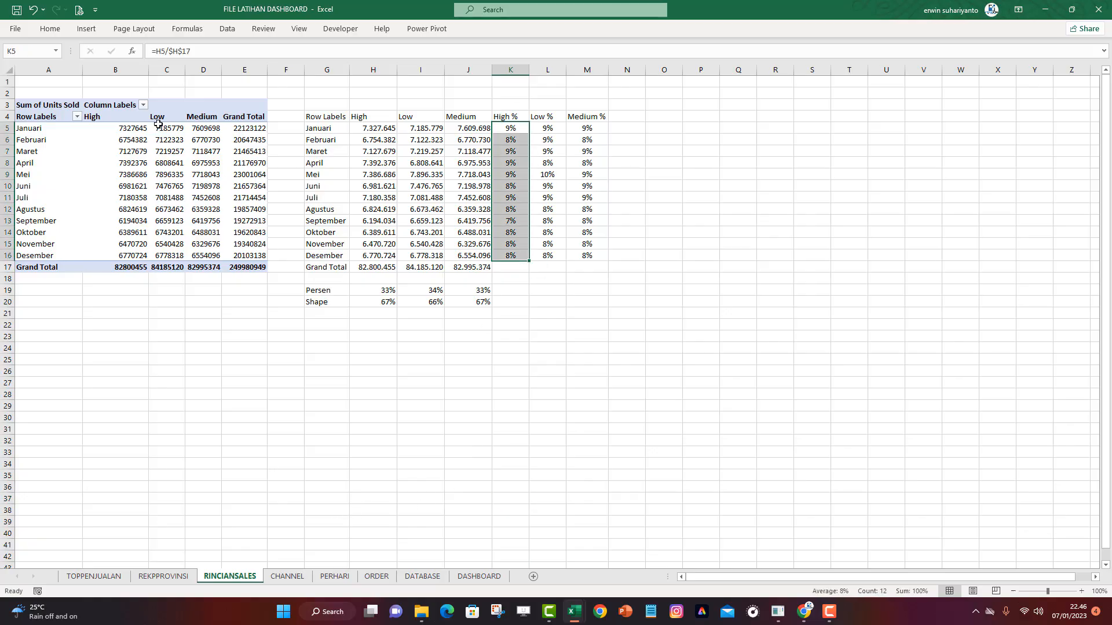
pyautogui.click(86, 29)
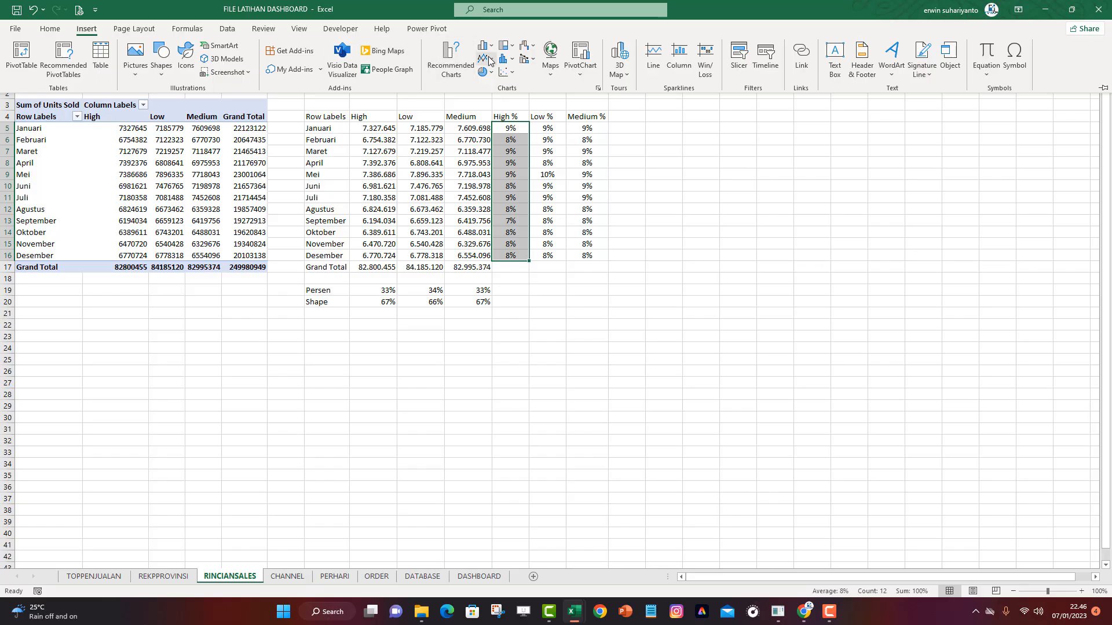
pyautogui.click(488, 57)
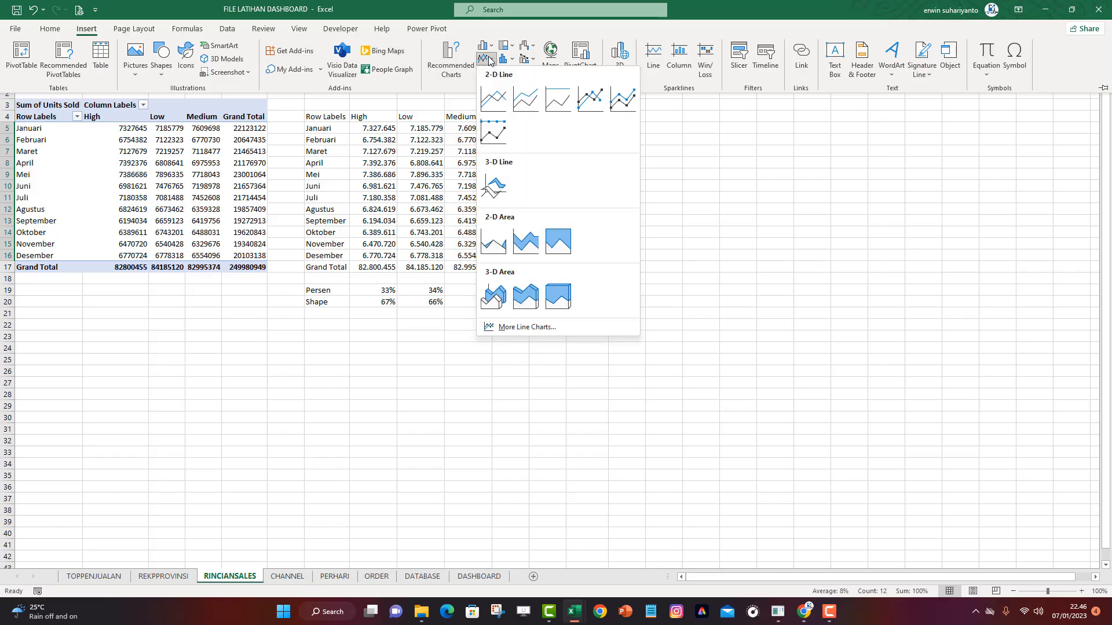
pyautogui.click(493, 99)
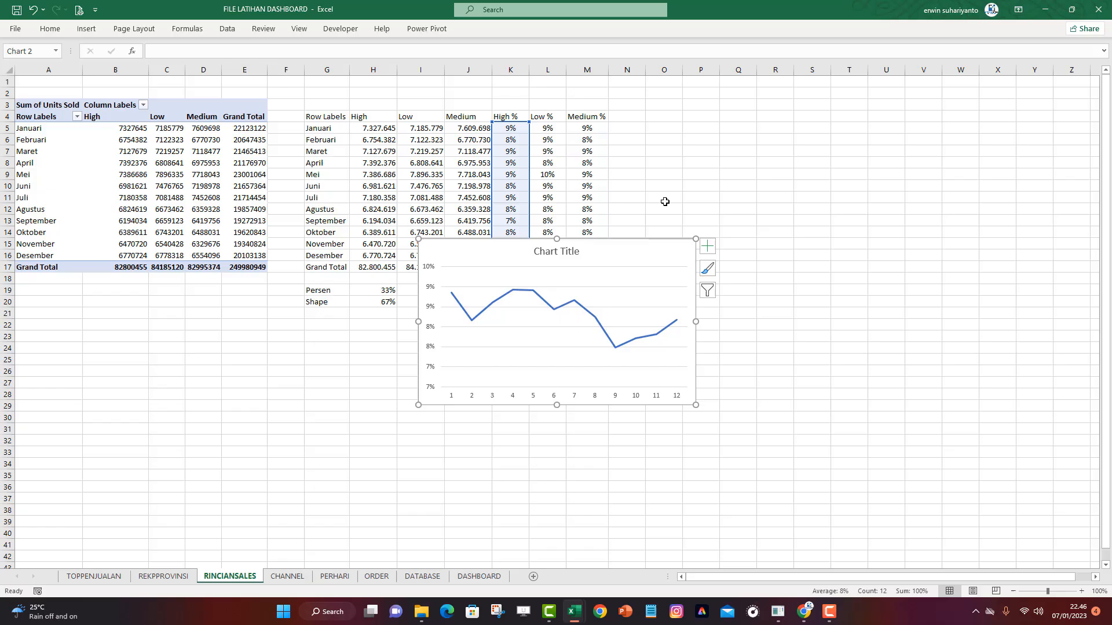
# Cut the new line chart, paste it into the DASHBOARD sheet and move it to the empty area beside the map
pyautogui.rightClick(528, 252)
pyautogui.click(544, 257)
pyautogui.click(479, 576)
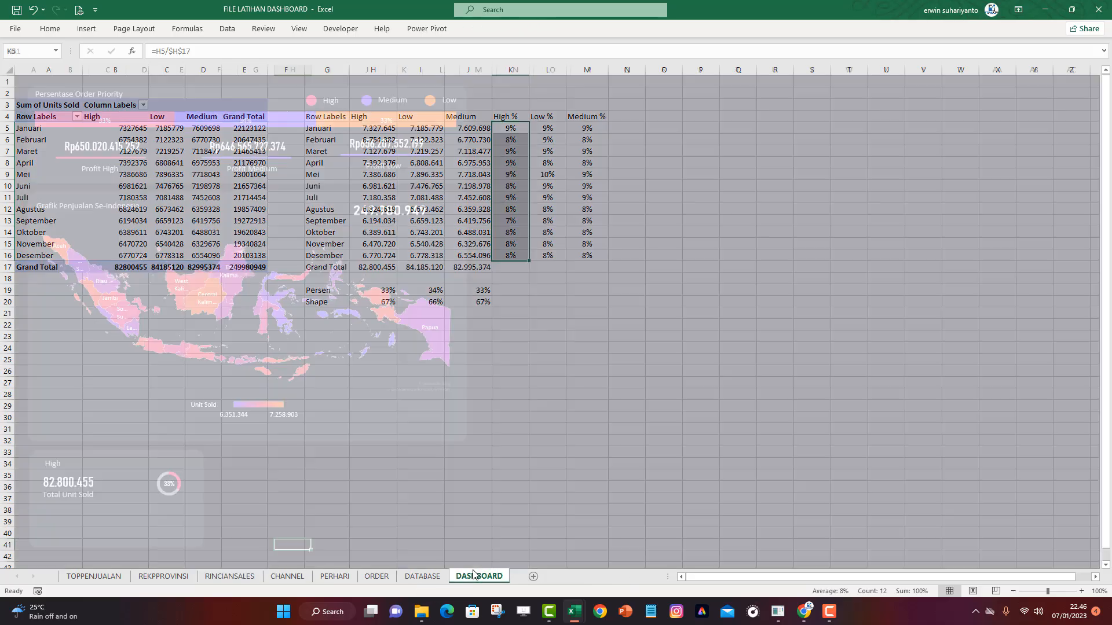
pyautogui.rightClick(370, 508)
pyautogui.click(419, 261)
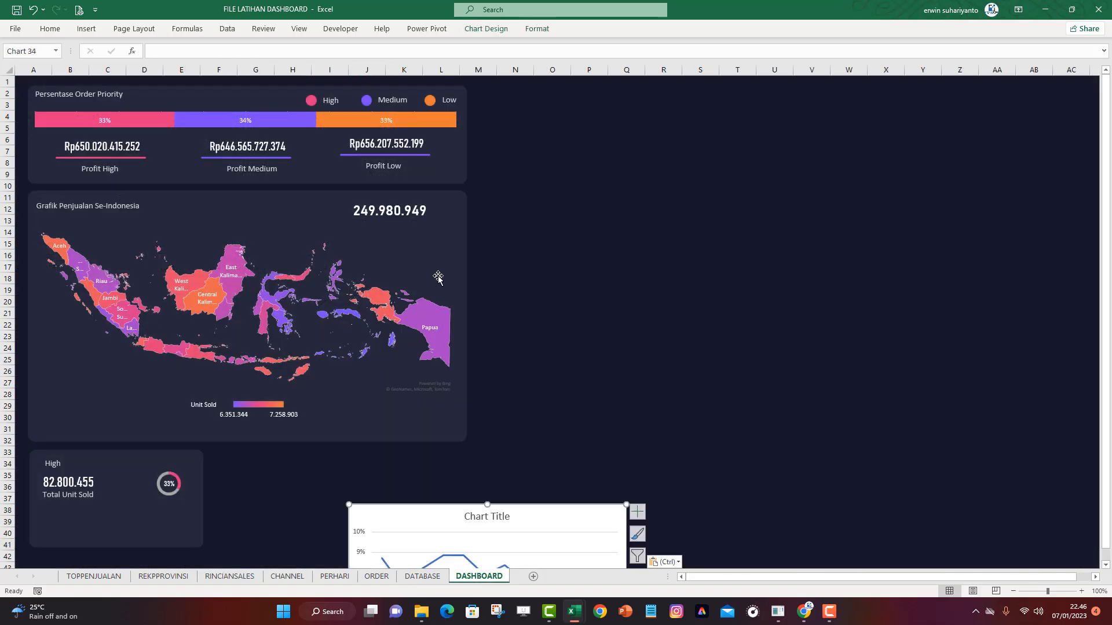
pyautogui.moveTo(496, 508); pyautogui.dragTo(603, 162)
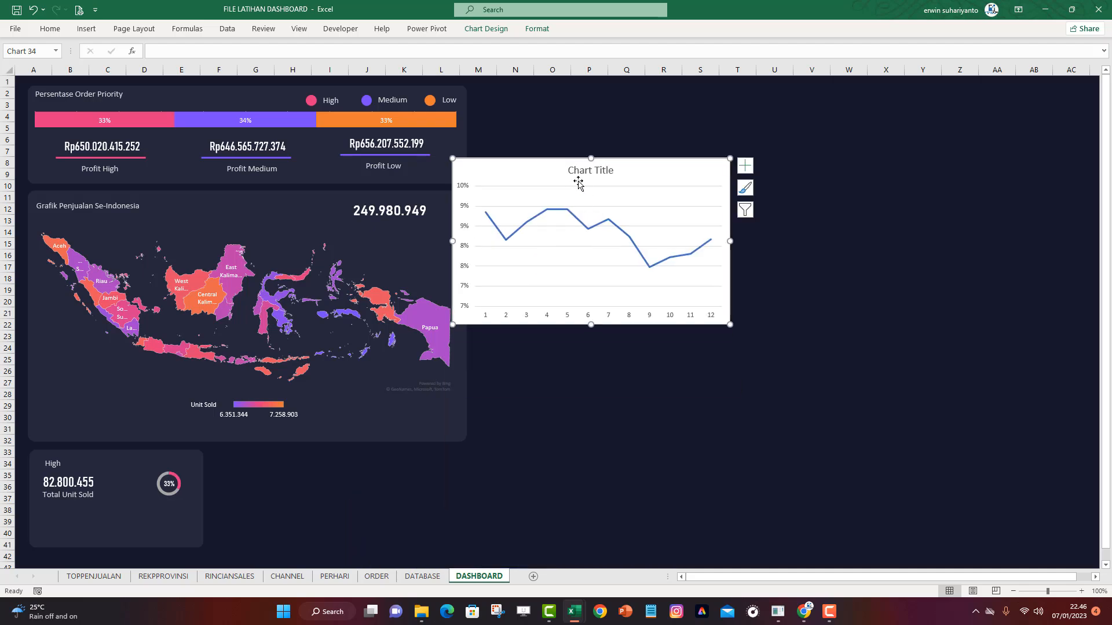
# Delete the line chart's title, both axes and the gridlines so only the line remains
pyautogui.click(581, 177)
pyautogui.press('Delete')
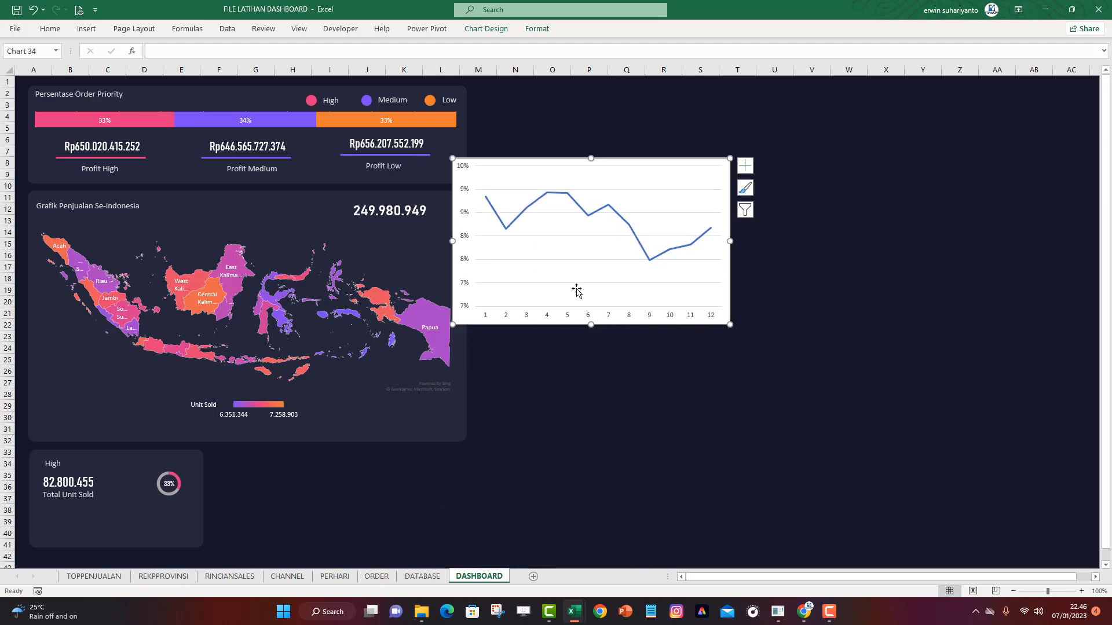
pyautogui.click(468, 238)
pyautogui.press('Delete')
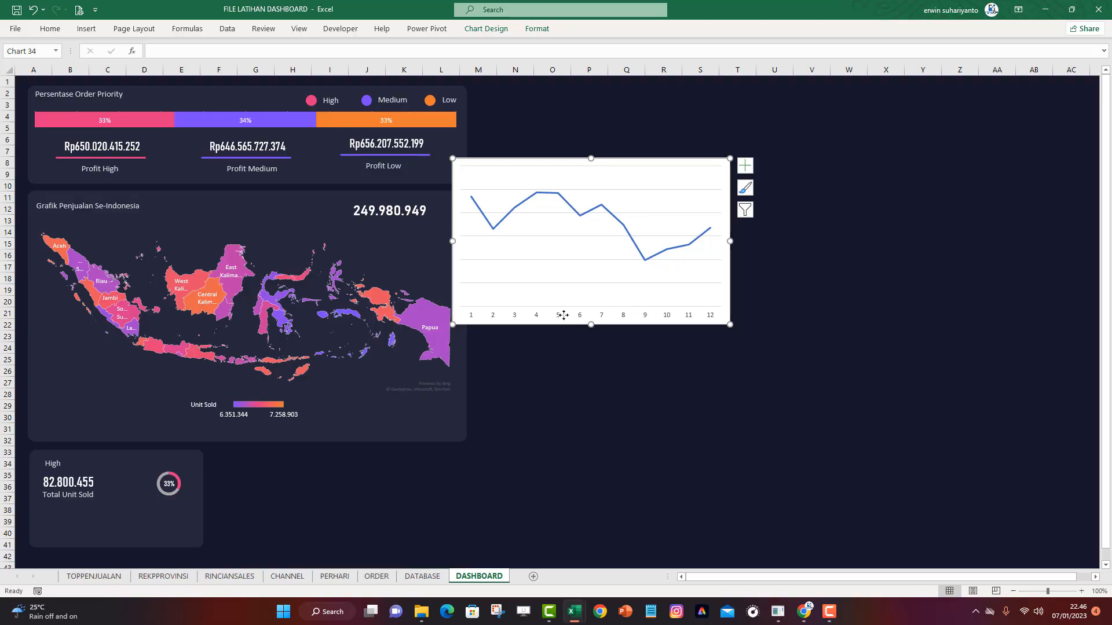
pyautogui.click(558, 314)
pyautogui.press('Delete')
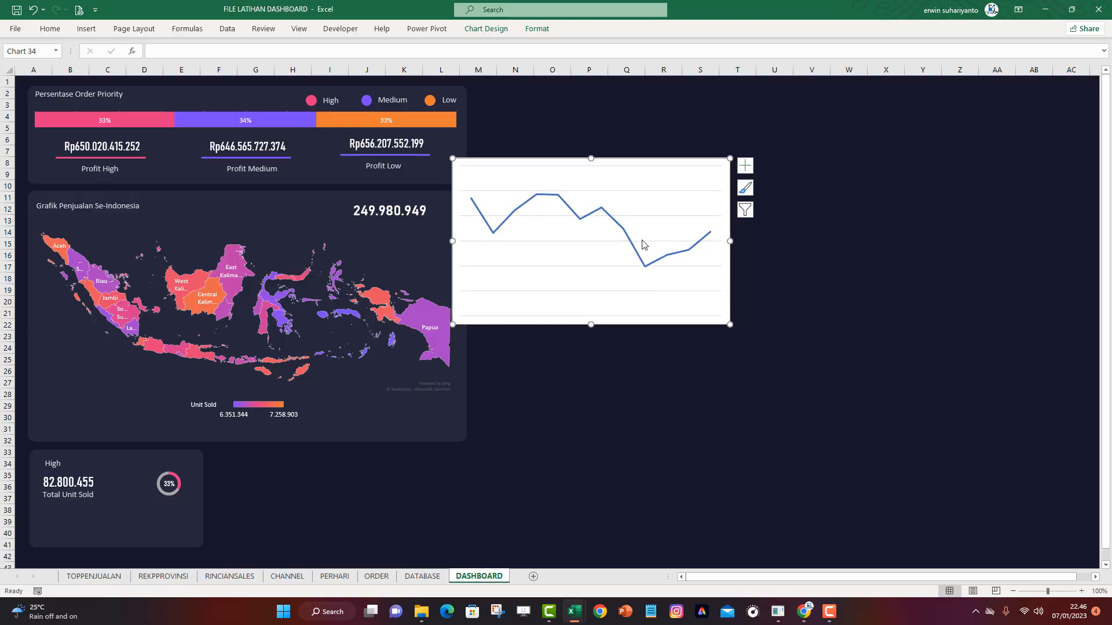
pyautogui.press('Delete')
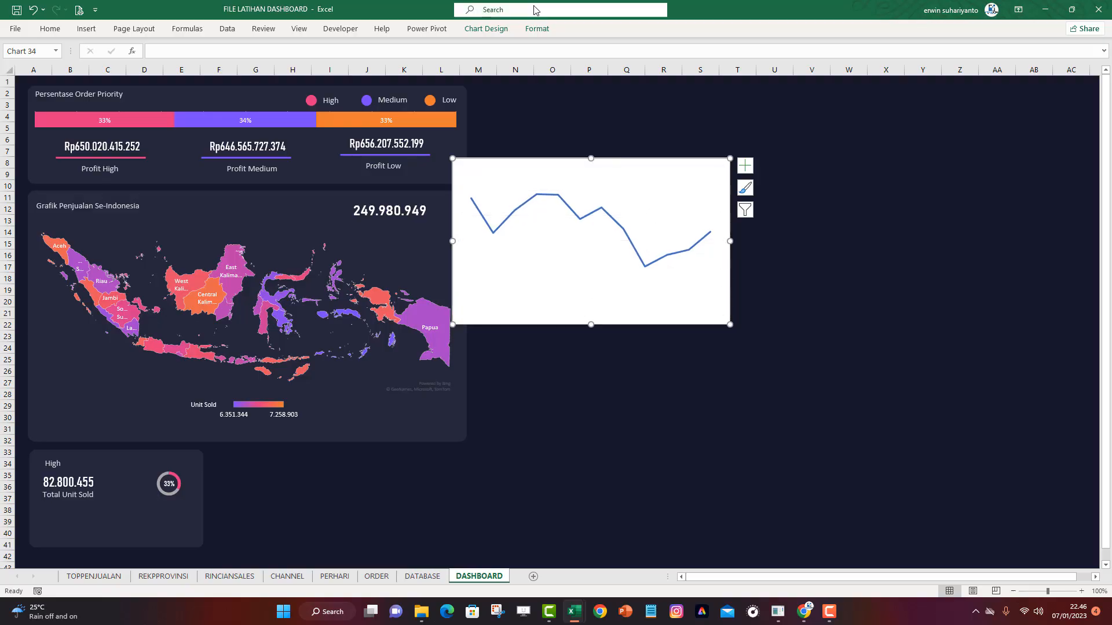
# Remove the fill and the outline from the line chart's background
pyautogui.click(534, 28)
pyautogui.click(452, 45)
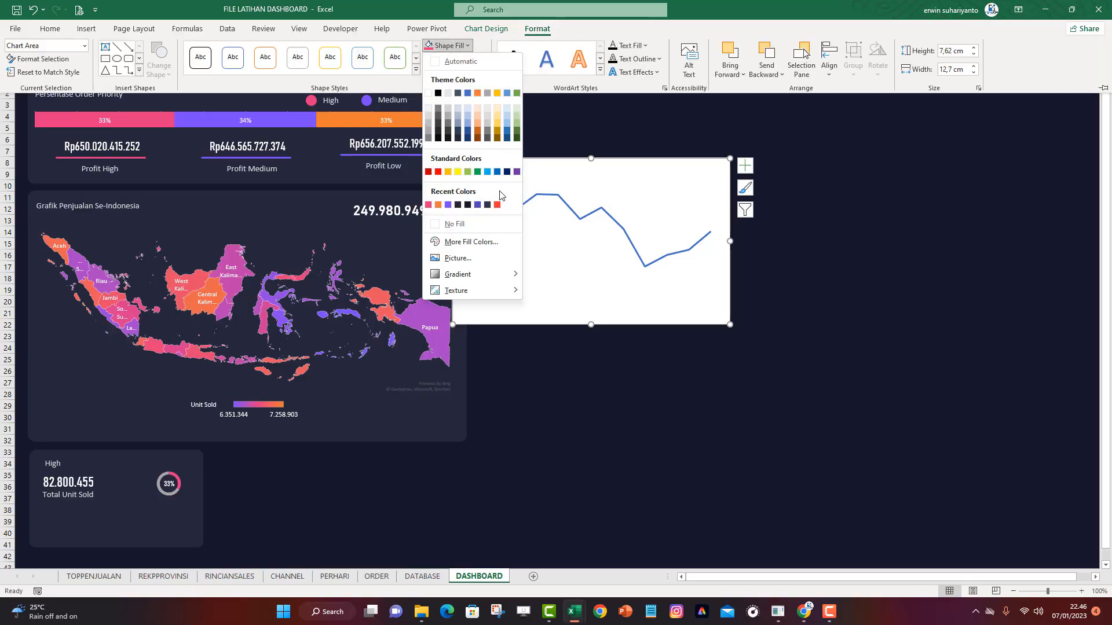
pyautogui.click(470, 224)
pyautogui.click(455, 58)
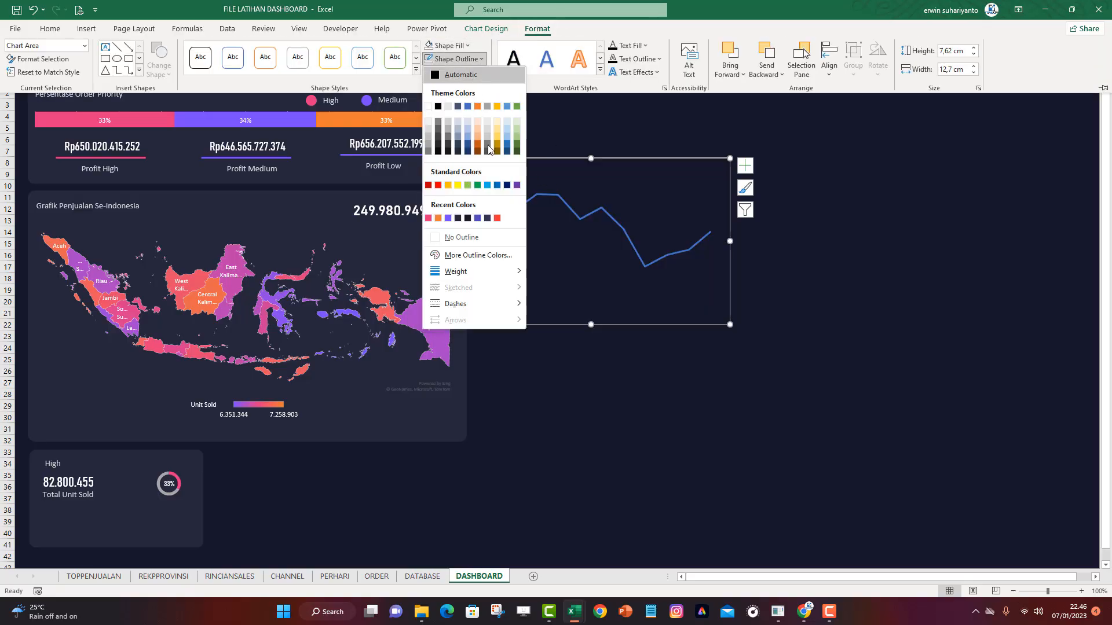
pyautogui.click(471, 241)
pyautogui.click(589, 178)
pyautogui.click(810, 209)
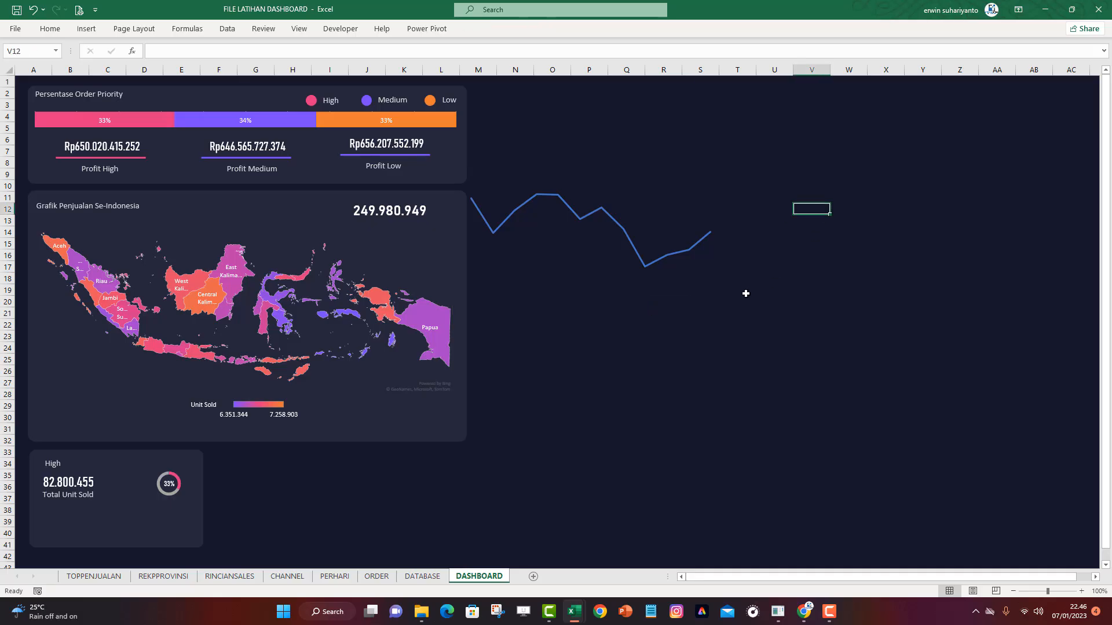
# Shrink the line chart to about 1.77 cm by 7.91 cm and place it under Total Unit Sold in the High card
pyautogui.click(658, 266)
pyautogui.moveTo(729, 324); pyautogui.dragTo(203, 527)
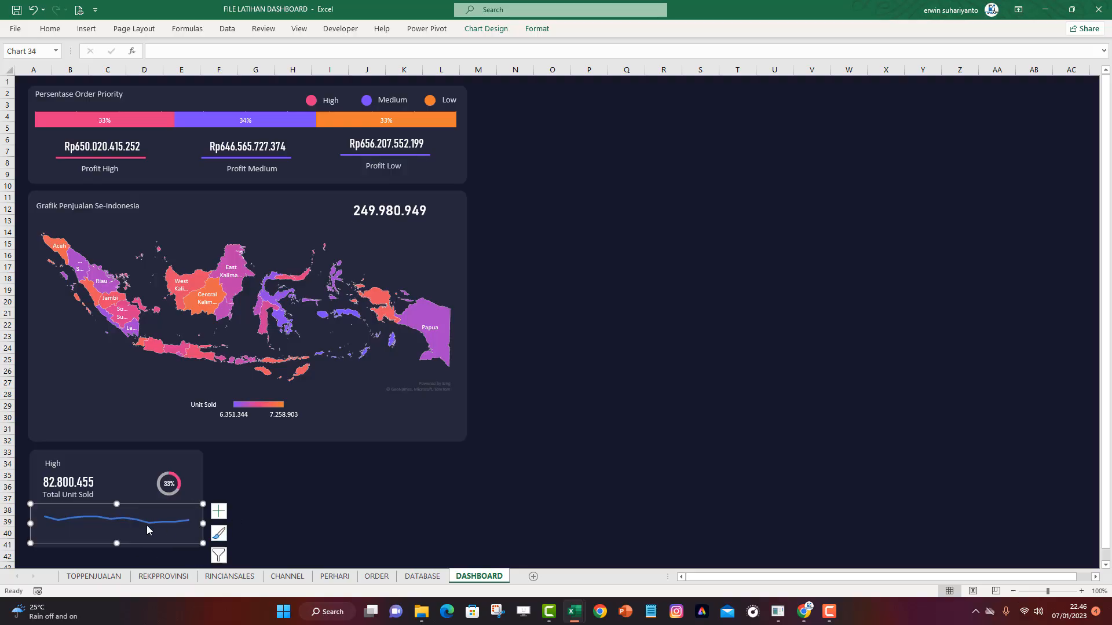
pyautogui.moveTo(116, 504); pyautogui.dragTo(117, 505)
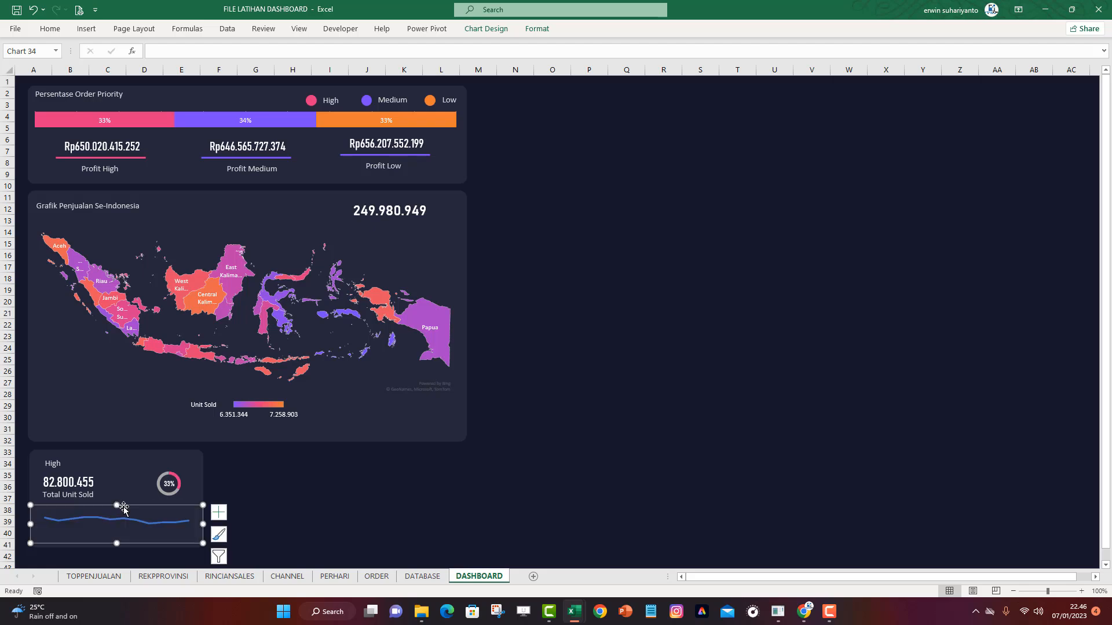
pyautogui.click(539, 29)
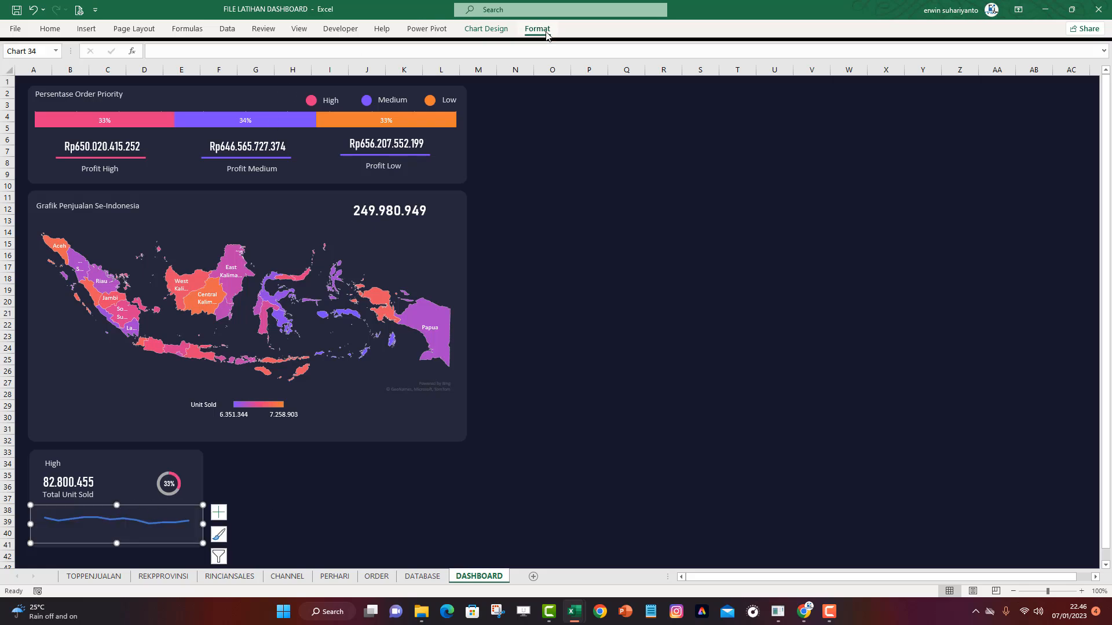
pyautogui.click(452, 59)
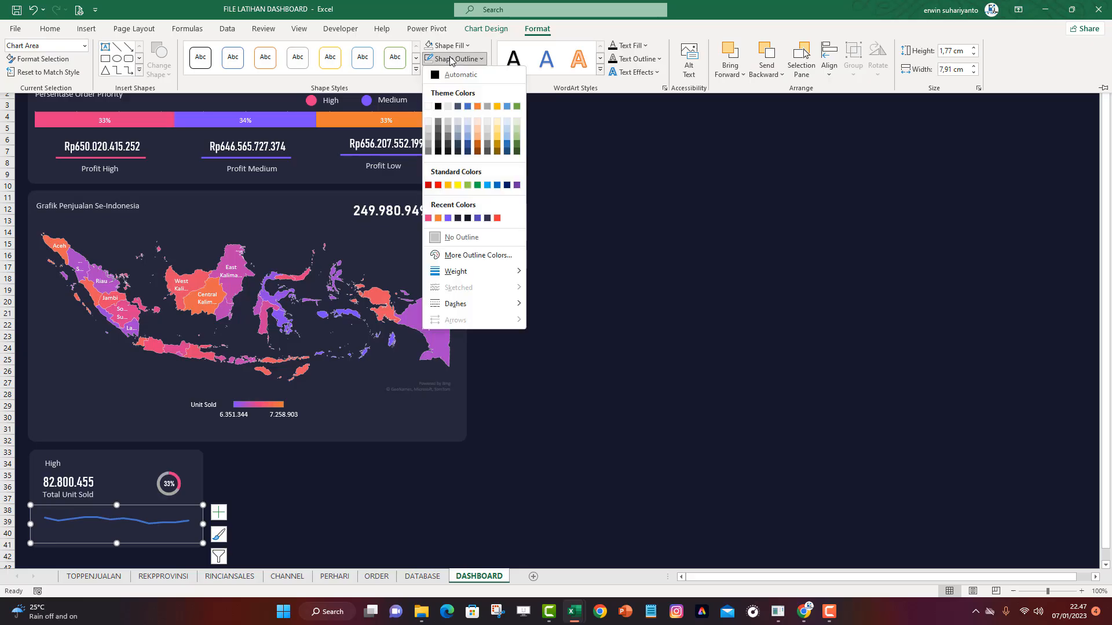
pyautogui.click(428, 218)
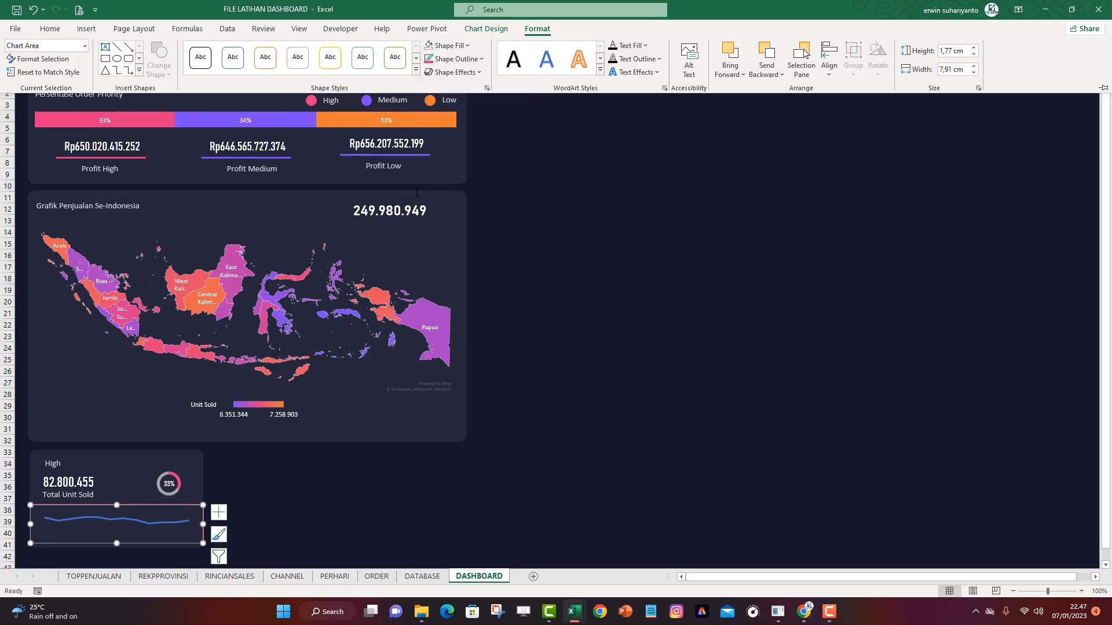
pyautogui.click(33, 9)
pyautogui.click(318, 533)
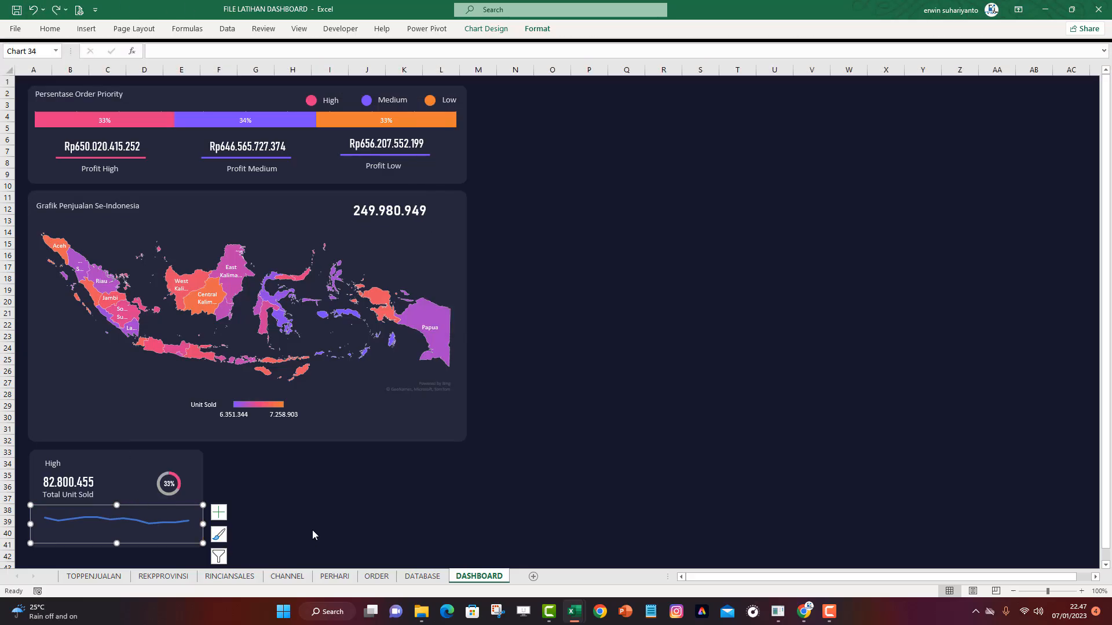
# Color the data series line of the High card's line chart pink, matching the card's doughnut
pyautogui.click(175, 529)
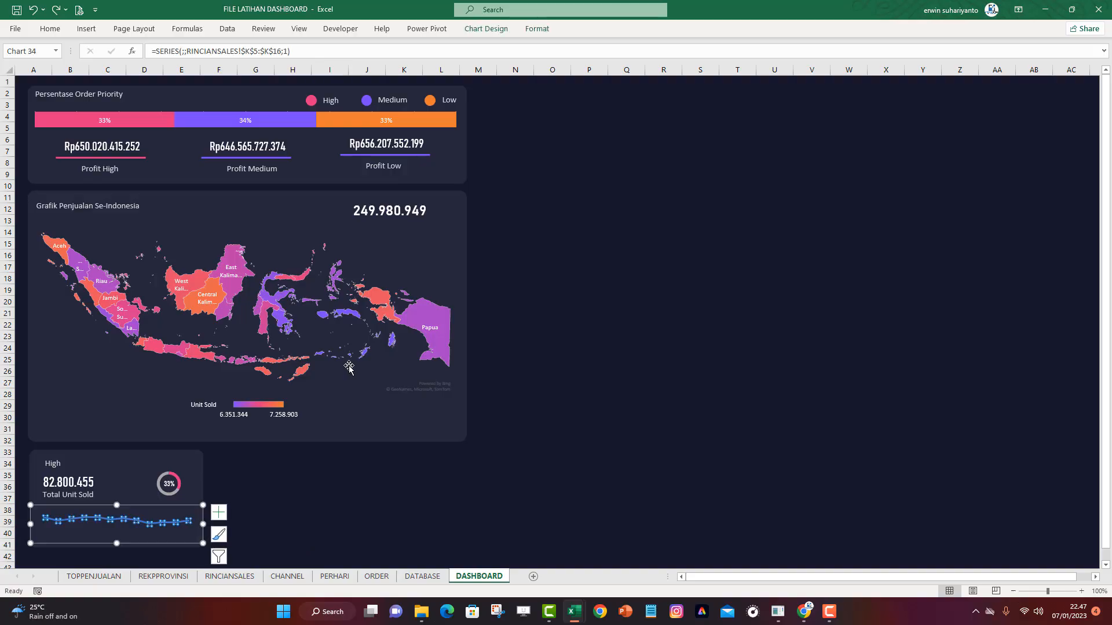
pyautogui.click(538, 28)
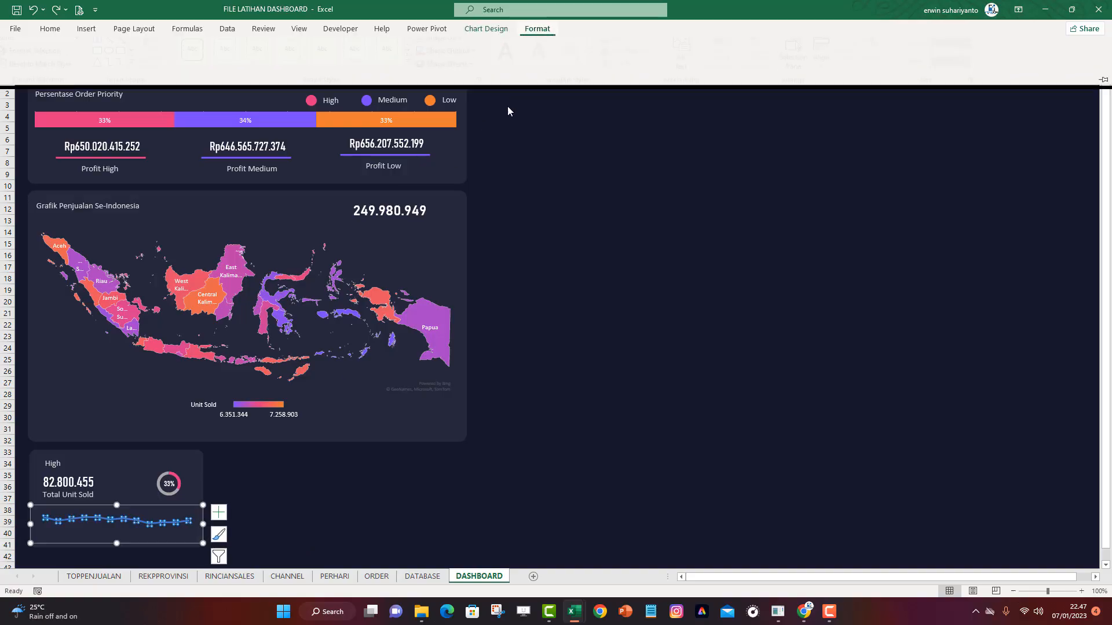
pyautogui.hotkey('ctrl', 'y')
pyautogui.click(561, 276)
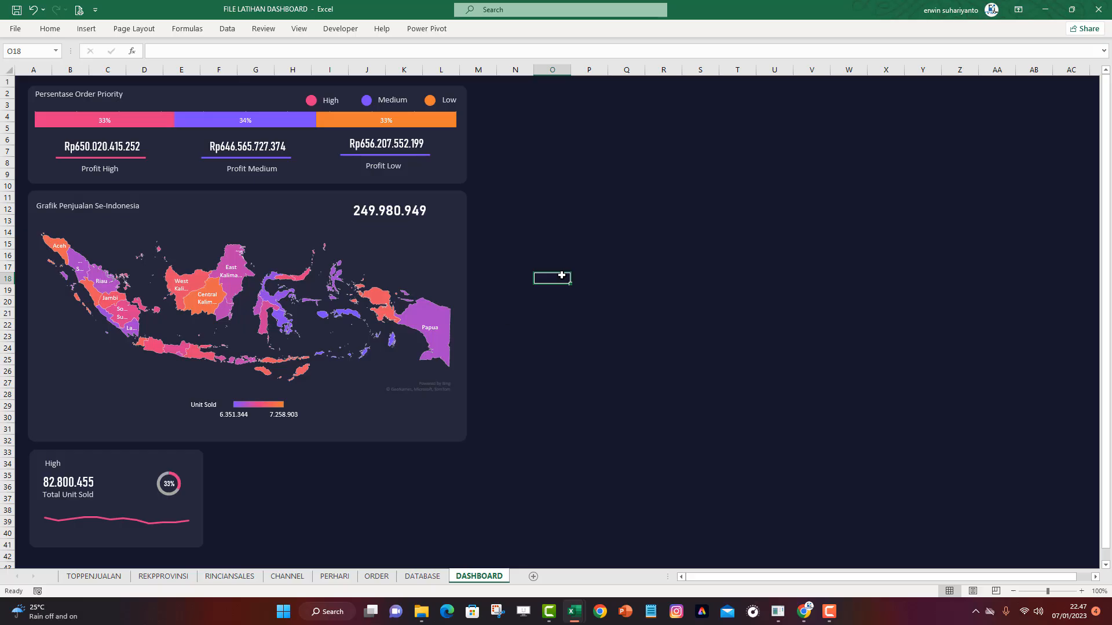
# Duplicate the High card's background rectangle and align the copy directly beside the original, below the map
pyautogui.click(99, 452)
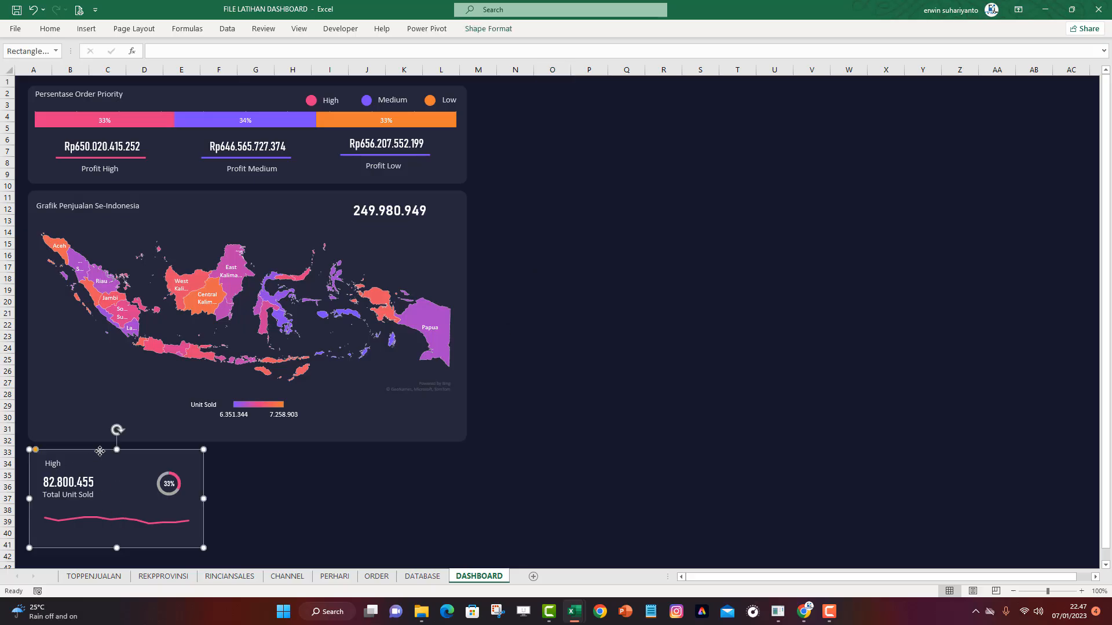
pyautogui.hotkey('ctrl', 'd')
pyautogui.moveTo(122, 506); pyautogui.dragTo(294, 498)
pyautogui.click(563, 492)
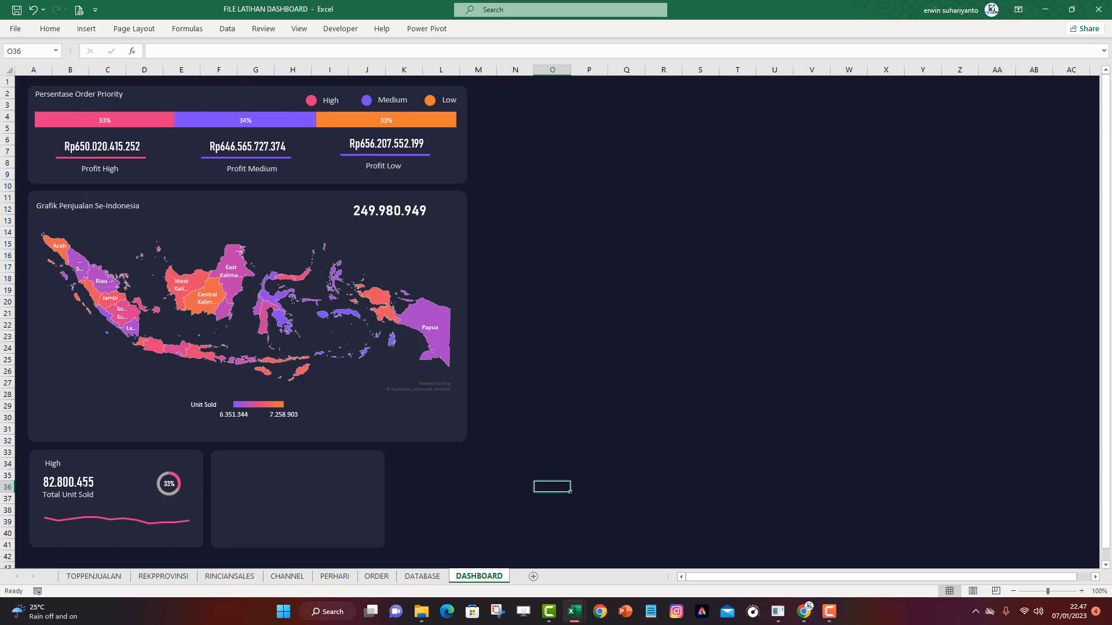
pyautogui.click(61, 467)
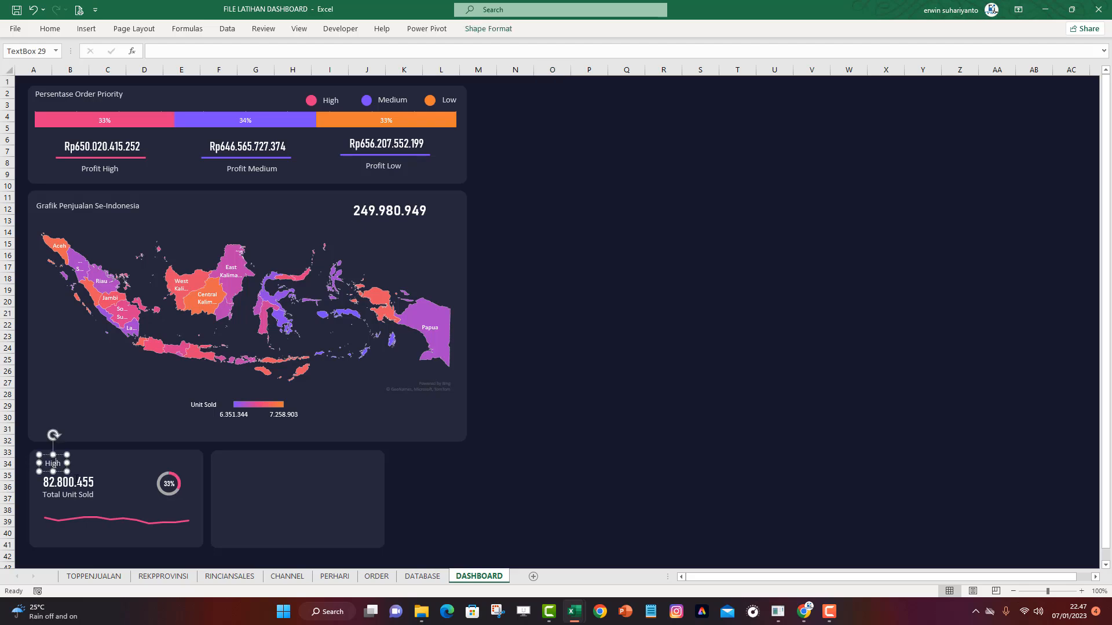
pyautogui.click(104, 467)
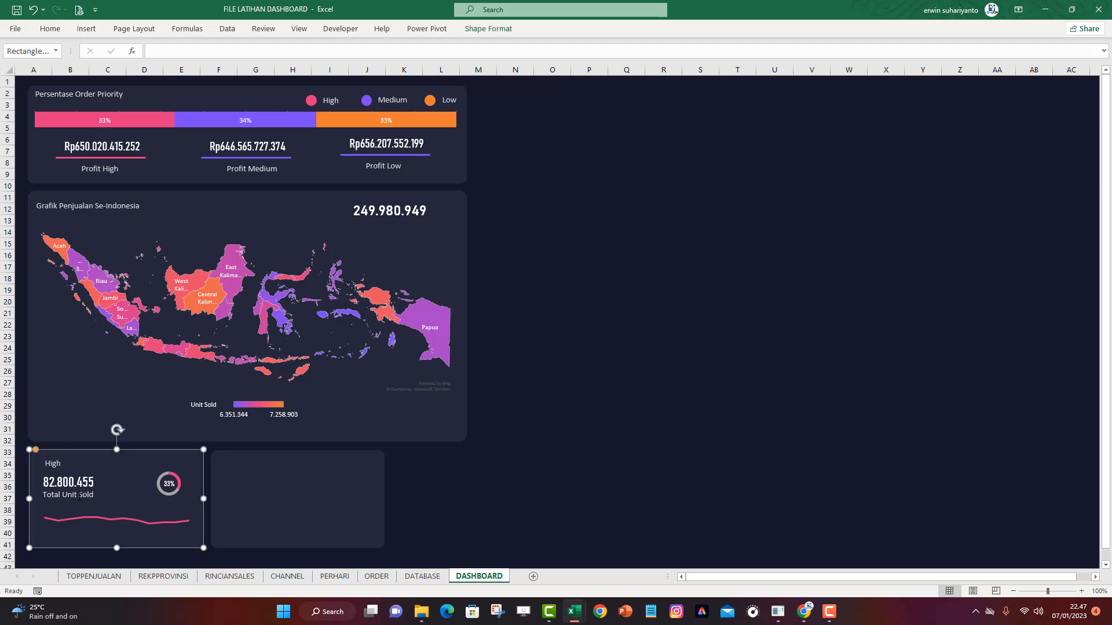
pyautogui.click(88, 485)
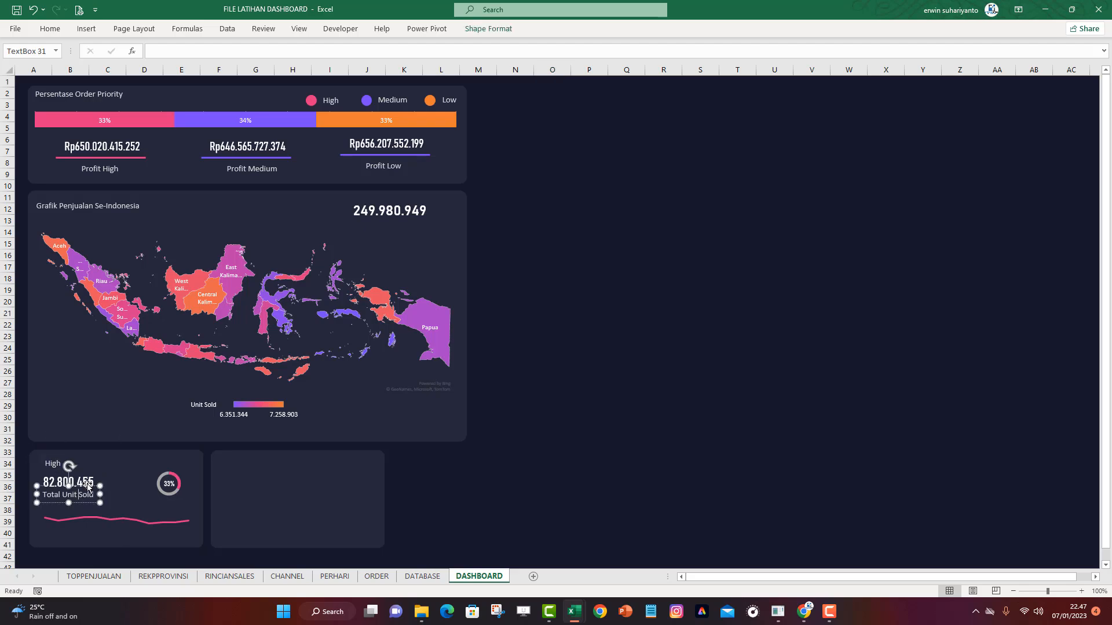
pyautogui.click(581, 486)
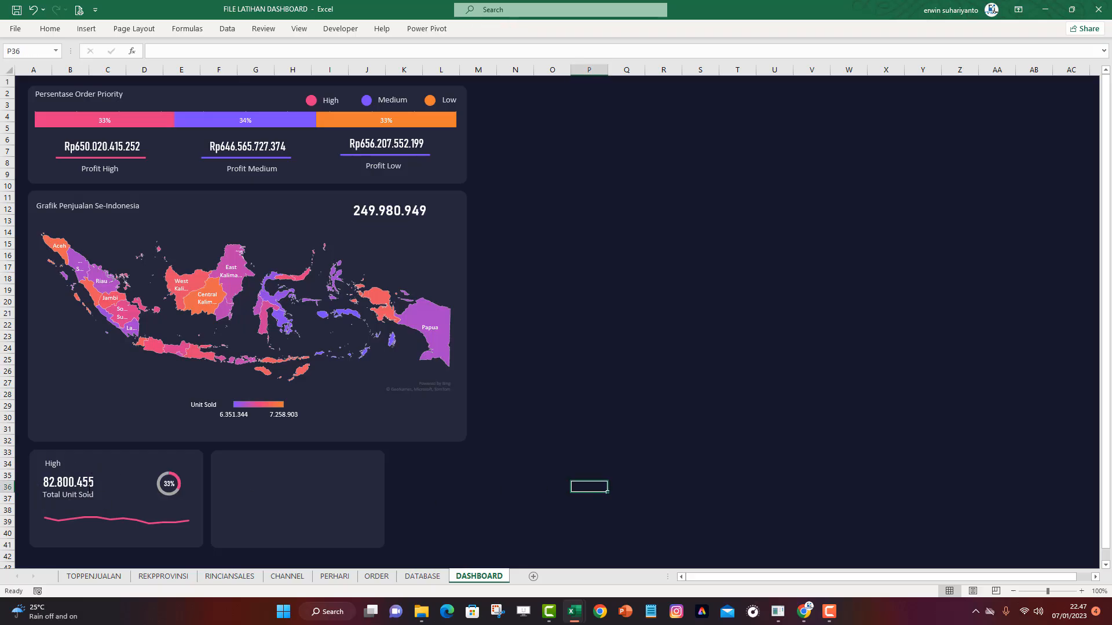
# Duplicate the High card's title, units total and Total Unit Sold text boxes together and place the copies in the second card
pyautogui.click(55, 459)
pyautogui.click(59, 459)
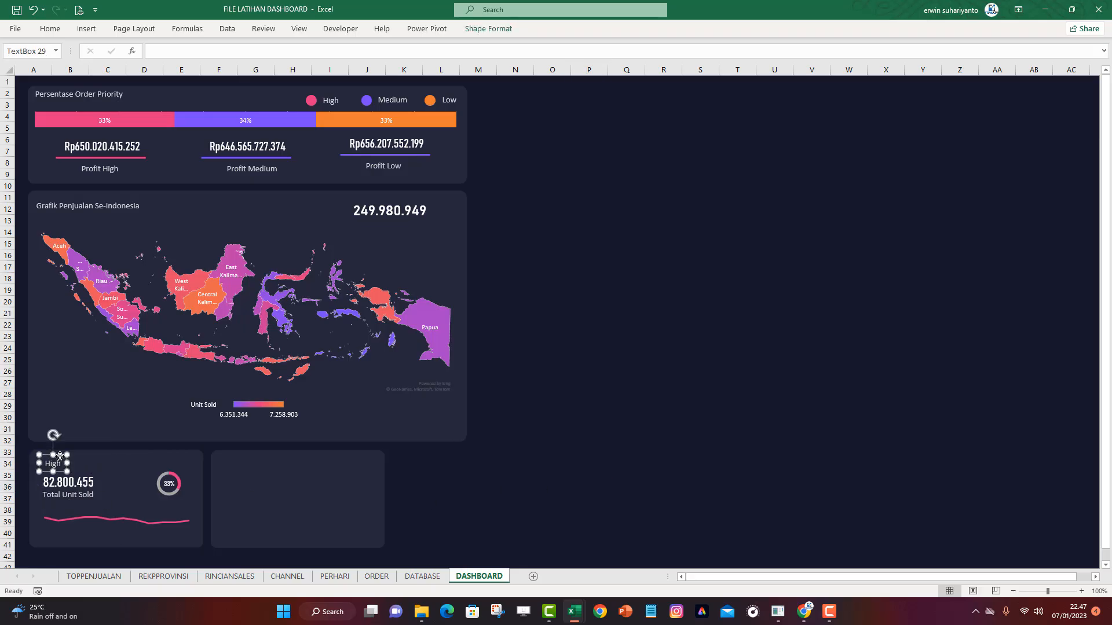
pyautogui.keyDown('ctrl'); pyautogui.click(79, 485); pyautogui.keyUp('ctrl')
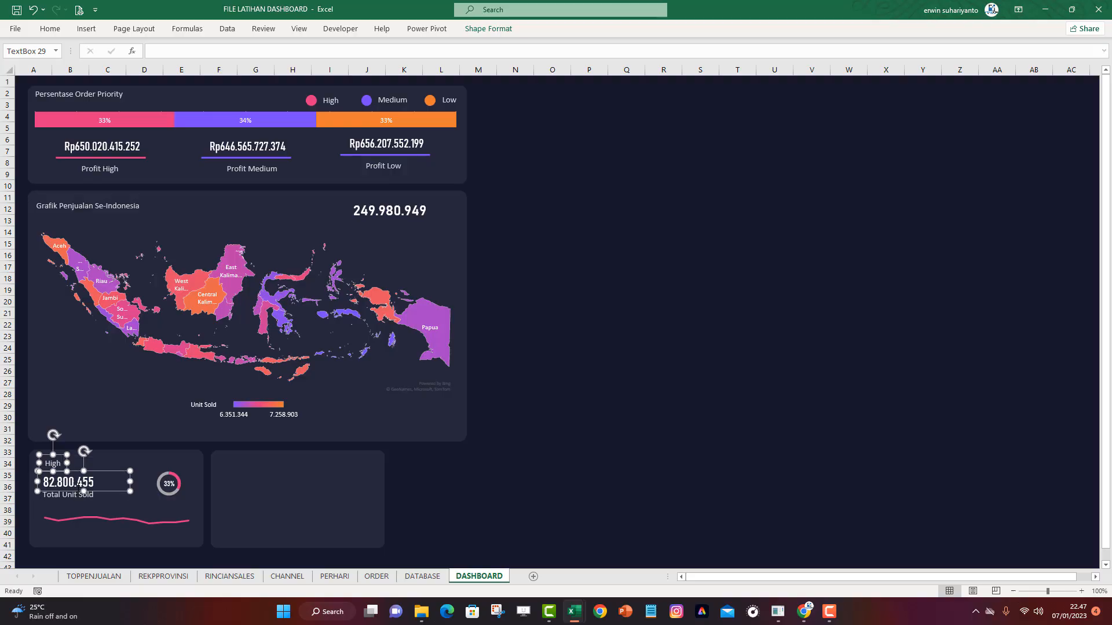
pyautogui.keyDown('ctrl'); pyautogui.click(75, 496); pyautogui.keyUp('ctrl')
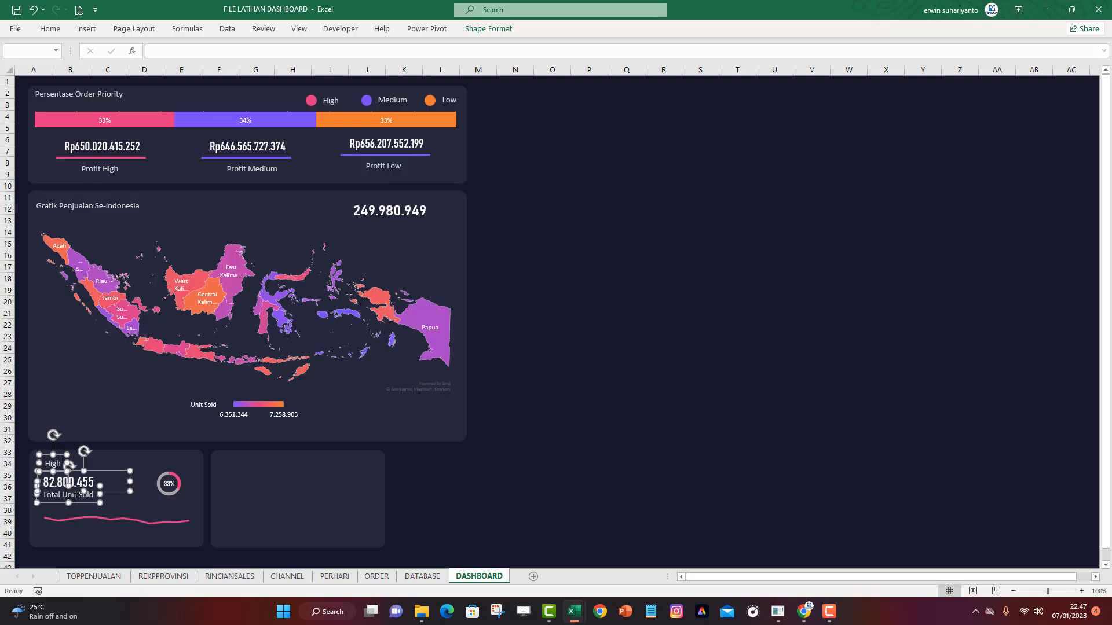
pyautogui.hotkey('ctrl', 'd')
pyautogui.moveTo(78, 493); pyautogui.dragTo(242, 480)
pyautogui.click(476, 502)
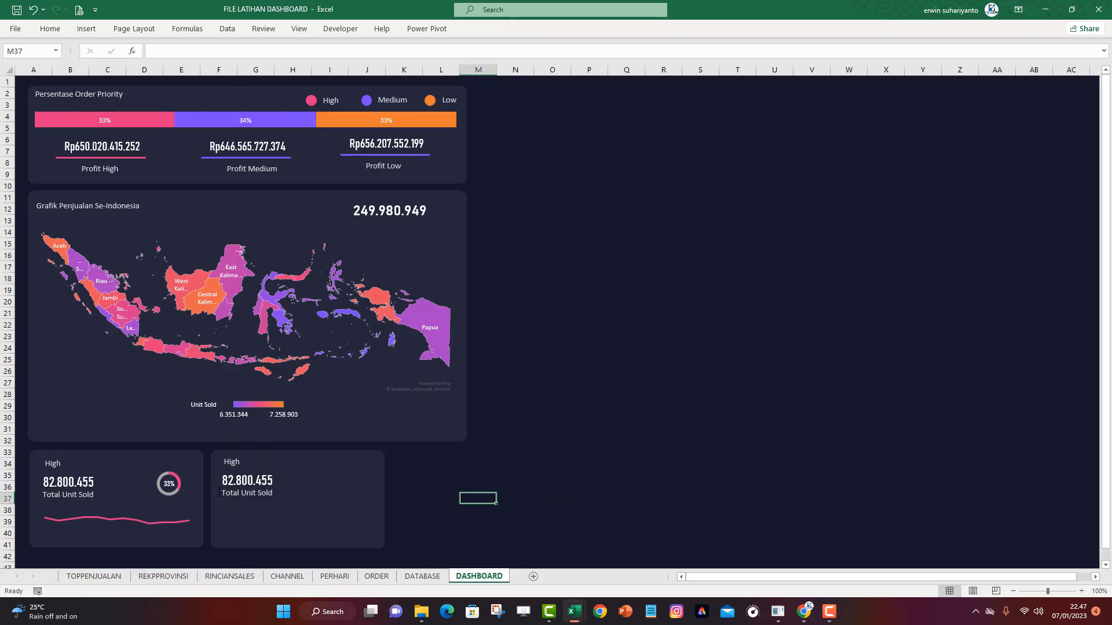
# Change the title of the second card from High to Medium
pyautogui.doubleClick(236, 463)
pyautogui.write('Medium')
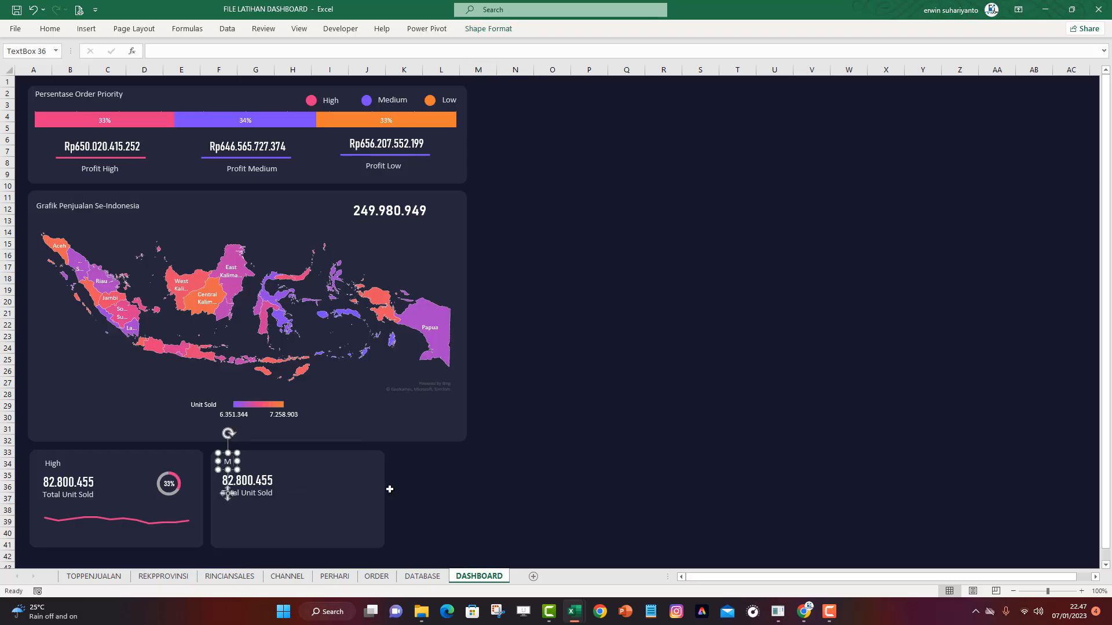
pyautogui.click(526, 447)
pyautogui.click(258, 482)
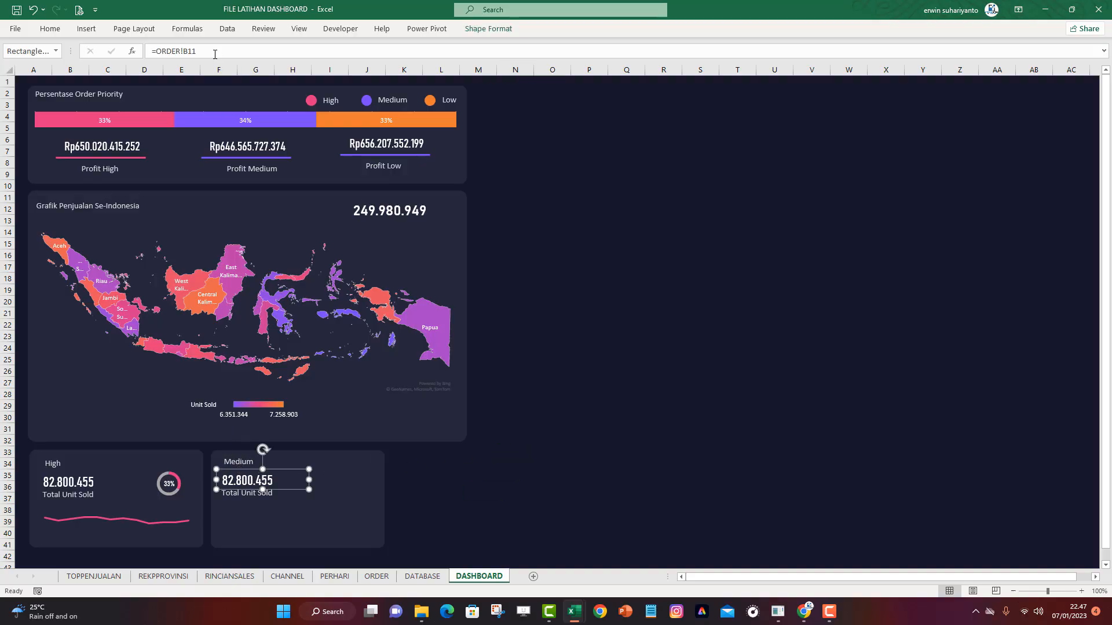
pyautogui.moveTo(214, 54); pyautogui.dragTo(155, 52)
pyautogui.press('BackSpace')
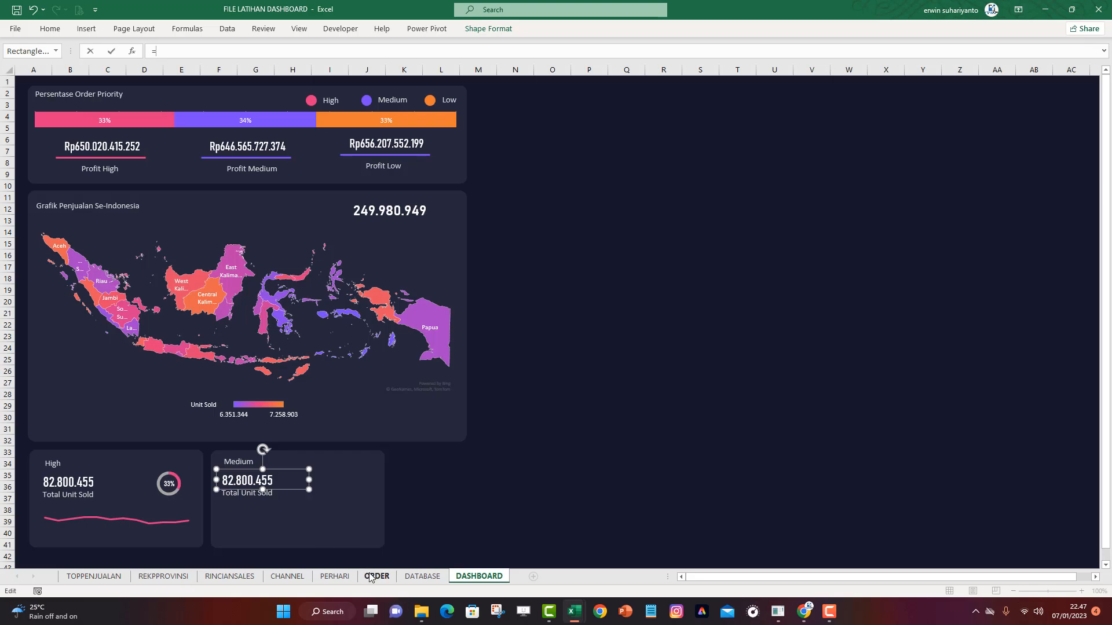
pyautogui.click(377, 576)
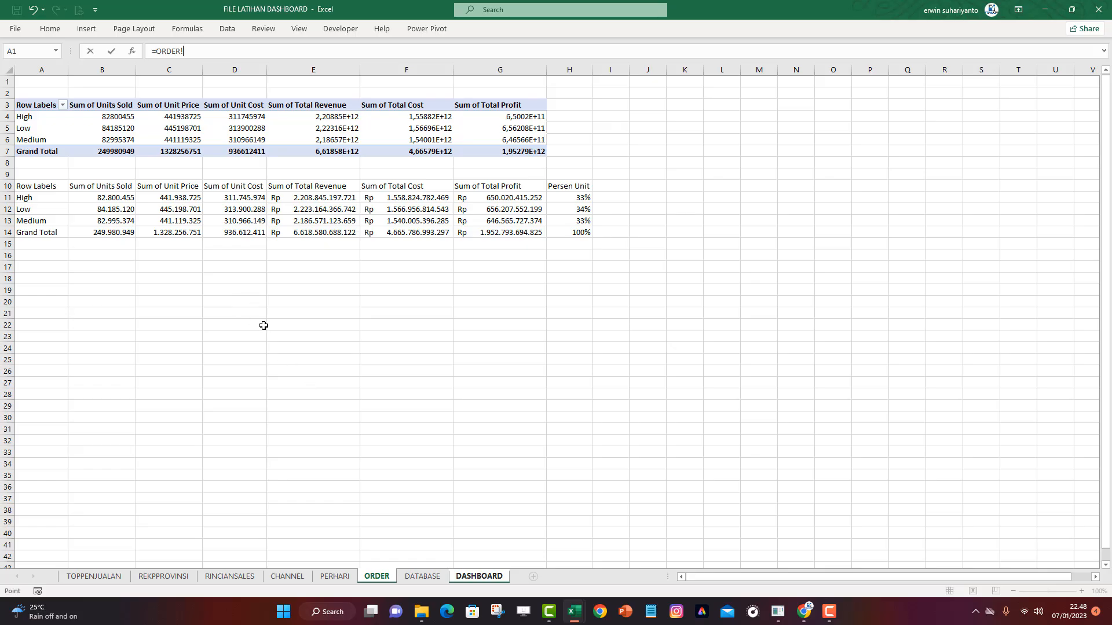
pyautogui.click(479, 576)
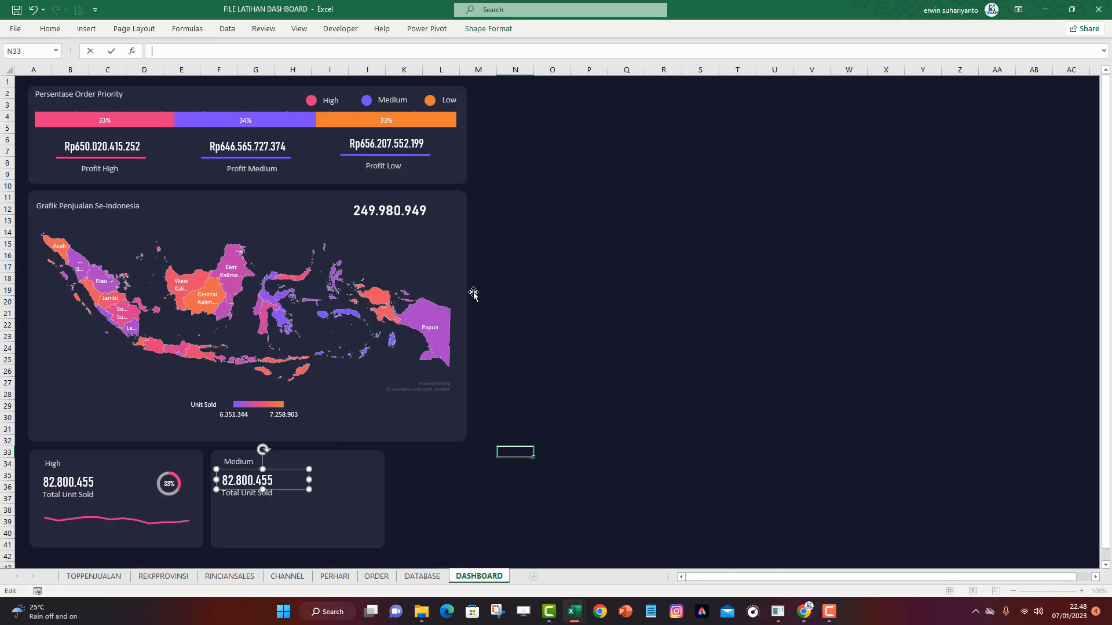
pyautogui.click(629, 350)
pyautogui.click(85, 481)
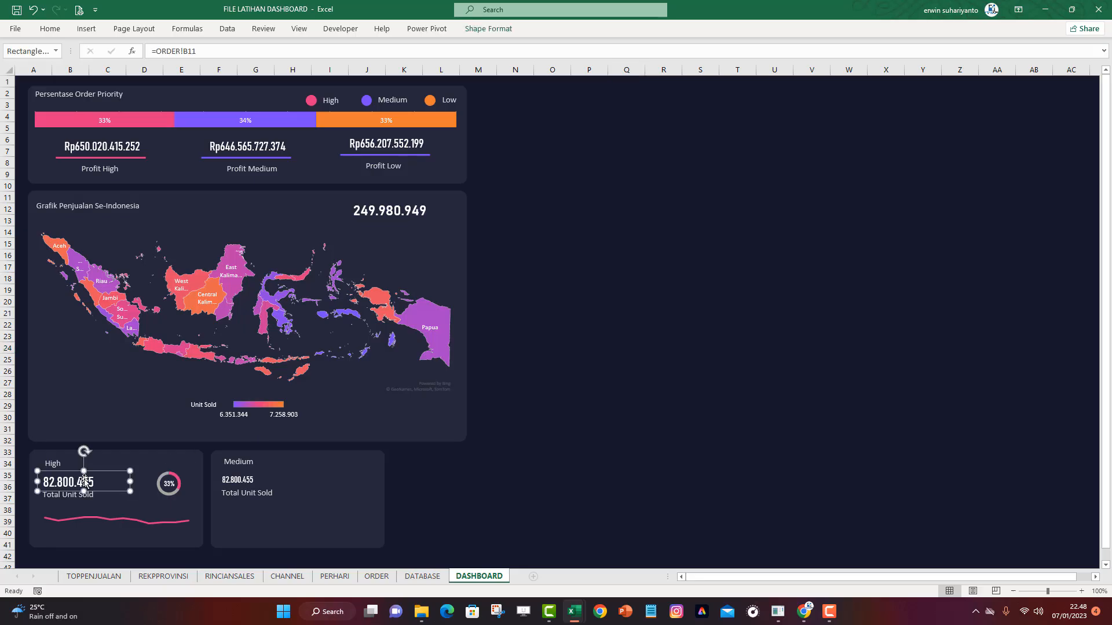
pyautogui.click(242, 484)
pyautogui.click(476, 487)
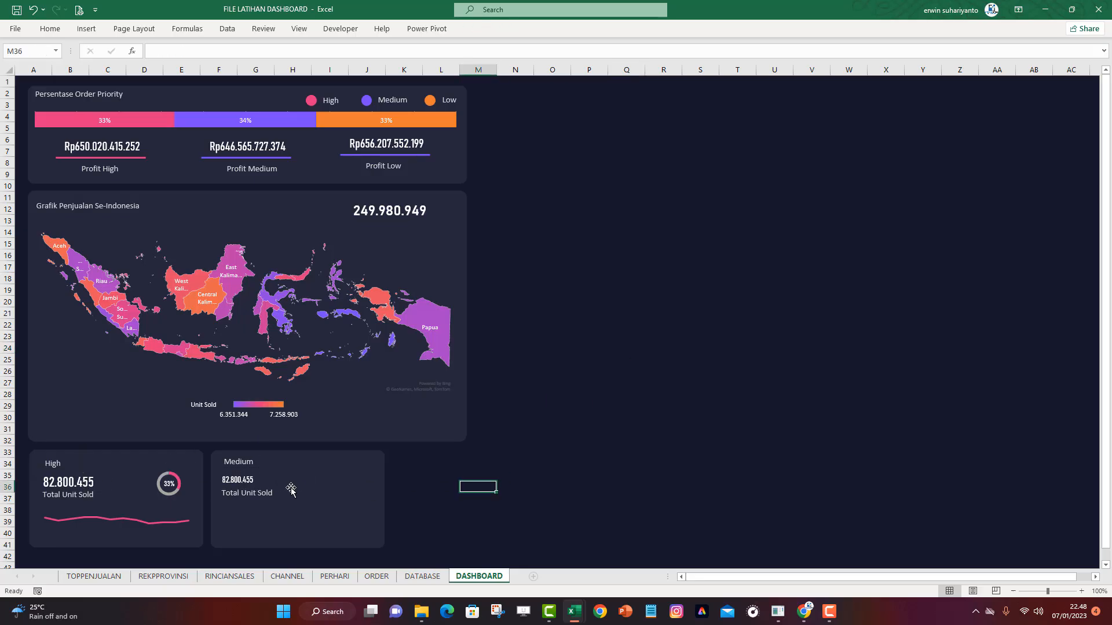
# Link the units total in the Medium card to cell B13 on the ORDER sheet
pyautogui.click(233, 480)
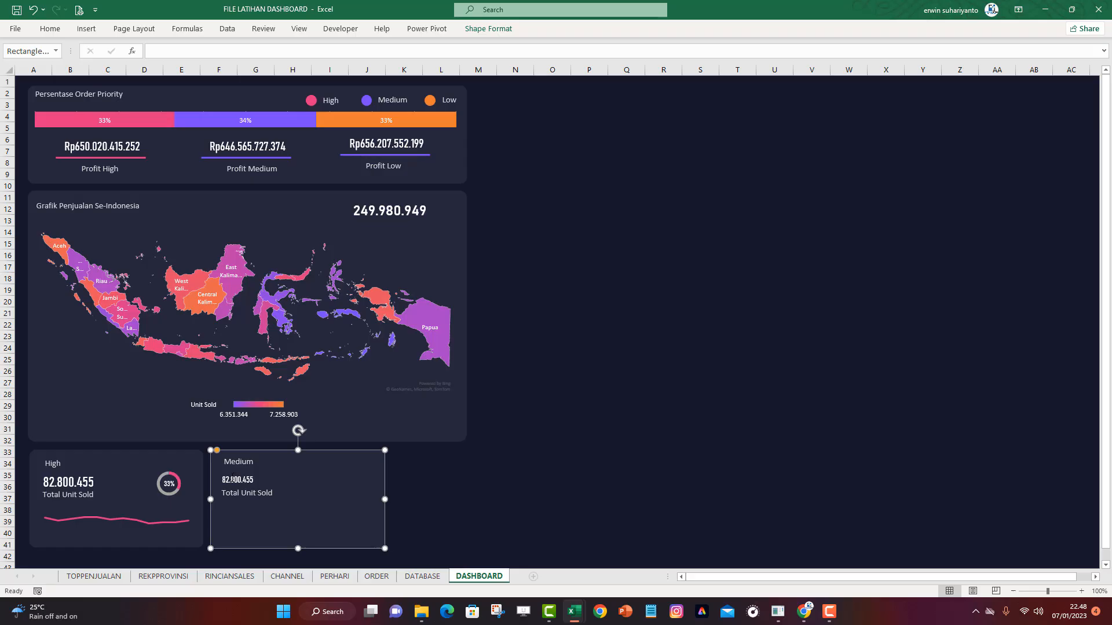
pyautogui.click(182, 53)
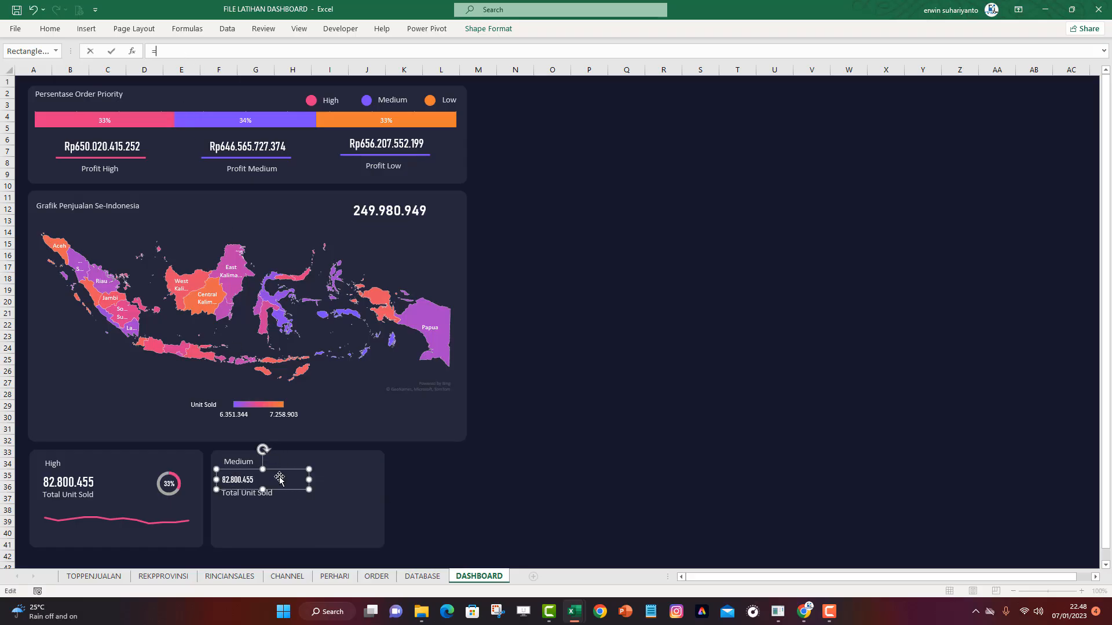
pyautogui.click(376, 577)
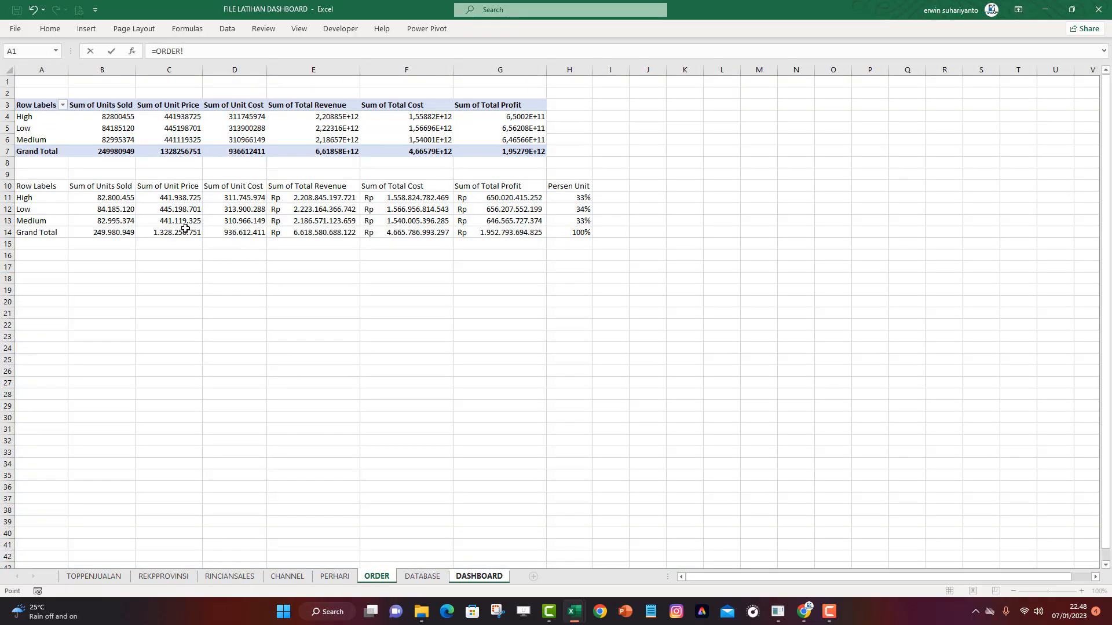
pyautogui.click(118, 211)
pyautogui.click(113, 225)
pyautogui.press('Return')
pyautogui.click(474, 557)
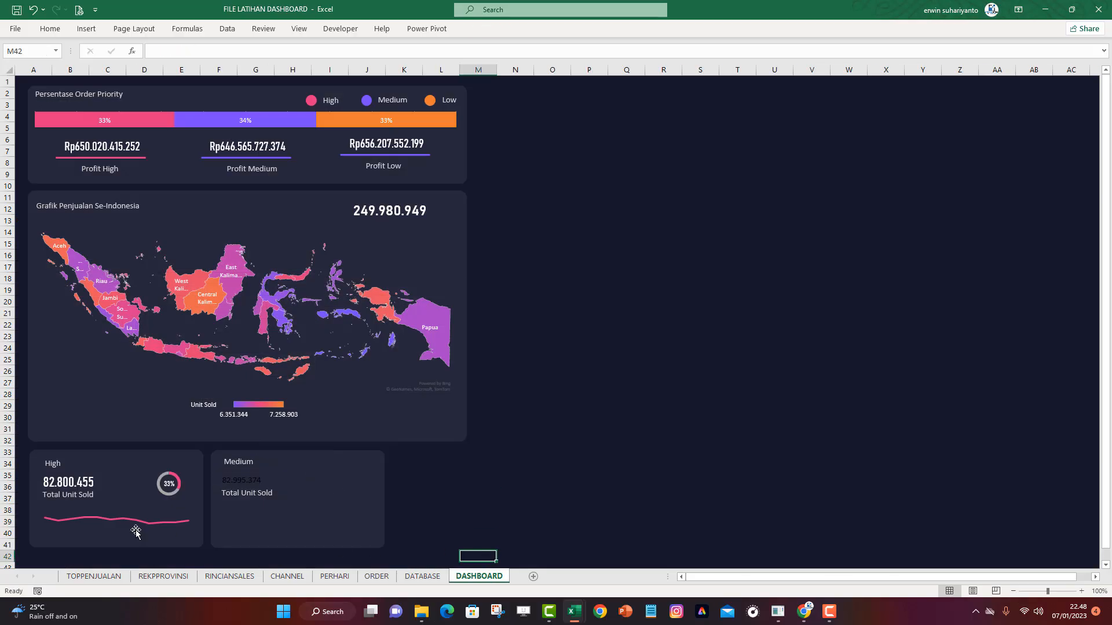
# Copy the text formatting of the High card's units total onto the Medium card's units total with Format Painter
pyautogui.click(74, 482)
pyautogui.click(50, 29)
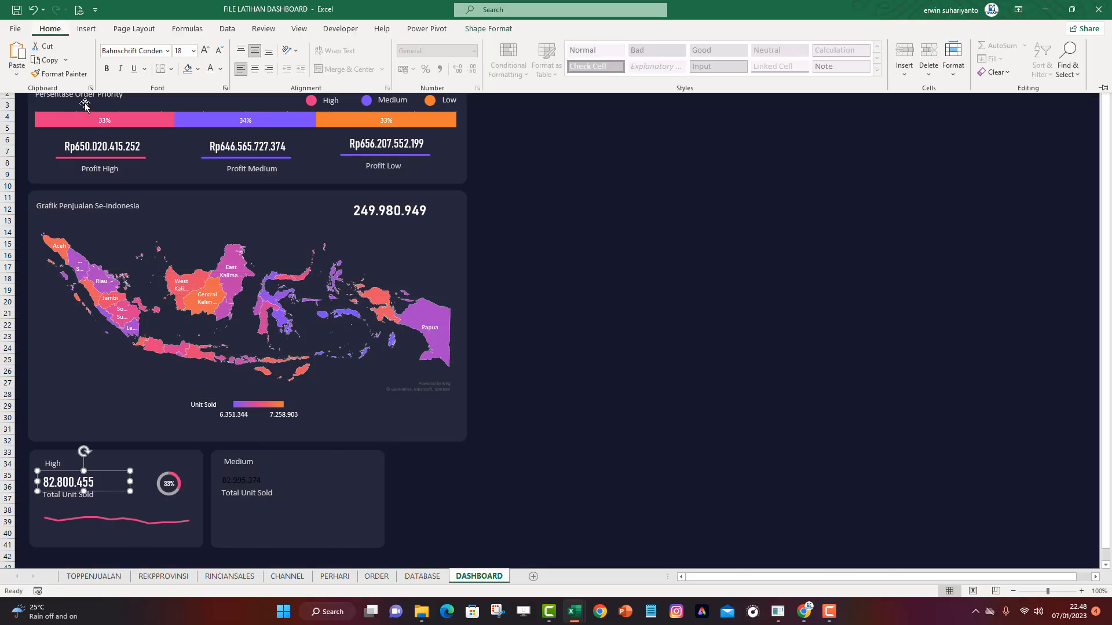
pyautogui.click(60, 73)
pyautogui.click(239, 484)
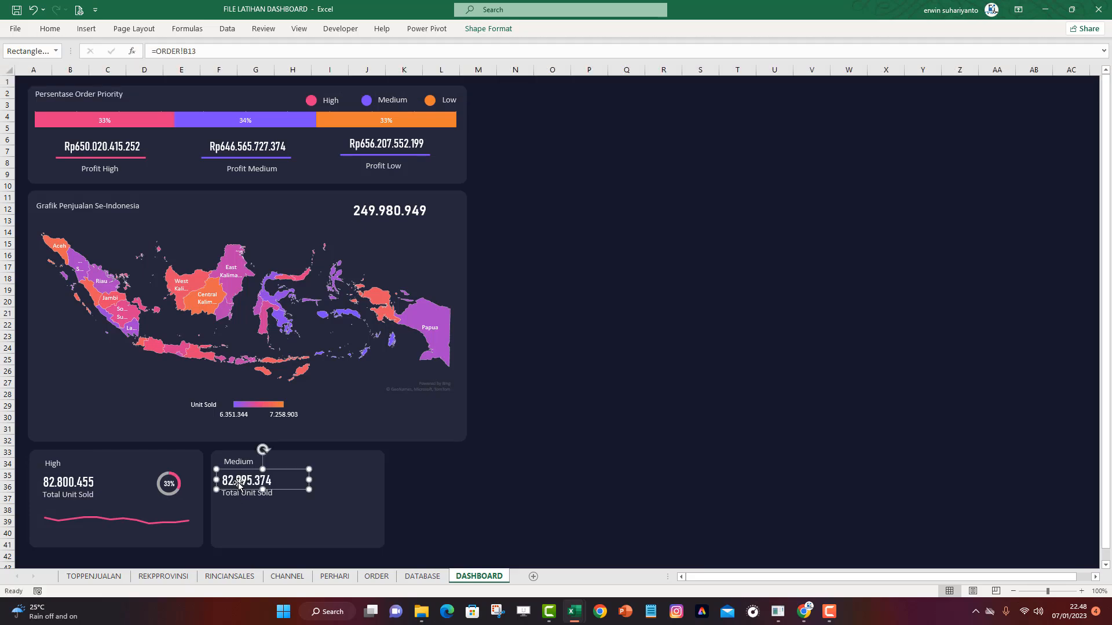
pyautogui.click(478, 475)
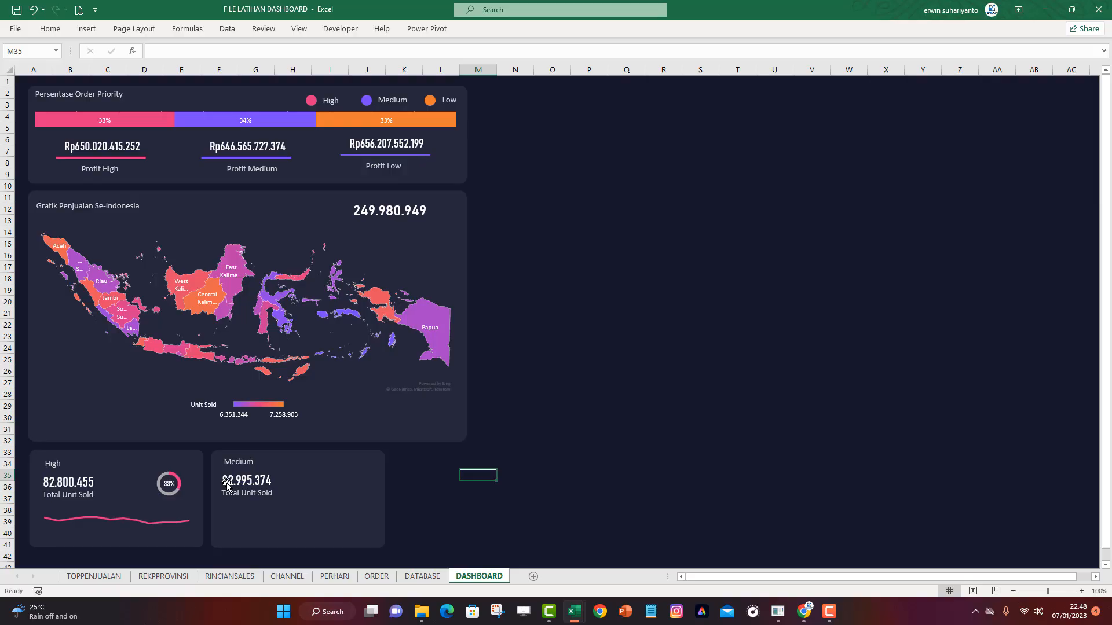
# Narrow the High card's line chart and shift its doughnut chart closer to the units total
pyautogui.click(200, 499)
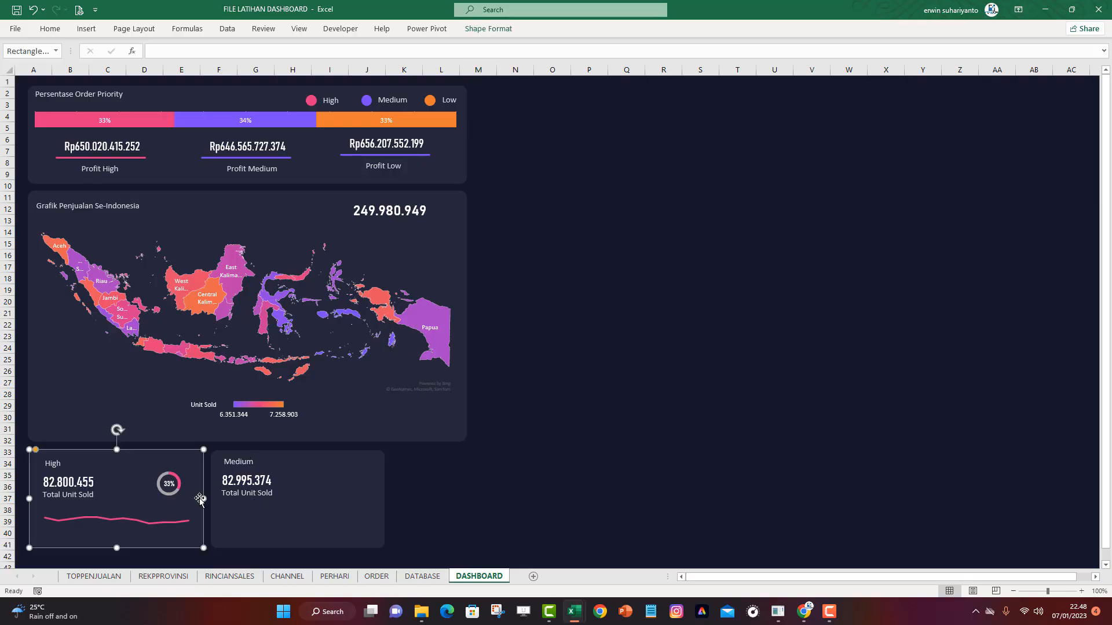
pyautogui.click(186, 524)
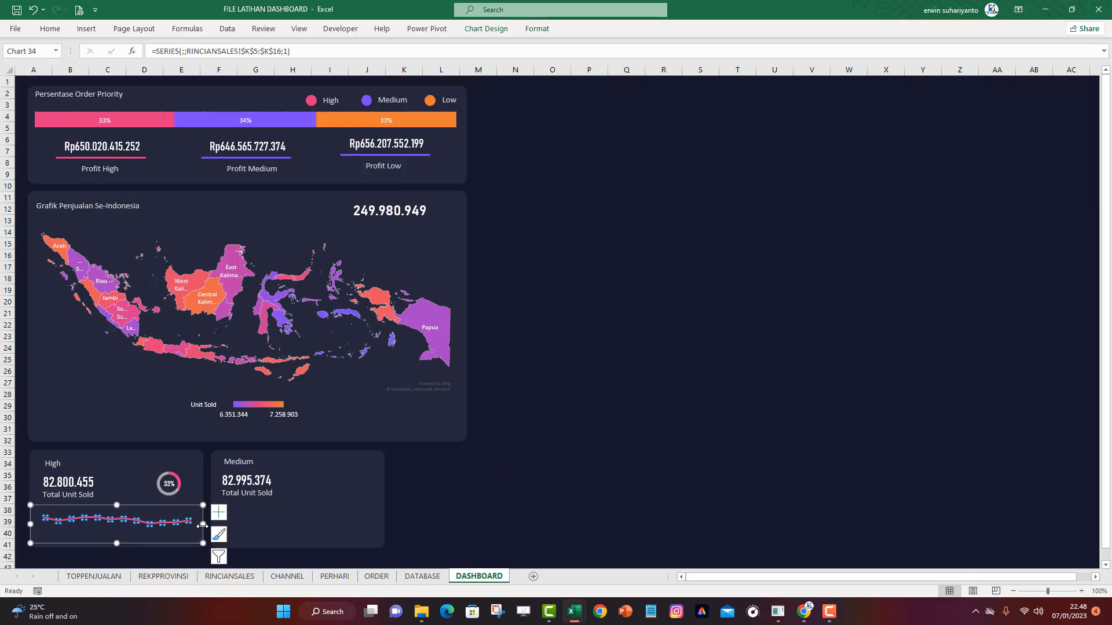
pyautogui.moveTo(202, 525); pyautogui.dragTo(170, 524)
pyautogui.click(177, 499)
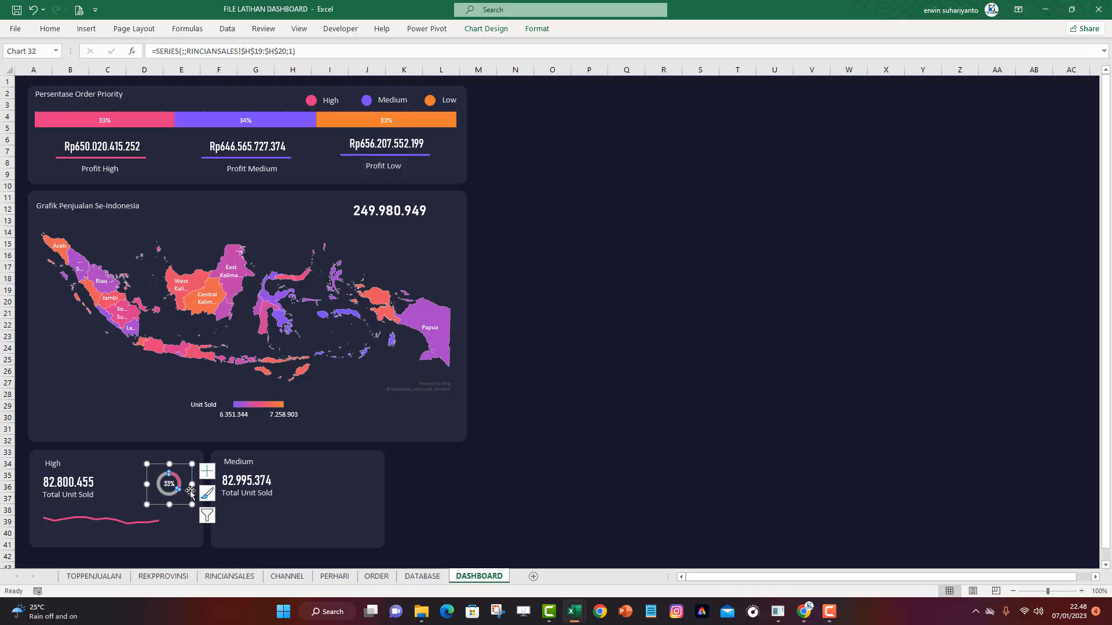
pyautogui.keyDown('ctrl'); pyautogui.click(172, 483); pyautogui.keyUp('ctrl')
pyautogui.moveTo(188, 477); pyautogui.dragTo(180, 502)
# Narrow the High card's background rectangle around its contents and set its width to 6,8 cm
pyautogui.click(210, 515)
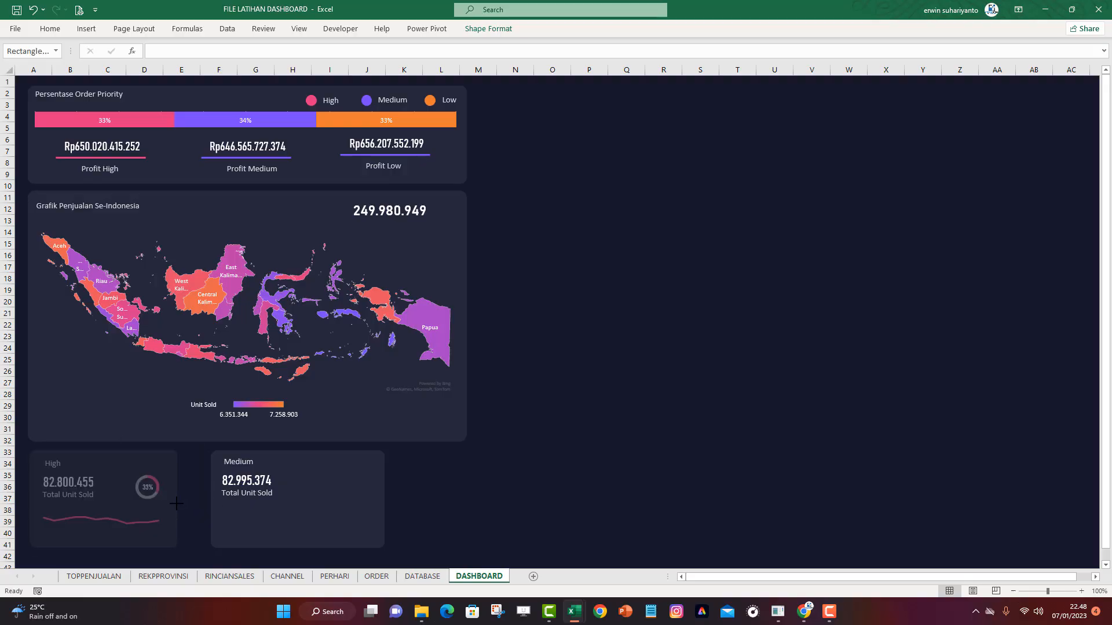
pyautogui.moveTo(177, 503); pyautogui.dragTo(177, 504)
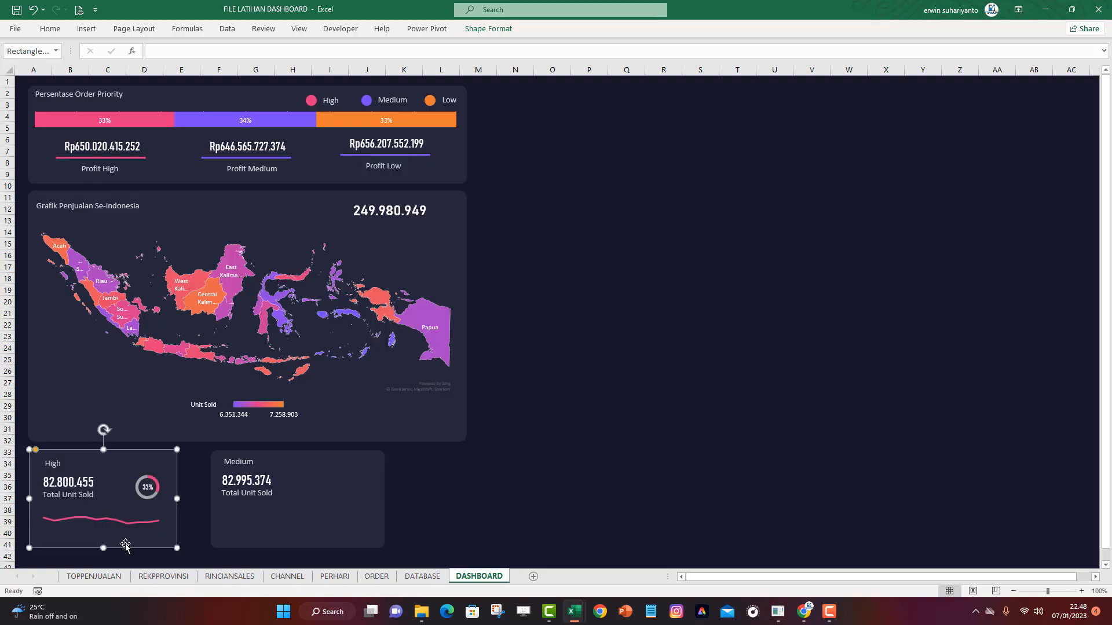
pyautogui.moveTo(106, 548)
pyautogui.mouseDown()
pyautogui.moveTo(106, 534)
pyautogui.moveTo(107, 547)
pyautogui.mouseUp()
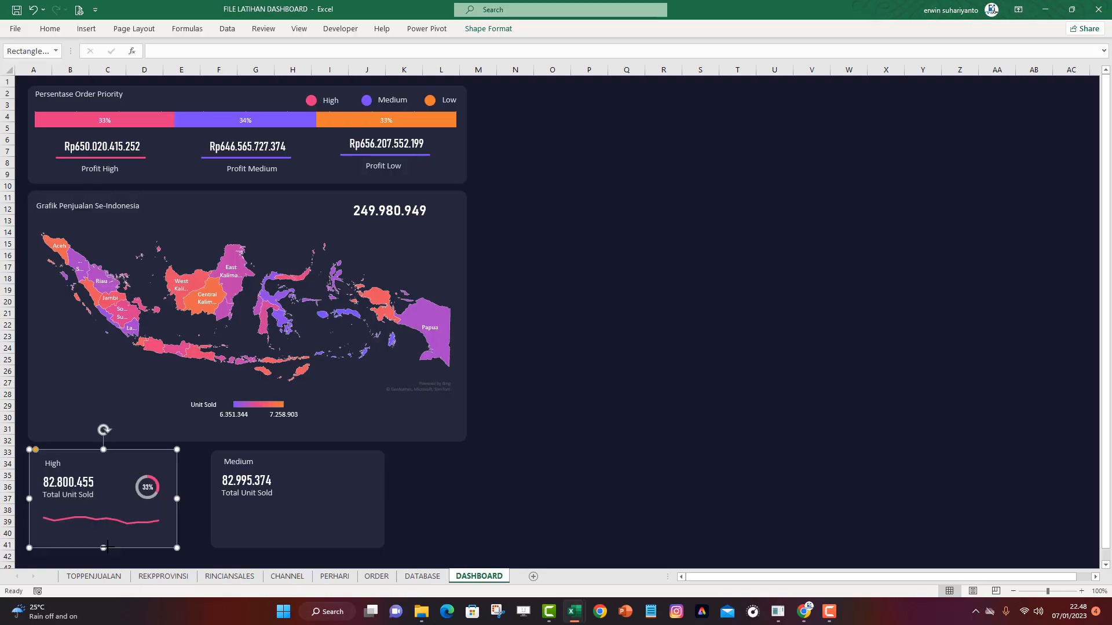
pyautogui.click(199, 517)
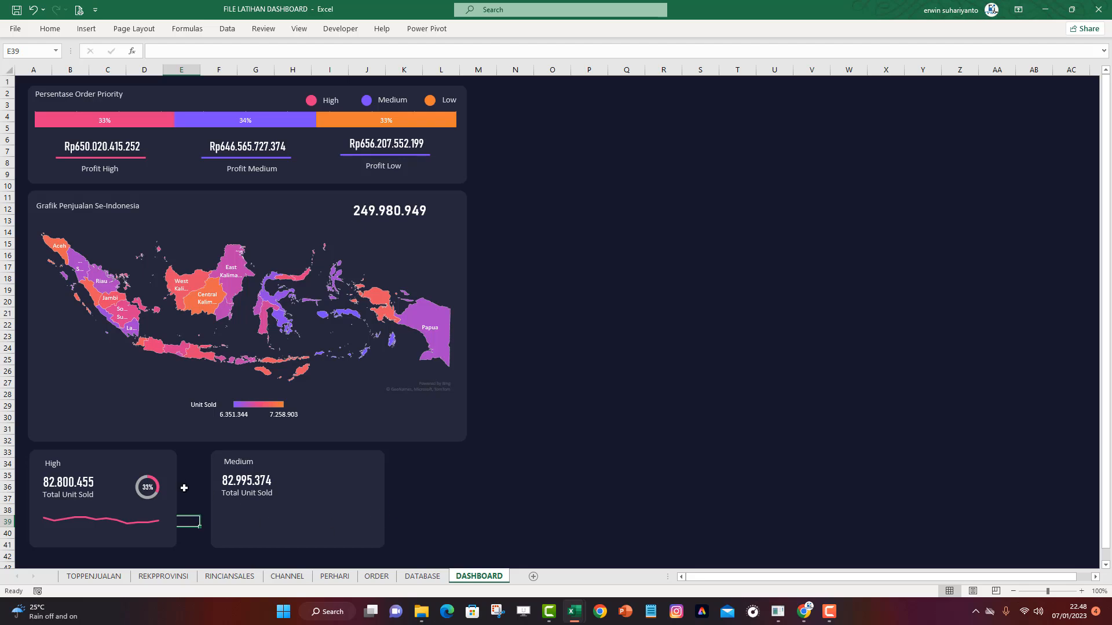
pyautogui.click(342, 492)
pyautogui.click(166, 472)
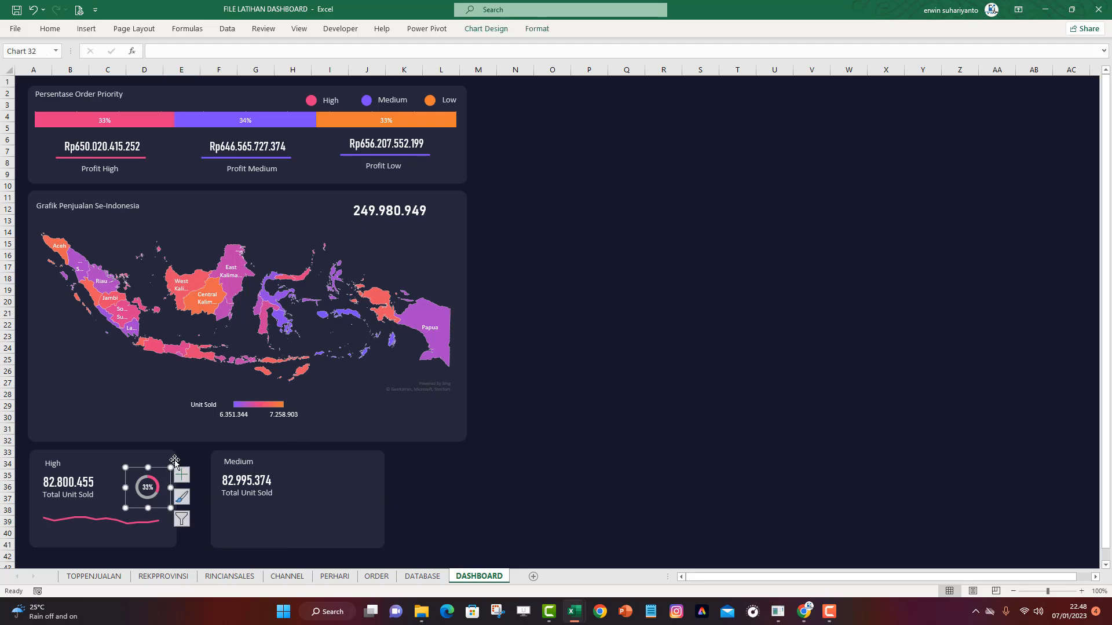
pyautogui.click(136, 458)
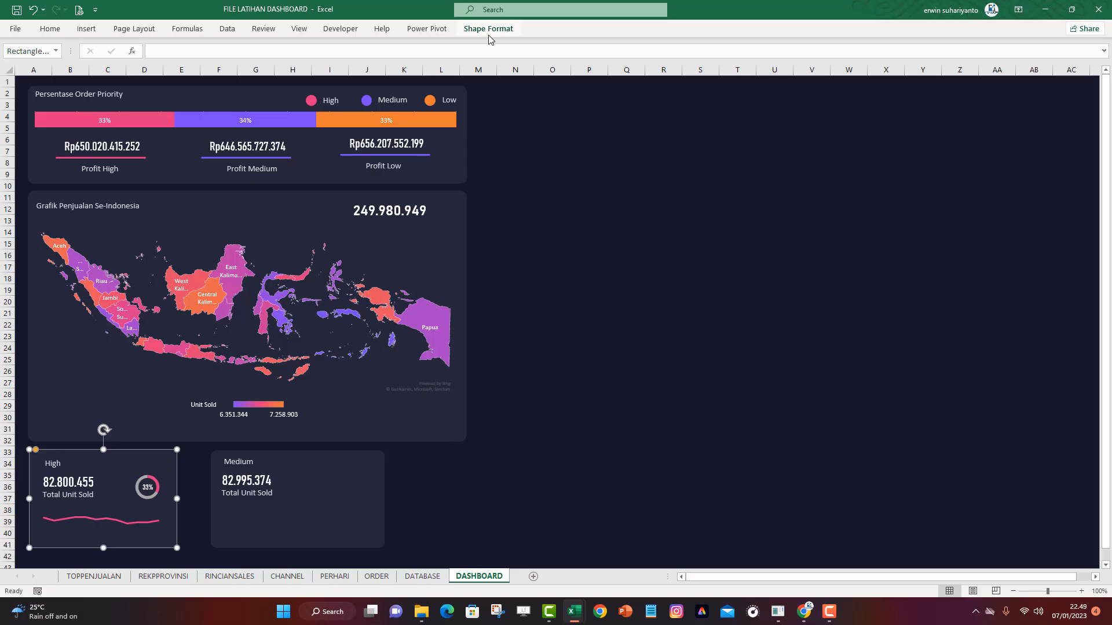
pyautogui.click(488, 28)
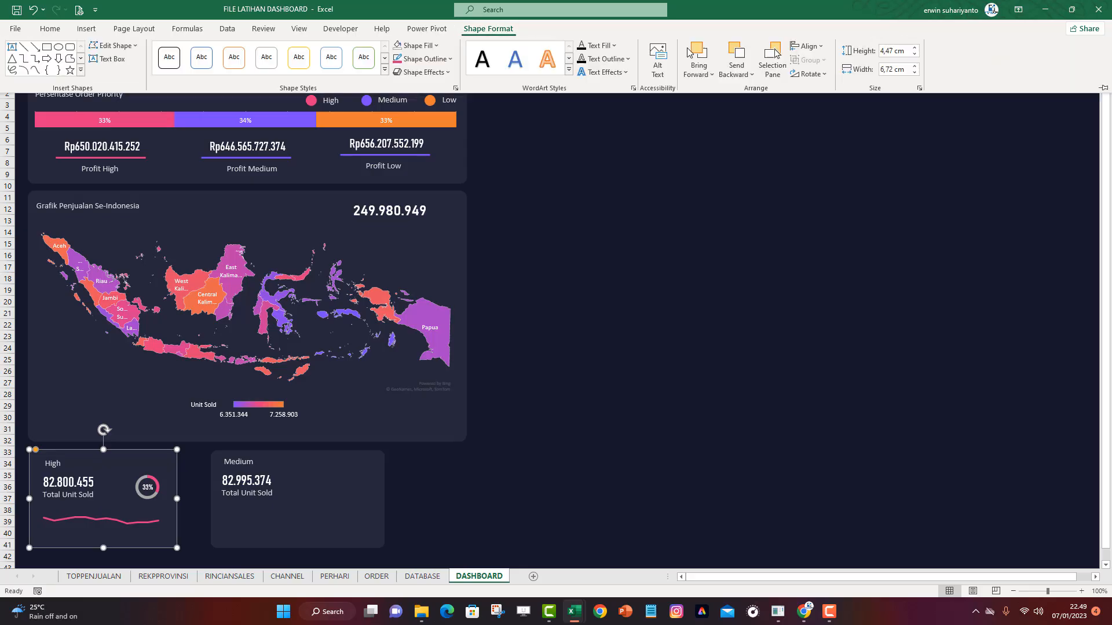
pyautogui.click(915, 66)
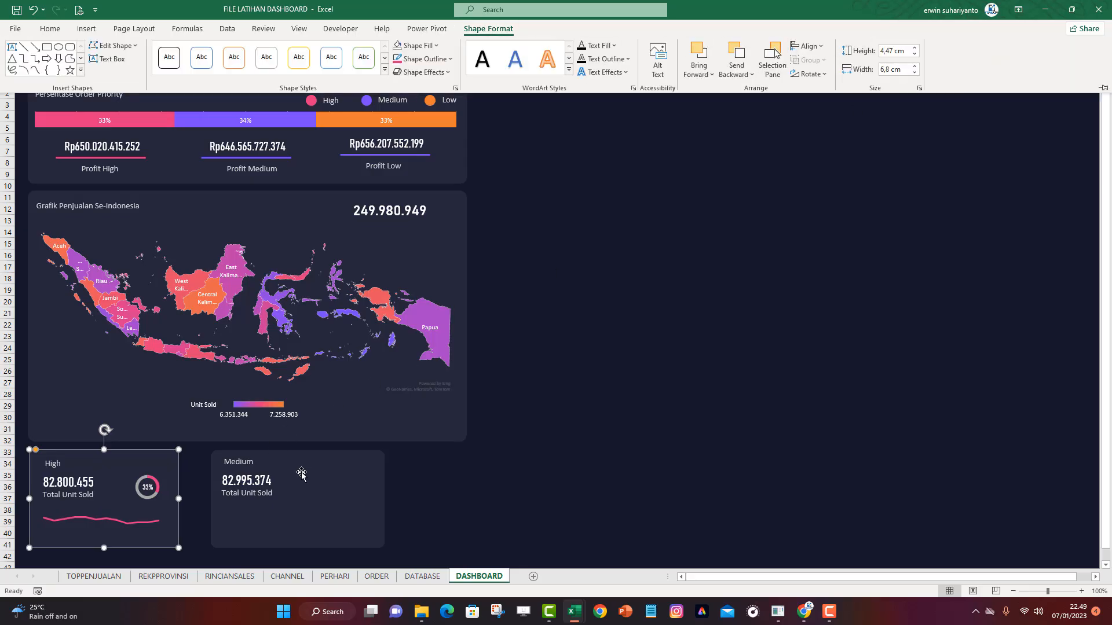
# Reduce the width of the Medium card's background rectangle to 6,8 cm
pyautogui.click(354, 482)
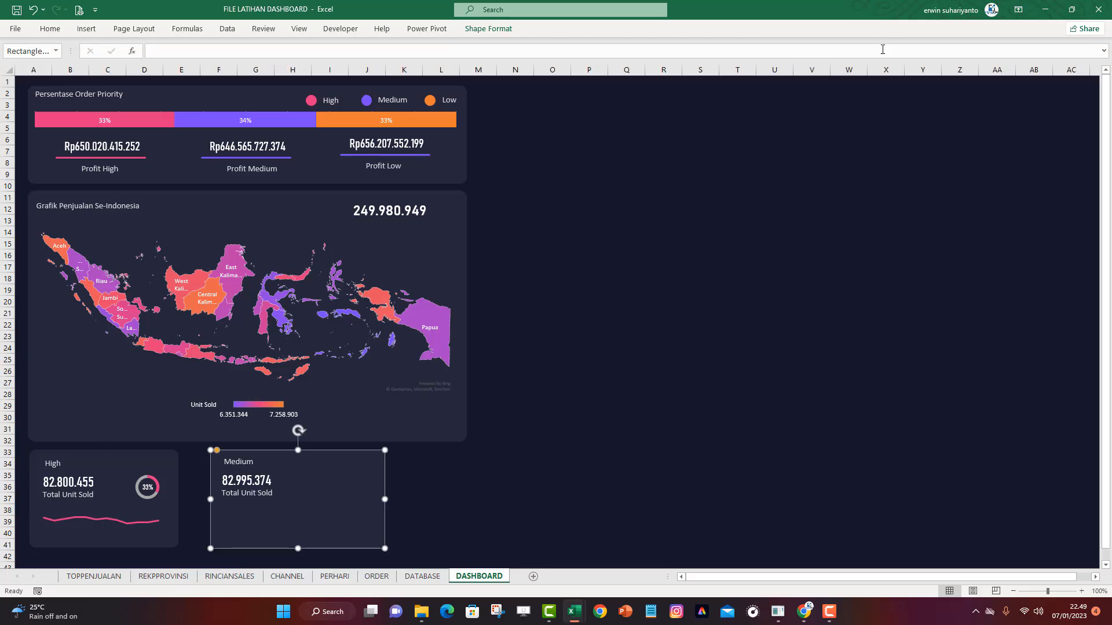
pyautogui.click(489, 29)
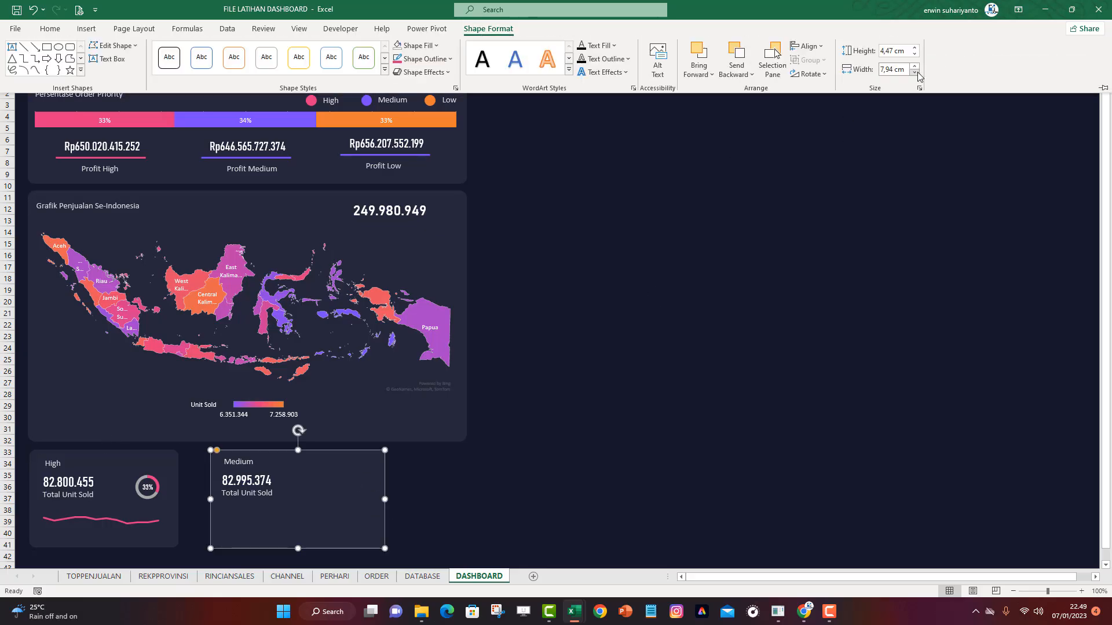
pyautogui.click(915, 72)
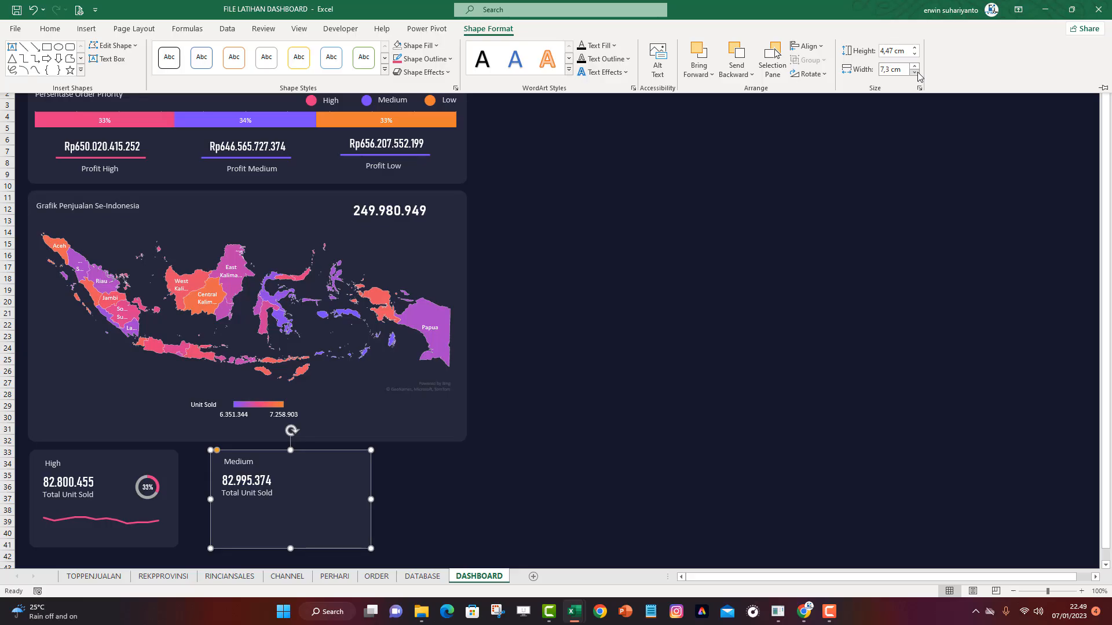
pyautogui.click(915, 72)
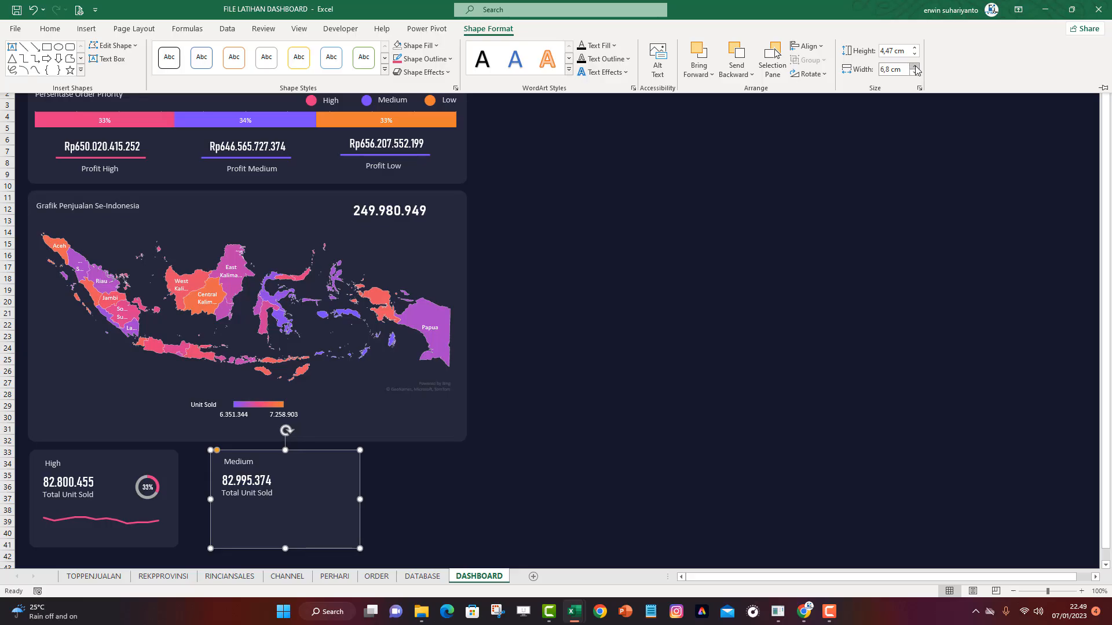
pyautogui.click(280, 509)
pyautogui.click(437, 475)
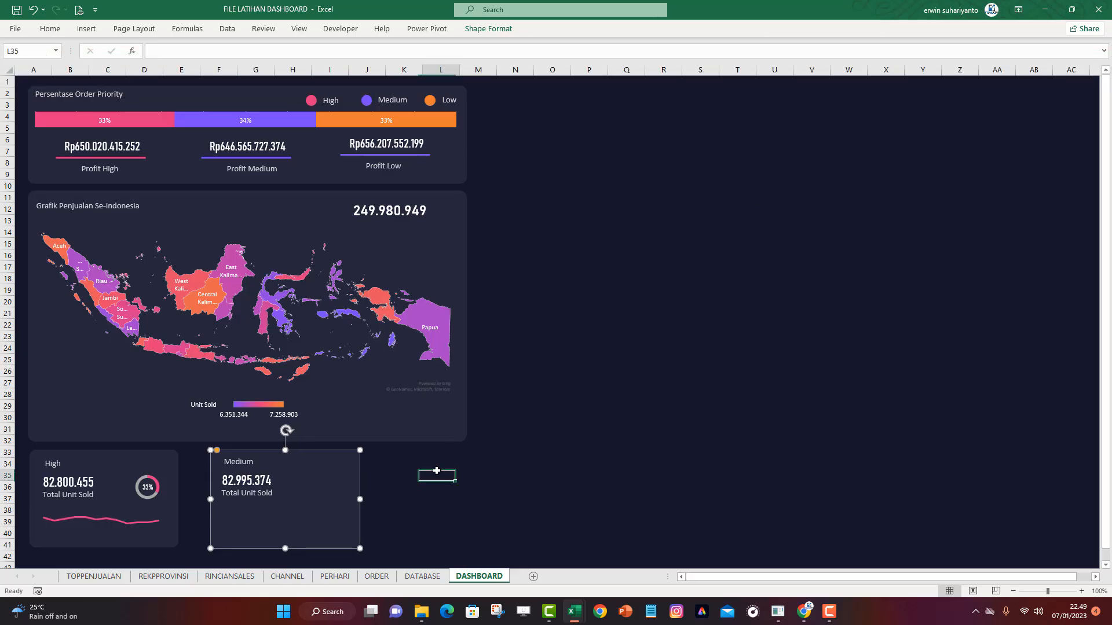
# Duplicate the High card's doughnut chart and place the copy beside the units total in the Medium card
pyautogui.click(147, 494)
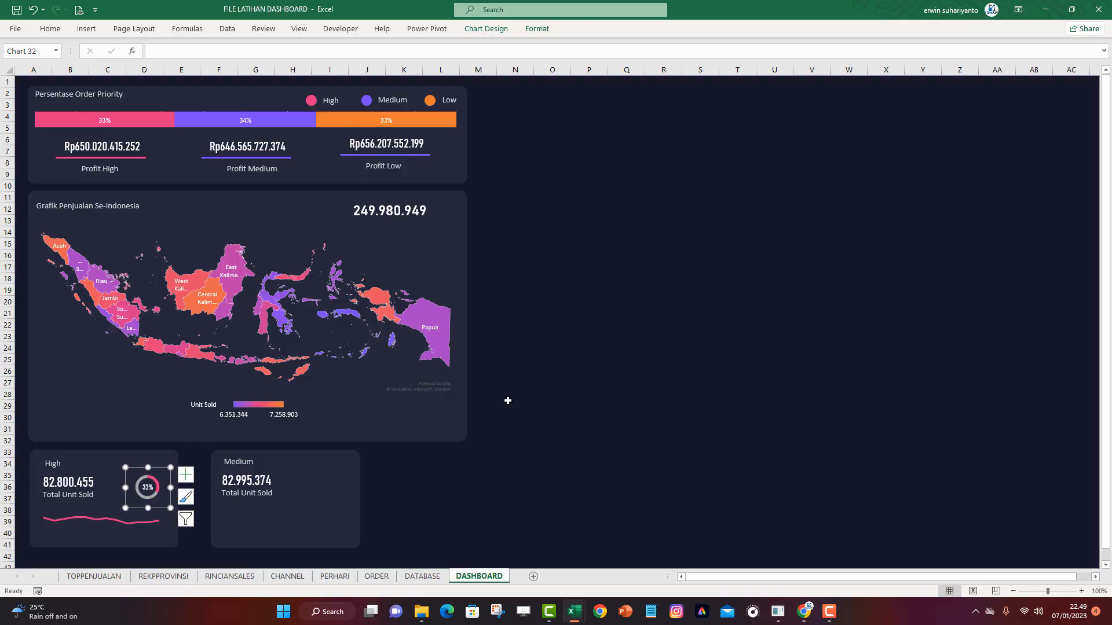
pyautogui.click(409, 531)
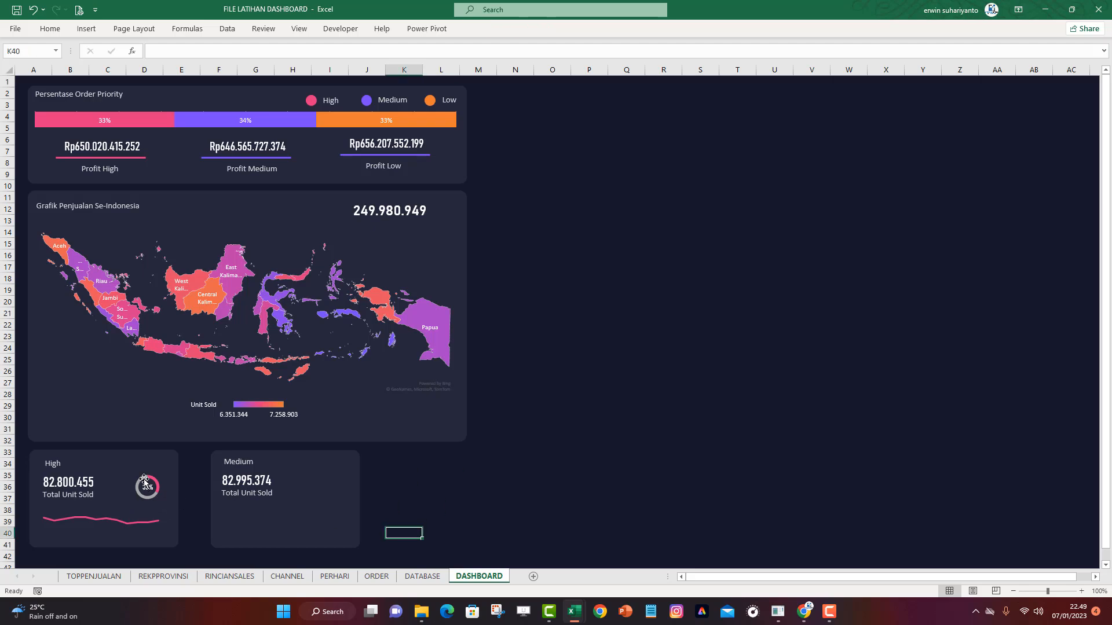
pyautogui.click(145, 482)
pyautogui.click(136, 469)
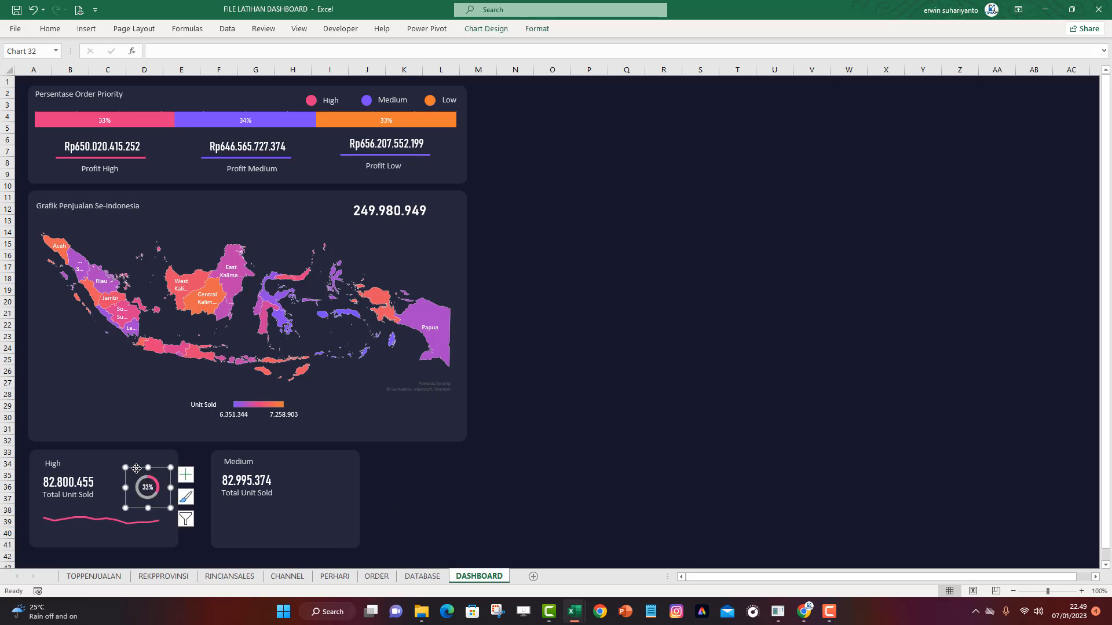
pyautogui.hotkey('ctrl', 'd')
pyautogui.moveTo(167, 481); pyautogui.dragTo(312, 480)
pyautogui.hotkey('ctrl', 'z')
pyautogui.click(519, 496)
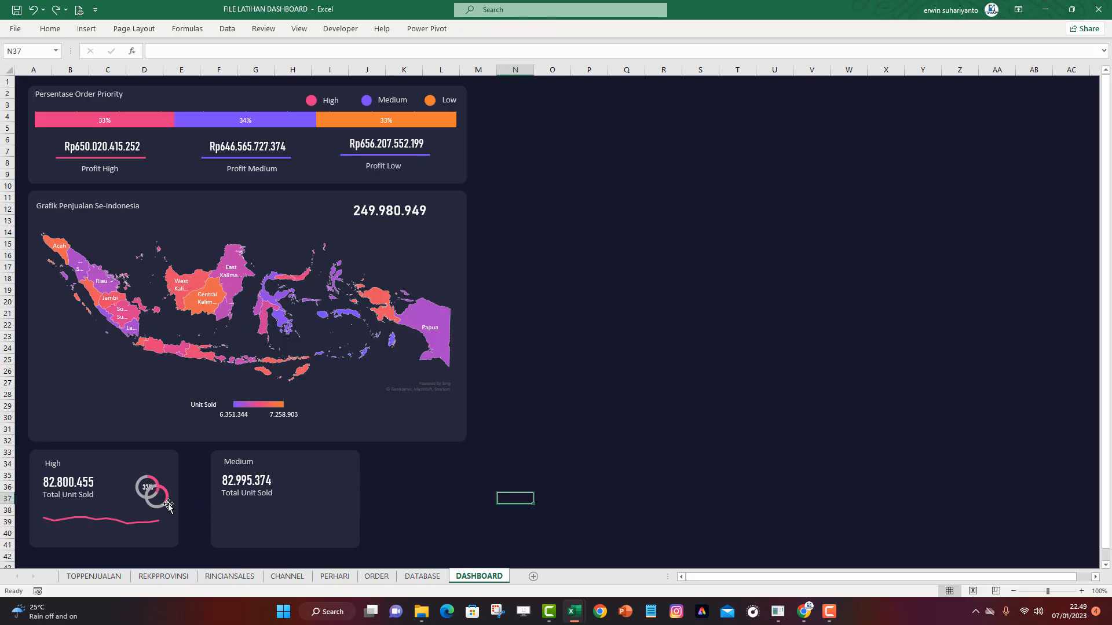
pyautogui.click(168, 506)
pyautogui.moveTo(179, 510); pyautogui.dragTo(349, 493)
# Change the data range of the Medium card's doughnut chart to cells I19:I20 on the RINCIANSALES sheet
pyautogui.rightClick(328, 478)
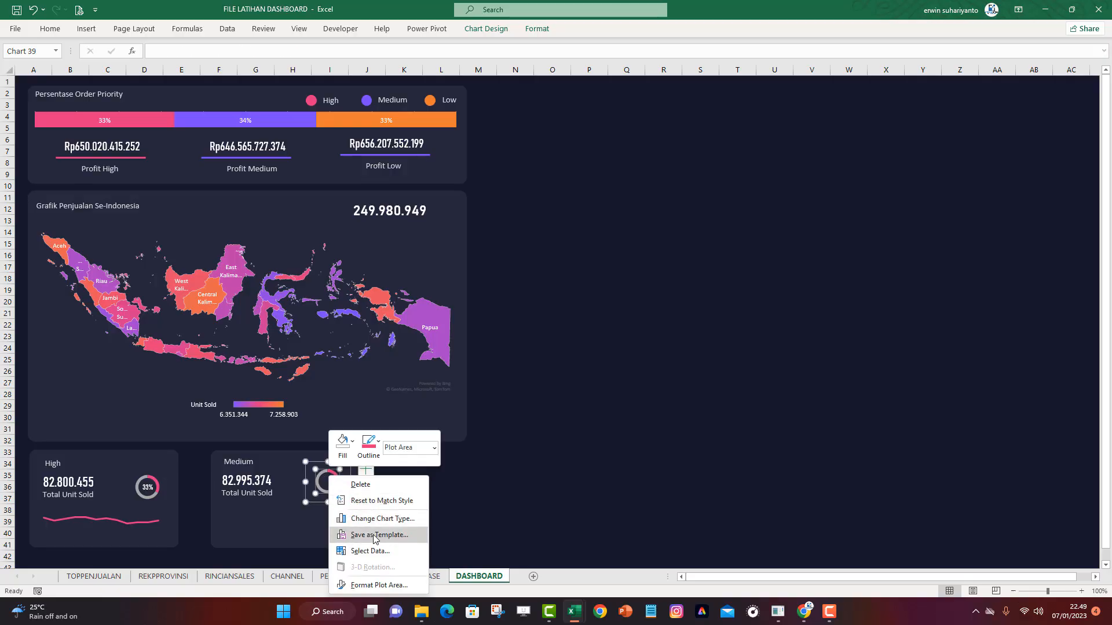
pyautogui.click(371, 552)
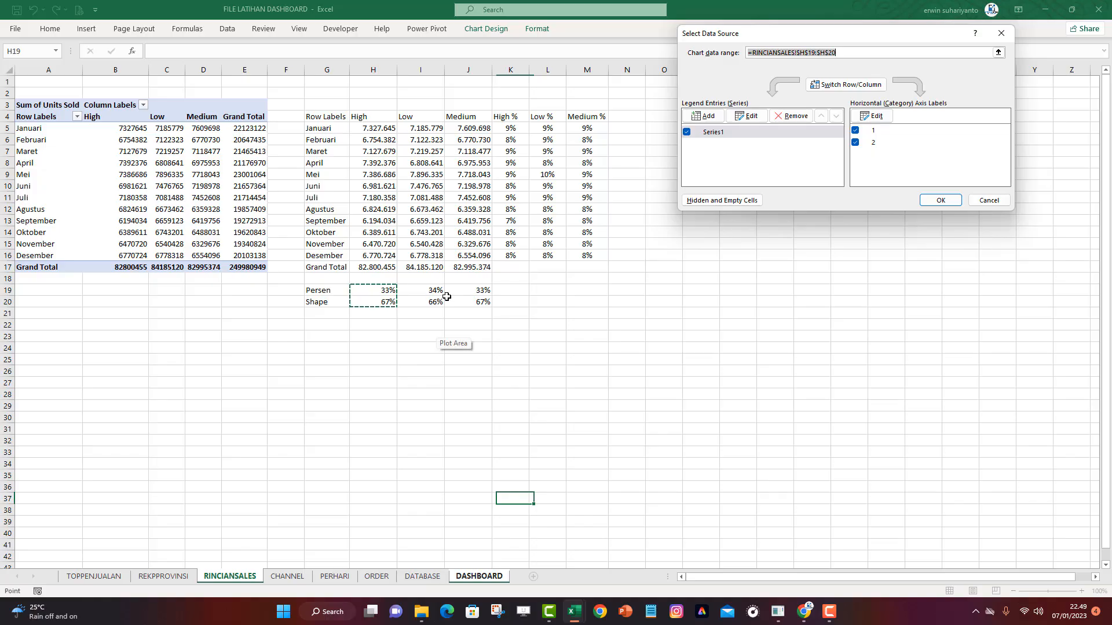
pyautogui.moveTo(427, 290); pyautogui.dragTo(431, 304)
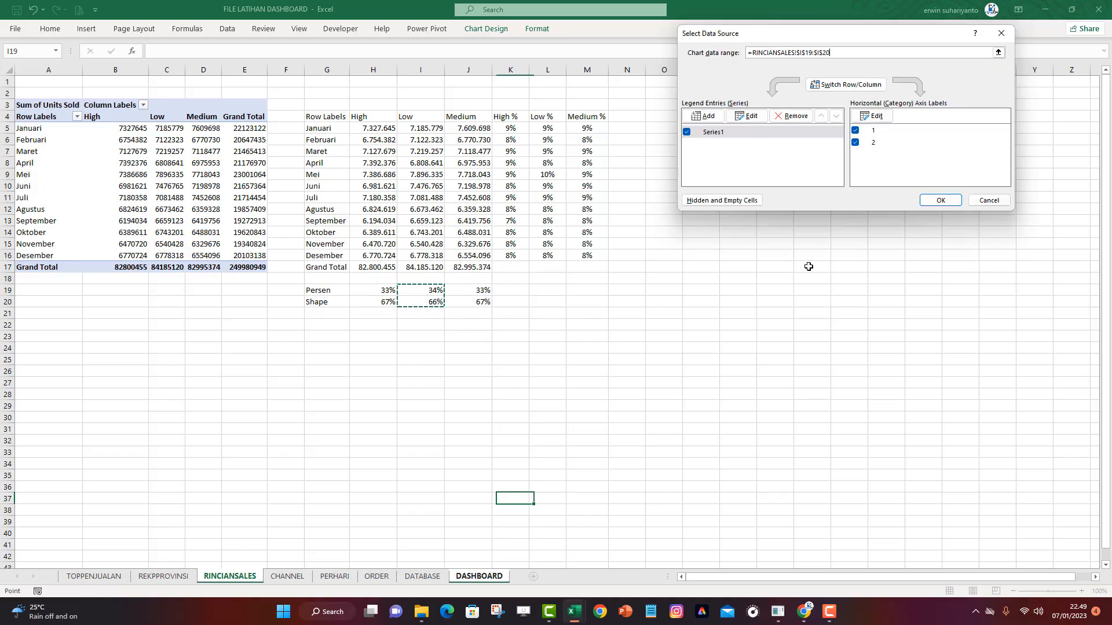
pyautogui.click(940, 199)
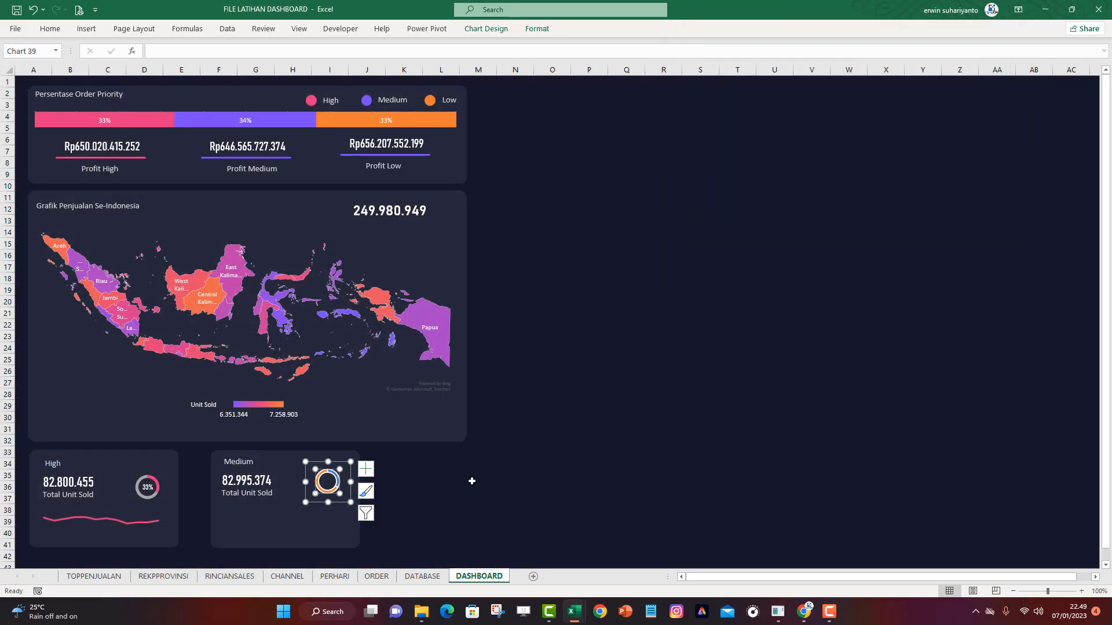
pyautogui.click(472, 485)
# Remove the outline from the doughnut ring in the Medium card
pyautogui.click(333, 481)
pyautogui.click(537, 29)
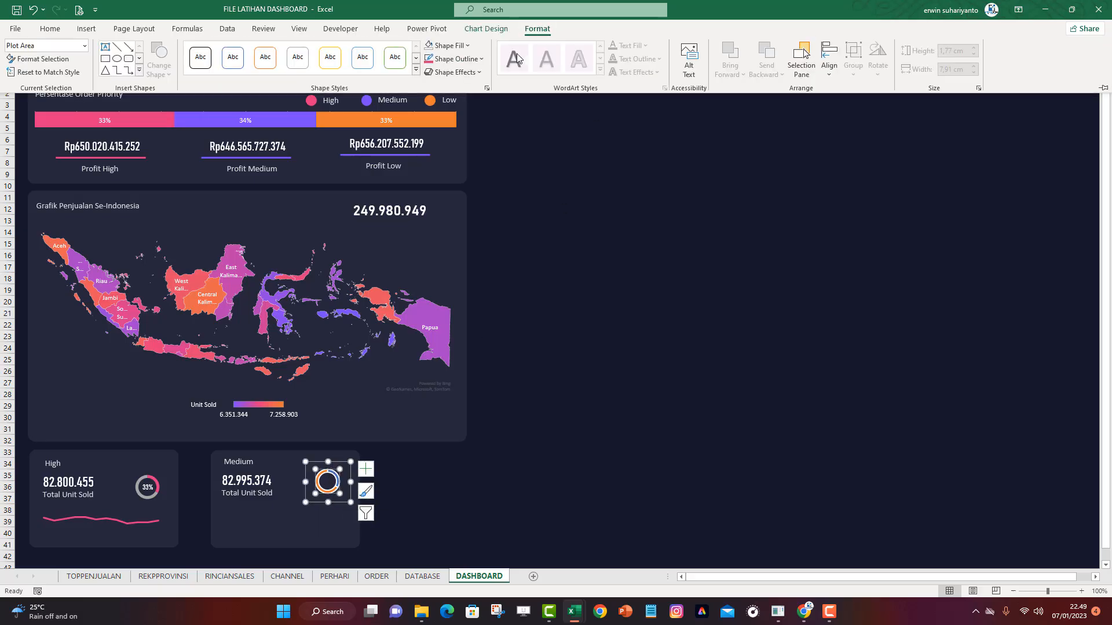
pyautogui.click(454, 58)
pyautogui.click(461, 237)
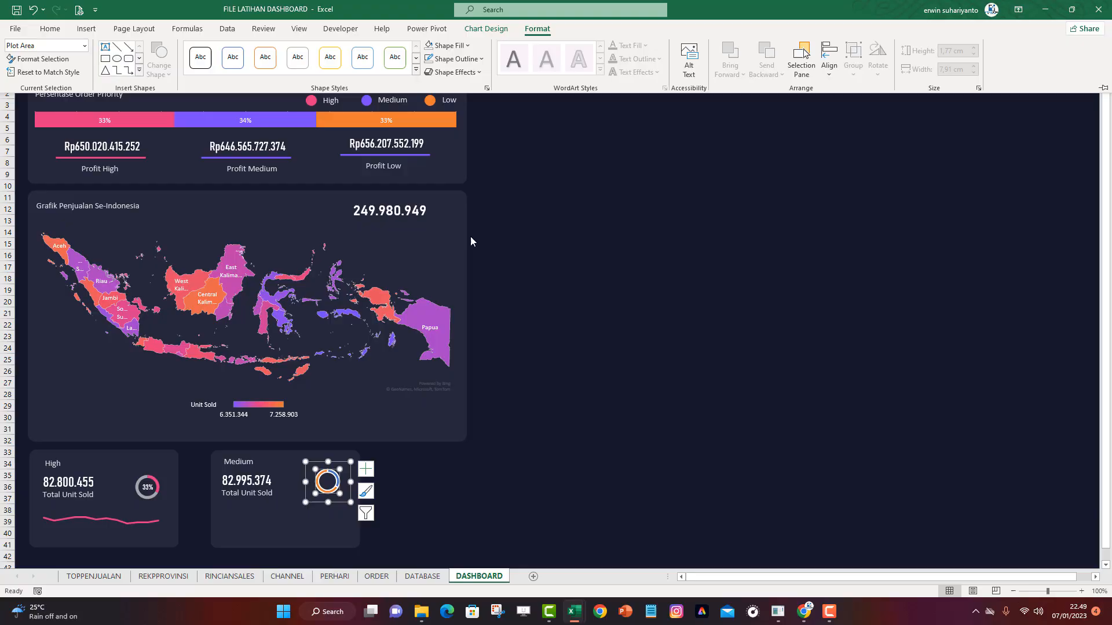
pyautogui.click(472, 443)
pyautogui.click(330, 486)
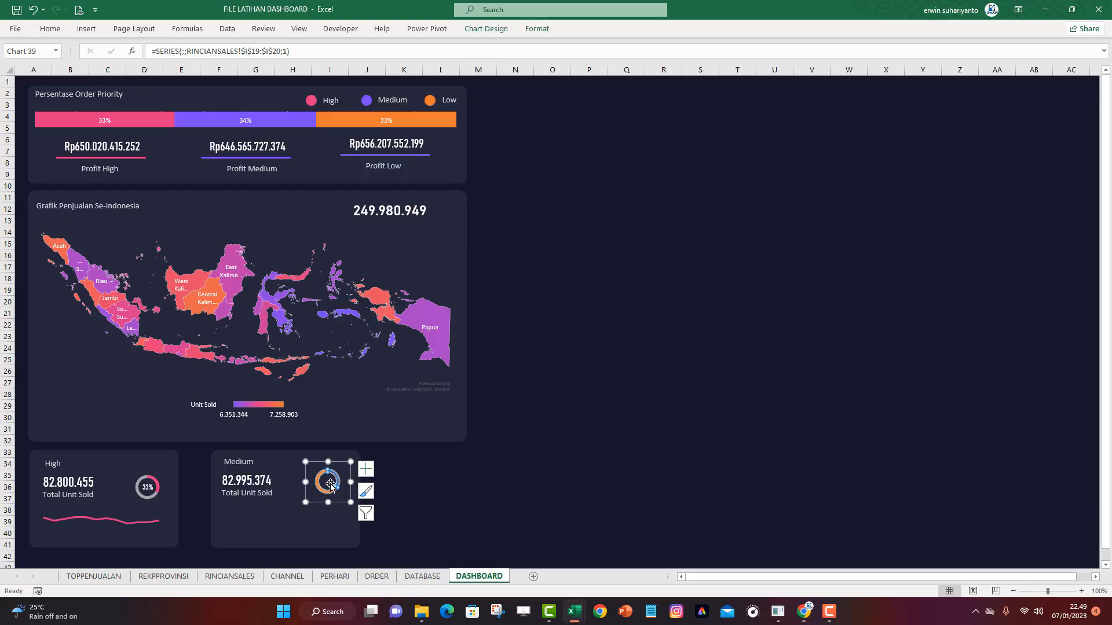
pyautogui.click(533, 28)
pyautogui.click(470, 59)
pyautogui.click(461, 227)
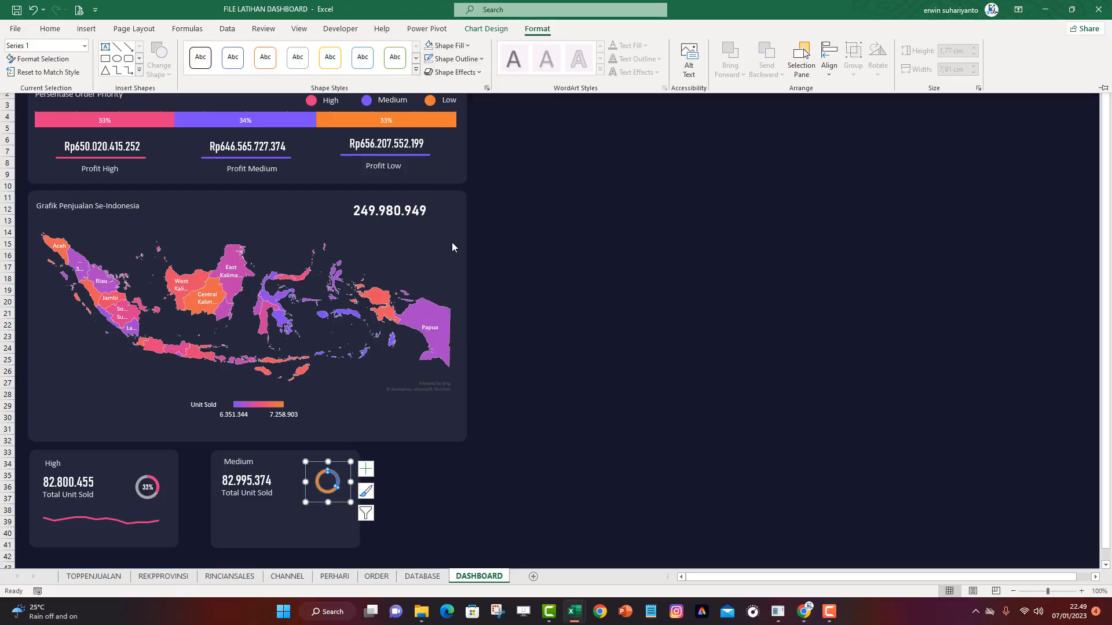
pyautogui.click(443, 486)
# Fill the percentage slice of the Medium card's doughnut with the recently used purple
pyautogui.click(336, 484)
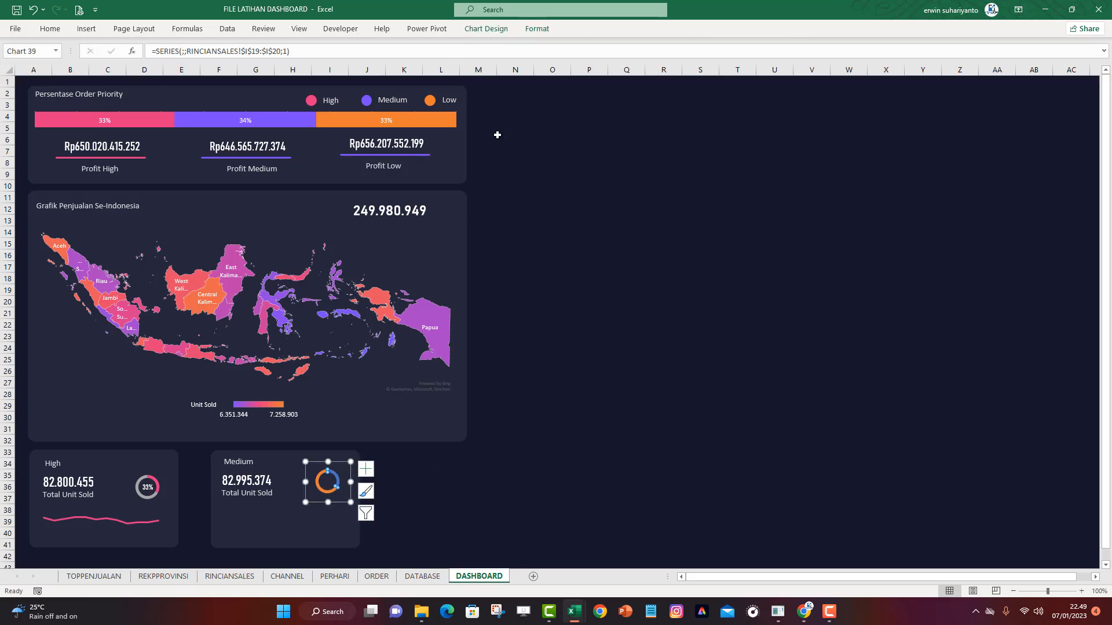
pyautogui.click(537, 29)
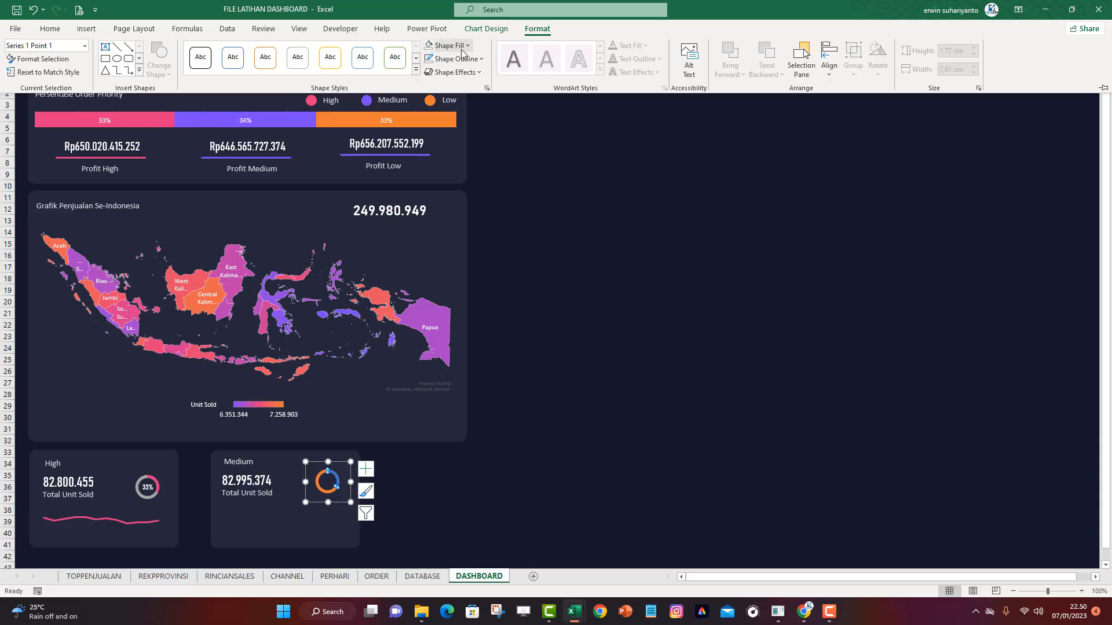
pyautogui.click(456, 57)
pyautogui.click(450, 206)
# Fill the remaining slice of the Medium card's doughnut with White, Background 1, Darker 35%
pyautogui.doubleClick(321, 471)
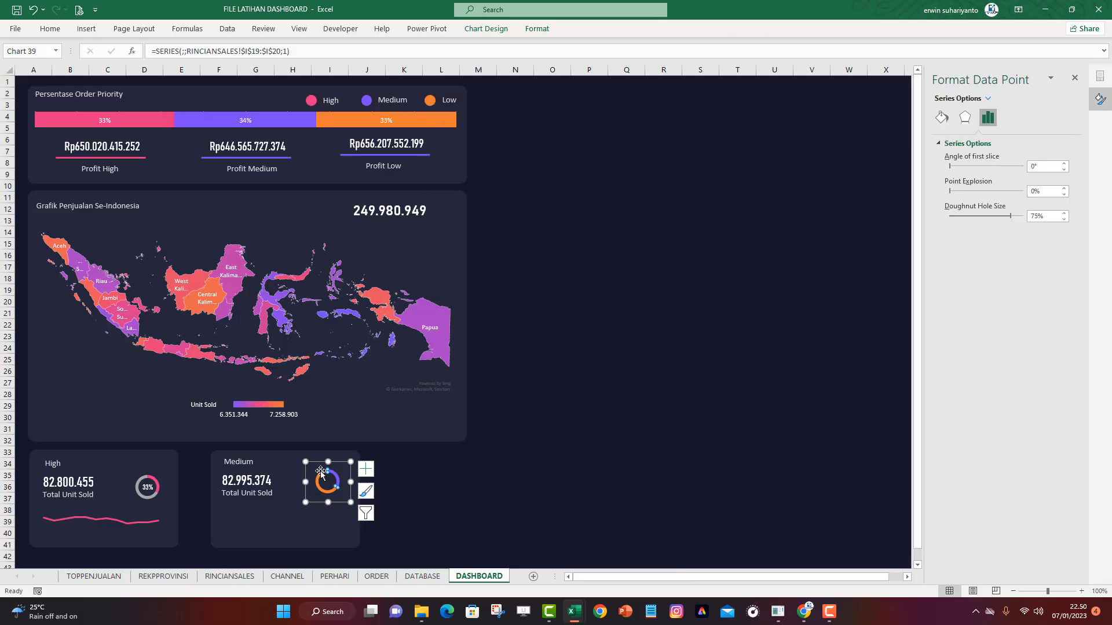
pyautogui.click(537, 29)
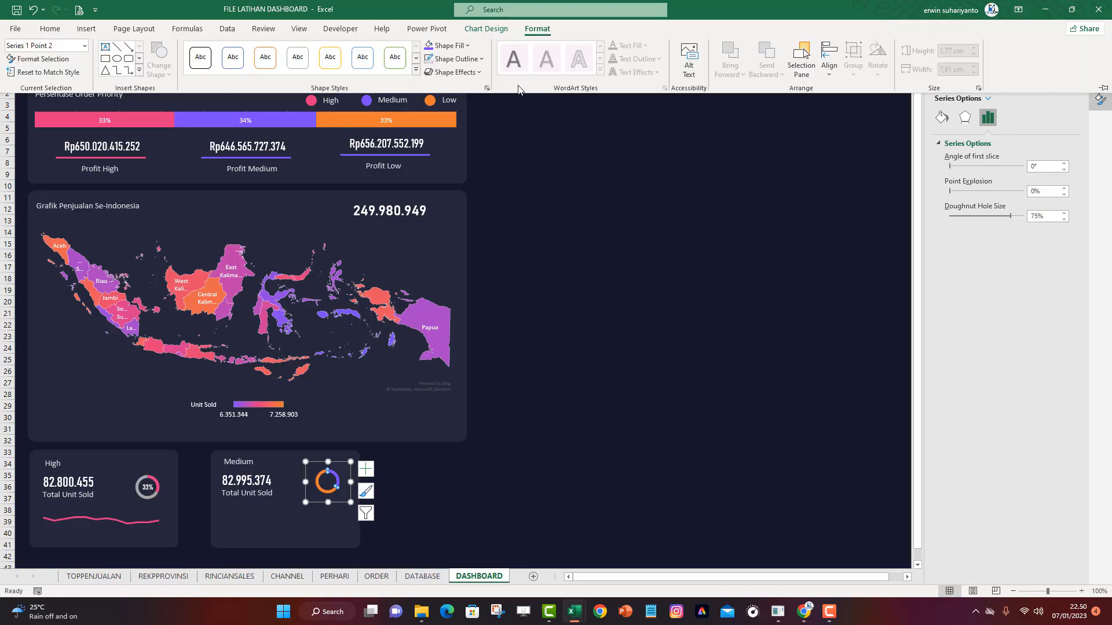
pyautogui.click(448, 46)
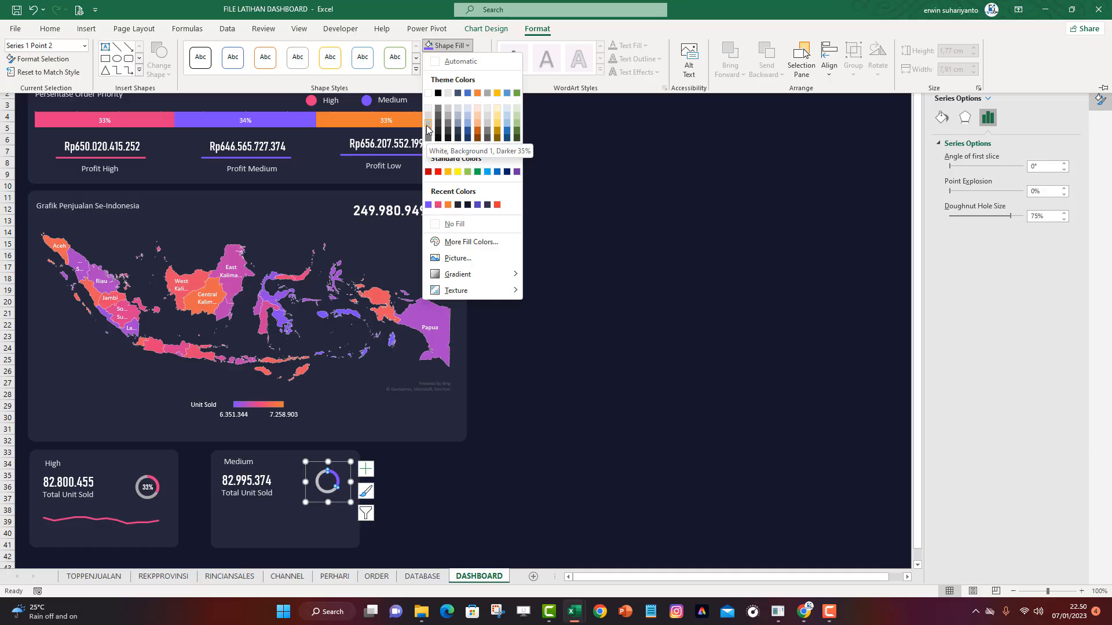
pyautogui.click(428, 135)
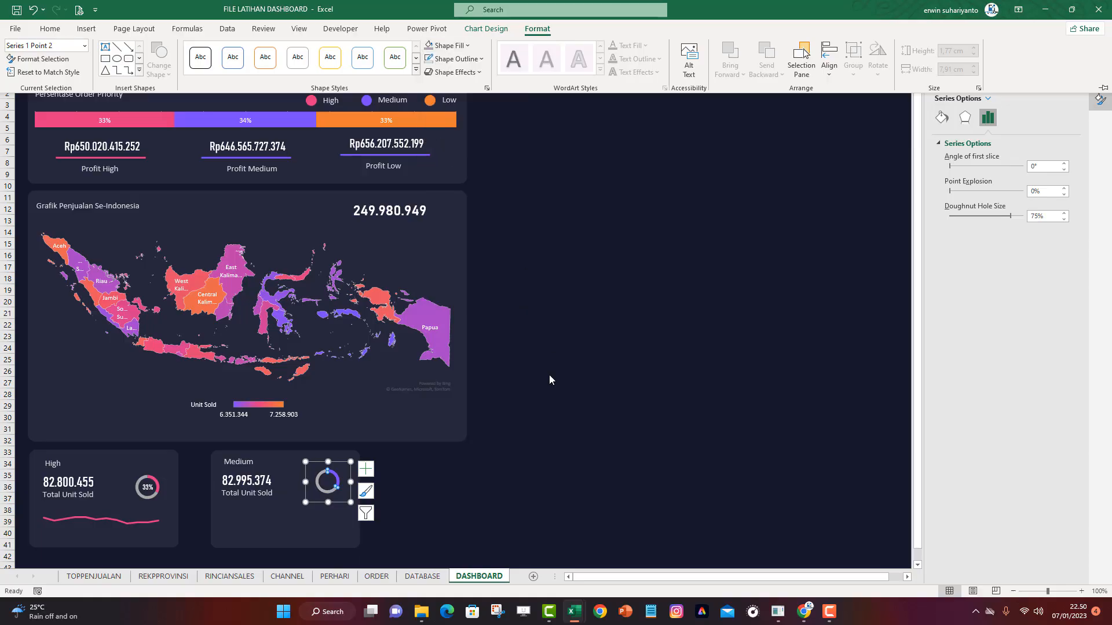
pyautogui.click(504, 438)
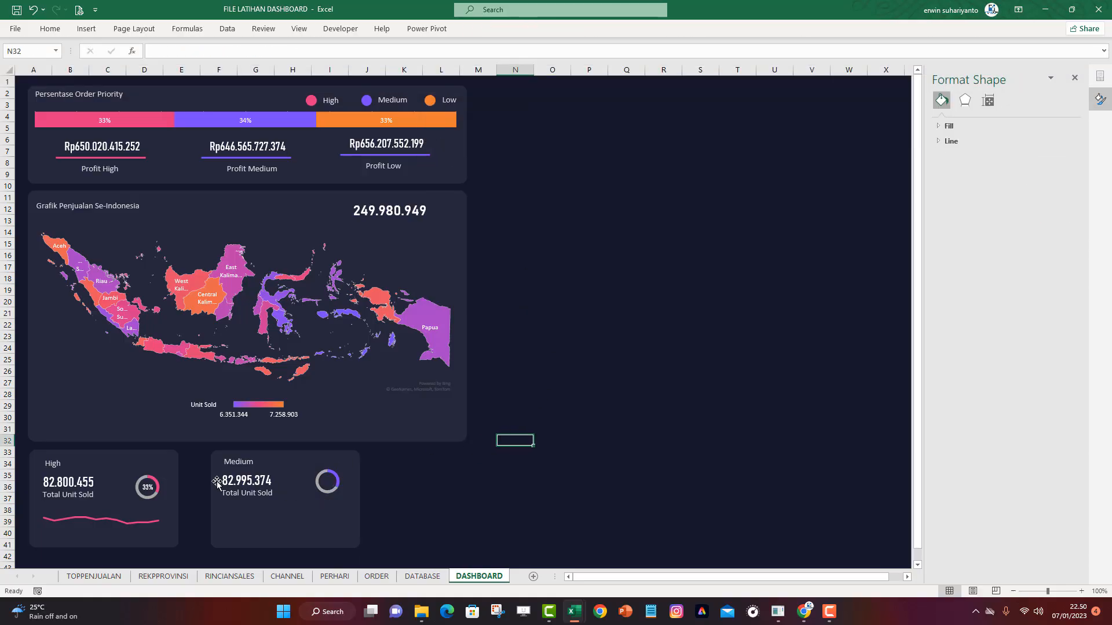
# Duplicate the High card's percentage label and center the copy inside the Medium card's doughnut
pyautogui.click(150, 489)
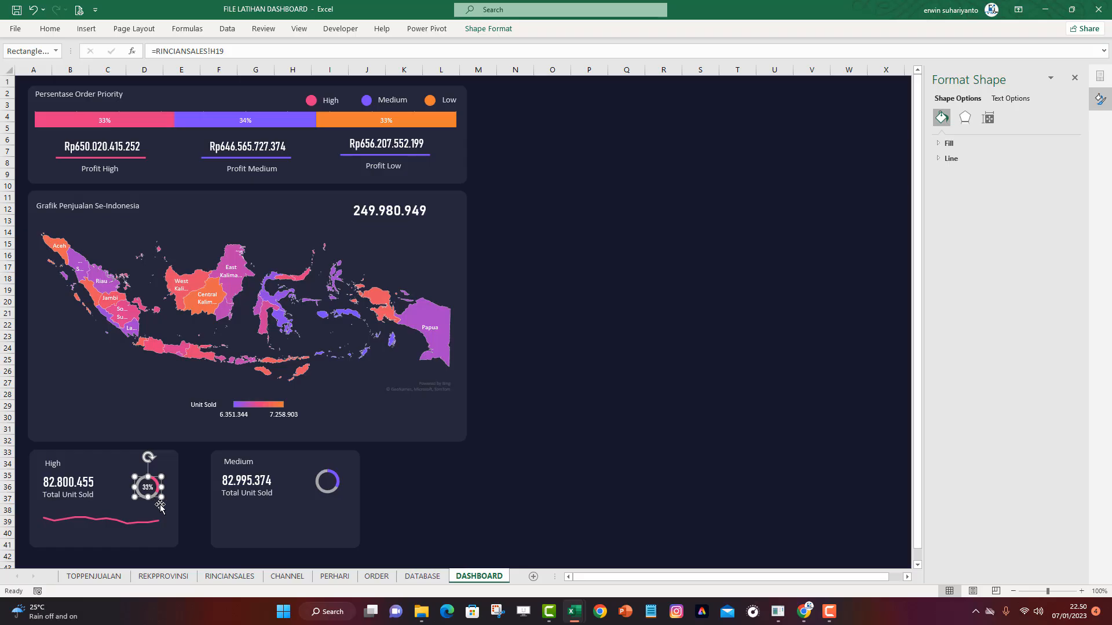
pyautogui.hotkey('ctrl', 'd')
pyautogui.moveTo(158, 499); pyautogui.dragTo(327, 484)
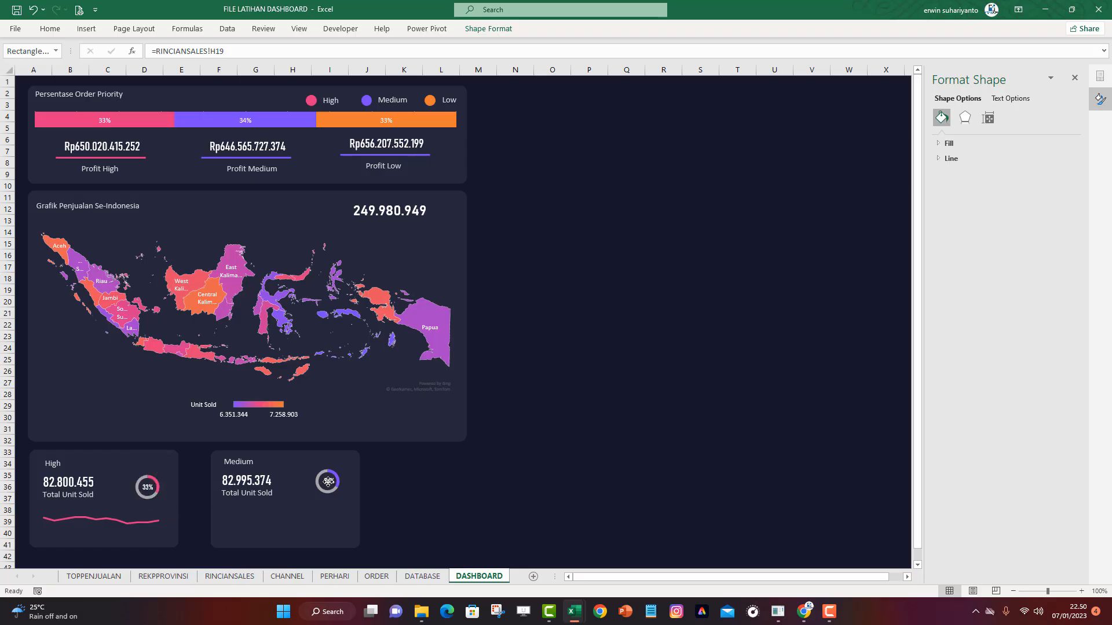
pyautogui.click(327, 484)
pyautogui.press('Left')
pyautogui.press('Up')
# Link the Medium card's percentage label to cell J19 on the RINCIANSALES sheet
pyautogui.moveTo(229, 57); pyautogui.dragTo(133, 58)
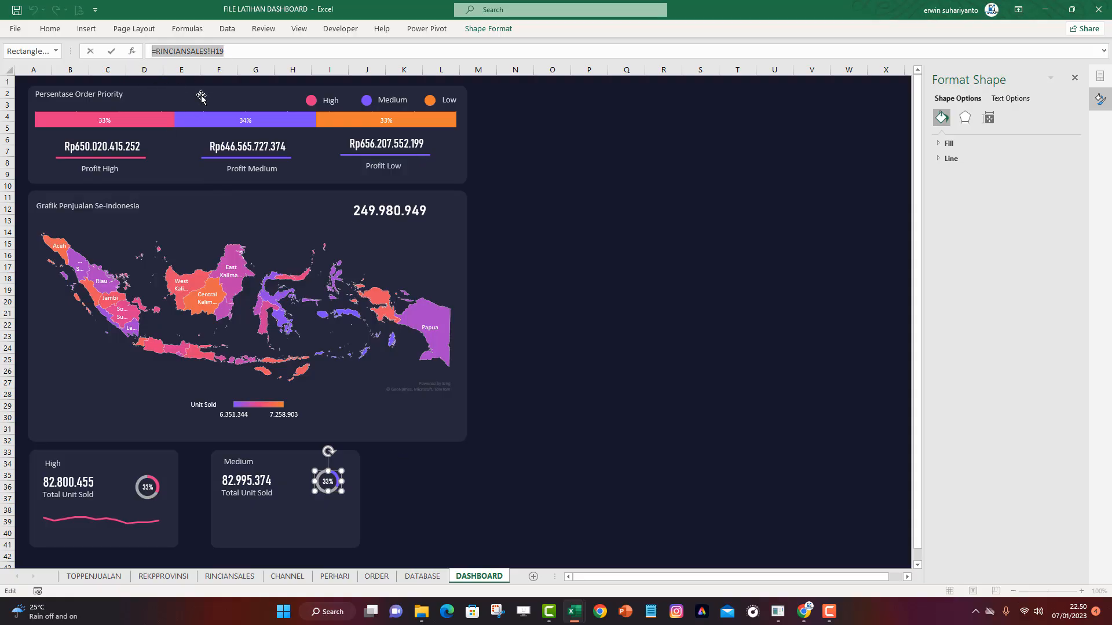
pyautogui.write('=')
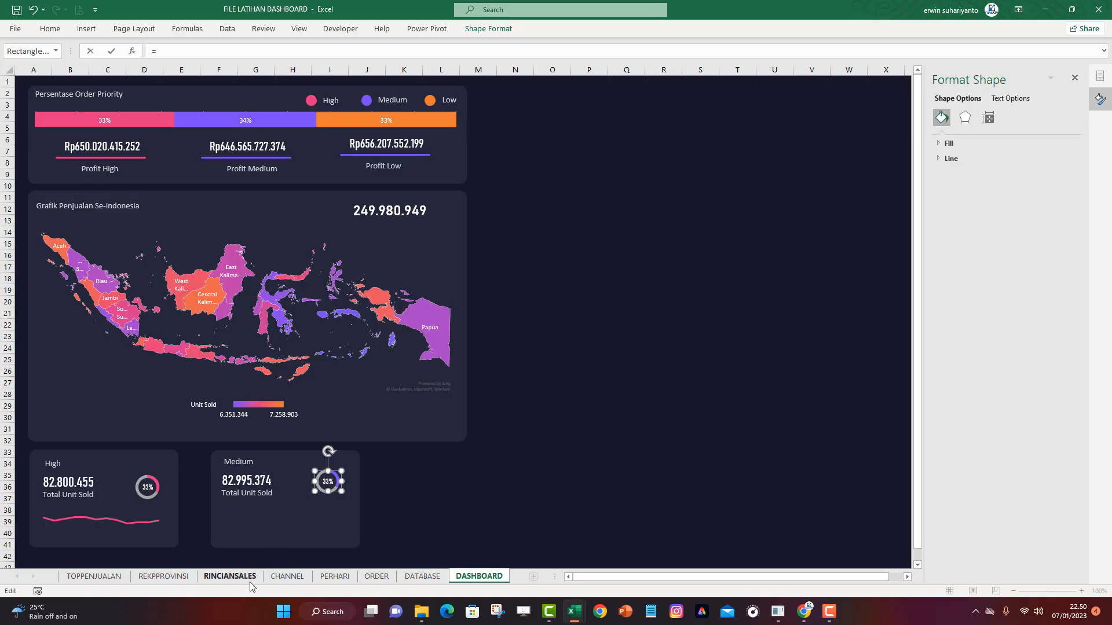
pyautogui.click(230, 577)
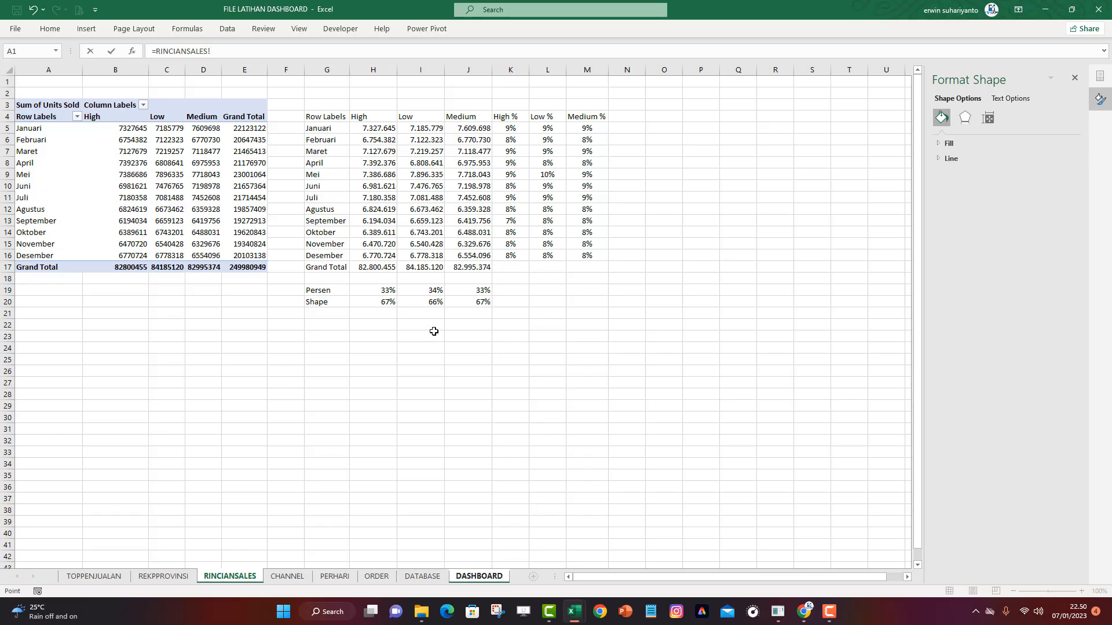
pyautogui.click(471, 292)
pyautogui.press('Return')
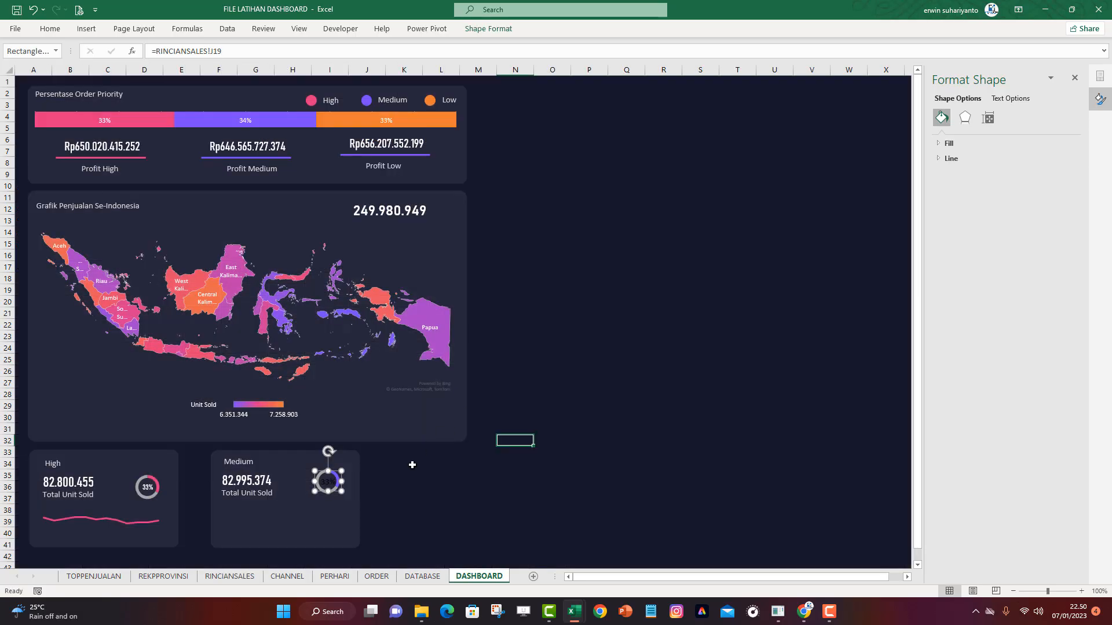
pyautogui.click(394, 487)
# Set the Medium doughnut chart's data range to the Medium column cells J19:J20 on the RINCIANSALES sheet
pyautogui.click(328, 473)
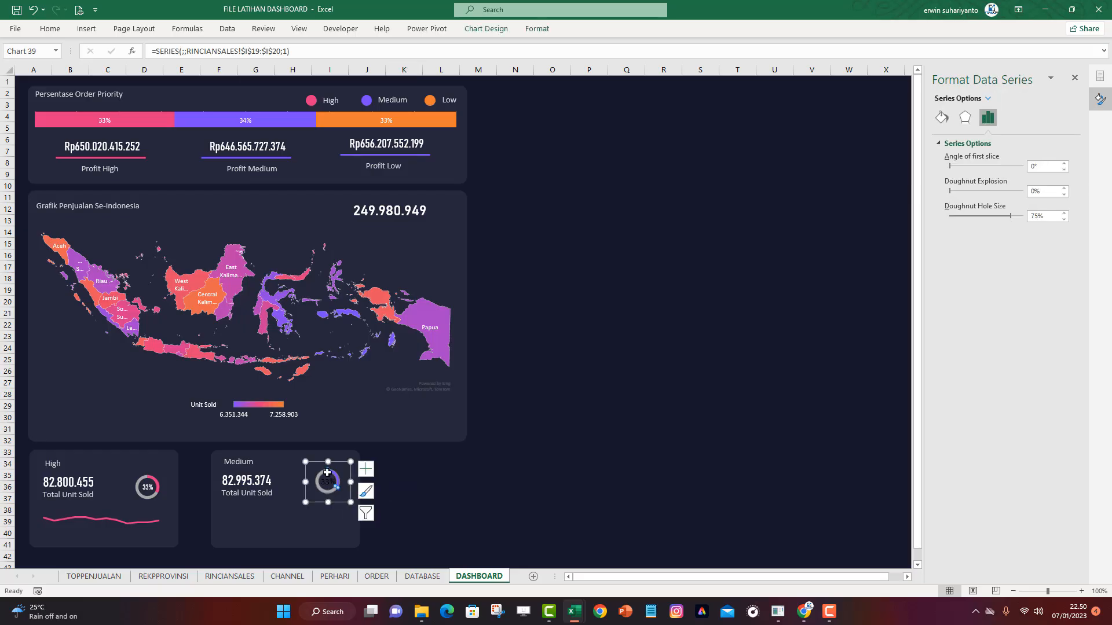
pyautogui.rightClick(328, 474)
pyautogui.click(370, 398)
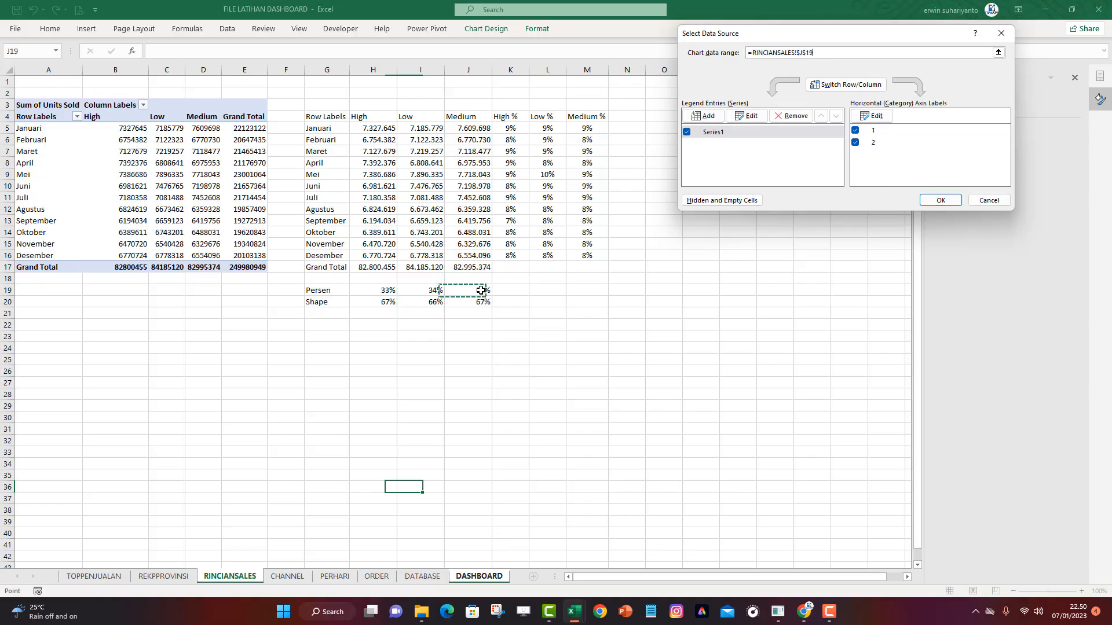
pyautogui.moveTo(480, 290); pyautogui.dragTo(504, 319)
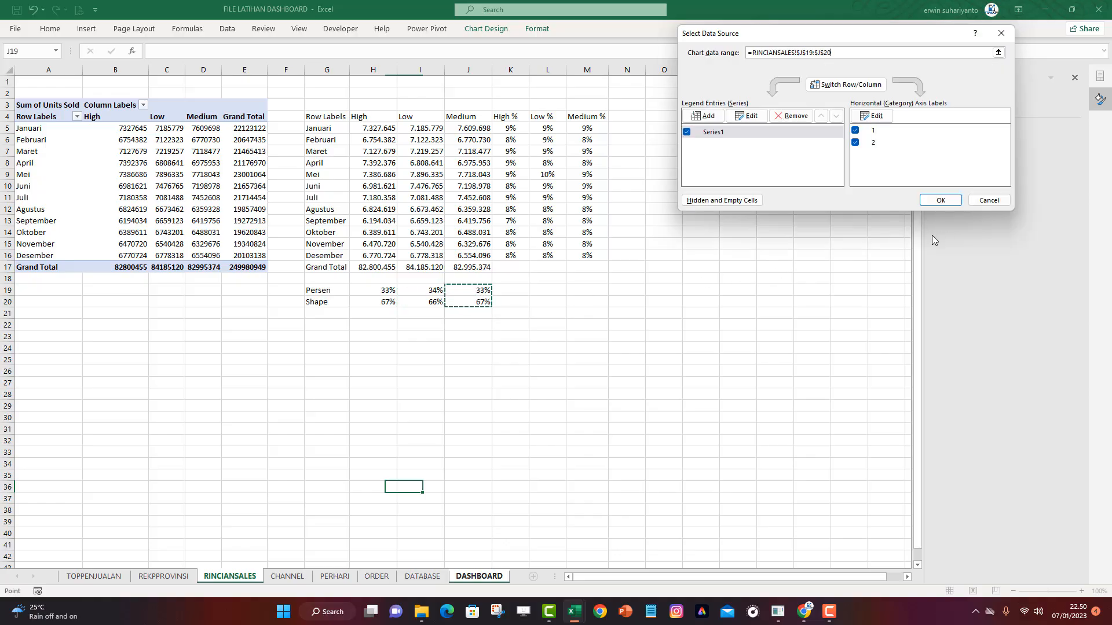
pyautogui.click(939, 199)
pyautogui.click(290, 523)
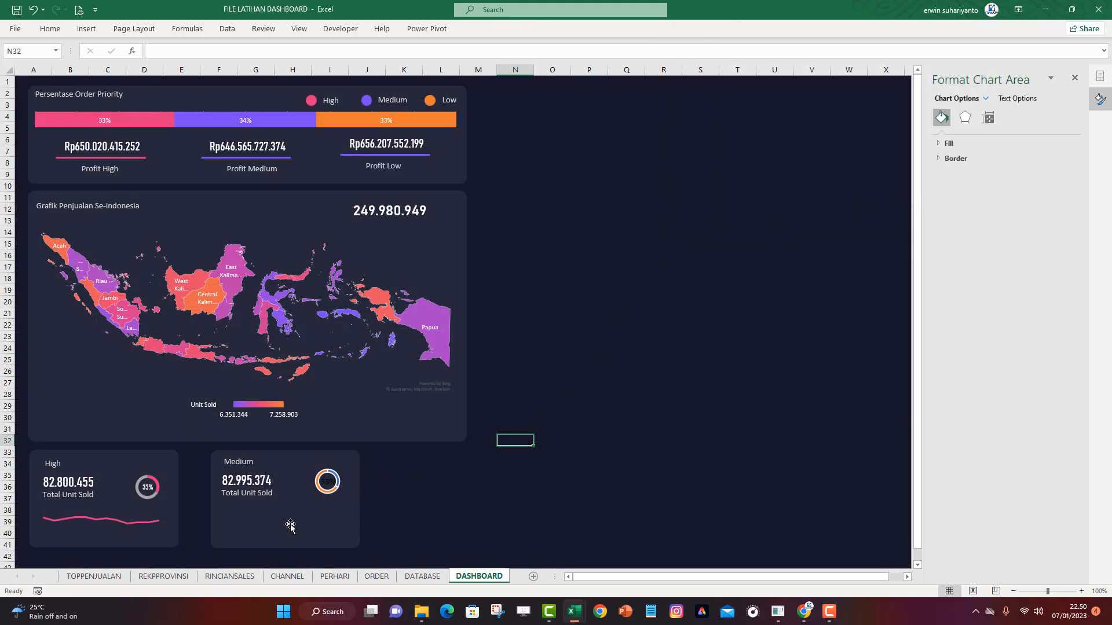
# Recolor the Medium doughnut's percentage slice with the recently used purple
pyautogui.click(324, 479)
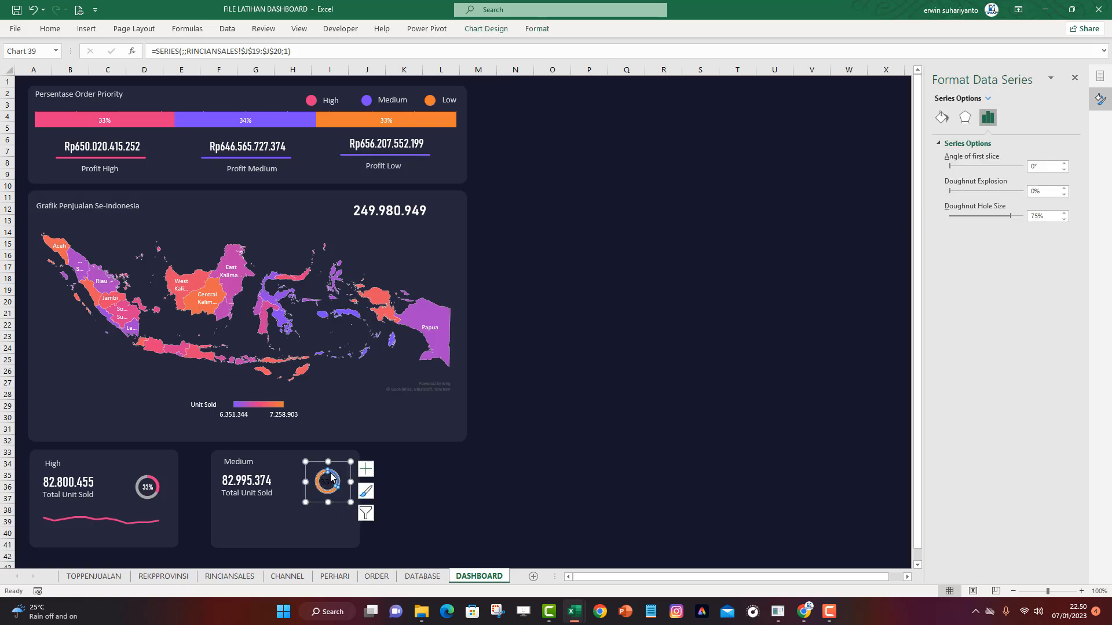
pyautogui.click(333, 475)
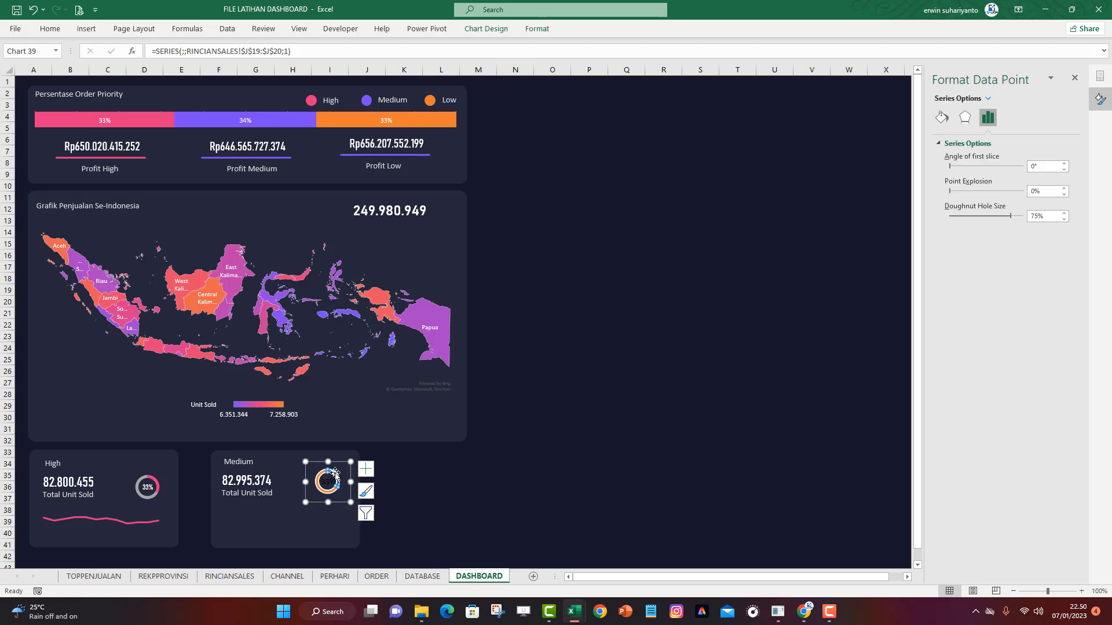
pyautogui.click(538, 29)
pyautogui.click(447, 45)
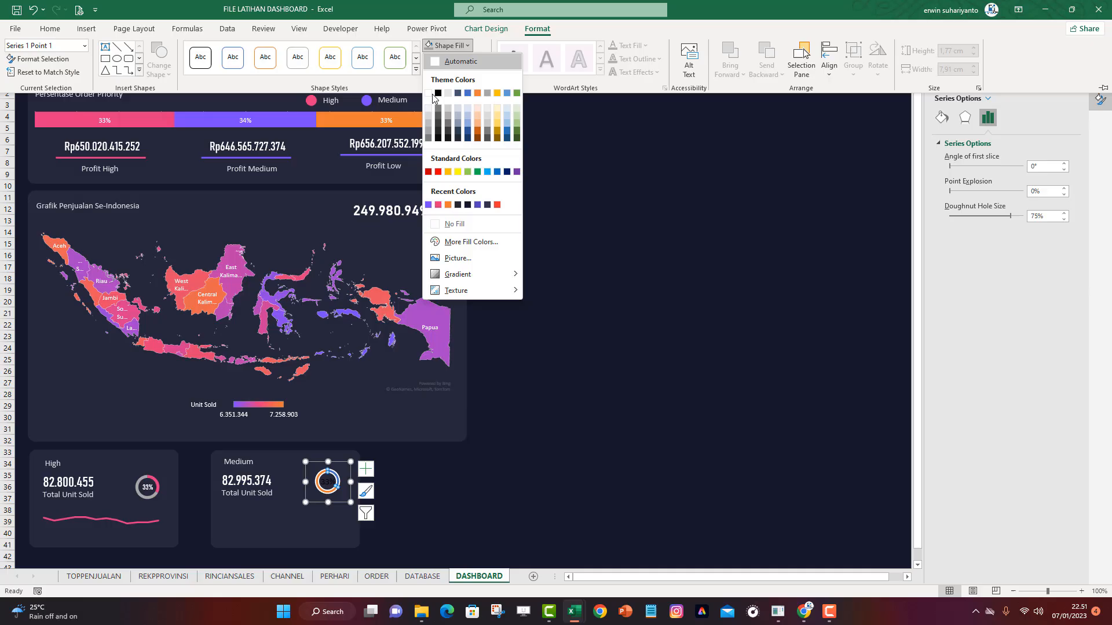
pyautogui.click(428, 205)
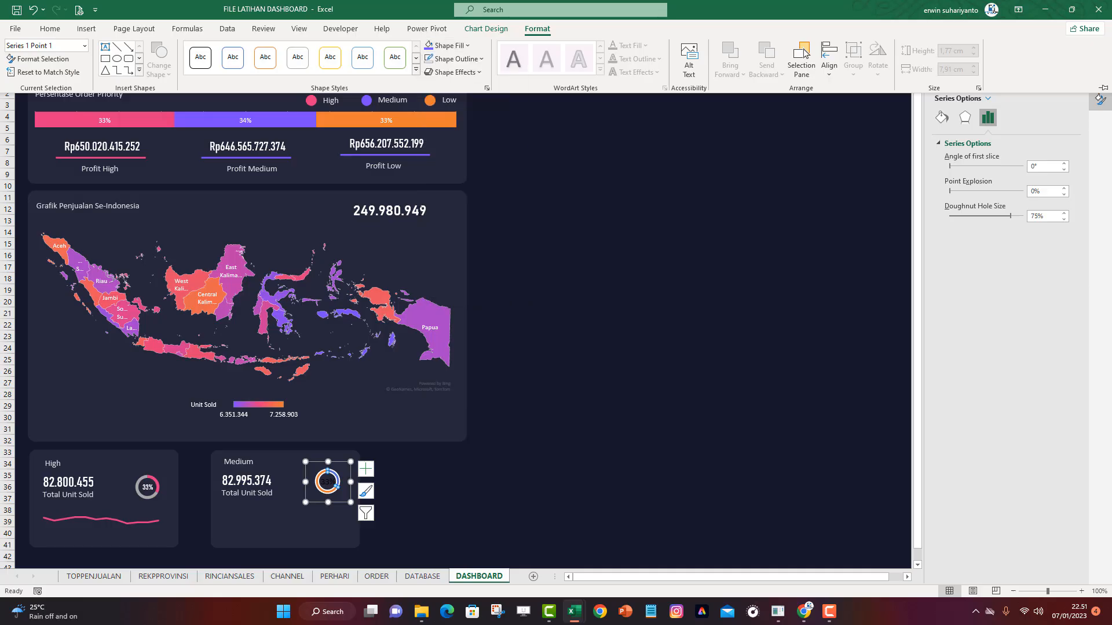
pyautogui.click(524, 263)
# Set the Medium doughnut's data series to No Outline
pyautogui.click(337, 479)
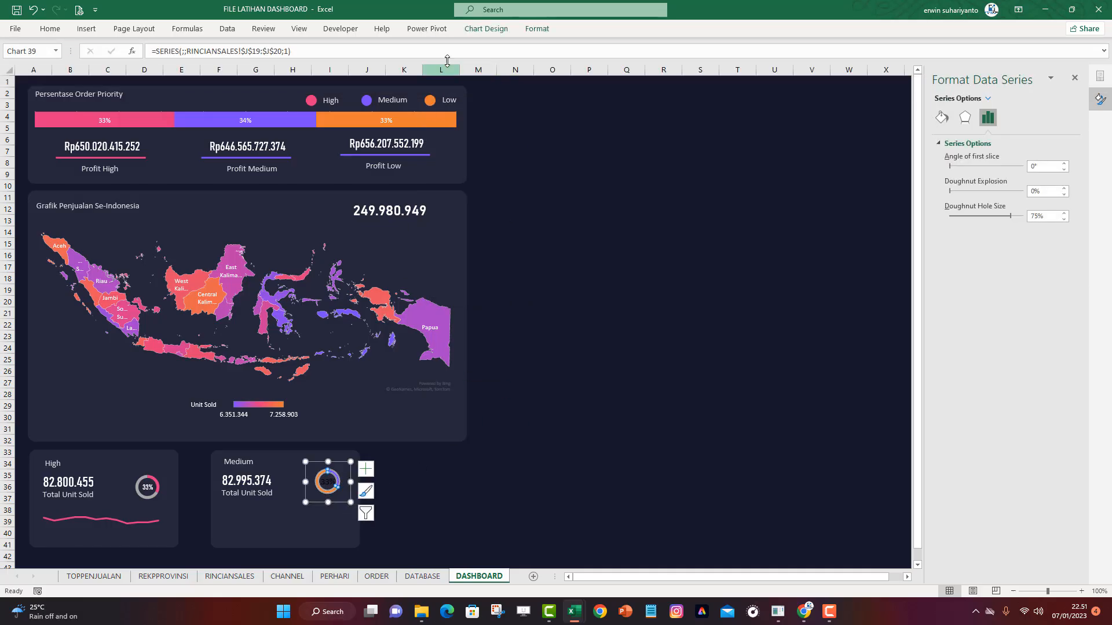
pyautogui.click(537, 29)
pyautogui.click(464, 61)
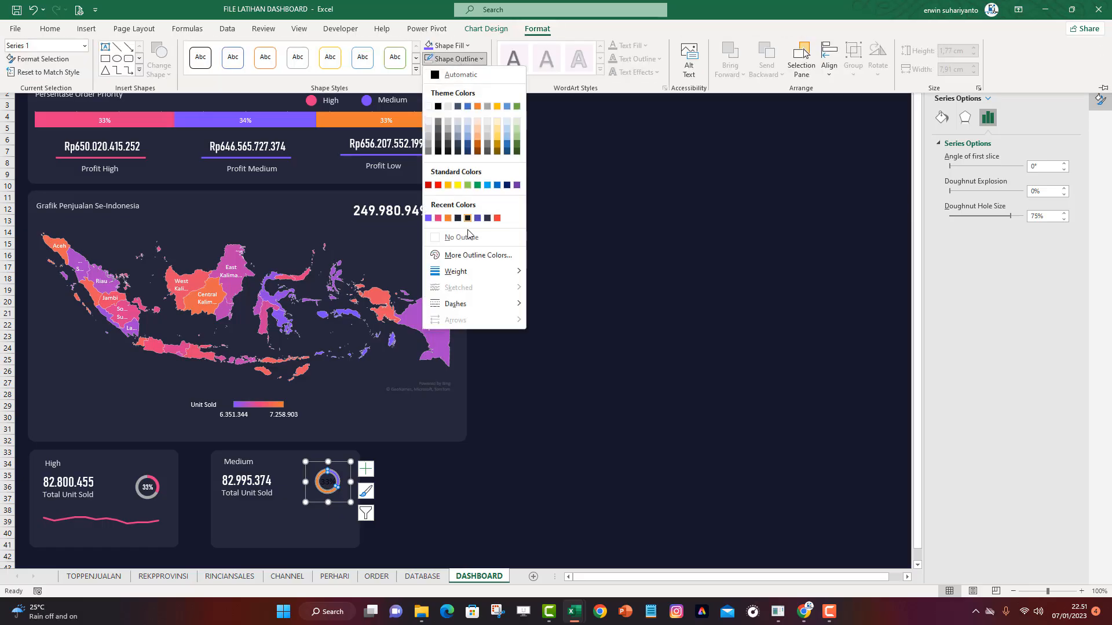
pyautogui.click(464, 237)
pyautogui.click(547, 336)
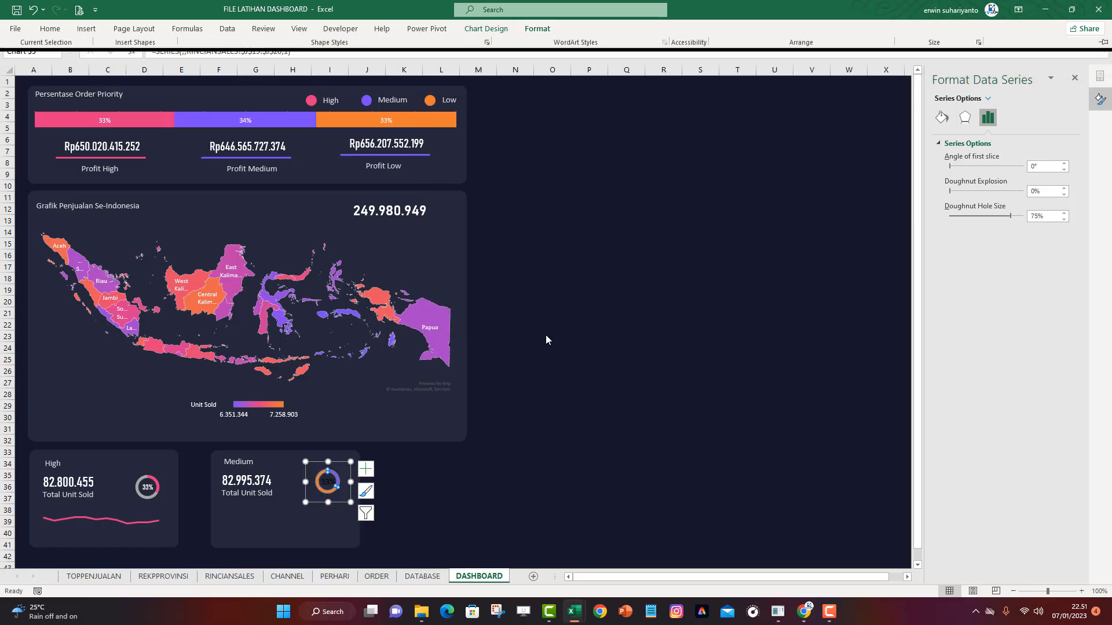
# Fill the remaining slice of the Medium doughnut chart with a gray shade from the theme's white column
pyautogui.click(328, 489)
pyautogui.click(317, 487)
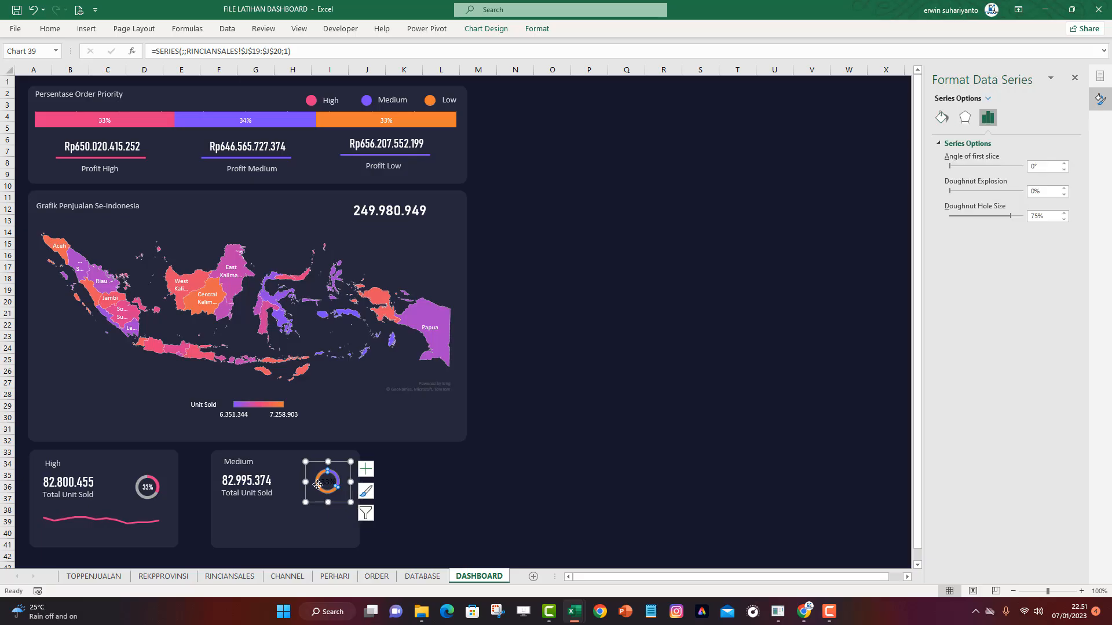
pyautogui.click(317, 485)
pyautogui.click(546, 29)
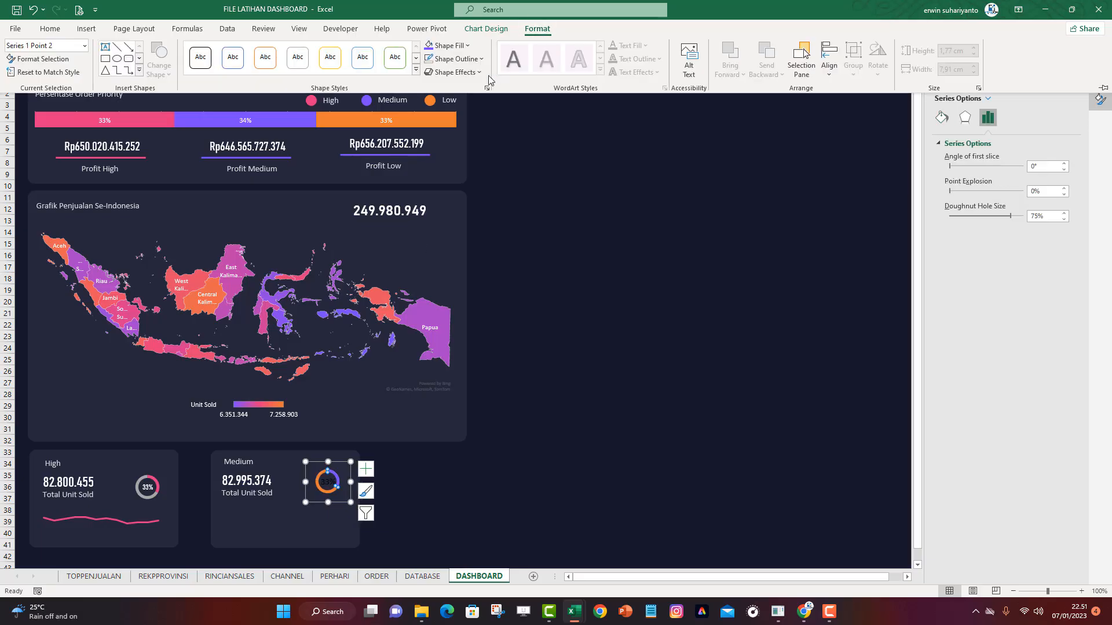
pyautogui.click(453, 45)
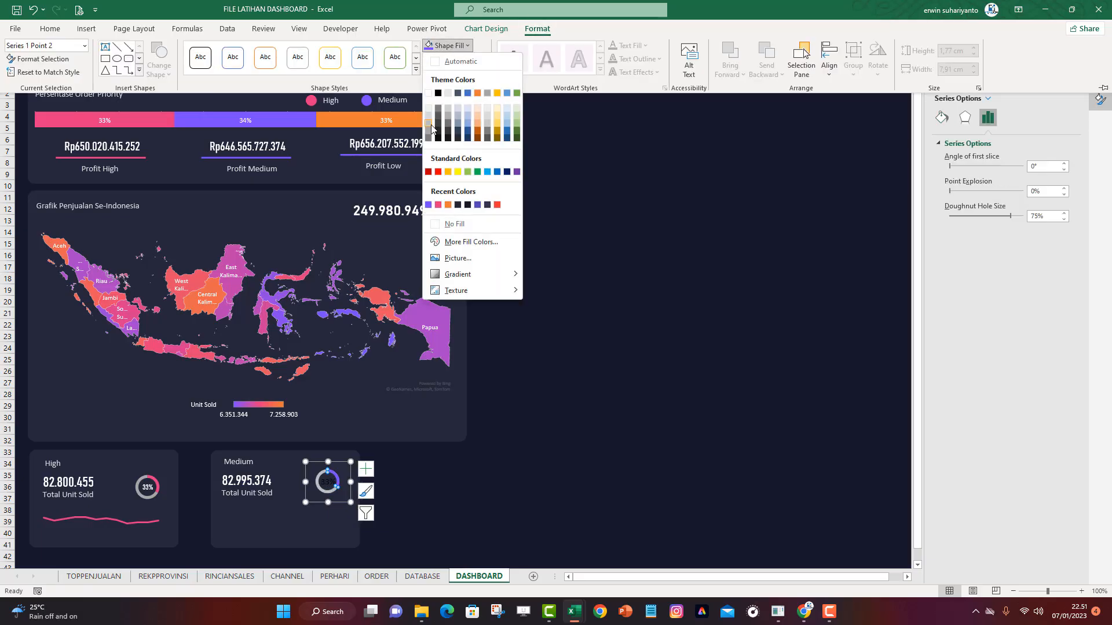
pyautogui.click(431, 126)
pyautogui.click(454, 472)
# Format the Medium card's percentage label with white text in Bahnschrift Condensed at size 10.5
pyautogui.click(328, 485)
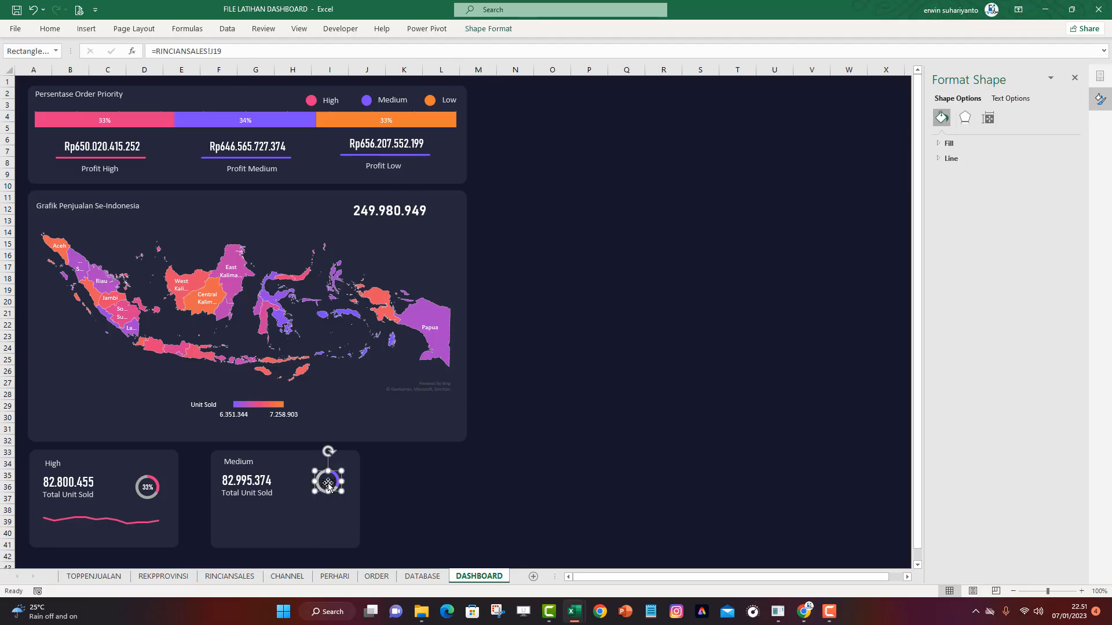
pyautogui.click(51, 30)
pyautogui.click(210, 68)
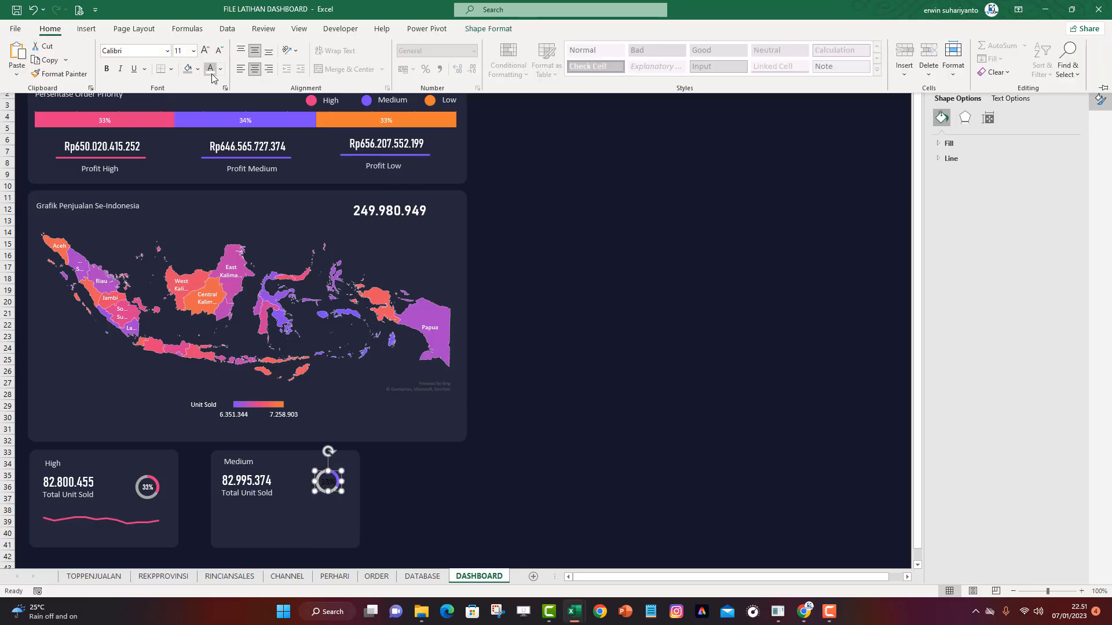
pyautogui.click(167, 51)
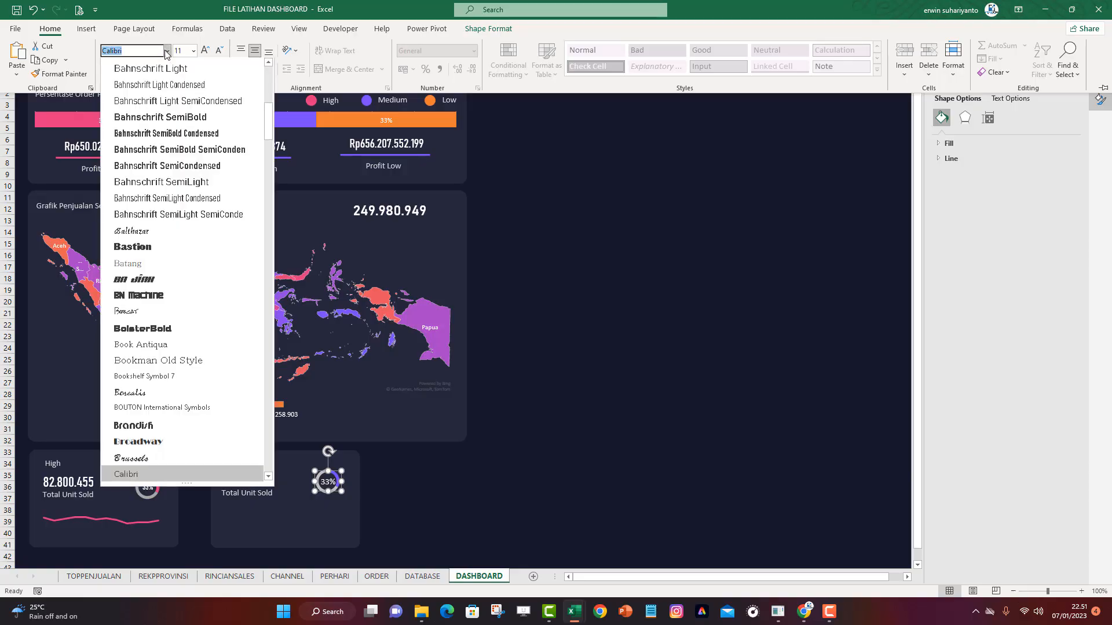
pyautogui.scroll(9, 148, 79)
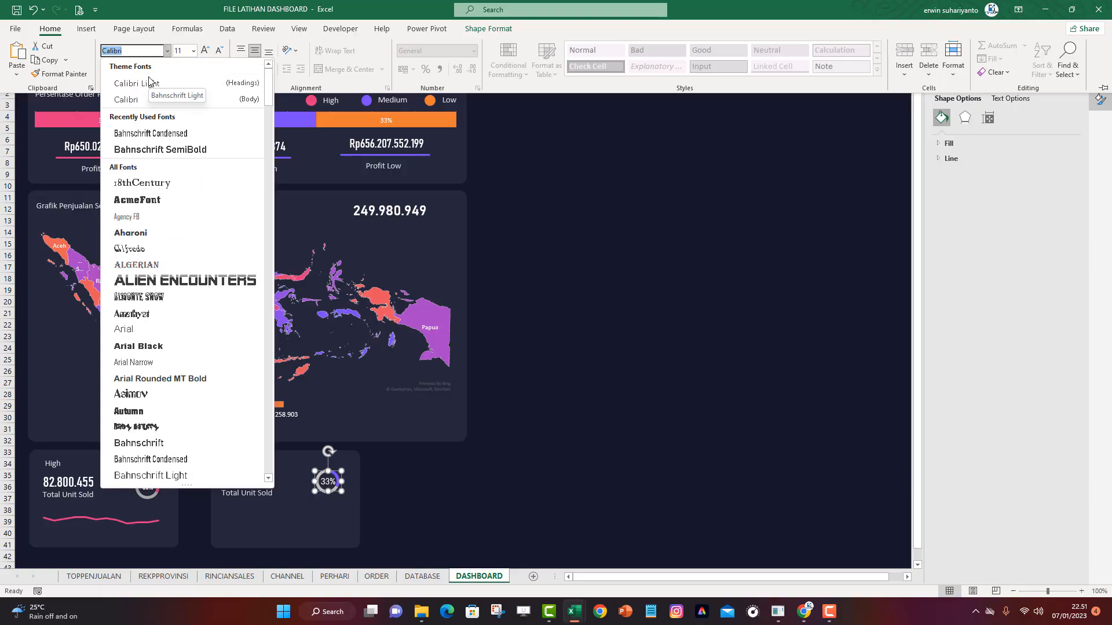
pyautogui.click(170, 135)
pyautogui.click(220, 52)
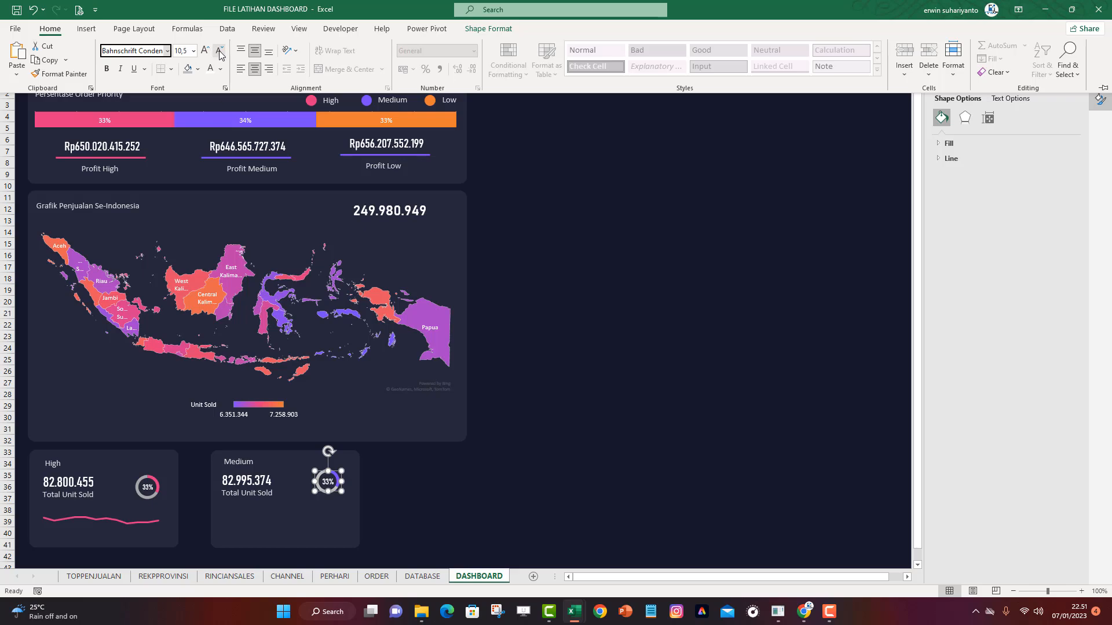
pyautogui.click(624, 329)
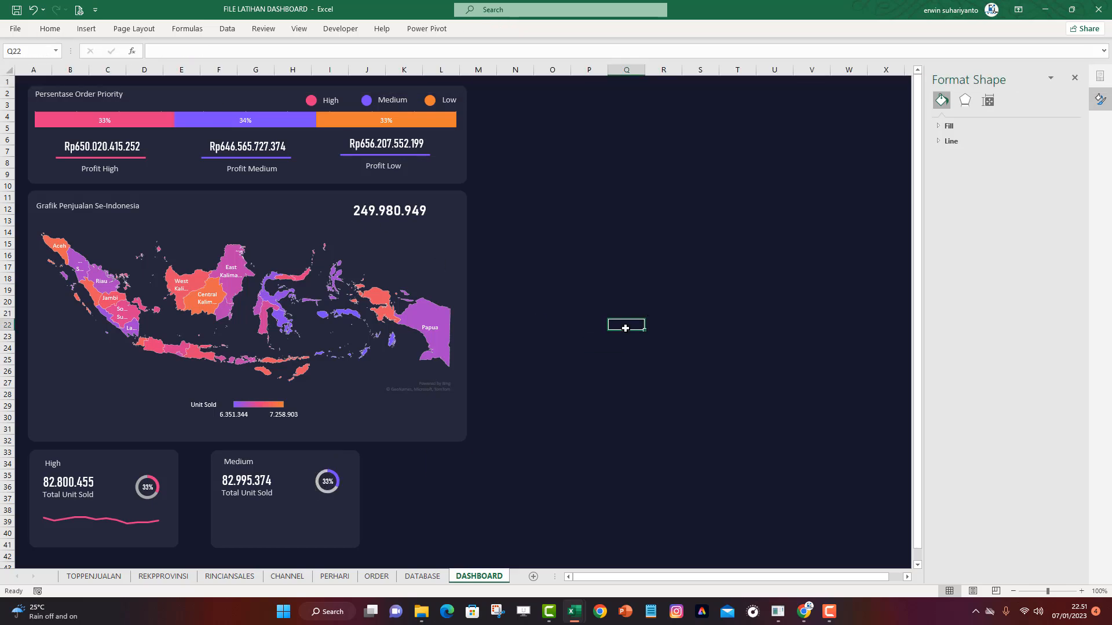
# Group the Medium card's doughnut chart with its percentage label
pyautogui.click(327, 488)
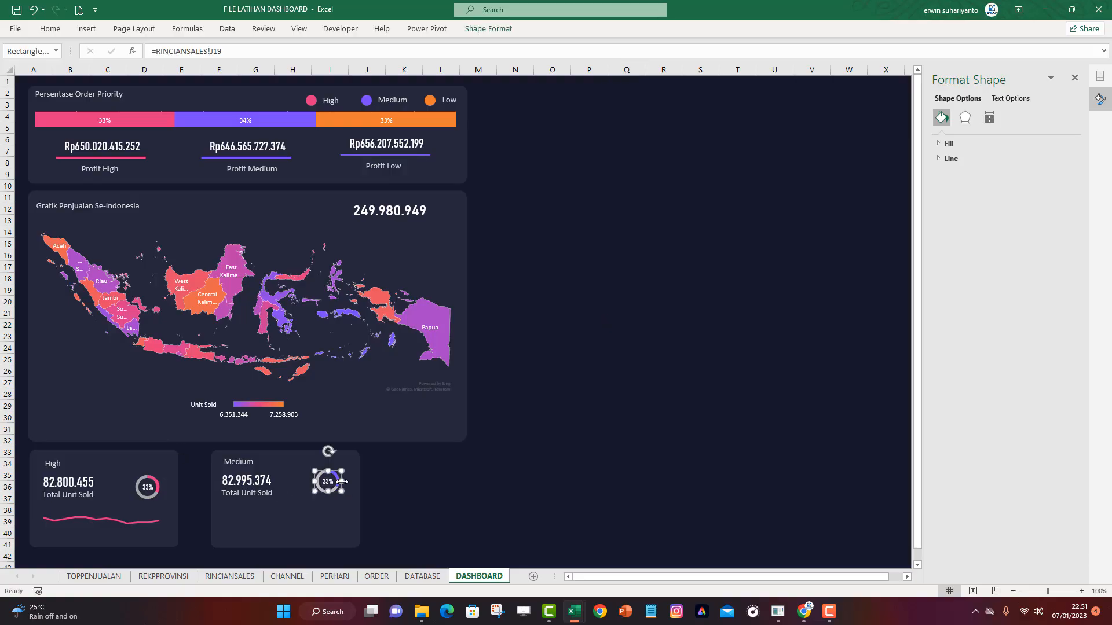
pyautogui.press('Escape')
pyautogui.click(327, 485)
pyautogui.press('Escape')
pyautogui.click(336, 485)
pyautogui.keyDown('ctrl'); pyautogui.click(329, 483); pyautogui.keyUp('ctrl')
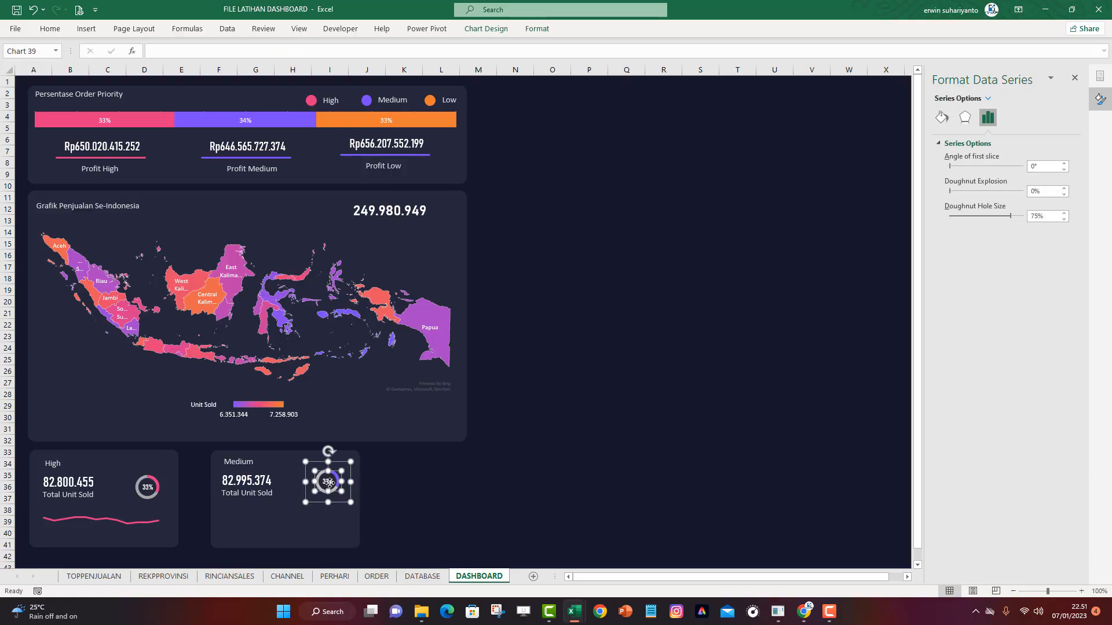
pyautogui.rightClick(323, 474)
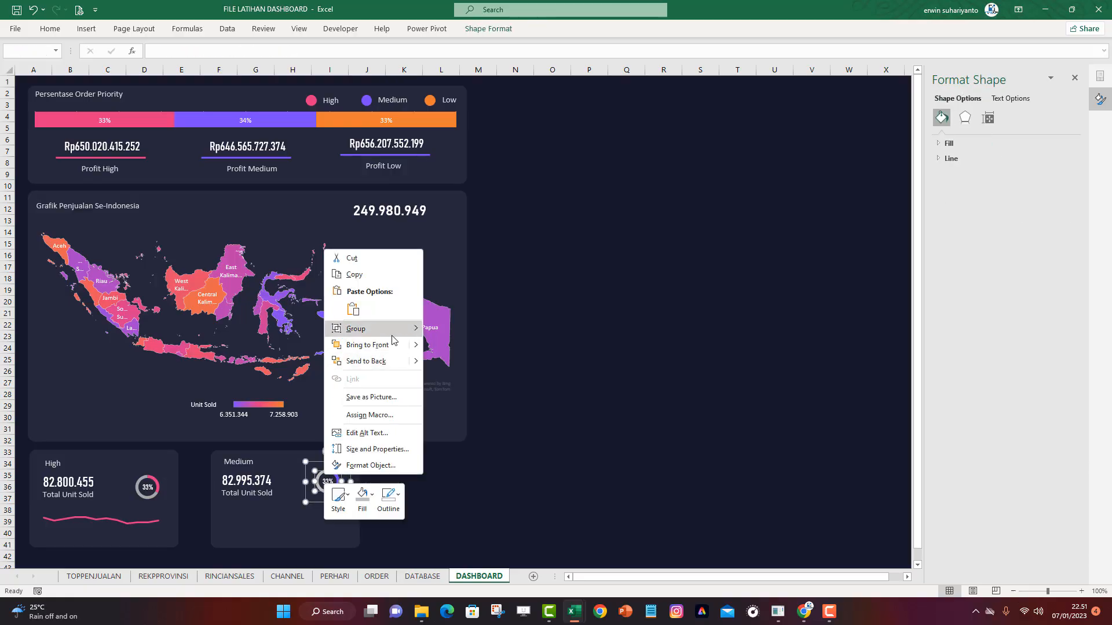
pyautogui.moveTo(395, 331)
pyautogui.click(434, 331)
pyautogui.click(506, 466)
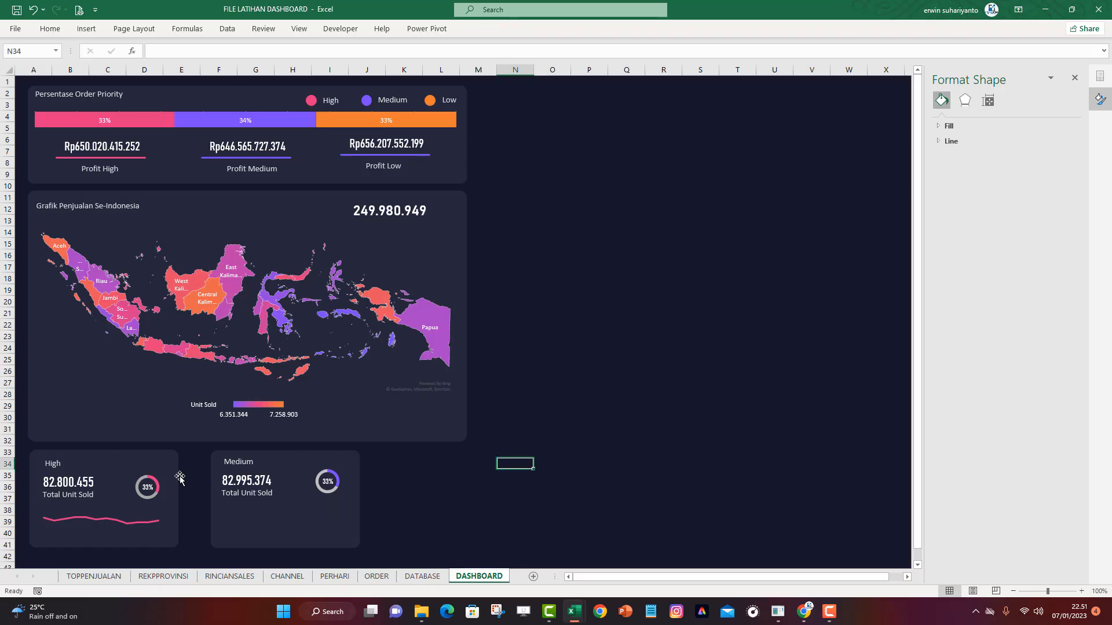
# Group the High card's doughnut chart with its percentage label
pyautogui.click(154, 488)
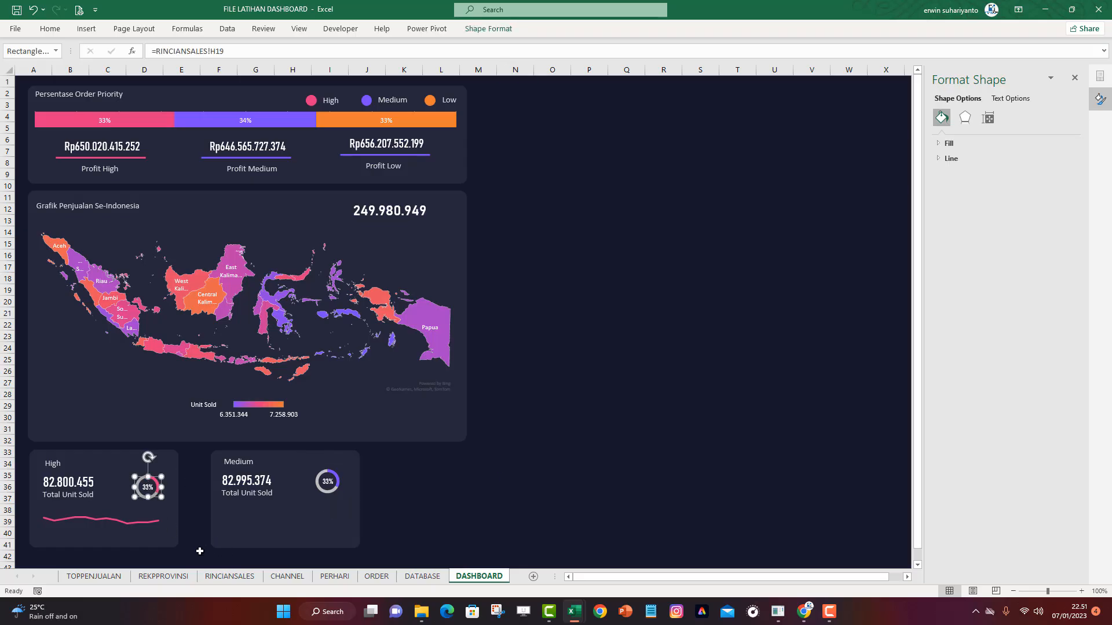
pyautogui.click(200, 551)
pyautogui.click(149, 492)
pyautogui.click(153, 498)
pyautogui.keyDown('shift'); pyautogui.click(149, 491); pyautogui.keyUp('shift')
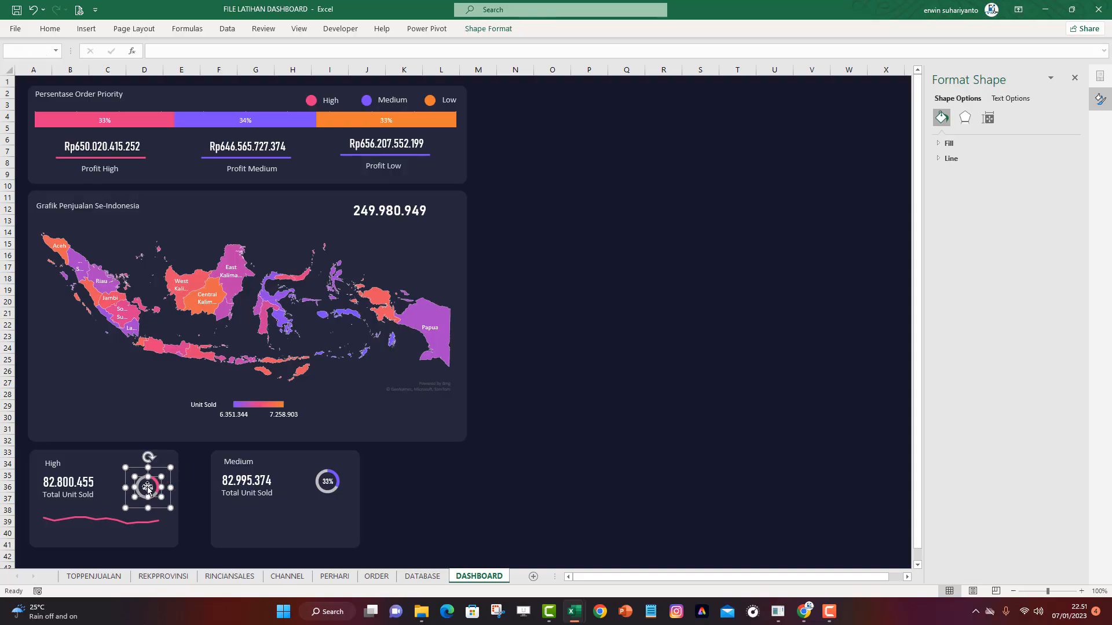
pyautogui.rightClick(149, 491)
pyautogui.moveTo(231, 348)
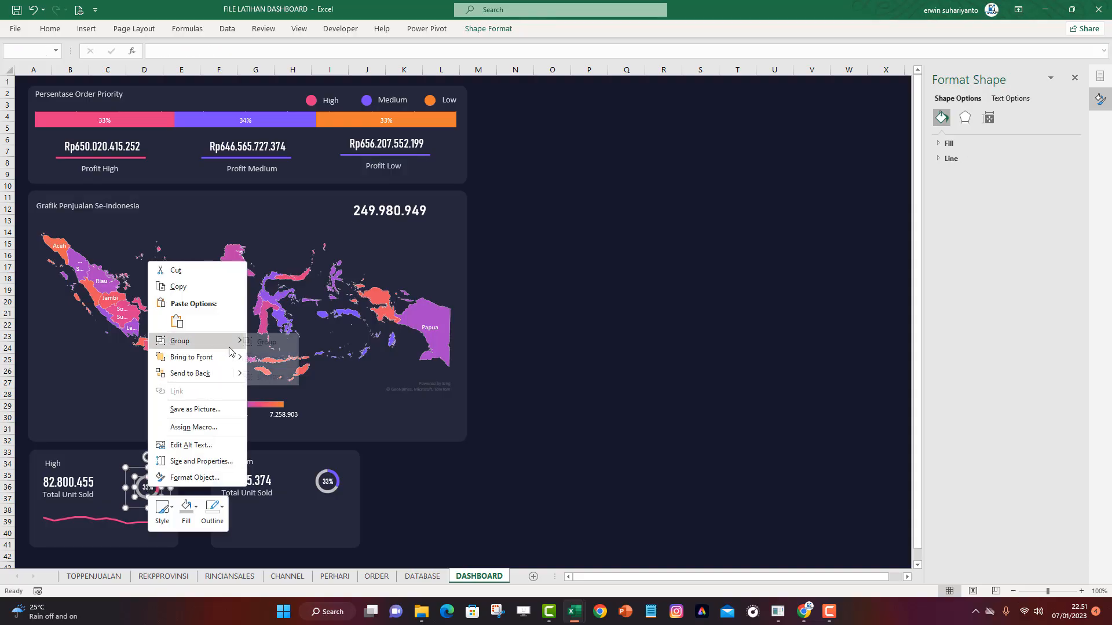
pyautogui.click(266, 342)
pyautogui.click(435, 489)
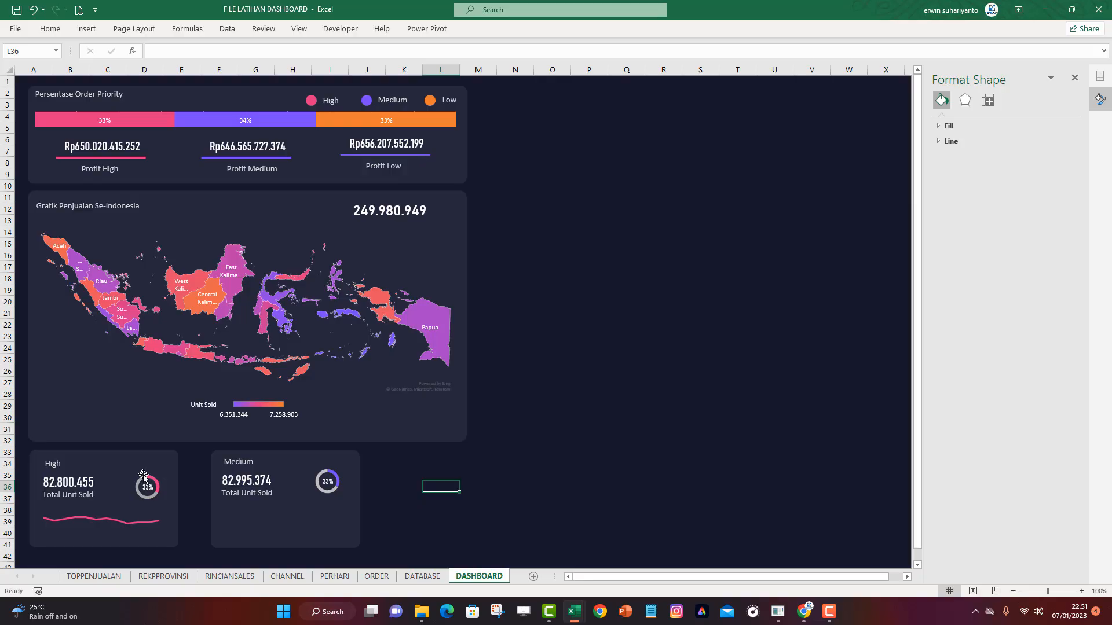
# Align the High and Medium doughnut groups with Align Middle and shift both slightly to the right
pyautogui.click(154, 488)
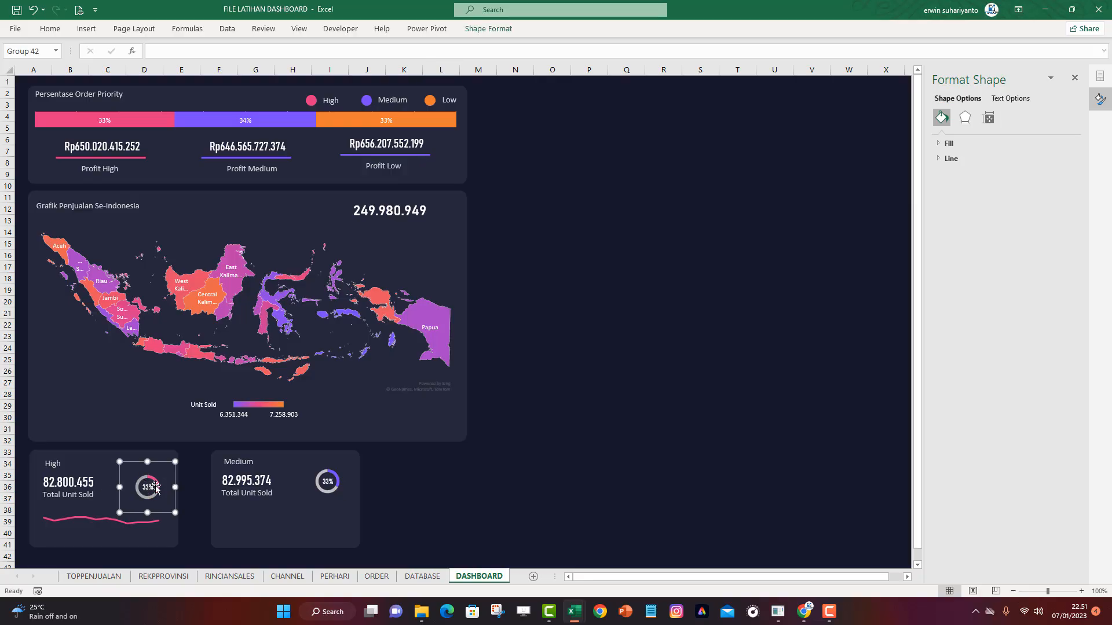
pyautogui.keyDown('ctrl'); pyautogui.click(348, 488); pyautogui.keyUp('ctrl')
pyautogui.click(501, 28)
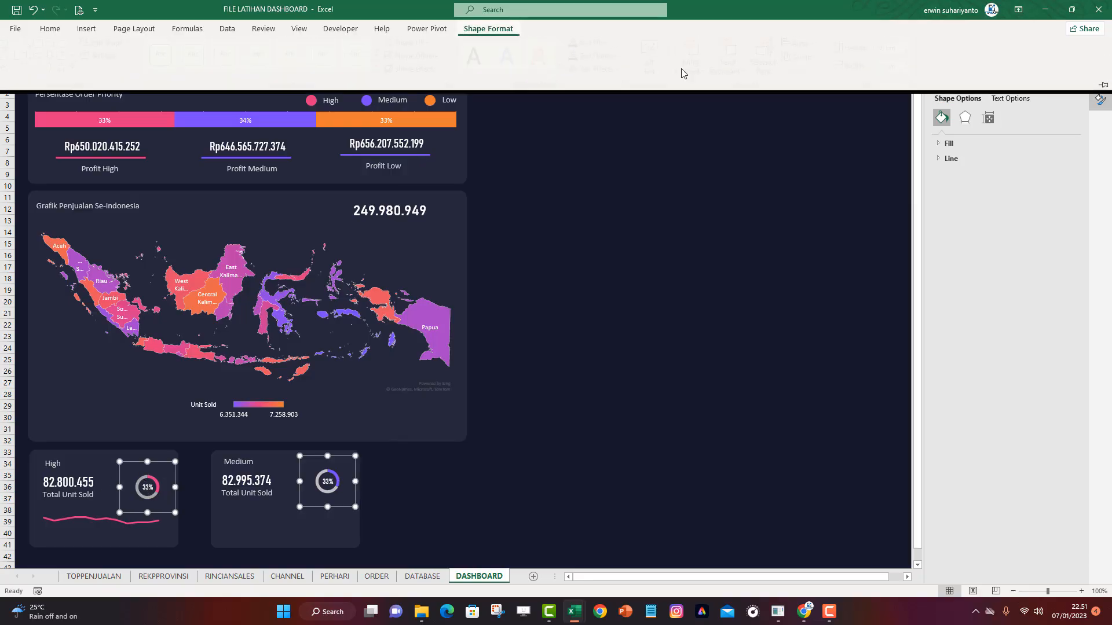
pyautogui.click(810, 47)
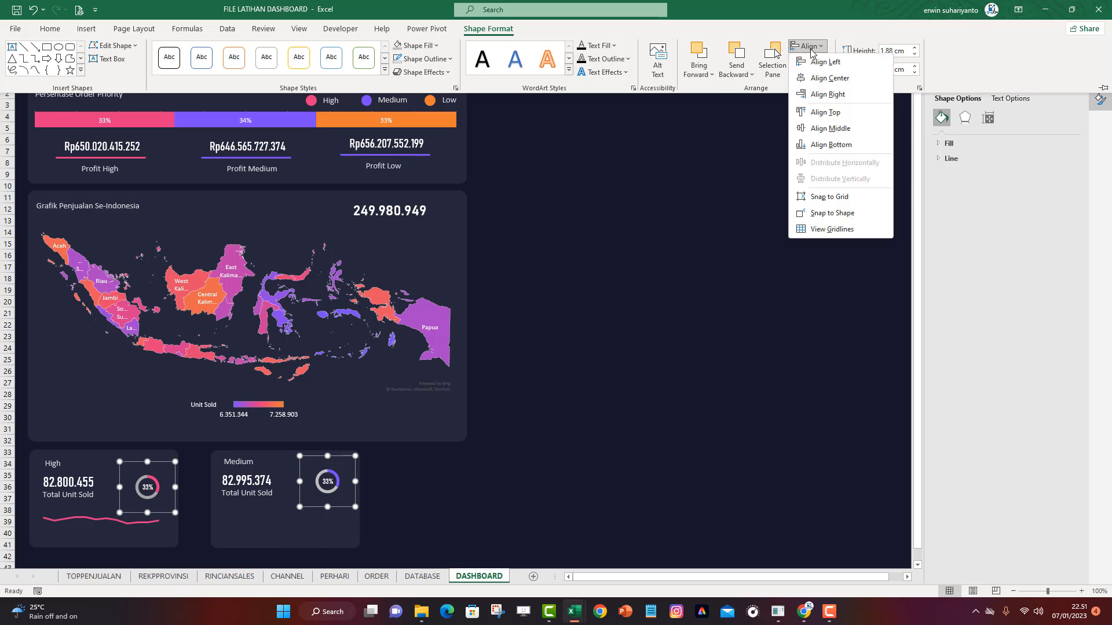
pyautogui.click(820, 128)
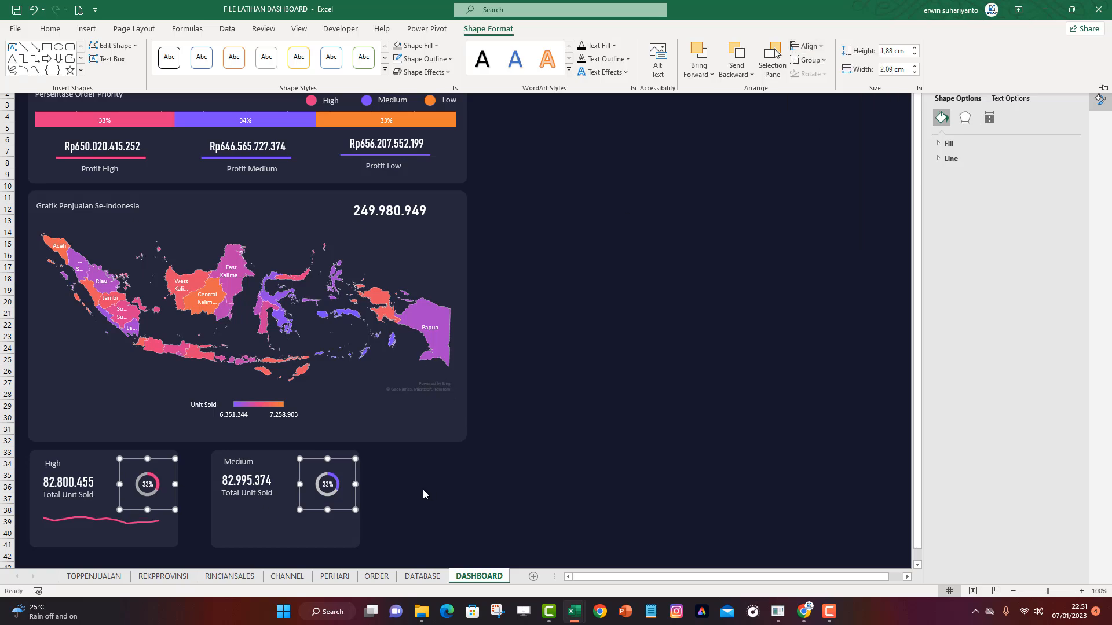
pyautogui.click(340, 511)
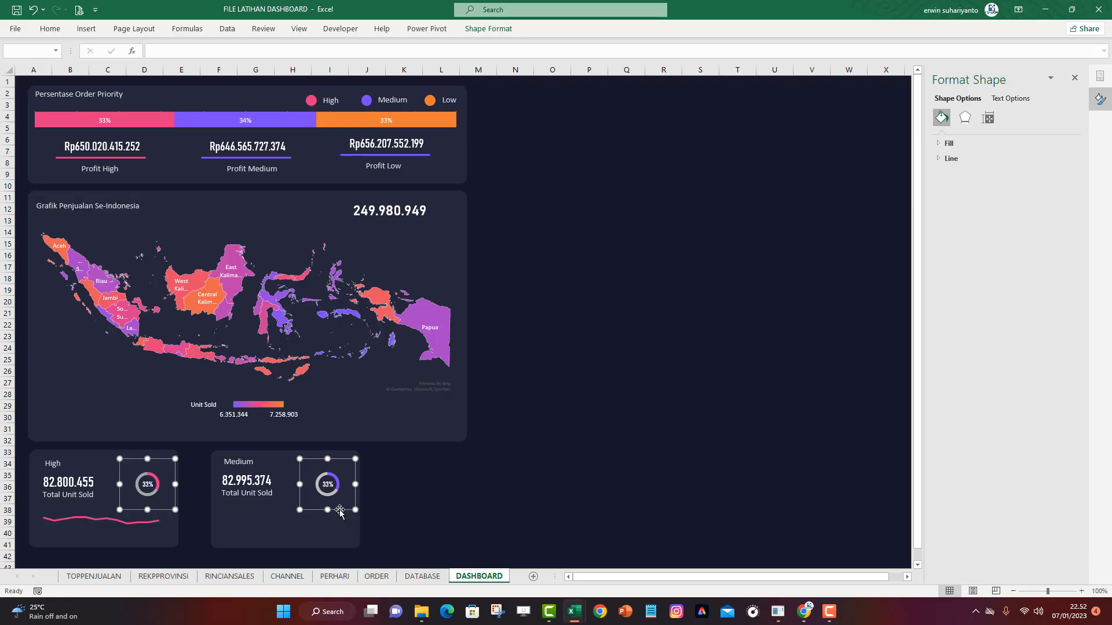
pyautogui.moveTo(339, 510); pyautogui.dragTo(341, 511)
pyautogui.click(476, 486)
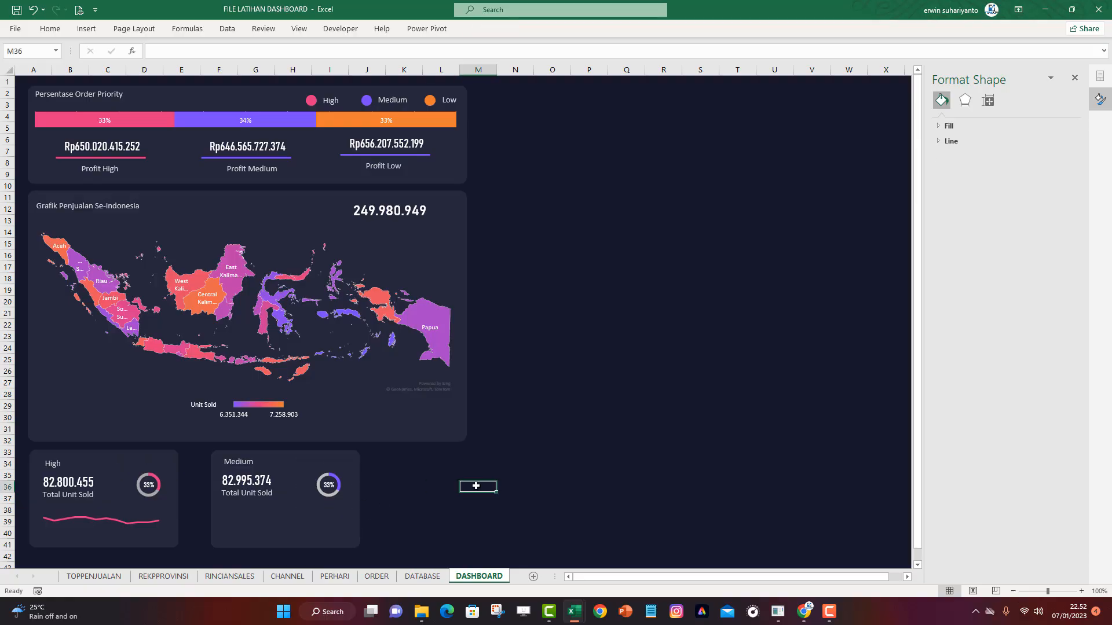
# Duplicate the High card's line chart and place the copy in the lower part of the Medium card
pyautogui.click(116, 523)
pyautogui.click(115, 505)
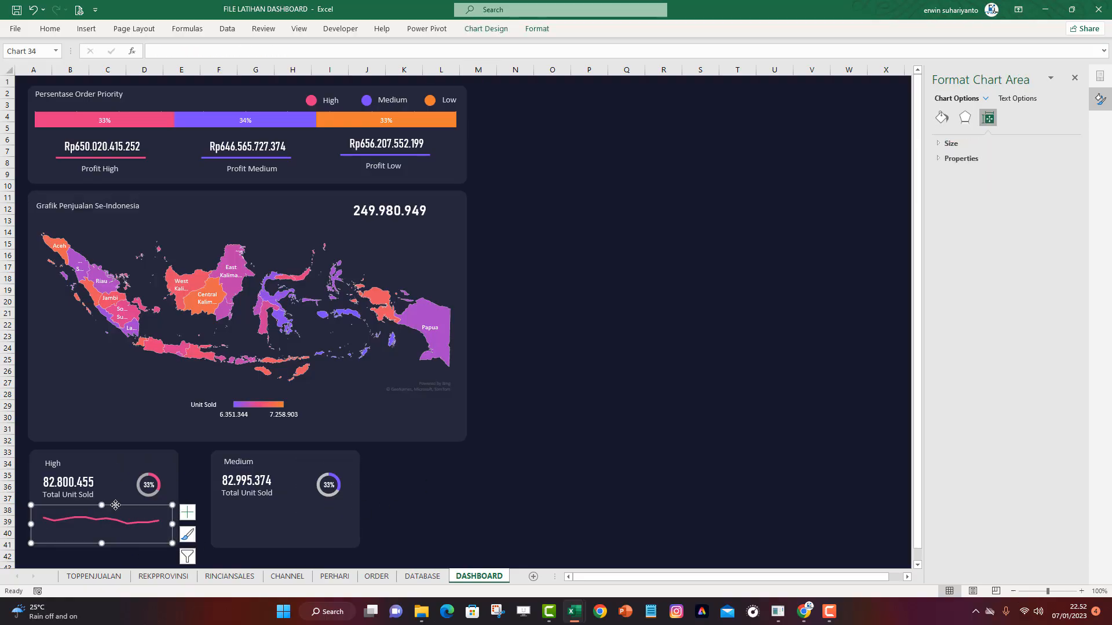
pyautogui.hotkey('ctrl', 'd')
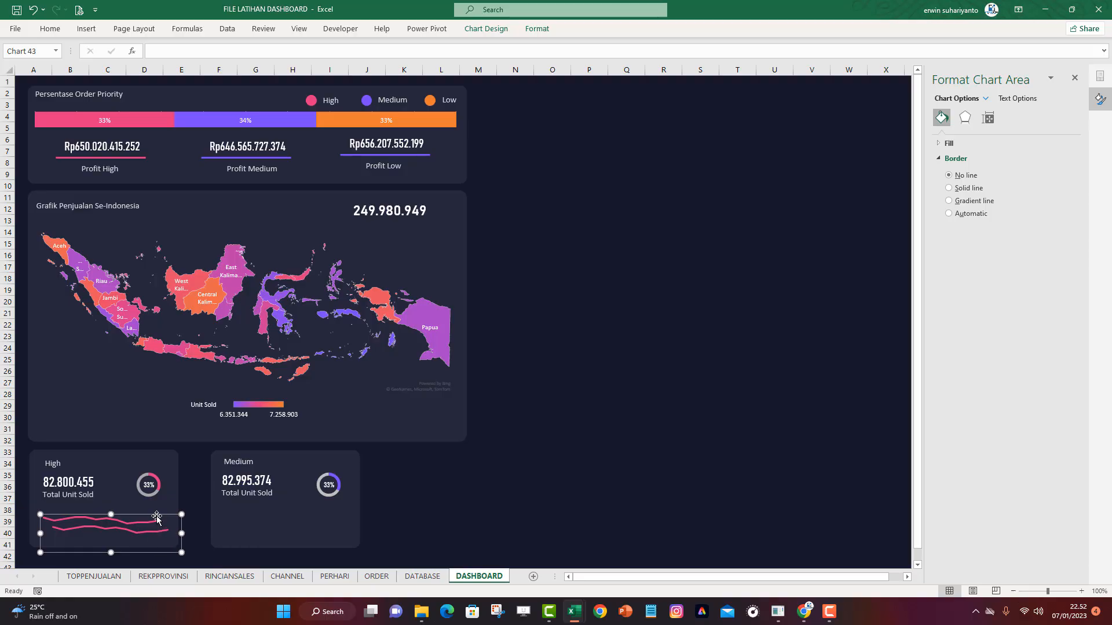
pyautogui.moveTo(157, 515); pyautogui.dragTo(329, 513)
# Set the copied line chart's data range to the Medium % cells M5:M16 on the RINCIANSALES sheet
pyautogui.rightClick(293, 524)
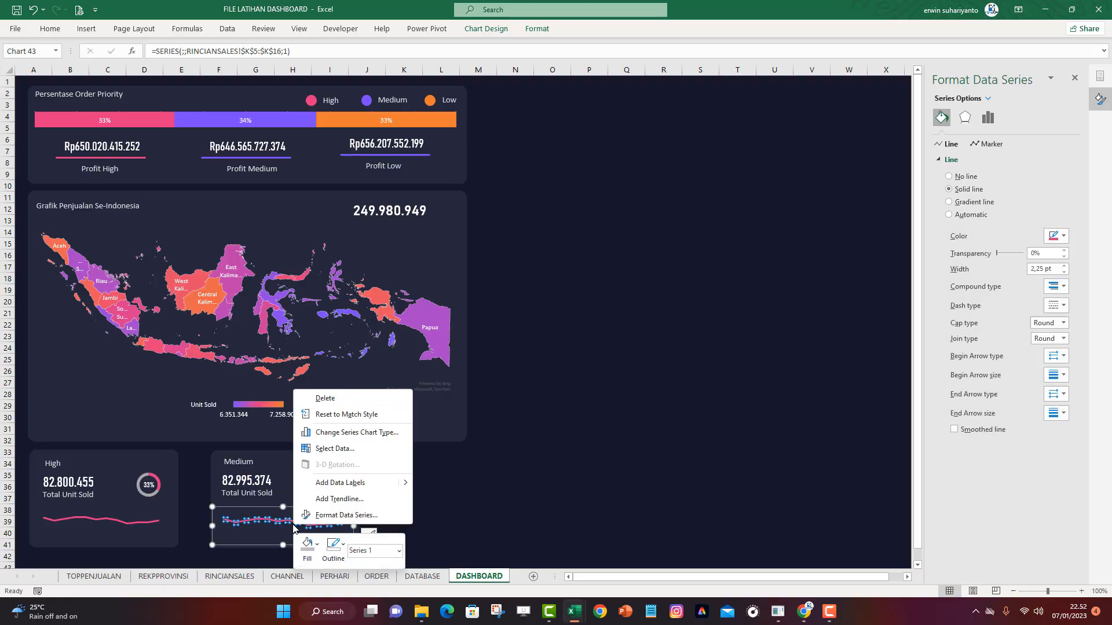
pyautogui.click(333, 449)
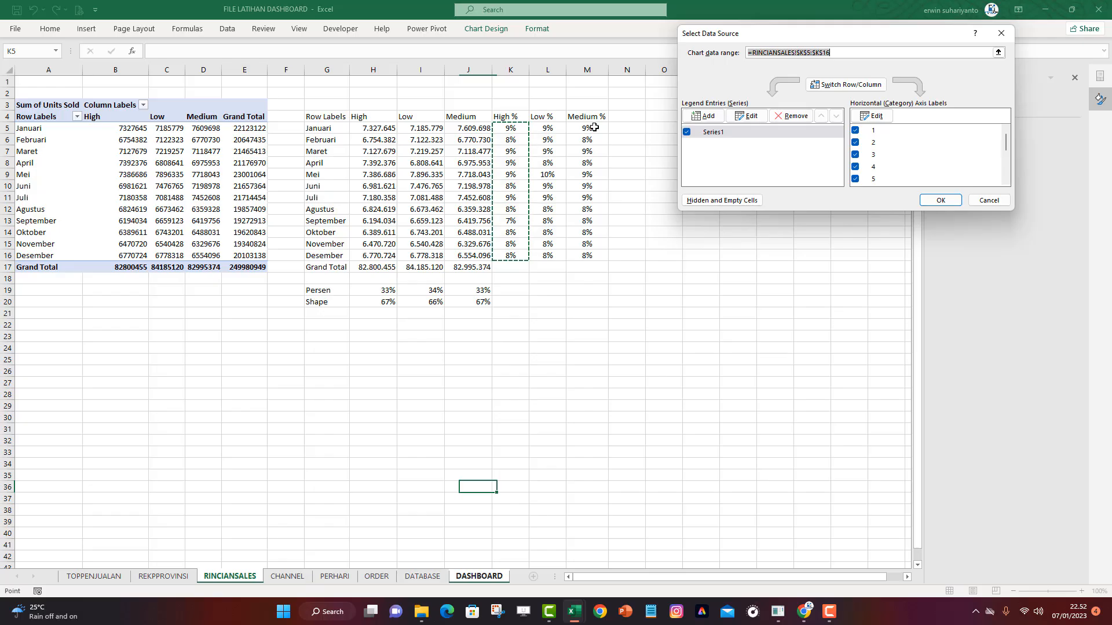
pyautogui.moveTo(590, 128); pyautogui.dragTo(600, 255)
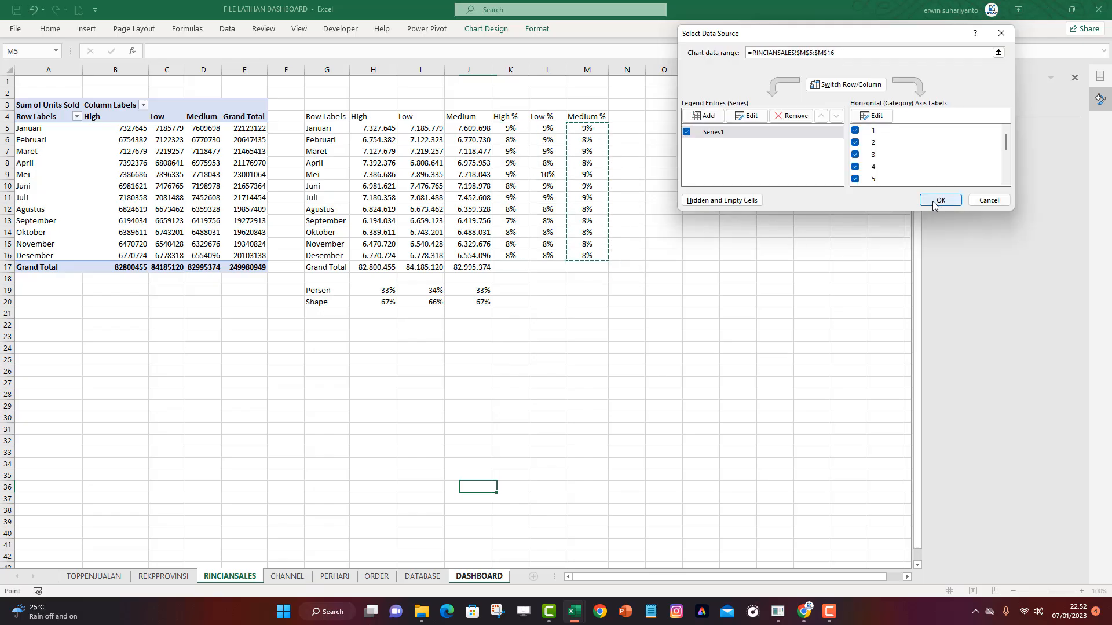
pyautogui.click(938, 201)
# Recolor the Medium card's chart line with the recently used purple
pyautogui.click(286, 518)
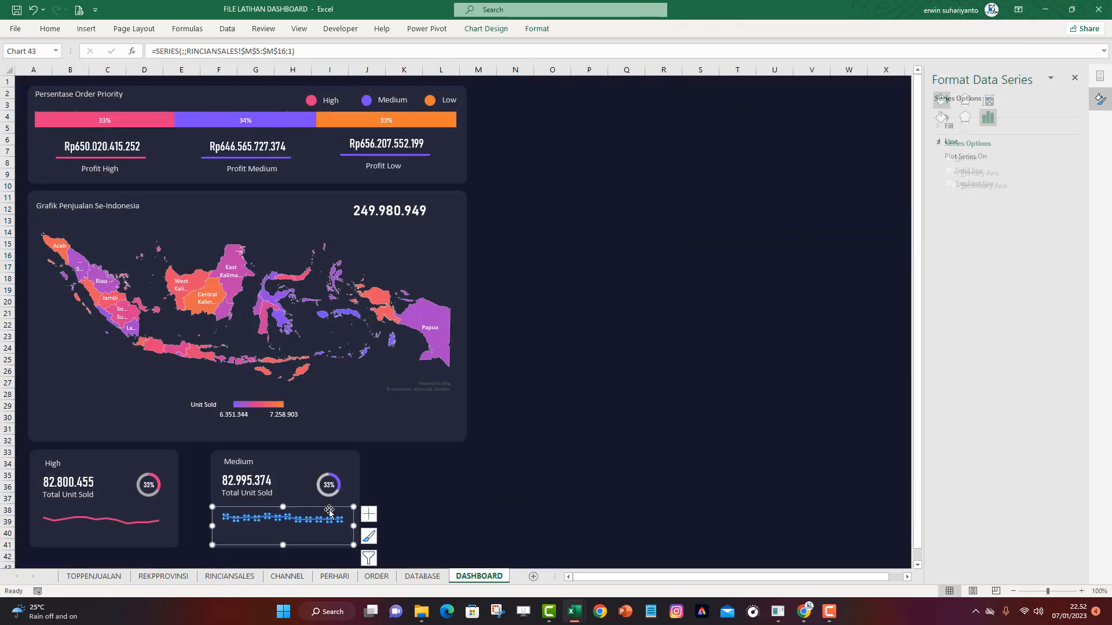
pyautogui.click(538, 32)
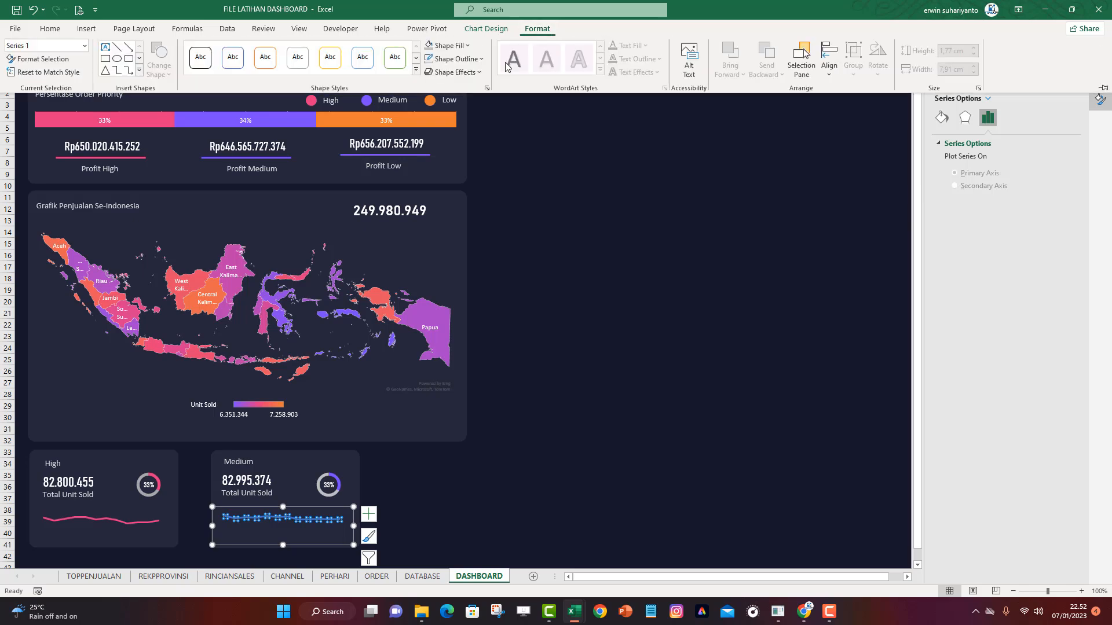
pyautogui.click(456, 59)
pyautogui.click(429, 223)
pyautogui.click(585, 357)
pyautogui.click(584, 352)
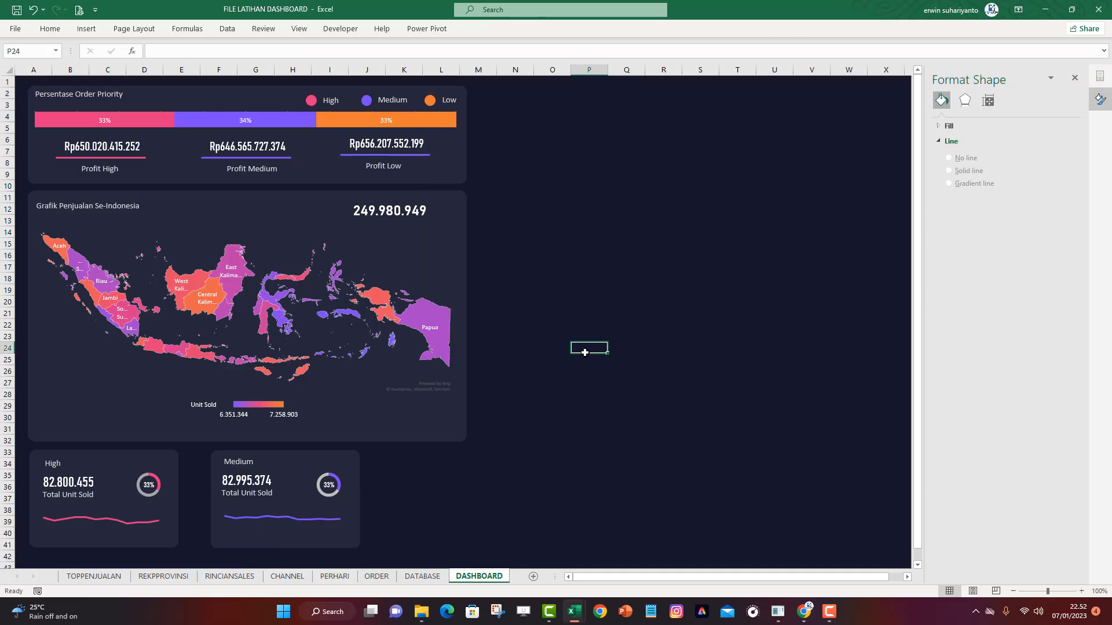
pyautogui.click(476, 485)
pyautogui.click(218, 460)
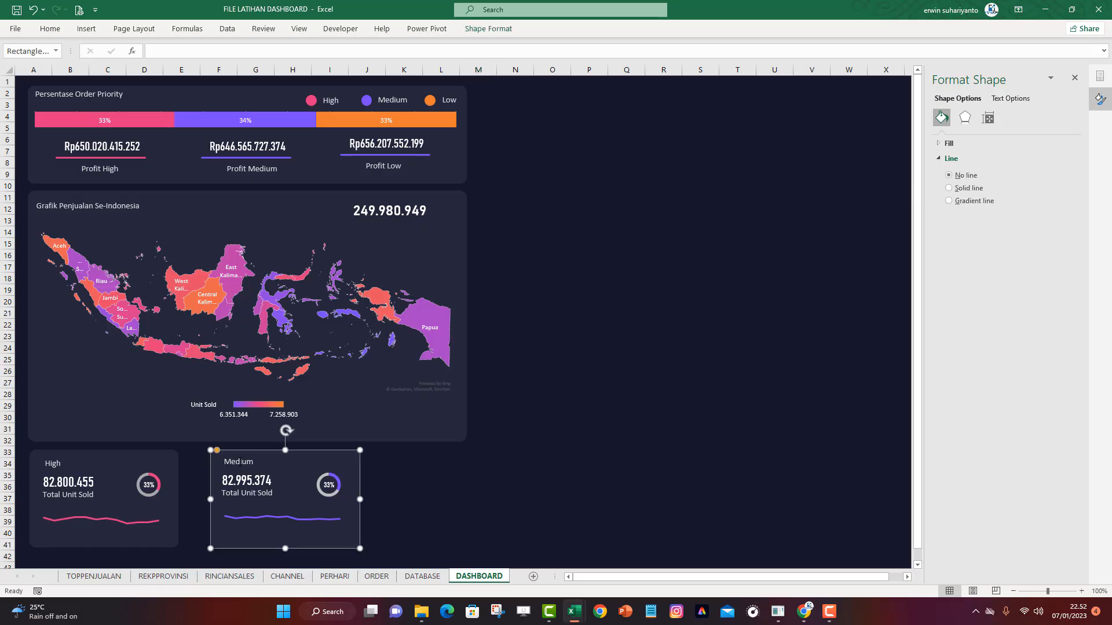
pyautogui.click(218, 460)
pyautogui.keyDown('ctrl'); pyautogui.click(251, 486); pyautogui.keyUp('ctrl')
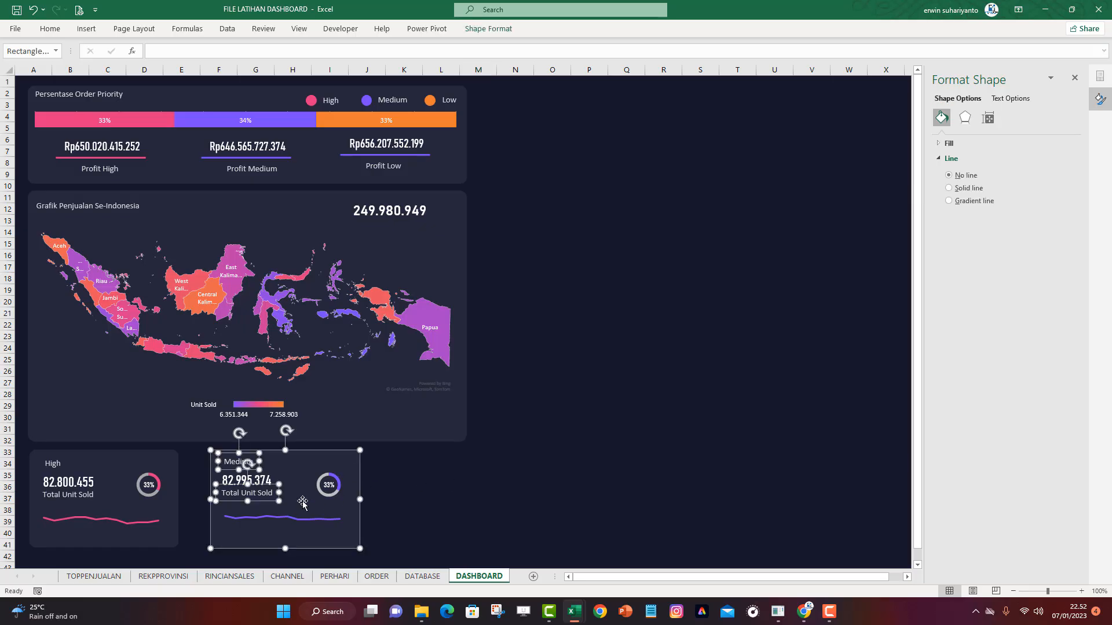
pyautogui.keyDown('ctrl'); pyautogui.click(334, 476); pyautogui.keyUp('ctrl')
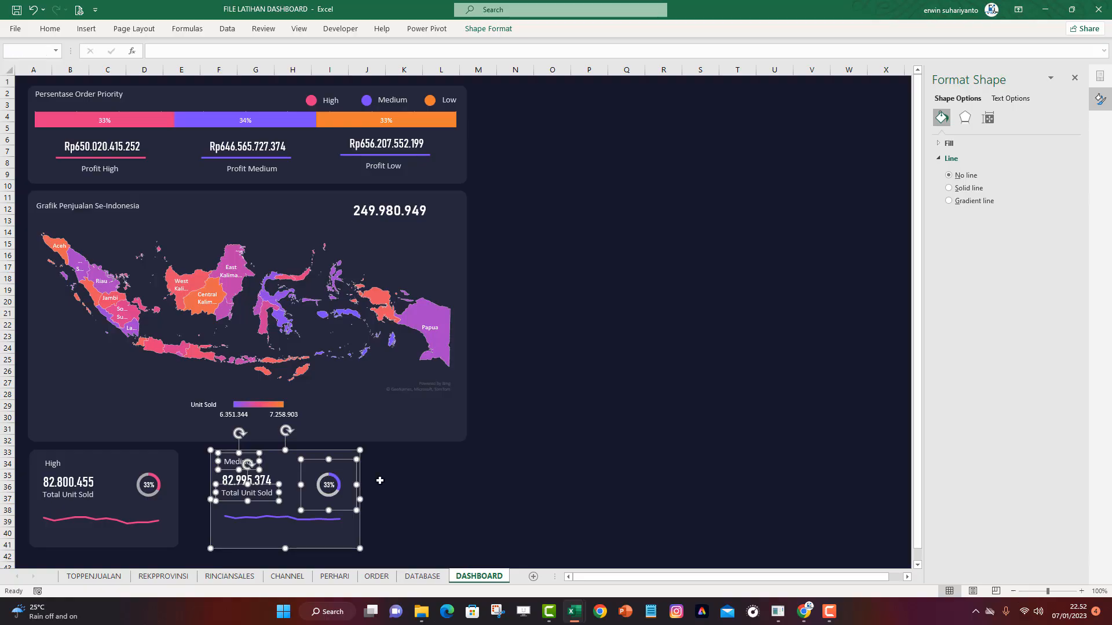
pyautogui.hotkey('ctrl', 'd')
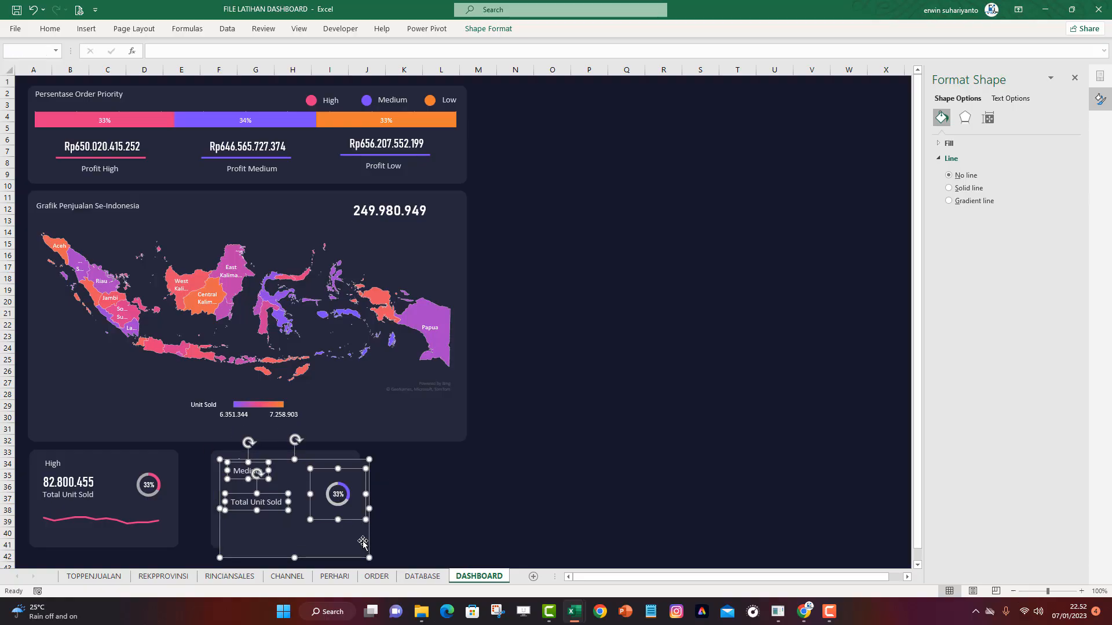
pyautogui.moveTo(370, 519); pyautogui.dragTo(543, 531)
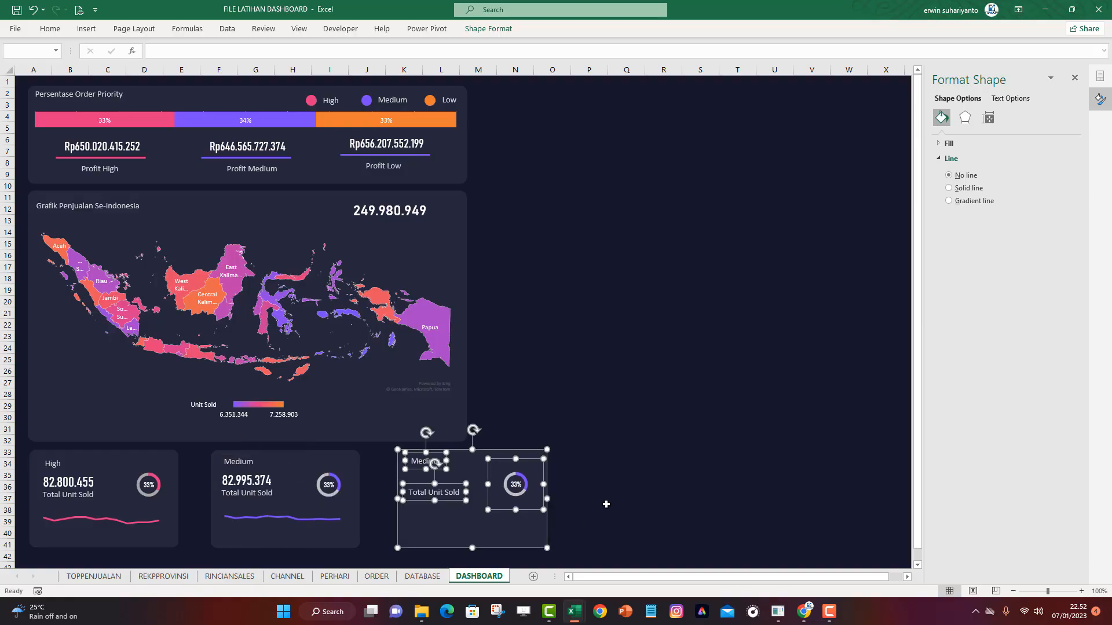
pyautogui.press('Delete')
# Duplicate the complete Medium card, including its figure, doughnut and line chart, and place the copy in the empty area beyond the map card
pyautogui.click(246, 462)
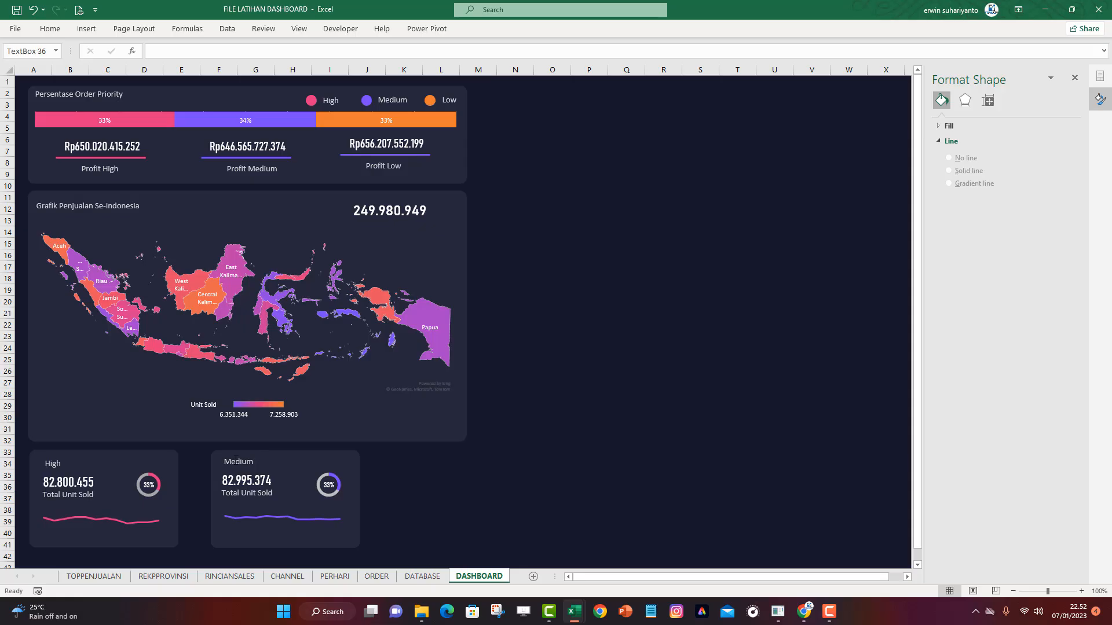
pyautogui.keyDown('shift'); pyautogui.click(274, 466); pyautogui.keyUp('shift')
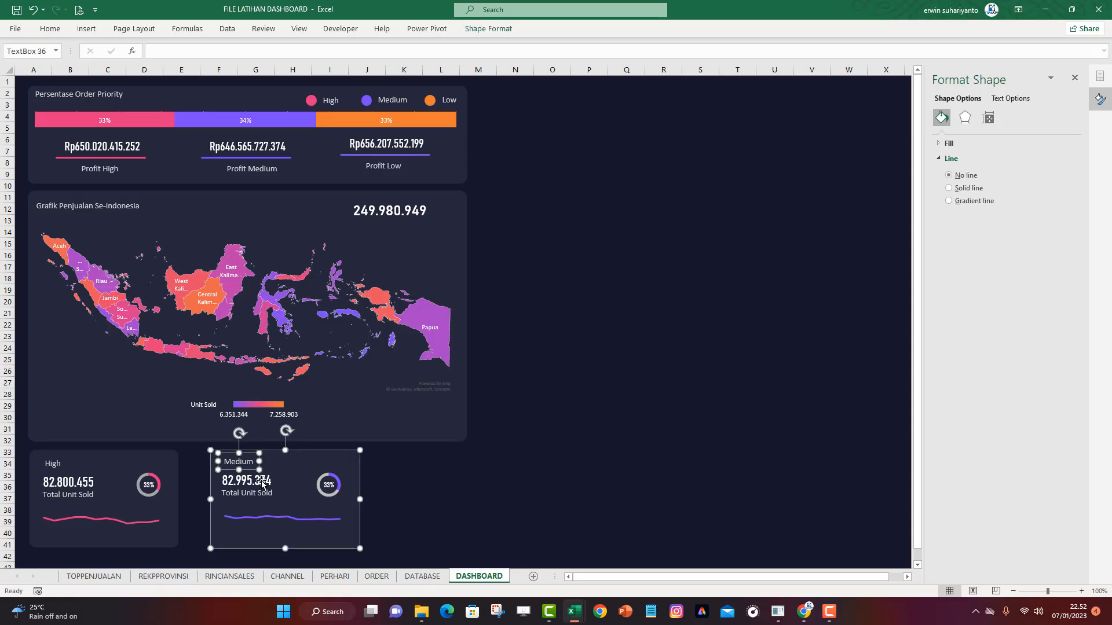
pyautogui.keyDown('shift'); pyautogui.click(262, 482); pyautogui.keyUp('shift')
pyautogui.keyDown('shift'); pyautogui.click(261, 493); pyautogui.keyUp('shift')
pyautogui.keyDown('shift'); pyautogui.click(331, 488); pyautogui.keyUp('shift')
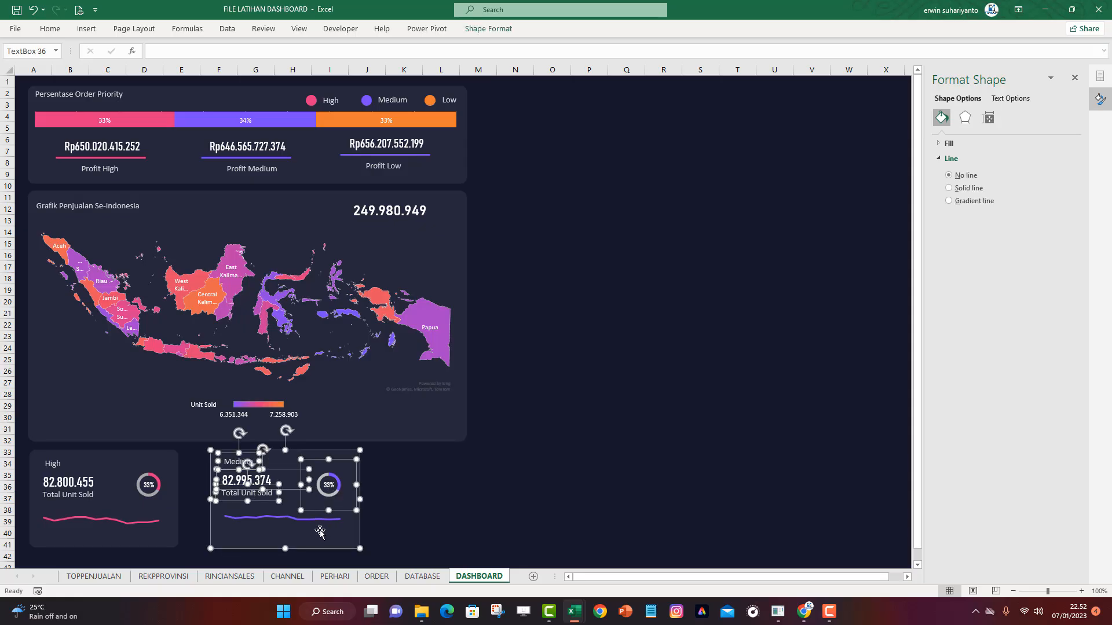
pyautogui.keyDown('shift'); pyautogui.click(311, 520); pyautogui.keyUp('shift')
pyautogui.moveTo(290, 520); pyautogui.dragTo(299, 529)
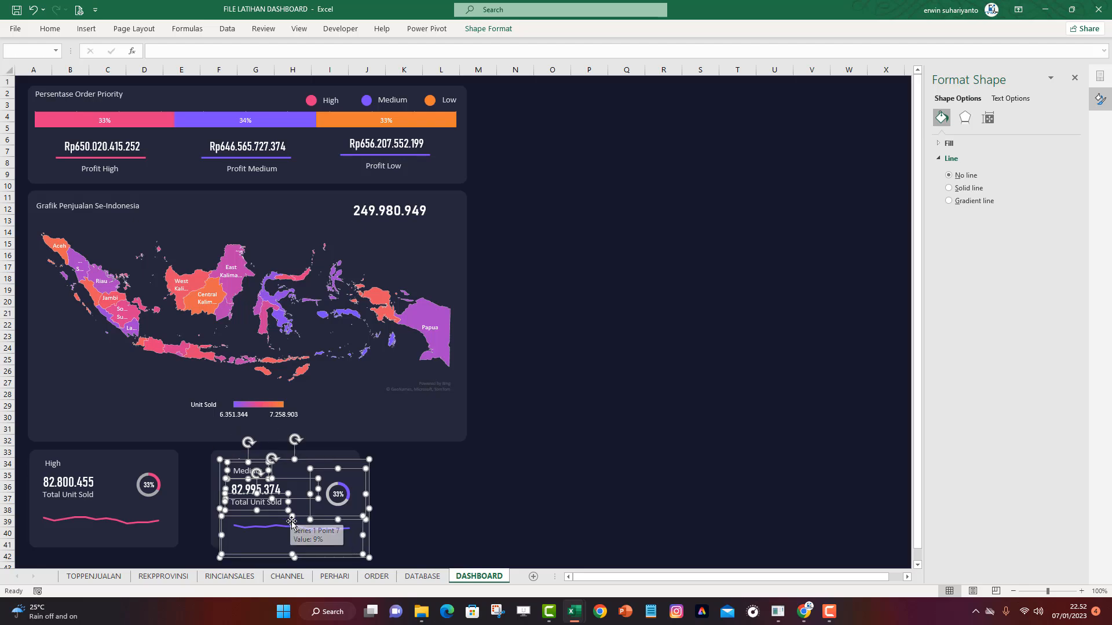
pyautogui.moveTo(363, 485); pyautogui.dragTo(472, 483)
pyautogui.hotkey('ctrl', 'z')
pyautogui.hotkey('ctrl', 'z')
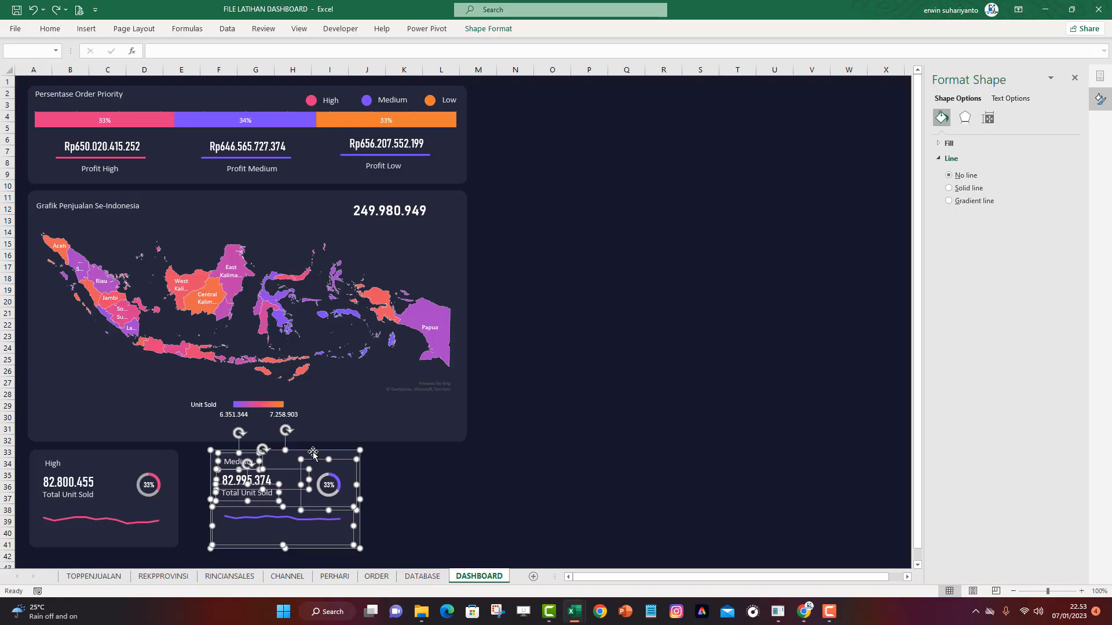
pyautogui.moveTo(312, 453); pyautogui.dragTo(665, 417)
pyautogui.click(411, 477)
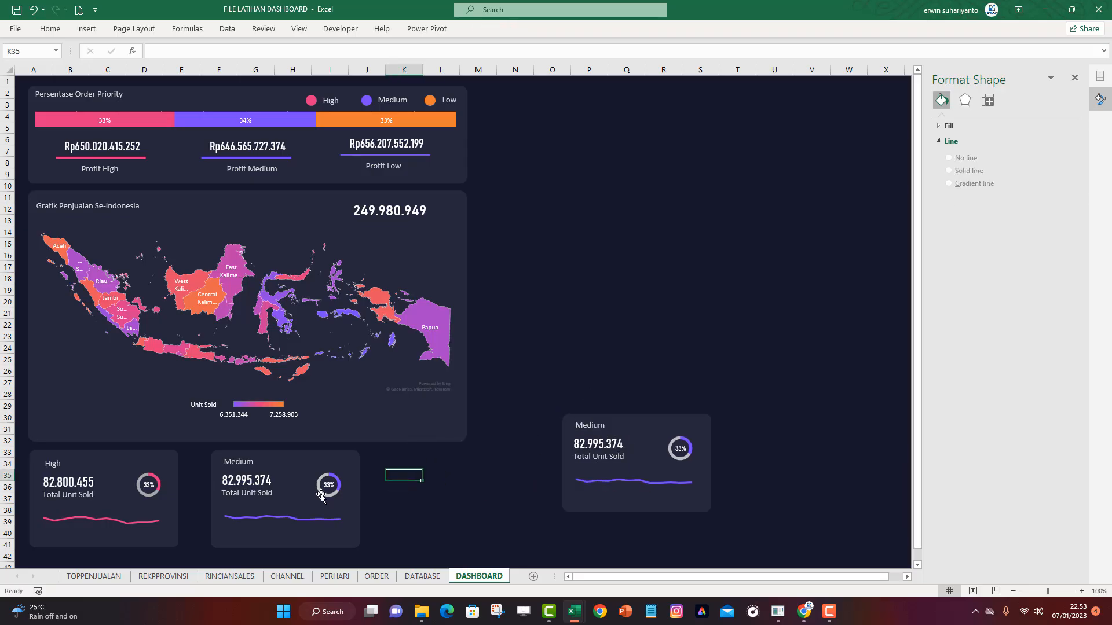
pyautogui.click(233, 463)
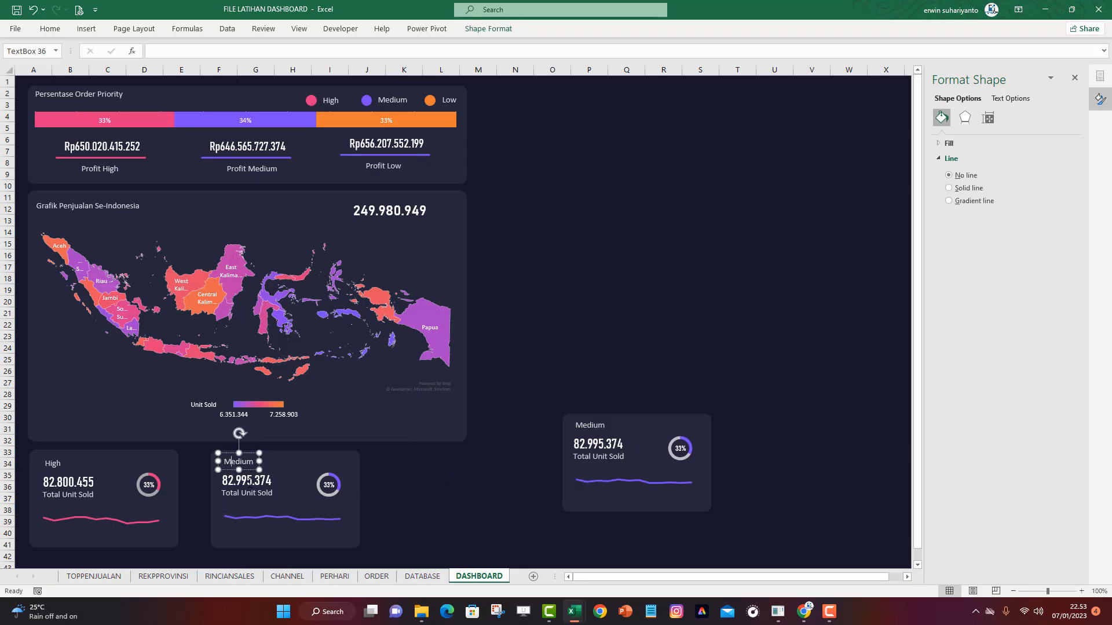
pyautogui.click(463, 476)
pyautogui.click(327, 488)
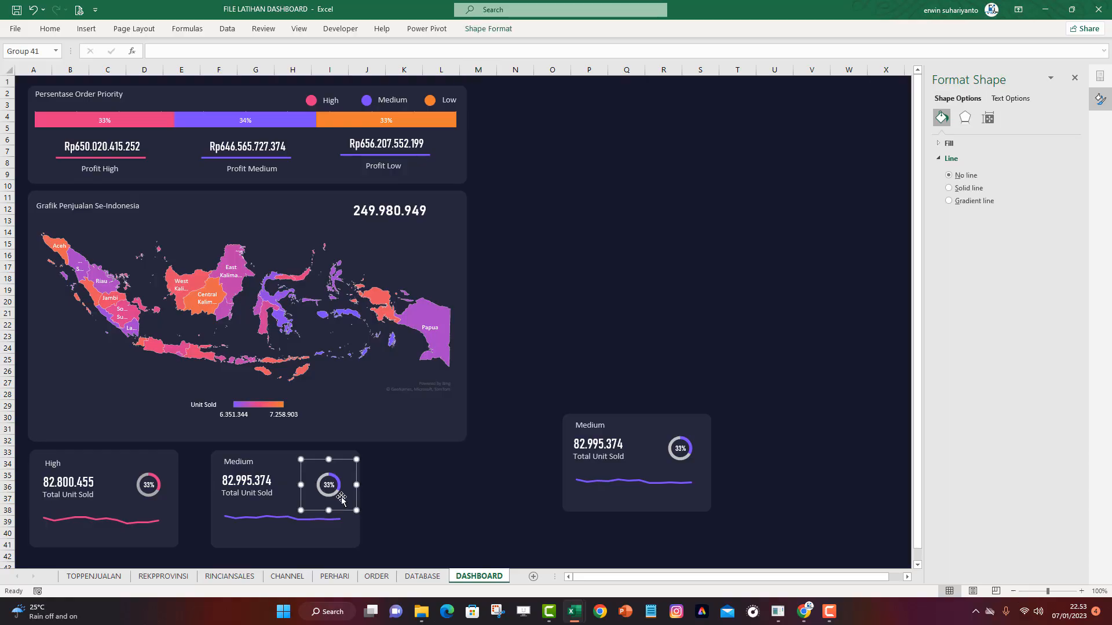
pyautogui.keyDown('shift'); pyautogui.click(282, 515); pyautogui.keyUp('shift')
pyautogui.keyDown('shift'); pyautogui.click(247, 489); pyautogui.keyUp('shift')
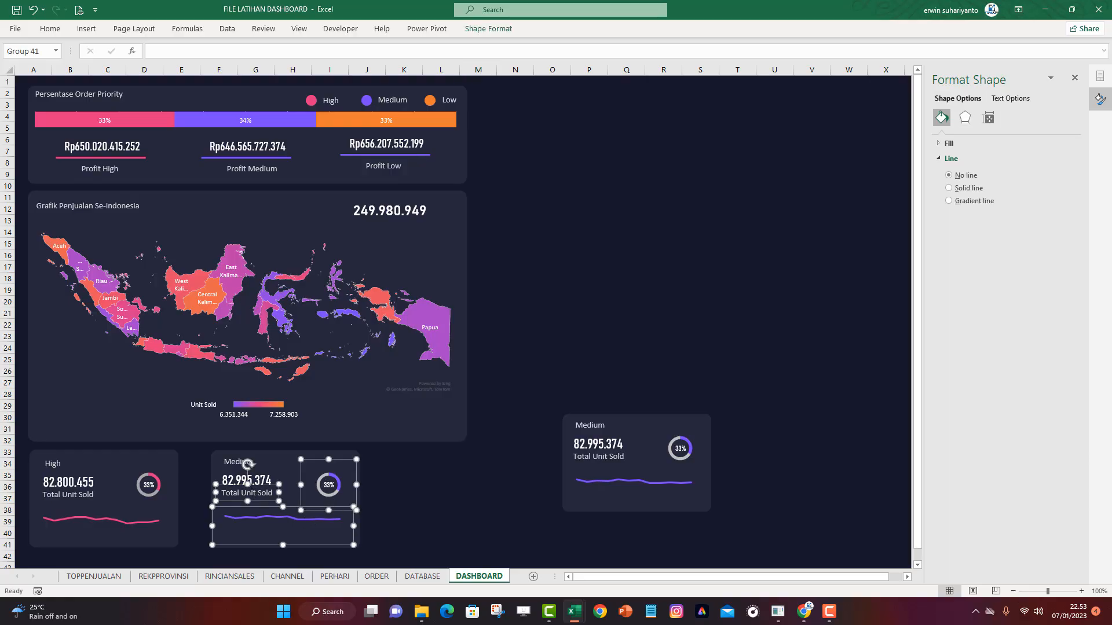
pyautogui.keyDown('shift'); pyautogui.click(236, 463); pyautogui.keyUp('shift')
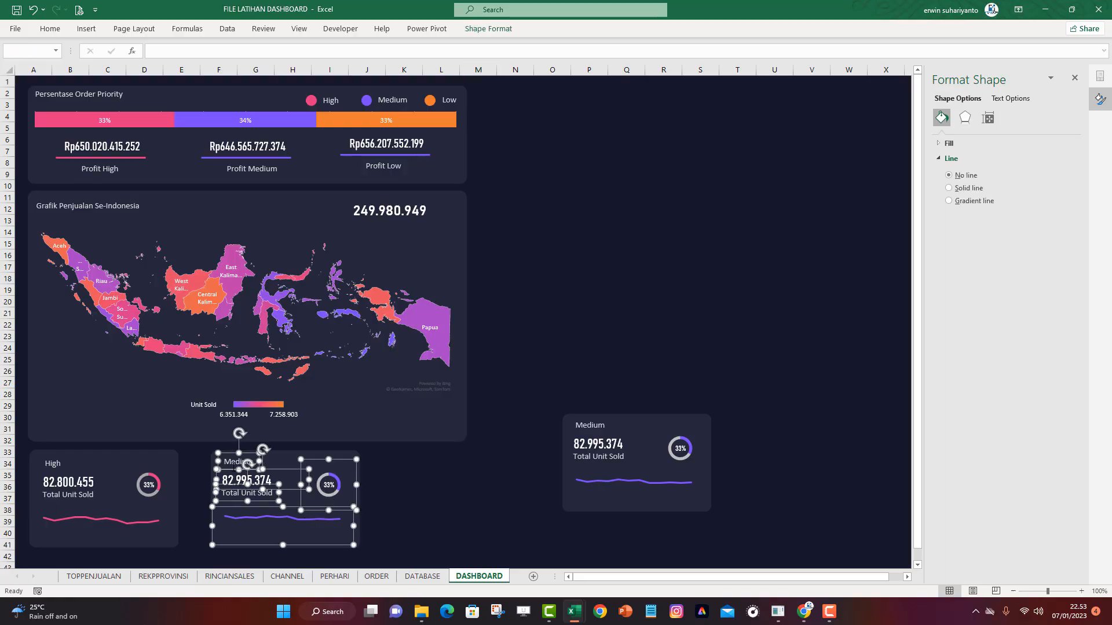
pyautogui.rightClick(231, 461)
pyautogui.press('Escape')
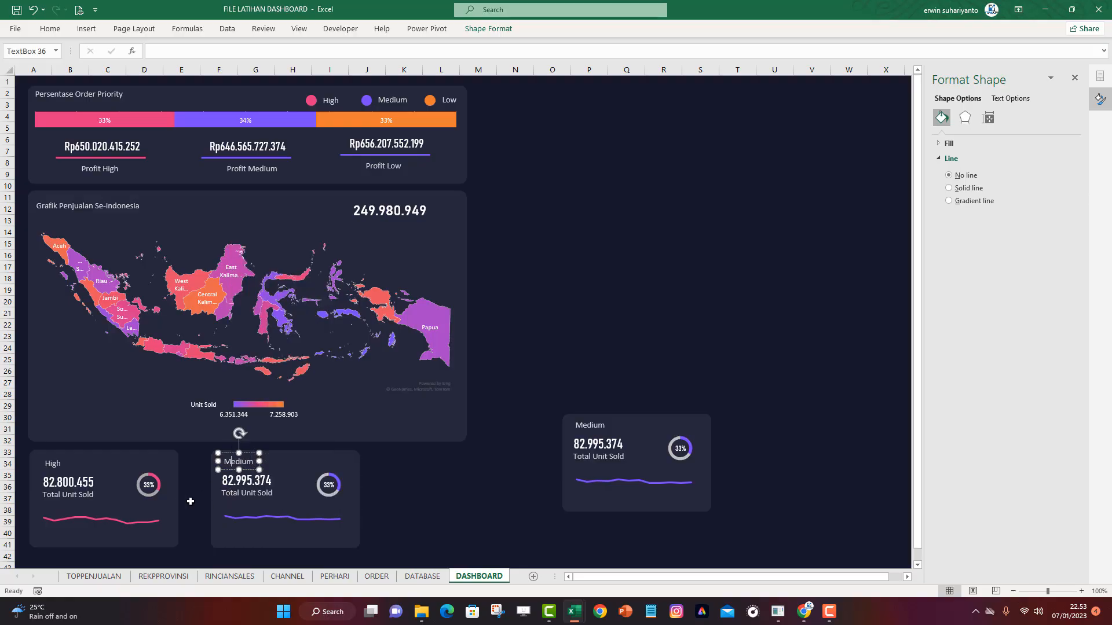
pyautogui.click(426, 493)
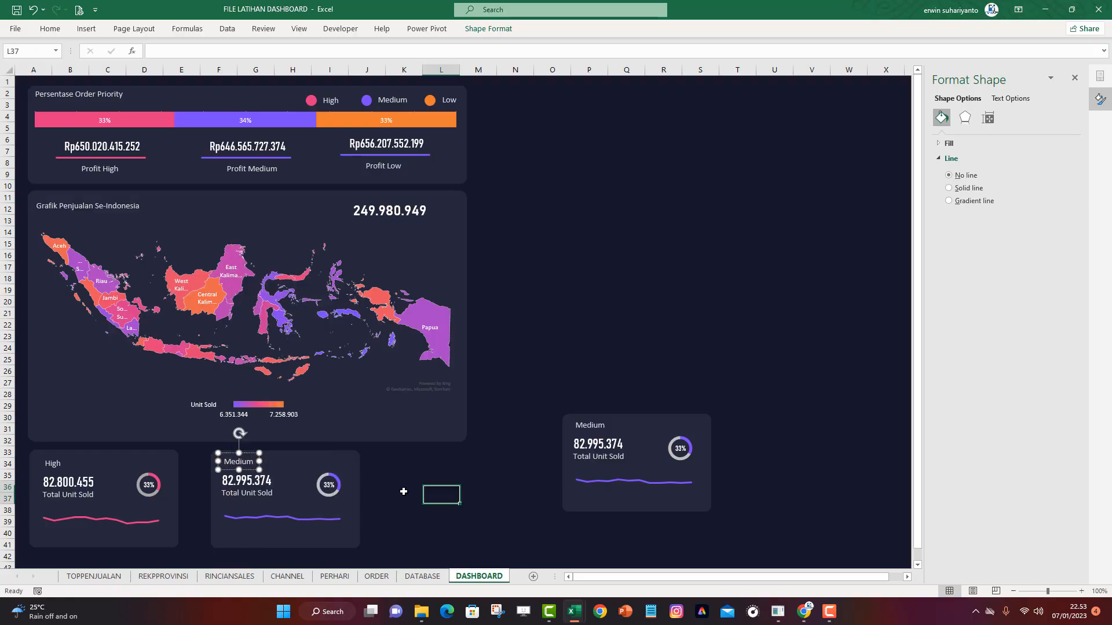
# Try to group the original Medium card's contents without its background and shift them toward the High card
pyautogui.click(331, 492)
pyautogui.keyDown('shift'); pyautogui.click(320, 521); pyautogui.keyUp('shift')
pyautogui.keyDown('shift'); pyautogui.click(252, 495); pyautogui.keyUp('shift')
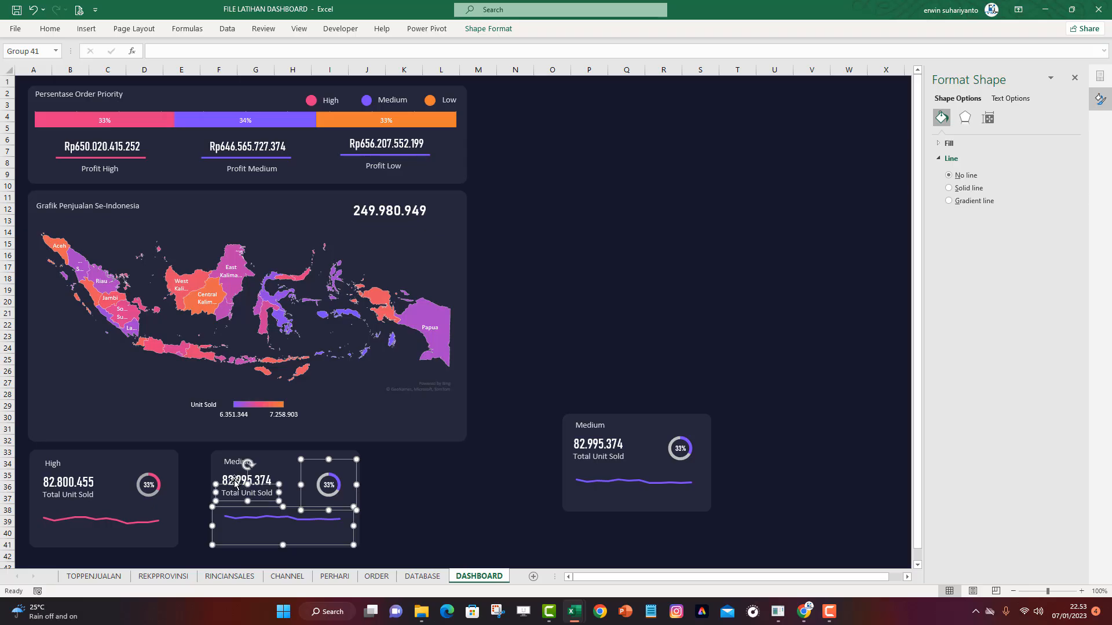
pyautogui.keyDown('shift'); pyautogui.click(234, 481); pyautogui.keyUp('shift')
pyautogui.keyDown('shift'); pyautogui.click(230, 467); pyautogui.keyUp('shift')
pyautogui.rightClick(230, 469)
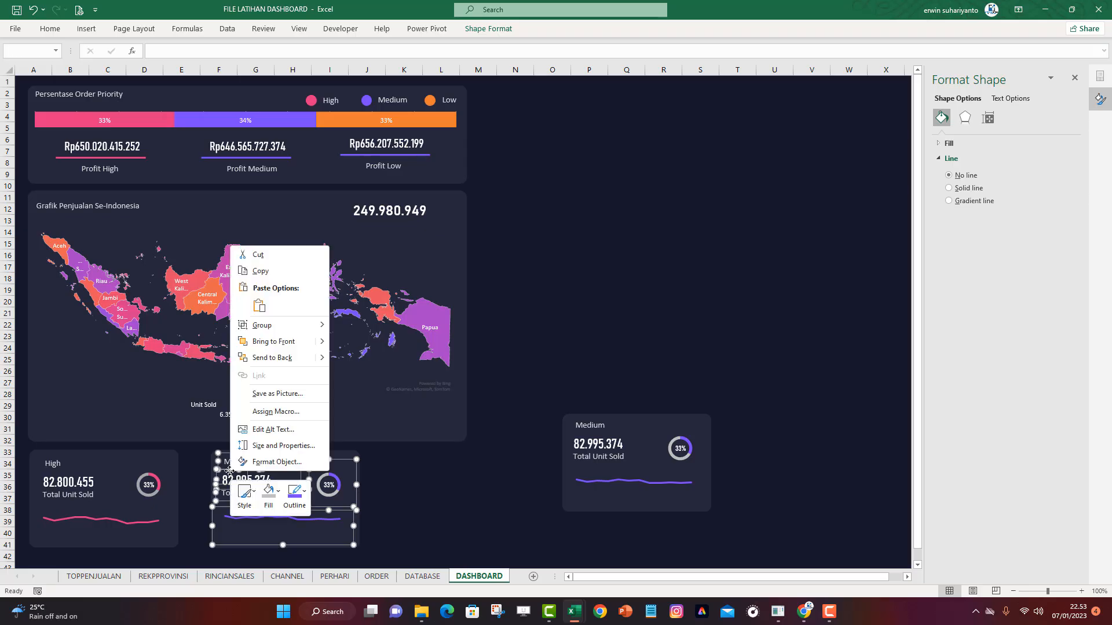
pyautogui.click(358, 334)
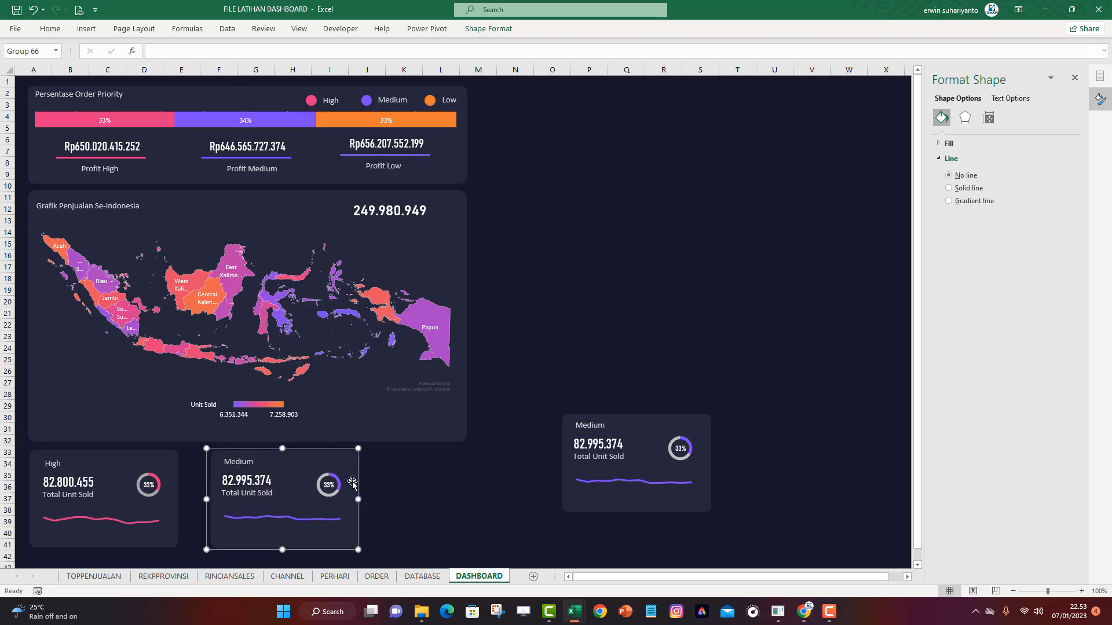
pyautogui.moveTo(354, 476); pyautogui.dragTo(327, 476)
pyautogui.hotkey('ctrl', 'z')
pyautogui.click(231, 529)
pyautogui.click(402, 496)
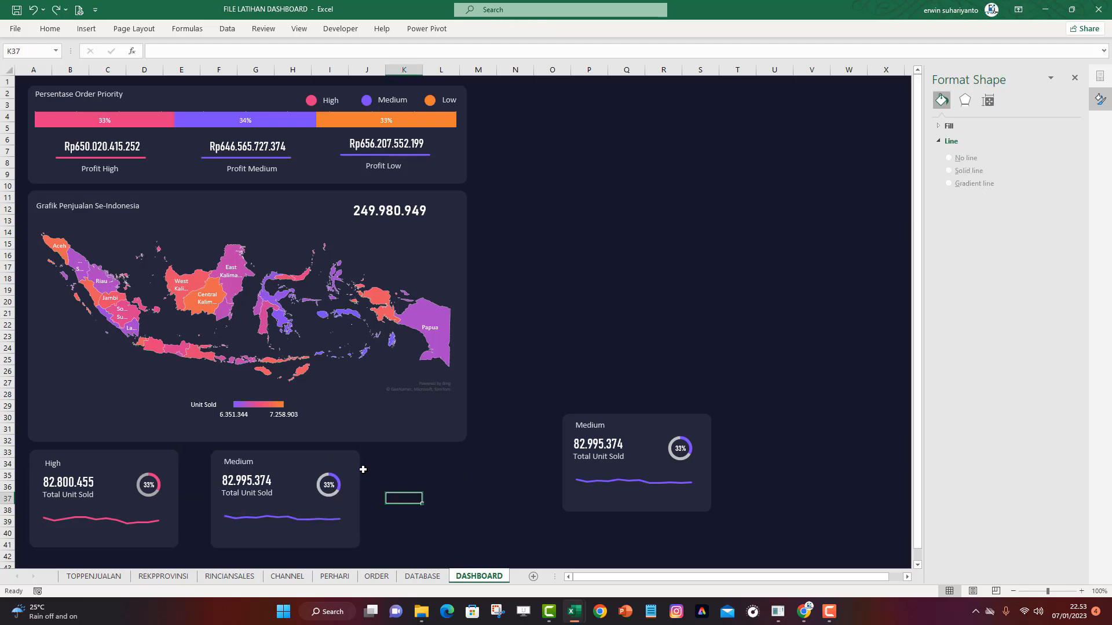
pyautogui.moveTo(357, 468); pyautogui.dragTo(345, 468)
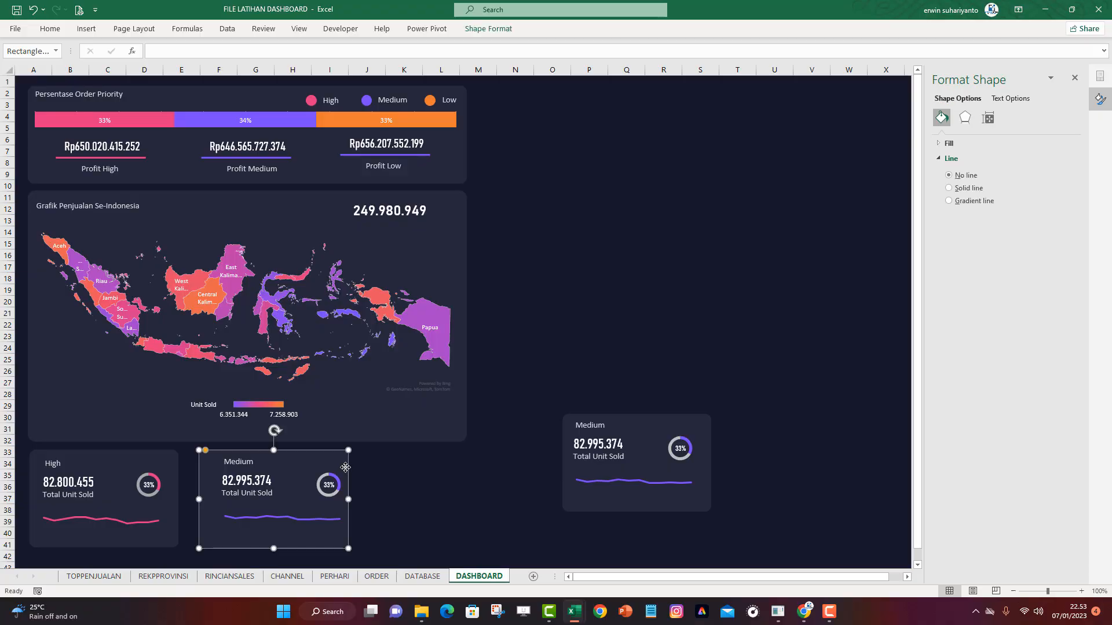
pyautogui.hotkey('ctrl', 'z')
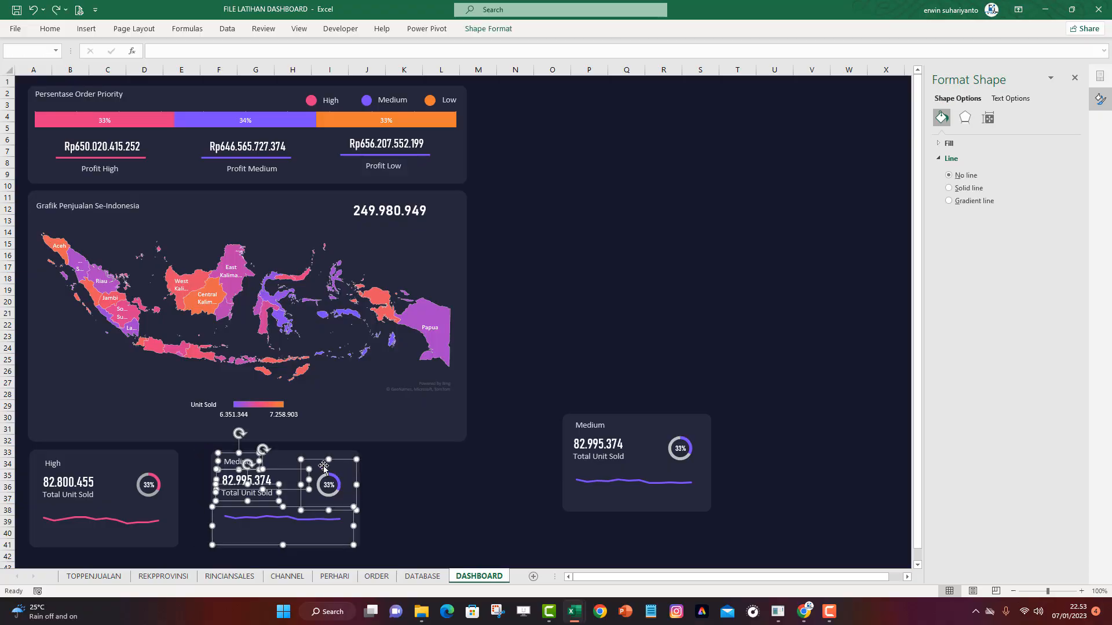
# Group all of the original Medium card's elements with its background and move the group close beside the High card
pyautogui.rightClick(283, 456)
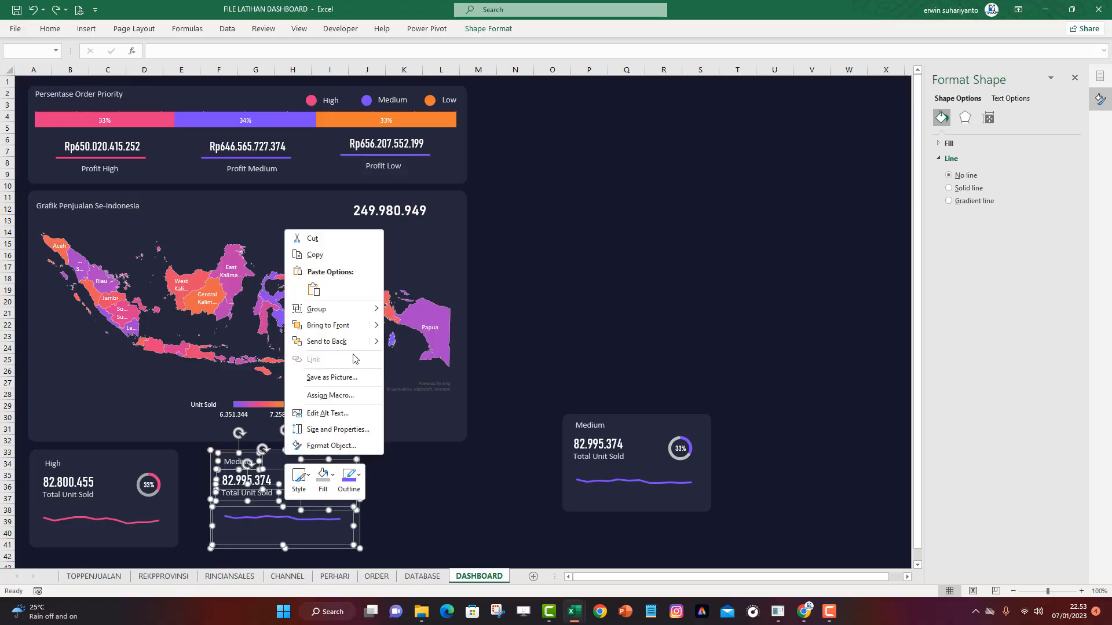
pyautogui.click(406, 309)
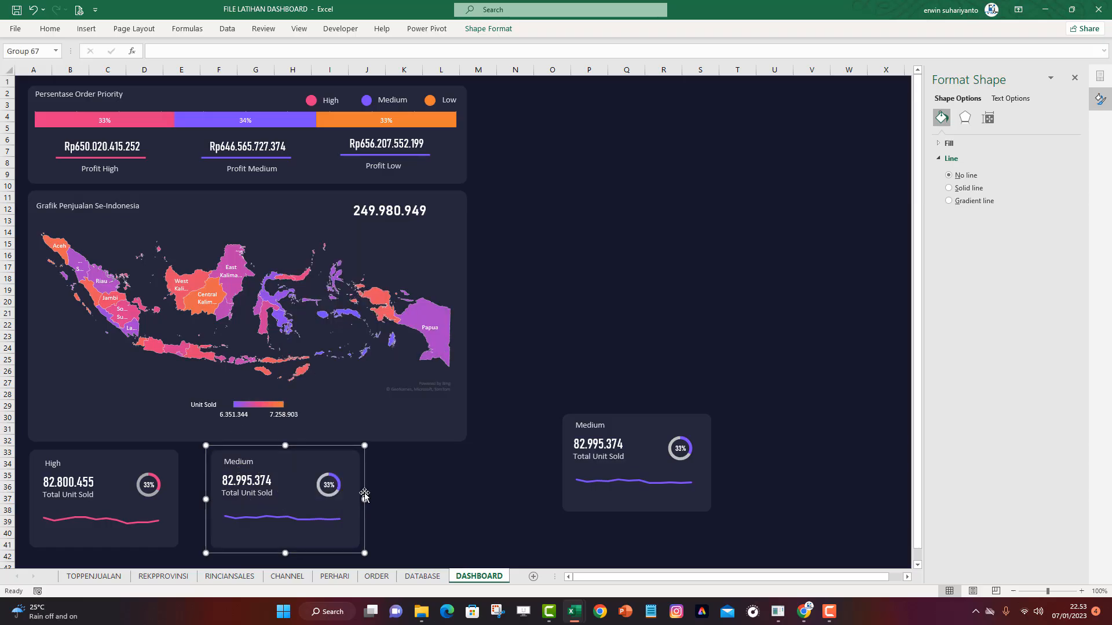
pyautogui.moveTo(365, 495); pyautogui.dragTo(339, 493)
pyautogui.click(489, 491)
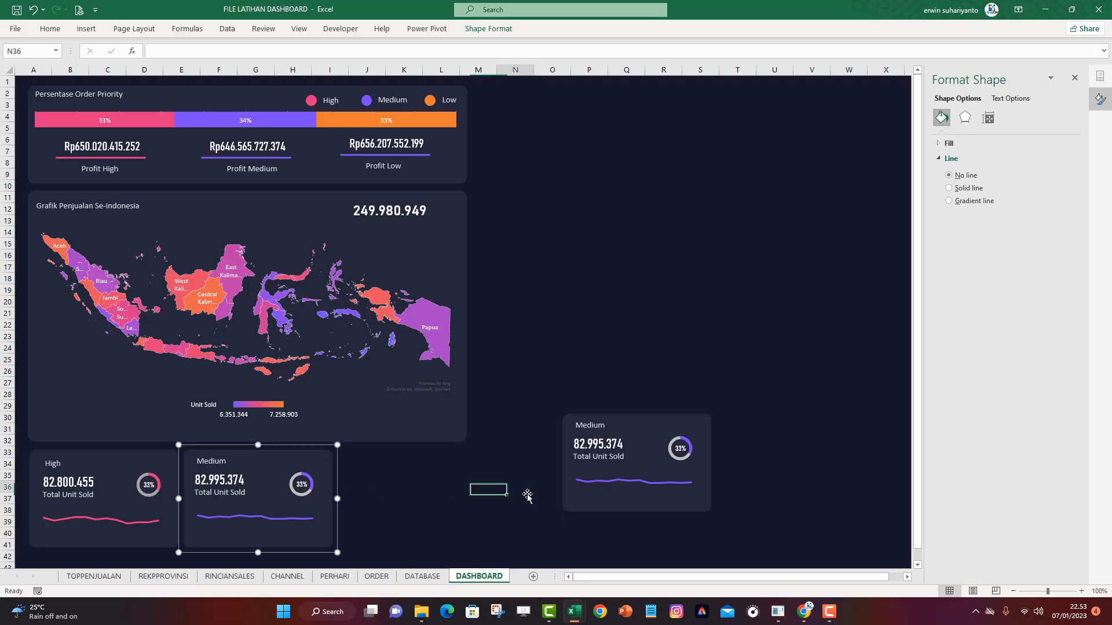
# Move all elements of the duplicated card beside the Medium card, level with the other two cards
pyautogui.click(623, 421)
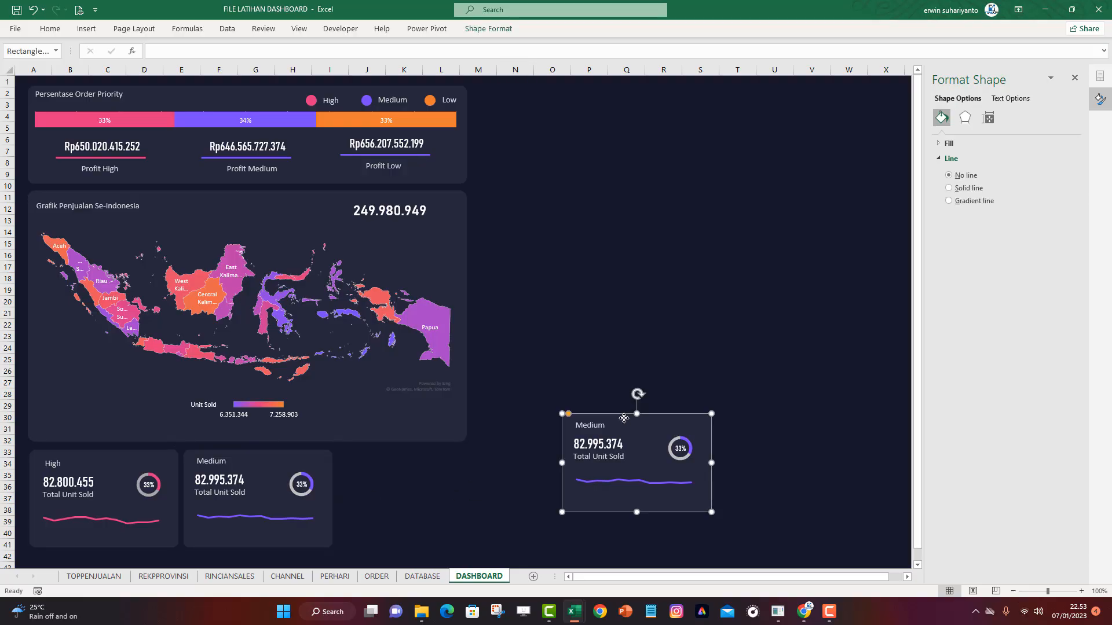
pyautogui.keyDown('shift'); pyautogui.click(590, 429); pyautogui.keyUp('shift')
pyautogui.keyDown('shift'); pyautogui.click(608, 457); pyautogui.keyUp('shift')
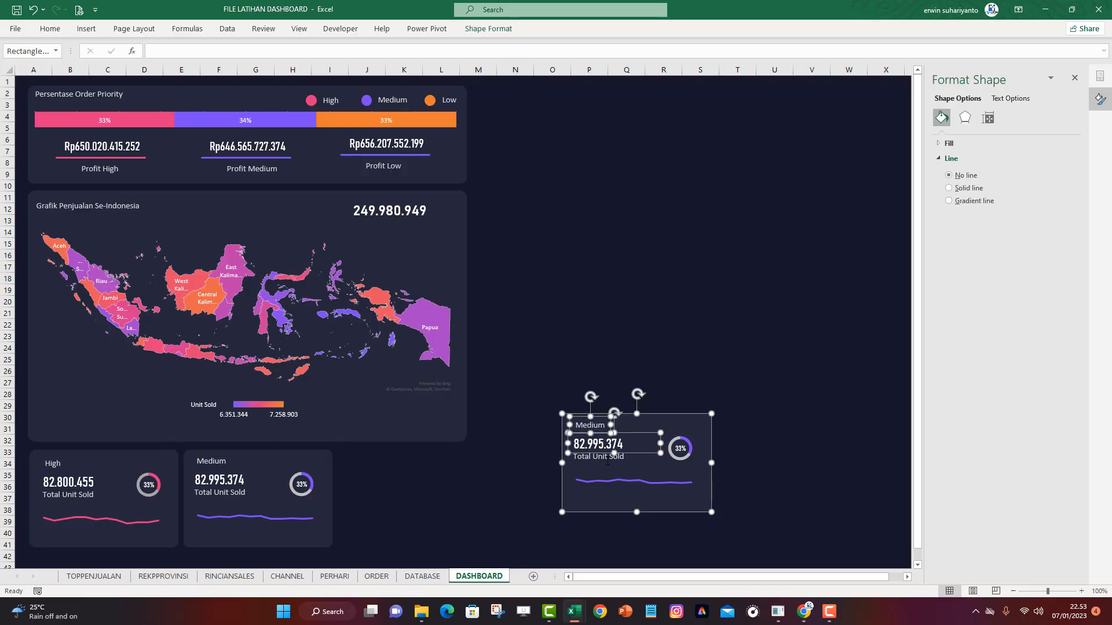
pyautogui.keyDown('shift'); pyautogui.click(608, 461); pyautogui.keyUp('shift')
pyautogui.keyDown('shift'); pyautogui.click(622, 484); pyautogui.keyUp('shift')
pyautogui.keyDown('shift'); pyautogui.click(674, 453); pyautogui.keyUp('shift')
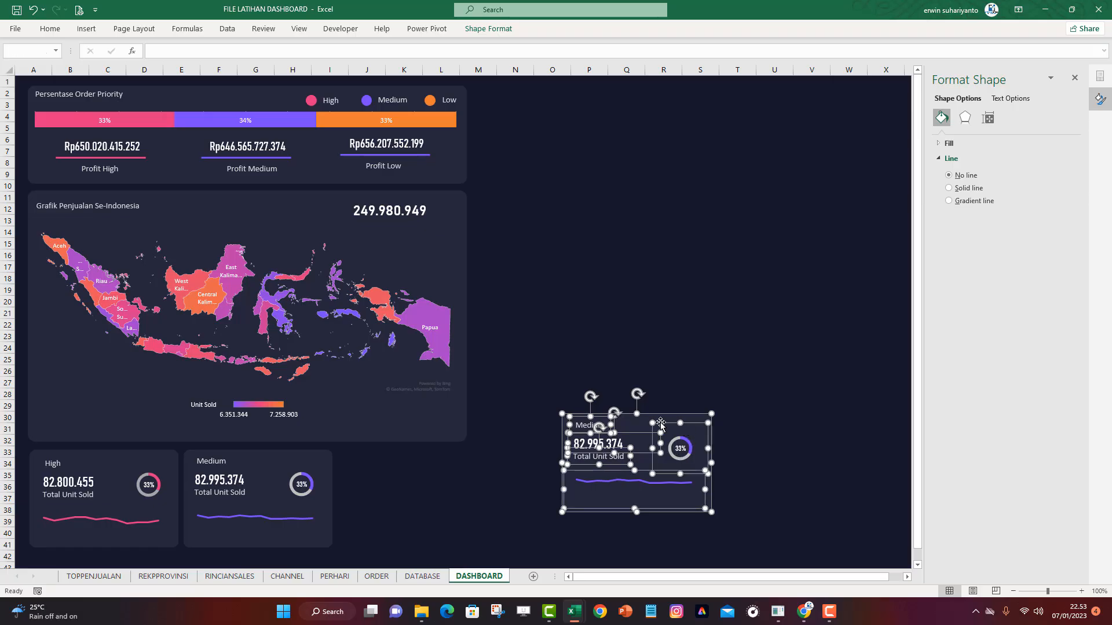
pyautogui.moveTo(658, 418); pyautogui.dragTo(434, 453)
pyautogui.click(559, 456)
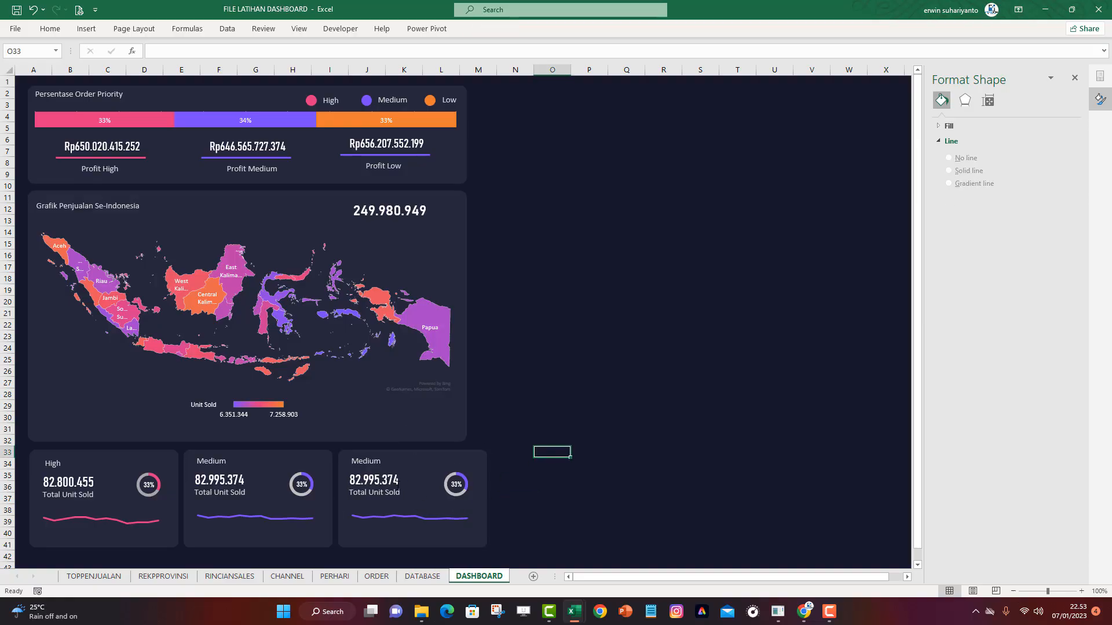
# Change the third card's title to Low
pyautogui.doubleClick(377, 463)
pyautogui.write('Low')
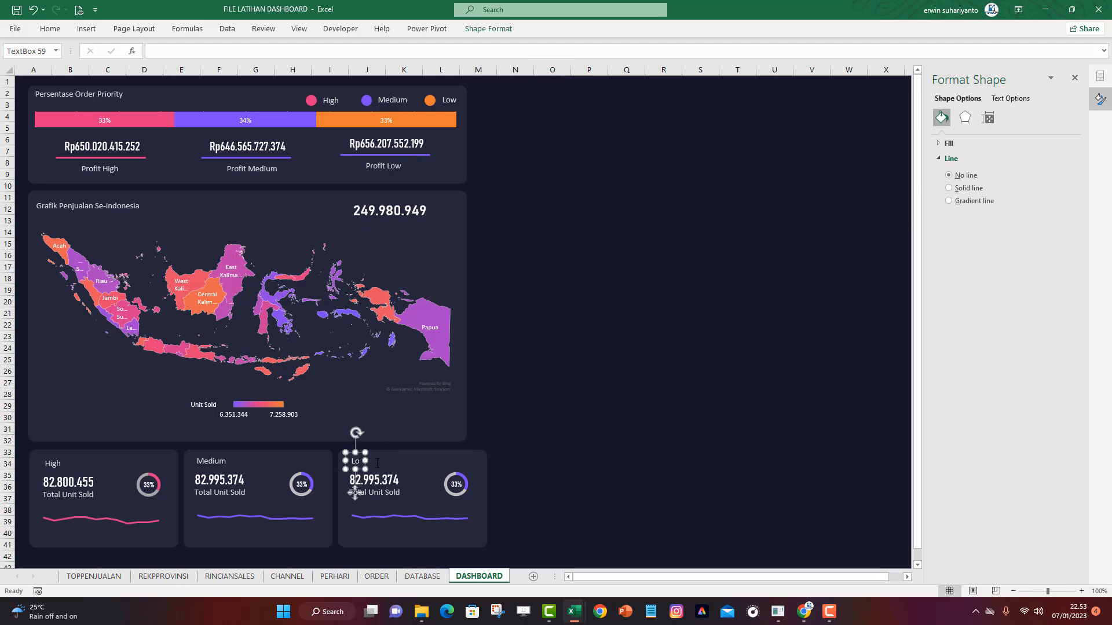
pyautogui.click(595, 474)
# Link the Low card's total unit sold figure to the Low value in cell B12 of the ORDER sheet
pyautogui.click(370, 484)
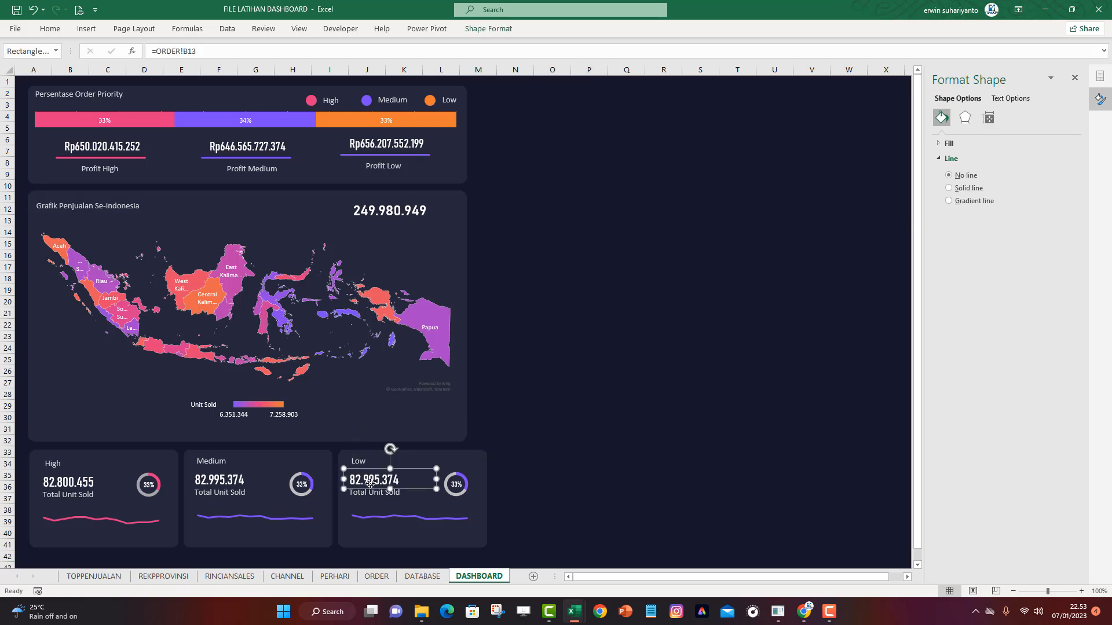
pyautogui.moveTo(199, 51); pyautogui.dragTo(150, 51)
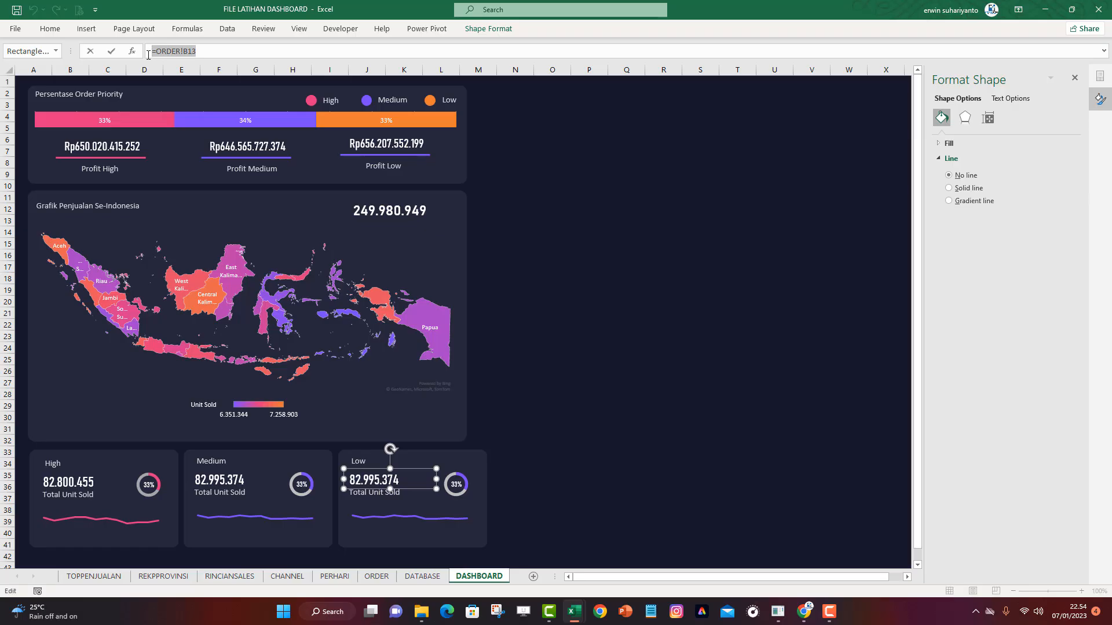
pyautogui.write('=')
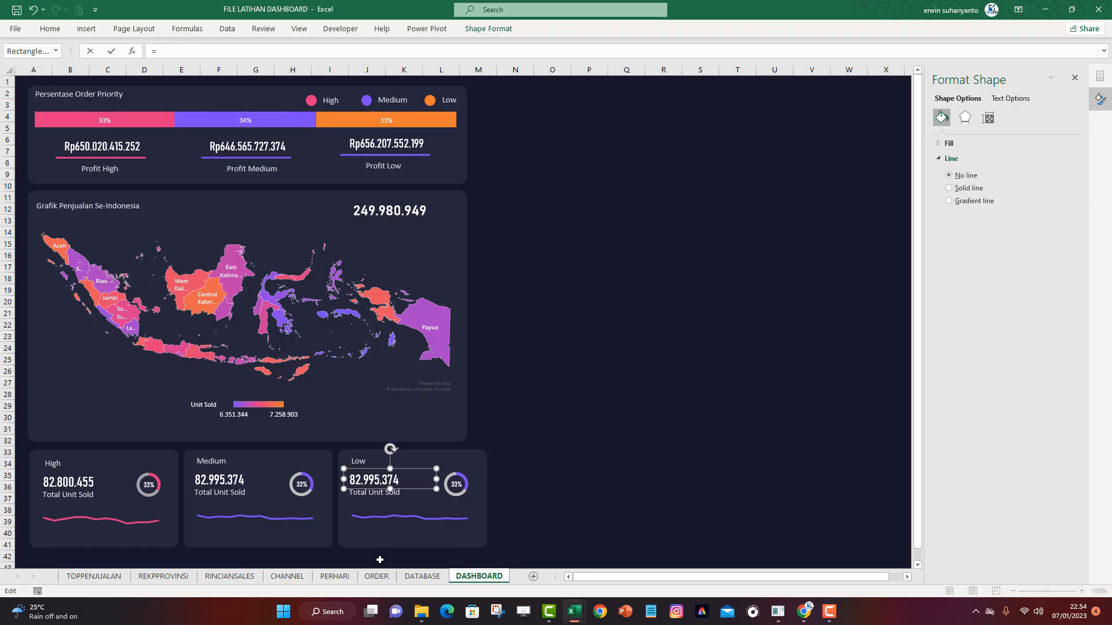
pyautogui.click(376, 577)
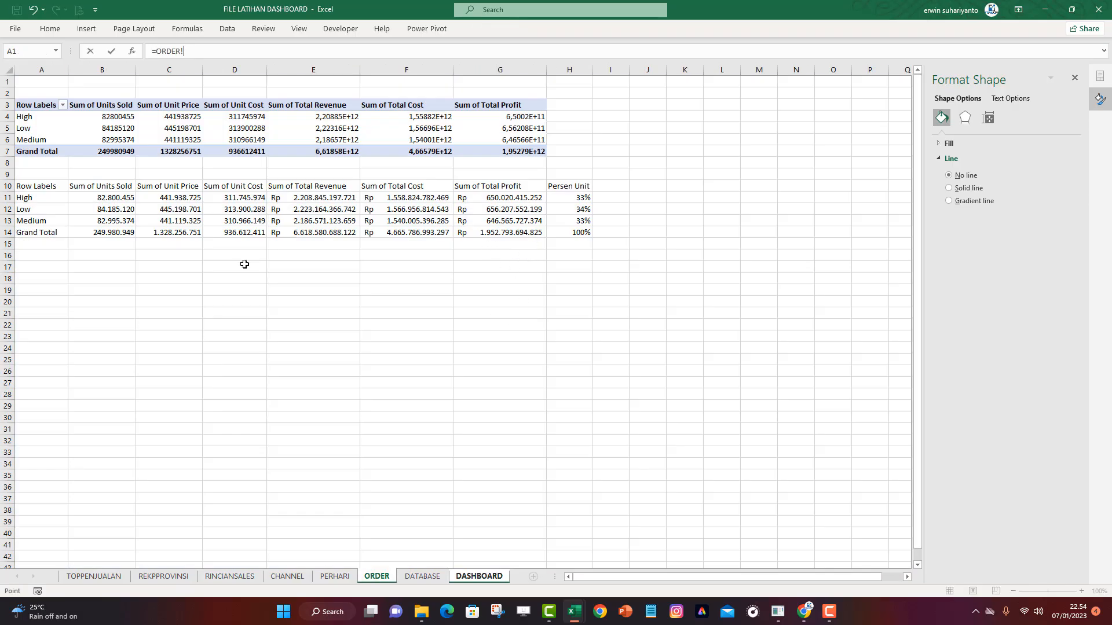
pyautogui.click(119, 209)
pyautogui.press('Return')
pyautogui.click(503, 505)
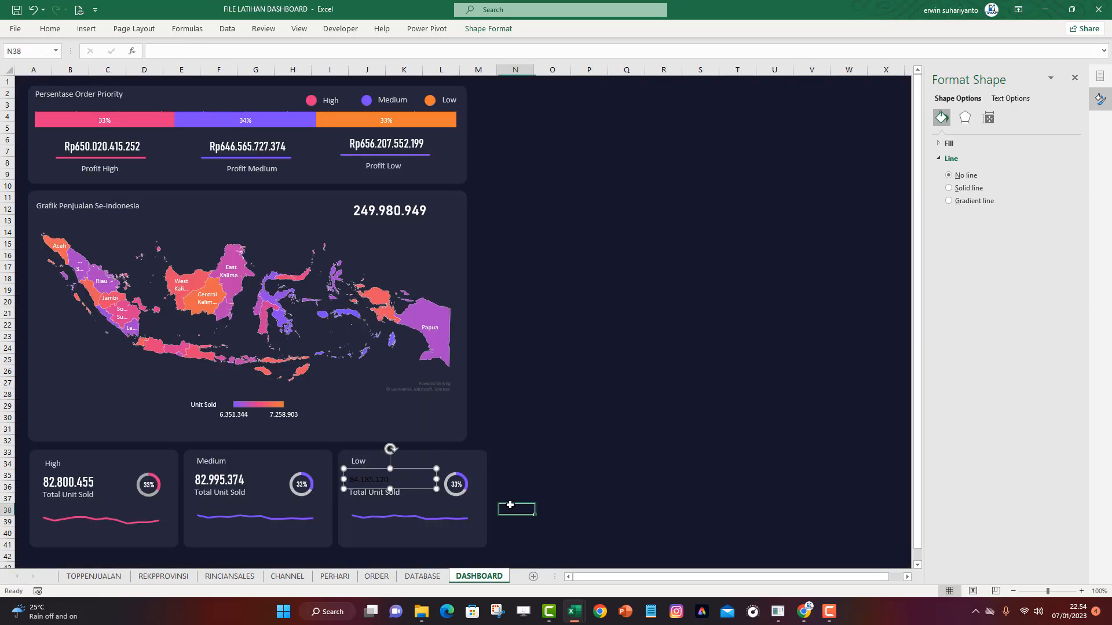
# Copy the text formatting of the Medium card's total unit sold figure onto the Low card's figure
pyautogui.click(205, 478)
pyautogui.click(222, 477)
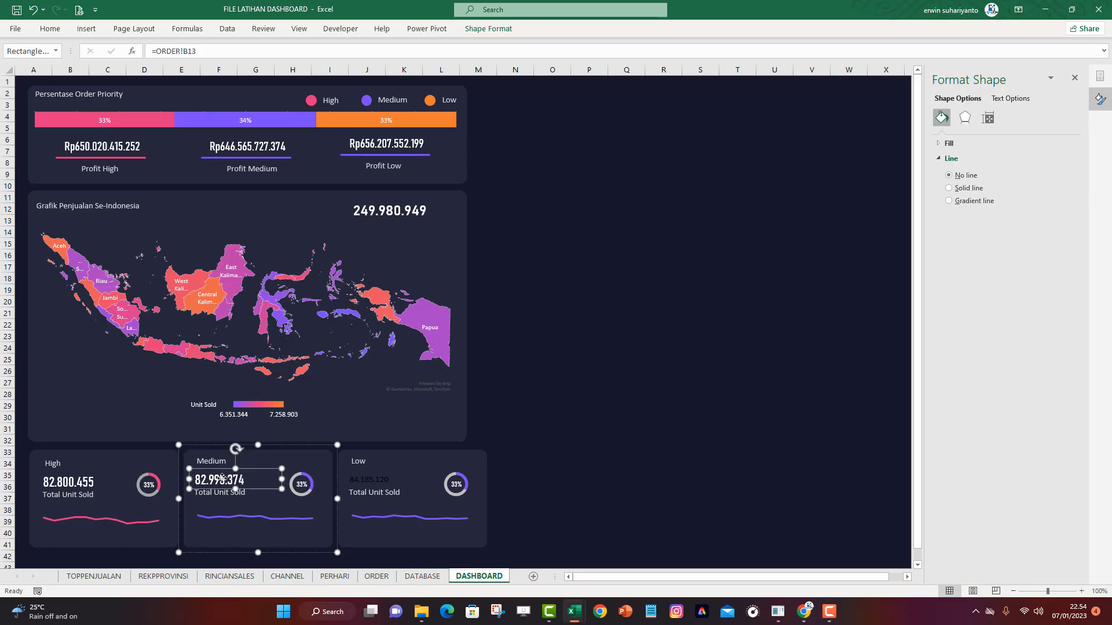
pyautogui.click(50, 28)
pyautogui.click(59, 74)
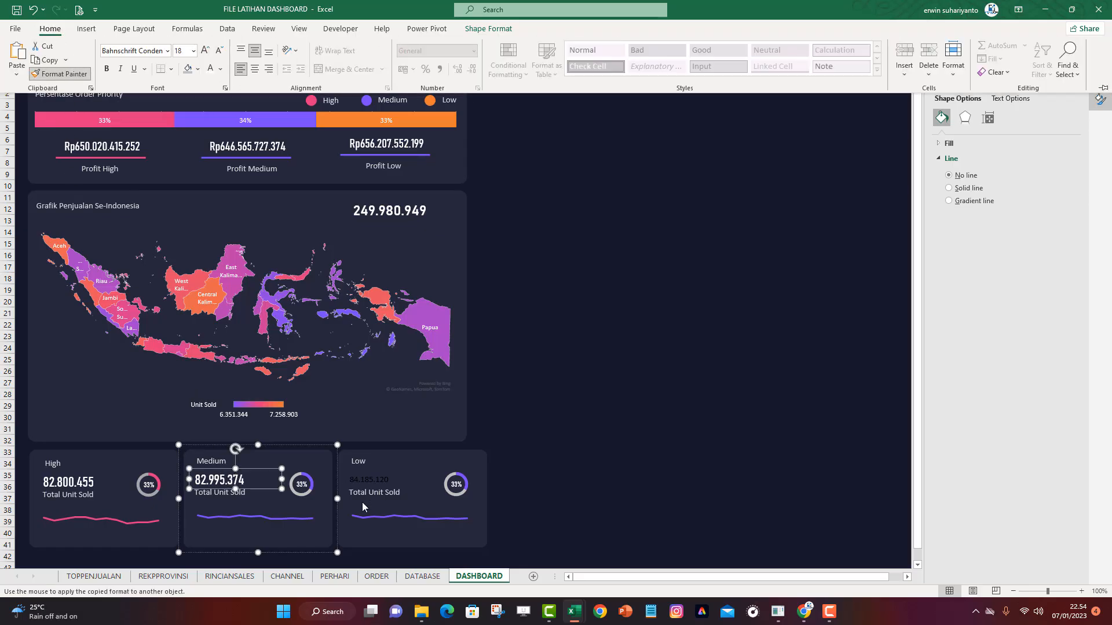
pyautogui.click(369, 478)
pyautogui.click(589, 443)
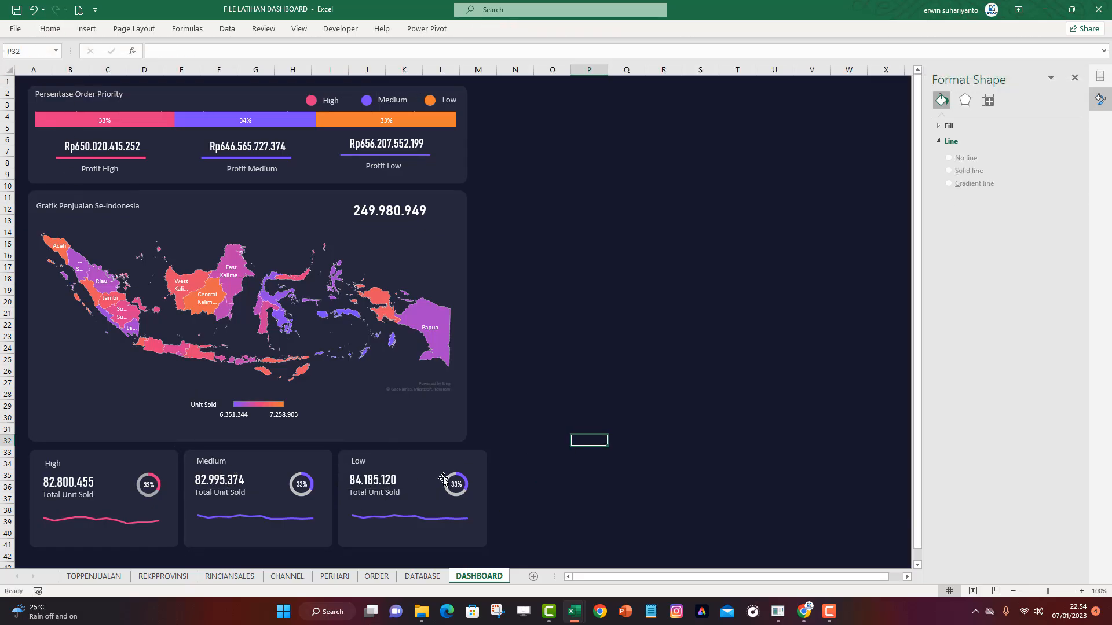
# Set the Low card's doughnut chart data range to I19:I20 on the RINCIANSALES sheet
pyautogui.click(457, 485)
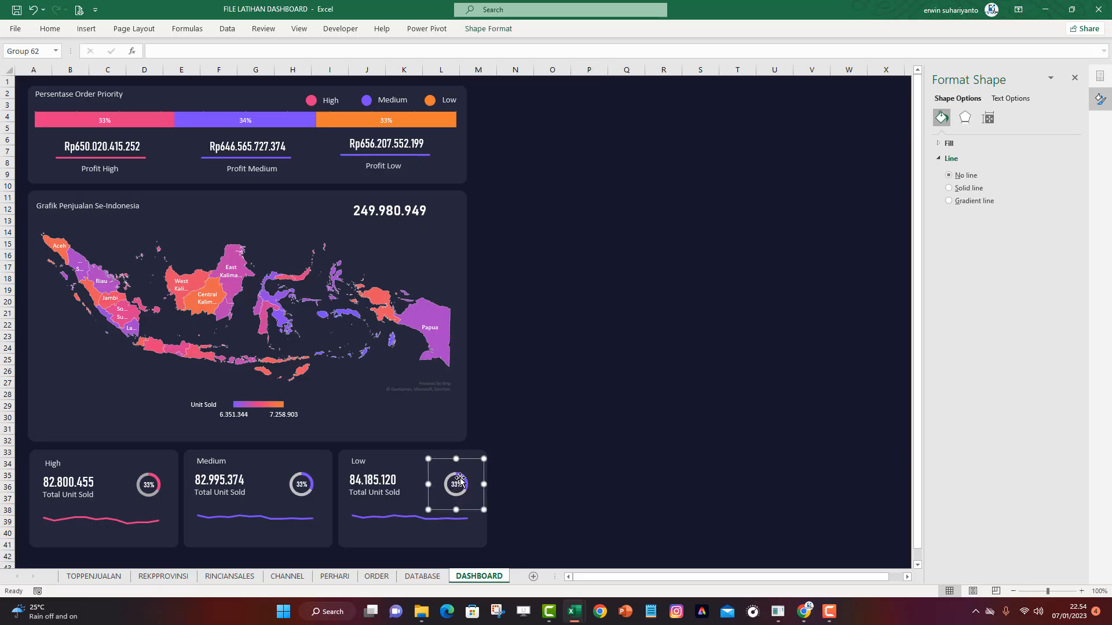
pyautogui.rightClick(461, 483)
pyautogui.click(513, 404)
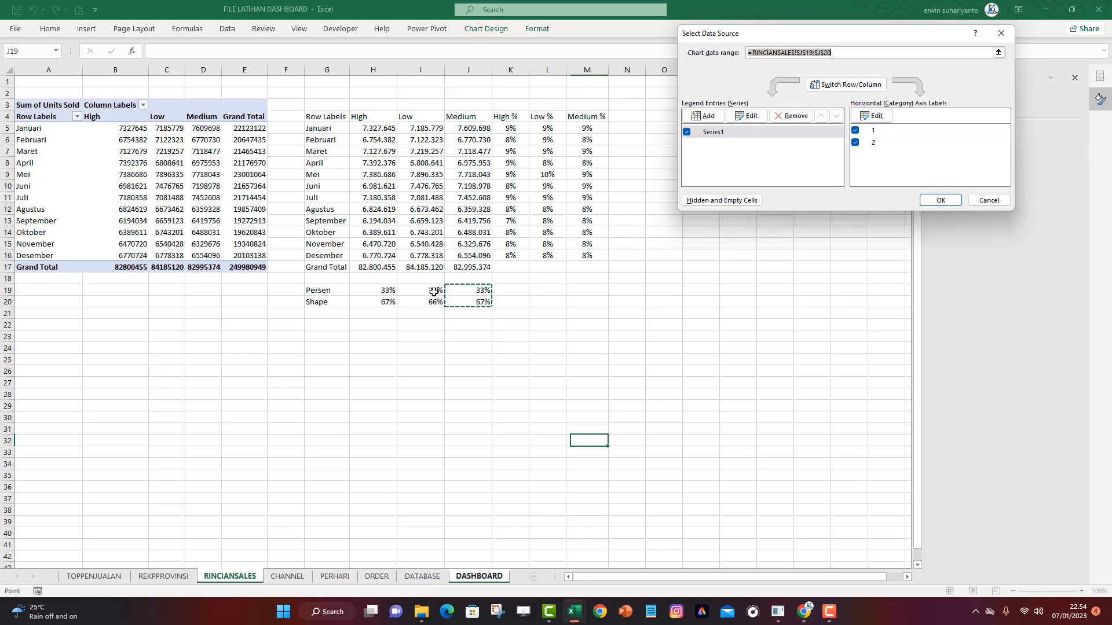
pyautogui.moveTo(435, 290); pyautogui.dragTo(437, 301)
pyautogui.click(944, 200)
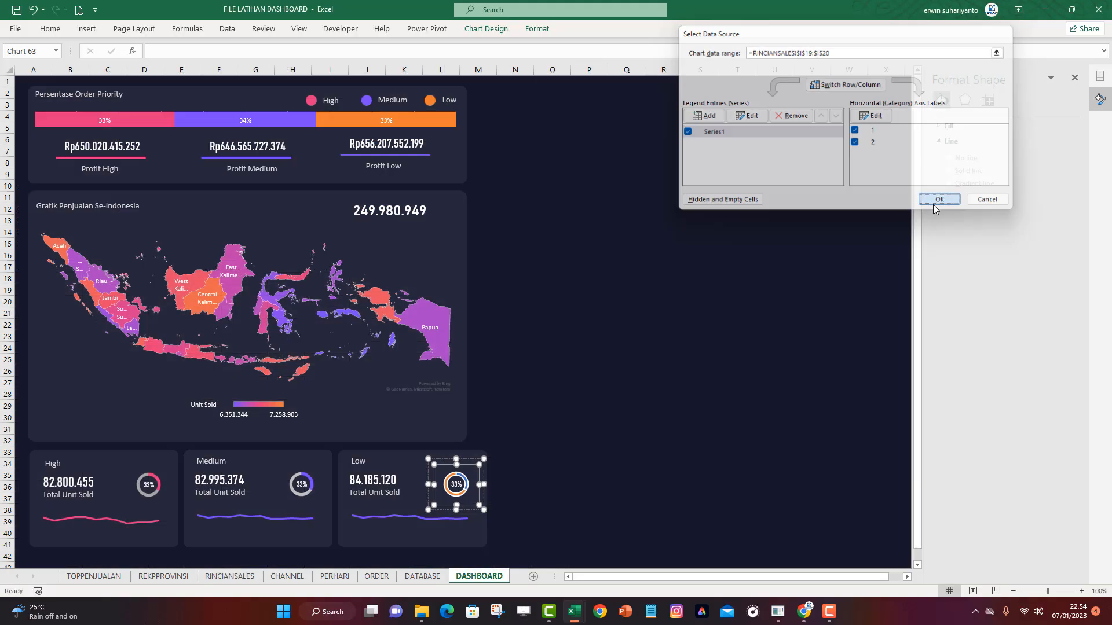
# Remove the outline from the data series of the Low card's doughnut chart
pyautogui.click(457, 476)
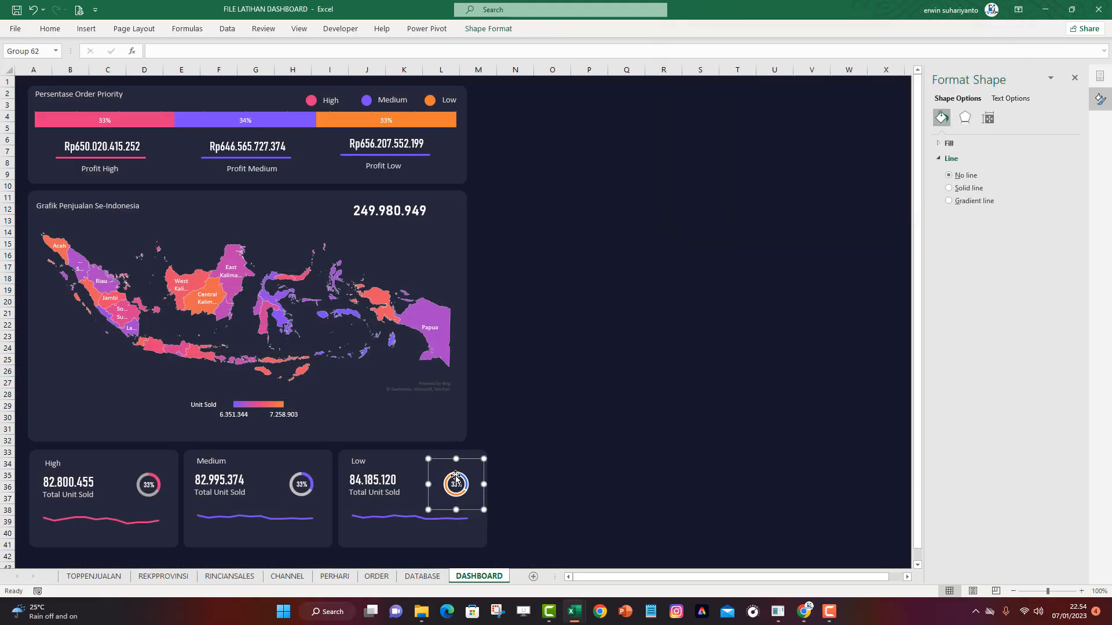
pyautogui.click(455, 476)
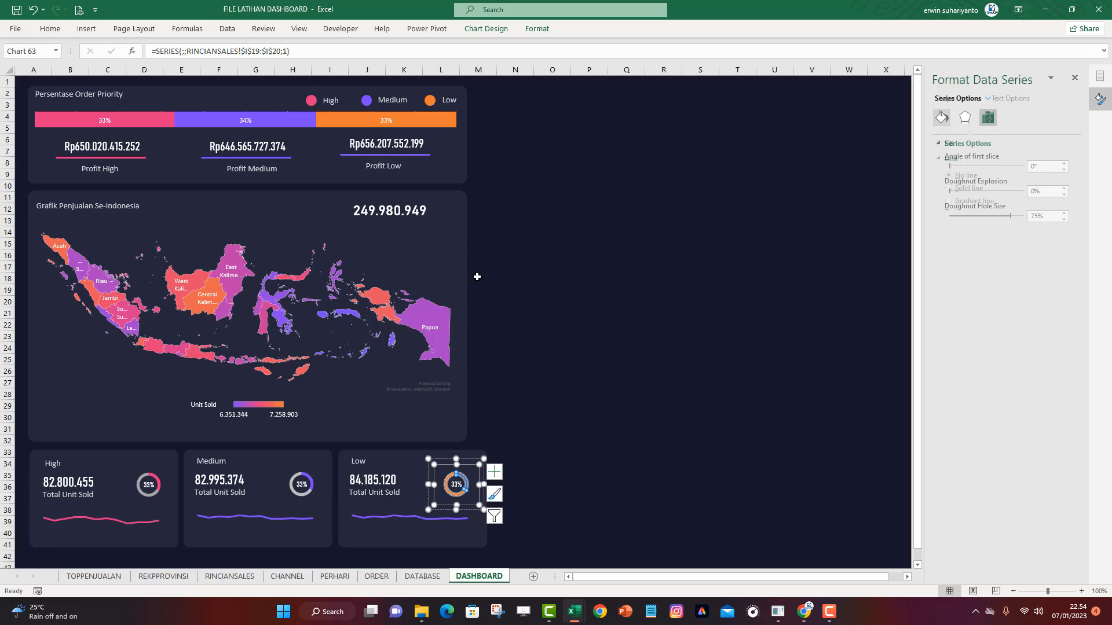
pyautogui.click(534, 28)
pyautogui.click(454, 59)
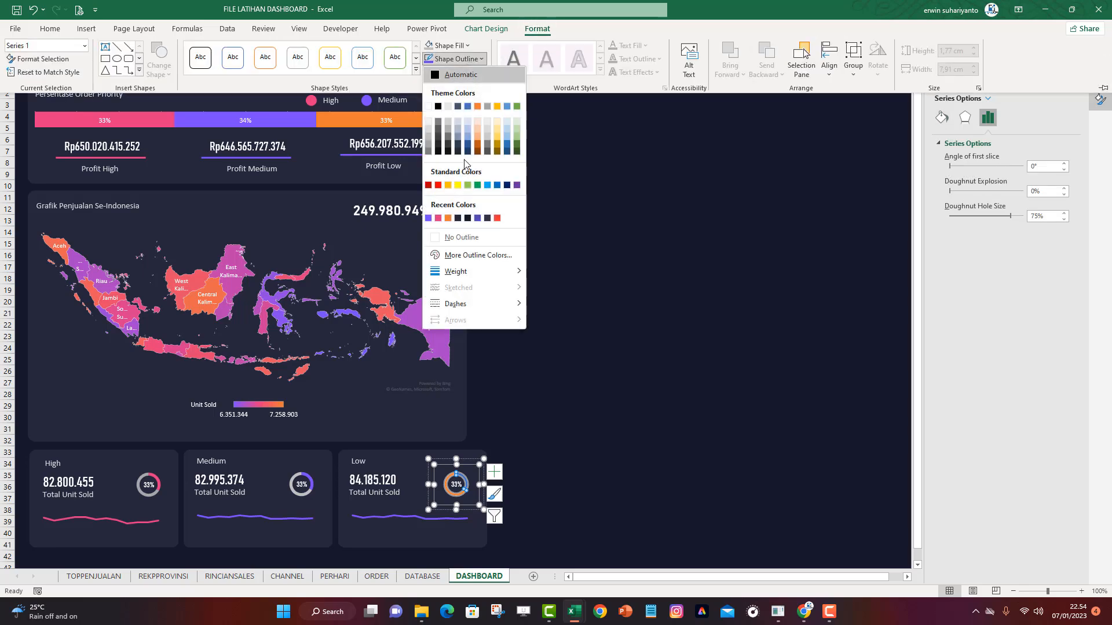
pyautogui.click(479, 238)
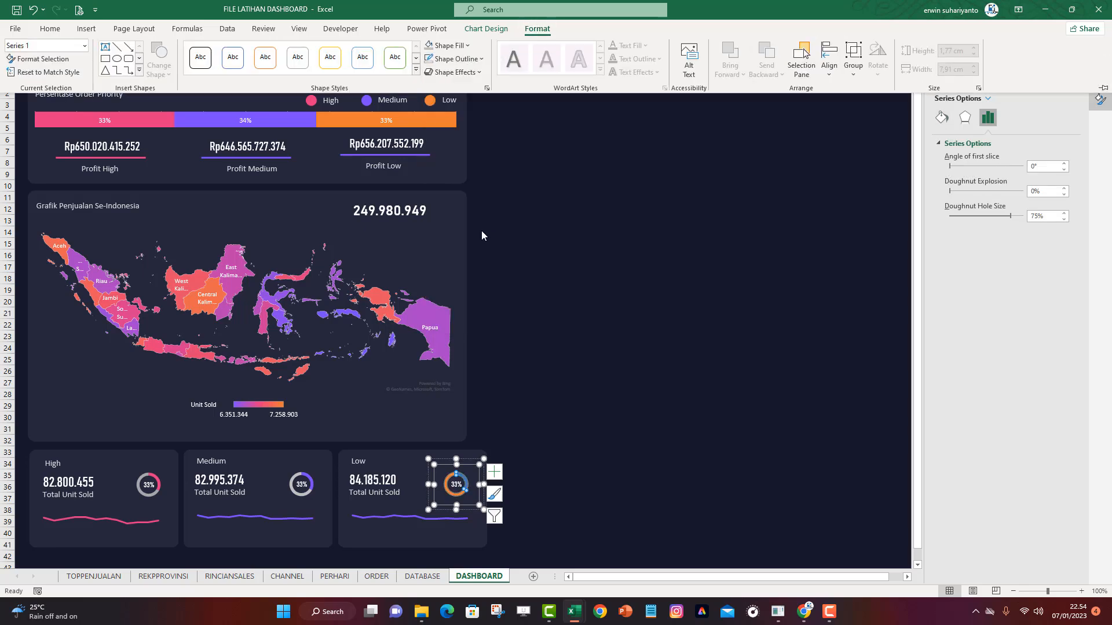
# Fill the percentage slice of the Low card's doughnut with the recently used orange
pyautogui.click(465, 480)
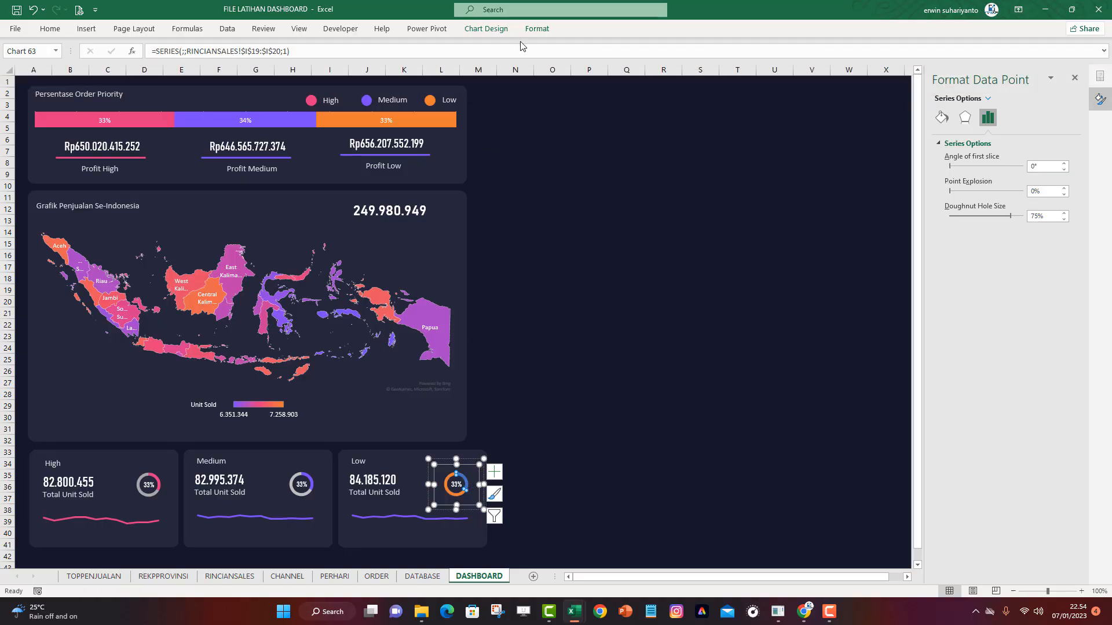
pyautogui.click(534, 29)
pyautogui.click(446, 45)
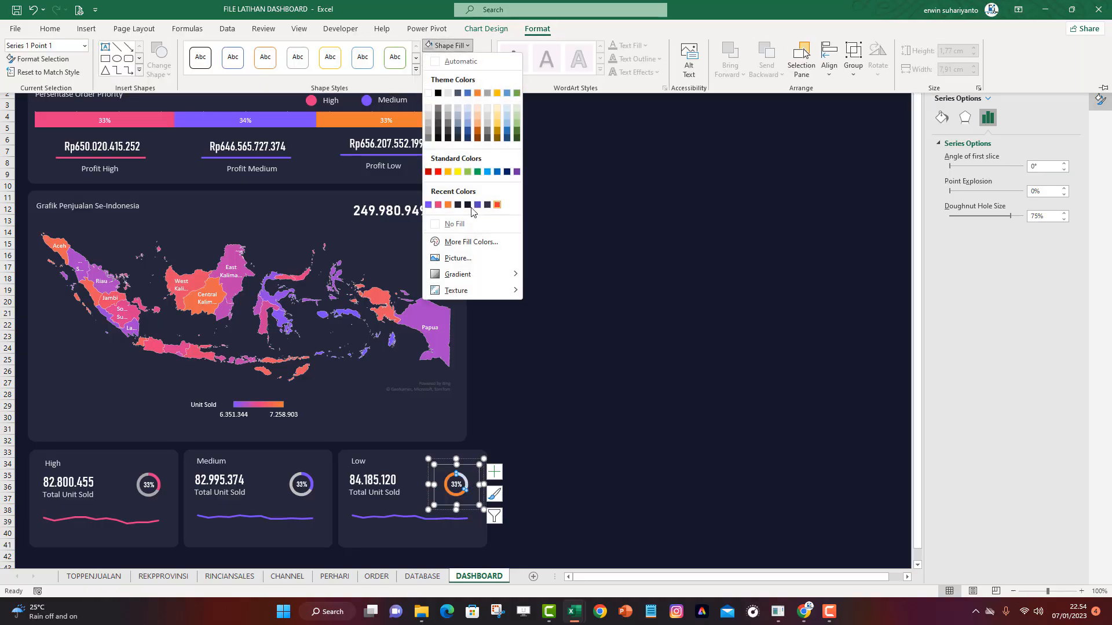
pyautogui.click(448, 204)
# Fill the remaining slice of the Low card's doughnut with a grey shade of the white theme color
pyautogui.click(452, 495)
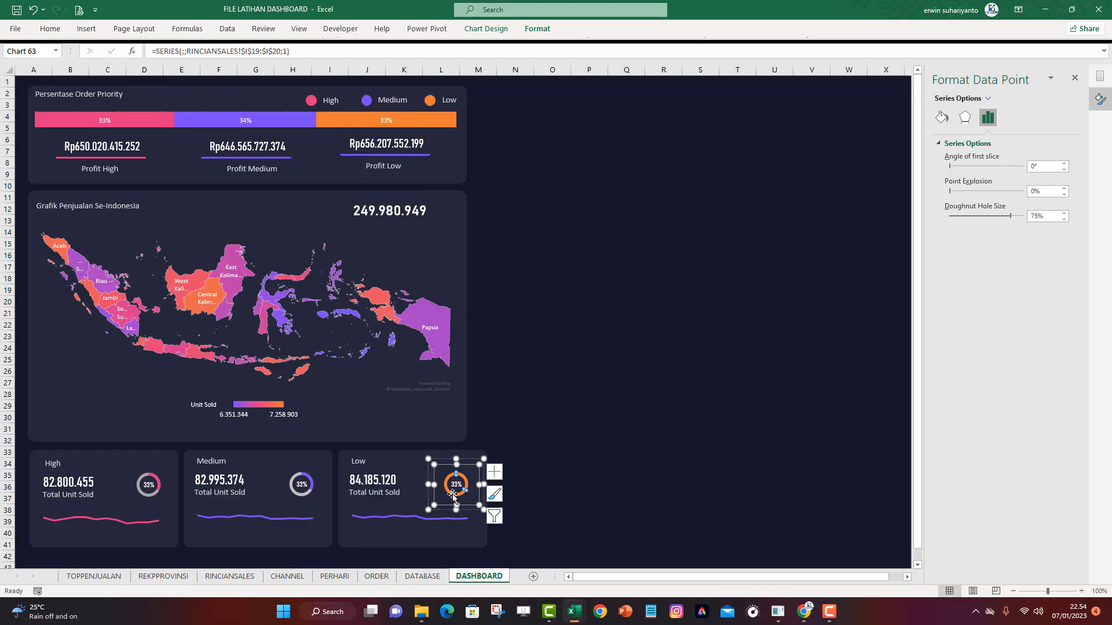
pyautogui.click(455, 499)
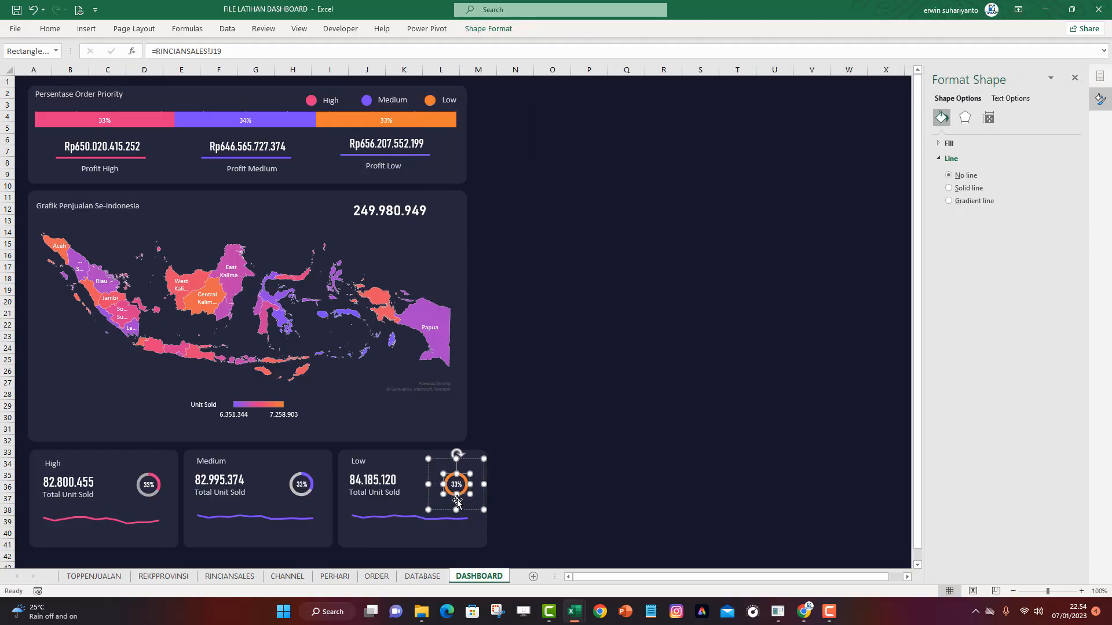
pyautogui.click(457, 499)
pyautogui.click(455, 493)
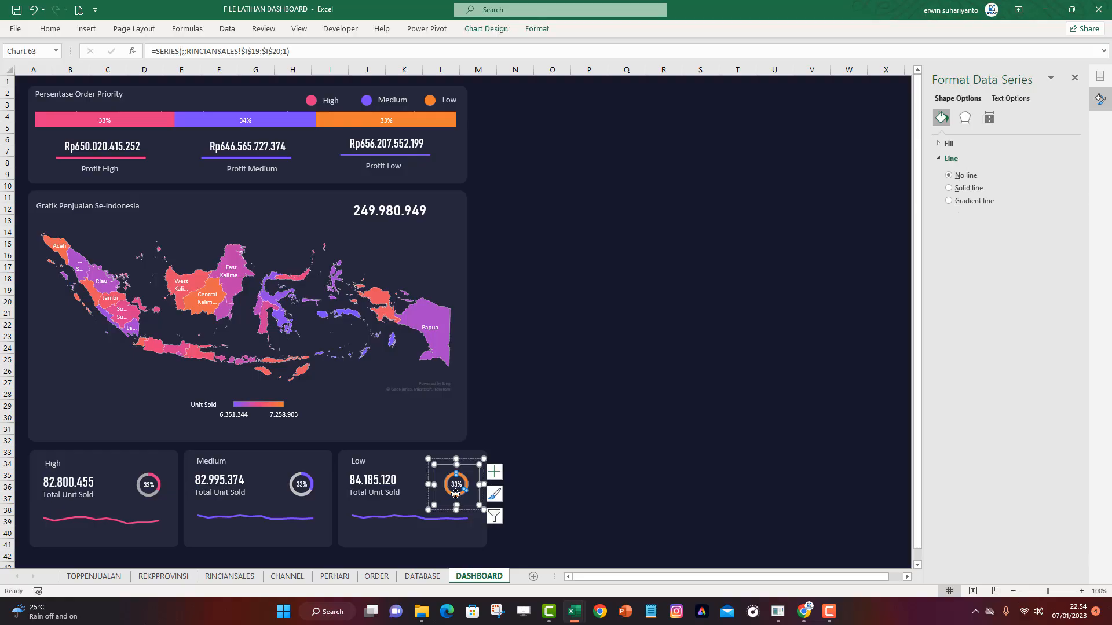
pyautogui.click(455, 492)
pyautogui.click(537, 29)
pyautogui.click(447, 45)
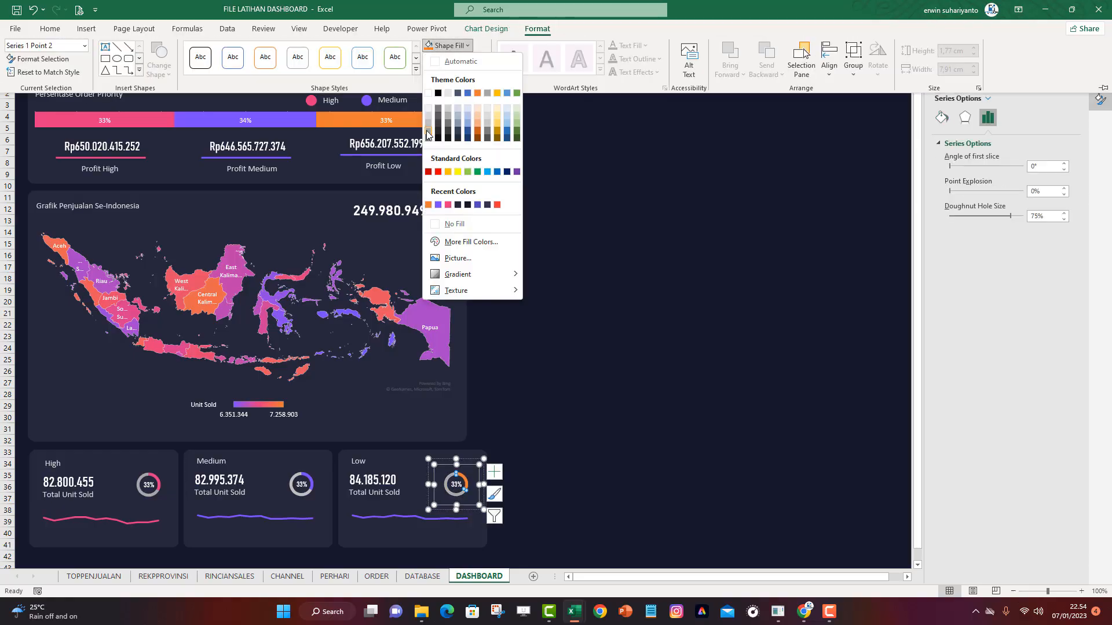
pyautogui.click(429, 135)
pyautogui.click(622, 392)
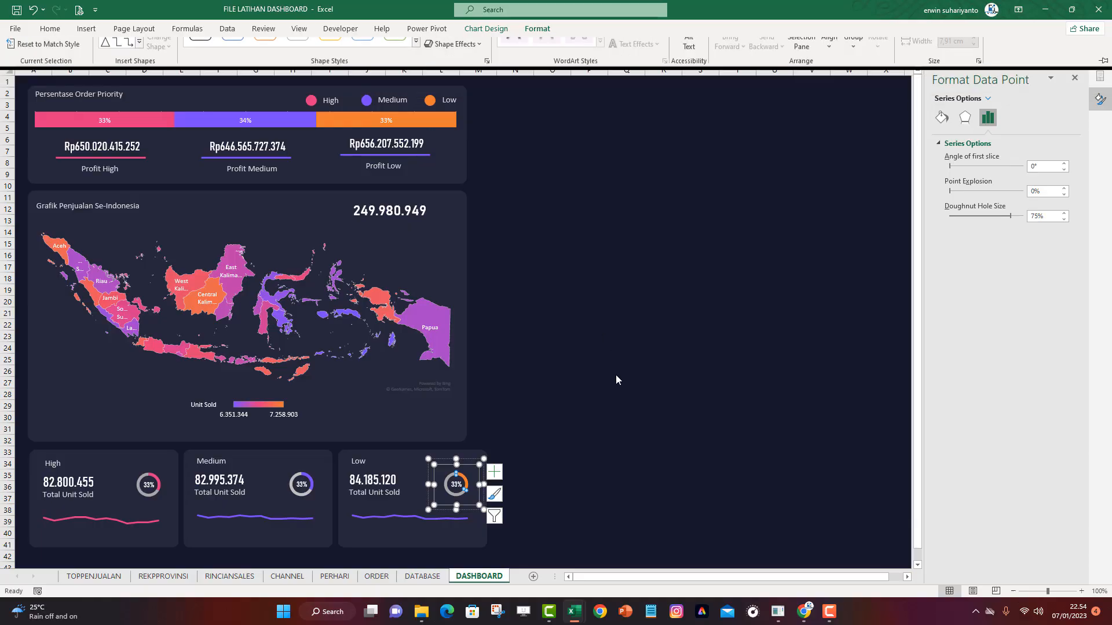
# Link the percentage label inside the Low card's doughnut to cell I19 of the RINCIANSALES sheet
pyautogui.click(458, 486)
pyautogui.click(458, 487)
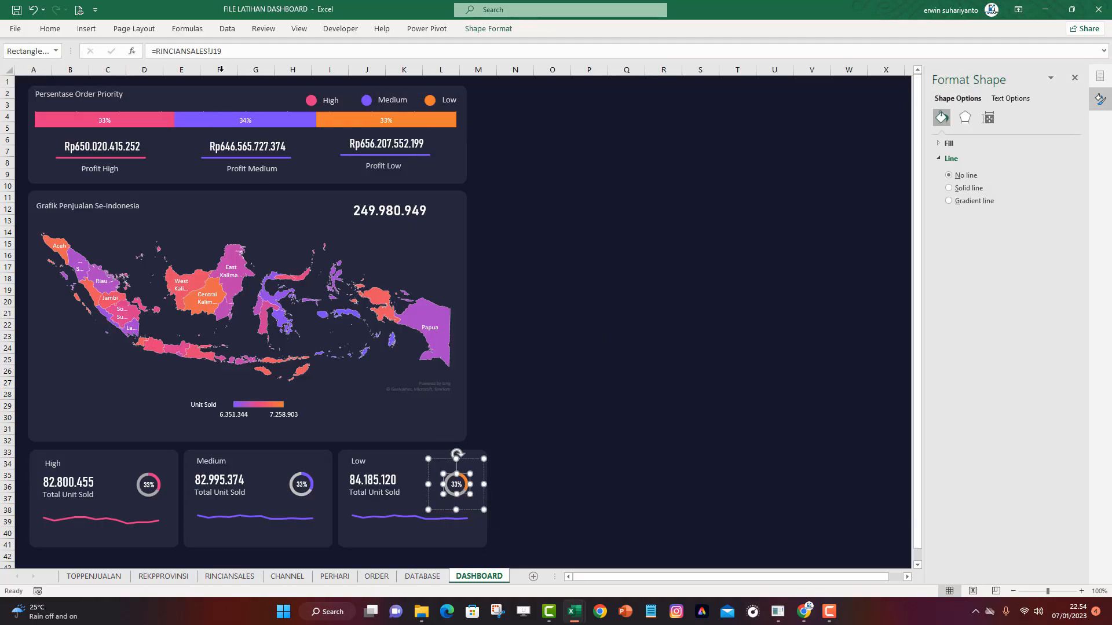
pyautogui.moveTo(222, 51); pyautogui.dragTo(145, 53)
pyautogui.write('=')
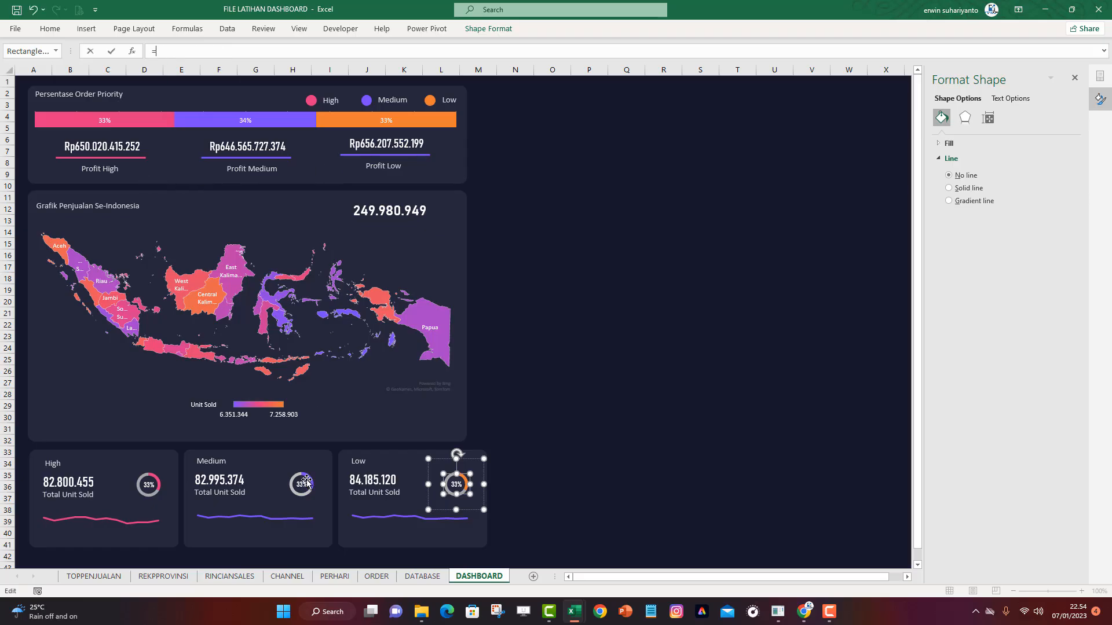
pyautogui.click(230, 576)
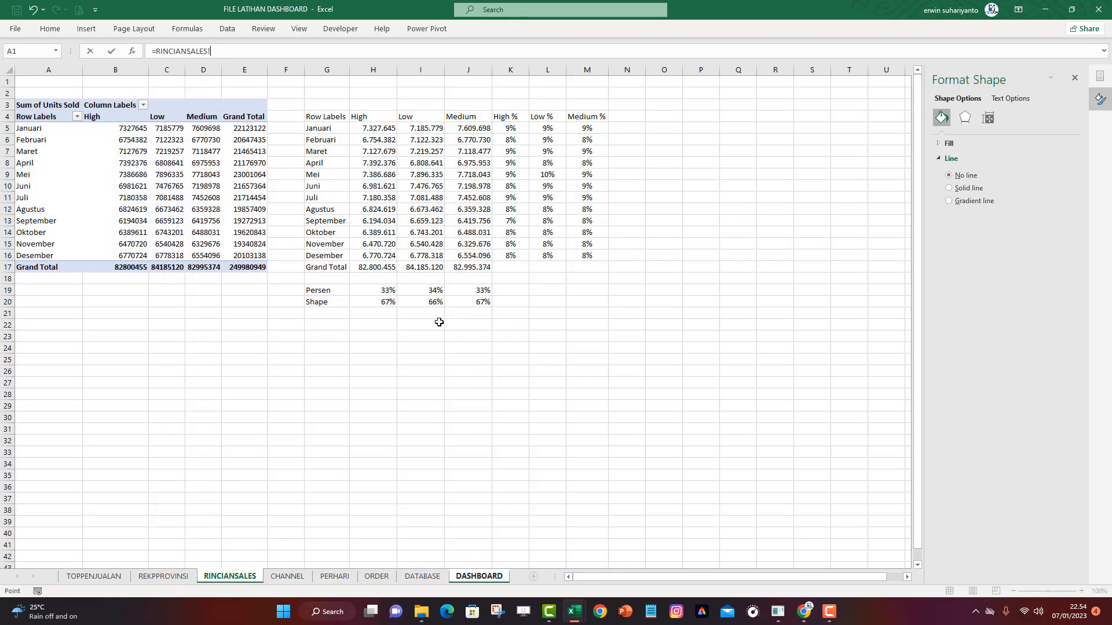
pyautogui.click(433, 291)
pyautogui.press('Return')
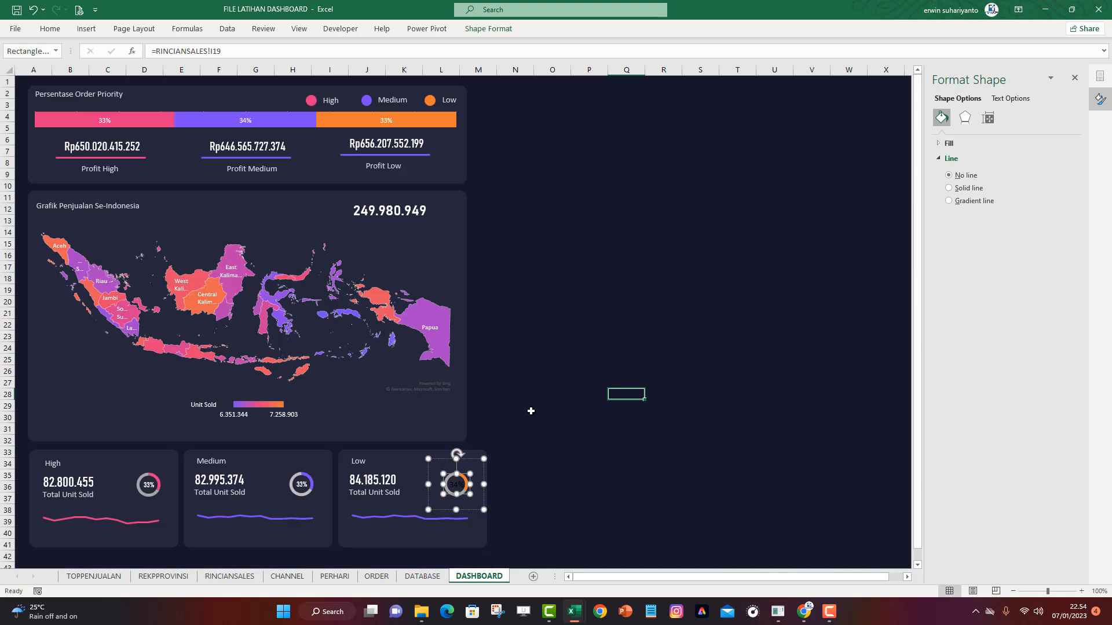
pyautogui.click(579, 471)
# Copy the formatting of the Medium card's percentage label onto the Low card's percentage label
pyautogui.click(301, 485)
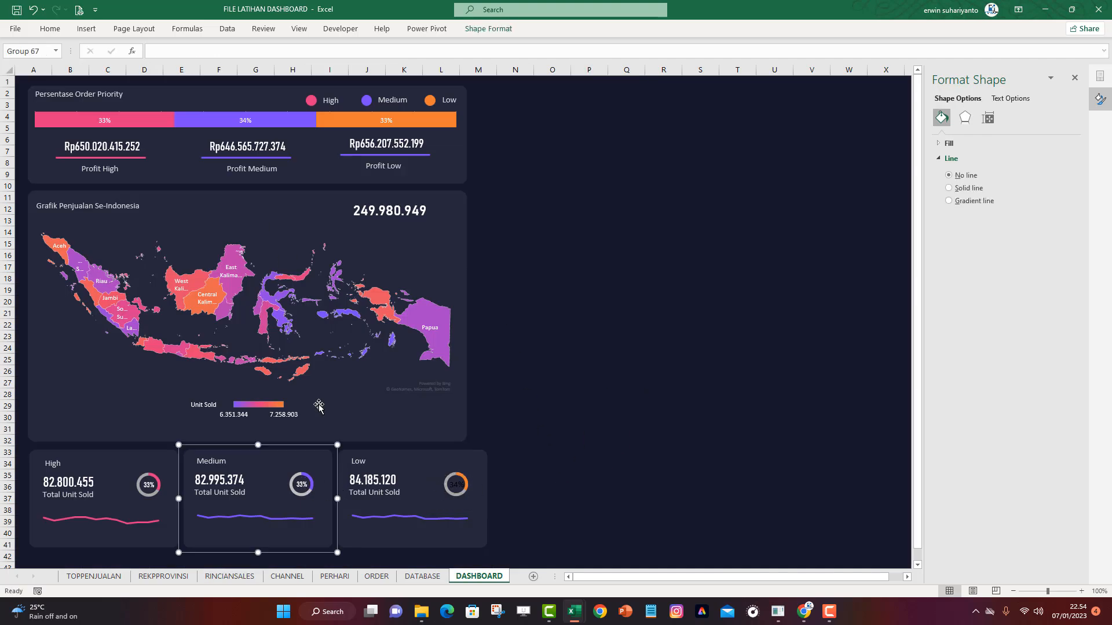
pyautogui.click(301, 485)
pyautogui.click(50, 28)
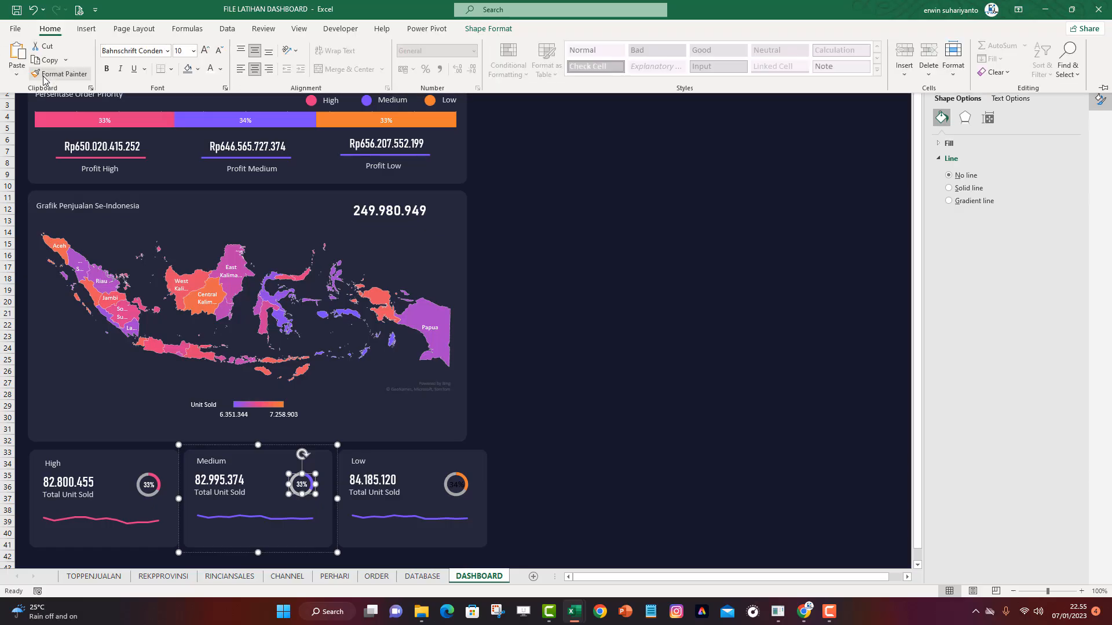
pyautogui.click(36, 74)
pyautogui.click(455, 492)
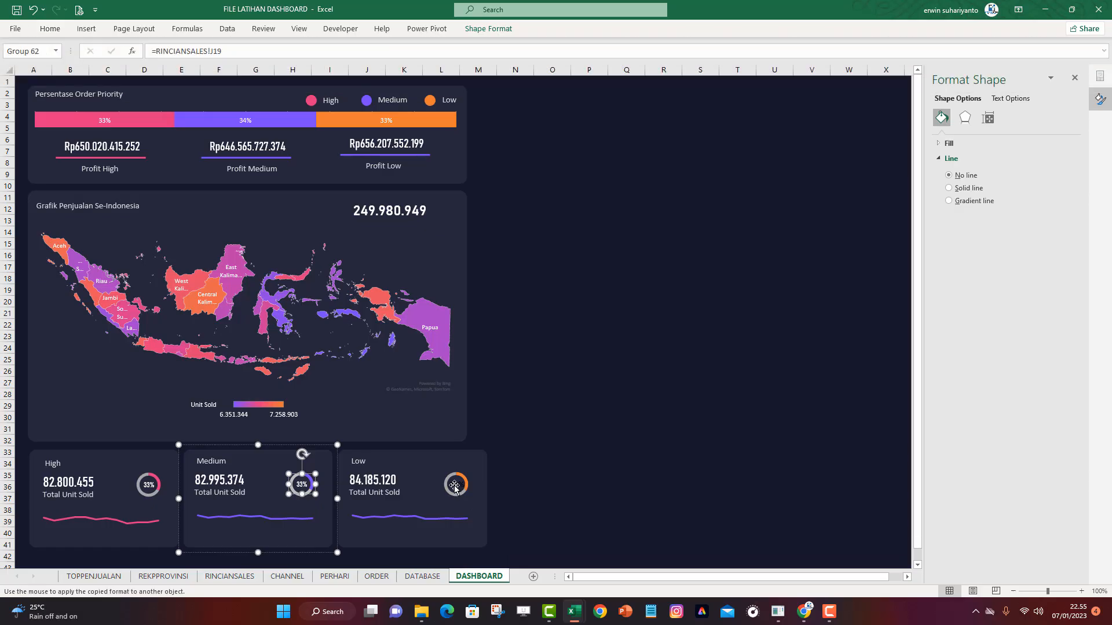
pyautogui.click(601, 480)
# Set the Low card's line chart data range to the Low % values L5:L16 on the RINCIANSALES sheet
pyautogui.click(411, 521)
pyautogui.rightClick(410, 521)
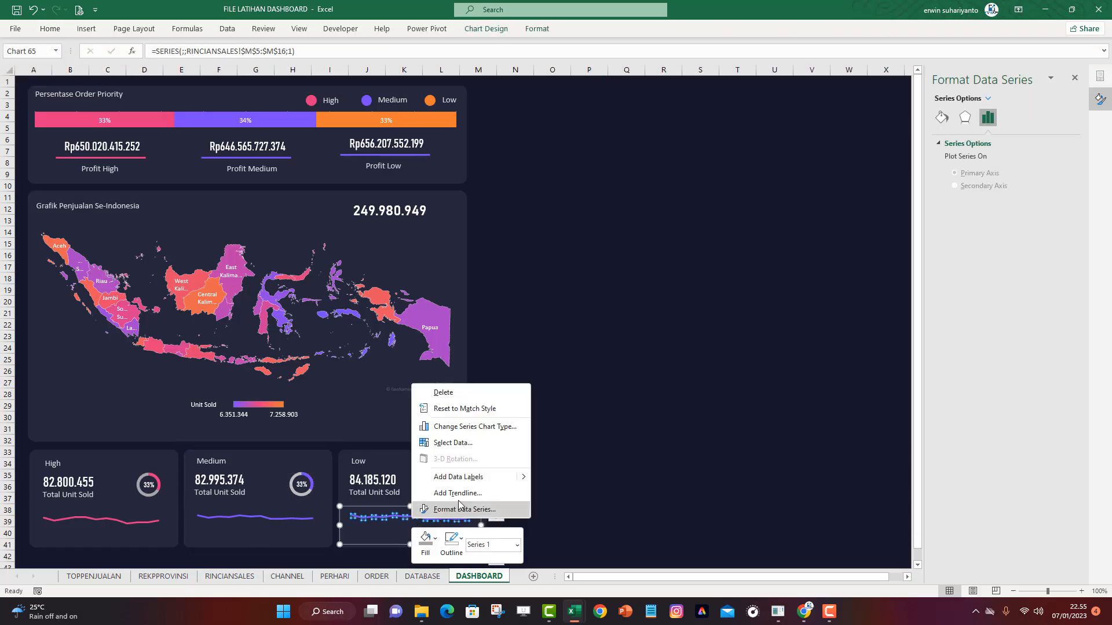
pyautogui.click(434, 443)
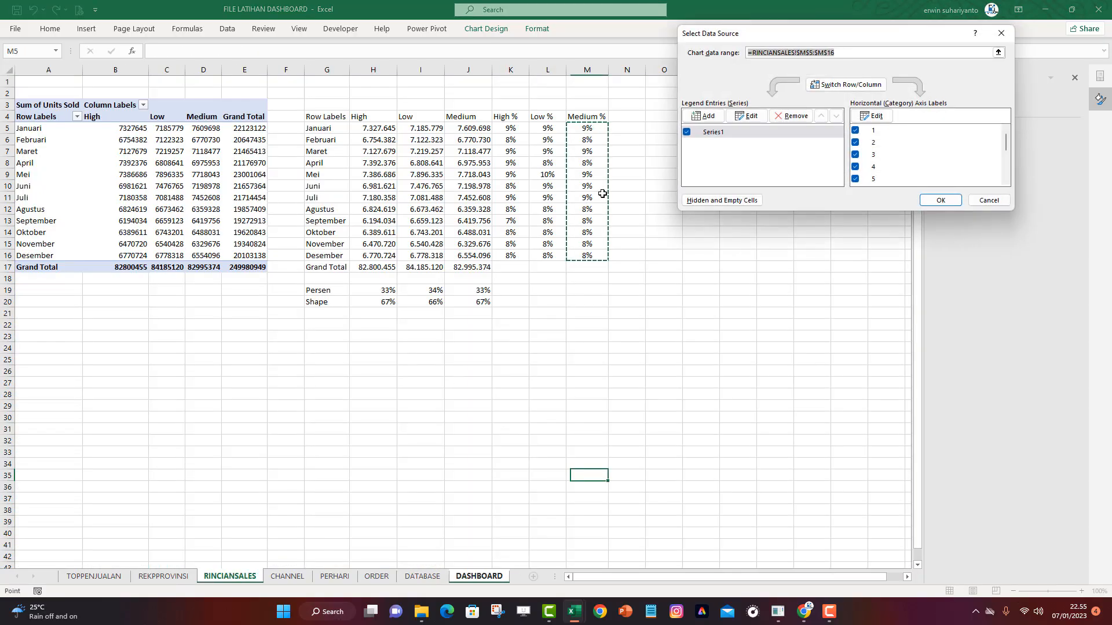
pyautogui.moveTo(547, 128); pyautogui.dragTo(551, 250)
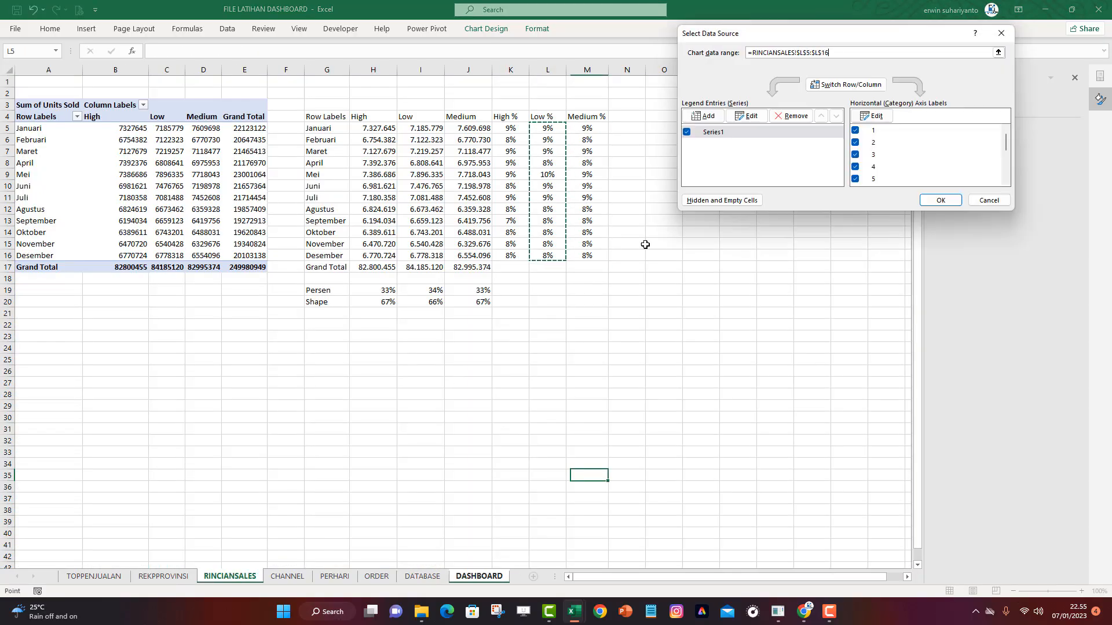
pyautogui.click(941, 202)
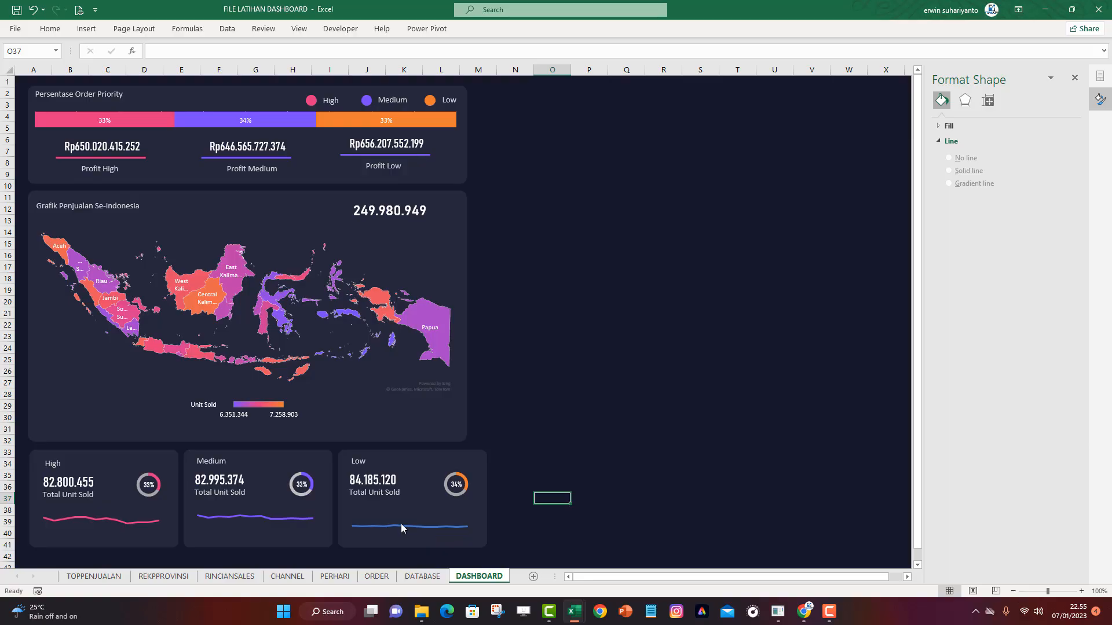
# Recolor the line of the Low card's line chart with the recently used orange
pyautogui.click(400, 524)
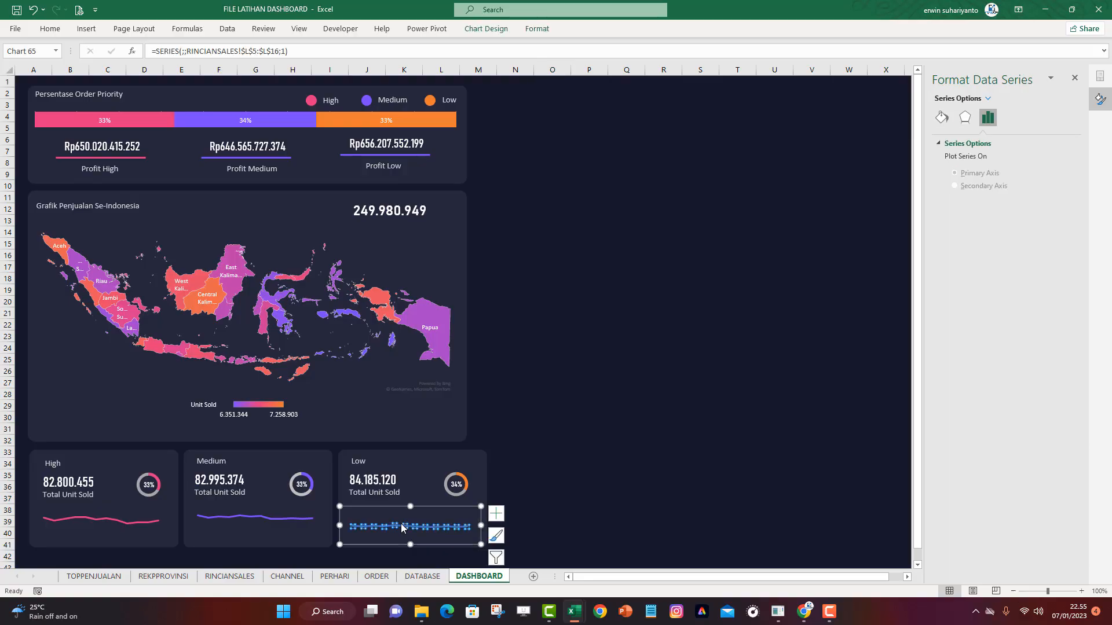
pyautogui.click(538, 32)
pyautogui.click(455, 58)
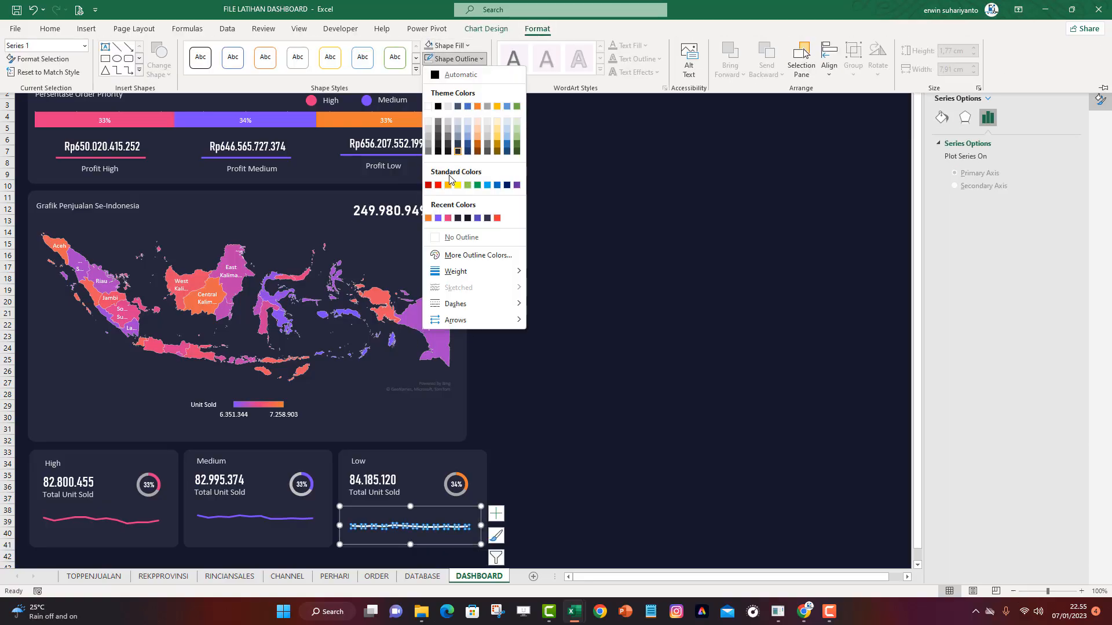
pyautogui.click(429, 219)
pyautogui.click(703, 354)
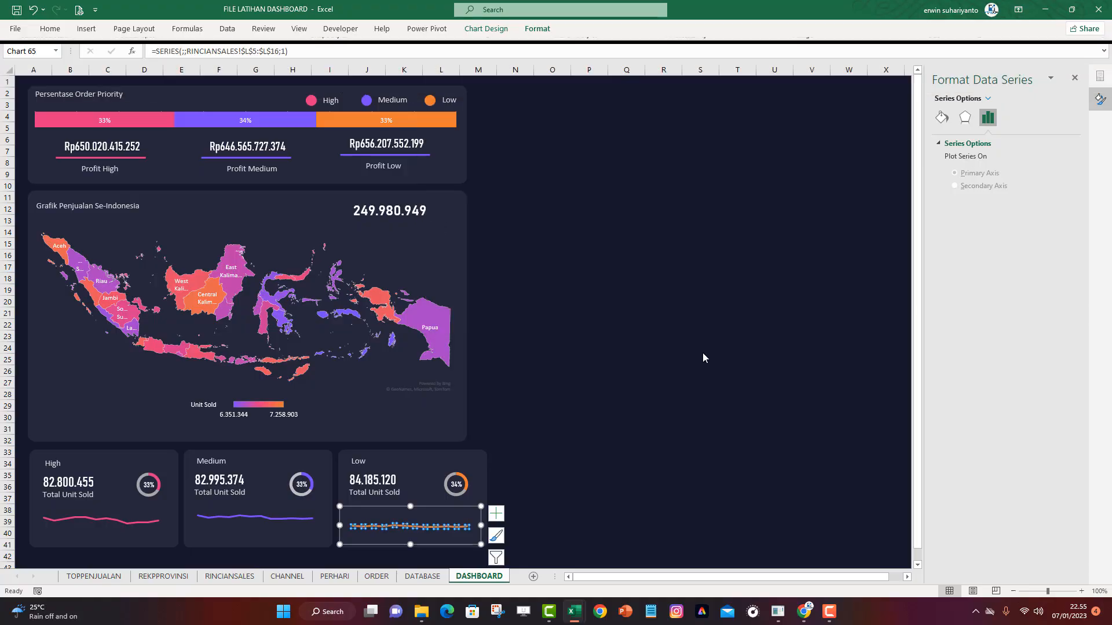
pyautogui.click(703, 352)
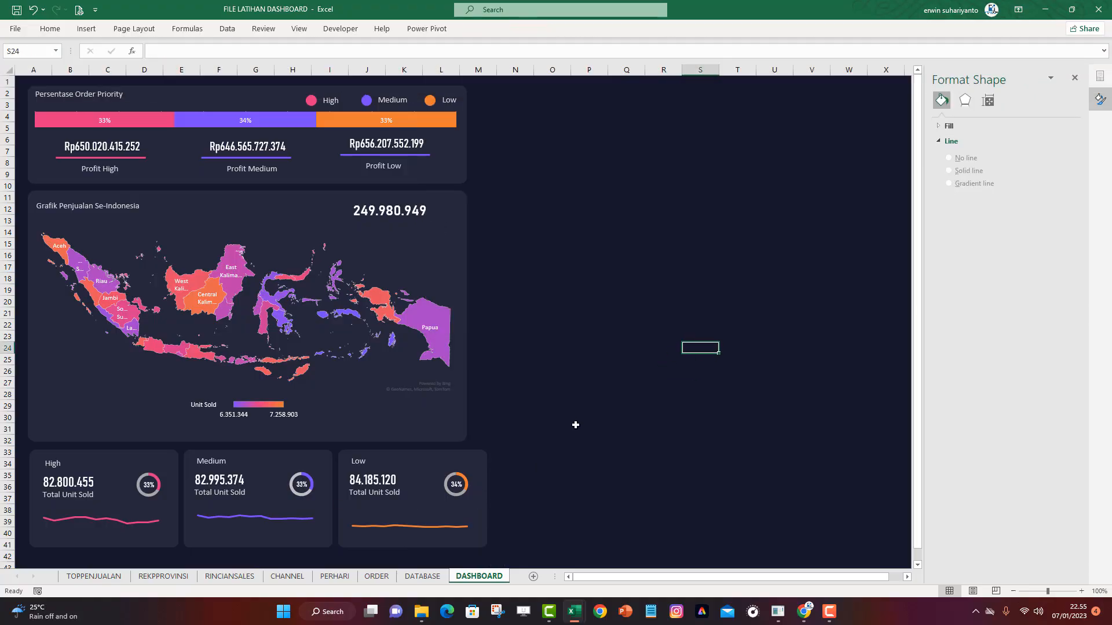
pyautogui.click(379, 517)
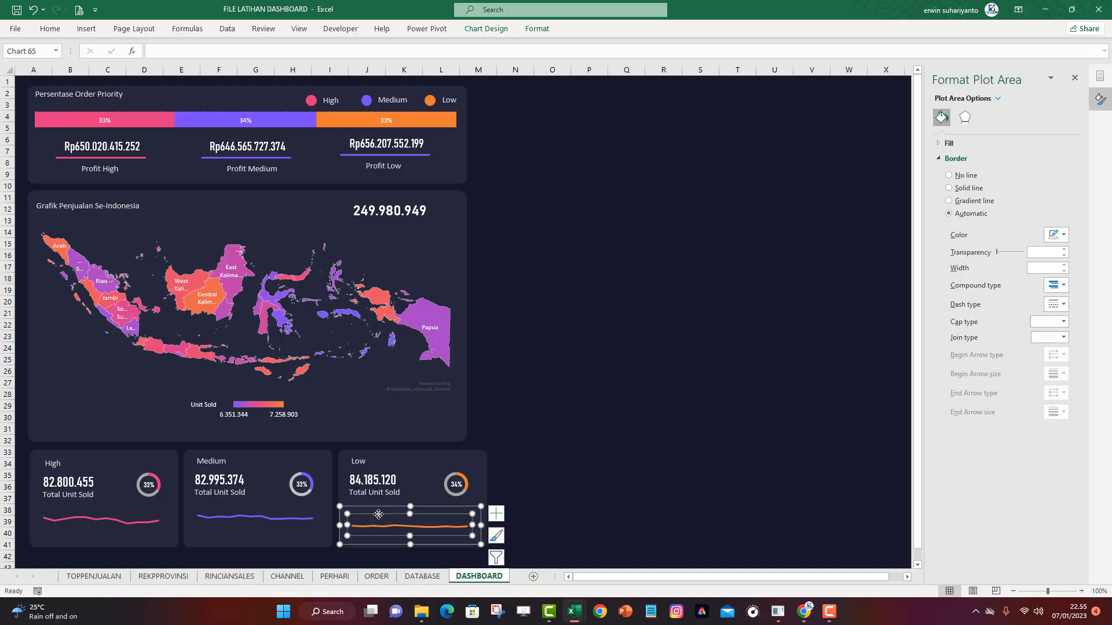
pyautogui.click(303, 524)
pyautogui.click(298, 529)
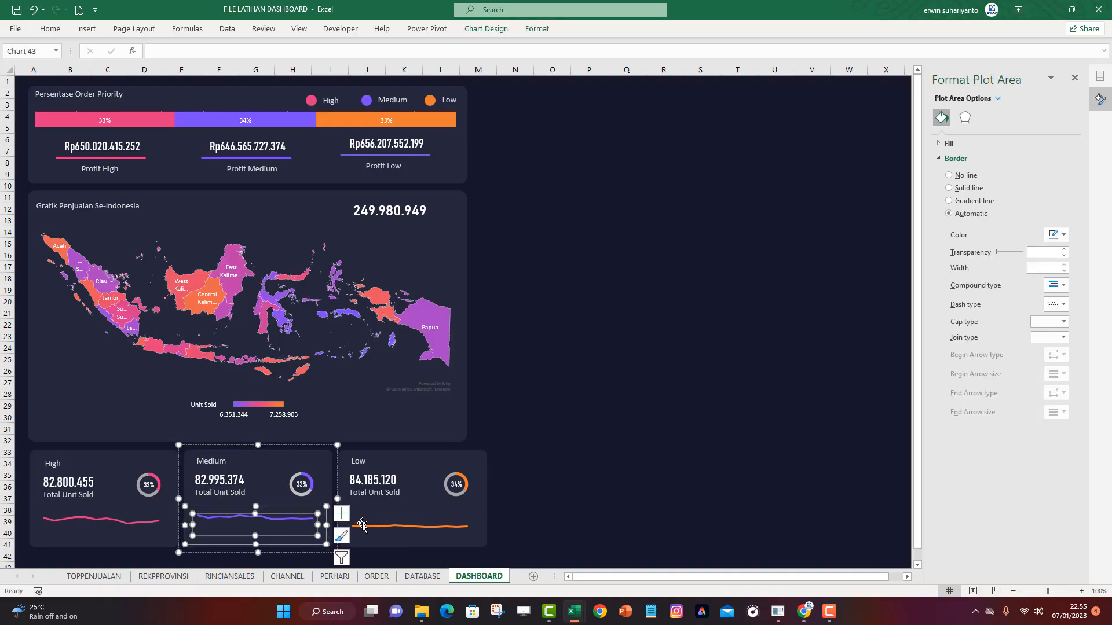
pyautogui.click(609, 496)
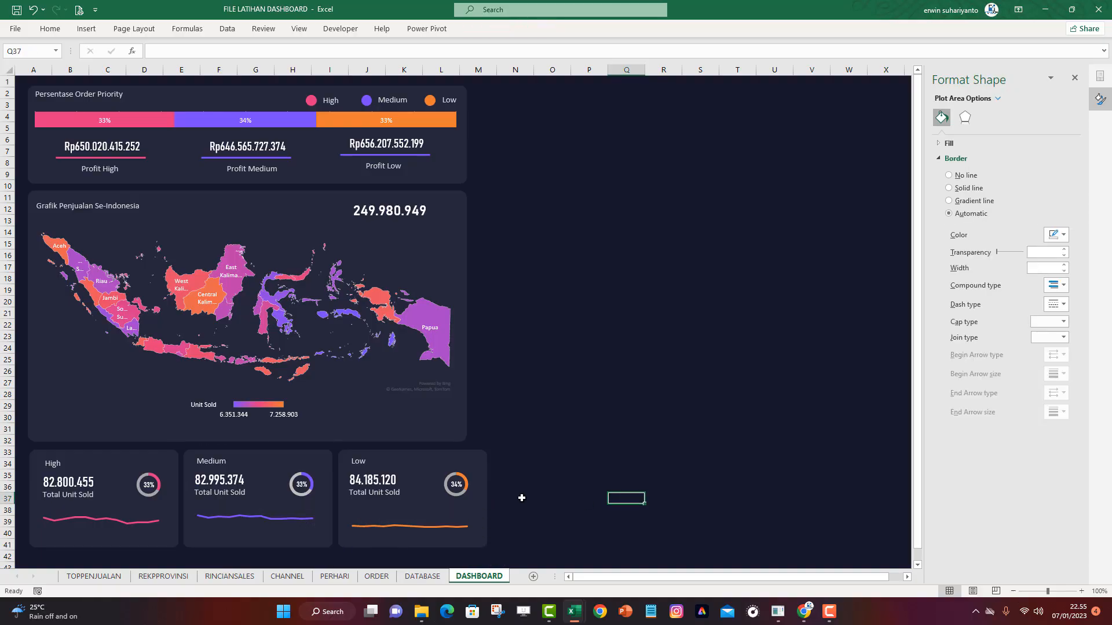
# Widen the background rectangles of the map card and the Persentase Order Priority card to line up with the Low card's outer edge
pyautogui.click(461, 262)
pyautogui.moveTo(467, 316); pyautogui.dragTo(487, 328)
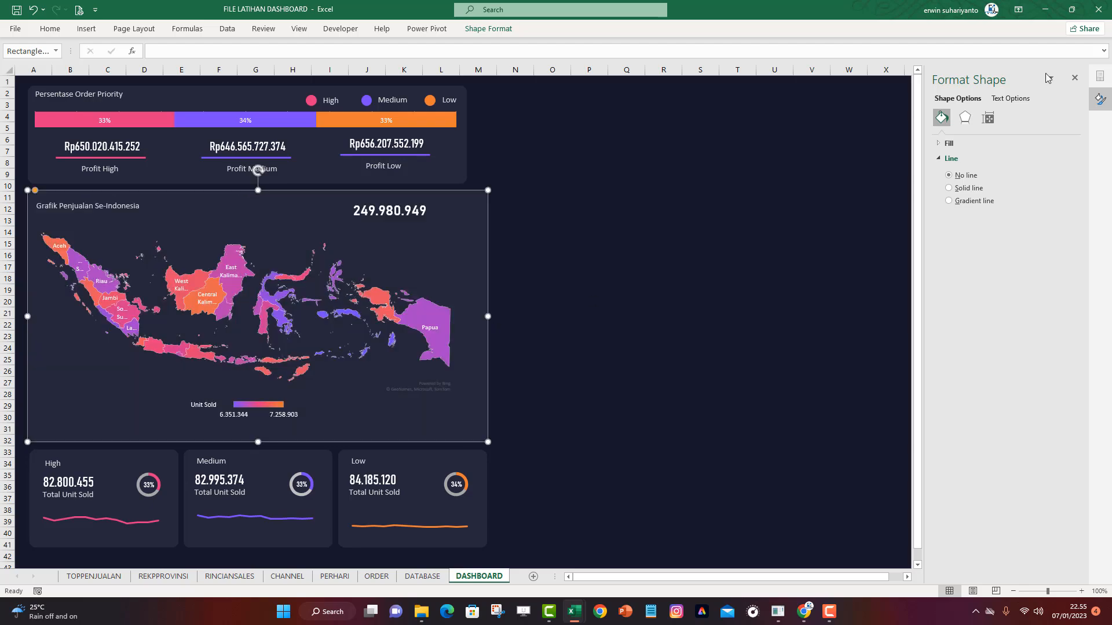
pyautogui.click(1075, 78)
pyautogui.click(468, 152)
pyautogui.moveTo(467, 133); pyautogui.dragTo(488, 133)
pyautogui.click(556, 176)
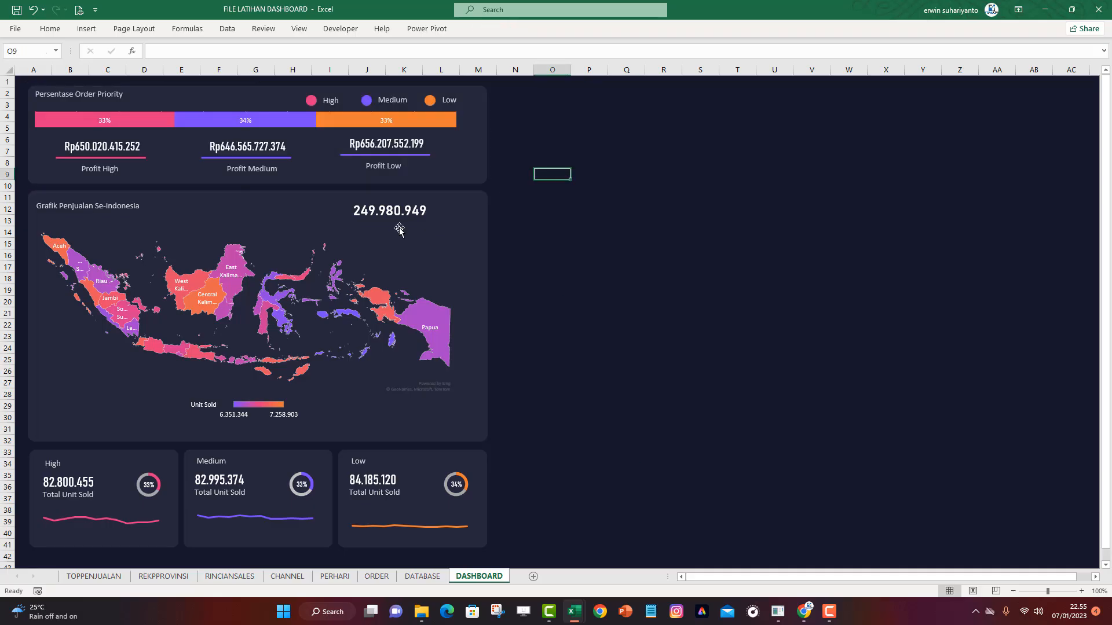
# Enlarge the Indonesia map chart to fill the widened card and shift the total sales figure toward the card's right edge
pyautogui.click(430, 307)
pyautogui.moveTo(454, 218); pyautogui.dragTo(478, 222)
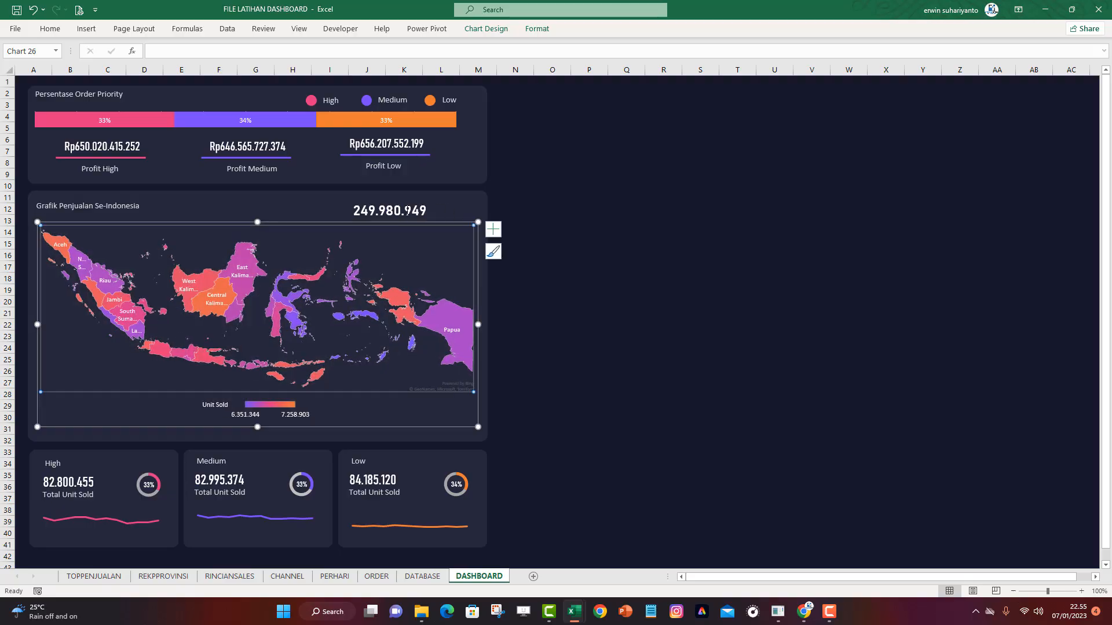
pyautogui.click(398, 205)
pyautogui.moveTo(399, 201); pyautogui.dragTo(430, 201)
pyautogui.click(667, 185)
# Stretch the stacked order-priority bar across the widened card and shift the High, Medium, Low legend to the right to match
pyautogui.click(462, 124)
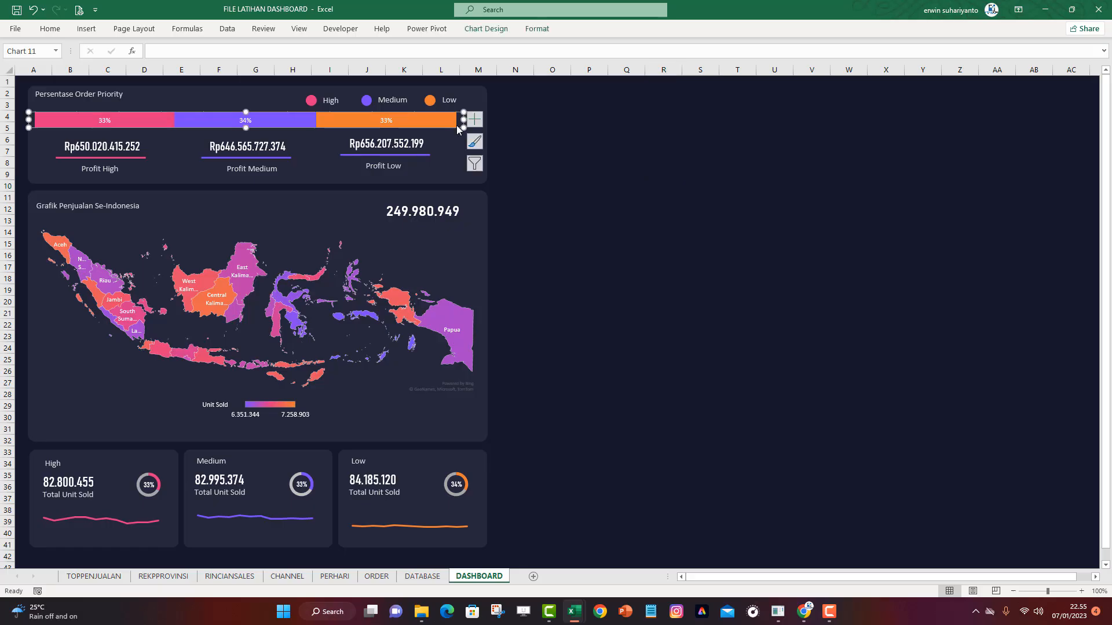
pyautogui.moveTo(466, 131); pyautogui.dragTo(481, 126)
pyautogui.click(533, 147)
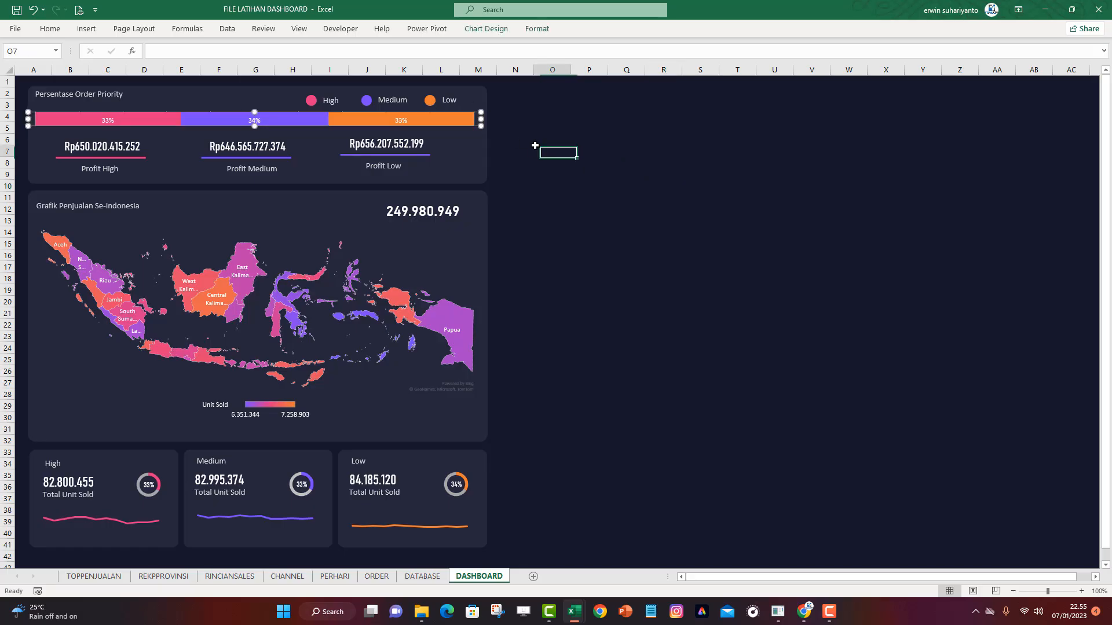
pyautogui.click(326, 101)
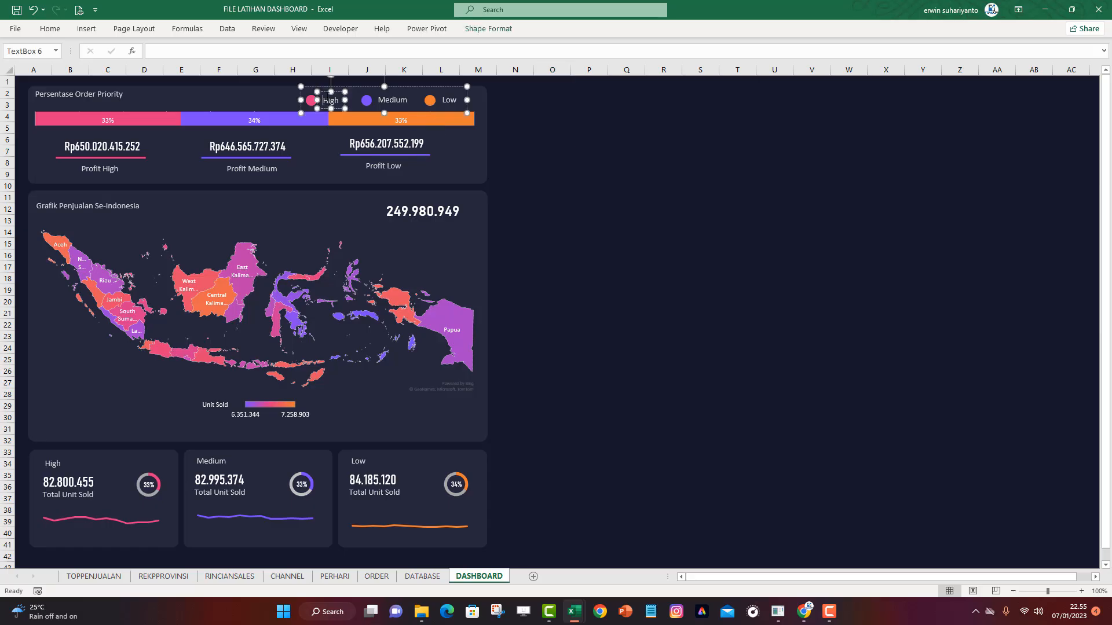
pyautogui.moveTo(325, 88); pyautogui.dragTo(341, 86)
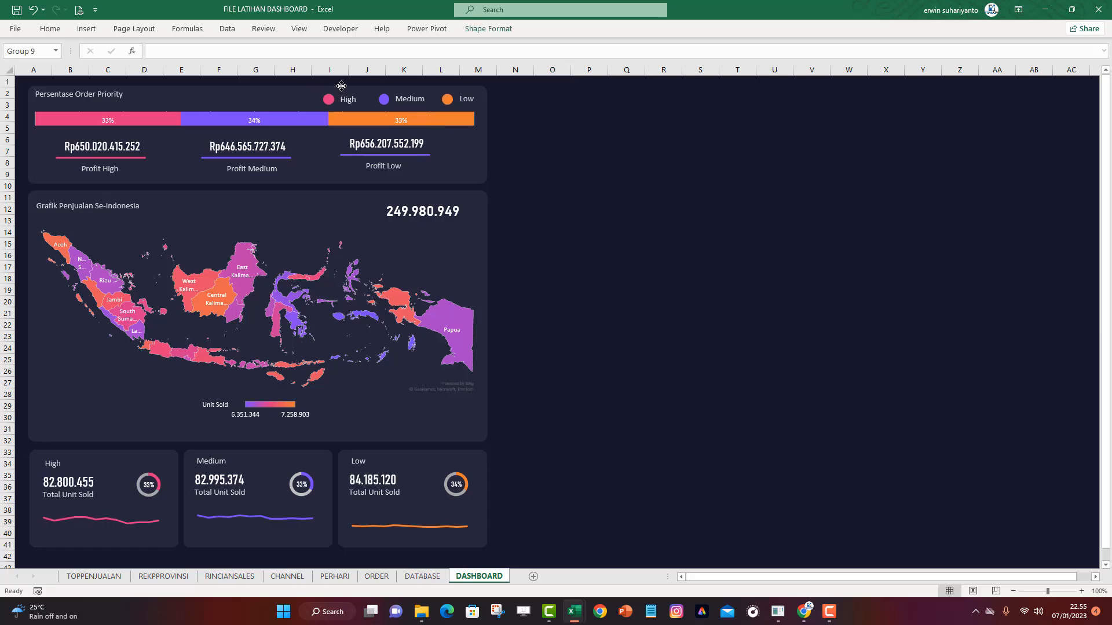
pyautogui.click(686, 184)
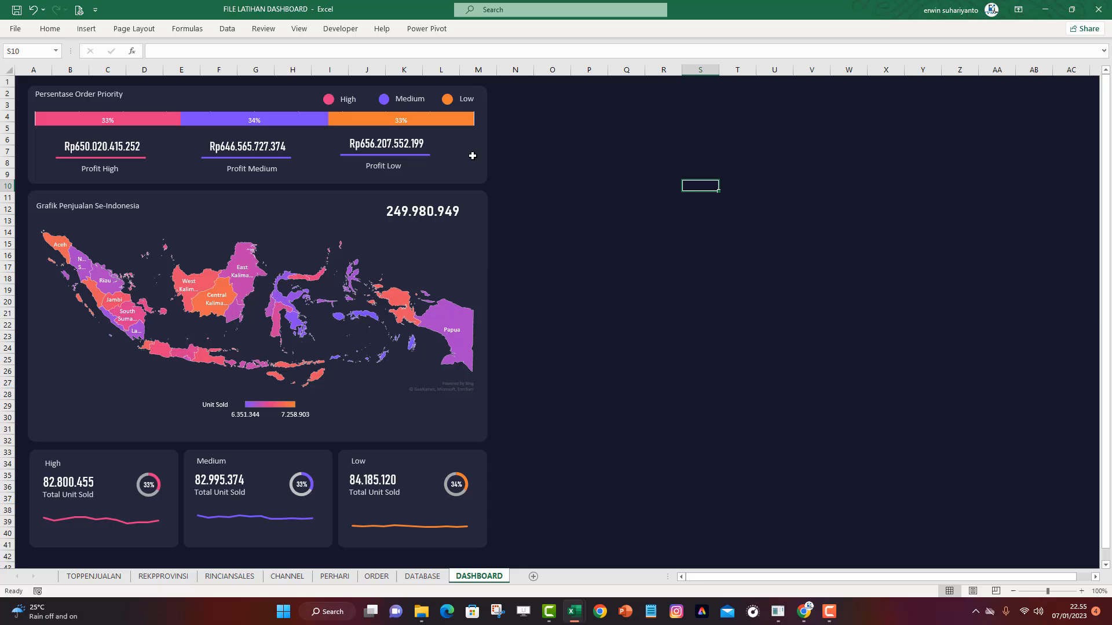
# Move the Profit Low amount, underline and label together to the right, centering them under the orange bar segment
pyautogui.click(404, 156)
pyautogui.click(402, 157)
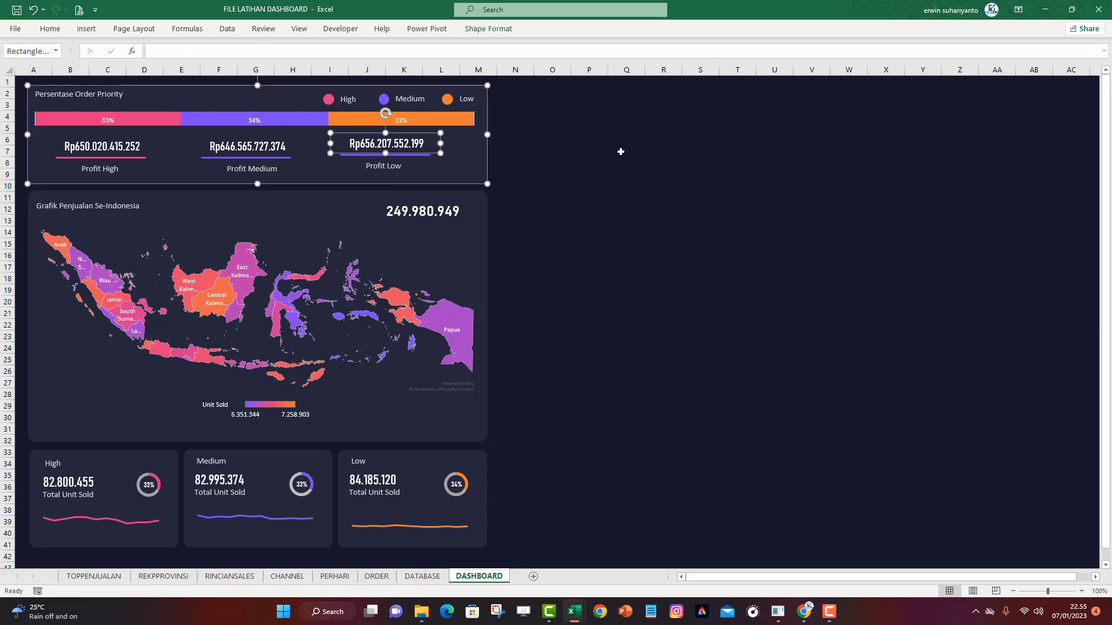
pyautogui.click(620, 149)
pyautogui.click(409, 165)
pyautogui.keyDown('ctrl'); pyautogui.click(413, 146); pyautogui.keyUp('ctrl')
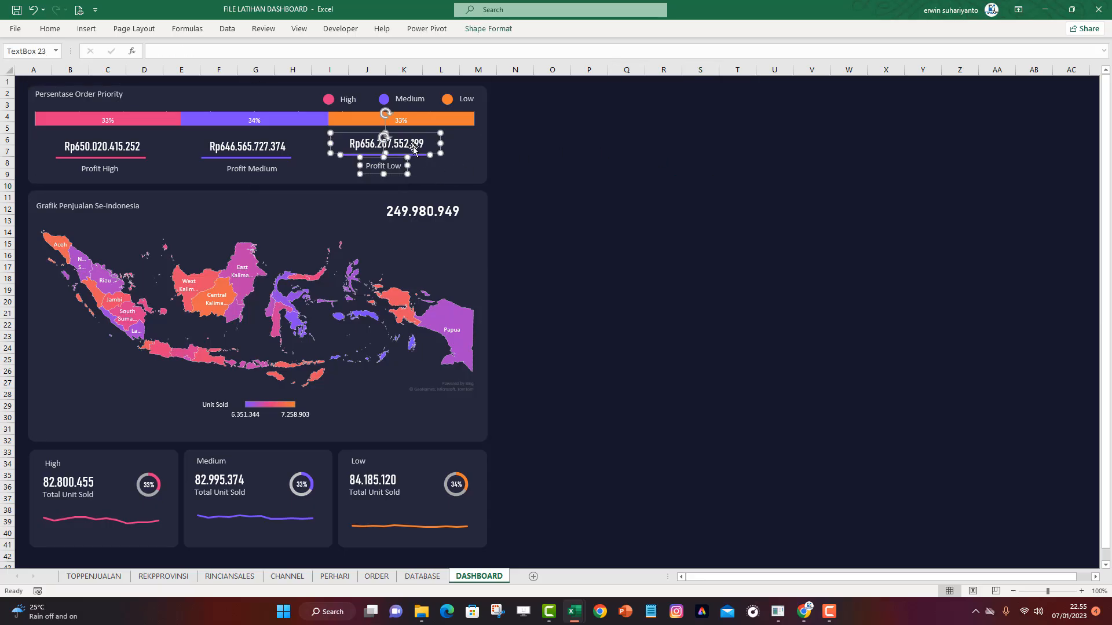
pyautogui.moveTo(390, 156); pyautogui.dragTo(417, 158)
# Move the Profit Medium amount, underline and label together slightly right, centering them under the purple bar segment
pyautogui.click(271, 152)
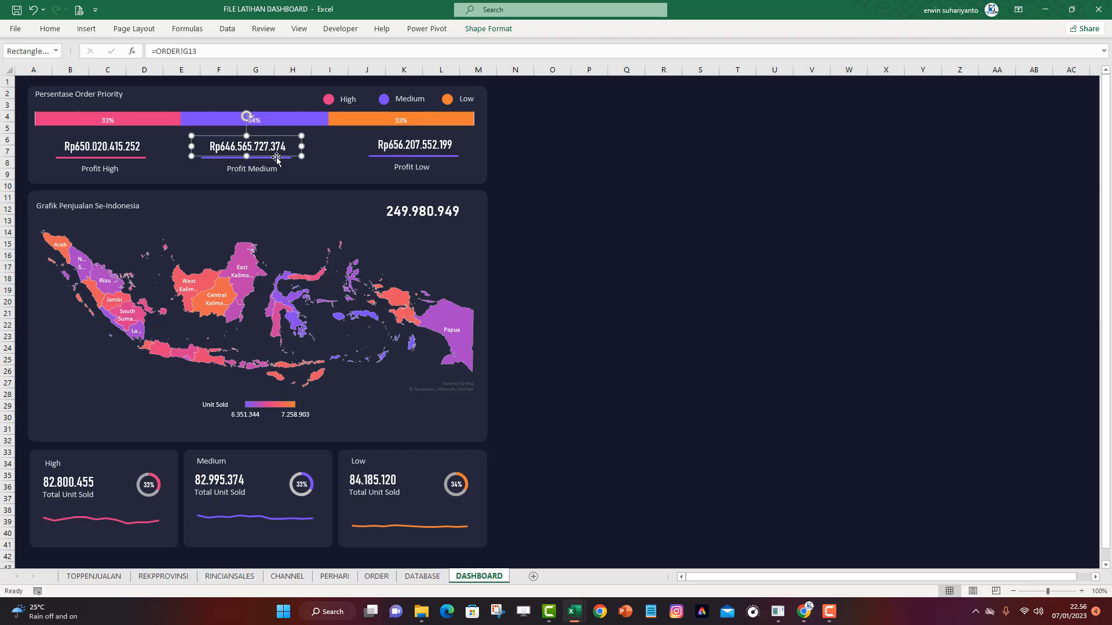
pyautogui.click(299, 168)
pyautogui.click(289, 157)
pyautogui.keyDown('ctrl'); pyautogui.click(263, 170); pyautogui.keyUp('ctrl')
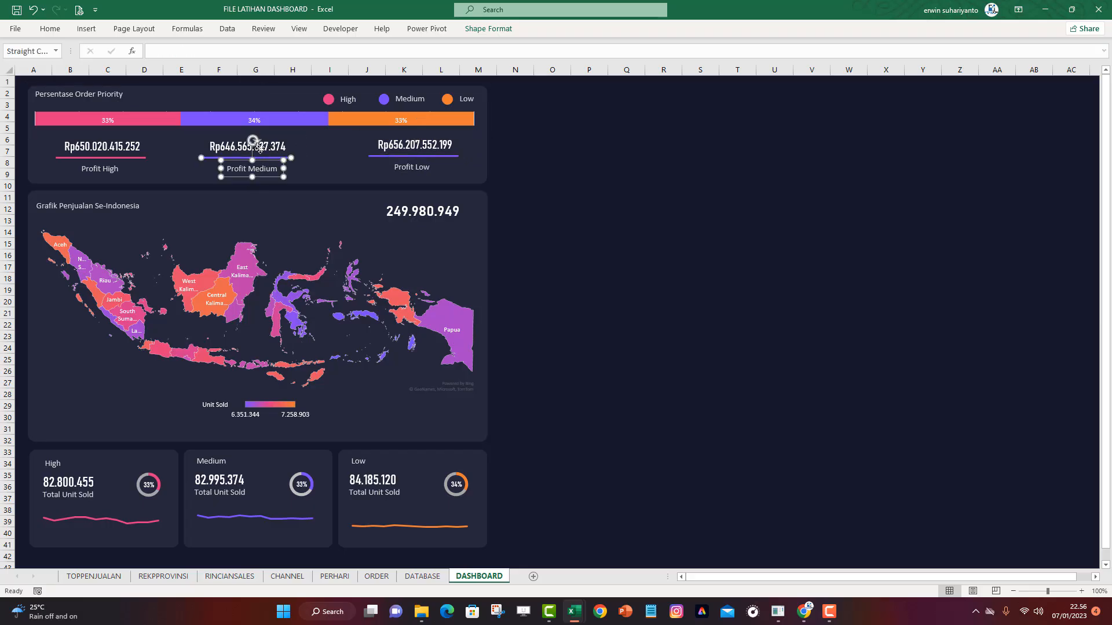
pyautogui.keyDown('ctrl'); pyautogui.click(262, 148); pyautogui.keyUp('ctrl')
pyautogui.moveTo(265, 159); pyautogui.dragTo(274, 158)
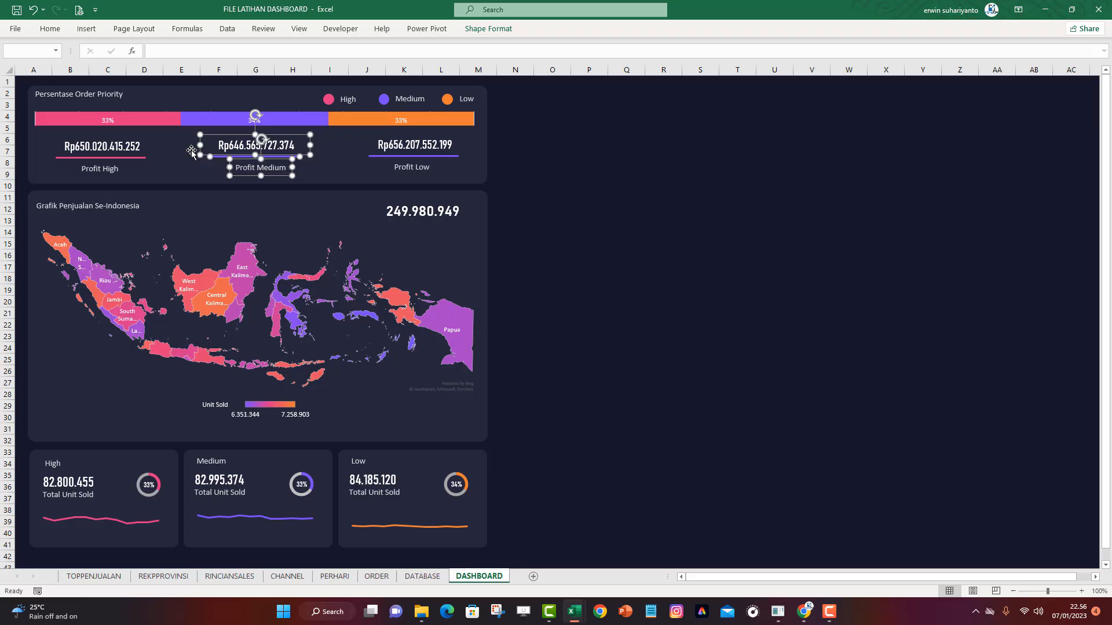
# Move the Profit High amount, underline and label together slightly left to even out the spacing of the three profit figures
pyautogui.click(135, 163)
pyautogui.keyDown('shift'); pyautogui.click(134, 160); pyautogui.keyUp('shift')
pyautogui.keyDown('shift'); pyautogui.click(126, 166); pyautogui.keyUp('shift')
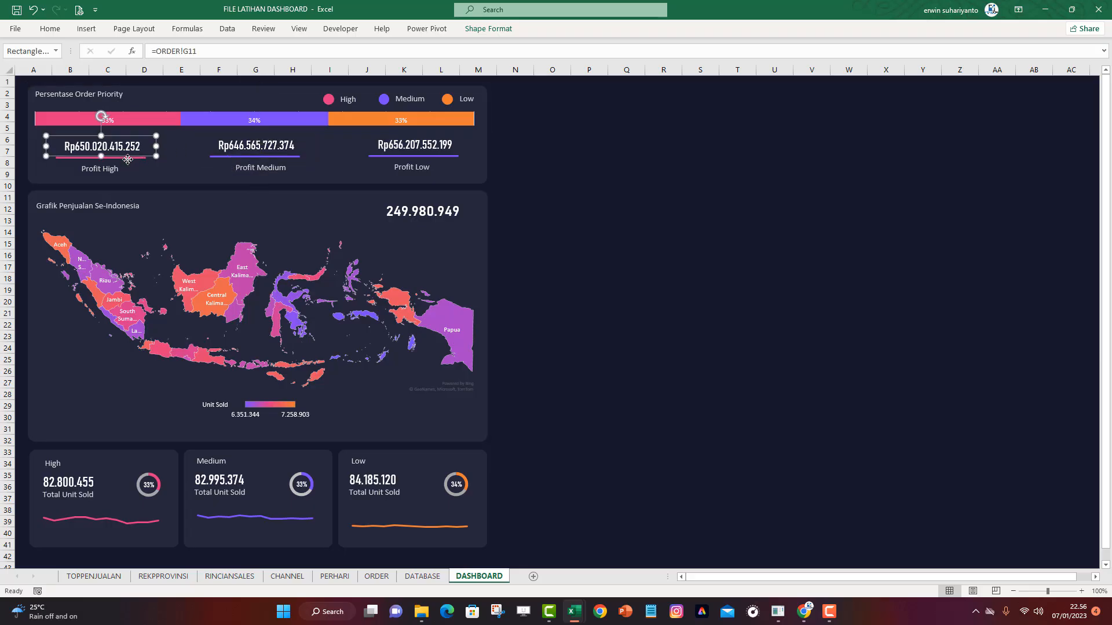
pyautogui.keyDown('shift'); pyautogui.click(128, 160); pyautogui.keyUp('shift')
pyautogui.keyDown('shift'); pyautogui.click(129, 161); pyautogui.keyUp('shift')
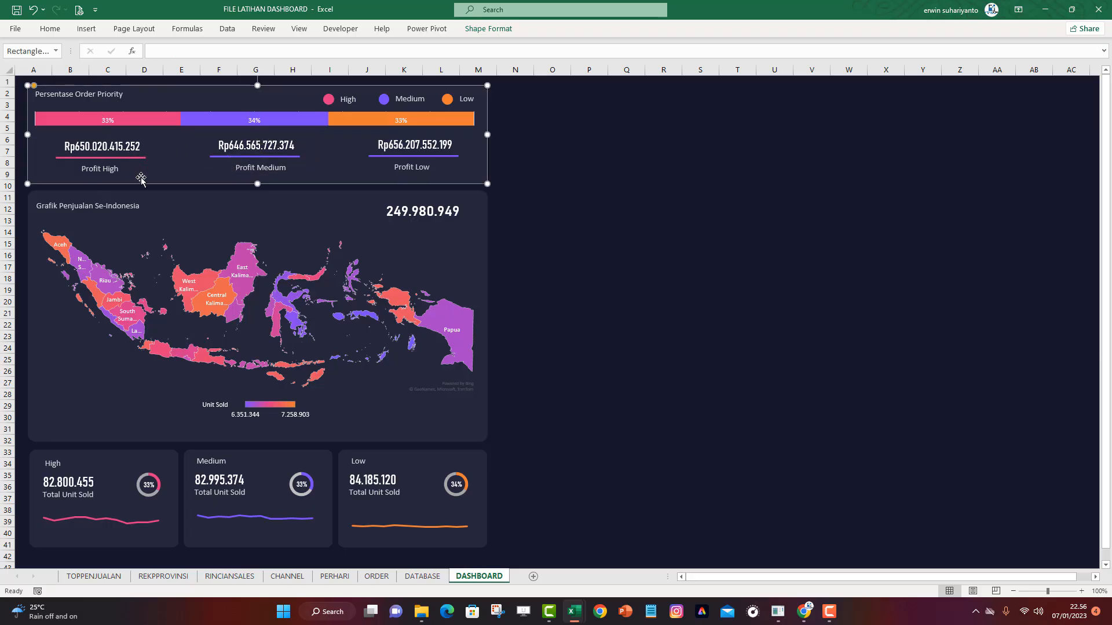
pyautogui.press('Escape')
pyautogui.click(99, 172)
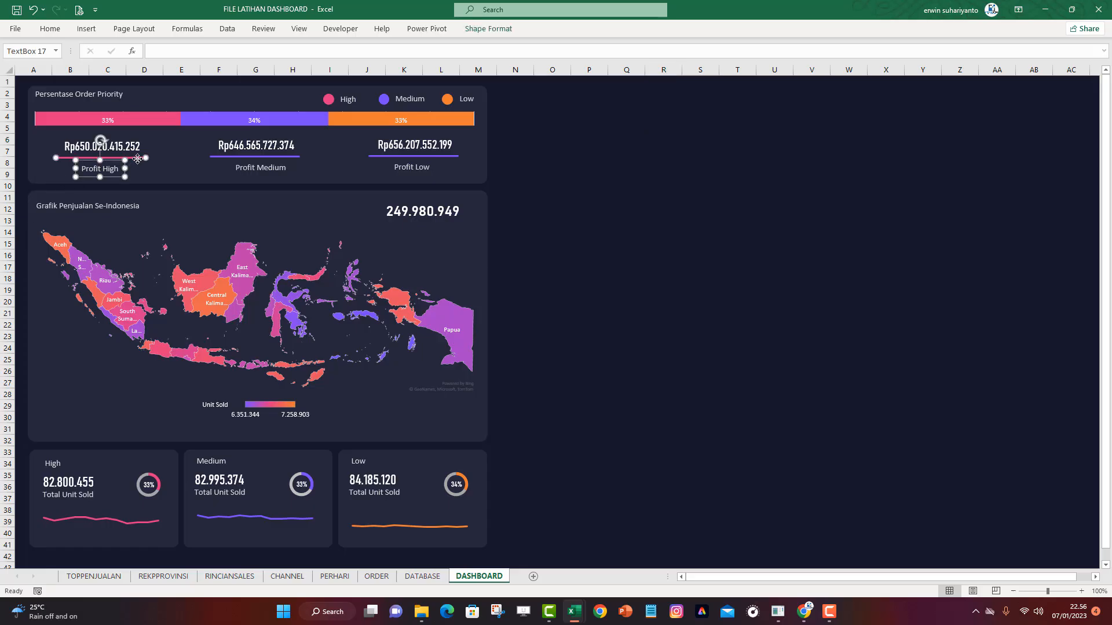
pyautogui.moveTo(117, 158); pyautogui.dragTo(111, 158)
pyautogui.click(625, 174)
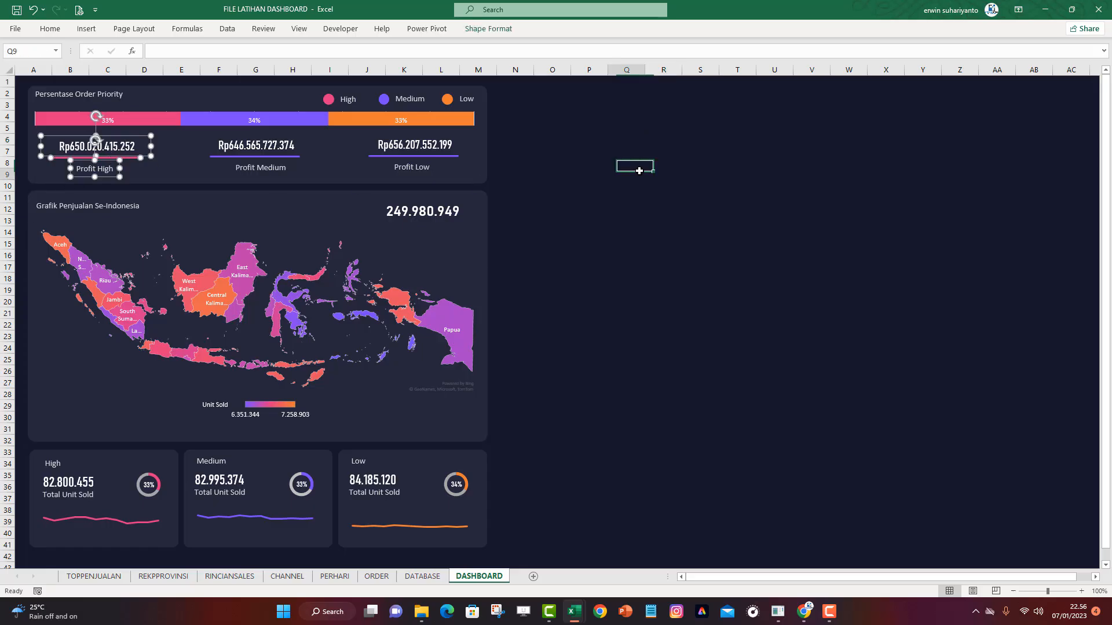
# Change the outline color of the line under the Profit Low amount to orange
pyautogui.click(432, 160)
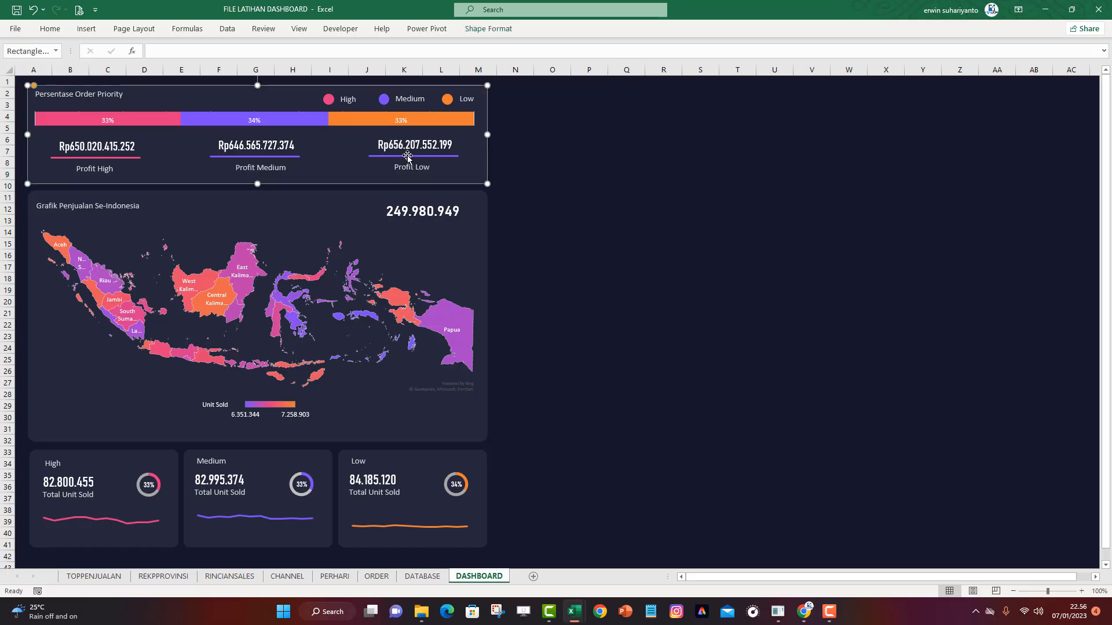
pyautogui.click(565, 151)
pyautogui.click(449, 156)
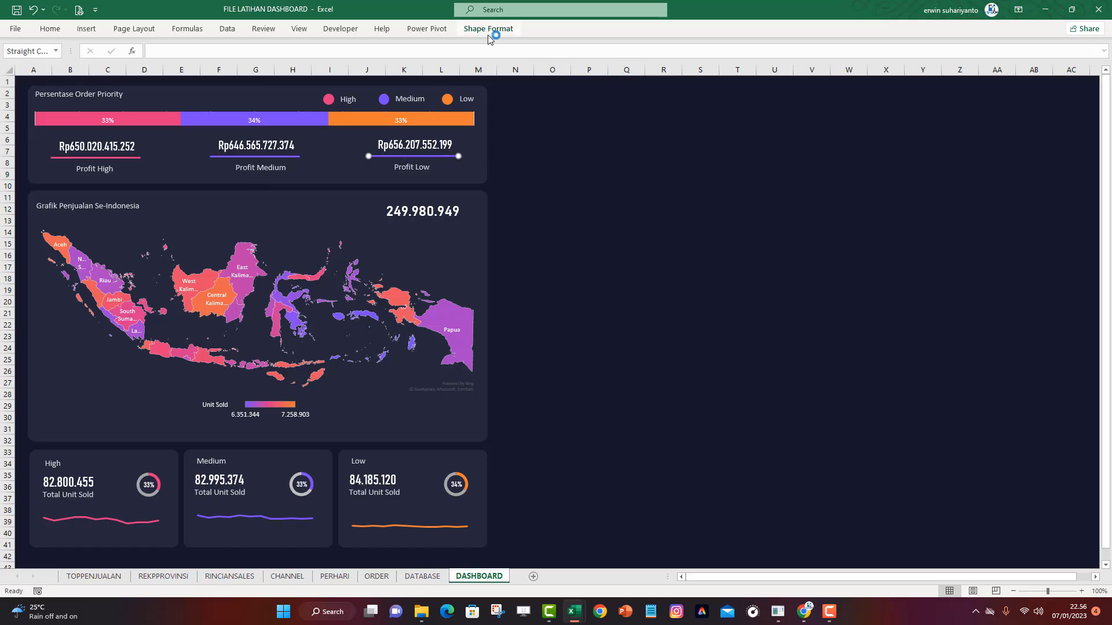
pyautogui.click(488, 29)
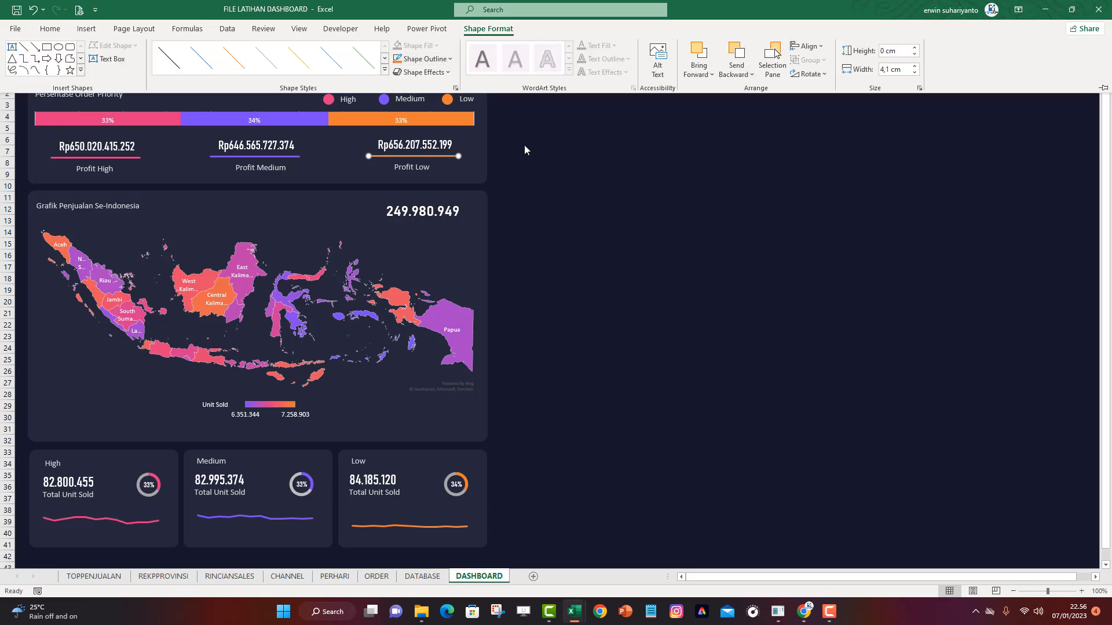
pyautogui.click(589, 190)
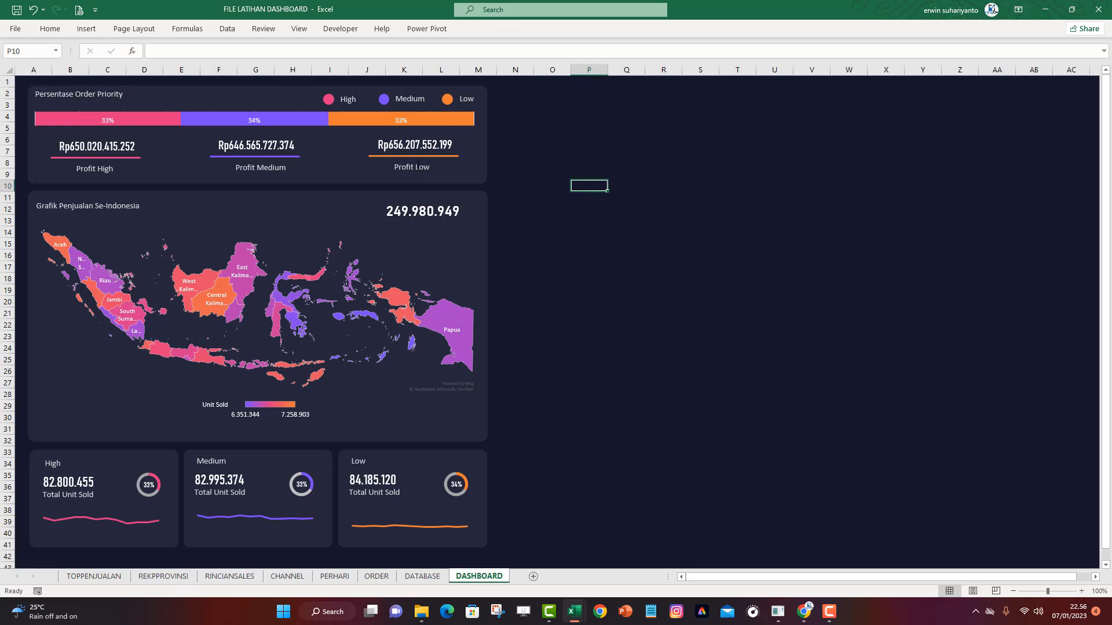
# Nudge the Profit Low label up slightly beneath its line and save the workbook
pyautogui.click(418, 165)
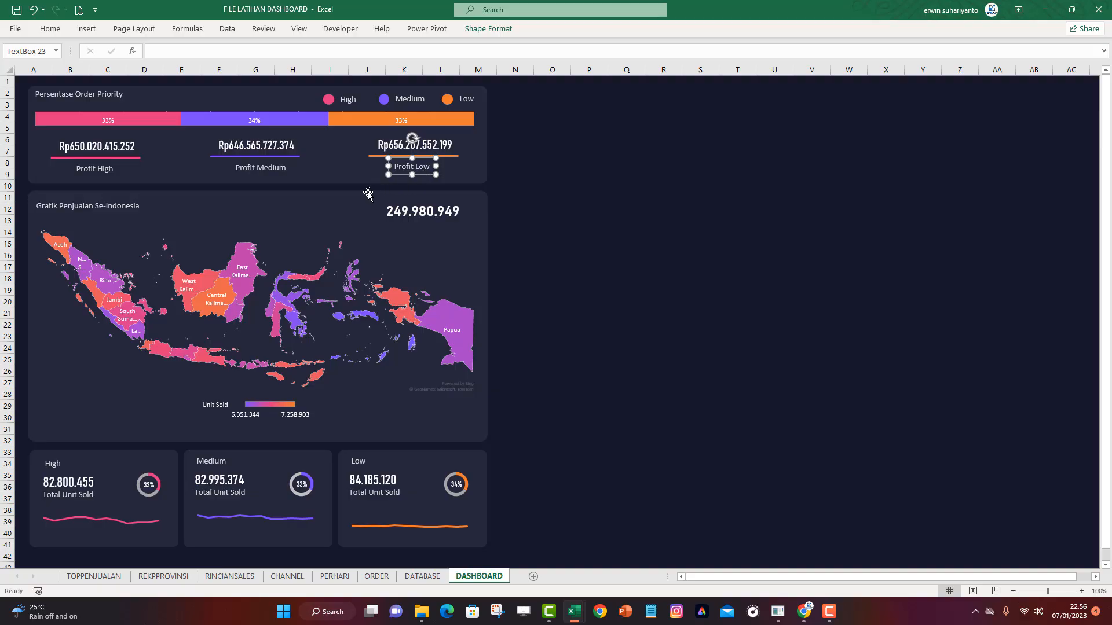
pyautogui.click(280, 168)
pyautogui.click(660, 164)
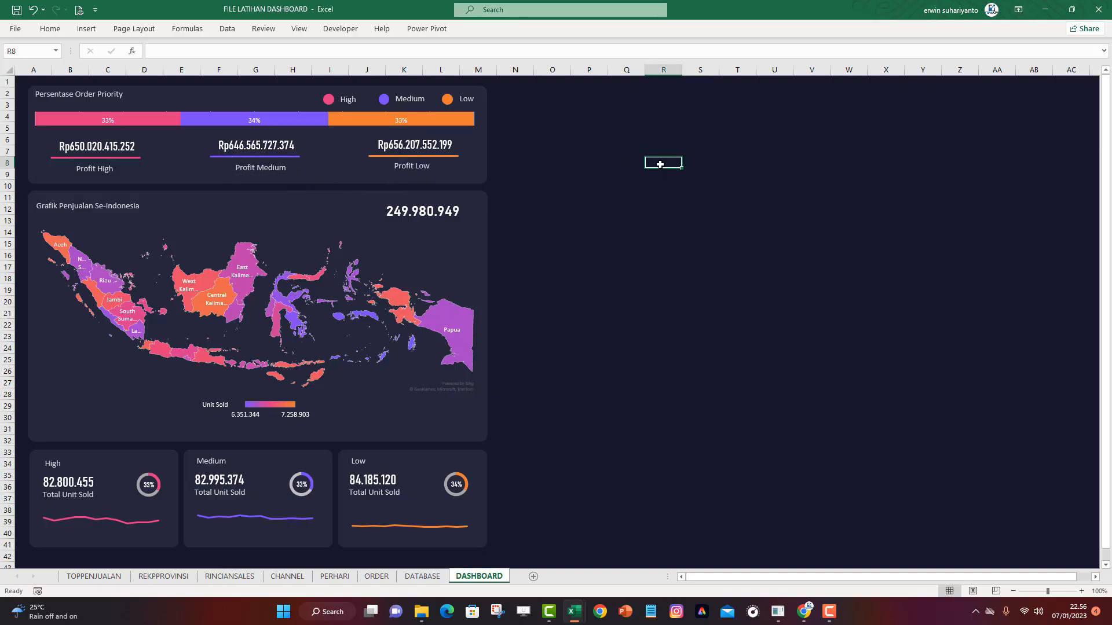
pyautogui.hotkey('ctrl', 's')
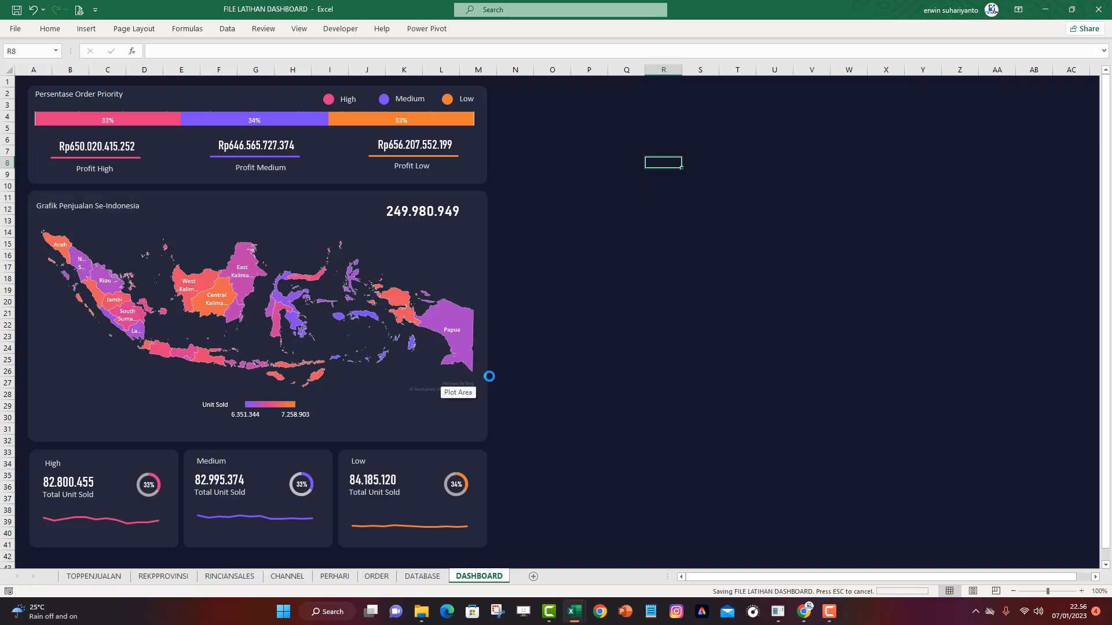
pyautogui.click(637, 356)
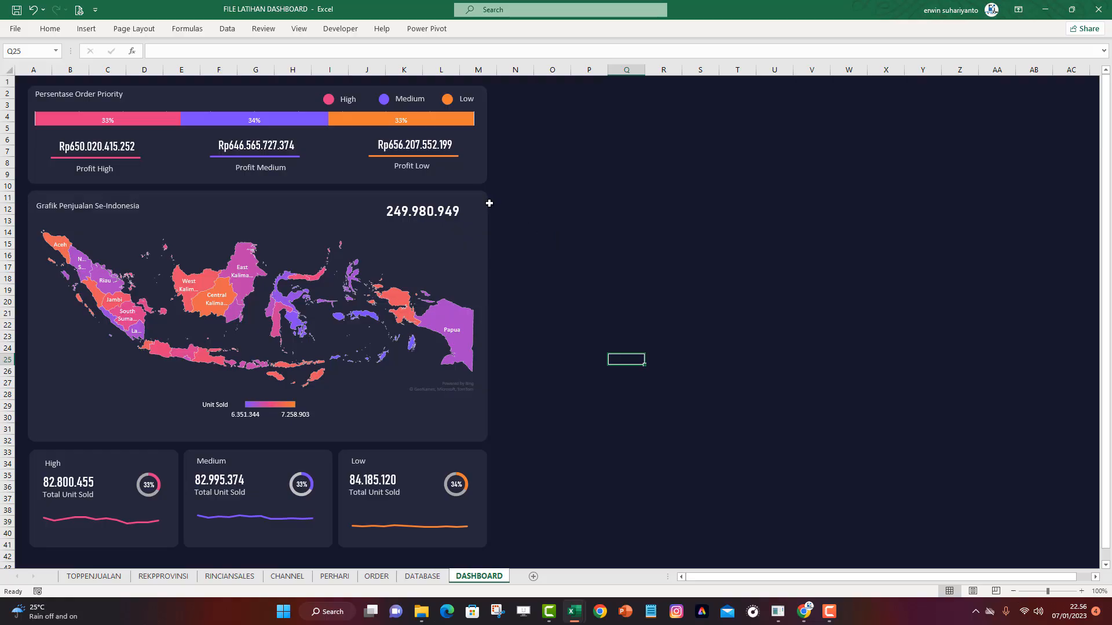
# Copy the Persentase Order Priority card's background beside it as a narrower card over about columns N to Q, and place a duplicate next to that
pyautogui.click(483, 177)
pyautogui.moveTo(483, 175); pyautogui.dragTo(660, 148)
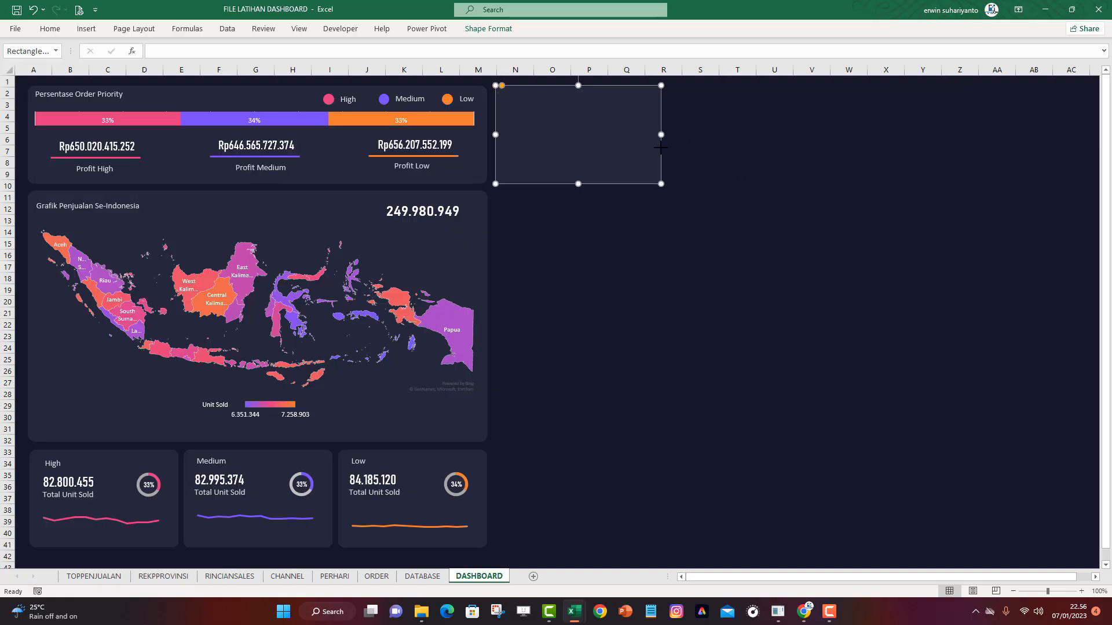
pyautogui.hotkey('ctrl', 'd')
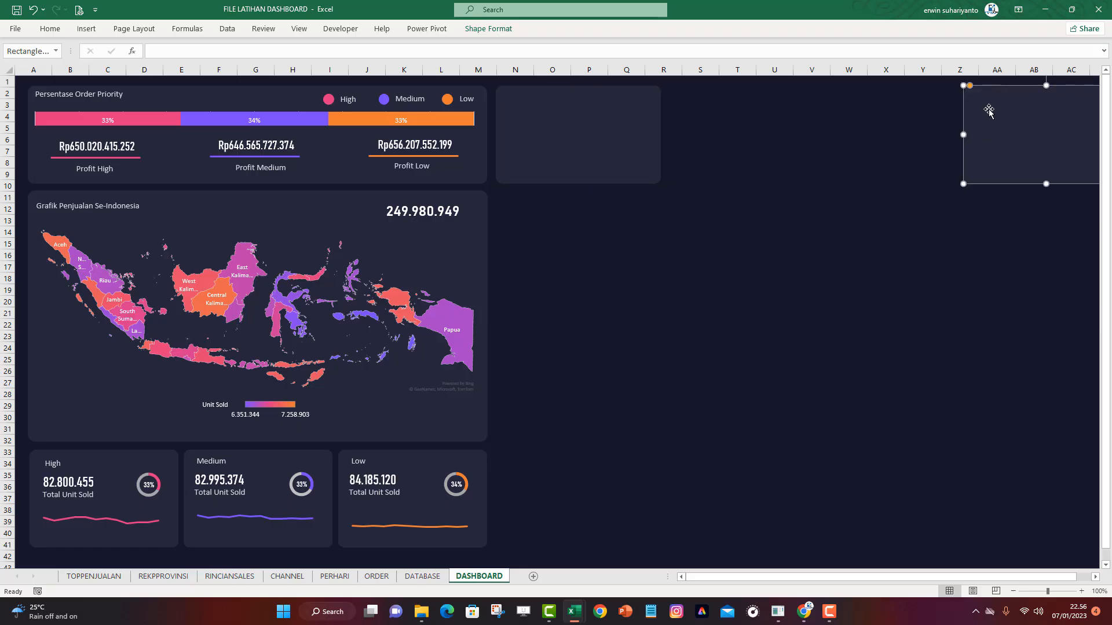
pyautogui.moveTo(1021, 111); pyautogui.dragTo(721, 106)
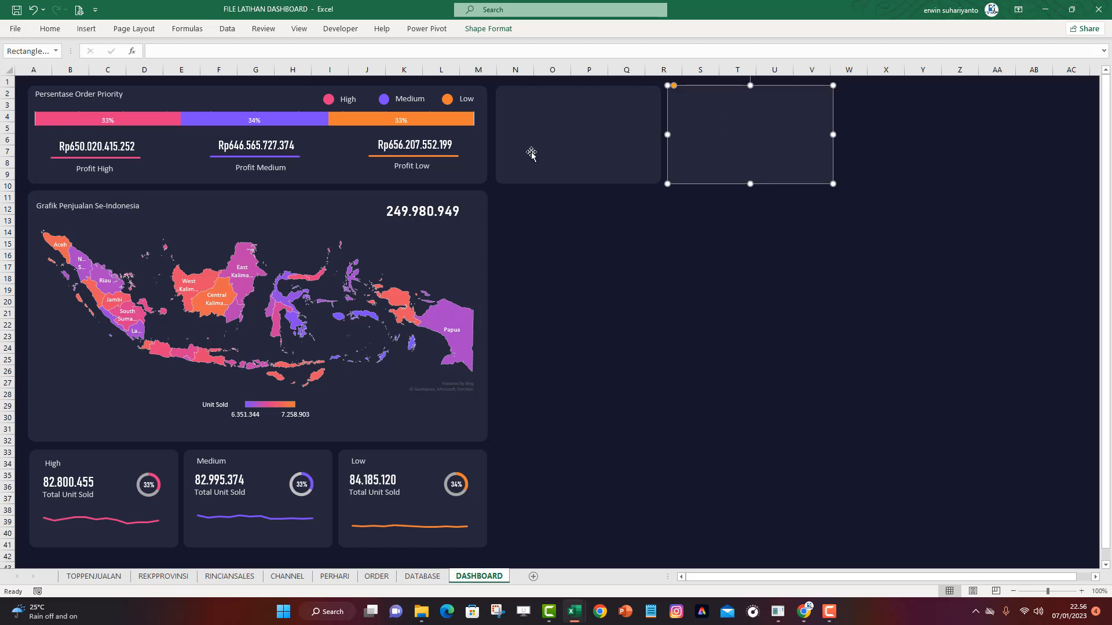
# Insert a doughnut chart from the Offline percentages in F4:G4 on the CHANNEL sheet
pyautogui.click(593, 222)
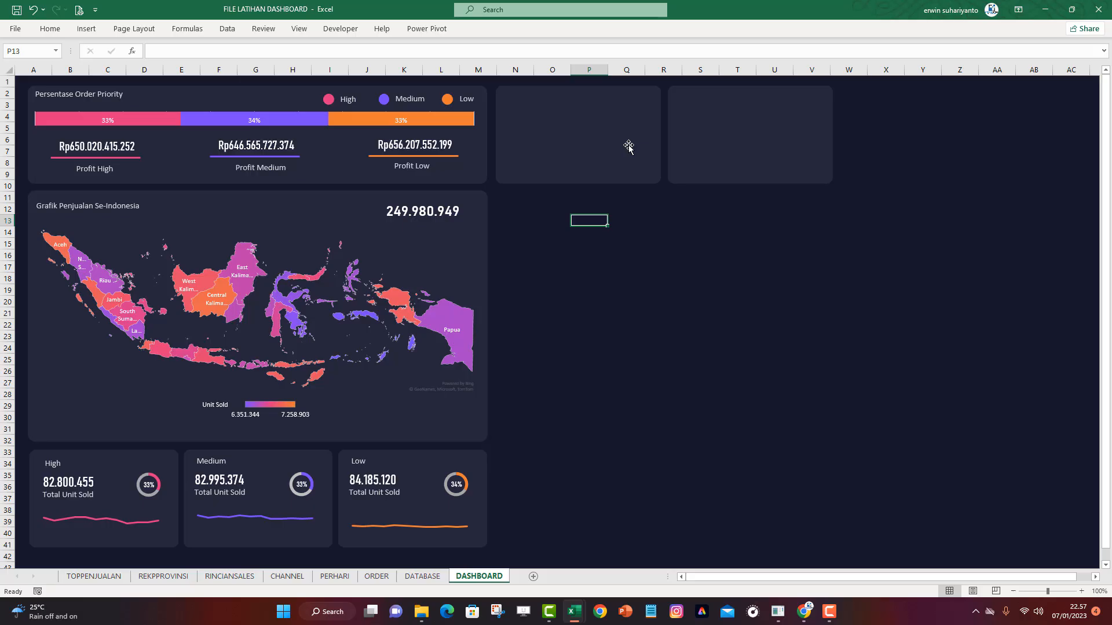
pyautogui.click(596, 231)
pyautogui.moveTo(396, 530)
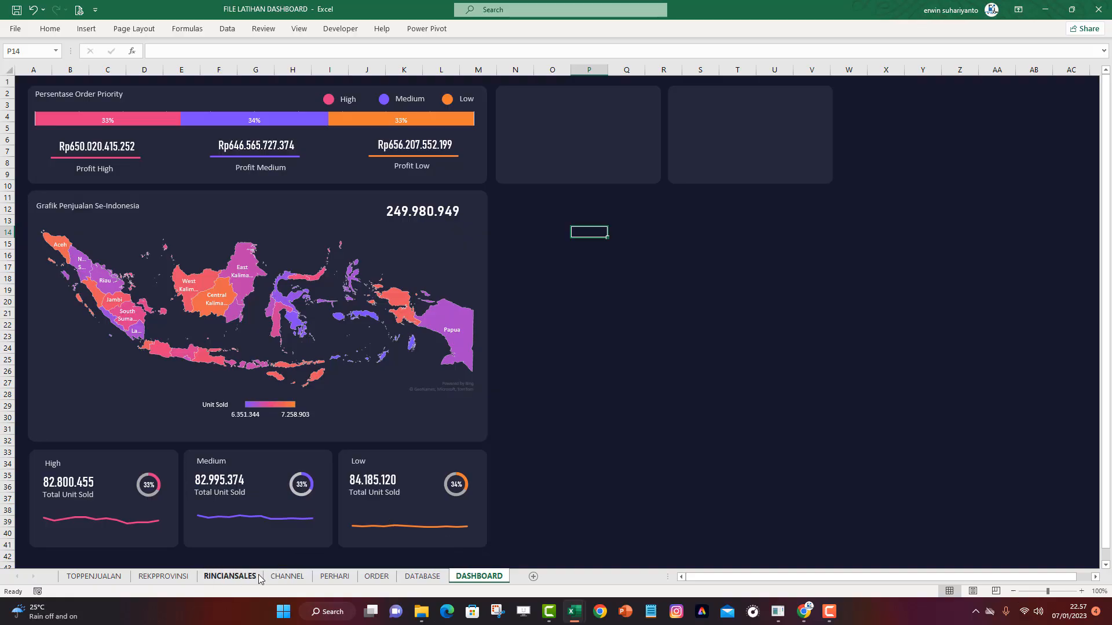
pyautogui.click(280, 577)
pyautogui.click(398, 177)
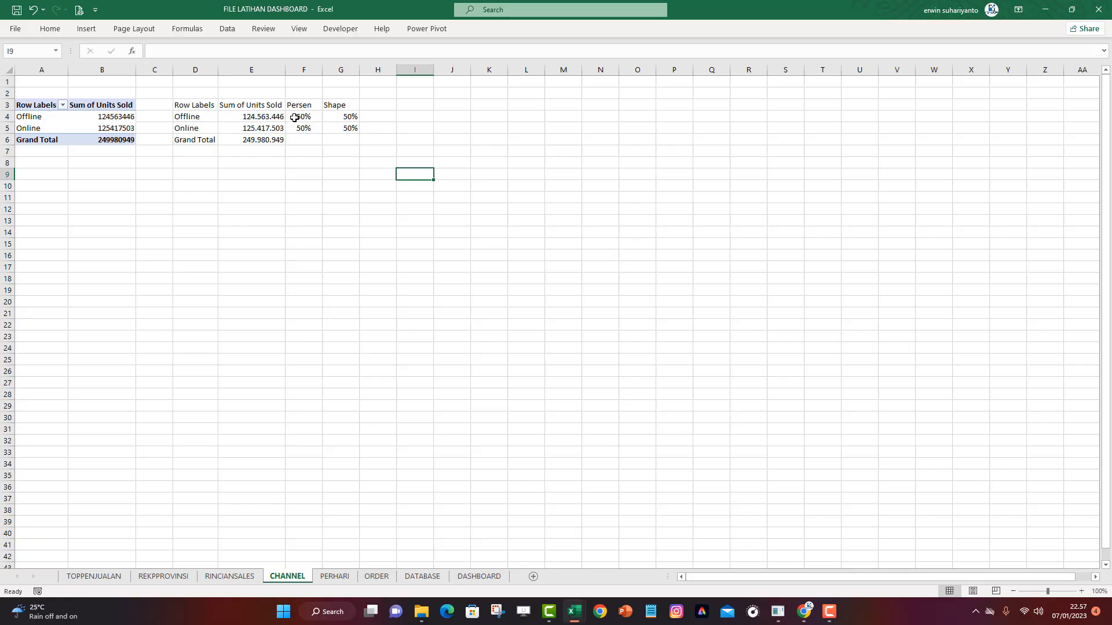
pyautogui.moveTo(301, 116); pyautogui.dragTo(347, 116)
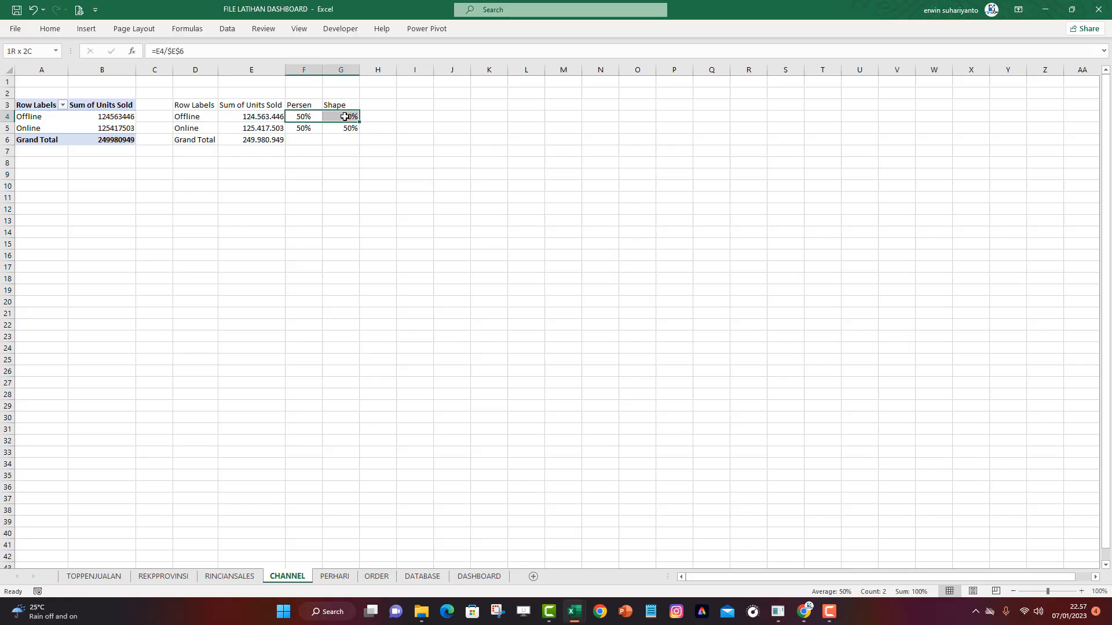
pyautogui.click(86, 28)
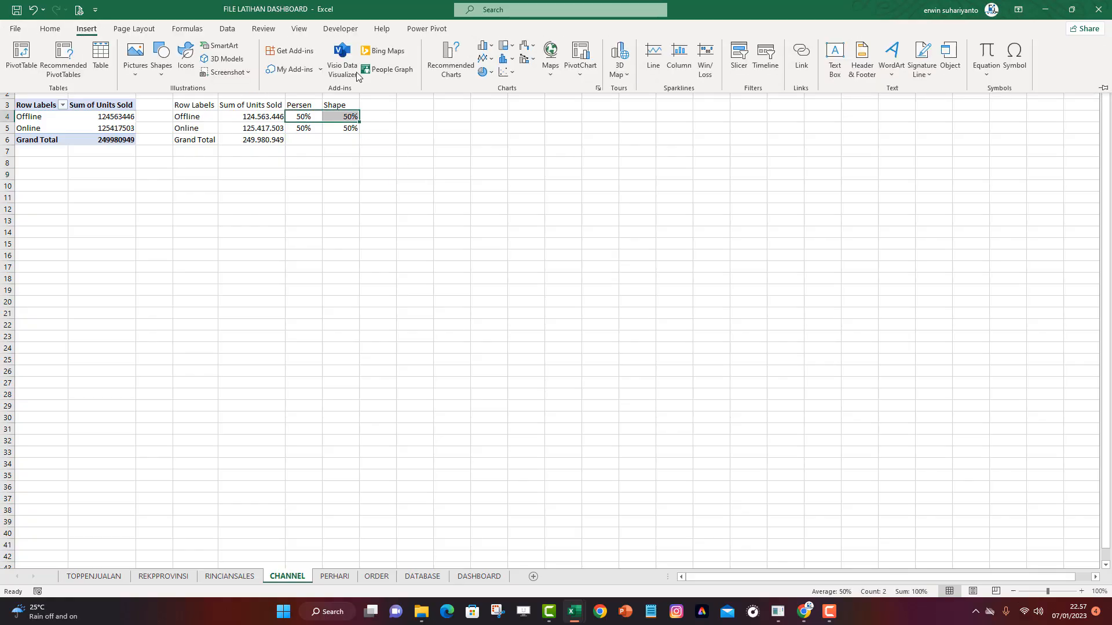
pyautogui.click(483, 72)
pyautogui.click(493, 222)
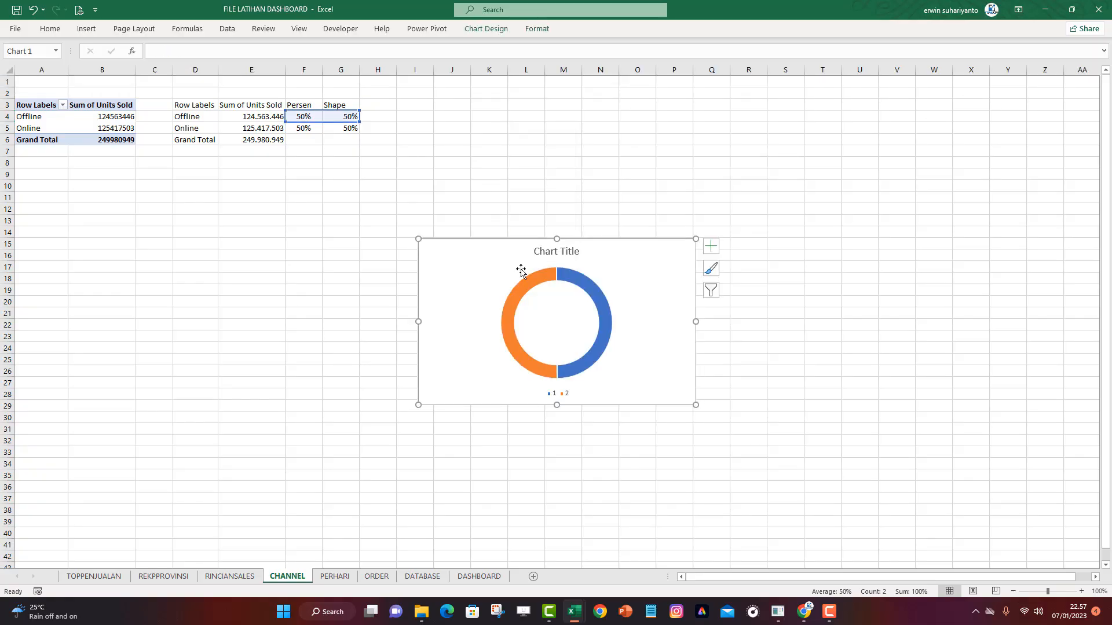
# Move the new doughnut chart to the DASHBOARD sheet and place it beneath the two empty cards
pyautogui.rightClick(503, 248)
pyautogui.click(550, 255)
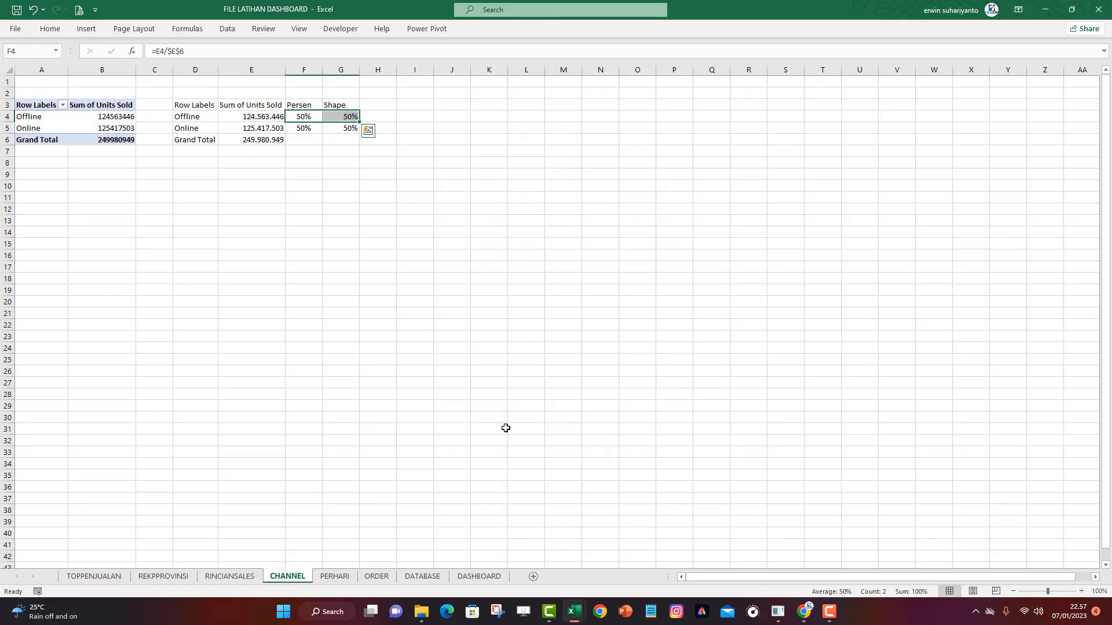
pyautogui.click(479, 576)
pyautogui.rightClick(644, 325)
pyautogui.click(680, 347)
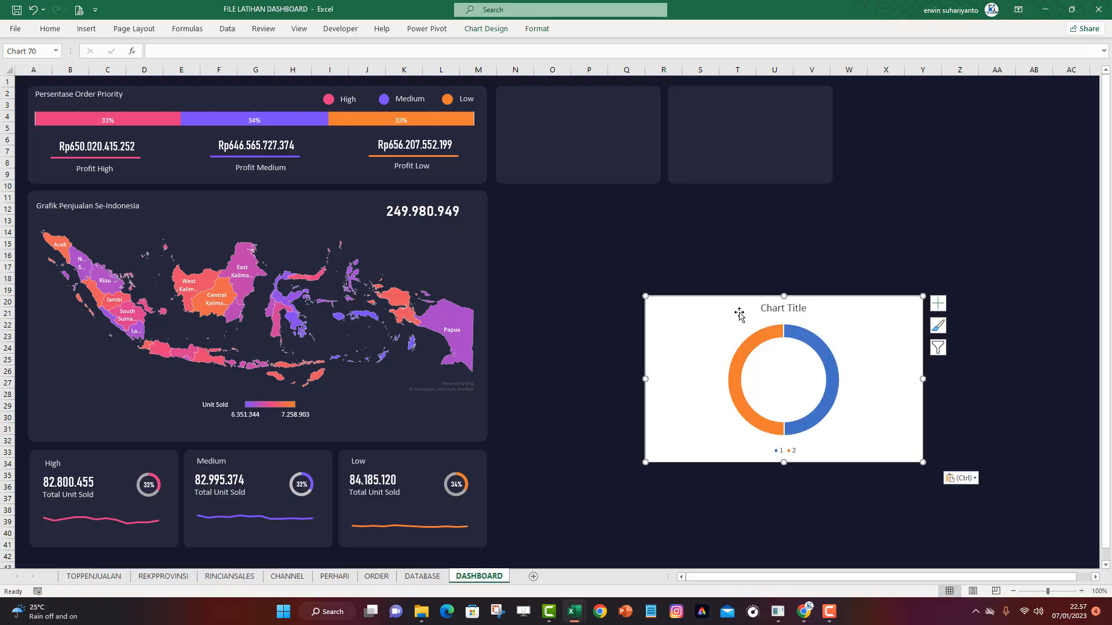
pyautogui.moveTo(737, 300); pyautogui.dragTo(587, 226)
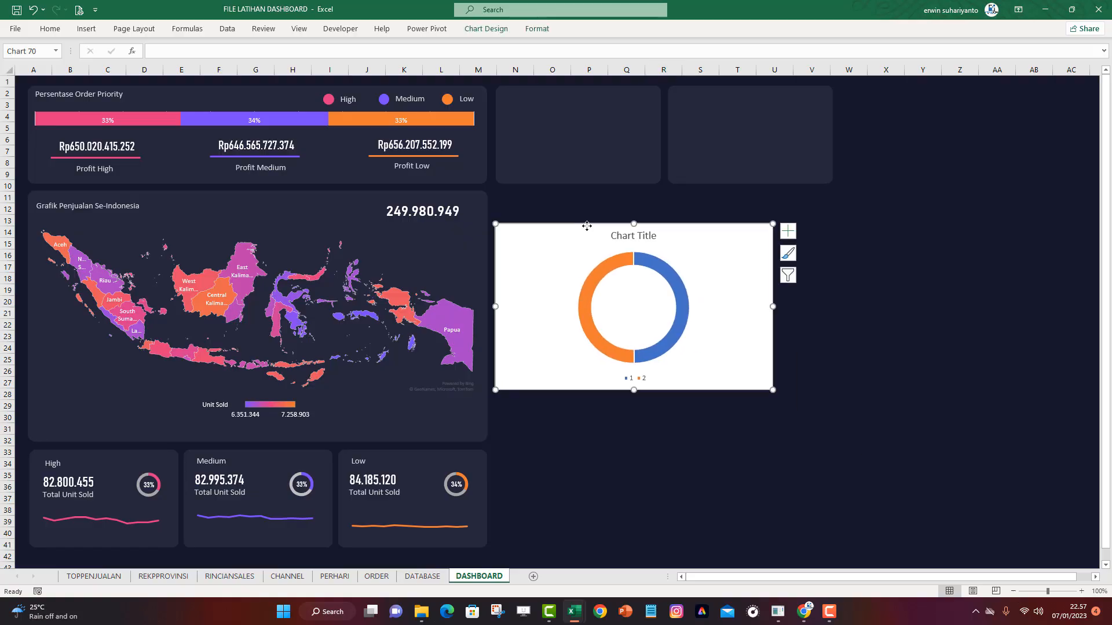
# Remove the doughnut chart's legend and title, and shrink it to about 3,41 by 5,93 cm on the first empty card
pyautogui.click(624, 378)
pyautogui.press('Delete')
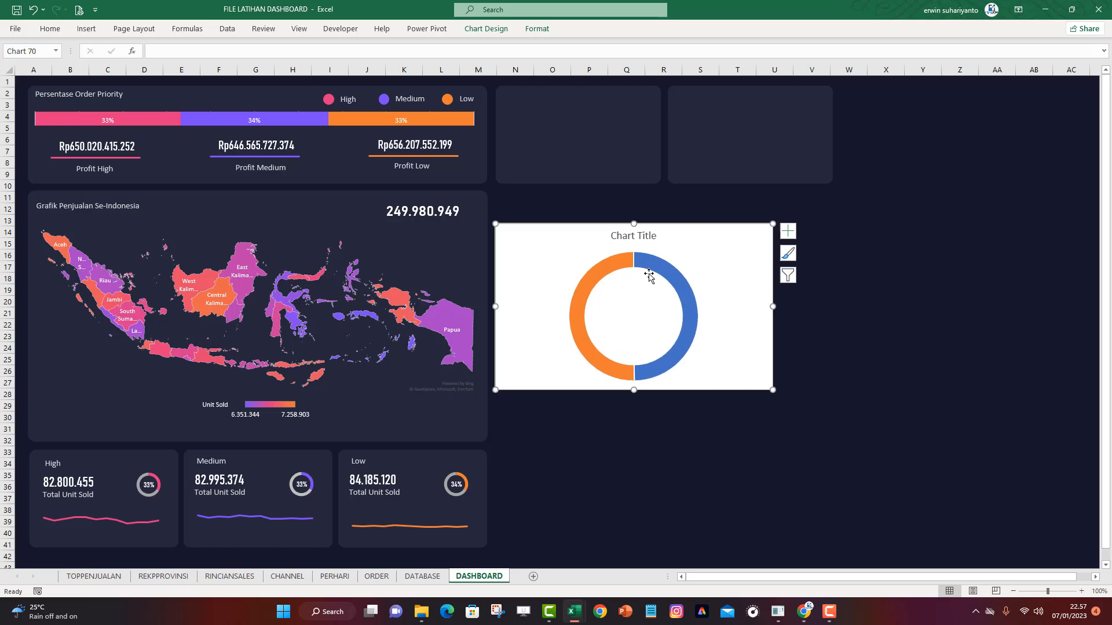
pyautogui.click(634, 236)
pyautogui.press('Delete')
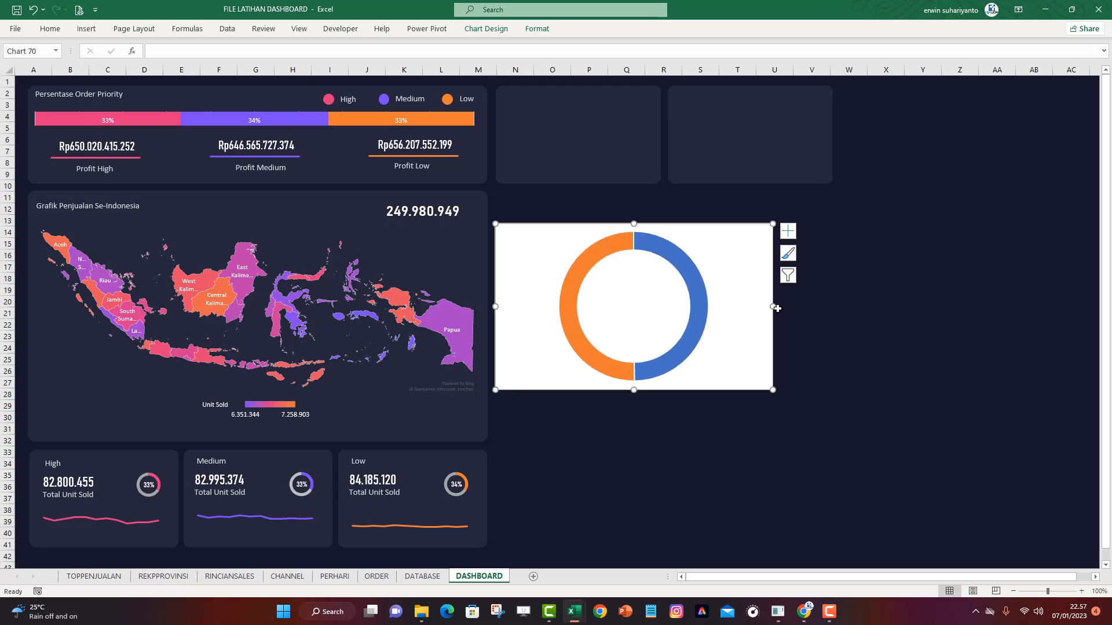
pyautogui.moveTo(774, 309); pyautogui.dragTo(674, 313)
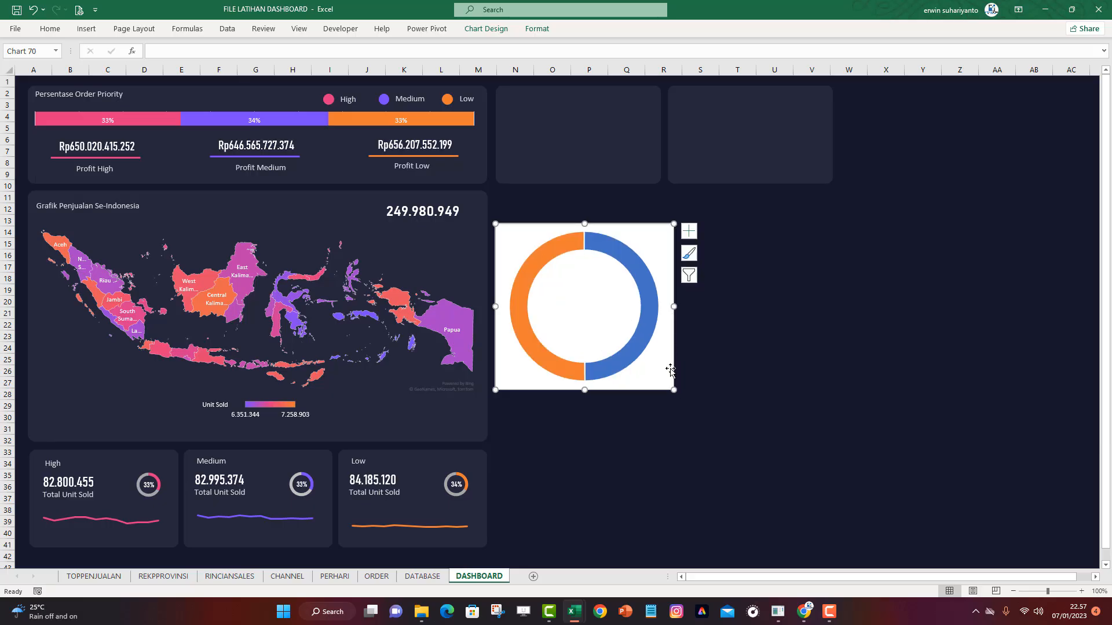
pyautogui.moveTo(673, 390); pyautogui.dragTo(578, 165)
# Remove the fill and the outline from the doughnut chart's area
pyautogui.click(530, 30)
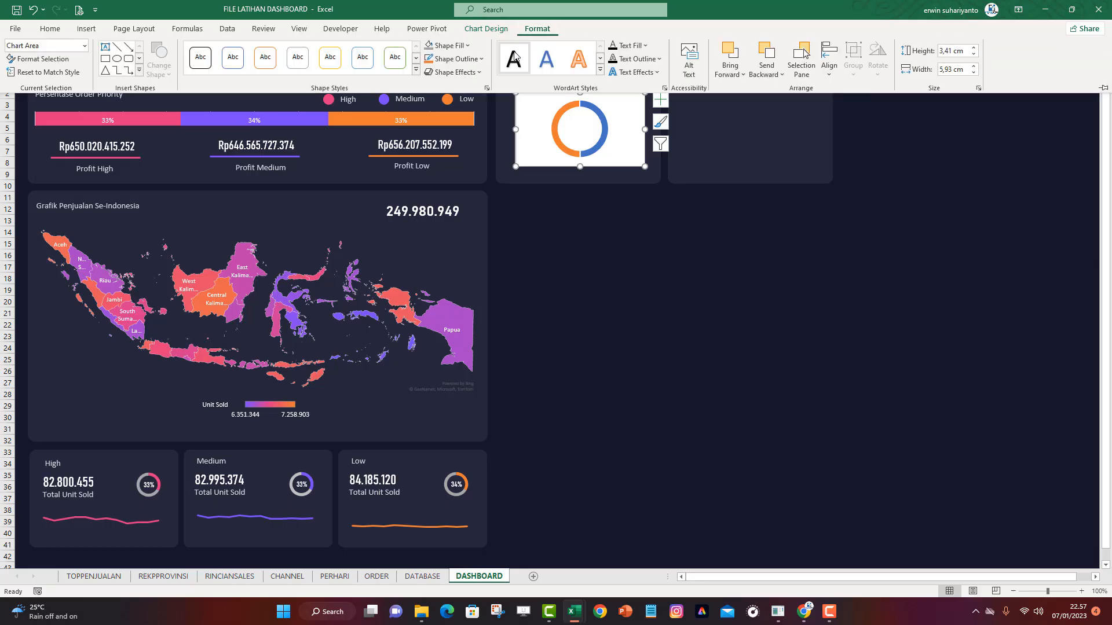
pyautogui.click(467, 46)
pyautogui.click(455, 223)
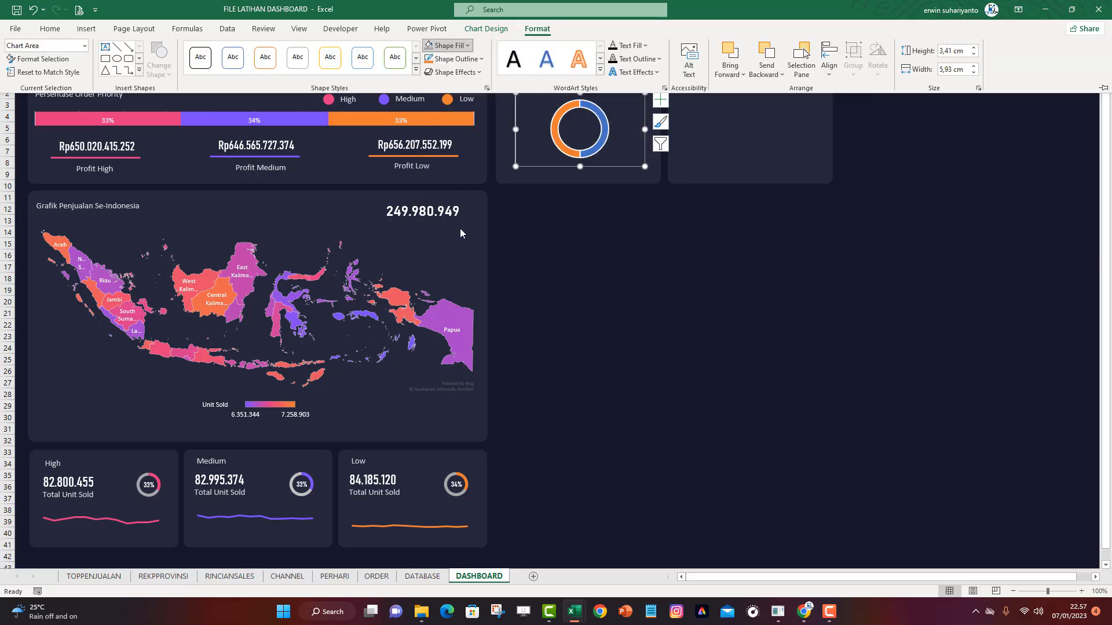
pyautogui.click(454, 58)
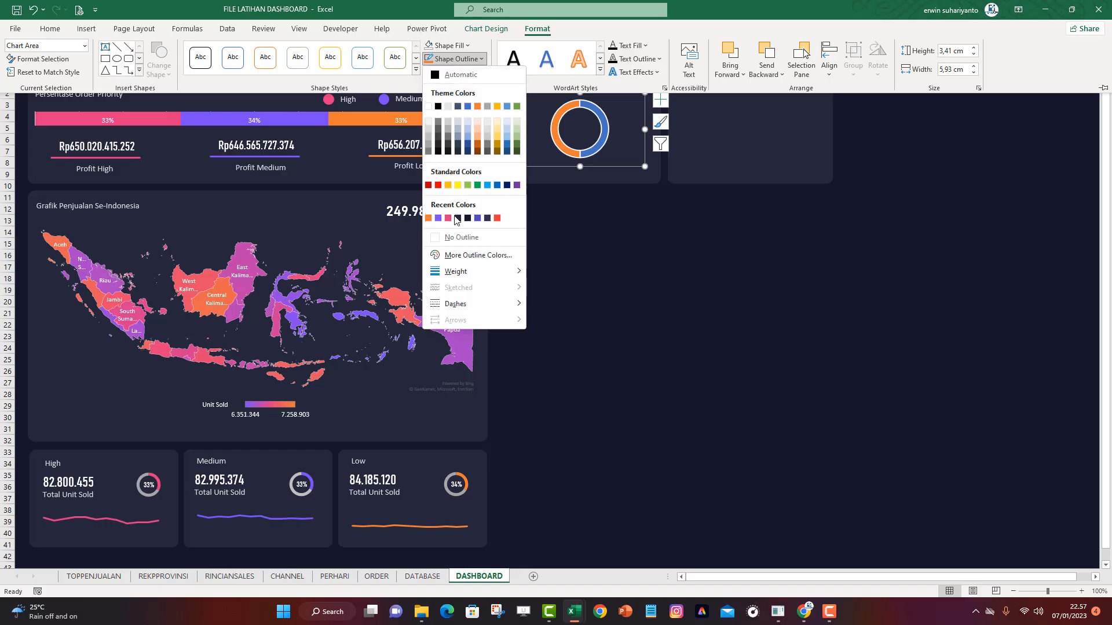
pyautogui.click(451, 236)
pyautogui.click(589, 209)
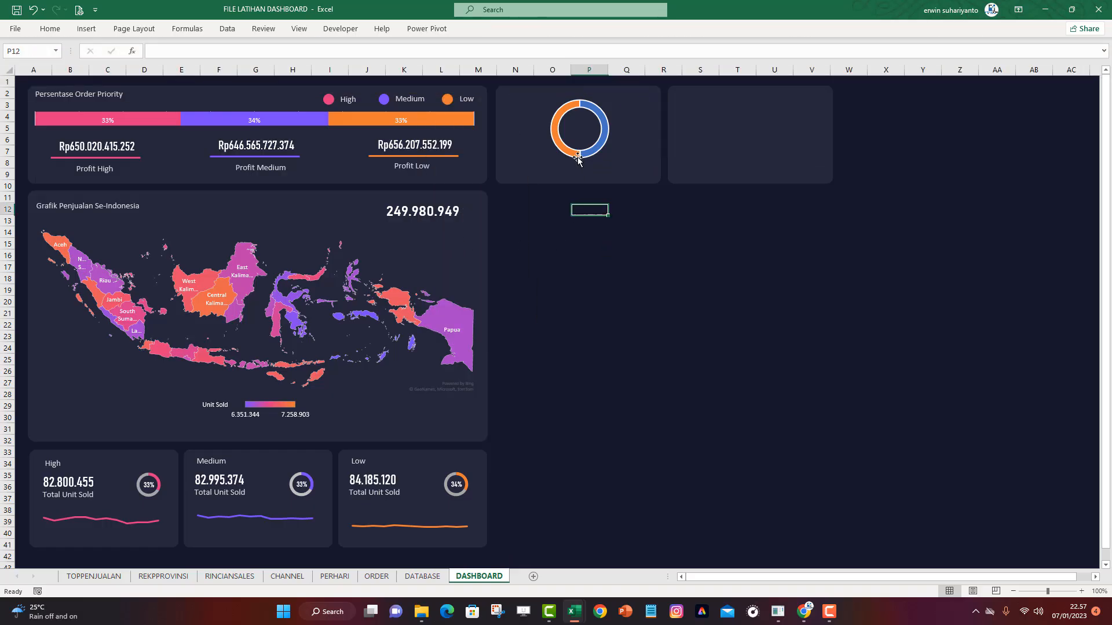
# Remove the white outline from the segments of the doughnut ring
pyautogui.click(557, 123)
pyautogui.click(526, 32)
pyautogui.click(454, 58)
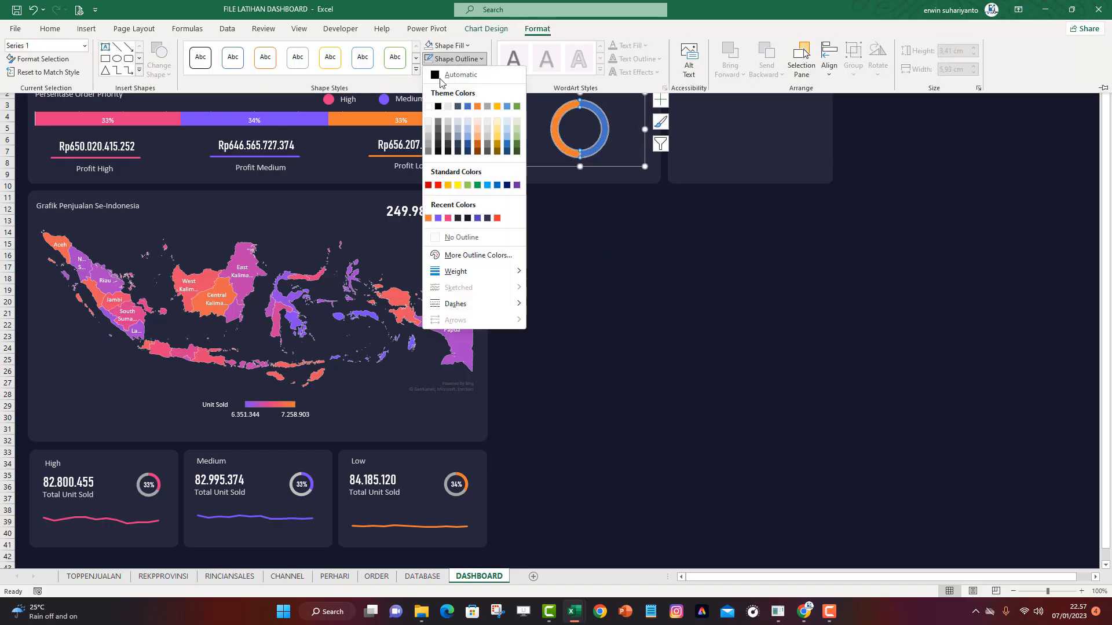
pyautogui.click(463, 241)
pyautogui.click(655, 207)
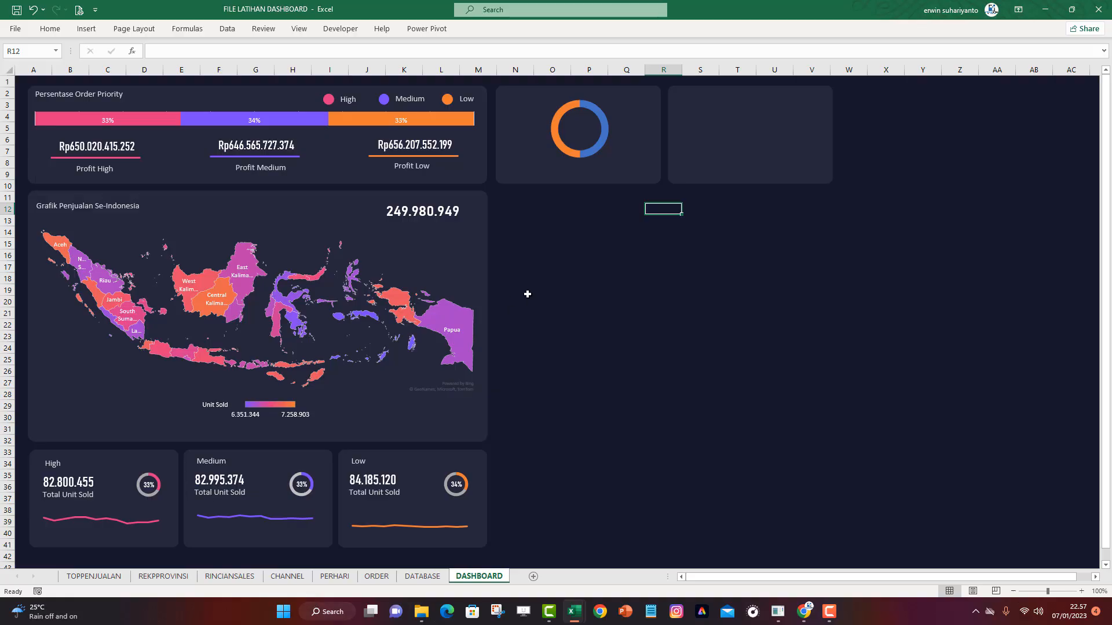
pyautogui.click(555, 279)
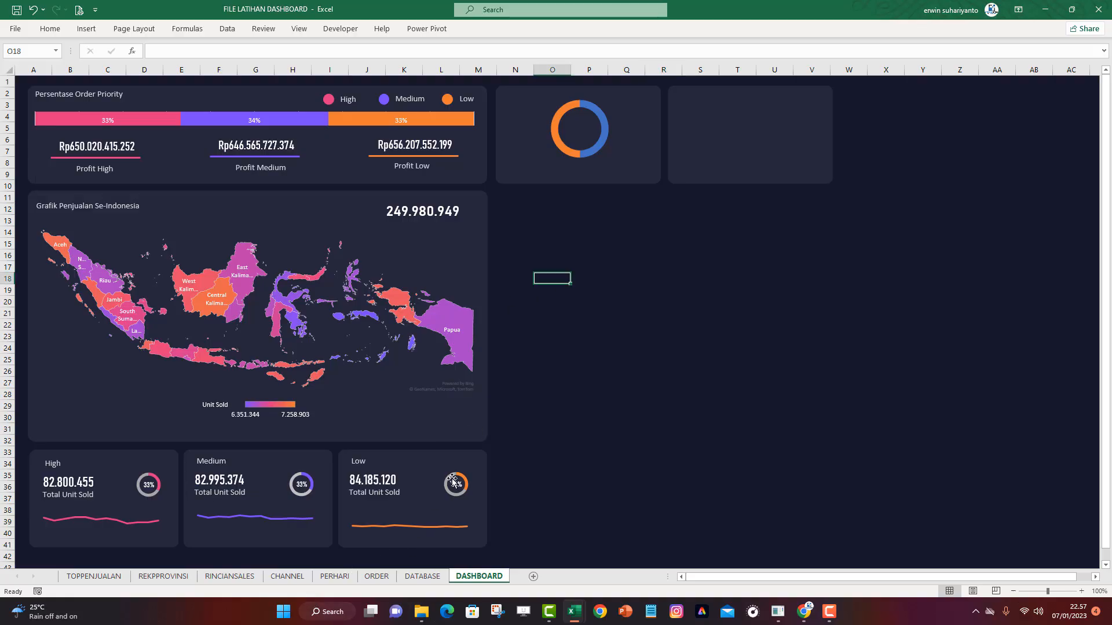
# Try a test value of 30% in the Offline row's Shape cell G4 on the CHANNEL sheet
pyautogui.click(376, 576)
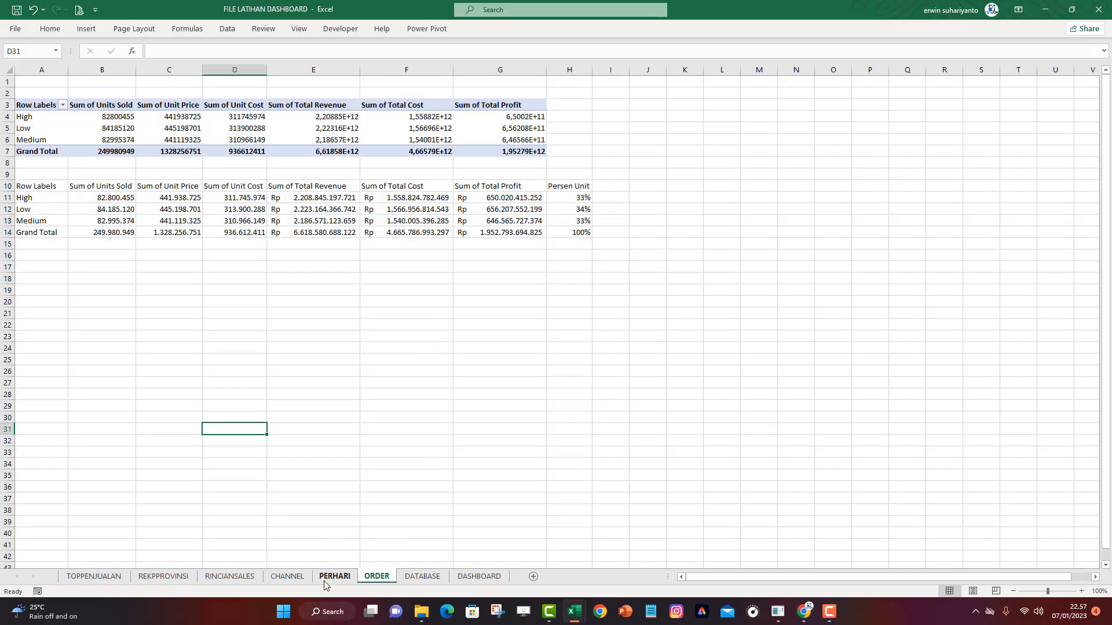
pyautogui.click(288, 576)
pyautogui.click(341, 119)
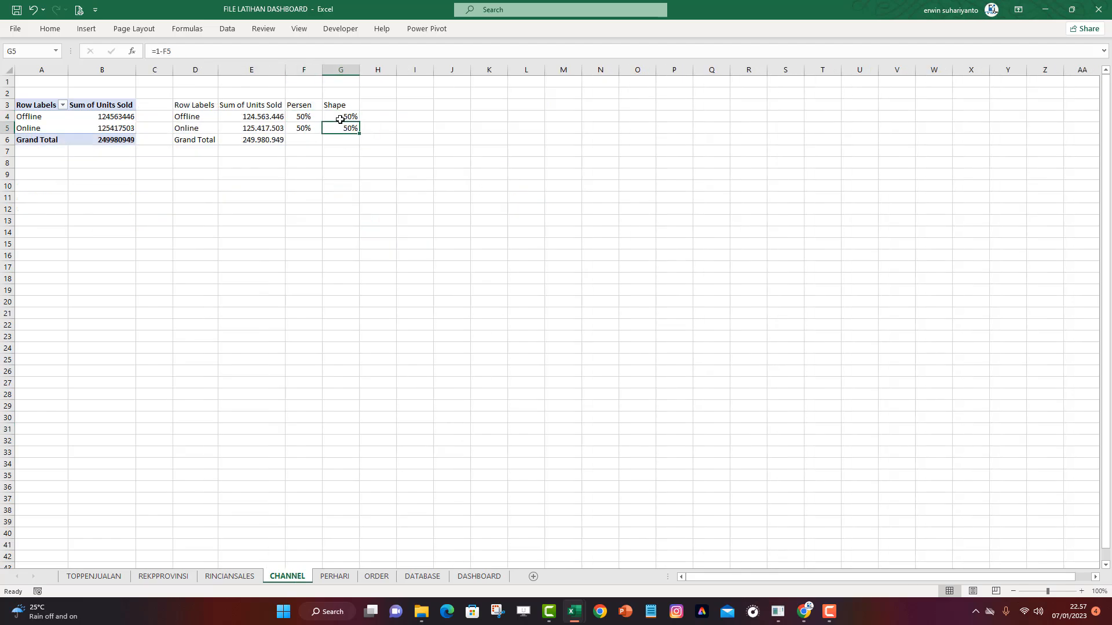
pyautogui.write('30')
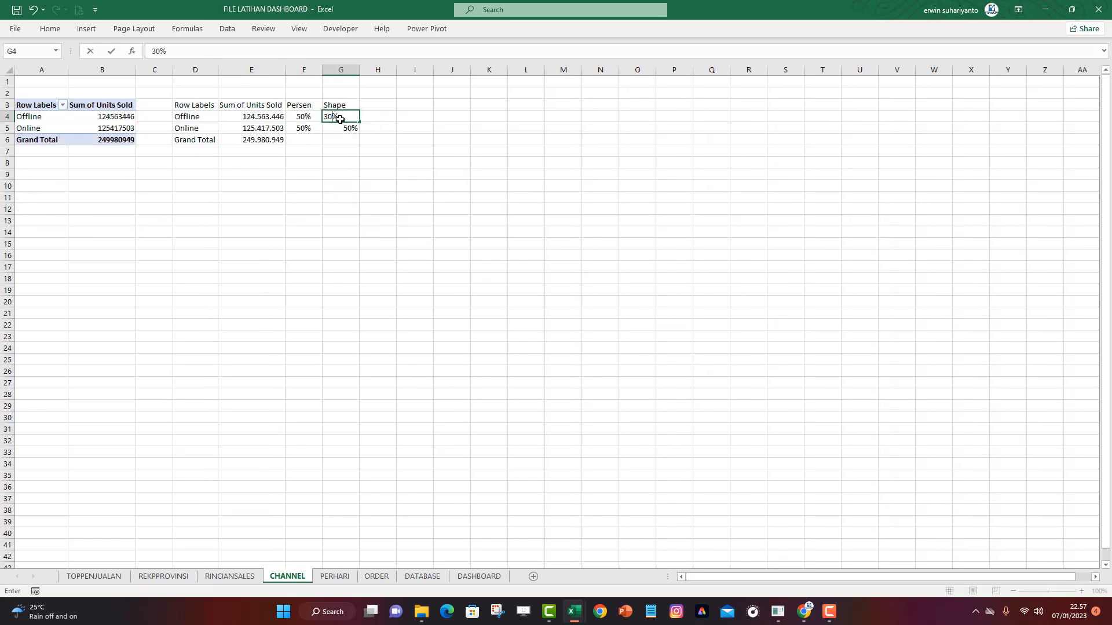
pyautogui.press('Return')
# Check which ring segment on the dashboard responds to the test value, and undo the change in G4
pyautogui.click(476, 576)
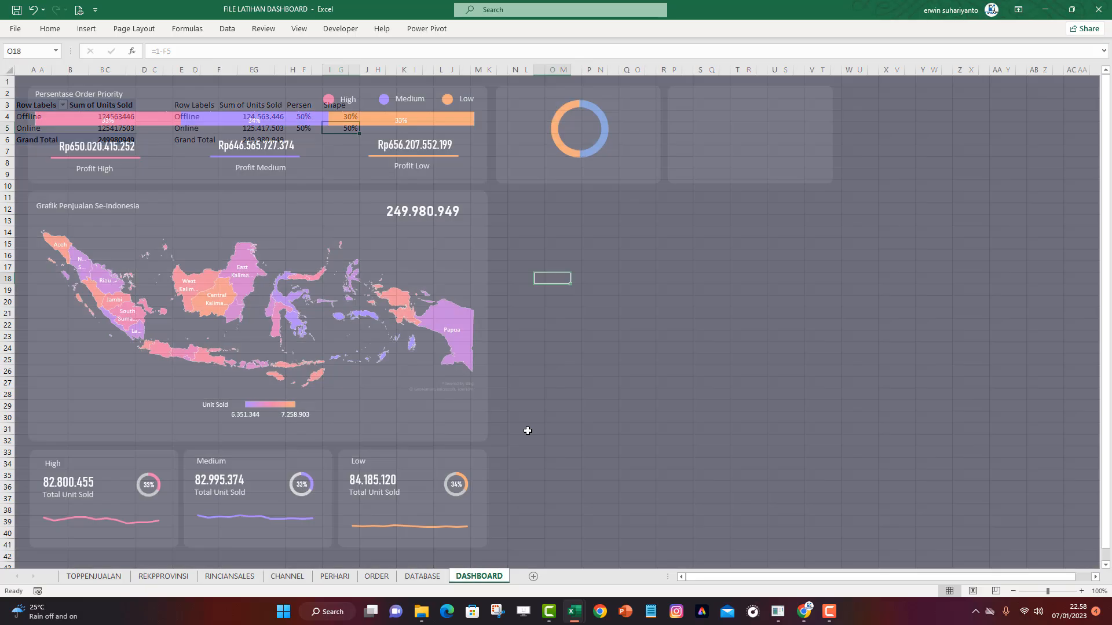
pyautogui.moveTo(555, 122)
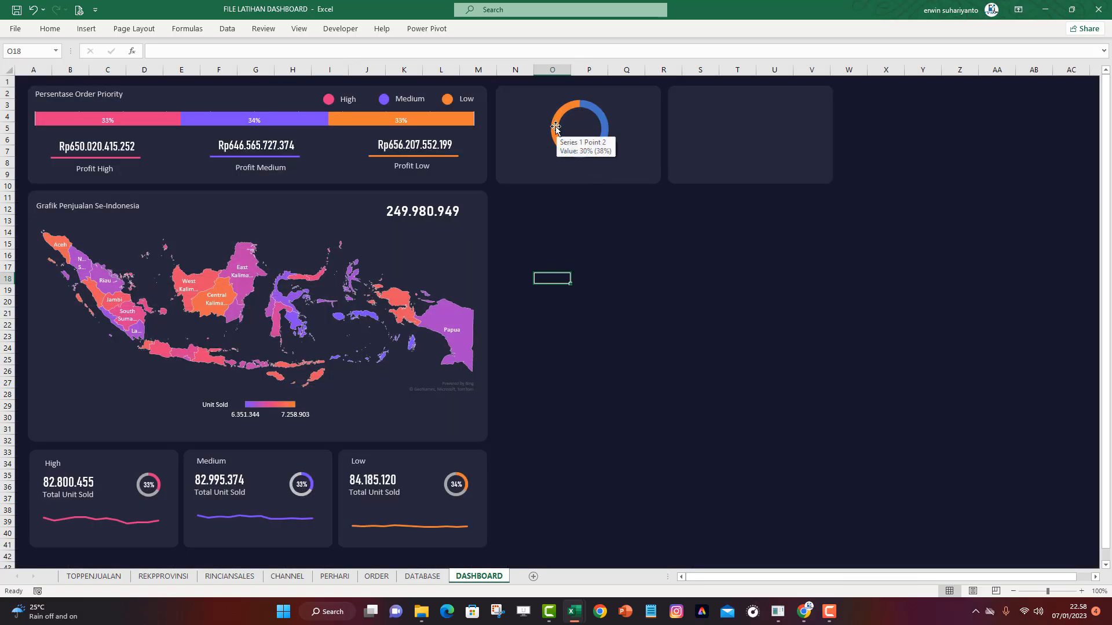
pyautogui.click(287, 576)
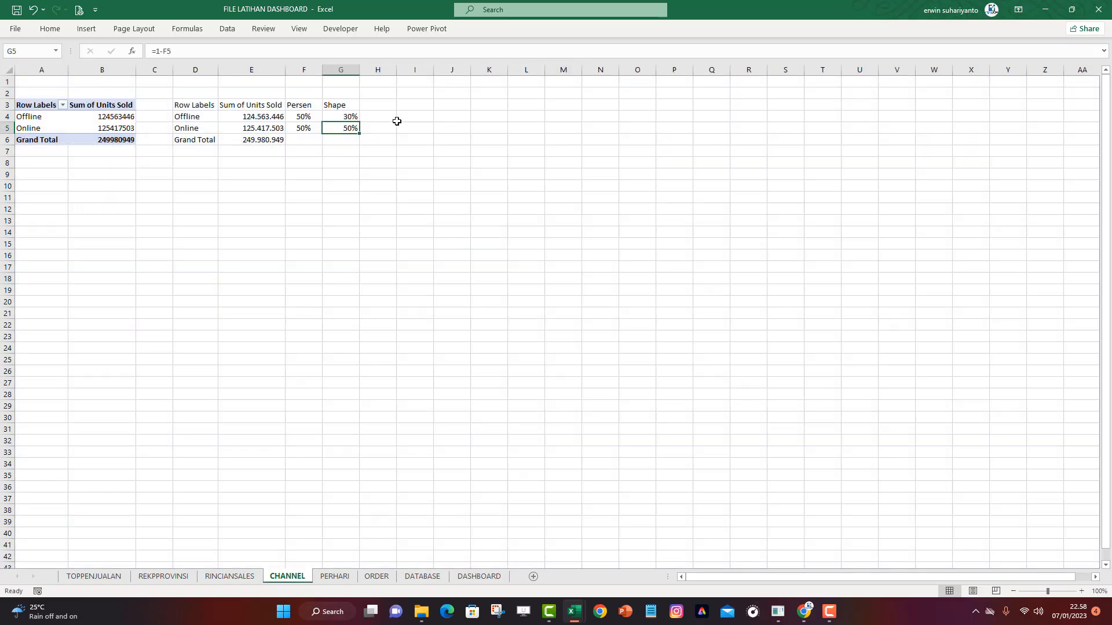
pyautogui.click(352, 117)
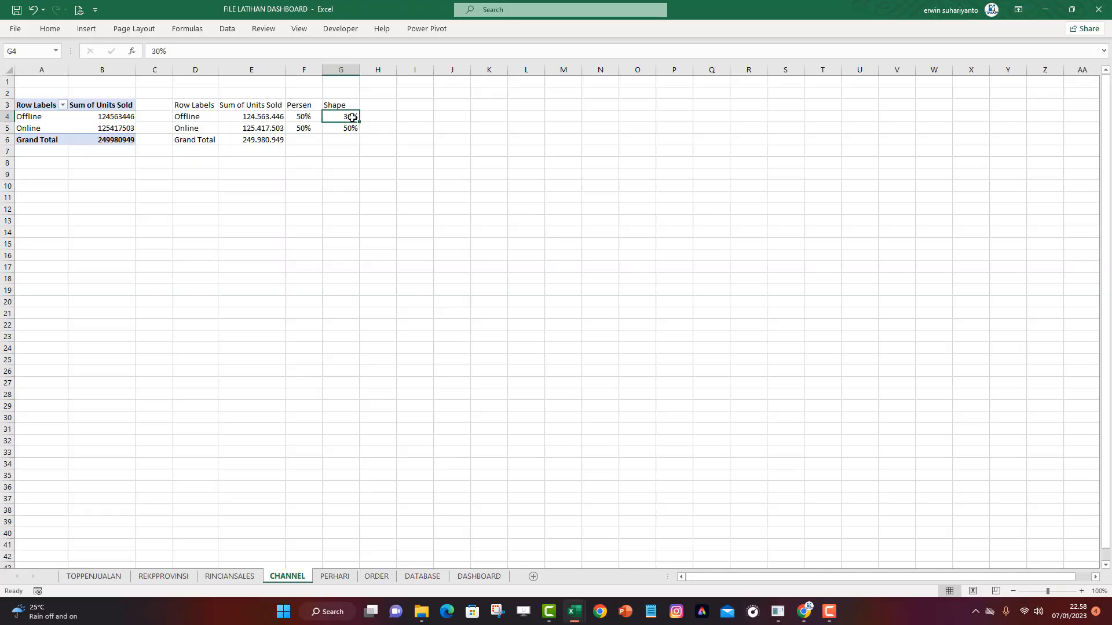
pyautogui.click(381, 210)
pyautogui.click(474, 576)
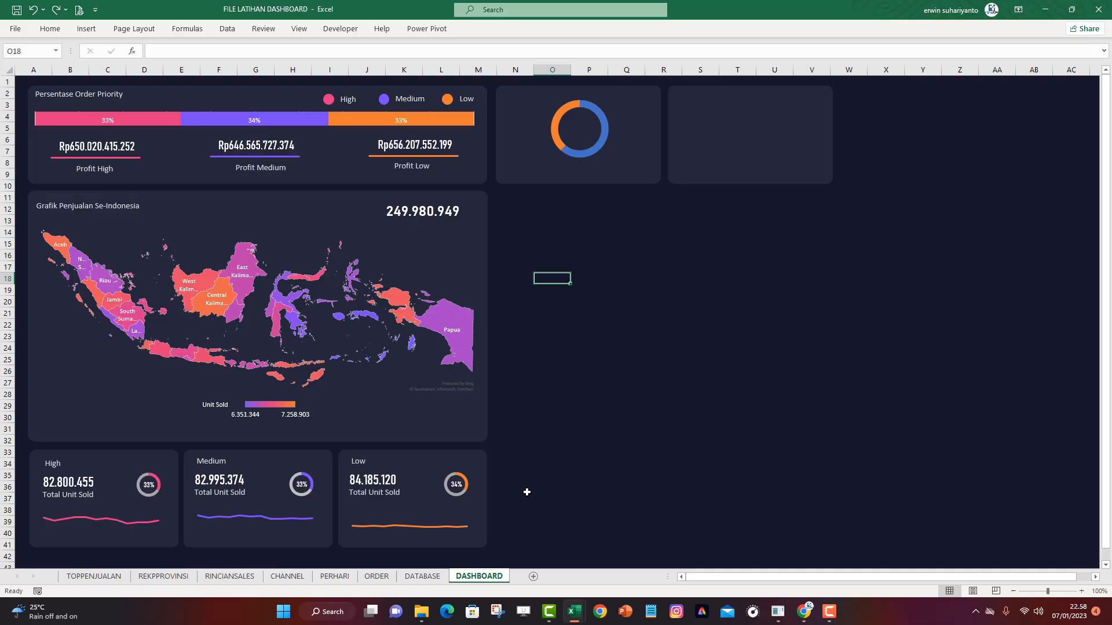
# Fill the doughnut's orange segment, which represents the Shape value, with gray
pyautogui.click(556, 138)
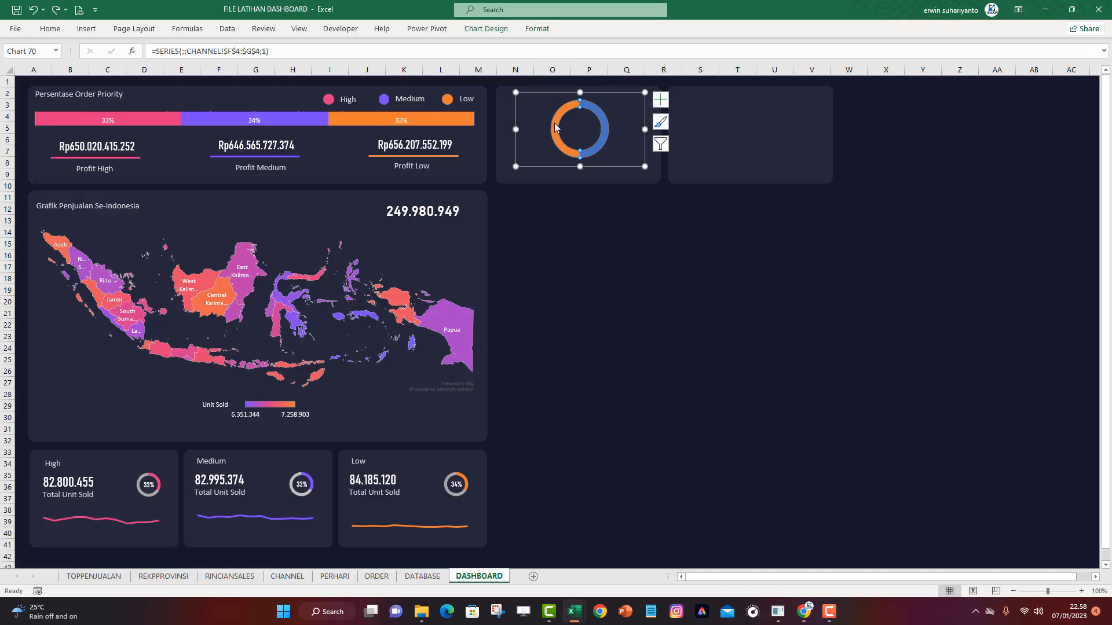
pyautogui.click(536, 29)
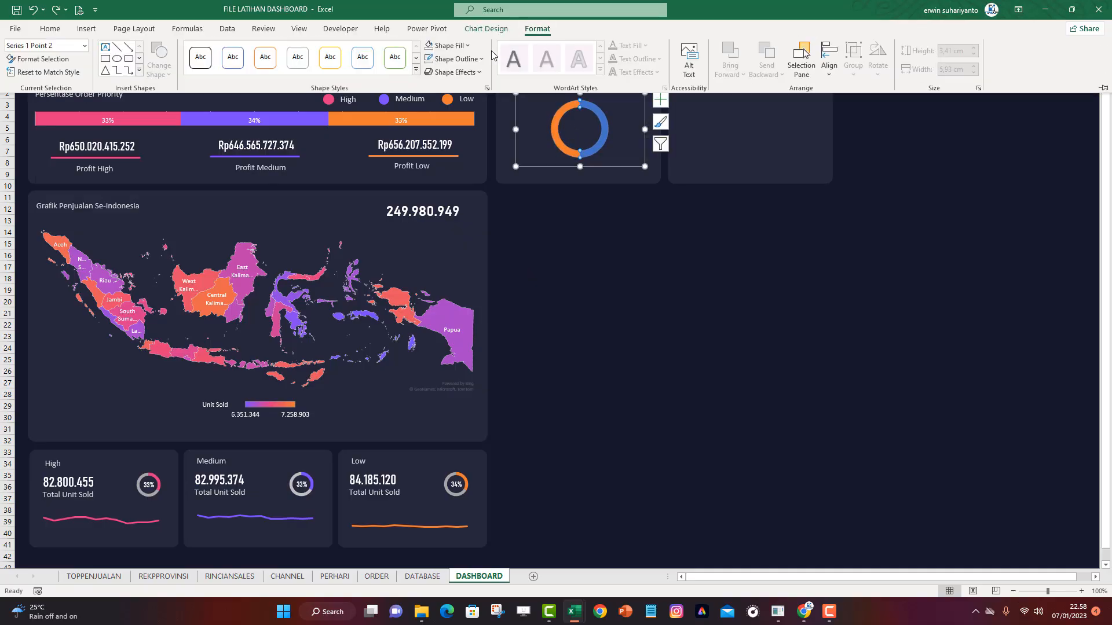
pyautogui.click(447, 46)
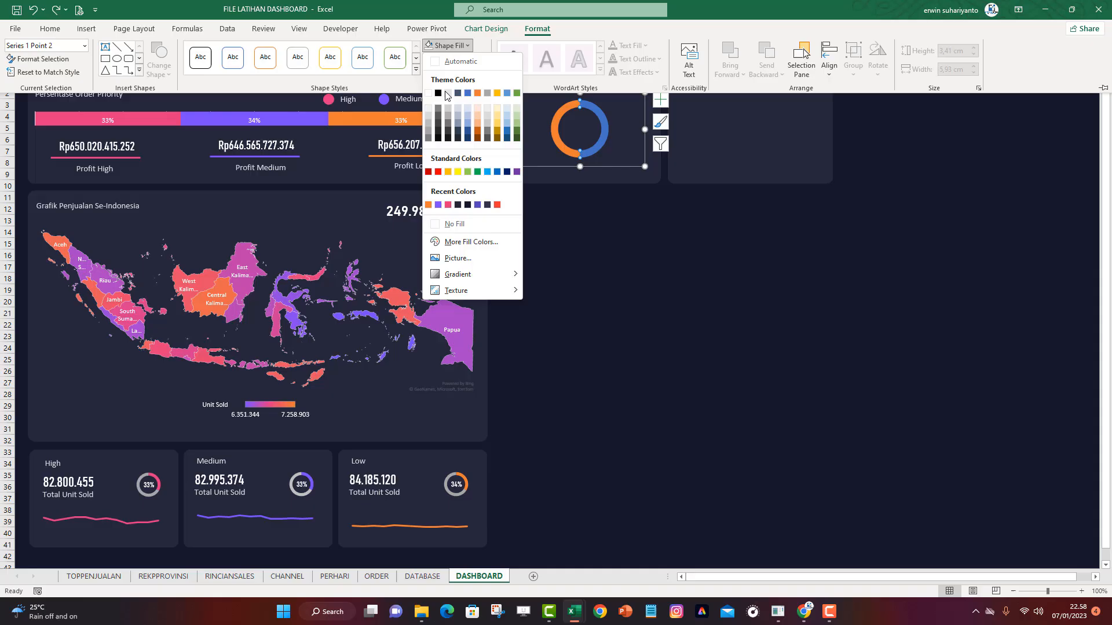
pyautogui.click(428, 134)
pyautogui.click(624, 243)
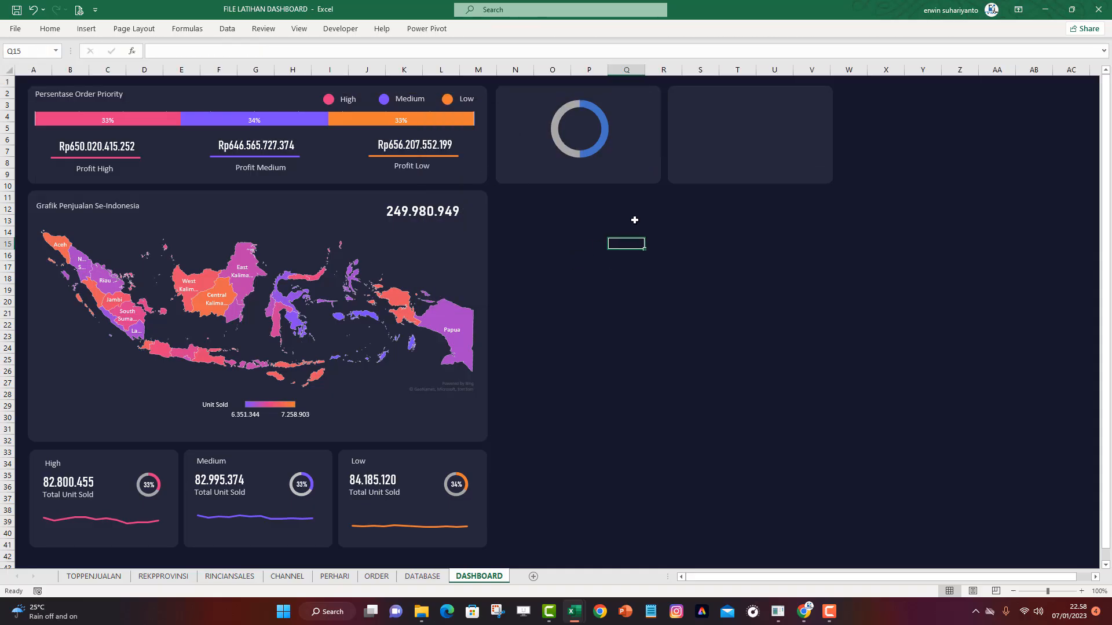
pyautogui.click(593, 121)
pyautogui.click(597, 113)
pyautogui.click(536, 29)
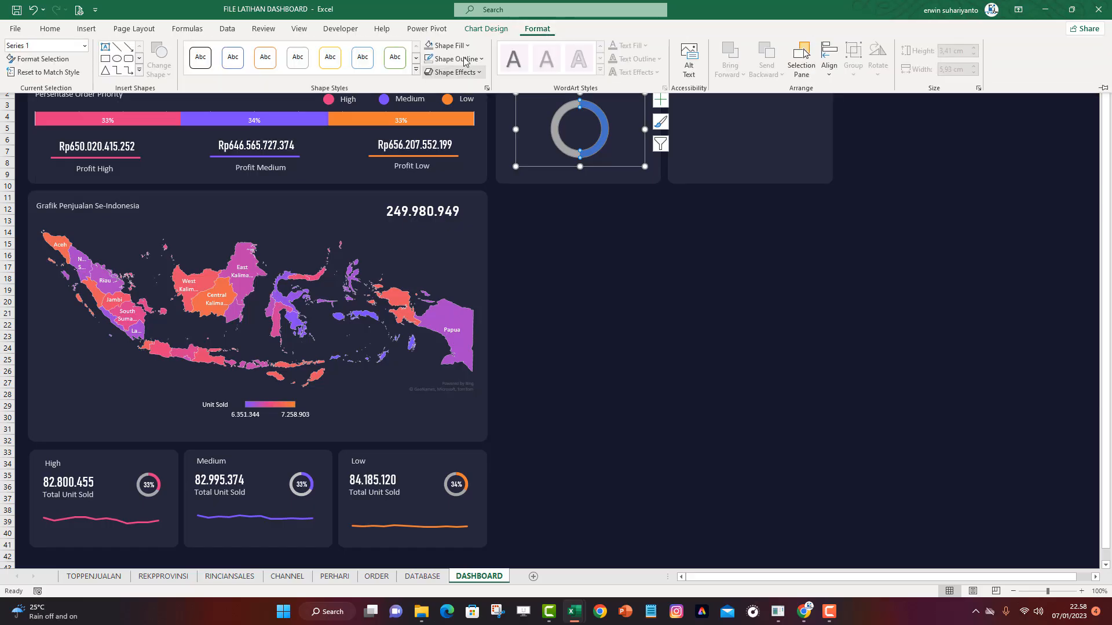
pyautogui.click(467, 45)
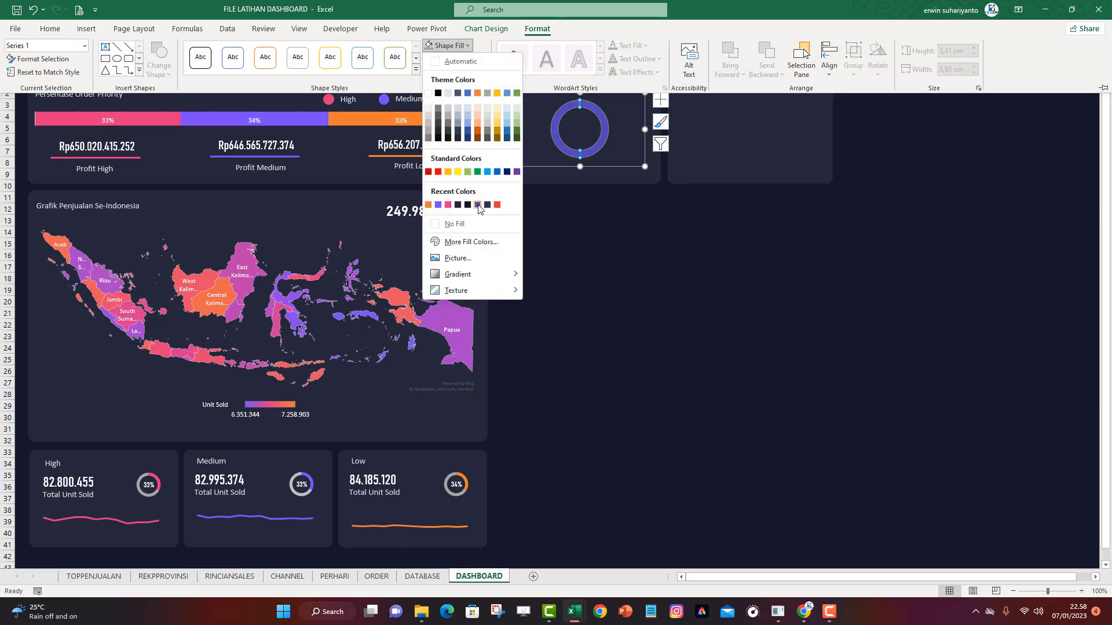
pyautogui.click(710, 266)
# Fill the doughnut's blue segment with the indigo shade from the recent colors
pyautogui.click(602, 115)
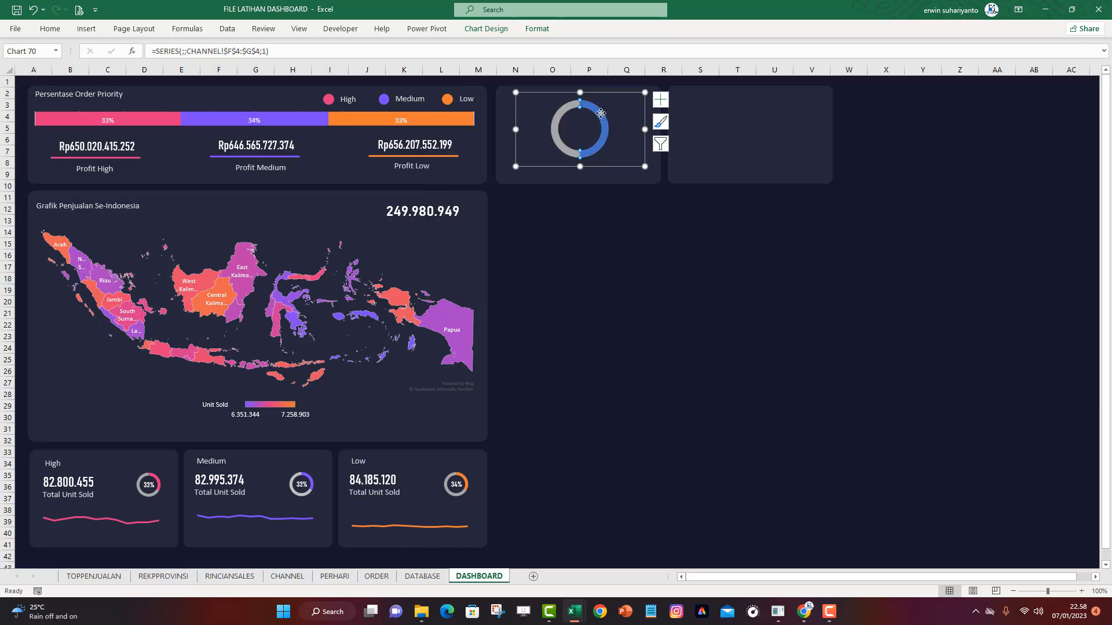
pyautogui.click(537, 29)
pyautogui.click(453, 46)
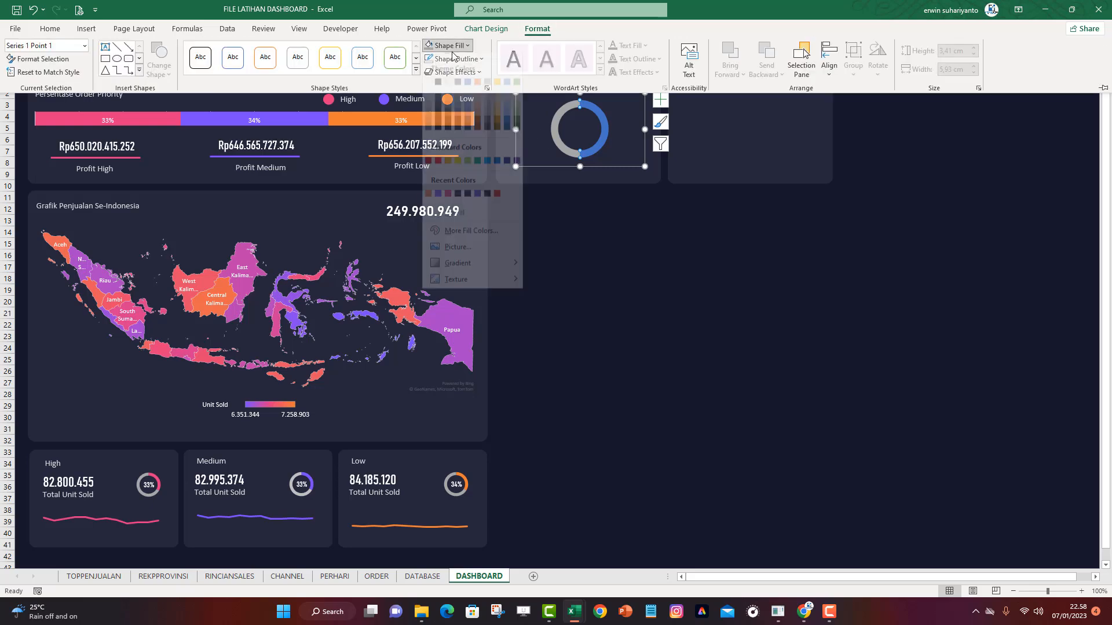
pyautogui.click(478, 195)
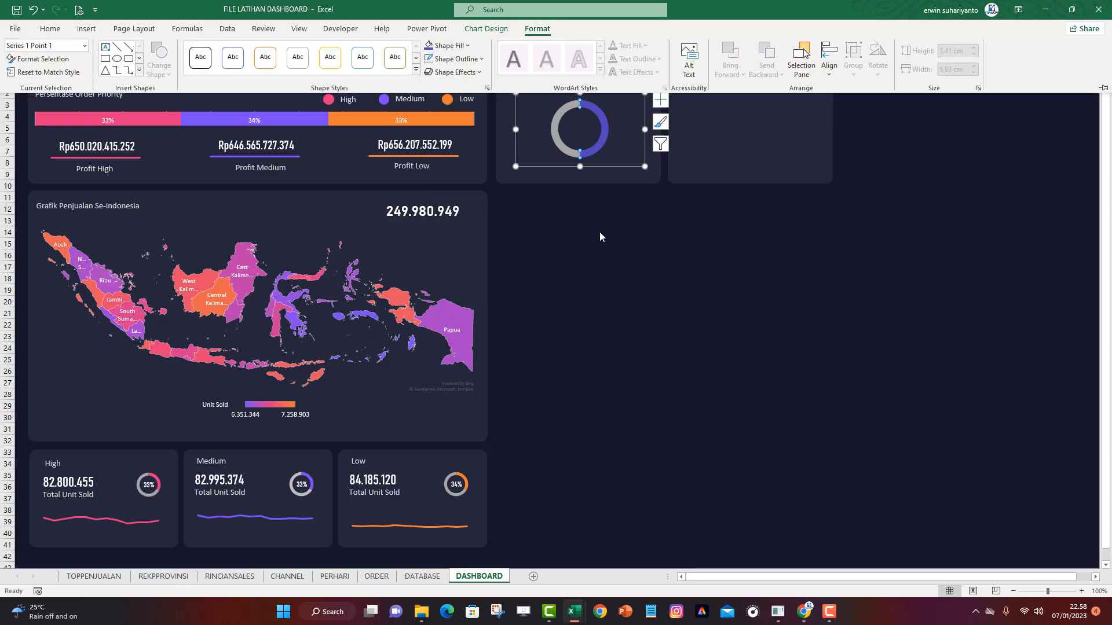
pyautogui.click(664, 231)
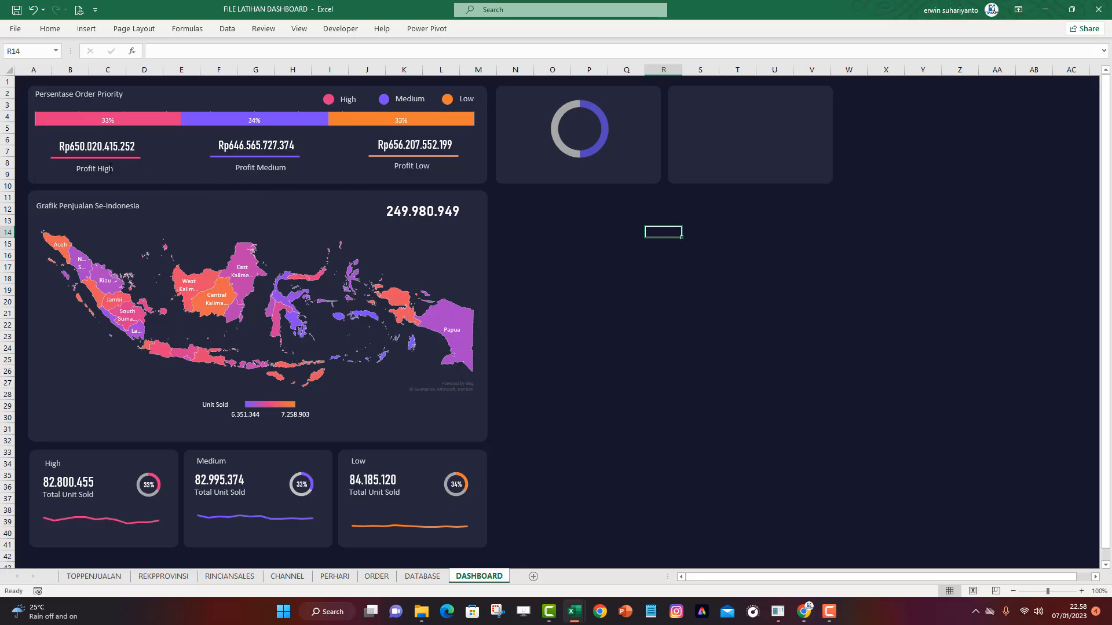
# Place a copy of the Profit High label centered beneath the new doughnut and change its text to "Sales Channel Offline"
pyautogui.click(113, 173)
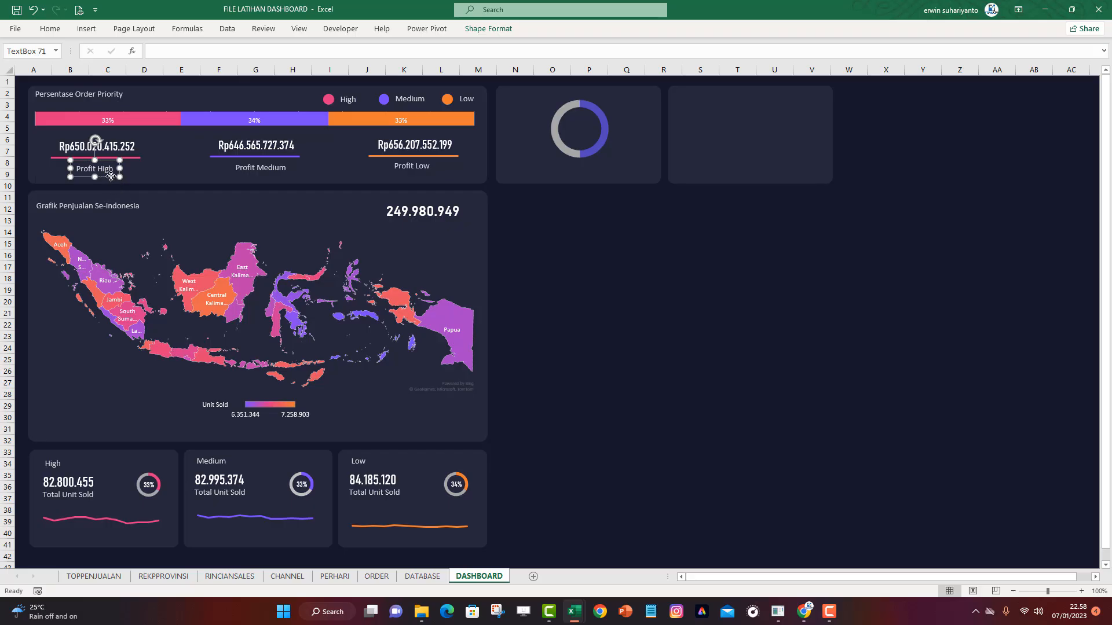
pyautogui.moveTo(110, 176); pyautogui.dragTo(591, 178)
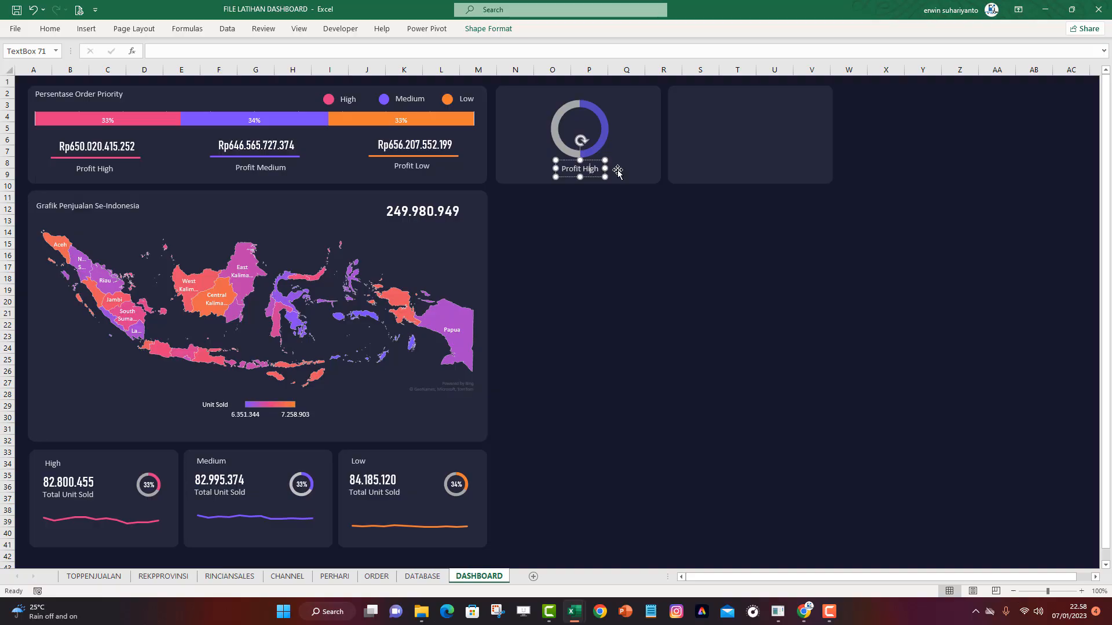
pyautogui.hotkey('ctrl', 'a')
pyautogui.write('Sales')
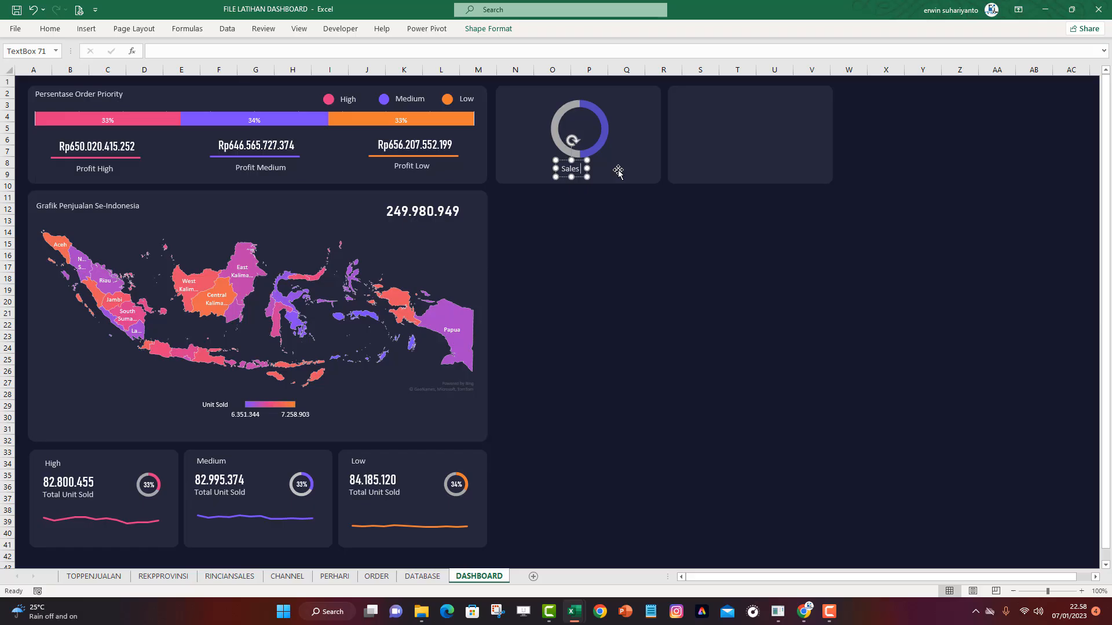
pyautogui.write(' Ch')
pyautogui.write('annel Cha')
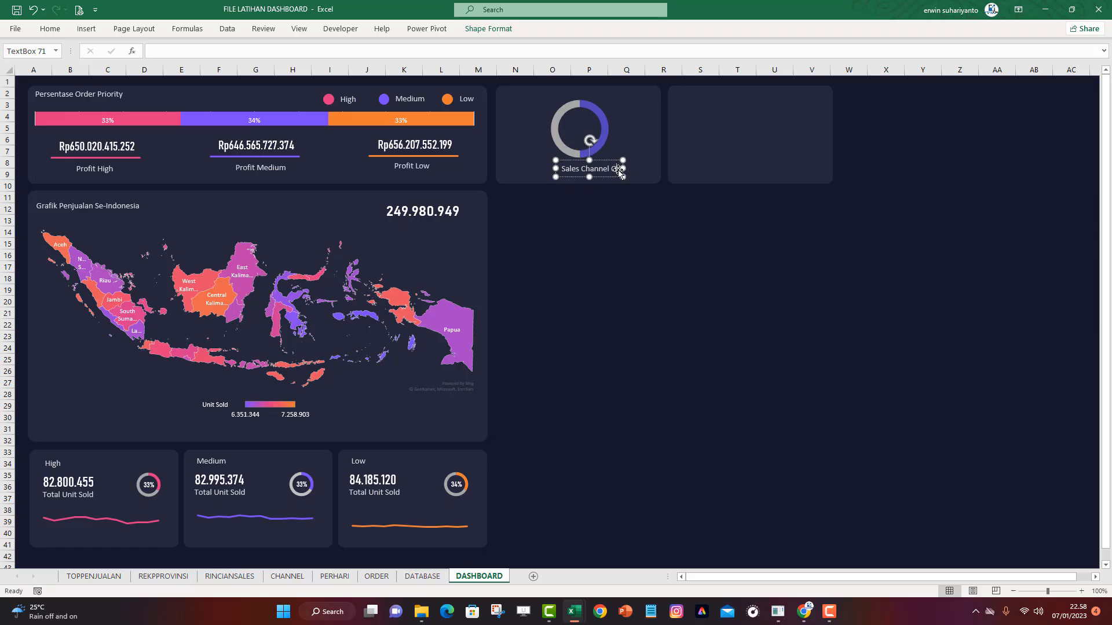
pyautogui.write('ine')
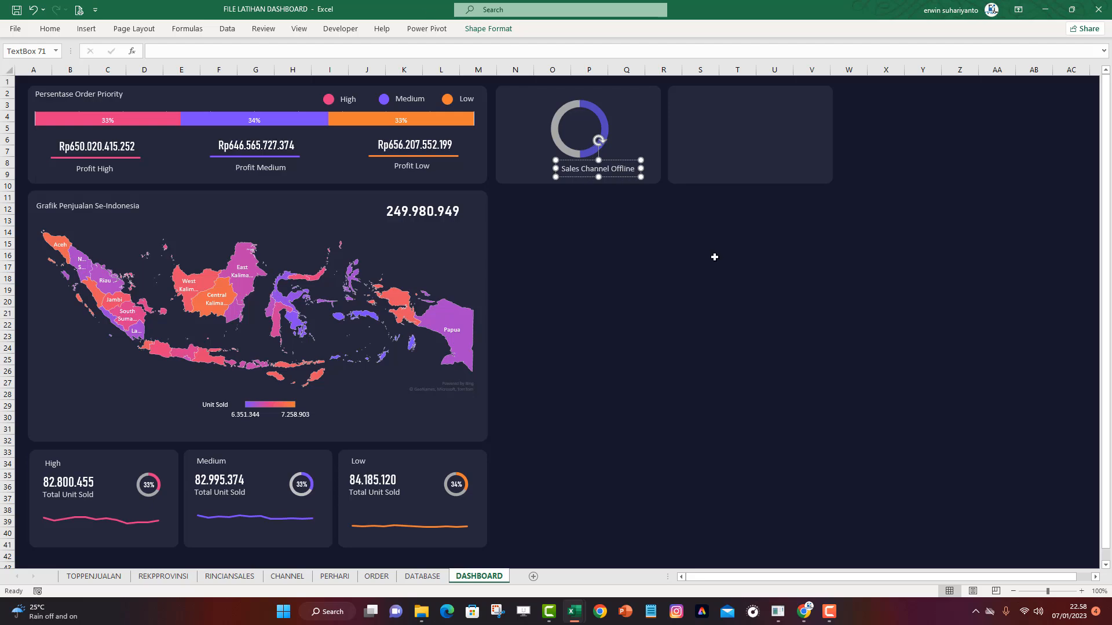
pyautogui.moveTo(615, 178); pyautogui.dragTo(597, 172)
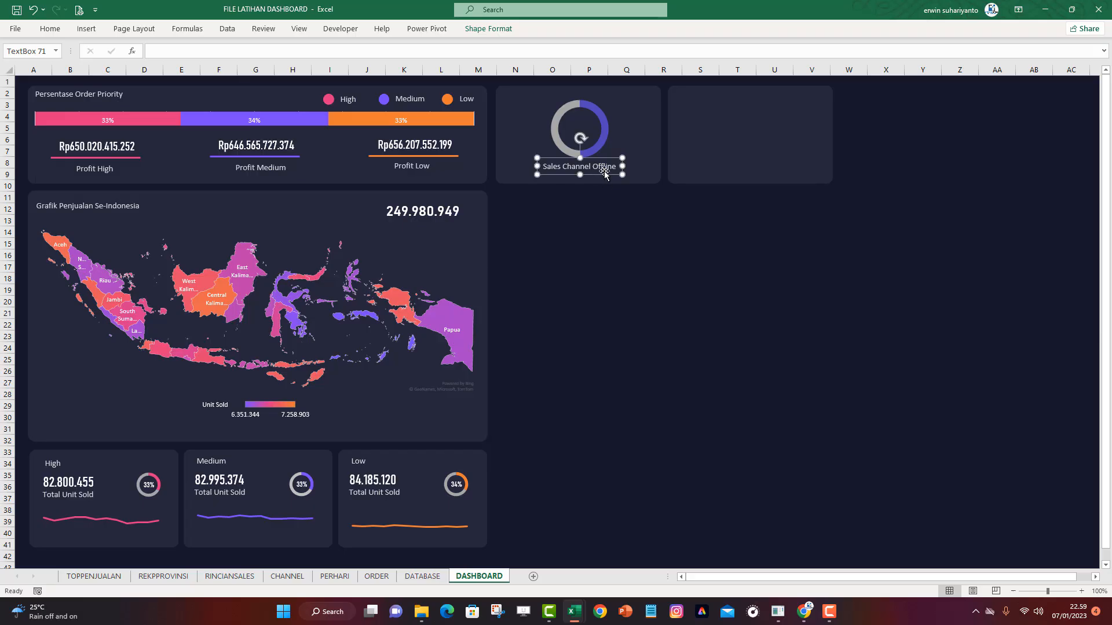
# Center-align the Sales Channel Offline label and its doughnut horizontally with their background card
pyautogui.keyDown('ctrl'); pyautogui.click(596, 115); pyautogui.keyUp('ctrl')
pyautogui.keyDown('ctrl'); pyautogui.click(656, 110); pyautogui.keyUp('ctrl')
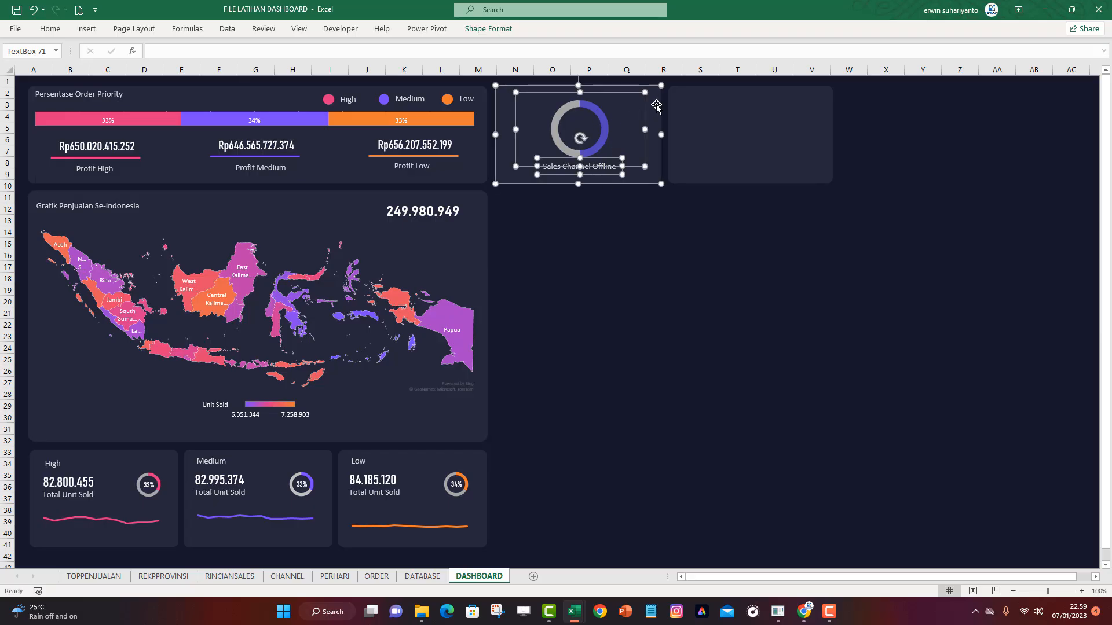
pyautogui.click(511, 33)
pyautogui.click(808, 45)
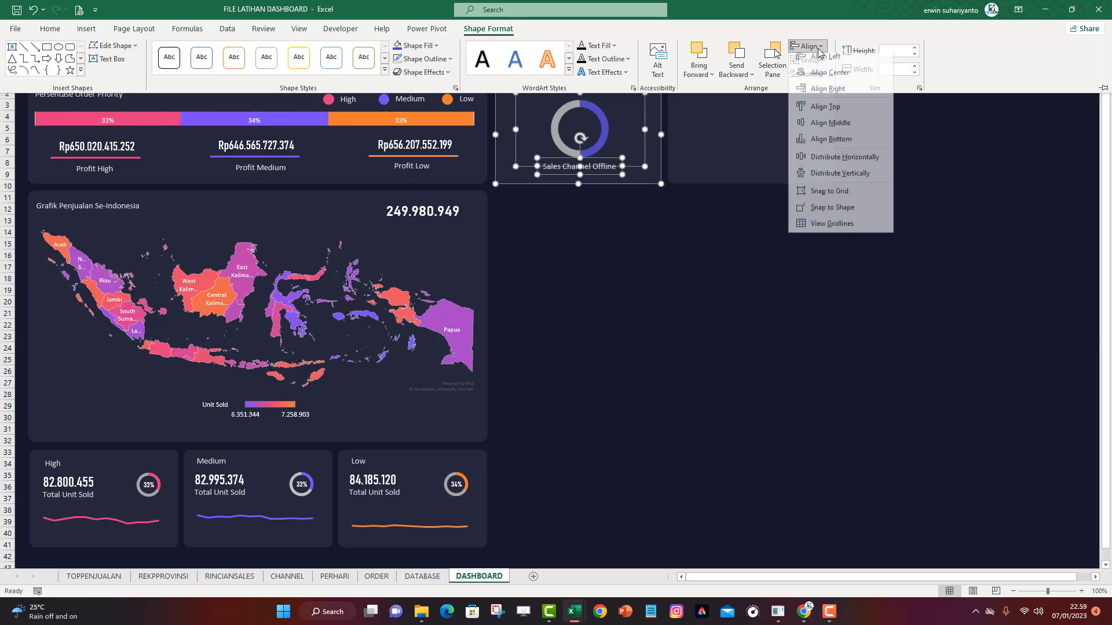
pyautogui.click(829, 77)
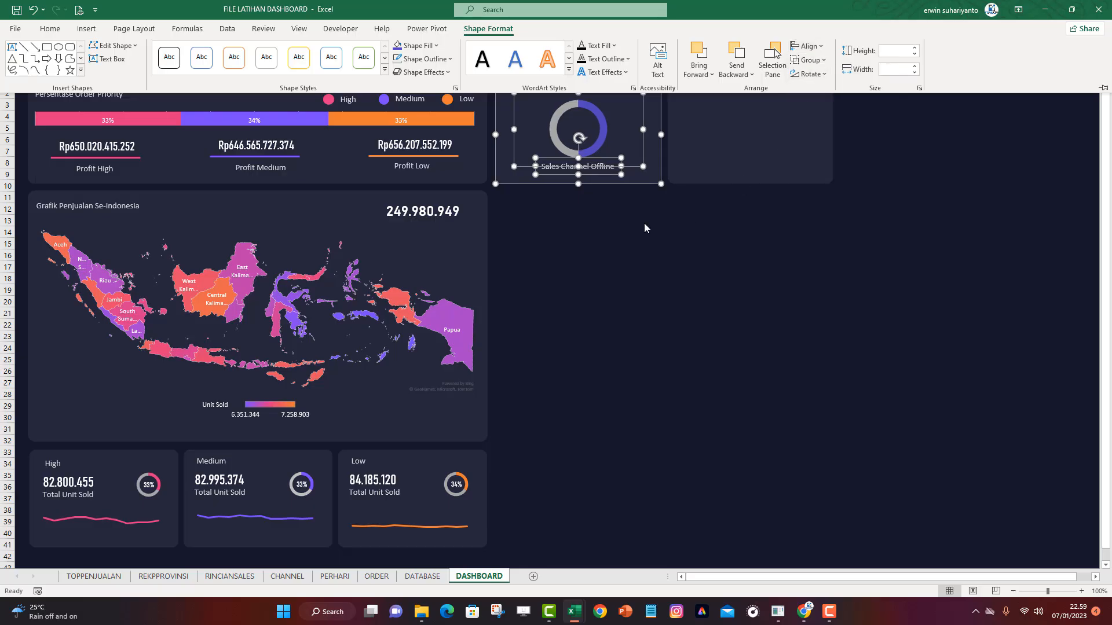
pyautogui.click(607, 222)
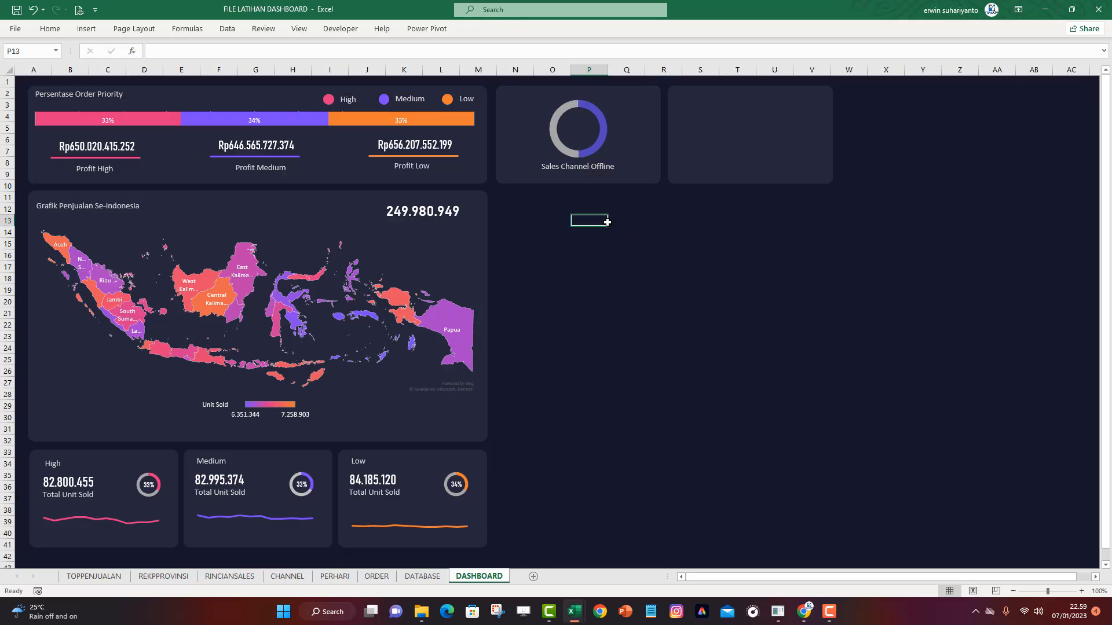
pyautogui.click(579, 267)
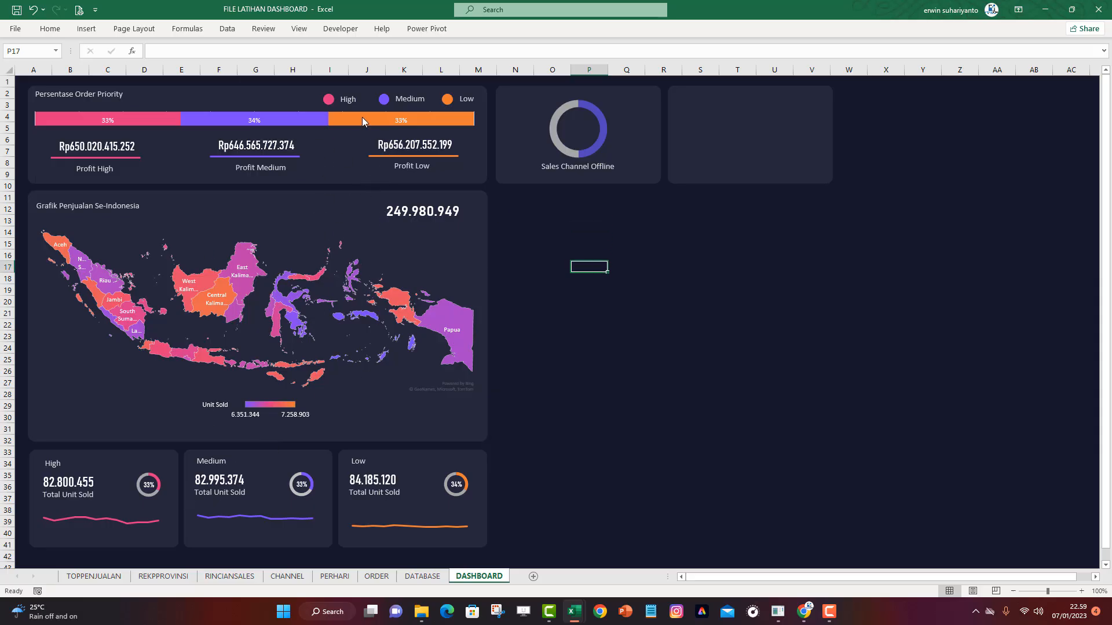
# Copy the percentage label from the Low card's doughnut onto the empty area below the Offline card
pyautogui.click(320, 486)
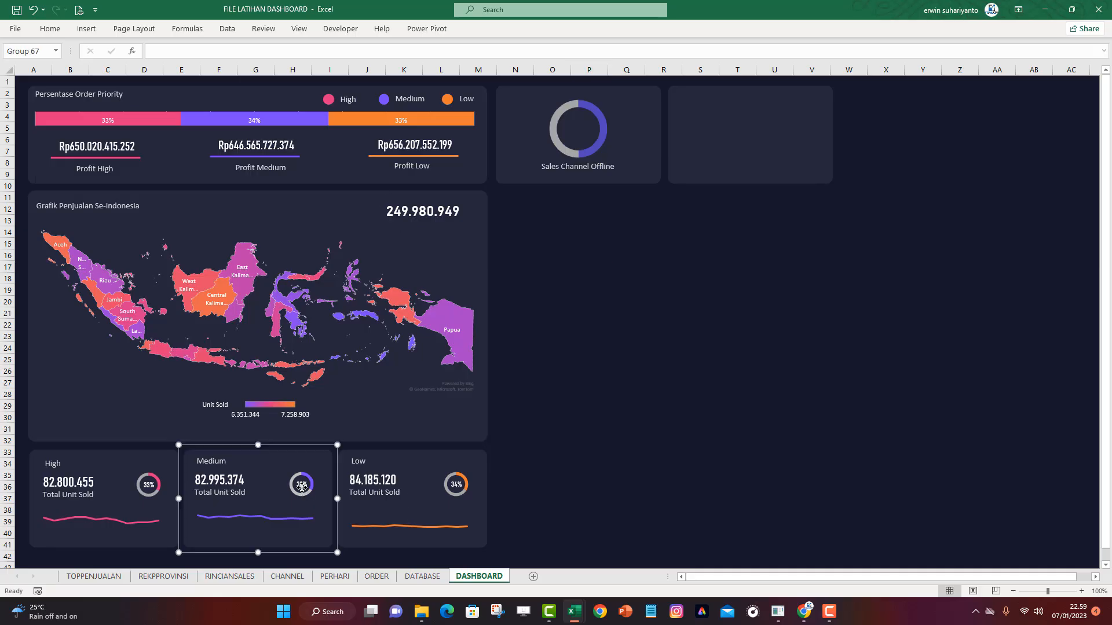
pyautogui.click(459, 487)
pyautogui.click(457, 484)
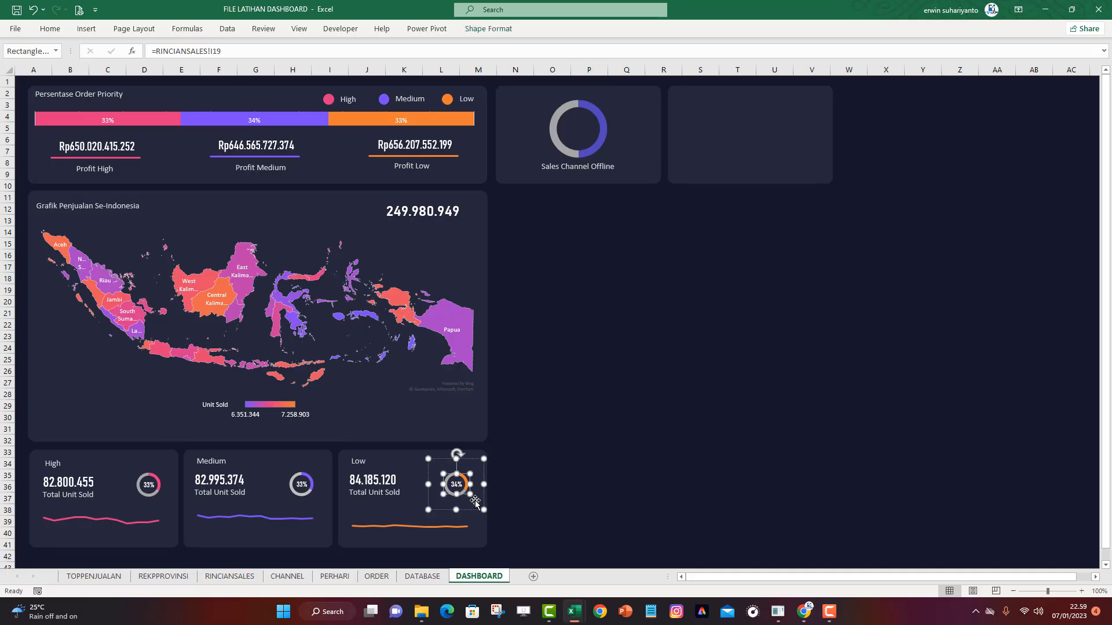
pyautogui.click(572, 250)
pyautogui.hotkey('ctrl', 'v')
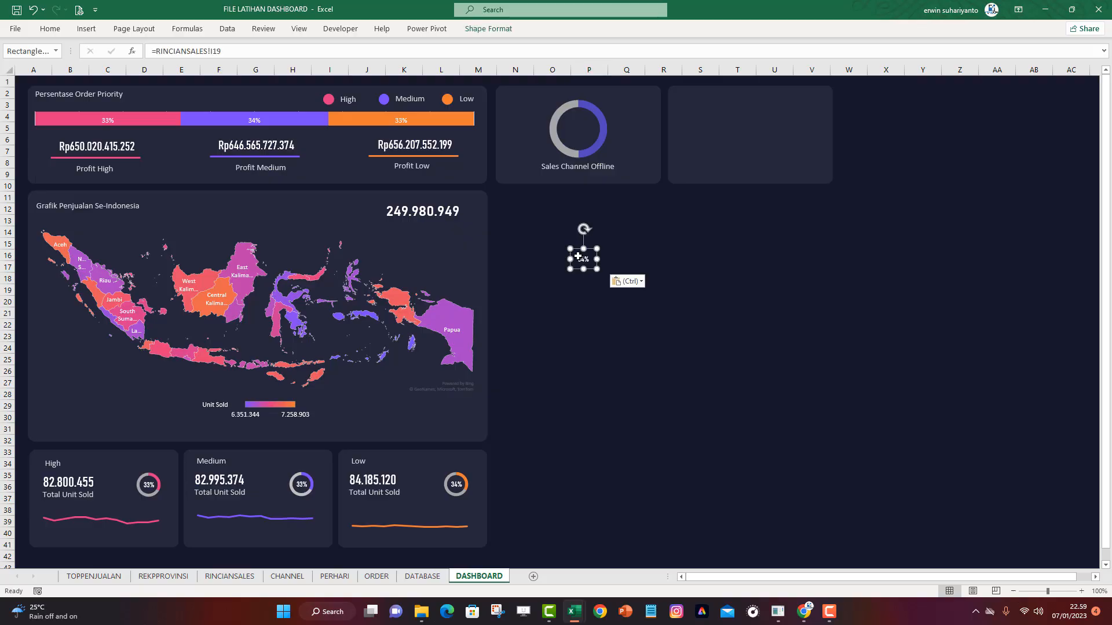
# Link the copied percentage label to the Offline Persen cell with the formula =CHANNEL!$F$4
pyautogui.tripleClick(229, 50)
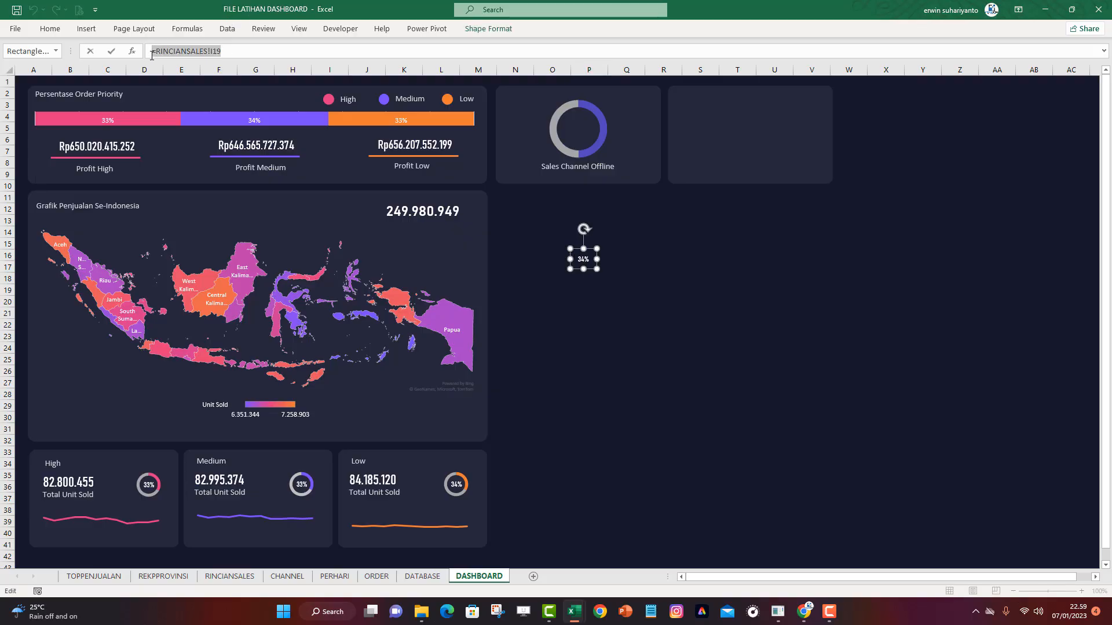
pyautogui.write('=')
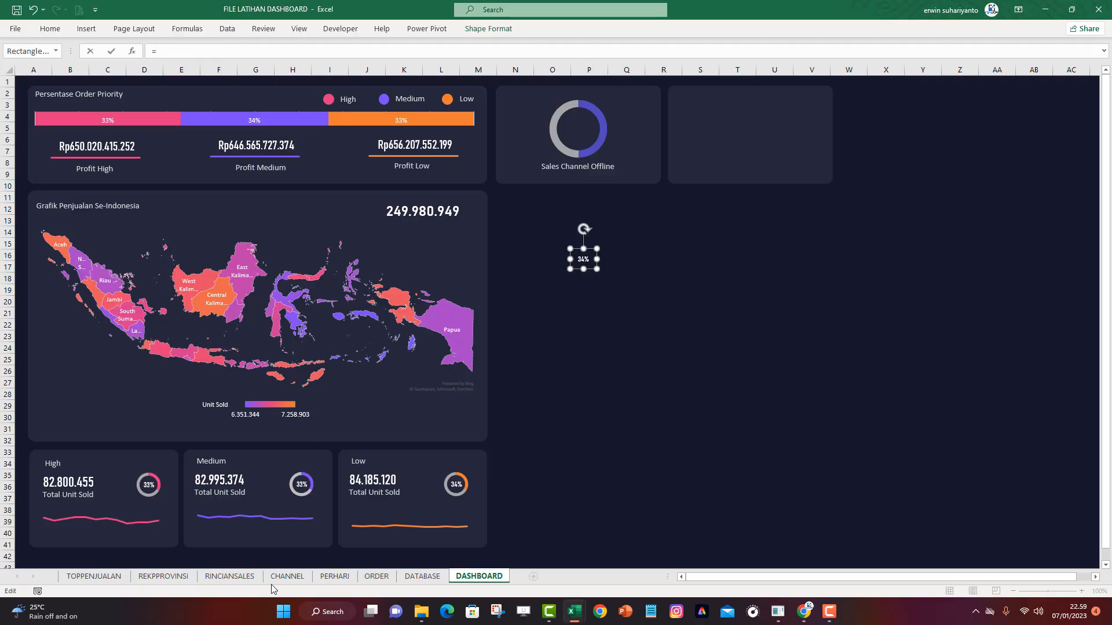
pyautogui.click(288, 576)
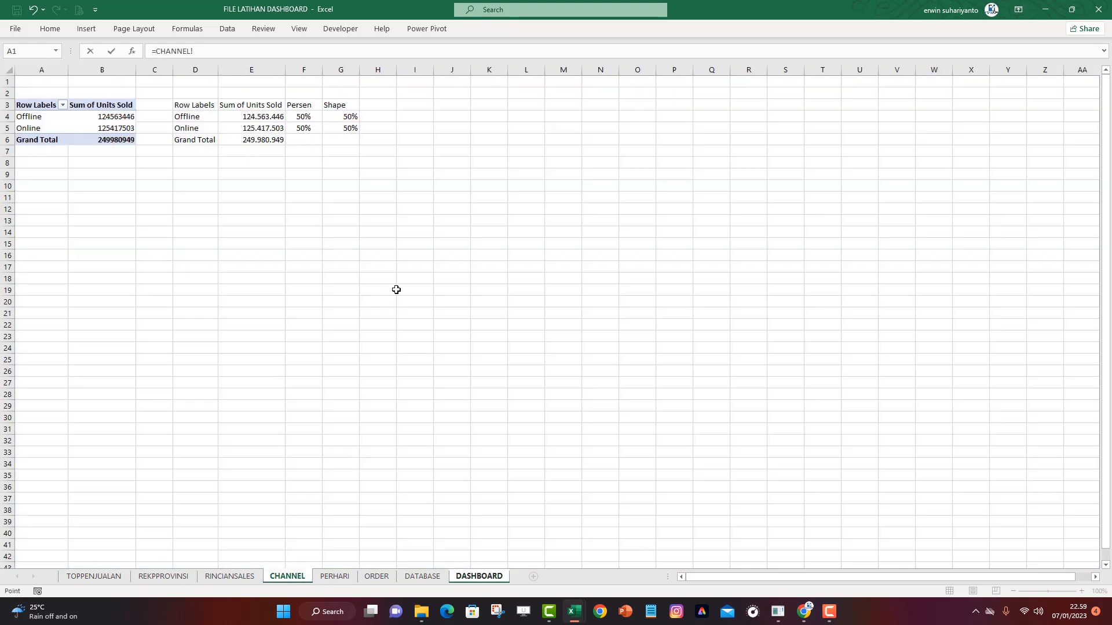
pyautogui.click(306, 118)
pyautogui.press('F4')
pyautogui.press('Return')
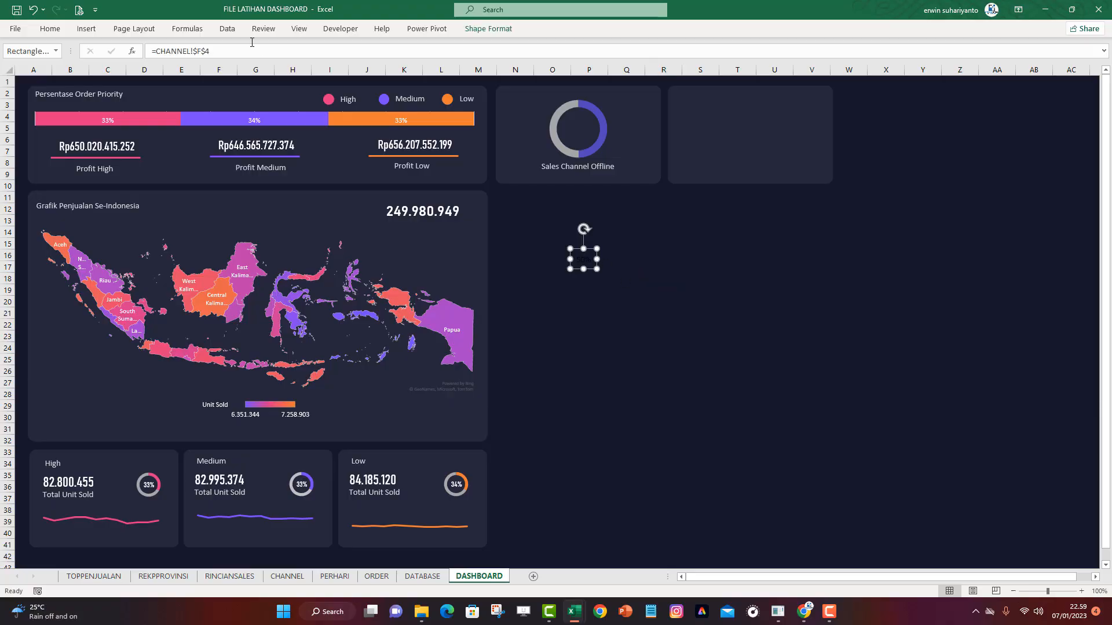
# Format the linked percentage label with gray text in Bahnschrift Condensed and enlarge its font
pyautogui.click(50, 29)
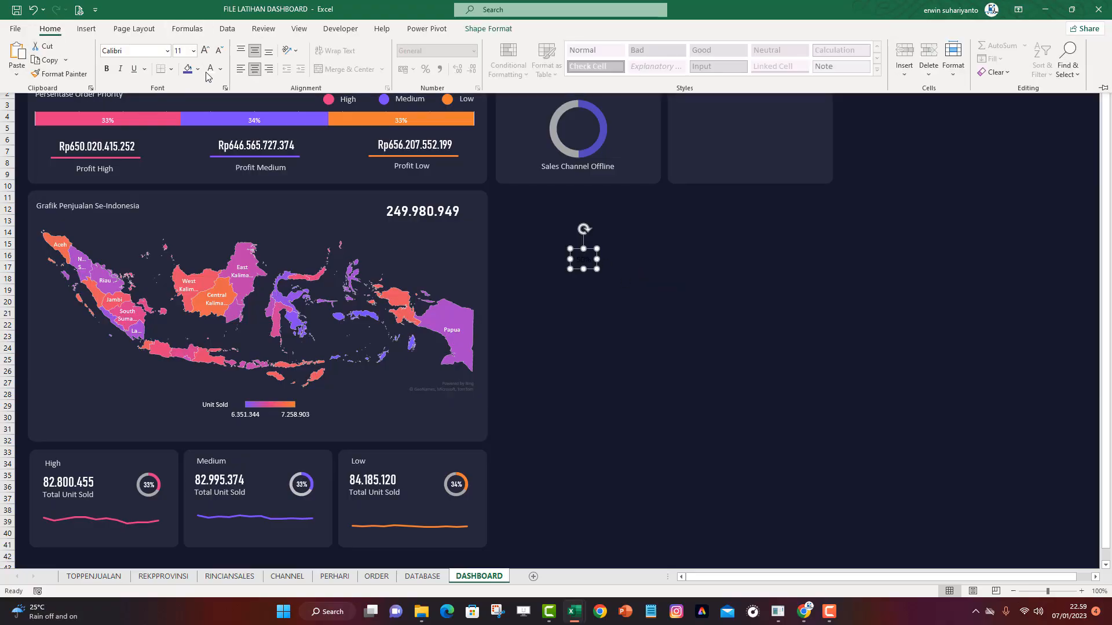
pyautogui.click(220, 69)
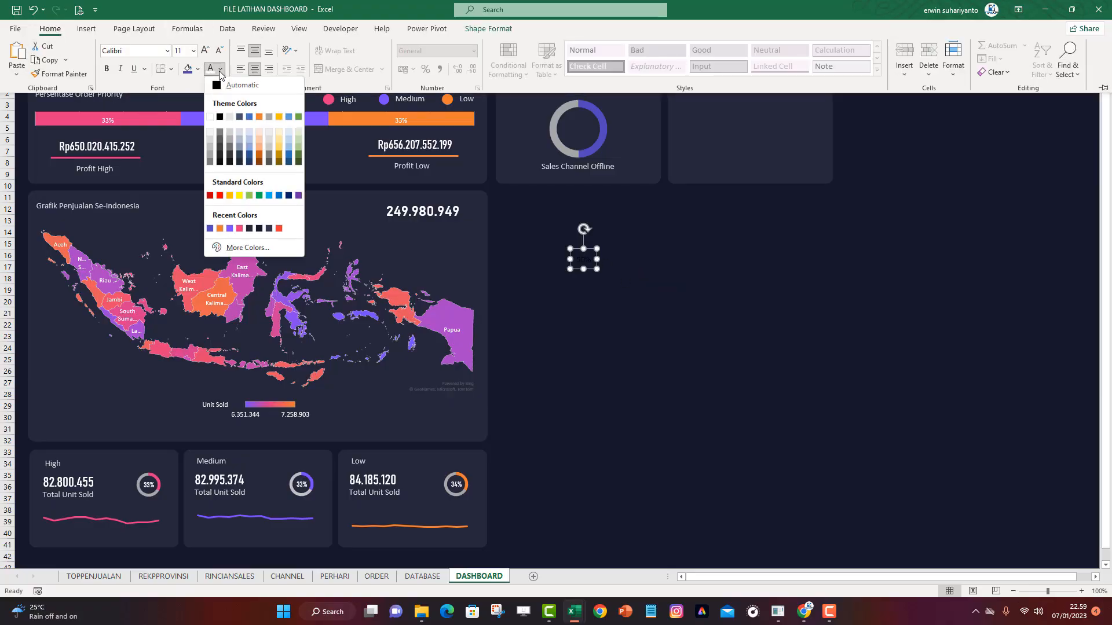
pyautogui.click(210, 151)
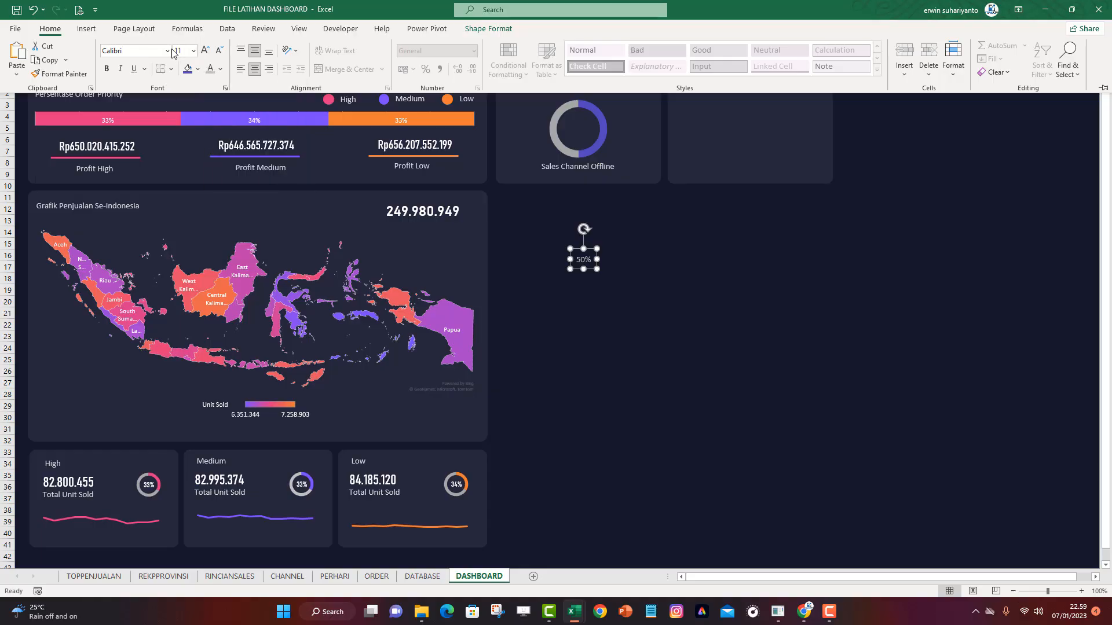
pyautogui.click(168, 51)
pyautogui.scroll(5, 166, 97)
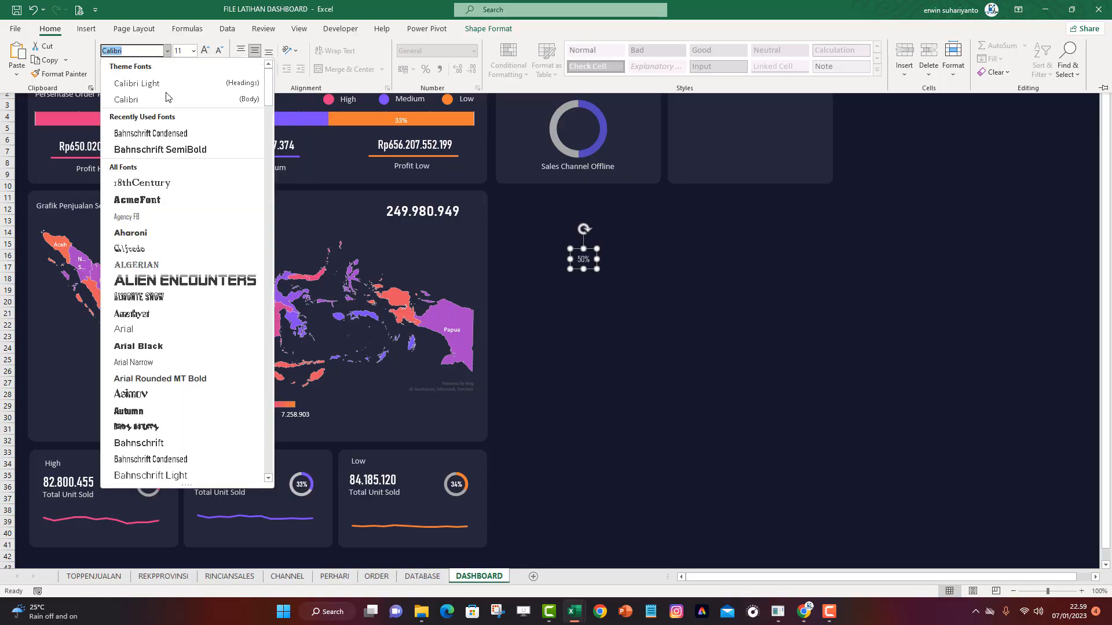
pyautogui.click(168, 133)
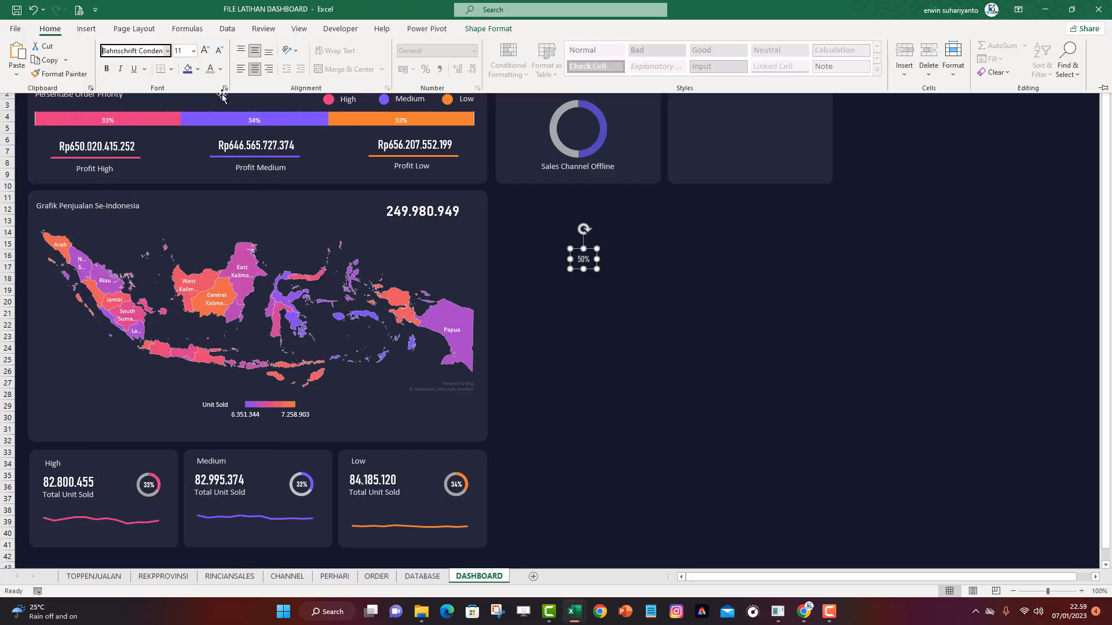
pyautogui.click(206, 50)
pyautogui.click(207, 51)
# Enlarge the percentage label's box and position it in the middle of the Offline doughnut ring
pyautogui.click(590, 268)
pyautogui.moveTo(596, 269); pyautogui.dragTo(583, 138)
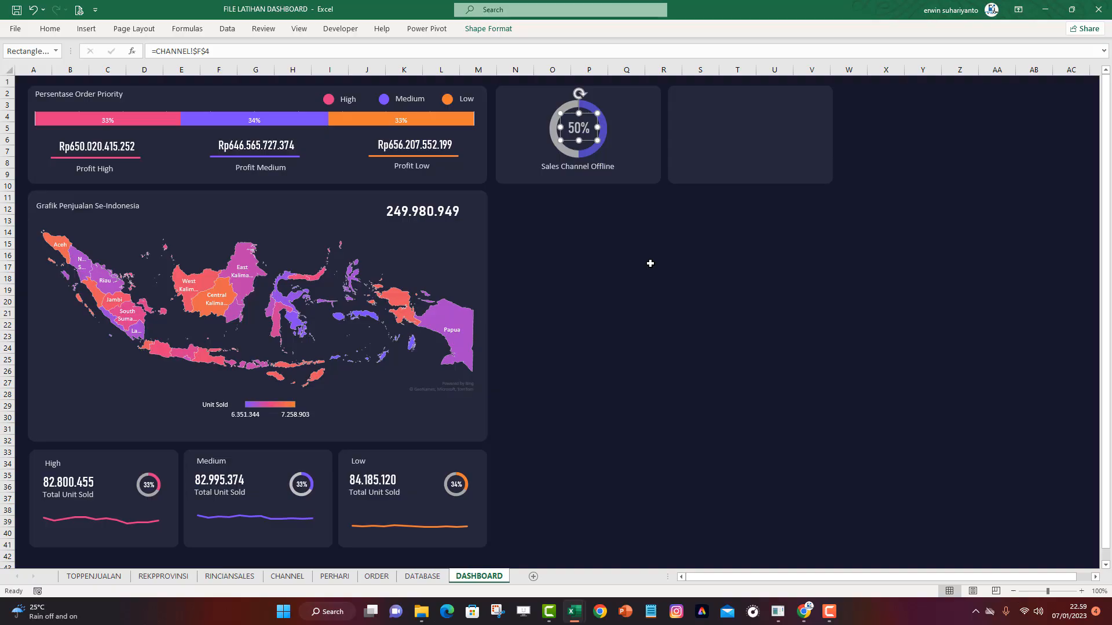
pyautogui.press('Down')
pyautogui.press('Down')
pyautogui.press('Down')
pyautogui.press('Right')
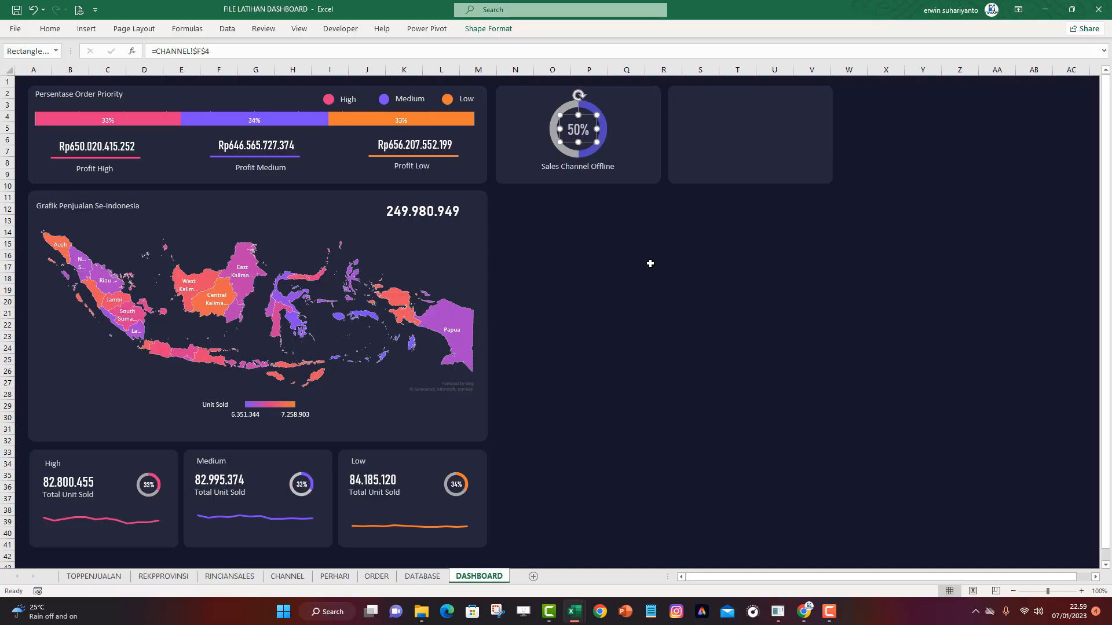
pyautogui.click(630, 269)
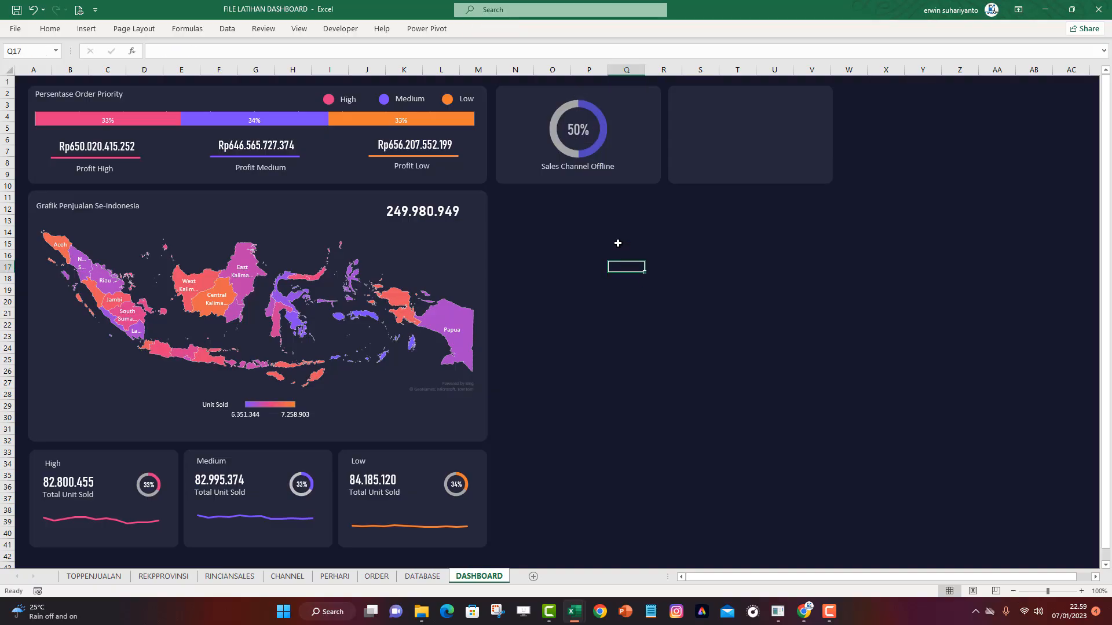
# Duplicate the Offline doughnut, its percentage label and its caption, and move the copies onto the empty card beside it
pyautogui.click(587, 108)
pyautogui.click(579, 125)
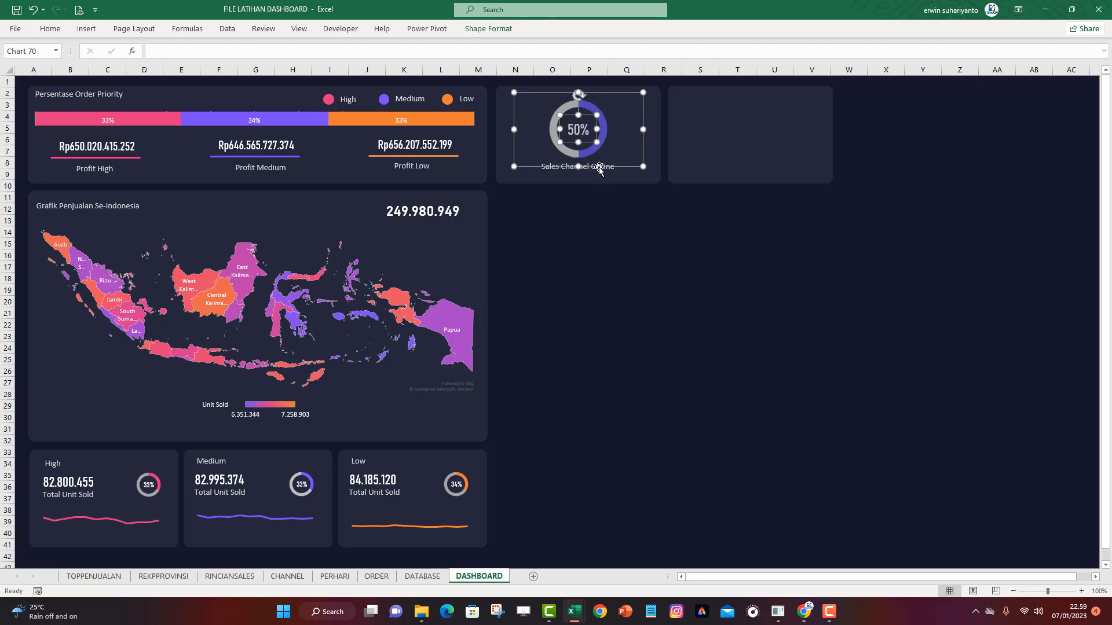
pyautogui.keyDown('ctrl'); pyautogui.click(598, 172); pyautogui.keyUp('ctrl')
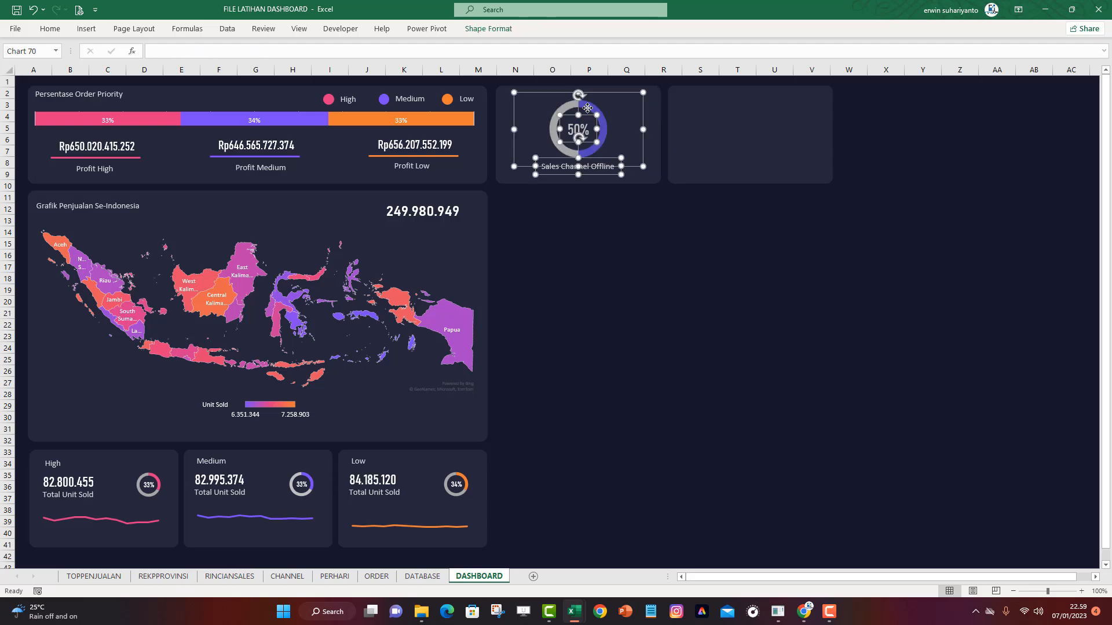
pyautogui.hotkey('ctrl', 'd')
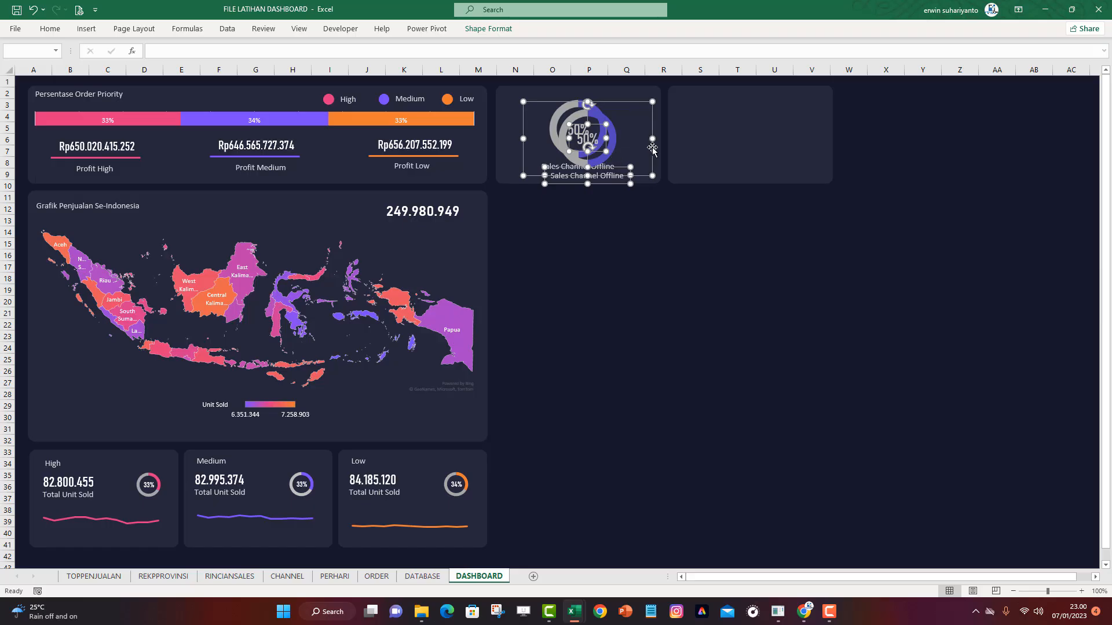
pyautogui.moveTo(653, 145); pyautogui.dragTo(814, 137)
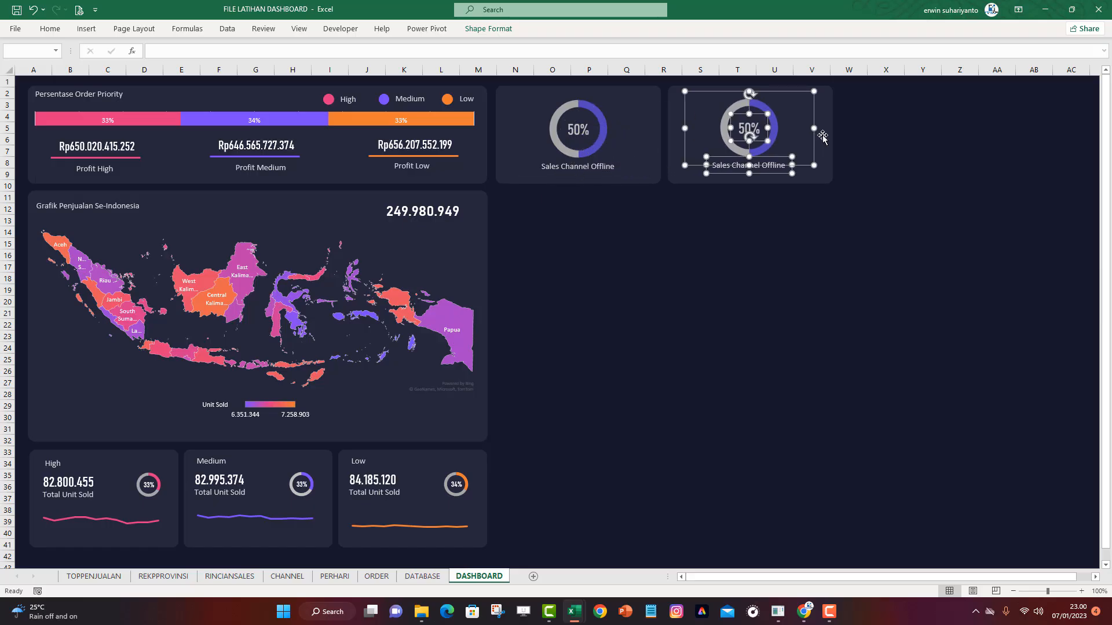
# Center the copied doughnut, percentage label and caption horizontally on the second sales-channel card
pyautogui.keyDown('shift'); pyautogui.click(822, 137); pyautogui.keyUp('shift')
pyautogui.click(488, 28)
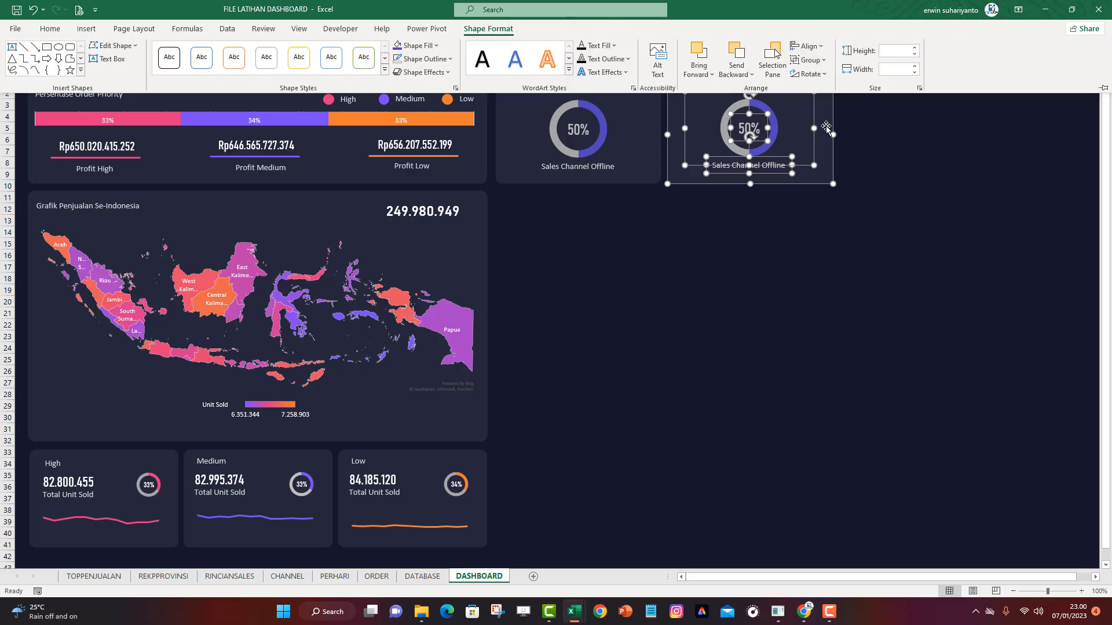
pyautogui.click(814, 48)
pyautogui.click(830, 78)
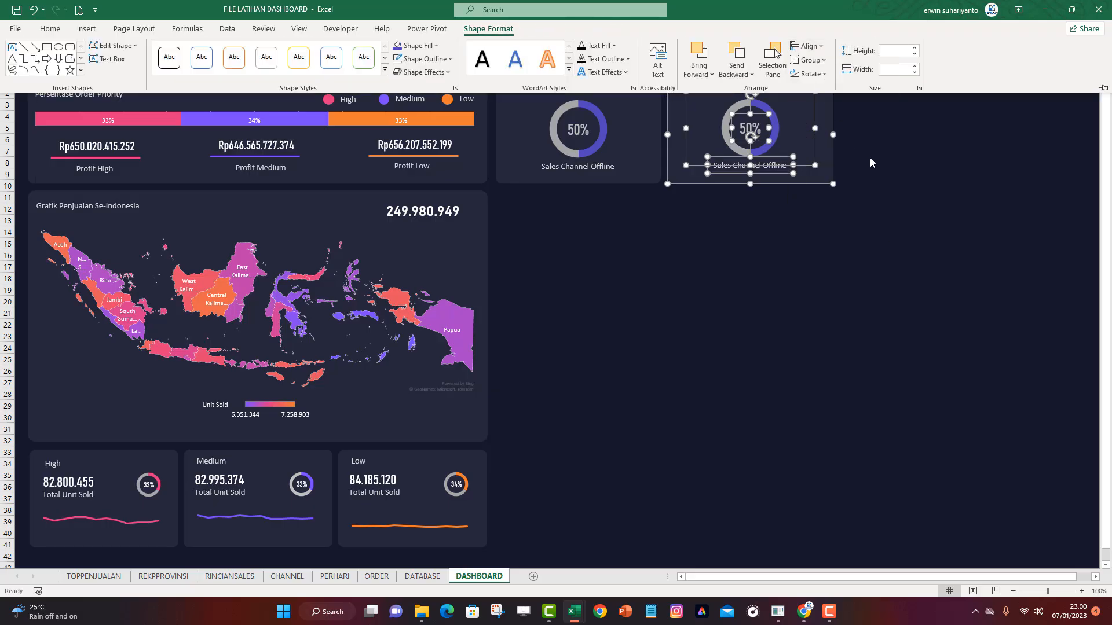
pyautogui.click(872, 159)
# Change the copied doughnut's data range to the Online row's Persen and Shape cells, =CHANNEL!$F$5:$G$5
pyautogui.rightClick(746, 110)
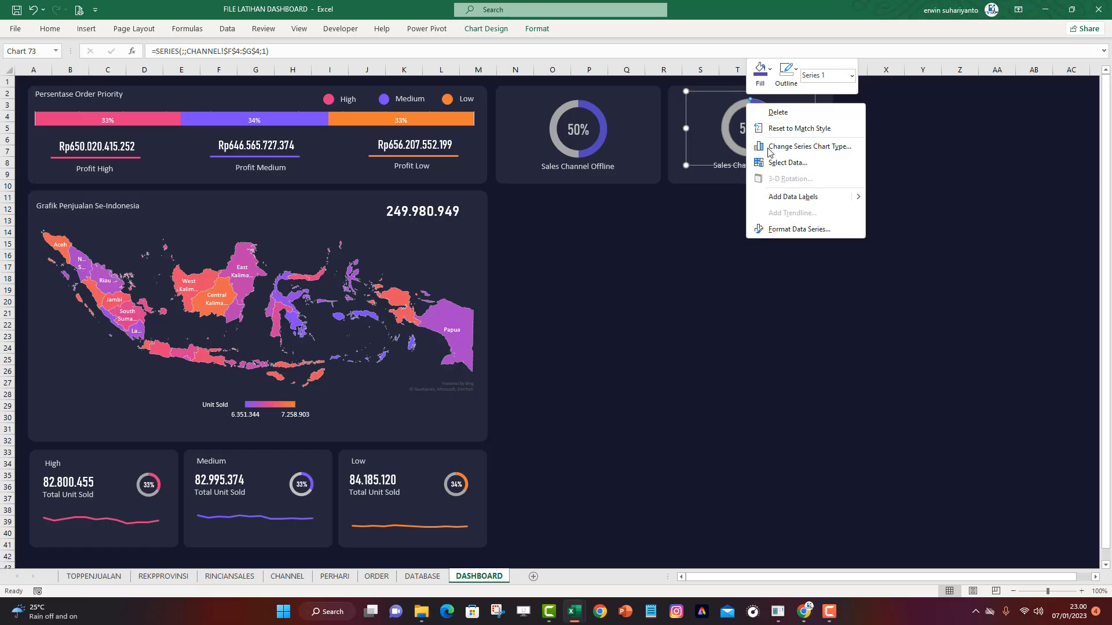
pyautogui.click(779, 163)
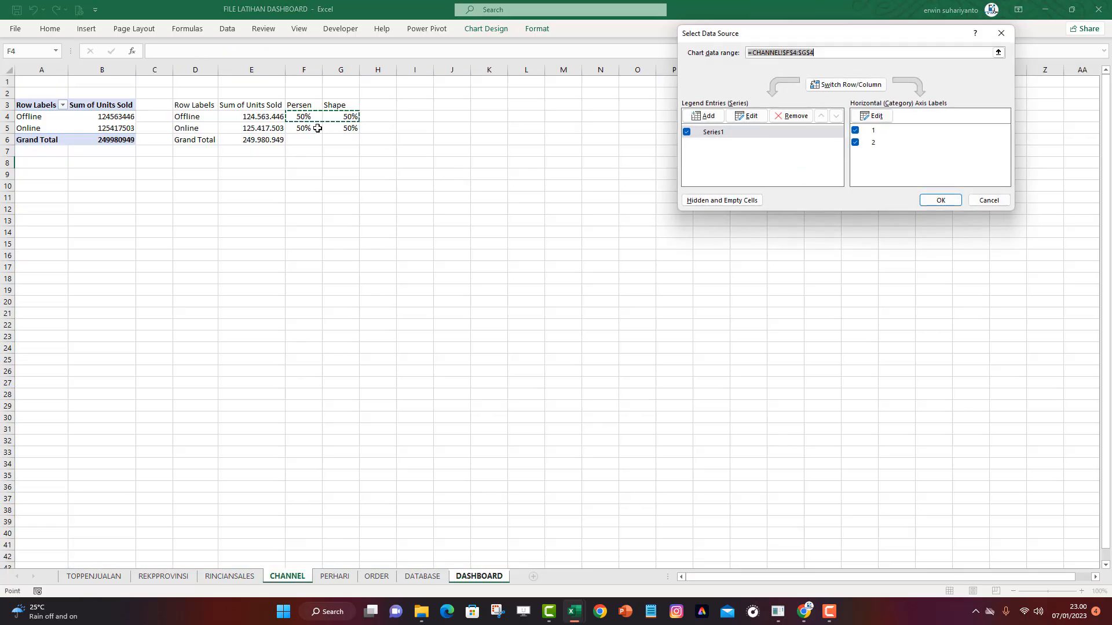
pyautogui.moveTo(318, 128); pyautogui.dragTo(364, 127)
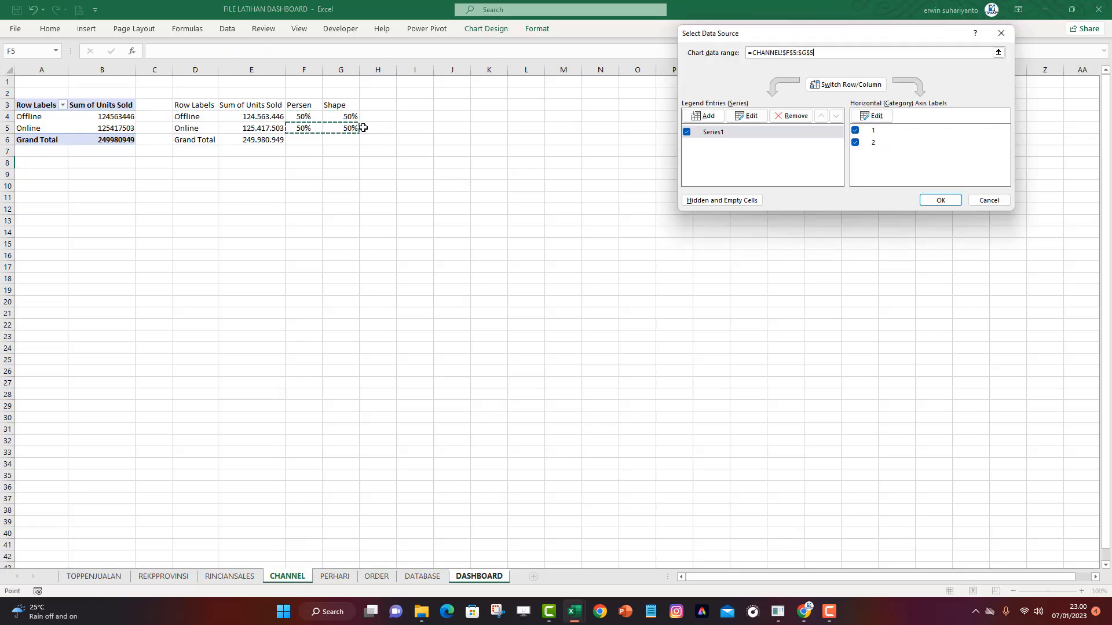
pyautogui.click(939, 200)
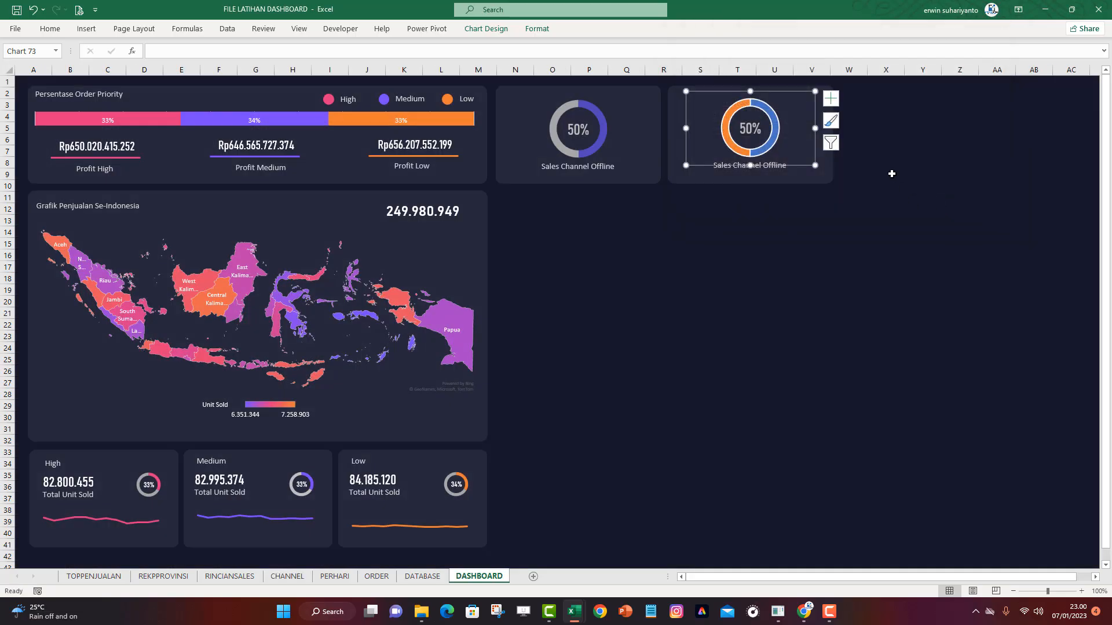
# Remove the outline from the second doughnut's data series
pyautogui.click(889, 173)
pyautogui.click(732, 108)
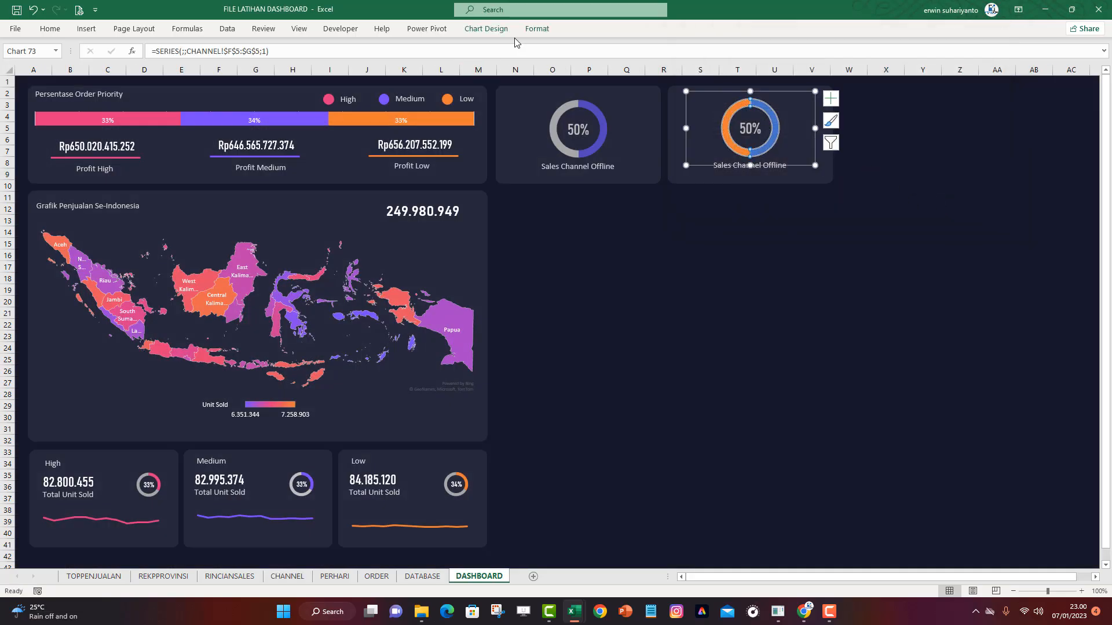
pyautogui.click(538, 28)
pyautogui.click(457, 58)
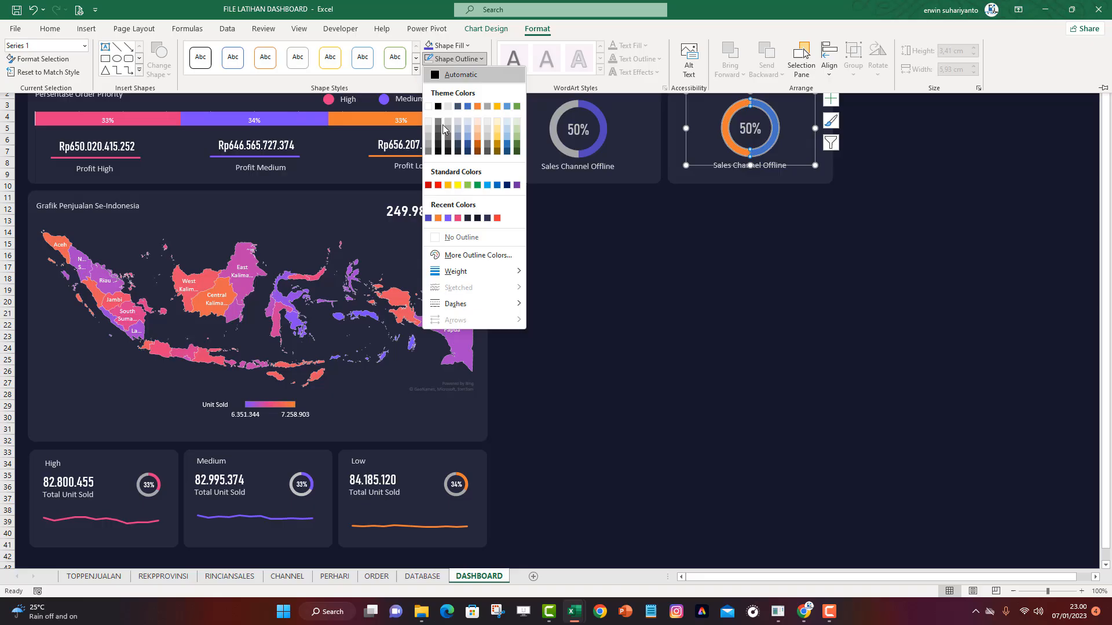
pyautogui.click(458, 237)
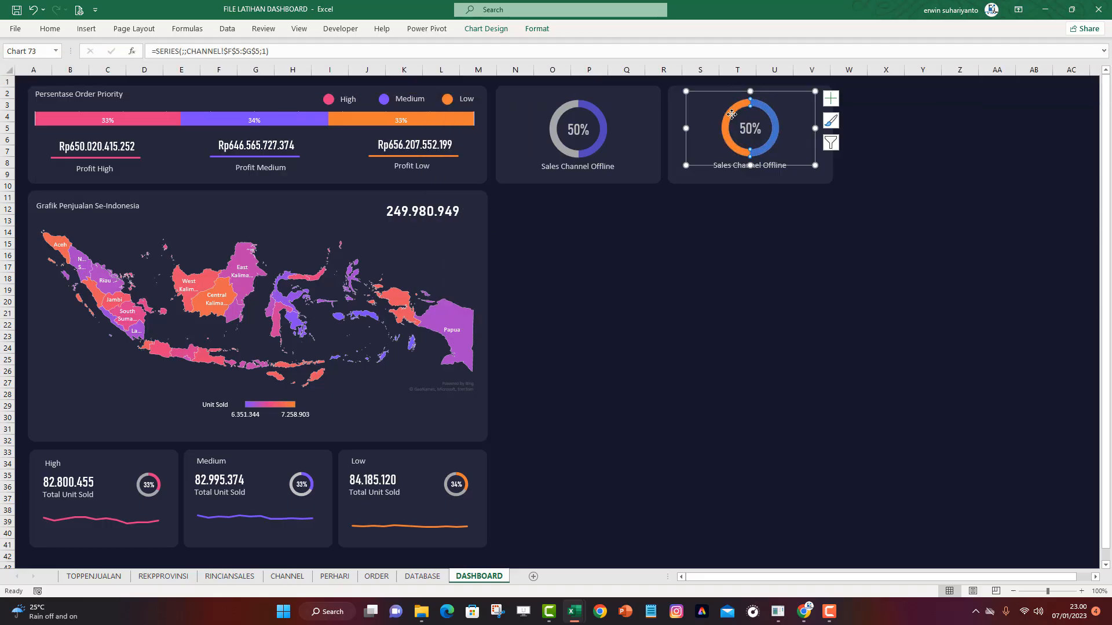
# Fill the second doughnut's remainder segment with gray and its percentage segment with the recent orange color
pyautogui.click(537, 30)
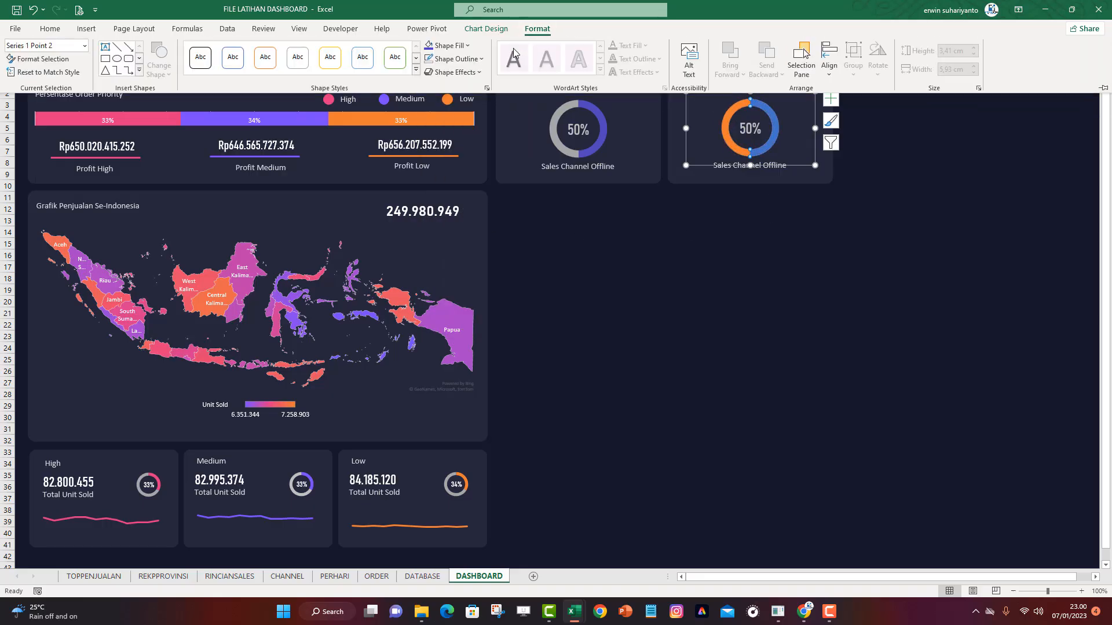
pyautogui.click(448, 45)
pyautogui.click(428, 133)
pyautogui.click(769, 109)
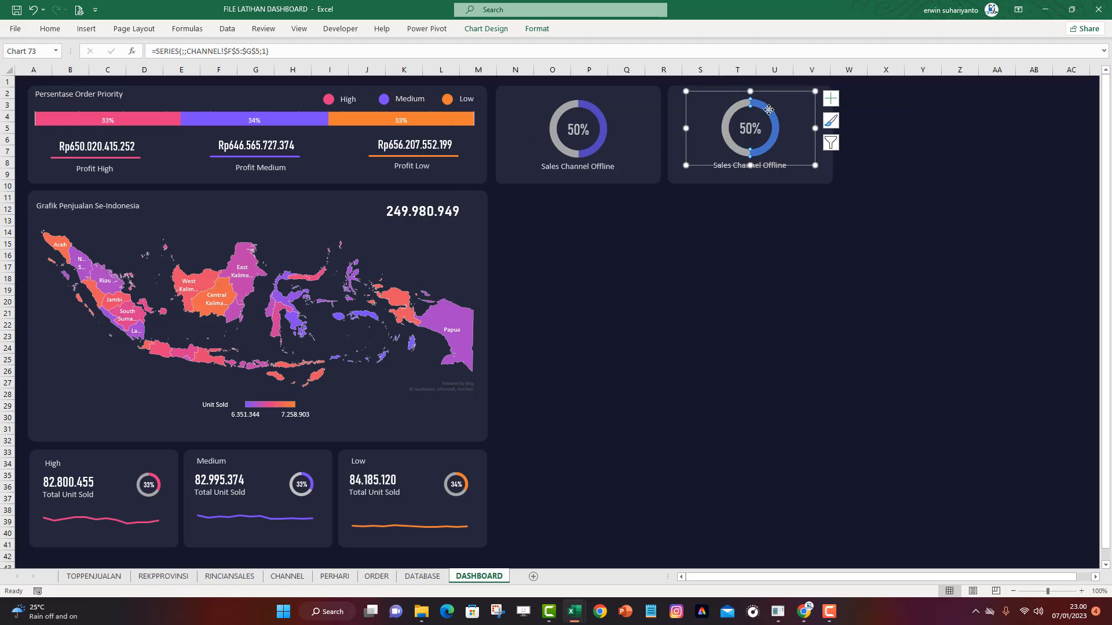
pyautogui.click(769, 110)
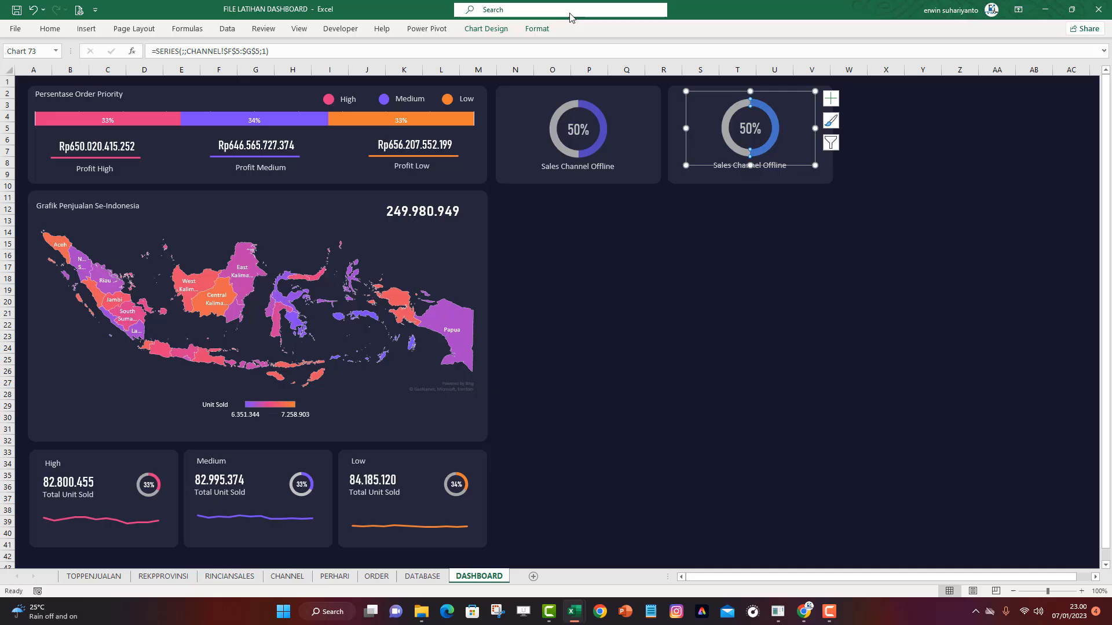
pyautogui.click(538, 29)
pyautogui.click(448, 45)
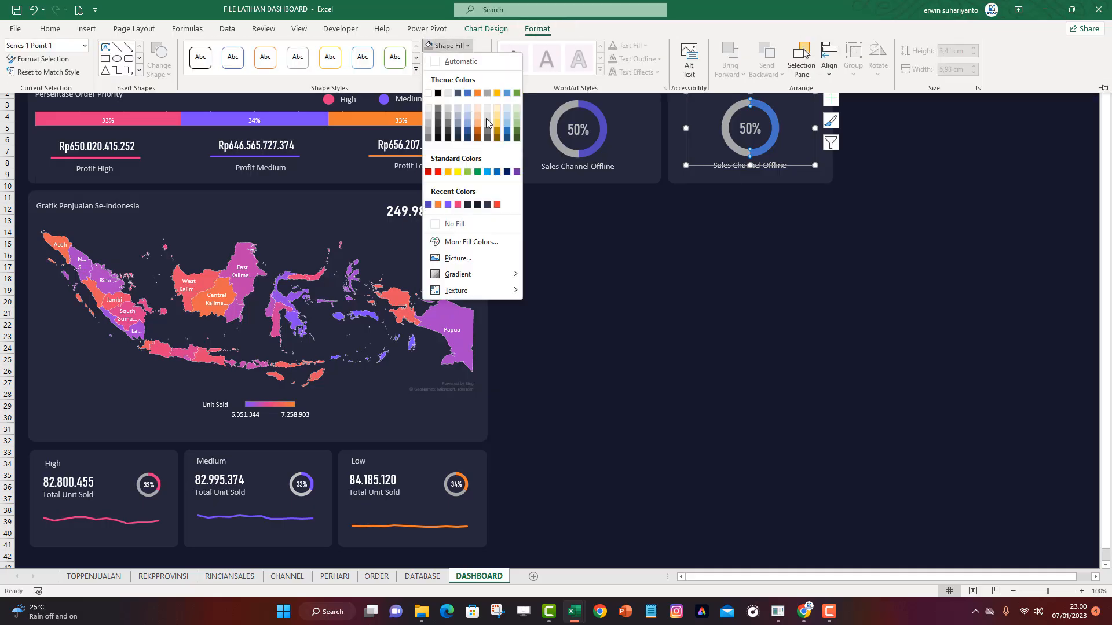
pyautogui.click(444, 207)
# Change the caption under the second doughnut to Sales Channel Online
pyautogui.click(776, 171)
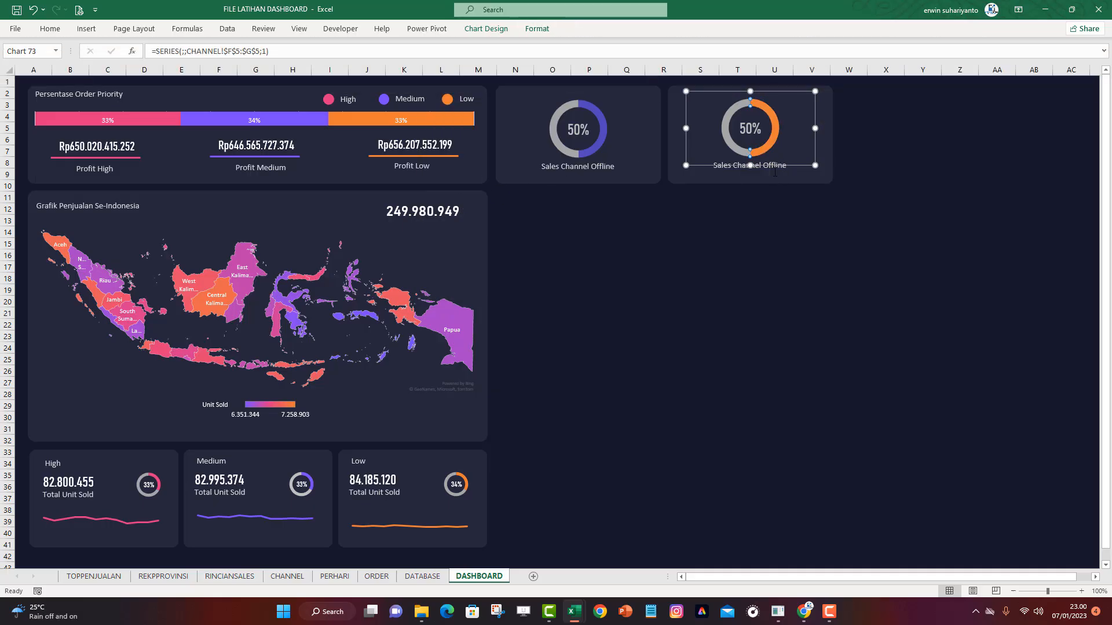
pyautogui.click(777, 165)
pyautogui.doubleClick(777, 165)
pyautogui.write('Onl')
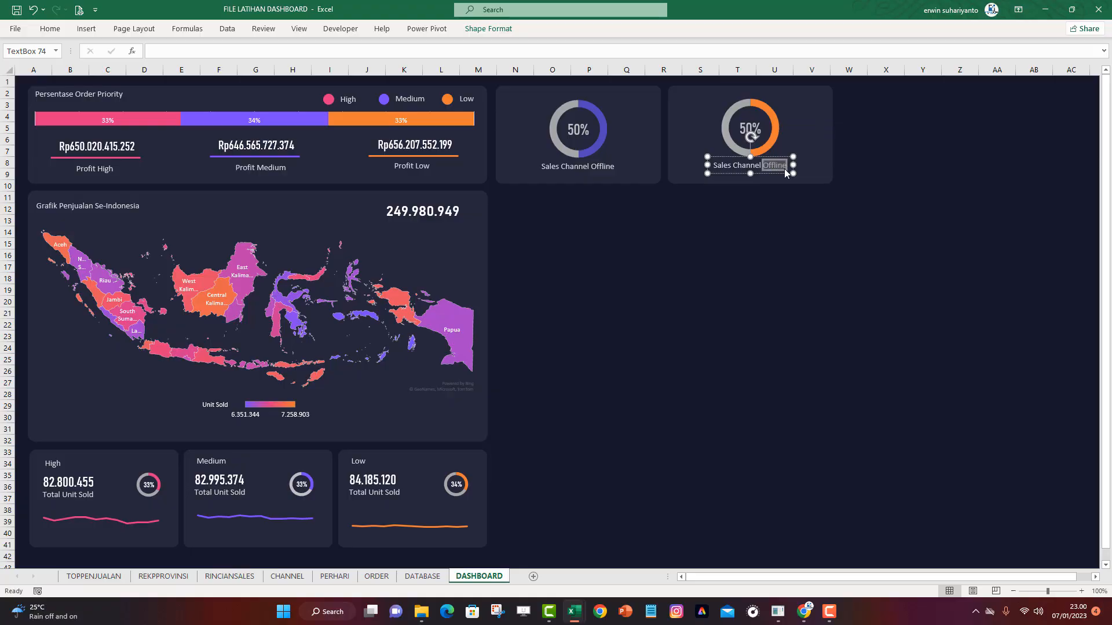
pyautogui.write('ine')
pyautogui.click(777, 232)
# Link the second doughnut's percentage label to the Online Persen cell with the formula =CHANNEL!$F$5
pyautogui.click(743, 135)
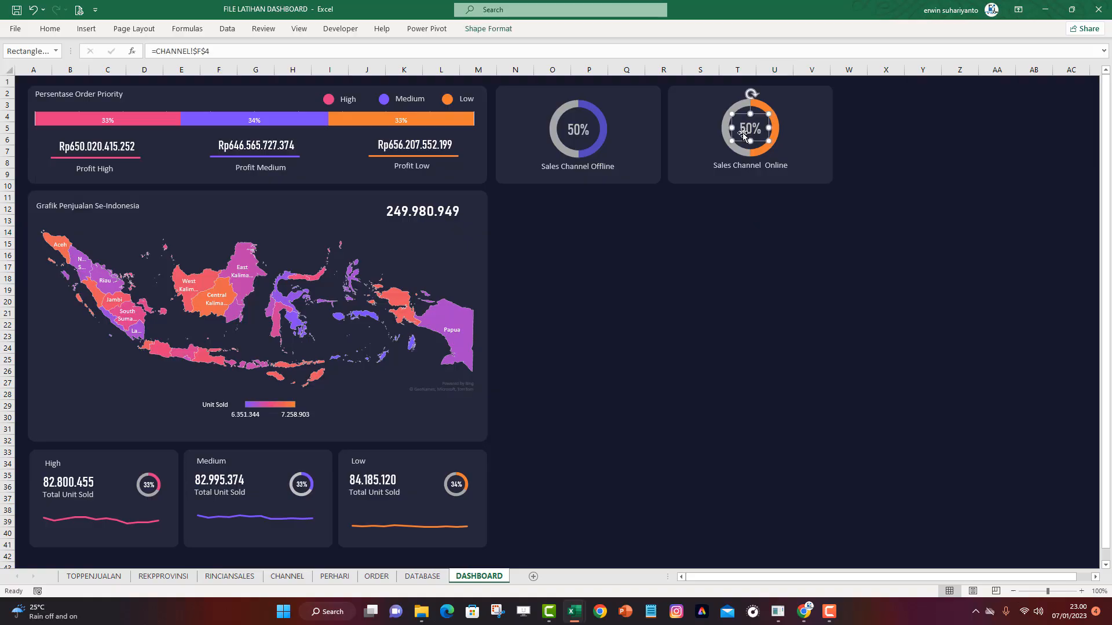
pyautogui.tripleClick(247, 47)
pyautogui.write('=')
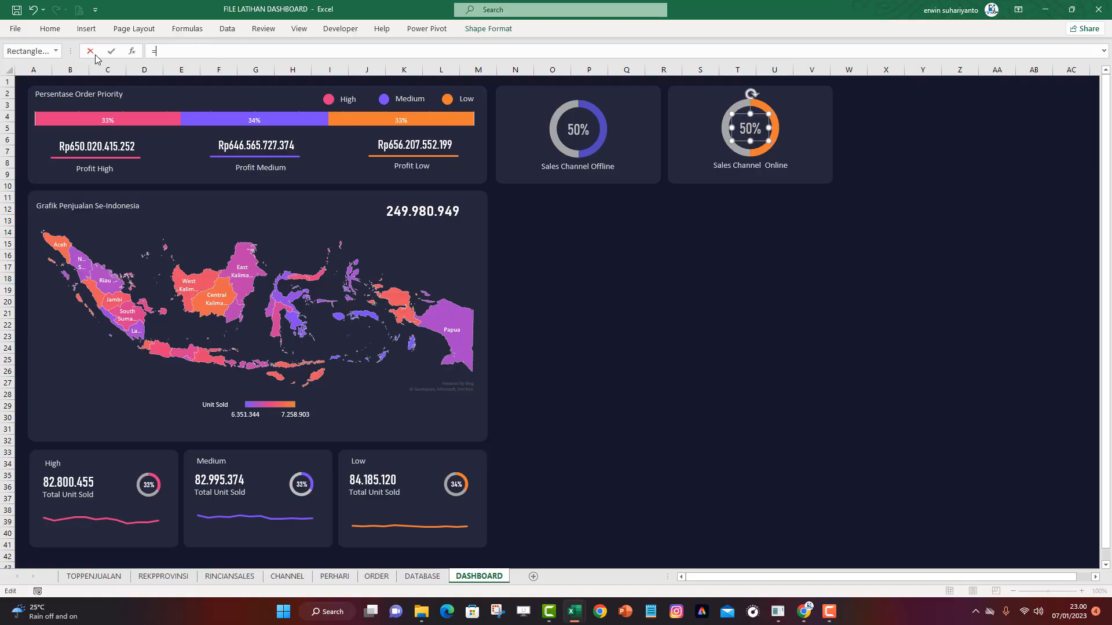
pyautogui.click(287, 576)
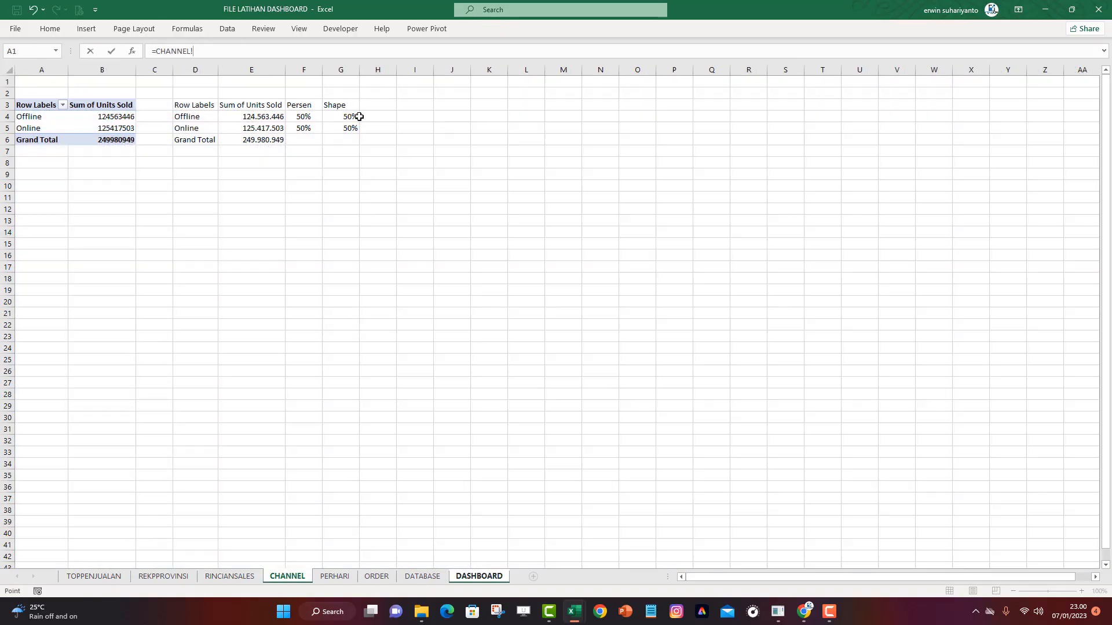
pyautogui.click(308, 129)
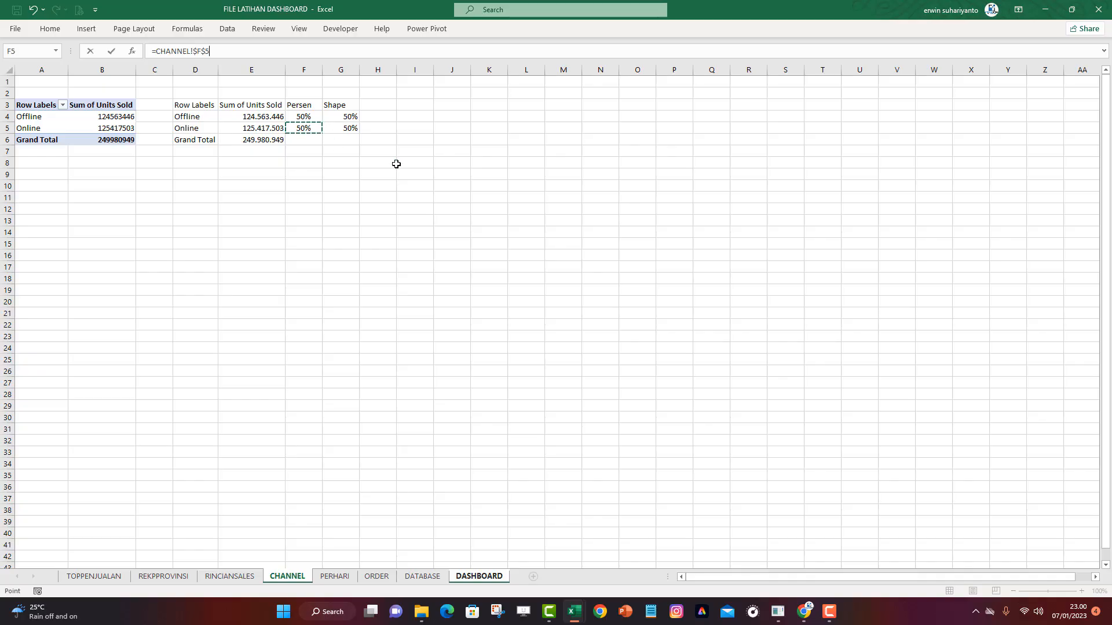
pyautogui.press('Return')
# Copy the Offline percentage label's formatting onto the Online percentage label with Format Painter
pyautogui.click(579, 130)
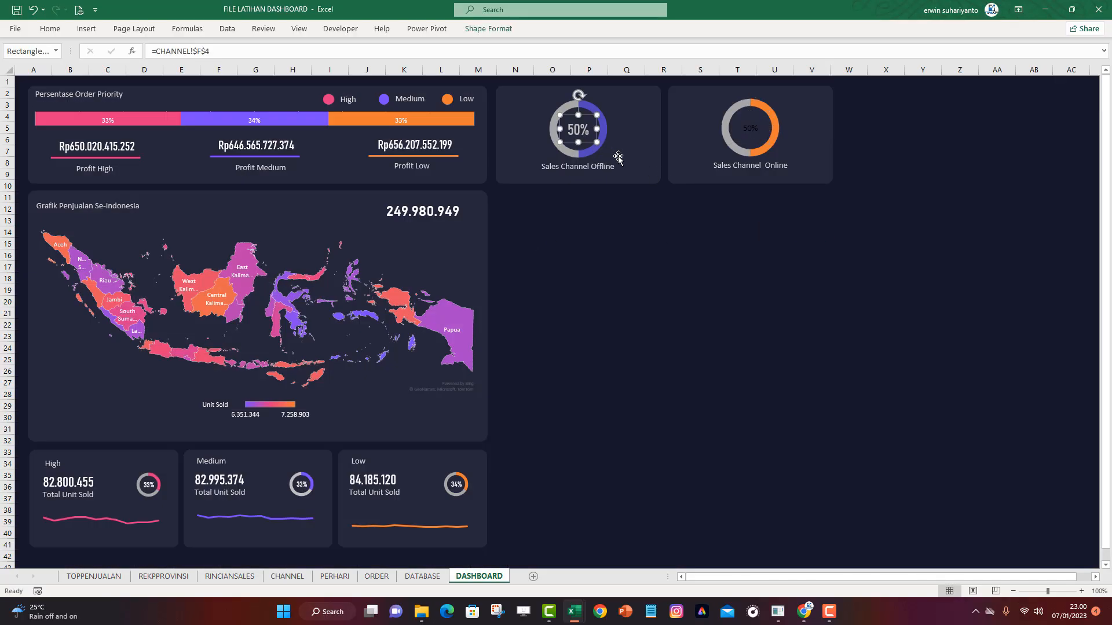
pyautogui.click(49, 29)
pyautogui.click(48, 72)
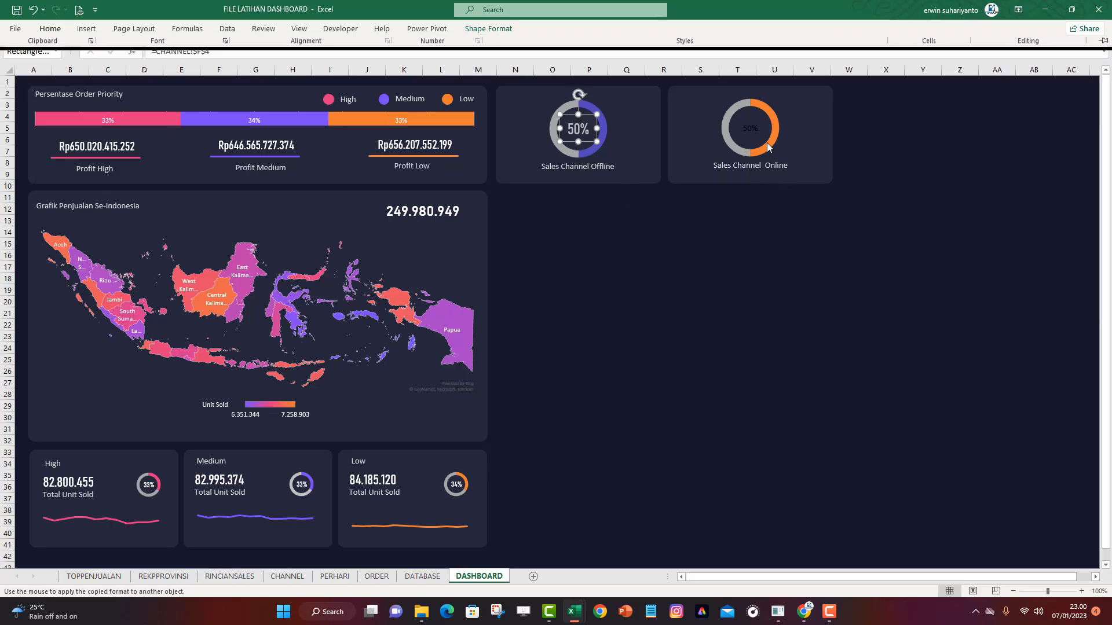
pyautogui.click(748, 130)
pyautogui.click(846, 209)
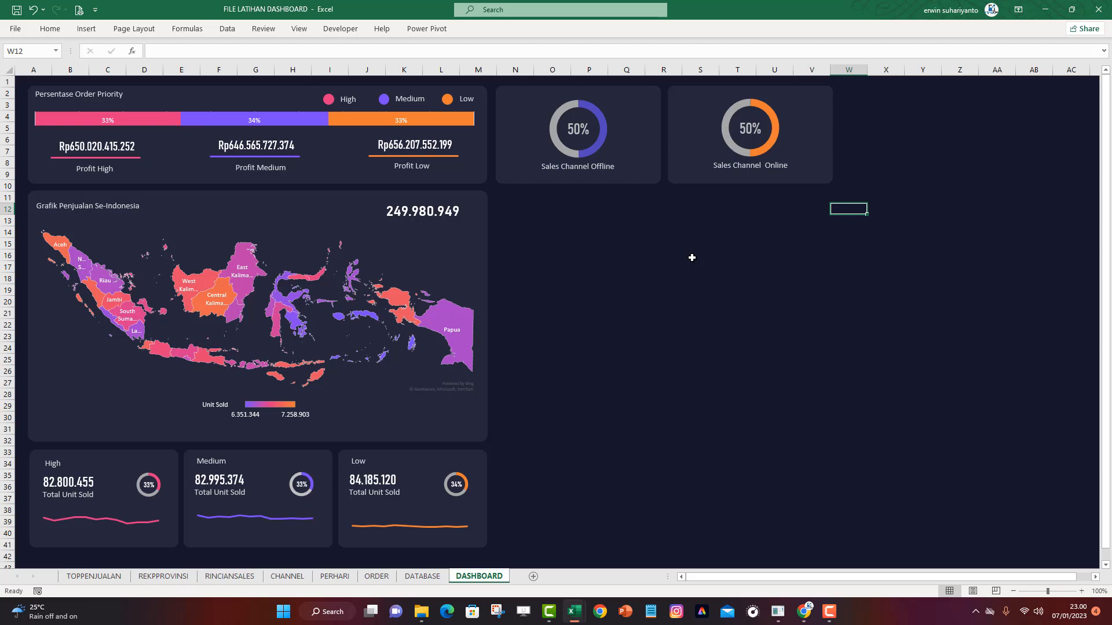
# Duplicate the order-priority card's background below the two sales-channel cards and resize the copy to about 15.5 cm wide and 6 cm high
pyautogui.click(618, 270)
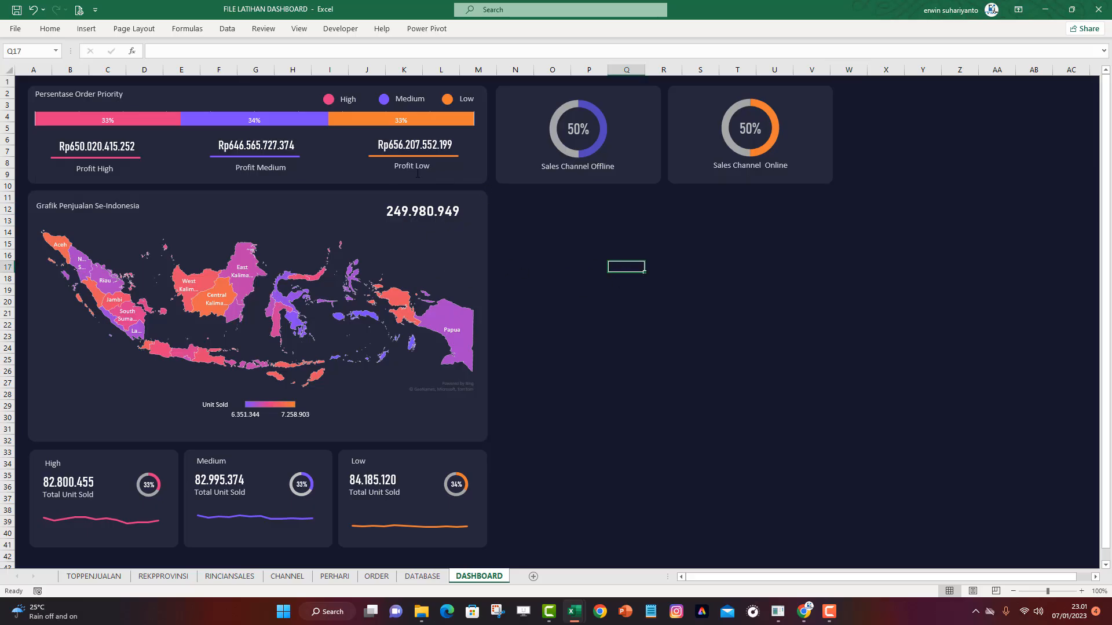
pyautogui.click(351, 184)
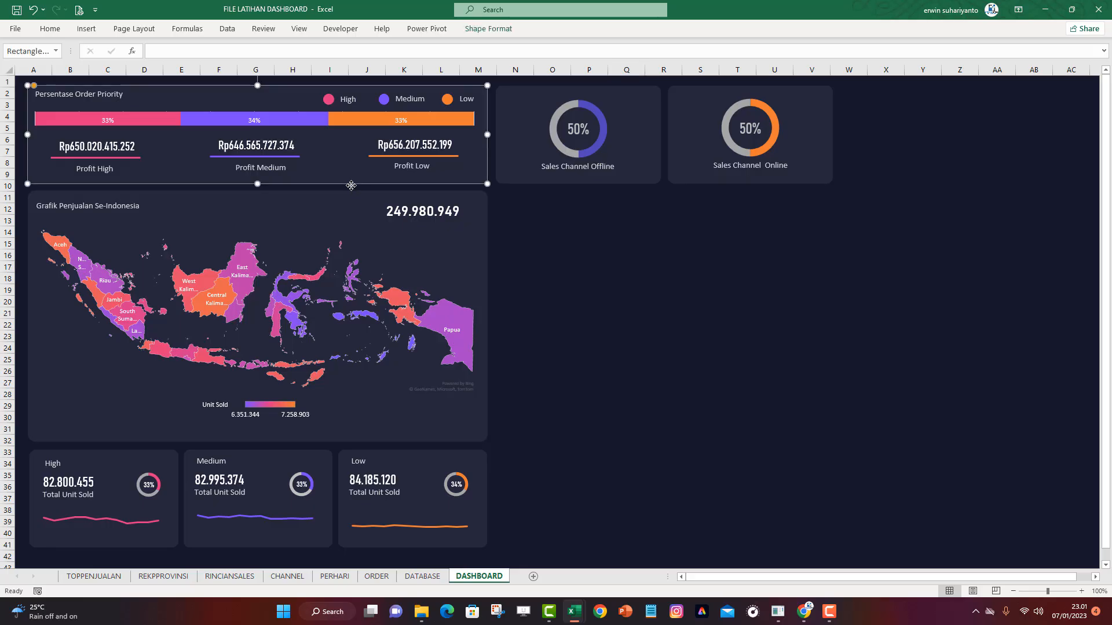
pyautogui.moveTo(351, 185); pyautogui.dragTo(779, 270)
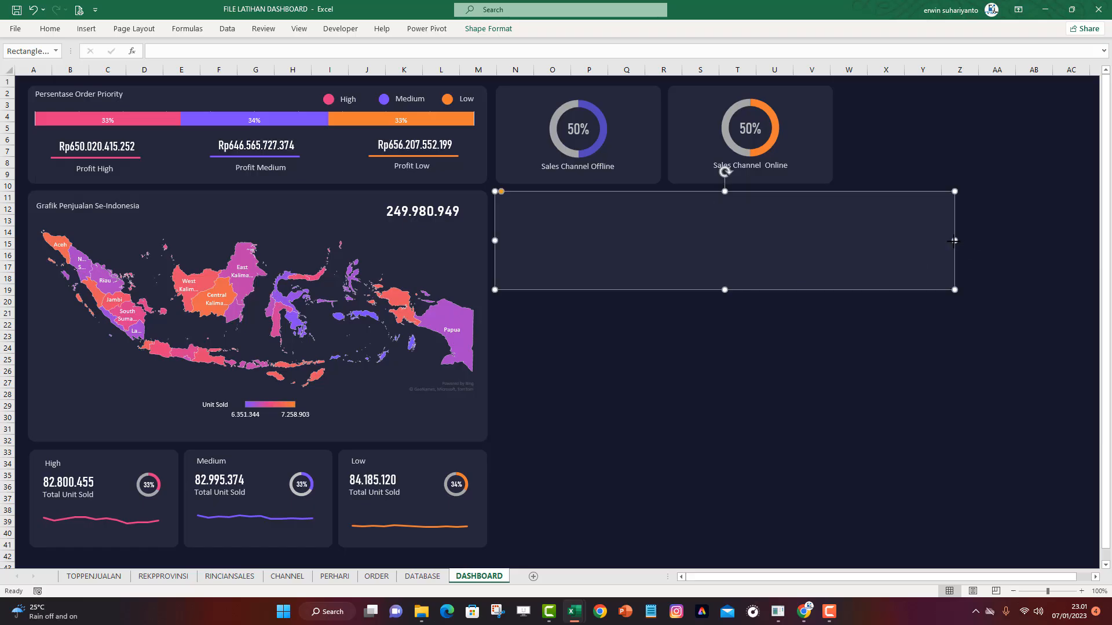
pyautogui.moveTo(954, 241); pyautogui.dragTo(835, 241)
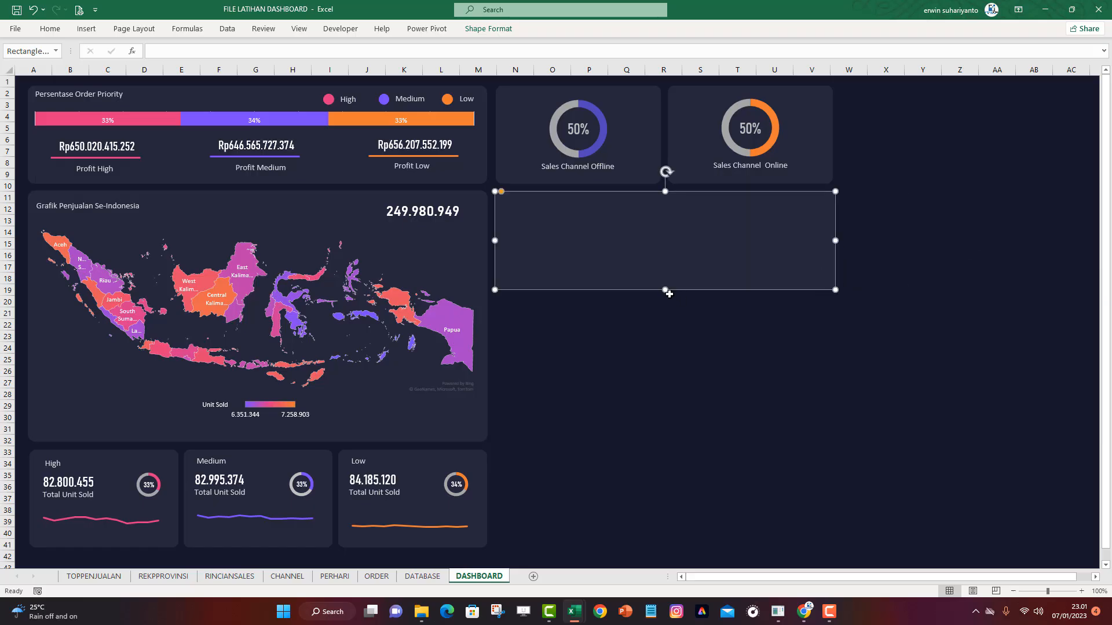
pyautogui.moveTo(665, 290); pyautogui.dragTo(662, 332)
pyautogui.moveTo(661, 334); pyautogui.dragTo(664, 334)
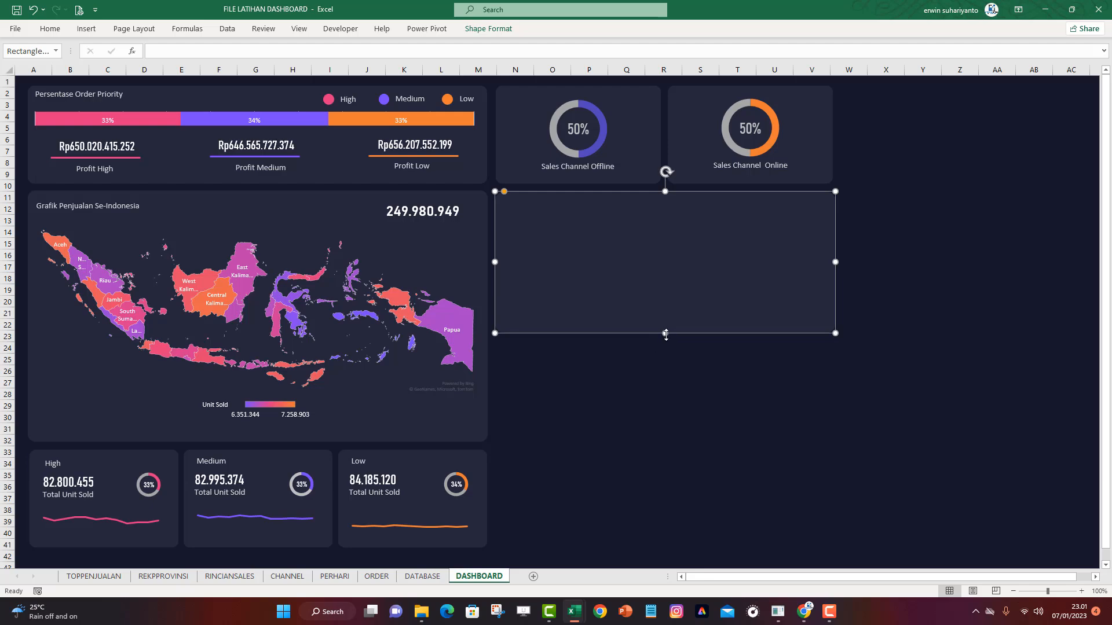
pyautogui.moveTo(666, 335); pyautogui.dragTo(665, 320)
pyautogui.click(665, 320)
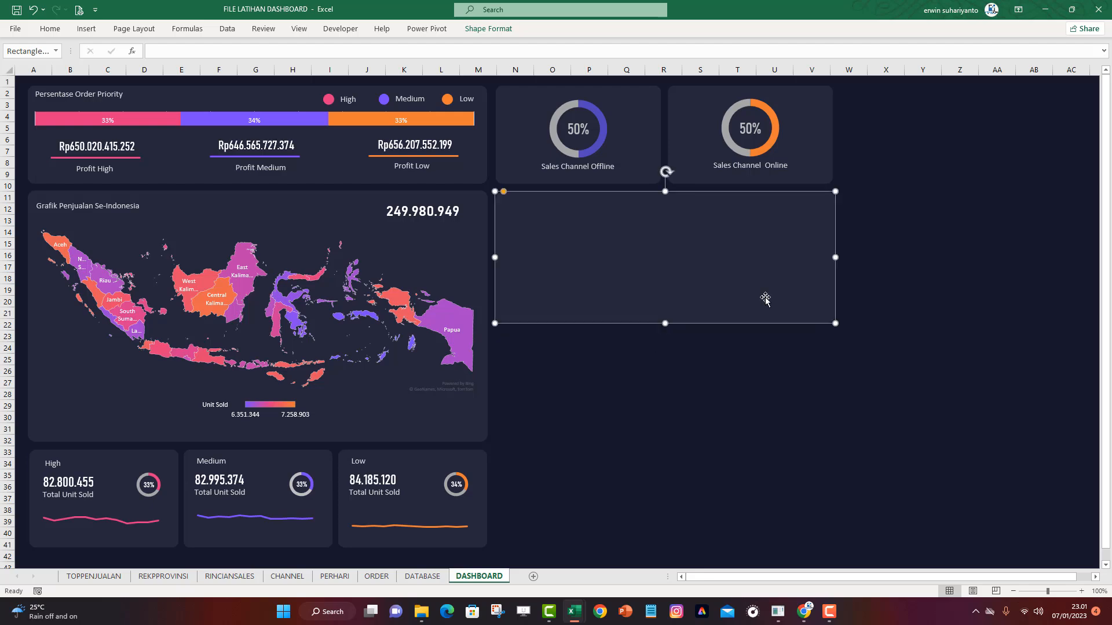
pyautogui.press('Escape')
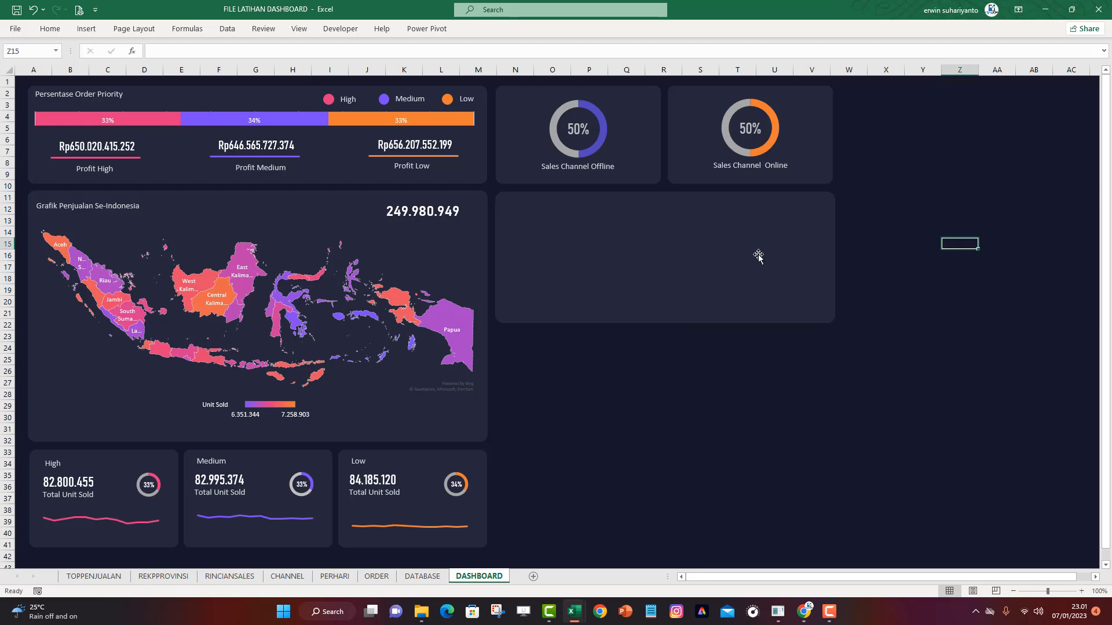
# Duplicate the wide empty card and fill the copy with the recent blue-violet color
pyautogui.click(690, 255)
pyautogui.hotkey('ctrl', 'd')
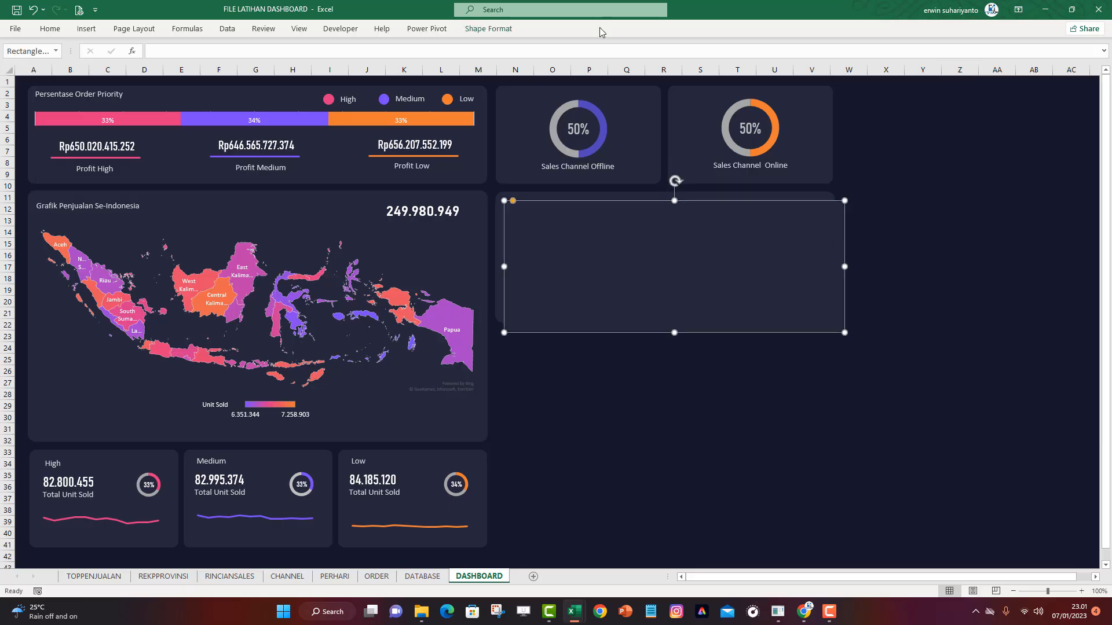
pyautogui.click(492, 29)
pyautogui.click(417, 46)
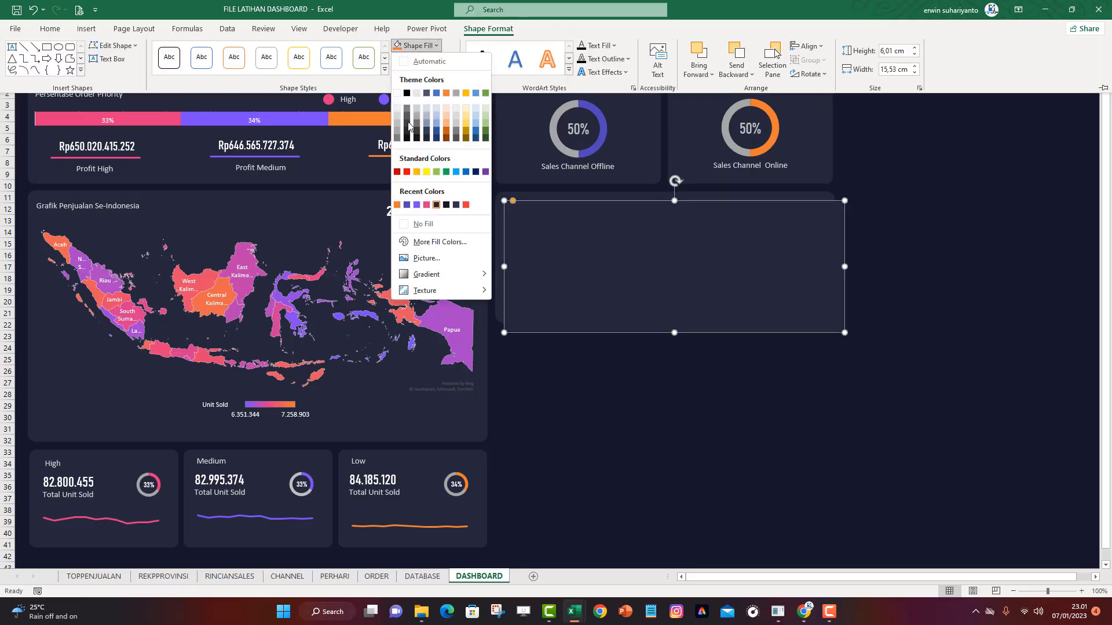
pyautogui.click(407, 205)
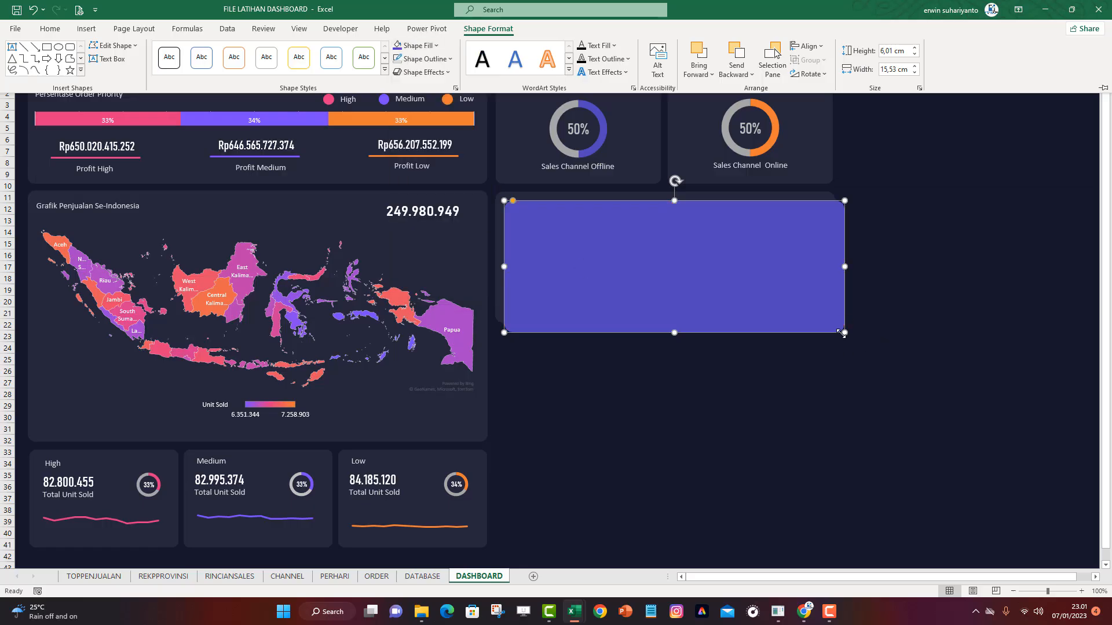
pyautogui.hotkey('ctrl', 'F1')
# Shrink the blue-violet rectangle to just under half the wide card's width, reduce the card's height slightly, and place the rectangle in its upper-left area
pyautogui.moveTo(843, 331); pyautogui.dragTo(658, 274)
pyautogui.moveTo(633, 245); pyautogui.dragTo(633, 256)
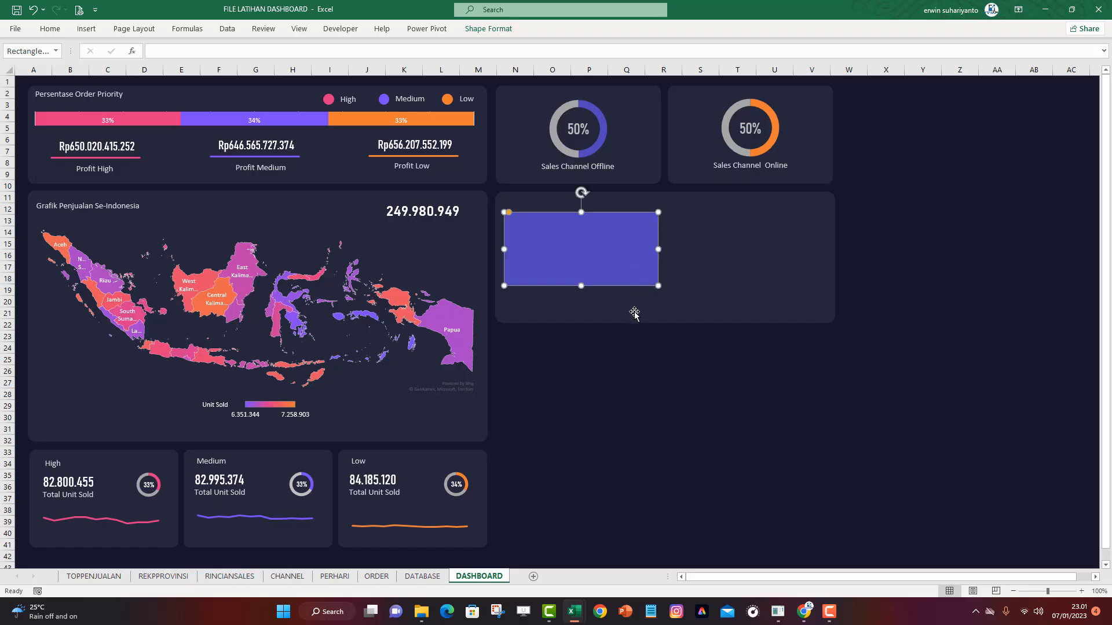
pyautogui.click(634, 313)
pyautogui.moveTo(667, 313); pyautogui.dragTo(666, 308)
pyautogui.click(585, 258)
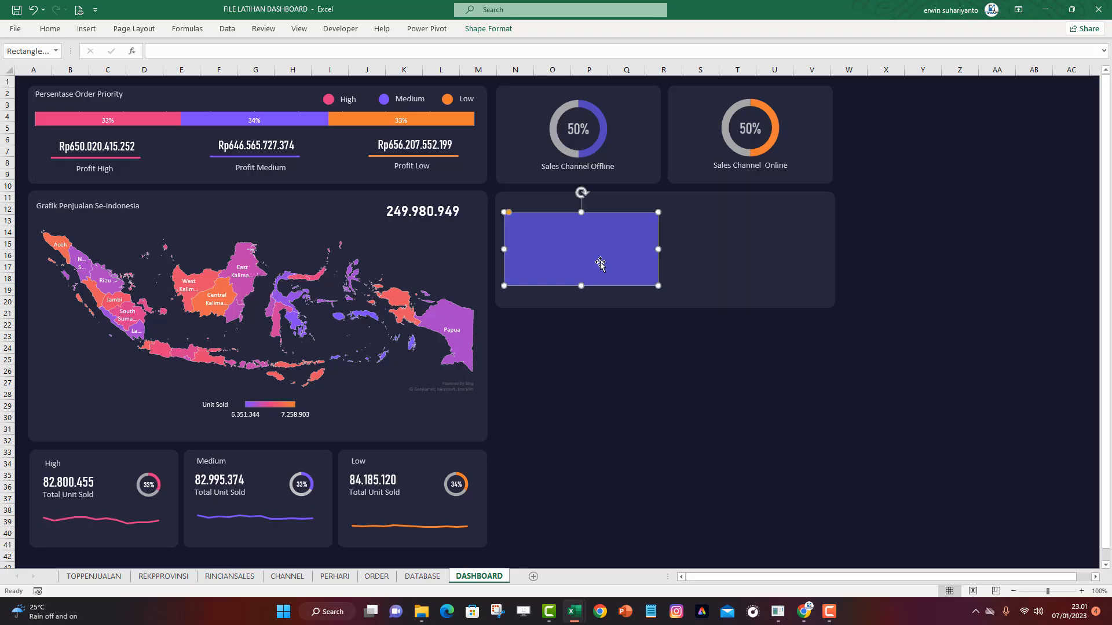
pyautogui.moveTo(586, 258); pyautogui.dragTo(599, 253)
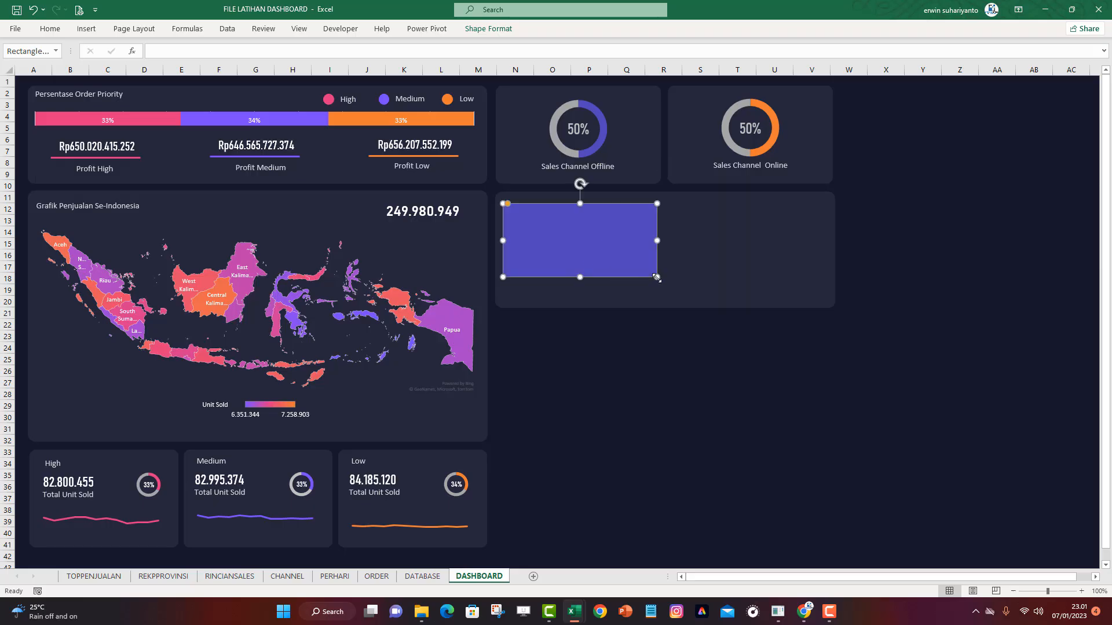
# Enlarge the blue-violet rectangle in the wide card to about 4.15 cm high and 7.12 cm wide
pyautogui.moveTo(656, 277); pyautogui.dragTo(659, 295)
pyautogui.click(659, 344)
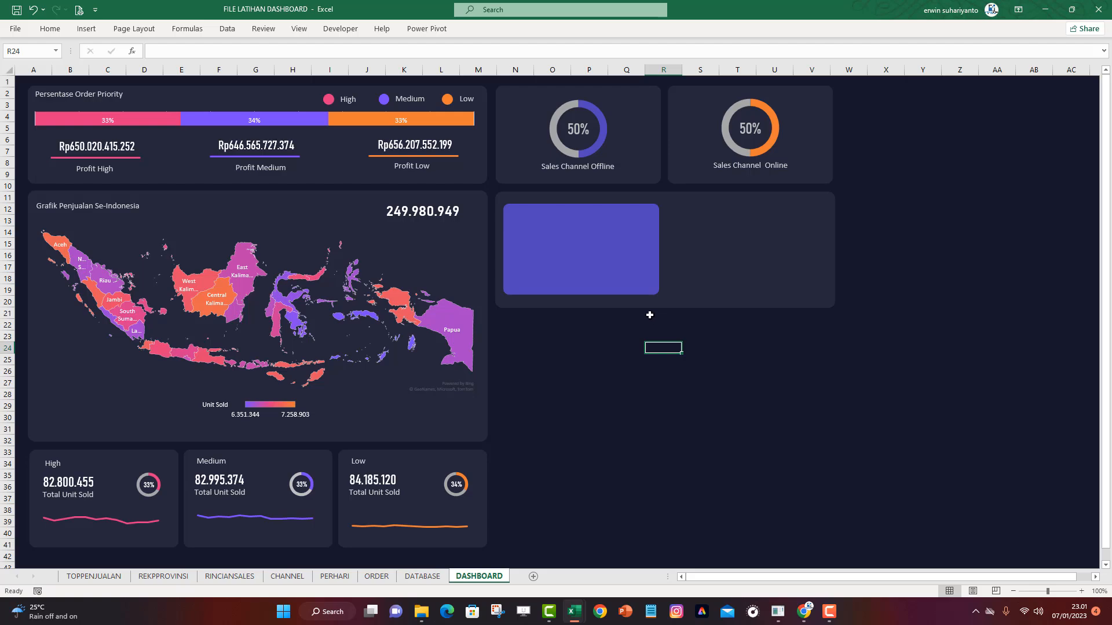
# Try the brighter violet recent color as the inner rectangle's fill, and undo the fill change
pyautogui.click(620, 241)
pyautogui.click(487, 34)
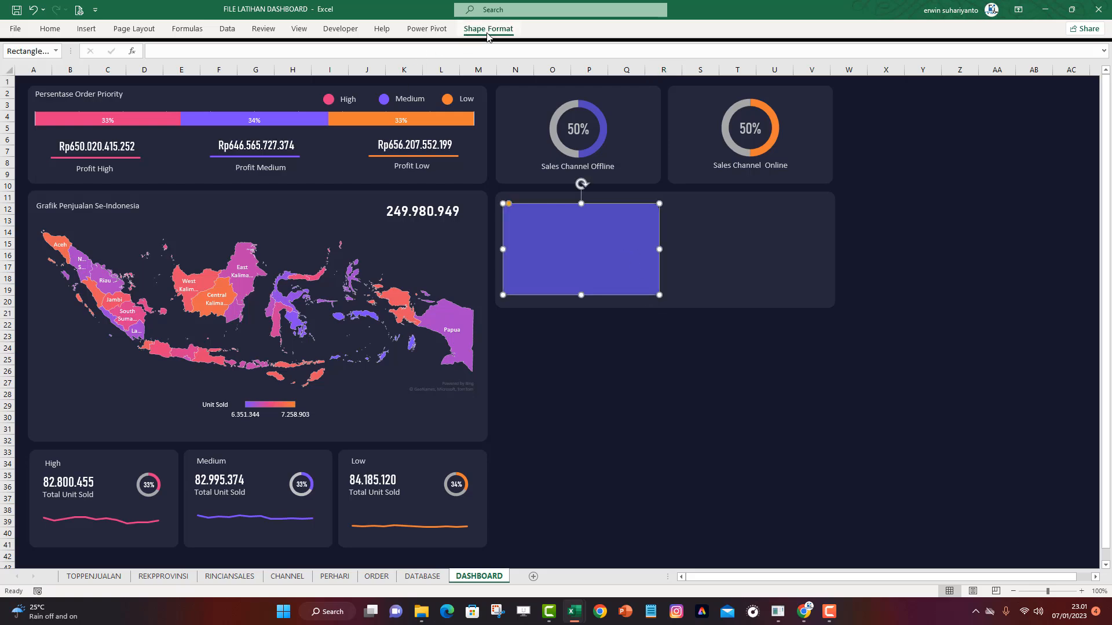
pyautogui.click(415, 45)
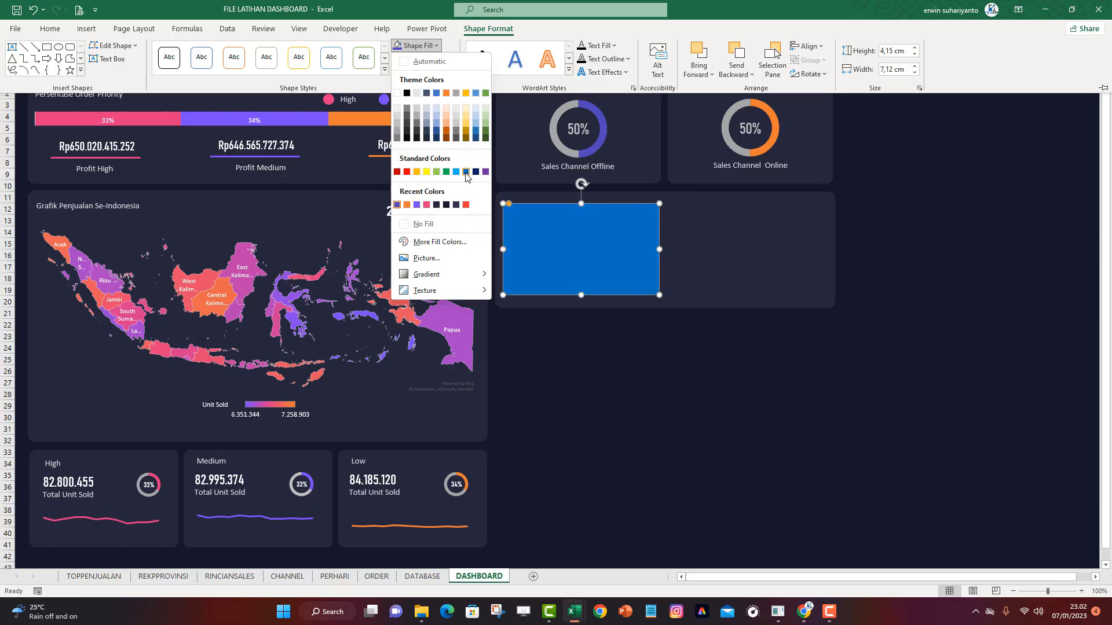
pyautogui.click(417, 205)
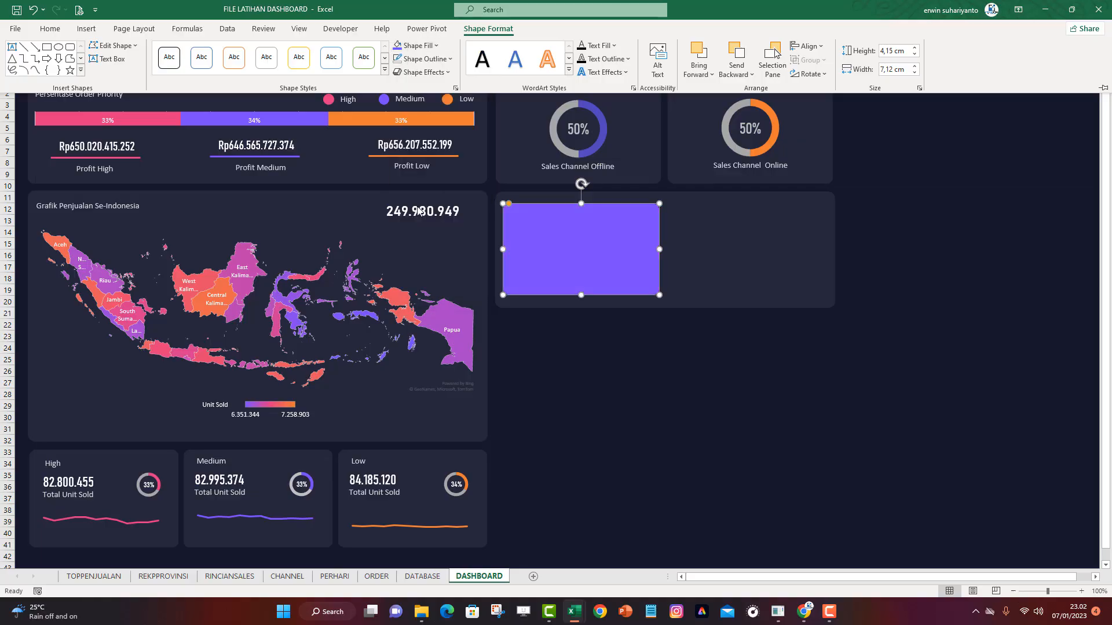
pyautogui.click(33, 10)
pyautogui.click(626, 347)
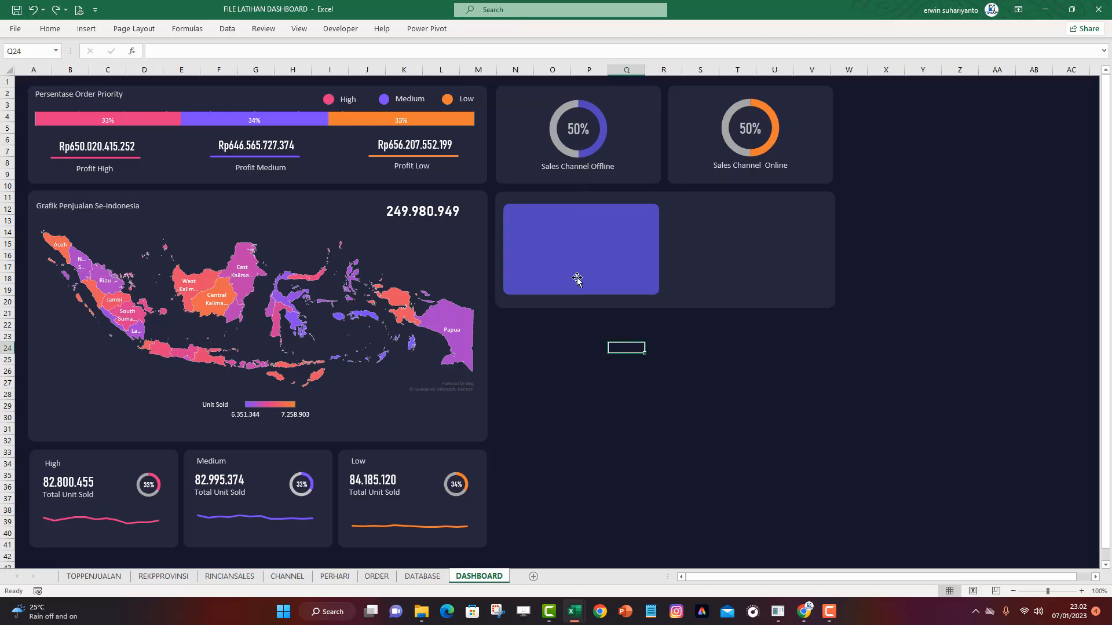
# Open the stock icon library to insert an icon on the dashboard
pyautogui.click(86, 28)
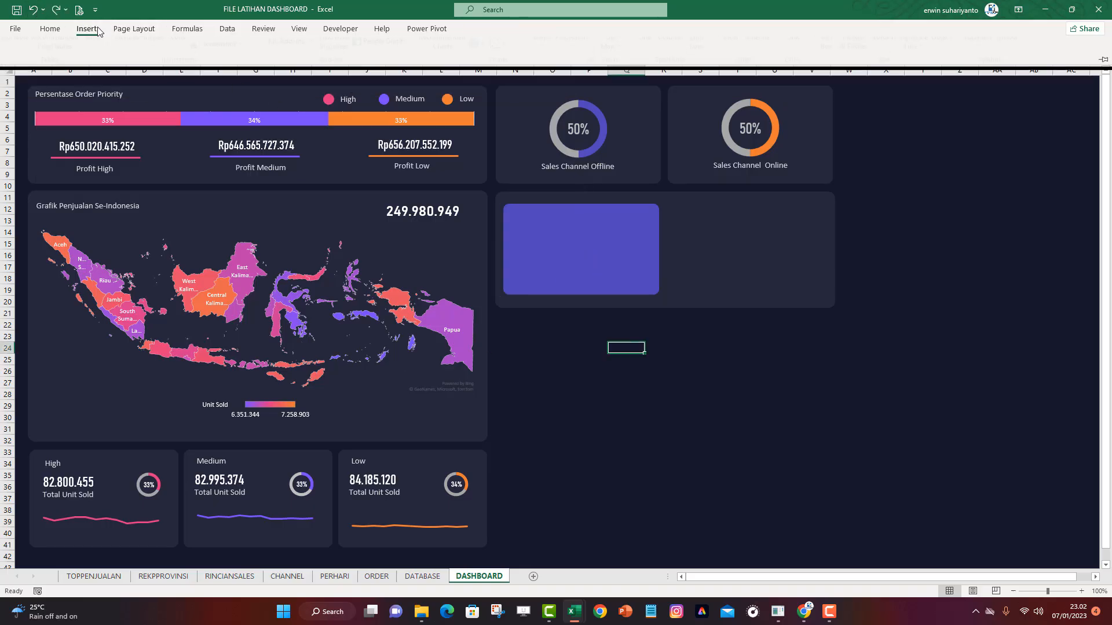
pyautogui.click(186, 60)
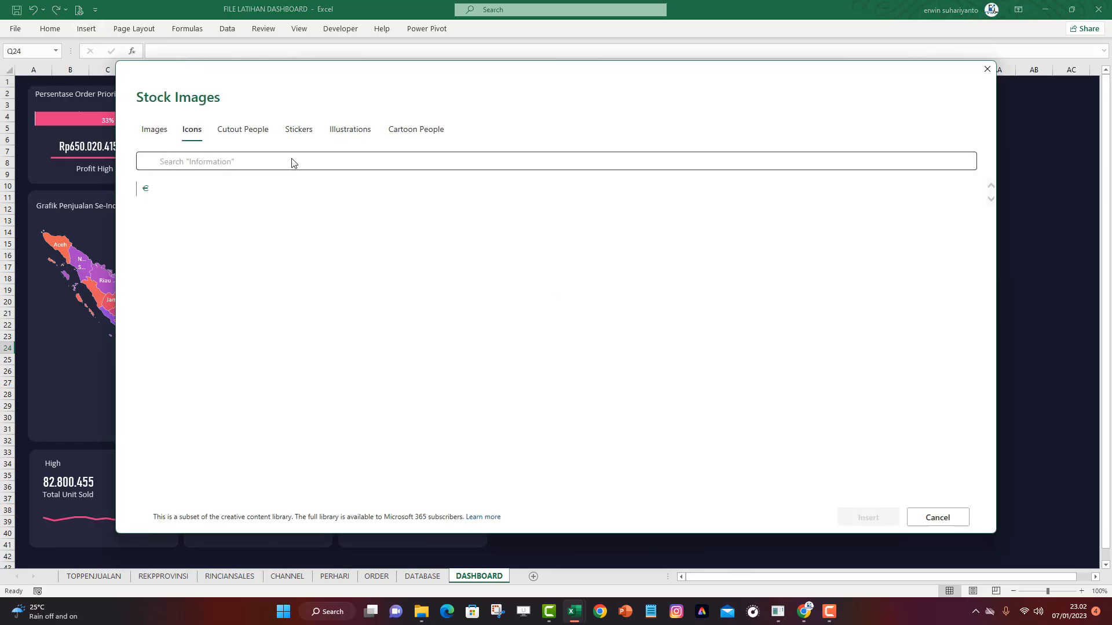
# Insert the award ribbon icon from the stock icons and place it in the purple card's upper-left corner
pyautogui.scroll(-8, 722, 333)
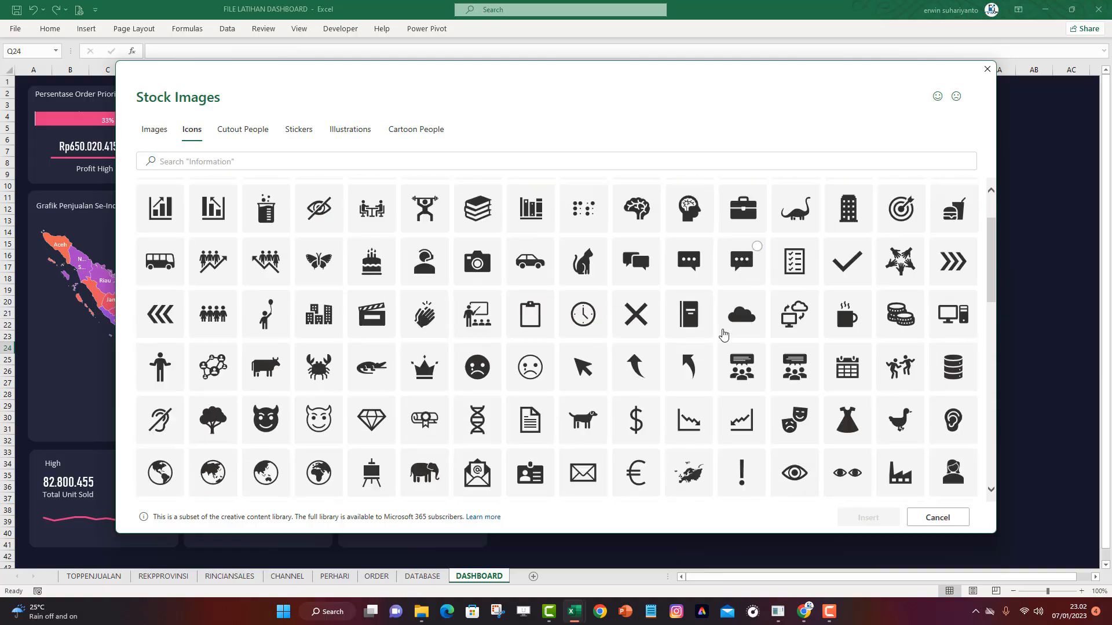
pyautogui.scroll(-1, 724, 334)
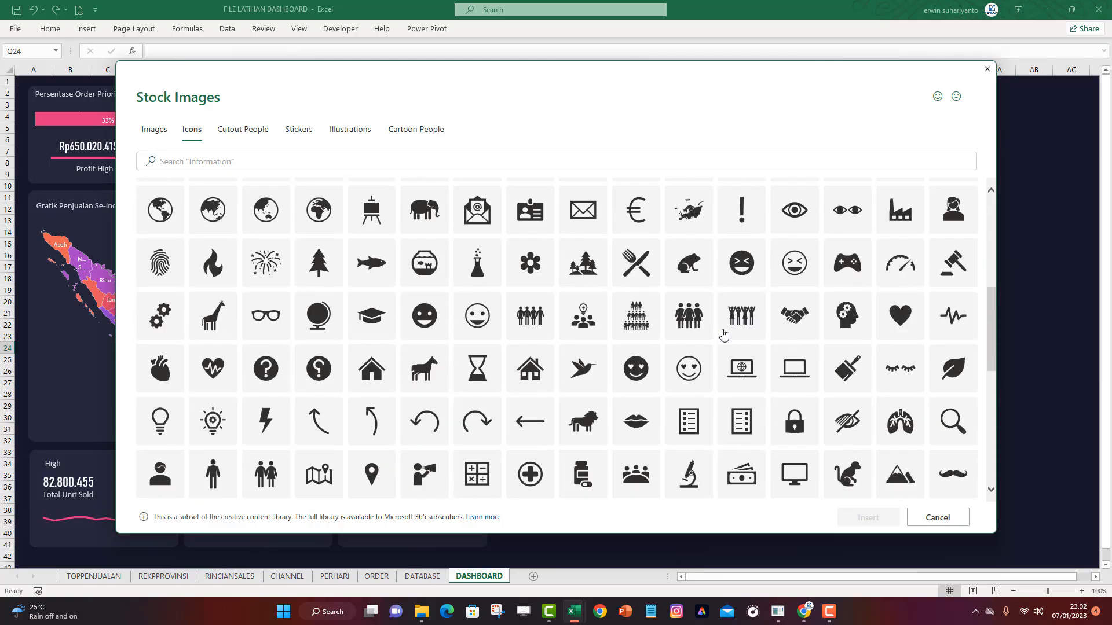
pyautogui.scroll(-3, 723, 334)
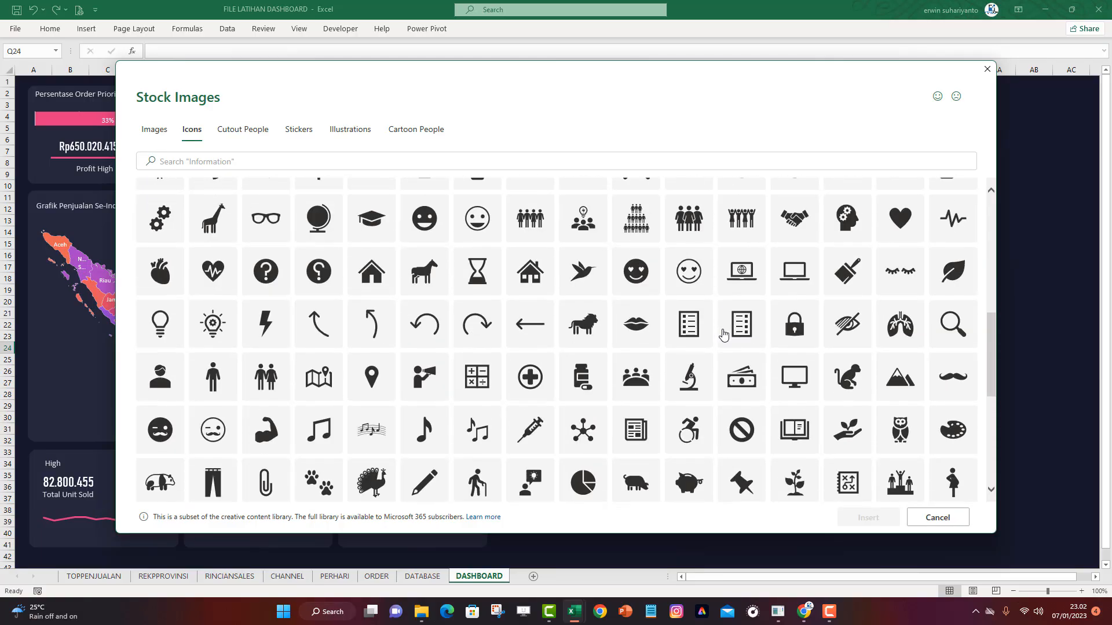
pyautogui.scroll(-3, 724, 334)
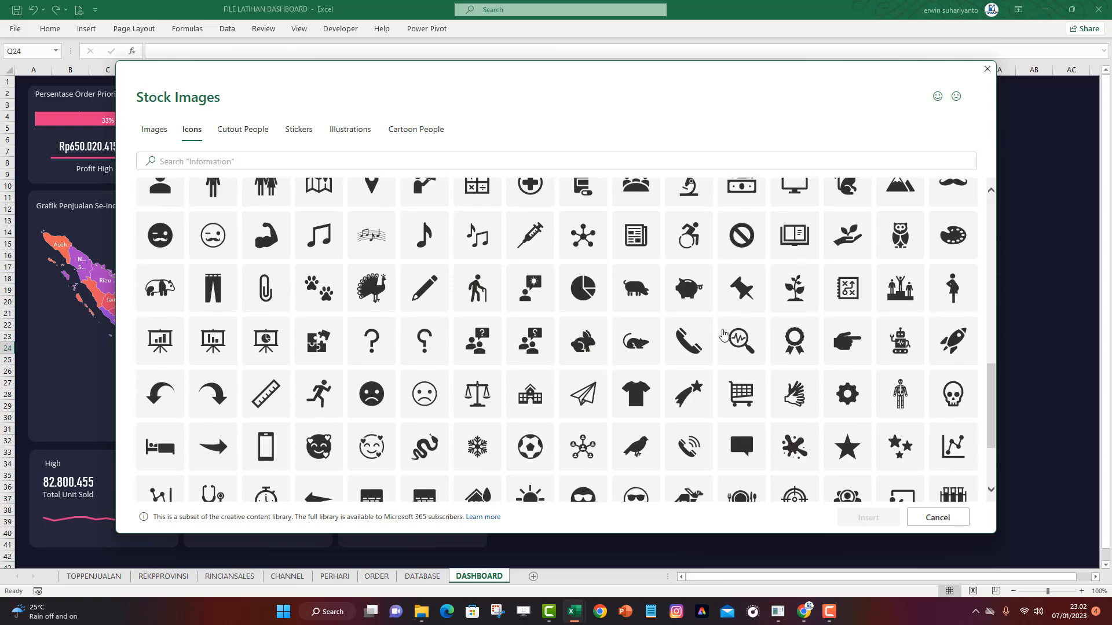
pyautogui.scroll(-1, 723, 334)
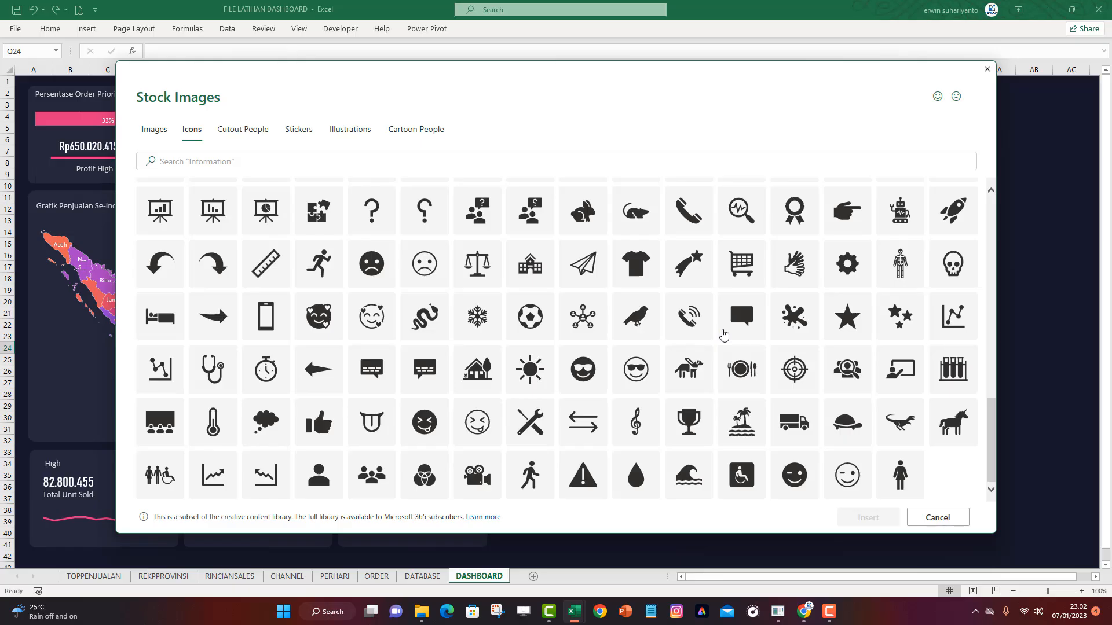
pyautogui.scroll(2, 723, 334)
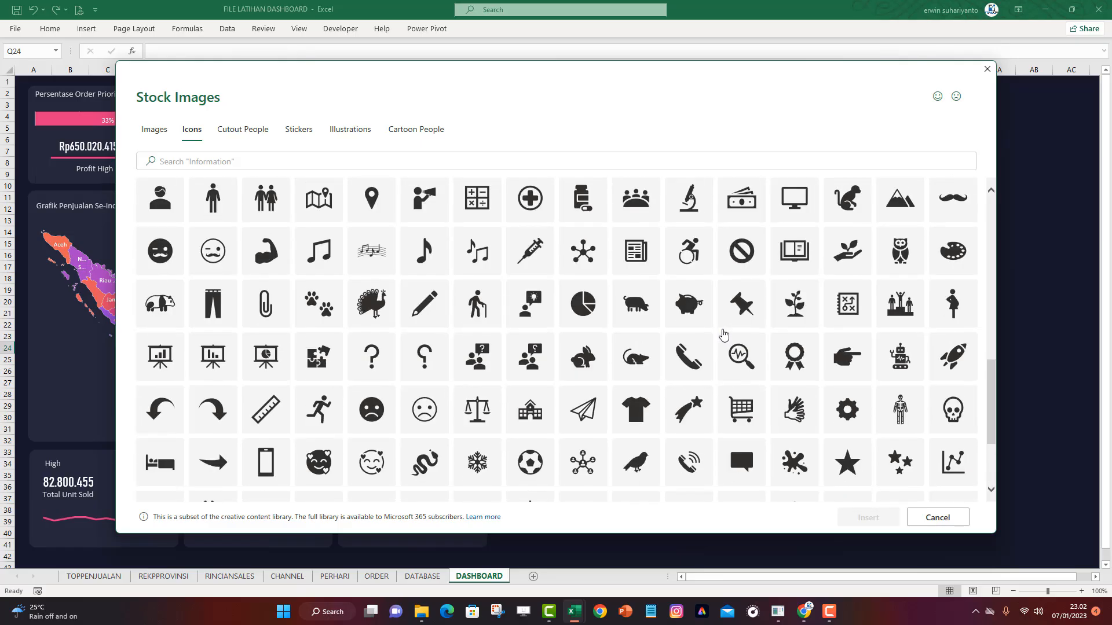
pyautogui.scroll(2, 724, 334)
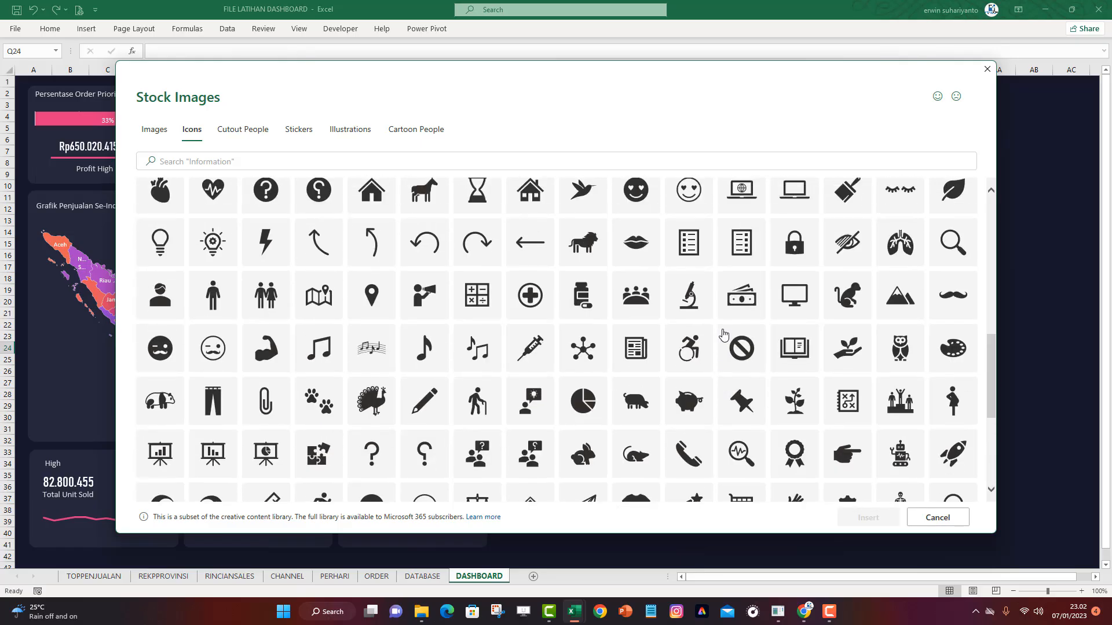
pyautogui.scroll(1, 723, 334)
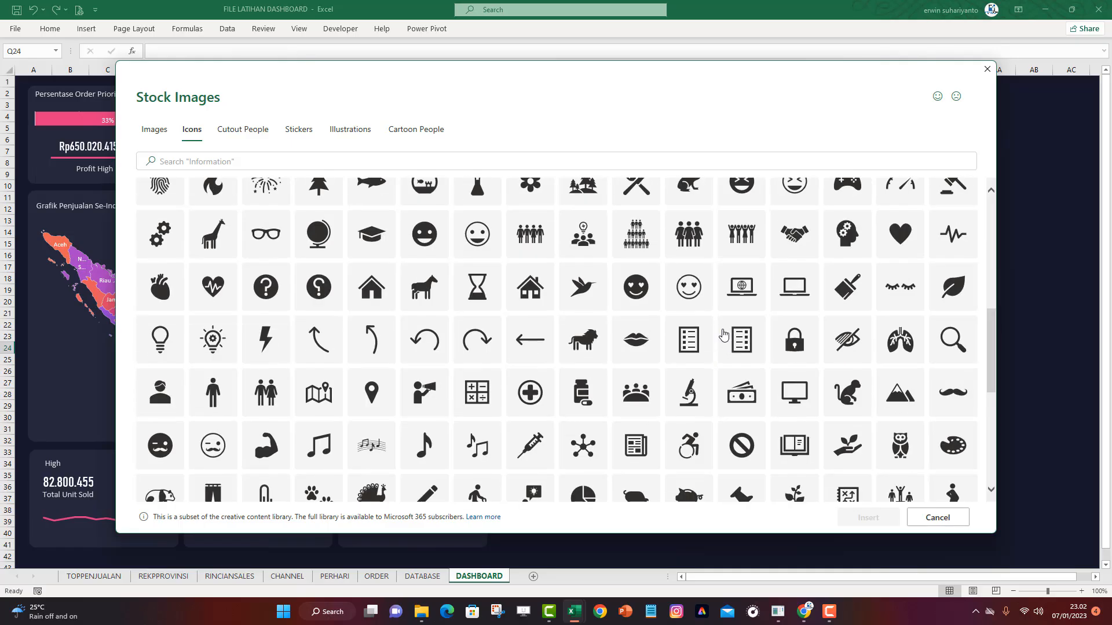
pyautogui.scroll(1, 723, 334)
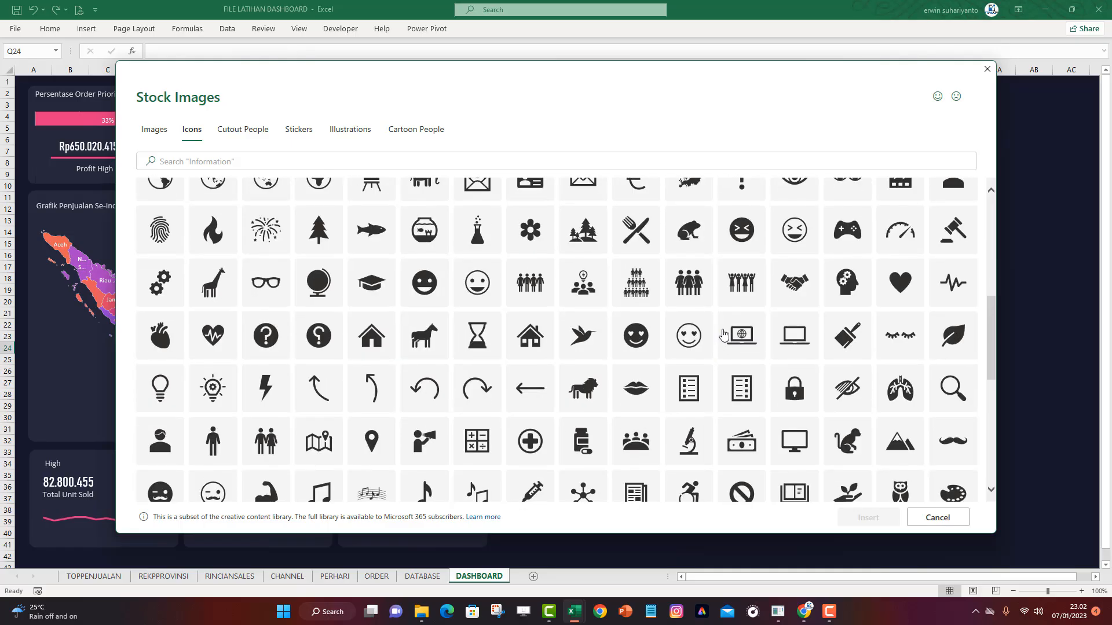
pyautogui.scroll(1, 723, 334)
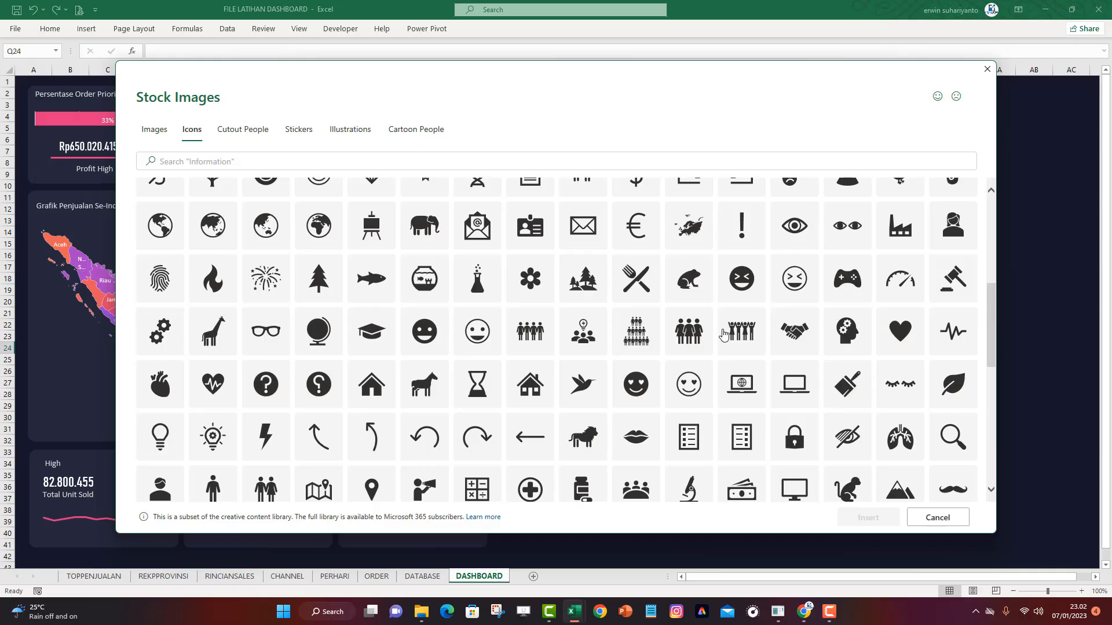
pyautogui.scroll(1, 723, 334)
pyautogui.scroll(1, 723, 334)
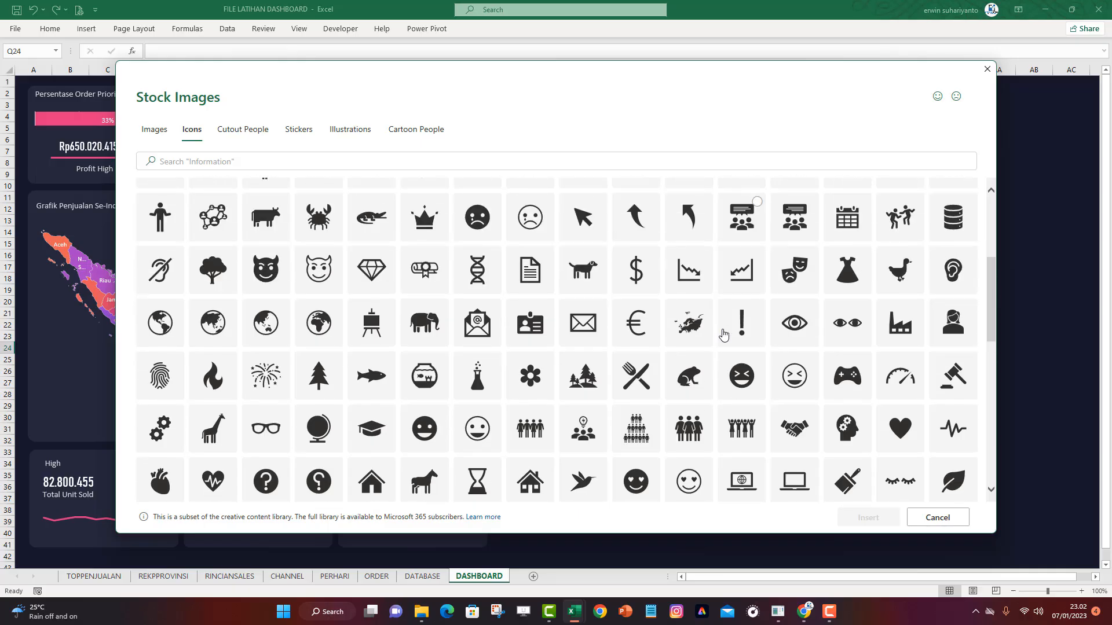
pyautogui.scroll(1, 723, 334)
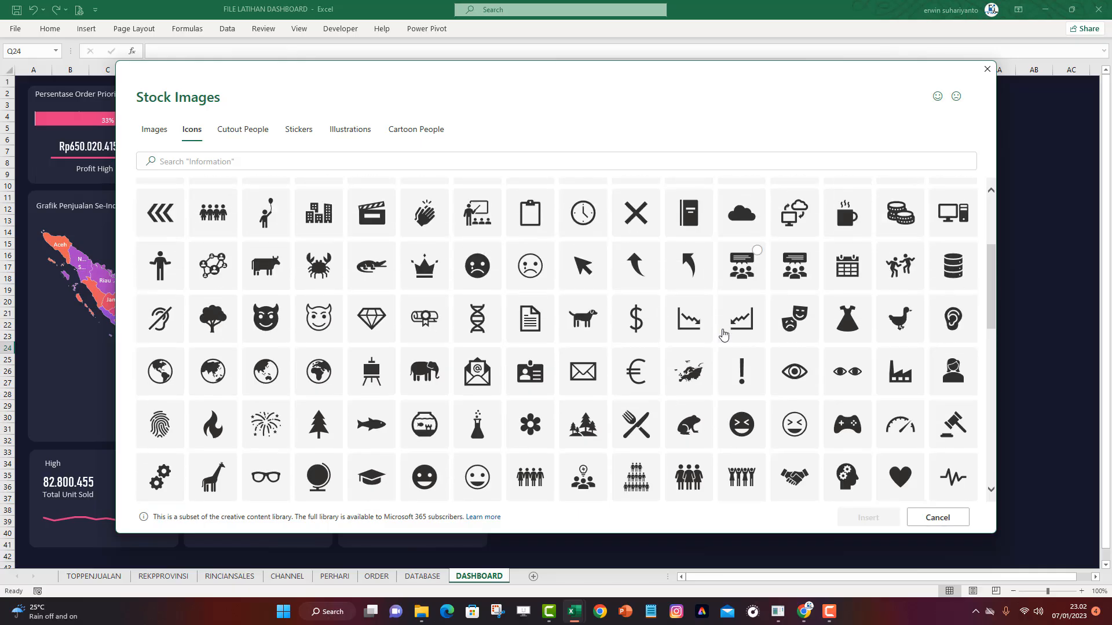
pyautogui.scroll(3, 723, 334)
pyautogui.scroll(1, 723, 334)
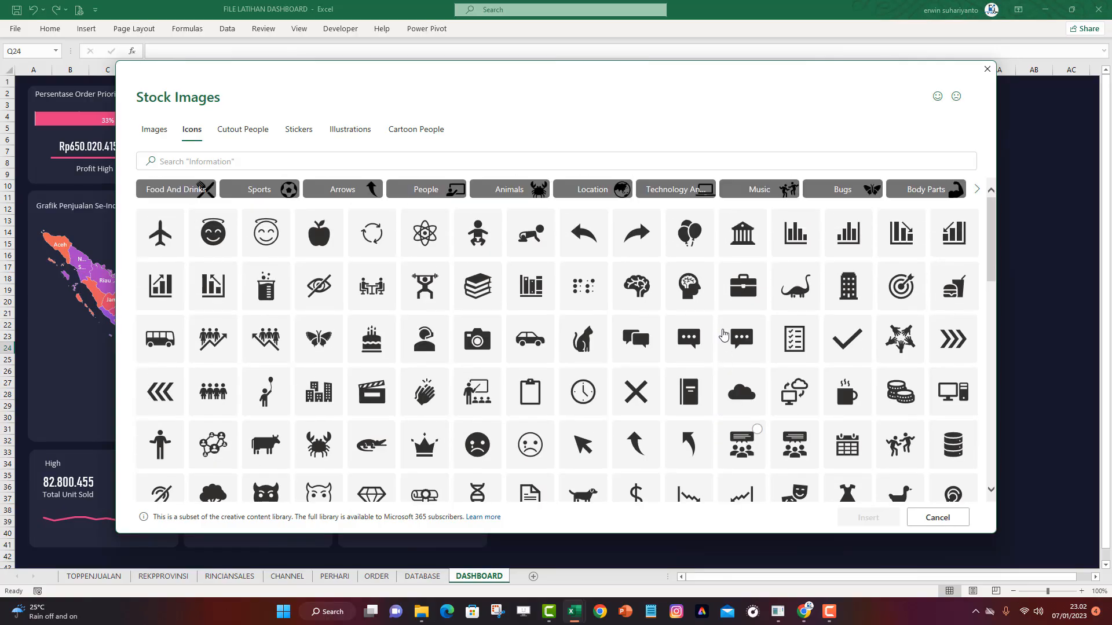
pyautogui.scroll(-4, 723, 334)
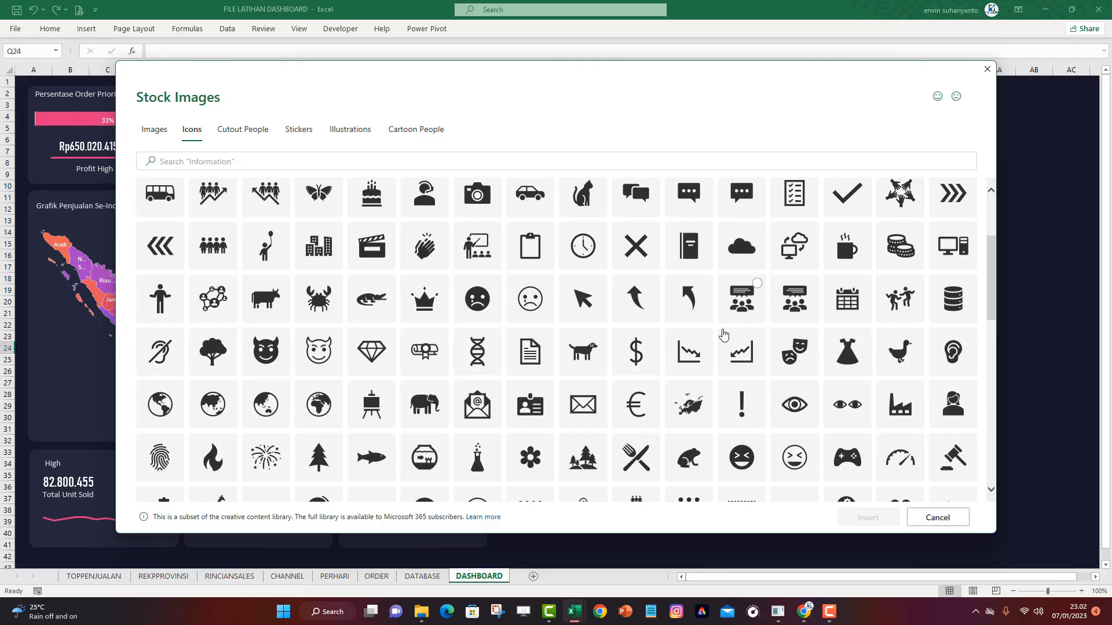
pyautogui.scroll(-1, 723, 334)
pyautogui.scroll(-1, 723, 334)
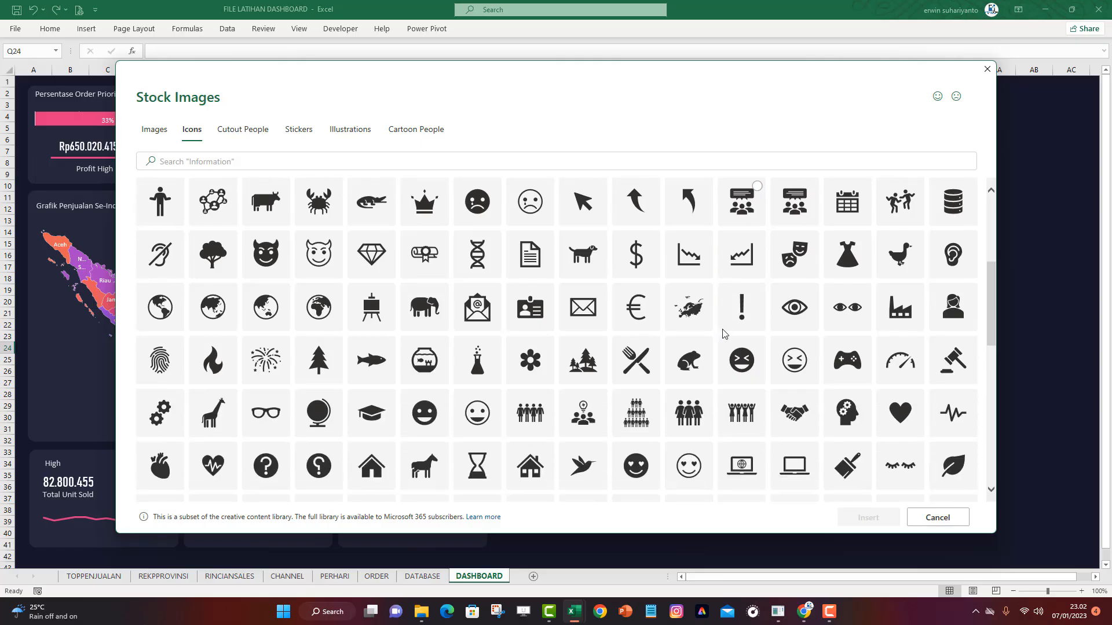
pyautogui.scroll(-1, 723, 334)
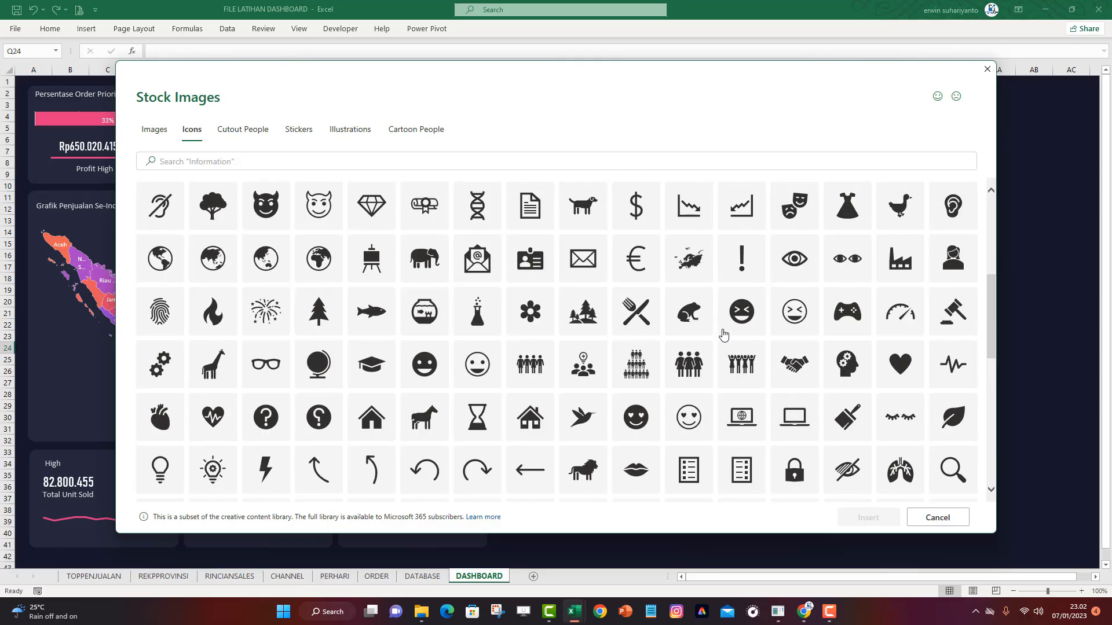
pyautogui.scroll(-1, 723, 334)
pyautogui.scroll(-1, 723, 335)
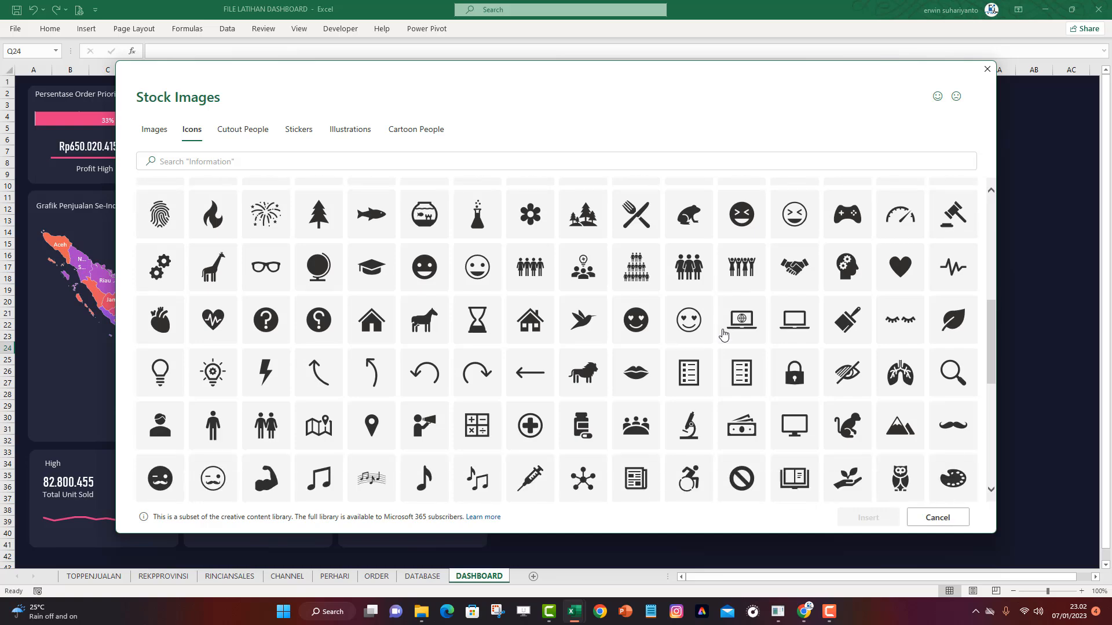
pyautogui.scroll(-1, 724, 334)
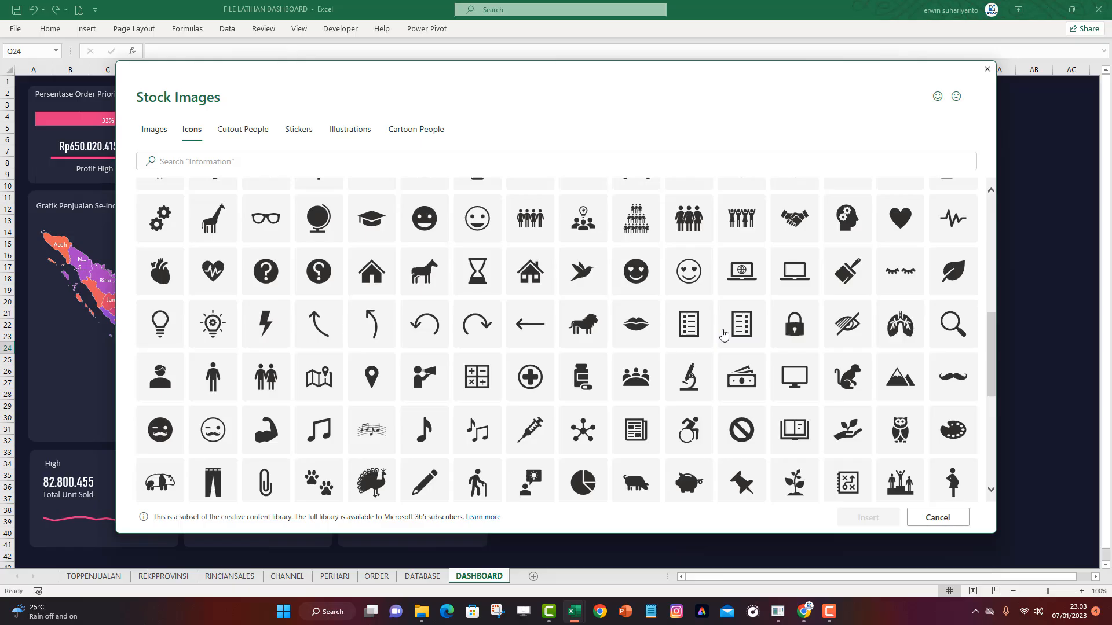
pyautogui.scroll(-1, 723, 334)
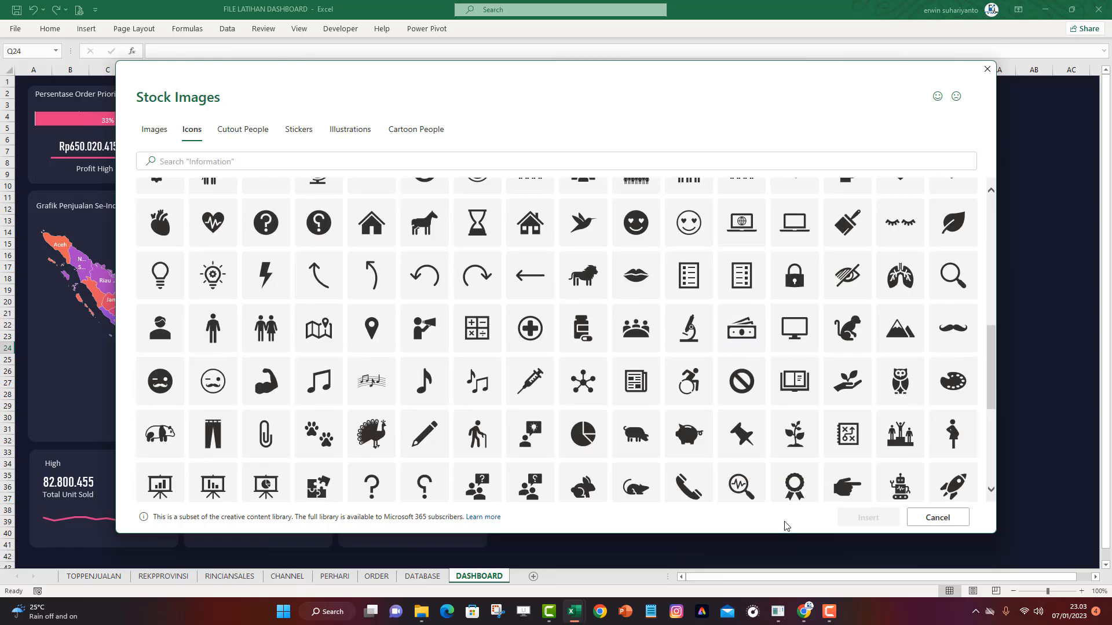
pyautogui.click(793, 483)
pyautogui.click(874, 518)
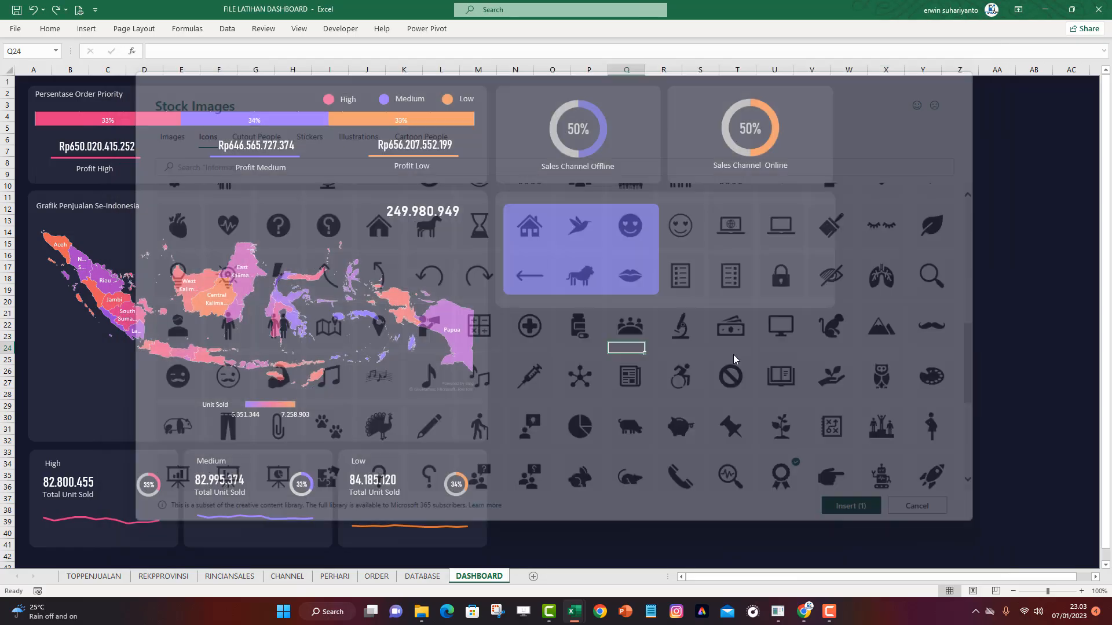
pyautogui.moveTo(655, 374); pyautogui.dragTo(548, 239)
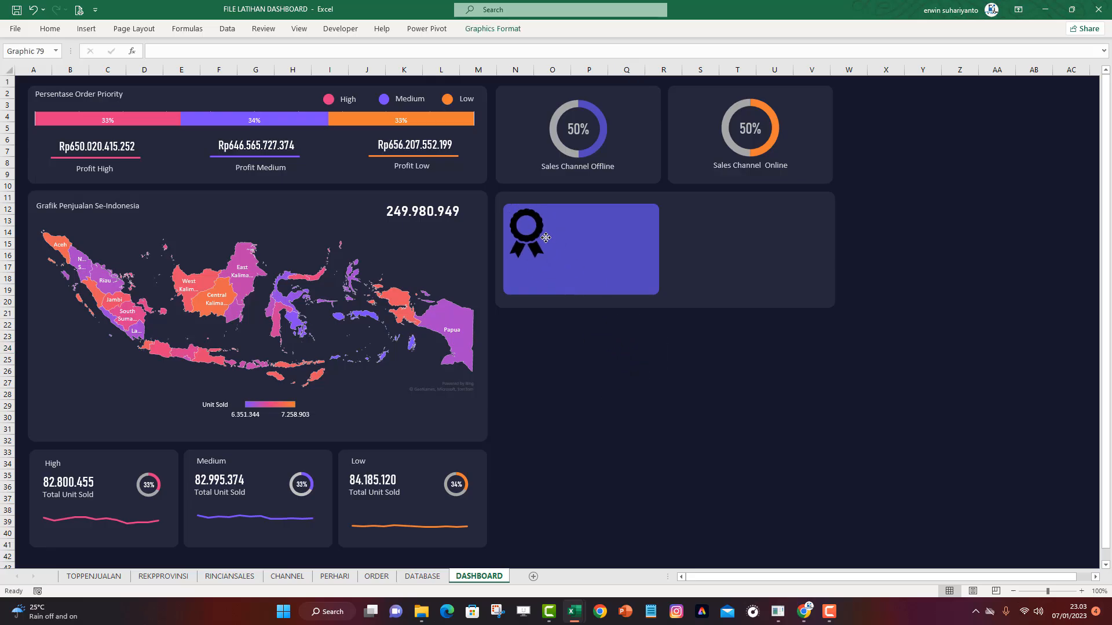
# Fill the award ribbon icon with white
pyautogui.click(493, 28)
pyautogui.click(336, 51)
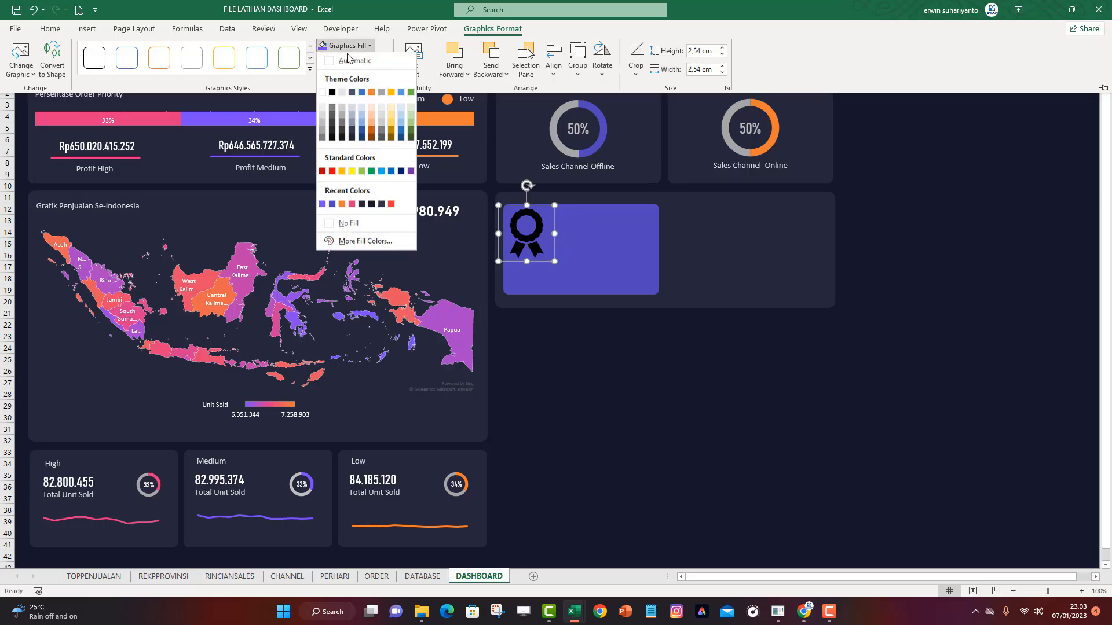
pyautogui.click(326, 93)
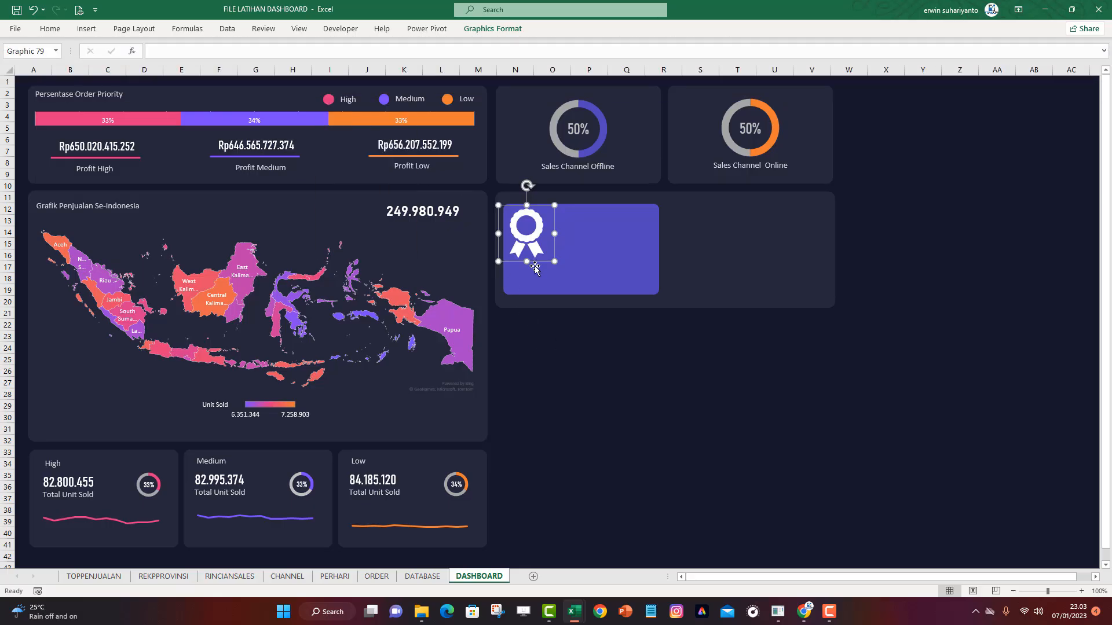
pyautogui.click(100, 32)
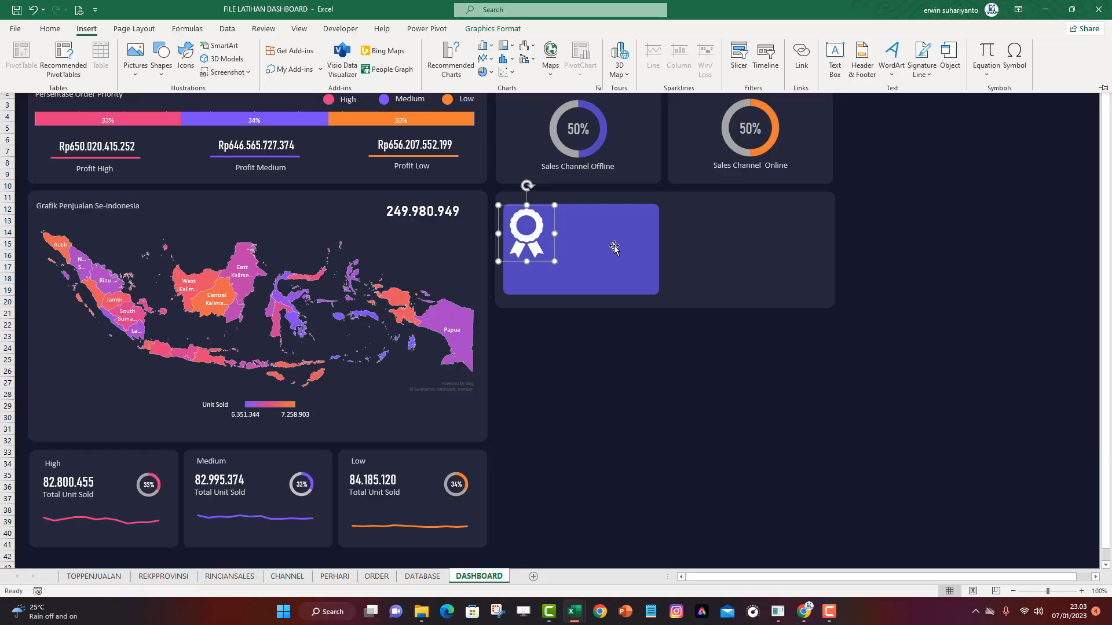
# Shrink the award ribbon icon within the purple card's upper-left corner
pyautogui.click(536, 232)
pyautogui.moveTo(535, 234); pyautogui.dragTo(531, 233)
pyautogui.click(620, 384)
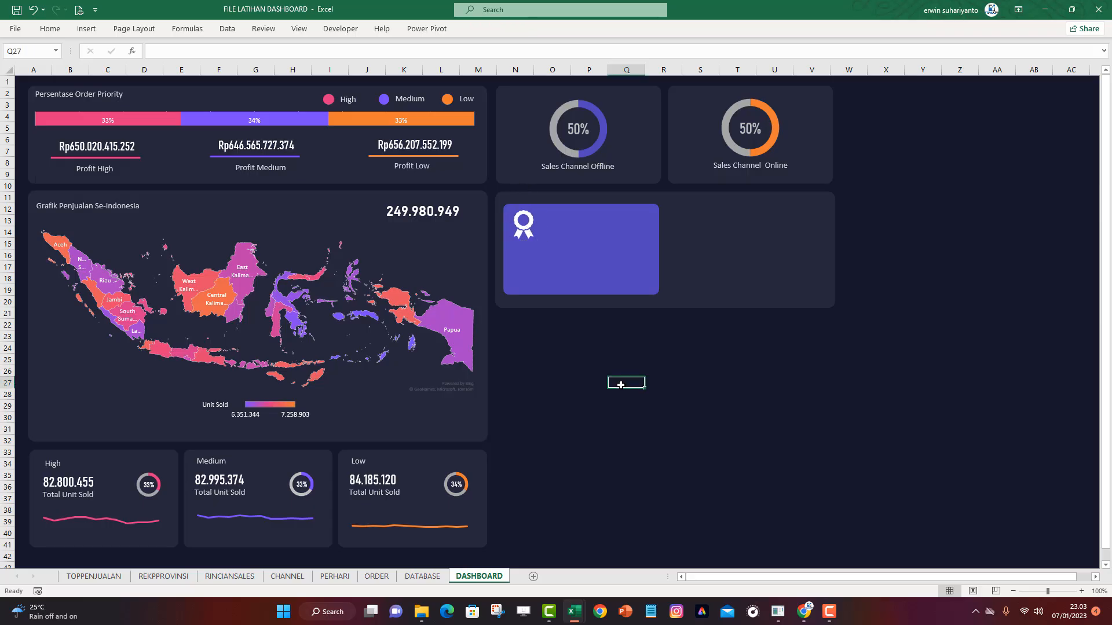
# Duplicate the total number box above the map of Indonesia and place the copy on the purple card
pyautogui.click(406, 213)
pyautogui.moveTo(406, 213); pyautogui.dragTo(598, 244)
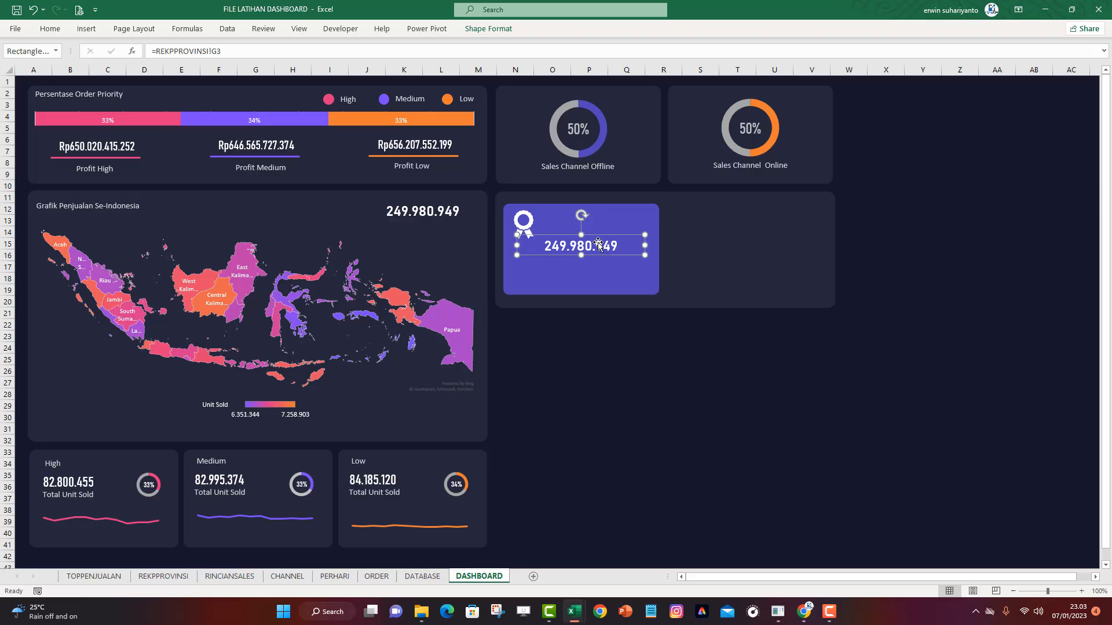
# Shrink the award ribbon icon further and nudge it into the purple card's corner, clear of the number
pyautogui.click(528, 235)
pyautogui.moveTo(531, 234); pyautogui.dragTo(526, 228)
pyautogui.press('Up')
pyautogui.press('Up')
pyautogui.press('Right')
pyautogui.press('Right')
pyautogui.press('Down')
pyautogui.press('Down')
pyautogui.press('Left')
pyautogui.press('Left')
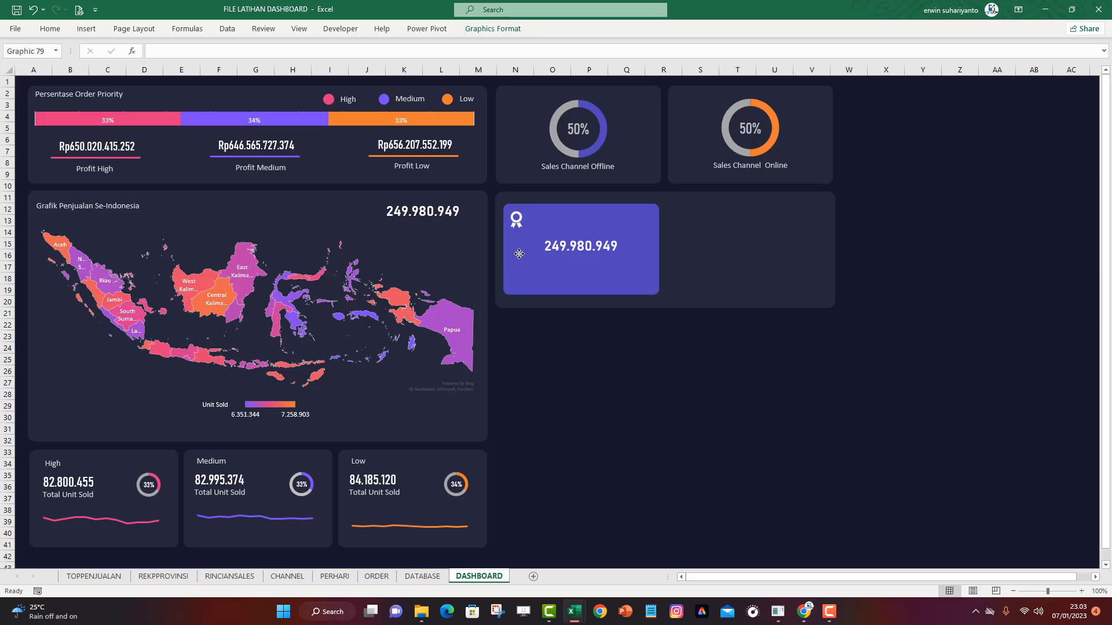
# Move the copied number box slightly up and widen it on both sides to nearly span the purple card
pyautogui.click(589, 253)
pyautogui.moveTo(590, 253); pyautogui.dragTo(586, 246)
pyautogui.moveTo(515, 238); pyautogui.dragTo(507, 239)
pyautogui.moveTo(643, 240); pyautogui.dragTo(654, 241)
# Set the font size of the number on the purple card to 20
pyautogui.click(50, 29)
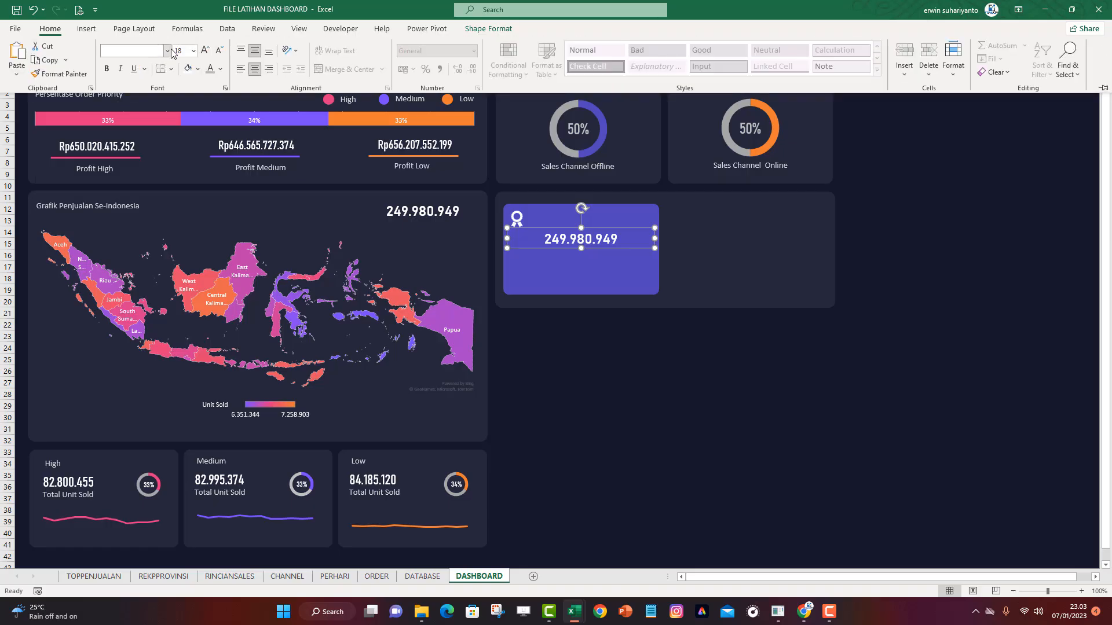
pyautogui.click(205, 50)
pyautogui.click(205, 50)
pyautogui.click(206, 50)
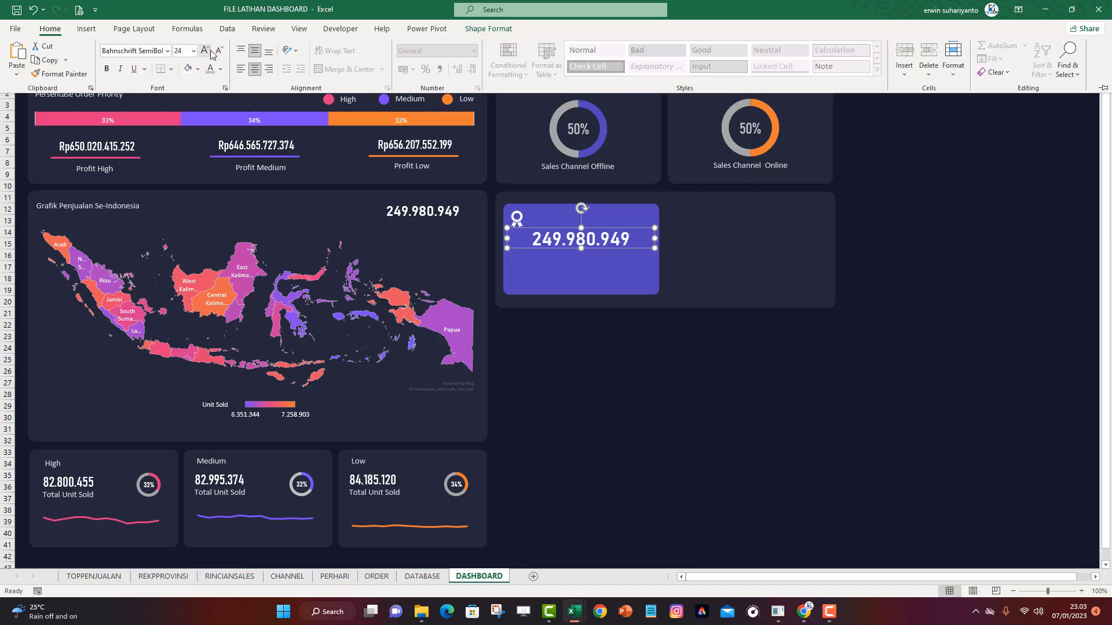
pyautogui.click(218, 50)
pyautogui.click(218, 50)
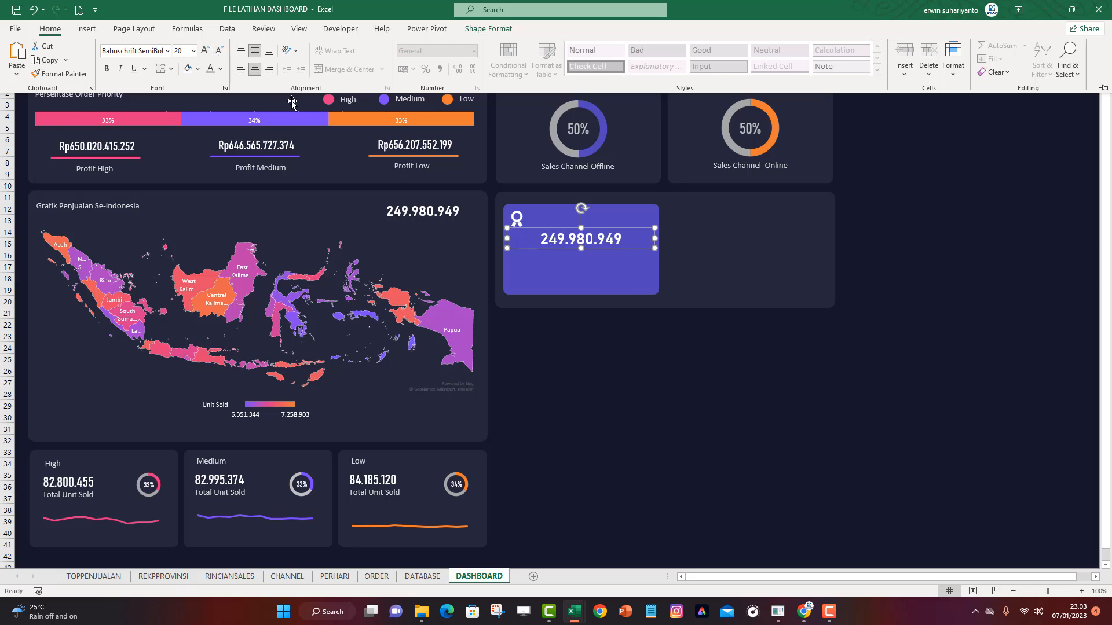
pyautogui.click(220, 51)
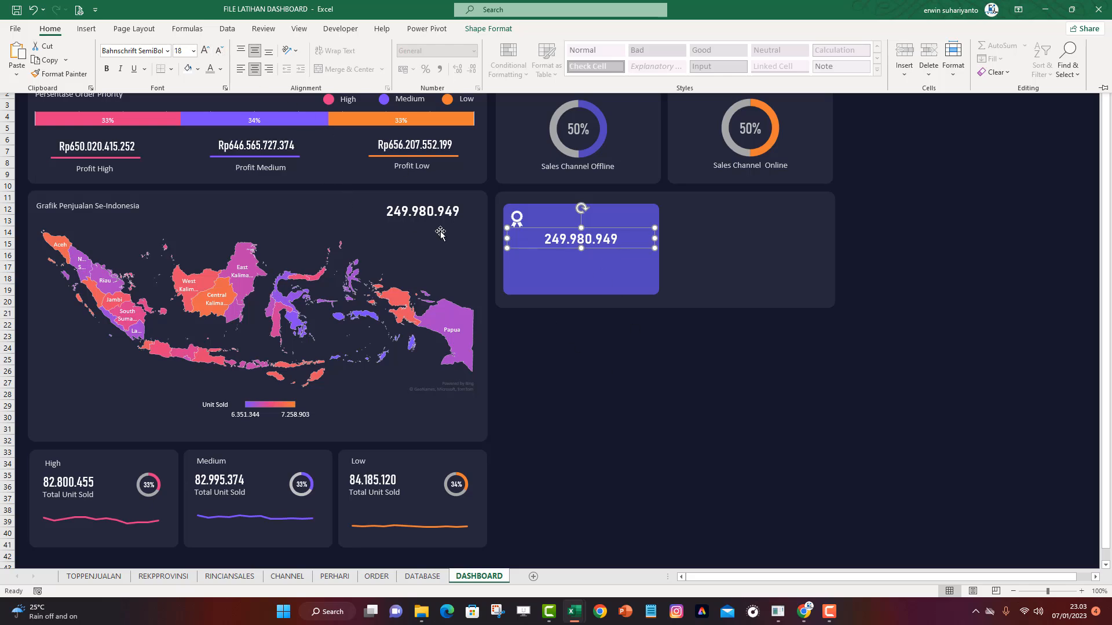
pyautogui.click(205, 50)
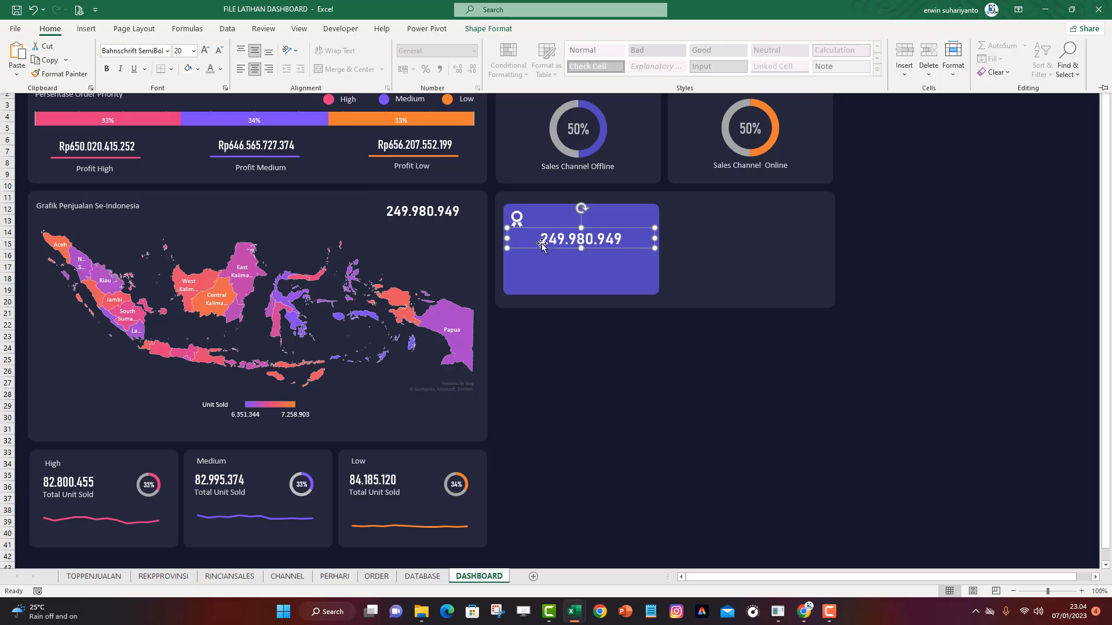
# Link the number box on the purple card to cell J4 of the TOPPENJUALAN sheet
pyautogui.click(451, 239)
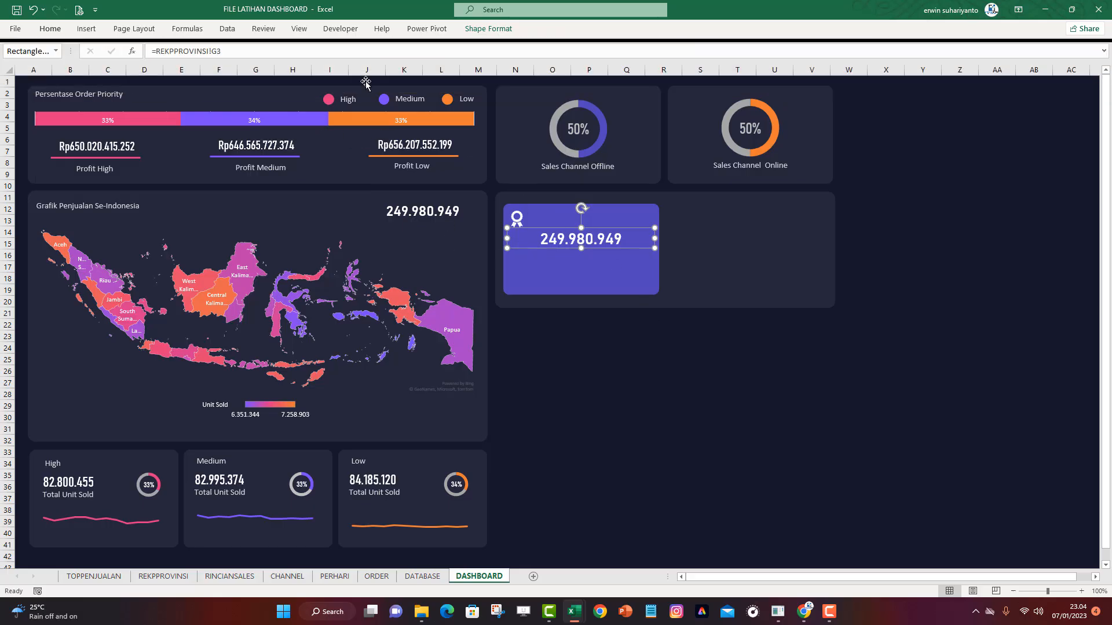
pyautogui.moveTo(223, 52); pyautogui.dragTo(148, 57)
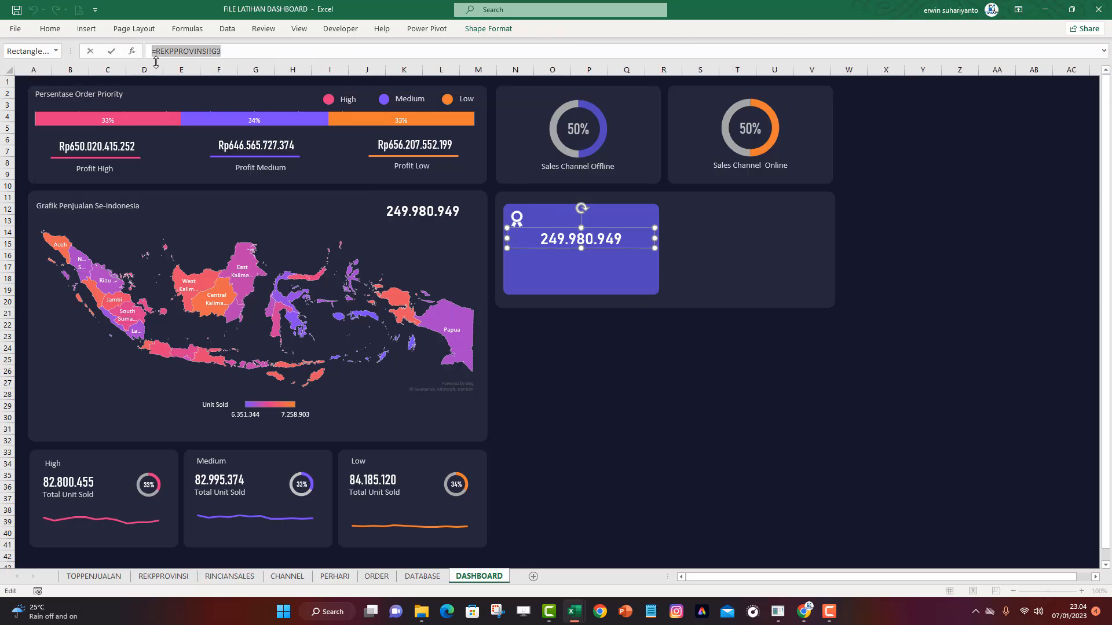
pyautogui.click(127, 579)
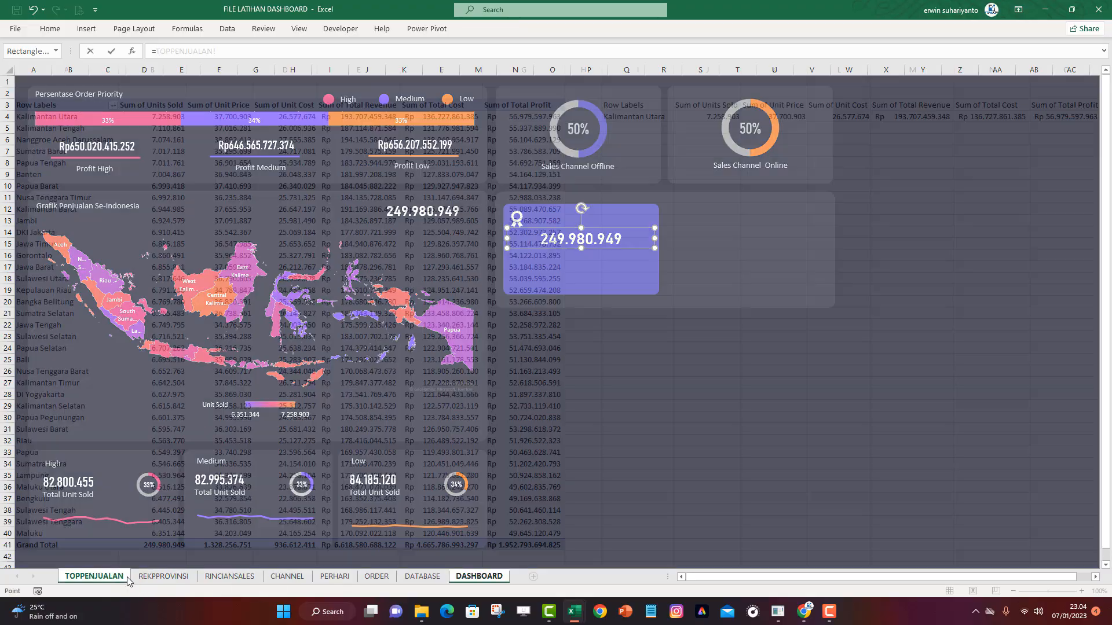
pyautogui.moveTo(815, 578); pyautogui.dragTo(841, 577)
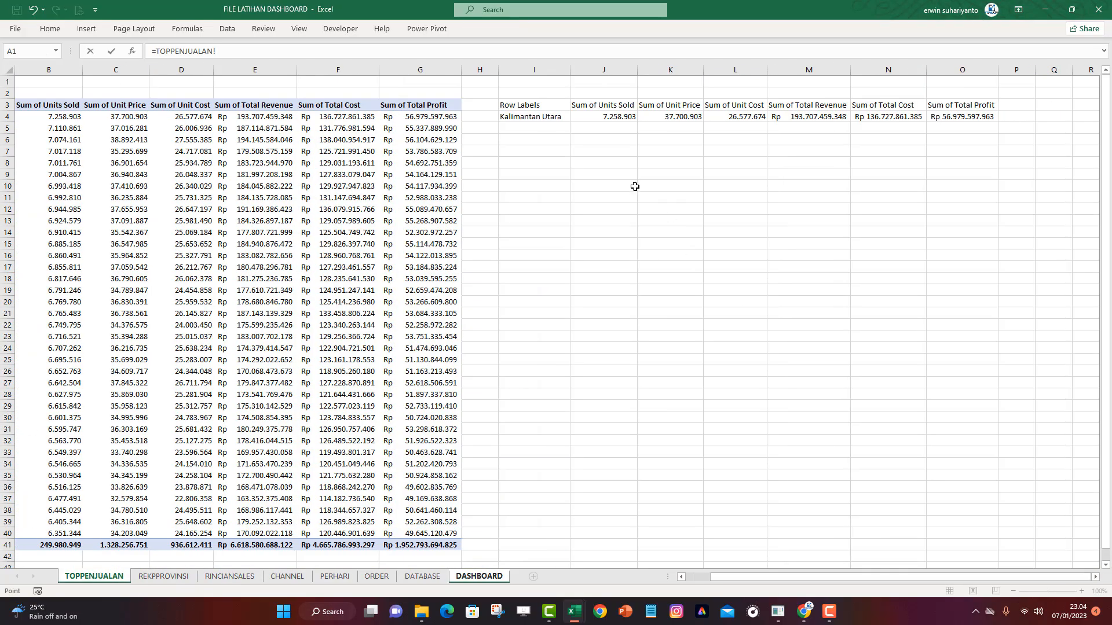
pyautogui.click(605, 118)
pyautogui.press('Return')
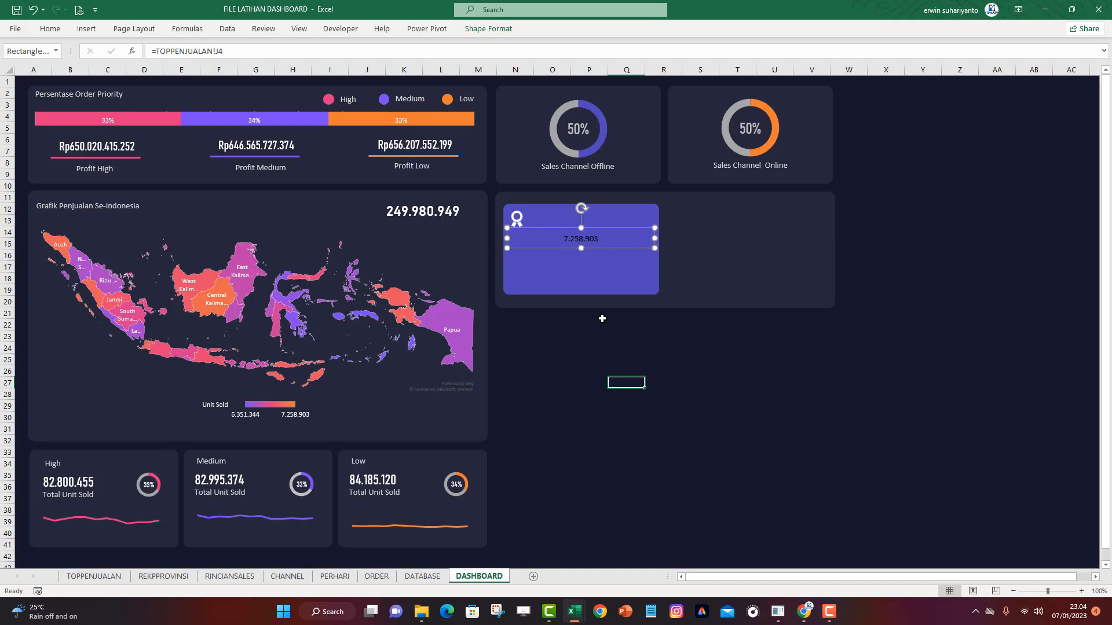
pyautogui.click(596, 334)
# Copy the formatting of the total number above the Indonesia map onto the purple card's number
pyautogui.click(439, 213)
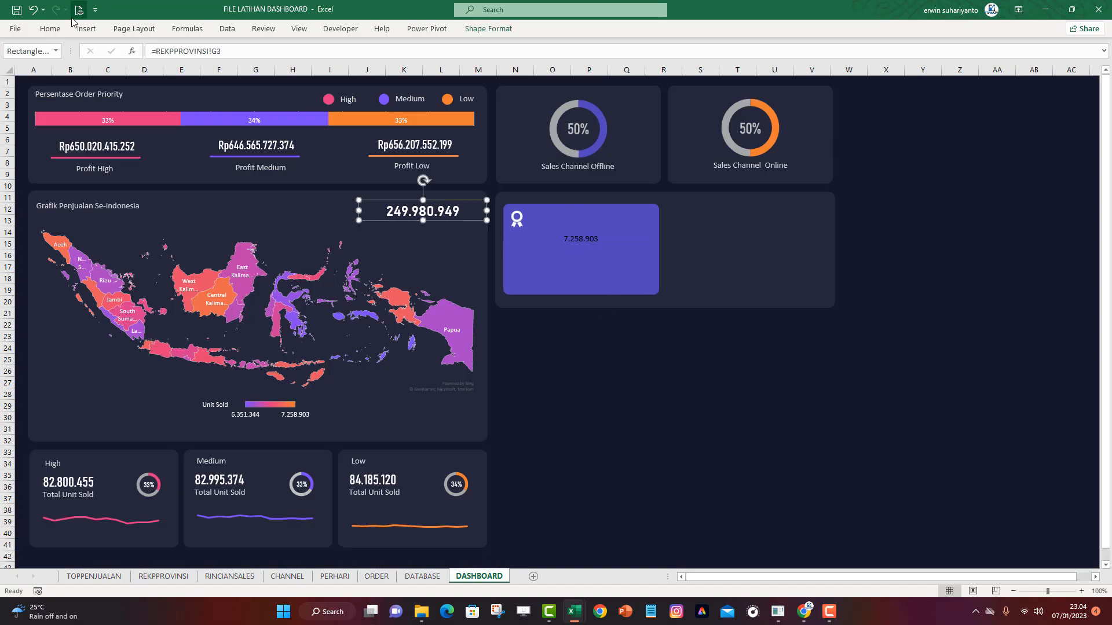
pyautogui.click(50, 29)
pyautogui.click(60, 74)
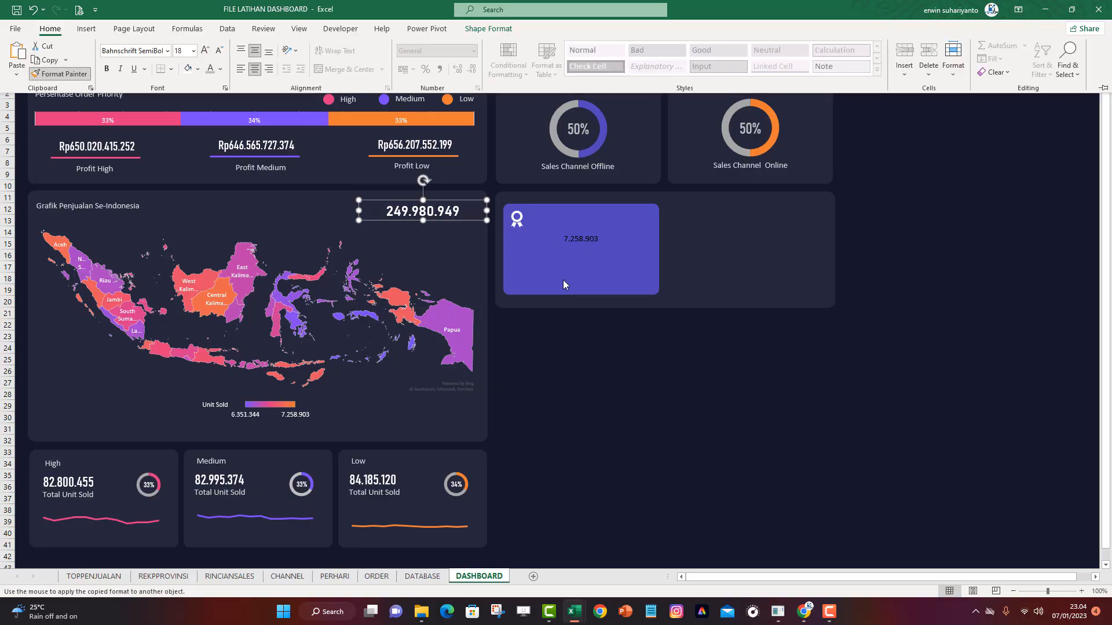
pyautogui.click(579, 240)
pyautogui.click(626, 359)
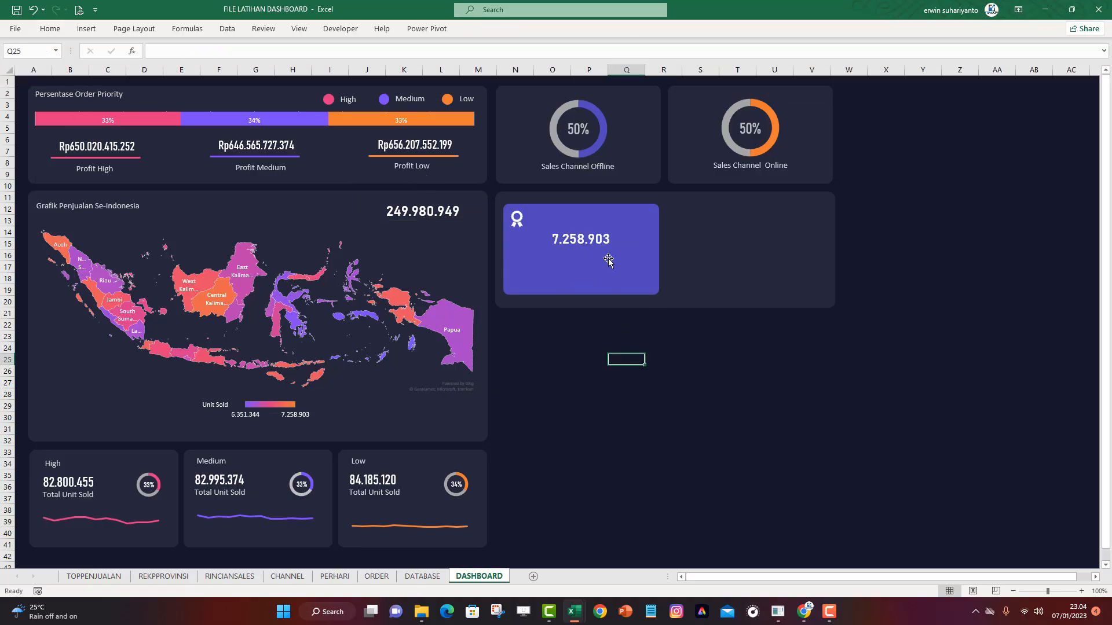
# Widen the purple card slightly and stretch its number box to match
pyautogui.click(639, 257)
pyautogui.moveTo(658, 249); pyautogui.dragTo(677, 243)
pyautogui.click(629, 241)
# Duplicate the card's number box directly below itself and link the copy to cell I4 of the TOPPENJUALAN sheet
pyautogui.moveTo(596, 246); pyautogui.dragTo(599, 269)
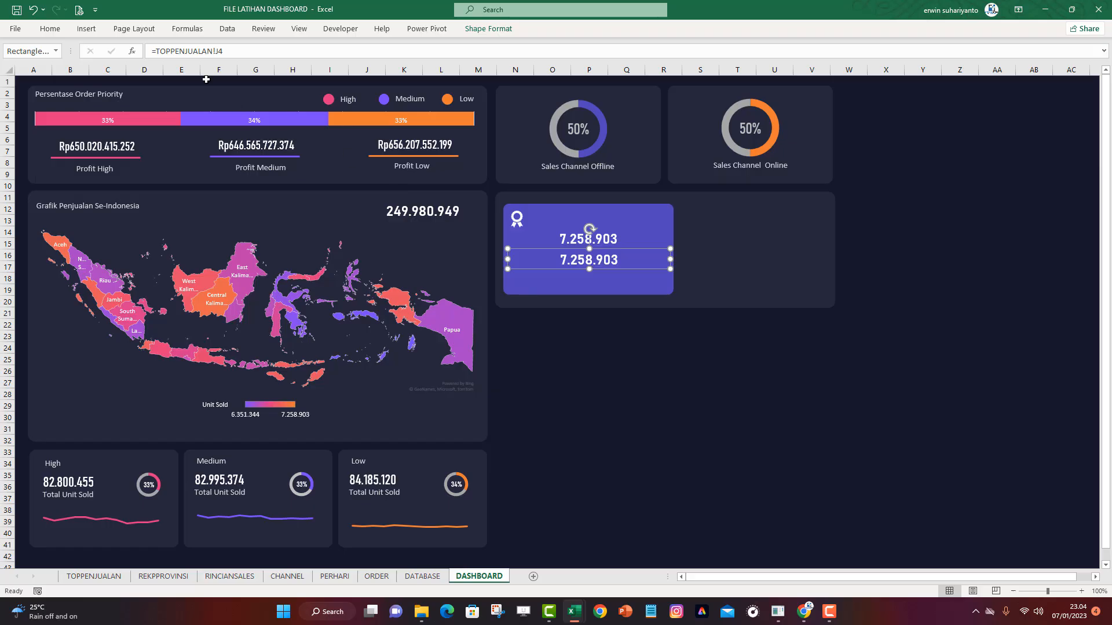
pyautogui.moveTo(186, 57); pyautogui.dragTo(119, 60)
pyautogui.write('=')
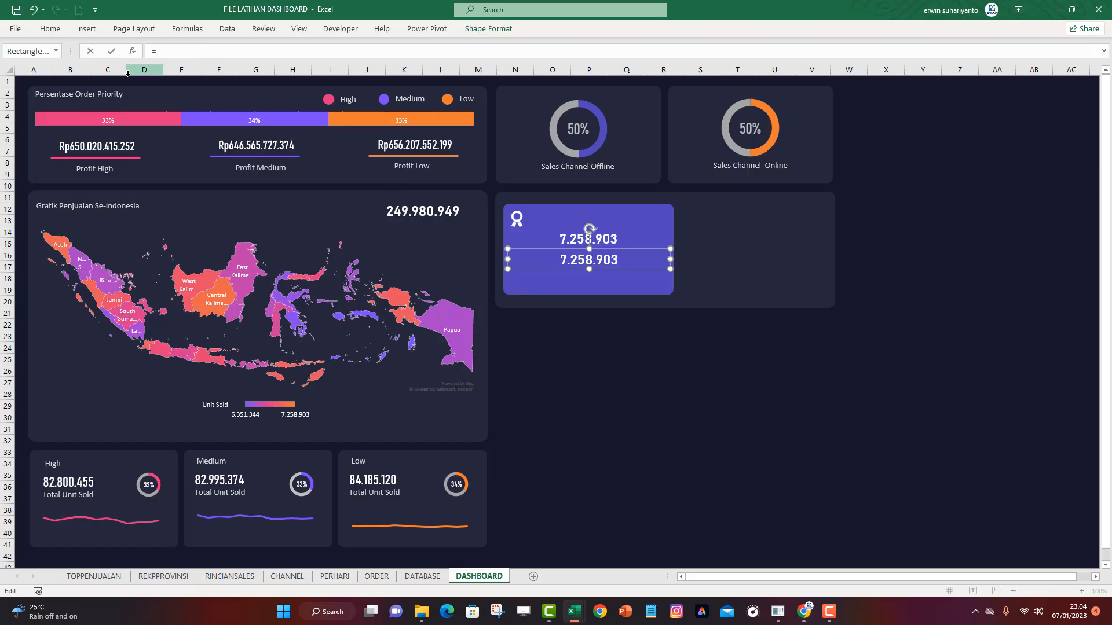
pyautogui.click(115, 576)
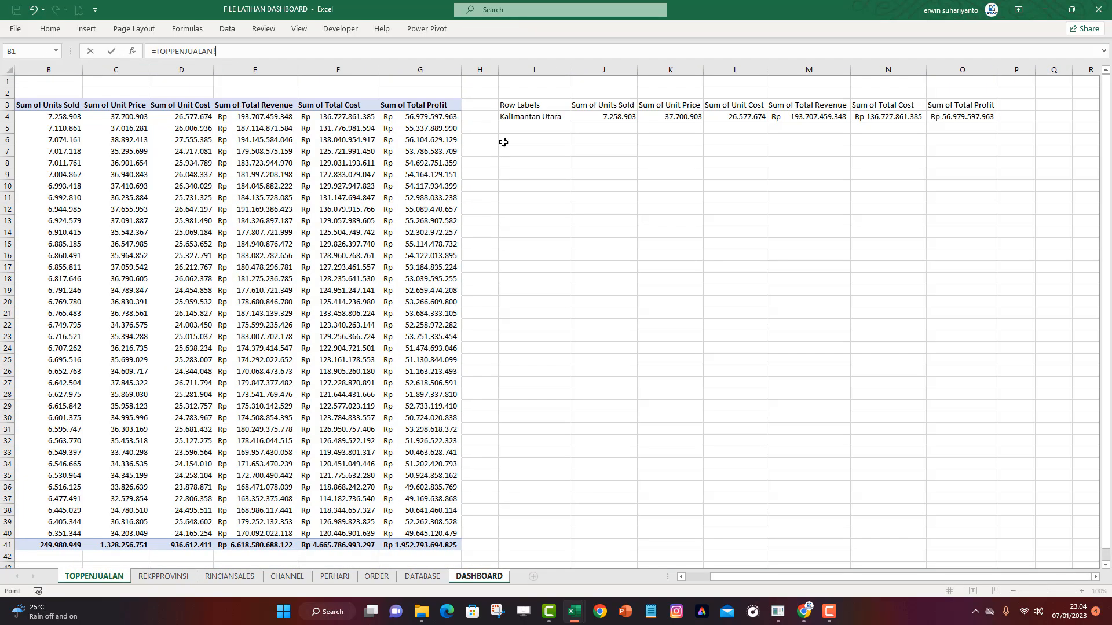
pyautogui.click(516, 117)
pyautogui.press('Return')
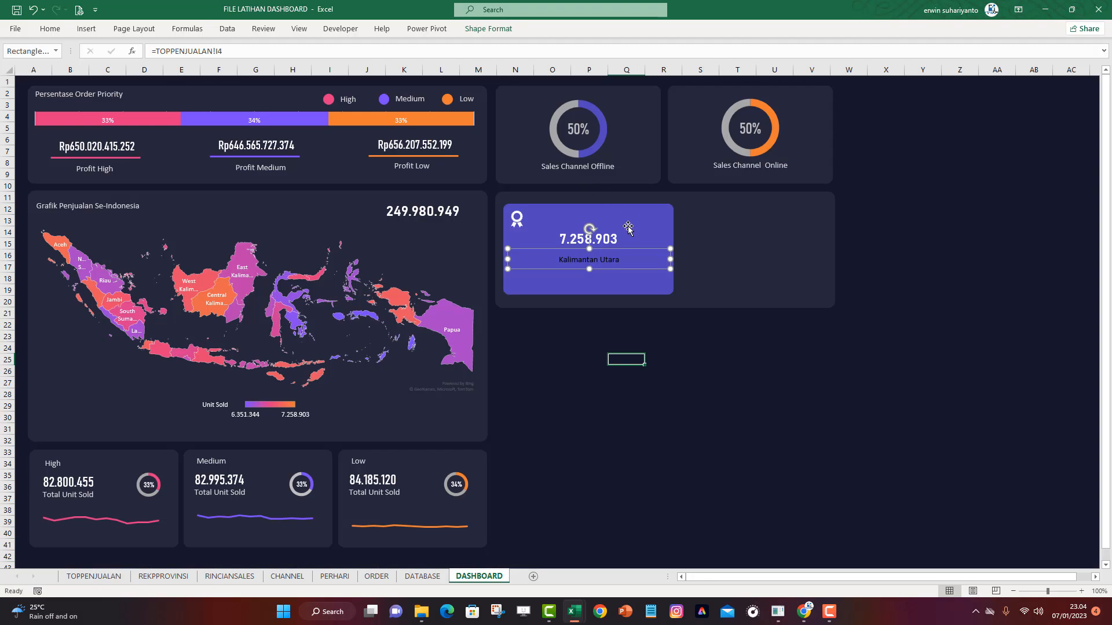
pyautogui.click(587, 322)
# Set the font of the province name on the purple card to Bahnschrift Condensed
pyautogui.click(596, 265)
pyautogui.click(50, 29)
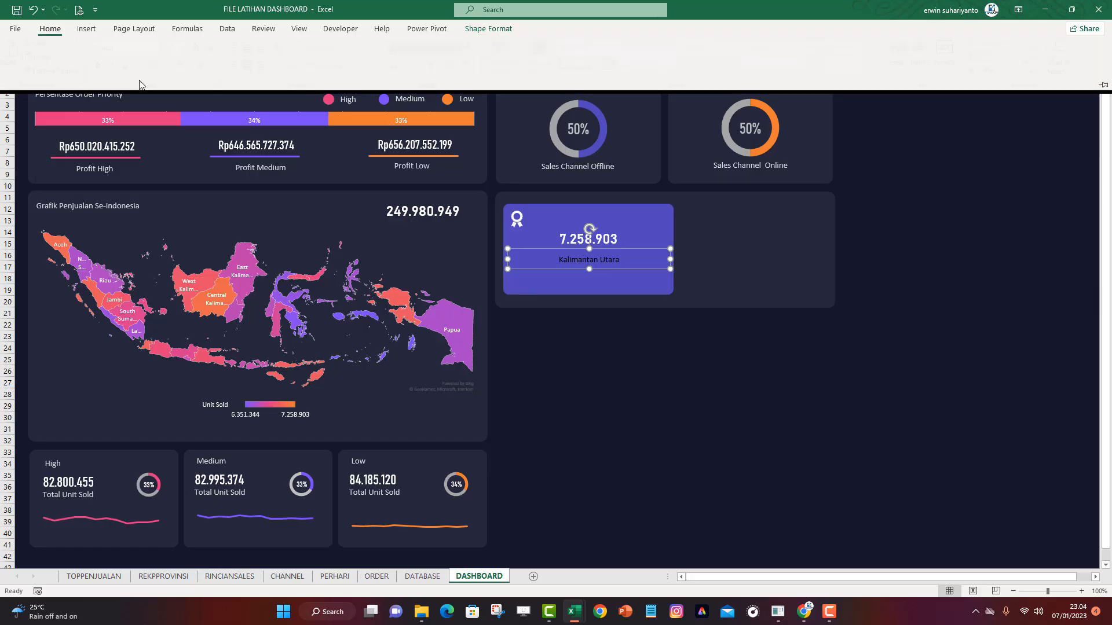
pyautogui.click(168, 50)
pyautogui.scroll(5, 168, 62)
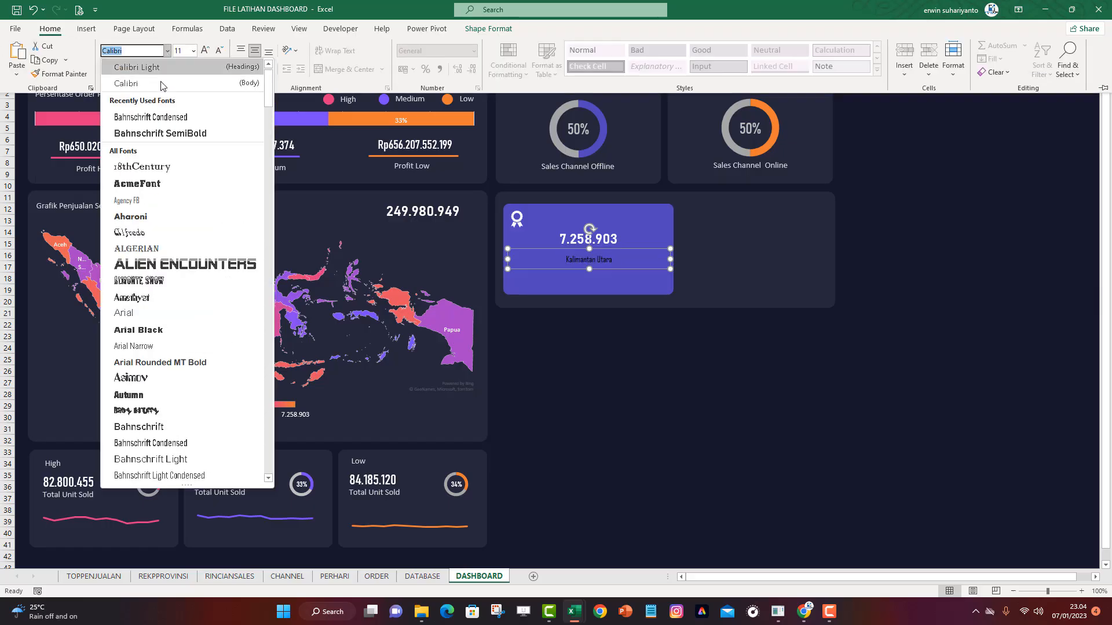
pyautogui.click(166, 134)
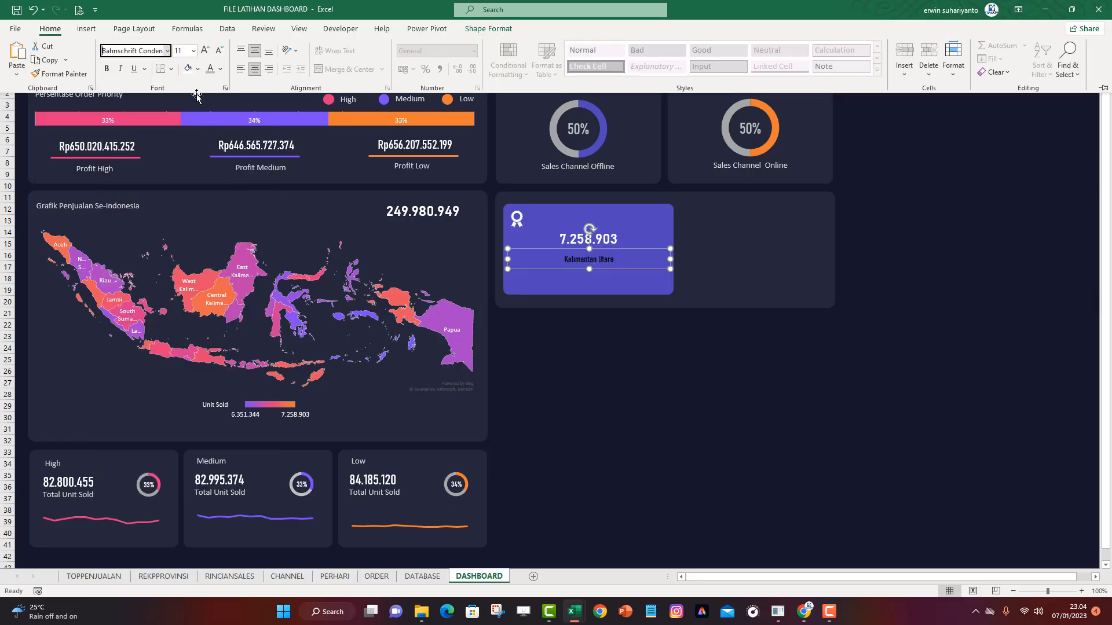
pyautogui.hotkey('ctrl', 'F1')
pyautogui.click(659, 346)
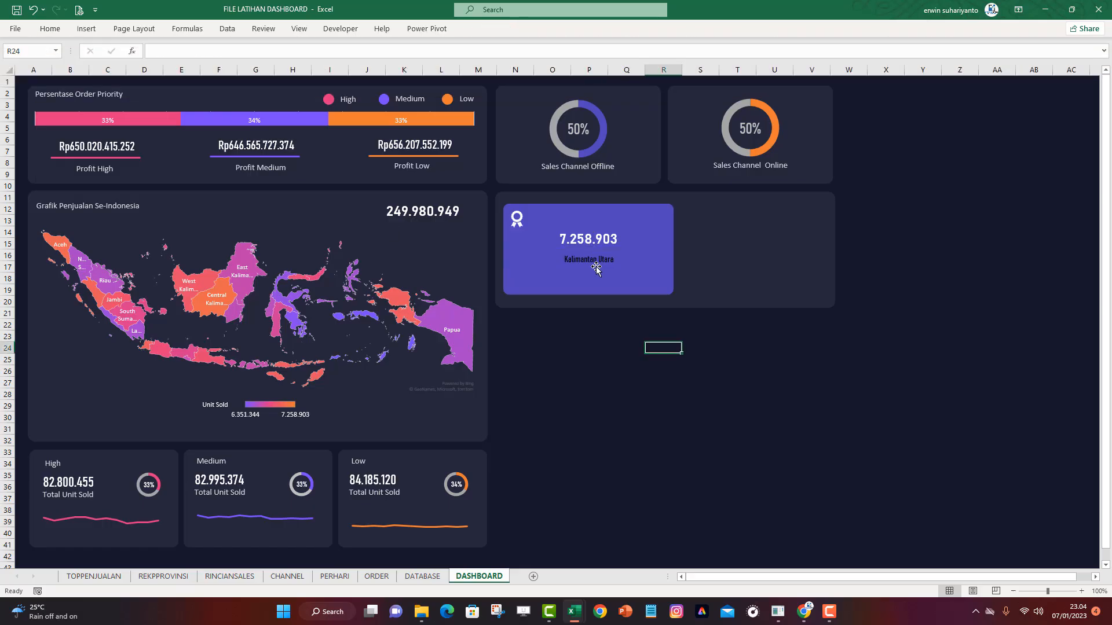
# Make the province name on the purple card white and increase its font size to 18
pyautogui.click(595, 267)
pyautogui.click(581, 255)
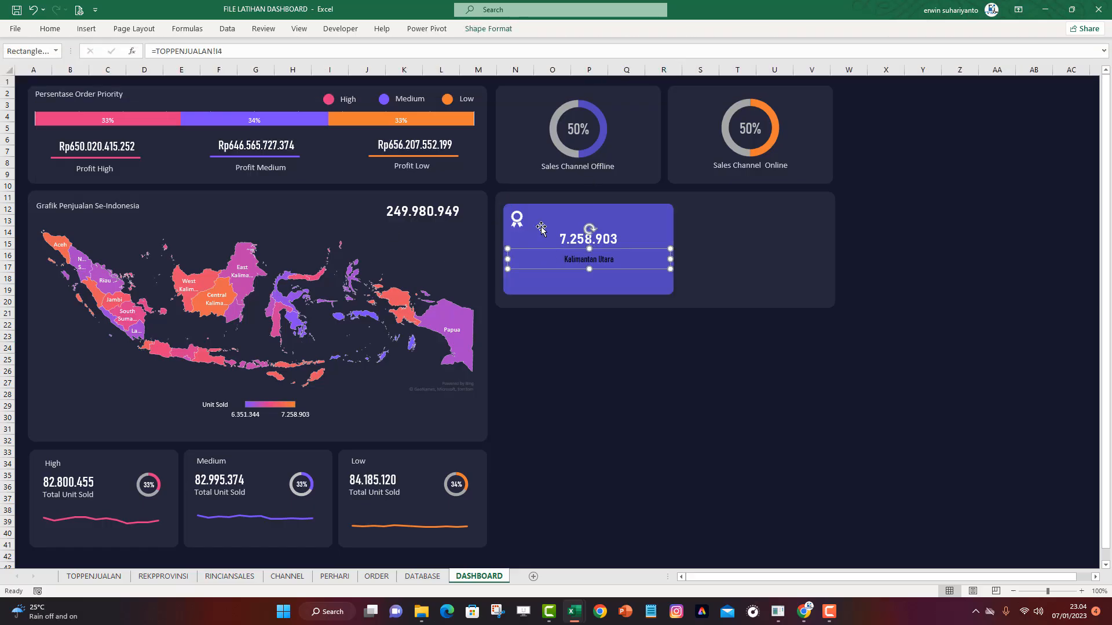
pyautogui.click(61, 29)
pyautogui.click(220, 69)
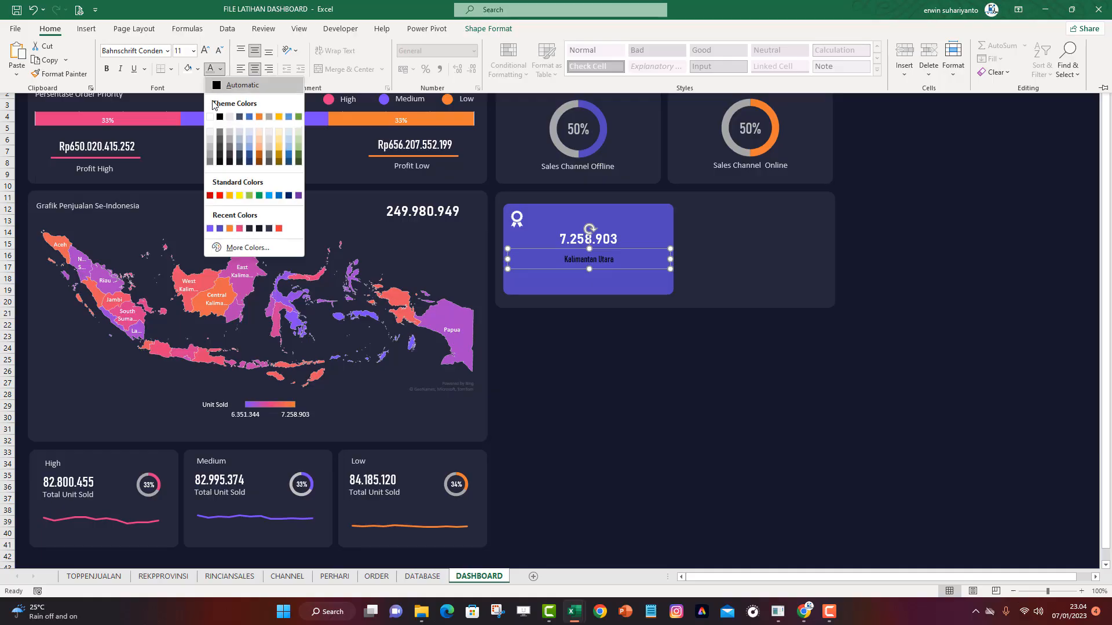
pyautogui.click(209, 117)
pyautogui.click(206, 52)
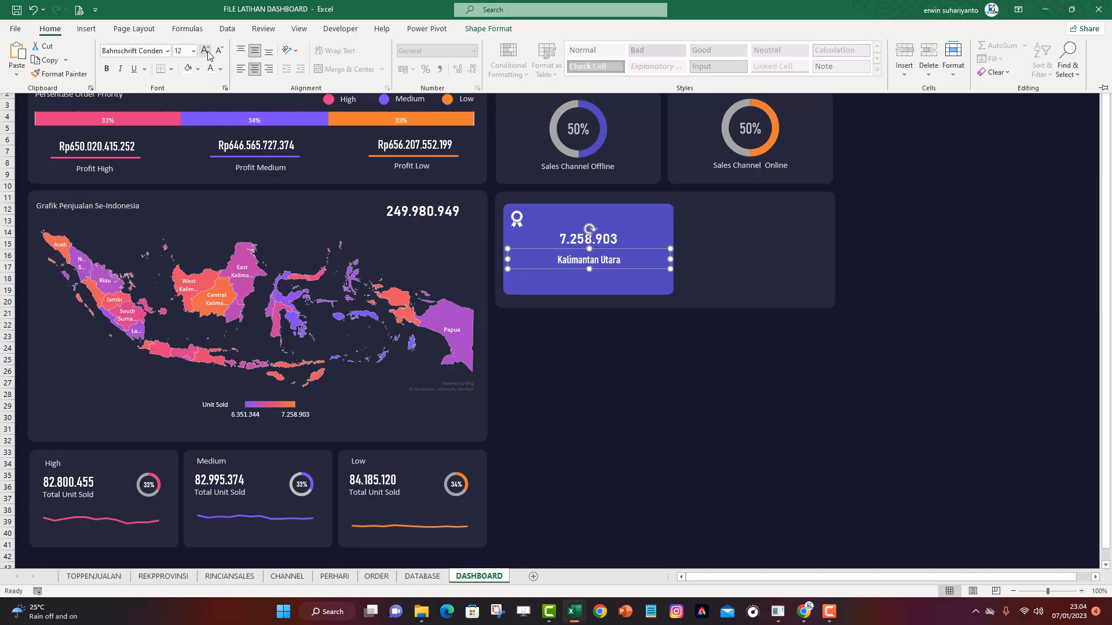
pyautogui.click(206, 51)
pyautogui.click(206, 51)
pyautogui.click(206, 51)
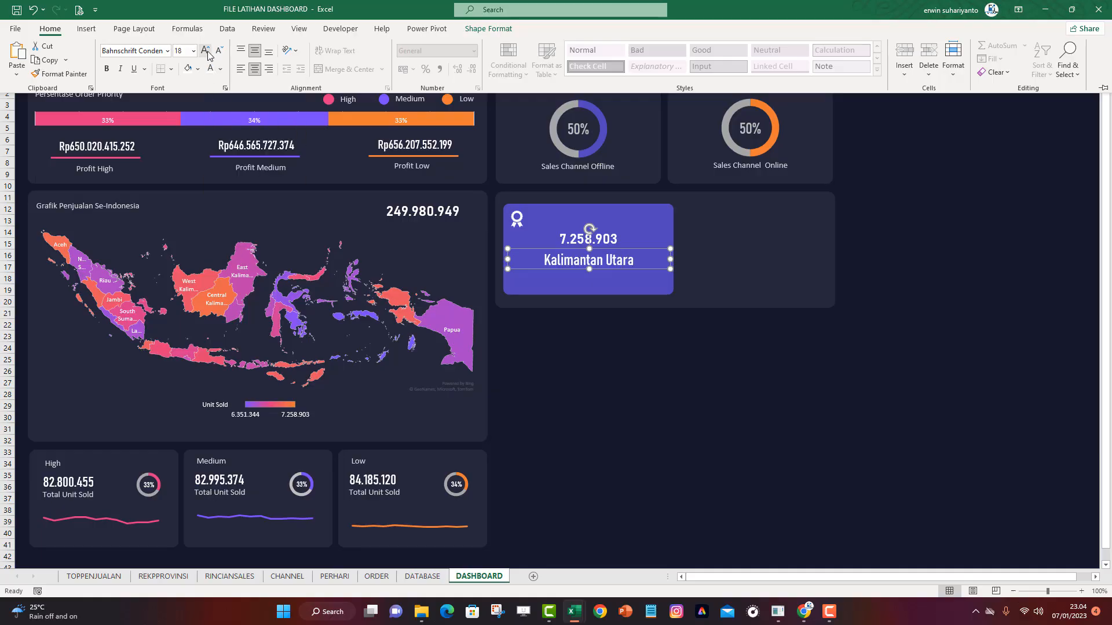
pyautogui.click(596, 326)
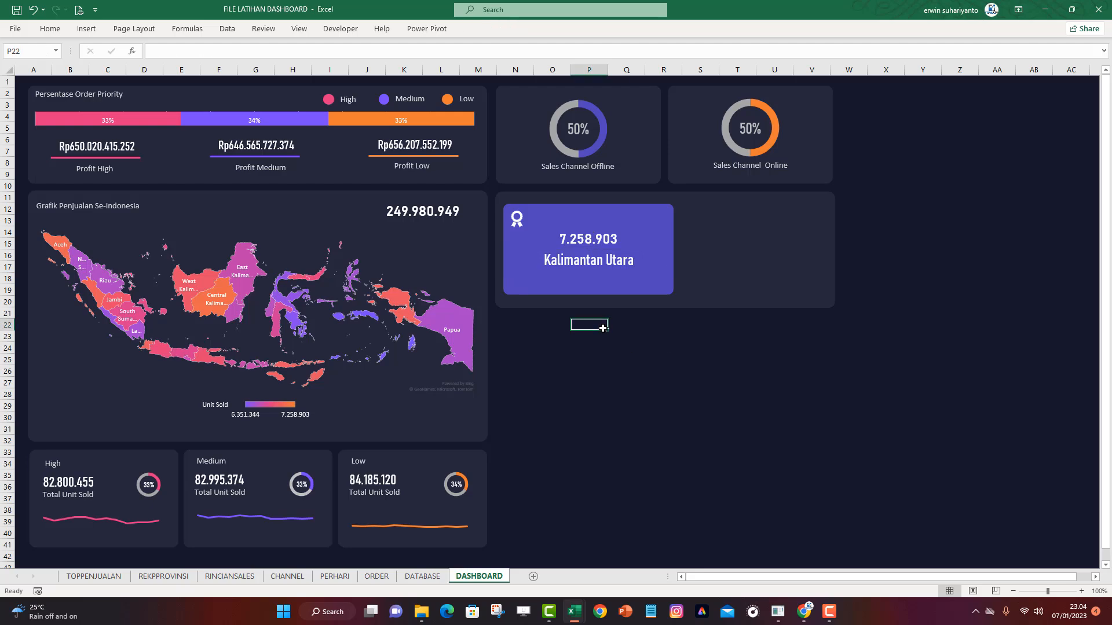
pyautogui.click(604, 242)
pyautogui.click(700, 347)
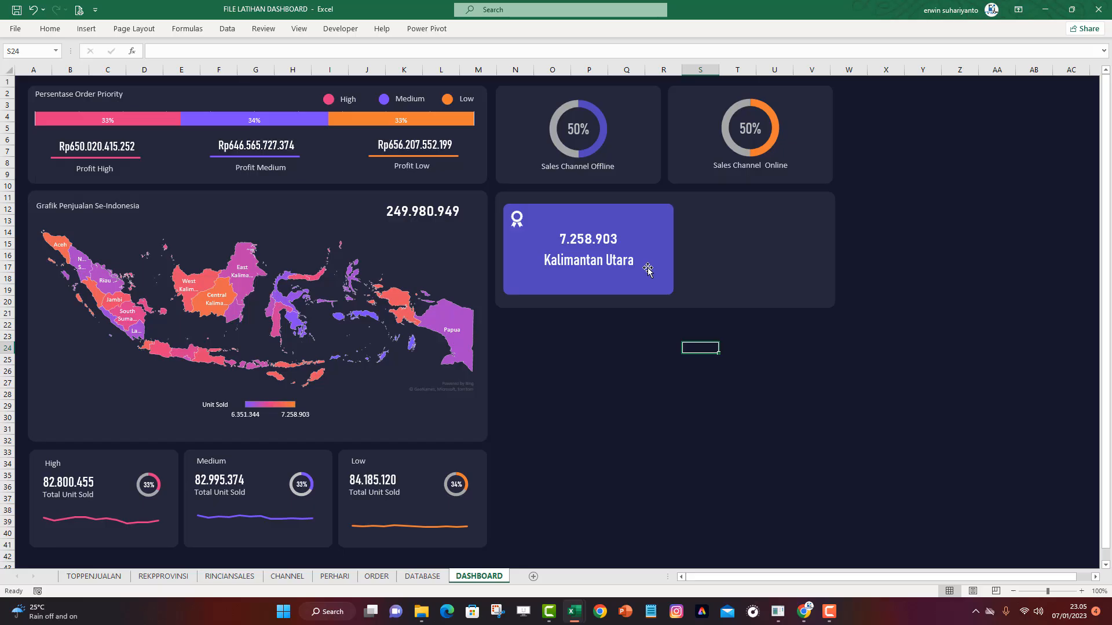
pyautogui.click(710, 382)
# Draw a thin vertical rectangle about 1.2 cm tall and 0.1 cm wide beside the purple card, near the panel's upper edge
pyautogui.click(81, 30)
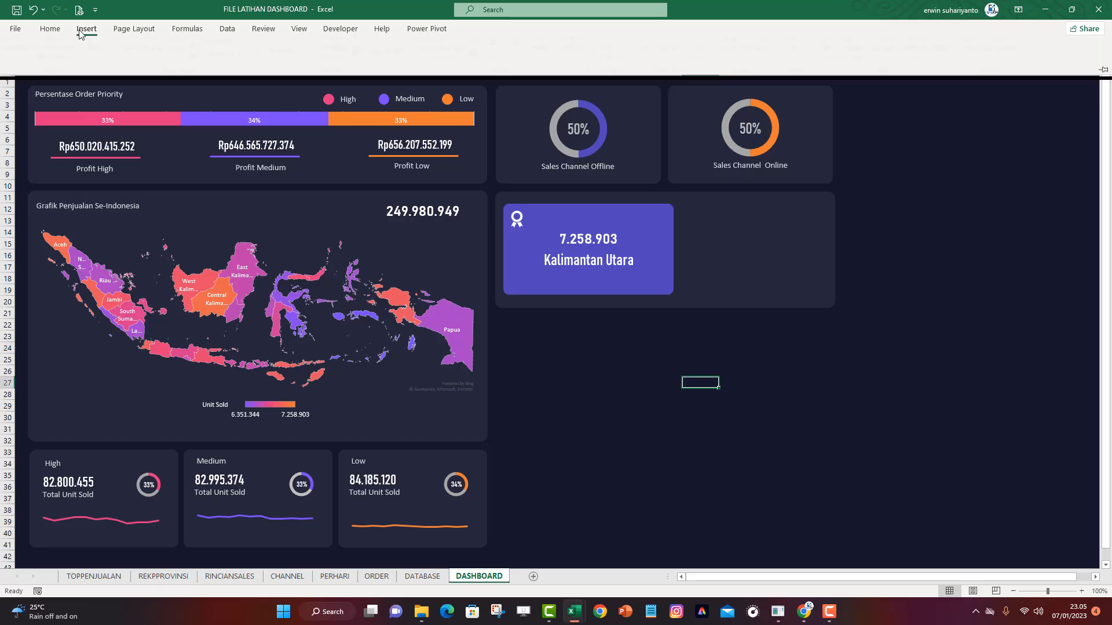
pyautogui.click(162, 58)
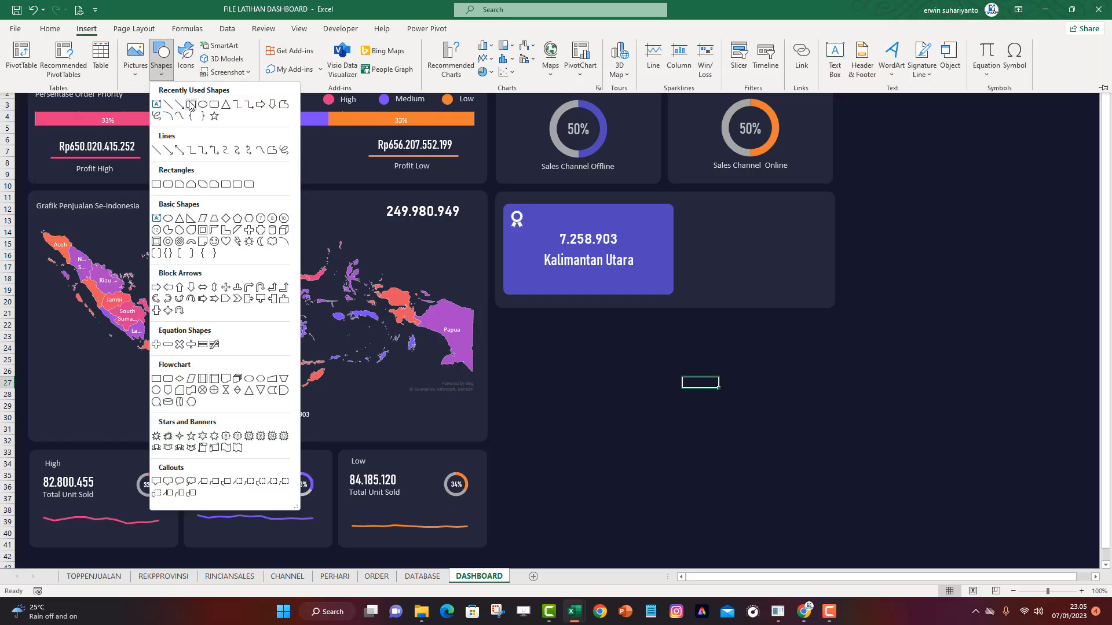
pyautogui.click(191, 105)
pyautogui.moveTo(702, 225); pyautogui.dragTo(700, 234)
# Remove the outline from the thin vertical bar beside the purple card
pyautogui.click(496, 30)
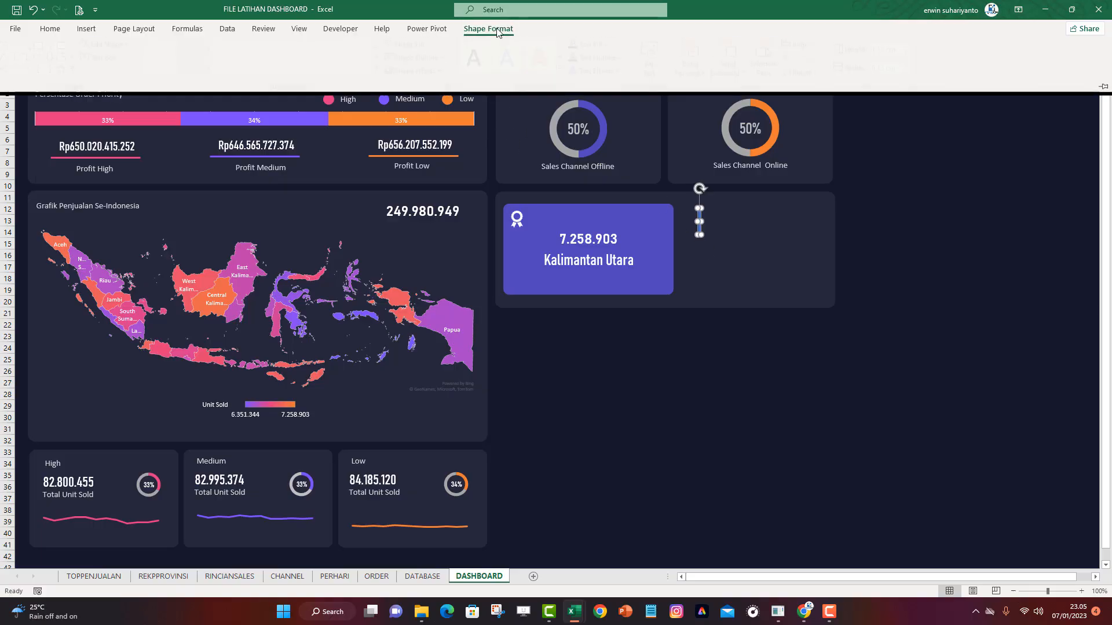
pyautogui.click(414, 46)
pyautogui.click(689, 261)
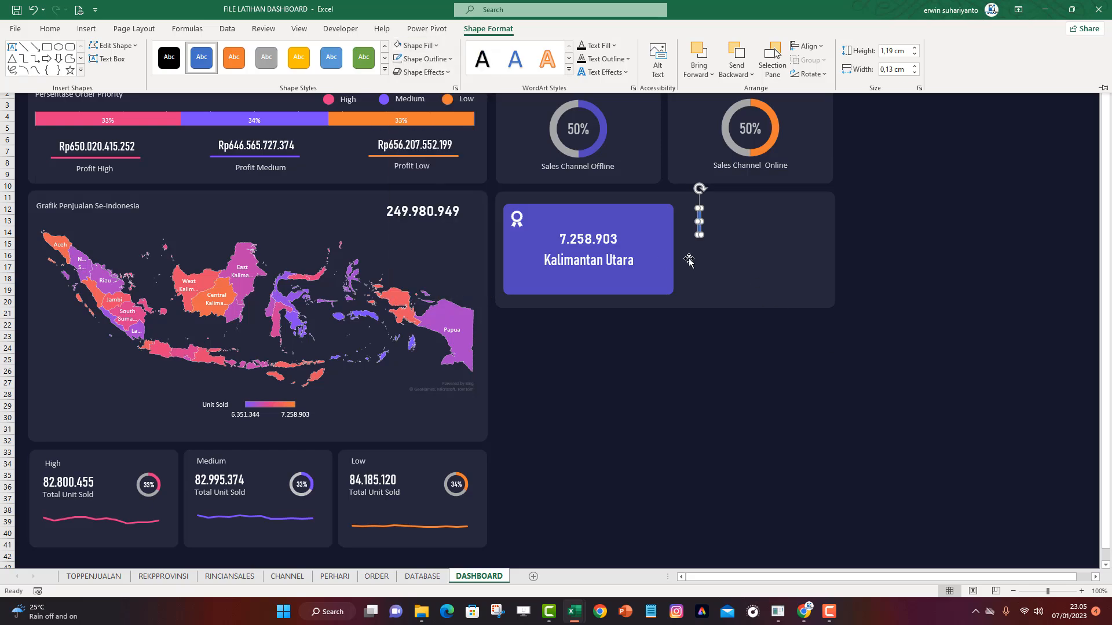
pyautogui.click(440, 59)
pyautogui.click(439, 240)
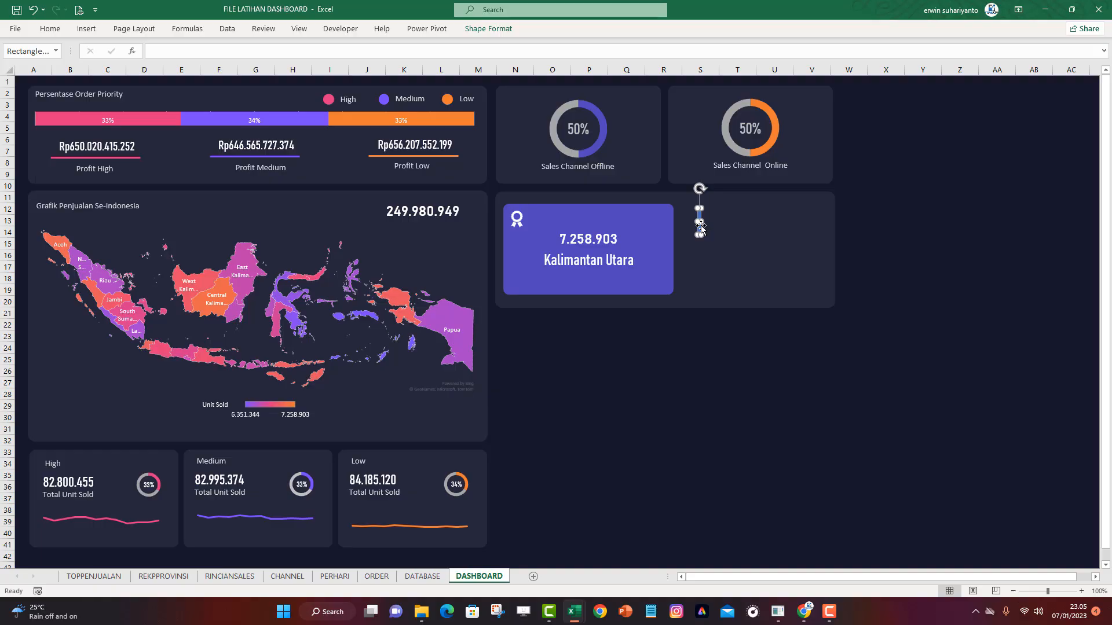
# Duplicate the thin bar twice downward to form a column of three bars beside the purple card
pyautogui.moveTo(700, 227); pyautogui.dragTo(700, 260)
pyautogui.hotkey('ctrl', 'd')
pyautogui.click(703, 335)
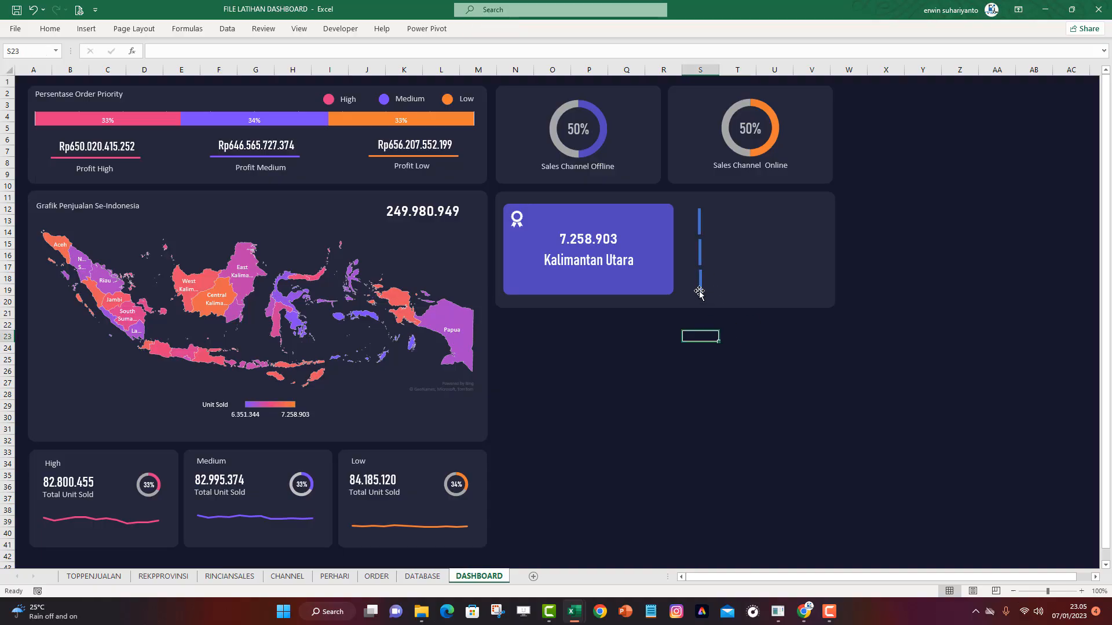
# Select all three thin bars and align them on a common vertical centre line with even vertical spacing
pyautogui.click(700, 291)
pyautogui.keyDown('shift'); pyautogui.click(699, 225); pyautogui.keyUp('shift')
pyautogui.keyDown('shift'); pyautogui.click(701, 246); pyautogui.keyUp('shift')
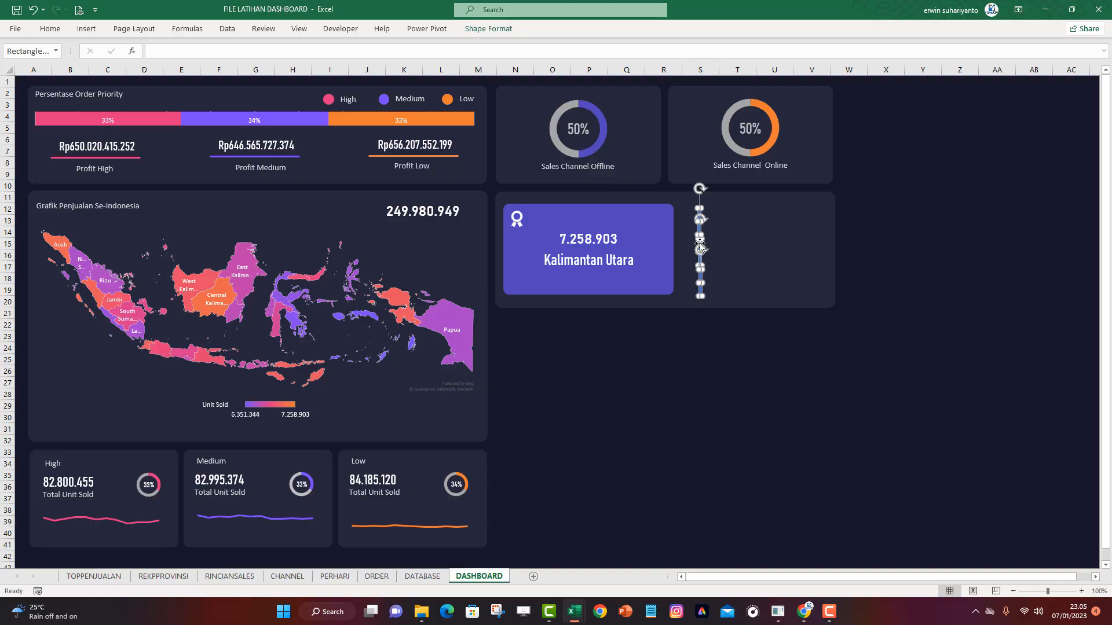
pyautogui.click(488, 28)
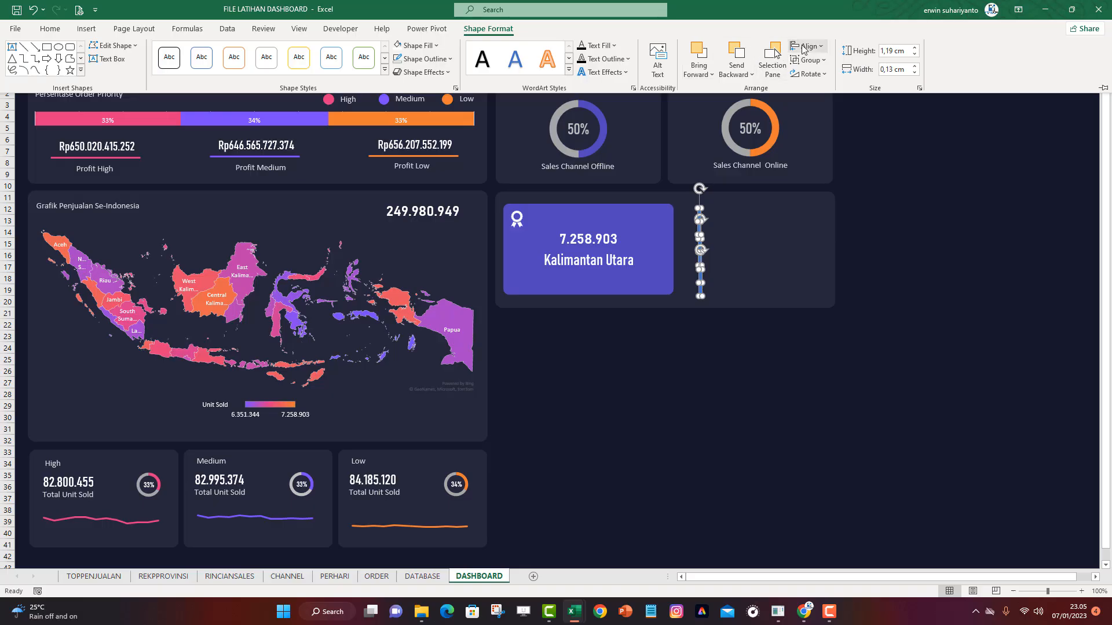
pyautogui.click(805, 47)
pyautogui.click(811, 76)
pyautogui.click(812, 51)
pyautogui.click(817, 200)
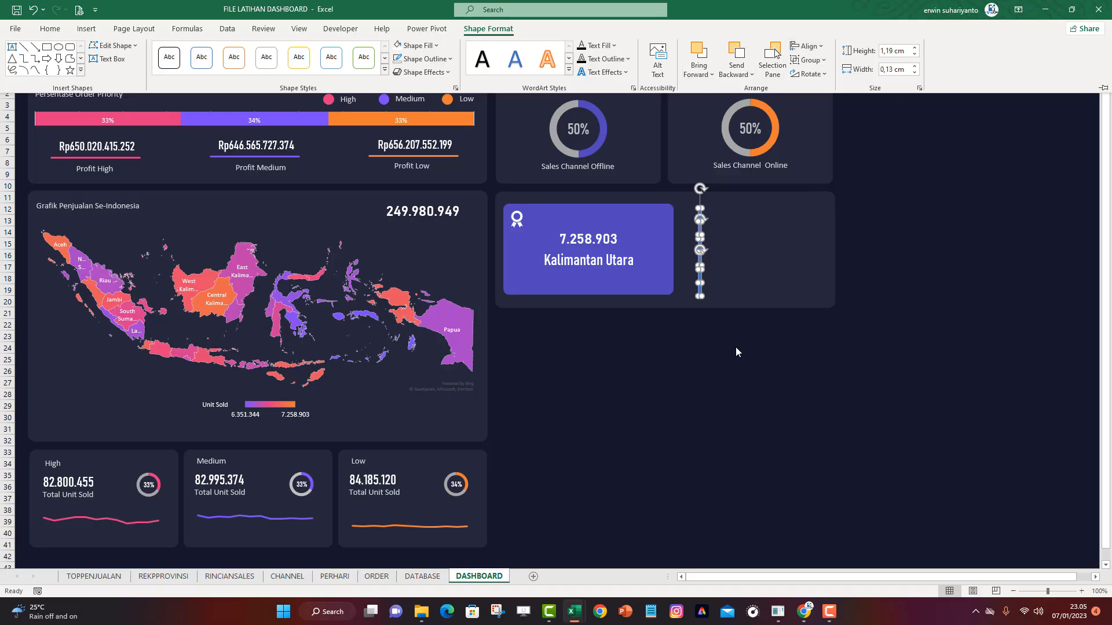
# Shift the column of three bars slightly farther from the purple card
pyautogui.click(711, 332)
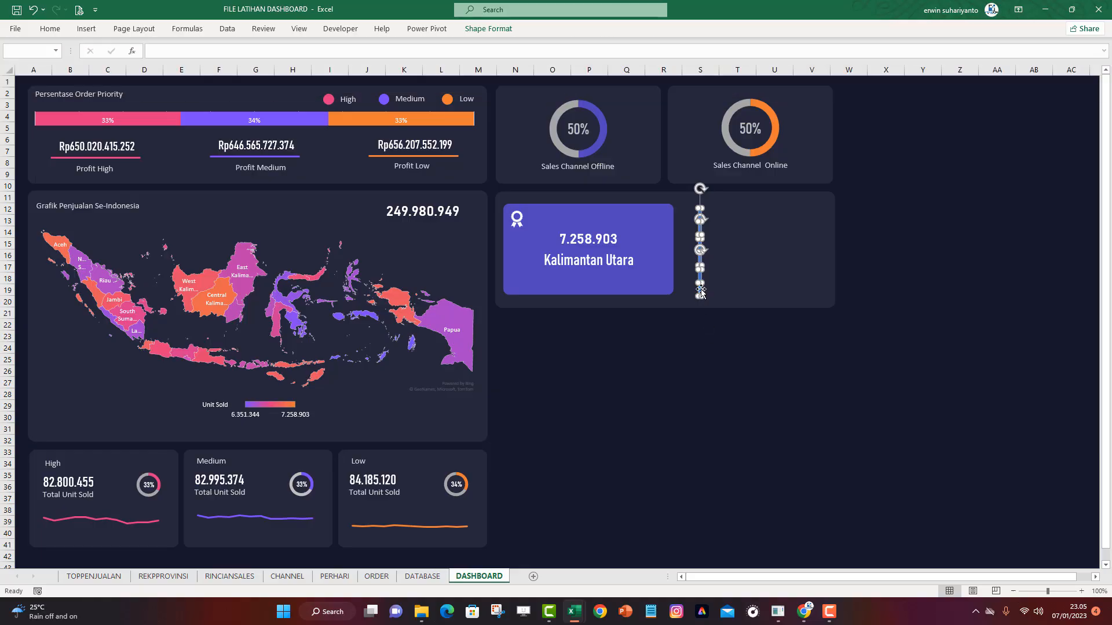
pyautogui.moveTo(701, 290); pyautogui.dragTo(705, 288)
pyautogui.click(734, 353)
# Fill the uppermost thin bar beside the purple card with the recently used pink
pyautogui.click(702, 236)
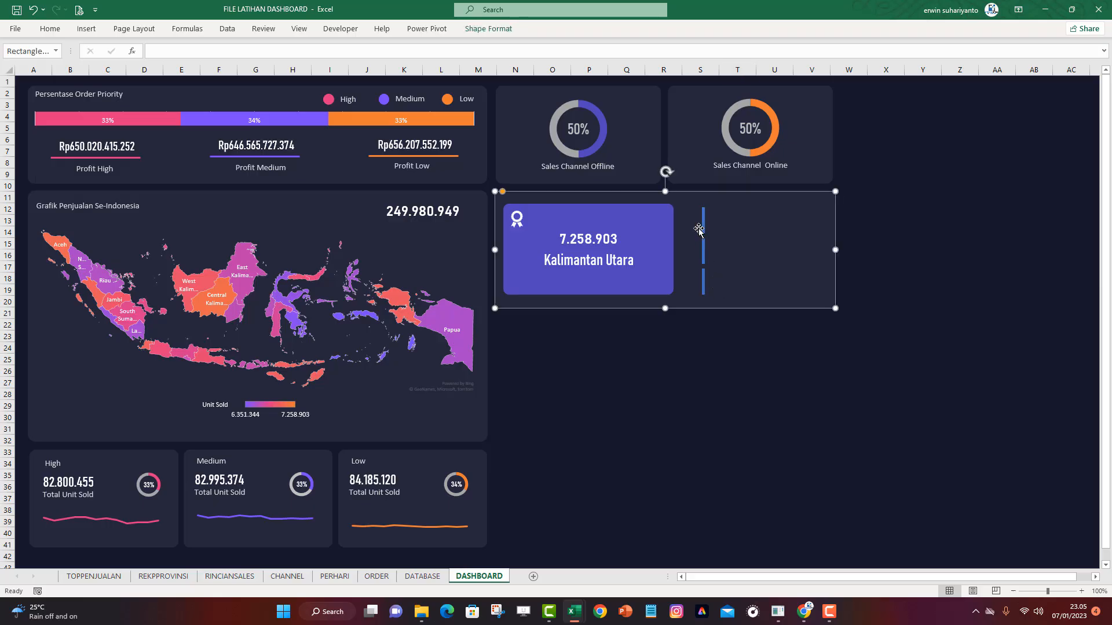
pyautogui.click(703, 214)
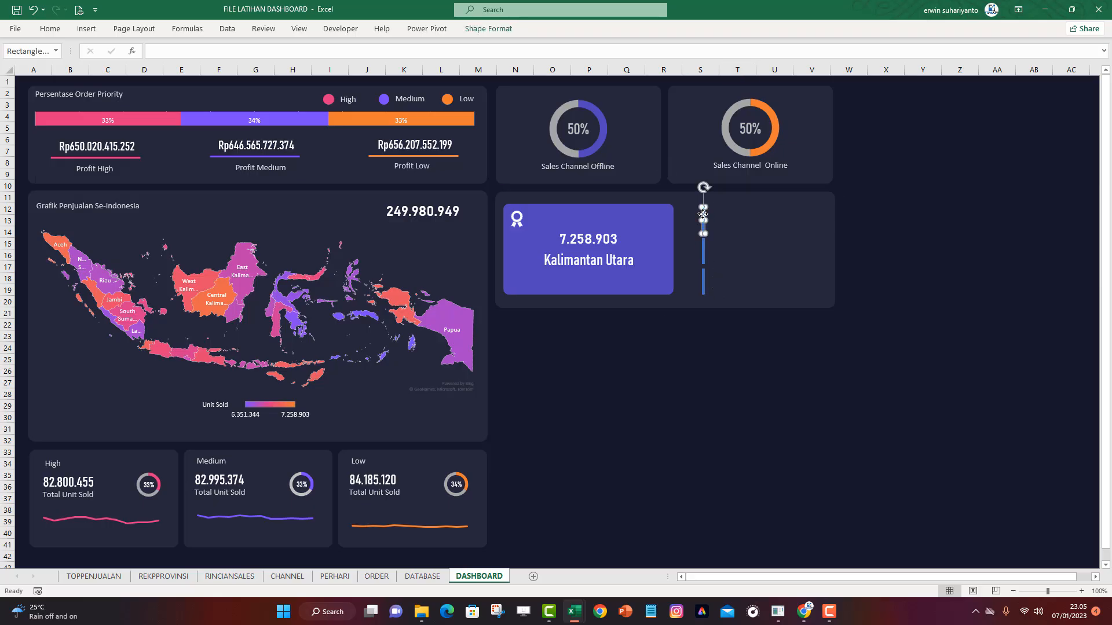
pyautogui.click(502, 30)
pyautogui.click(416, 45)
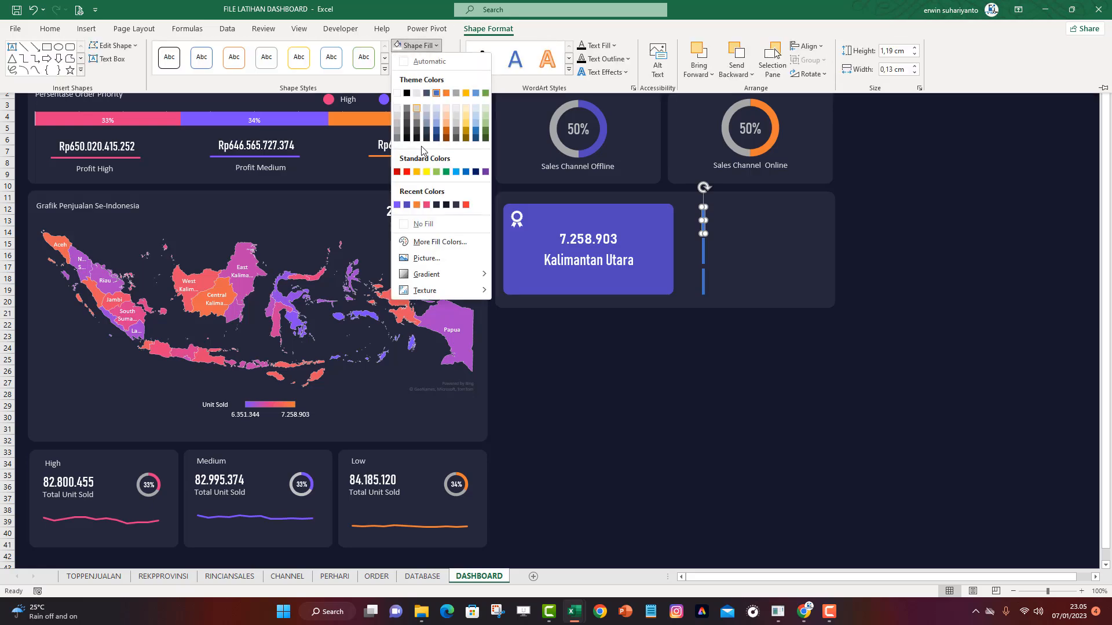
pyautogui.click(427, 205)
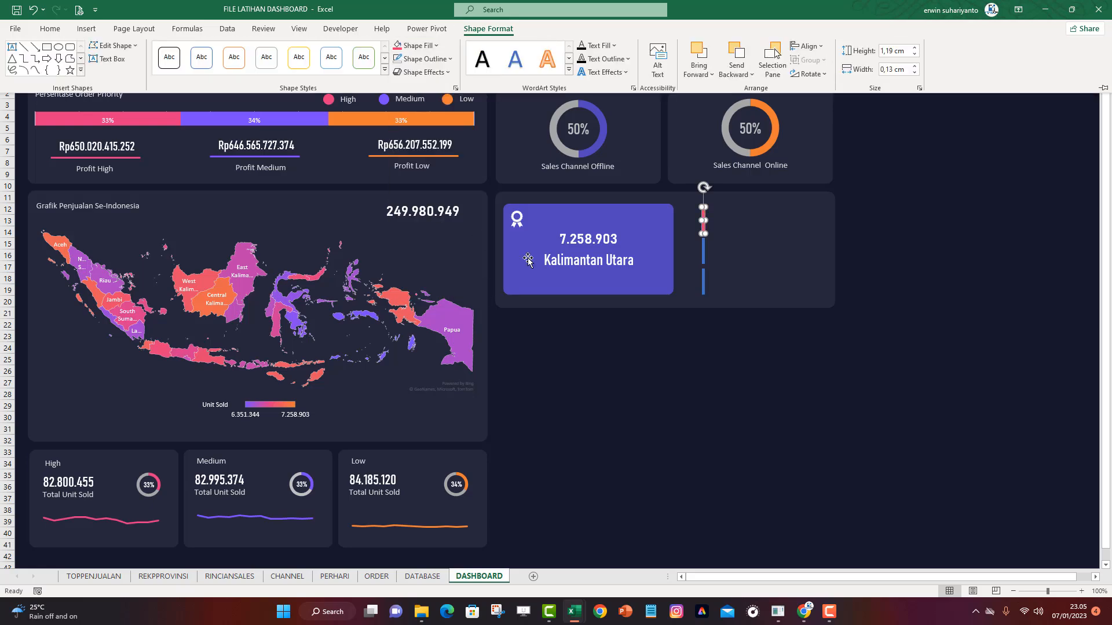
# Fill the middle thin bar with the recently used orange
pyautogui.click(704, 256)
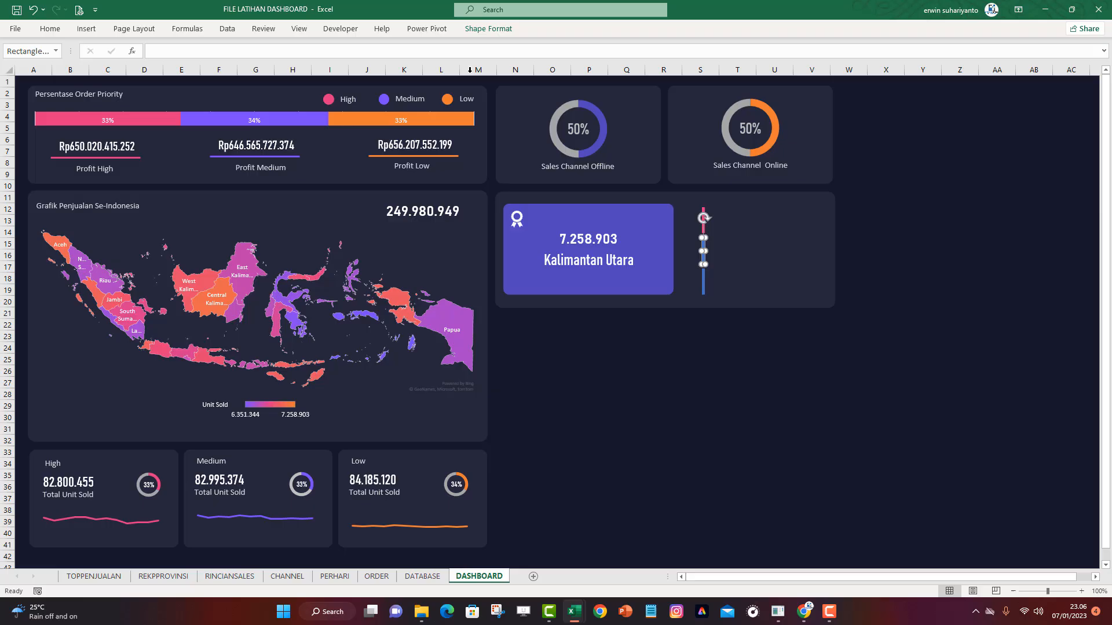
pyautogui.click(488, 28)
pyautogui.click(436, 46)
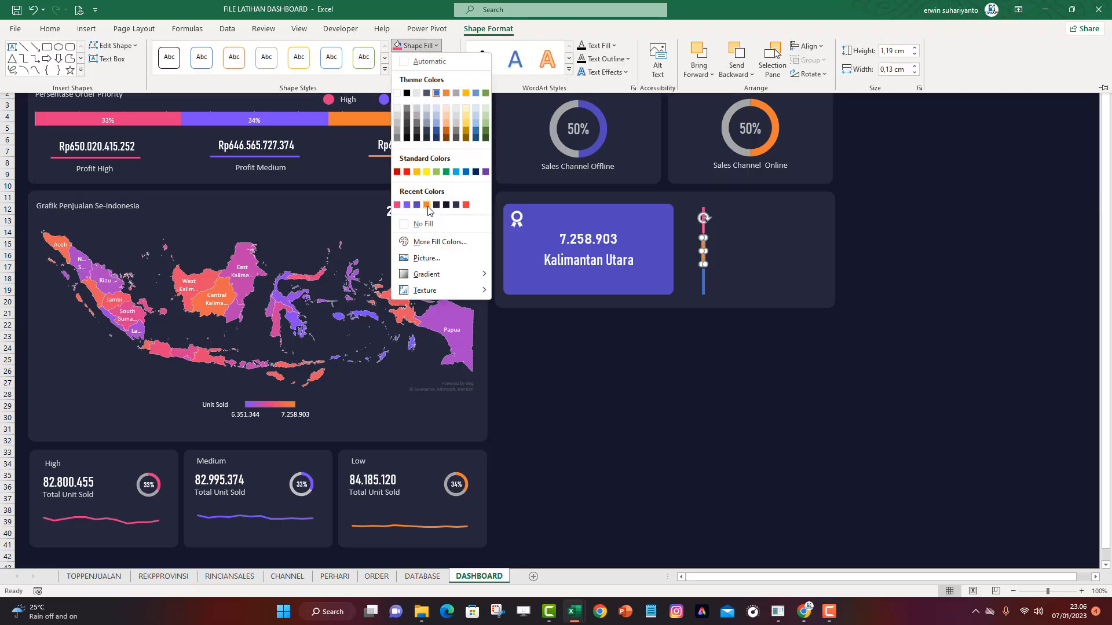
pyautogui.click(427, 205)
pyautogui.click(744, 327)
# Fill the lowest thin bar with the recently used purple that matches the award card
pyautogui.click(705, 287)
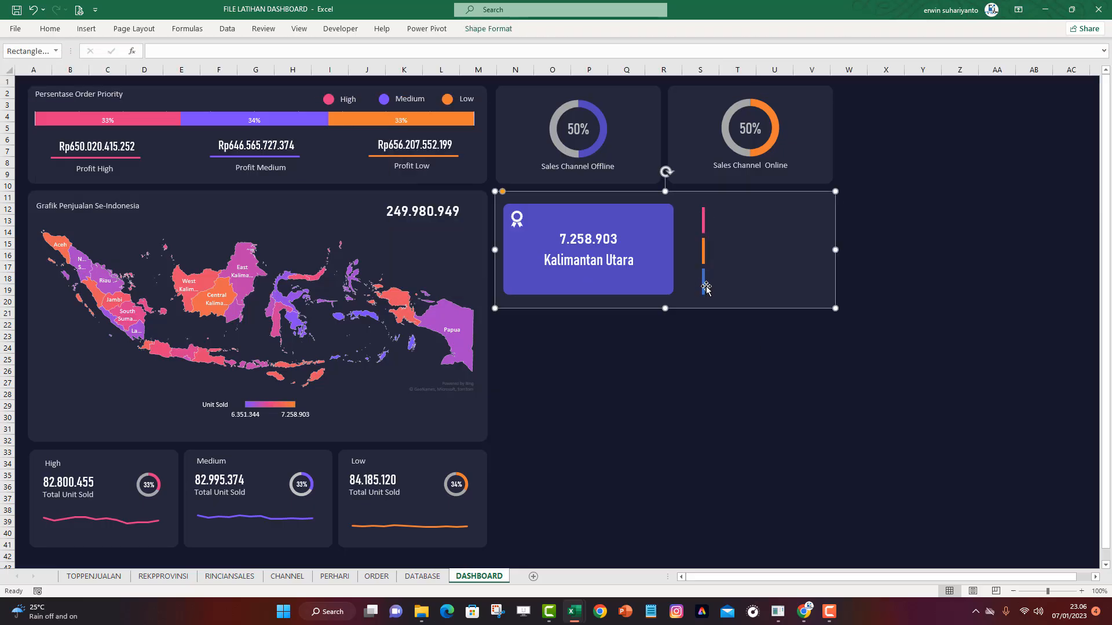
pyautogui.click(706, 286)
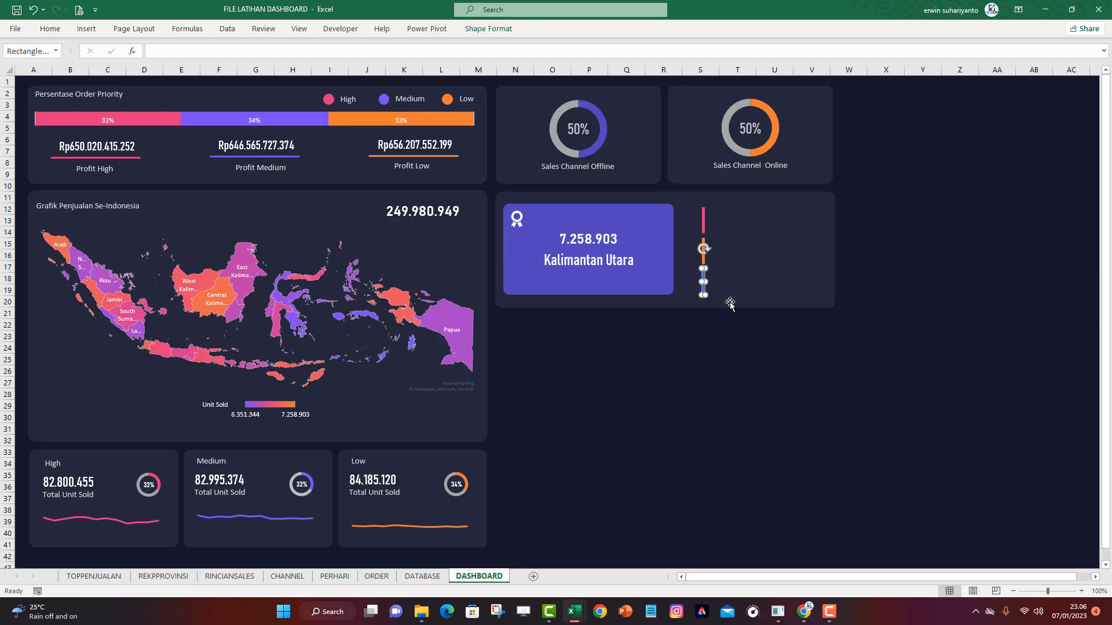
pyautogui.click(495, 29)
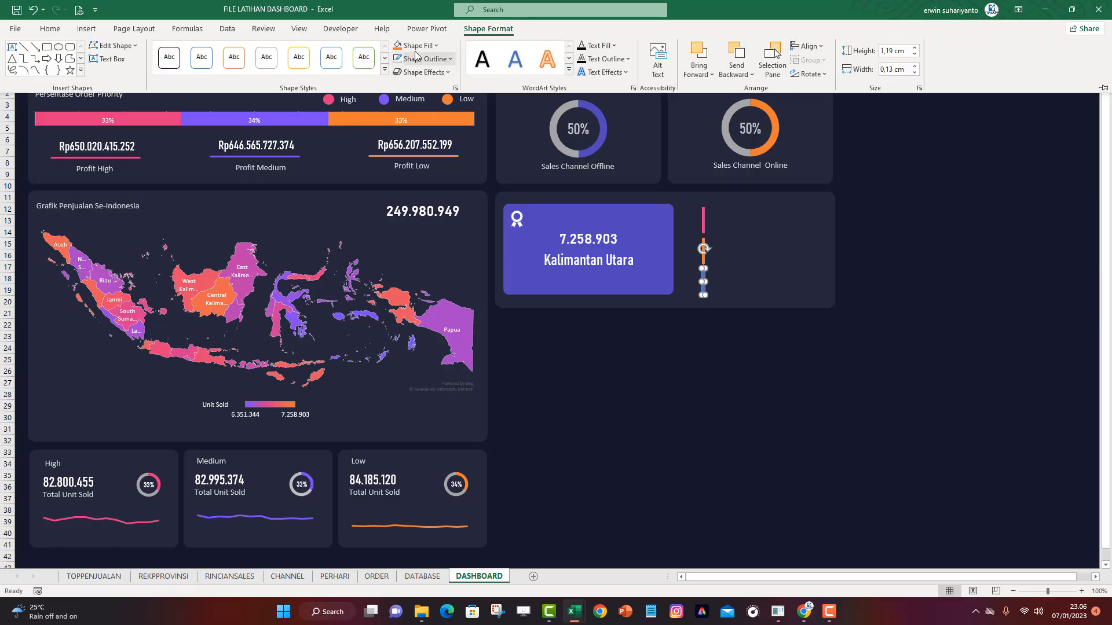
pyautogui.click(415, 45)
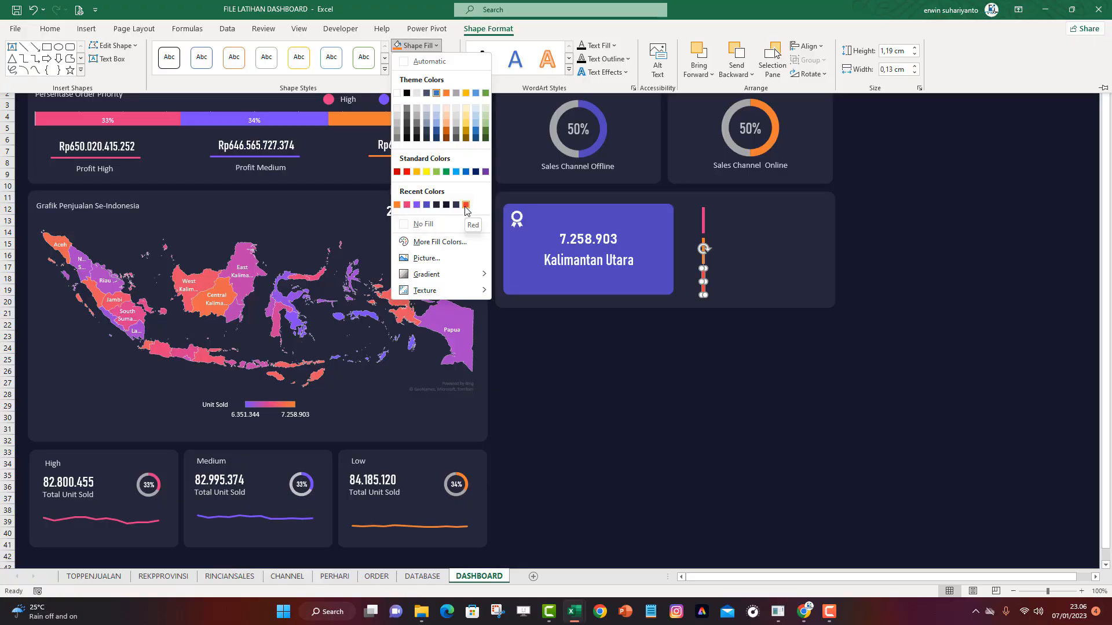
pyautogui.click(427, 205)
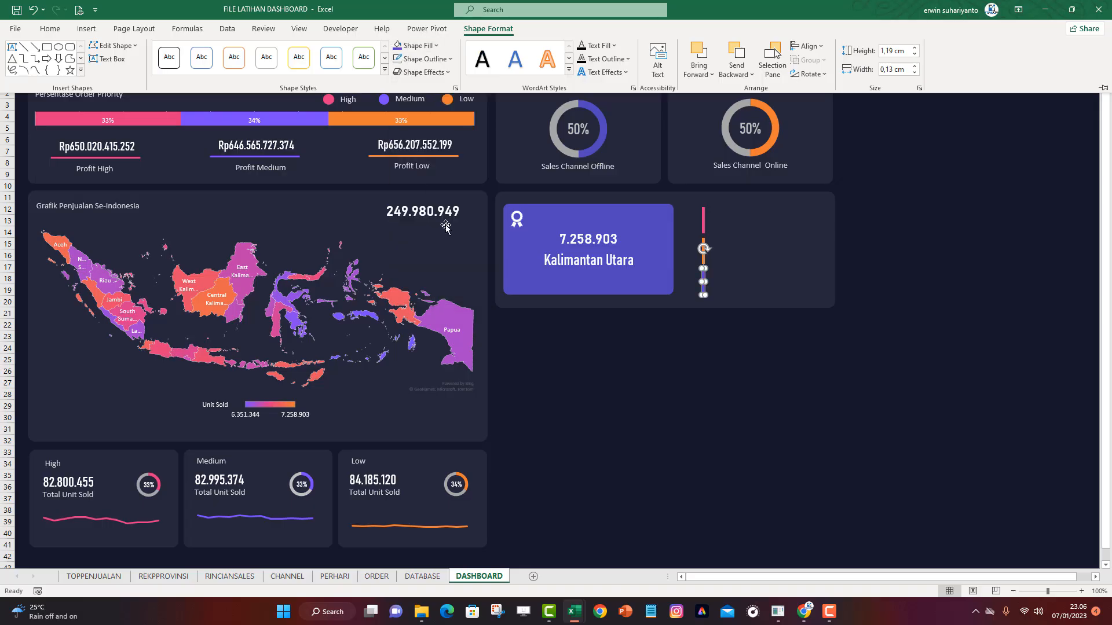
pyautogui.click(725, 374)
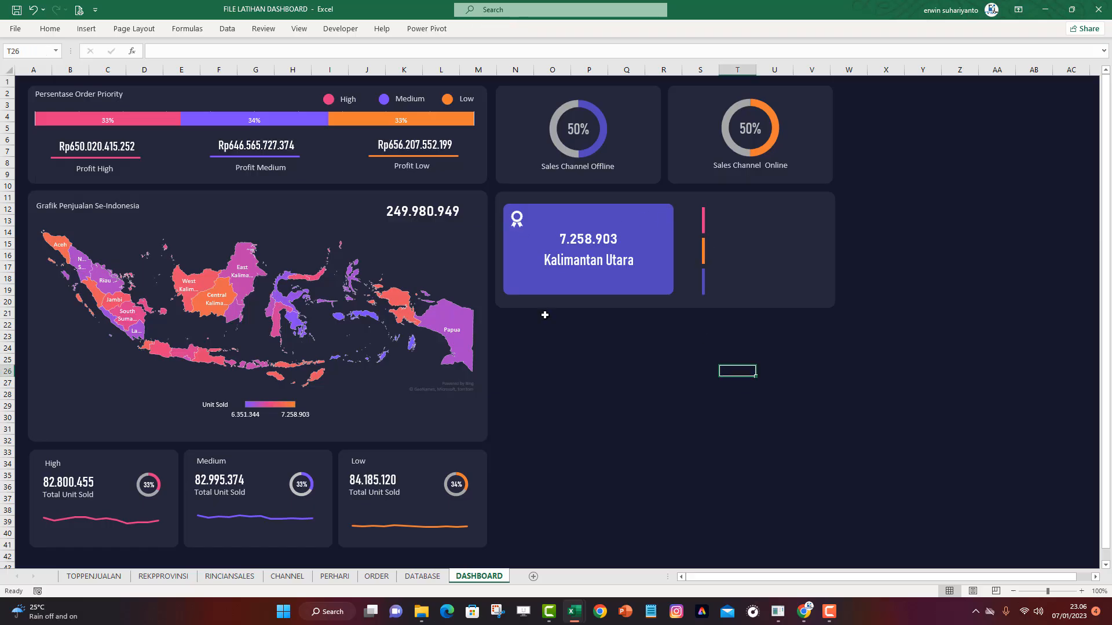
pyautogui.click(580, 314)
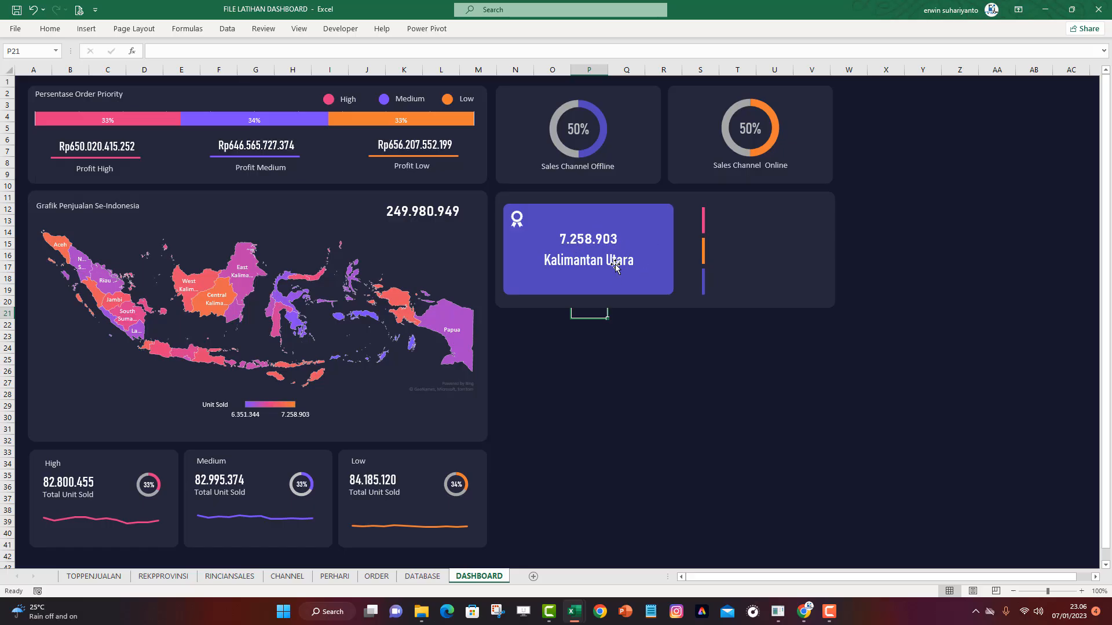
# Duplicate the award card's units-sold number, left-align its text, and fit the narrowed copy beside the pink bar
pyautogui.click(587, 239)
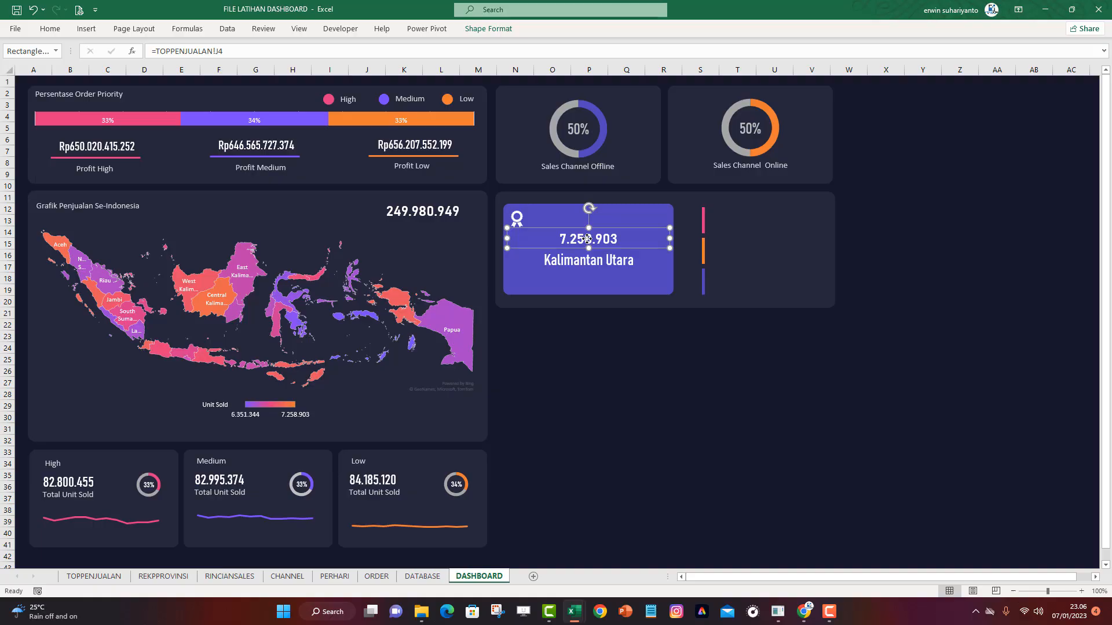
pyautogui.hotkey('ctrl', 'd')
pyautogui.moveTo(591, 253); pyautogui.dragTo(716, 368)
pyautogui.click(51, 29)
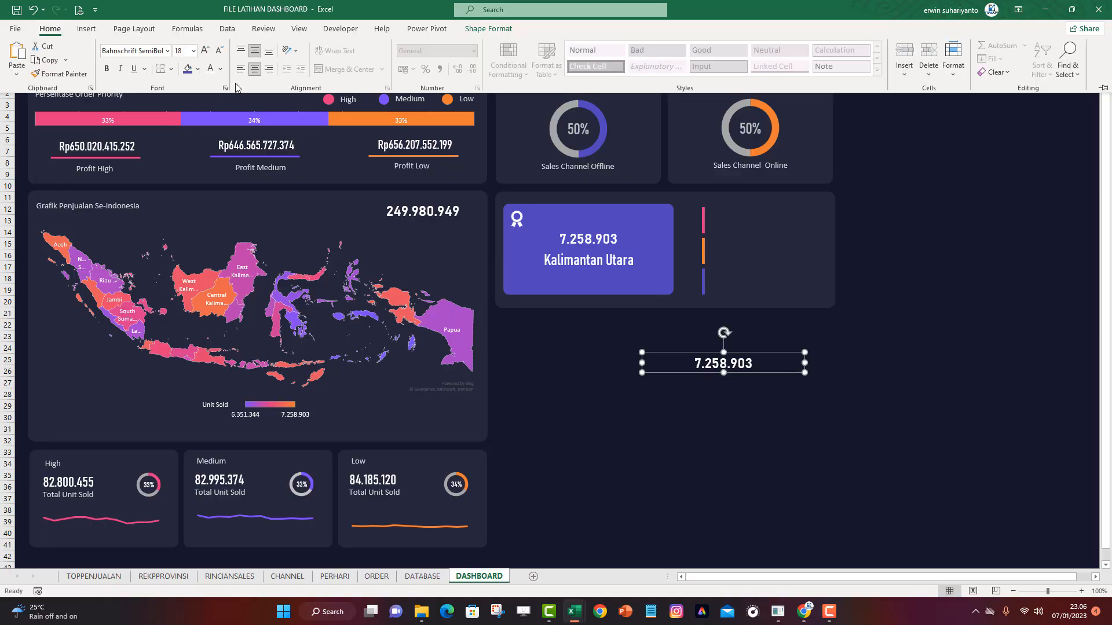
pyautogui.click(241, 69)
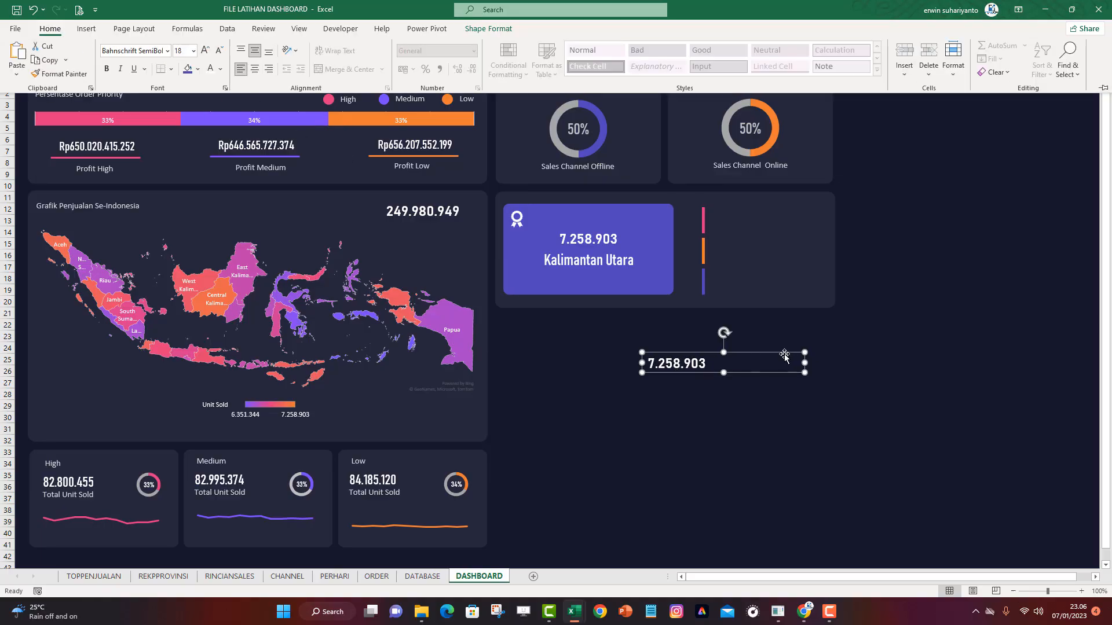
pyautogui.click(746, 361)
pyautogui.moveTo(802, 364); pyautogui.dragTo(831, 213)
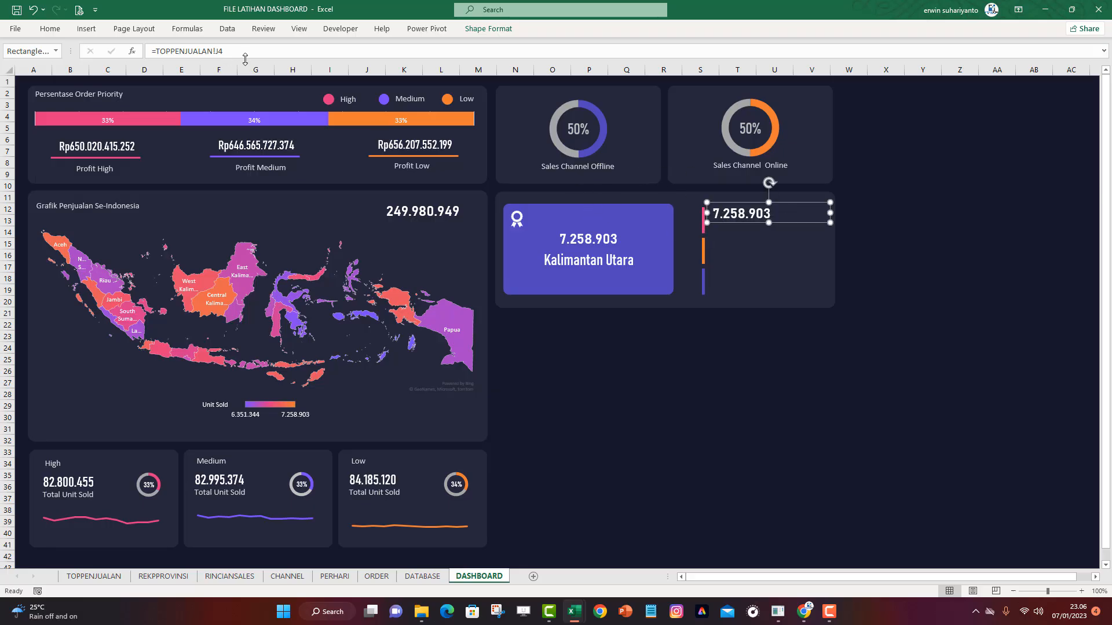
# Link the number box beside the pink bar to the total revenue cell, =TOPPENJUALAN!M4
pyautogui.moveTo(246, 57); pyautogui.dragTo(134, 60)
pyautogui.write('=')
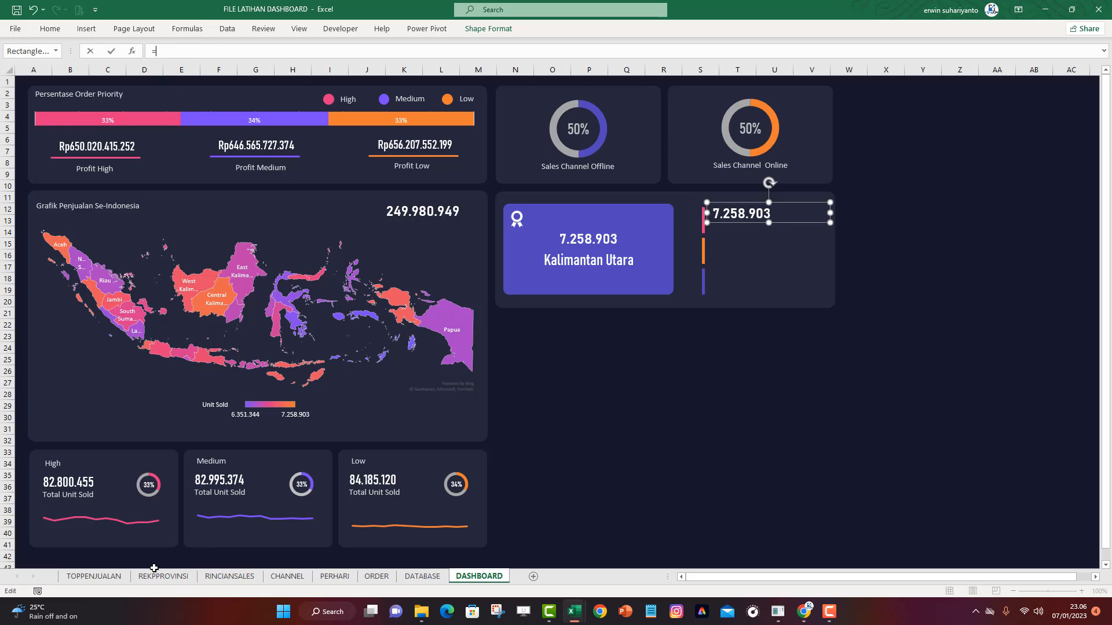
pyautogui.click(113, 576)
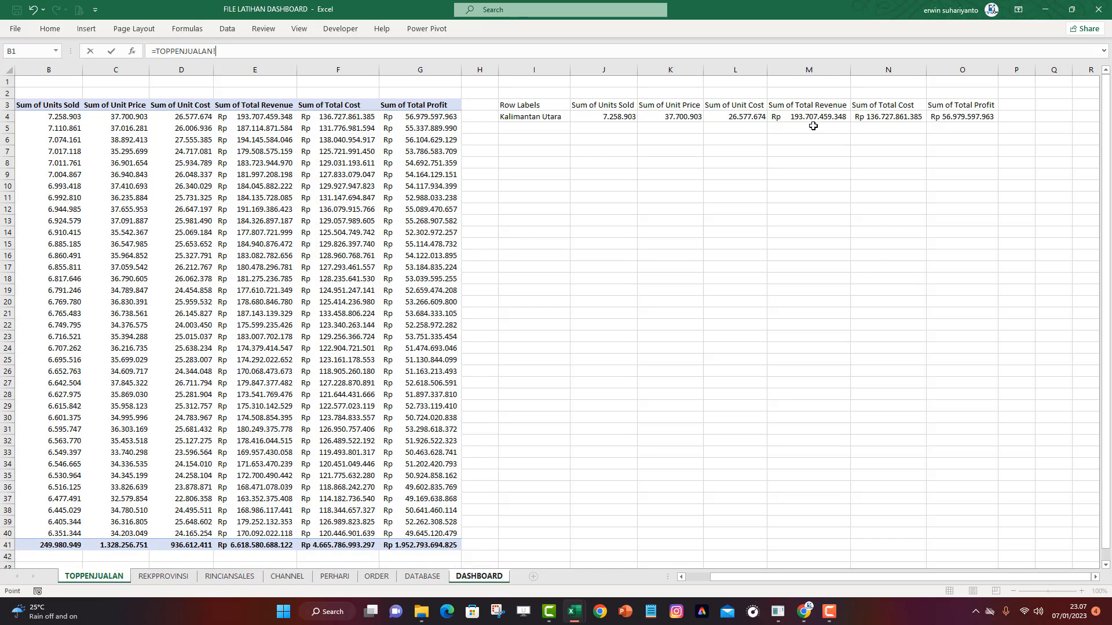
pyautogui.click(814, 119)
pyautogui.press('Return')
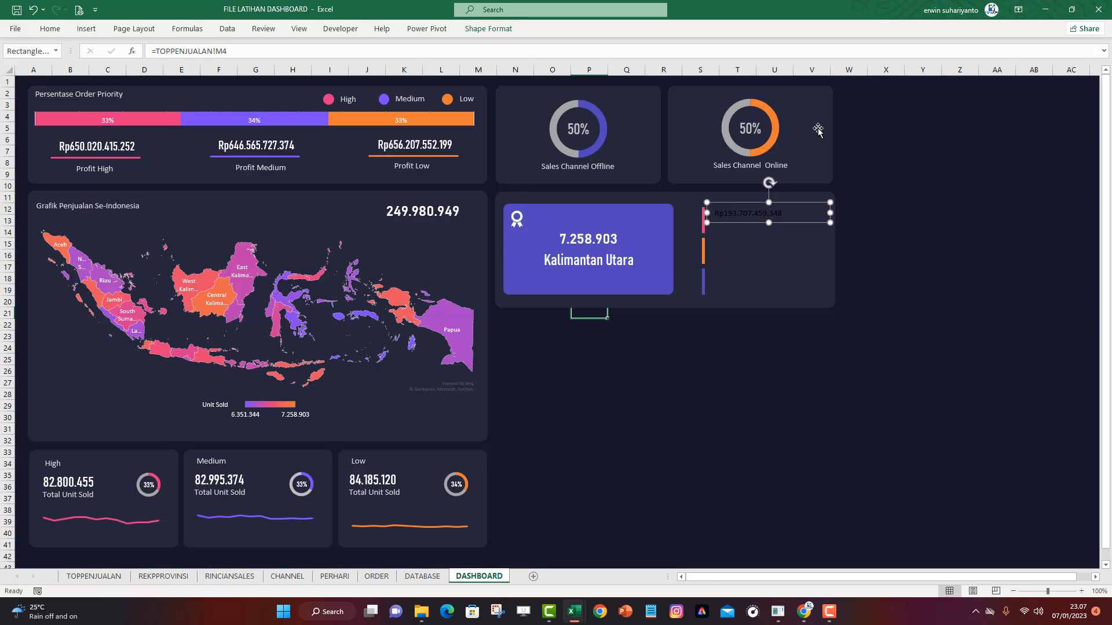
pyautogui.click(735, 350)
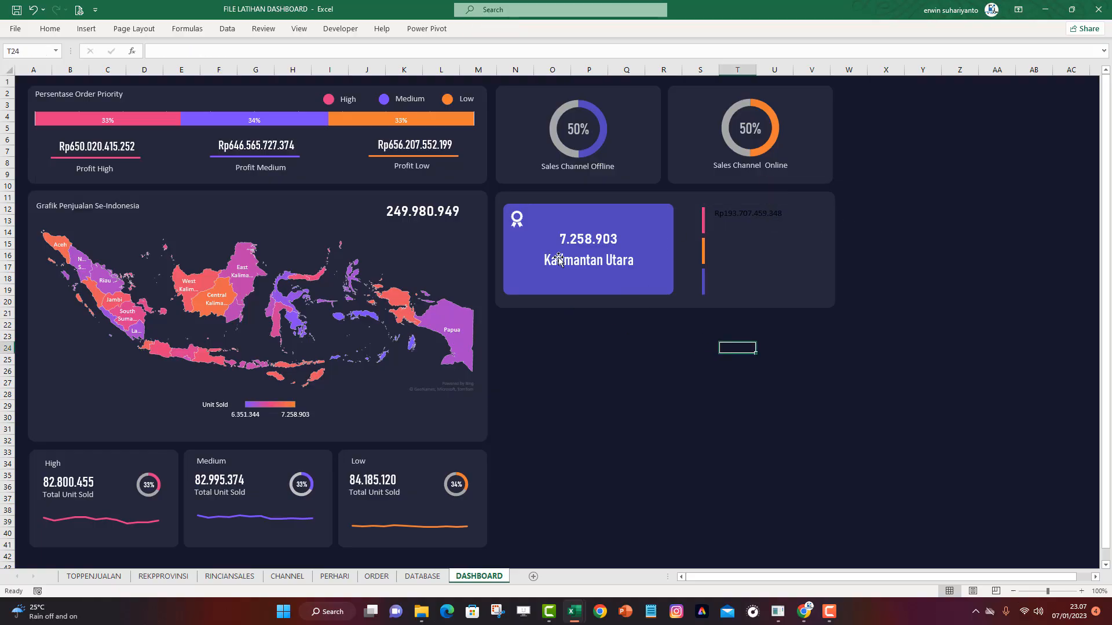
# Copy the Profit Low amount's formatting onto the revenue value beside the pink bar and left-align its text
pyautogui.click(417, 147)
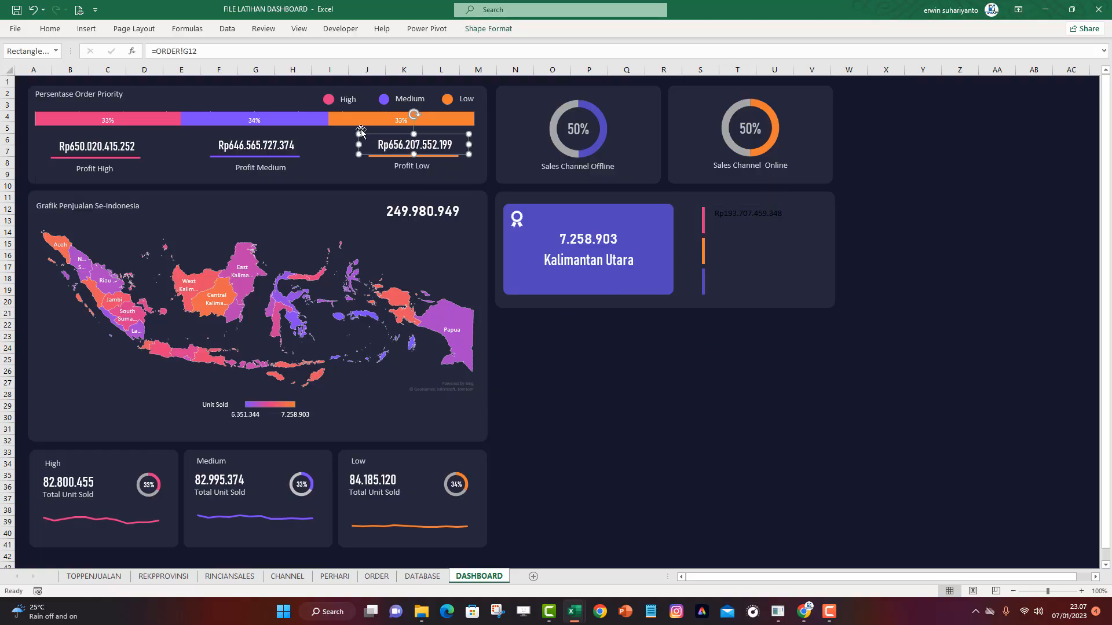
pyautogui.click(49, 28)
pyautogui.click(60, 75)
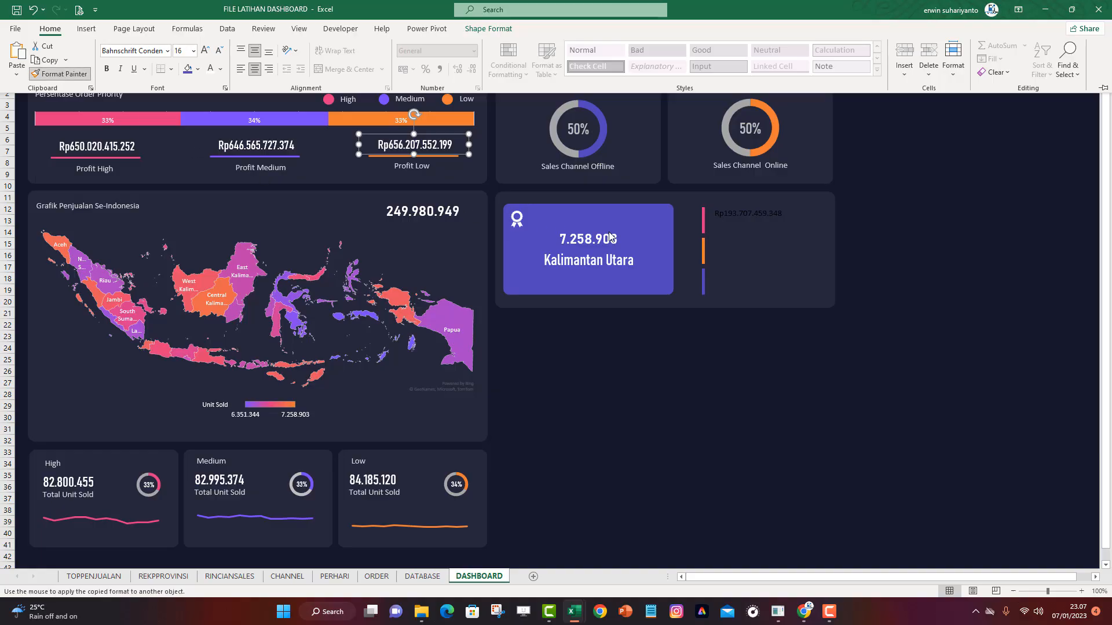
pyautogui.click(739, 214)
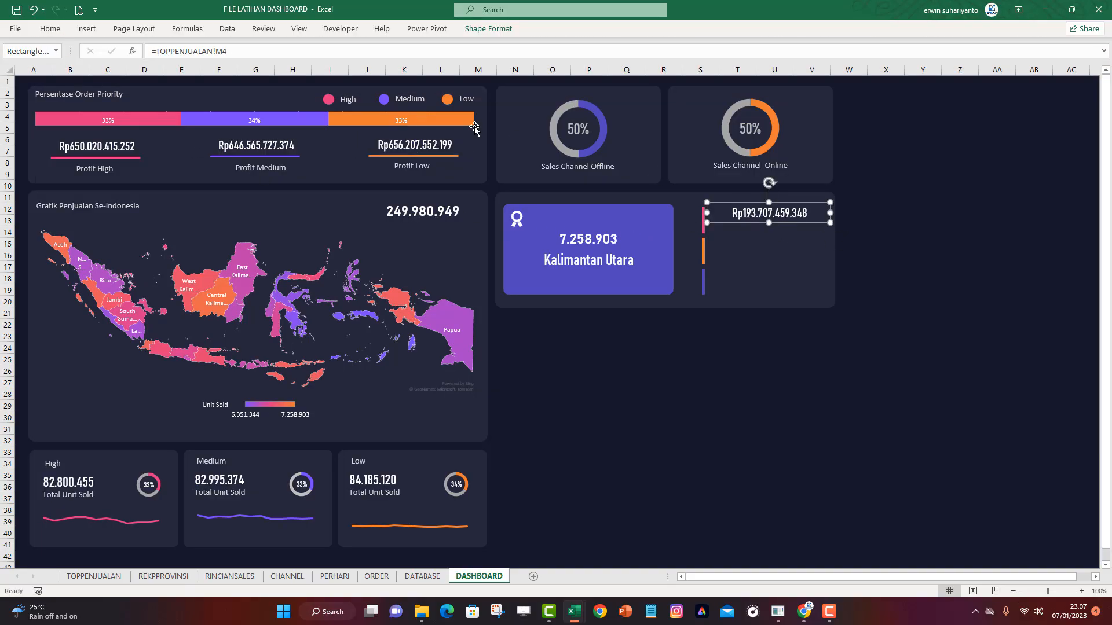
pyautogui.click(50, 28)
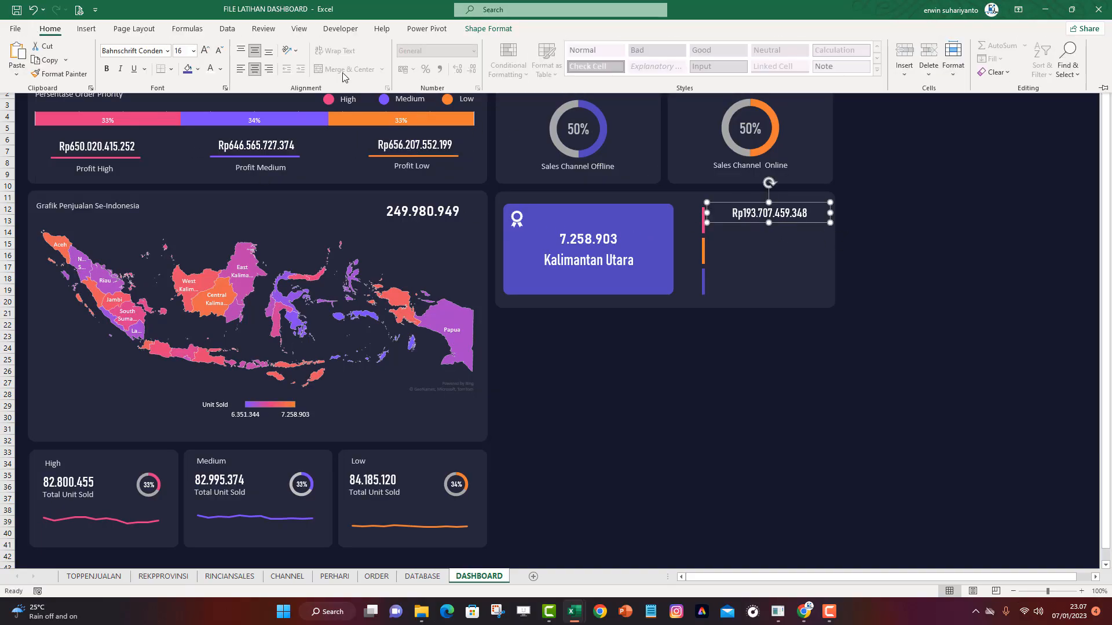
pyautogui.click(240, 69)
pyautogui.click(874, 253)
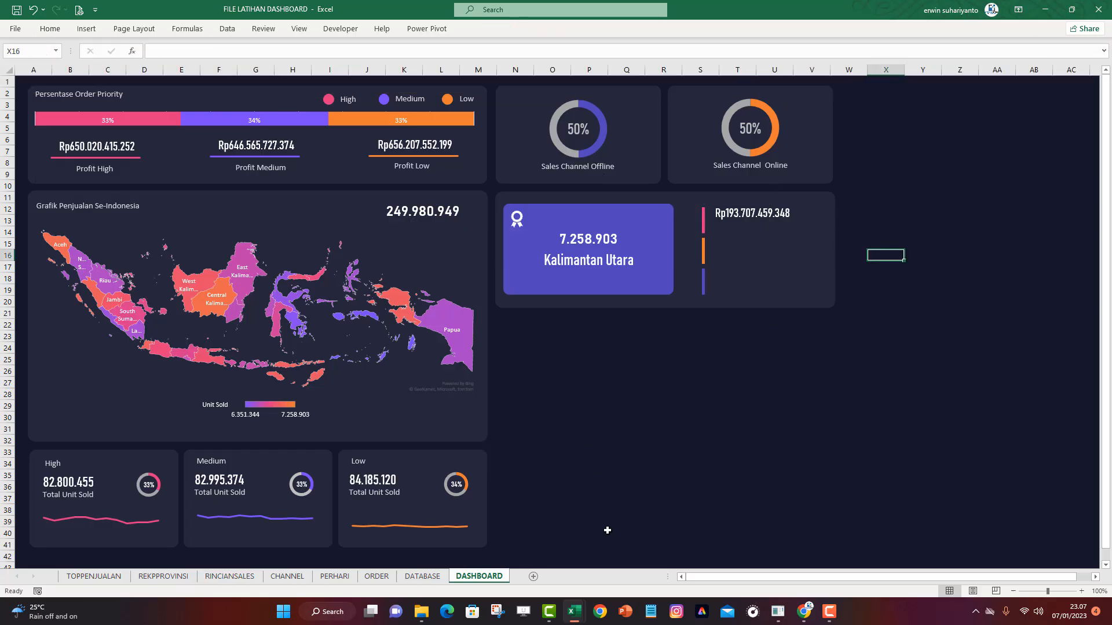
# Duplicate the Profit High label and place the copy directly beneath the revenue value beside the pink bar
pyautogui.click(100, 176)
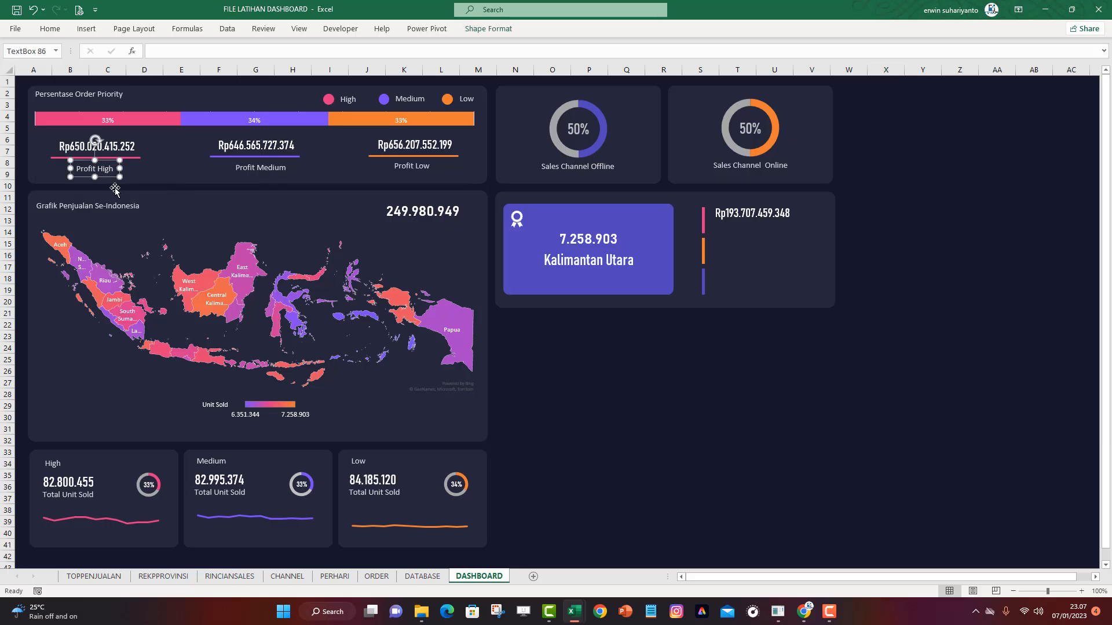
pyautogui.hotkey('ctrl', 'd')
pyautogui.moveTo(116, 186); pyautogui.dragTo(746, 237)
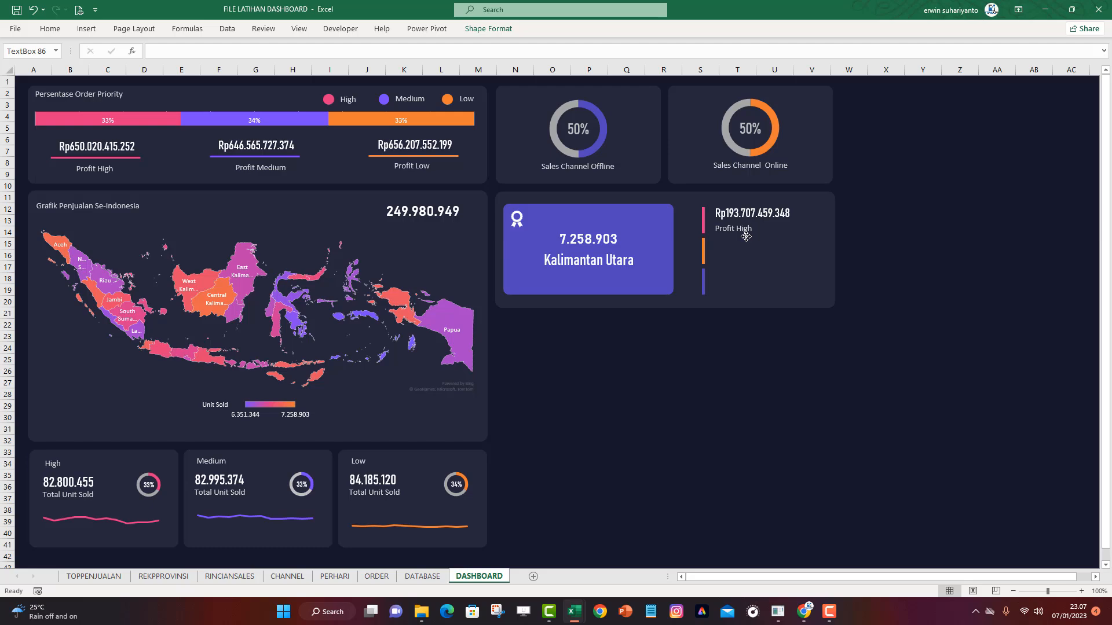
pyautogui.moveTo(746, 236); pyautogui.dragTo(746, 237)
pyautogui.keyDown('shift'); pyautogui.click(770, 214); pyautogui.keyUp('shift')
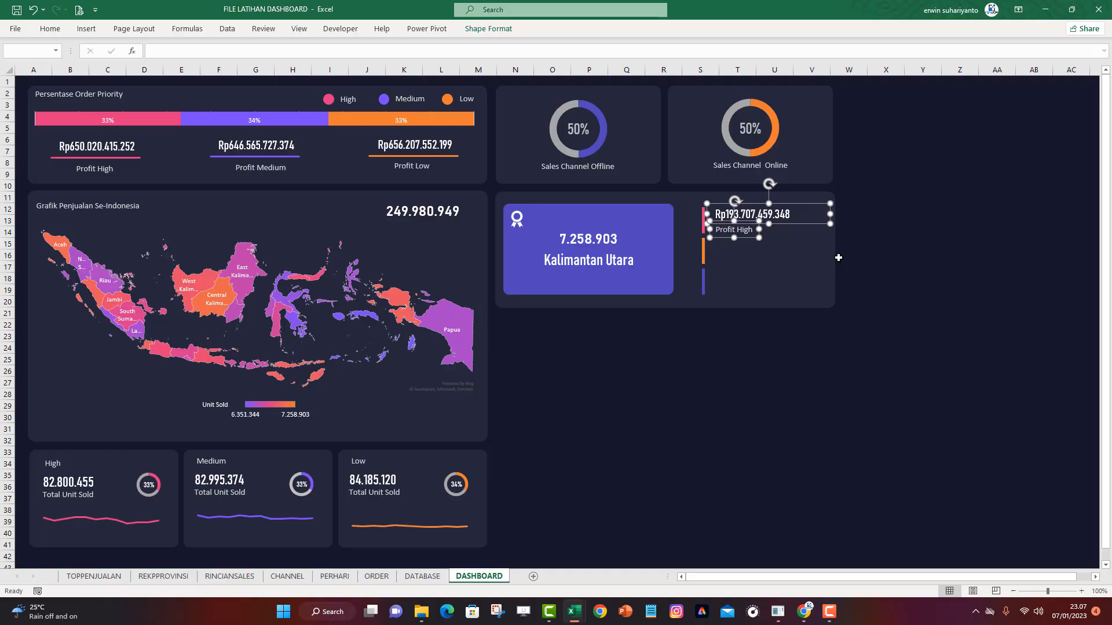
pyautogui.click(944, 266)
# Change the copied label's text to "Total Revenue"
pyautogui.click(733, 230)
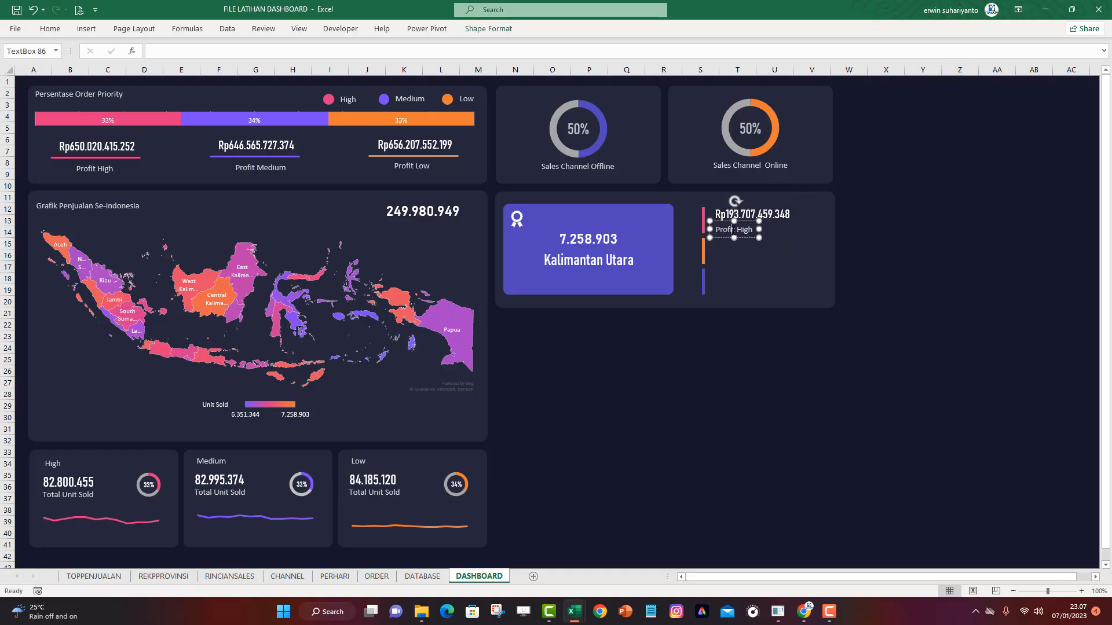
pyautogui.hotkey('ctrl', 'a')
pyautogui.write('Total Rev')
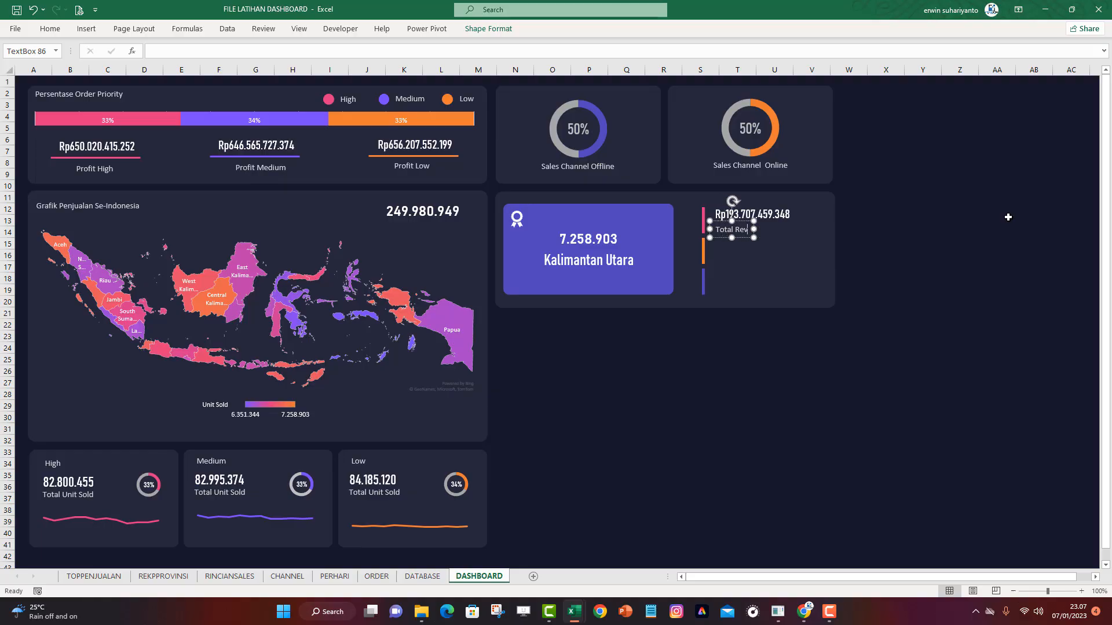
pyautogui.write('enue')
pyautogui.click(993, 243)
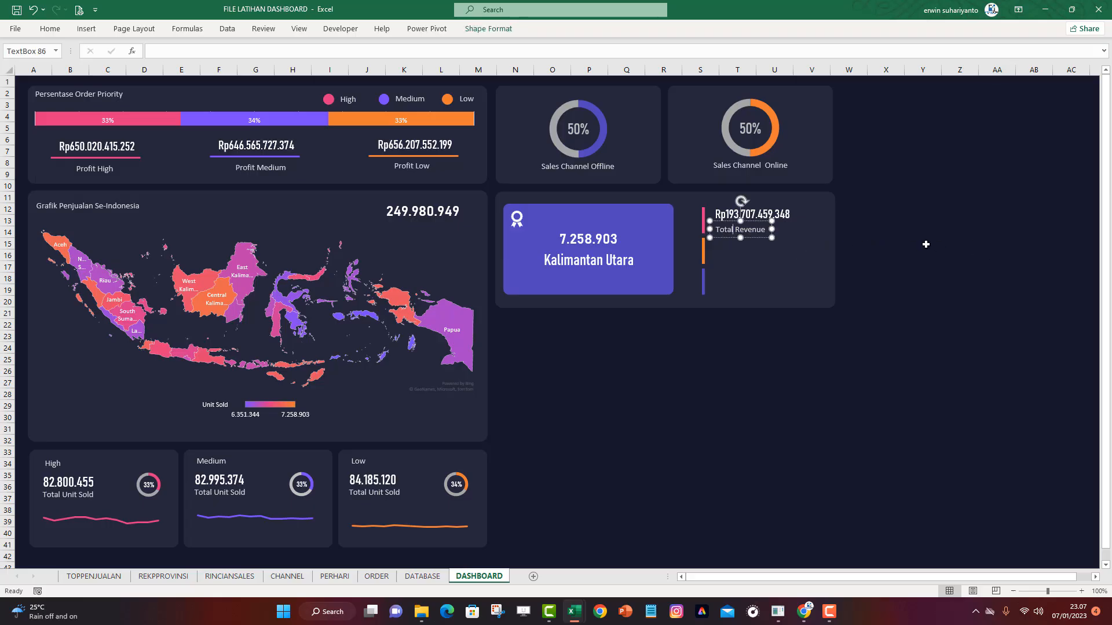
# Nudge the revenue value and its Total Revenue label slightly upward together
pyautogui.click(750, 219)
pyautogui.keyDown('ctrl'); pyautogui.click(750, 233); pyautogui.keyUp('ctrl')
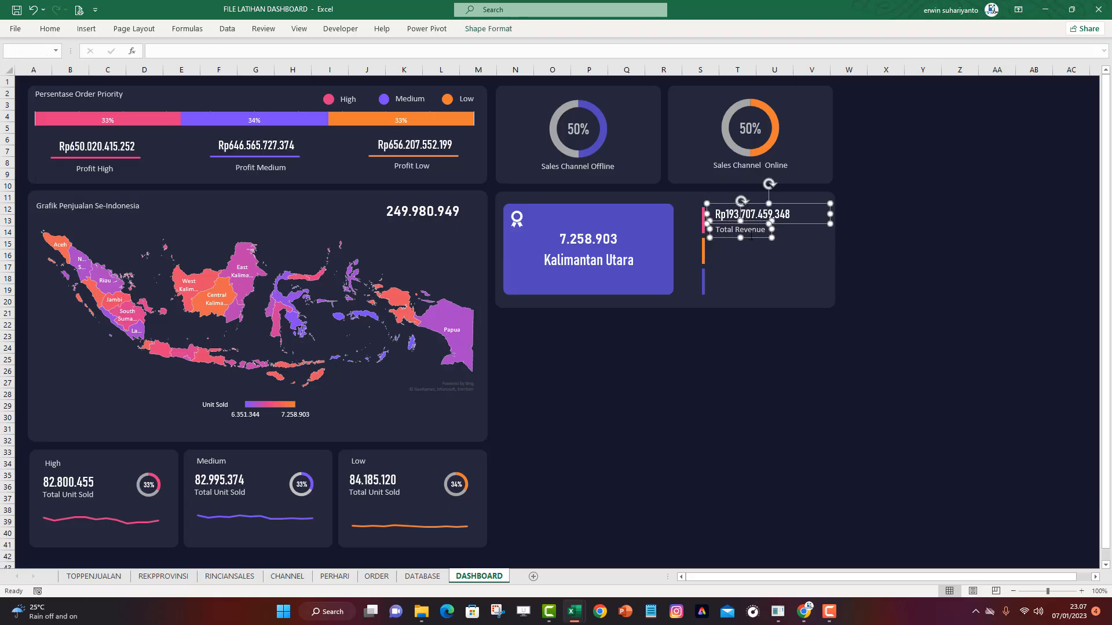
pyautogui.press('Up')
pyautogui.click(928, 240)
# Duplicate the revenue value with its Total Revenue label and place the copies beside the orange bar
pyautogui.click(764, 214)
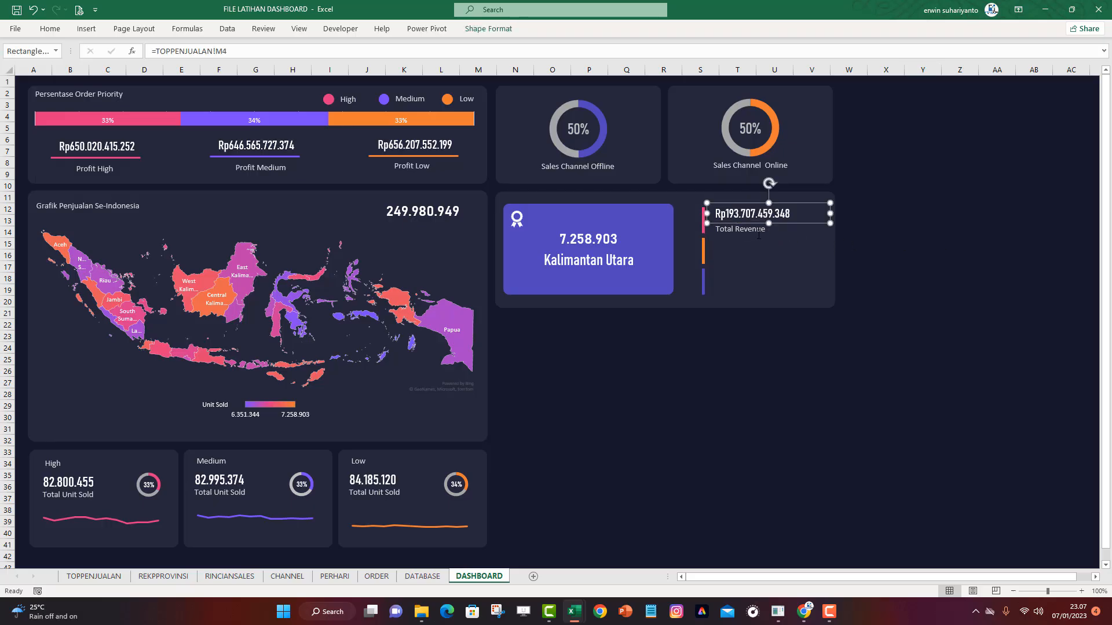
pyautogui.keyDown('ctrl'); pyautogui.click(758, 234); pyautogui.keyUp('ctrl')
pyautogui.hotkey('ctrl', 'd')
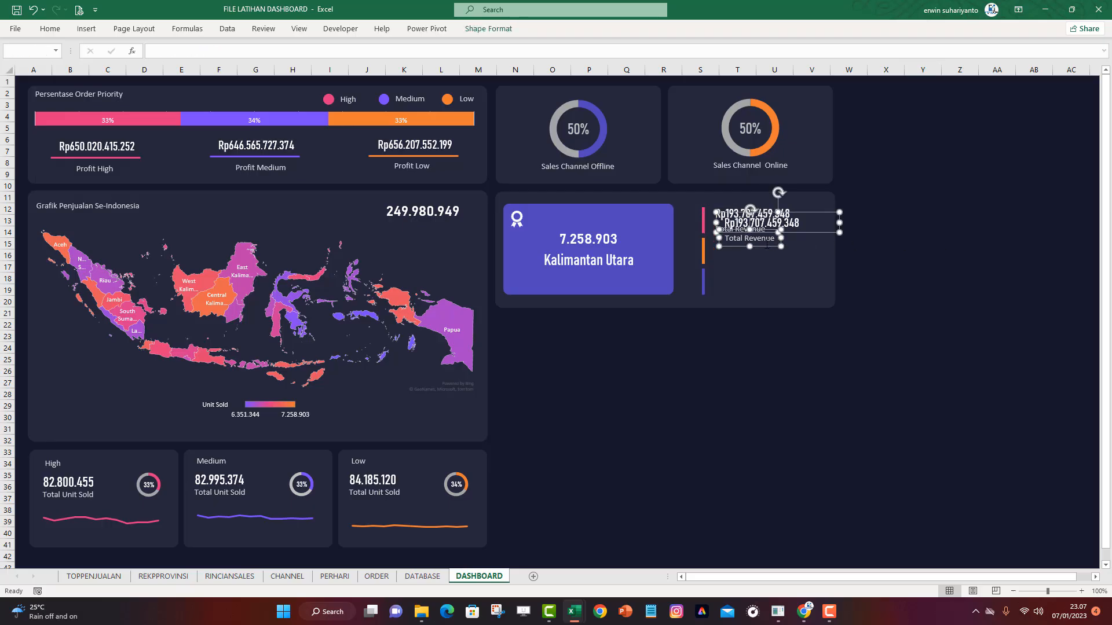
pyautogui.moveTo(764, 249); pyautogui.dragTo(757, 269)
pyautogui.click(906, 279)
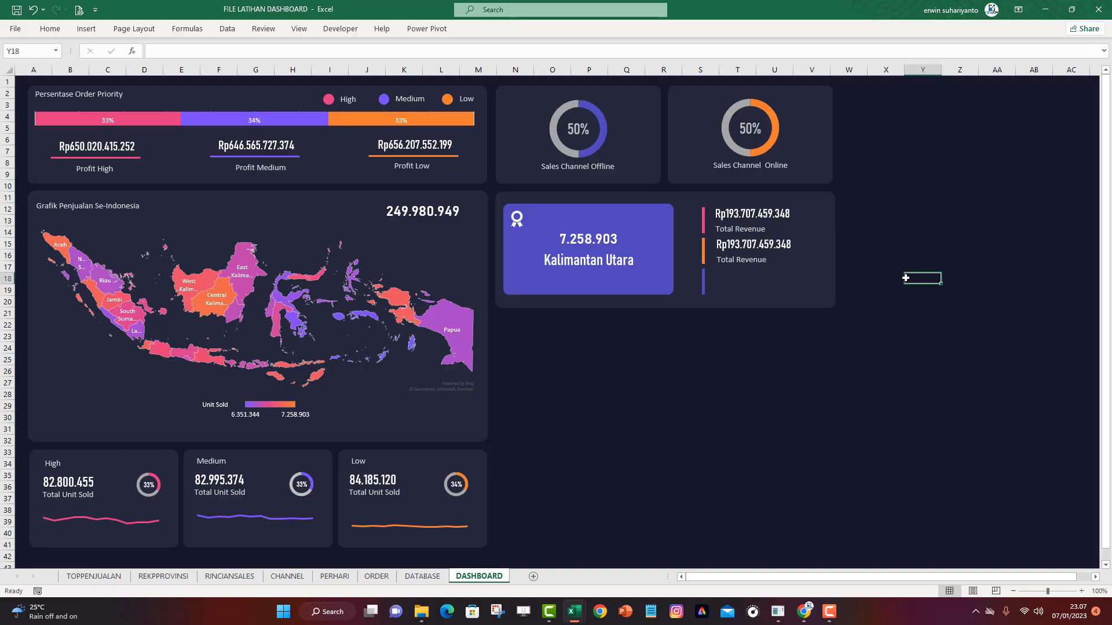
# Link the value beside the orange bar to the Sum of Total Cost cell, TOPPENJUALAN!N4
pyautogui.click(743, 251)
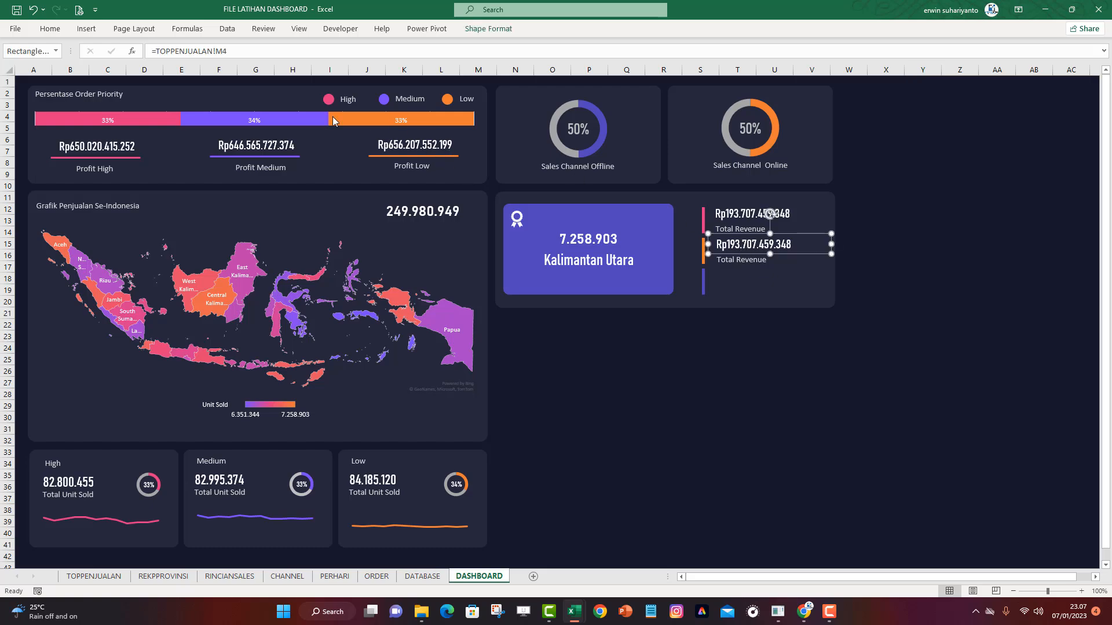
pyautogui.moveTo(243, 51); pyautogui.dragTo(51, 74)
pyautogui.write('=')
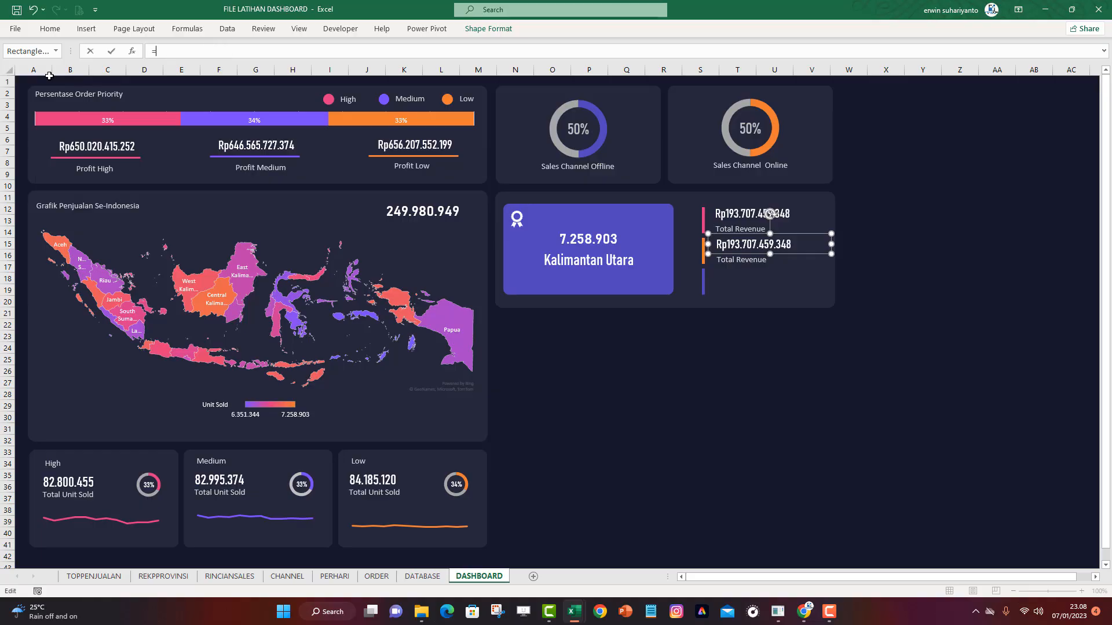
pyautogui.click(94, 576)
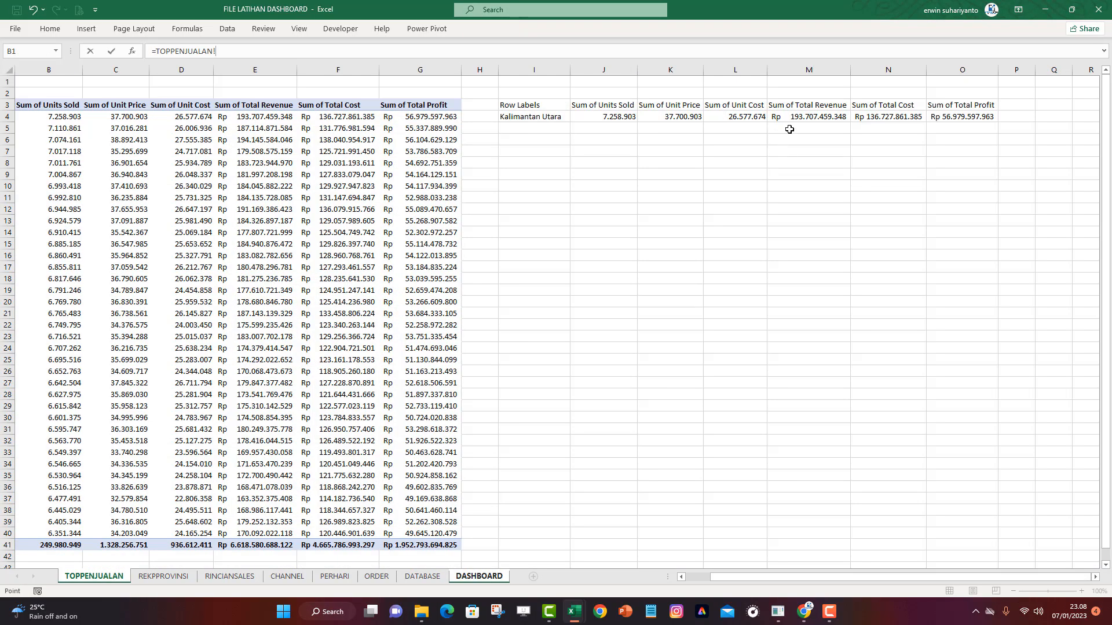
pyautogui.click(865, 119)
pyautogui.press('Return')
# Copy the revenue value's formatting onto the linked cost value beside the orange bar
pyautogui.click(752, 214)
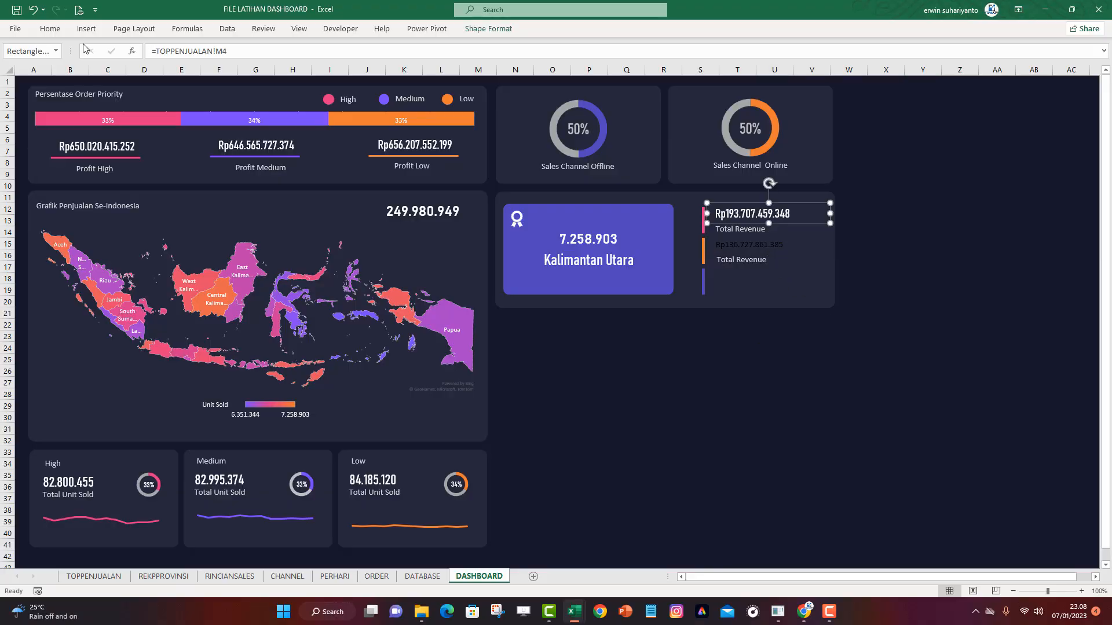
pyautogui.click(50, 29)
pyautogui.click(60, 74)
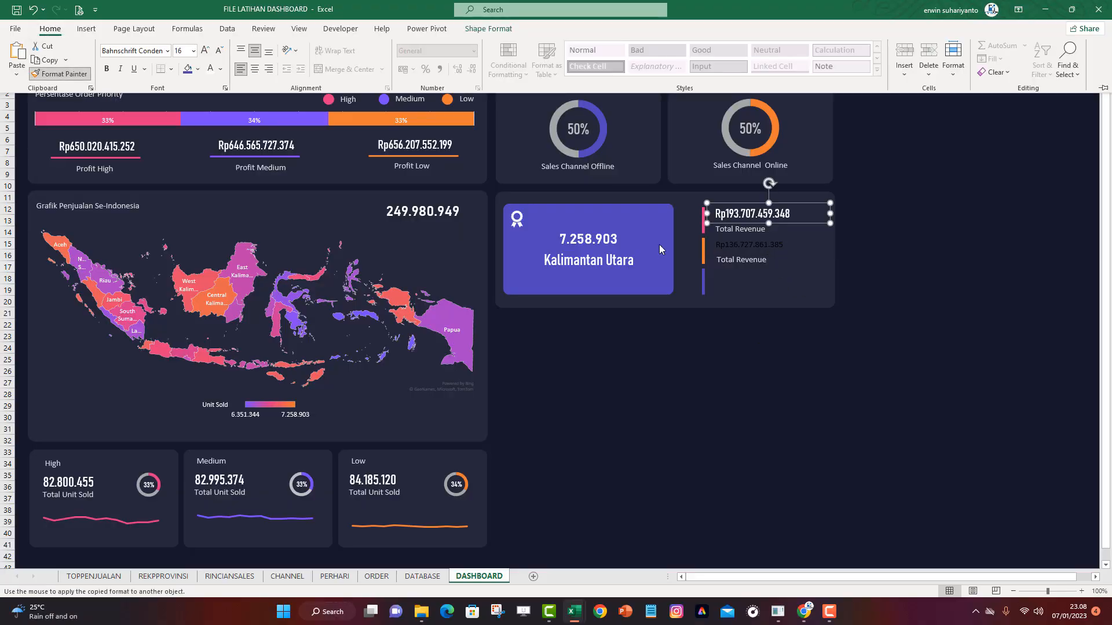
pyautogui.click(740, 244)
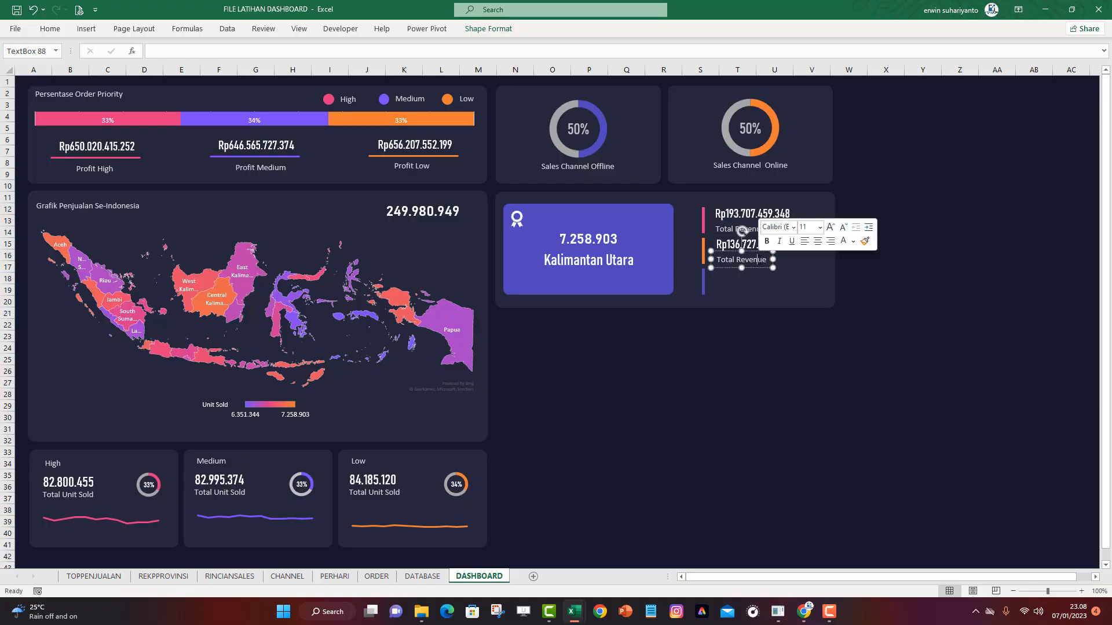
# Change the label under the cost value to "Total Cost"
pyautogui.doubleClick(752, 259)
pyautogui.write('Cost')
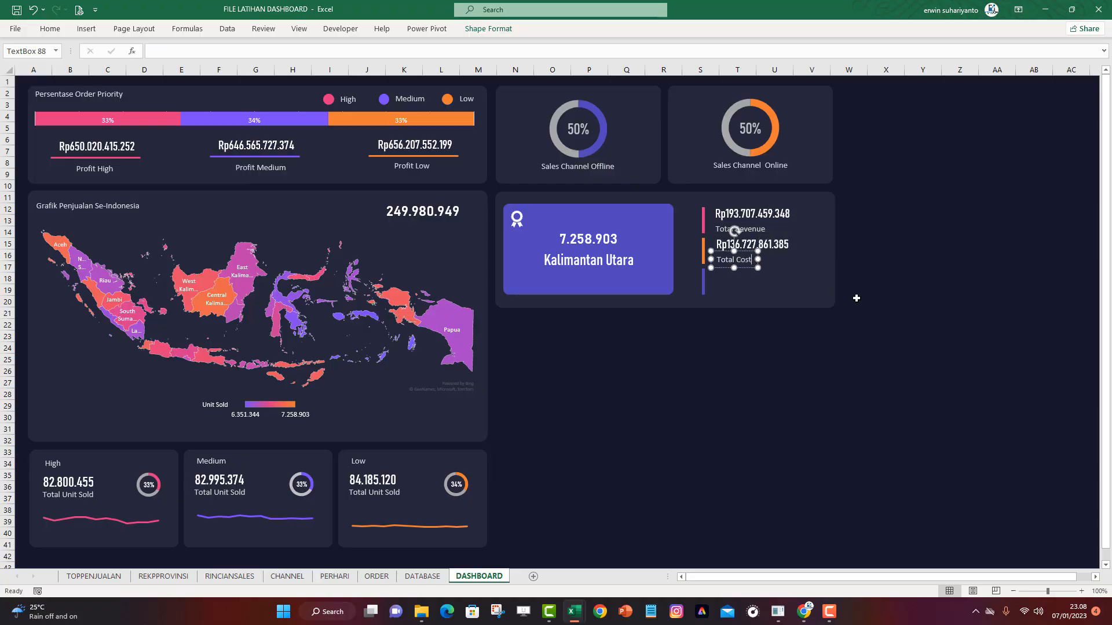
pyautogui.click(801, 349)
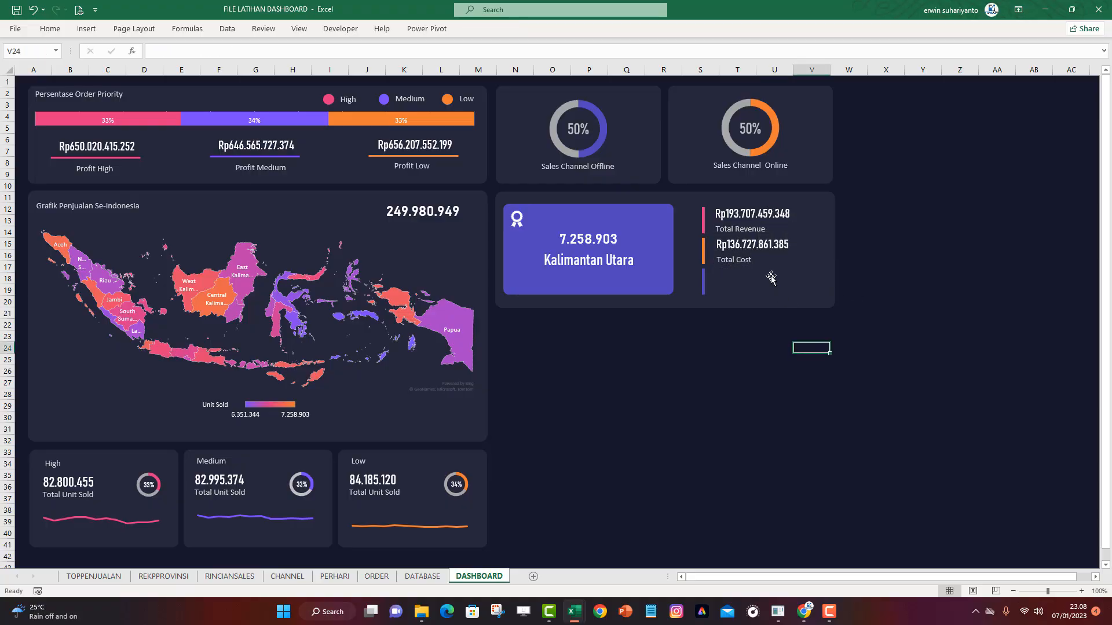
# Duplicate the cost value with its Total Cost label and place the copies beside the purple bar
pyautogui.click(737, 248)
pyautogui.keyDown('ctrl'); pyautogui.click(741, 260); pyautogui.keyUp('ctrl')
pyautogui.hotkey('ctrl', 'd')
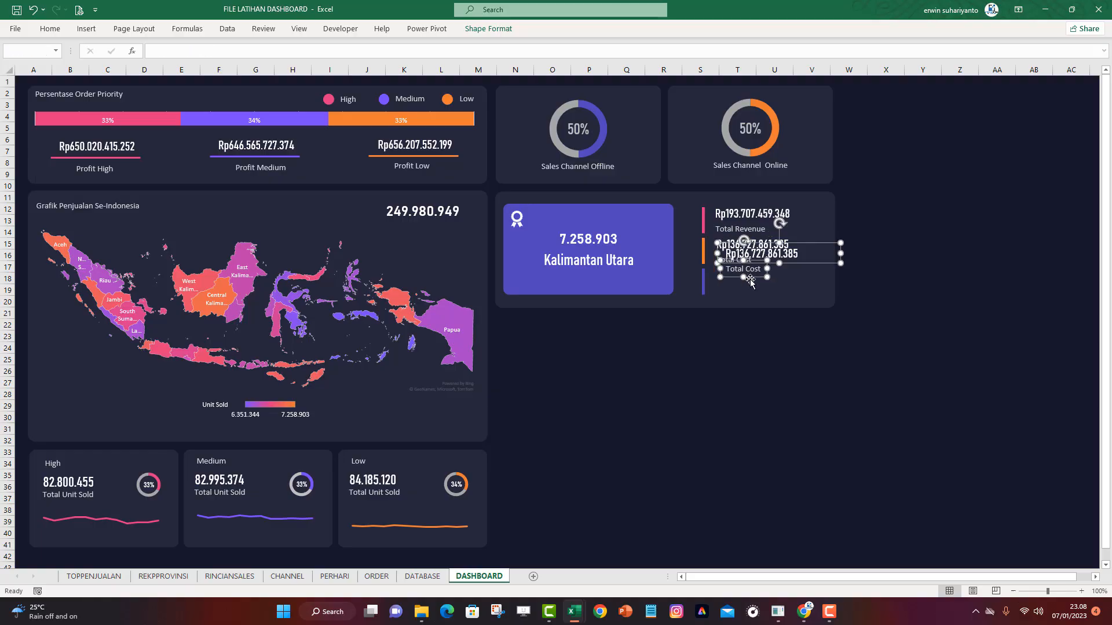
pyautogui.moveTo(750, 281); pyautogui.dragTo(741, 300)
pyautogui.click(759, 354)
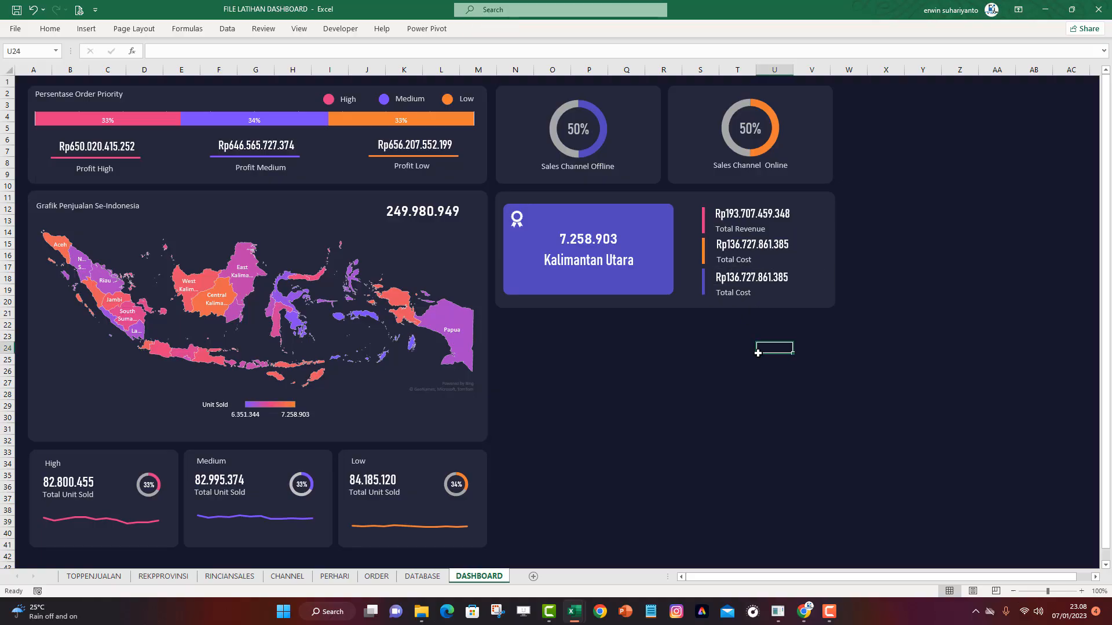
# Link the value beside the purple bar to the Sum of Total Profit cell, TOPPENJUALAN!O4
pyautogui.click(752, 277)
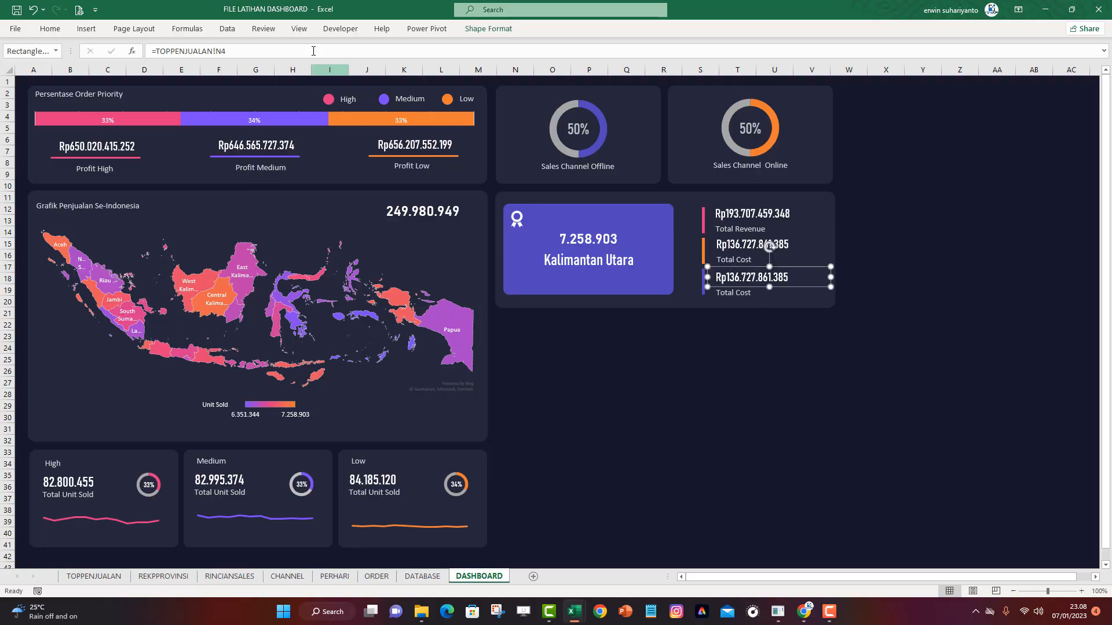
pyautogui.write('=')
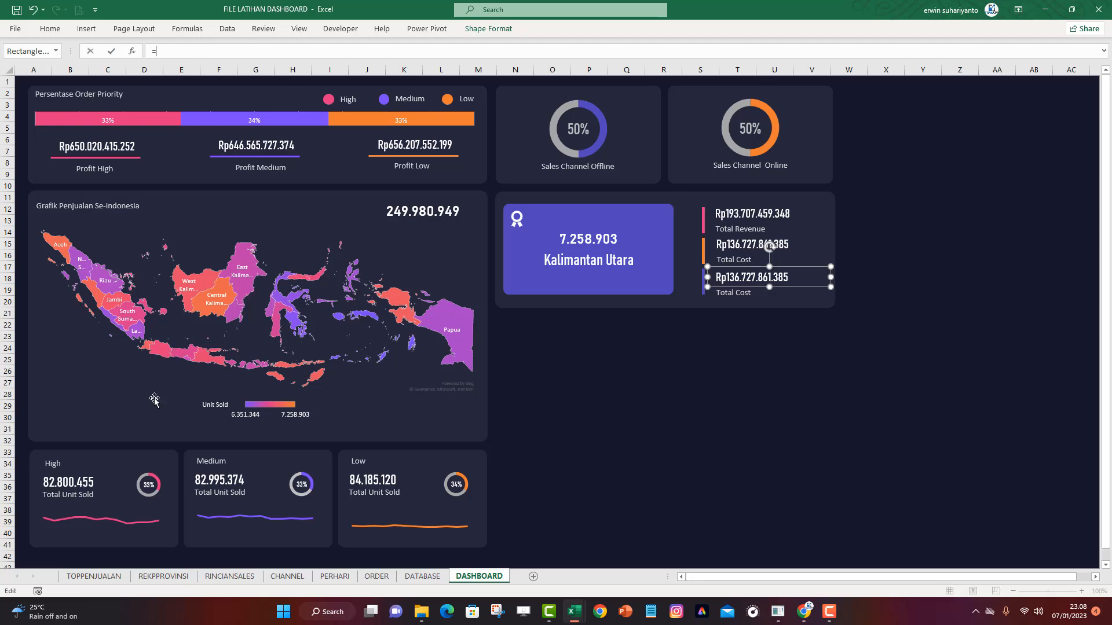
pyautogui.click(106, 575)
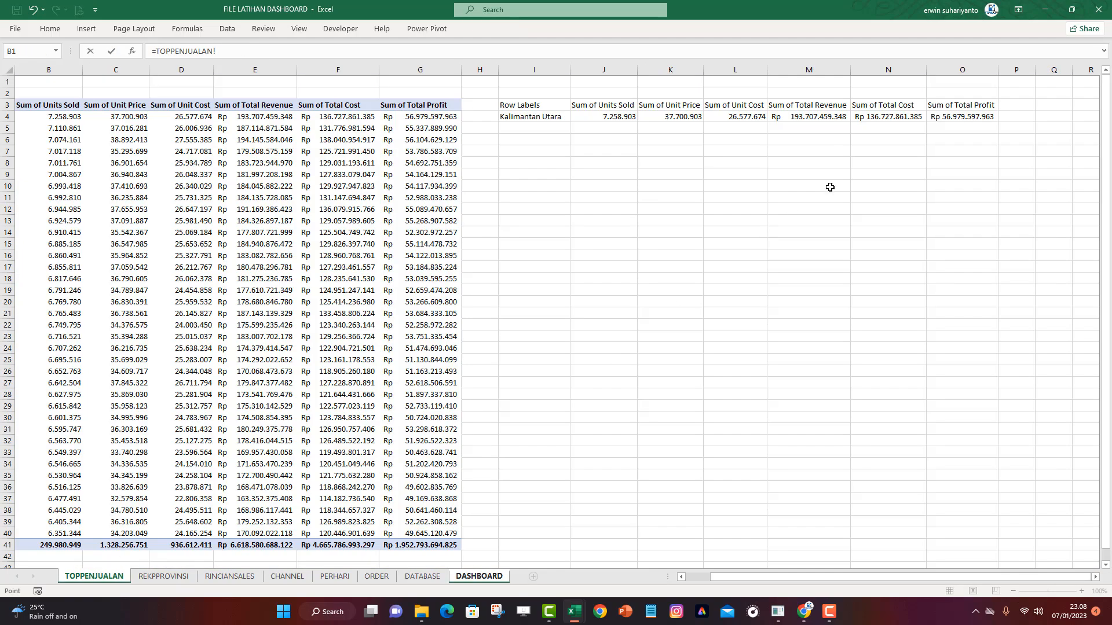
pyautogui.click(943, 118)
pyautogui.press('Return')
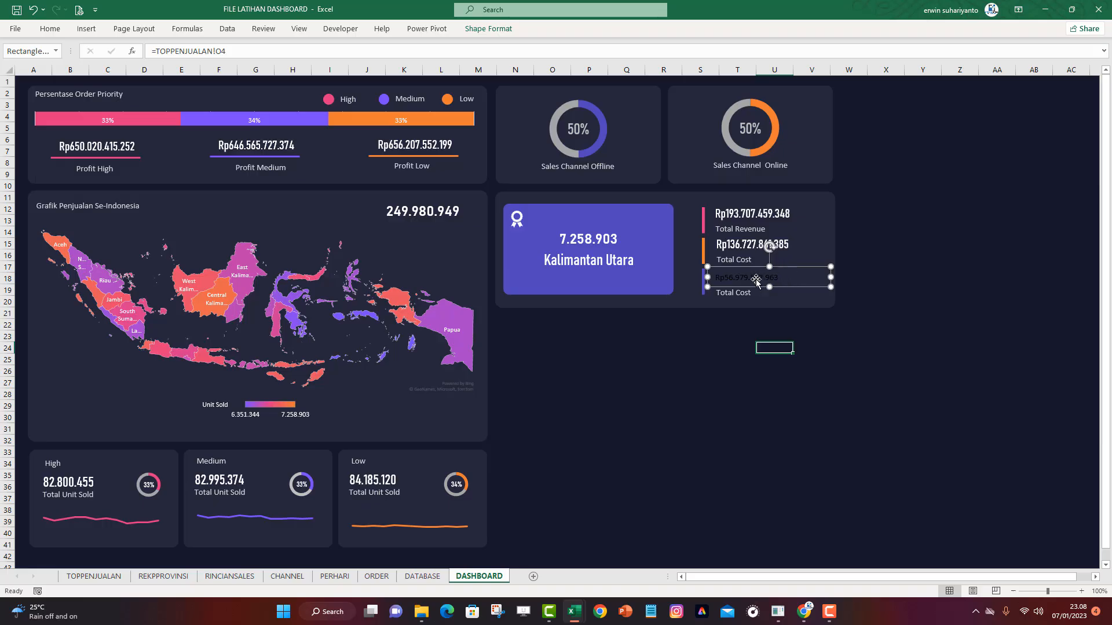
pyautogui.click(637, 378)
# Copy the cost value's formatting onto the linked profit value beside the purple bar
pyautogui.click(719, 246)
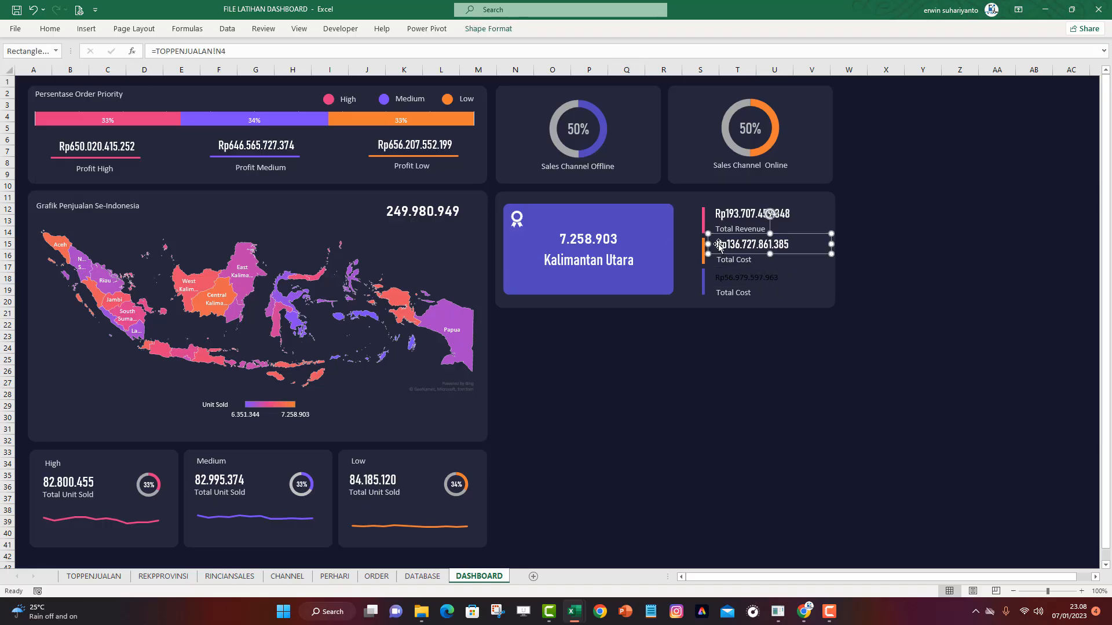
pyautogui.click(50, 28)
pyautogui.click(60, 73)
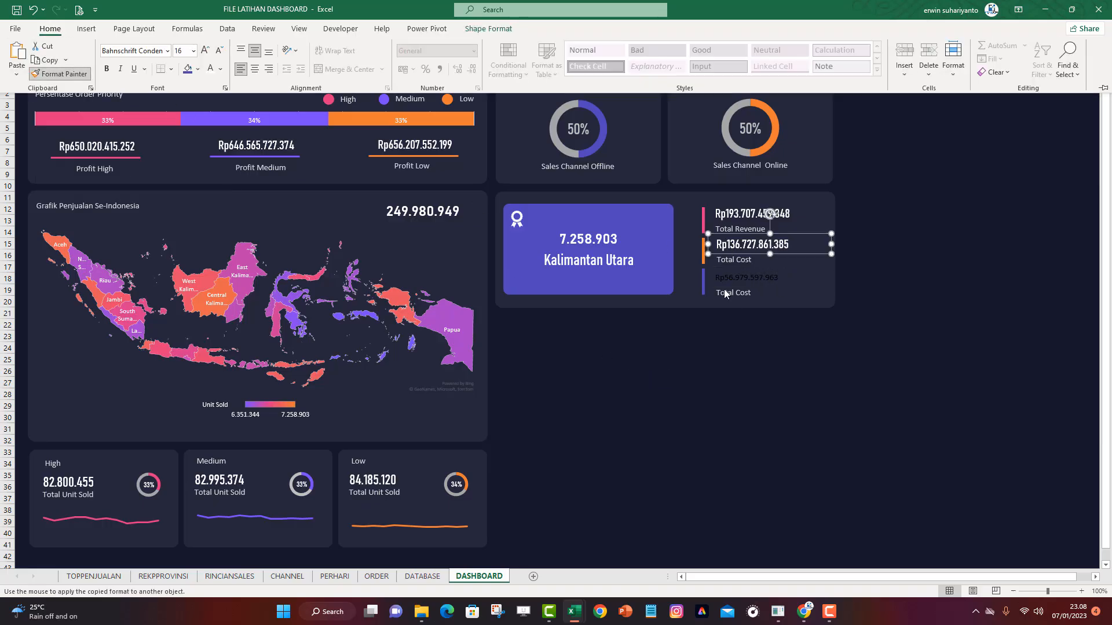
pyautogui.click(733, 284)
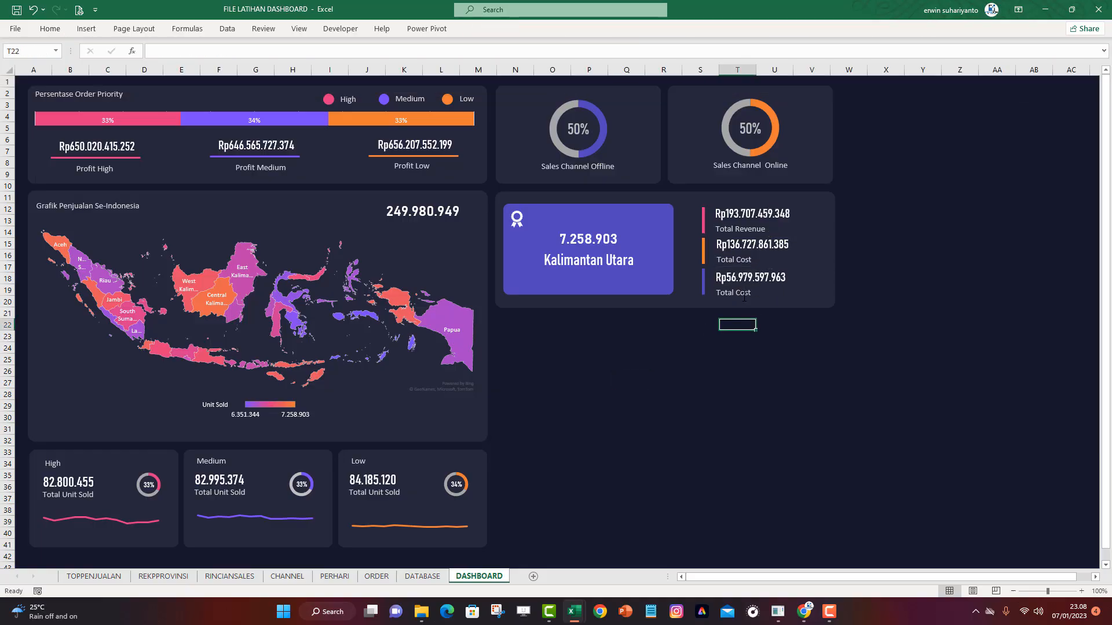
# Change the label under the profit value to "Total Profit"
pyautogui.click(733, 293)
pyautogui.doubleClick(743, 293)
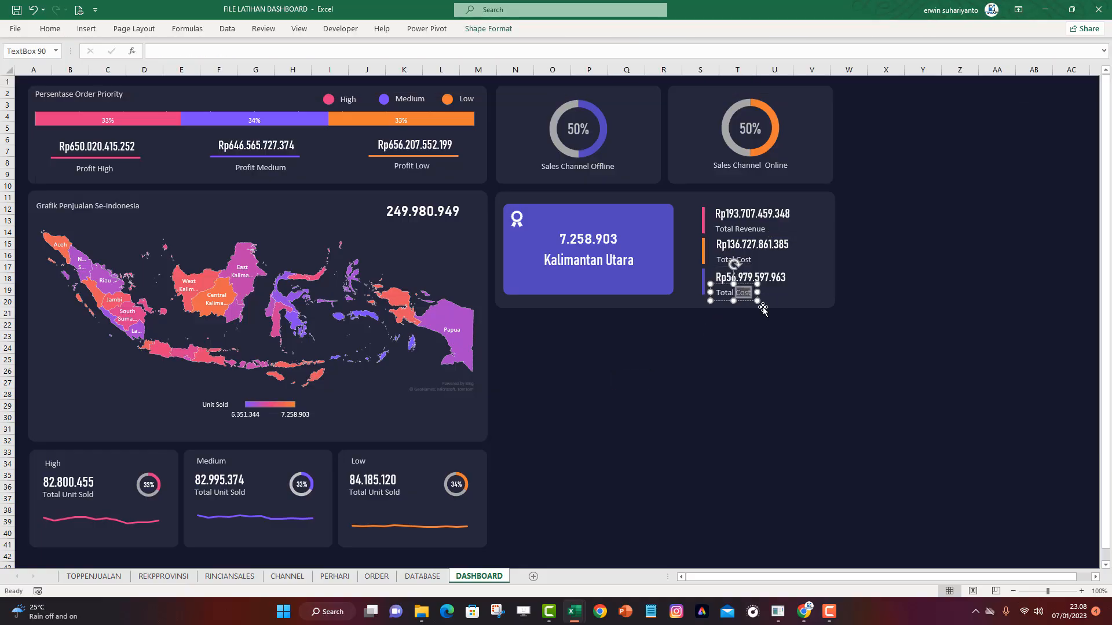
pyautogui.write('Profut')
pyautogui.press('BackSpace')
pyautogui.press('BackSpace')
pyautogui.write('it')
pyautogui.click(792, 365)
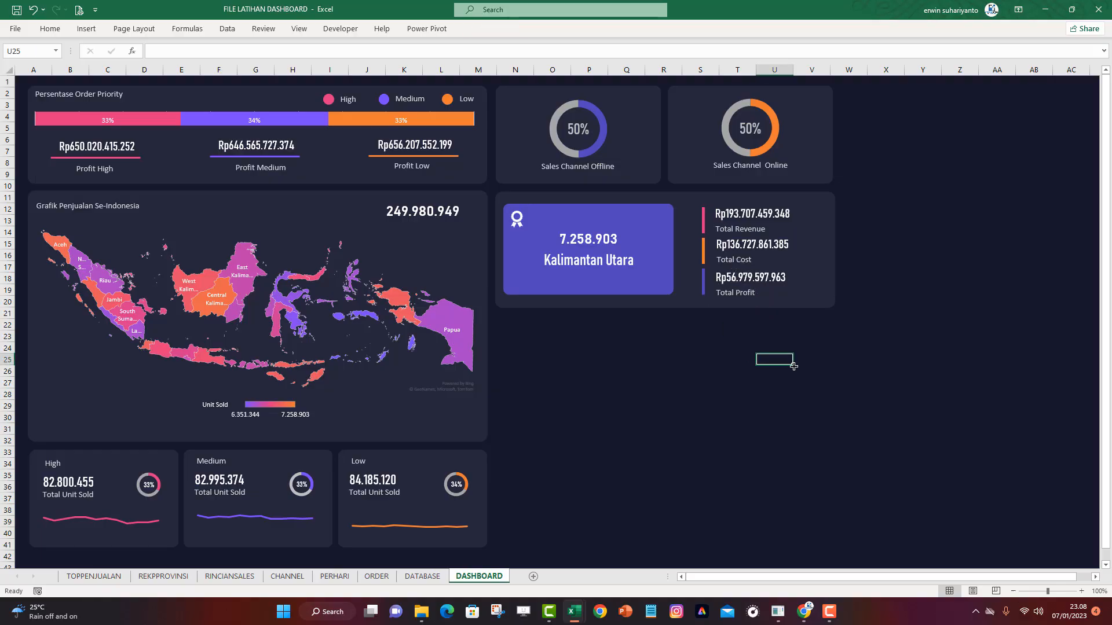
# Extend the lower edge of the panel background behind the award card slightly downward
pyautogui.click(798, 403)
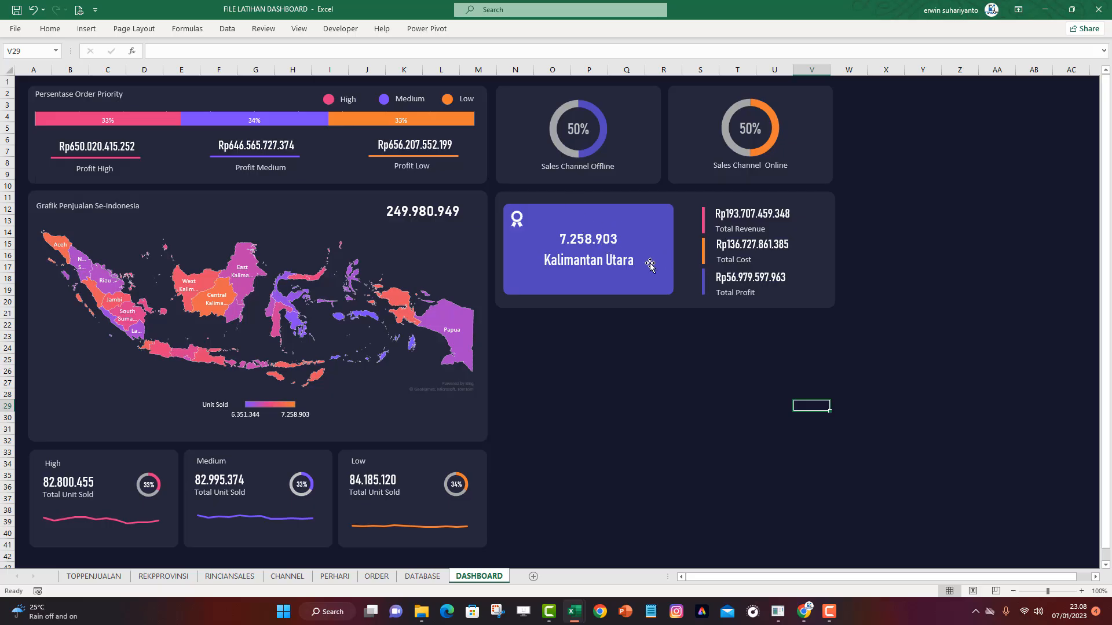
pyautogui.click(577, 232)
pyautogui.click(617, 308)
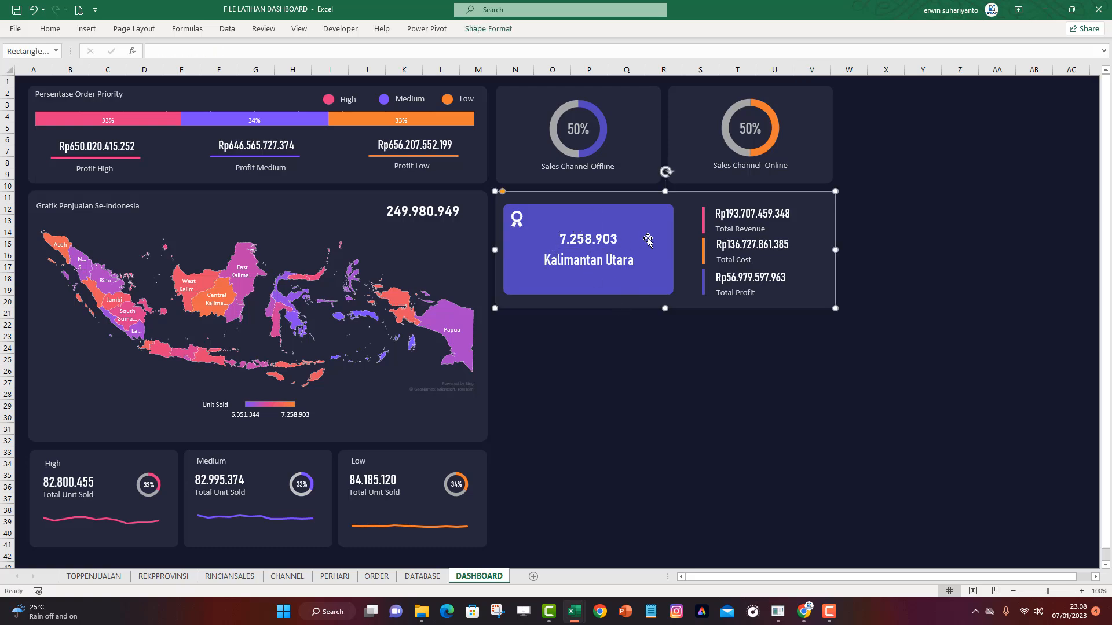
pyautogui.moveTo(665, 309); pyautogui.dragTo(665, 318)
# Group the award card, its icon and texts, the accent bars, figures and labels, and shift the group slightly down and right within the panel
pyautogui.click(521, 220)
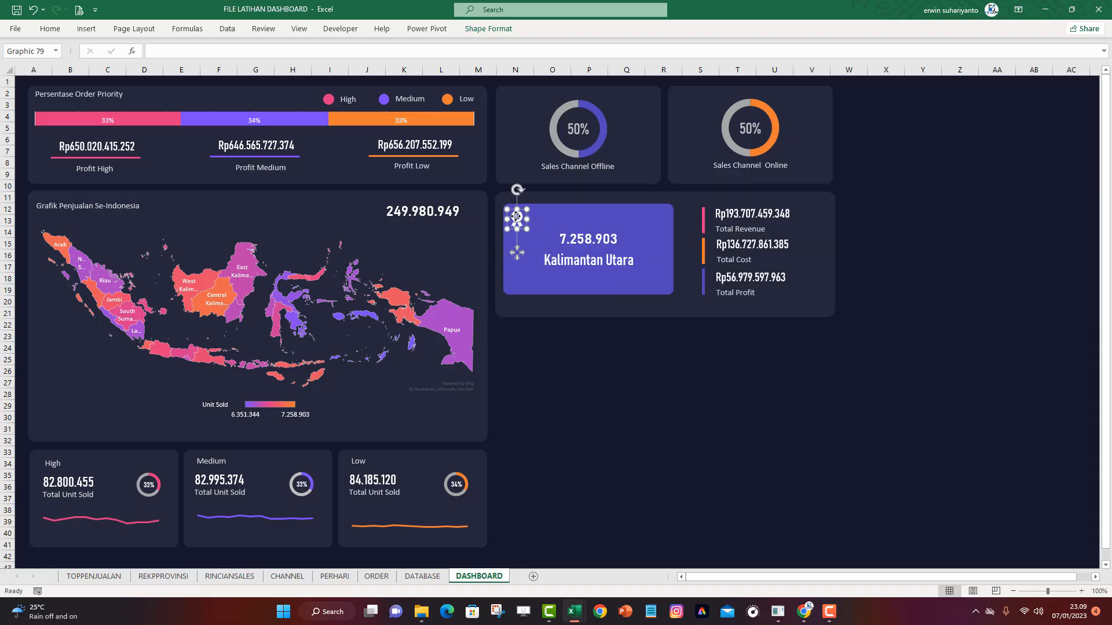
pyautogui.keyDown('shift'); pyautogui.click(570, 239); pyautogui.keyUp('shift')
pyautogui.keyDown('shift'); pyautogui.click(595, 272); pyautogui.keyUp('shift')
pyautogui.keyDown('shift'); pyautogui.click(600, 260); pyautogui.keyUp('shift')
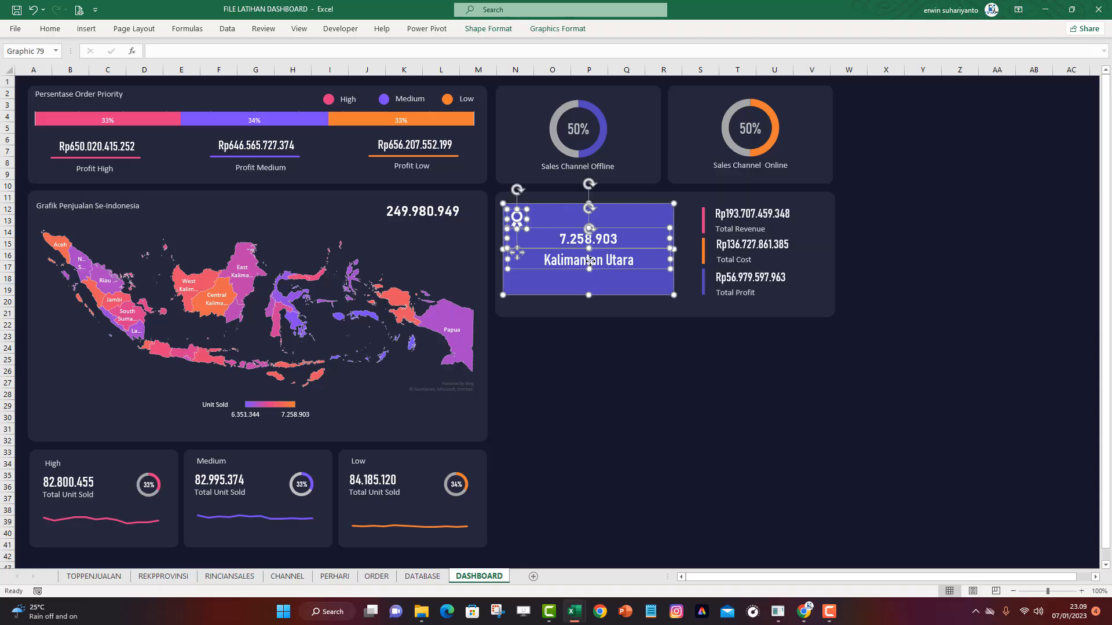
pyautogui.keyDown('shift'); pyautogui.click(705, 219); pyautogui.keyUp('shift')
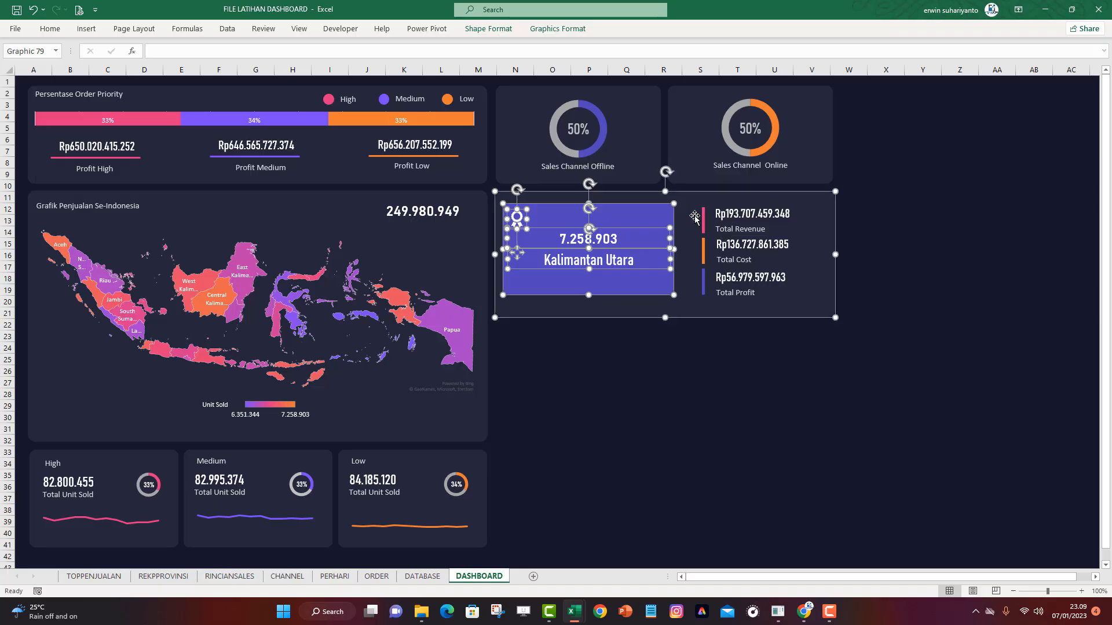
pyautogui.keyDown('shift'); pyautogui.click(703, 223); pyautogui.keyUp('shift')
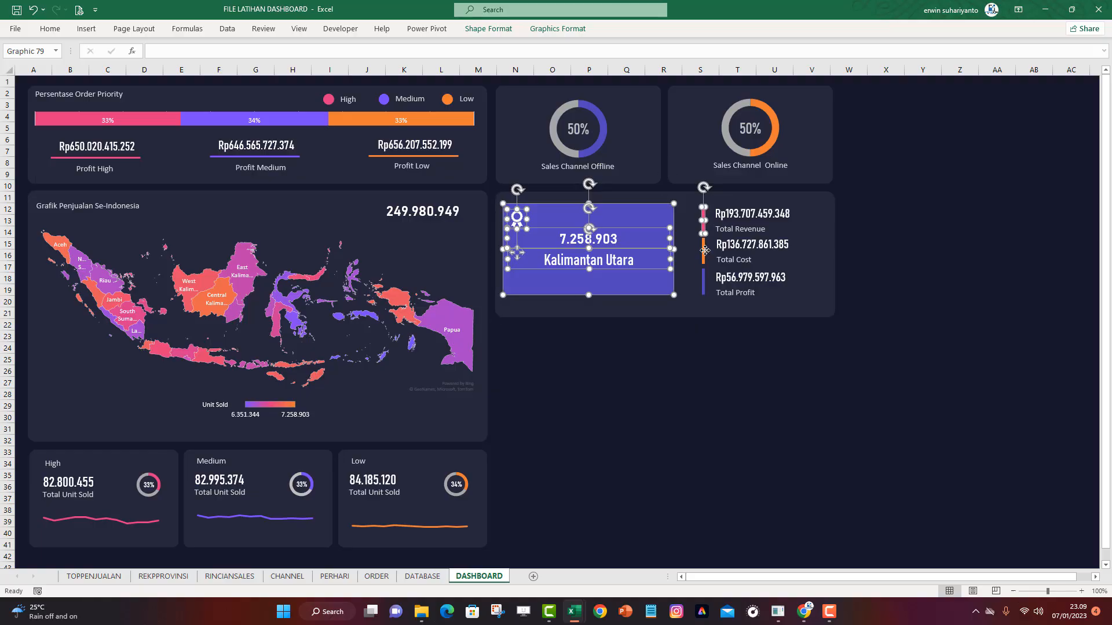
pyautogui.keyDown('shift'); pyautogui.click(699, 248); pyautogui.keyUp('shift')
pyautogui.keyDown('shift'); pyautogui.click(703, 250); pyautogui.keyUp('shift')
pyautogui.keyDown('shift'); pyautogui.click(703, 282); pyautogui.keyUp('shift')
pyautogui.keyDown('shift'); pyautogui.click(737, 292); pyautogui.keyUp('shift')
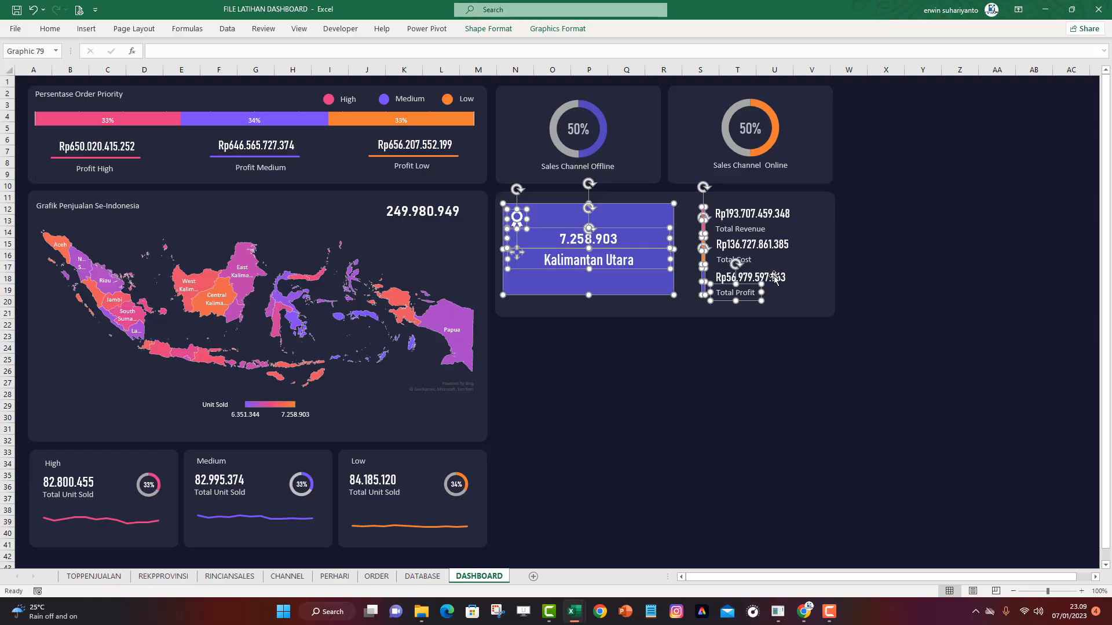
pyautogui.keyDown('shift'); pyautogui.click(753, 277); pyautogui.keyUp('shift')
pyautogui.keyDown('shift'); pyautogui.click(742, 260); pyautogui.keyUp('shift')
pyautogui.keyDown('shift'); pyautogui.click(751, 239); pyautogui.keyUp('shift')
pyautogui.keyDown('shift'); pyautogui.click(749, 228); pyautogui.keyUp('shift')
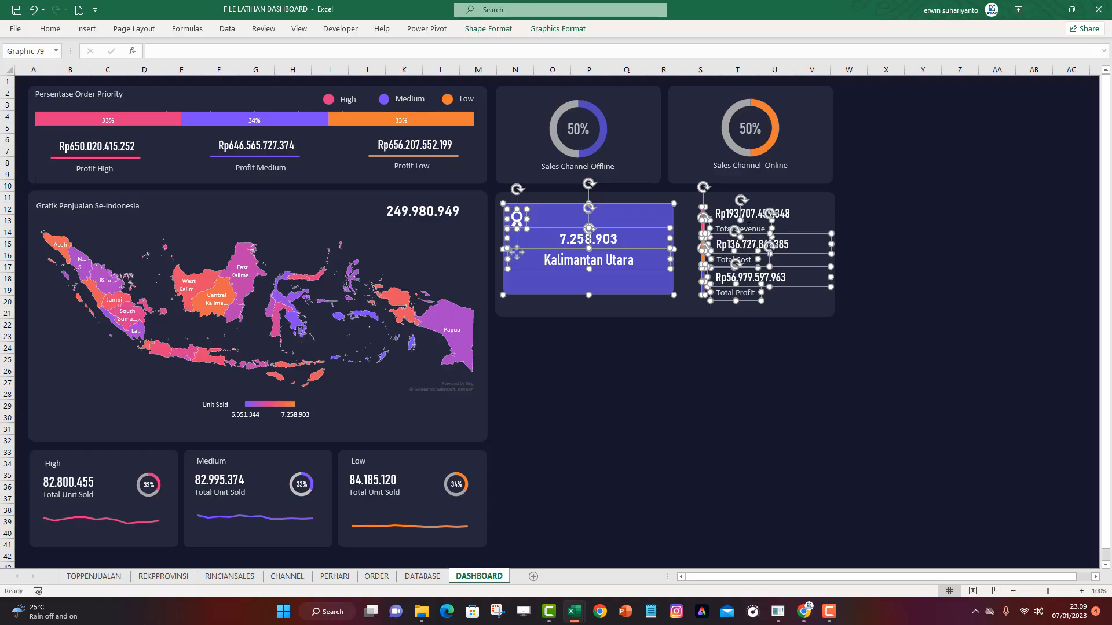
pyautogui.keyDown('shift'); pyautogui.click(756, 210); pyautogui.keyUp('shift')
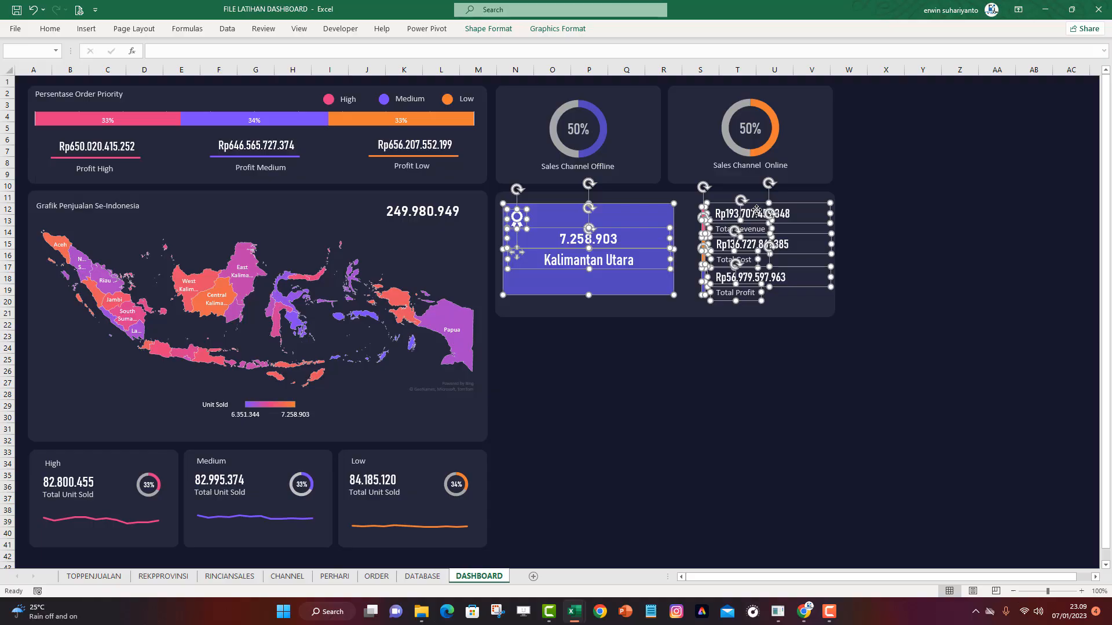
pyautogui.rightClick(756, 210)
pyautogui.click(872, 288)
pyautogui.moveTo(723, 305); pyautogui.dragTo(729, 314)
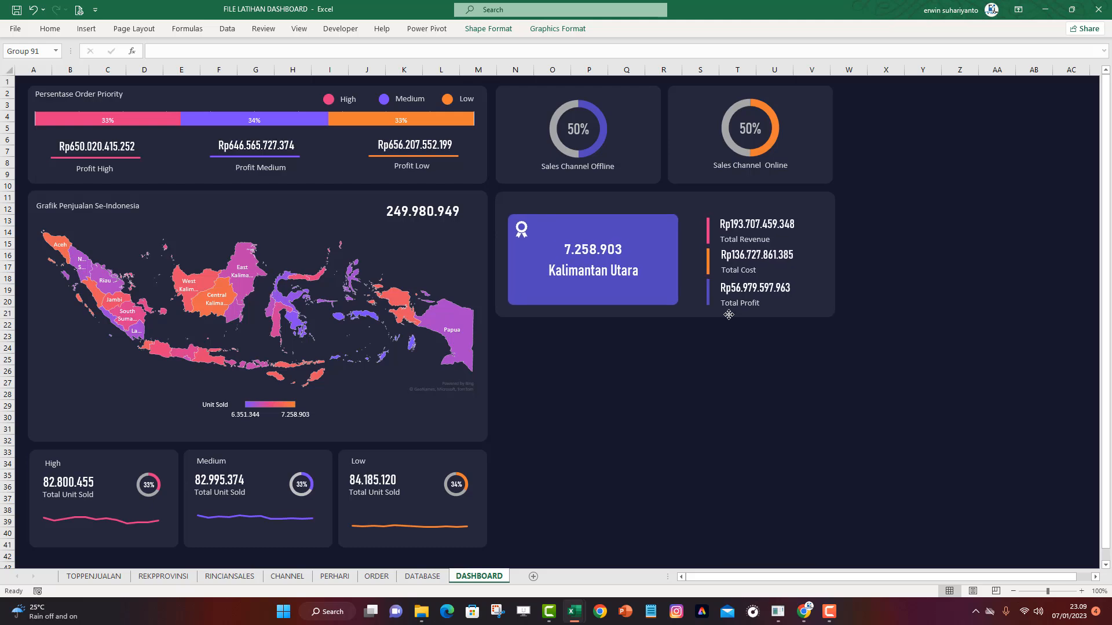
pyautogui.click(730, 343)
# Duplicate the map panel's "Grafik Penjualan Se-Indonesia" title and place the copy above the purple award card
pyautogui.click(134, 219)
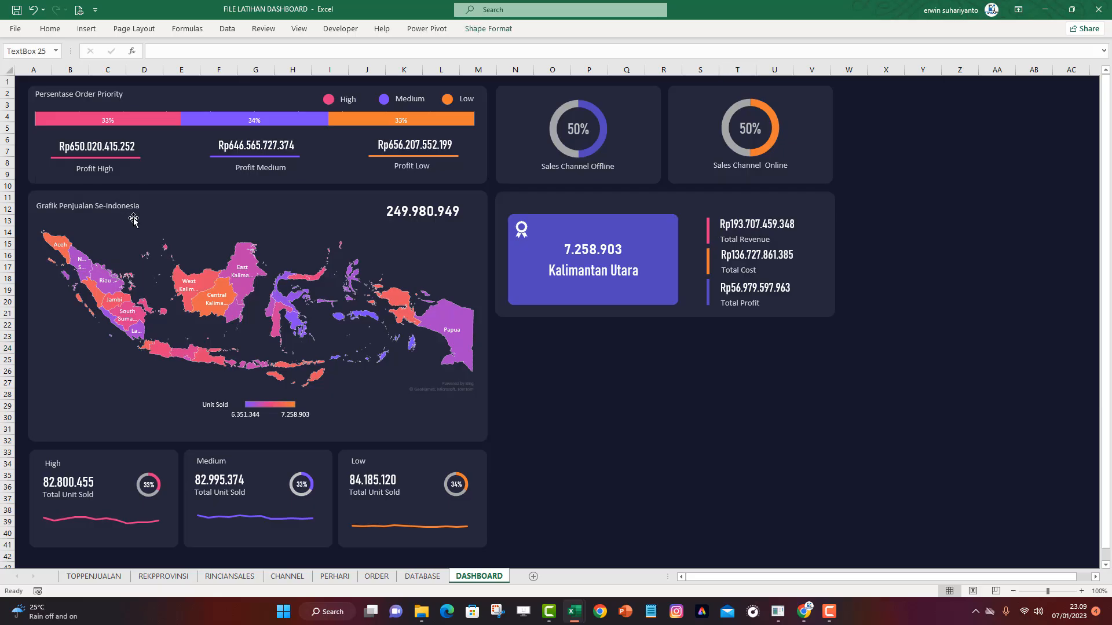
pyautogui.click(133, 208)
pyautogui.click(130, 221)
pyautogui.click(128, 213)
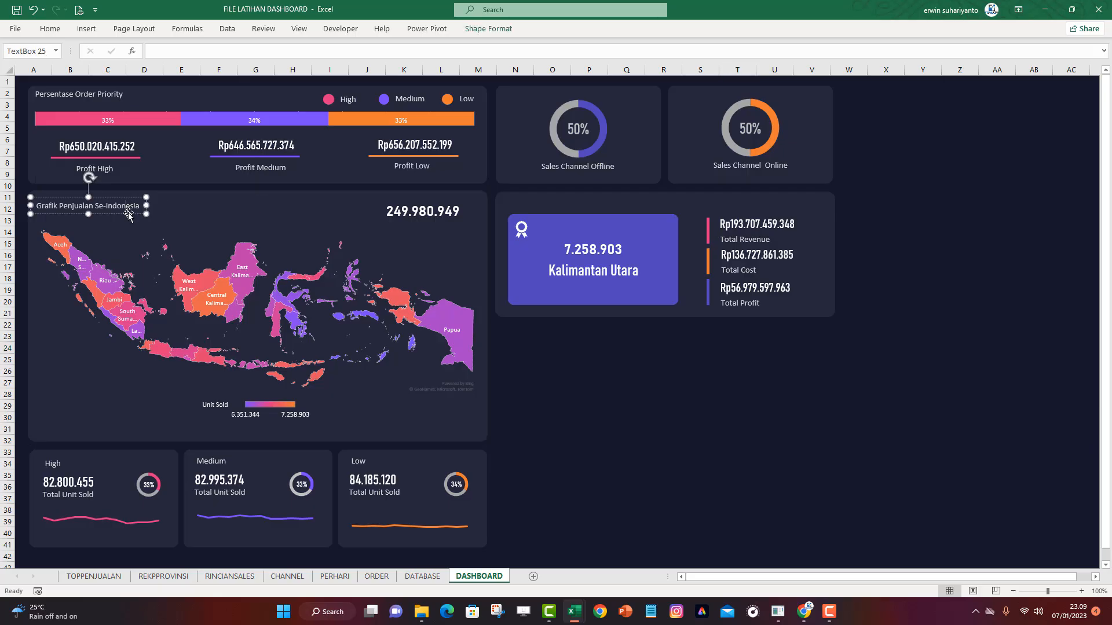
pyautogui.moveTo(128, 214); pyautogui.dragTo(599, 210)
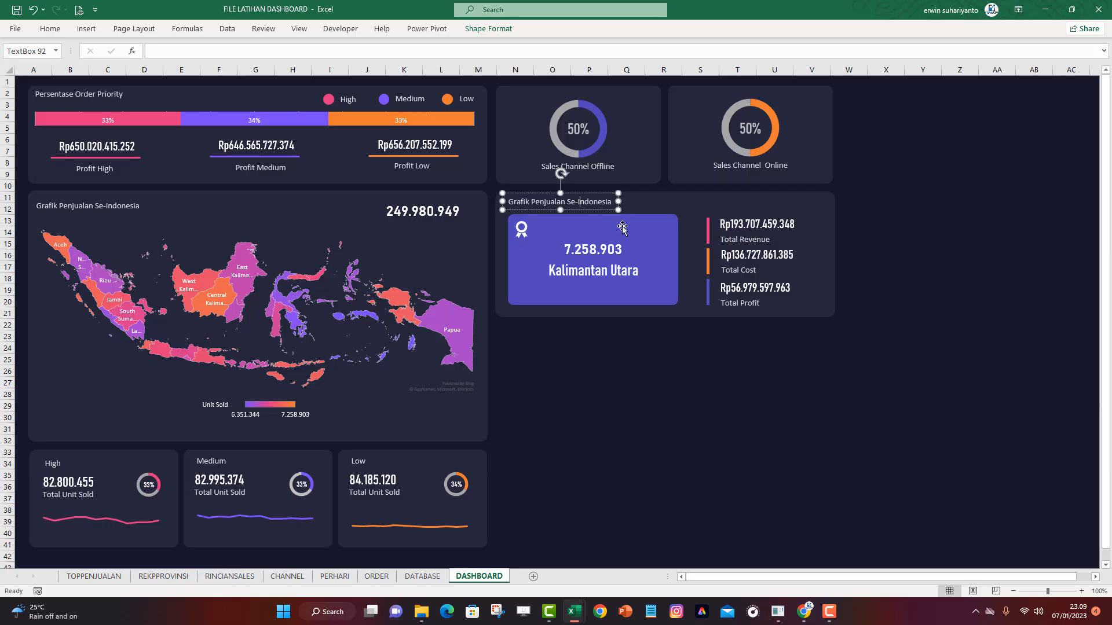
# Change the duplicated title above the purple award card to "Provinsi Dengan Penjualan Tertinggi"
pyautogui.hotkey('ctrl', 'a')
pyautogui.write('Provinsi ')
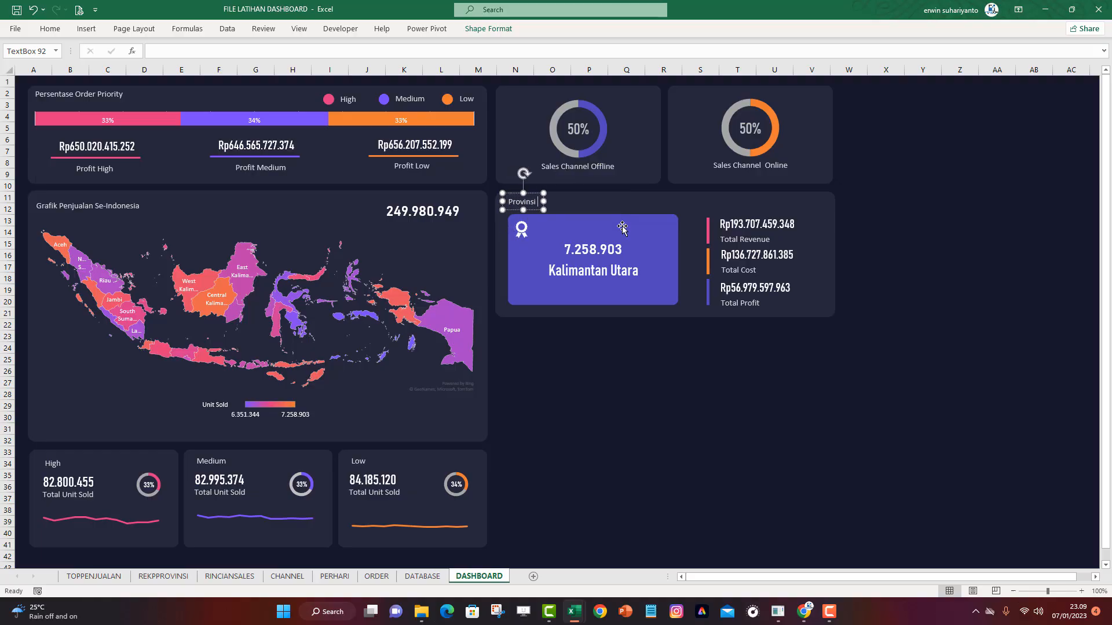
pyautogui.write('Dengan')
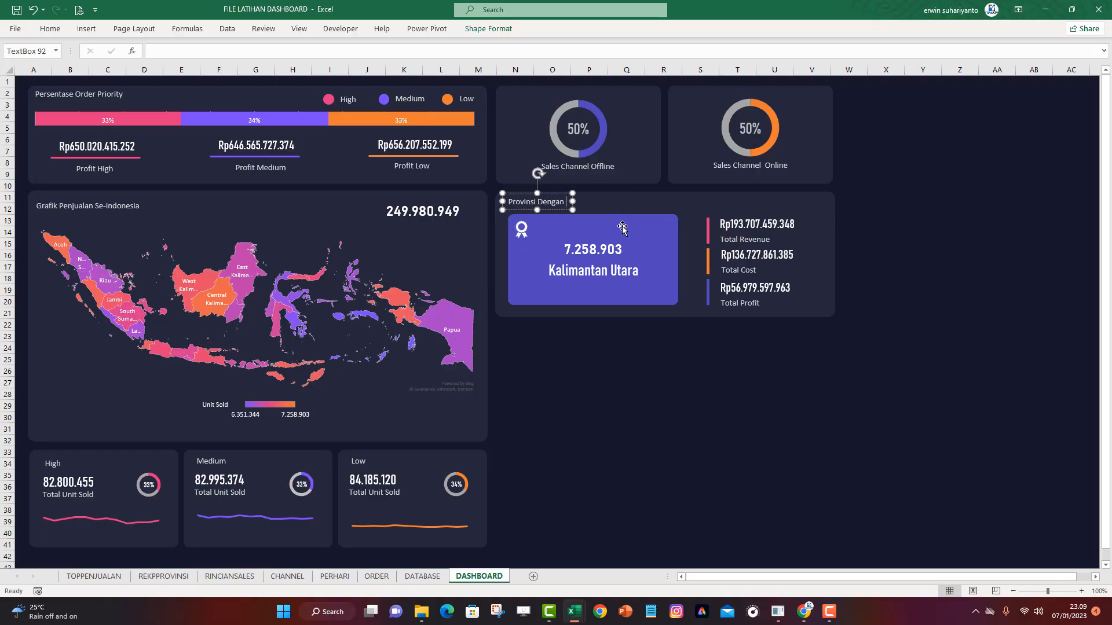
pyautogui.write(' Pnuala')
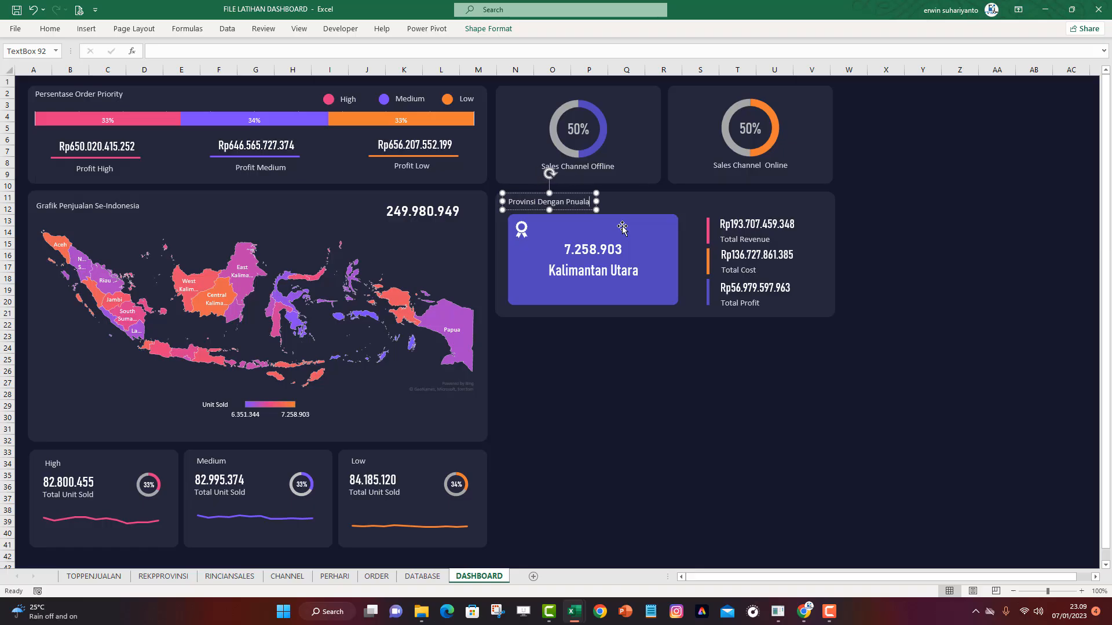
pyautogui.press('BackSpace')
pyautogui.press('BackSpace')
pyautogui.press('BackSpace')
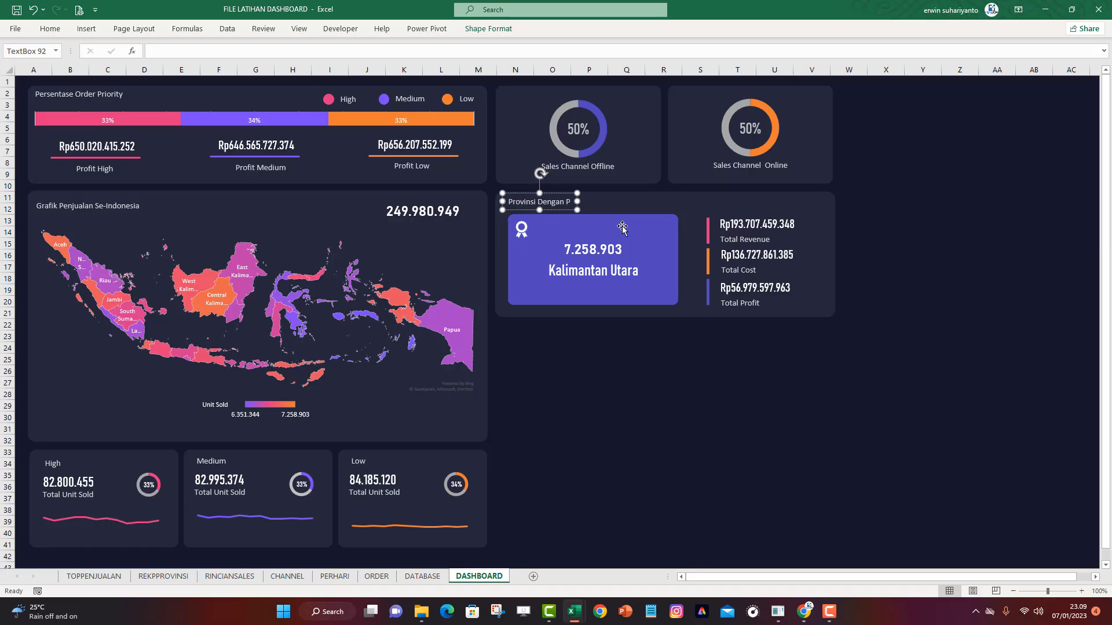
pyautogui.write('enjualan ')
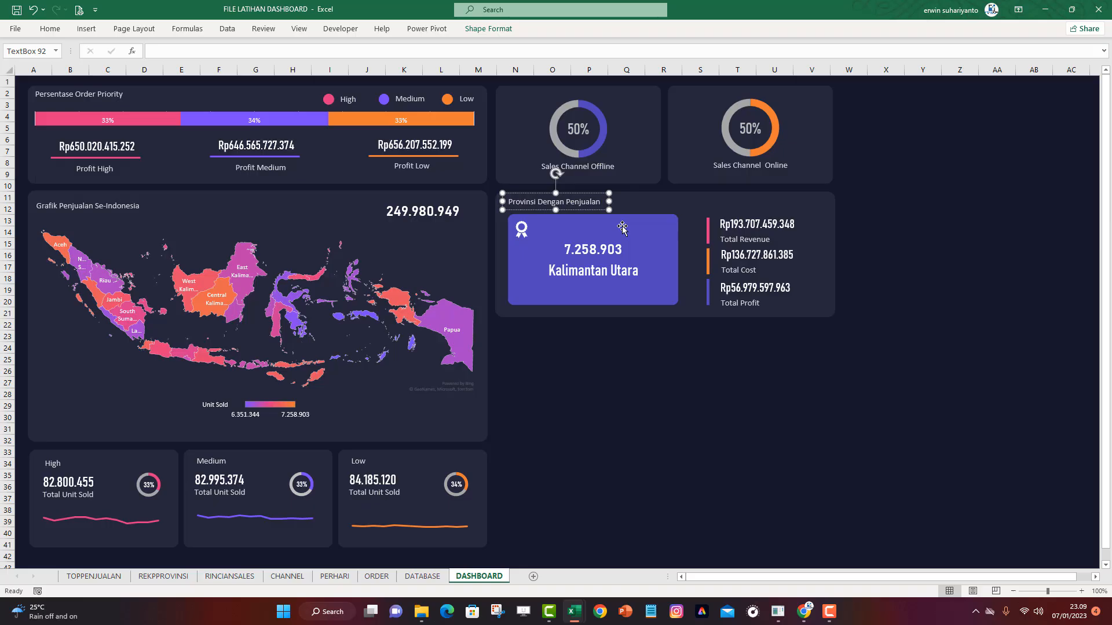
pyautogui.write('Tertingg')
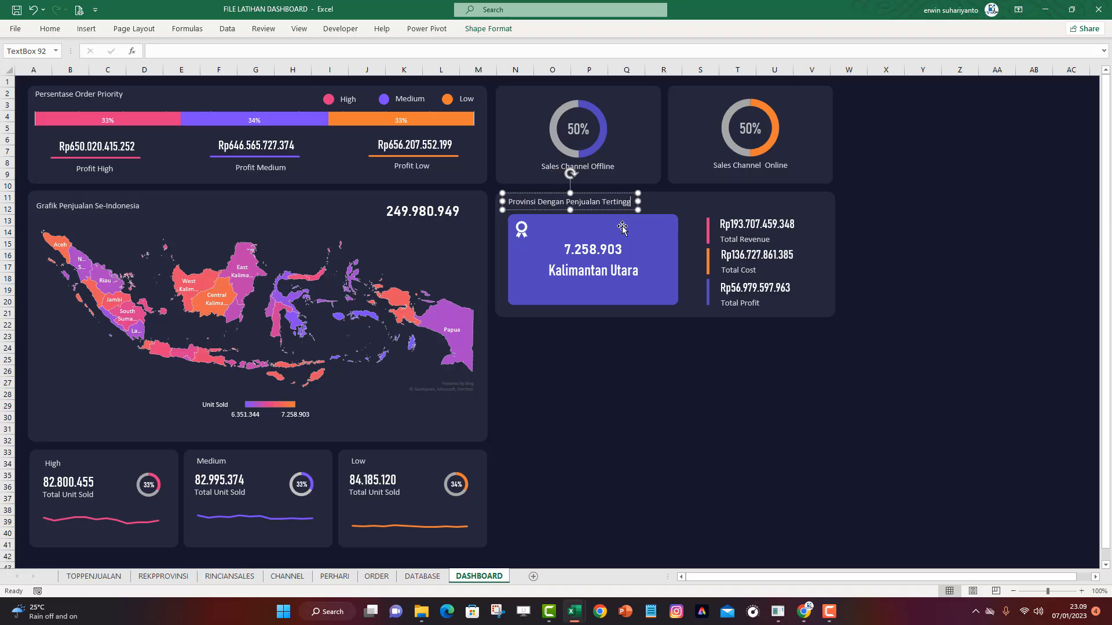
pyautogui.write('i')
pyautogui.click(880, 271)
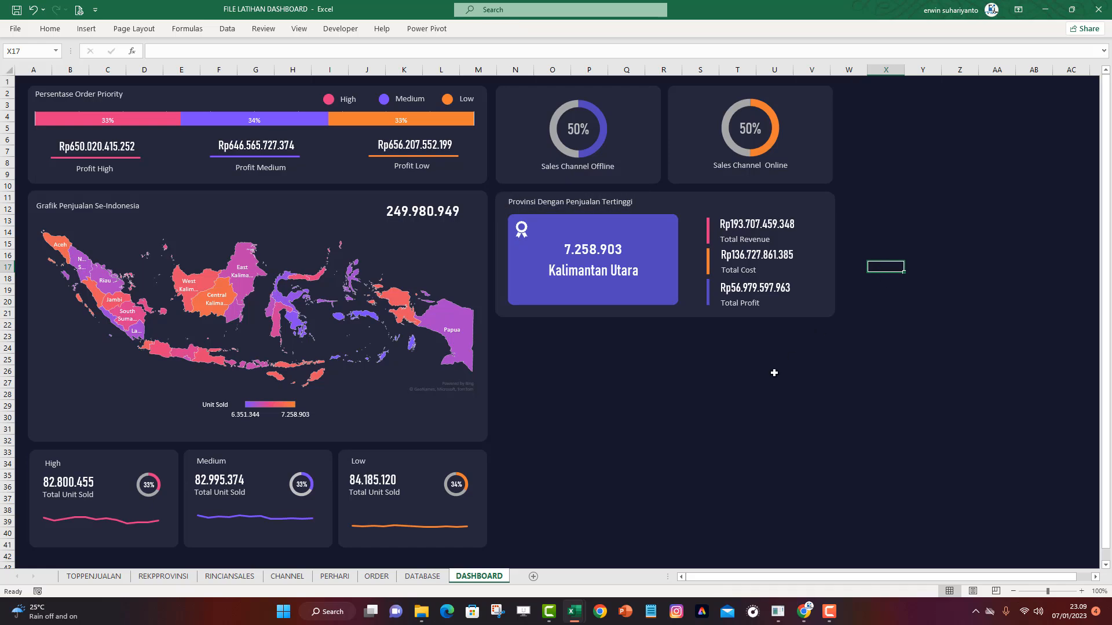
# Duplicate the map panel's background below the award panel, narrow it to the award panel's width and lower its upper edge to leave a gap
pyautogui.click(488, 411)
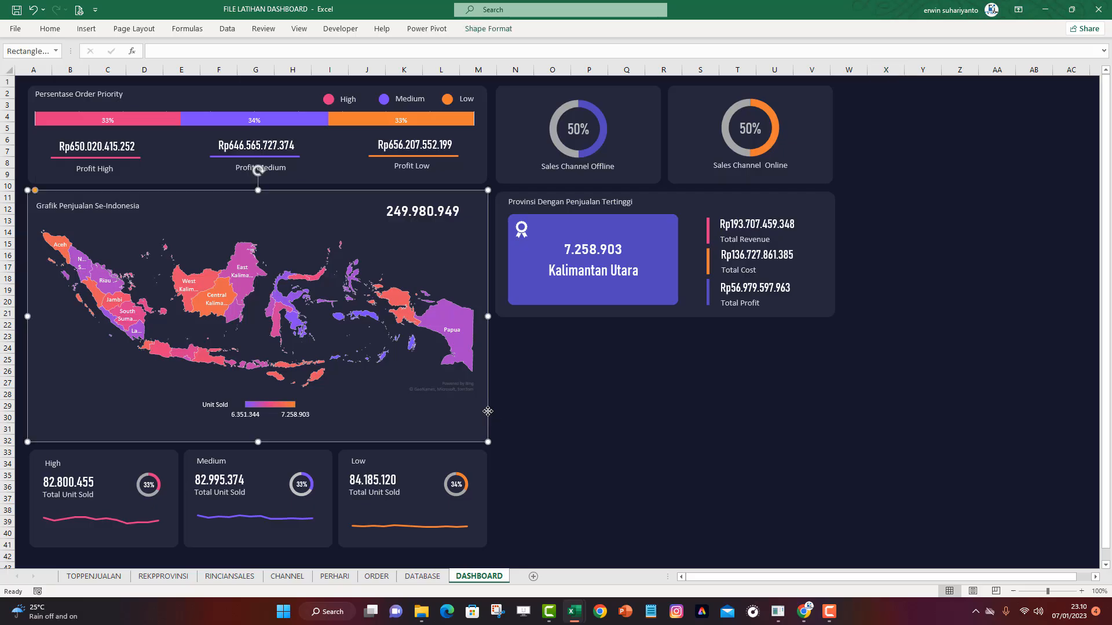
pyautogui.hotkey('ctrl', 'd')
pyautogui.moveTo(334, 333); pyautogui.dragTo(785, 428)
pyautogui.moveTo(913, 320); pyautogui.dragTo(836, 324)
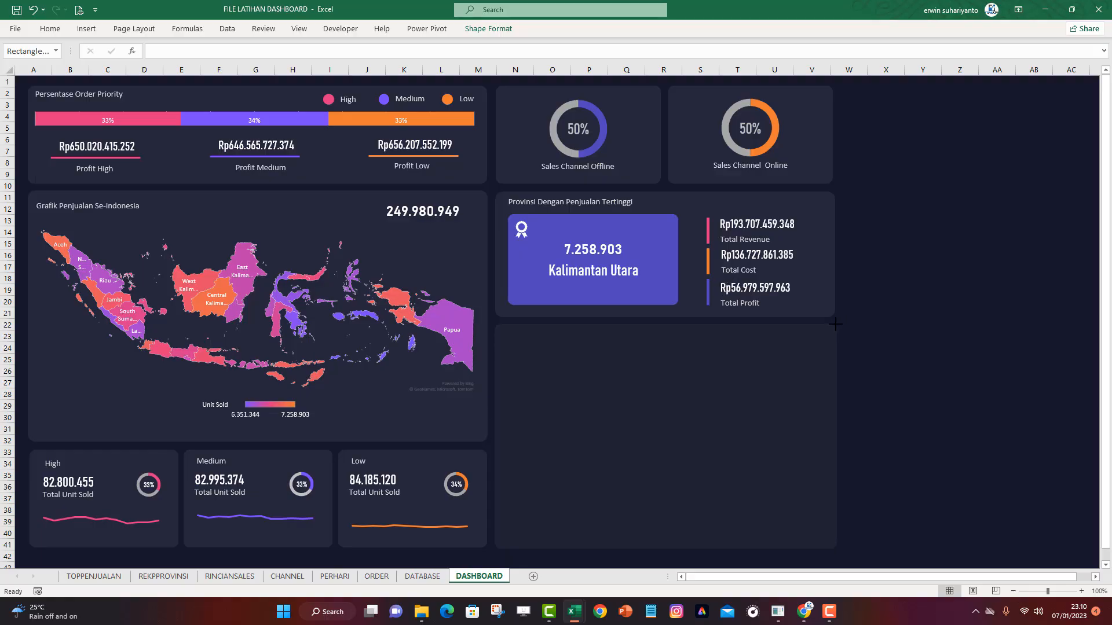
pyautogui.click(877, 368)
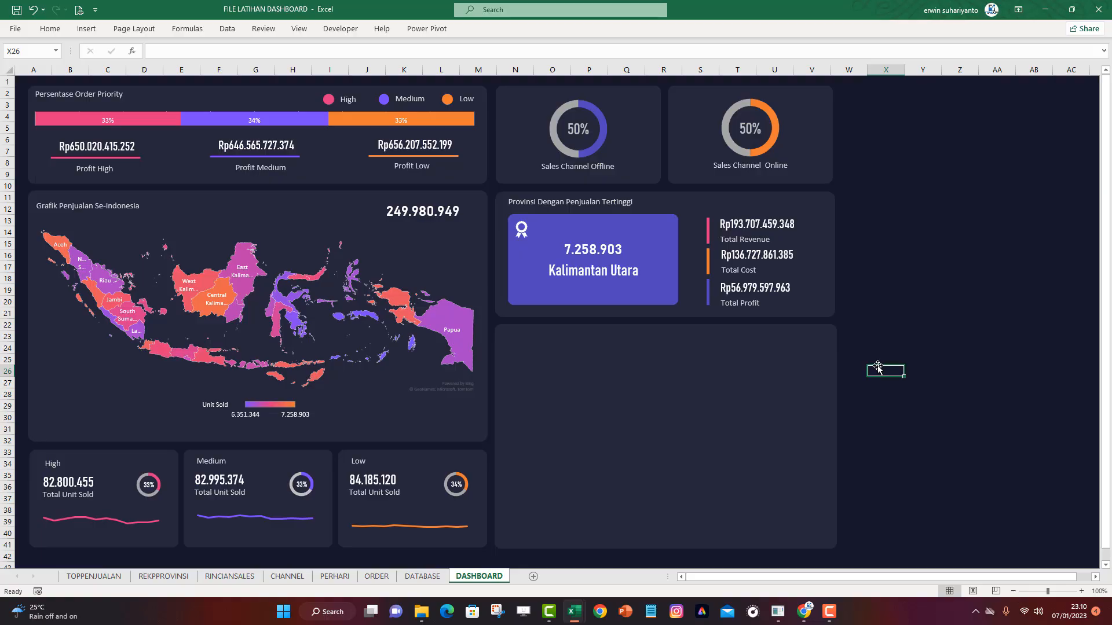
pyautogui.click(679, 351)
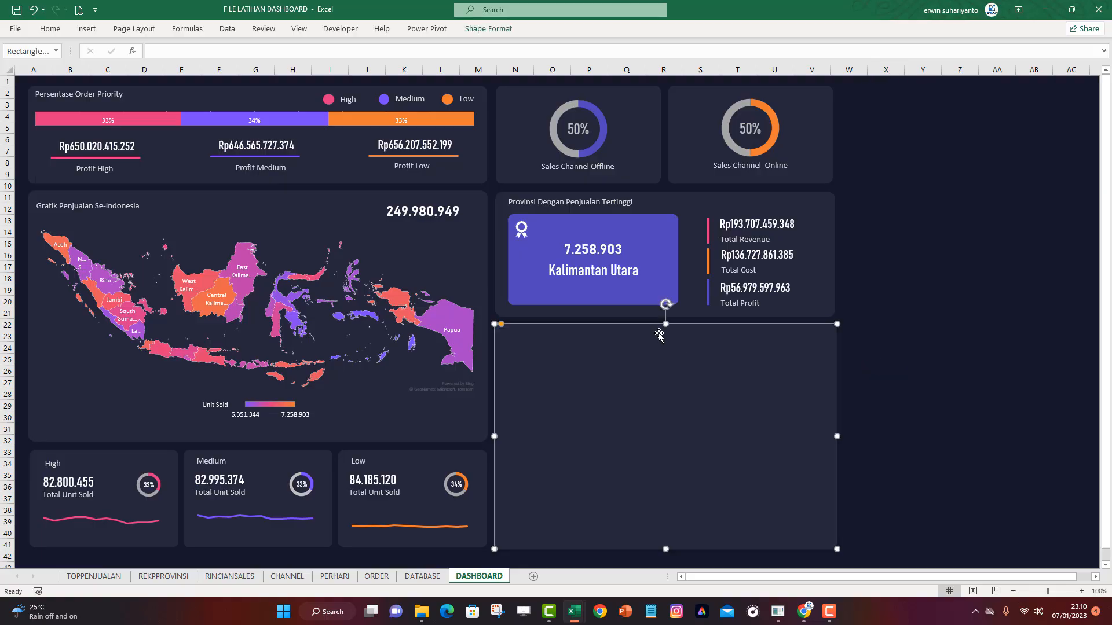
pyautogui.moveTo(666, 326); pyautogui.dragTo(664, 347)
# Extend the award panel background's lower edge downward and shift the grouped award card and figures slightly down
pyautogui.click(664, 314)
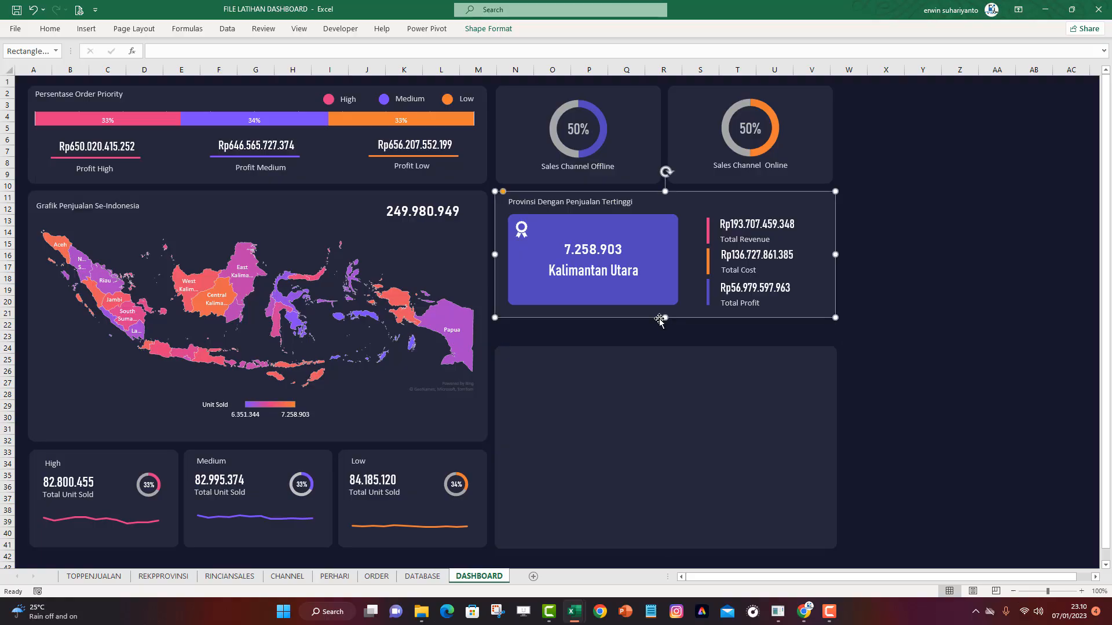
pyautogui.moveTo(665, 317); pyautogui.dragTo(638, 325)
pyautogui.click(638, 298)
pyautogui.click(904, 290)
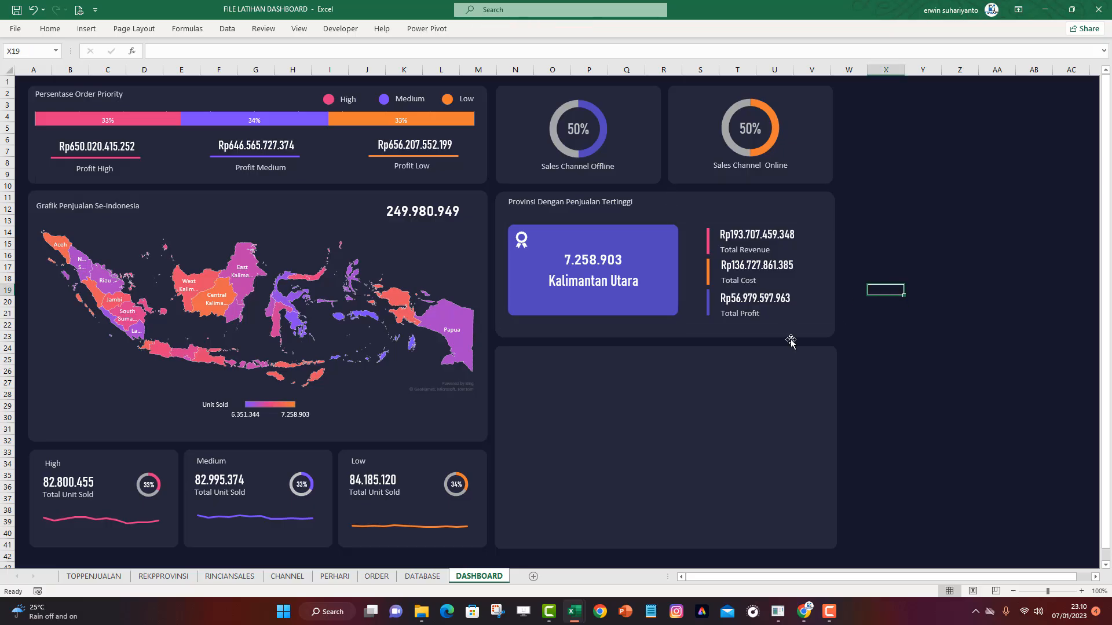
# Duplicate the "Provinsi Dengan Penjualan Tertinggi" title and place the copy at the top of the empty panel below
pyautogui.click(728, 416)
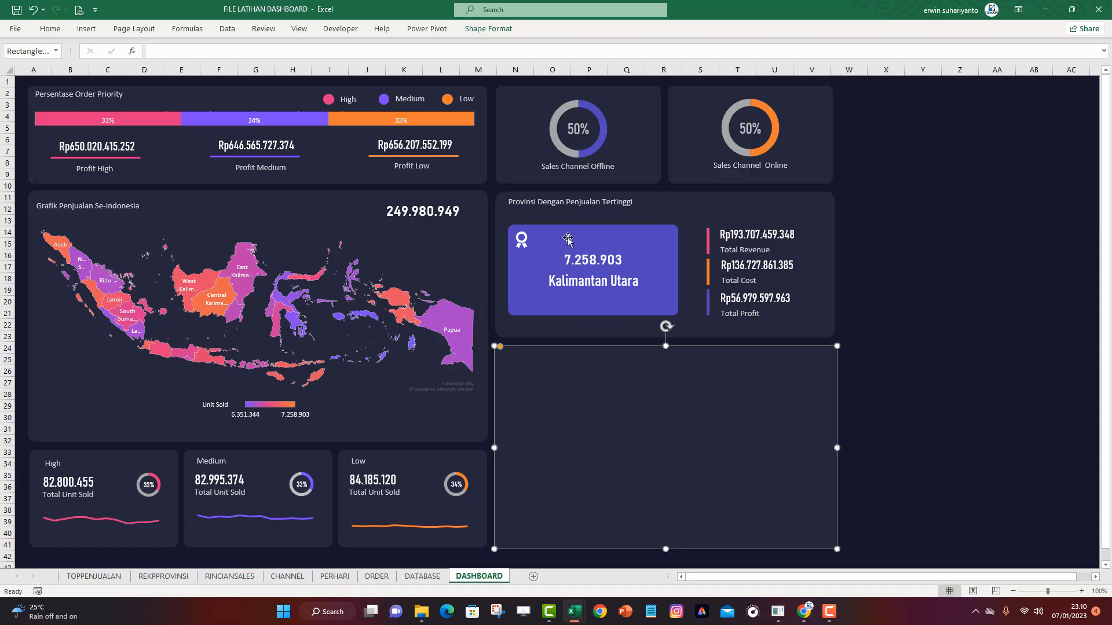
pyautogui.click(551, 202)
pyautogui.click(549, 211)
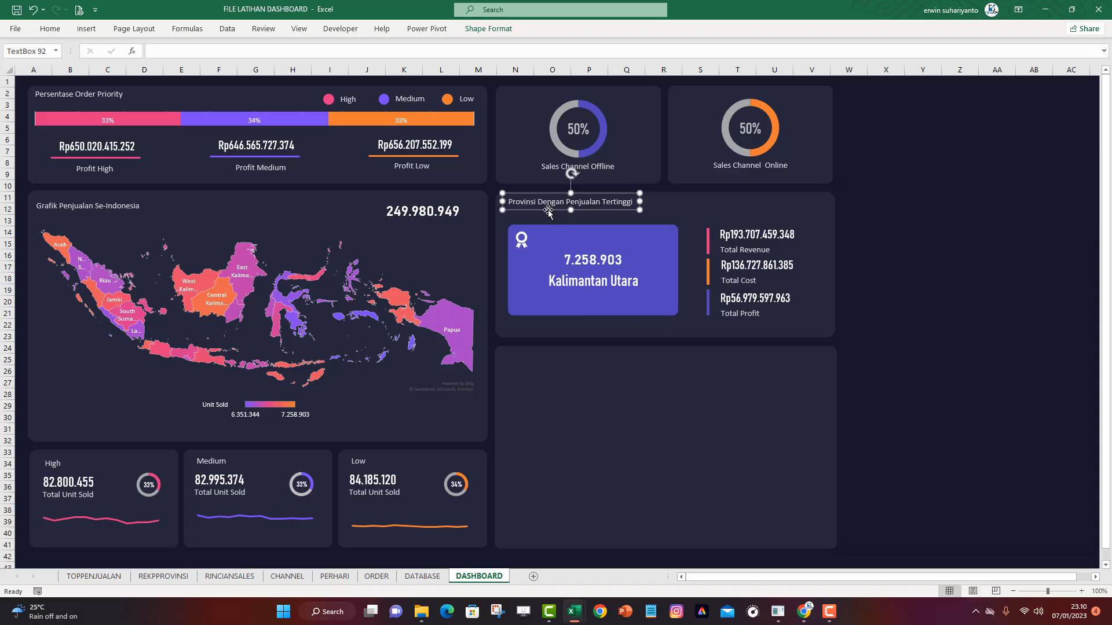
pyautogui.hotkey('ctrl', 'd')
pyautogui.moveTo(548, 211); pyautogui.dragTo(540, 370)
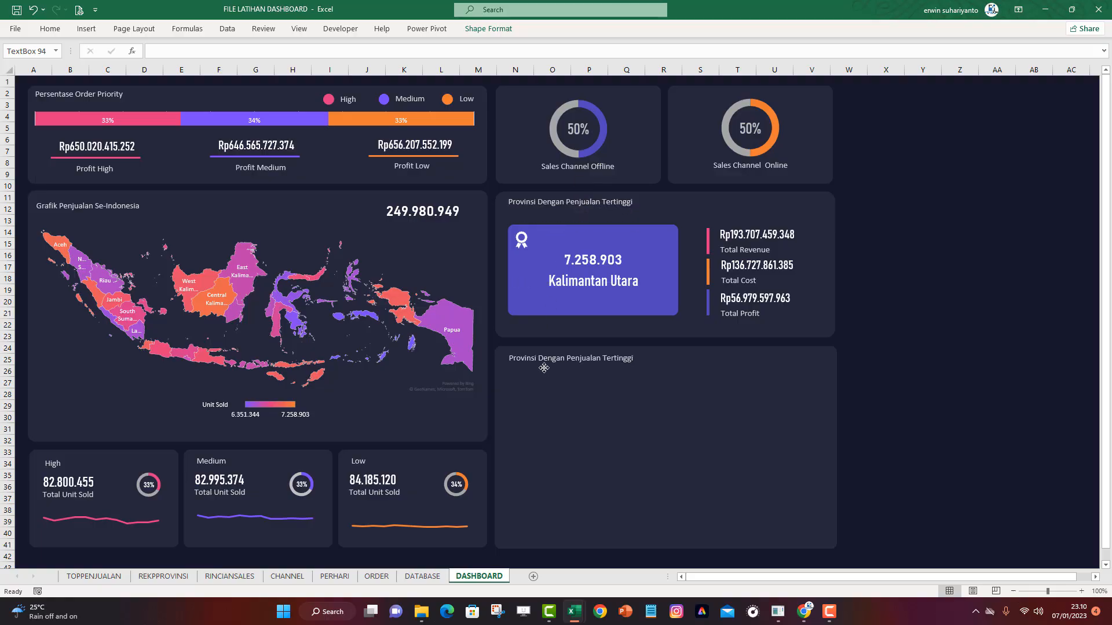
# Change the empty panel's title to "Penjualan Perhari Berdasarkan Sales Channel"
pyautogui.click(541, 369)
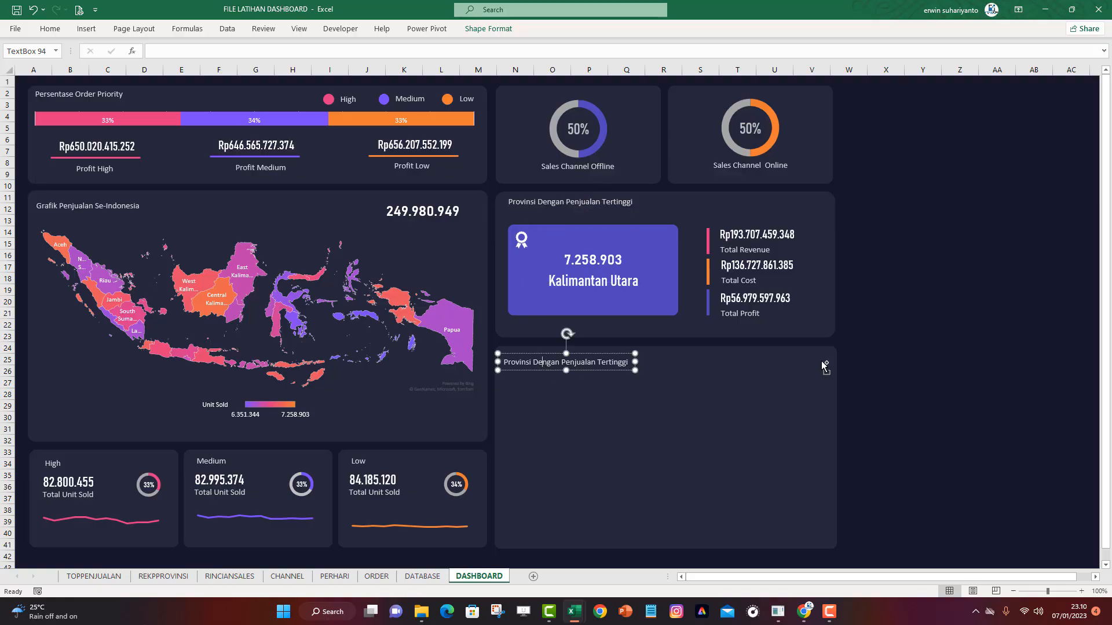
pyautogui.hotkey('ctrl', 'a')
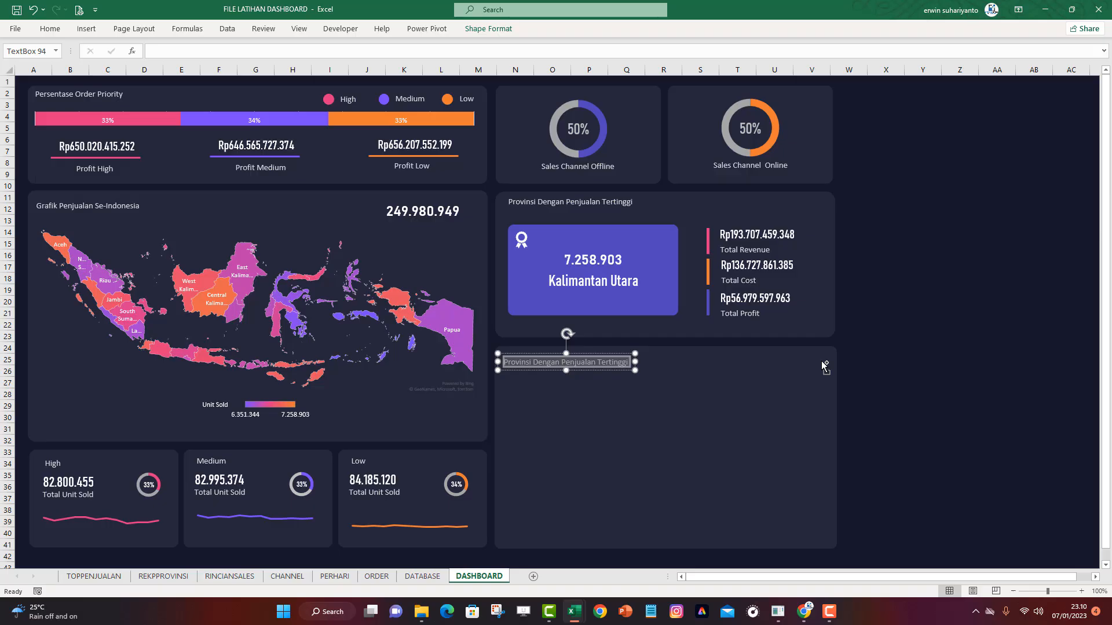
pyautogui.write('Penju')
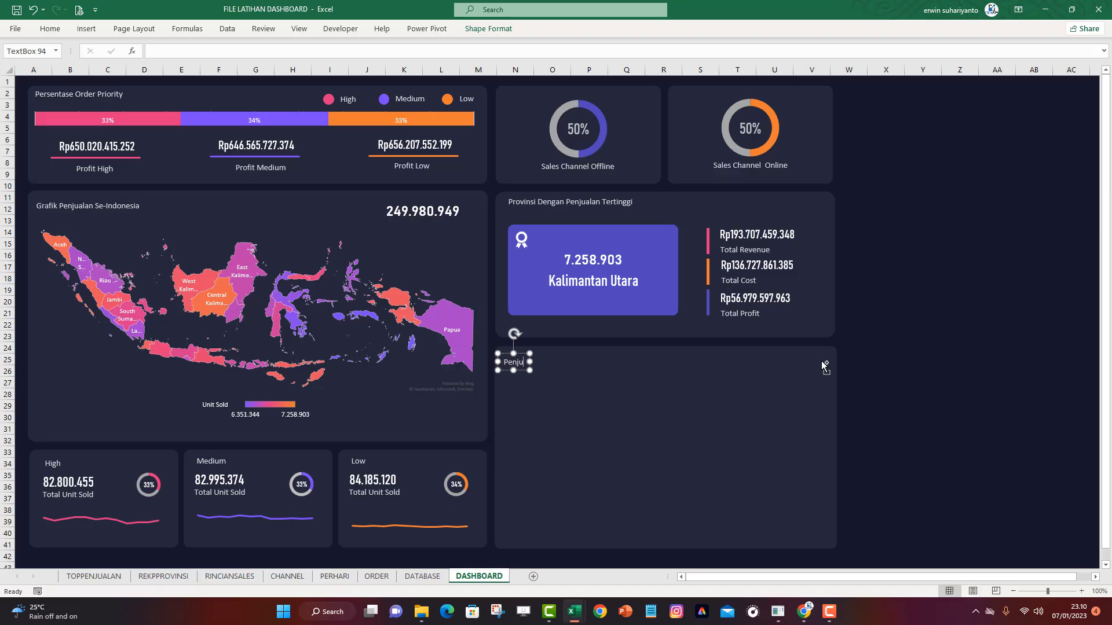
pyautogui.write('alan Perhar')
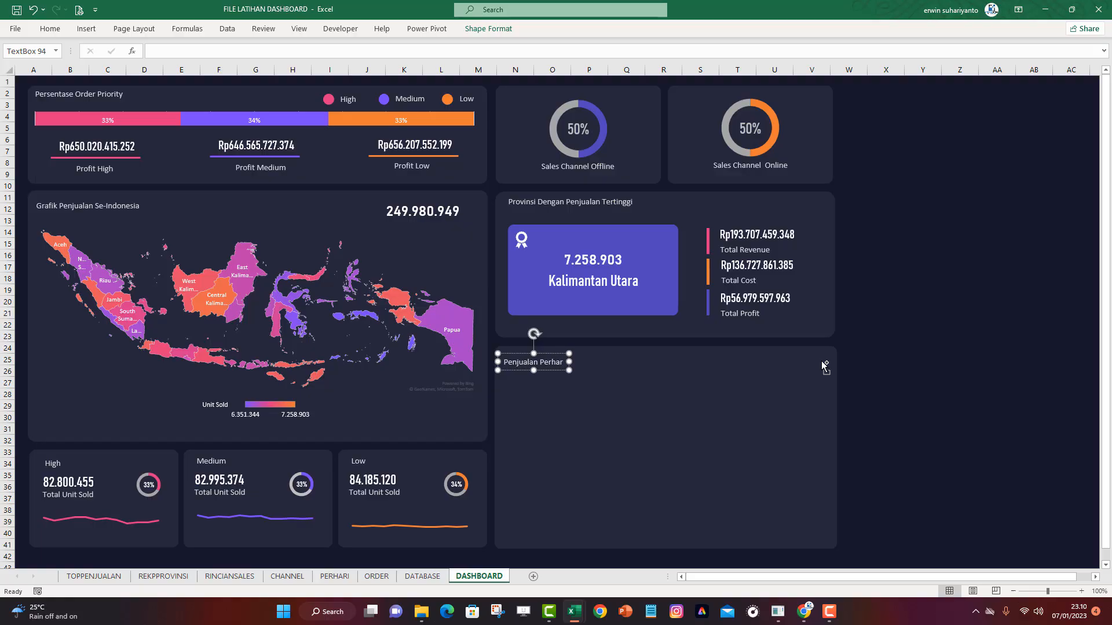
pyautogui.write('i Berdasa')
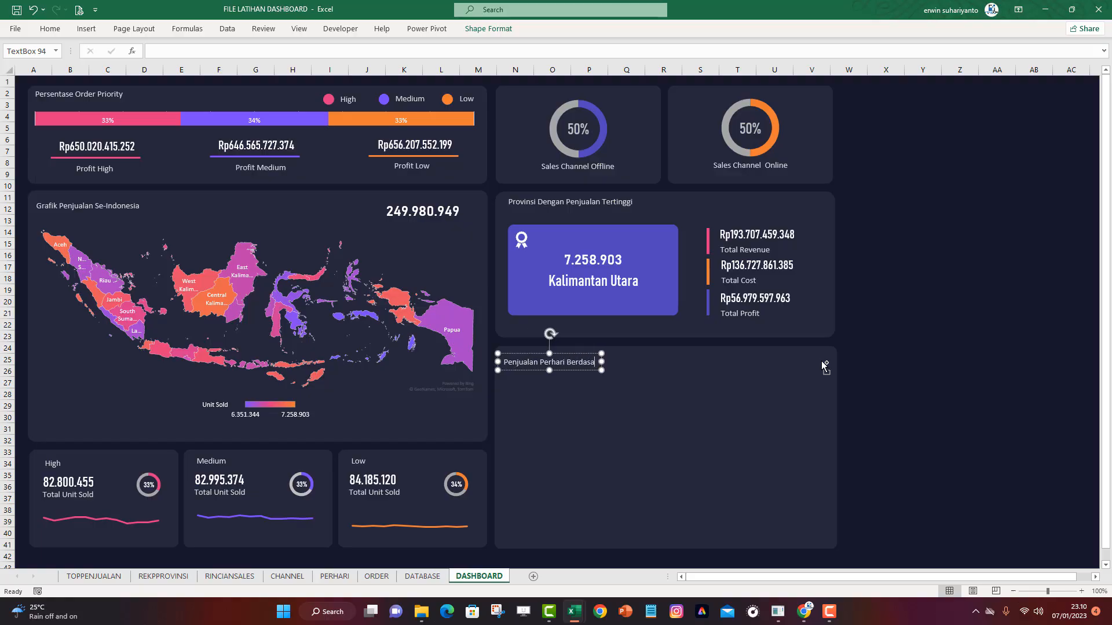
pyautogui.write('rkan sales')
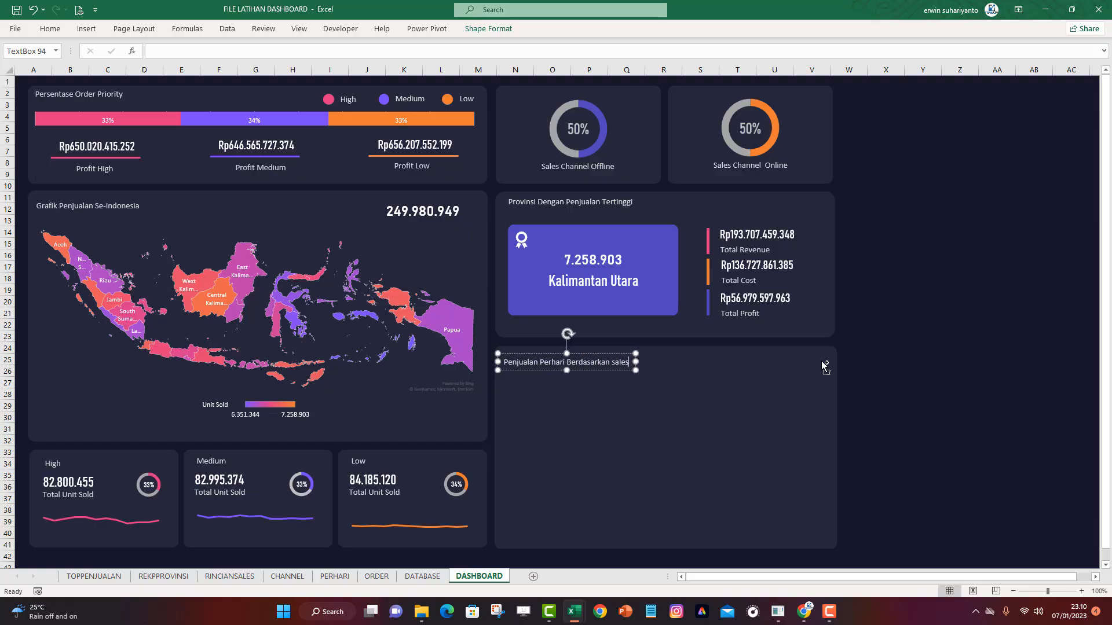
pyautogui.press('BackSpace')
pyautogui.press('BackSpace')
pyautogui.write('Sales Channel')
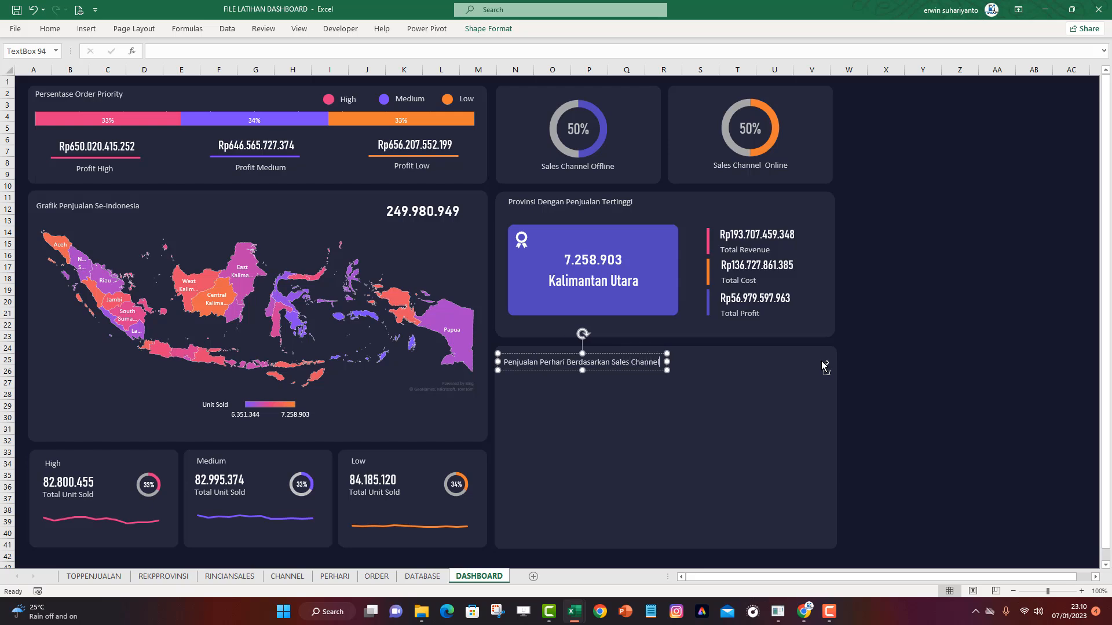
pyautogui.click(923, 383)
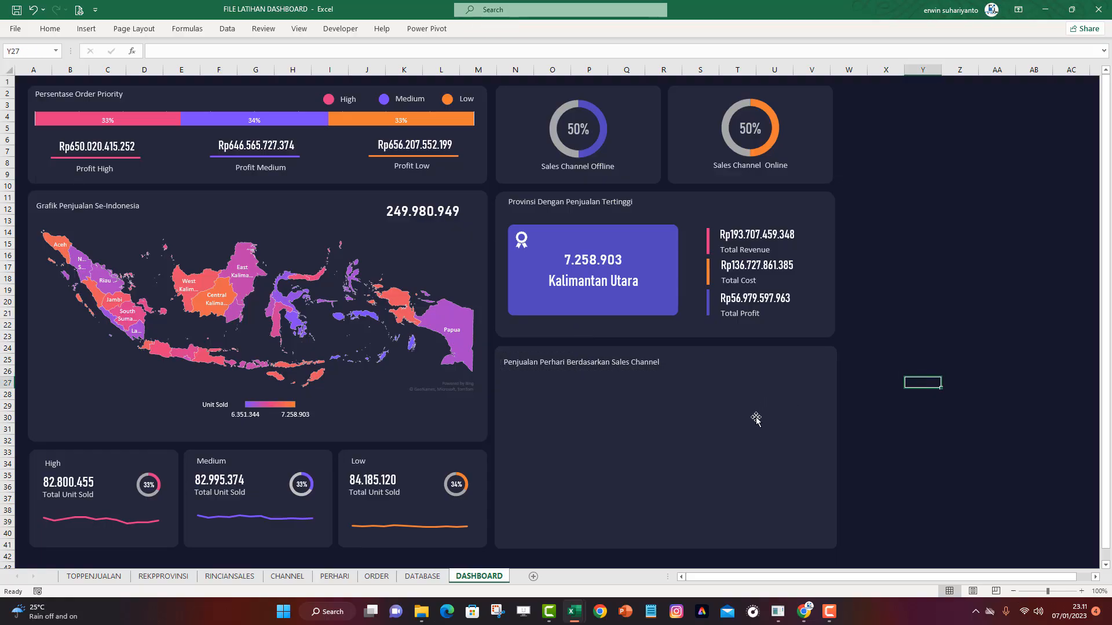
# Insert a 2-D clustered column chart from the PivotTable on the PERHARI sheet
pyautogui.click(346, 578)
pyautogui.click(318, 349)
pyautogui.click(136, 160)
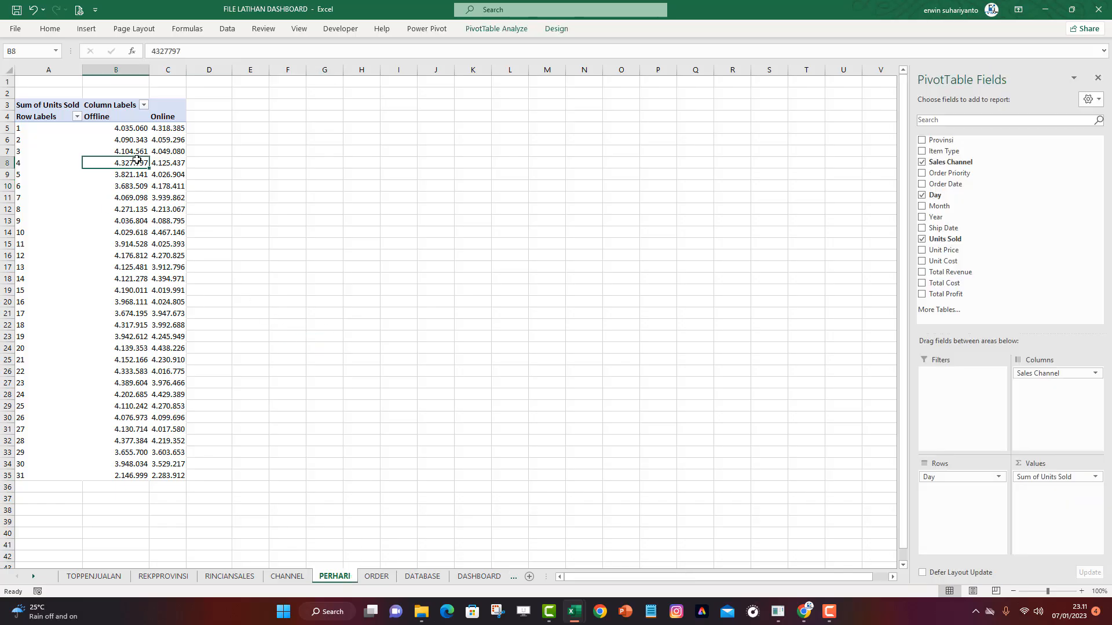
pyautogui.click(87, 29)
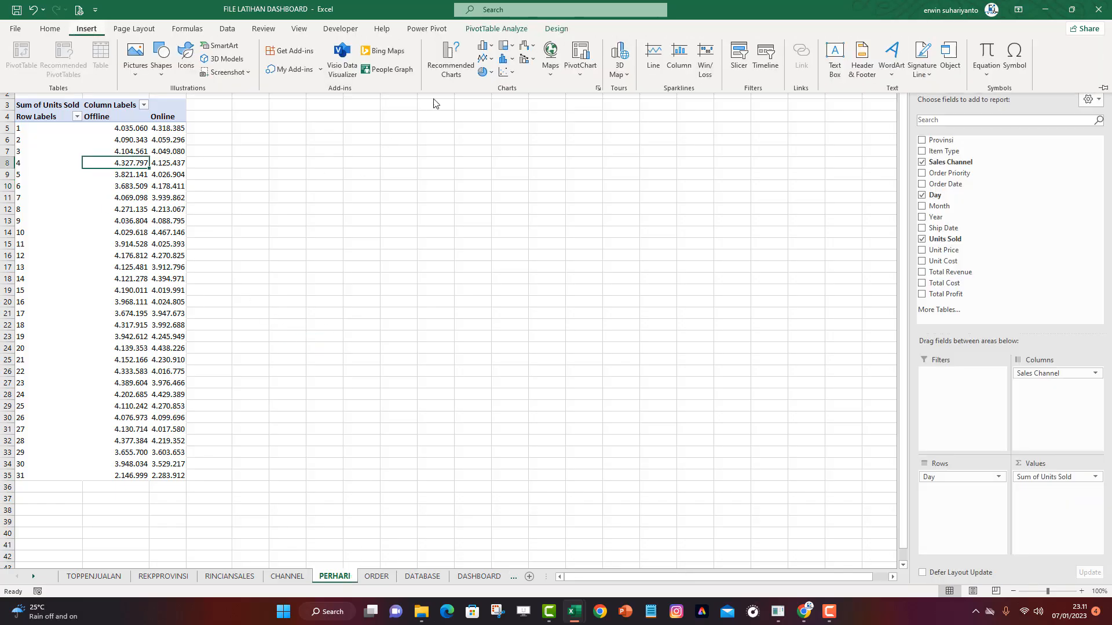
pyautogui.click(490, 46)
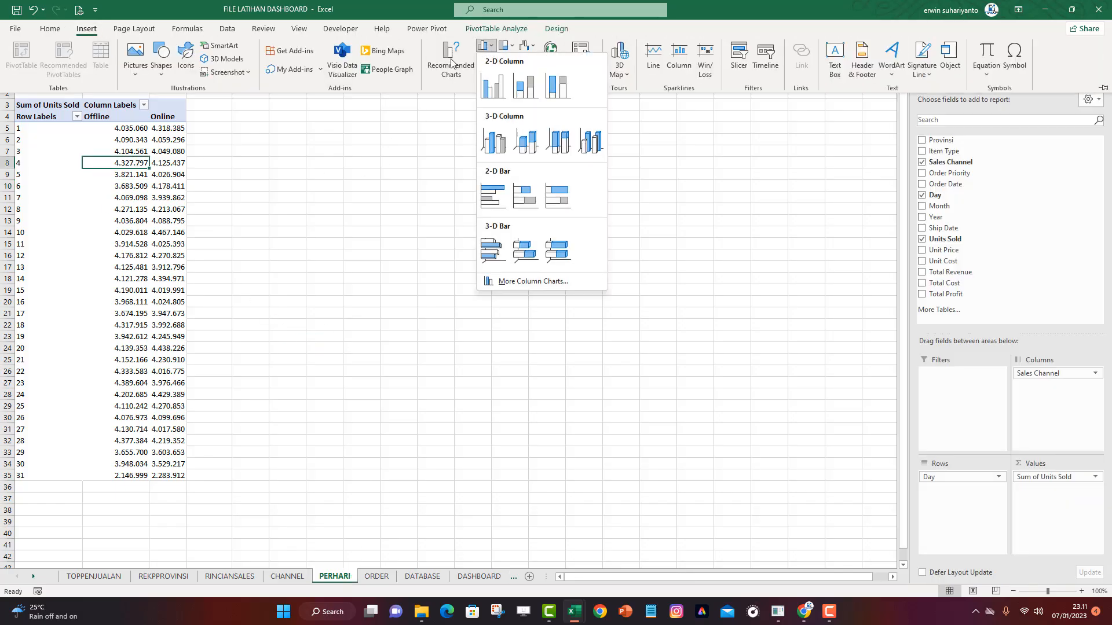
pyautogui.click(493, 86)
# Cut the new column chart from the PERHARI sheet and paste it onto the DASHBOARD sheet
pyautogui.rightClick(468, 246)
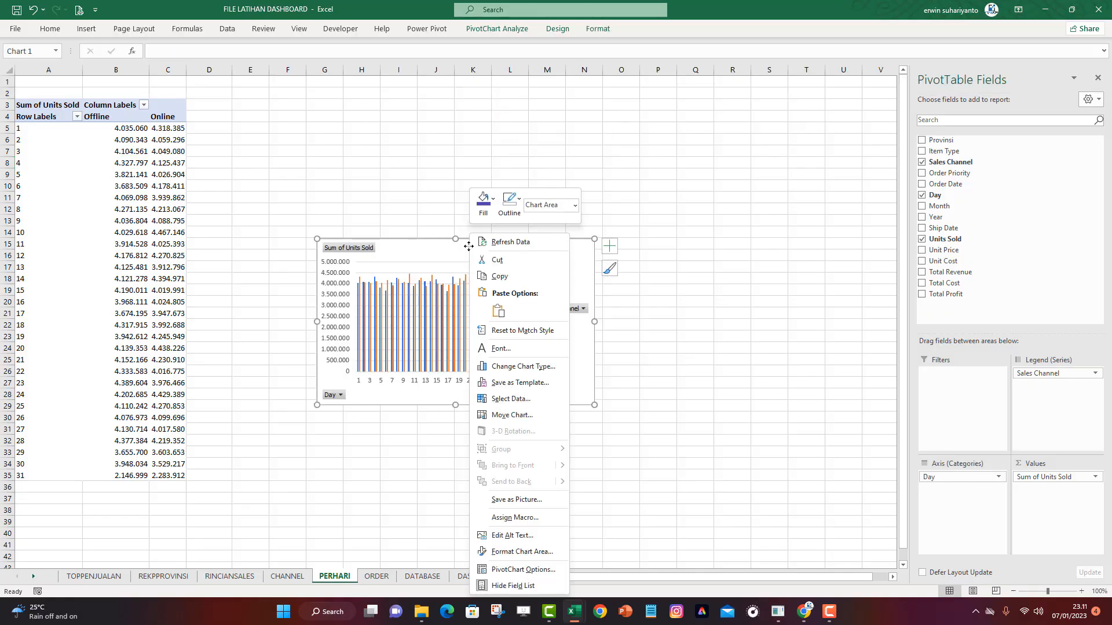
pyautogui.click(497, 259)
pyautogui.click(479, 576)
pyautogui.rightClick(870, 258)
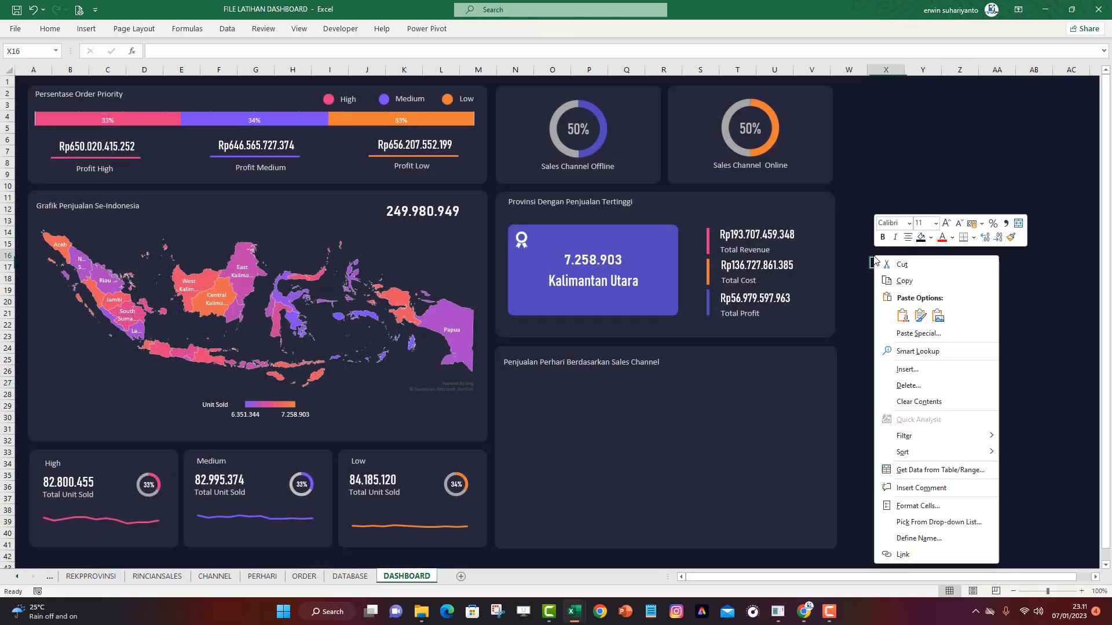
pyautogui.click(901, 315)
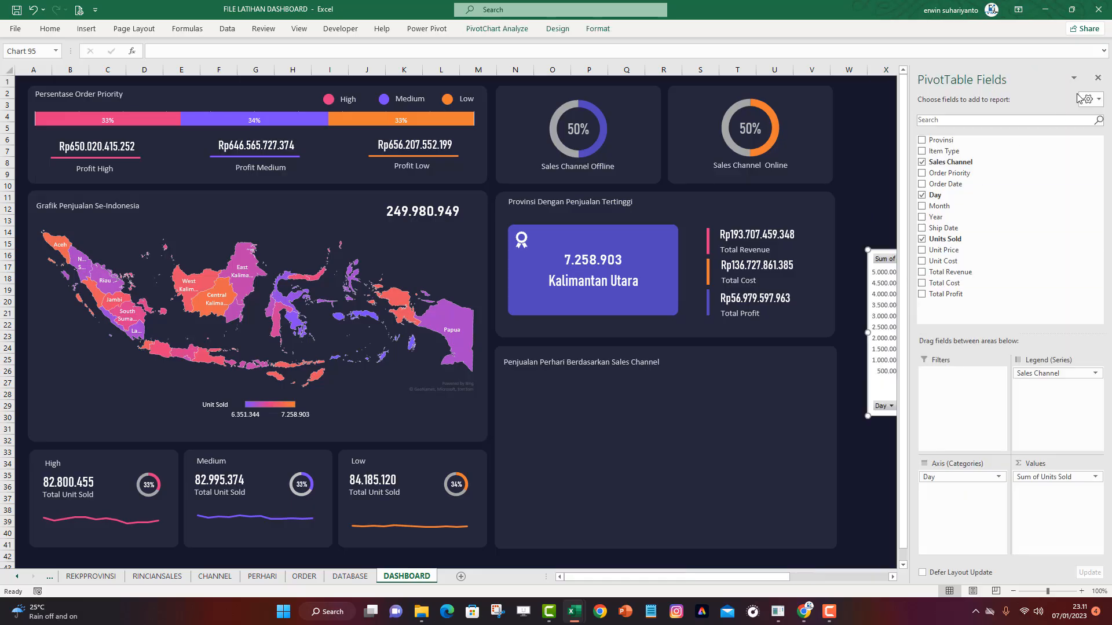
# Close the PivotTable field list, place the column chart under the "Penjualan Perhari Berdasarkan Sales Channel" title and widen it to fill the panel
pyautogui.click(1097, 77)
pyautogui.moveTo(951, 251); pyautogui.dragTo(583, 378)
pyautogui.click(584, 377)
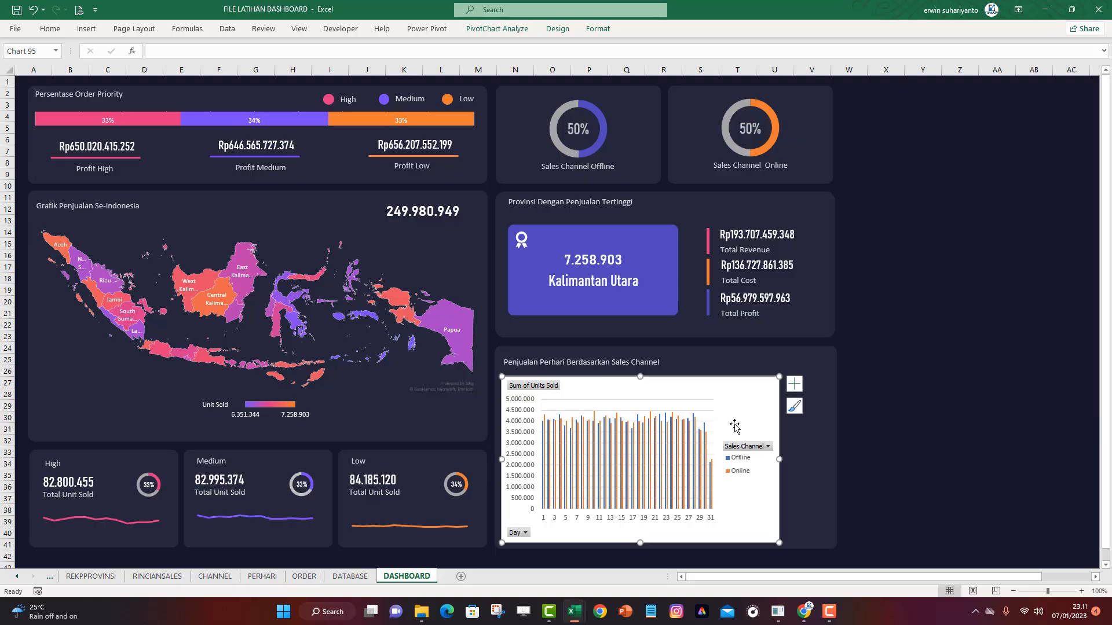
pyautogui.moveTo(779, 460); pyautogui.dragTo(836, 468)
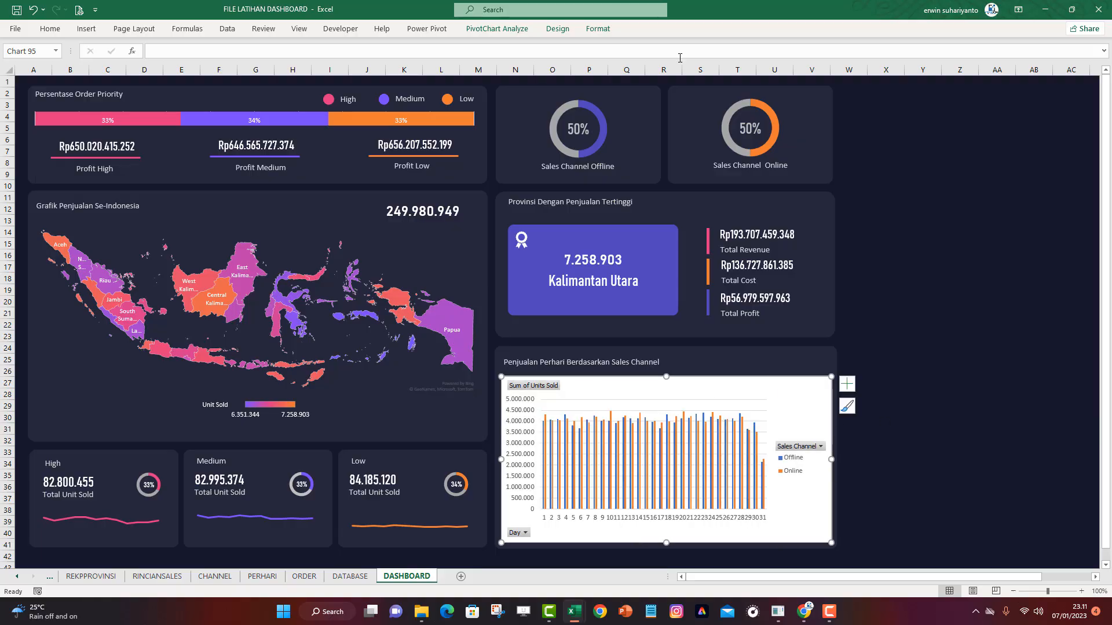
# Hide all field buttons on the daily sales column chart
pyautogui.click(497, 29)
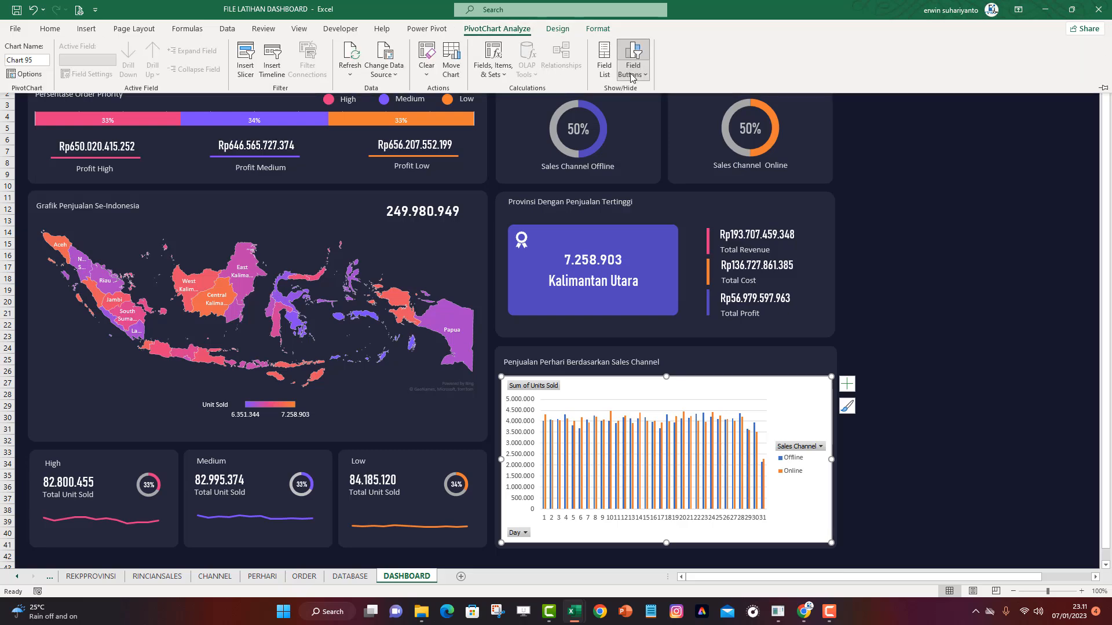
pyautogui.click(632, 75)
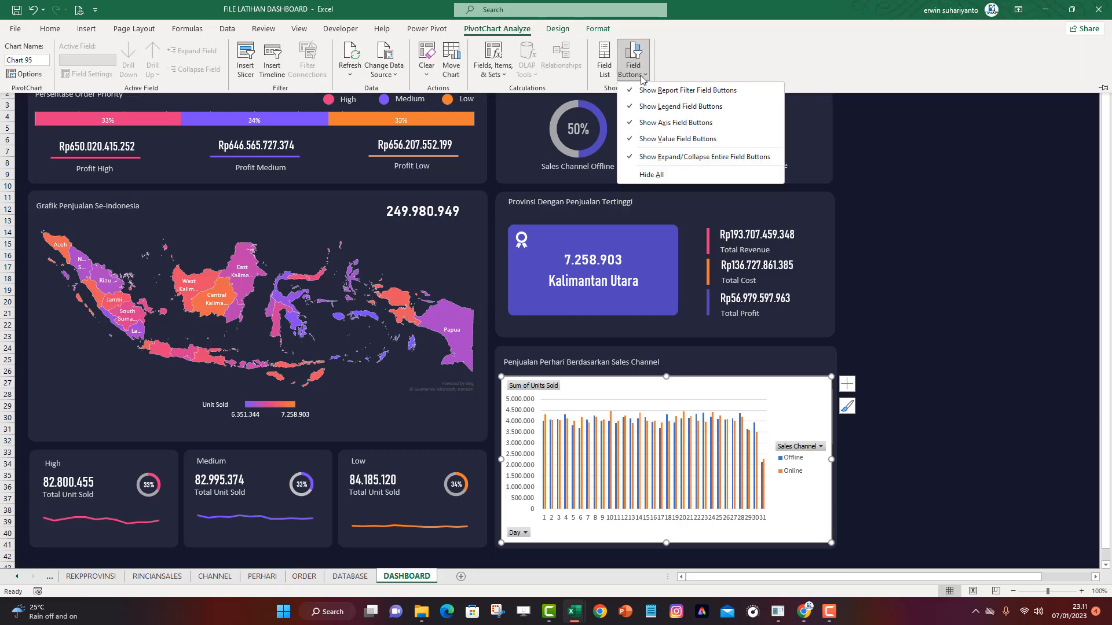
pyautogui.click(650, 174)
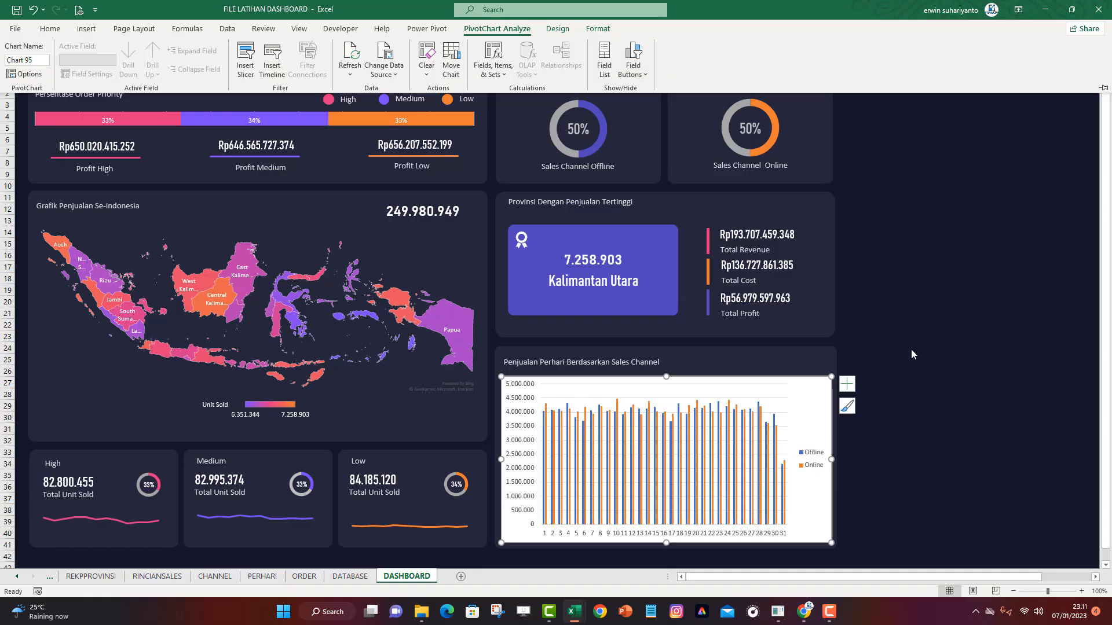
# Place the legend at the top of the daily sales column chart
pyautogui.click(847, 406)
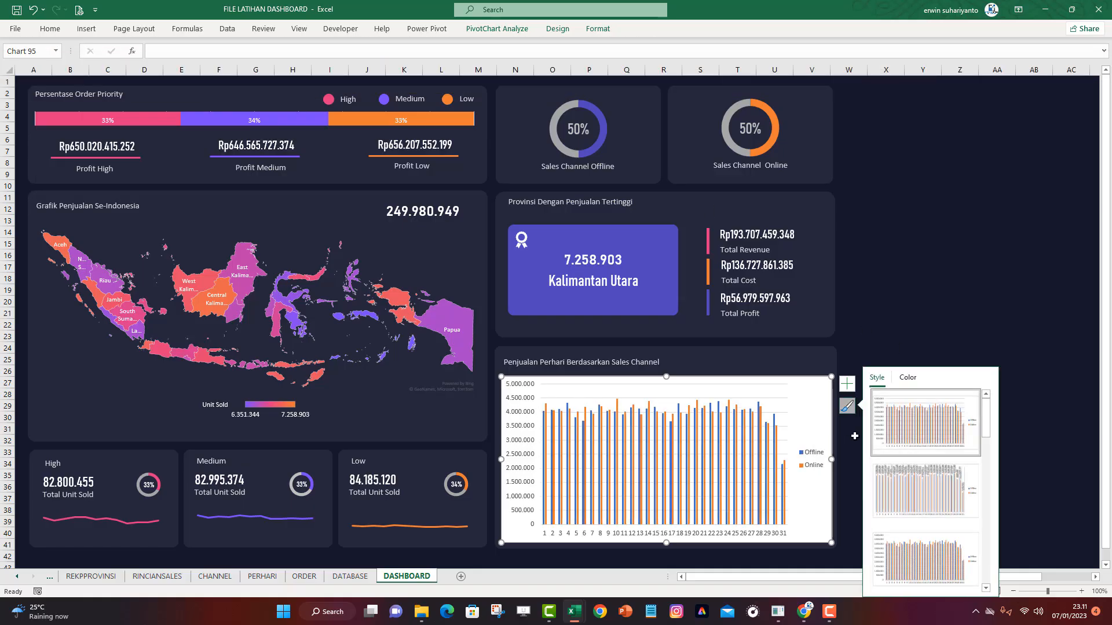
pyautogui.click(861, 325)
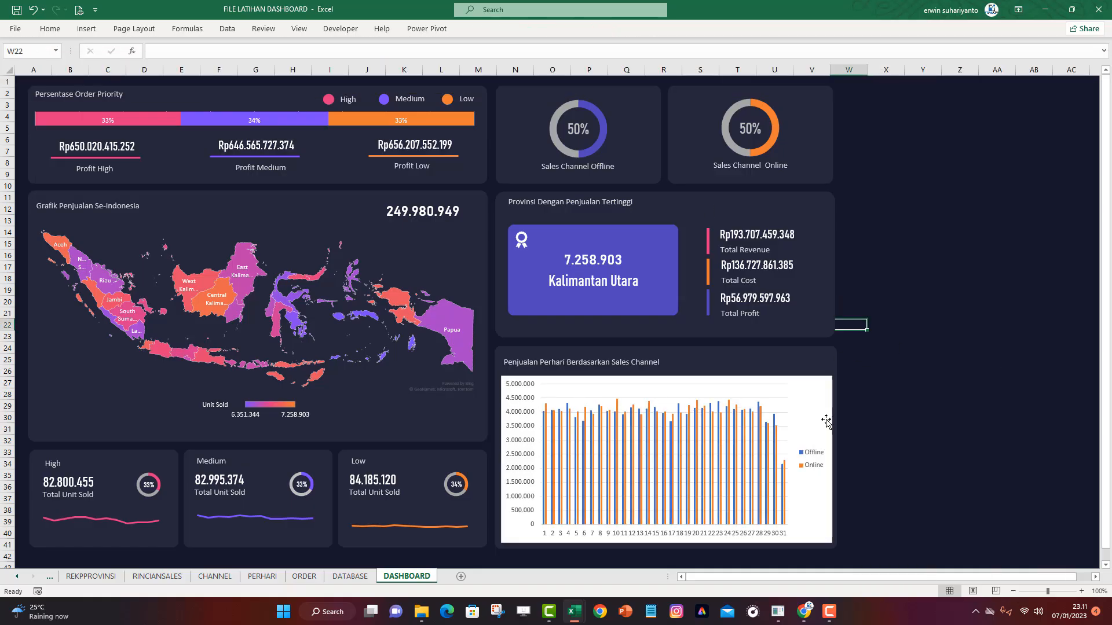
pyautogui.click(819, 459)
pyautogui.click(847, 384)
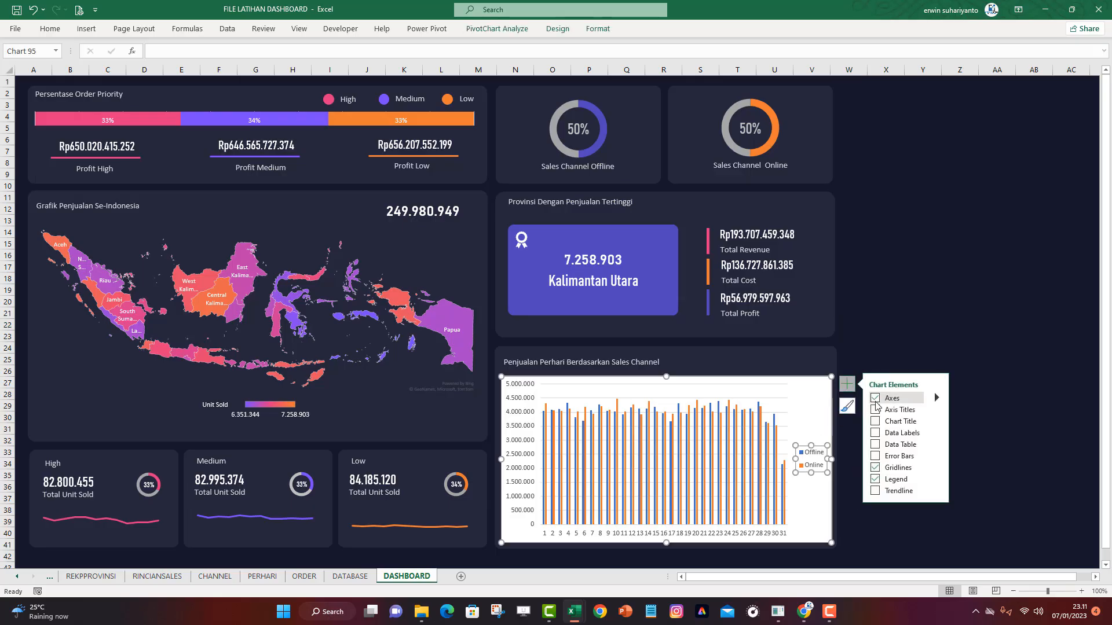
pyautogui.click(936, 479)
pyautogui.click(963, 497)
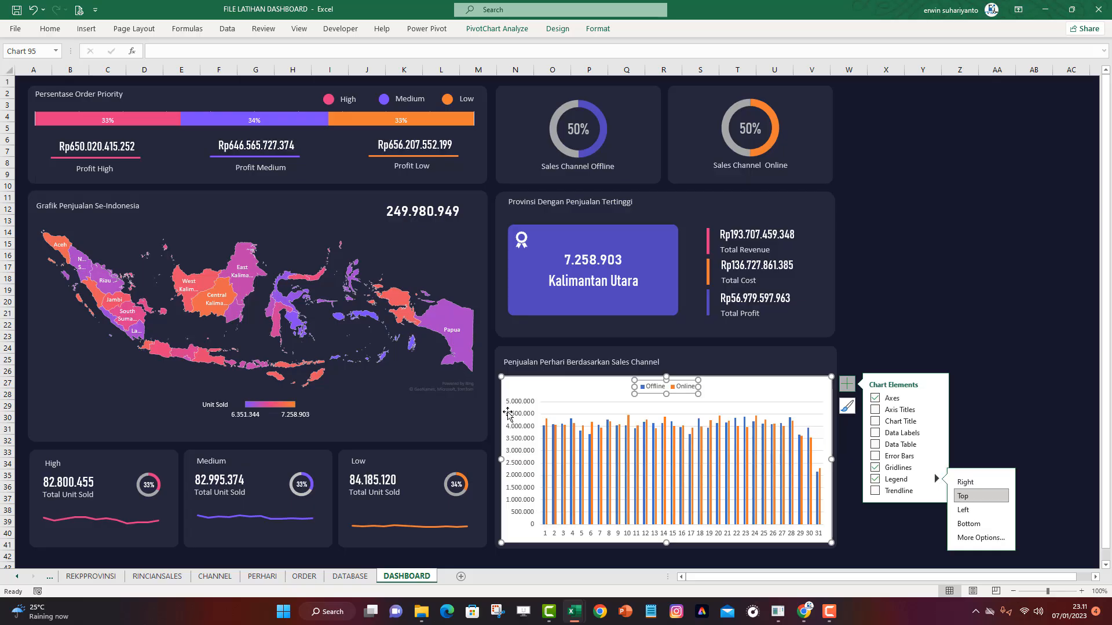
# Remove the fill and the outline from the daily sales chart area
pyautogui.click(540, 382)
pyautogui.click(598, 29)
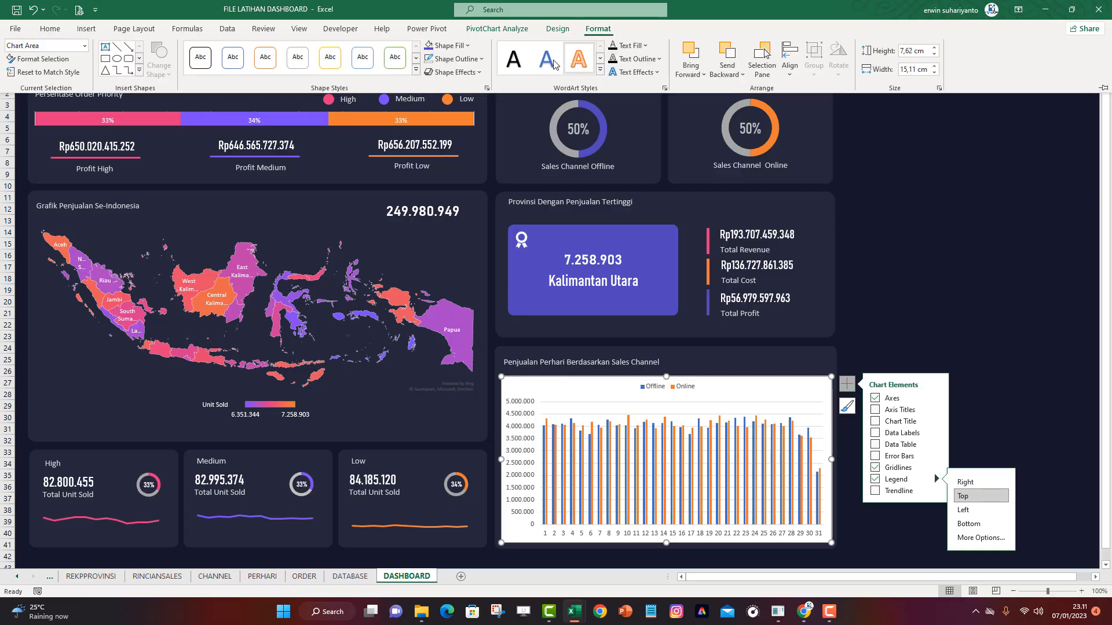
pyautogui.click(467, 45)
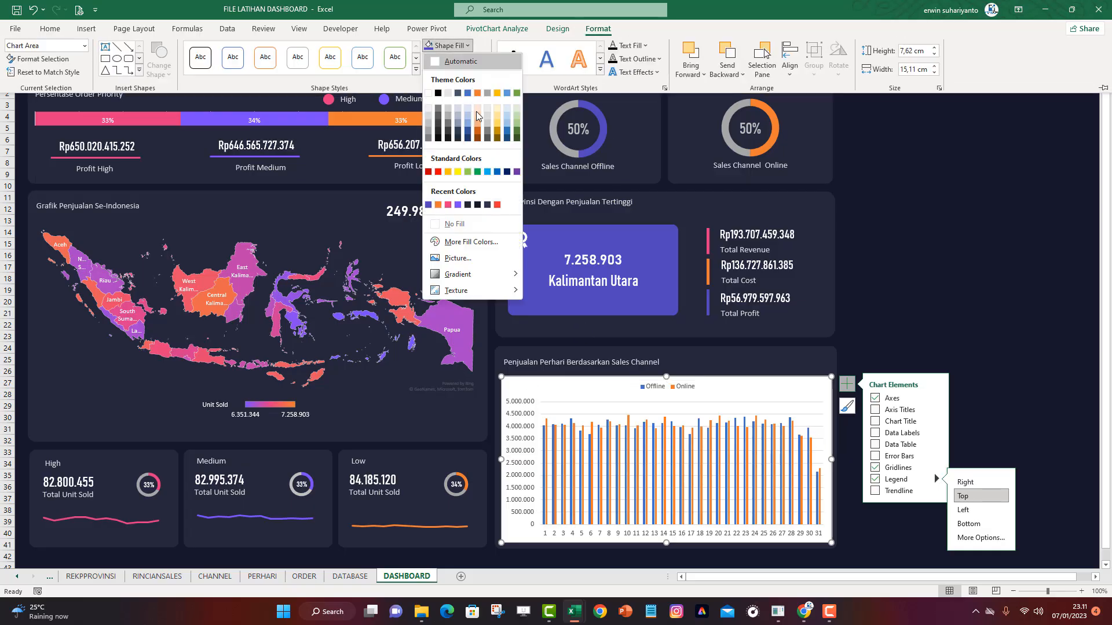
pyautogui.click(447, 224)
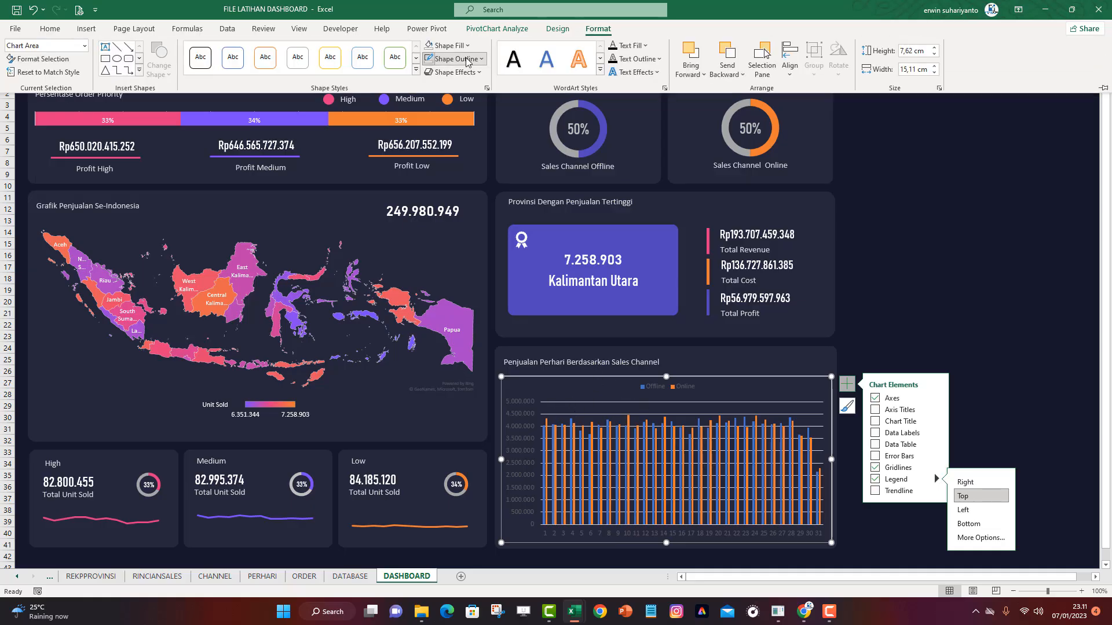
pyautogui.click(467, 59)
pyautogui.click(468, 239)
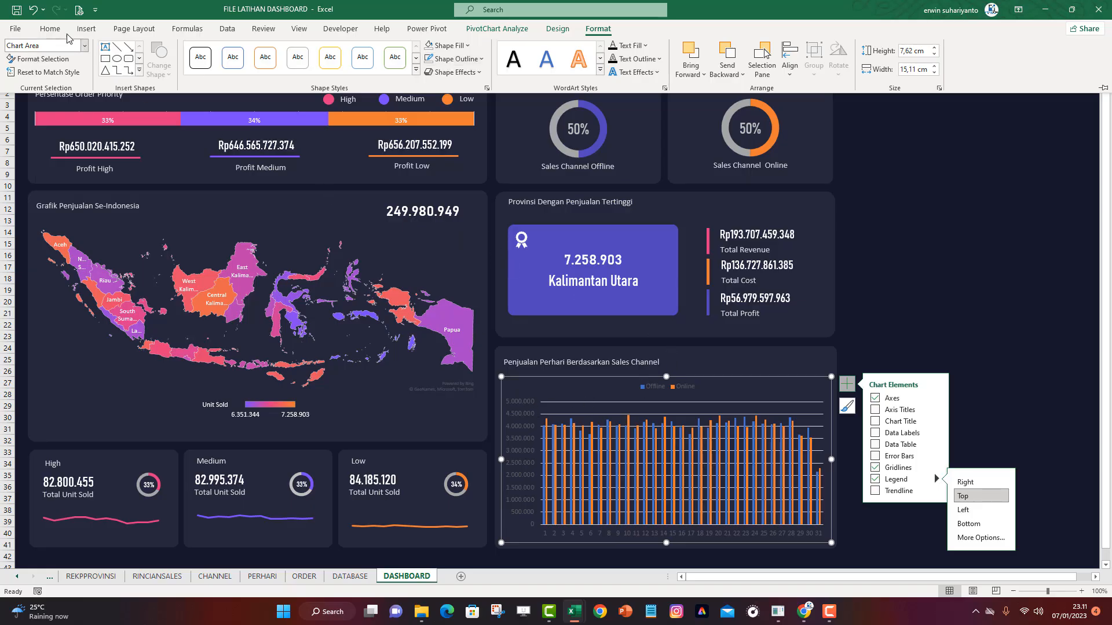
# Set all text in the daily sales column chart to white
pyautogui.click(50, 29)
pyautogui.click(211, 68)
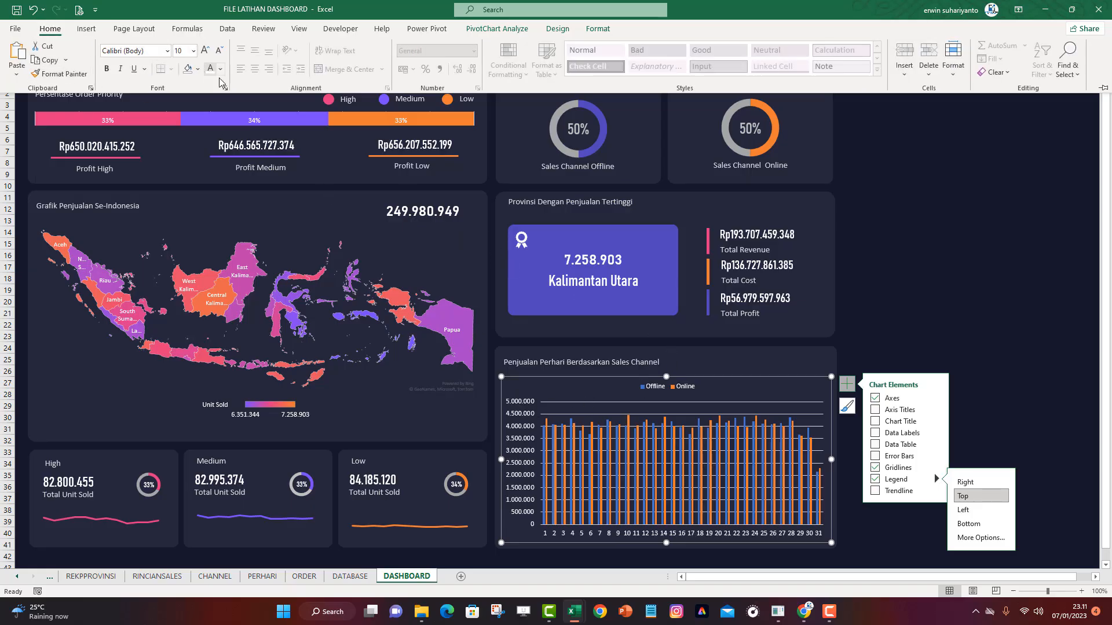
pyautogui.click(870, 266)
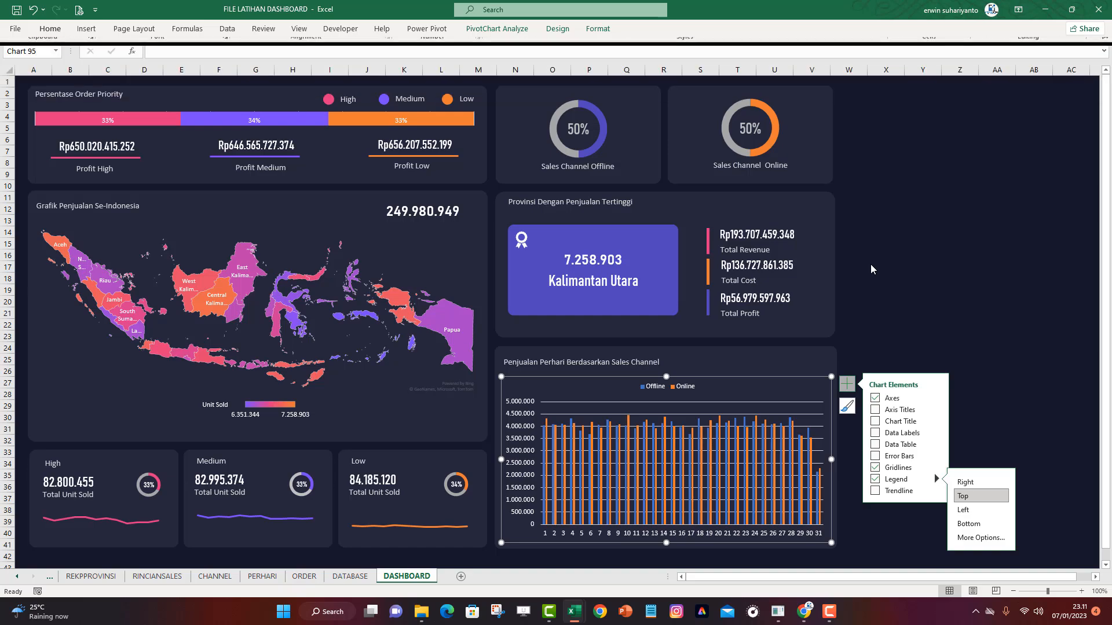
# Recolor the major horizontal gridlines of the daily sales chart with the custom outline color #353651
pyautogui.click(571, 408)
pyautogui.click(602, 28)
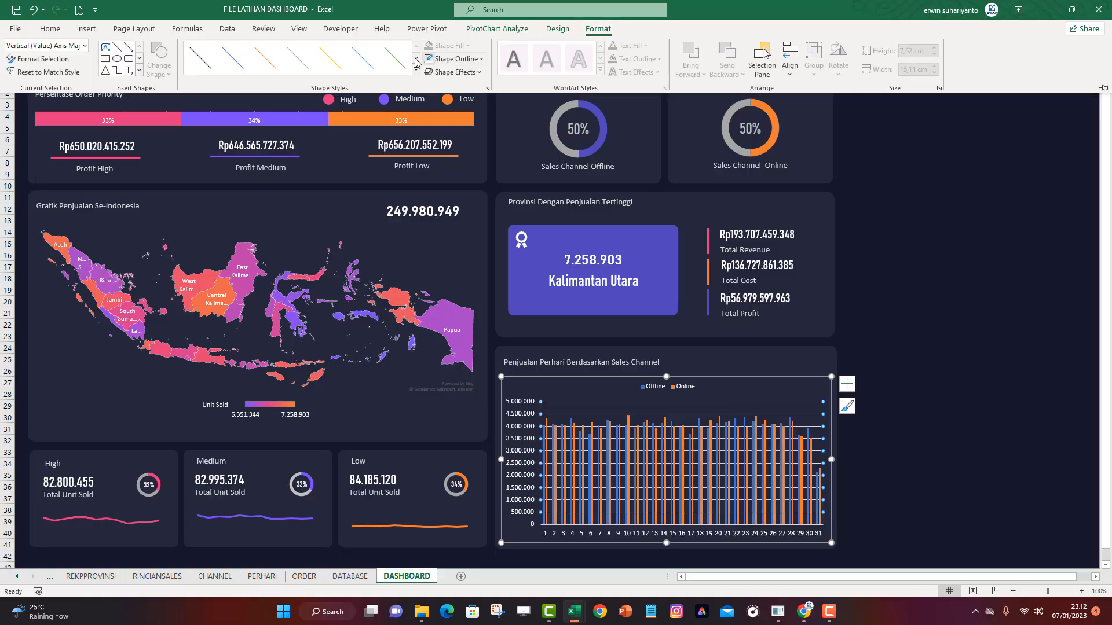
pyautogui.click(455, 58)
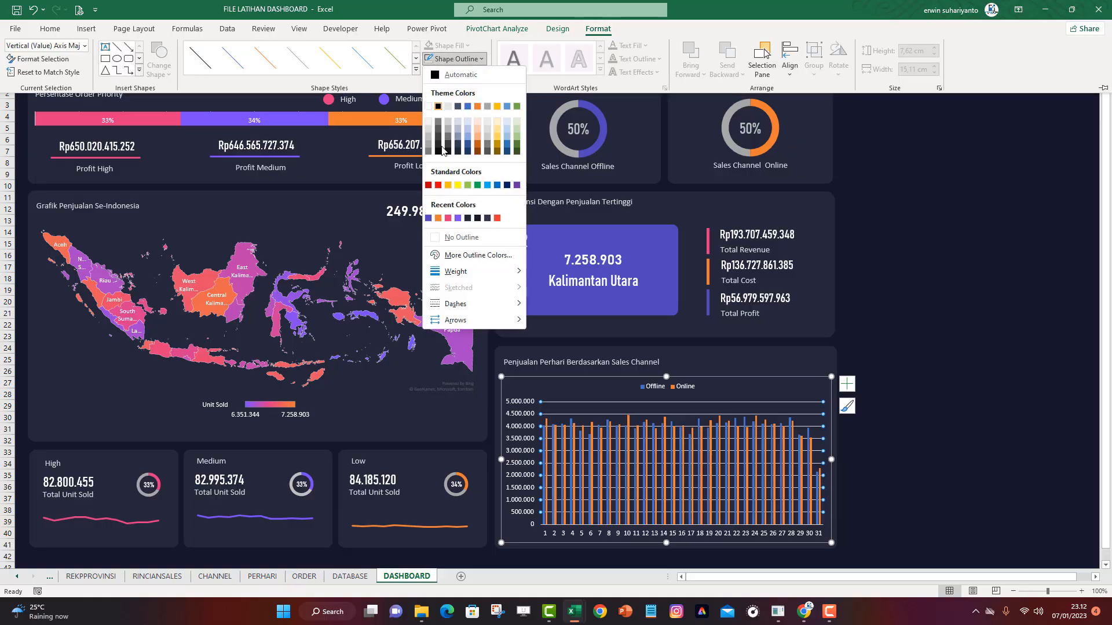
pyautogui.click(468, 218)
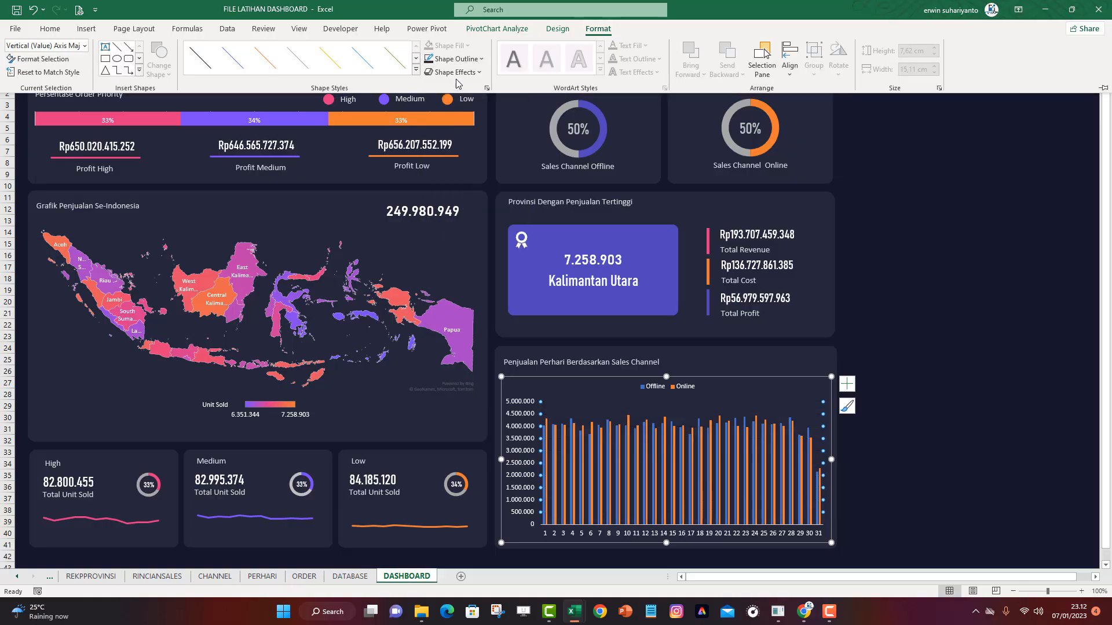
pyautogui.click(453, 58)
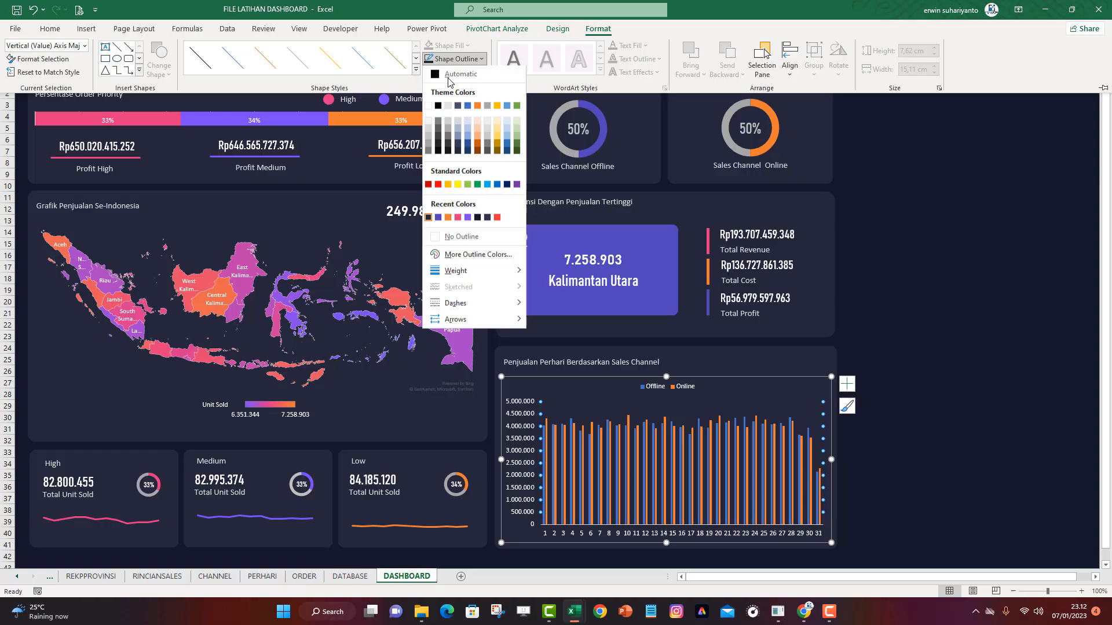
pyautogui.click(484, 258)
pyautogui.moveTo(878, 119); pyautogui.dragTo(878, 108)
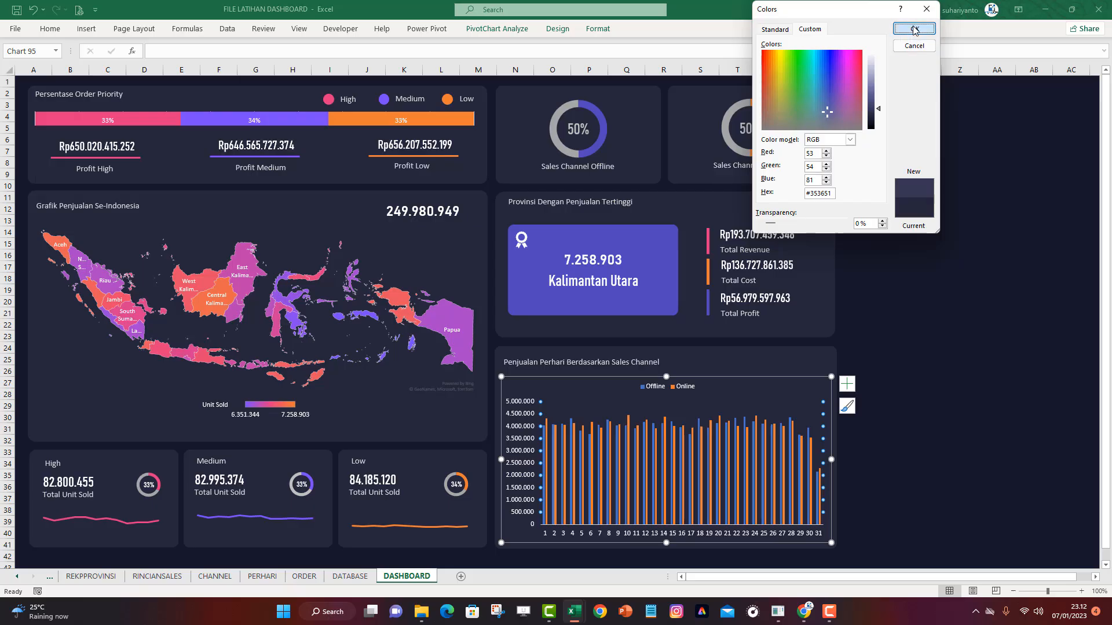
pyautogui.click(921, 46)
pyautogui.click(984, 277)
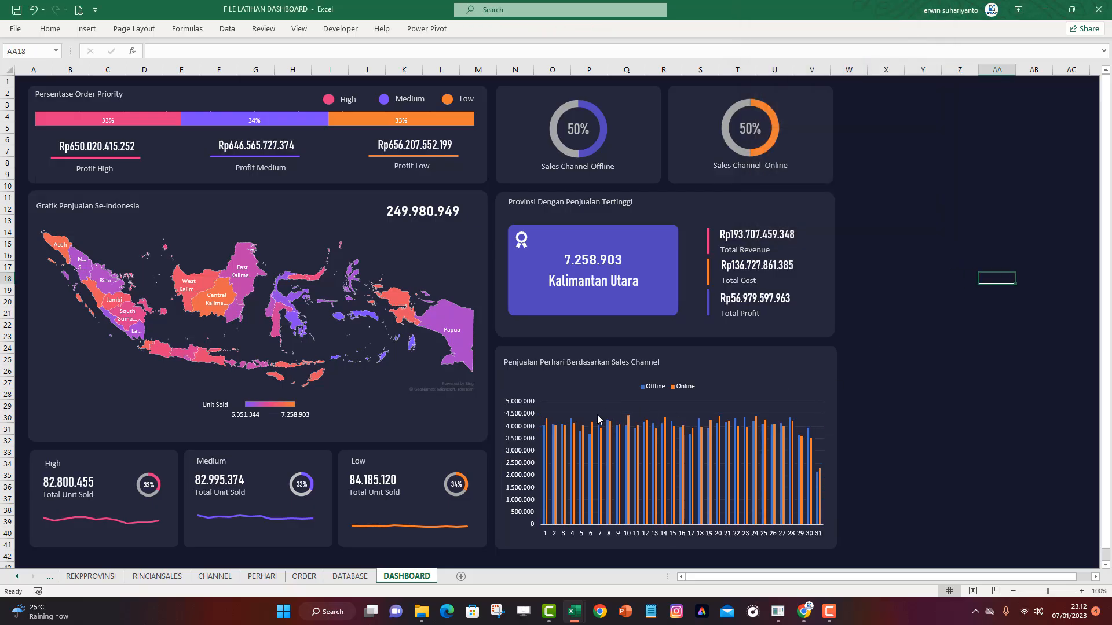
# Fill the Offline series columns with the recently used blue-purple of the top-province card
pyautogui.click(549, 437)
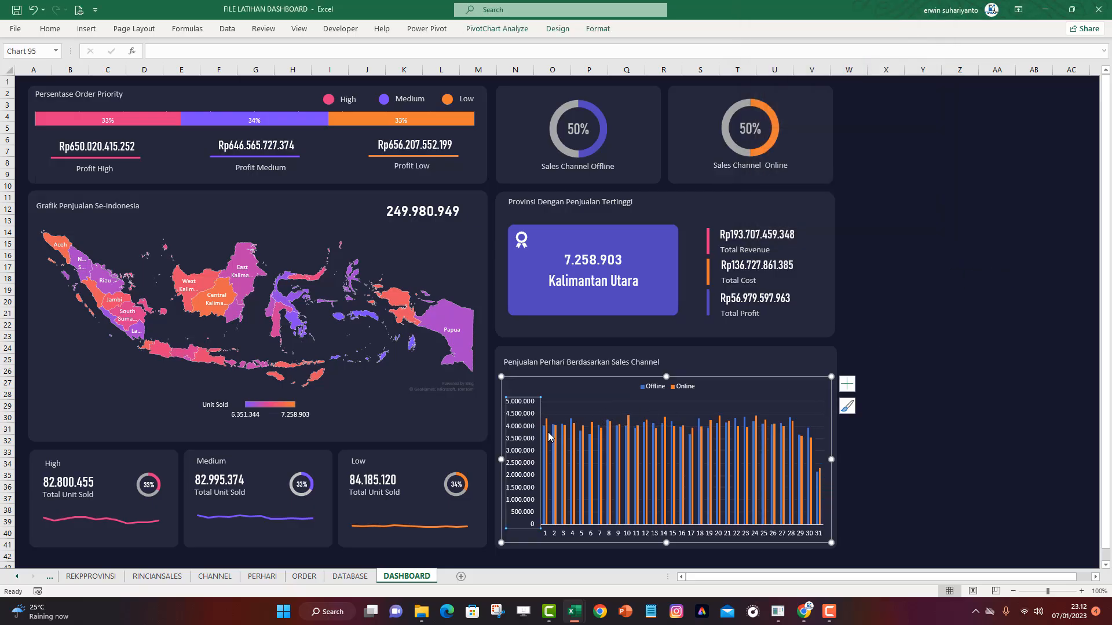
pyautogui.click(544, 439)
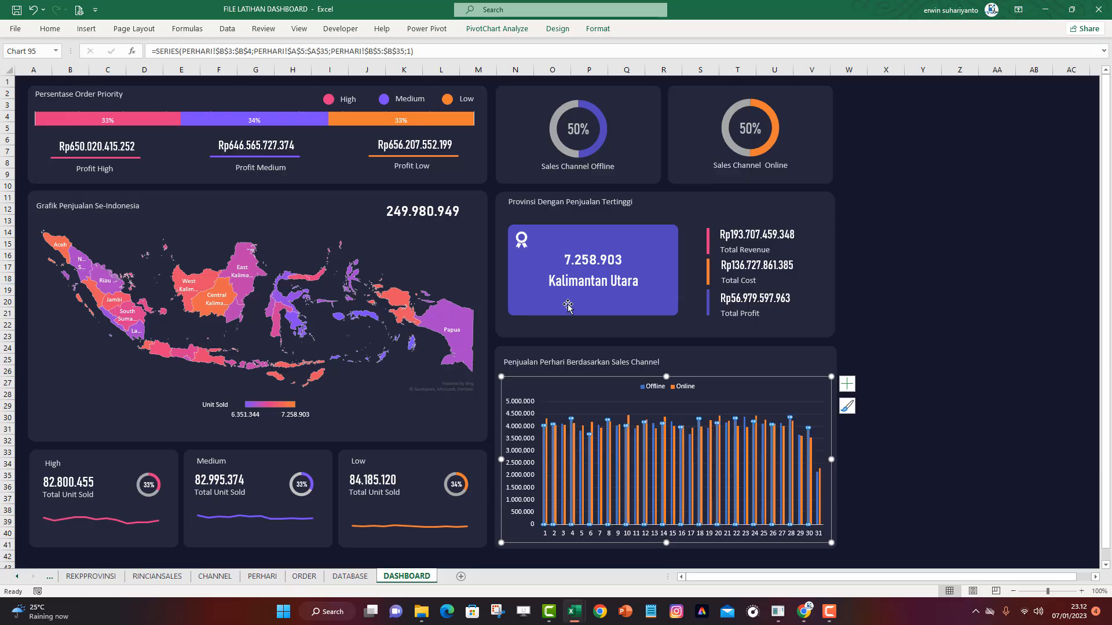
pyautogui.click(598, 29)
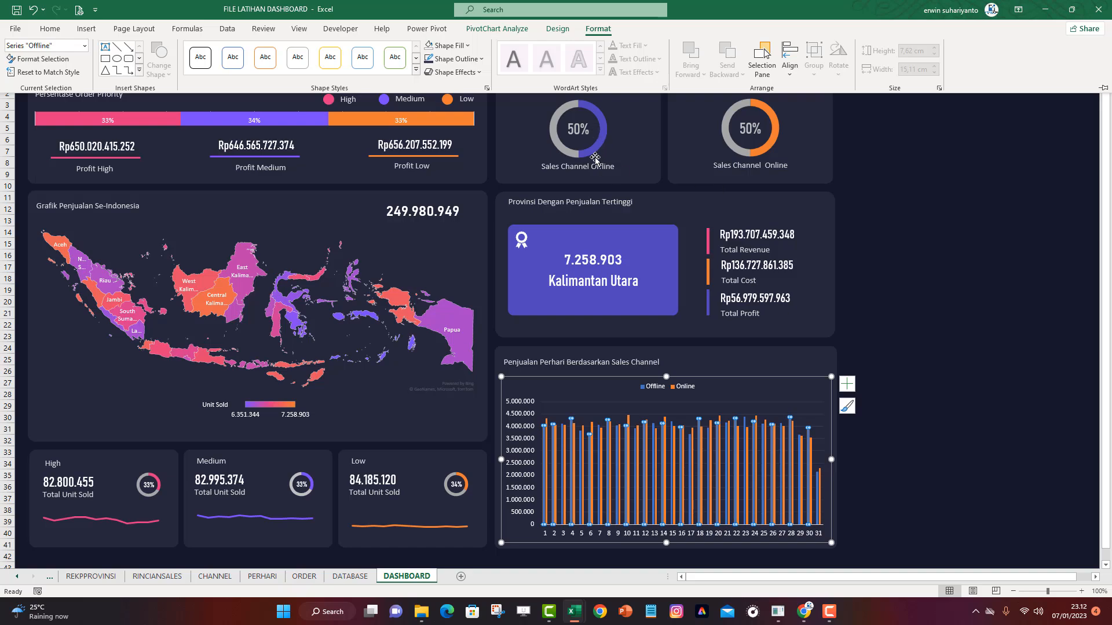
pyautogui.click(450, 46)
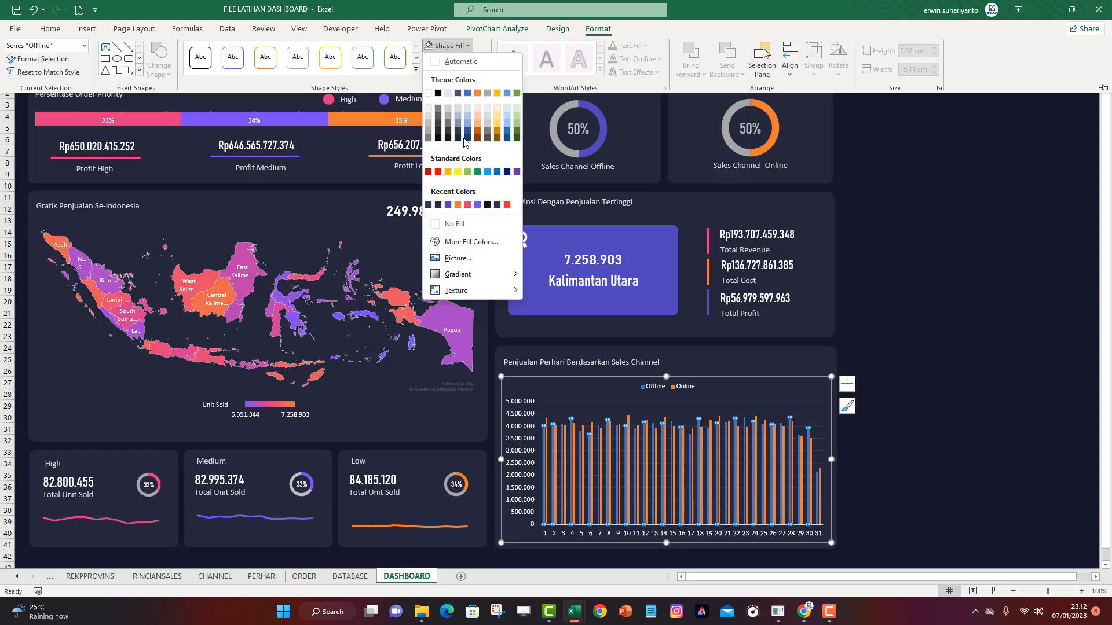
pyautogui.click(450, 206)
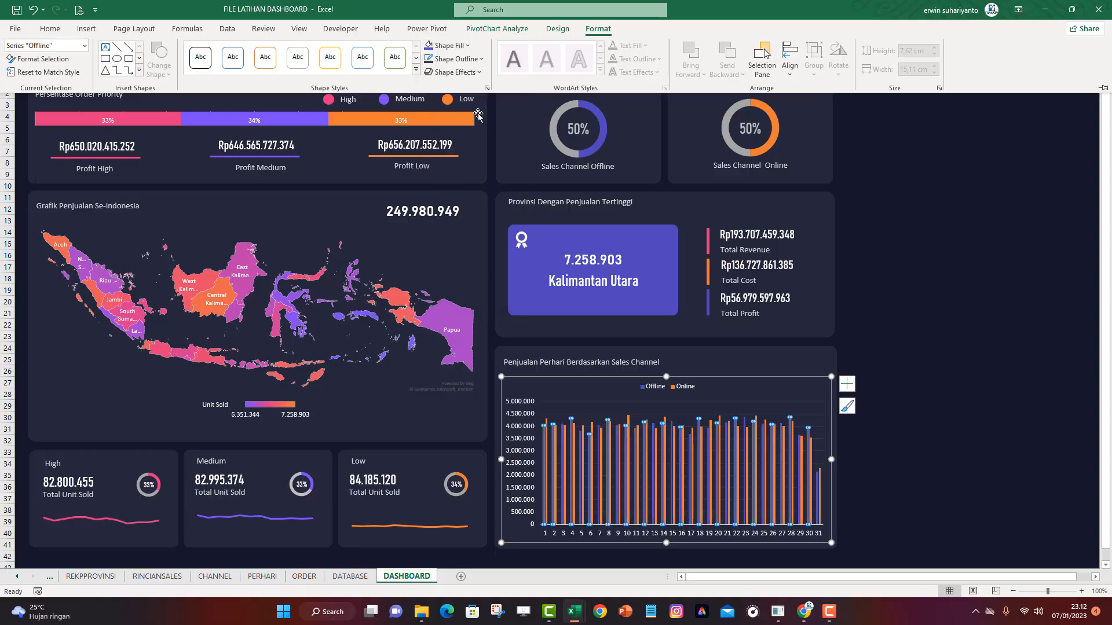
pyautogui.click(450, 45)
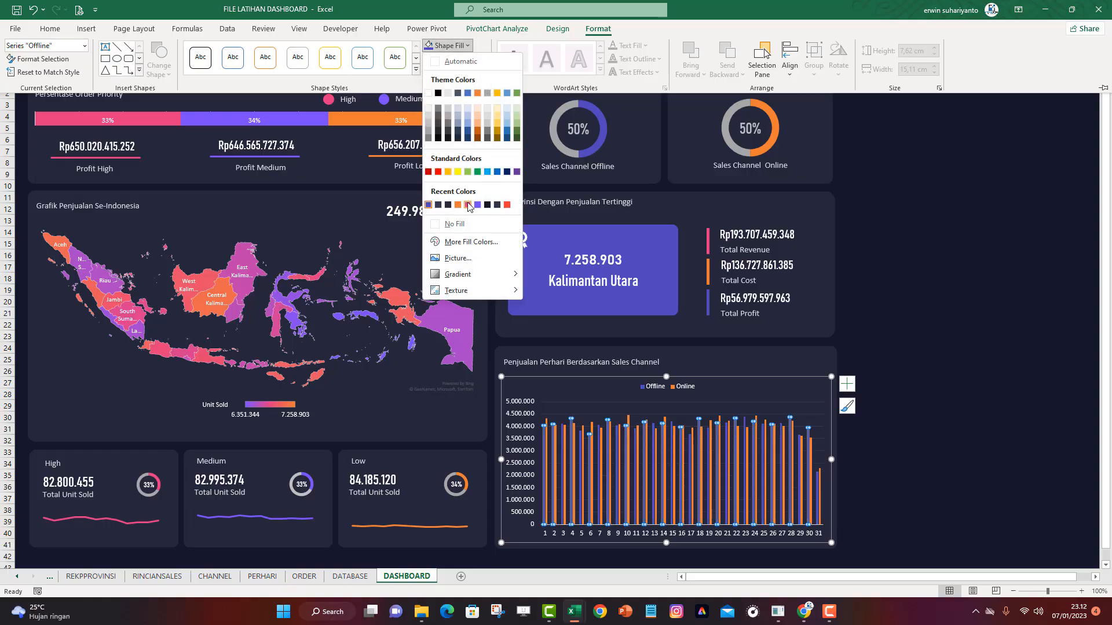
pyautogui.click(888, 379)
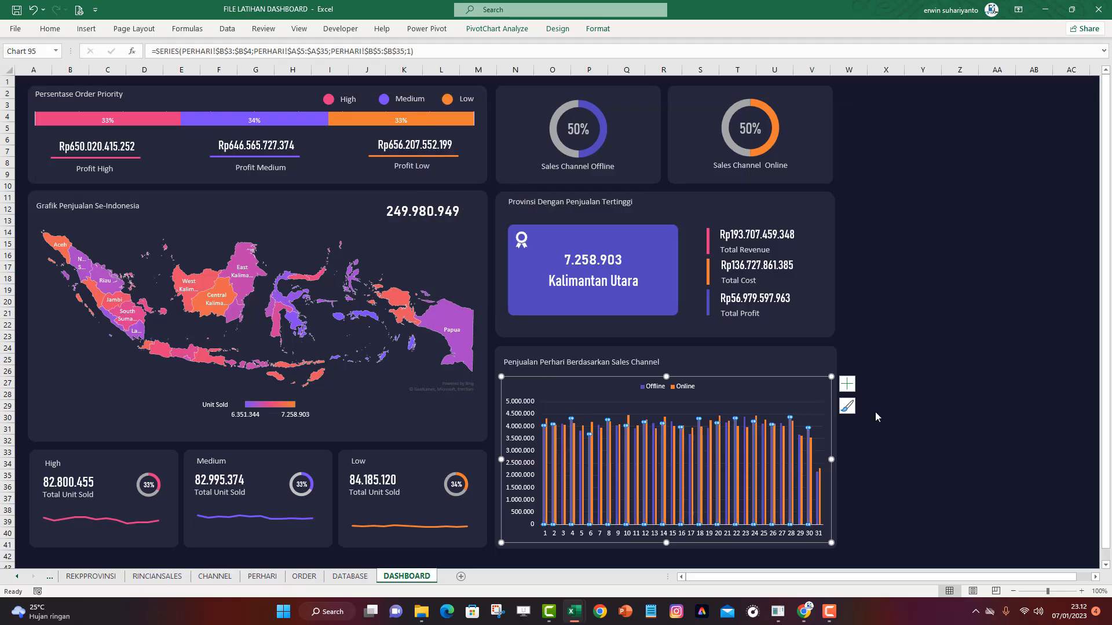
pyautogui.press('Escape')
# Fill the Online series columns with the recently used dashboard orange
pyautogui.click(673, 428)
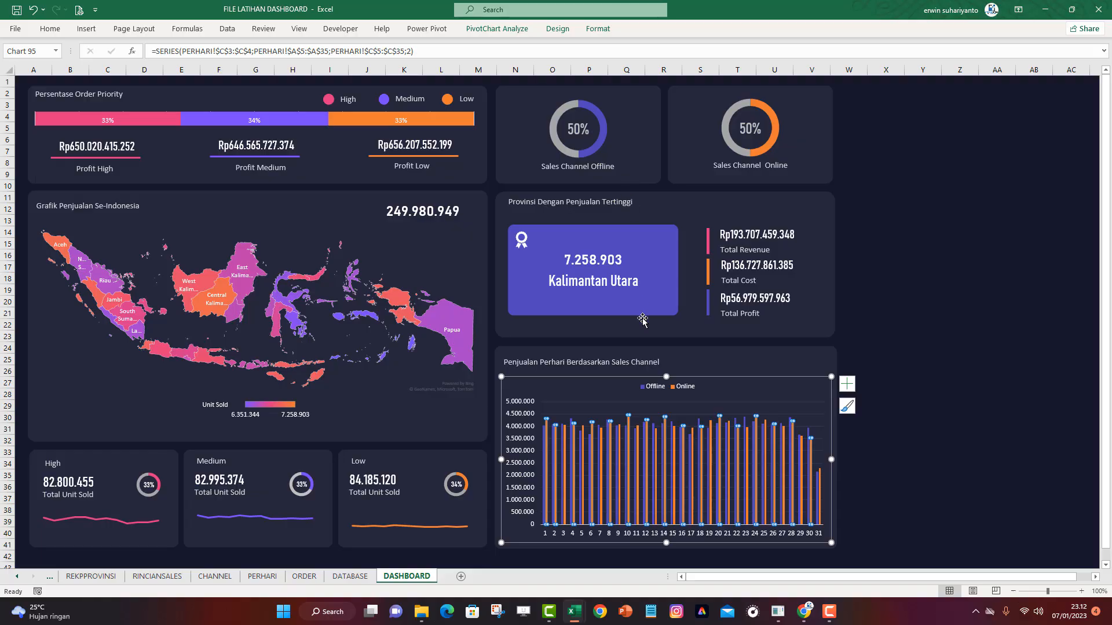
pyautogui.click(598, 28)
pyautogui.click(449, 45)
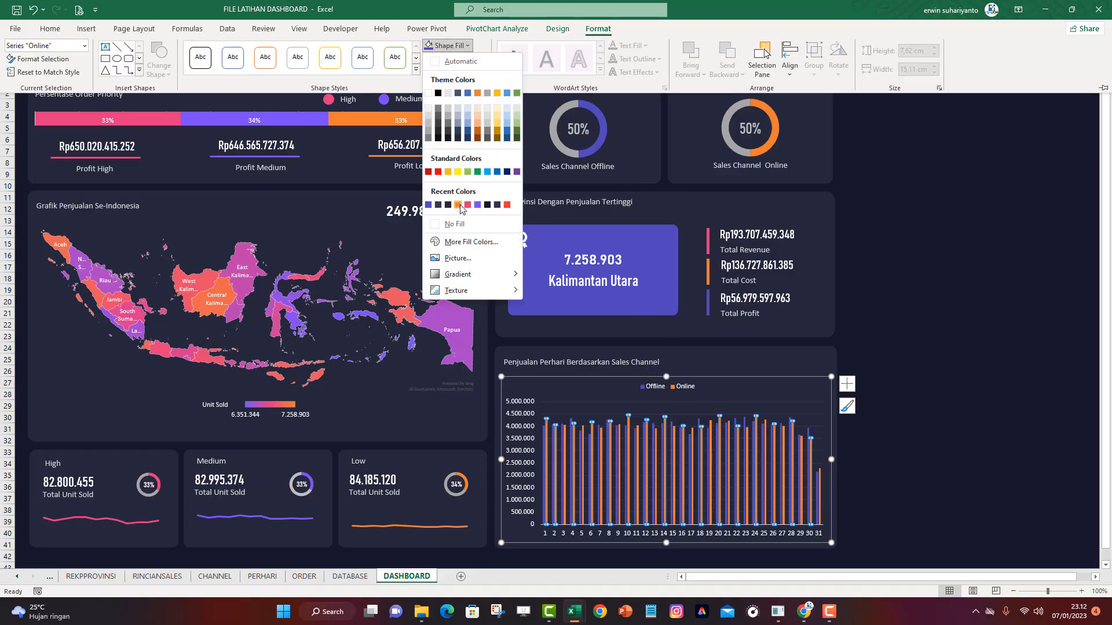
pyautogui.press('Escape')
pyautogui.click(950, 255)
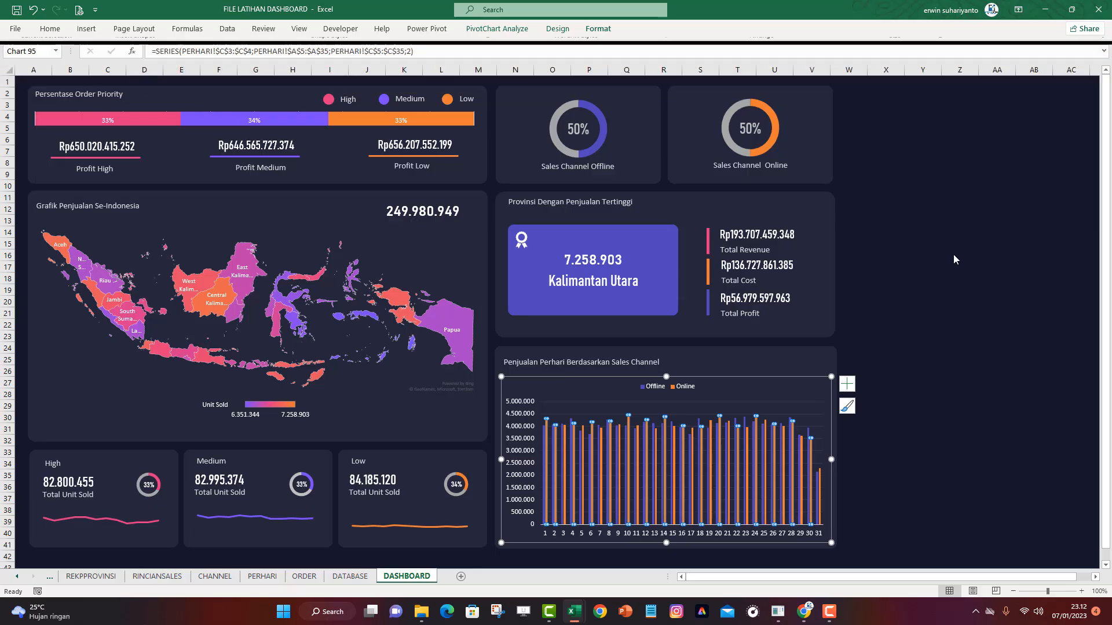
# Widen the "Penjualan Perhari Berdasarkan Sales Channel" background panel to the right and stretch its column chart to fill it
pyautogui.click(836, 449)
pyautogui.click(838, 450)
pyautogui.moveTo(837, 449); pyautogui.dragTo(861, 452)
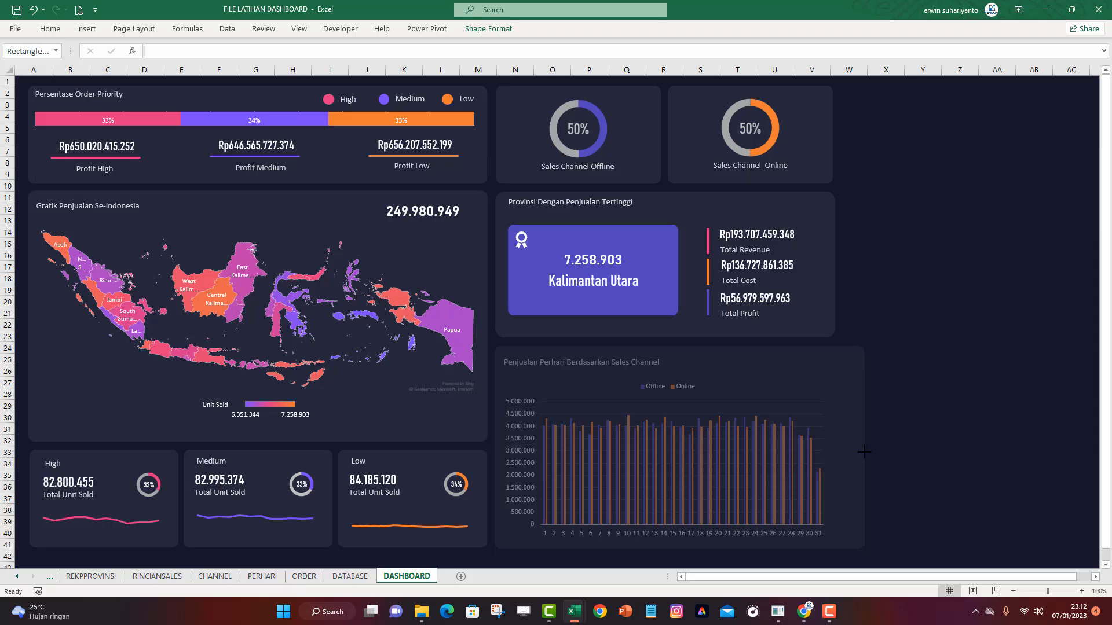
pyautogui.click(830, 449)
pyautogui.moveTo(851, 463); pyautogui.dragTo(859, 464)
pyautogui.click(923, 441)
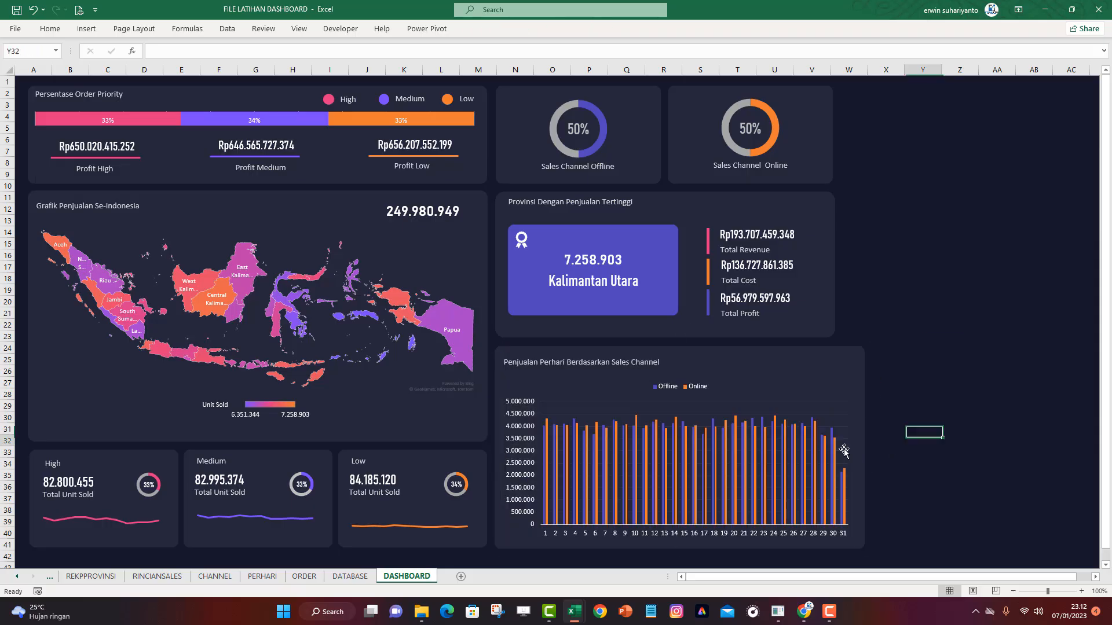
# Format the chart's data series with a series overlap of about -61% and a gap width of about 113%
pyautogui.rightClick(606, 471)
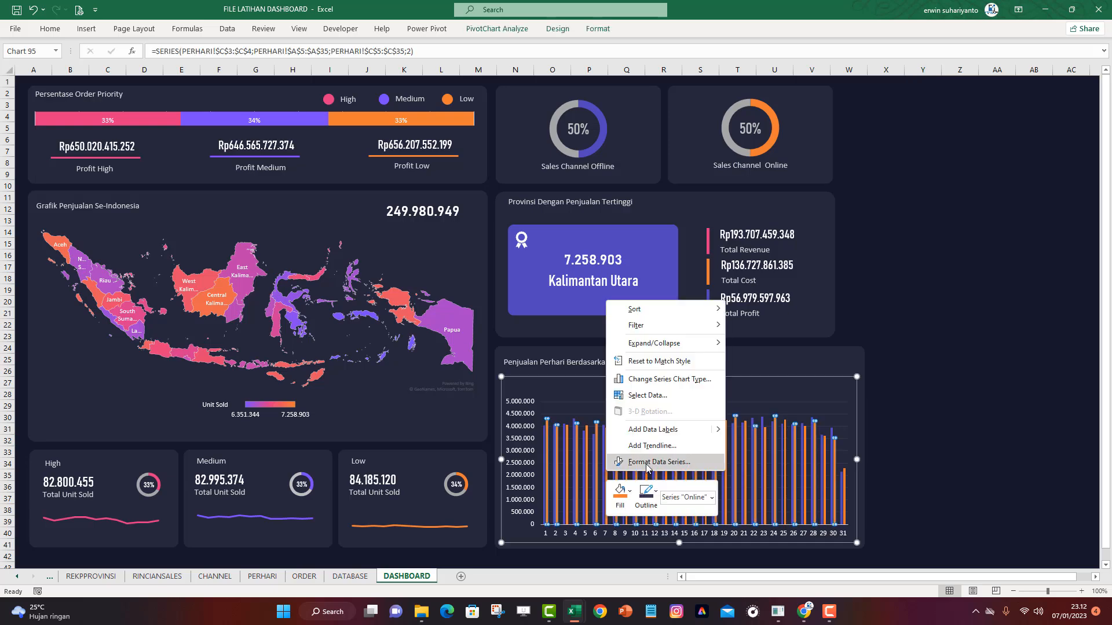
pyautogui.click(693, 461)
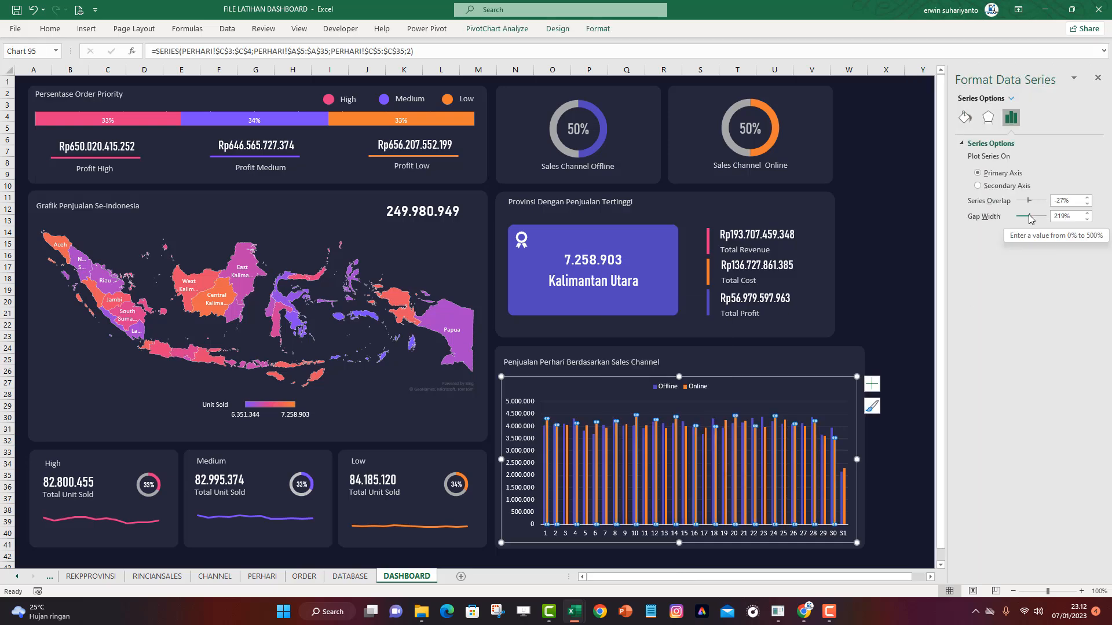
pyautogui.moveTo(1030, 216)
pyautogui.mouseDown()
pyautogui.moveTo(1019, 222)
pyautogui.moveTo(1037, 223)
pyautogui.moveTo(1037, 200)
pyautogui.moveTo(1029, 207)
pyautogui.mouseUp()
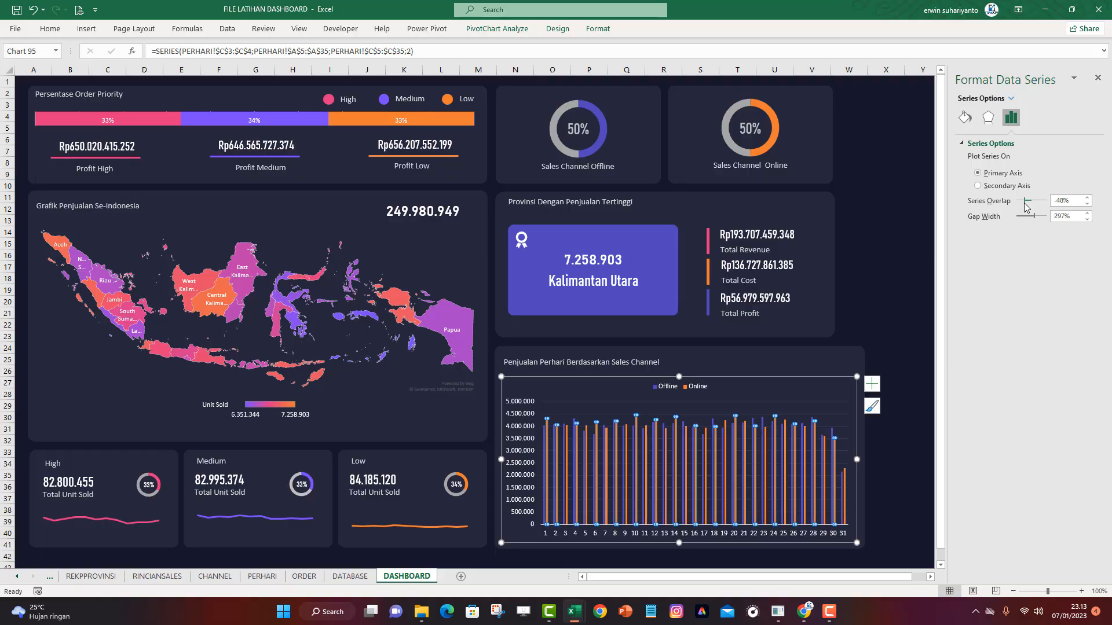
pyautogui.moveTo(1024, 208); pyautogui.dragTo(1023, 209)
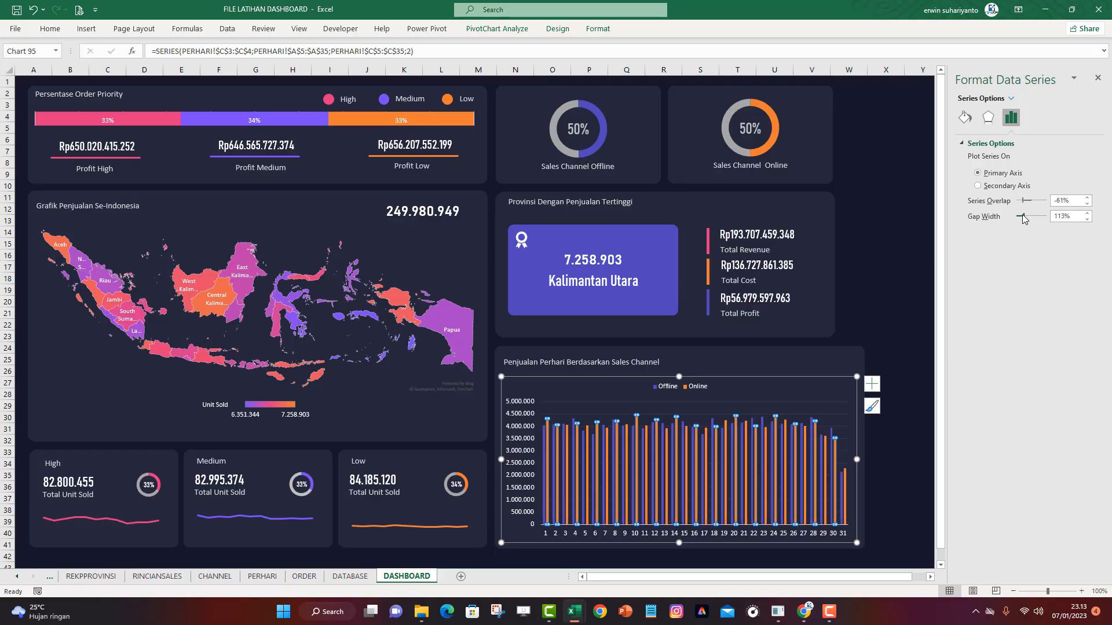
pyautogui.moveTo(1023, 217); pyautogui.dragTo(1022, 218)
pyautogui.click(1097, 78)
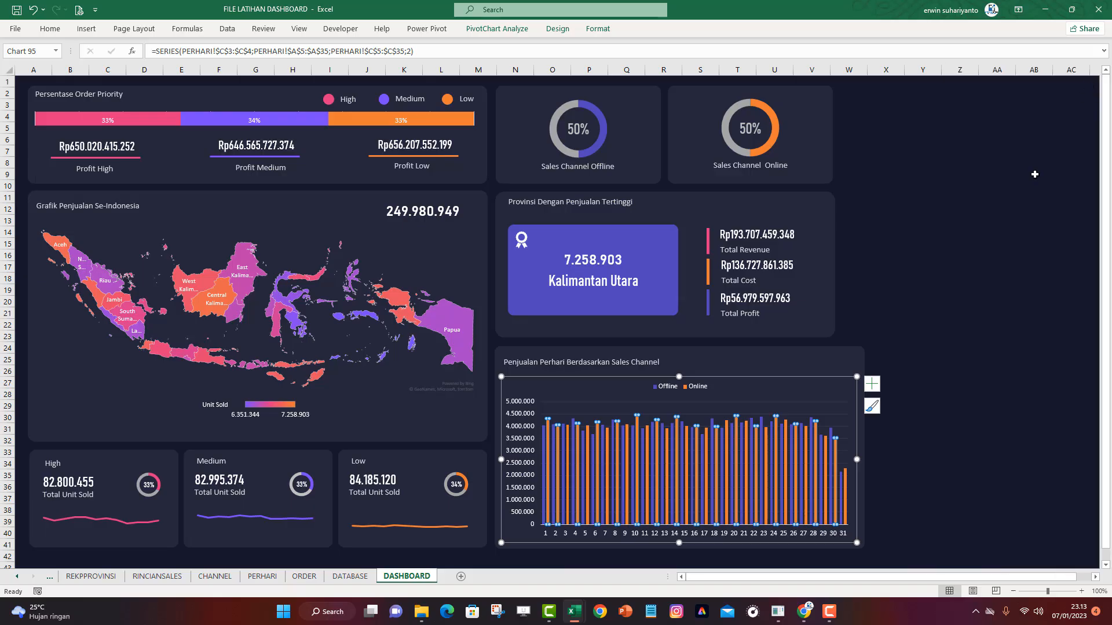
pyautogui.click(960, 288)
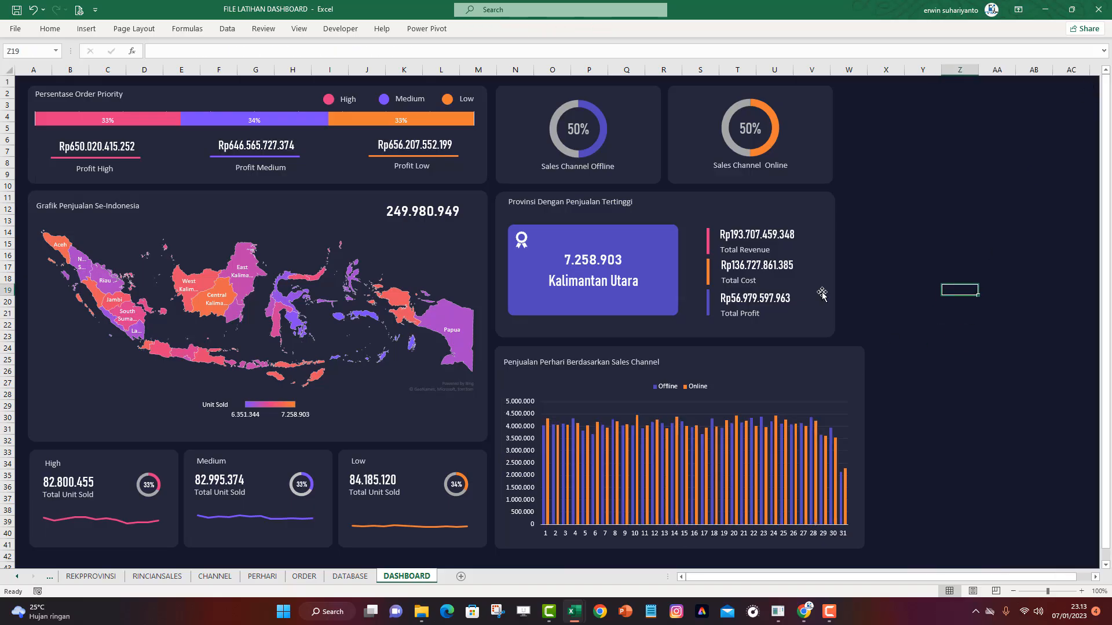
# Widen the "Provinsi Dengan Penjualan Tertinggi" panel to align with the daily sales panel's right edge, and select the Sales Channel Online panel
pyautogui.click(830, 272)
pyautogui.moveTo(835, 265); pyautogui.dragTo(864, 264)
pyautogui.click(820, 151)
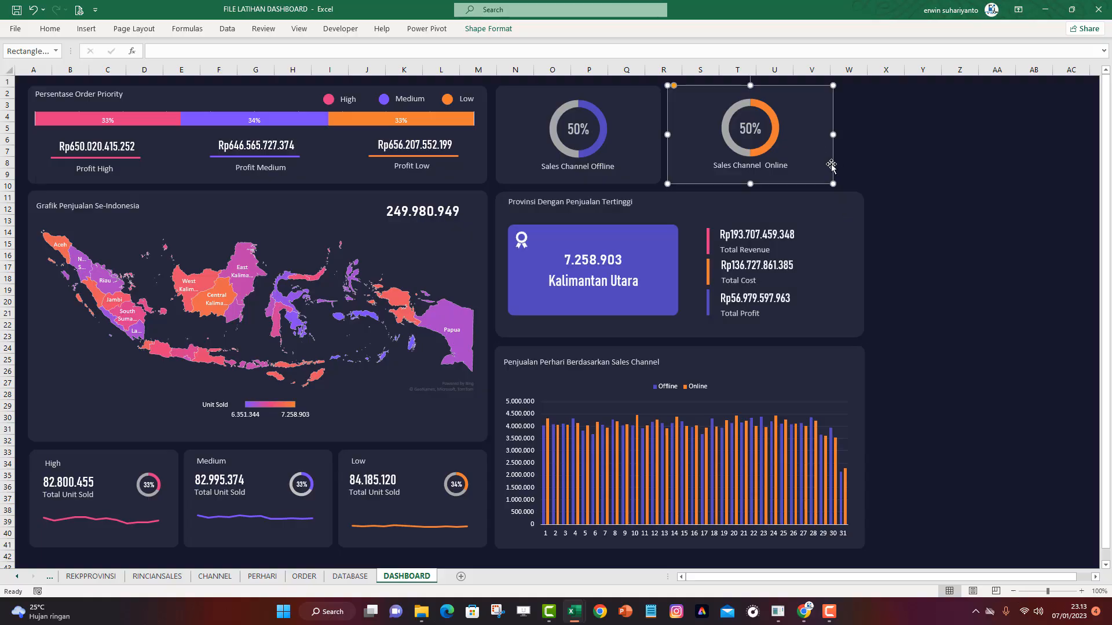
# Widen the Sales Channel Online panel slightly to the right, and center-align its doughnut chart and caption with the panel
pyautogui.moveTo(832, 133); pyautogui.dragTo(841, 136)
pyautogui.click(771, 130)
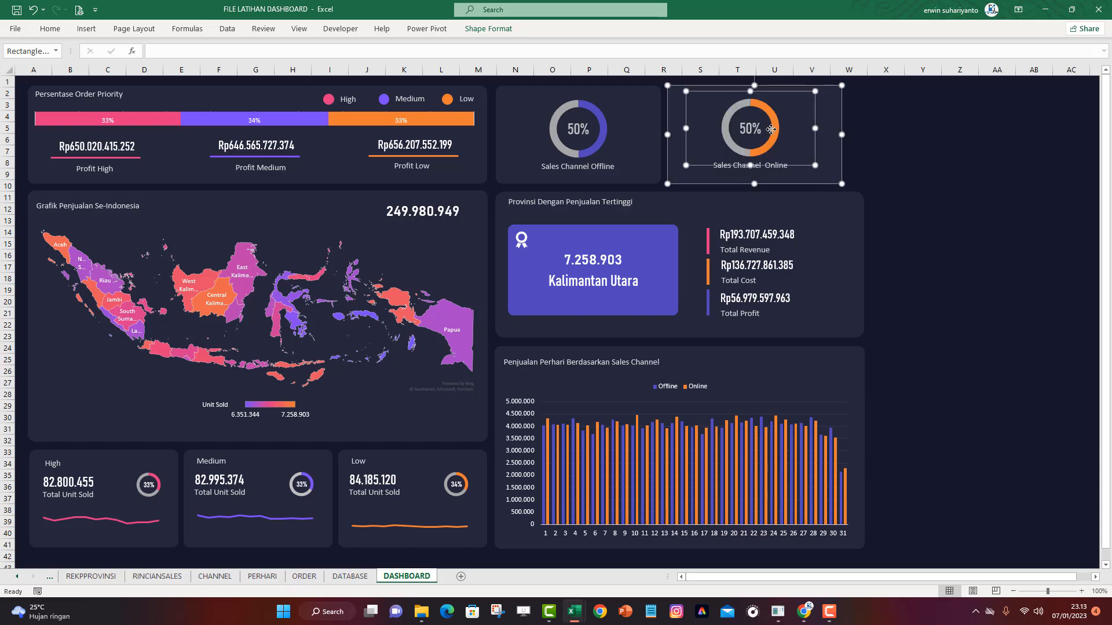
pyautogui.click(770, 169)
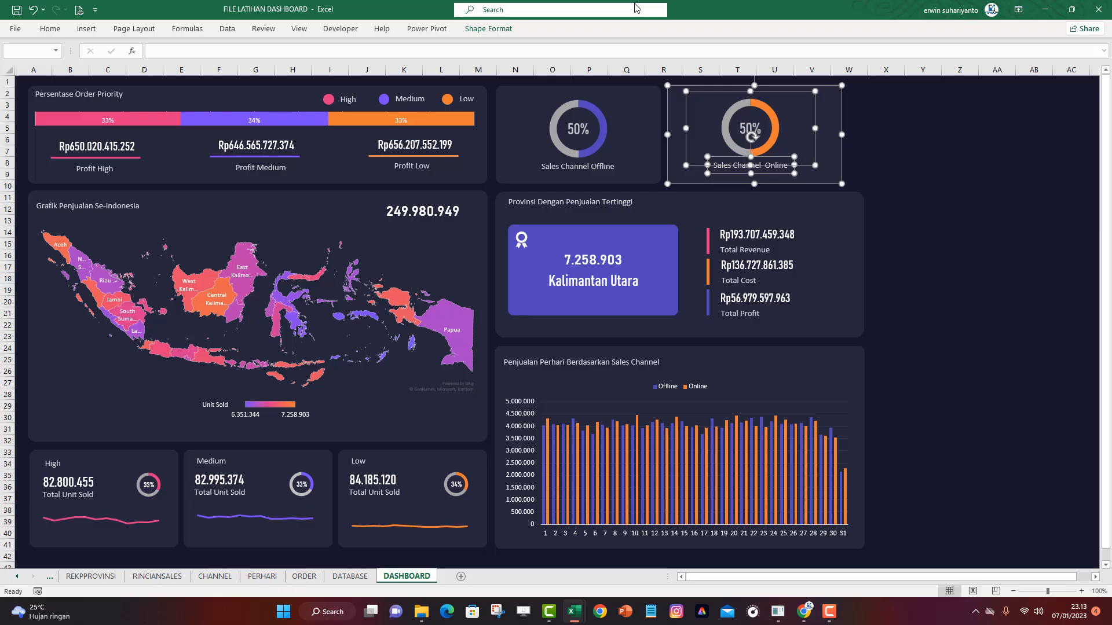
pyautogui.click(488, 29)
pyautogui.click(805, 46)
pyautogui.click(776, 79)
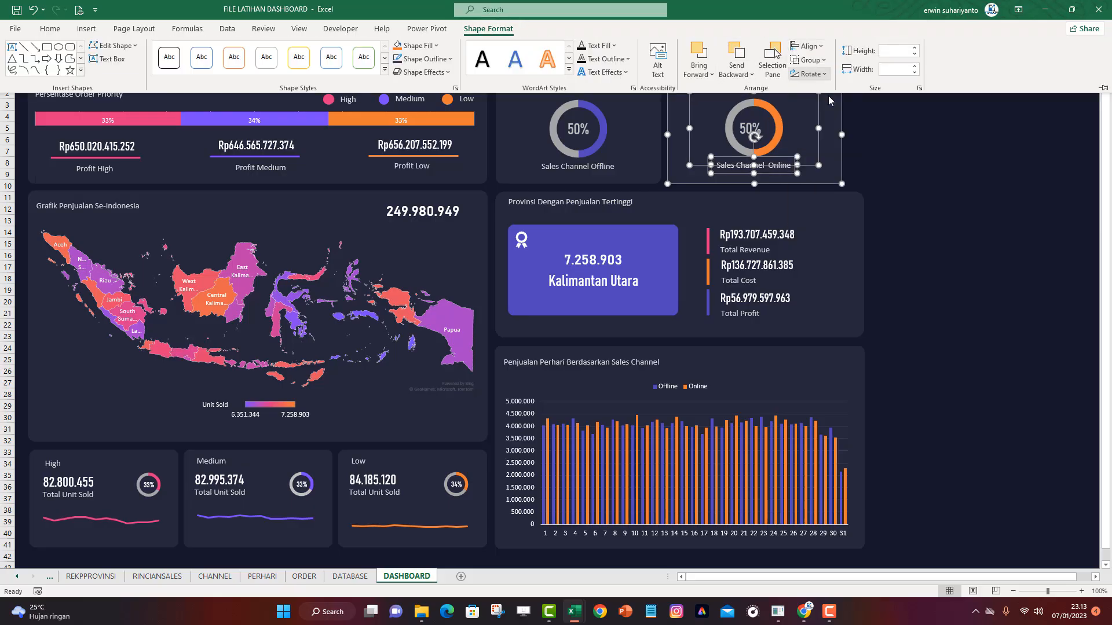
# Add the 50% label to the Sales Channel Online selection and center-align it with the panel, doughnut chart and caption
pyautogui.moveTo(842, 119); pyautogui.dragTo(857, 120)
pyautogui.hotkey('ctrl', 'z')
pyautogui.click(756, 128)
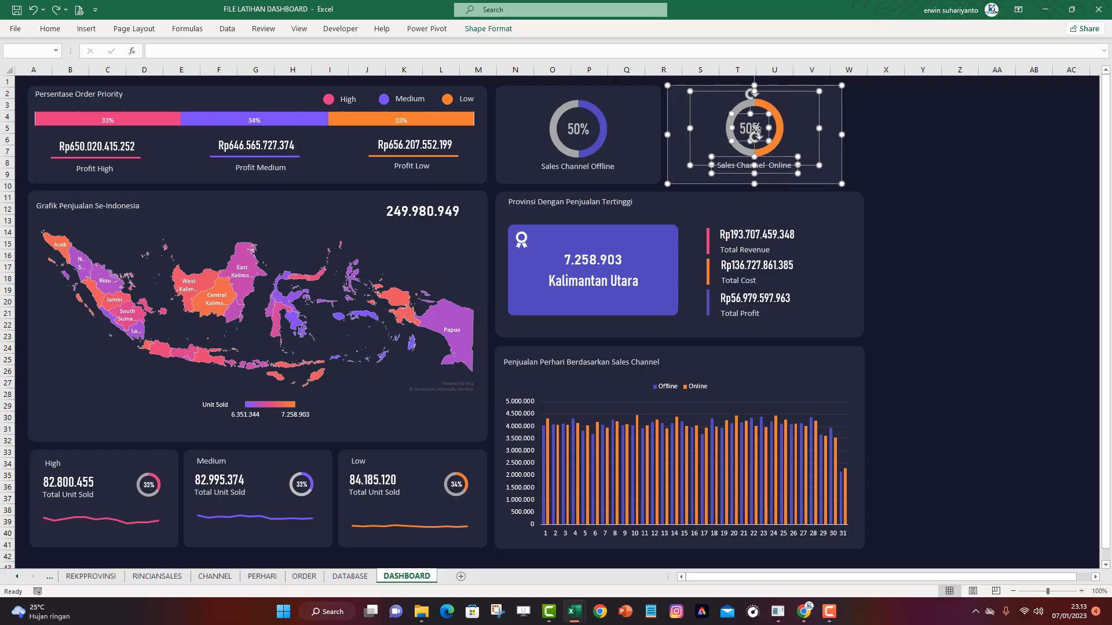
pyautogui.click(497, 29)
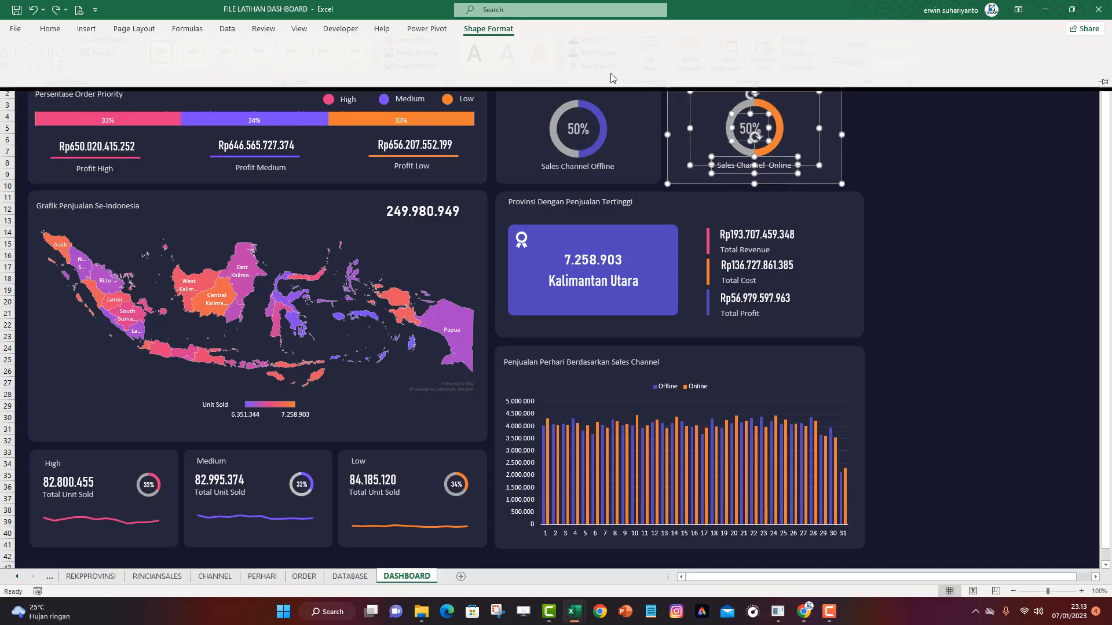
pyautogui.click(807, 46)
pyautogui.click(826, 62)
# Move the Sales Channel Online panel and its contents right until its right edge lines up with the panels below
pyautogui.click(835, 144)
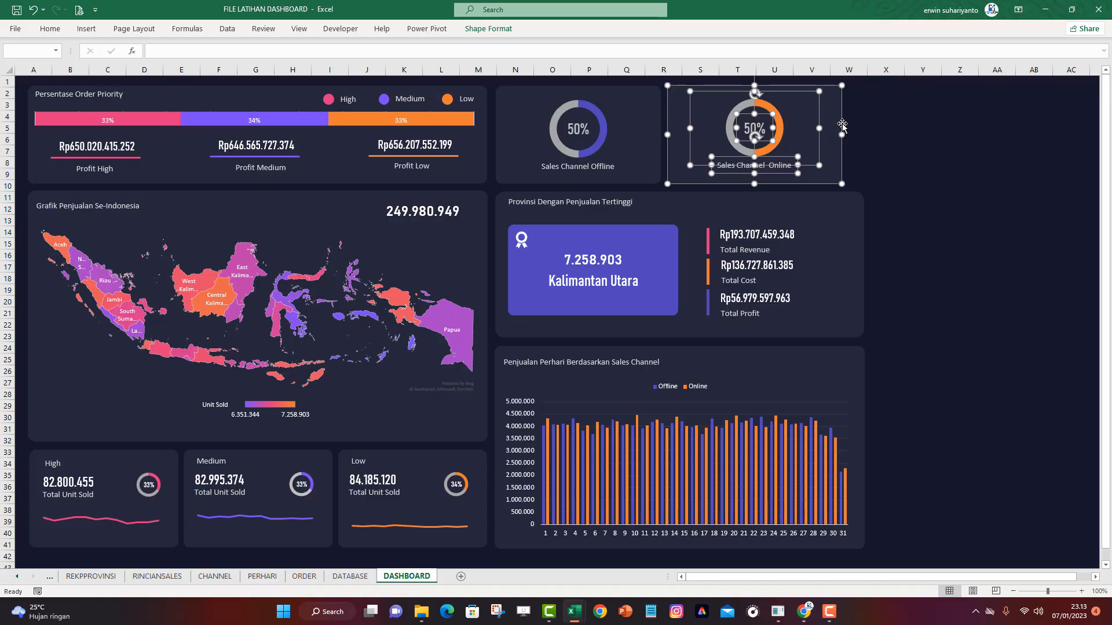
pyautogui.click(849, 123)
pyautogui.moveTo(850, 122); pyautogui.dragTo(863, 124)
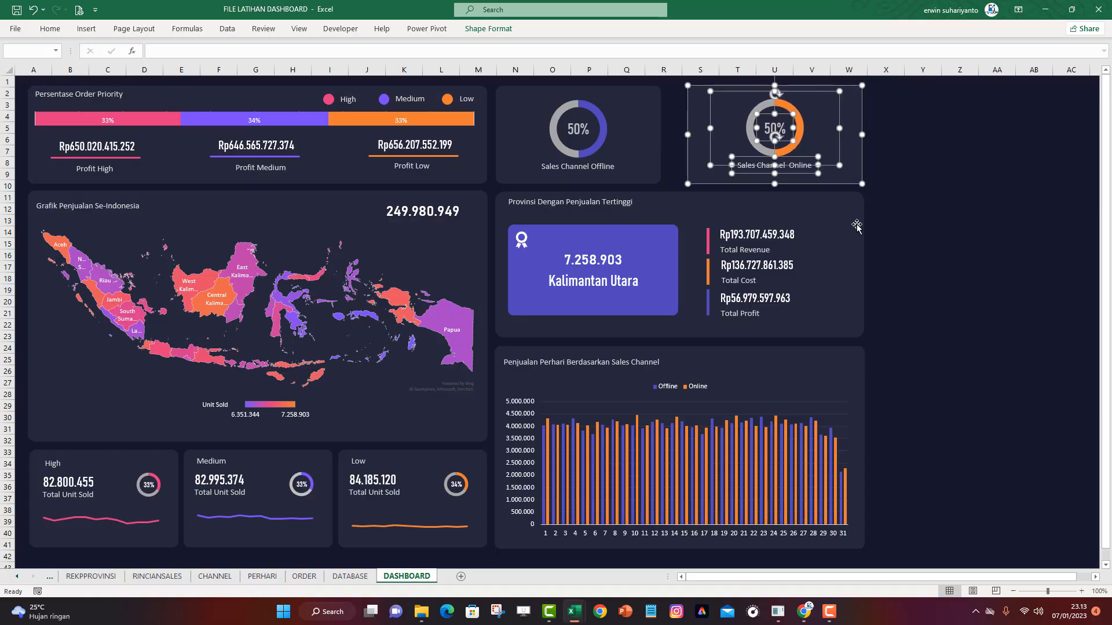
pyautogui.click(580, 207)
pyautogui.moveTo(503, 194); pyautogui.dragTo(501, 196)
# Widen the Sales Channel Offline panel to the right and extend the Online panel leftward, leaving a narrow gap between them
pyautogui.click(635, 141)
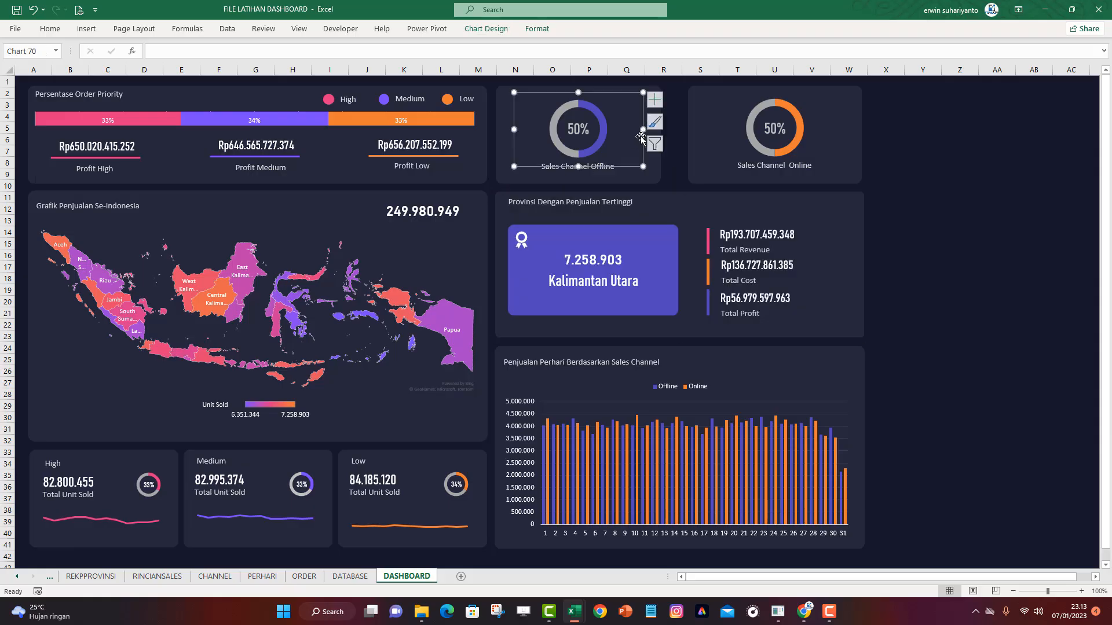
pyautogui.click(653, 174)
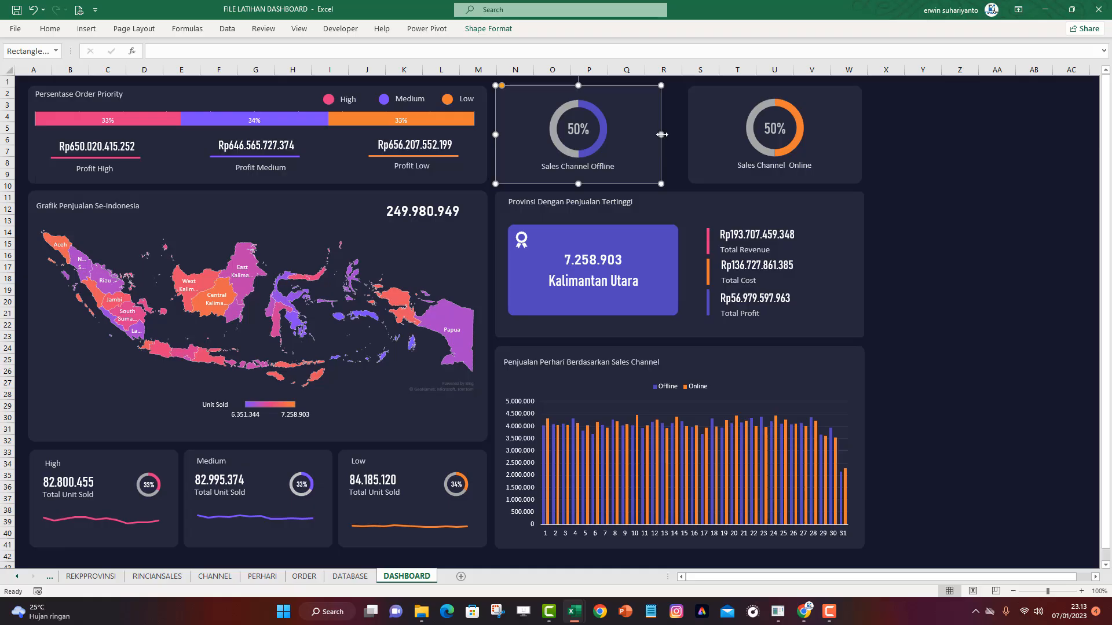
pyautogui.moveTo(662, 134); pyautogui.dragTo(681, 135)
pyautogui.click(692, 135)
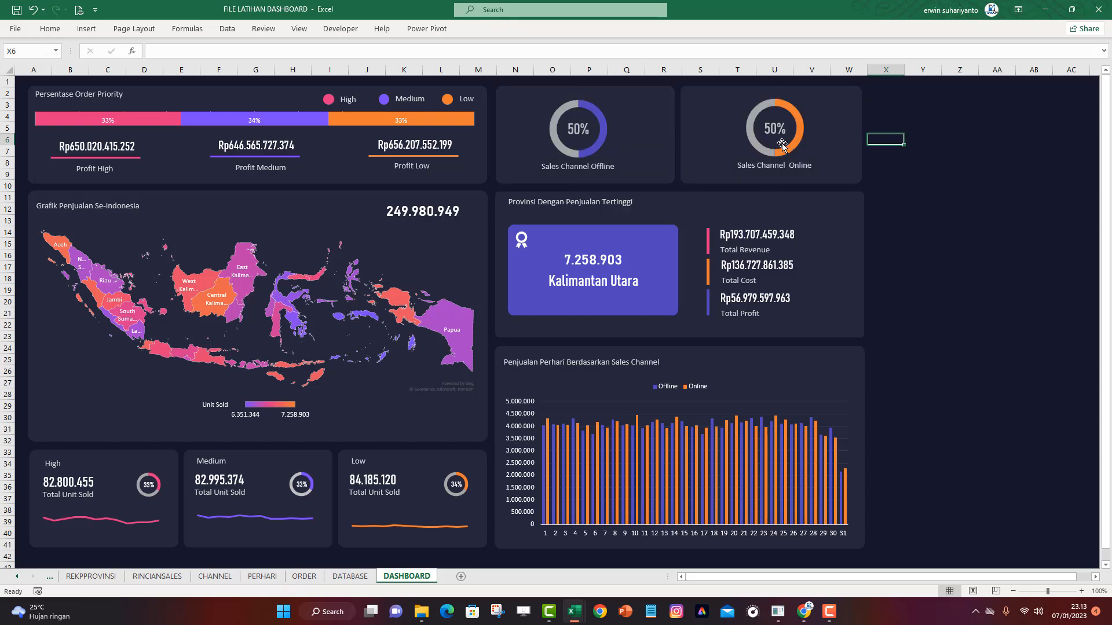
# Center-align the Sales Channel Offline doughnut chart, 50% label and caption with their background panel
pyautogui.click(582, 133)
pyautogui.keyDown('shift'); pyautogui.click(595, 109); pyautogui.keyUp('shift')
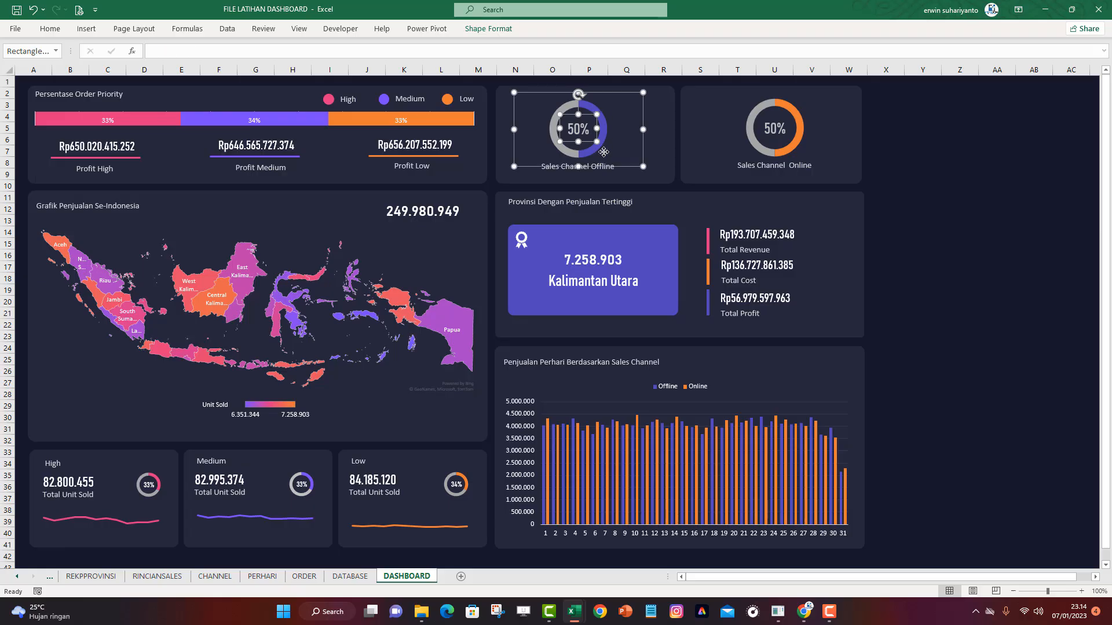
pyautogui.keyDown('shift'); pyautogui.click(608, 172); pyautogui.keyUp('shift')
pyautogui.keyDown('shift'); pyautogui.click(658, 141); pyautogui.keyUp('shift')
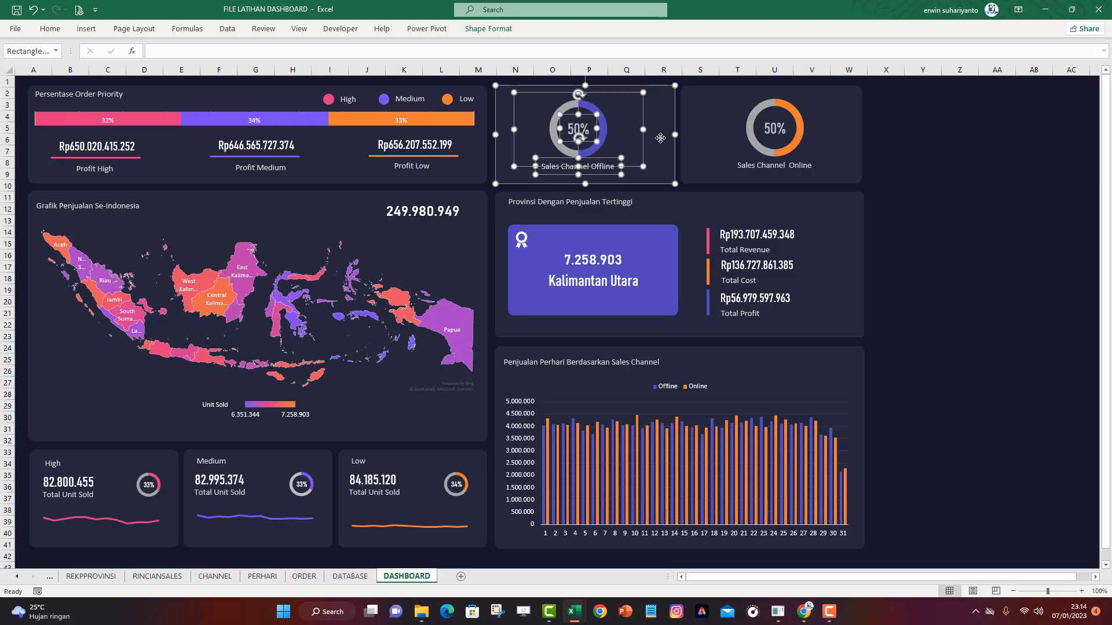
pyautogui.click(488, 28)
pyautogui.click(807, 46)
pyautogui.click(823, 73)
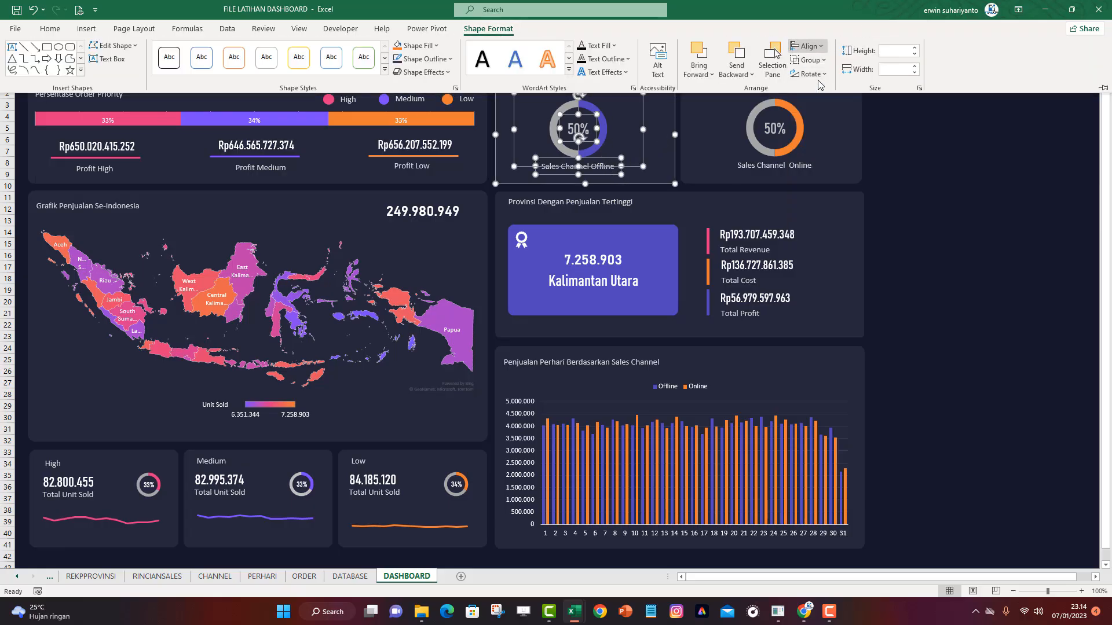
# Center-align the Sales Channel Online caption, 50% label and doughnut chart with their background panel, and deselect everything
pyautogui.click(777, 133)
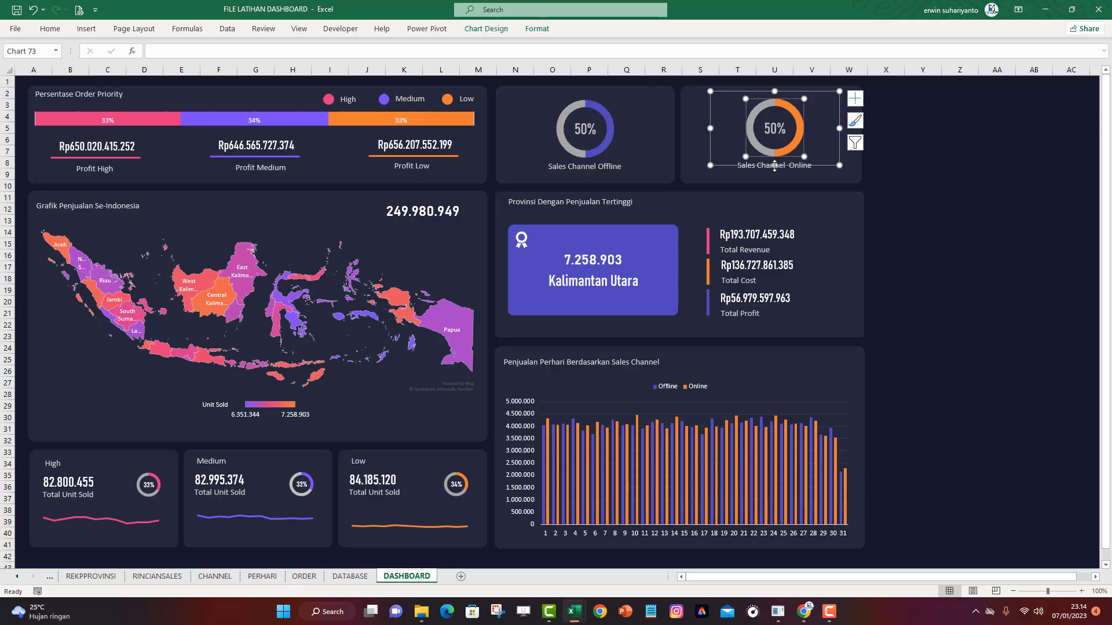
pyautogui.click(908, 165)
pyautogui.click(811, 165)
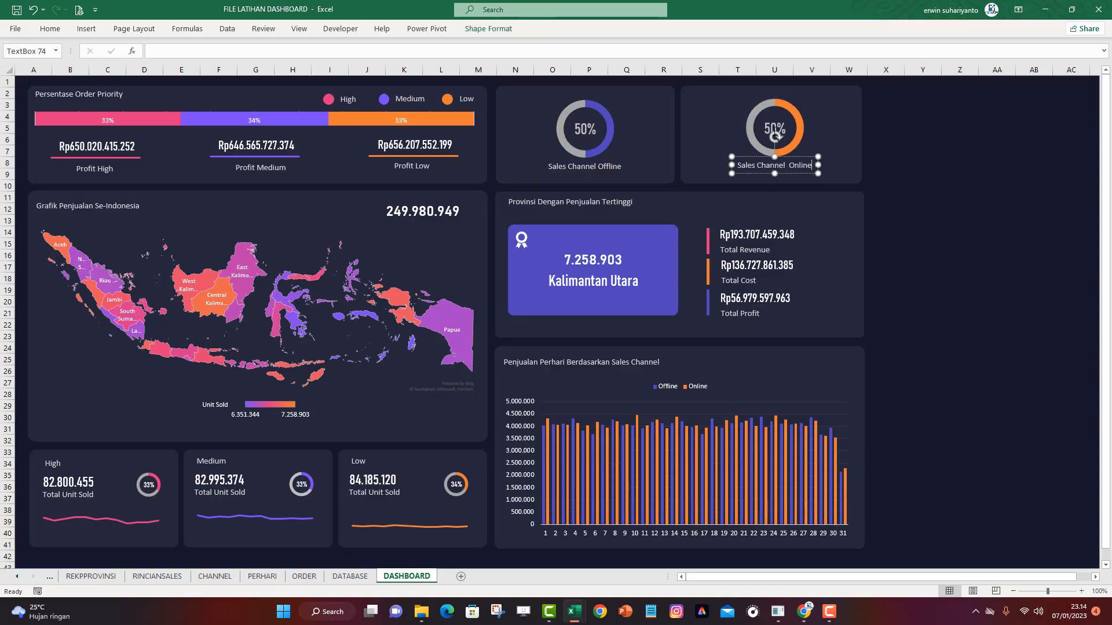
pyautogui.keyDown('ctrl'); pyautogui.click(786, 117); pyautogui.keyUp('ctrl')
pyautogui.keyDown('ctrl'); pyautogui.click(798, 105); pyautogui.keyUp('ctrl')
pyautogui.keyDown('ctrl'); pyautogui.click(786, 105); pyautogui.keyUp('ctrl')
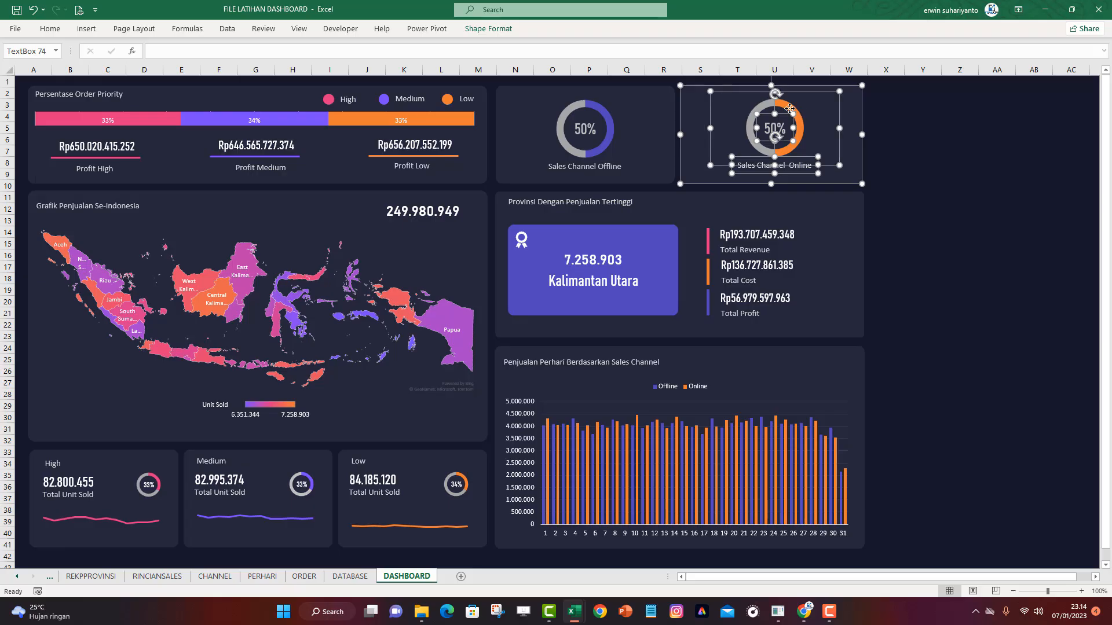
pyautogui.click(515, 29)
pyautogui.click(810, 46)
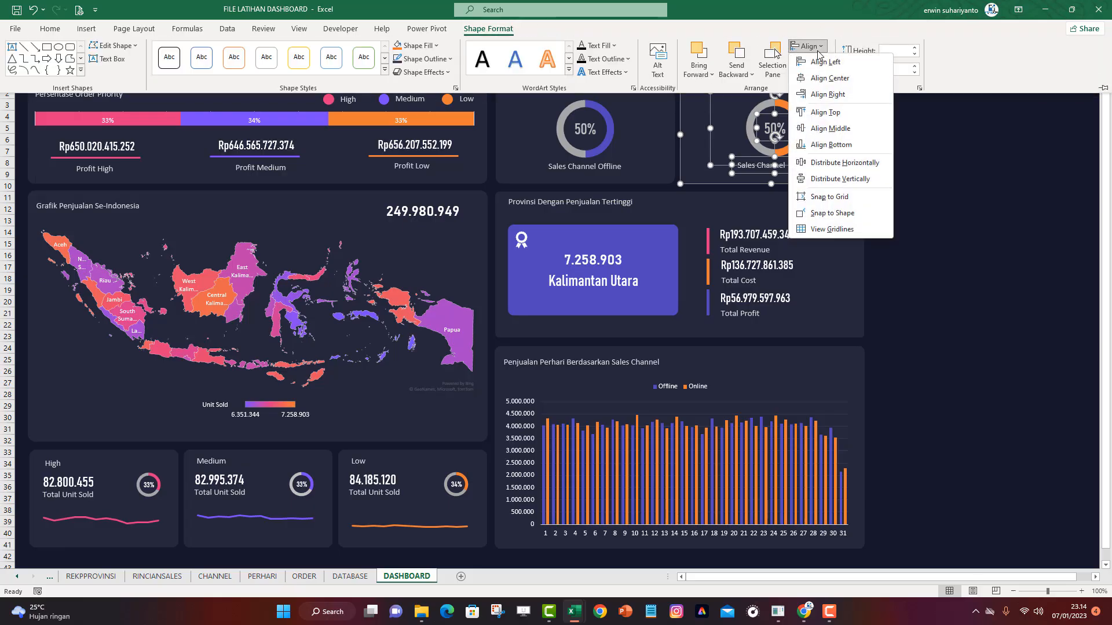
pyautogui.click(821, 83)
pyautogui.click(966, 146)
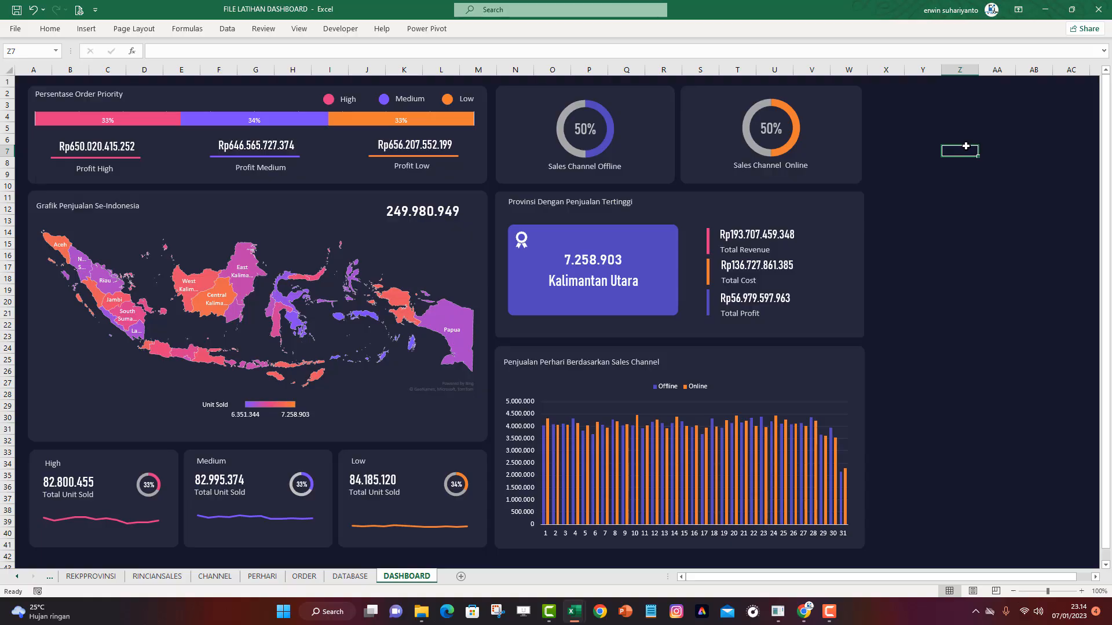
pyautogui.click(963, 267)
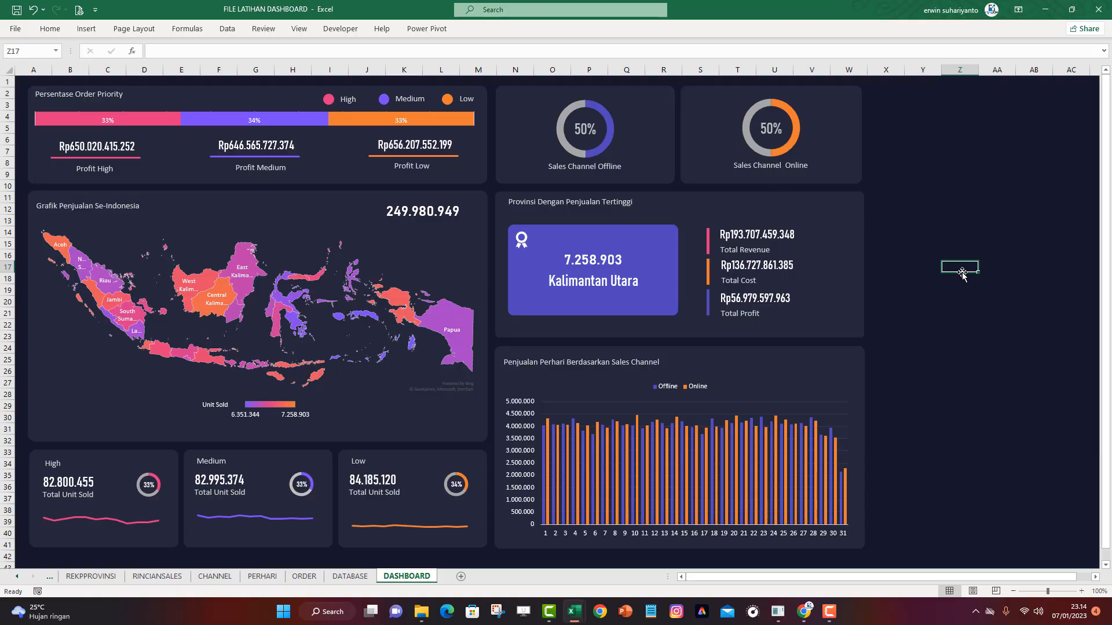
pyautogui.click(955, 300)
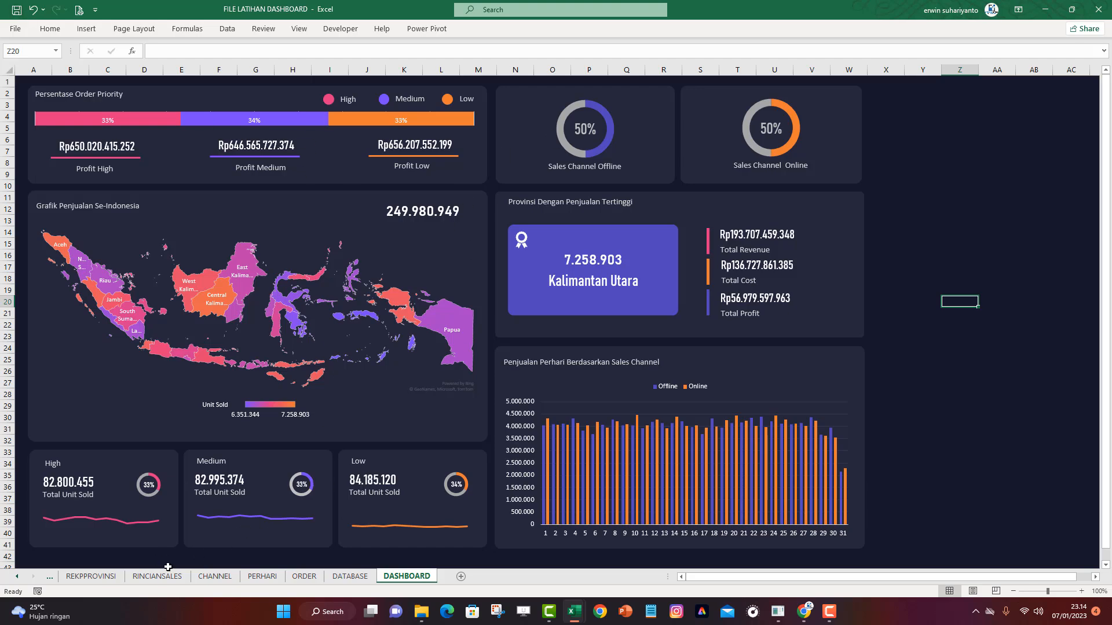
# Insert Item Type, Day, Month and Year slicers for the pivot table on the ORDER sheet
pyautogui.click(316, 579)
pyautogui.click(194, 125)
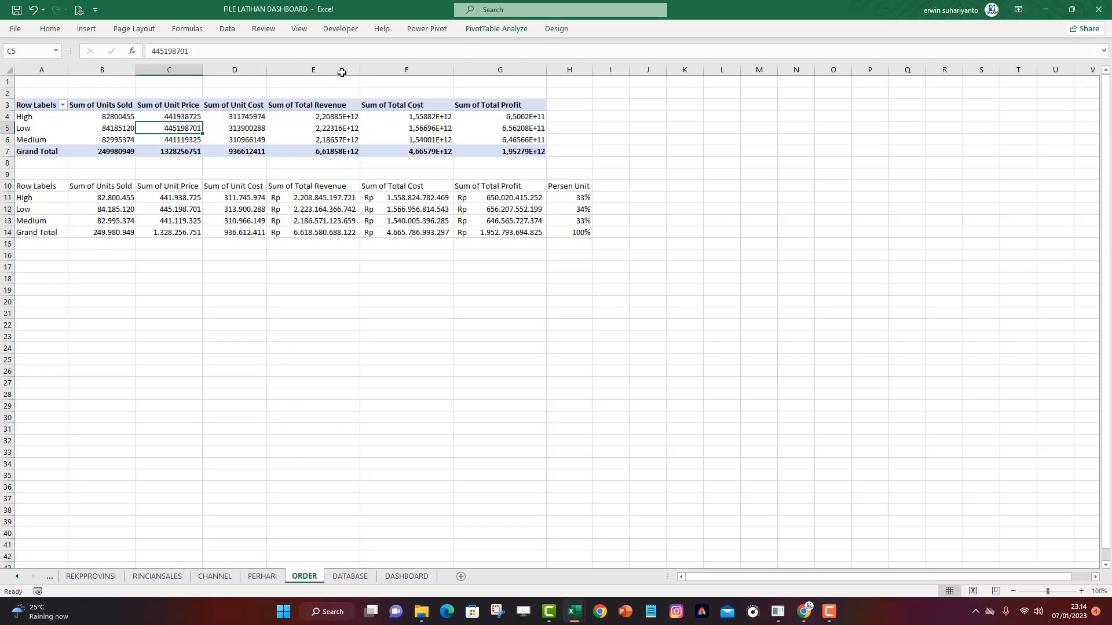
pyautogui.click(492, 29)
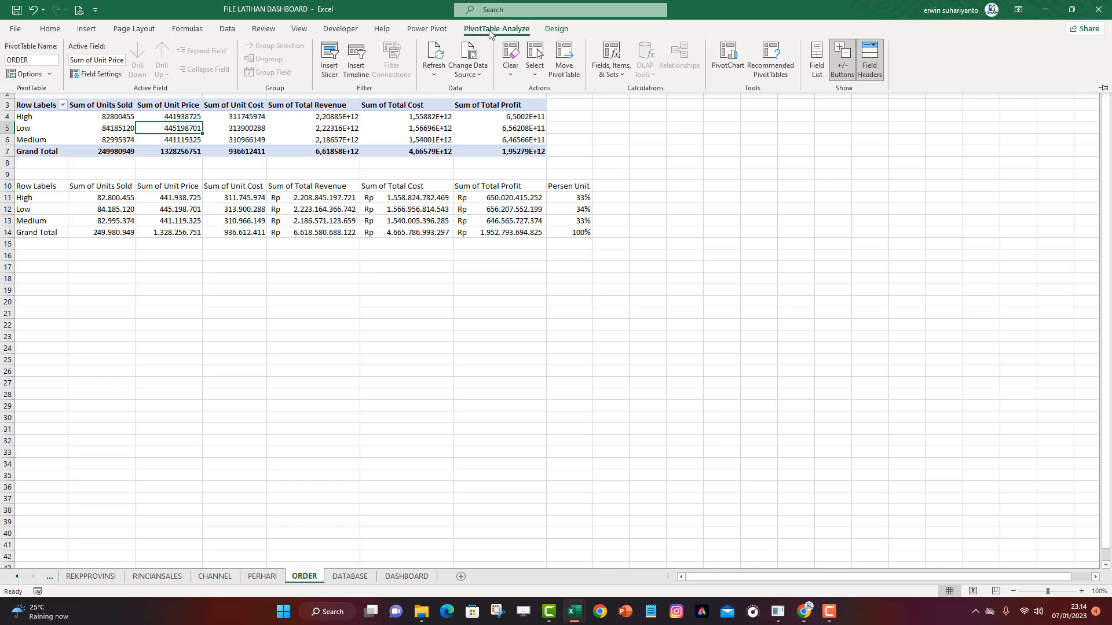
pyautogui.click(333, 66)
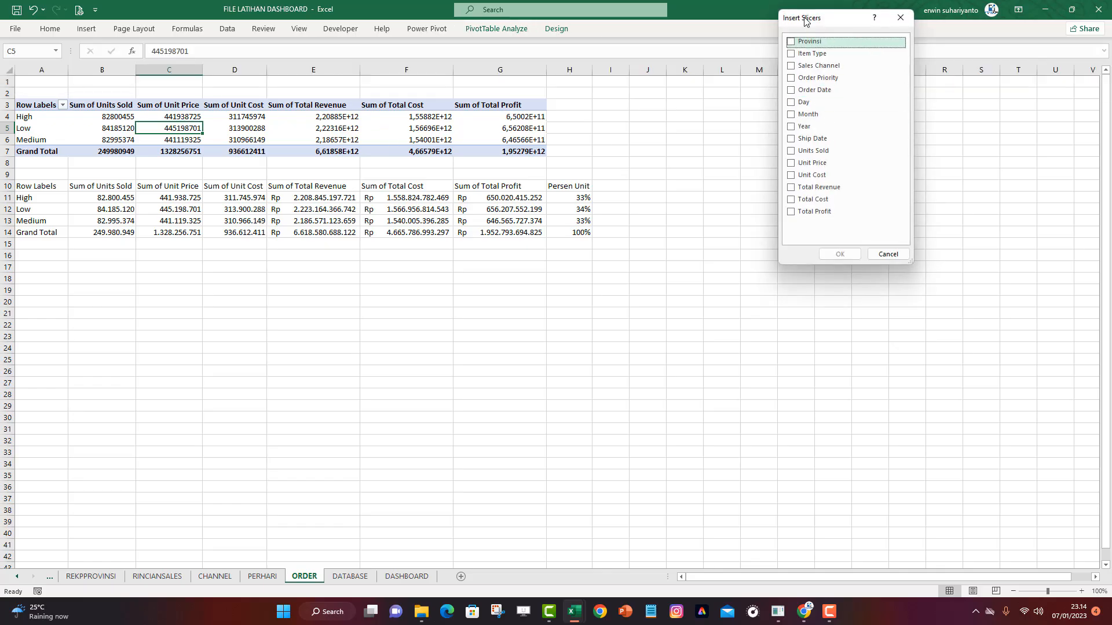
pyautogui.moveTo(807, 43); pyautogui.dragTo(601, 106)
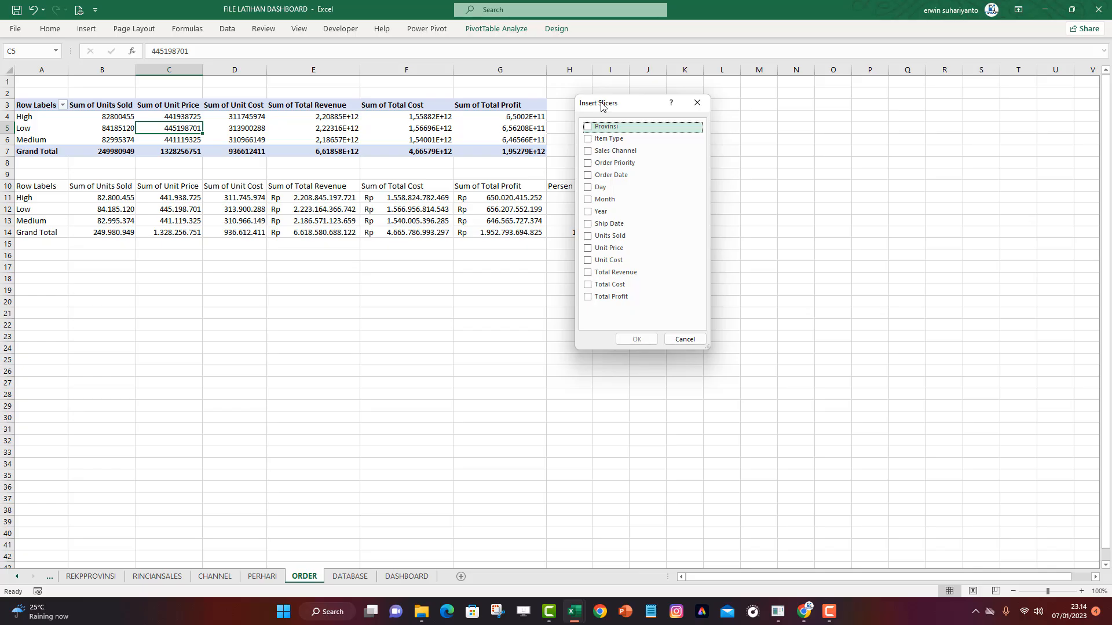
pyautogui.click(588, 200)
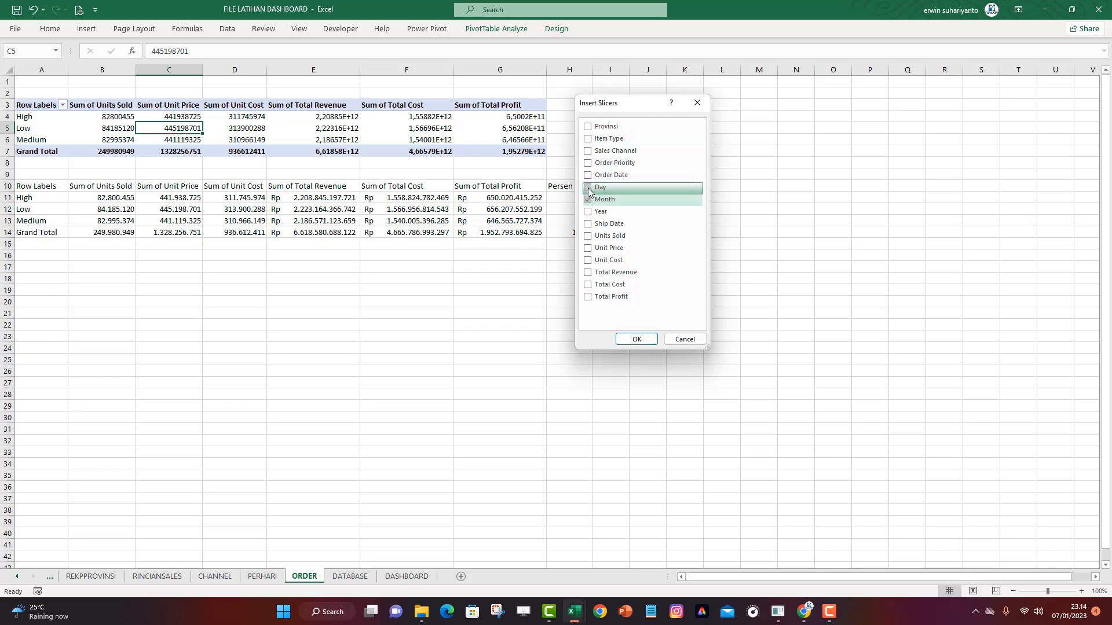
pyautogui.click(588, 188)
pyautogui.click(589, 212)
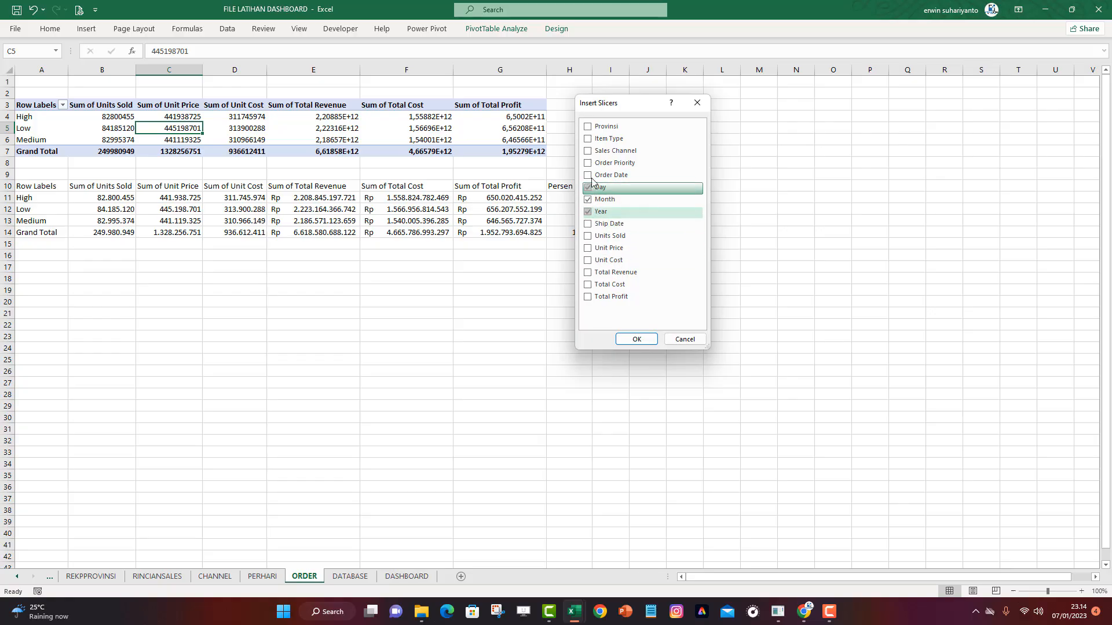
pyautogui.click(588, 141)
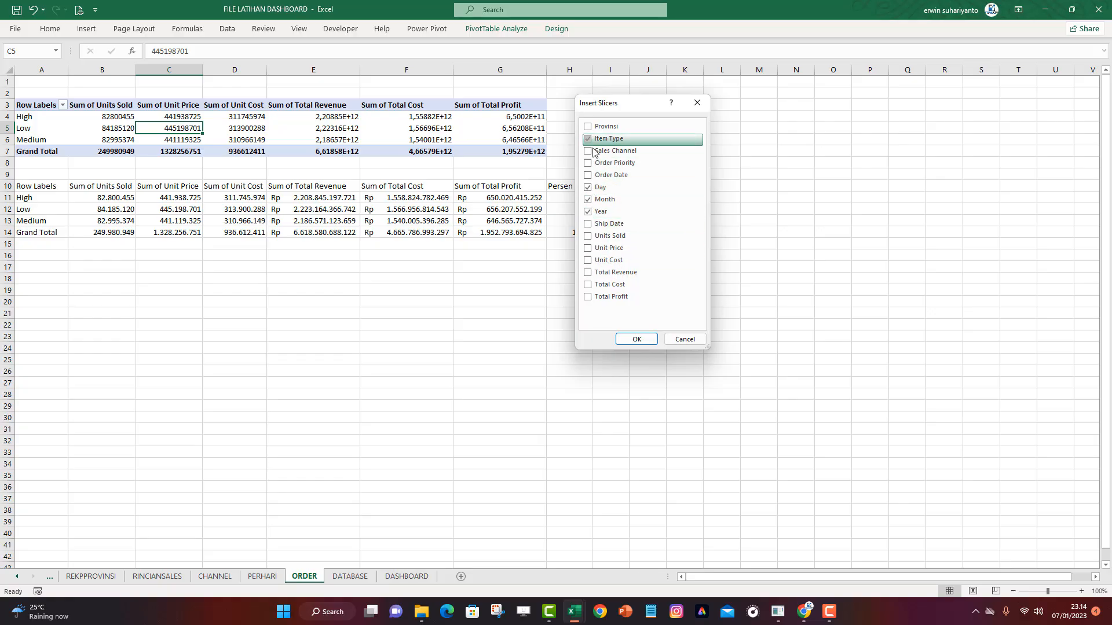
pyautogui.click(636, 340)
# Select the Item Type, Day, Month and Year slicers on the ORDER sheet together and cut them
pyautogui.click(482, 213)
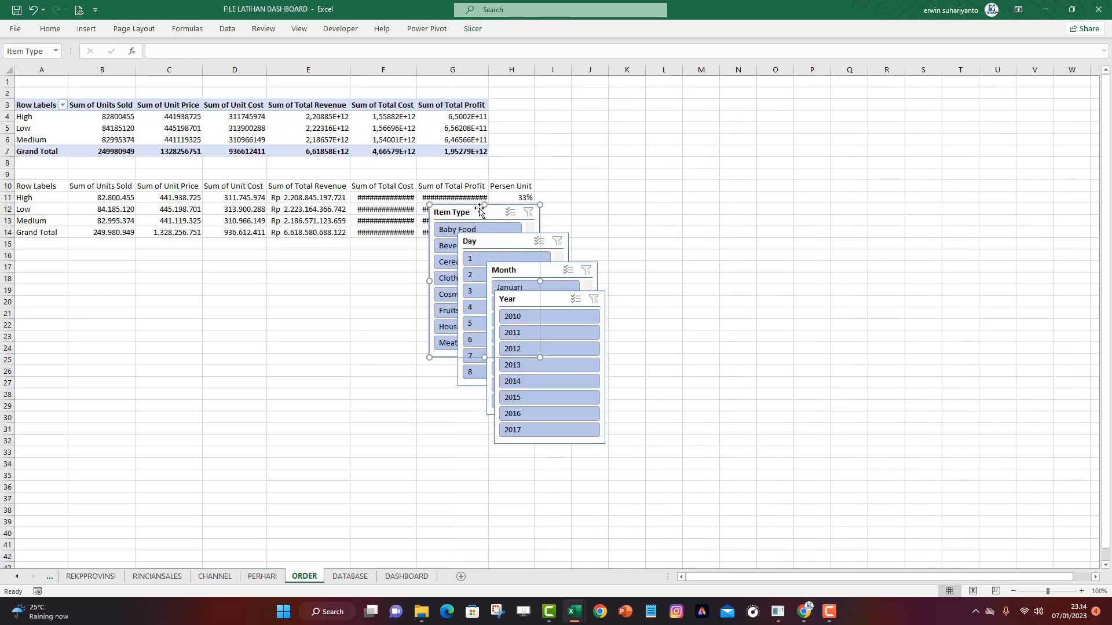
pyautogui.click(490, 233)
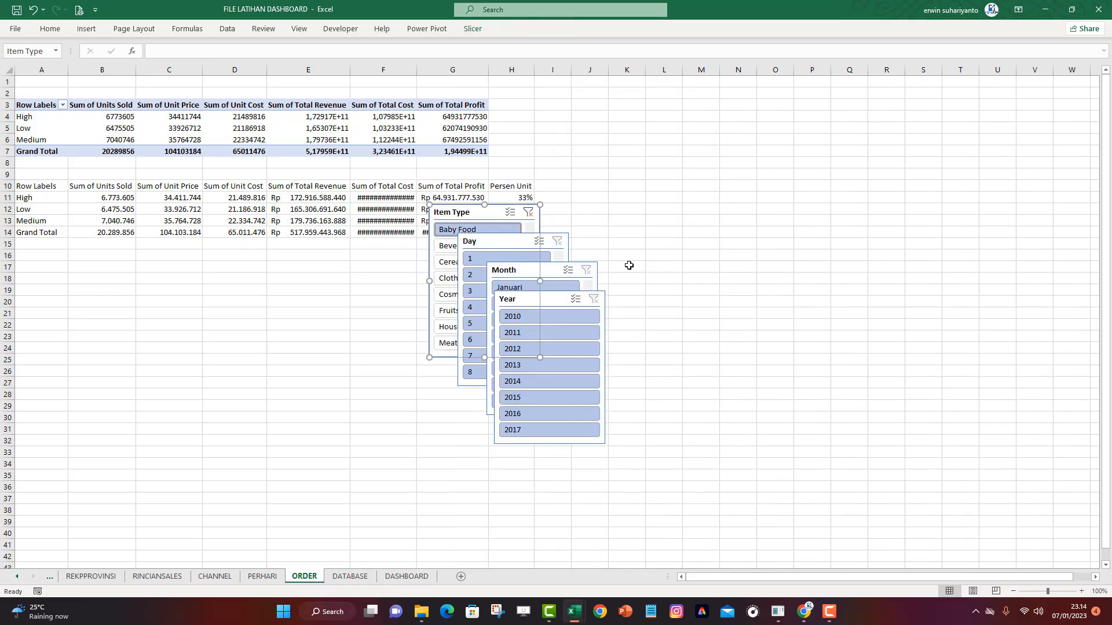
pyautogui.keyDown('ctrl'); pyautogui.click(509, 247); pyautogui.keyUp('ctrl')
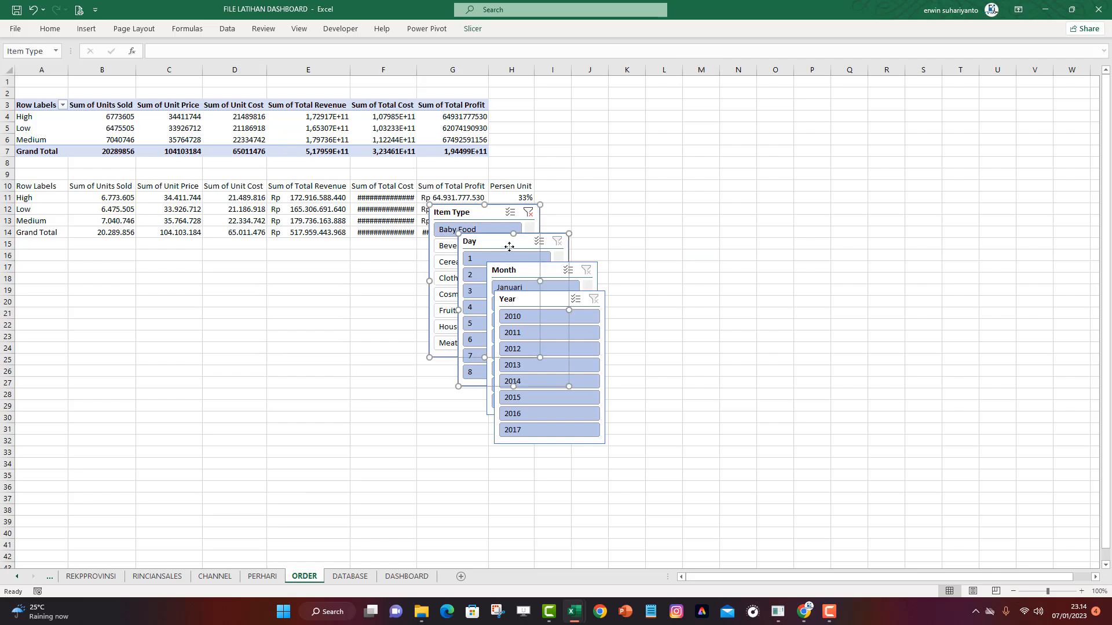
pyautogui.keyDown('ctrl'); pyautogui.click(515, 271); pyautogui.keyUp('ctrl')
pyautogui.keyDown('ctrl'); pyautogui.click(519, 299); pyautogui.keyUp('ctrl')
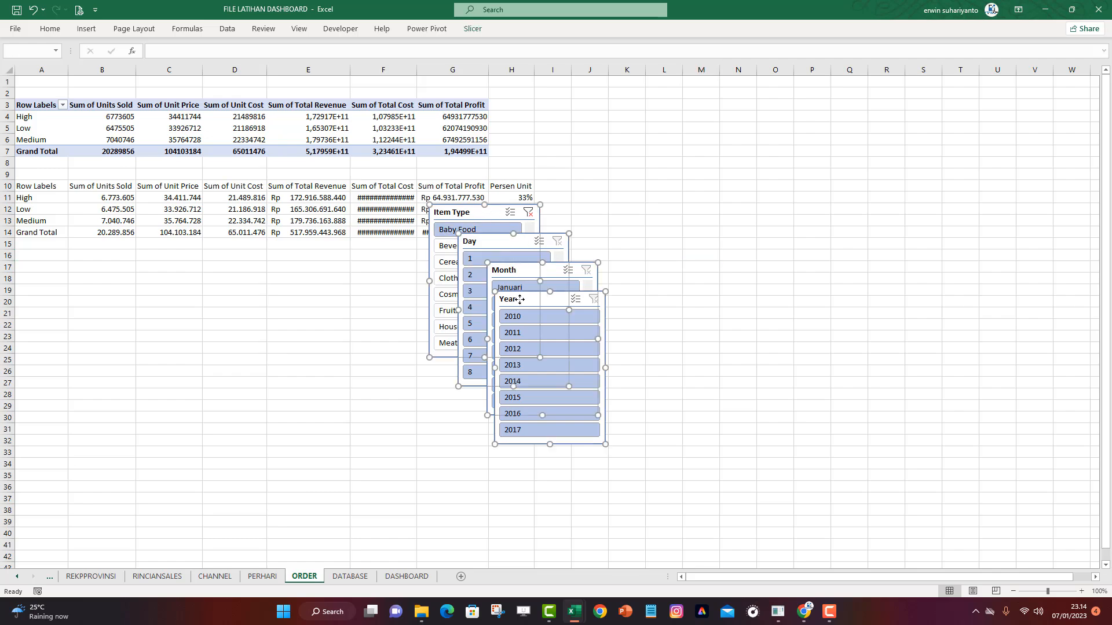
pyautogui.hotkey('ctrl', 'x')
pyautogui.click(470, 548)
# Paste the four slicers onto the DASHBOARD sheet and move them over the existing sales panels, clearing the empty space on the right
pyautogui.click(407, 576)
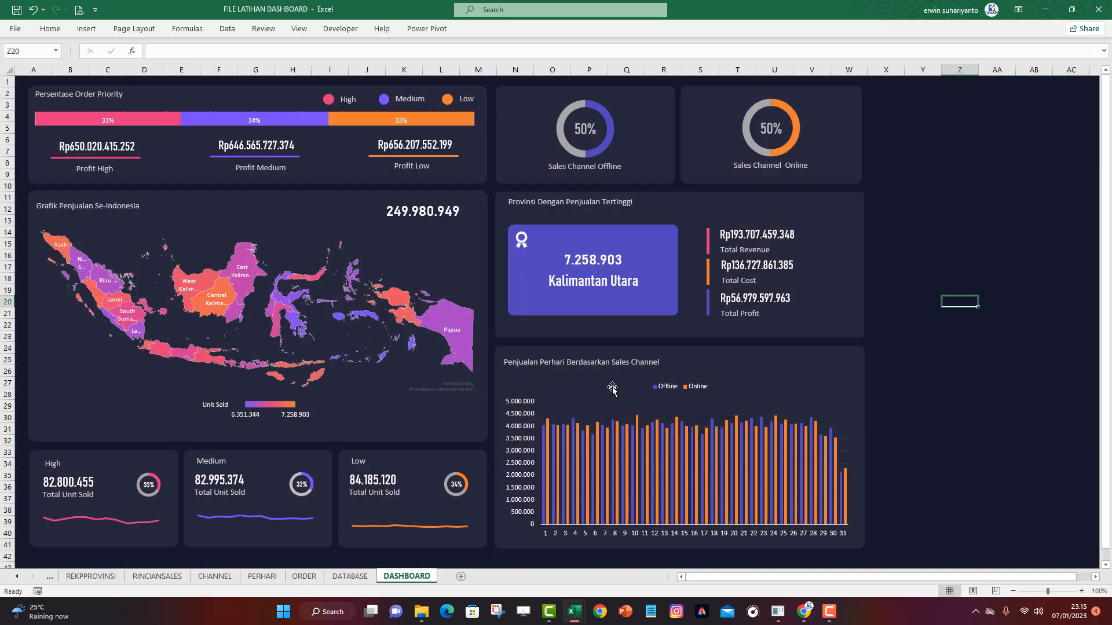
pyautogui.rightClick(930, 173)
pyautogui.click(955, 230)
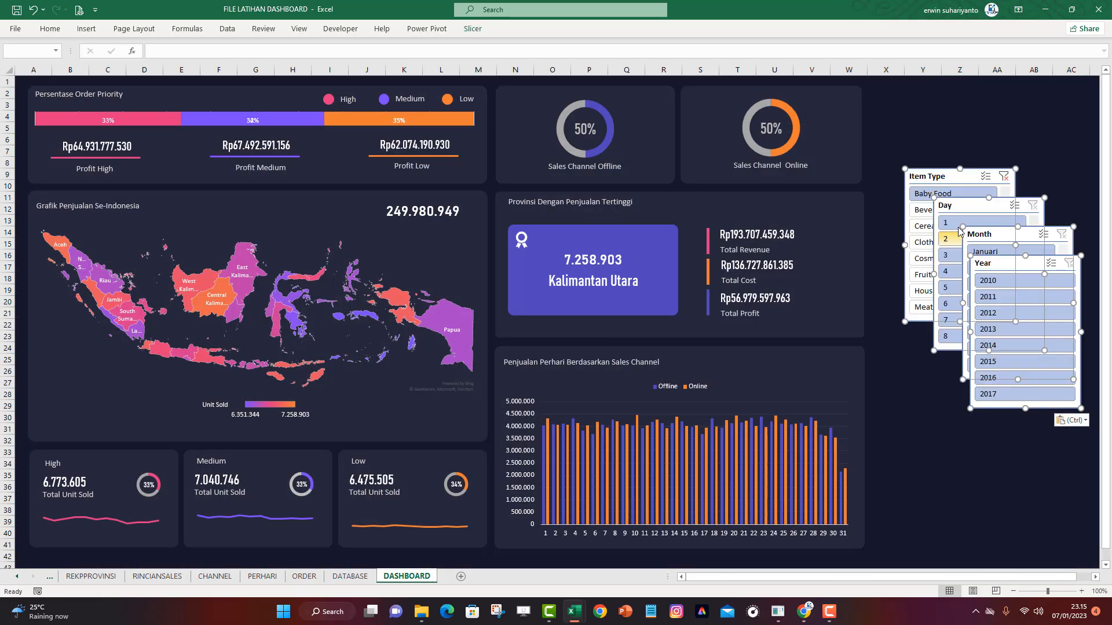
pyautogui.moveTo(953, 179); pyautogui.dragTo(590, 393)
pyautogui.click(929, 219)
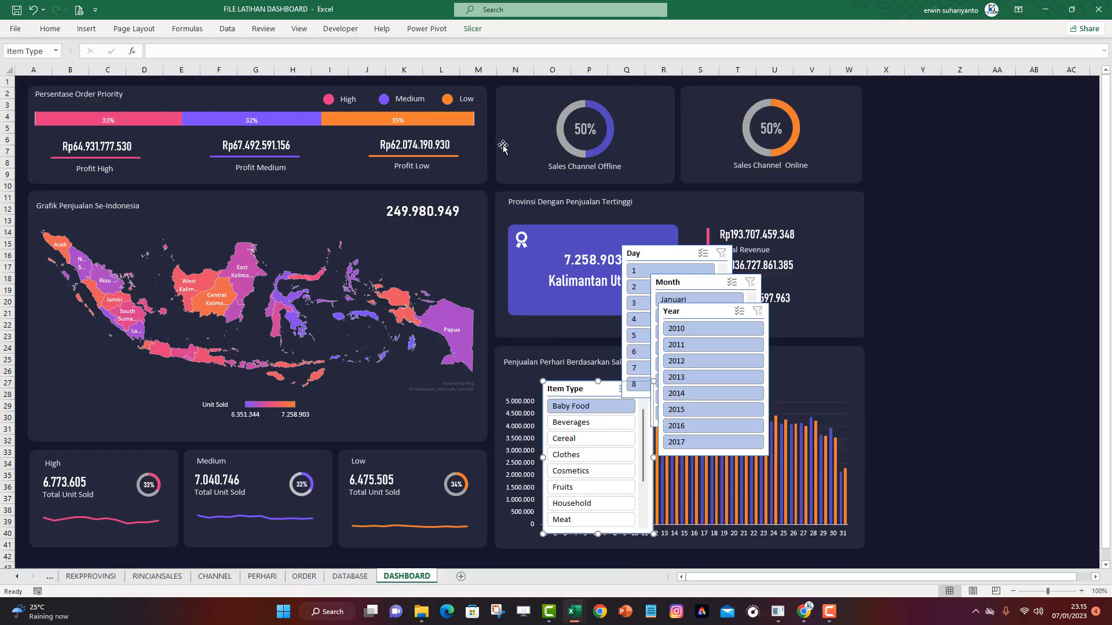
# Duplicate the Sales Channel Offline background panel to the right of the Online panel and widen the copy to column AC
pyautogui.click(503, 147)
pyautogui.moveTo(502, 145); pyautogui.dragTo(884, 137)
pyautogui.moveTo(1050, 135); pyautogui.dragTo(1087, 137)
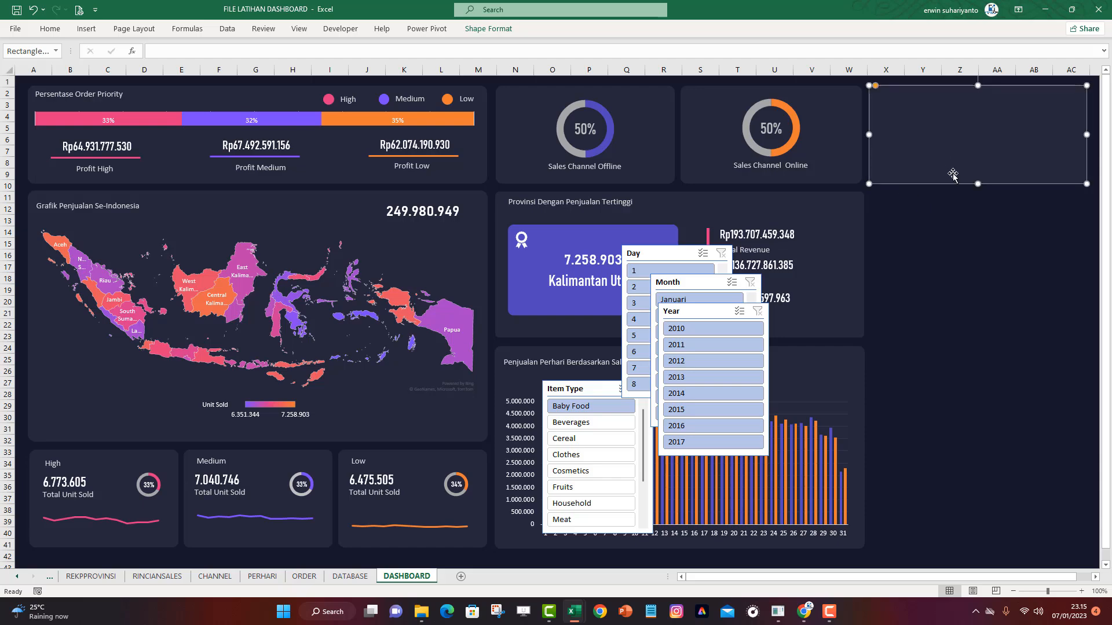
# Copy the empty background panel in columns X to AC directly below itself and extend the copy down to row 23
pyautogui.click(1095, 578)
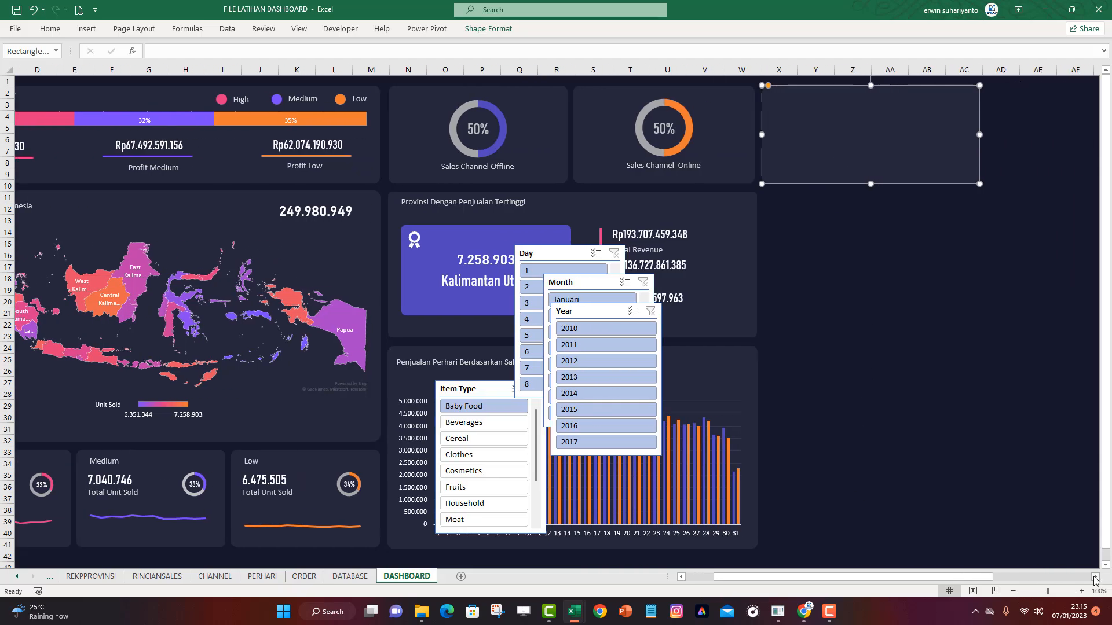
pyautogui.moveTo(1052, 145); pyautogui.dragTo(677, 250)
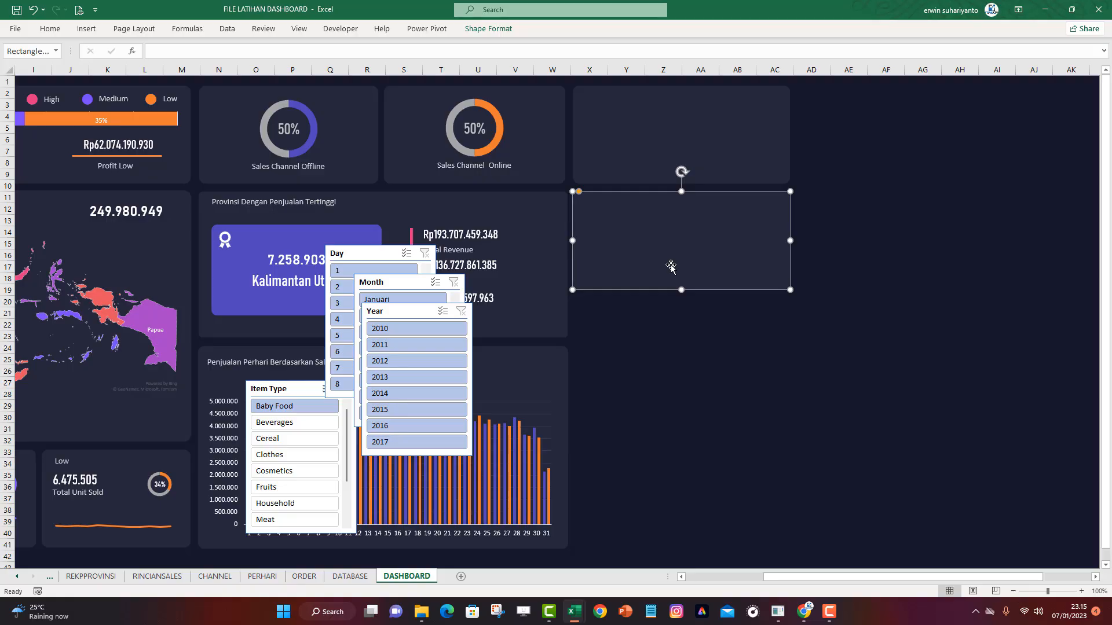
pyautogui.moveTo(678, 304); pyautogui.dragTo(670, 341)
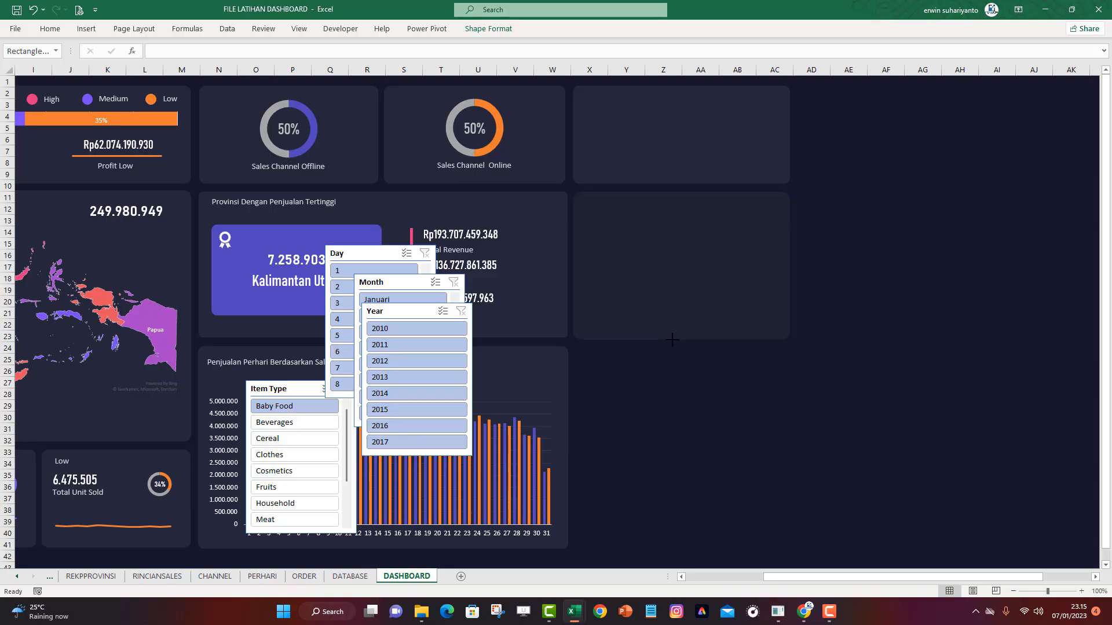
pyautogui.moveTo(671, 340); pyautogui.dragTo(672, 340)
pyautogui.moveTo(582, 193); pyautogui.dragTo(576, 193)
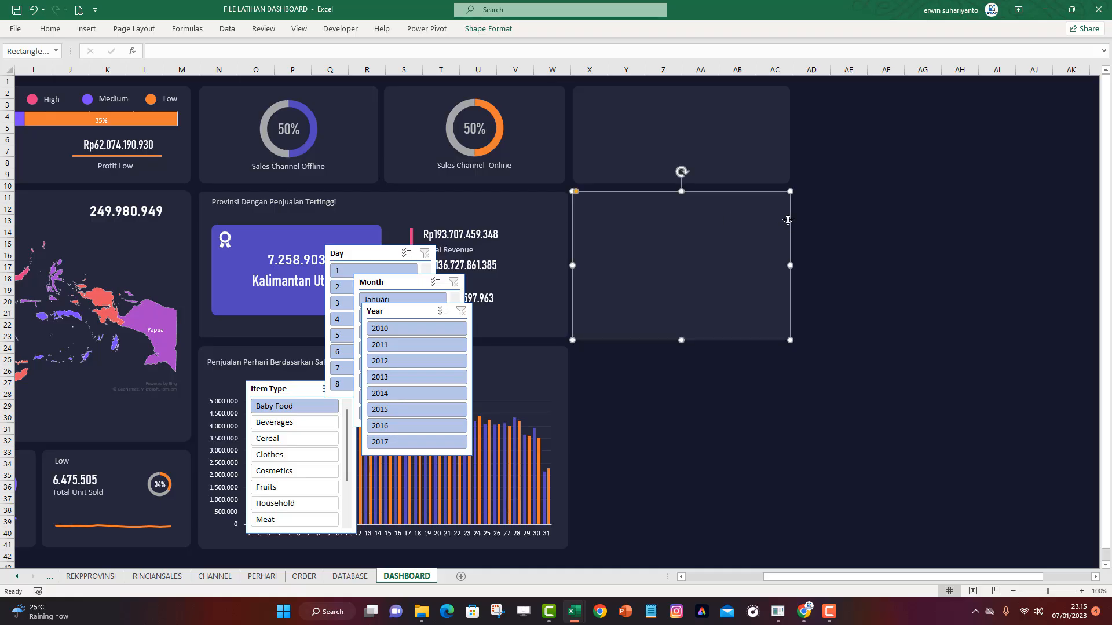
pyautogui.click(924, 267)
# Duplicate the top empty panel, place the copy under the second panel in columns X to AC, and shorten it to row 30
pyautogui.click(749, 162)
pyautogui.hotkey('ctrl', 'd')
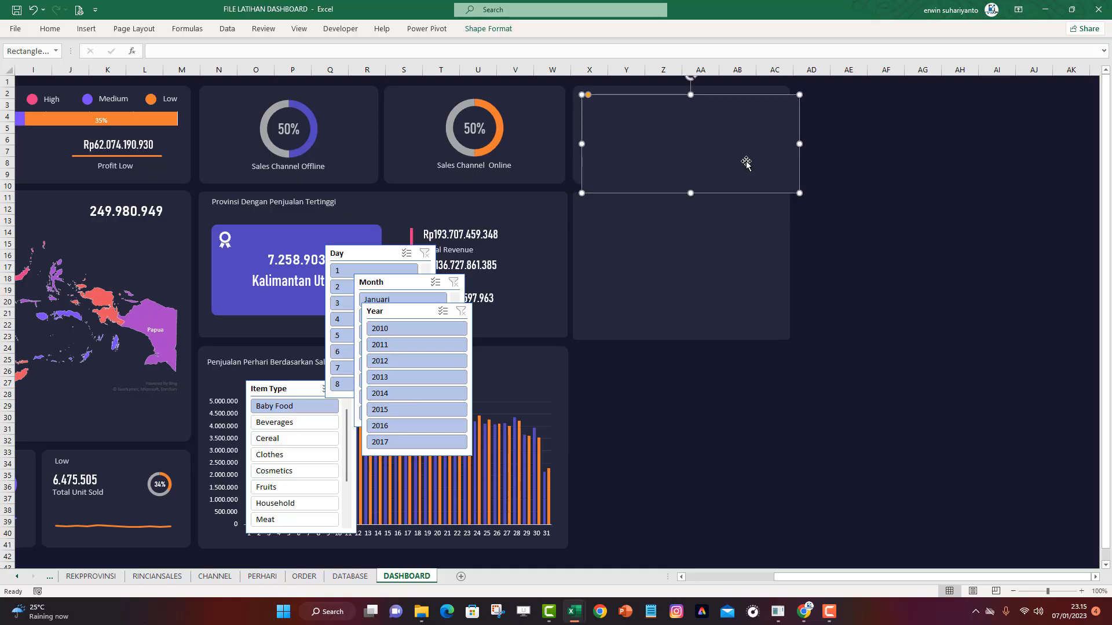
pyautogui.moveTo(745, 161); pyautogui.dragTo(731, 395)
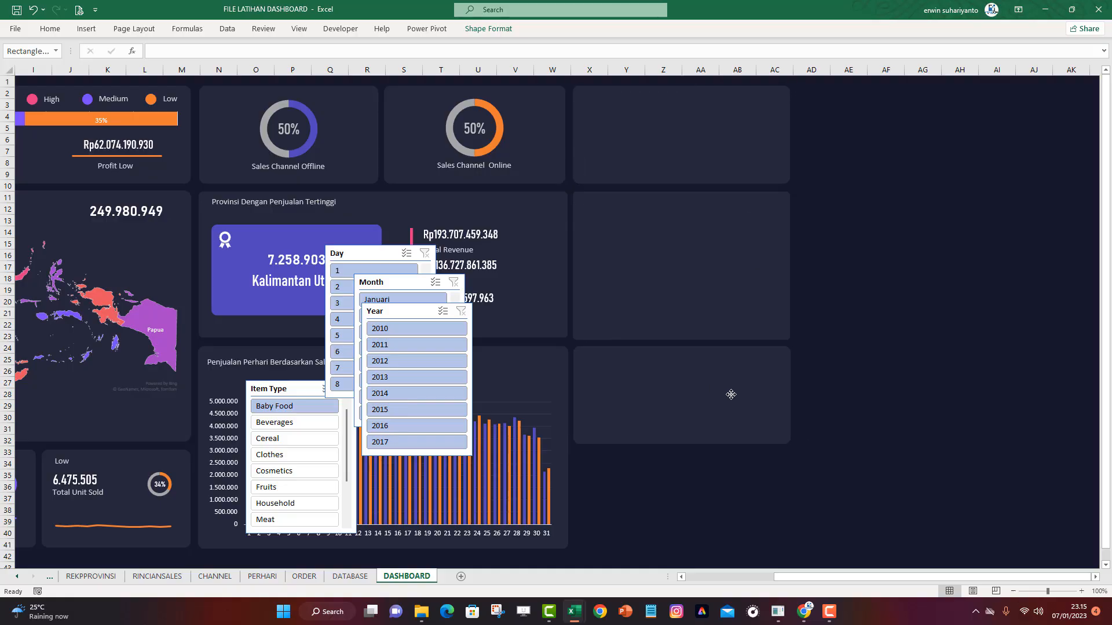
pyautogui.moveTo(731, 395); pyautogui.dragTo(731, 395)
pyautogui.moveTo(683, 445); pyautogui.dragTo(682, 424)
# Duplicate the top empty panel as a fourth panel at the bottom of the column, spanning about rows 31 to 41
pyautogui.click(650, 175)
pyautogui.hotkey('ctrl', 'd')
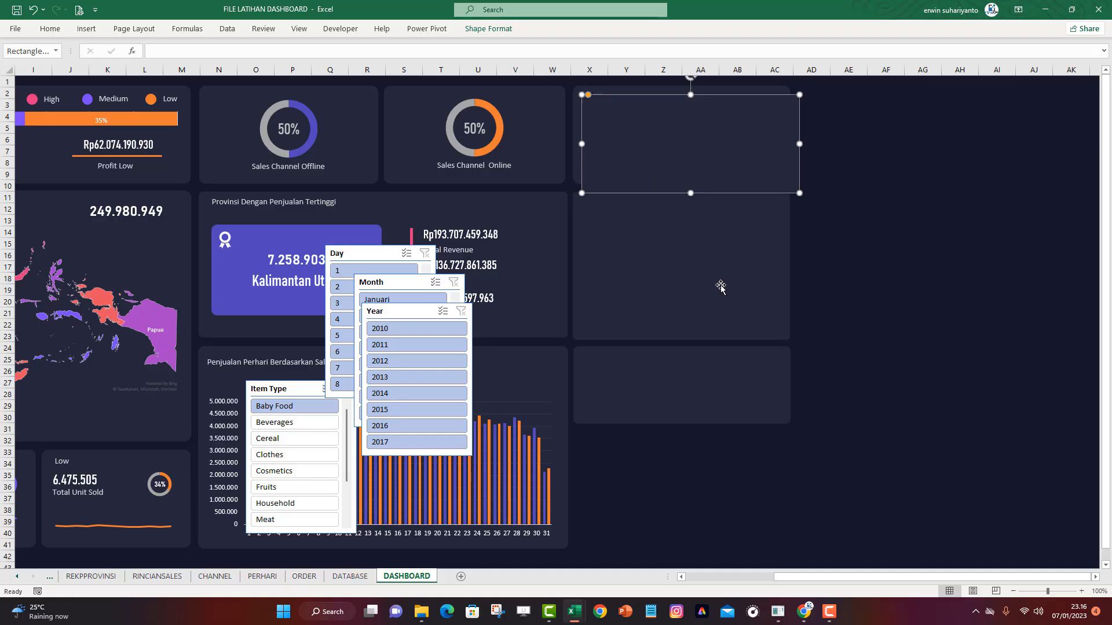
pyautogui.moveTo(702, 168); pyautogui.dragTo(684, 548)
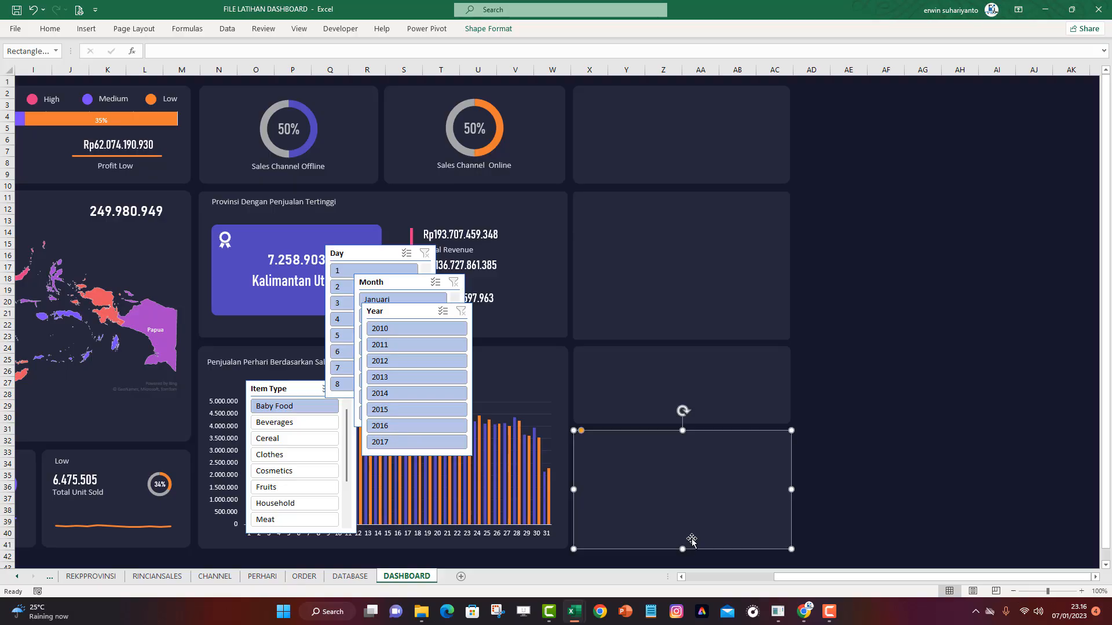
pyautogui.click(848, 429)
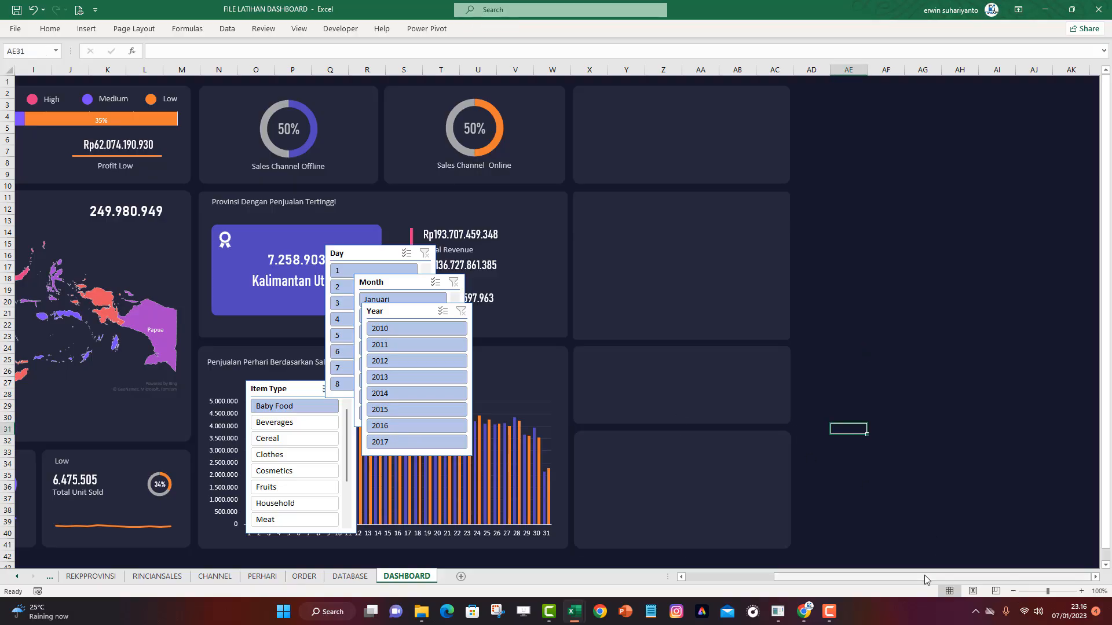
pyautogui.moveTo(926, 578); pyautogui.dragTo(837, 577)
pyautogui.click(961, 367)
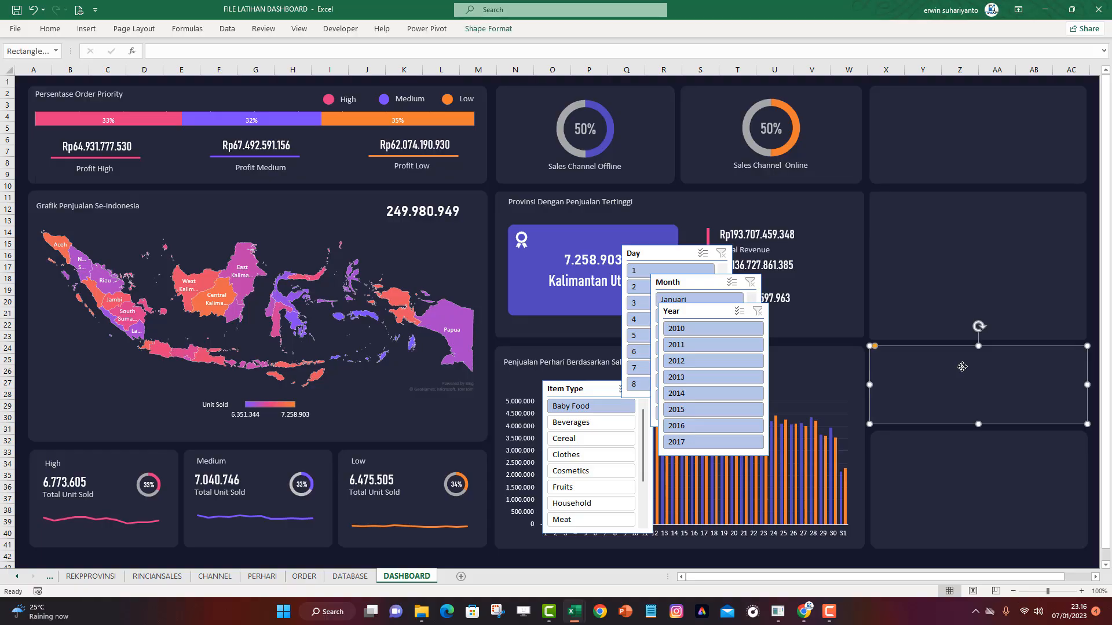
pyautogui.click(843, 556)
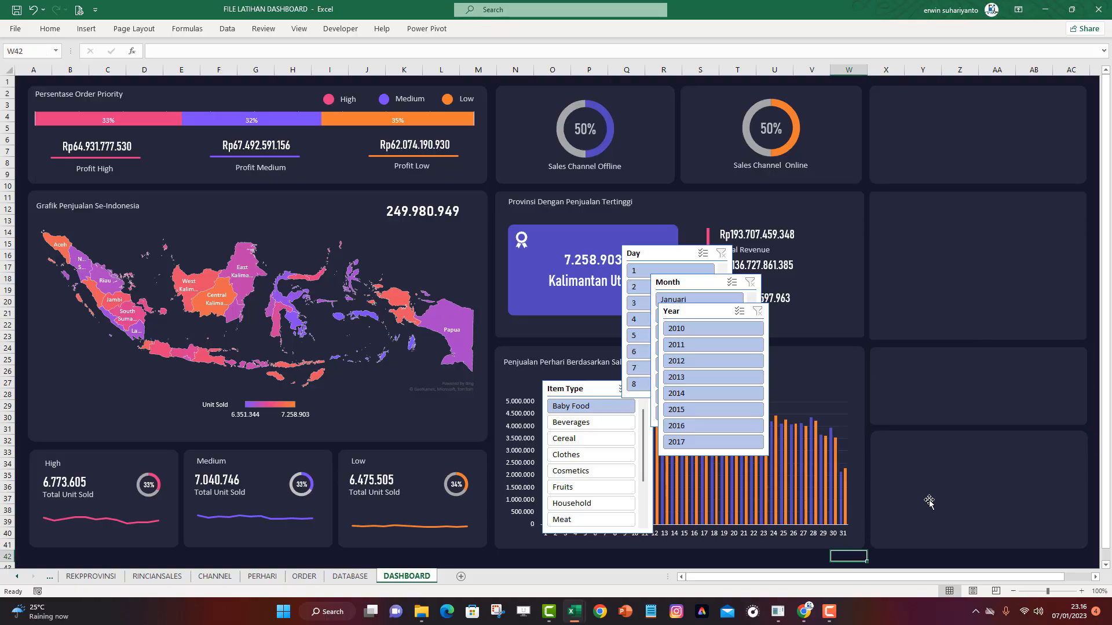
pyautogui.click(958, 389)
pyautogui.click(968, 286)
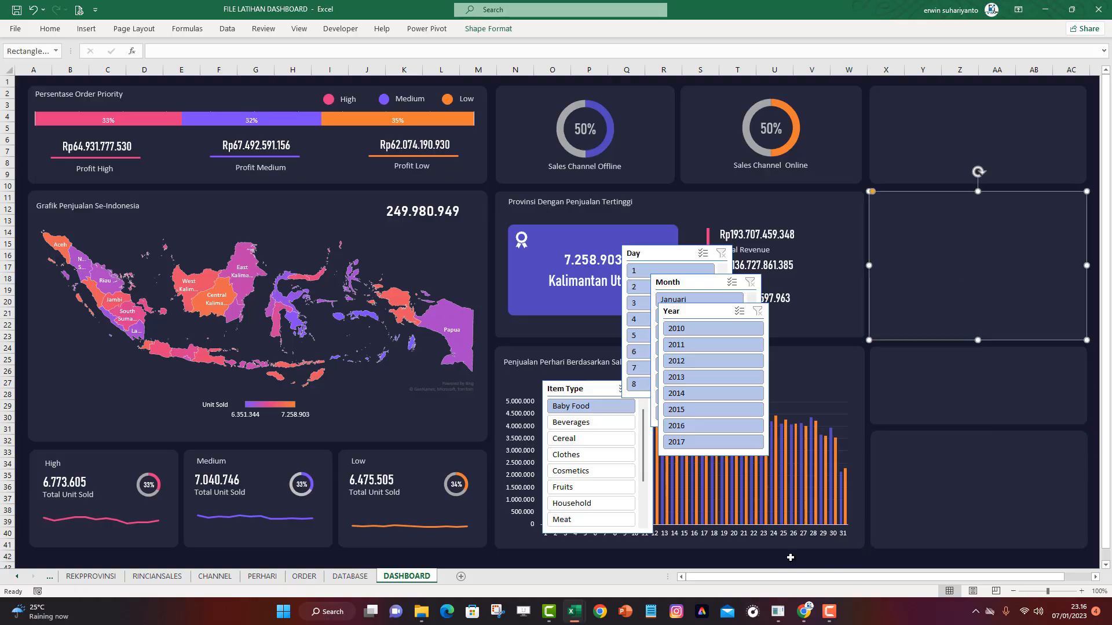
pyautogui.click(766, 552)
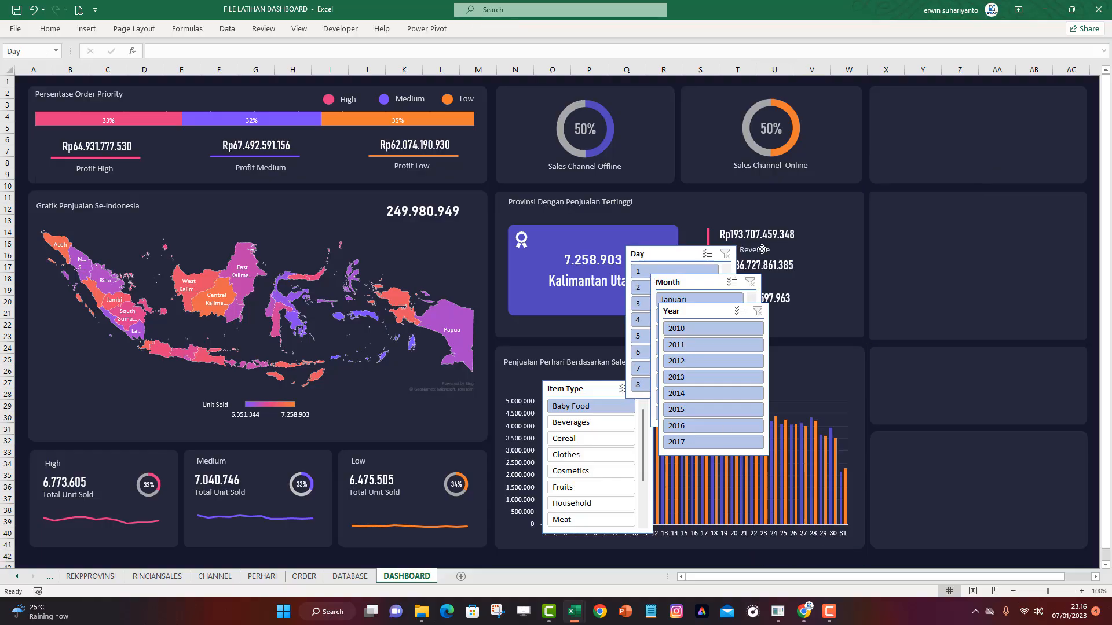
# Move the Day and Month slicers apart and arrange the Month slicer's buttons in 3 columns
pyautogui.moveTo(637, 254); pyautogui.dragTo(700, 143)
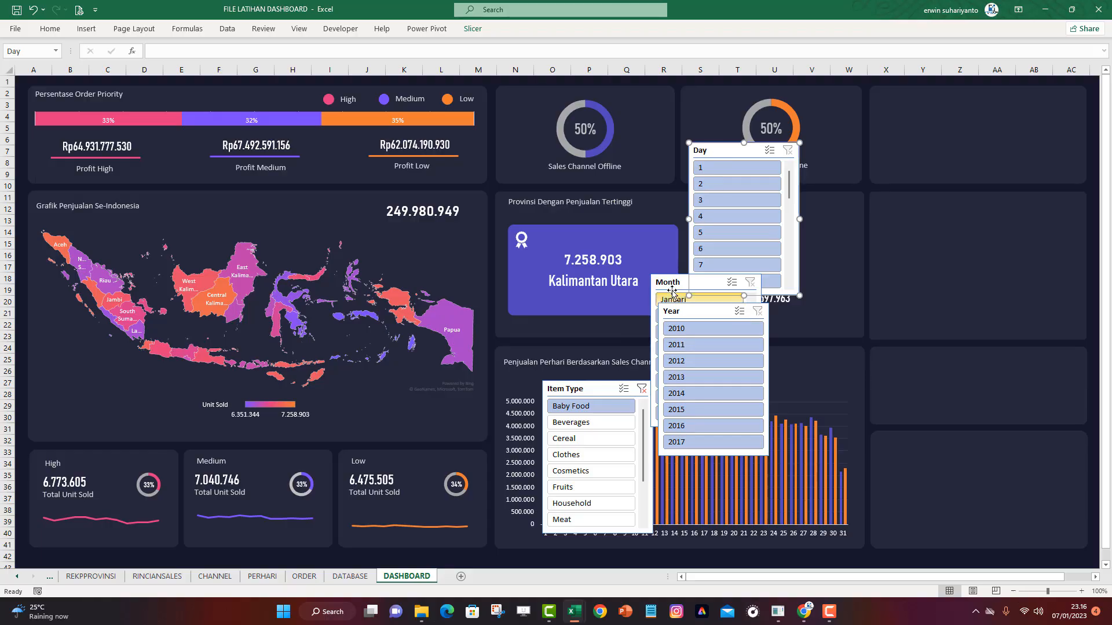
pyautogui.moveTo(671, 282); pyautogui.dragTo(499, 133)
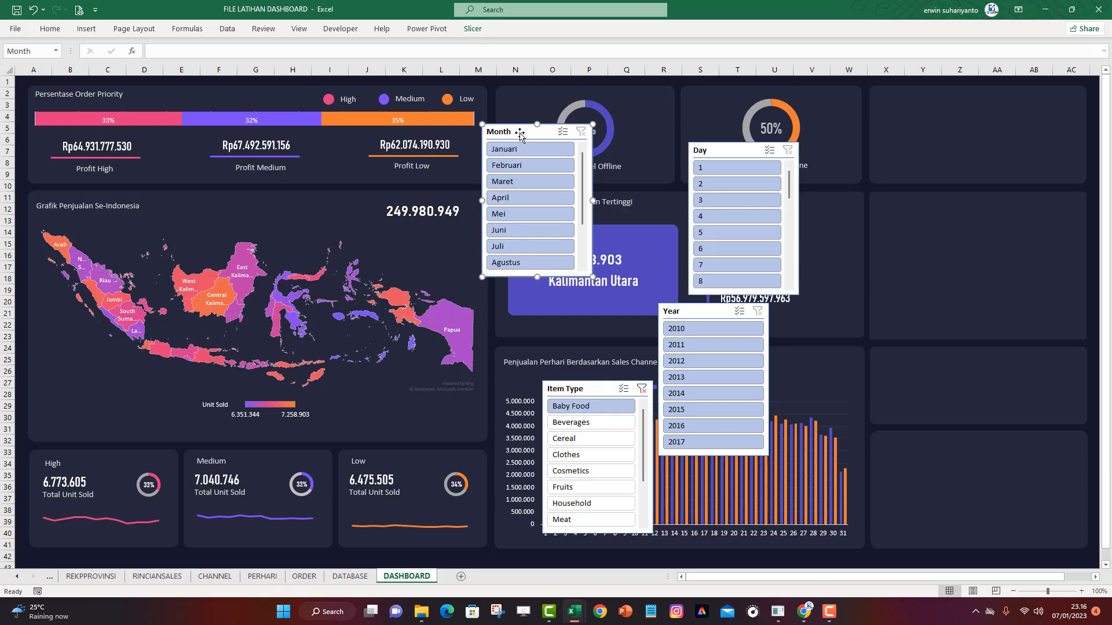
pyautogui.click(472, 29)
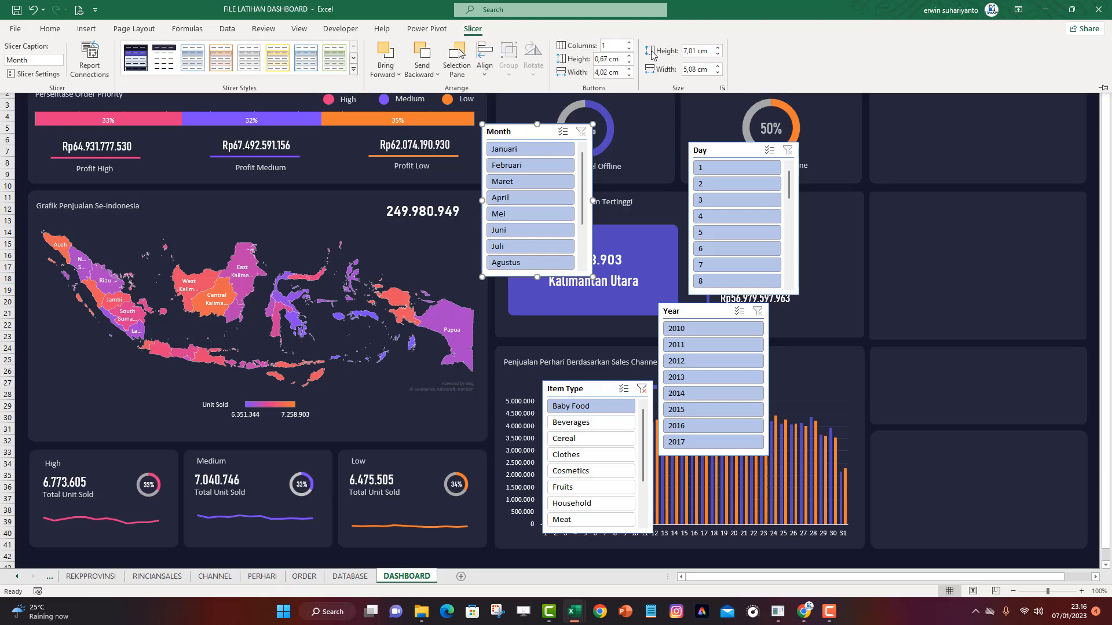
pyautogui.click(630, 43)
pyautogui.click(630, 43)
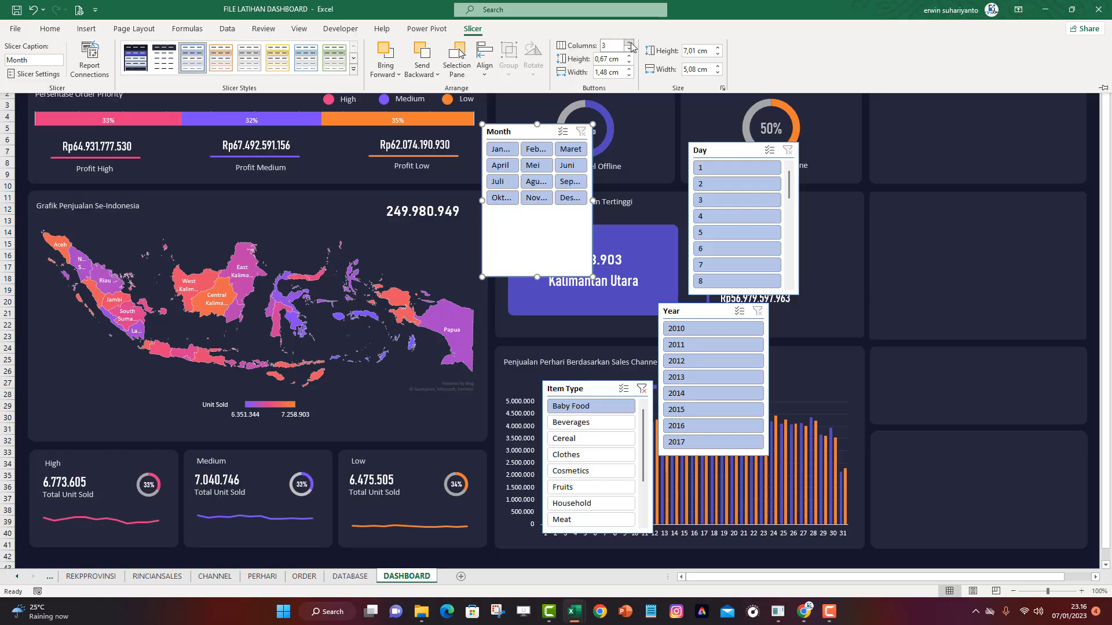
pyautogui.click(630, 43)
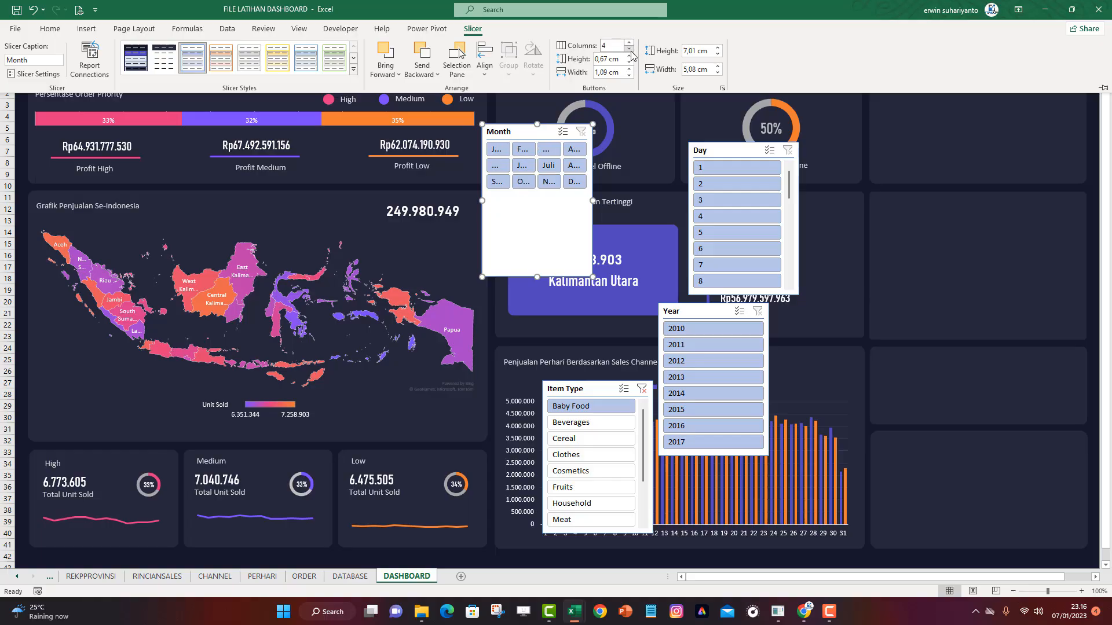
pyautogui.click(630, 50)
# Resize the Month slicer to about 8.65 cm wide and 4.23 cm high and move it over the Sales Channel donuts
pyautogui.moveTo(592, 277); pyautogui.dragTo(670, 216)
pyautogui.moveTo(534, 132); pyautogui.dragTo(680, 110)
pyautogui.click(680, 110)
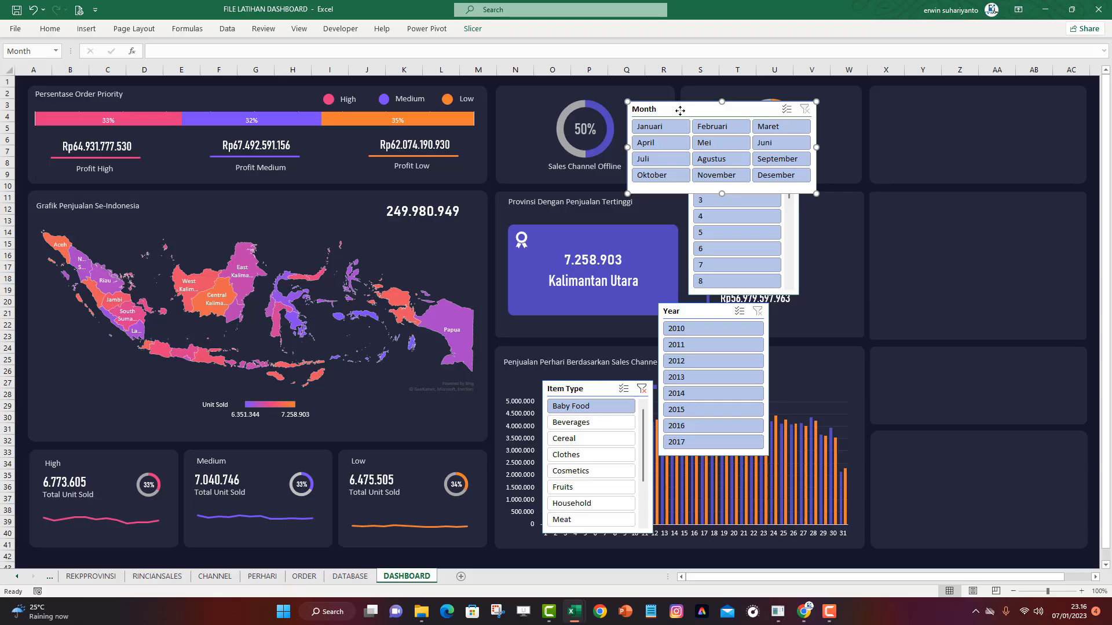
# Bring the Month slicer to the front and fit it into the empty top panel in columns X to AC
pyautogui.click(472, 32)
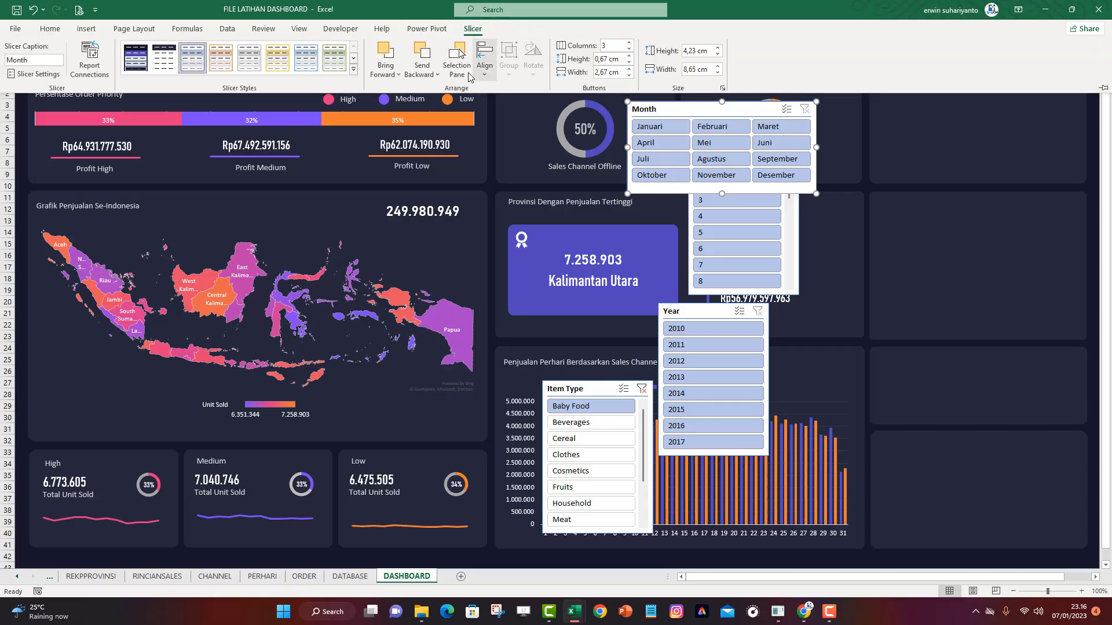
pyautogui.click(388, 73)
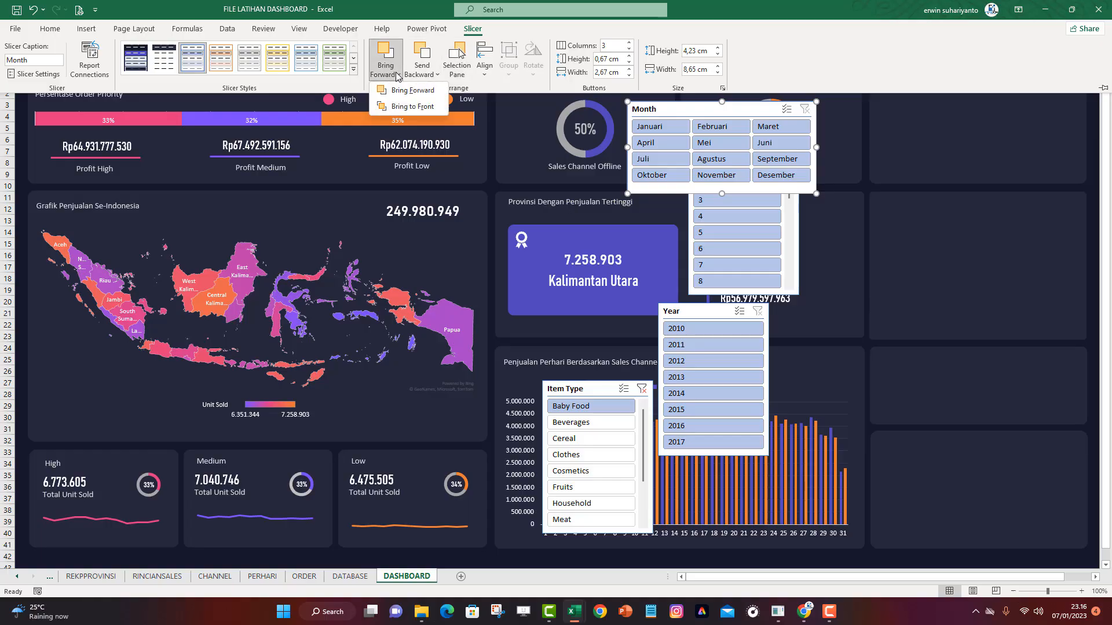
pyautogui.click(414, 107)
pyautogui.moveTo(671, 111); pyautogui.dragTo(919, 92)
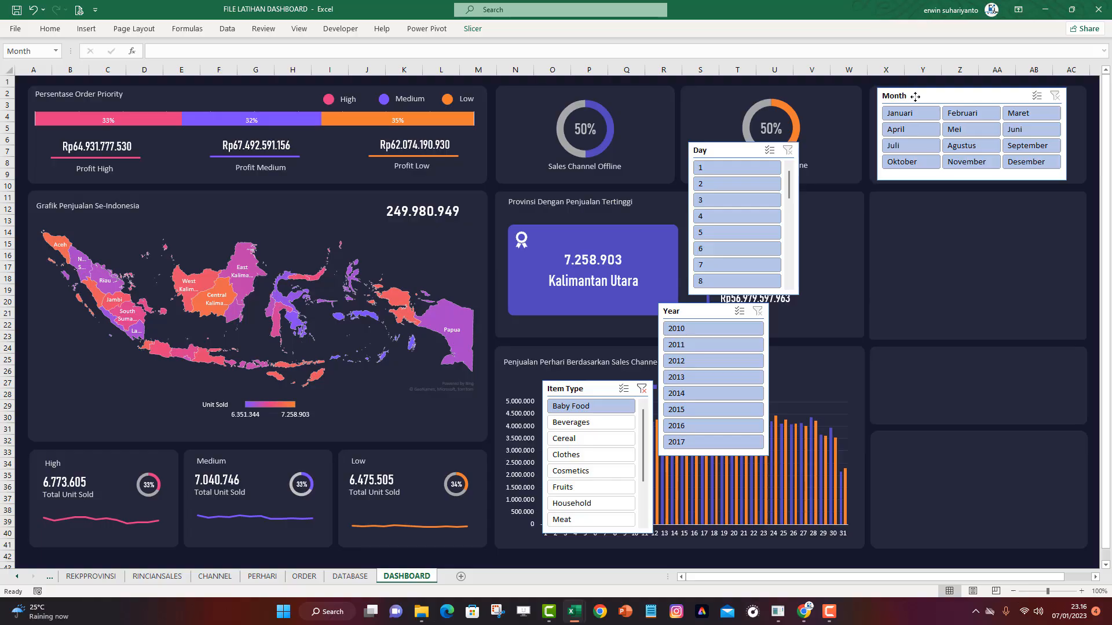
pyautogui.moveTo(1066, 181); pyautogui.dragTo(1073, 172)
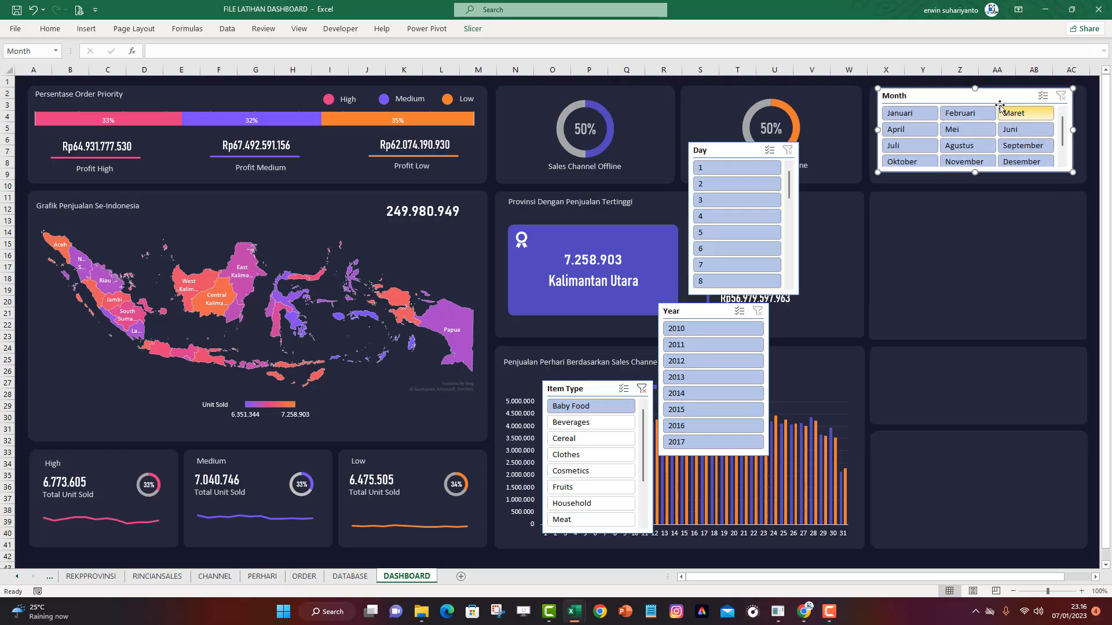
pyautogui.moveTo(977, 90); pyautogui.dragTo(976, 93)
# Lower the second empty panel's top edge and enlarge the top panel and Month slicer to fit all twelve months
pyautogui.click(953, 280)
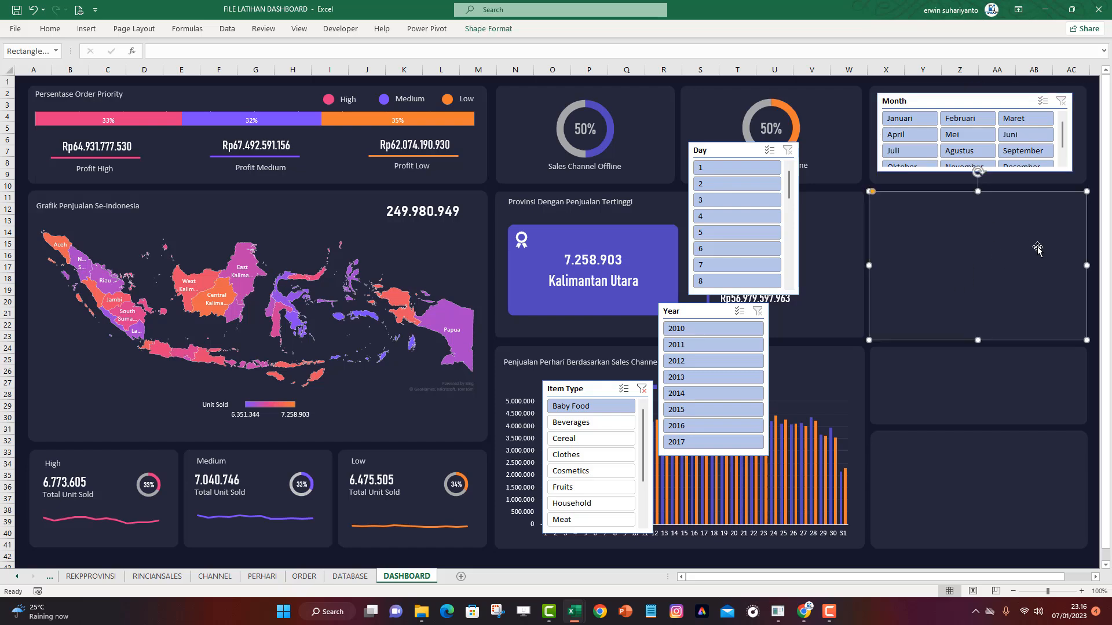
pyautogui.click(862, 554)
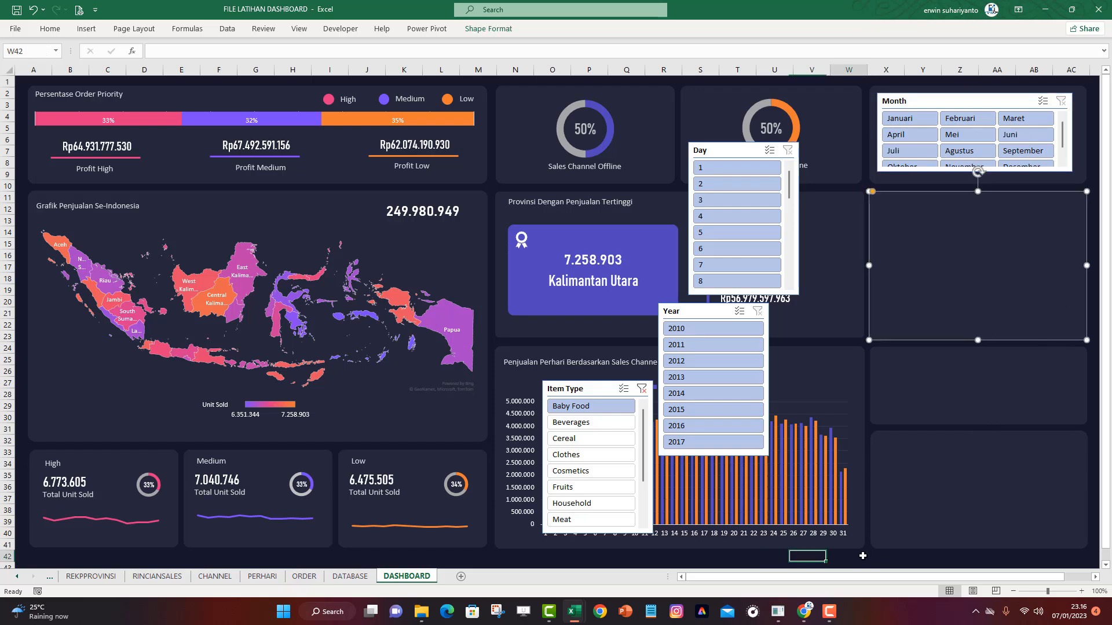
pyautogui.click(976, 208)
pyautogui.moveTo(978, 192)
pyautogui.mouseDown()
pyautogui.moveTo(977, 207)
pyautogui.moveTo(975, 189)
pyautogui.mouseUp()
pyautogui.click(969, 184)
pyautogui.click(963, 171)
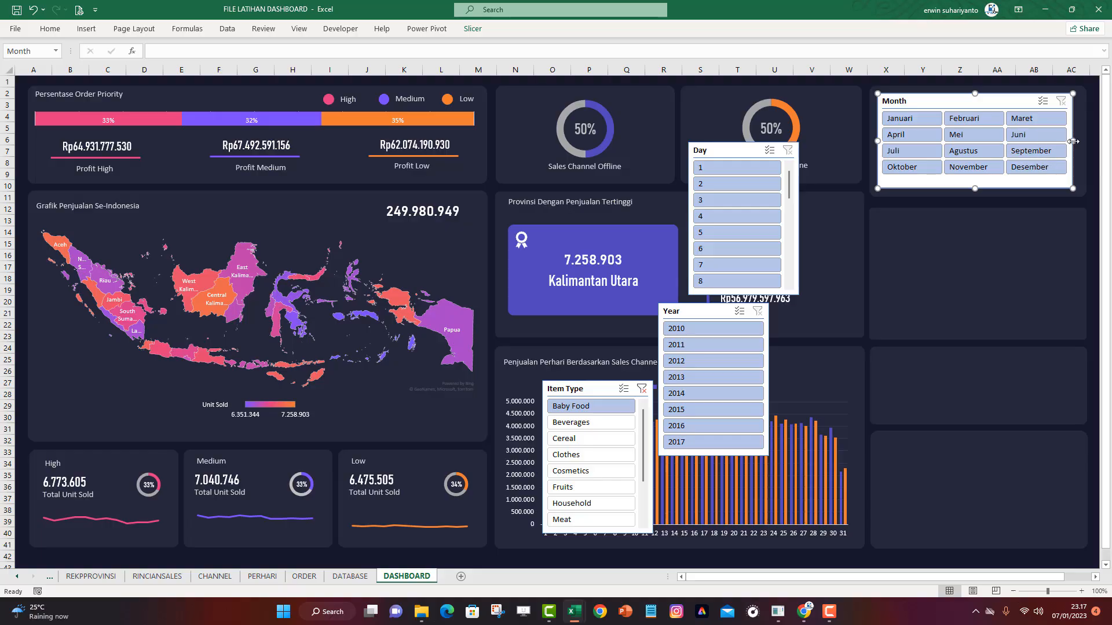
pyautogui.moveTo(1073, 141); pyautogui.dragTo(1080, 141)
pyautogui.moveTo(823, 598)
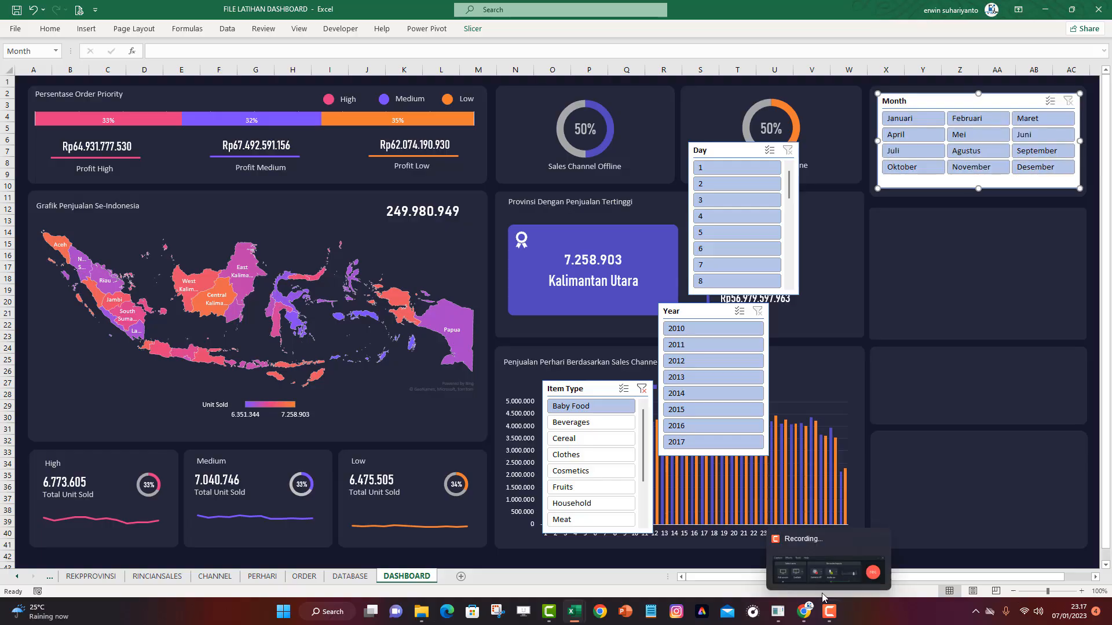
pyautogui.click(734, 557)
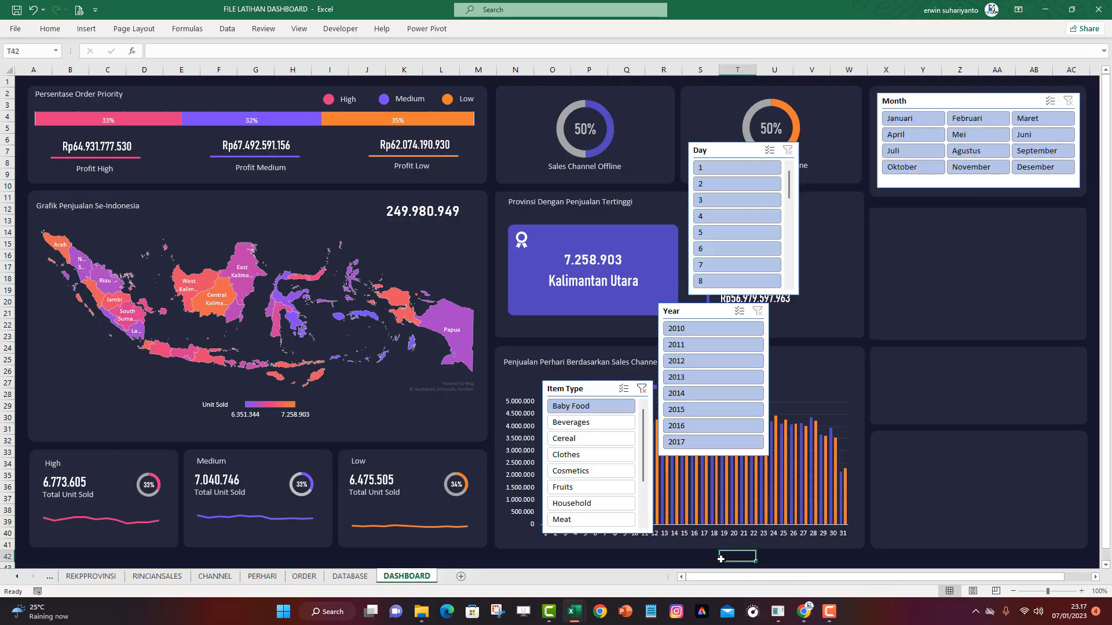
# Resize the Day slicer to about 6.77 cm wide and 4.92 cm high and raise the second empty panel's top edge slightly
pyautogui.click(745, 157)
pyautogui.moveTo(798, 297); pyautogui.dragTo(836, 250)
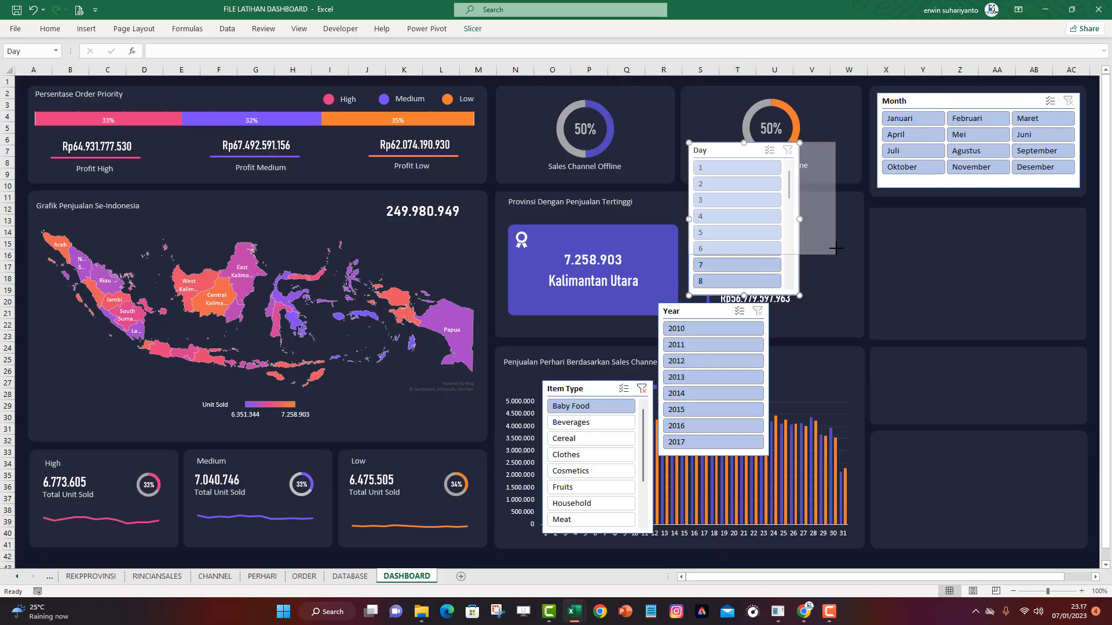
pyautogui.click(983, 217)
pyautogui.moveTo(977, 207); pyautogui.dragTo(978, 202)
pyautogui.click(749, 152)
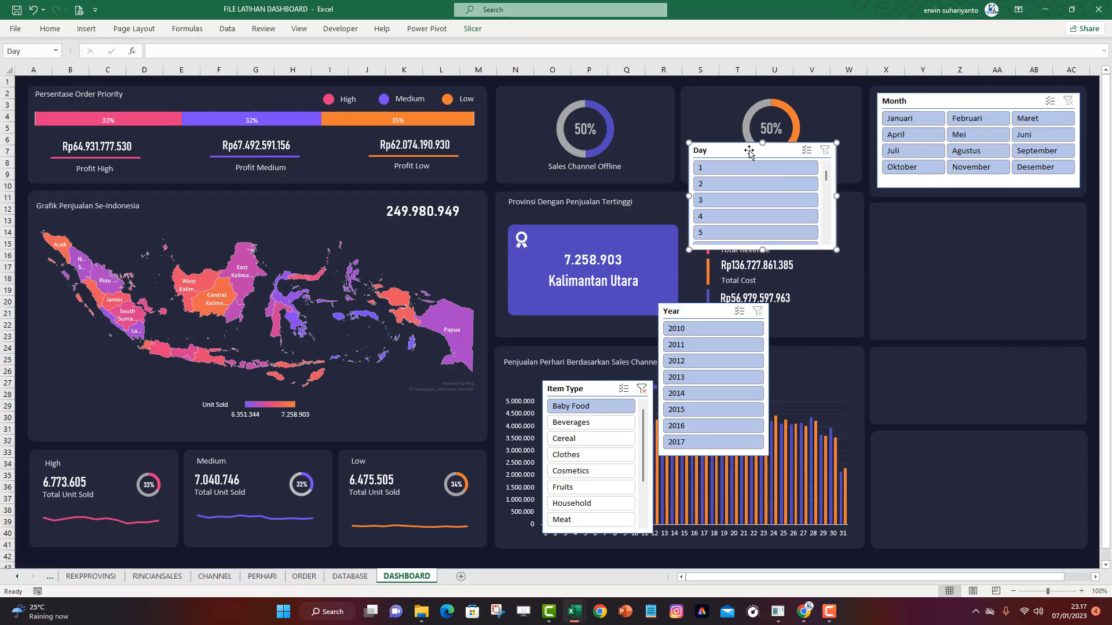
# Arrange the Day slicer's buttons in 5 columns
pyautogui.click(470, 29)
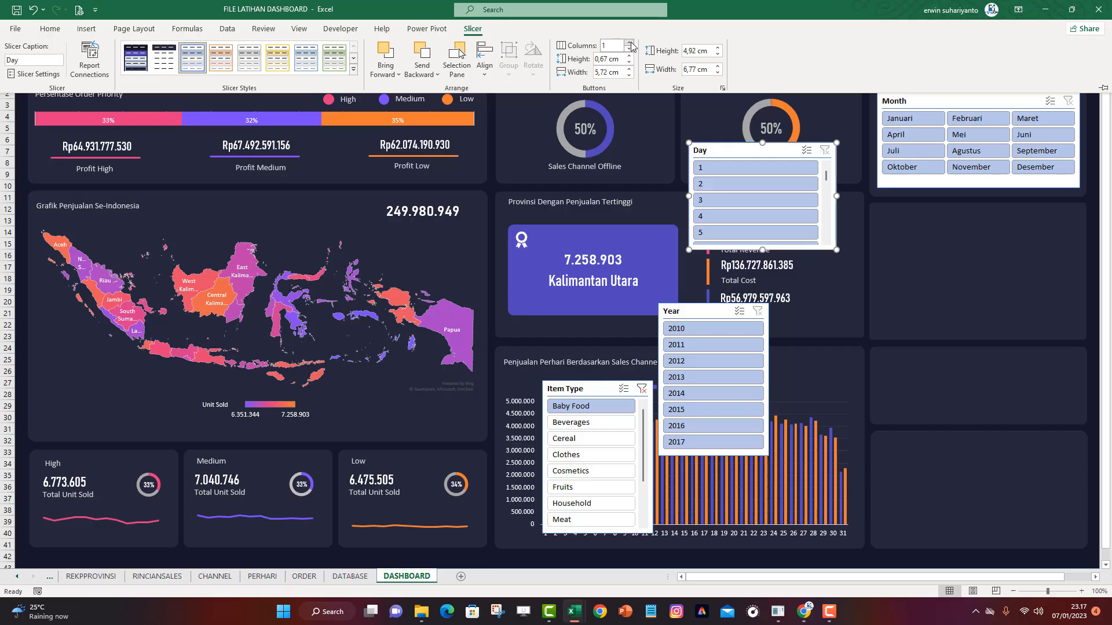
pyautogui.click(629, 42)
pyautogui.click(629, 43)
pyautogui.click(628, 43)
pyautogui.click(629, 43)
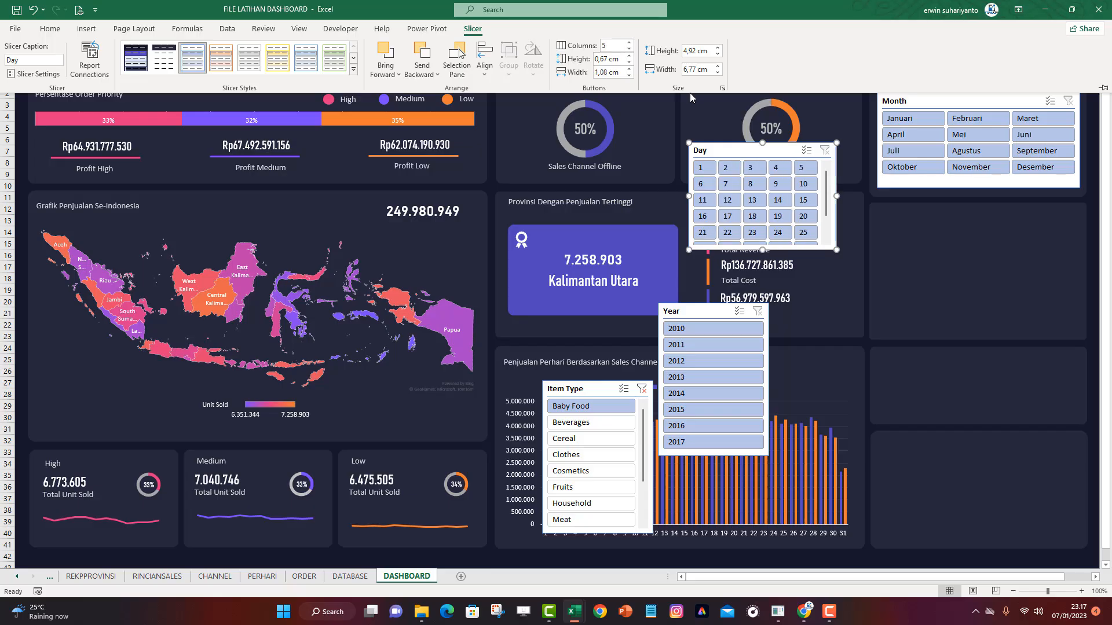
# Widen the Day slicer, cut and paste it above the panels, and fit it into the second panel below the Month slicer
pyautogui.moveTo(841, 250); pyautogui.dragTo(921, 253)
pyautogui.moveTo(779, 151); pyautogui.dragTo(757, 189)
pyautogui.hotkey('ctrl', 'x')
pyautogui.hotkey('ctrl', 'v')
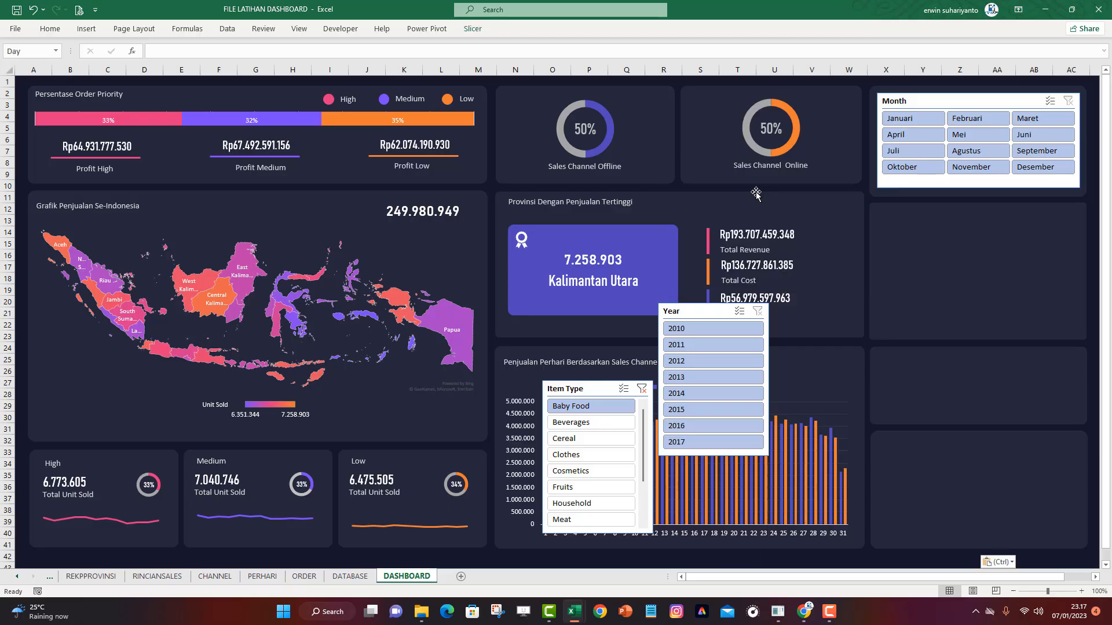
pyautogui.moveTo(810, 559); pyautogui.dragTo(942, 224)
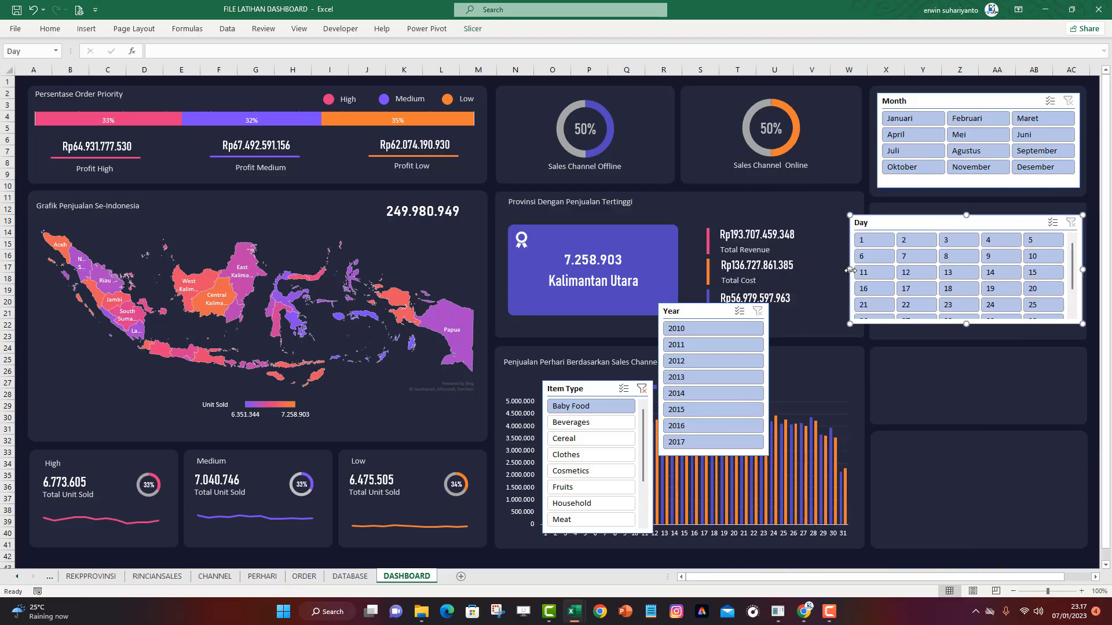
pyautogui.moveTo(850, 269); pyautogui.dragTo(875, 271)
pyautogui.click(474, 28)
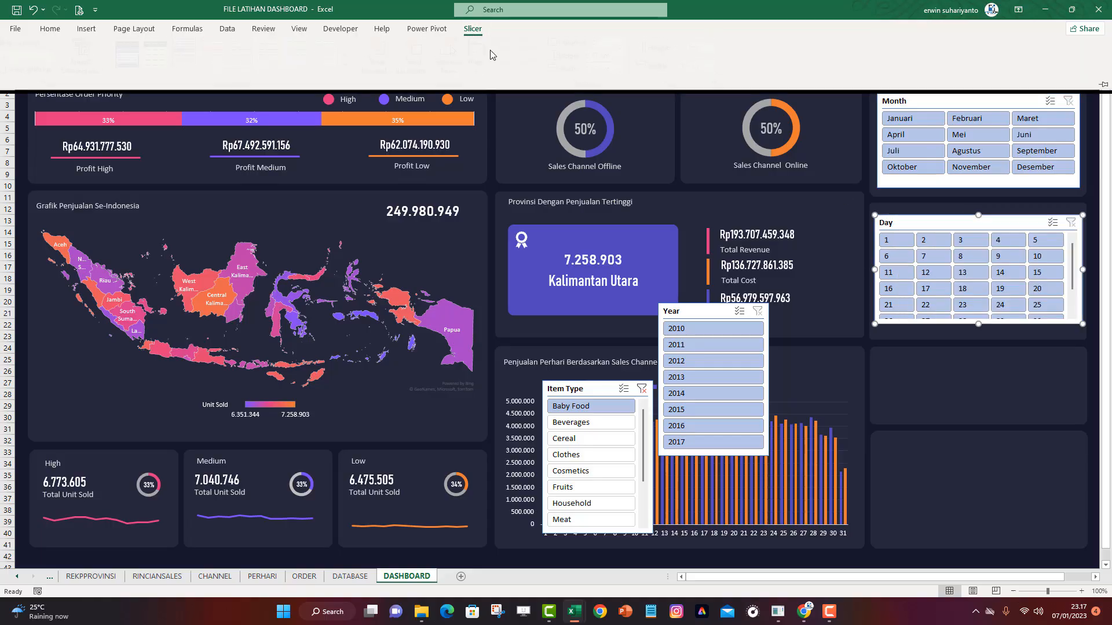
# Arrange the Day slicer's buttons in 7 columns and narrow the slicer to sit inside the second panel
pyautogui.click(629, 42)
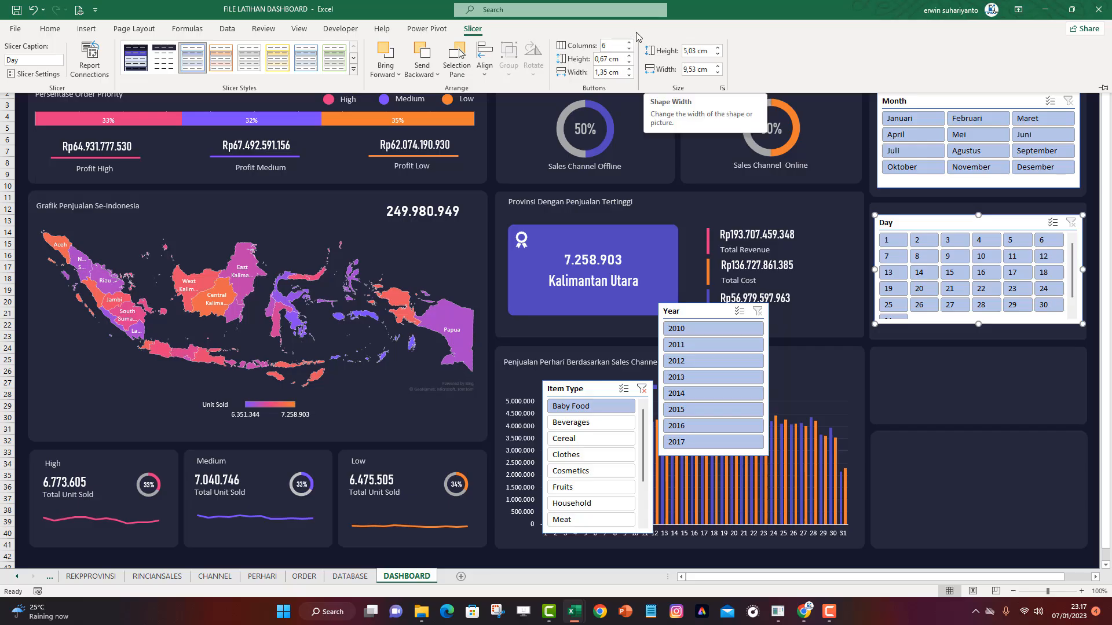
pyautogui.click(629, 42)
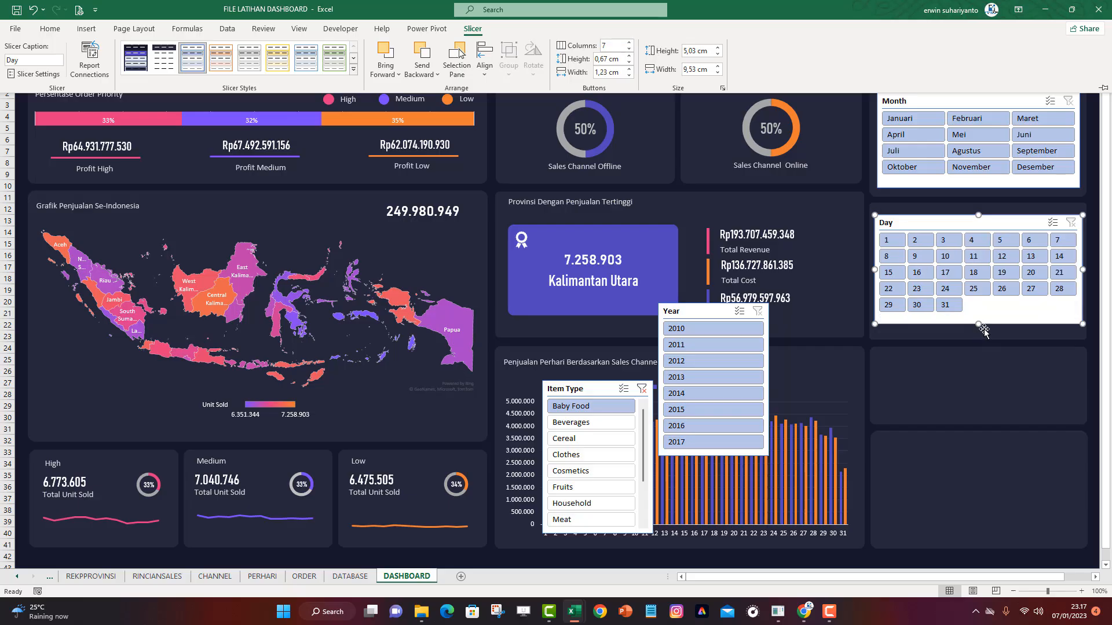
pyautogui.moveTo(987, 318); pyautogui.dragTo(986, 322)
pyautogui.moveTo(874, 275); pyautogui.dragTo(879, 275)
pyautogui.moveTo(1082, 275); pyautogui.dragTo(1075, 273)
pyautogui.click(1094, 267)
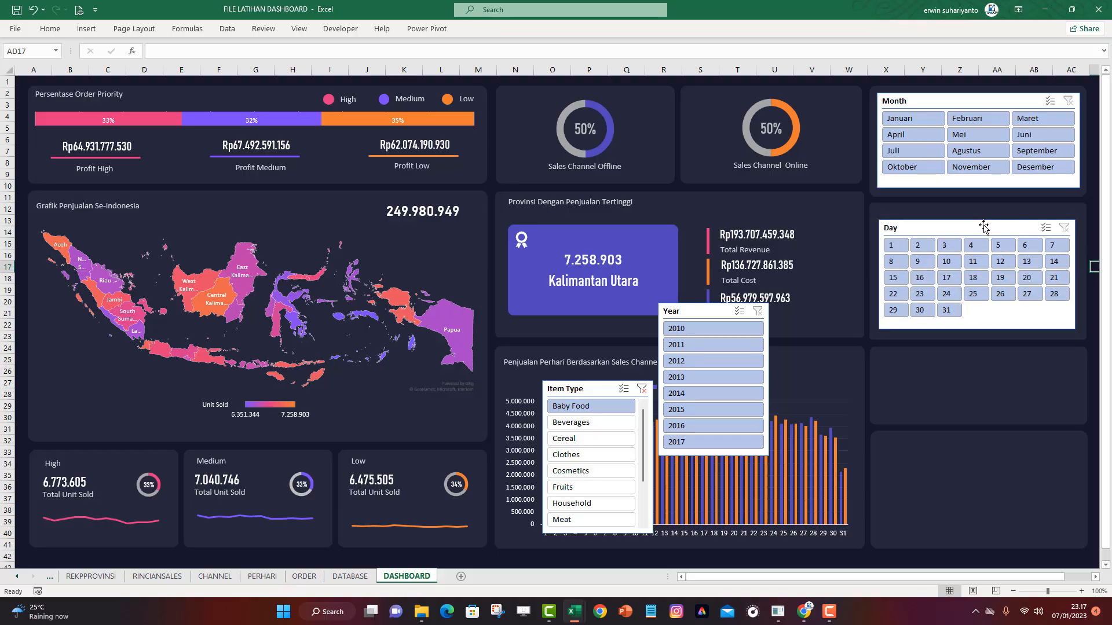
# Nudge the Day slicer up and enlarge it slightly to fill the second panel in line with the Month slicer
pyautogui.moveTo(984, 226); pyautogui.dragTo(984, 224)
pyautogui.moveTo(977, 327); pyautogui.dragTo(977, 331)
pyautogui.click(1084, 247)
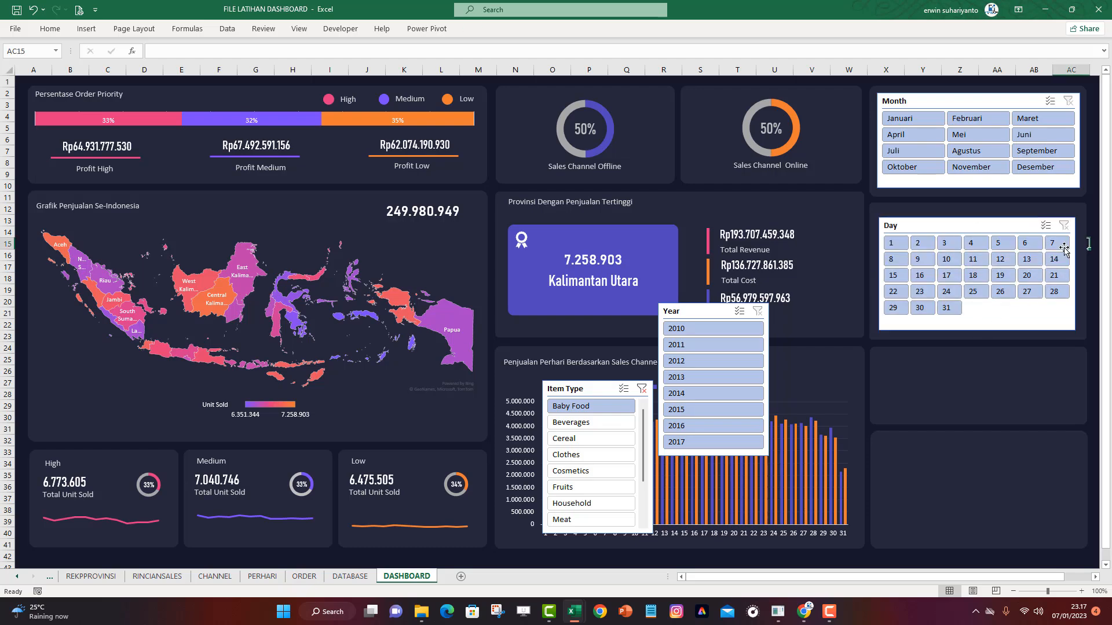
pyautogui.click(986, 226)
pyautogui.moveTo(986, 227); pyautogui.dragTo(984, 223)
pyautogui.moveTo(1075, 327); pyautogui.dragTo(1079, 333)
pyautogui.click(1094, 314)
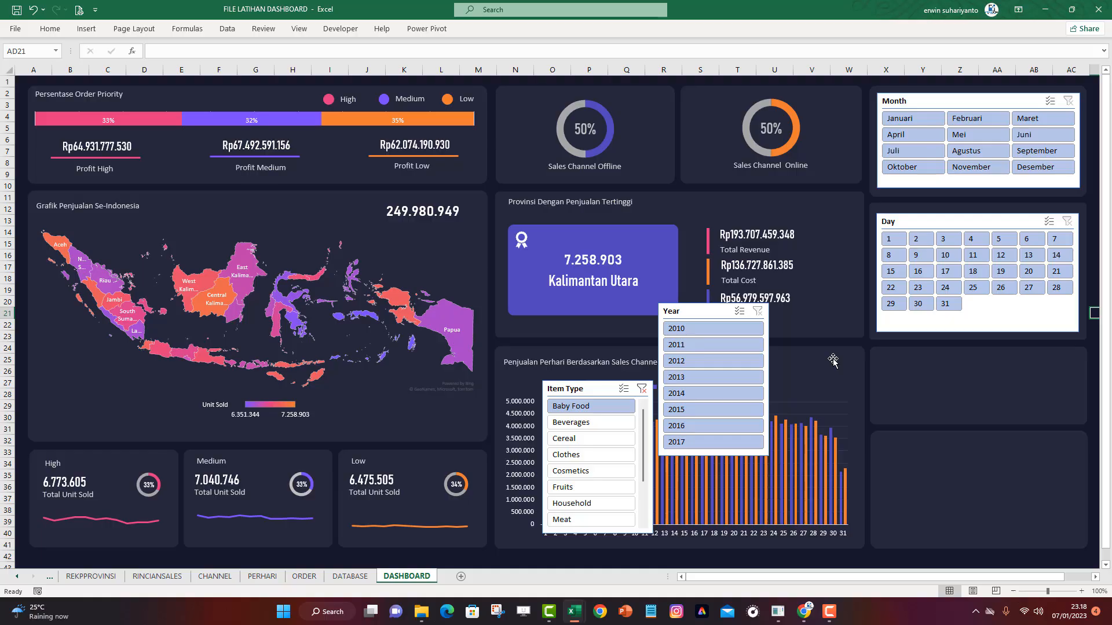
# Bring the Year slicer to the front and arrange its buttons in 4 columns
pyautogui.moveTo(669, 300); pyautogui.dragTo(730, 284)
pyautogui.click(474, 29)
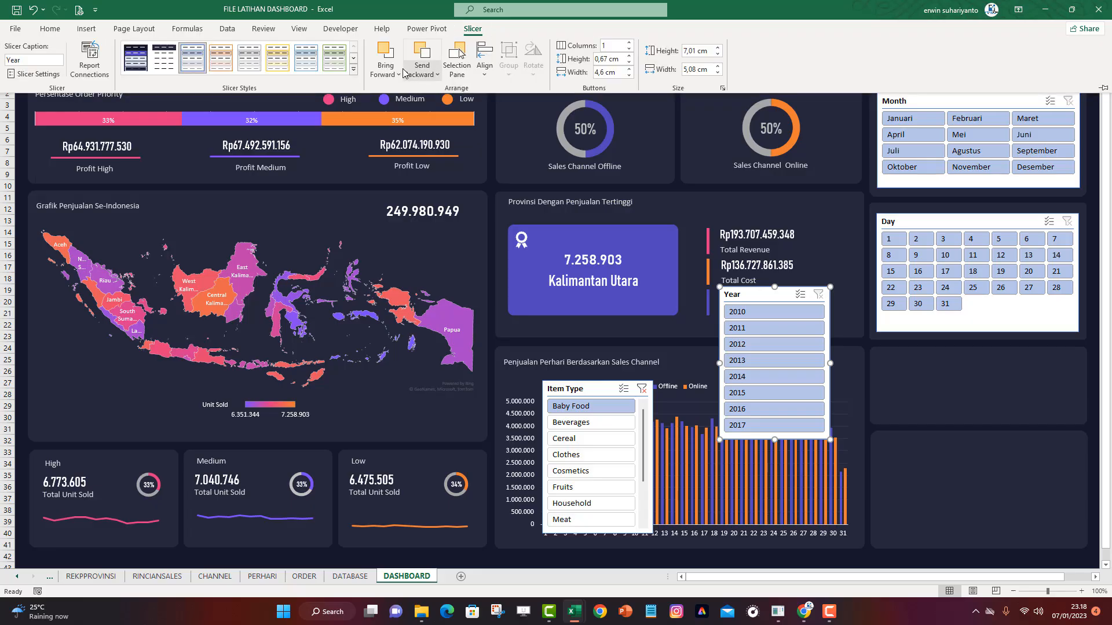
pyautogui.click(398, 74)
pyautogui.click(402, 110)
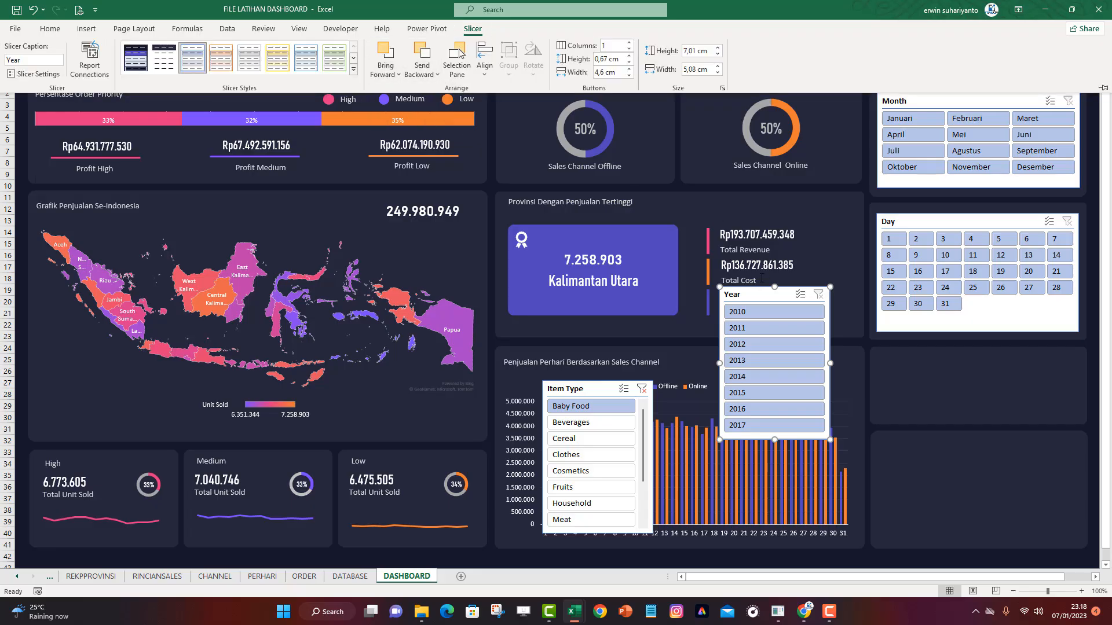
pyautogui.click(629, 42)
pyautogui.click(630, 43)
pyautogui.click(630, 43)
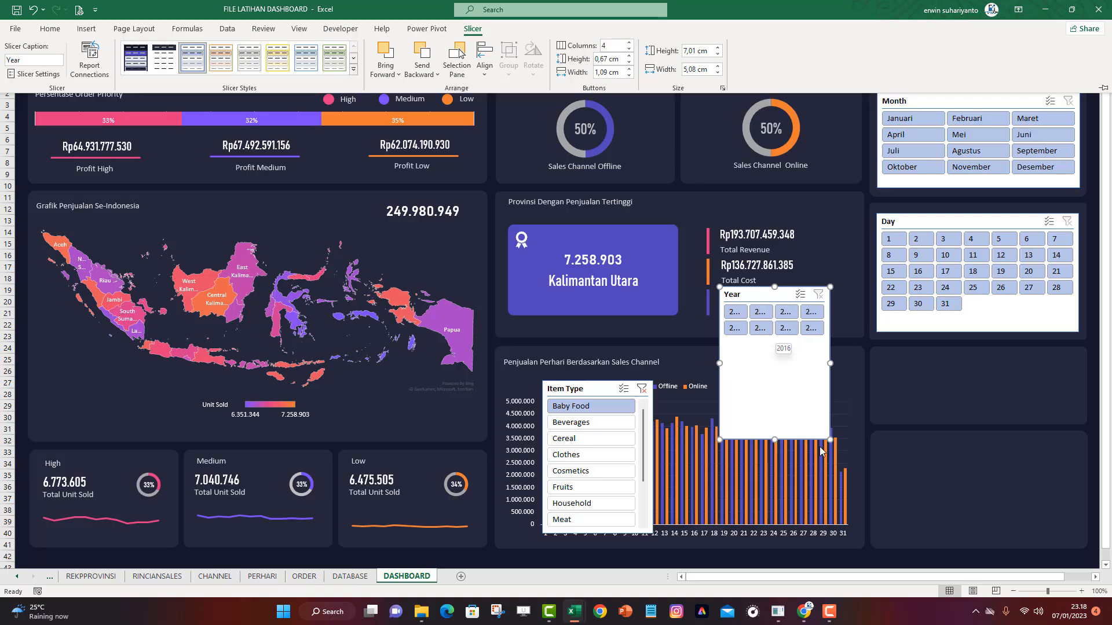
pyautogui.hotkey('ctrl', 'F1')
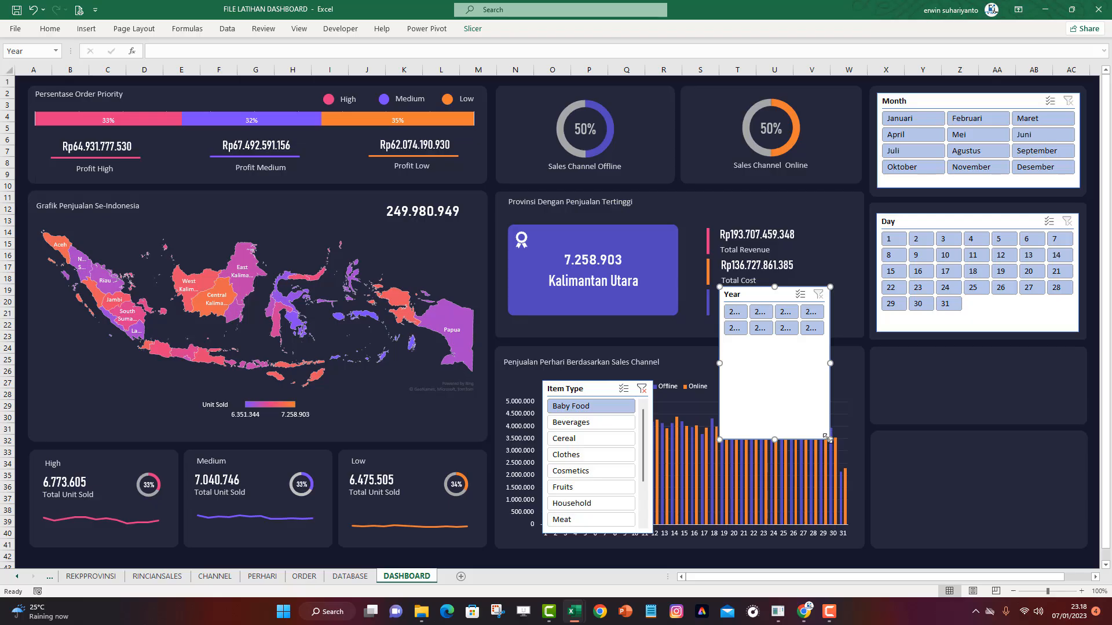
# Widen and shorten the Year slicer to two rows of buttons and place it in the third panel below the Day slicer
pyautogui.moveTo(827, 438); pyautogui.dragTo(936, 342)
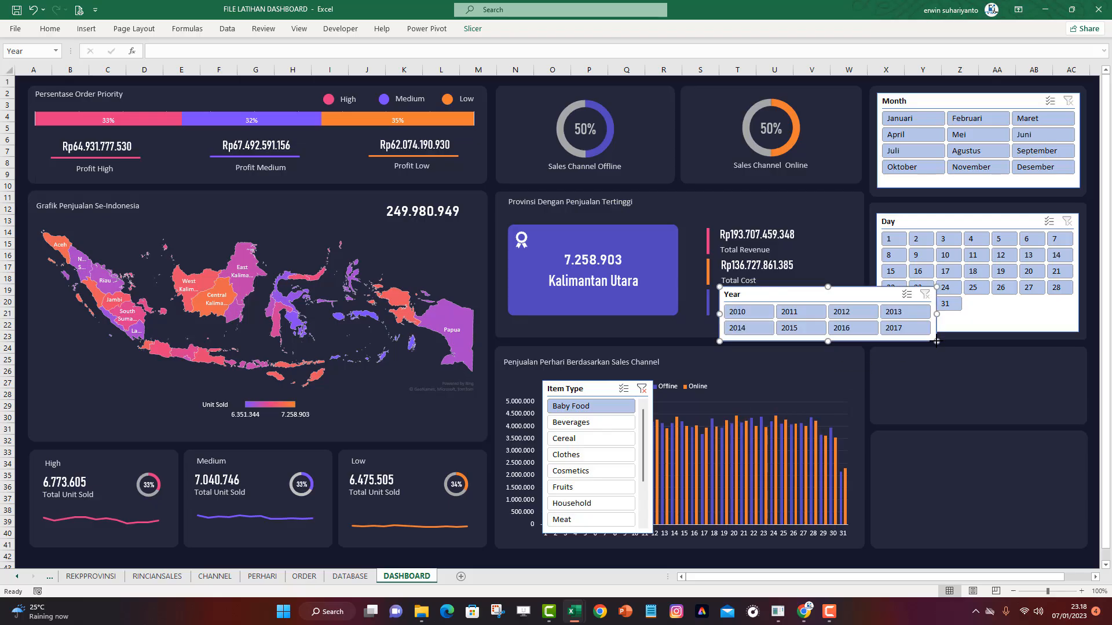
pyautogui.moveTo(854, 303); pyautogui.dragTo(1003, 375)
pyautogui.moveTo(868, 386); pyautogui.dragTo(928, 370)
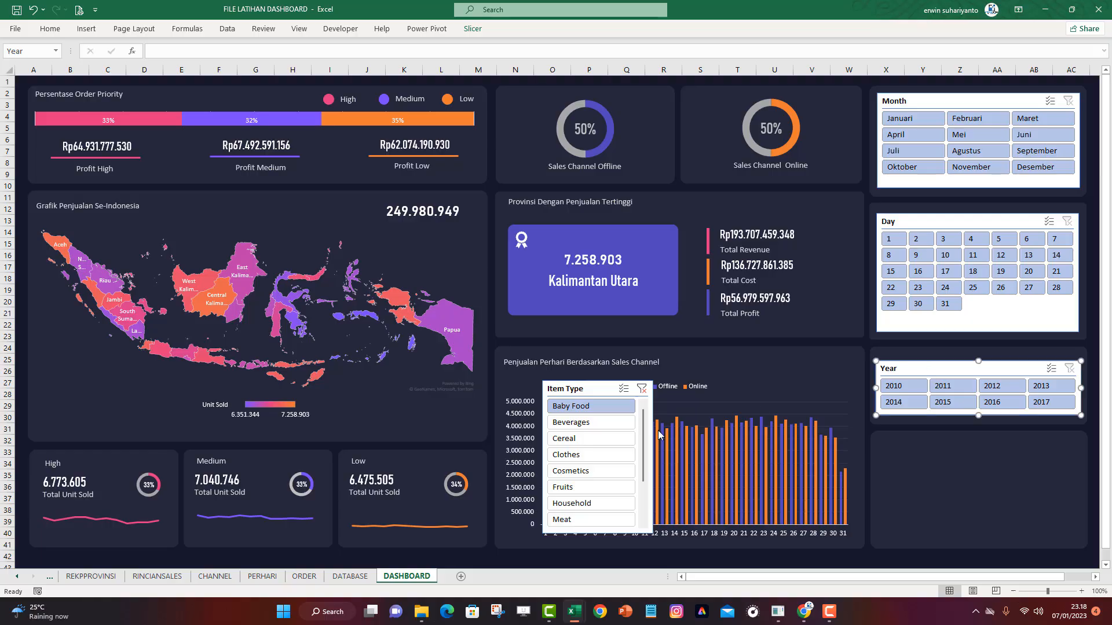
# Arrange the Item Type slicer in 2 columns, resize it to about 11.03 cm wide and 4.6 cm high, and bring it to the front
pyautogui.click(585, 391)
pyautogui.moveTo(585, 392); pyautogui.dragTo(745, 336)
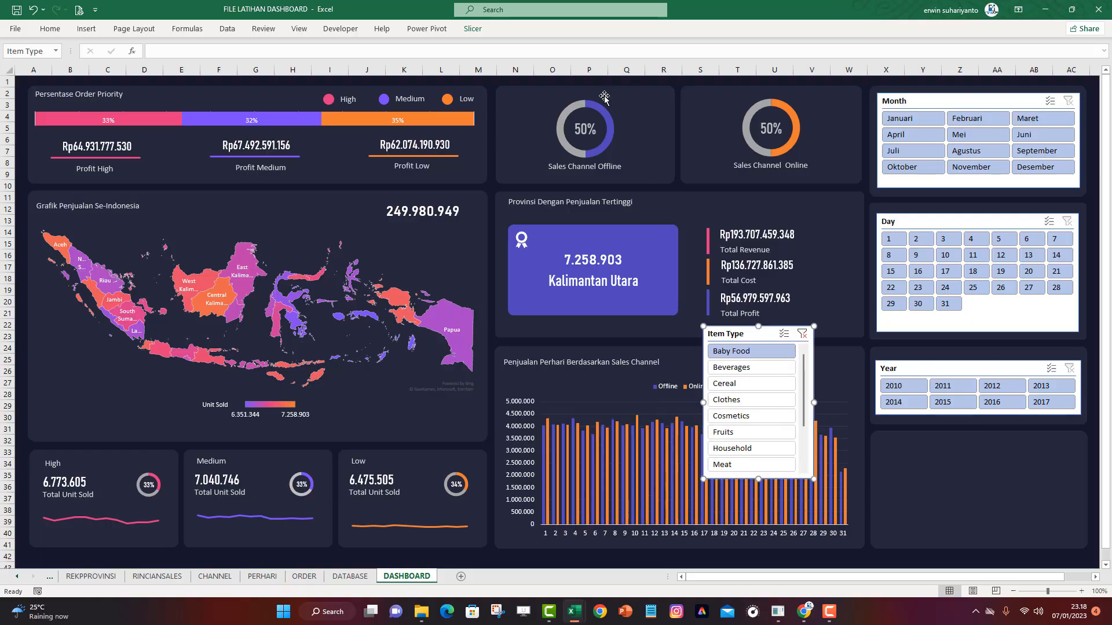
pyautogui.click(473, 30)
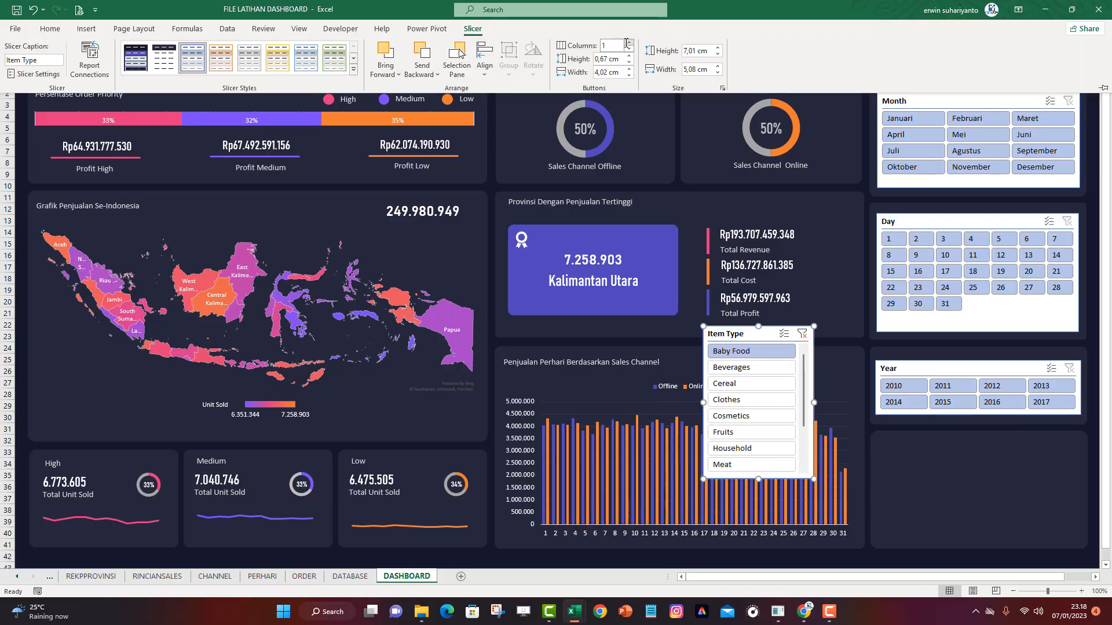
pyautogui.click(628, 43)
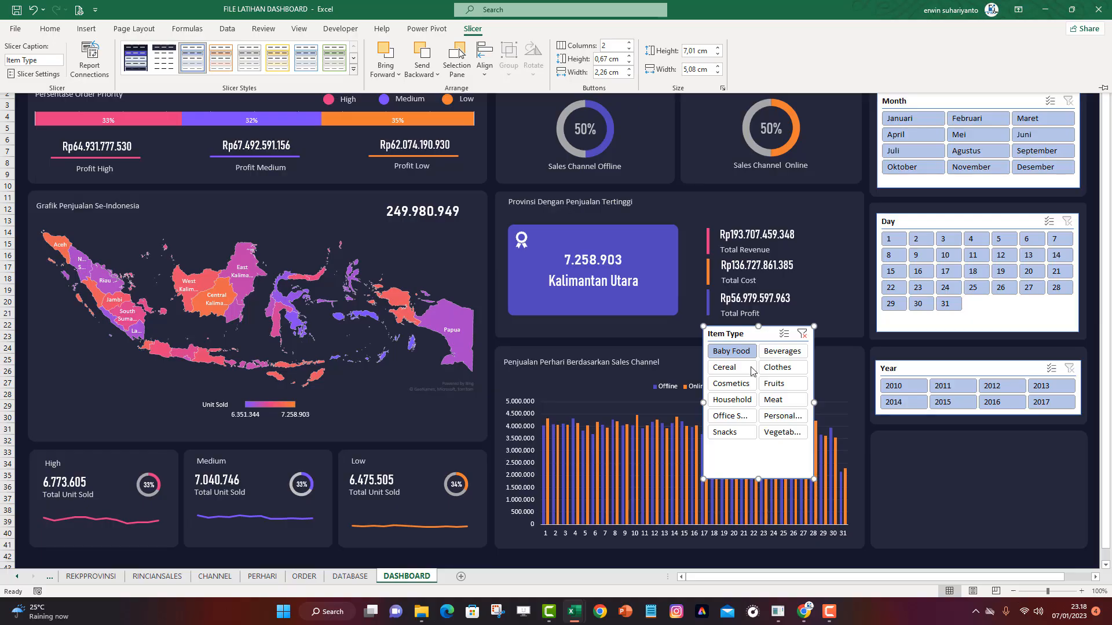
pyautogui.moveTo(813, 479); pyautogui.dragTo(944, 427)
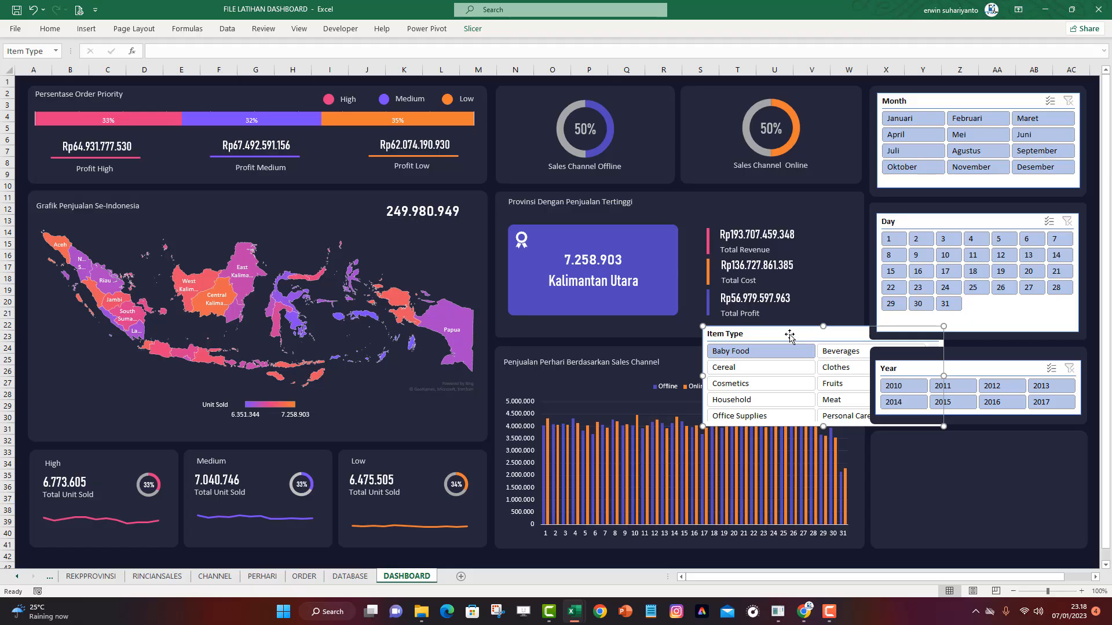
pyautogui.click(472, 29)
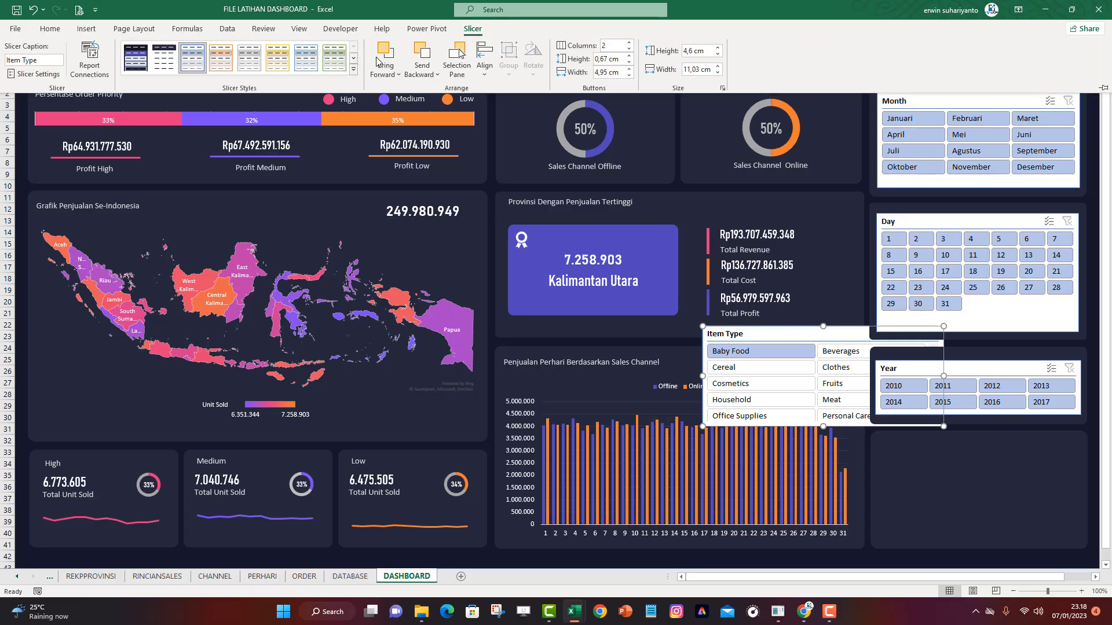
pyautogui.click(386, 71)
pyautogui.click(408, 107)
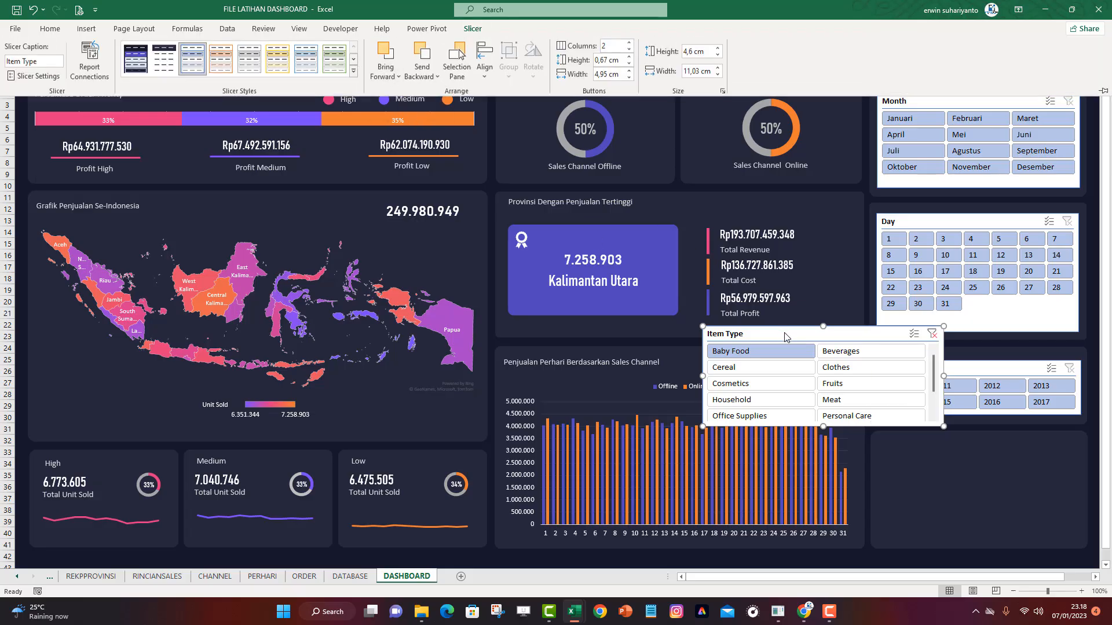
# Fit the Item Type slicer into the empty panel below the Year slicer and clear its filter
pyautogui.moveTo(786, 335); pyautogui.dragTo(923, 449)
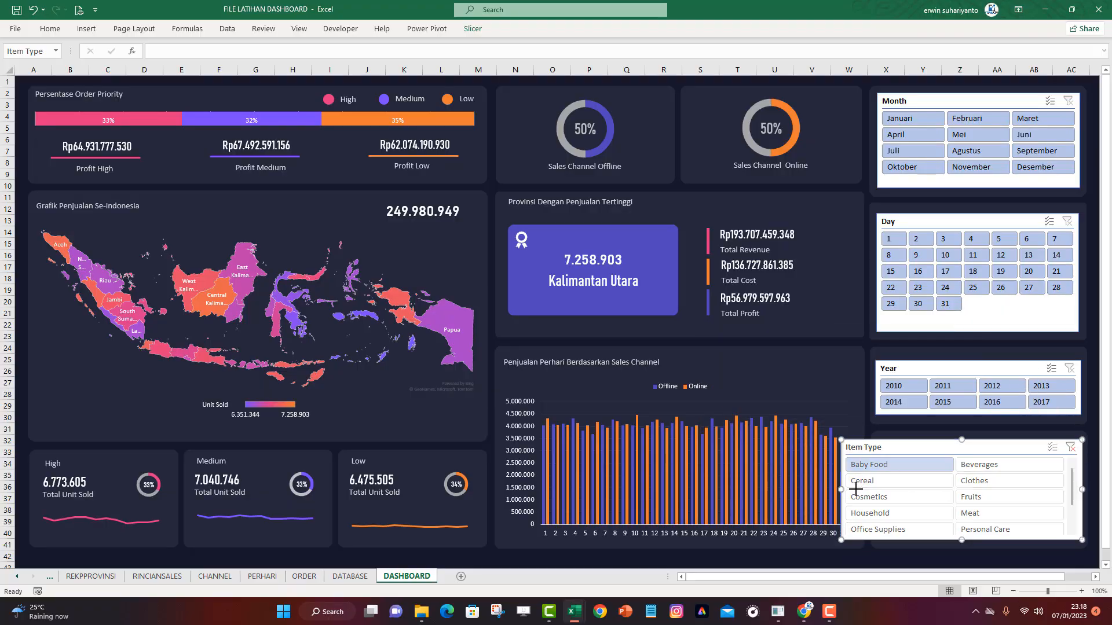
pyautogui.moveTo(880, 489); pyautogui.dragTo(880, 489)
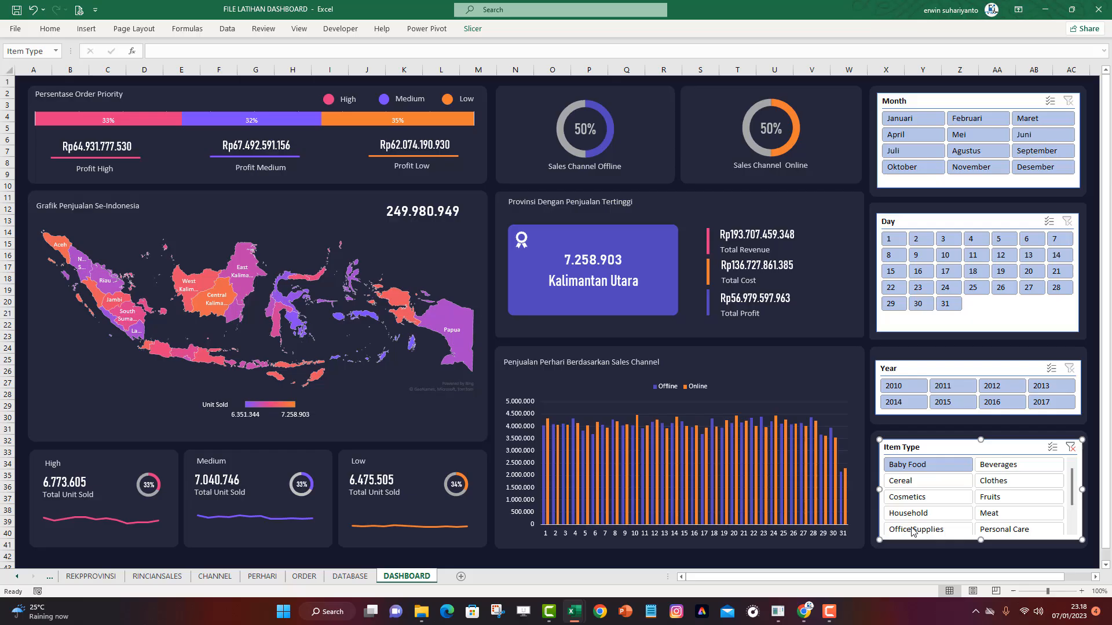
pyautogui.click(871, 558)
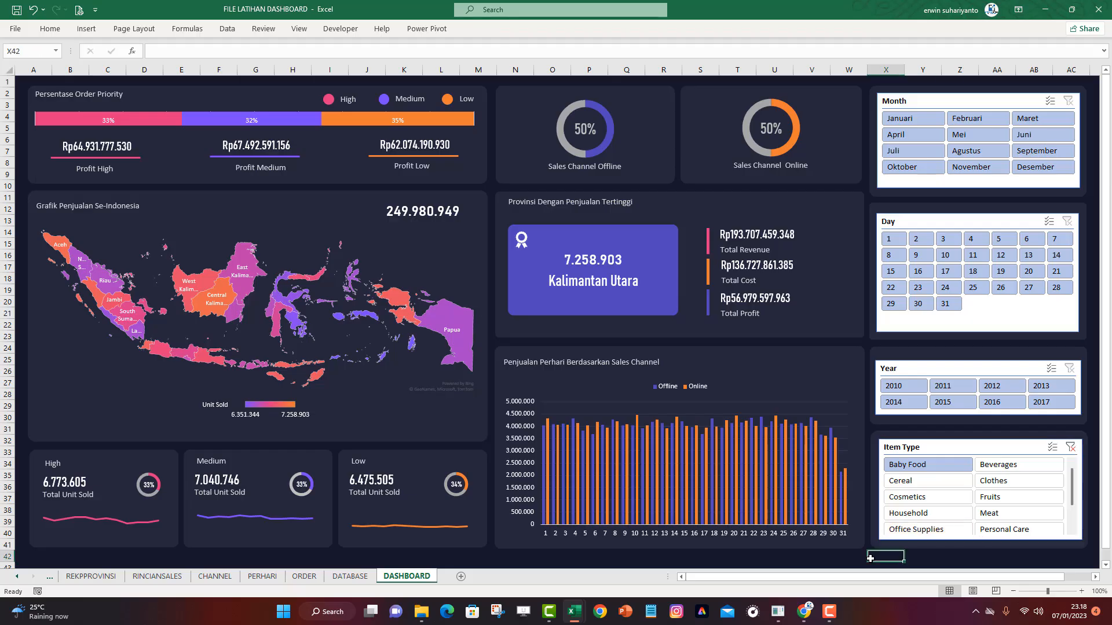
pyautogui.click(1071, 450)
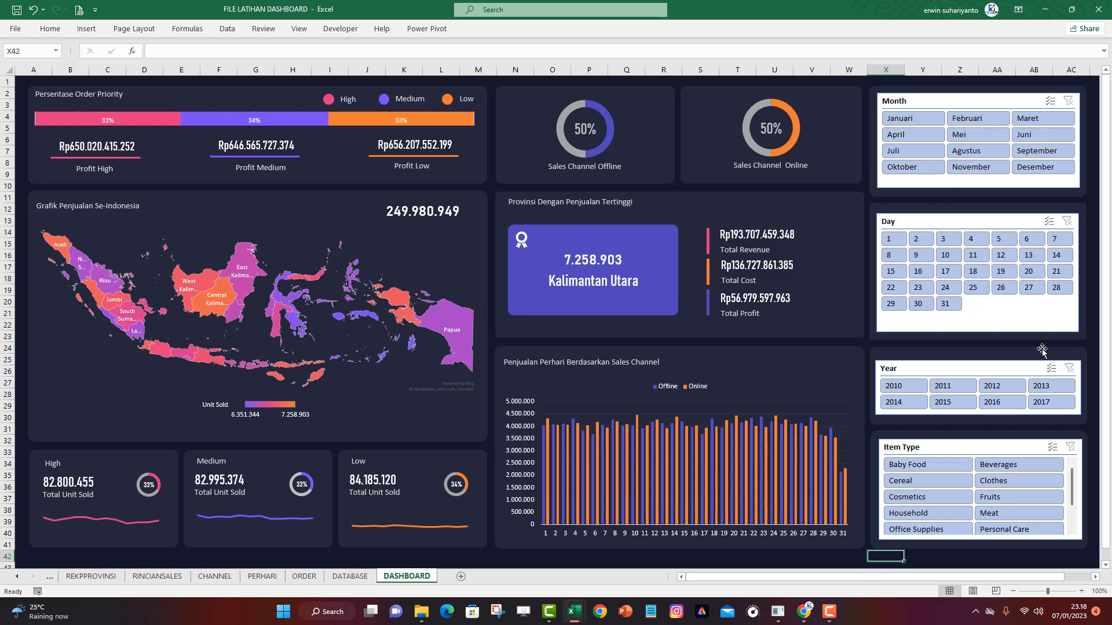
# Connect the Month slicer to the CHANNEL, PERHARI, REKAPPROVINSI, RINCIANSALES and TOPPENJUALAN reports, keeping ORDER connected
pyautogui.rightClick(916, 103)
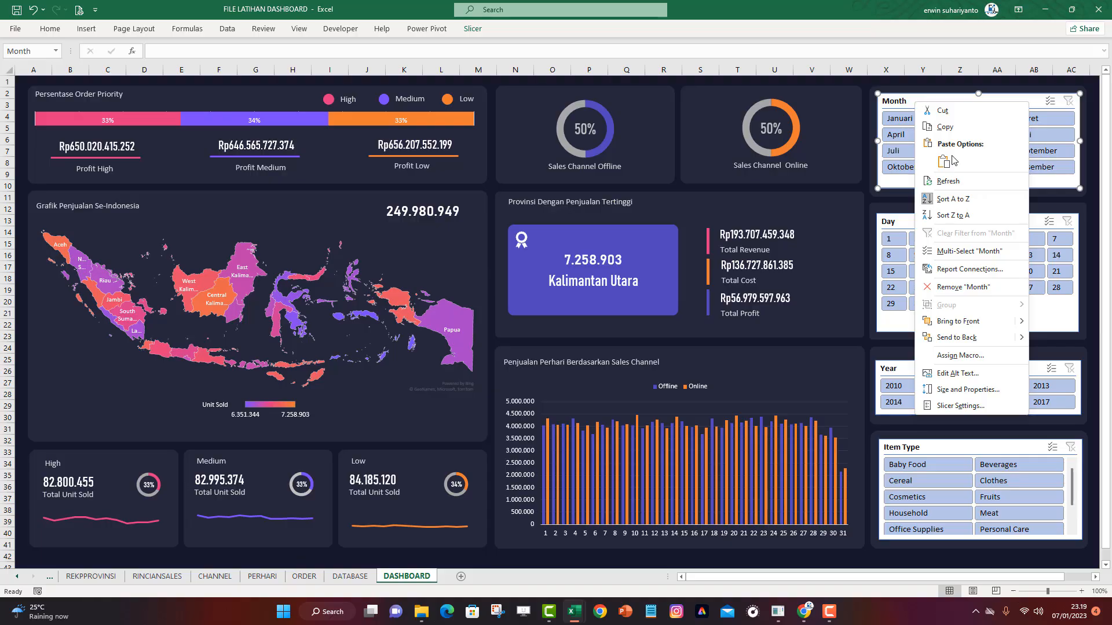
pyautogui.click(969, 269)
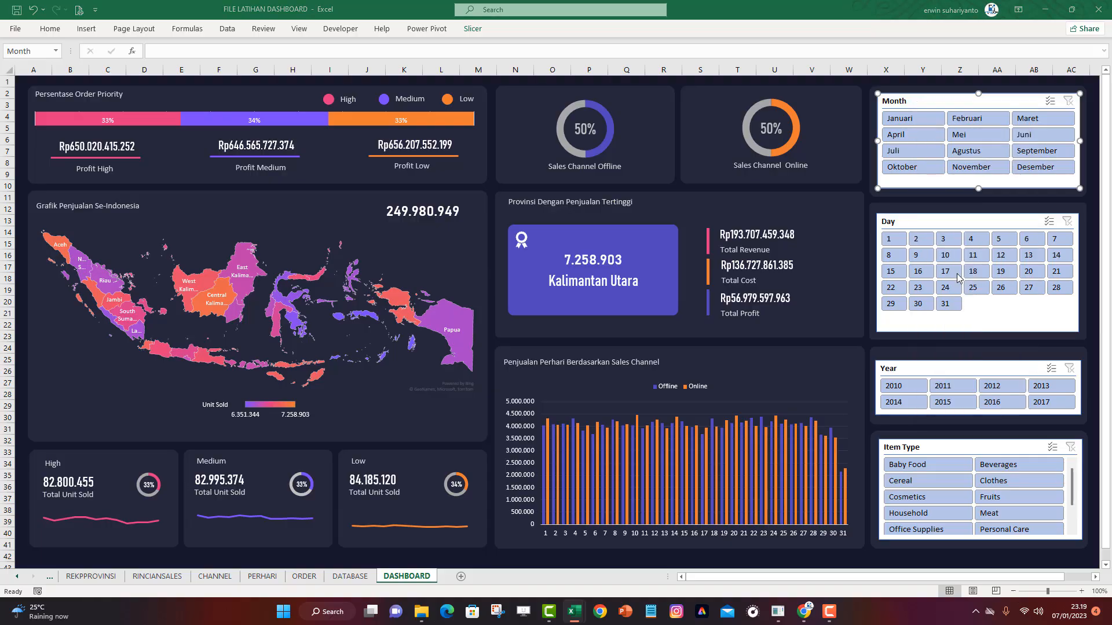
pyautogui.moveTo(1050, 280)
pyautogui.mouseDown()
pyautogui.moveTo(1053, 307)
pyautogui.moveTo(1053, 281)
pyautogui.mouseUp()
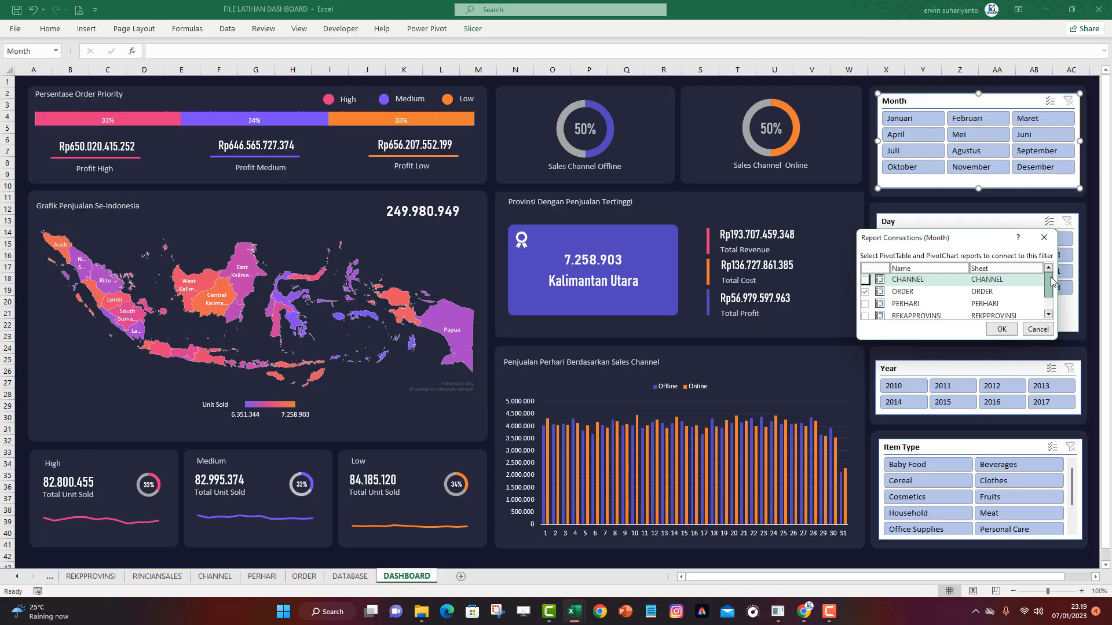
pyautogui.moveTo(989, 244); pyautogui.dragTo(867, 267)
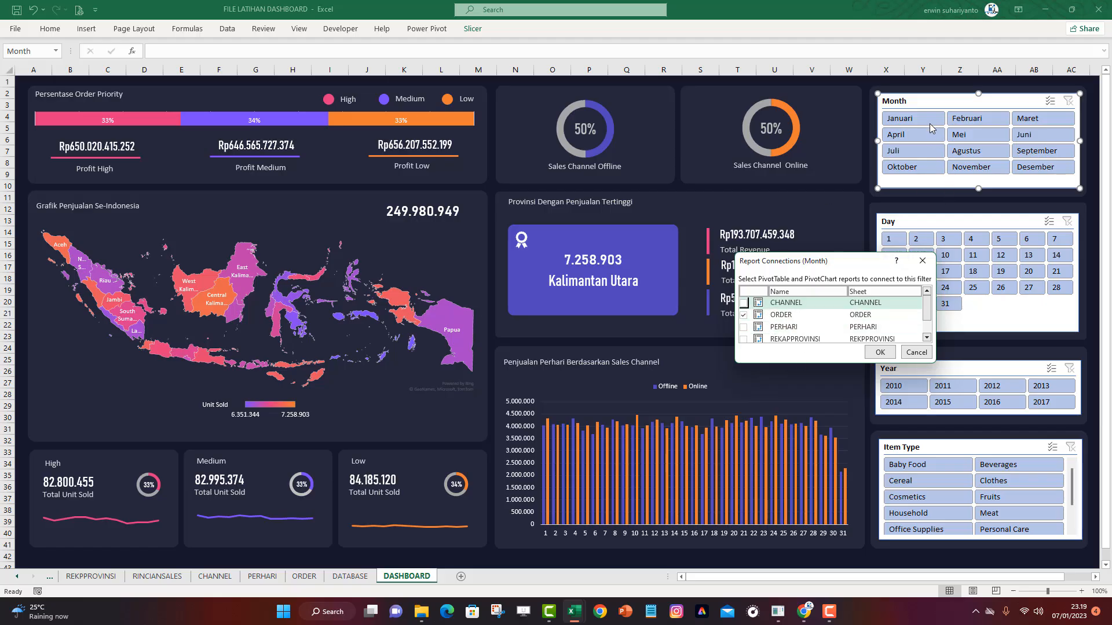
pyautogui.click(743, 305)
pyautogui.click(744, 315)
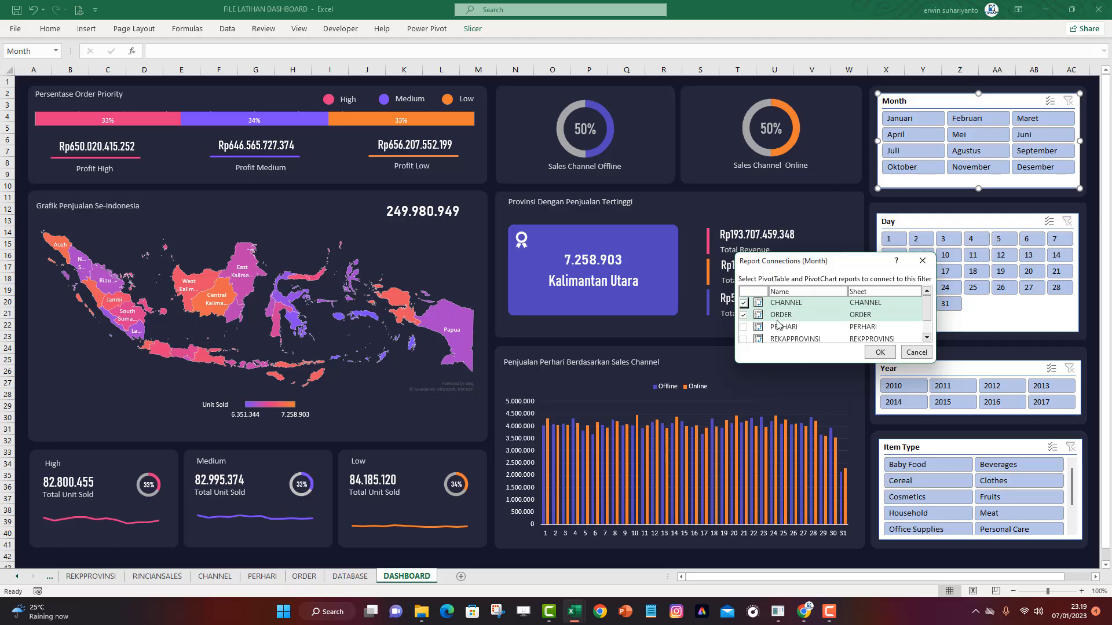
pyautogui.click(745, 329)
pyautogui.moveTo(926, 313); pyautogui.dragTo(926, 325)
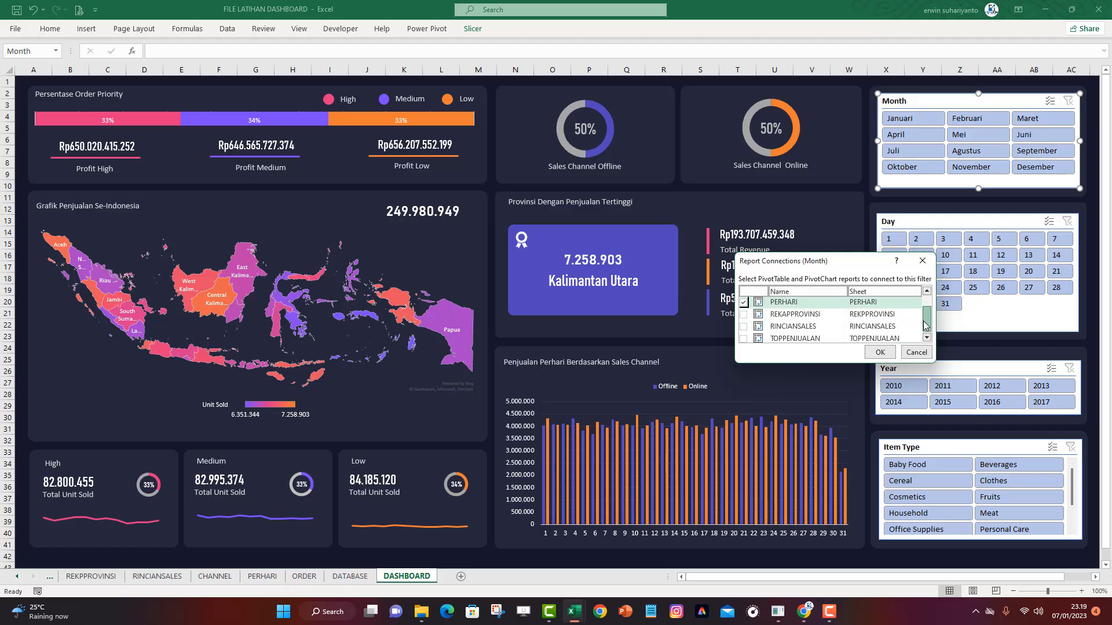
pyautogui.click(744, 314)
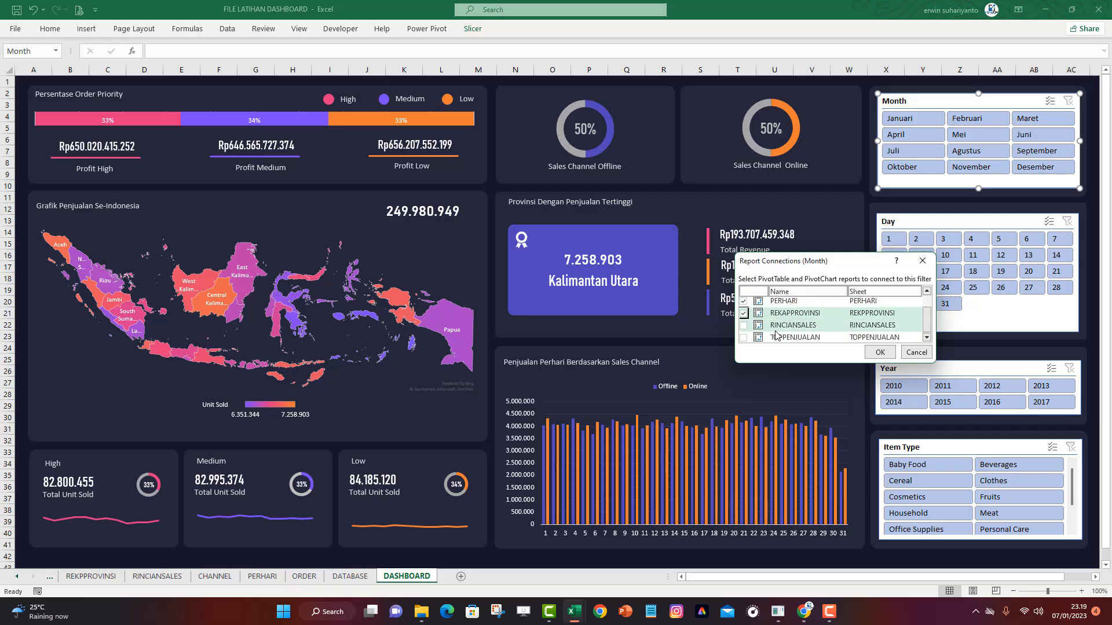
pyautogui.click(743, 325)
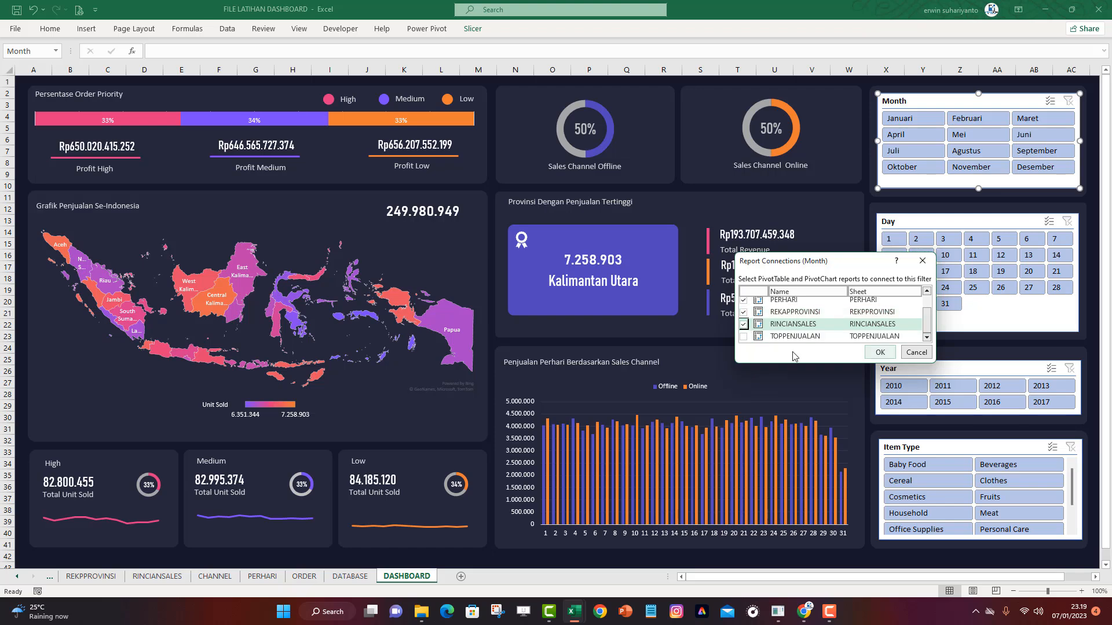
pyautogui.click(744, 337)
pyautogui.click(877, 353)
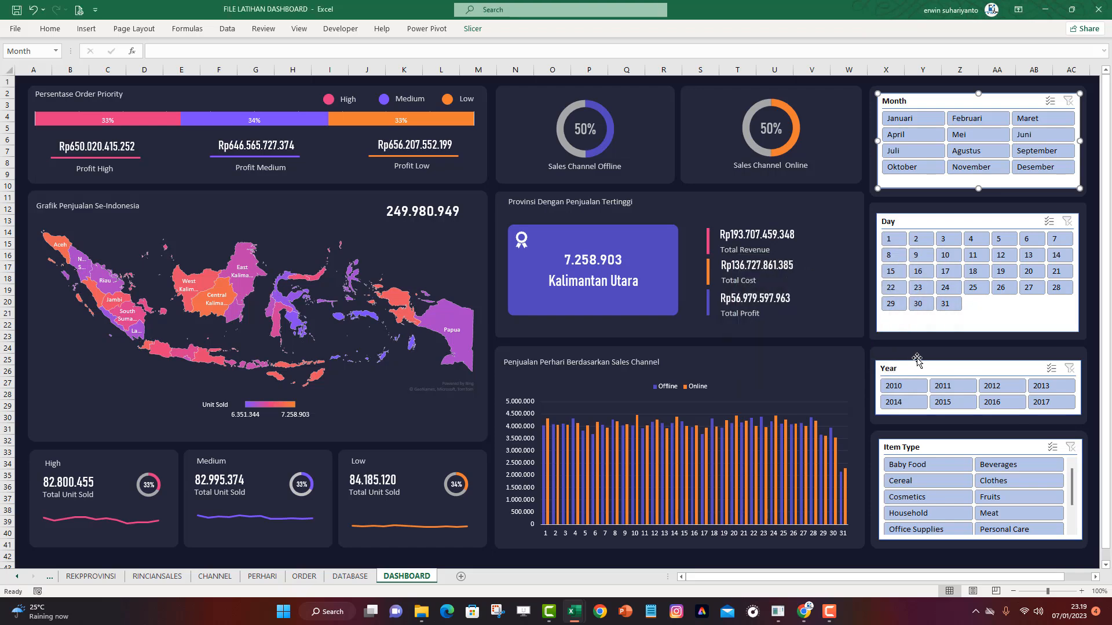
pyautogui.click(842, 557)
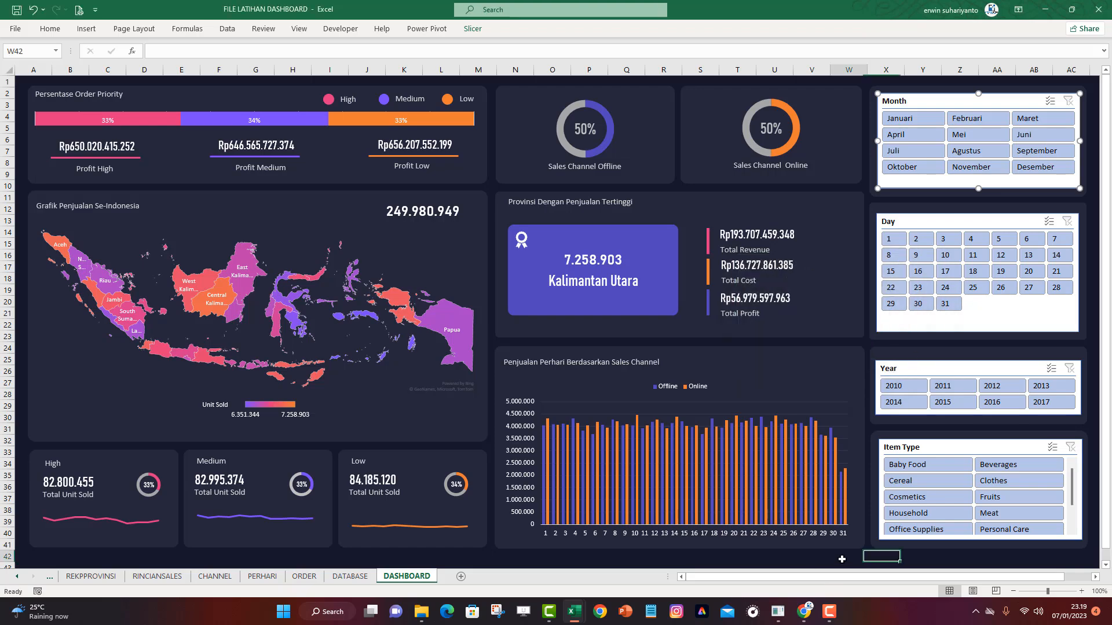
# Test the Month slicer by filtering the dashboard by Mei, Juli, Oktober, Januari, Februari and Maret in turn
pyautogui.click(982, 137)
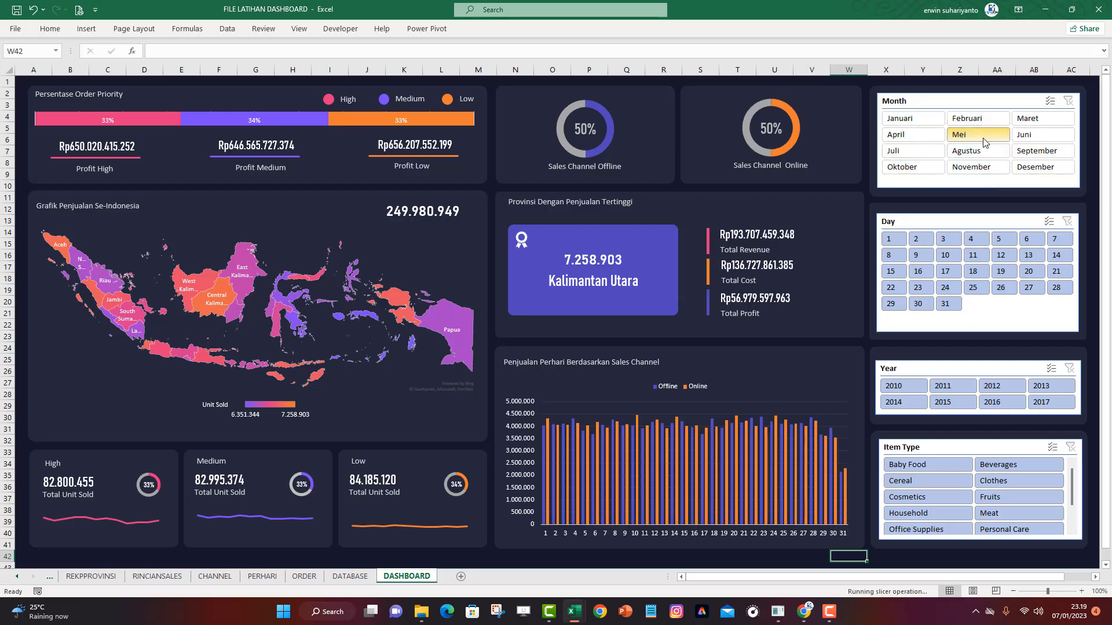
pyautogui.click(923, 155)
pyautogui.click(910, 168)
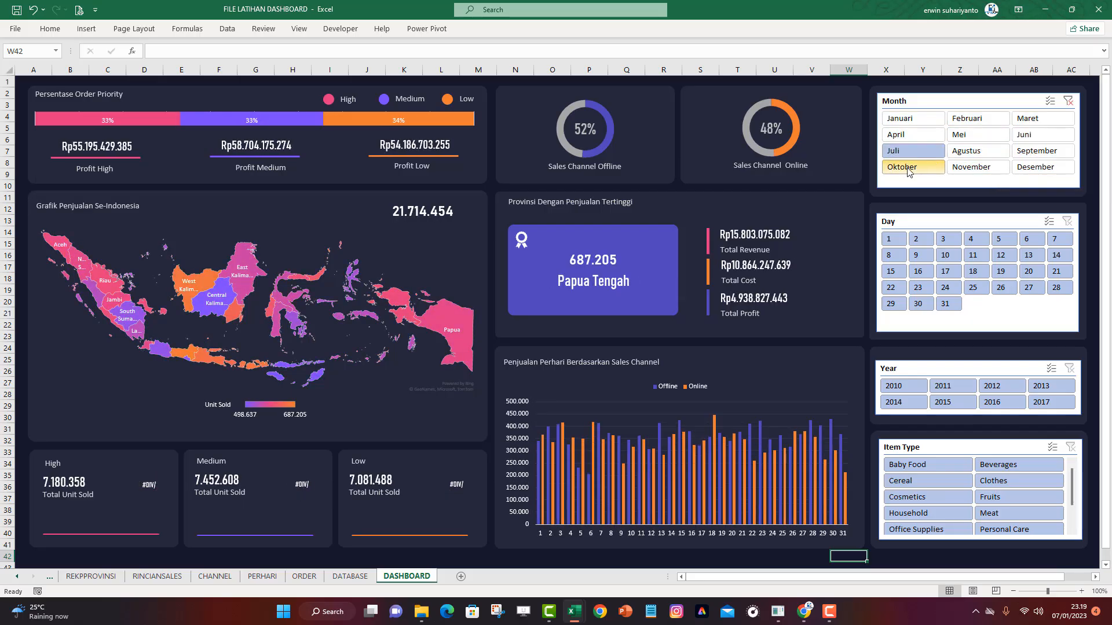
pyautogui.click(915, 120)
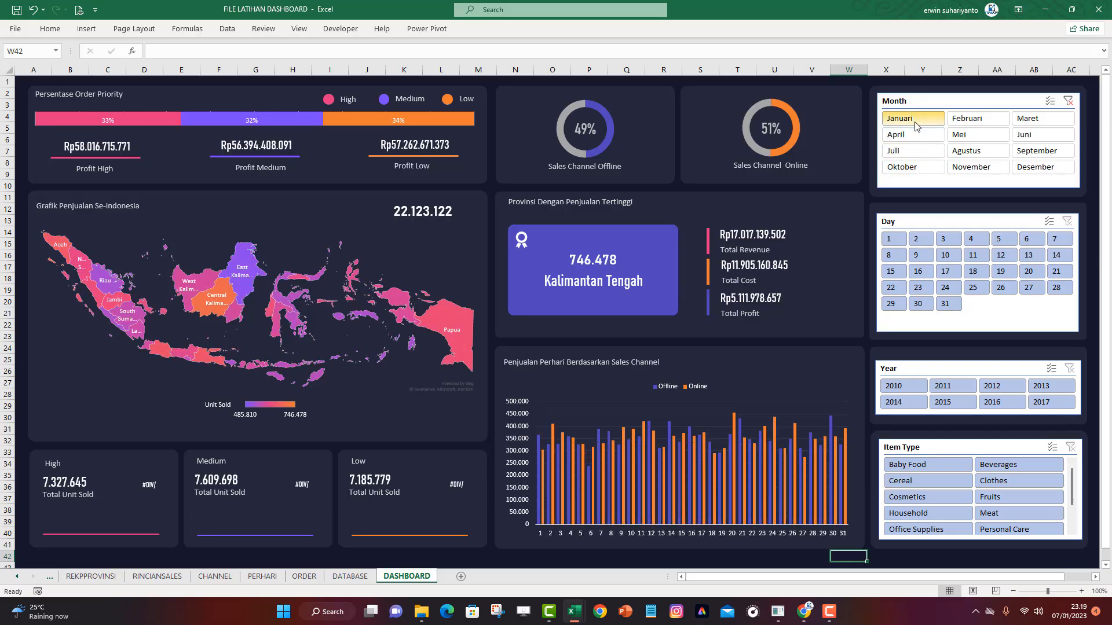
pyautogui.click(976, 123)
pyautogui.click(1024, 122)
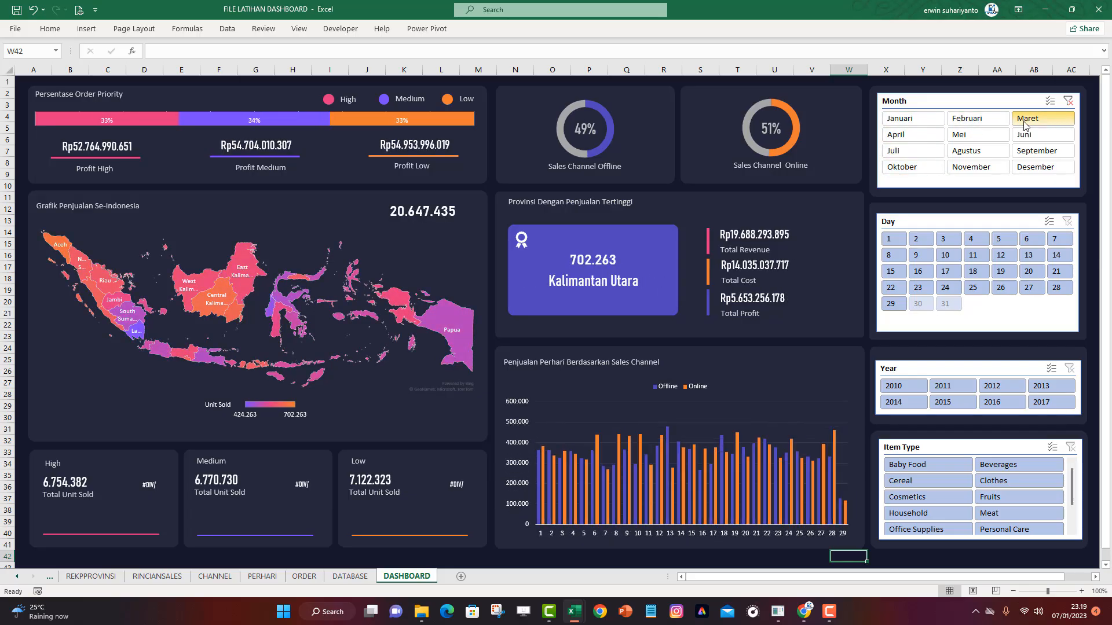
# Inspect which RINCIANSALES cell feeds the percentage label in the High units-sold card
pyautogui.click(150, 484)
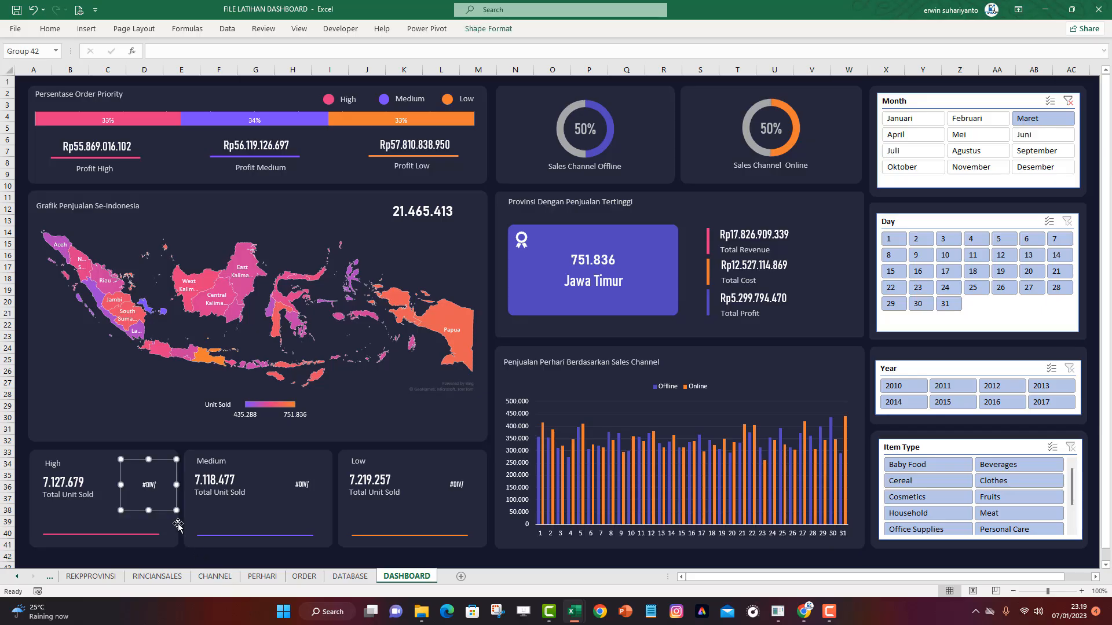
pyautogui.click(154, 488)
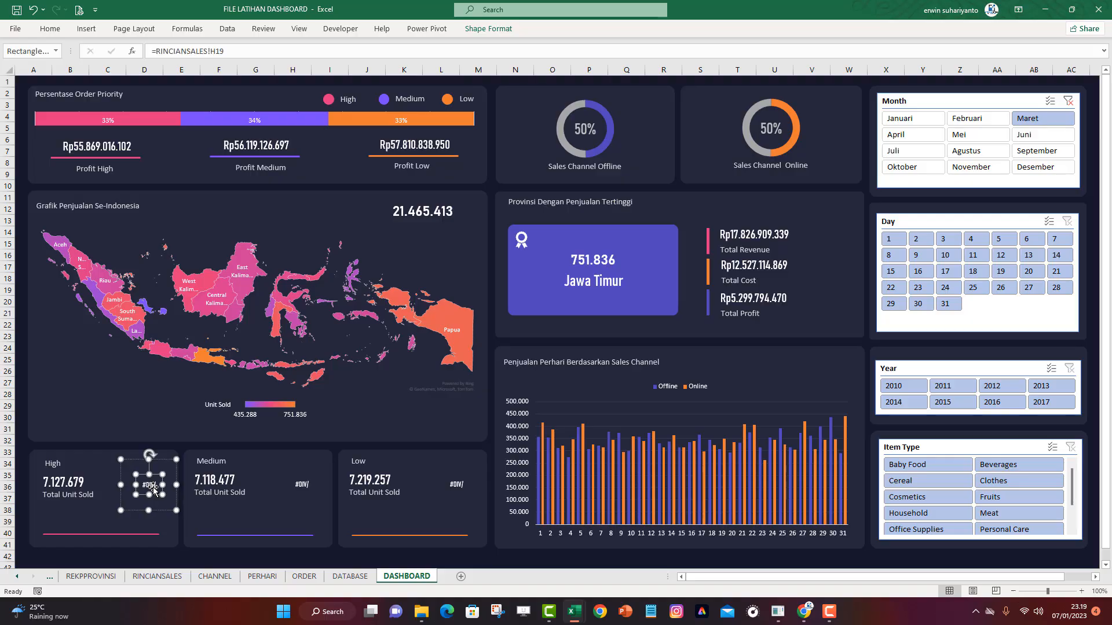
pyautogui.click(157, 576)
pyautogui.click(413, 437)
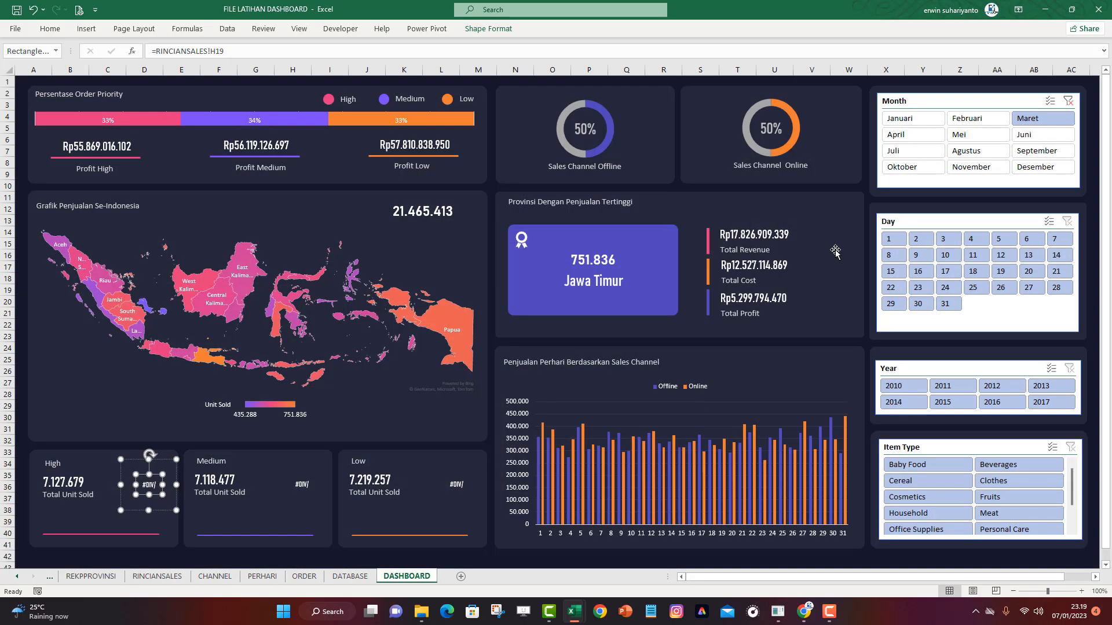
pyautogui.click(407, 576)
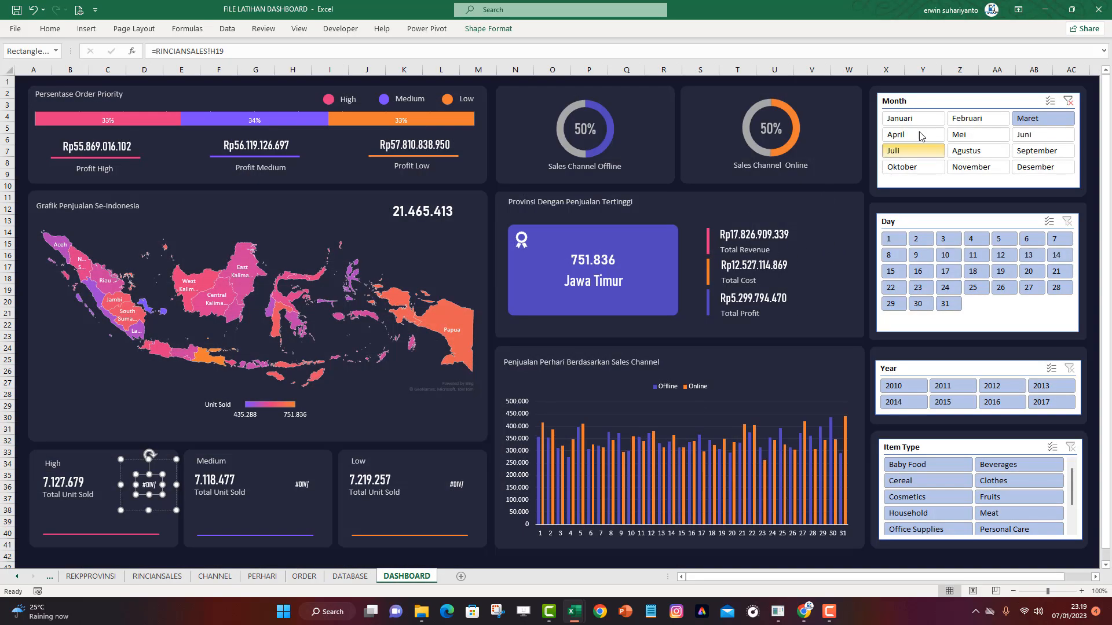
# Disconnect the RINCIANSALES report from the Month slicer and test the dashboard with Februari
pyautogui.rightClick(948, 105)
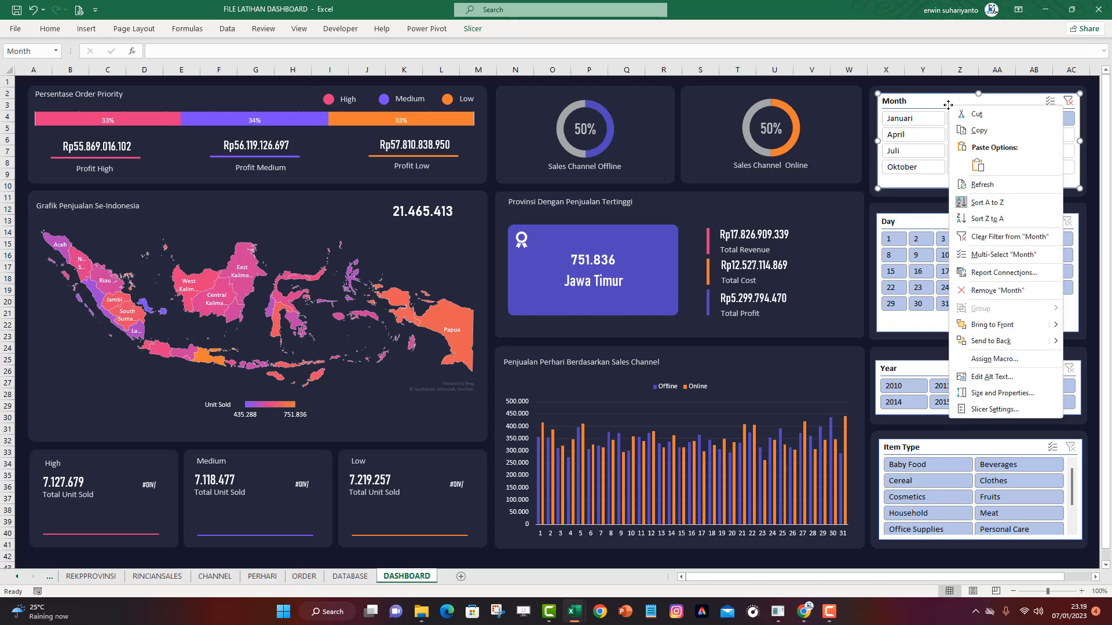
pyautogui.click(996, 272)
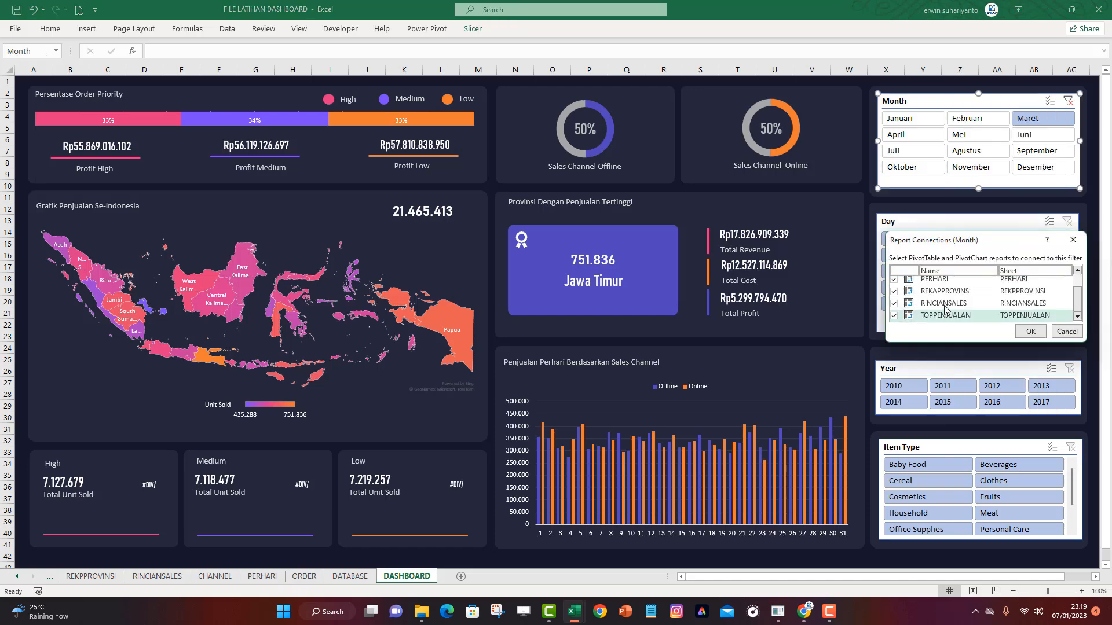
pyautogui.scroll(-2, 945, 308)
pyautogui.click(895, 304)
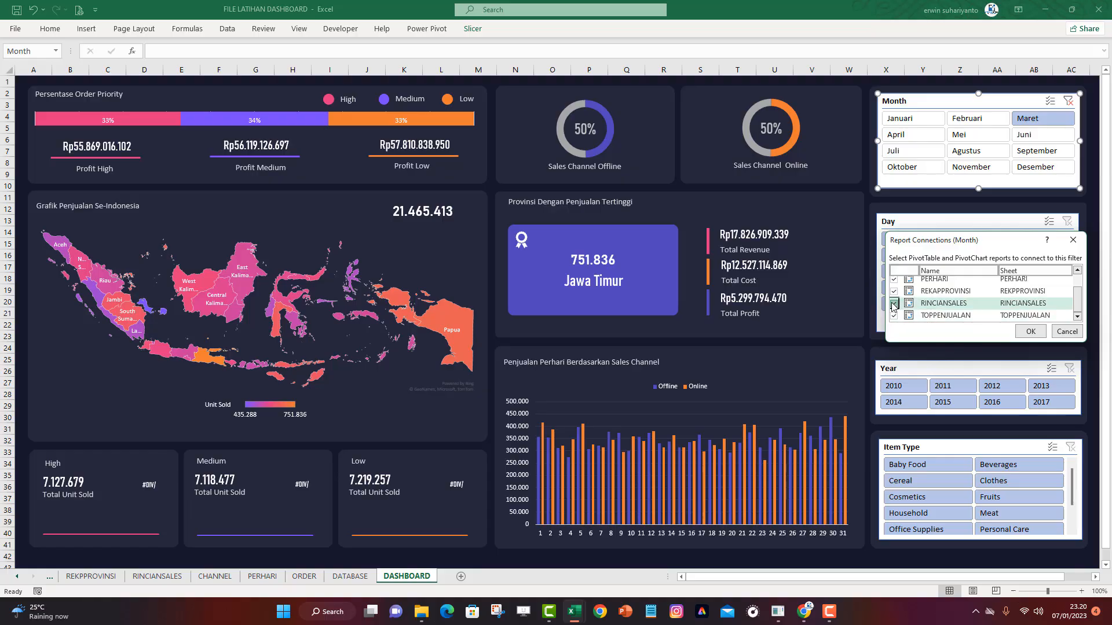
pyautogui.click(1028, 332)
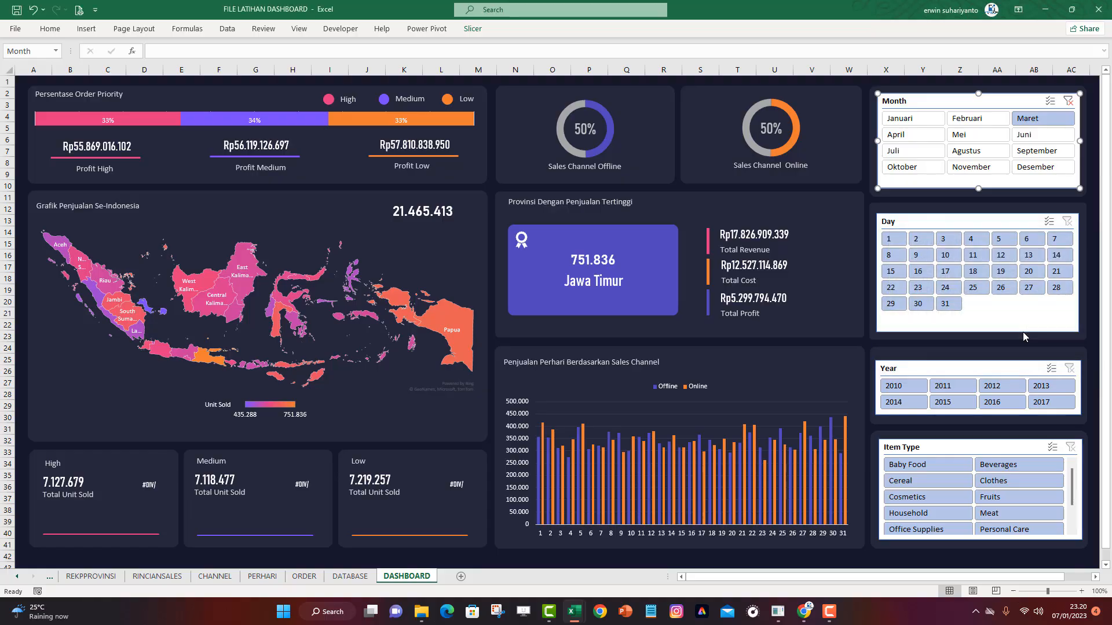
pyautogui.click(988, 120)
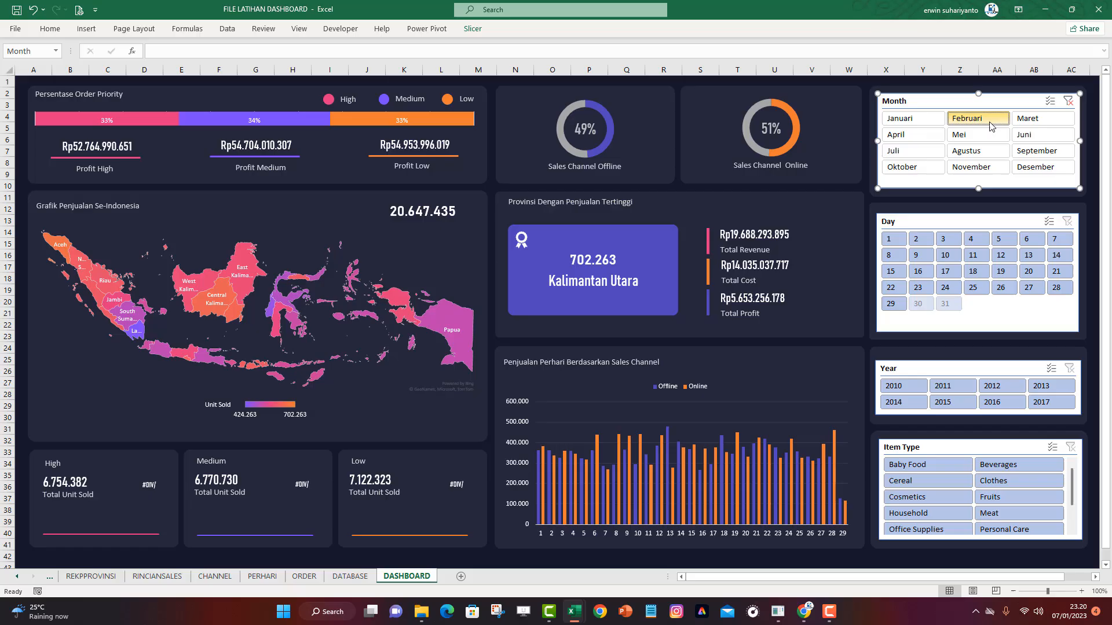
# Clear the Month slicer's filter and reconnect the slicer to the RINCIANSALES report
pyautogui.click(1068, 102)
pyautogui.rightClick(956, 122)
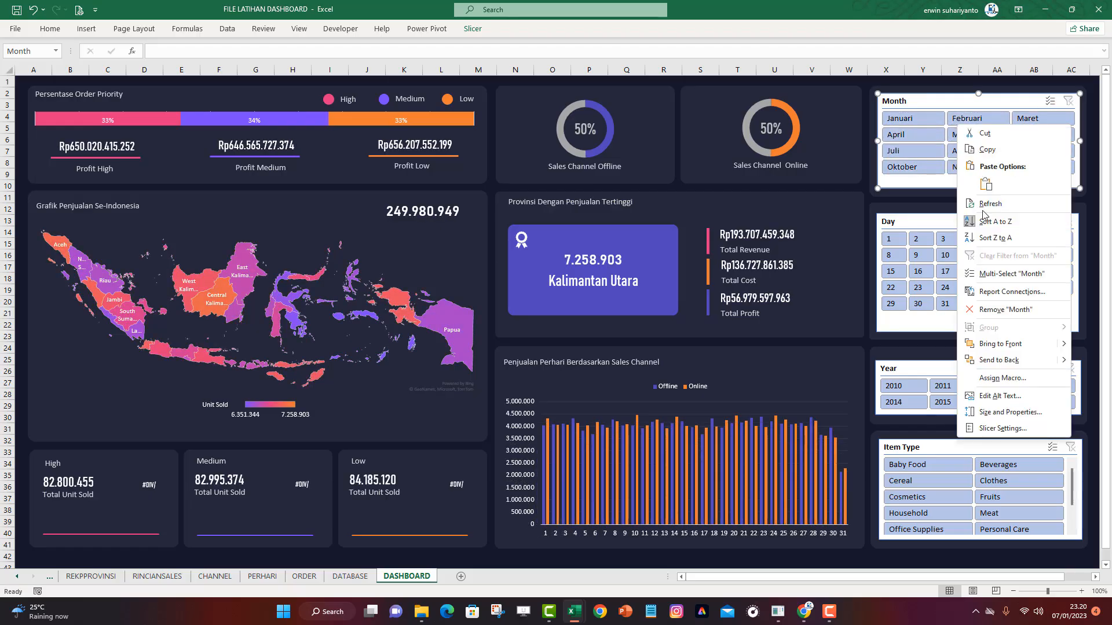
pyautogui.click(988, 298)
pyautogui.scroll(-2, 913, 308)
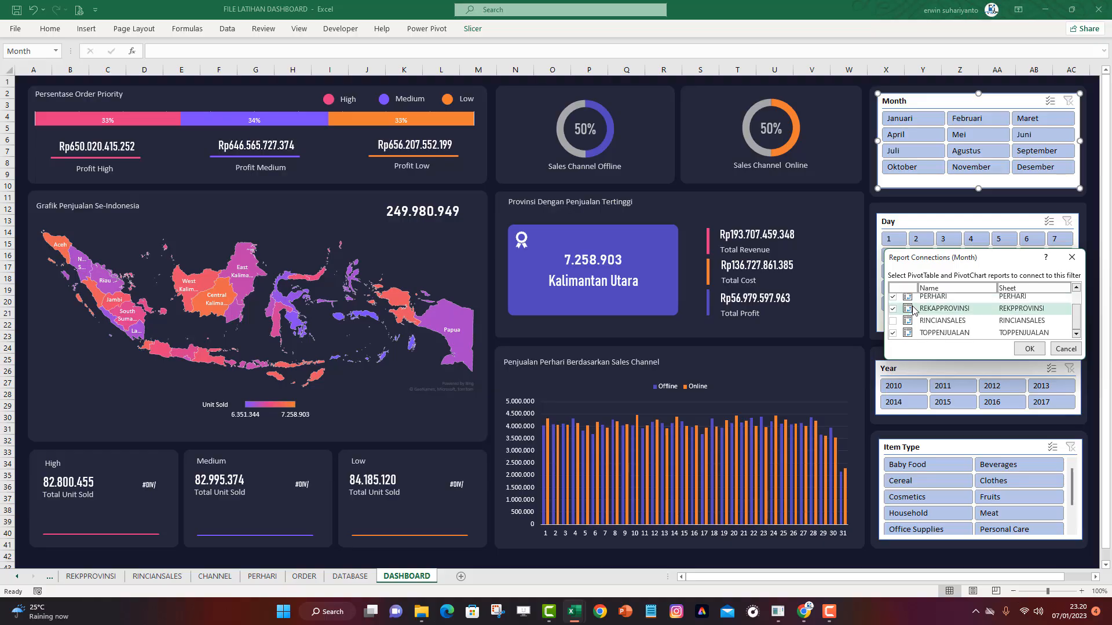
pyautogui.click(893, 322)
pyautogui.click(1028, 349)
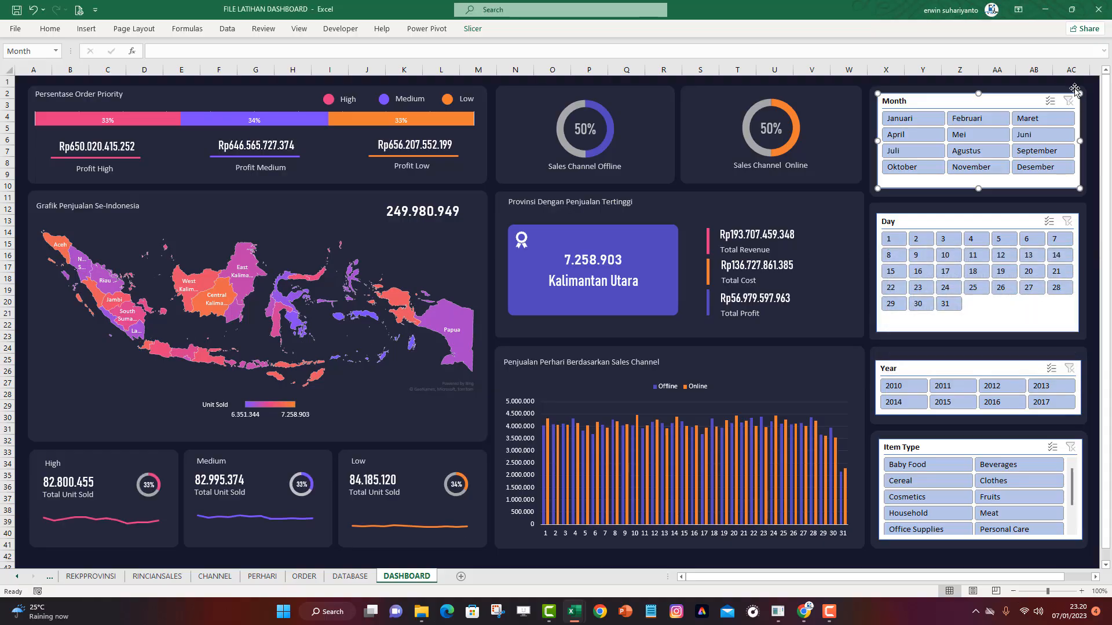
# Test the High, Medium and Low cards by filtering the Month slicer by Agustus
pyautogui.click(979, 151)
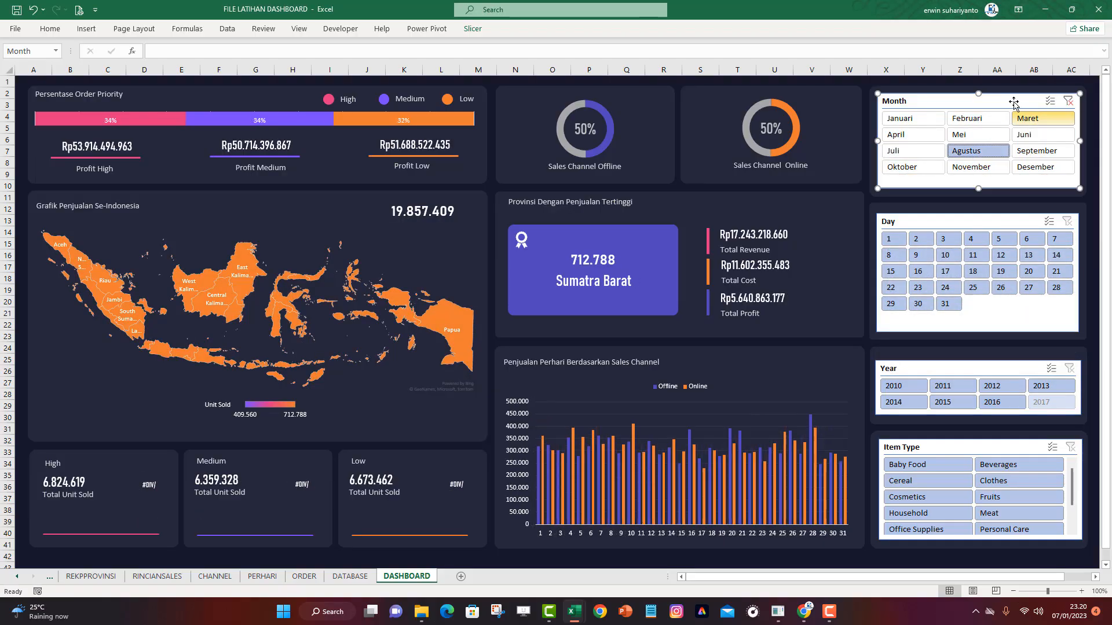
pyautogui.rightClick(987, 102)
pyautogui.click(1069, 100)
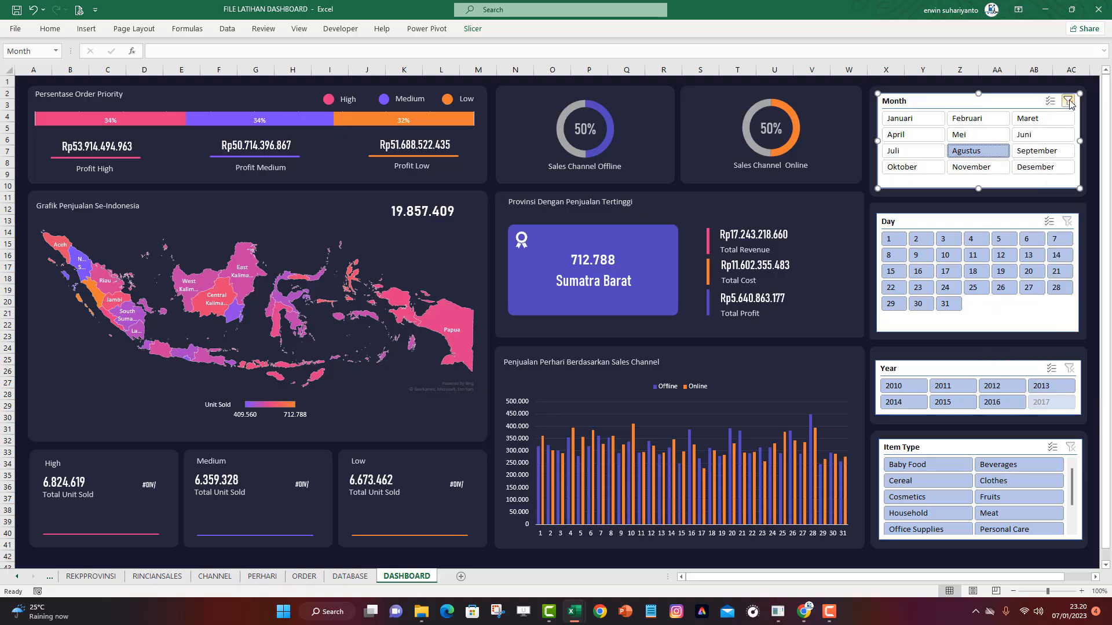
# Clear the Month slicer's filter and disconnect the RINCIANSALES report from it
pyautogui.click(1069, 101)
pyautogui.rightClick(926, 117)
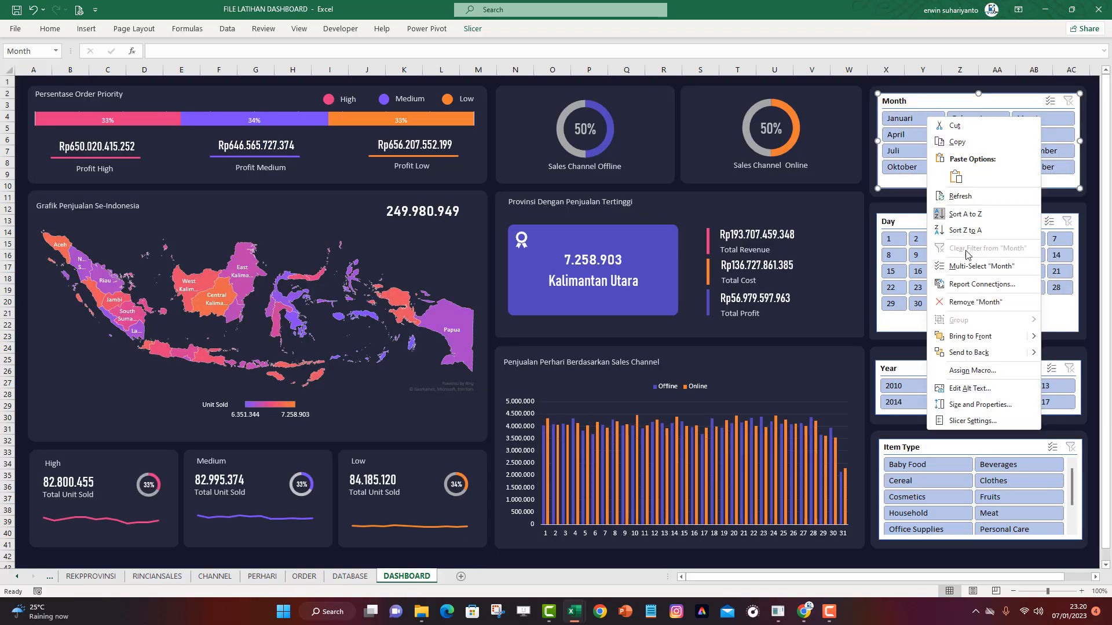
pyautogui.click(982, 284)
pyautogui.scroll(-2, 926, 307)
pyautogui.click(892, 322)
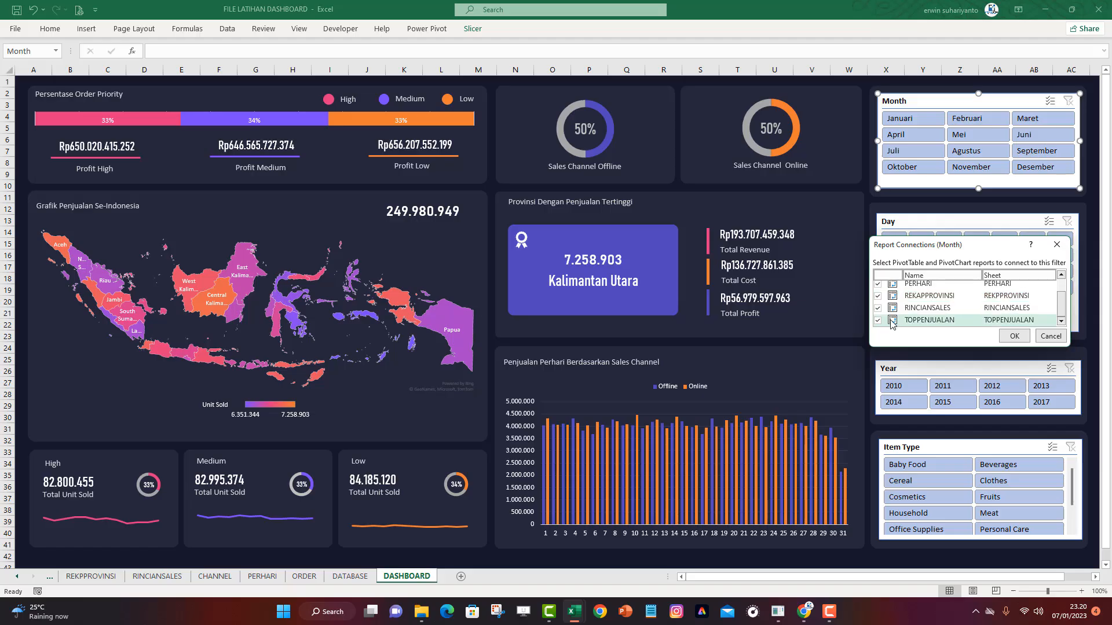
pyautogui.click(1014, 336)
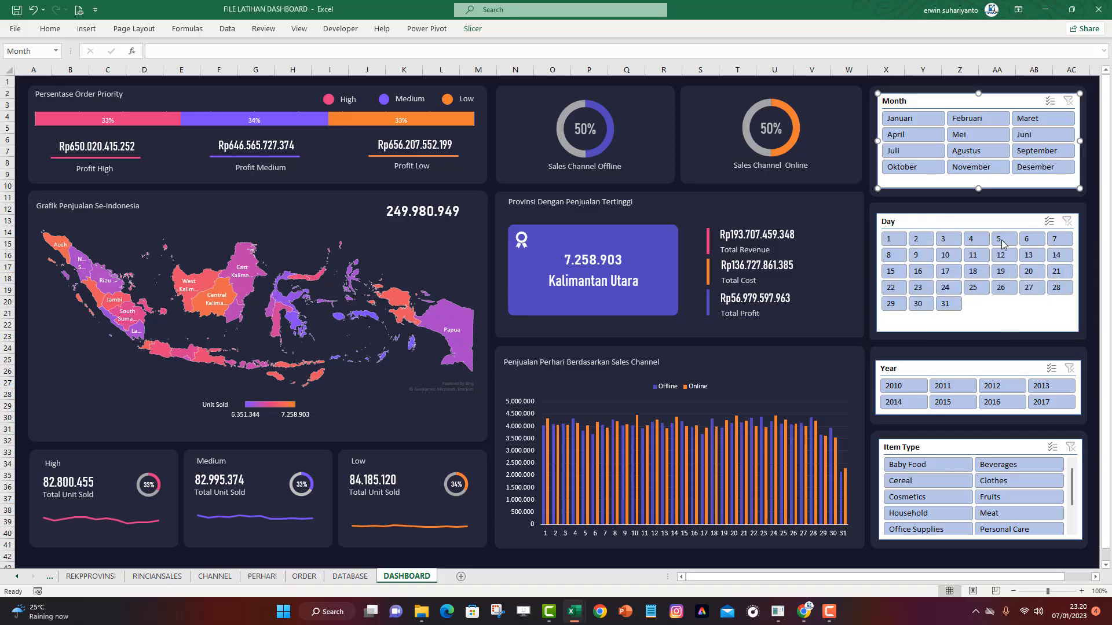
# Test the Month slicer with several months, including Mei and Juli, and clear its filter
pyautogui.click(972, 167)
pyautogui.click(982, 120)
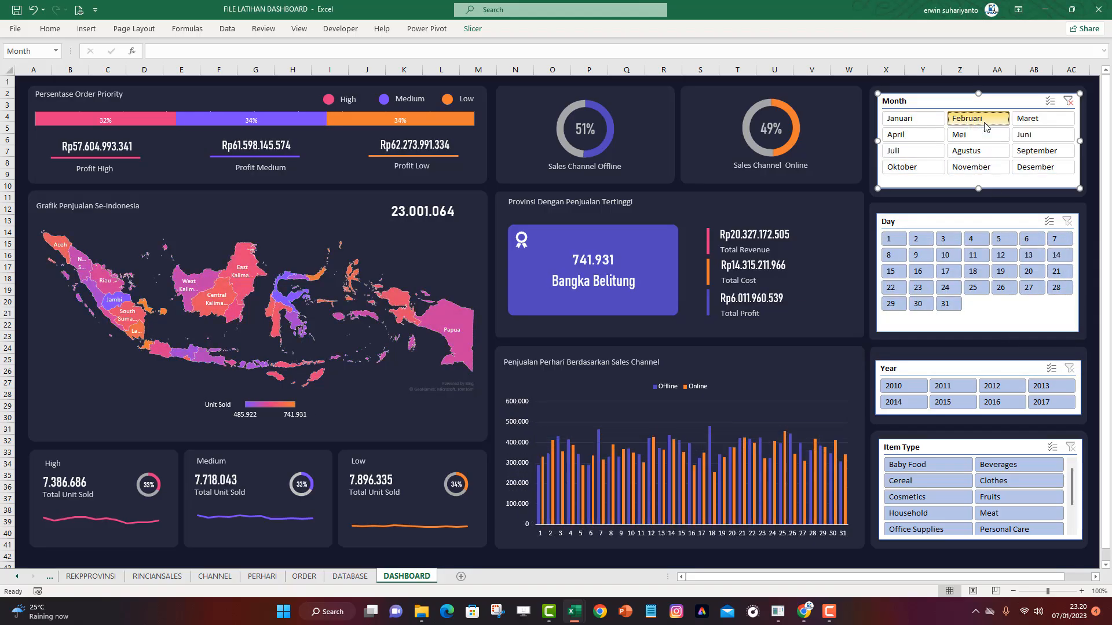
pyautogui.click(959, 135)
pyautogui.click(896, 135)
pyautogui.click(893, 150)
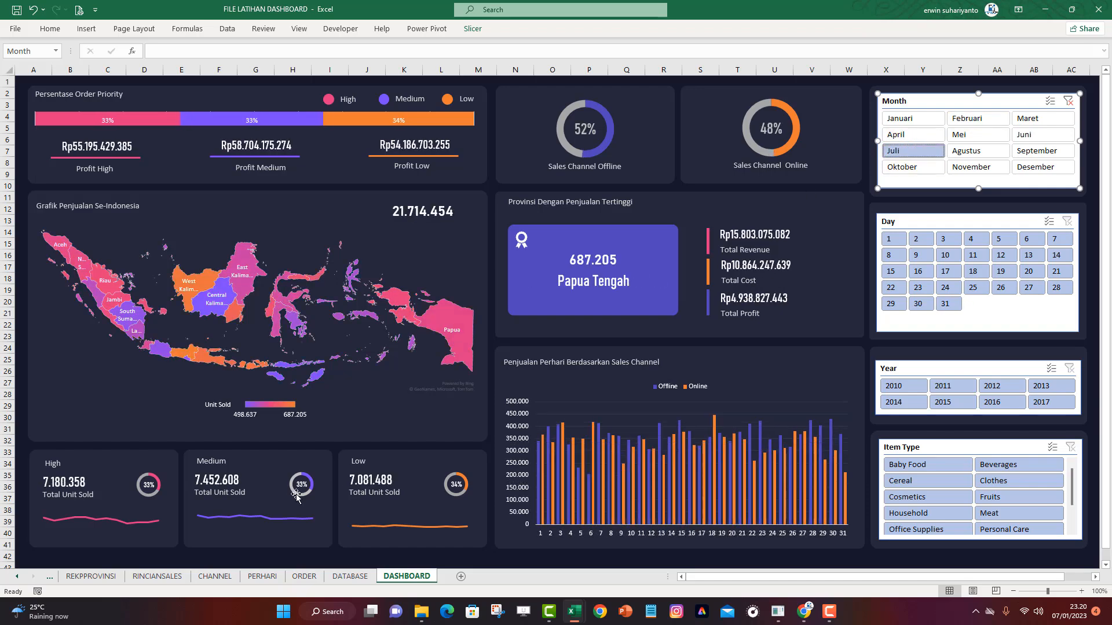
pyautogui.click(1069, 103)
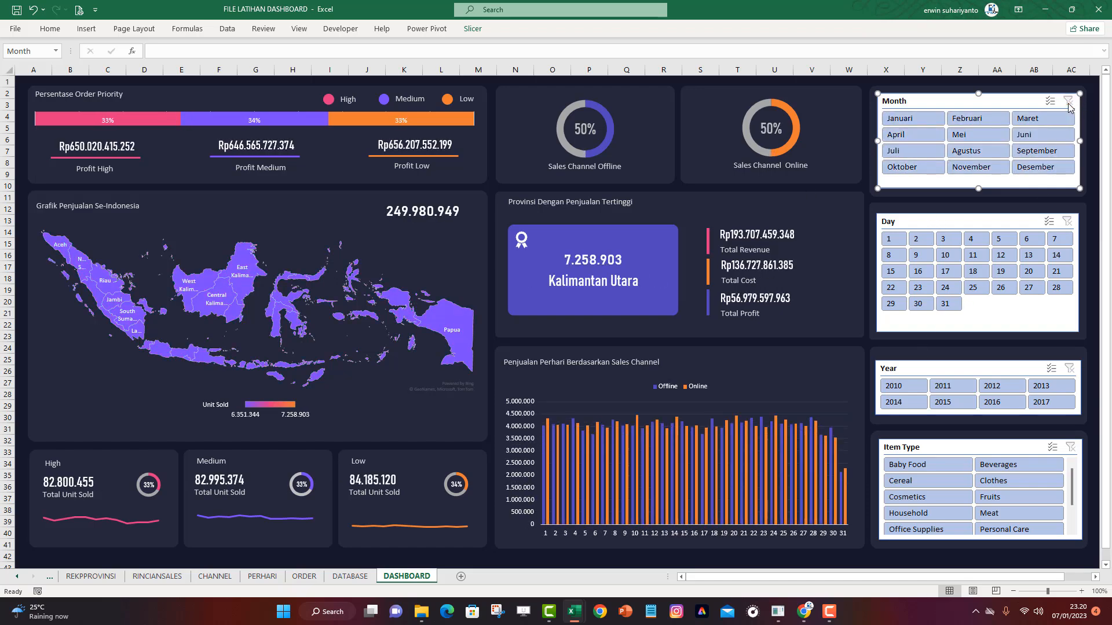
# Connect the Day slicer to the CHANNEL, PERHARI, REKAPPROVINSI and TOPPENJUALAN reports, keeping ORDER connected and leaving RINCIANSALES unconnected
pyautogui.click(918, 228)
pyautogui.rightClick(917, 228)
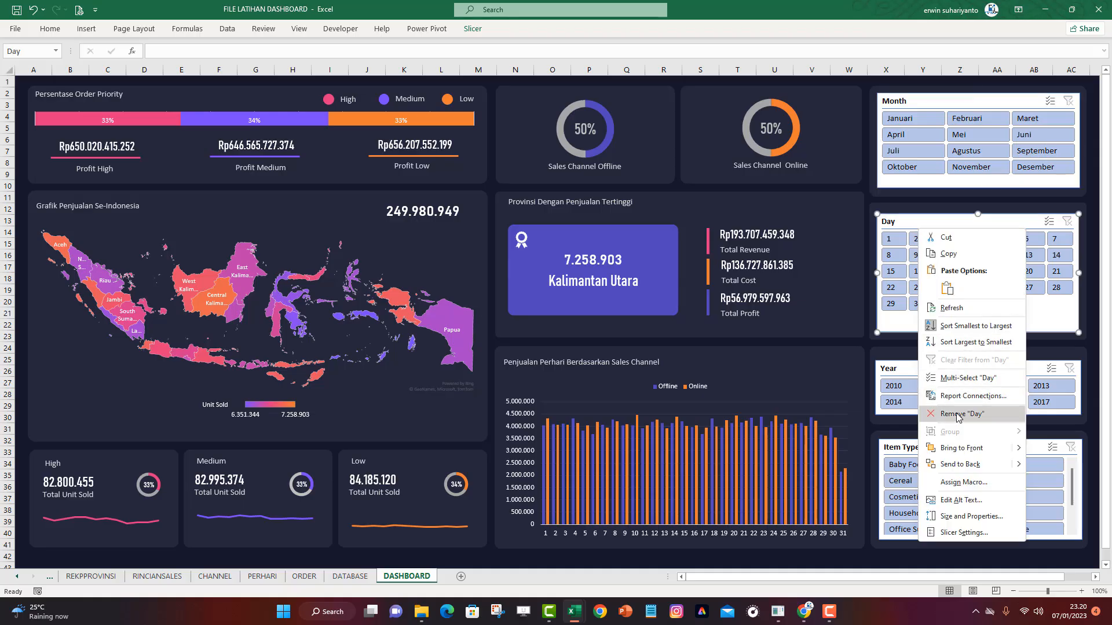
pyautogui.click(973, 396)
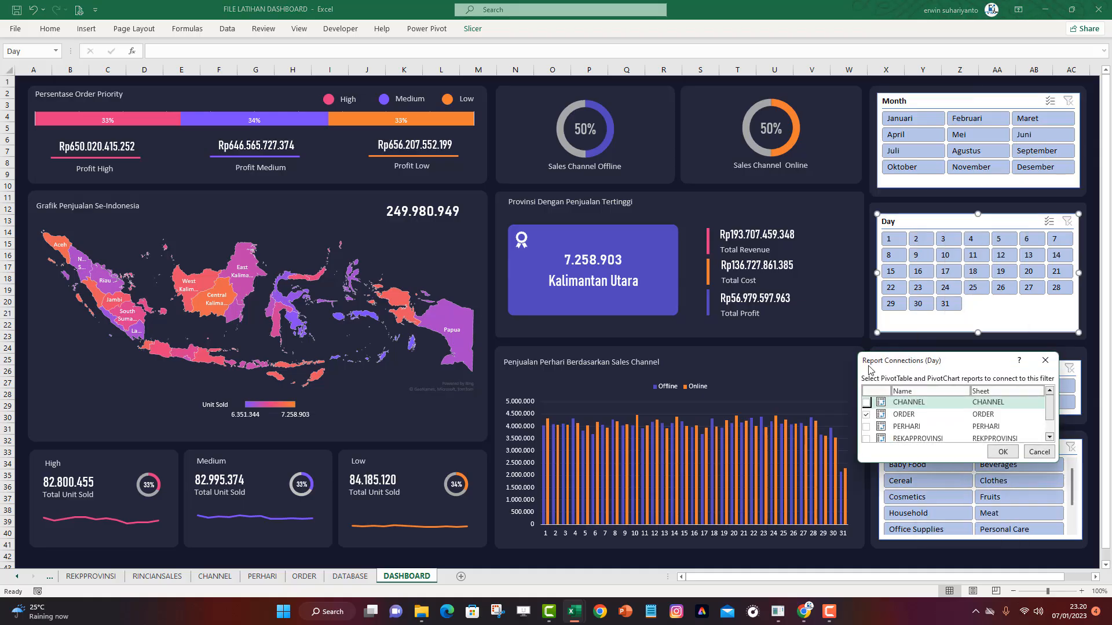
pyautogui.click(871, 413)
pyautogui.click(867, 403)
pyautogui.scroll(-1, 881, 422)
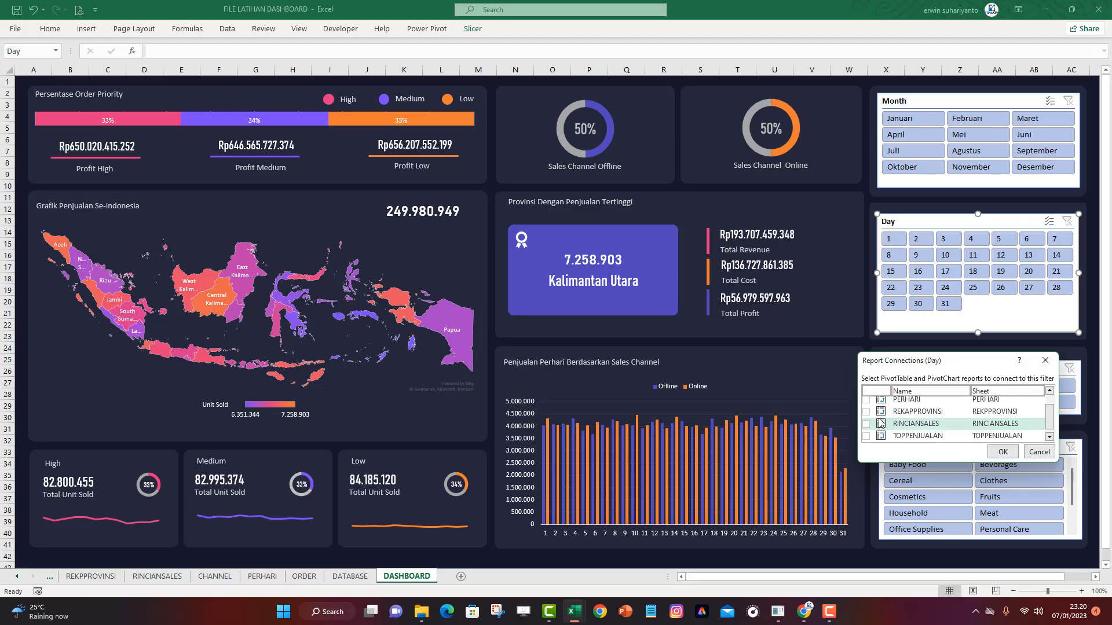
pyautogui.scroll(1, 881, 425)
pyautogui.click(866, 427)
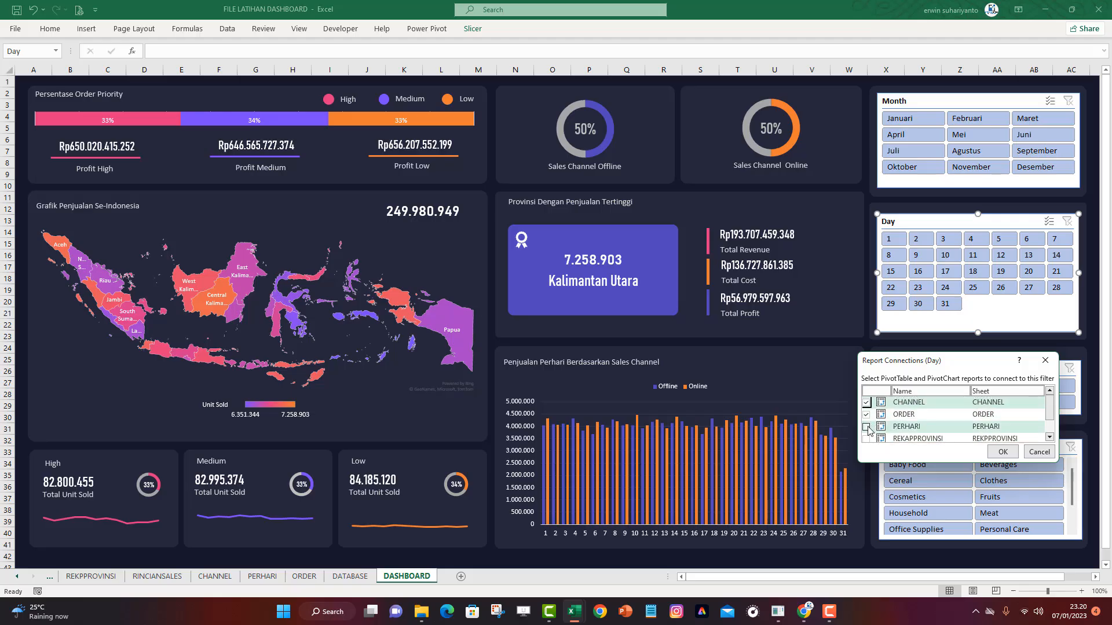
pyautogui.scroll(-1, 872, 420)
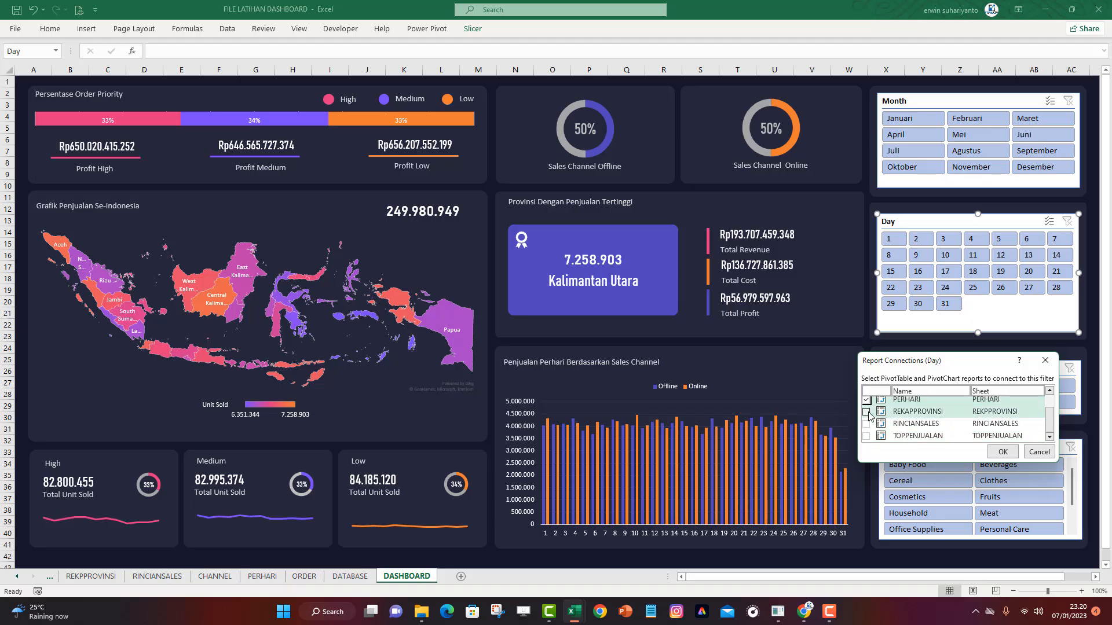
pyautogui.click(867, 413)
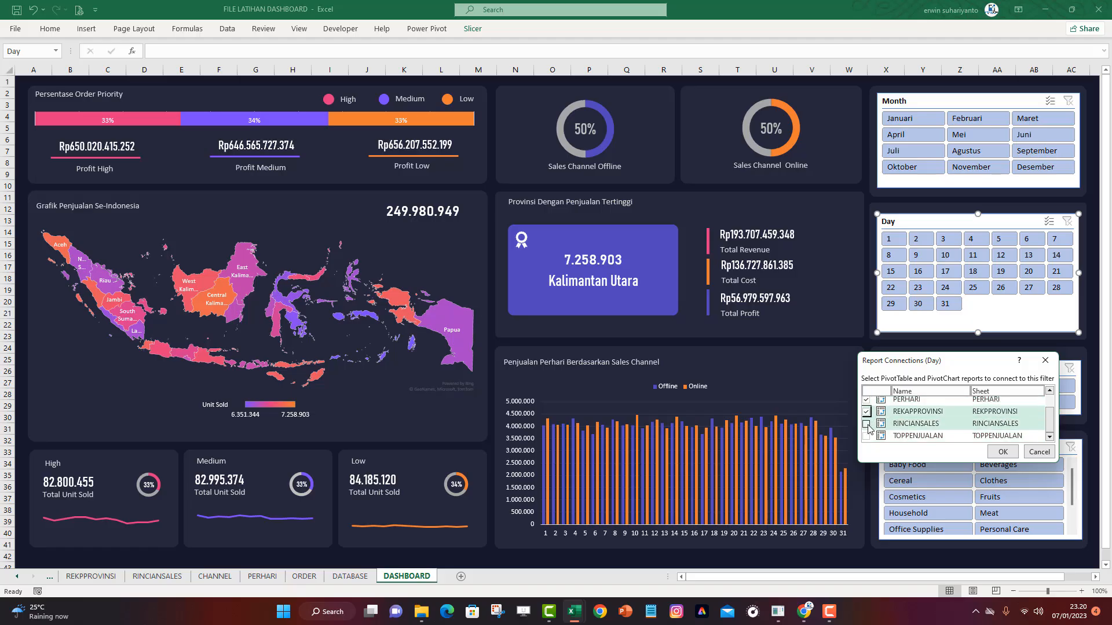
pyautogui.click(867, 437)
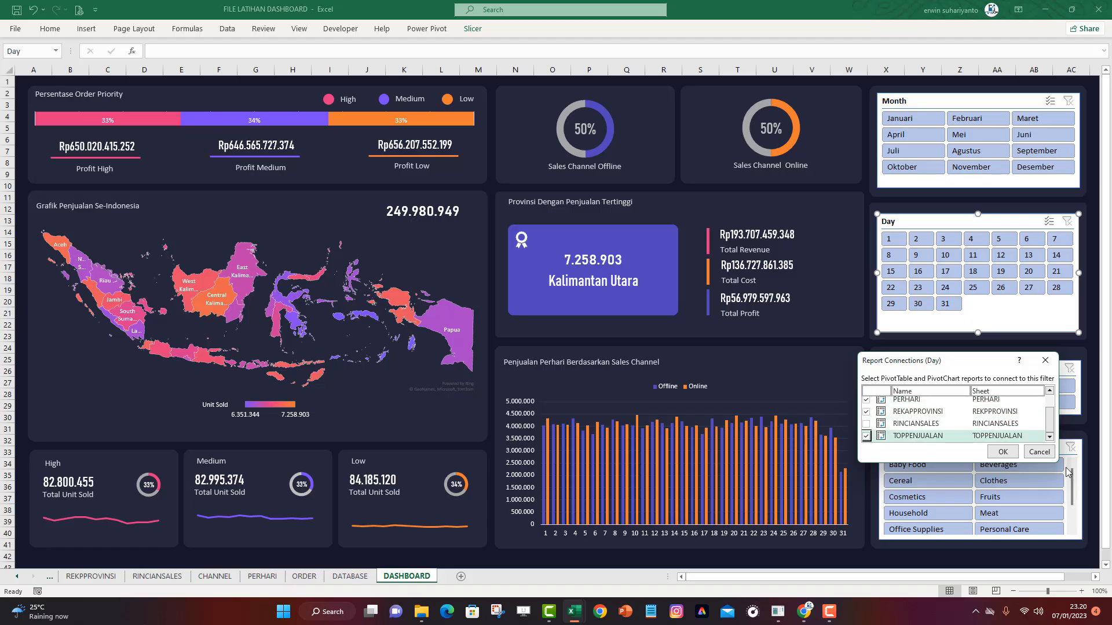
pyautogui.click(1002, 453)
pyautogui.press('Escape')
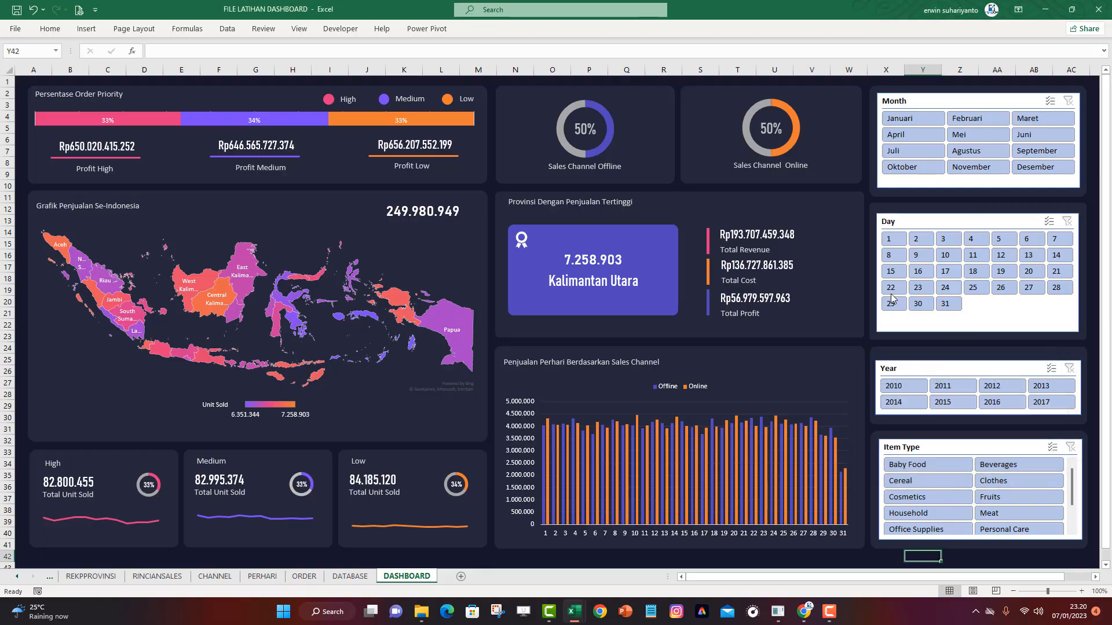
# Test the Day slicer by filtering the dashboard by day 17 and by days 2 to 24
pyautogui.moveTo(895, 242); pyautogui.dragTo(948, 276)
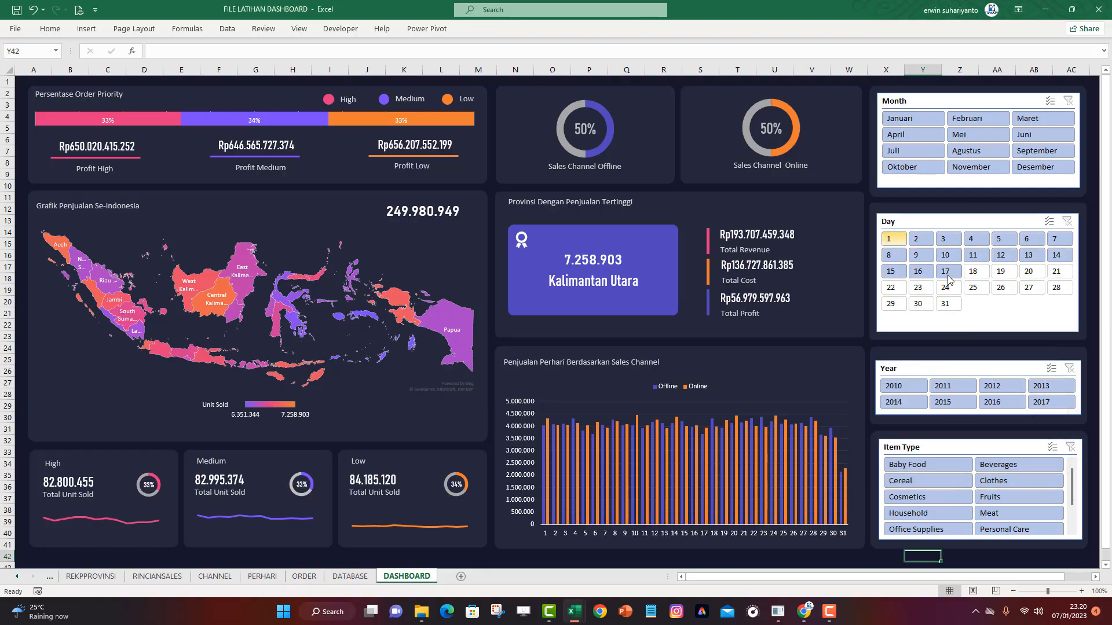
pyautogui.click(947, 275)
pyautogui.click(946, 256)
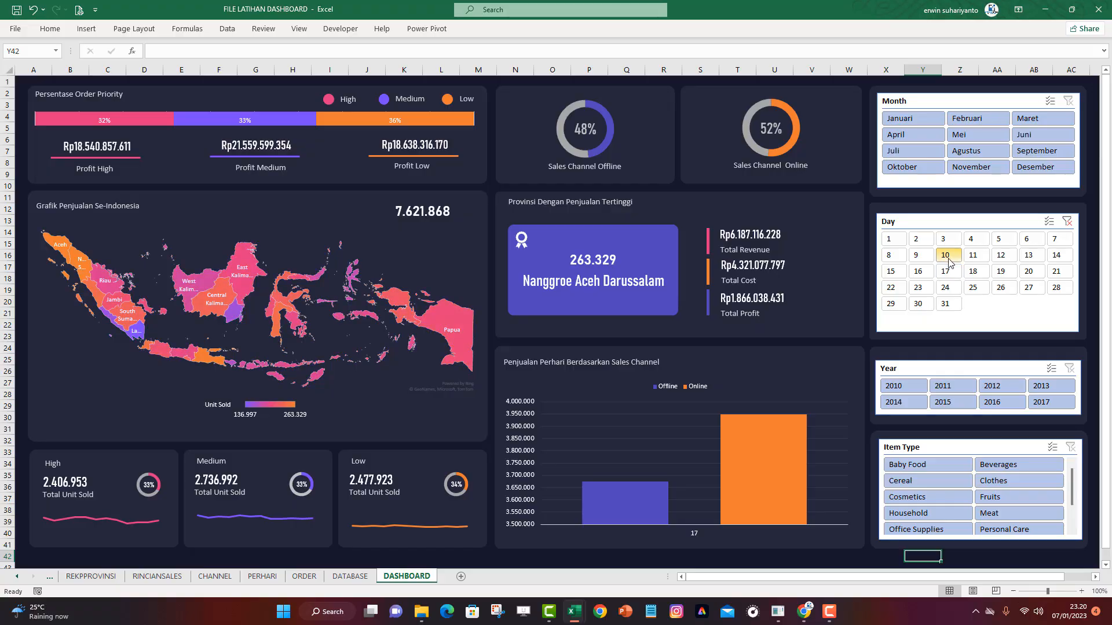
pyautogui.moveTo(918, 238); pyautogui.dragTo(946, 287)
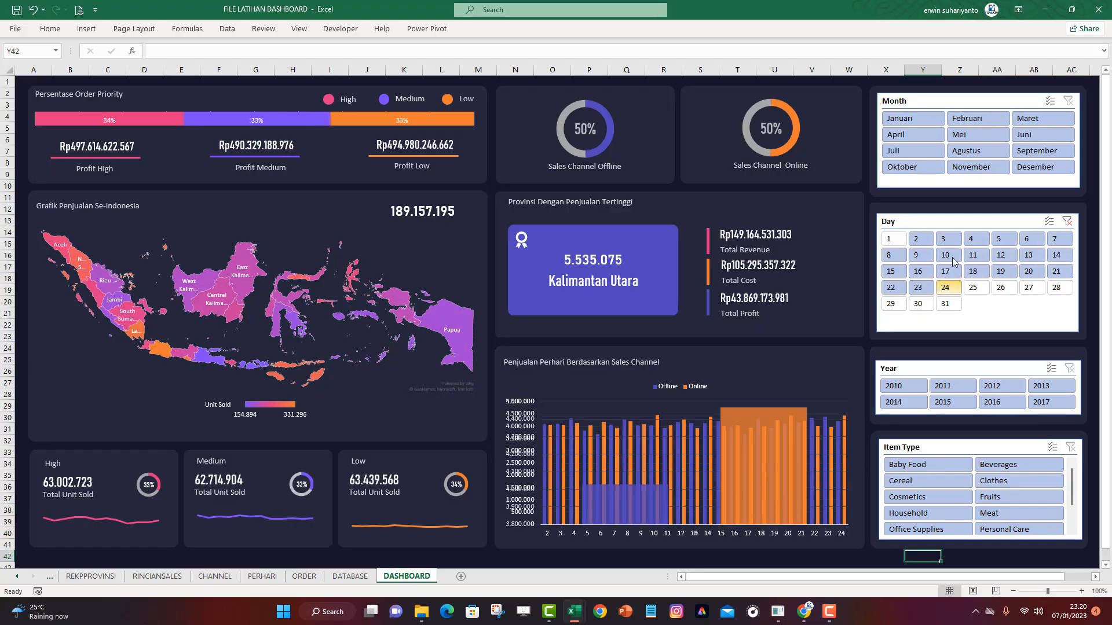
# Filter the dashboard by Mei, test days 1 to 10, and clear the Day slicer's filter
pyautogui.click(977, 134)
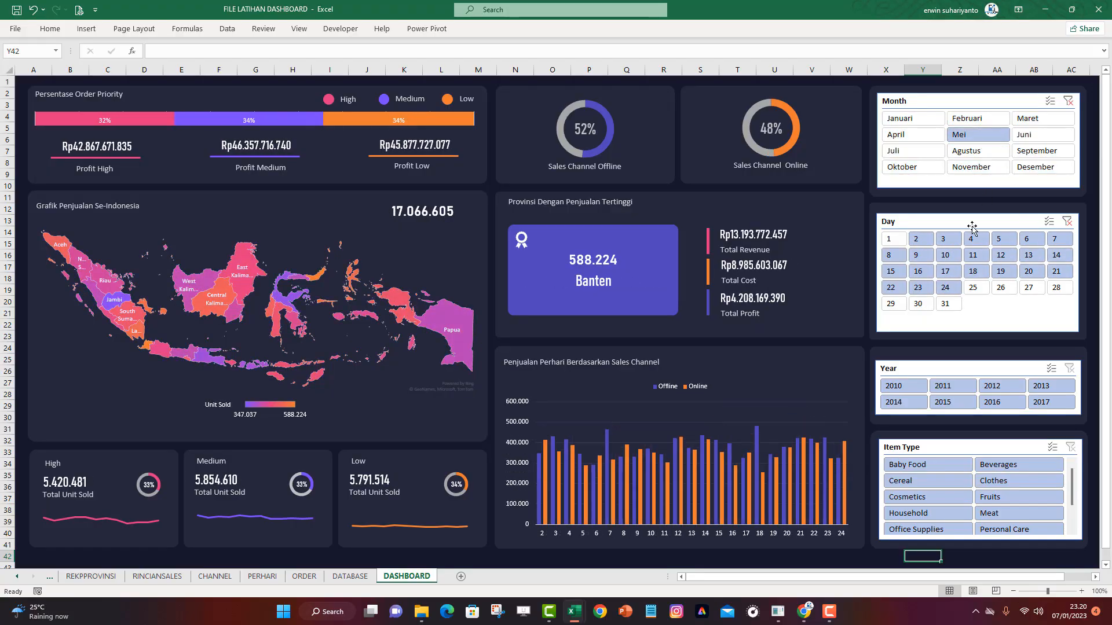
pyautogui.moveTo(892, 240); pyautogui.dragTo(948, 257)
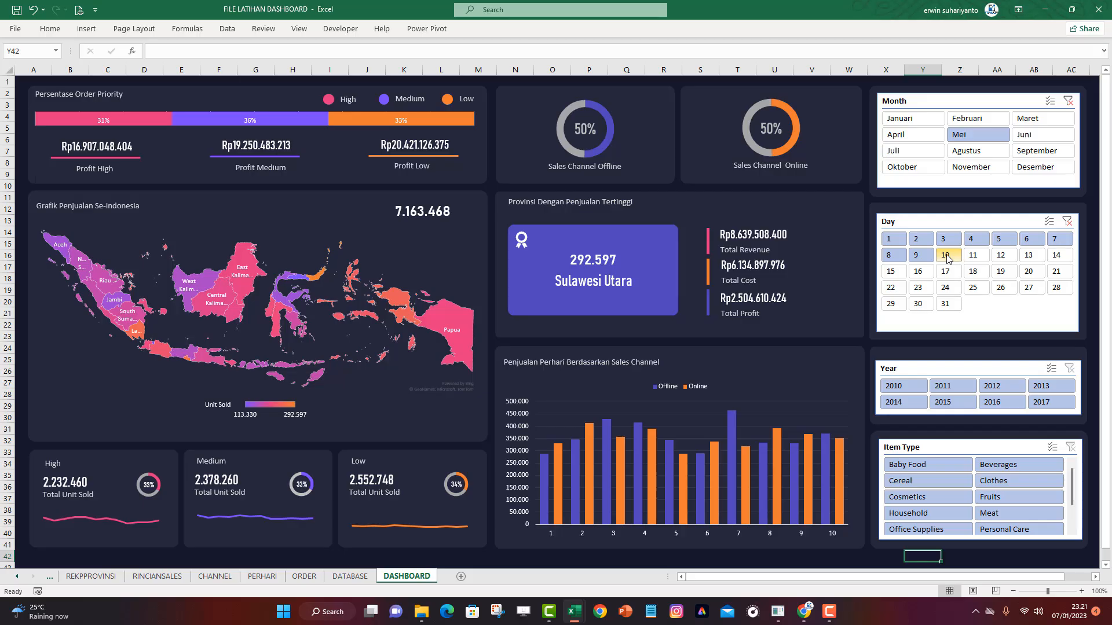
pyautogui.click(1065, 223)
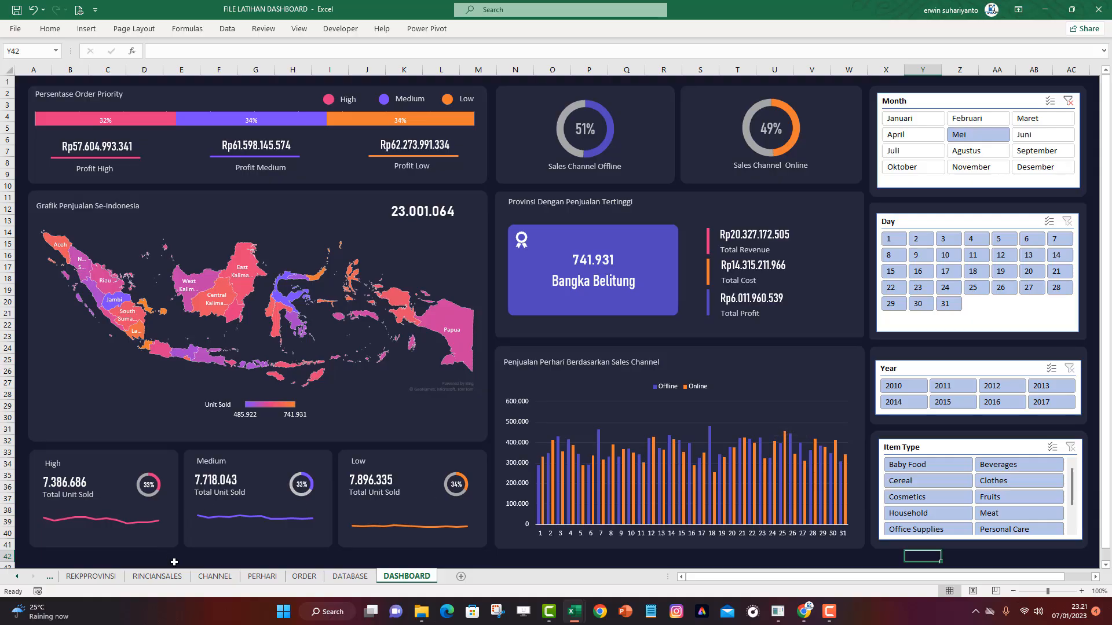
# Check the pivot data on the RINCIANSALES and REKPPROVINSI sheets and return to the DASHBOARD sheet
pyautogui.click(158, 576)
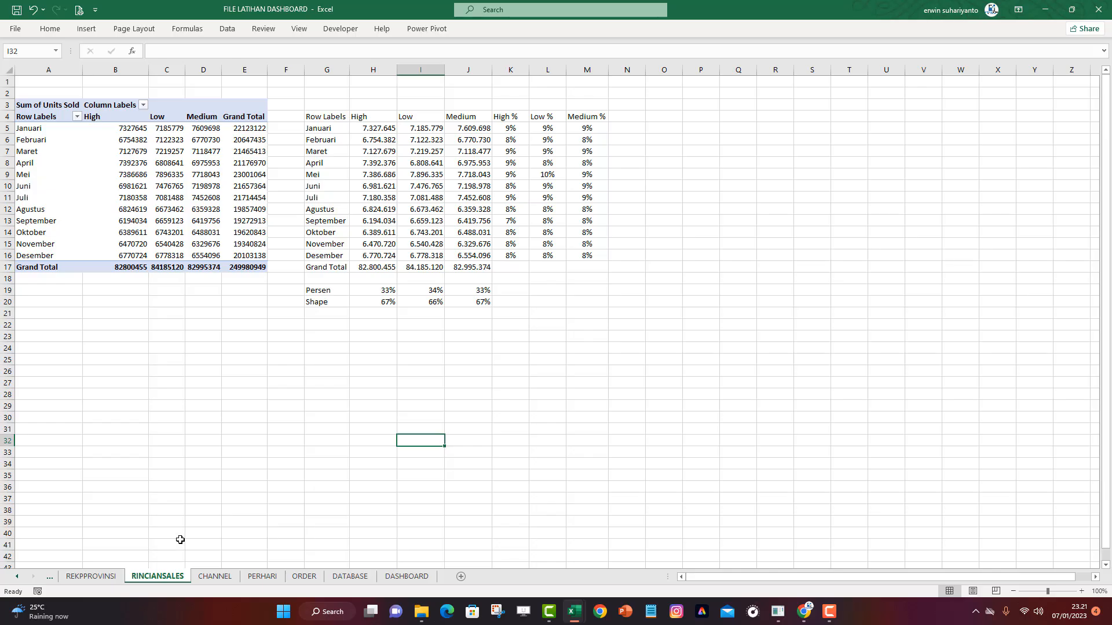
pyautogui.click(104, 577)
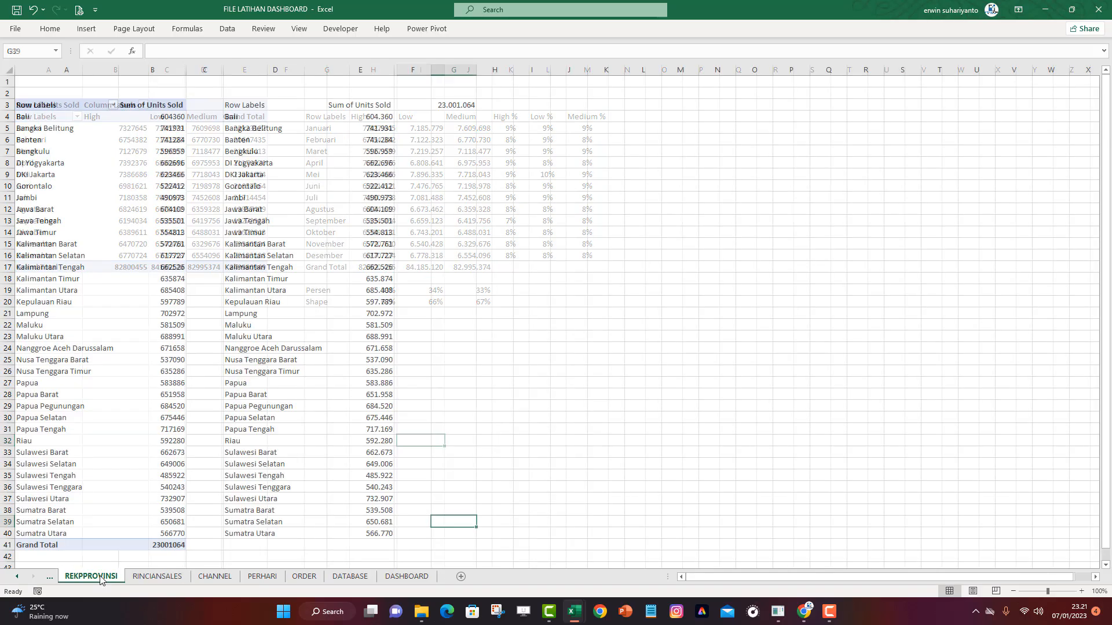
pyautogui.click(400, 575)
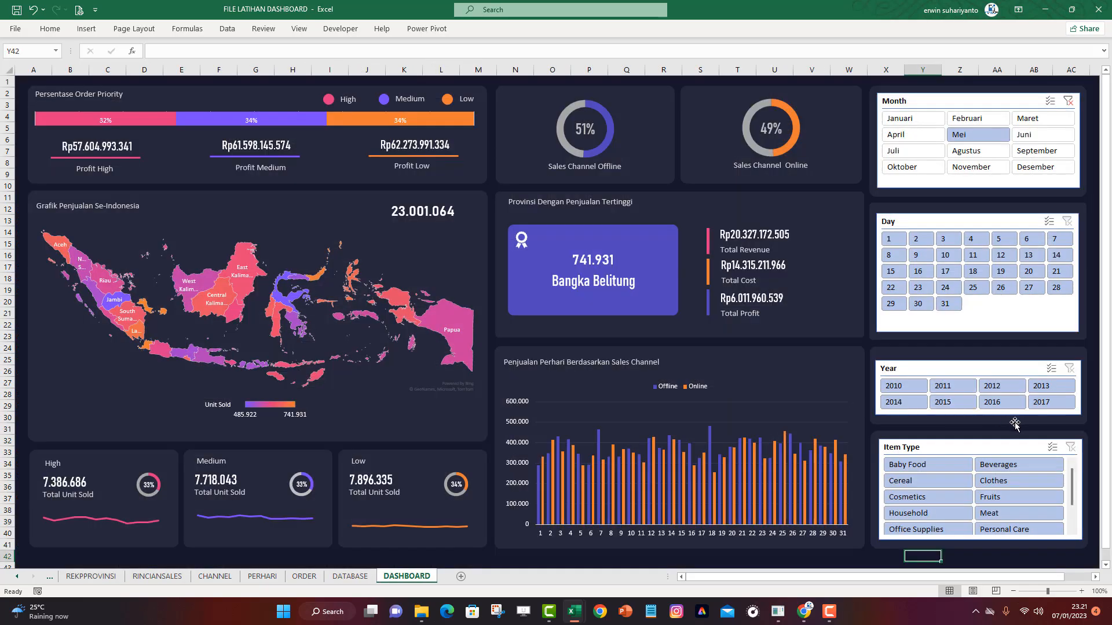
# Connect the Year slicer to the CHANNEL, PERHARI, REKAPPROVINSI, RINCIANSALES and TOPPENJUALAN reports, keeping ORDER connected
pyautogui.click(963, 390)
pyautogui.rightClick(951, 371)
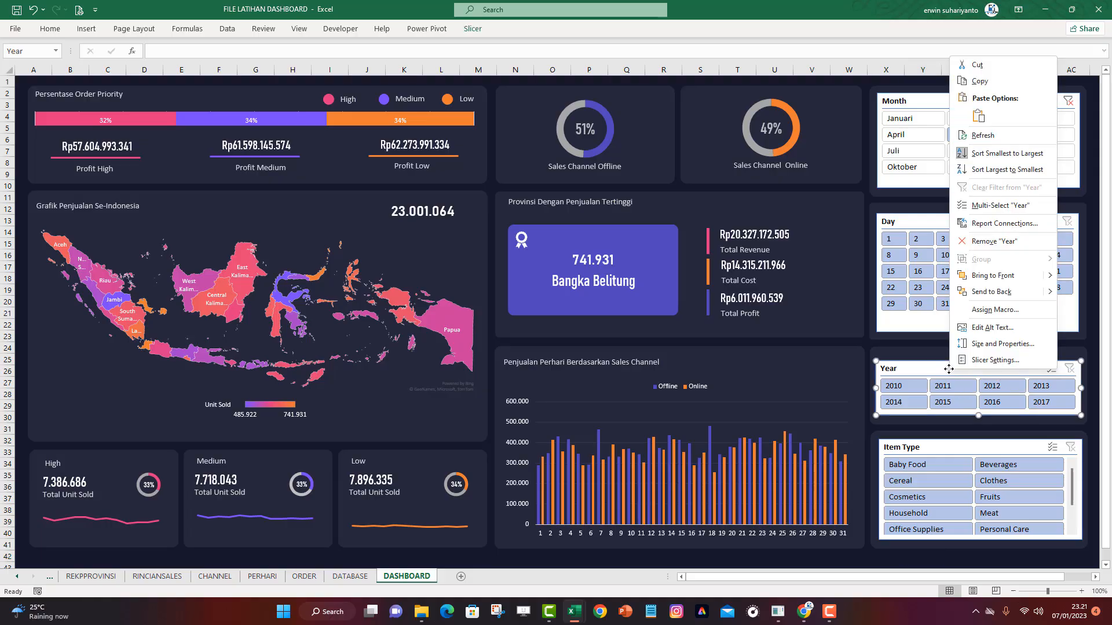
pyautogui.click(981, 231)
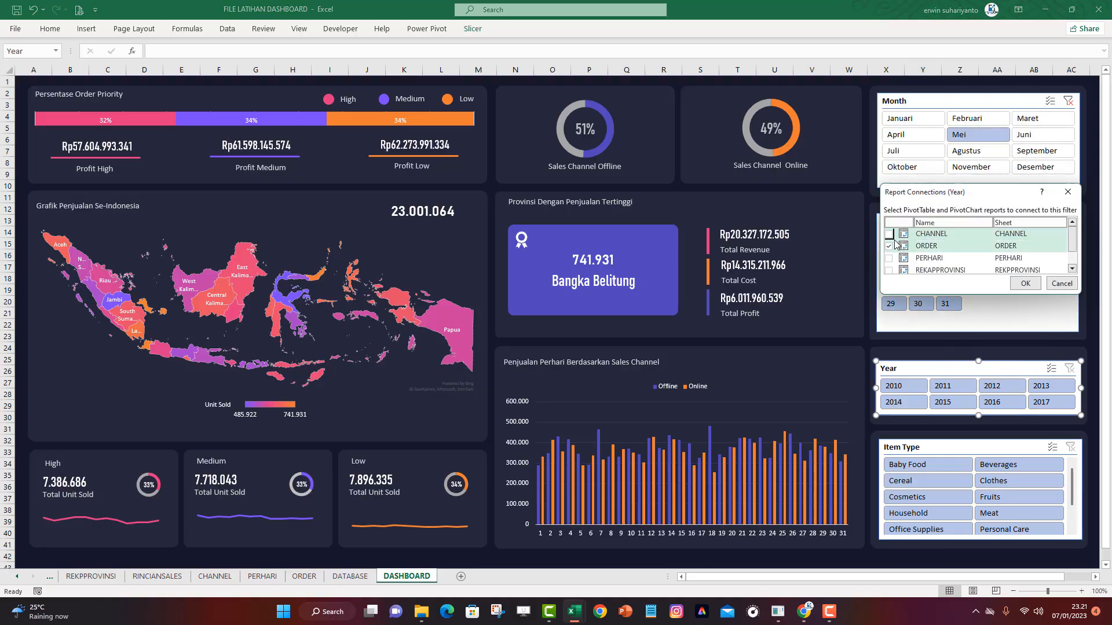
pyautogui.click(890, 234)
pyautogui.click(889, 258)
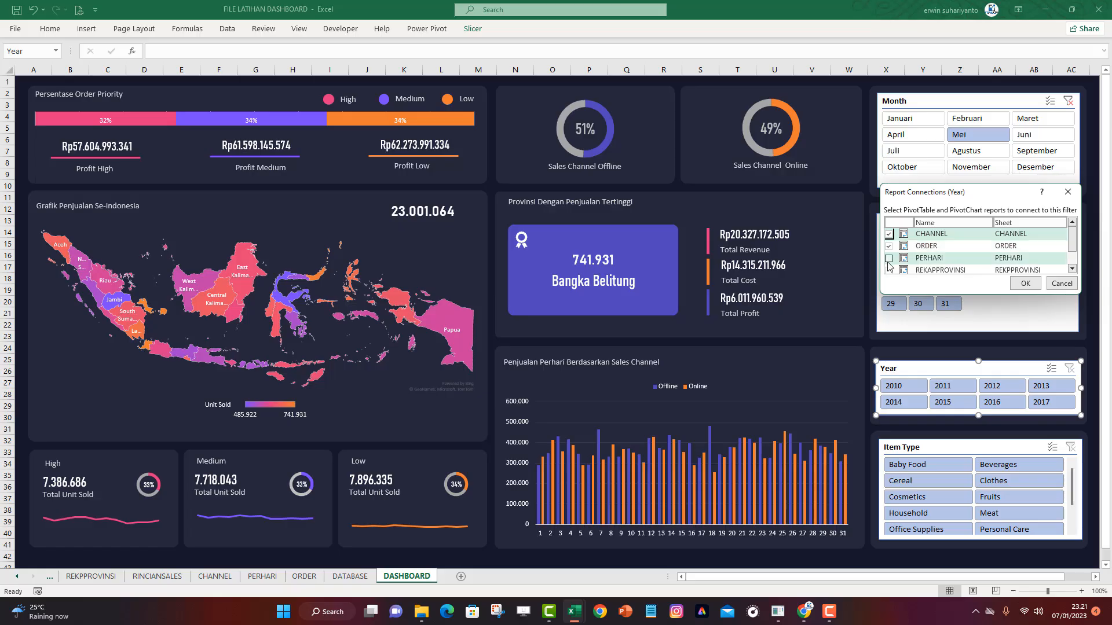
pyautogui.scroll(-1, 892, 270)
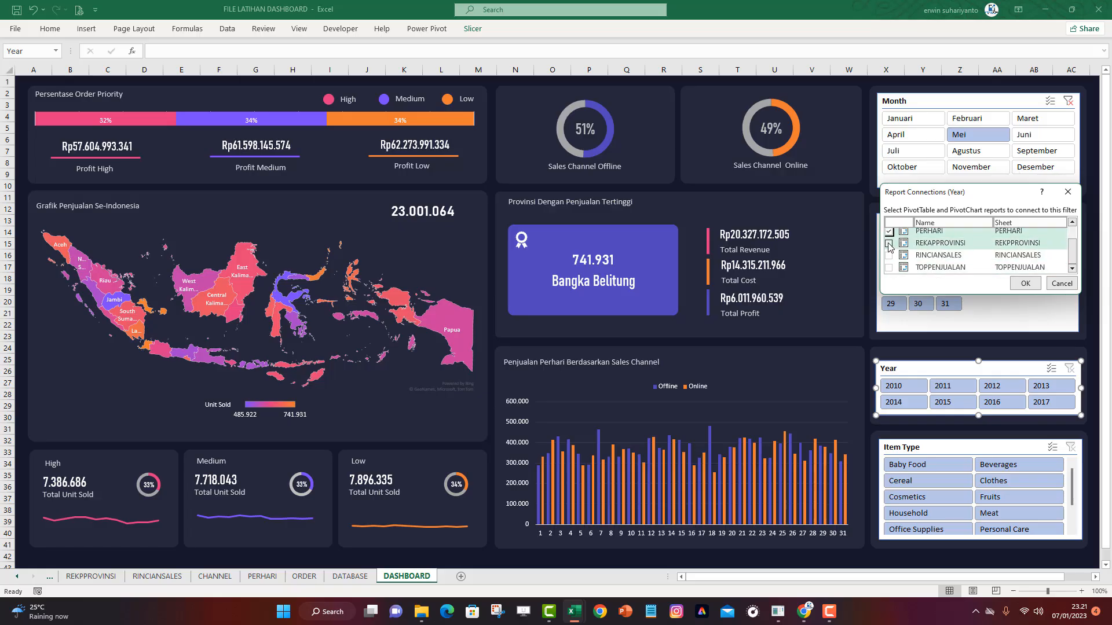
pyautogui.click(888, 243)
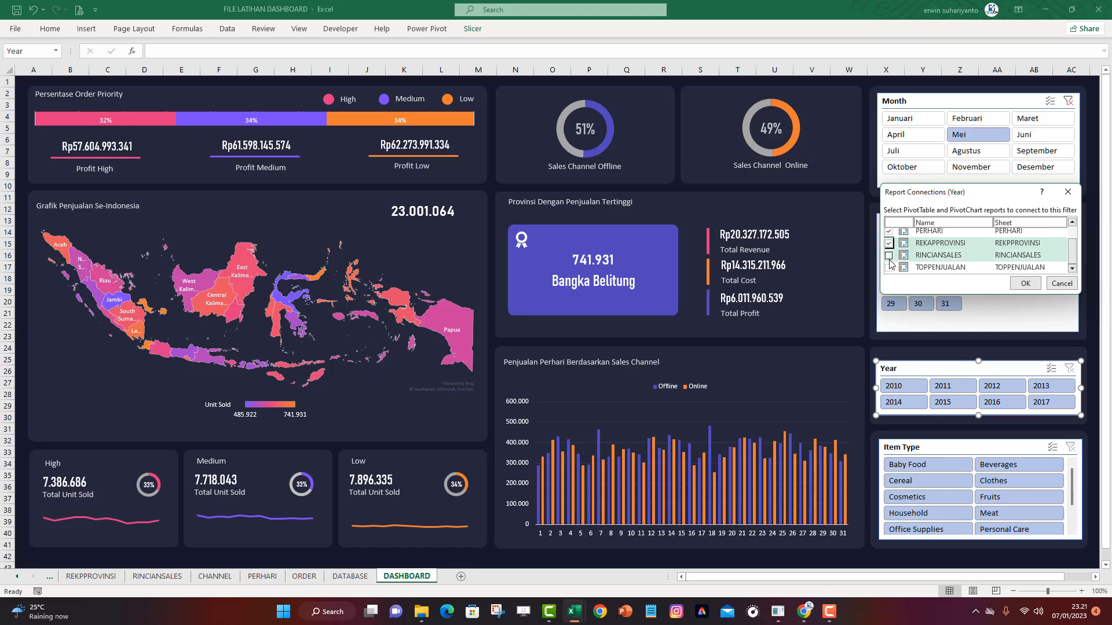
pyautogui.click(889, 256)
pyautogui.click(889, 267)
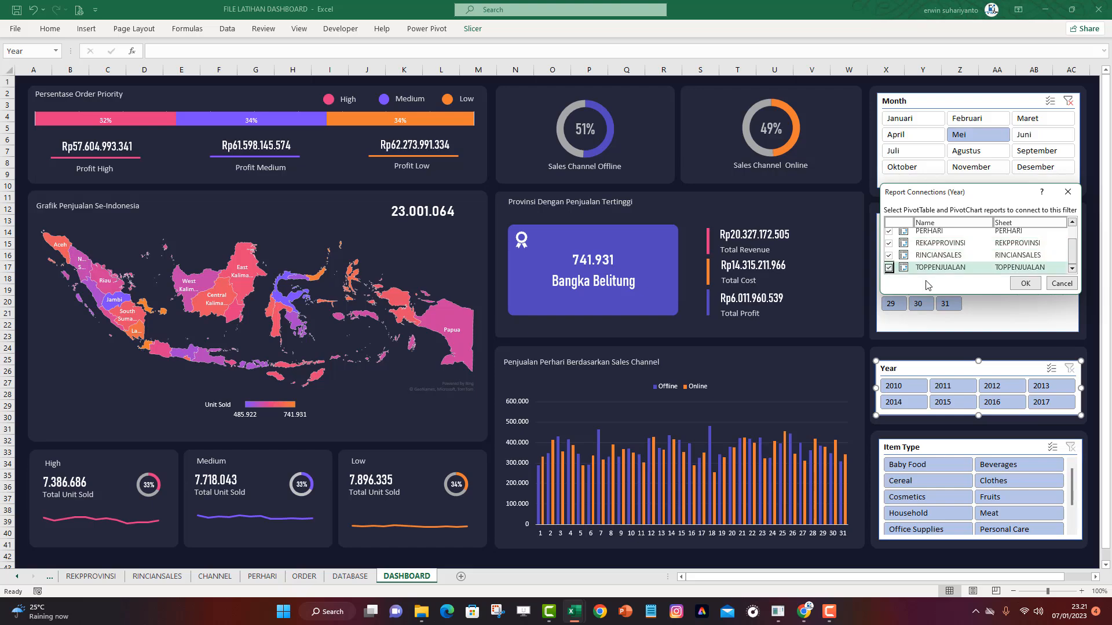
pyautogui.click(1023, 284)
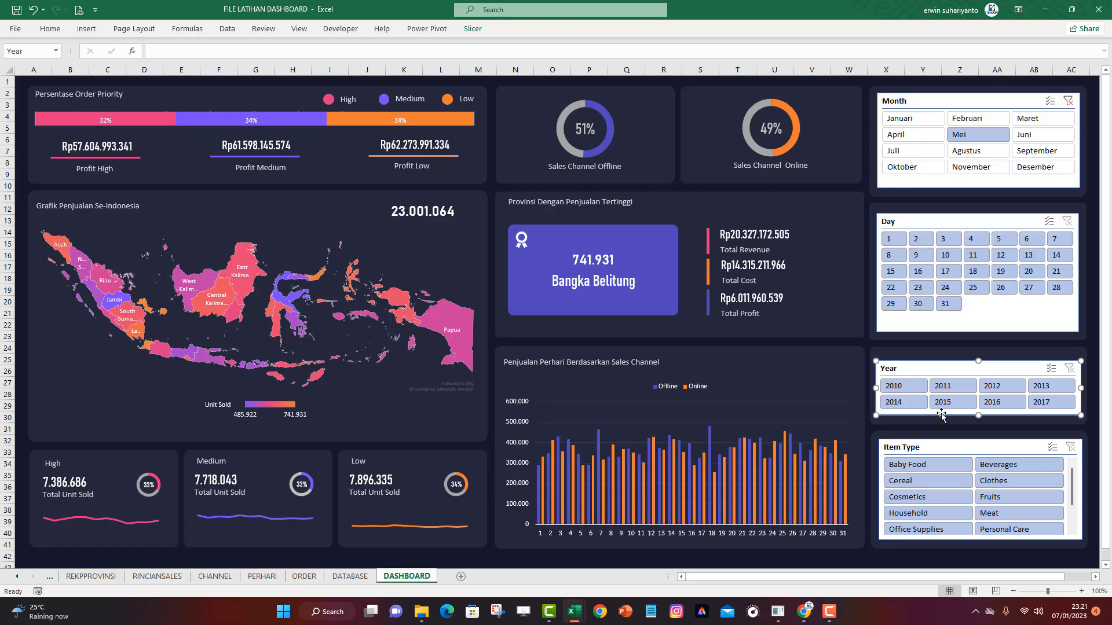
# Test the Year slicer on the Mei data with 2011, 2012, 2015 and 2013
pyautogui.click(941, 389)
pyautogui.click(992, 386)
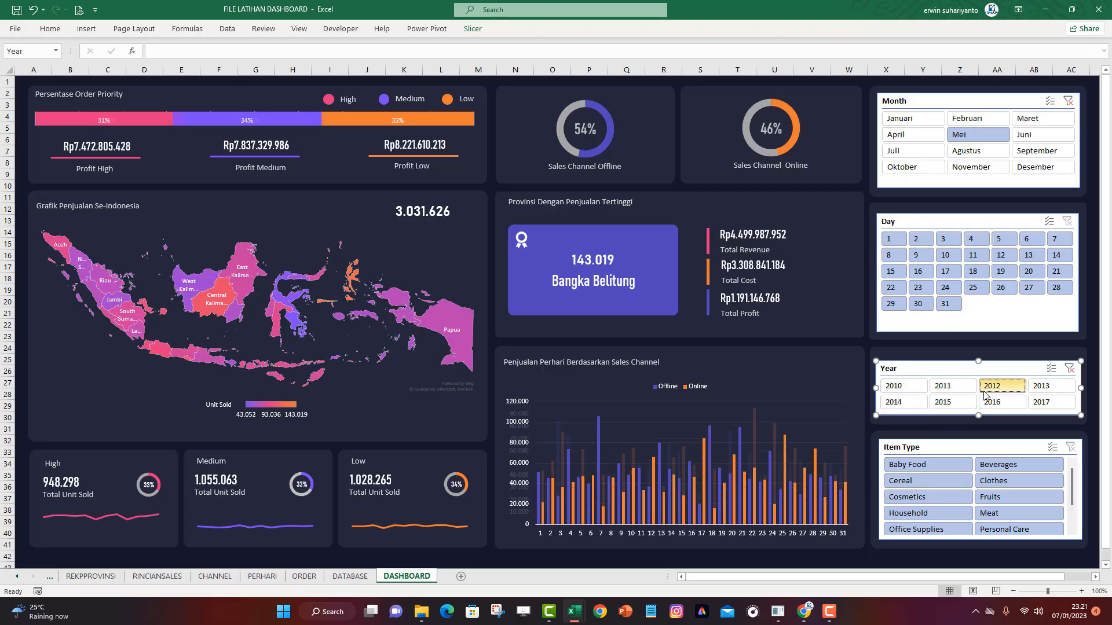
pyautogui.click(965, 407)
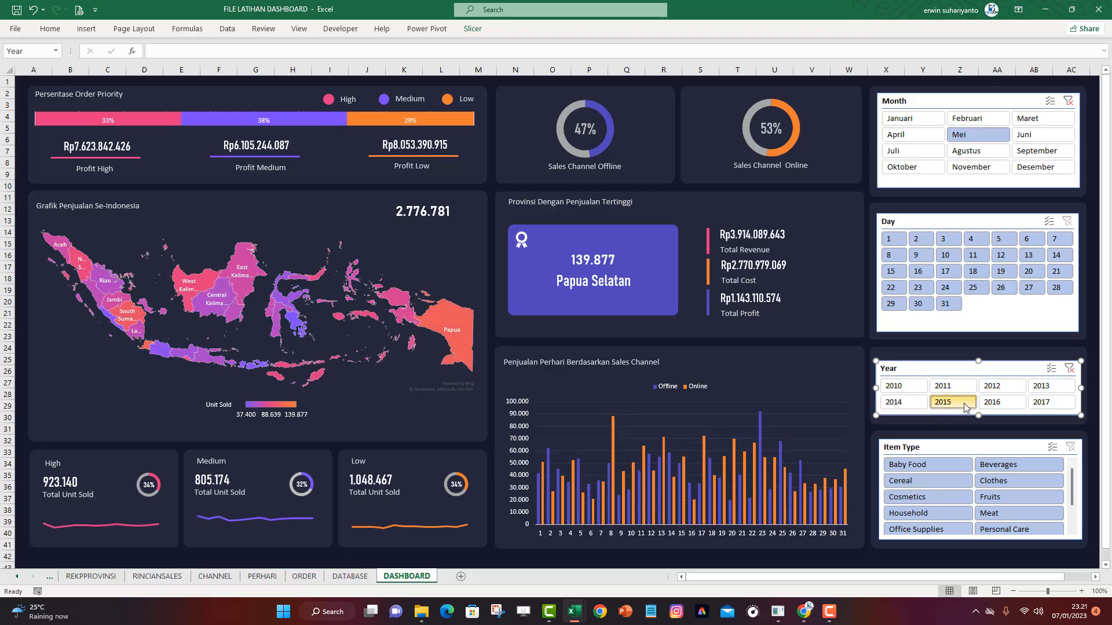
pyautogui.click(1011, 387)
pyautogui.click(1045, 388)
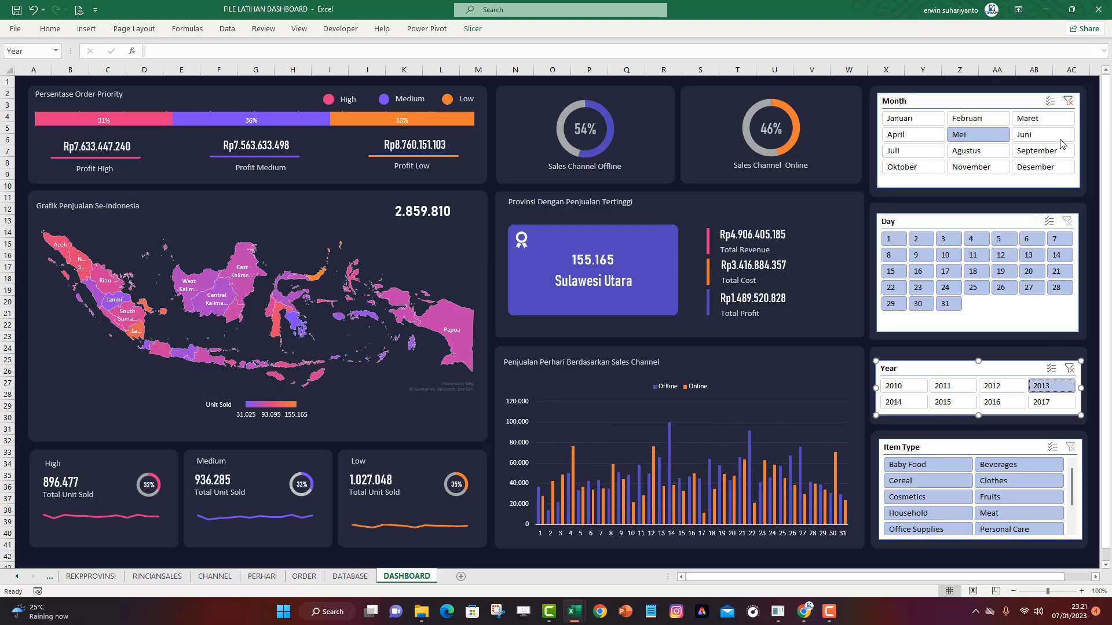
# Clear the Month slicer's filter and test the Year slicer with 2011, 2014, 2015 and 2010
pyautogui.click(1069, 101)
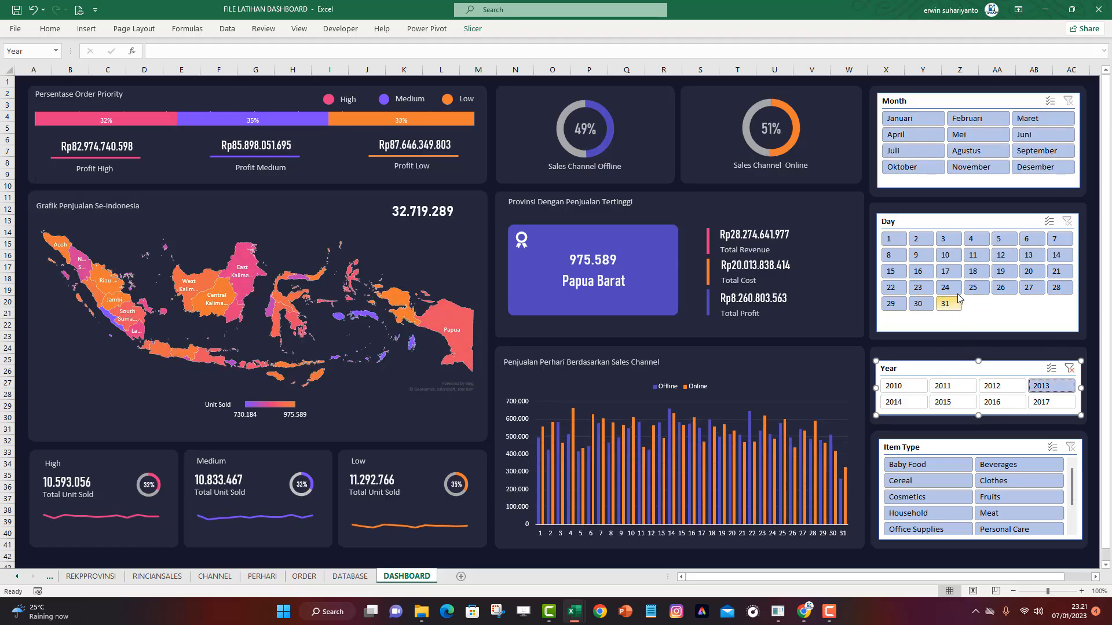
pyautogui.click(948, 386)
pyautogui.click(901, 402)
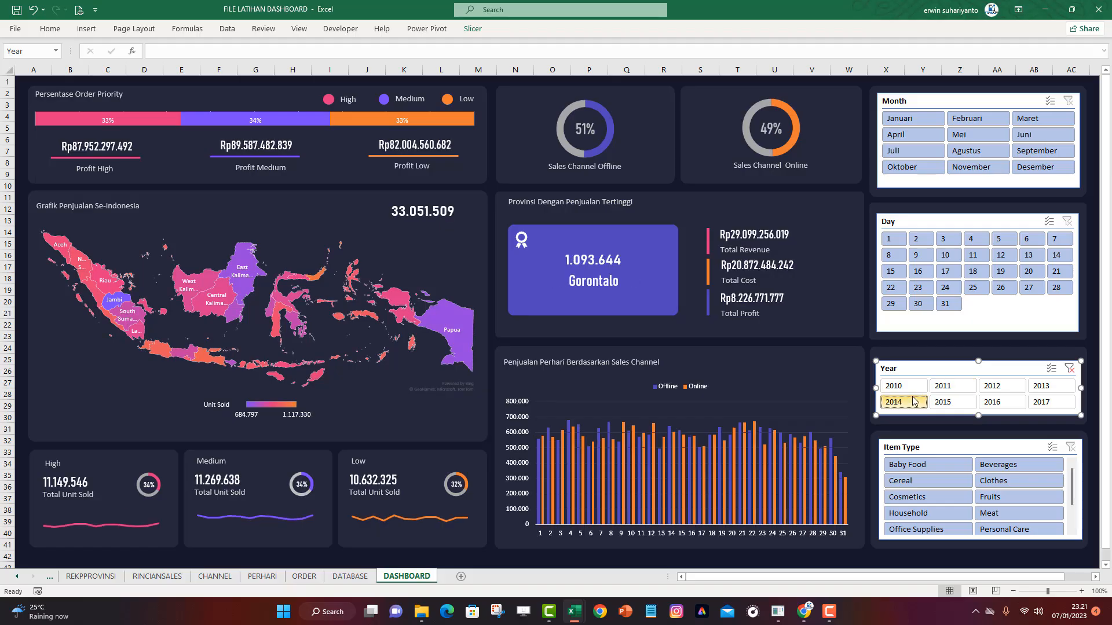
pyautogui.click(948, 401)
pyautogui.click(899, 387)
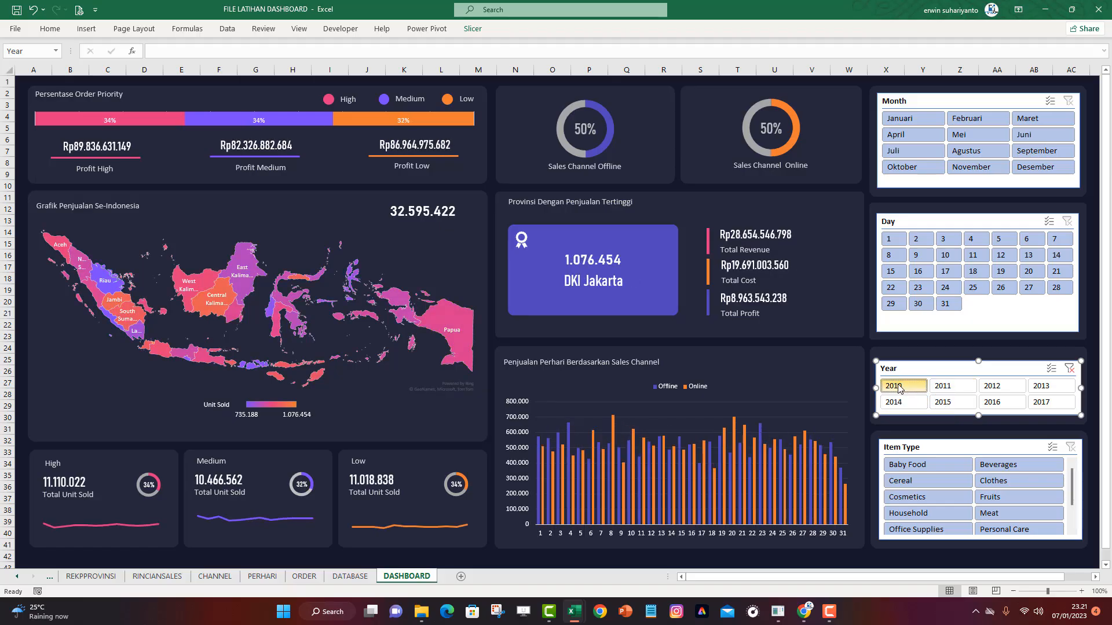
# Connect the Item Type slicer to the CHANNEL, PERHARI, REKAPPROVINSI, RINCIANSALES and TOPPENJUALAN reports, keeping ORDER connected
pyautogui.rightClick(925, 449)
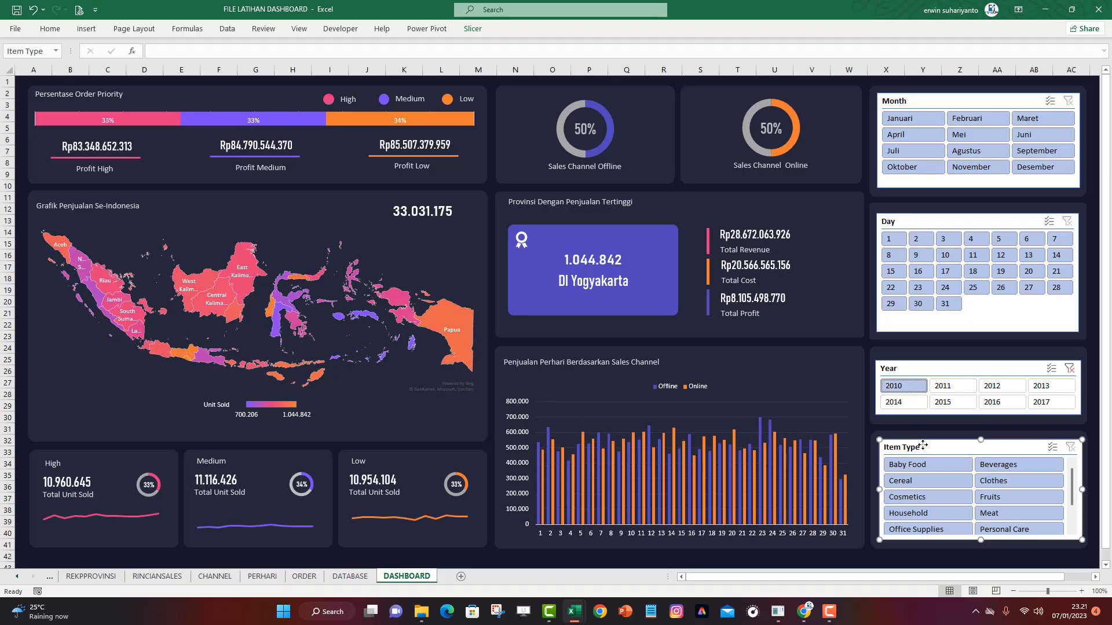
pyautogui.click(964, 299)
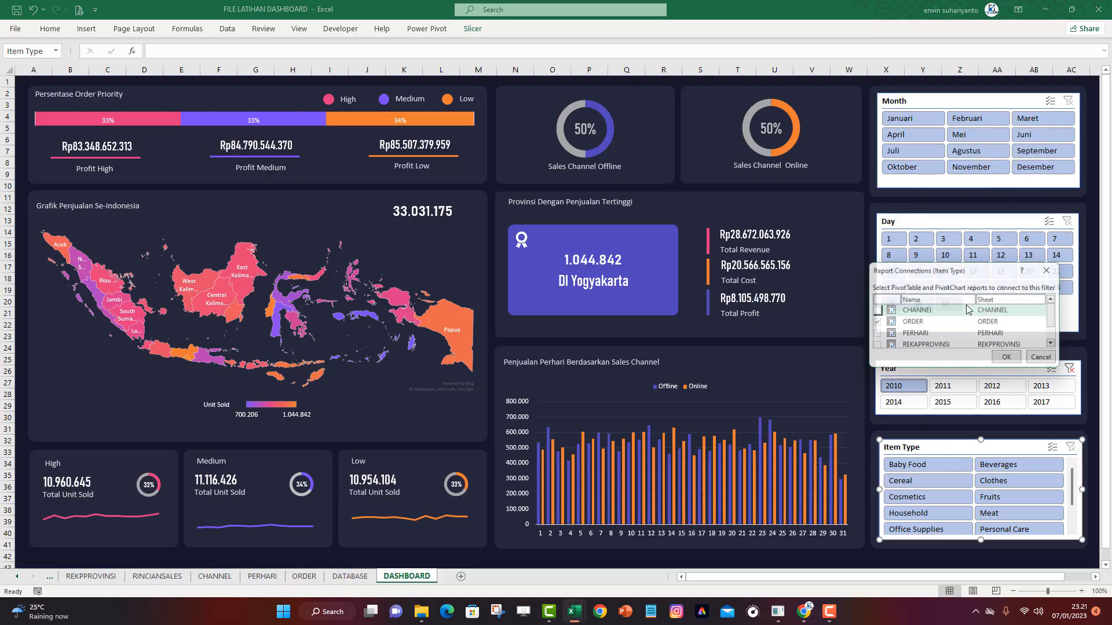
pyautogui.click(873, 334)
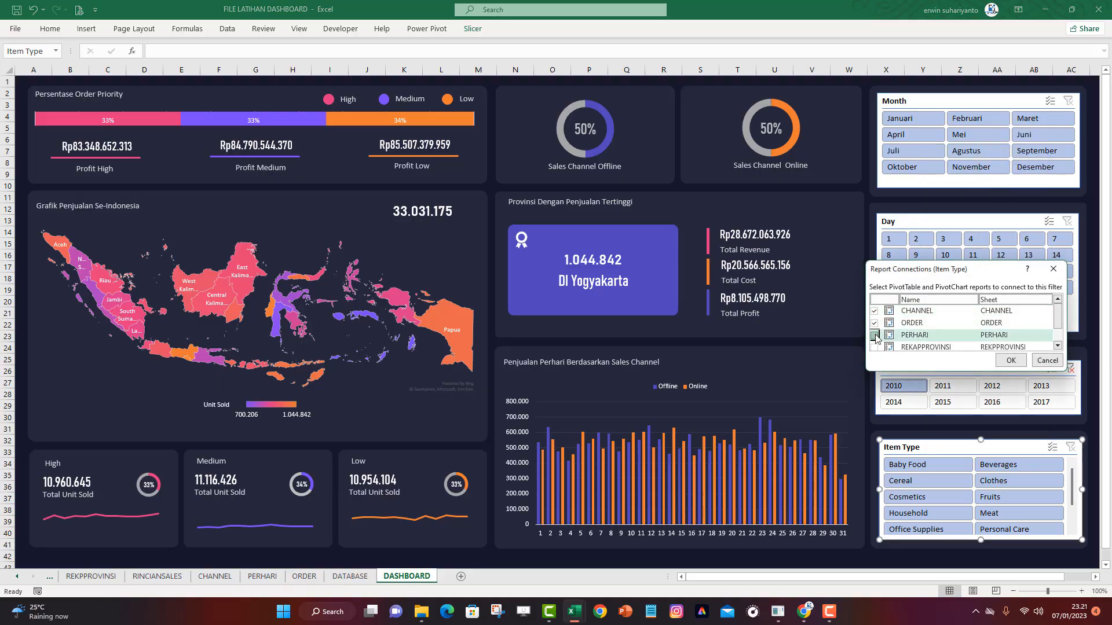
pyautogui.scroll(-1, 907, 334)
pyautogui.click(875, 321)
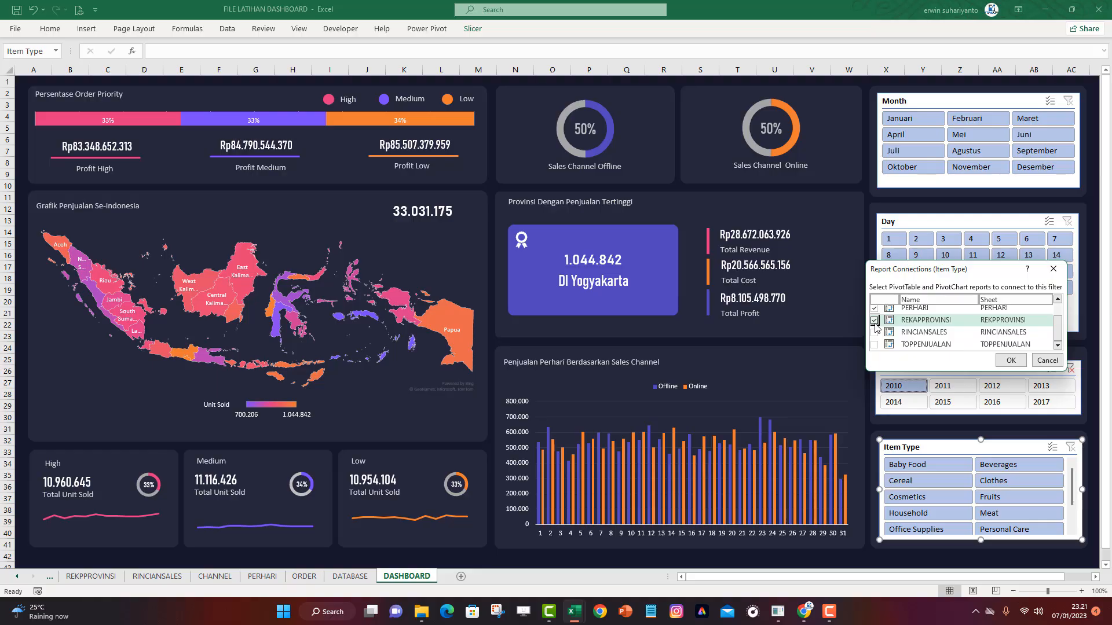
pyautogui.click(876, 333)
pyautogui.click(875, 346)
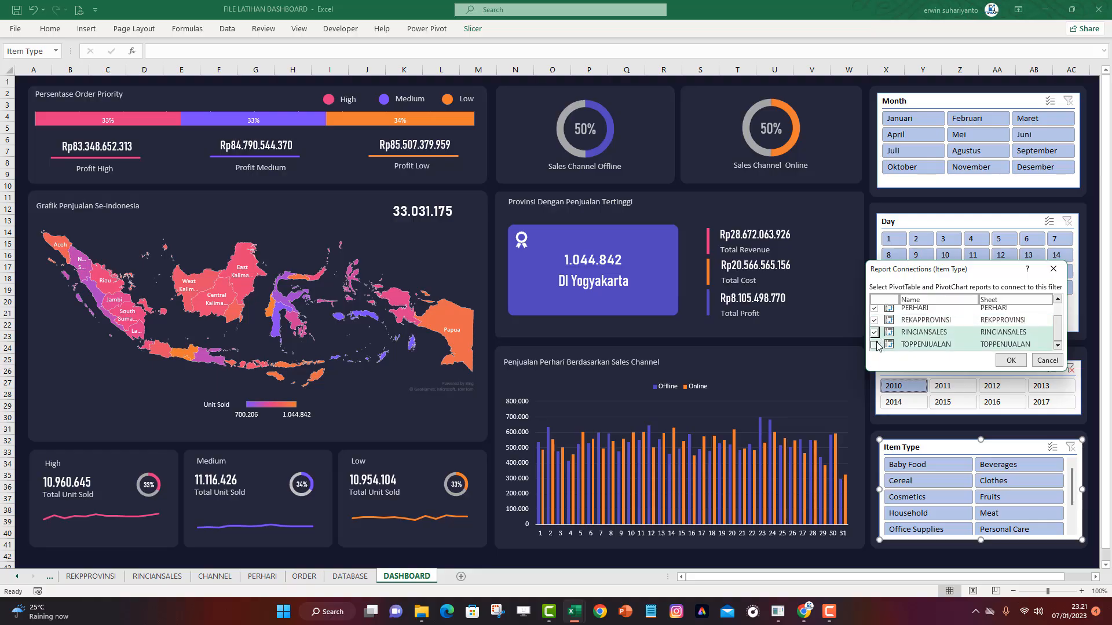
pyautogui.click(1011, 360)
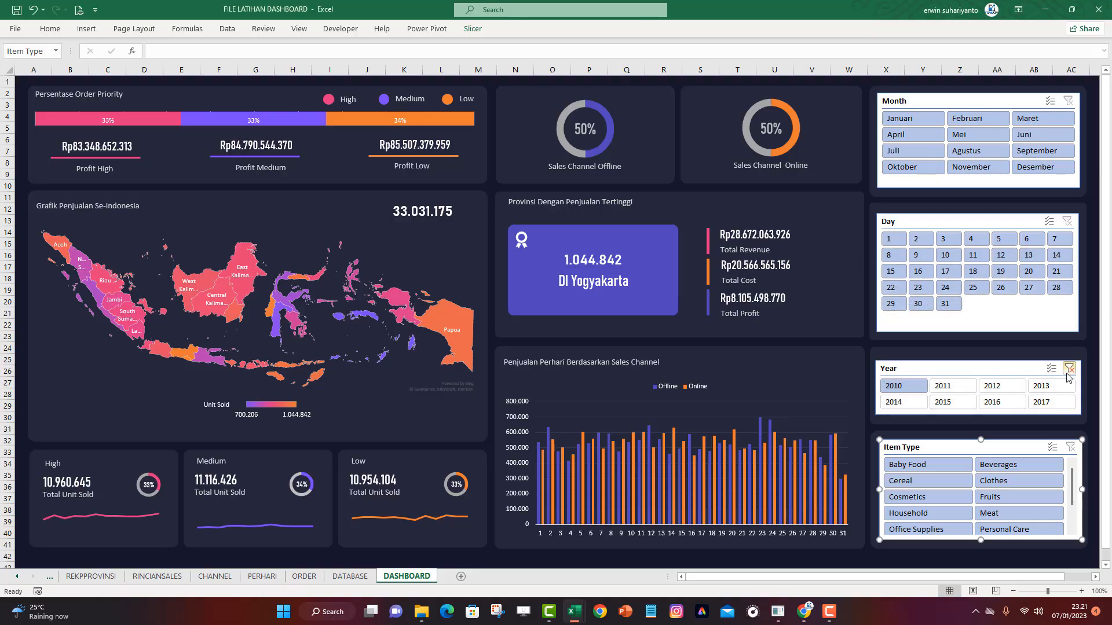
# Clear the Year filter and test the Item Type slicer with Cosmetics, Cereal and Household, clearing its filter at the end
pyautogui.click(939, 496)
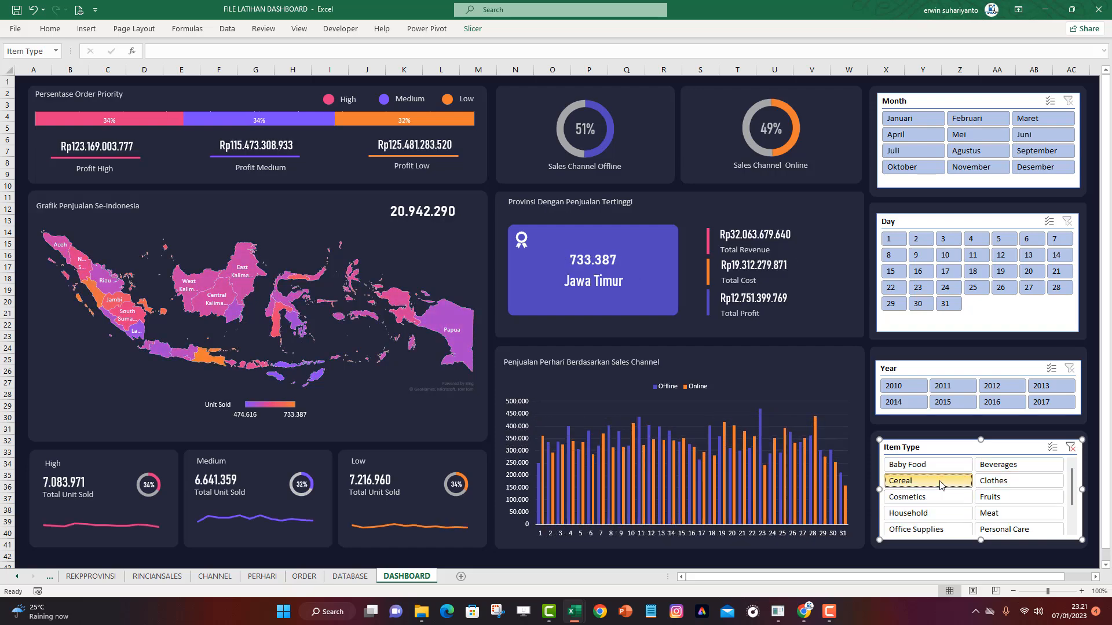
pyautogui.click(939, 483)
pyautogui.click(938, 515)
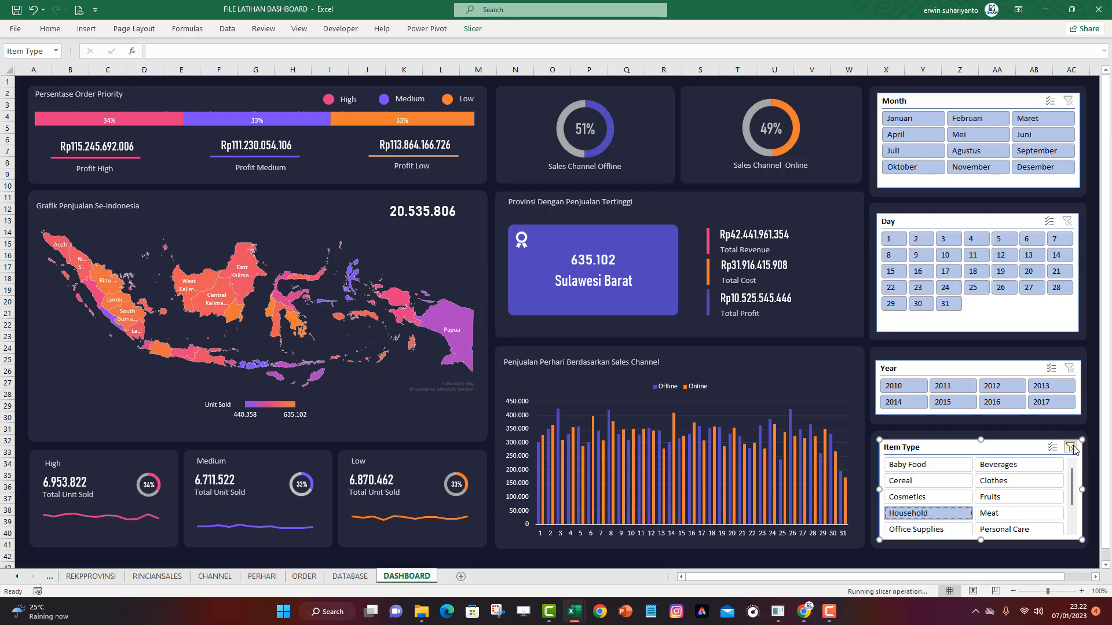
pyautogui.click(839, 559)
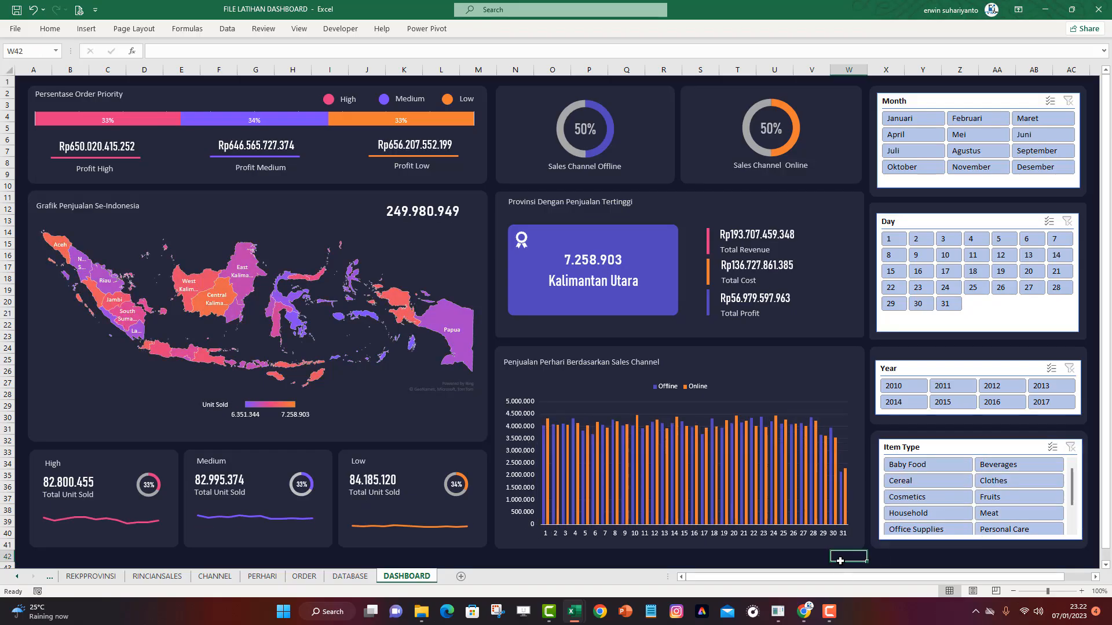
pyautogui.click(923, 106)
pyautogui.click(484, 30)
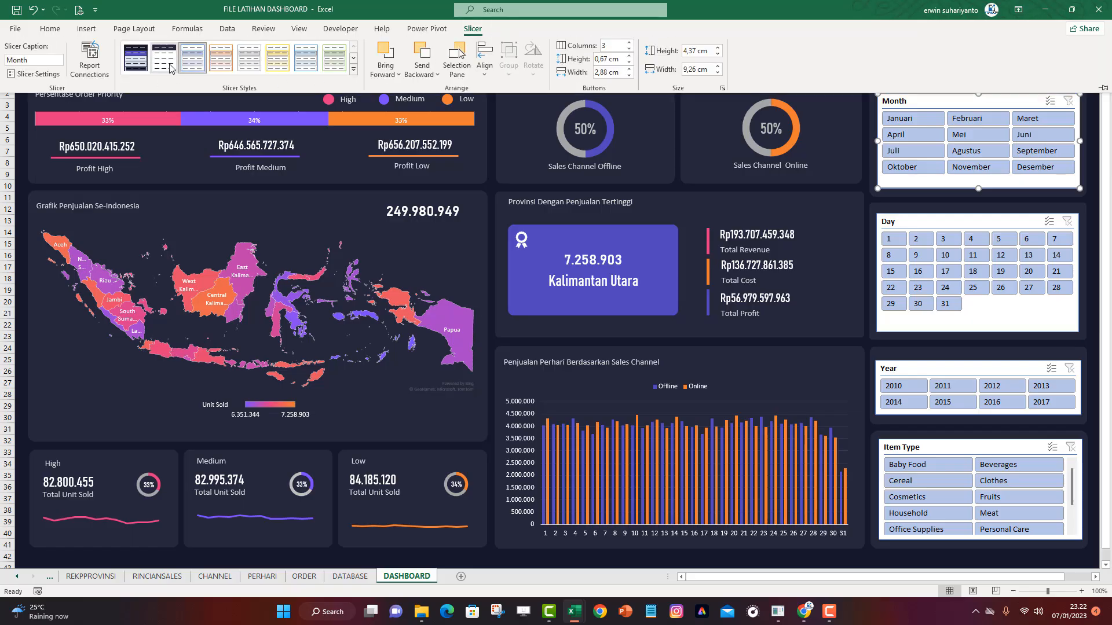
pyautogui.rightClick(192, 64)
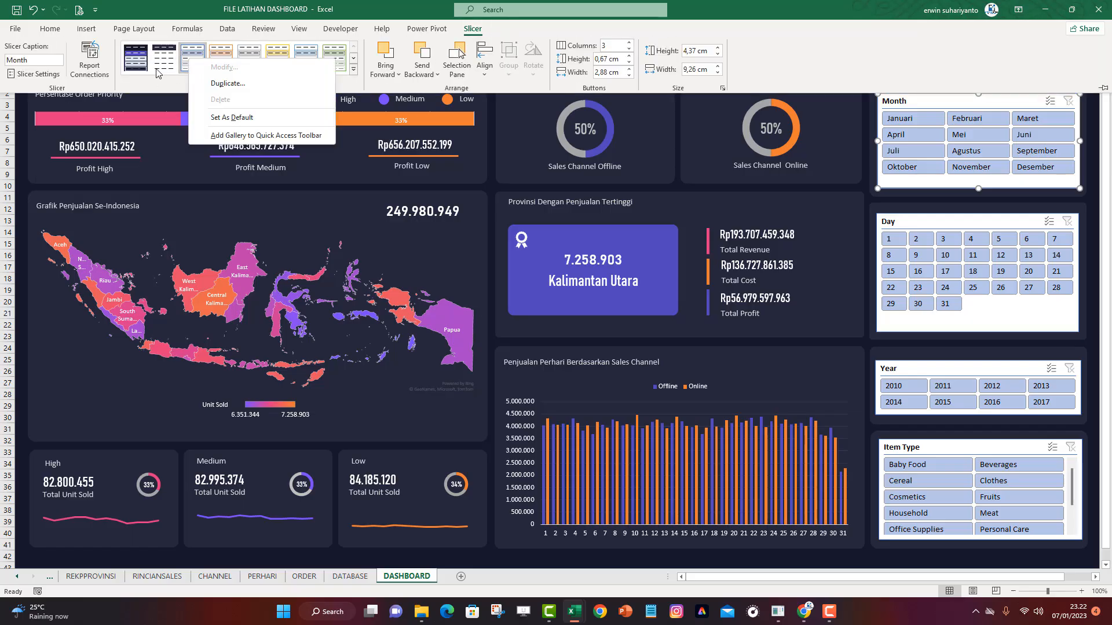
pyautogui.click(158, 95)
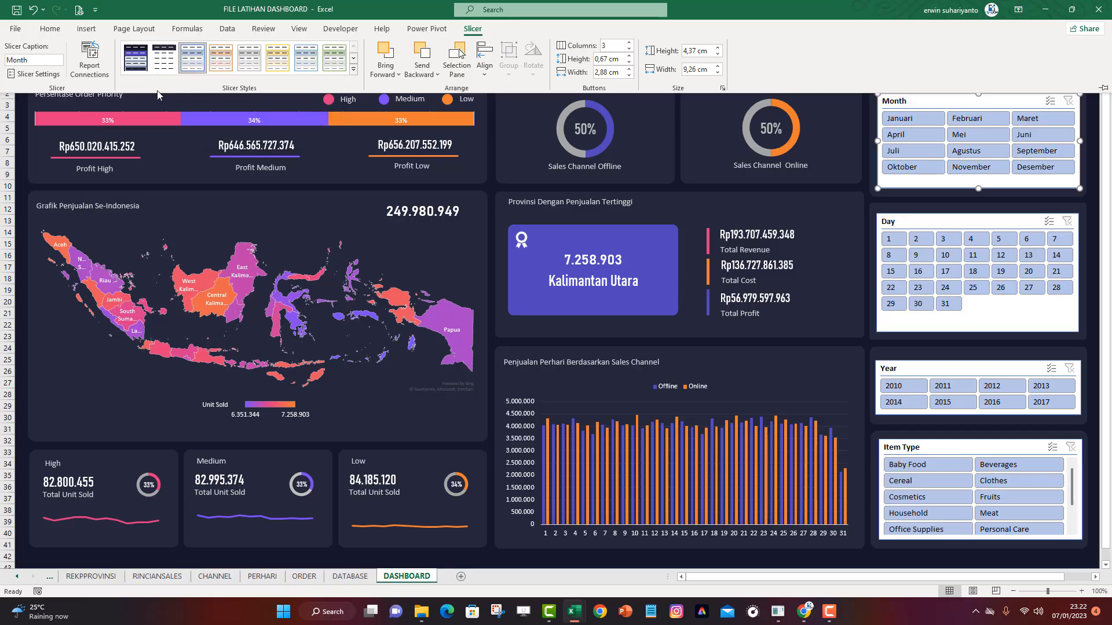
pyautogui.rightClick(151, 58)
pyautogui.press('Escape')
pyautogui.rightClick(201, 65)
pyautogui.press('Escape')
pyautogui.rightClick(154, 58)
pyautogui.click(190, 65)
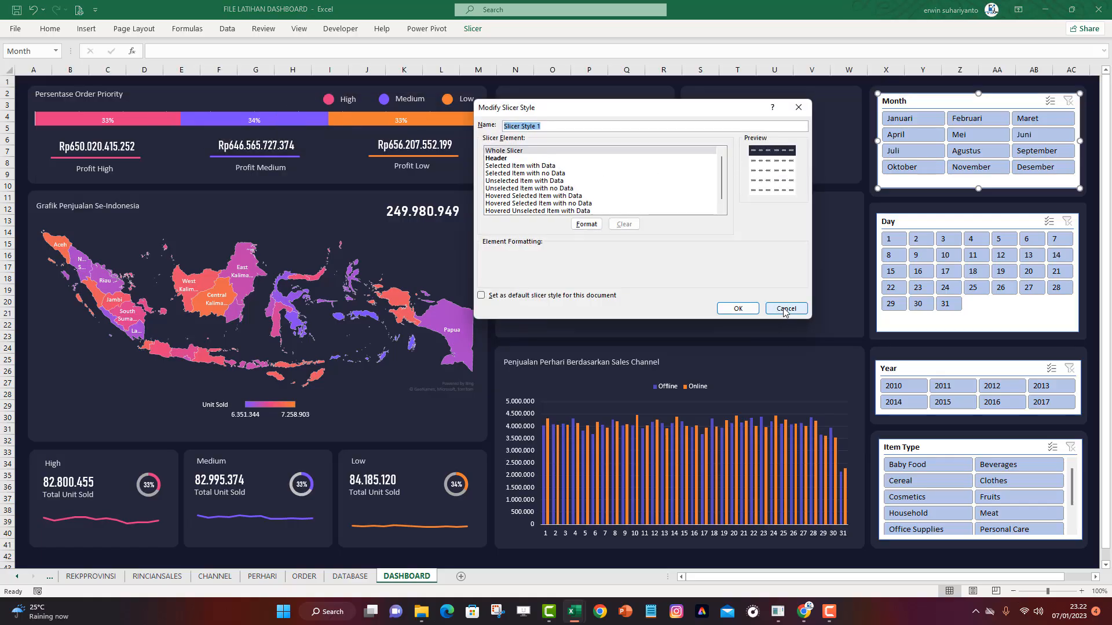
pyautogui.click(788, 309)
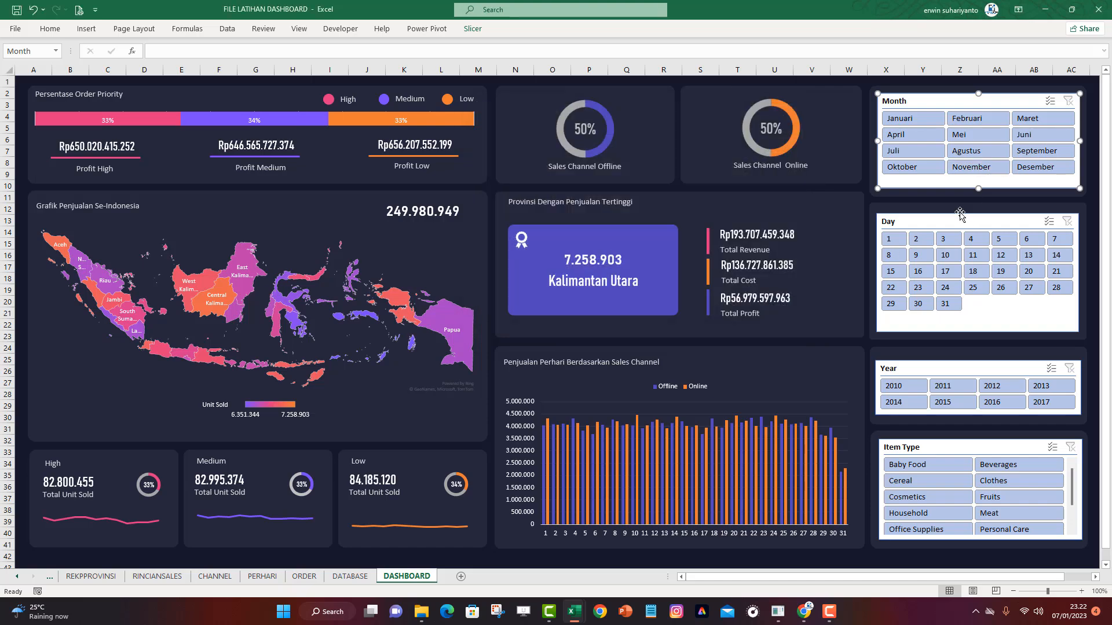
pyautogui.click(803, 555)
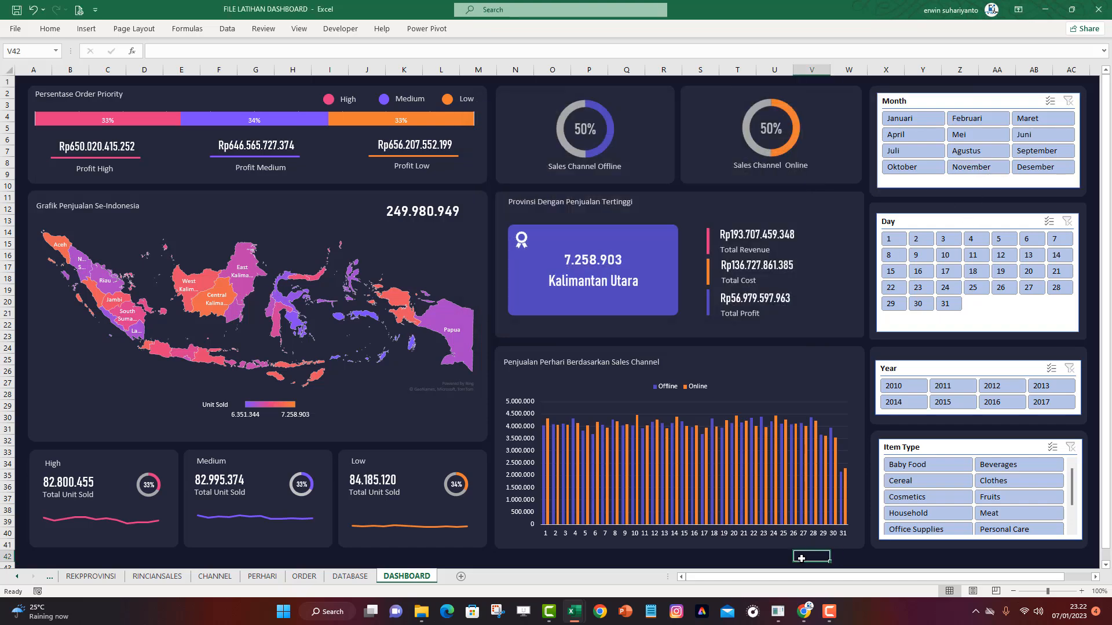